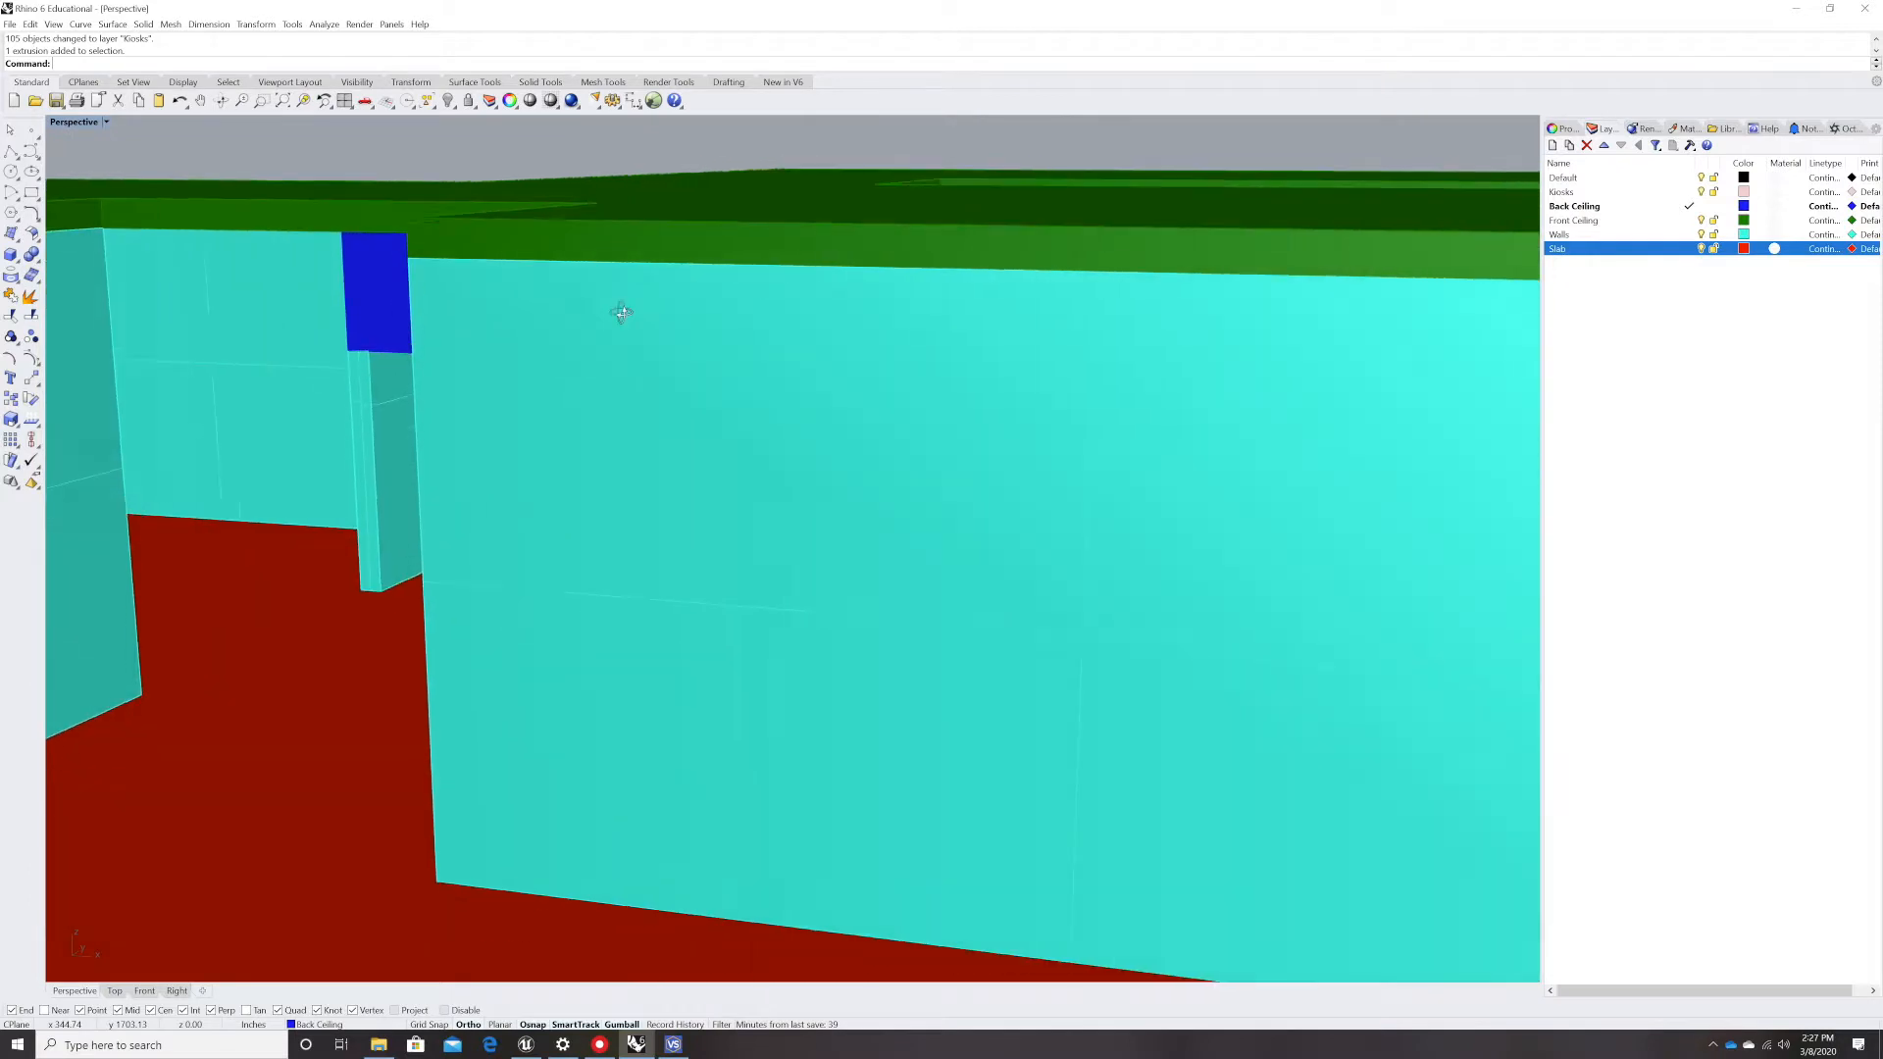
# - In the Front view, draw a rectangle across the entrance opening, from the front ceiling's underside down to the slab, about 184 by 168 inches
pyautogui.scroll(4, 218, 223)
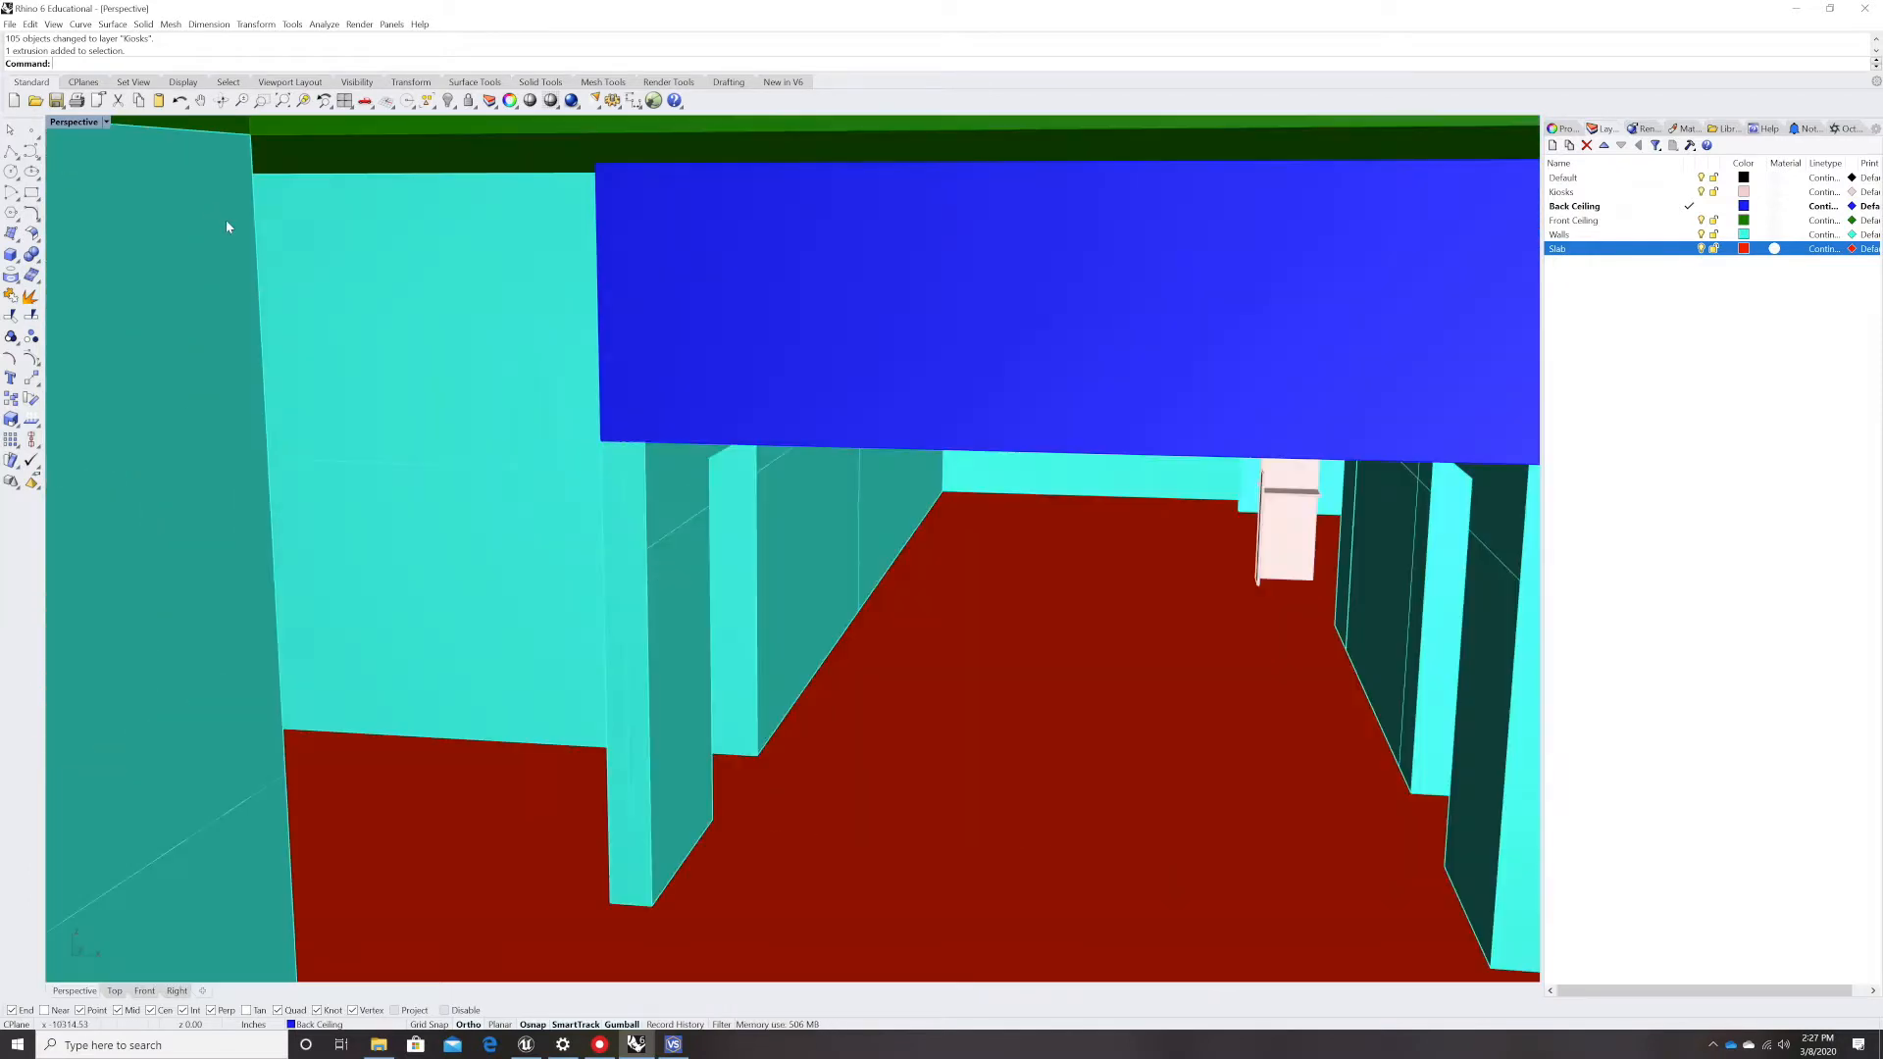
pyautogui.scroll(-2, 226, 220)
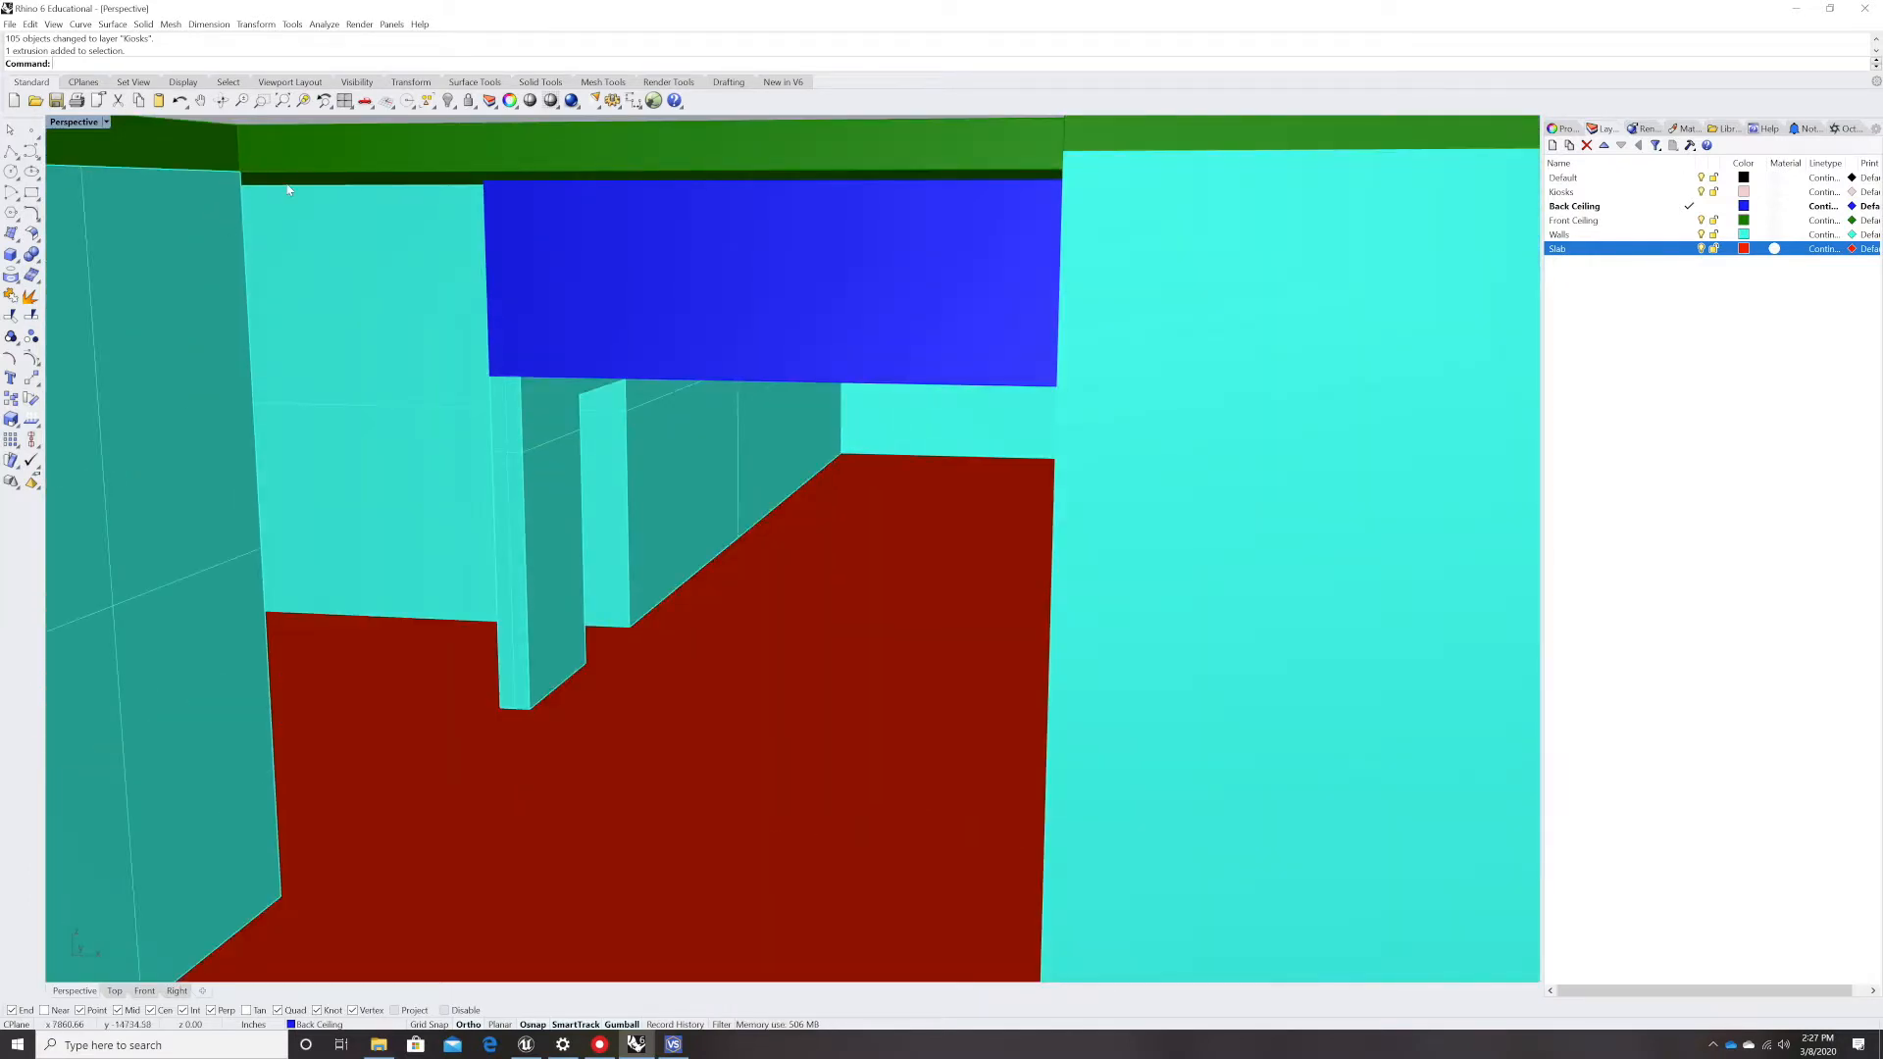
pyautogui.moveTo(381, 373); pyautogui.dragTo(424, 350, button='right')
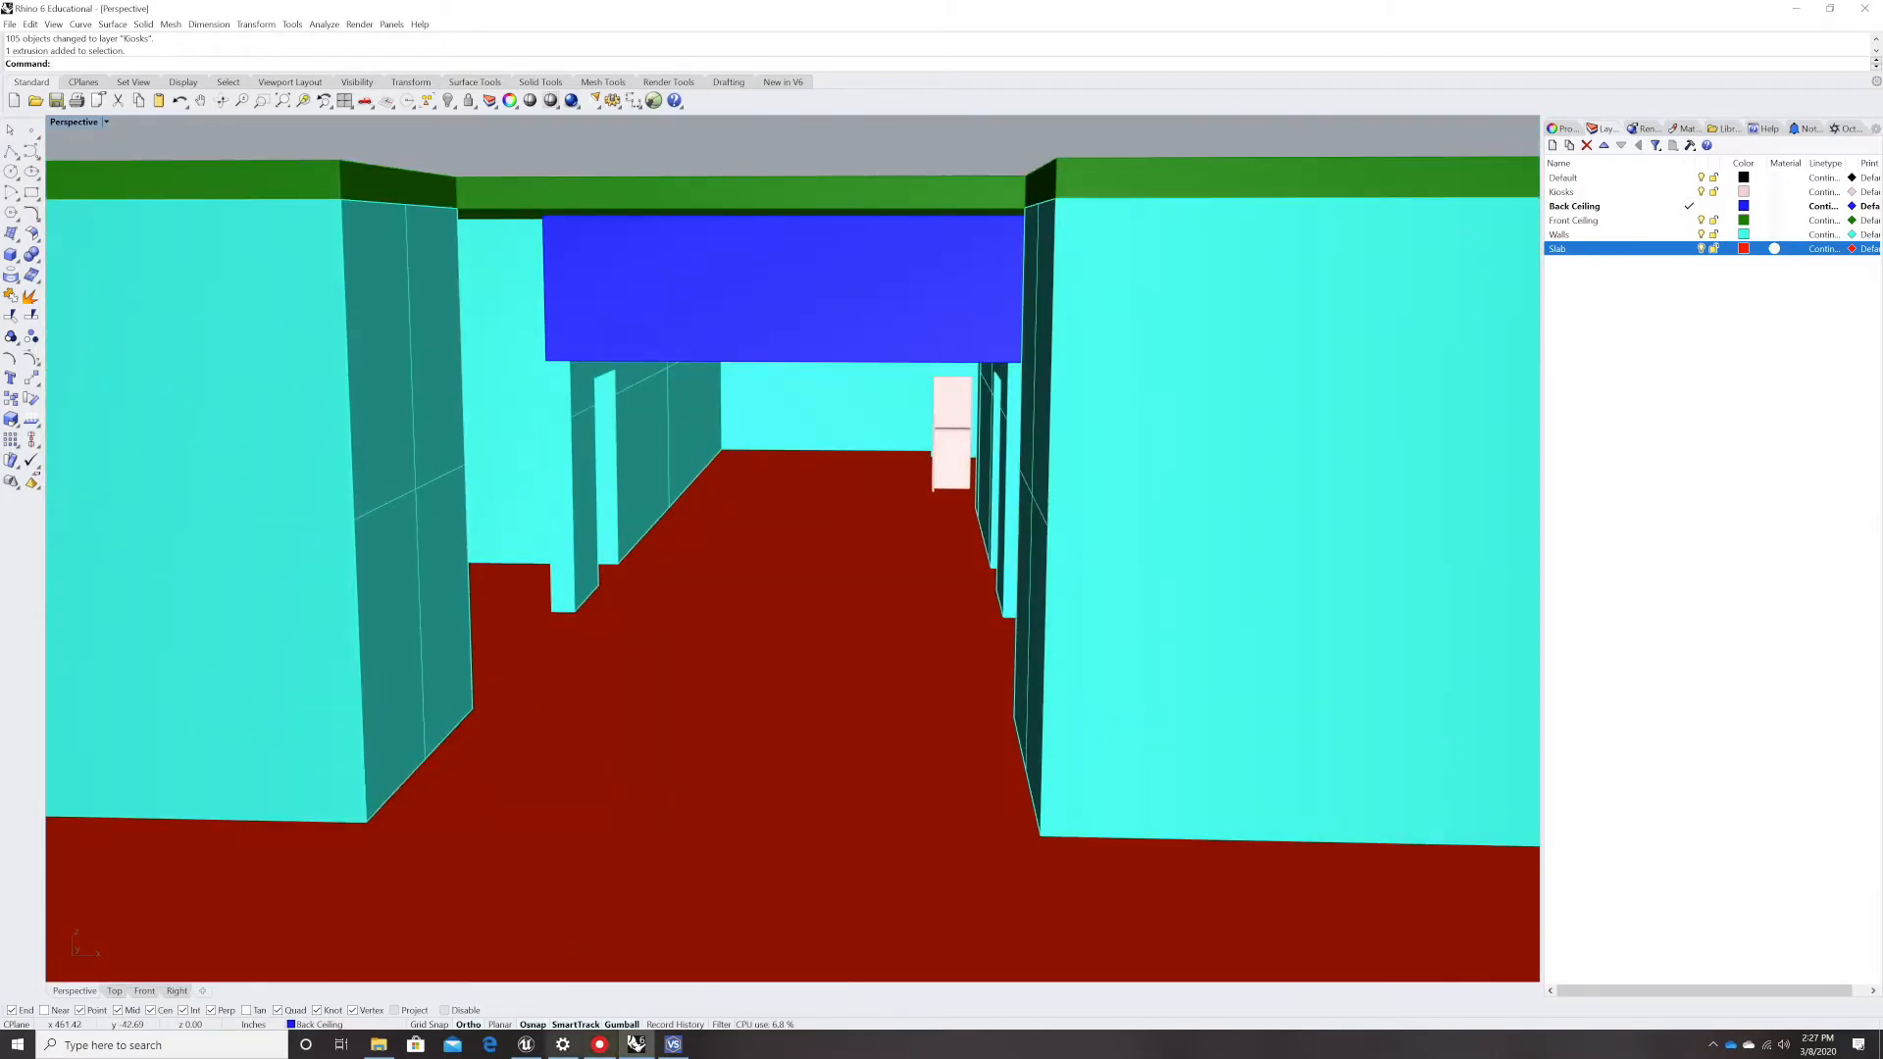
pyautogui.click(147, 991)
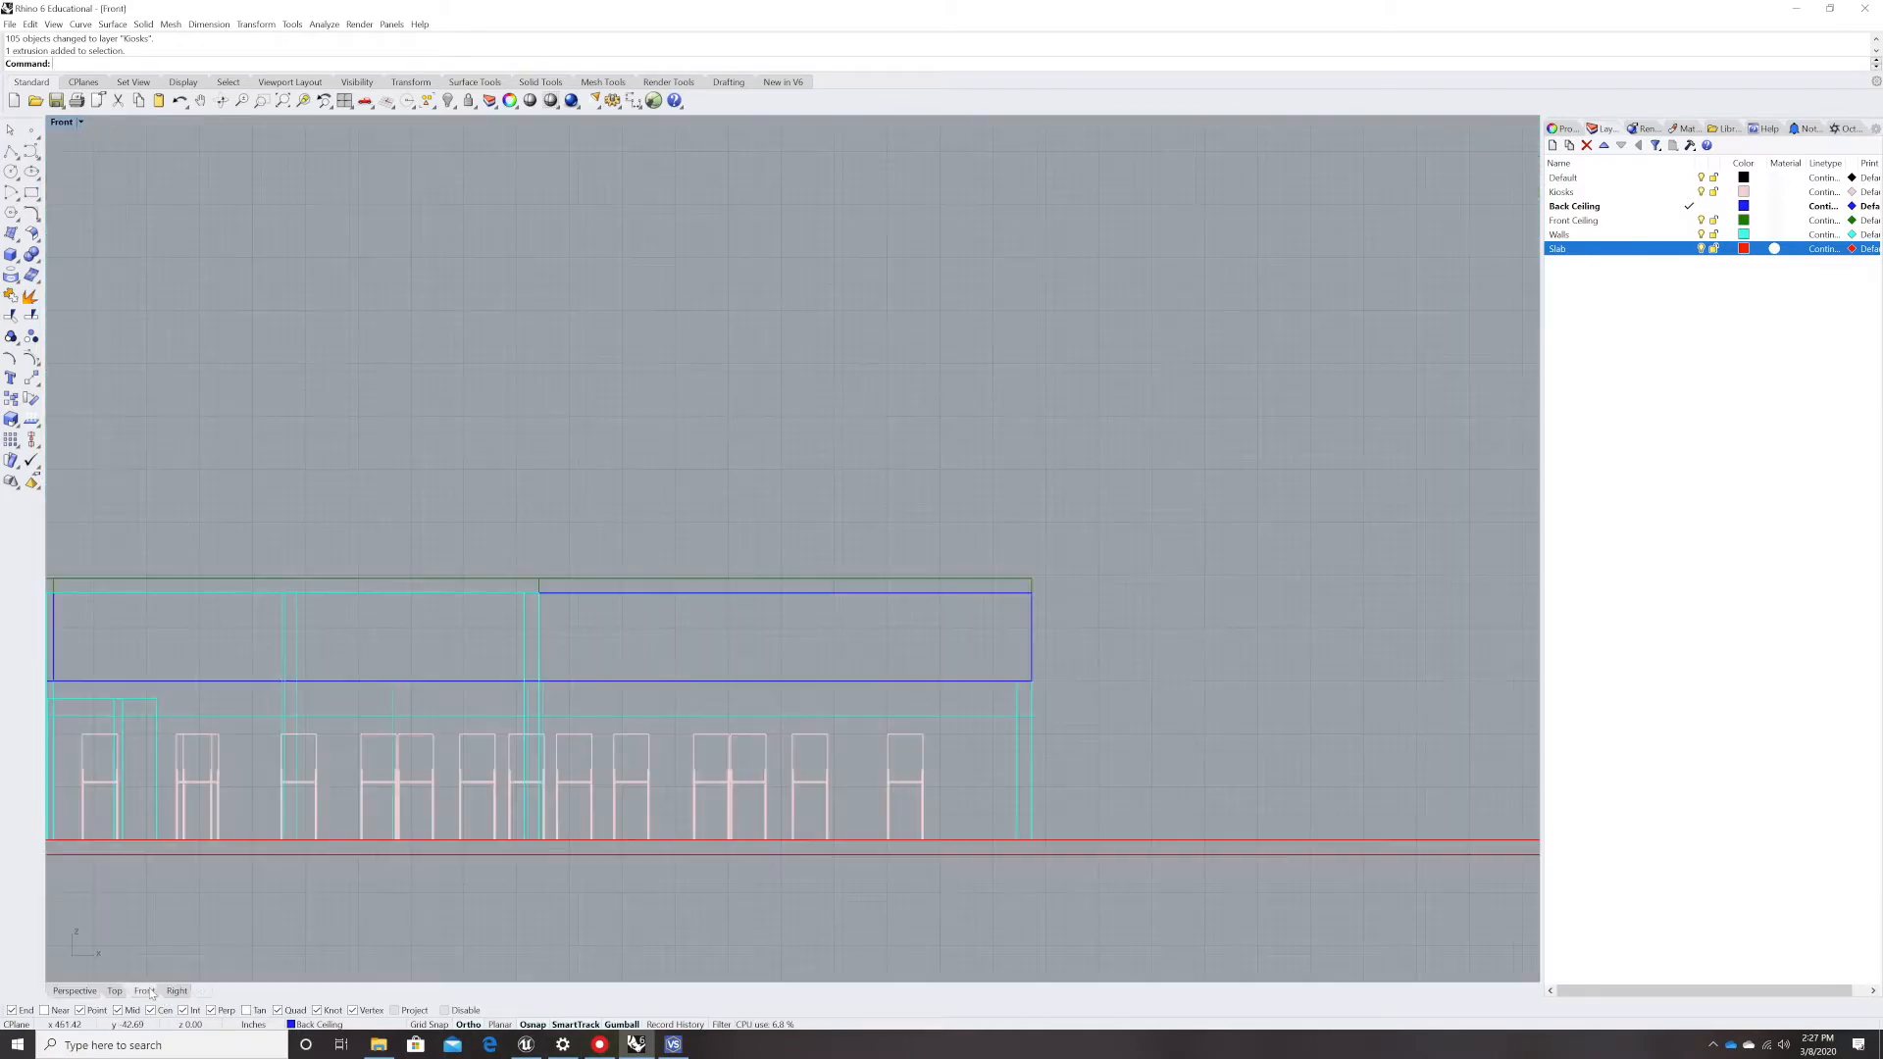
pyautogui.moveTo(397, 878); pyautogui.dragTo(941, 879, button='right')
pyautogui.moveTo(628, 867); pyautogui.dragTo(698, 867, button='right')
pyautogui.moveTo(466, 904); pyautogui.dragTo(563, 916, button='right')
pyautogui.scroll(-2, 517, 891)
pyautogui.scroll(2, 484, 824)
pyautogui.scroll(3, 441, 761)
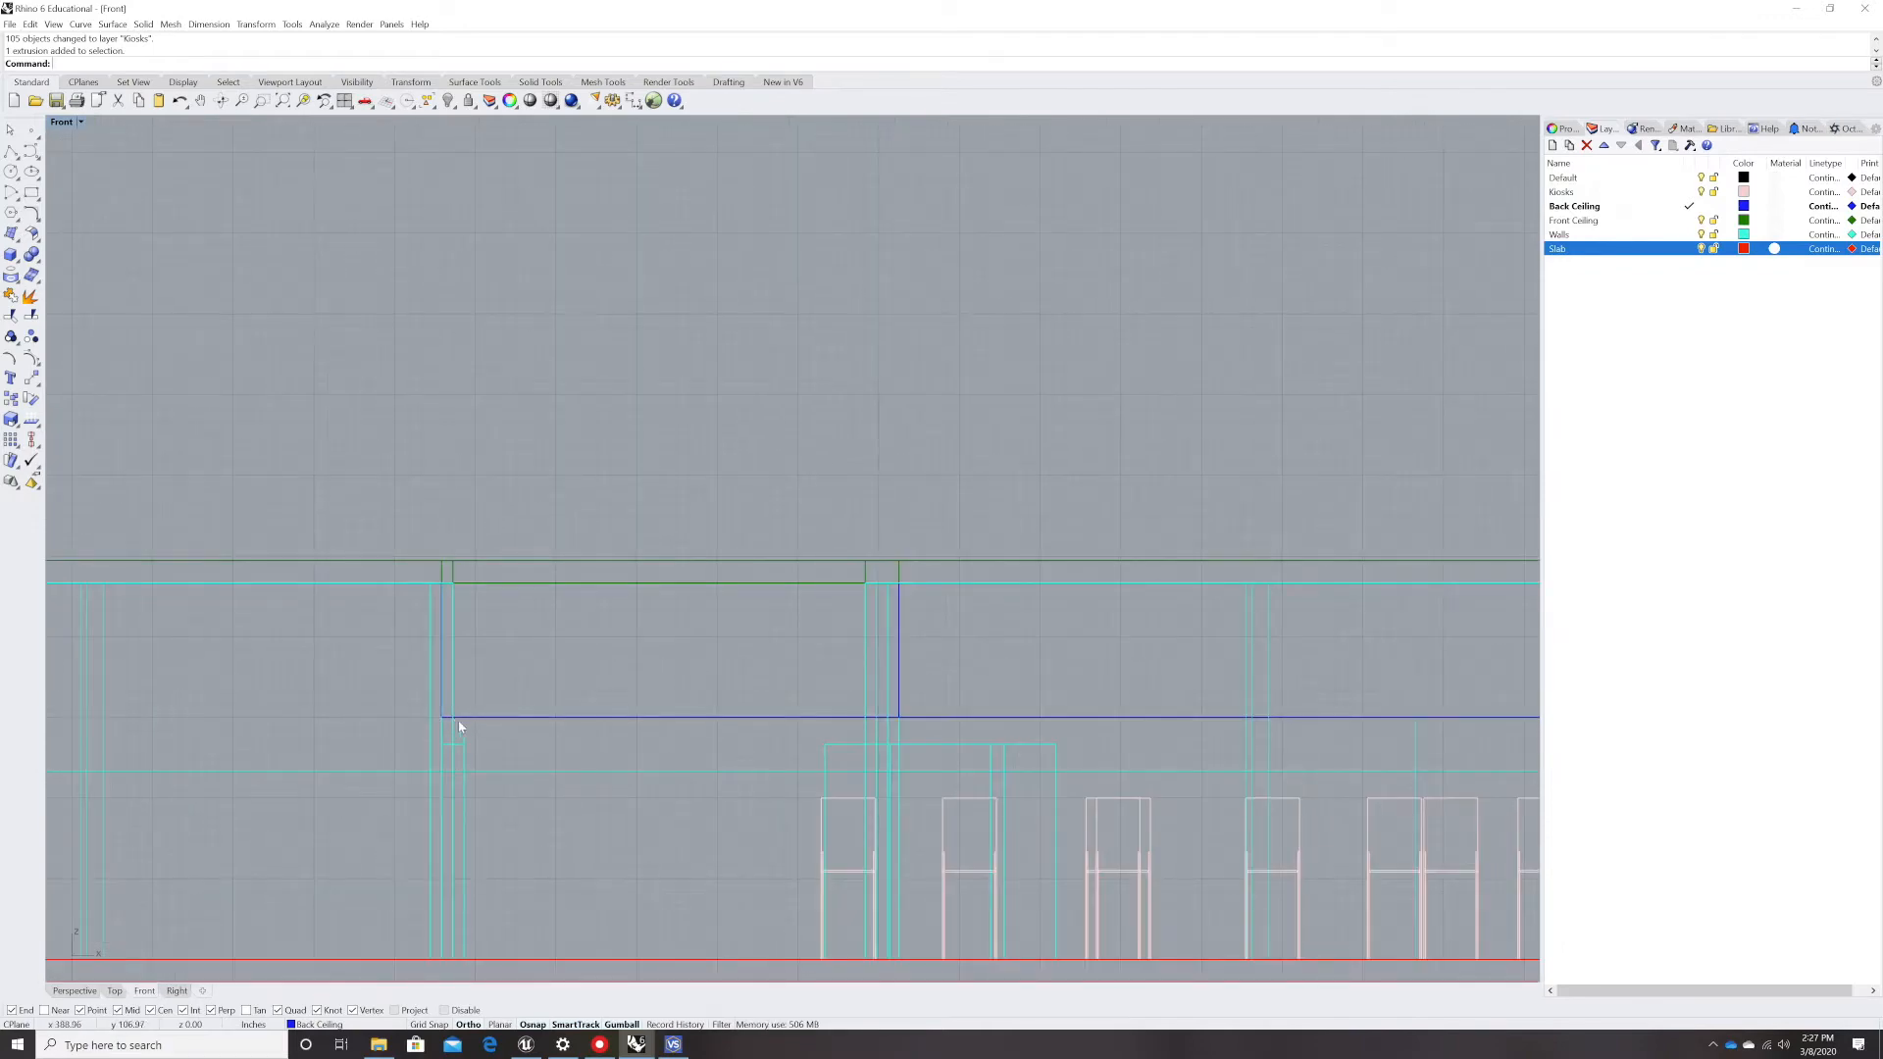
pyautogui.write('rectangle')
pyautogui.press('Return')
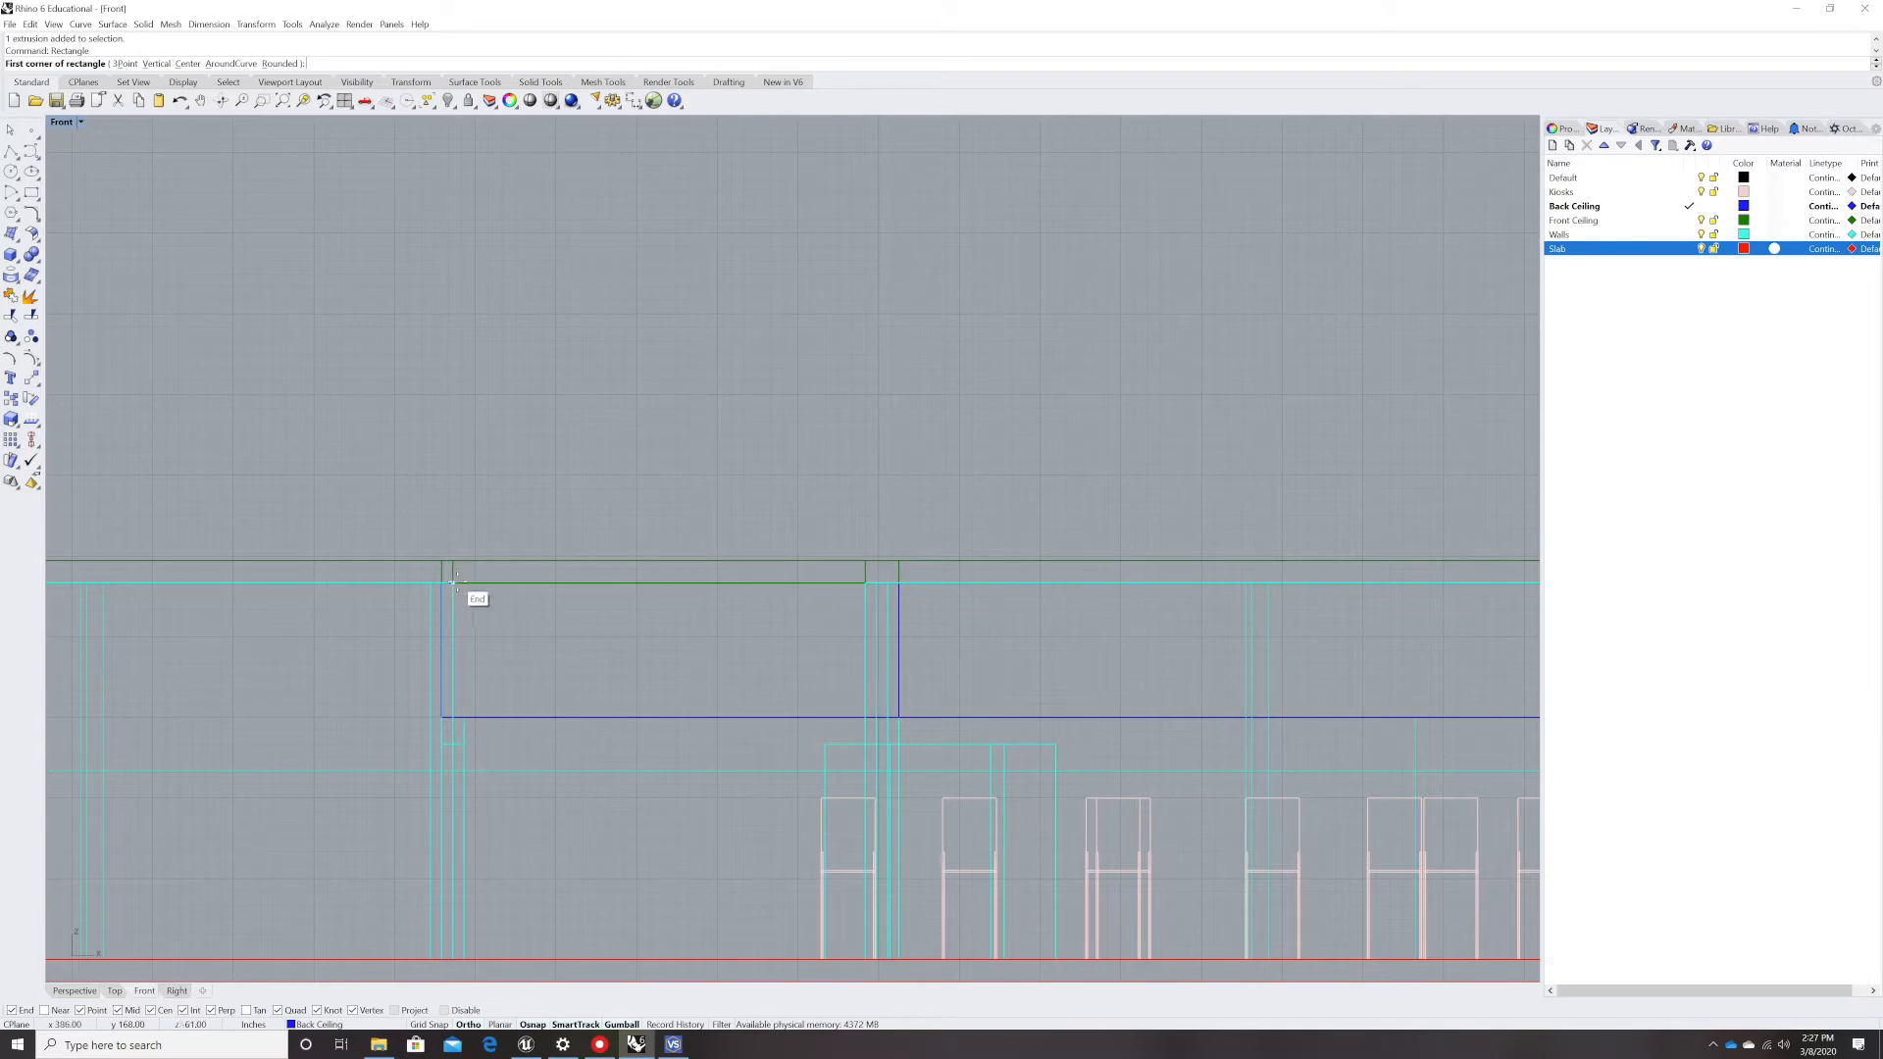
pyautogui.click(453, 583)
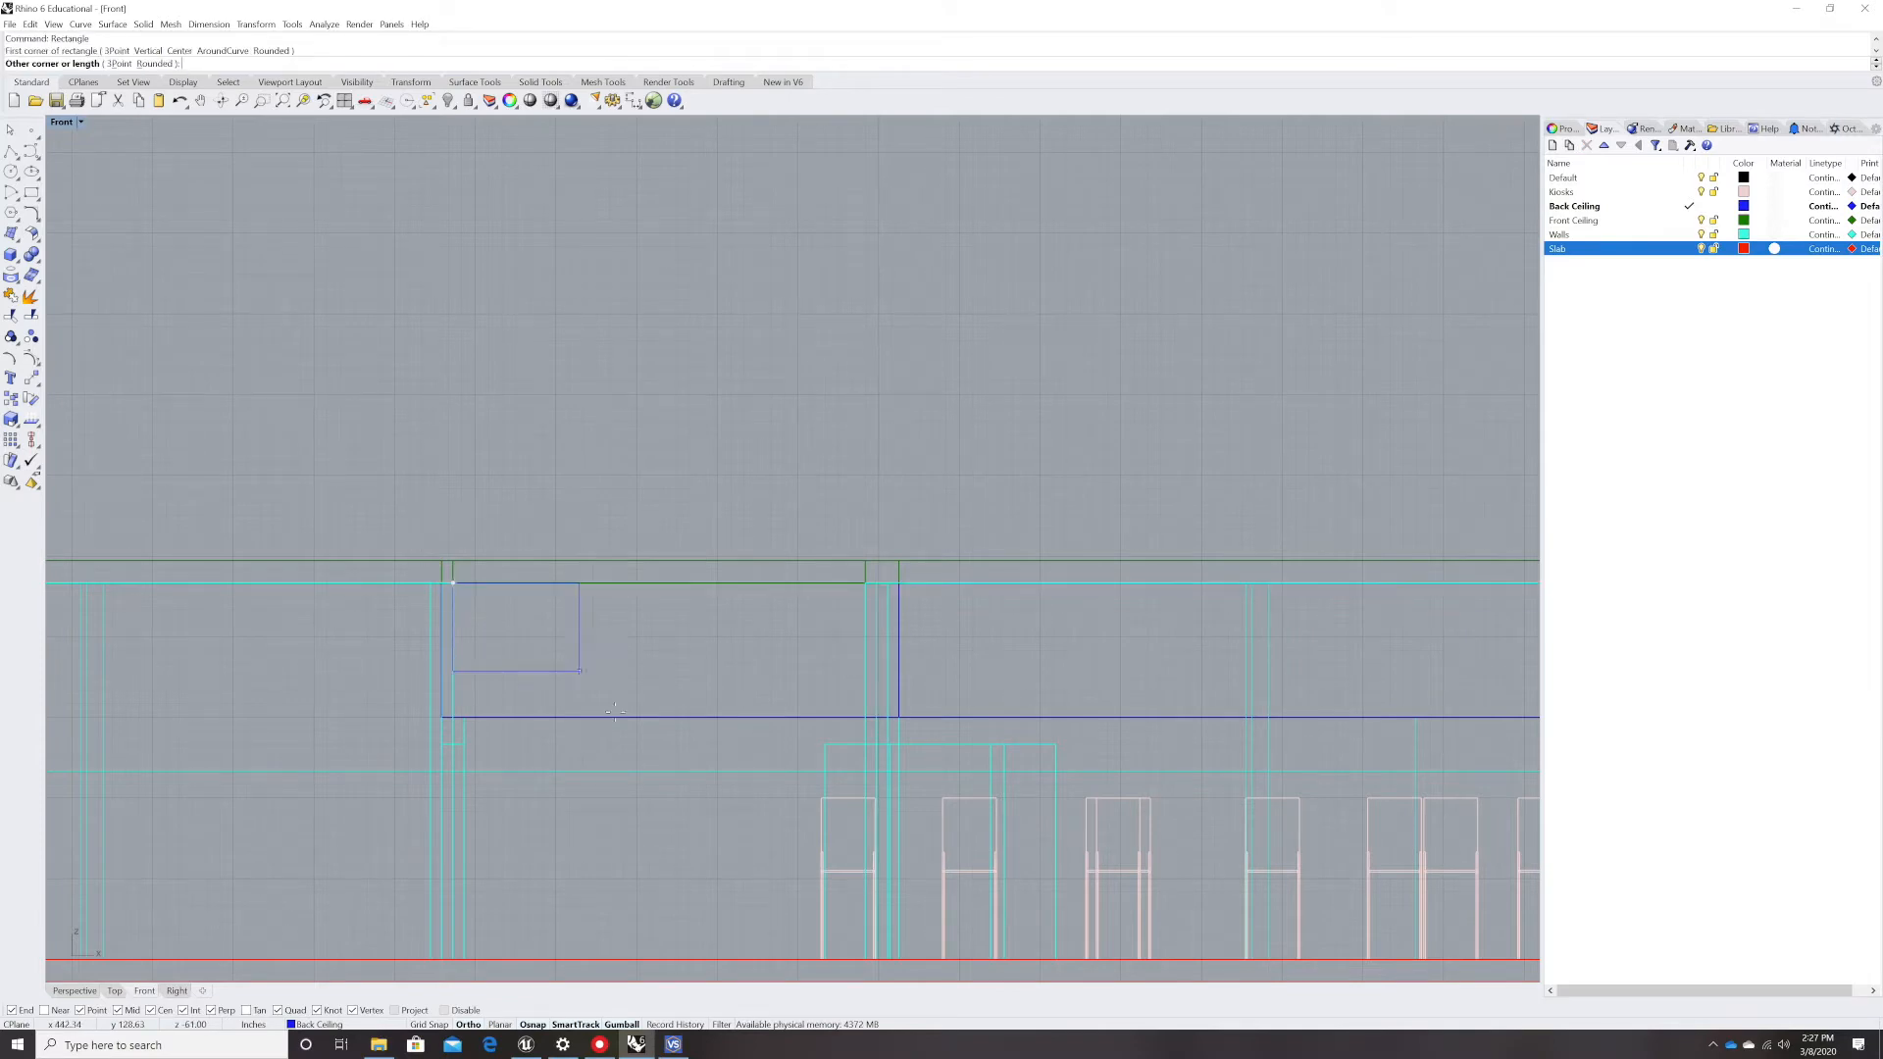
pyautogui.click(865, 959)
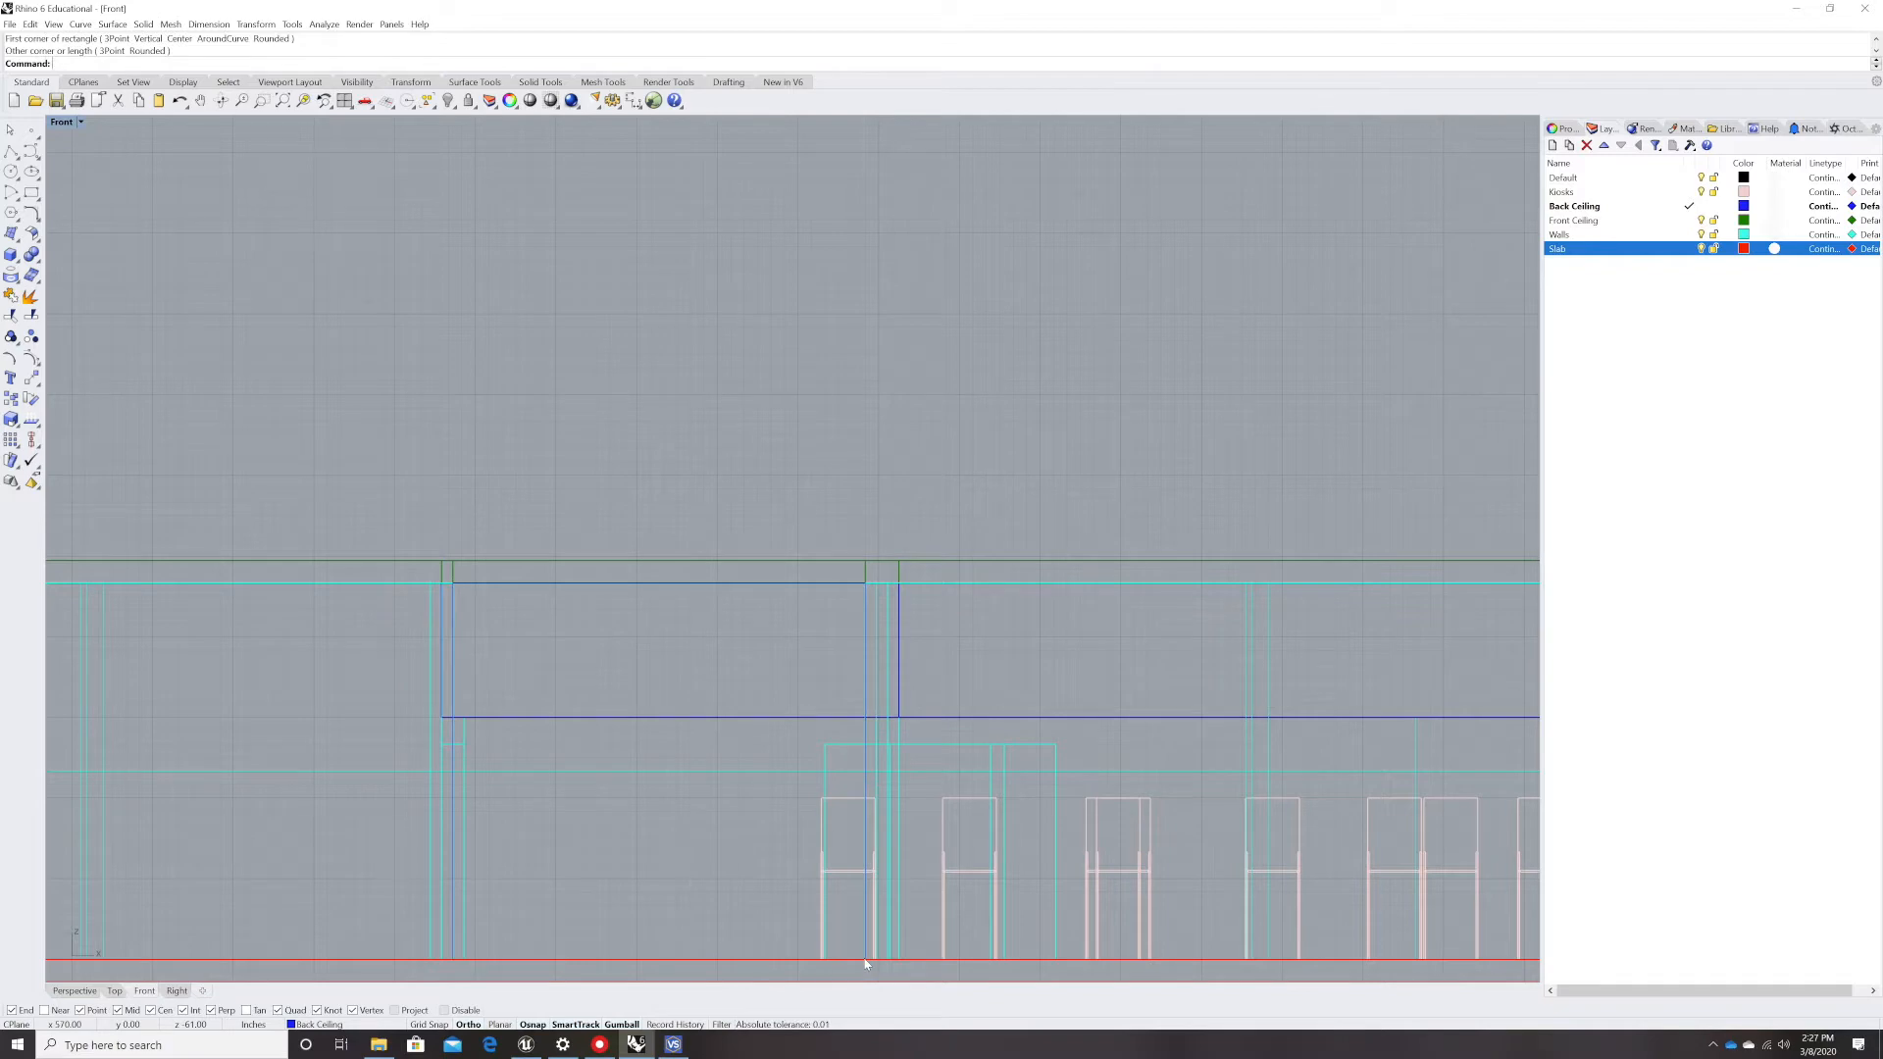
# - Create a layer named Window and assign the new rectangle curve to it
pyautogui.click(473, 589)
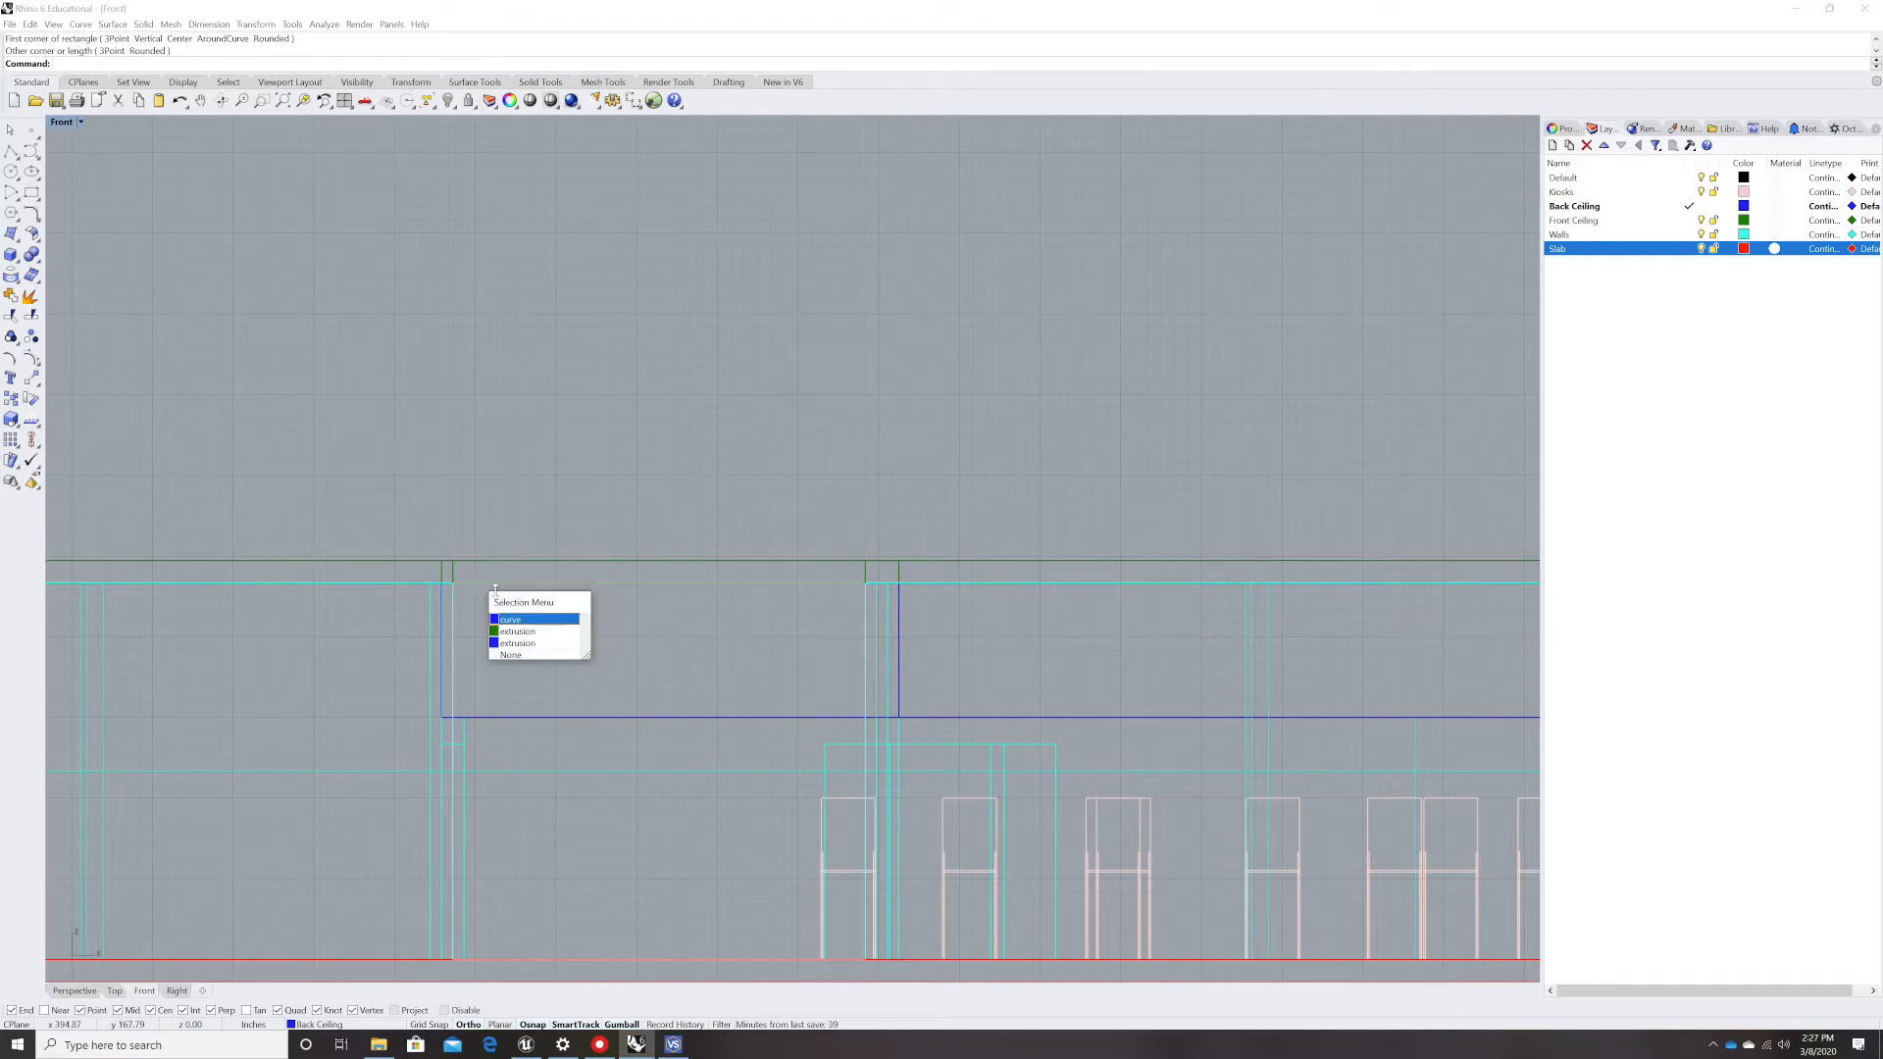
pyautogui.click(530, 622)
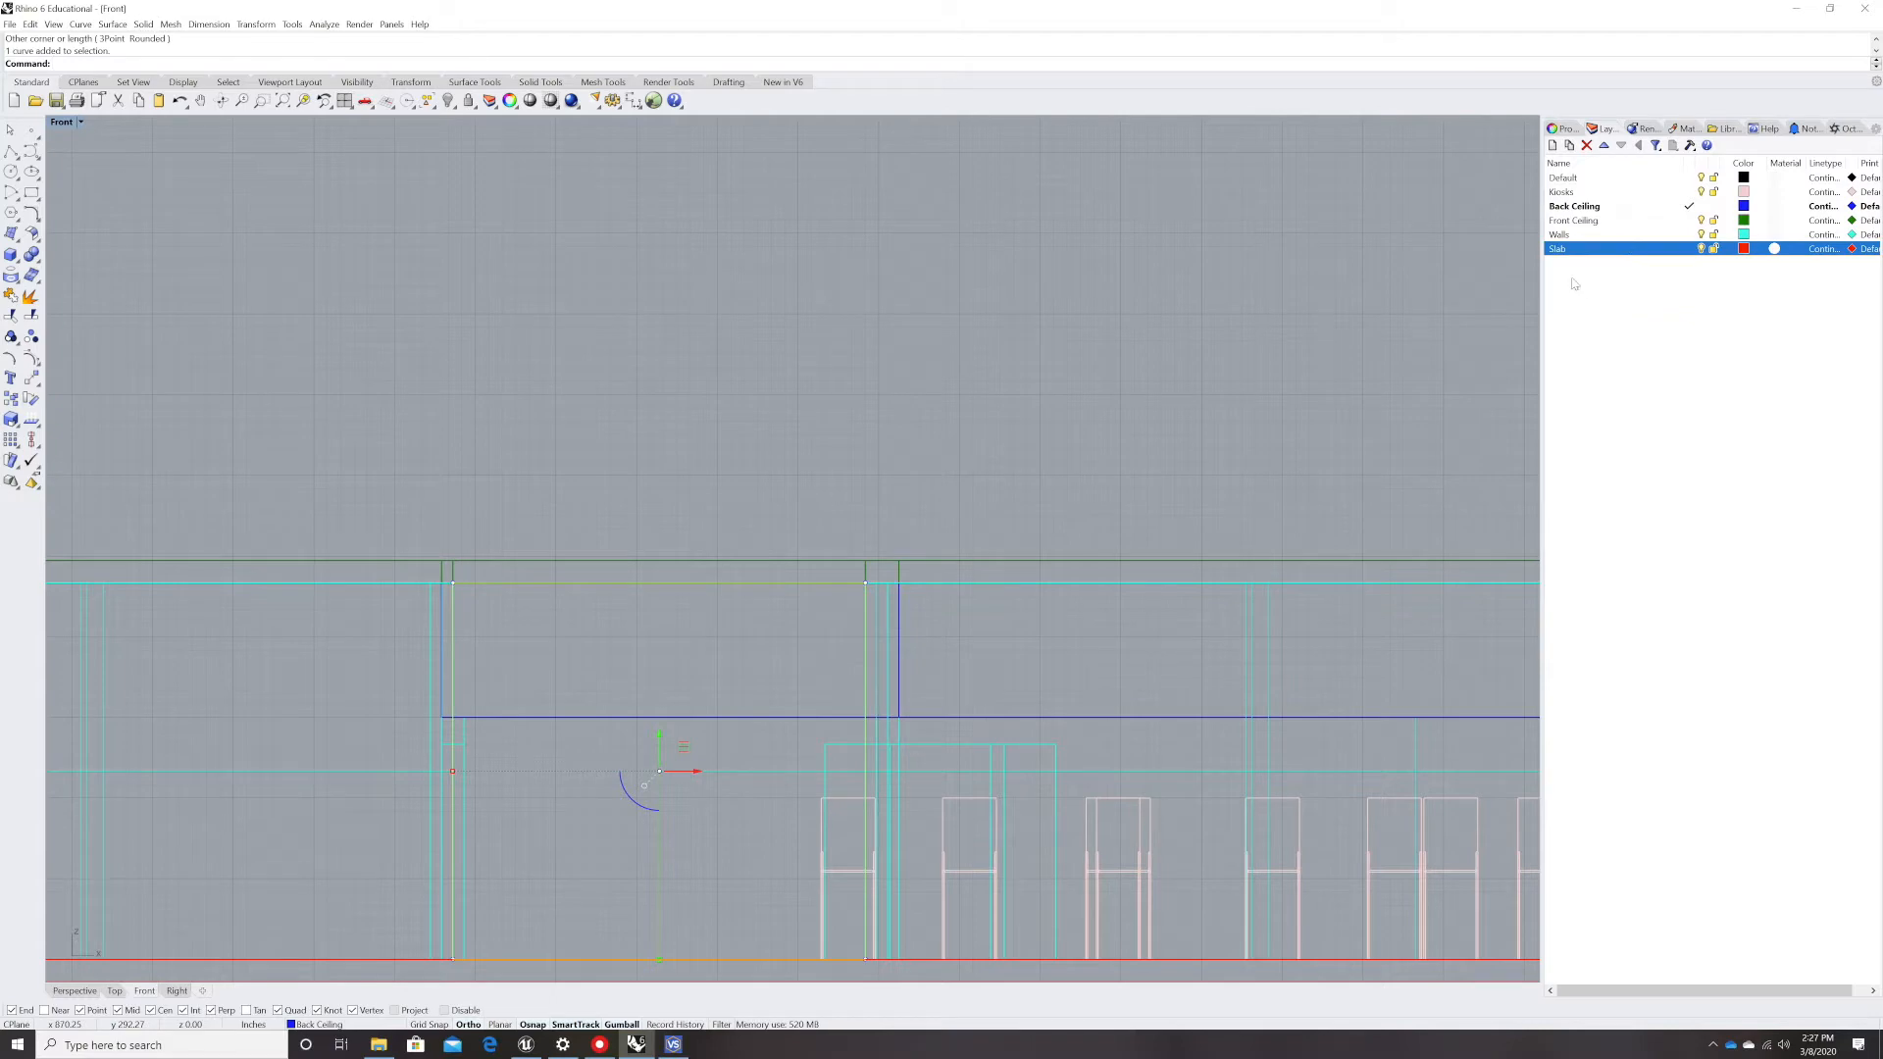
pyautogui.click(1552, 145)
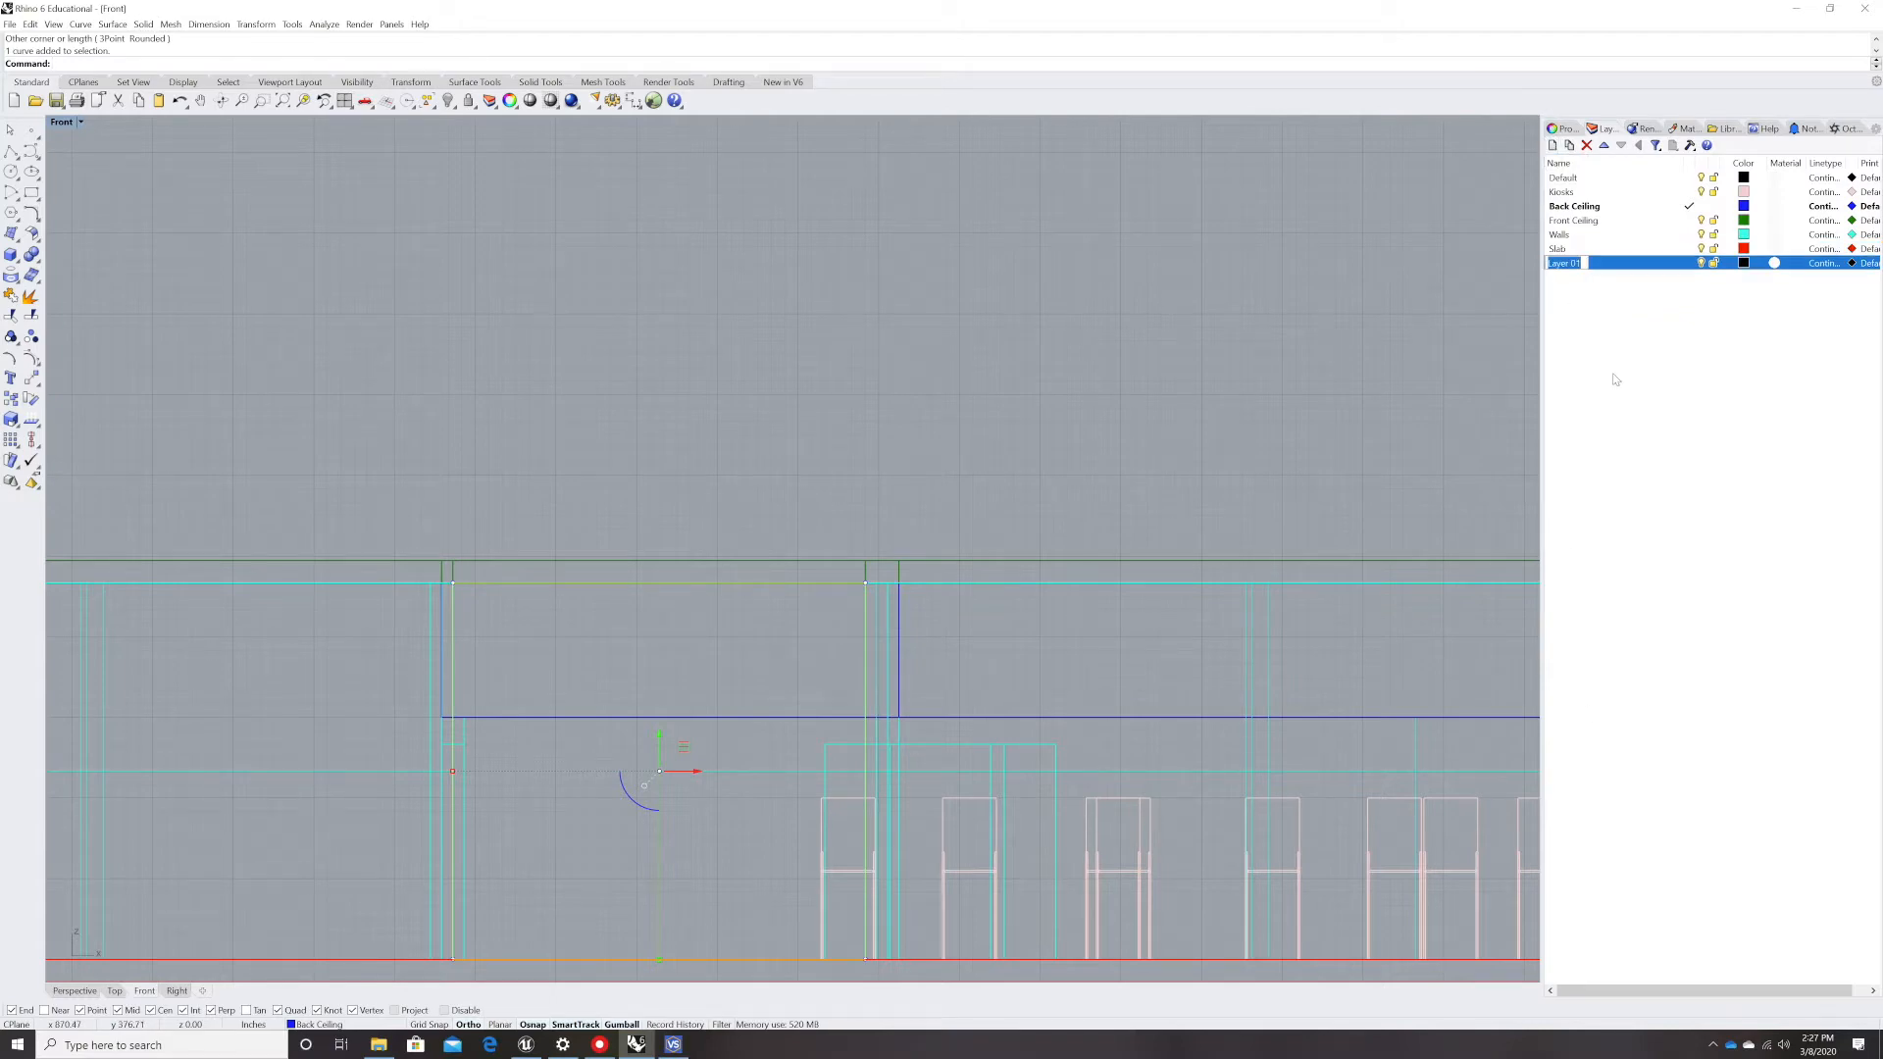
pyautogui.write('Window')
pyautogui.press('Return')
pyautogui.rightClick(1600, 266)
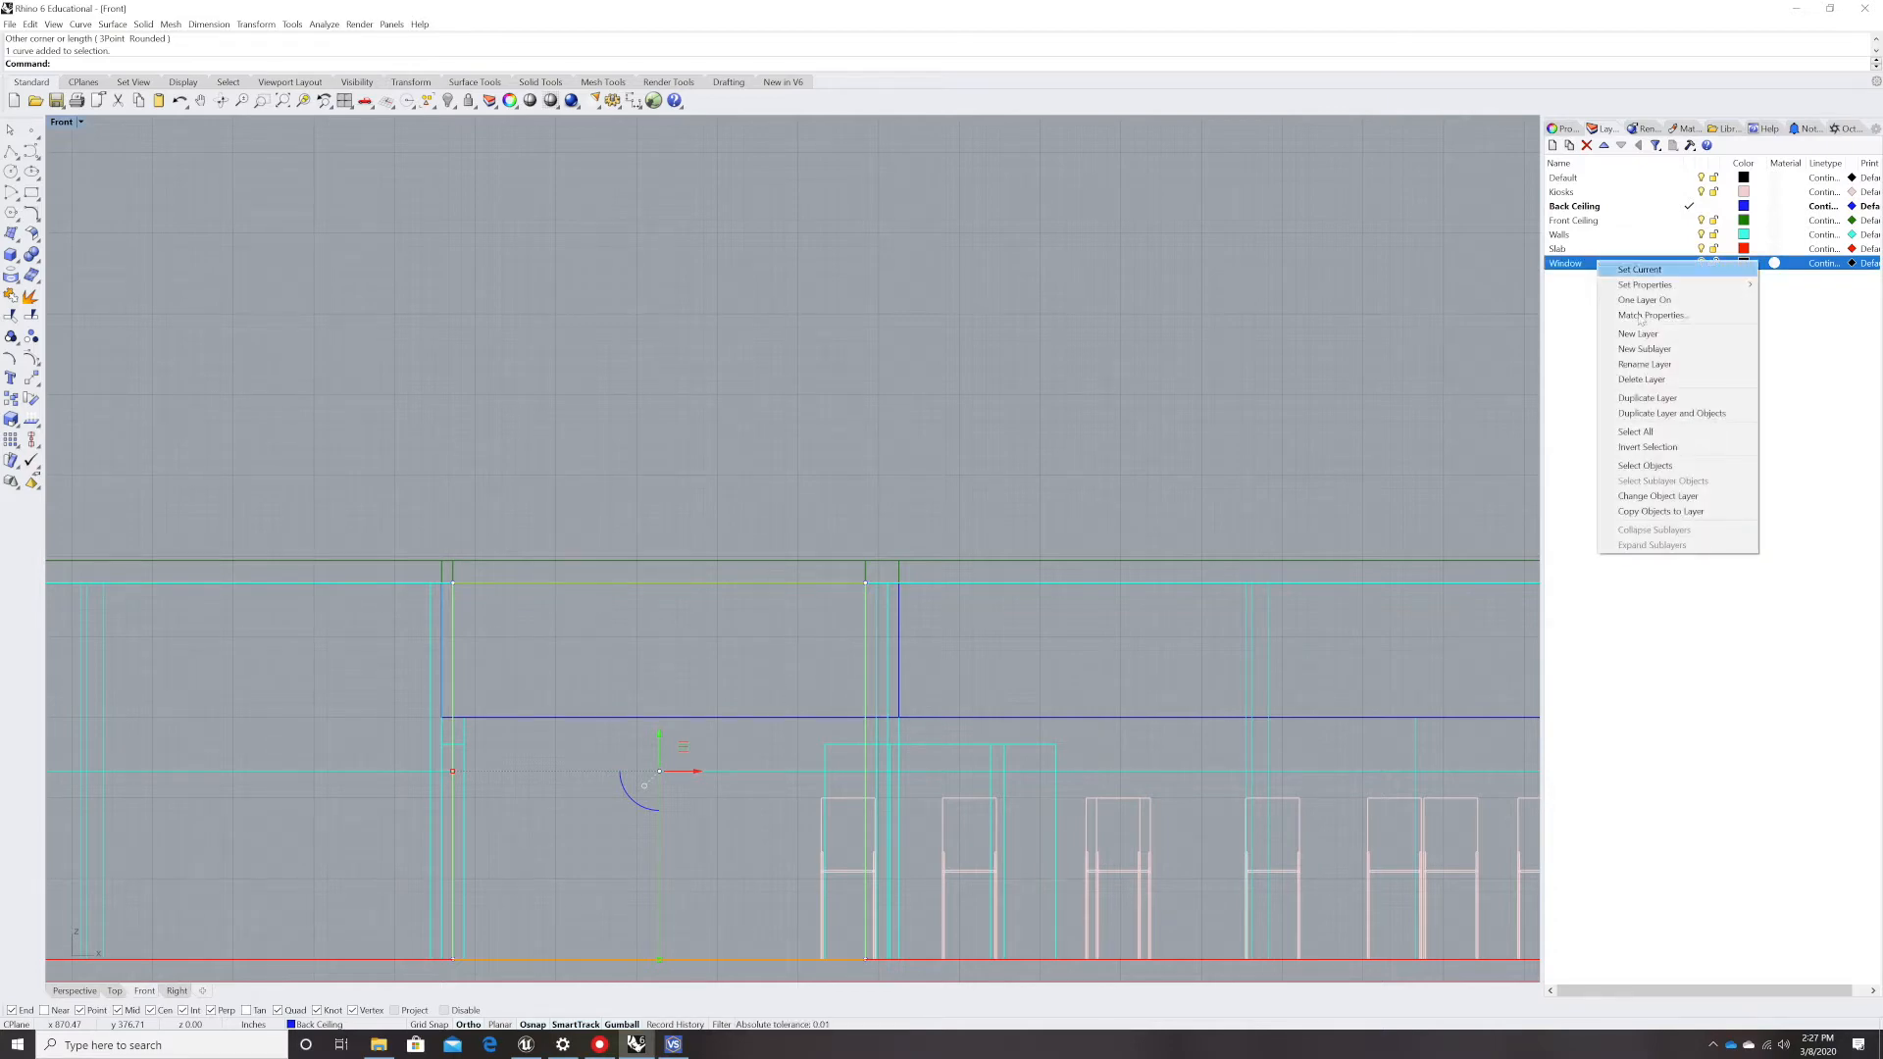
pyautogui.click(1666, 496)
# - Set the Window layer's color to SeaGreen
pyautogui.click(1743, 262)
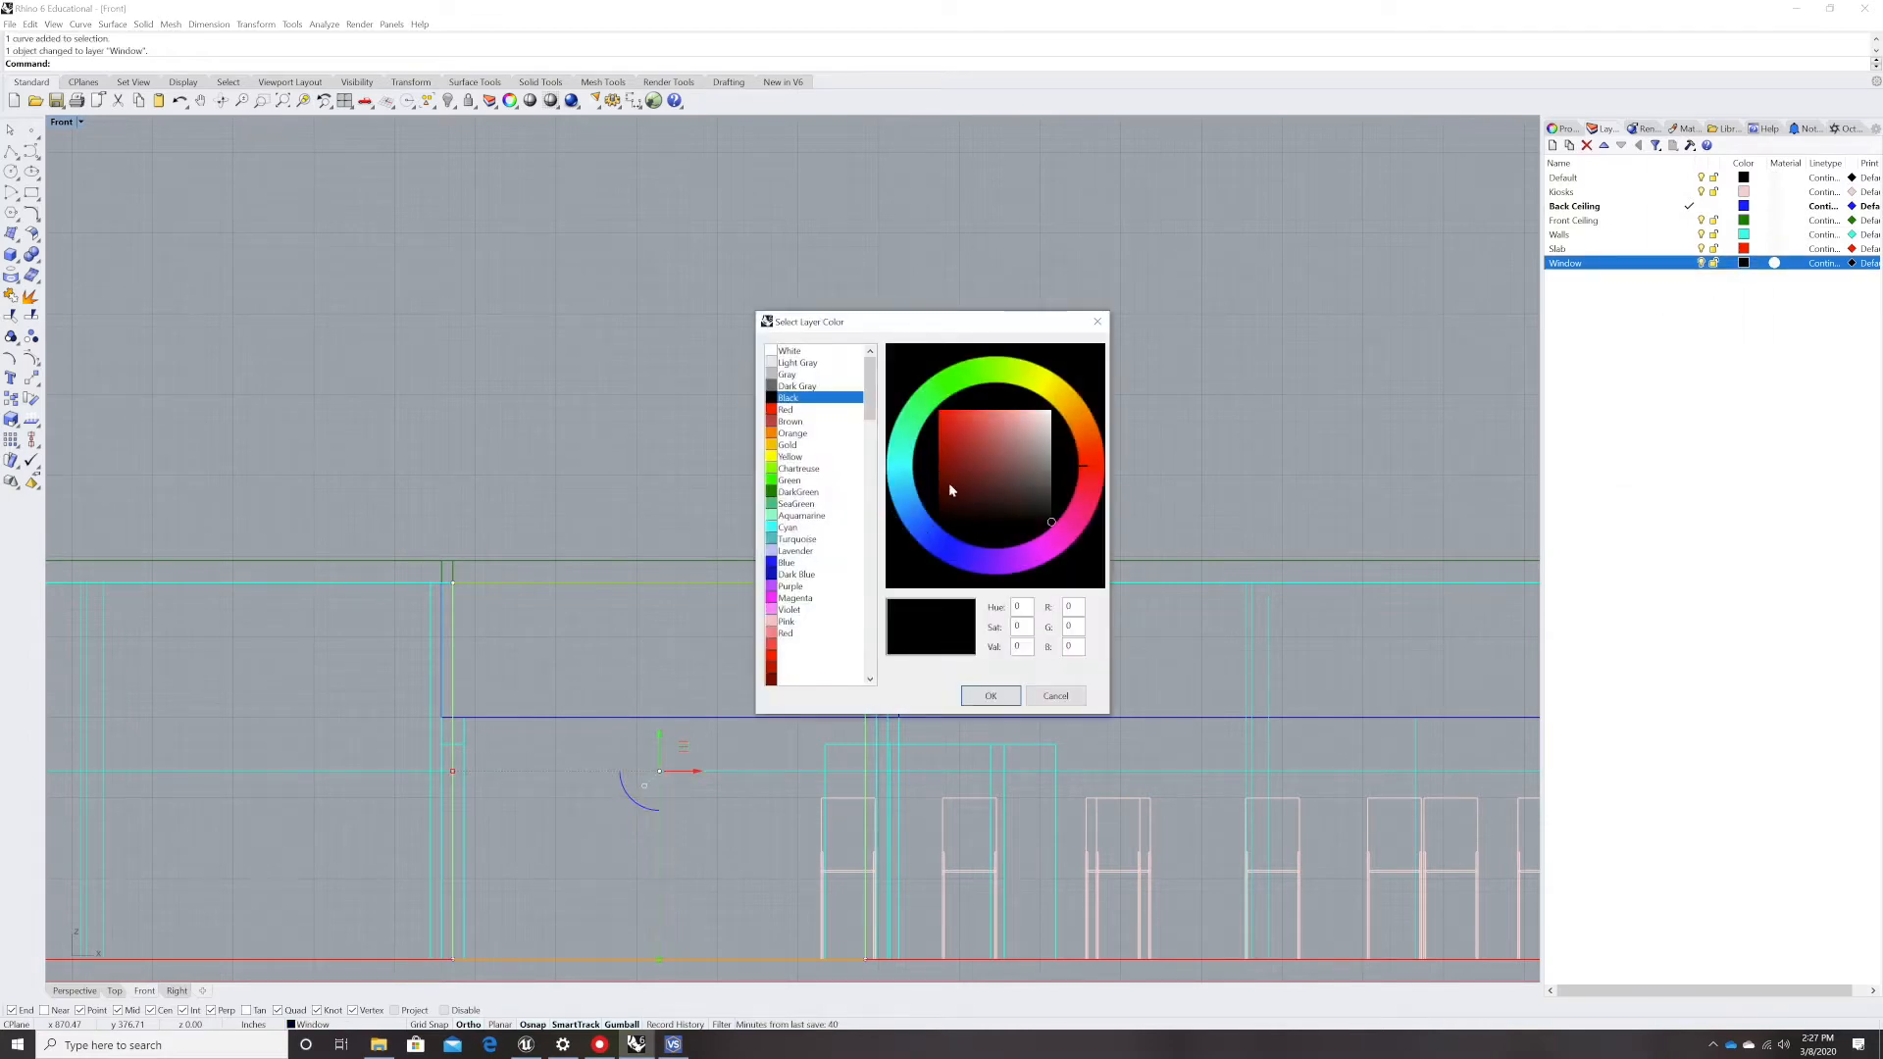
pyautogui.moveTo(980, 372)
pyautogui.mouseDown()
pyautogui.moveTo(1041, 375)
pyautogui.moveTo(1090, 468)
pyautogui.moveTo(1033, 564)
pyautogui.moveTo(947, 561)
pyautogui.mouseUp()
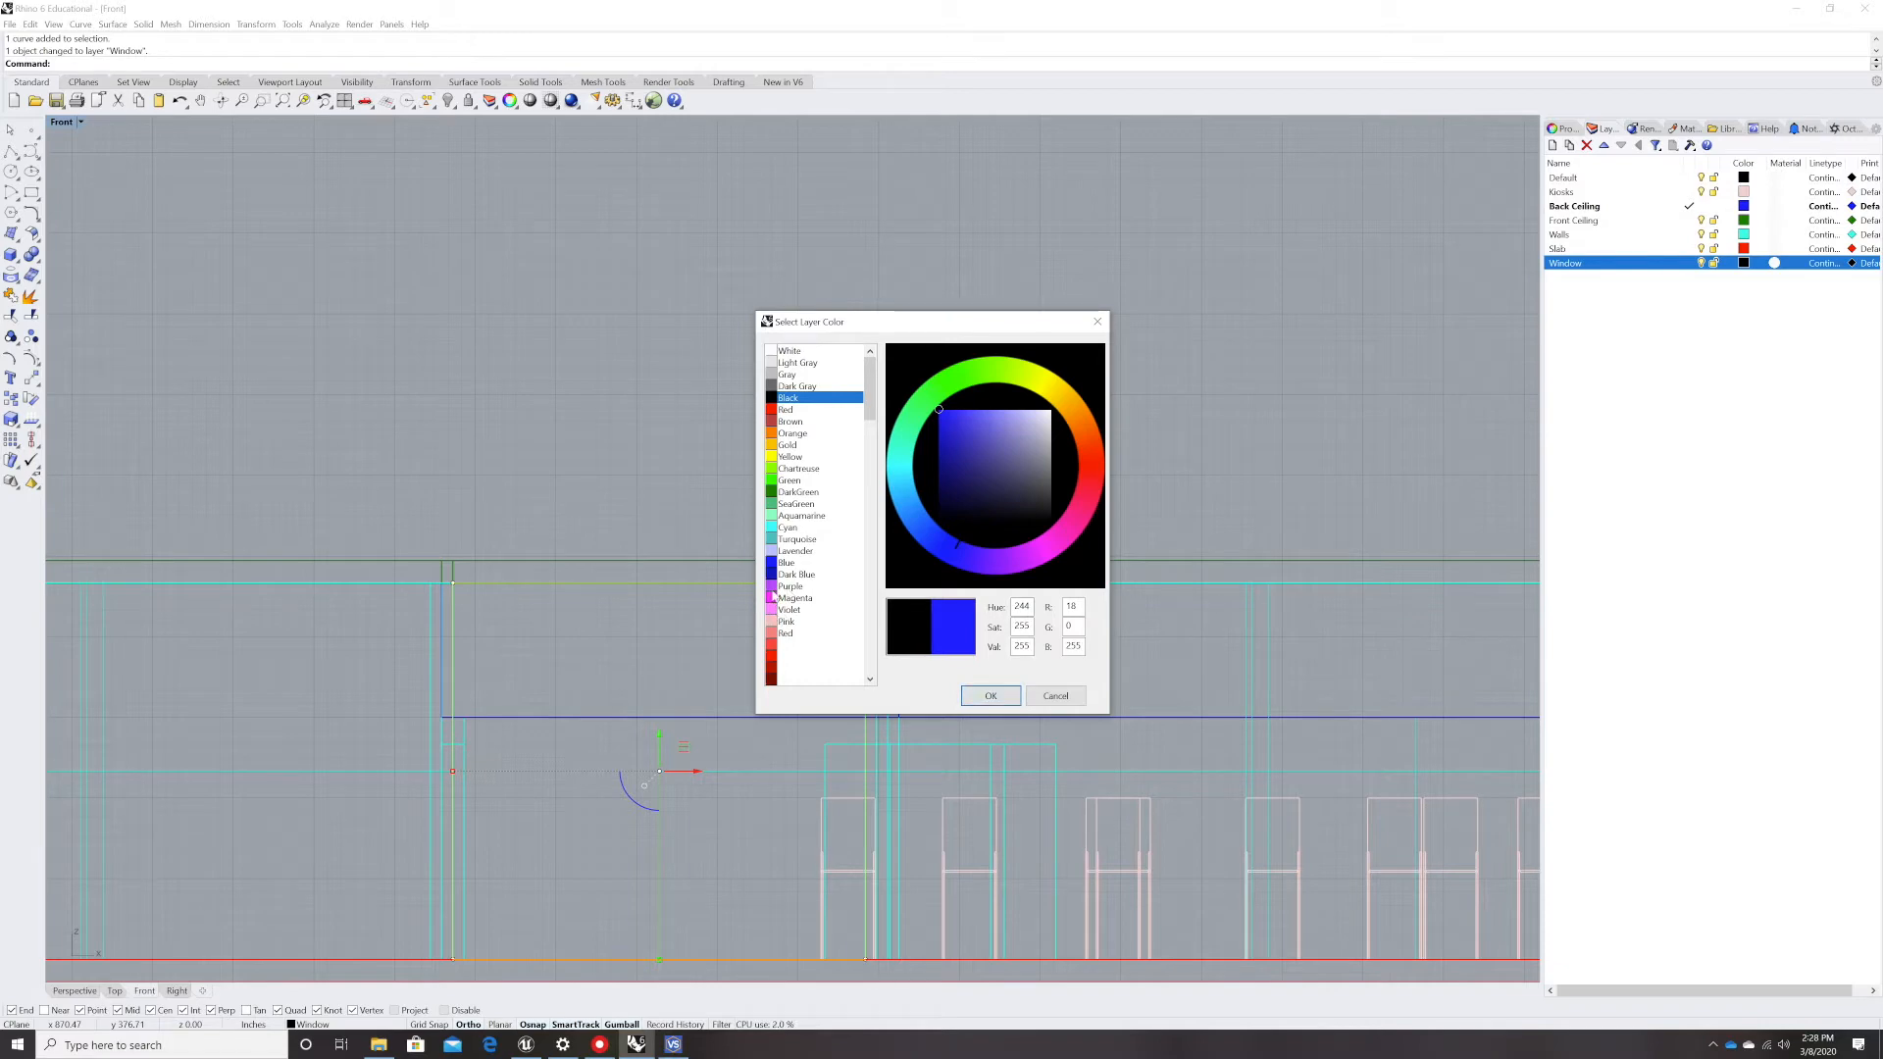
pyautogui.click(784, 504)
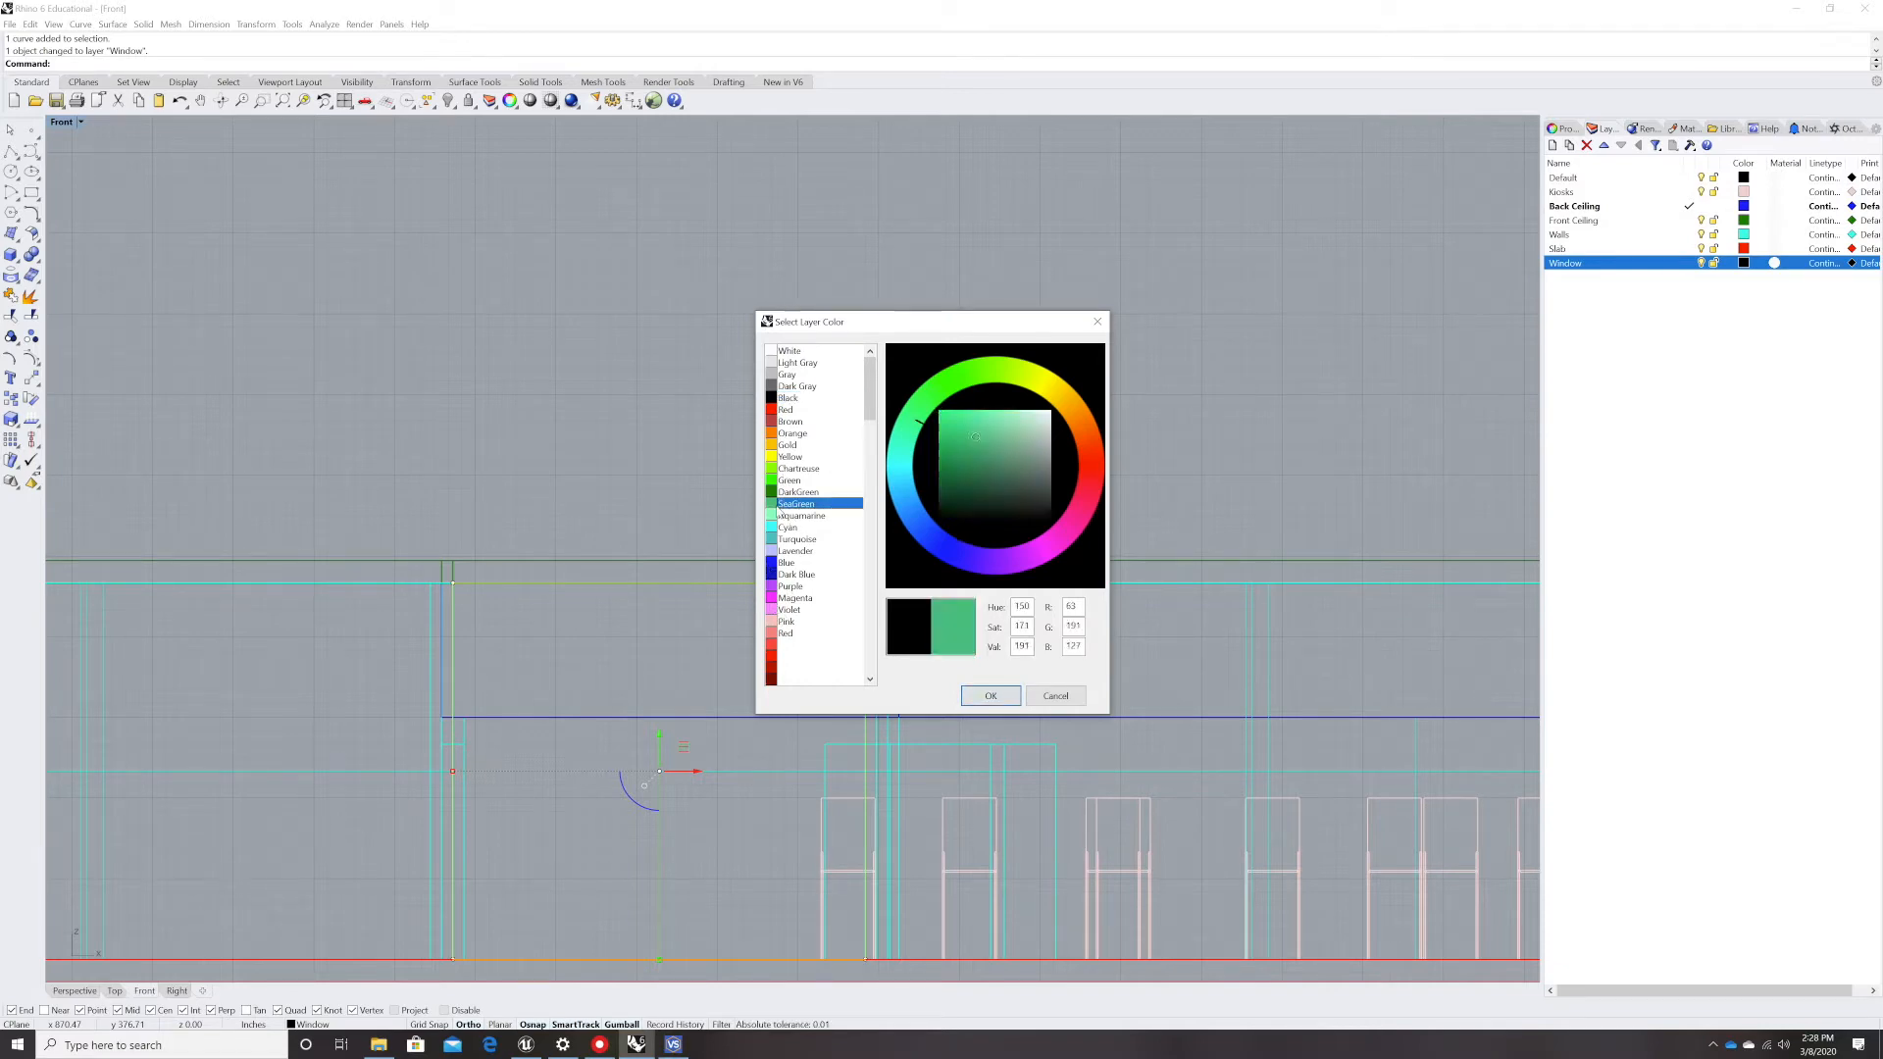
pyautogui.click(991, 696)
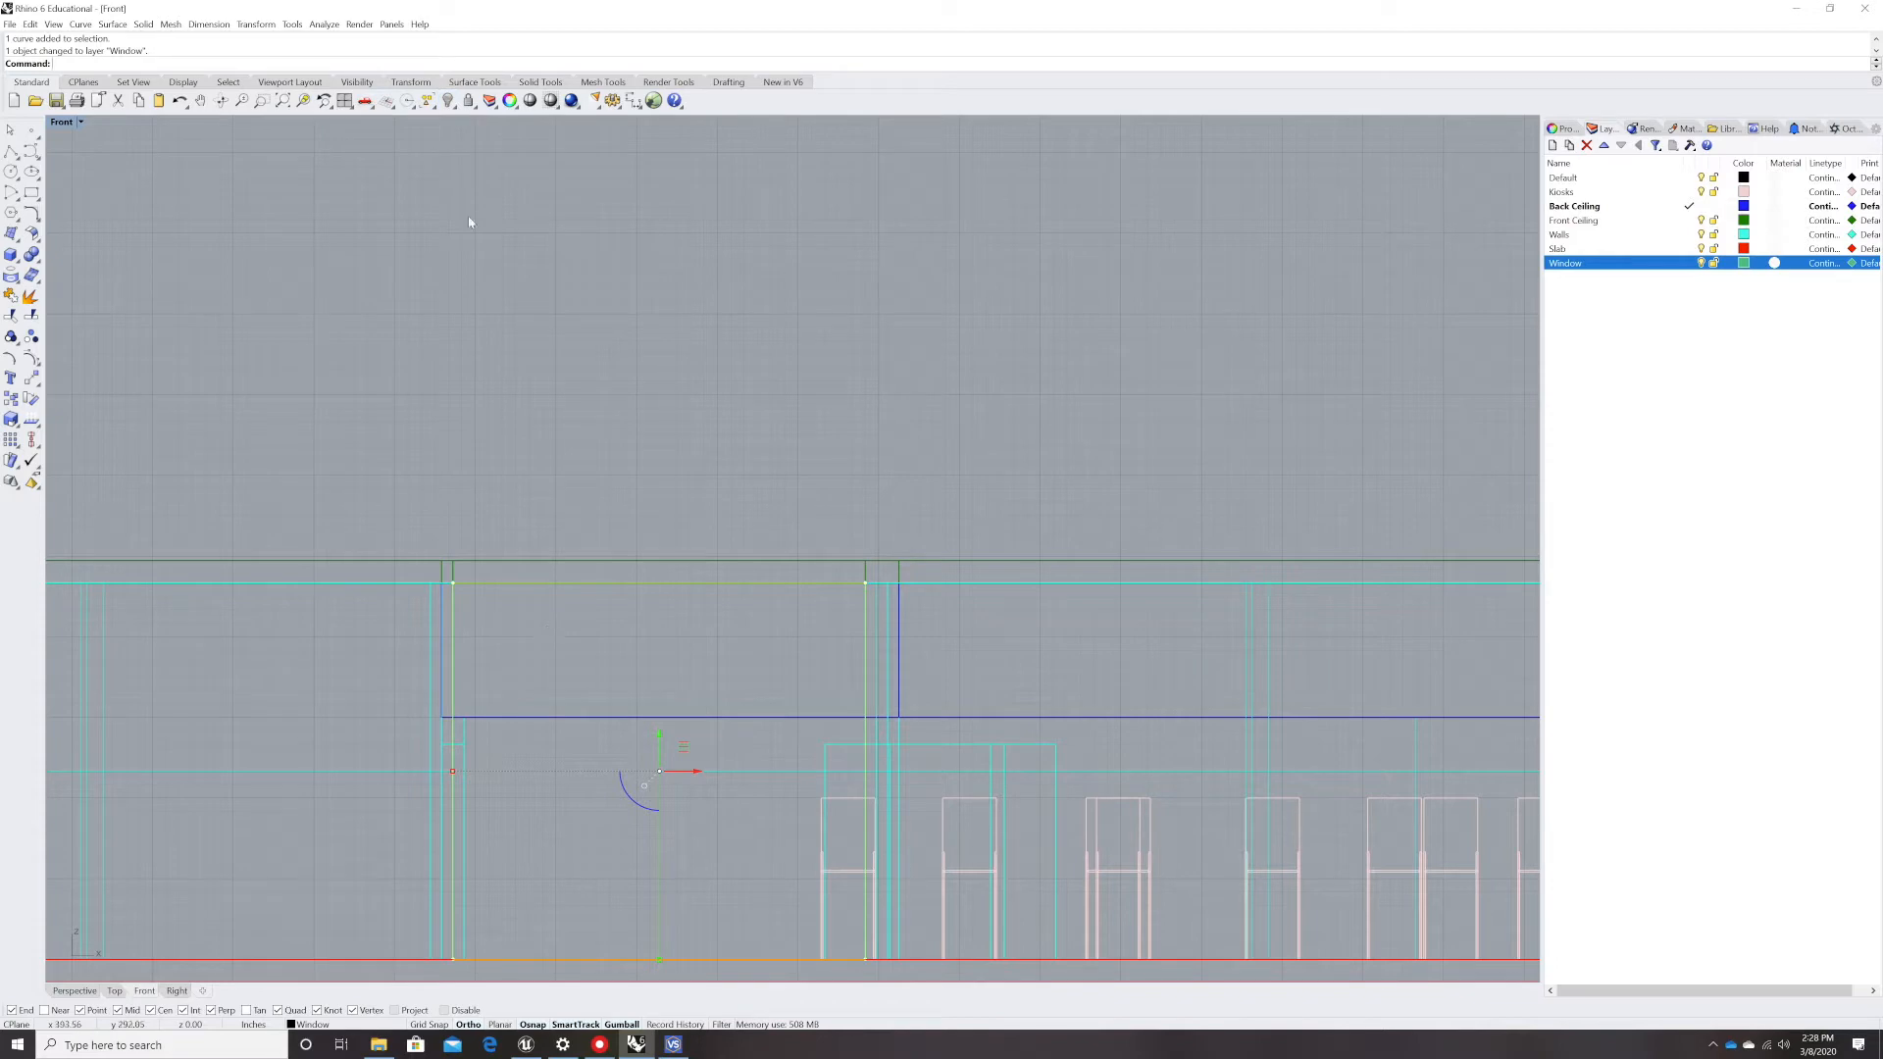
# - Isolate the window rectangle to view it alone, and unhide the rest of the model
pyautogui.click(451, 104)
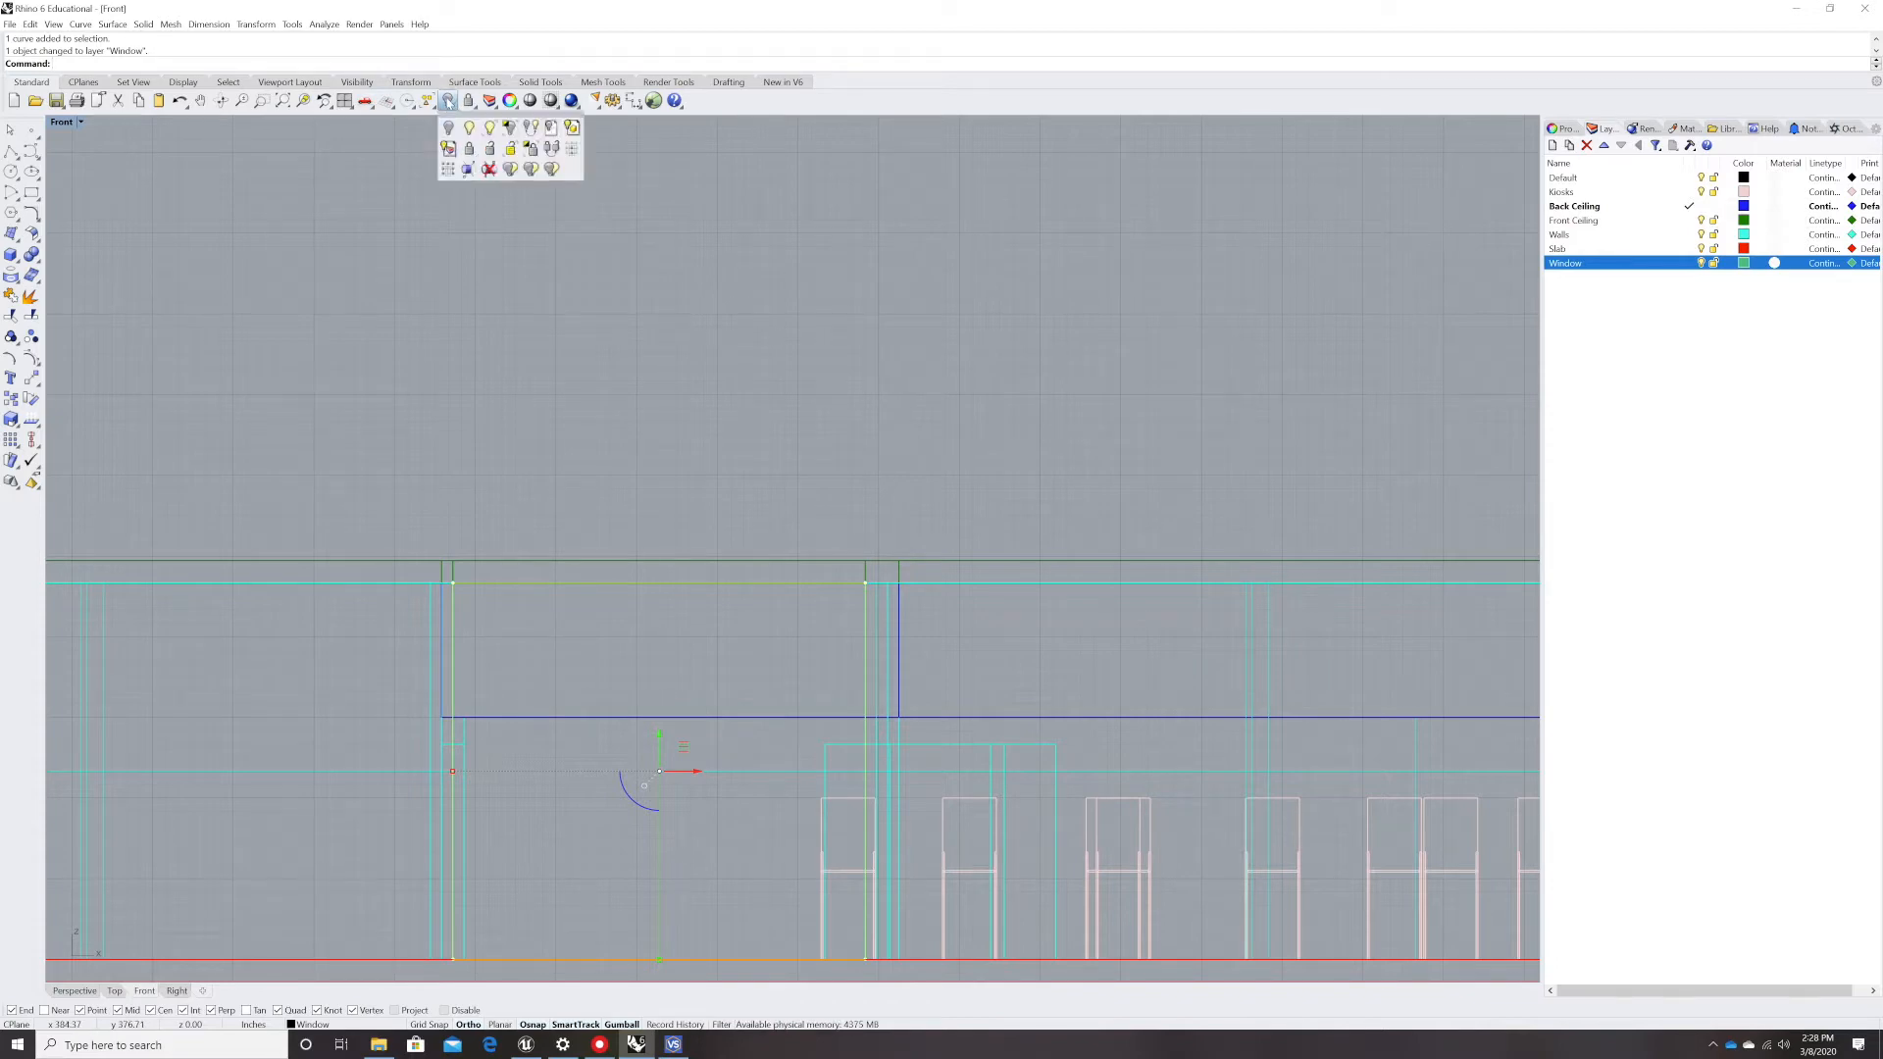
pyautogui.click(511, 129)
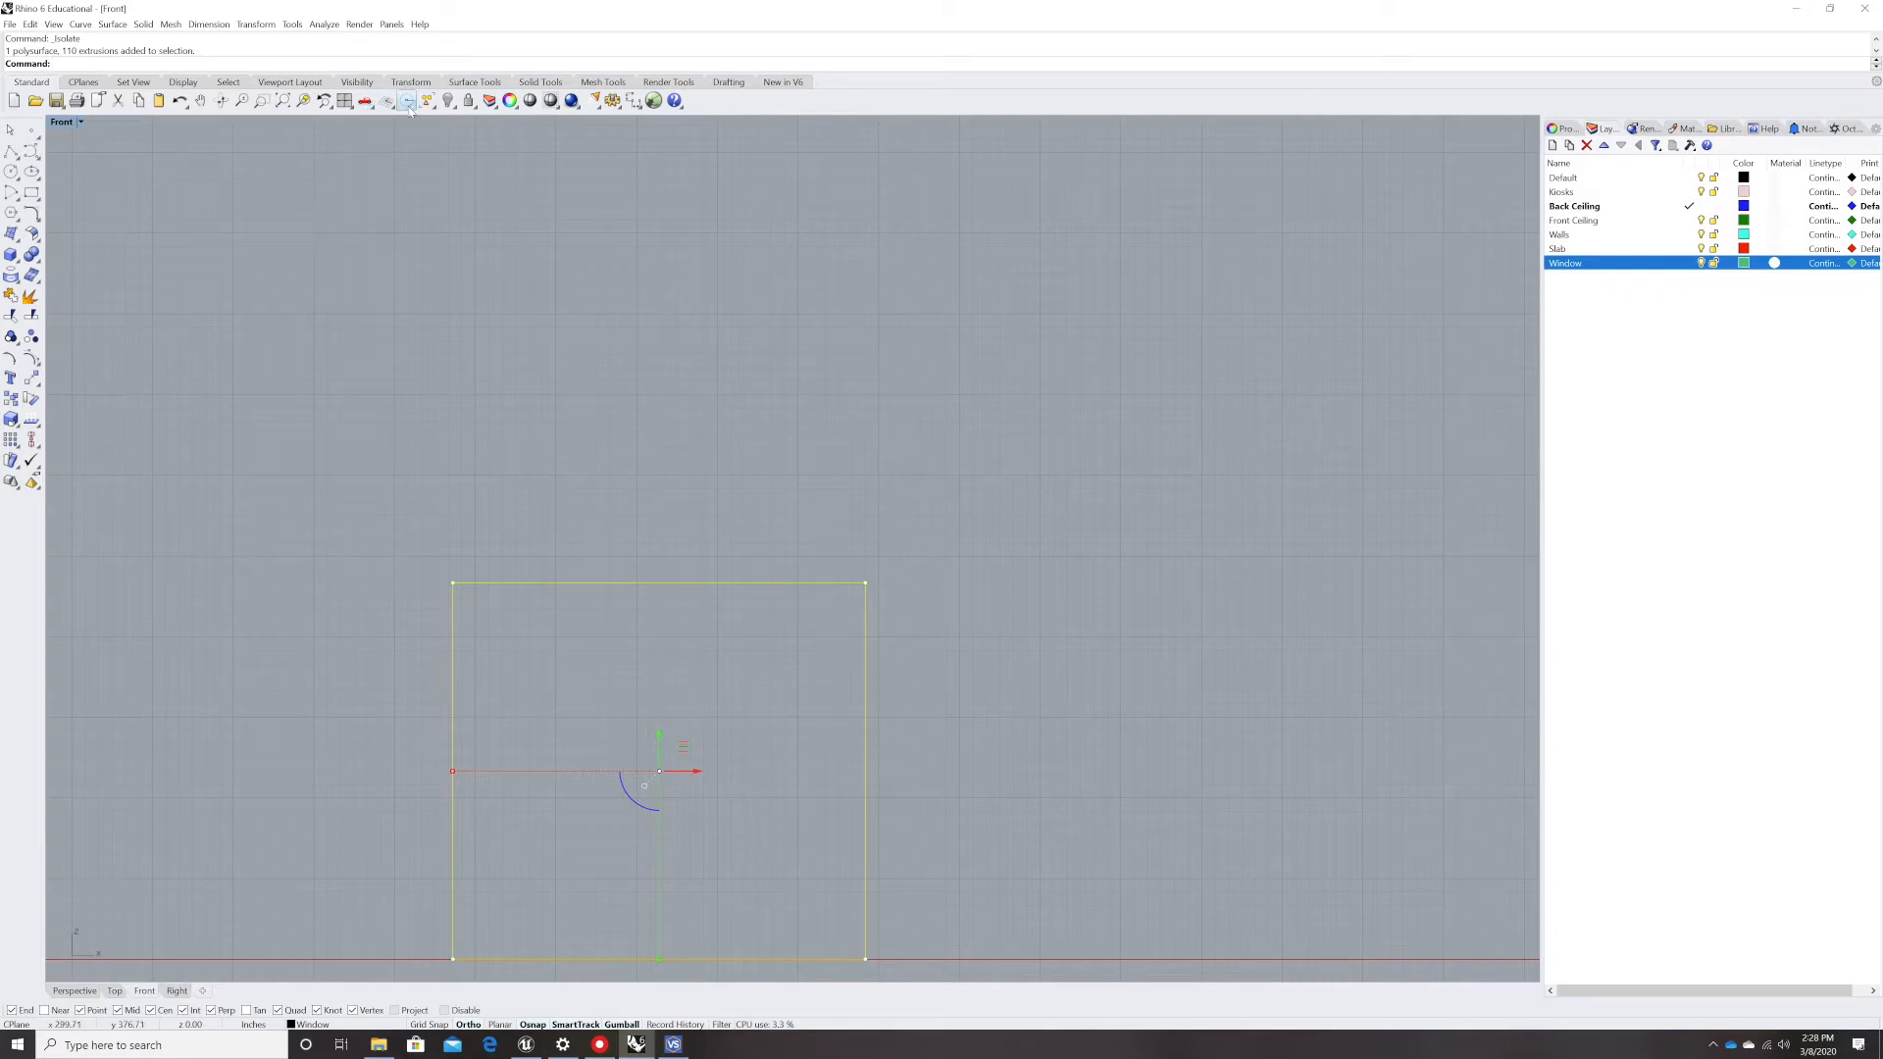
pyautogui.rightClick(448, 101)
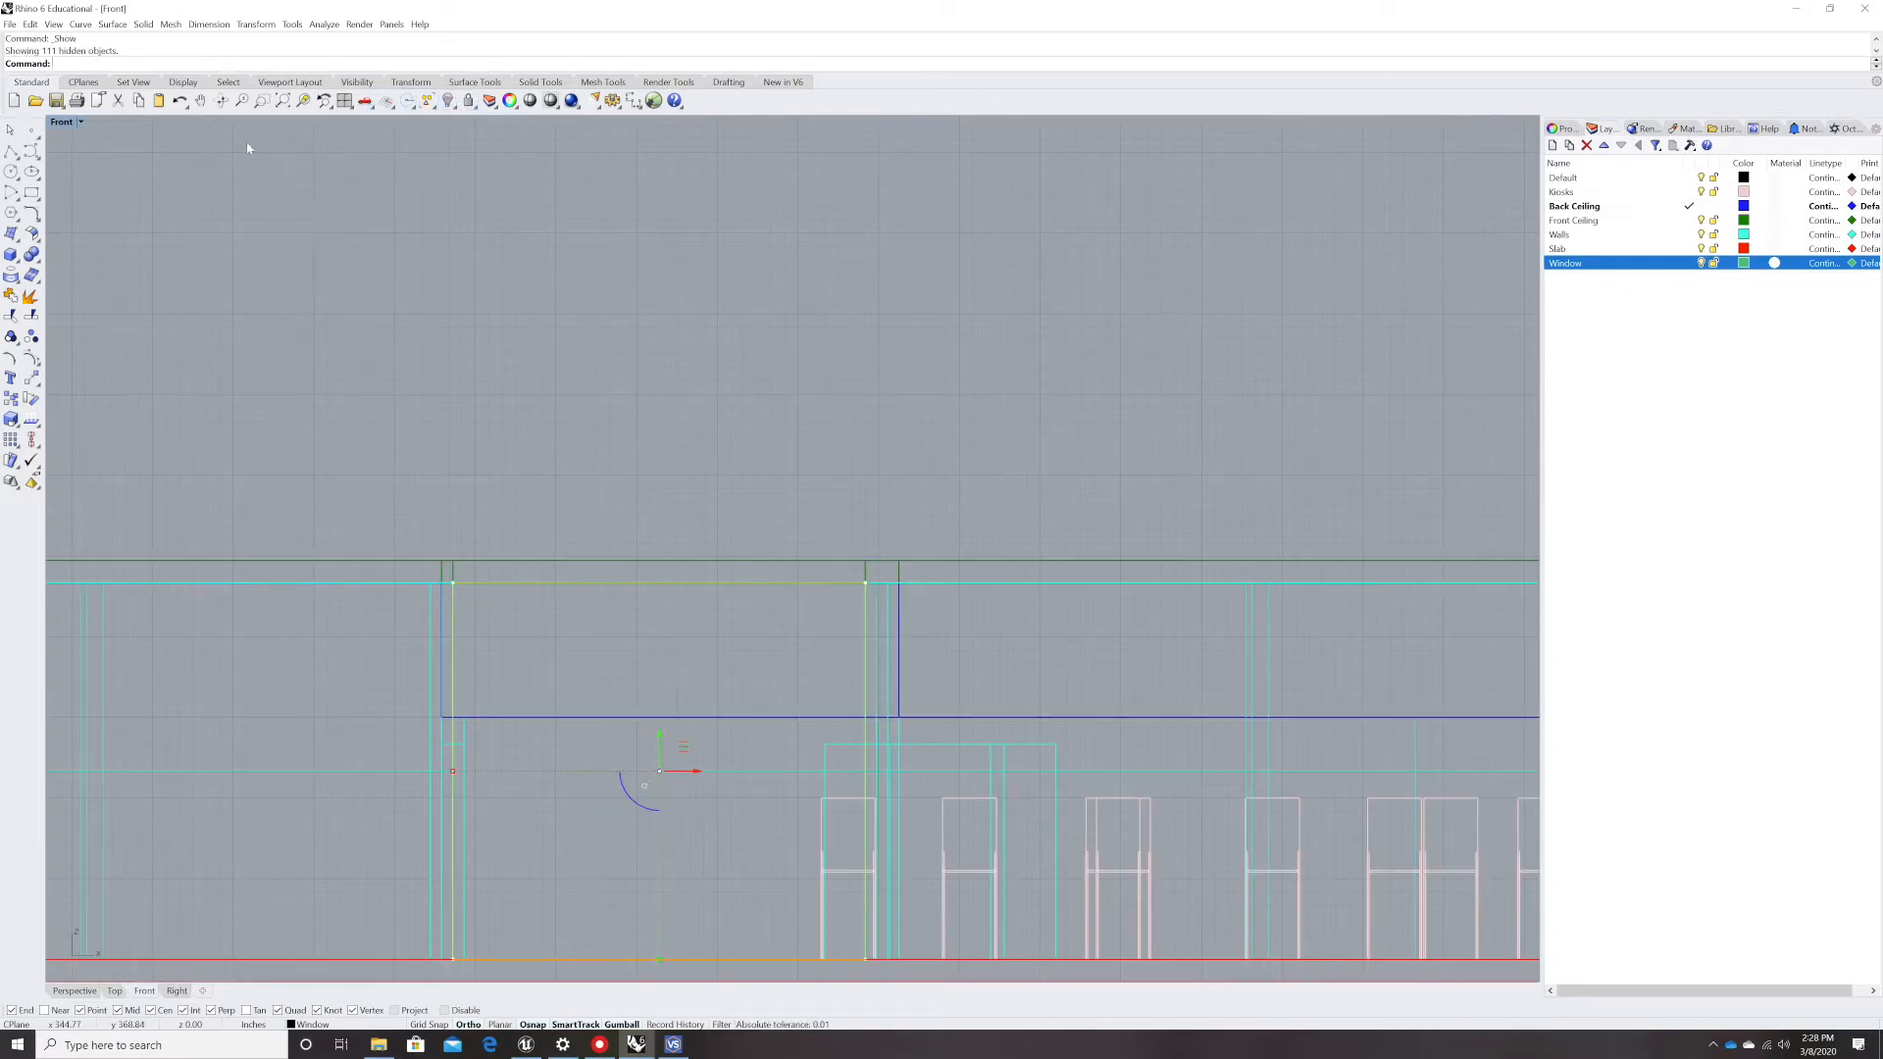
pyautogui.click(79, 122)
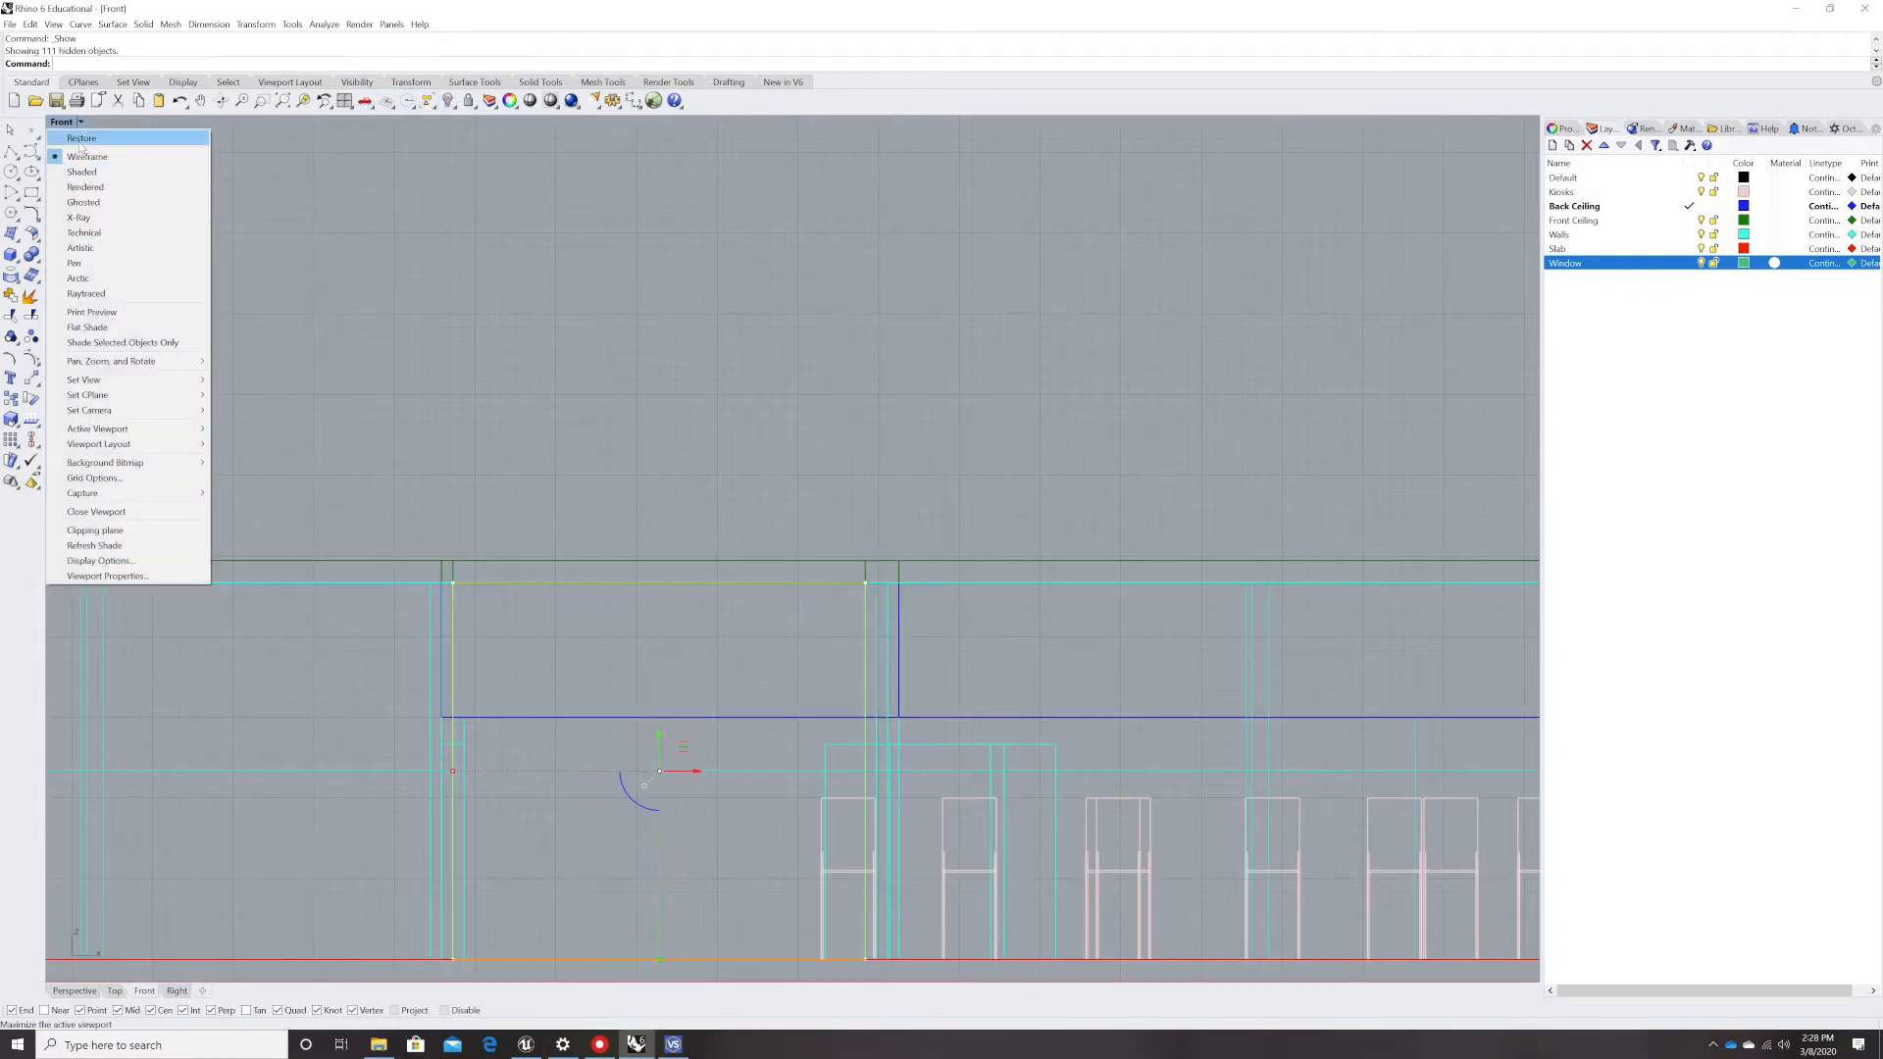
pyautogui.click(224, 672)
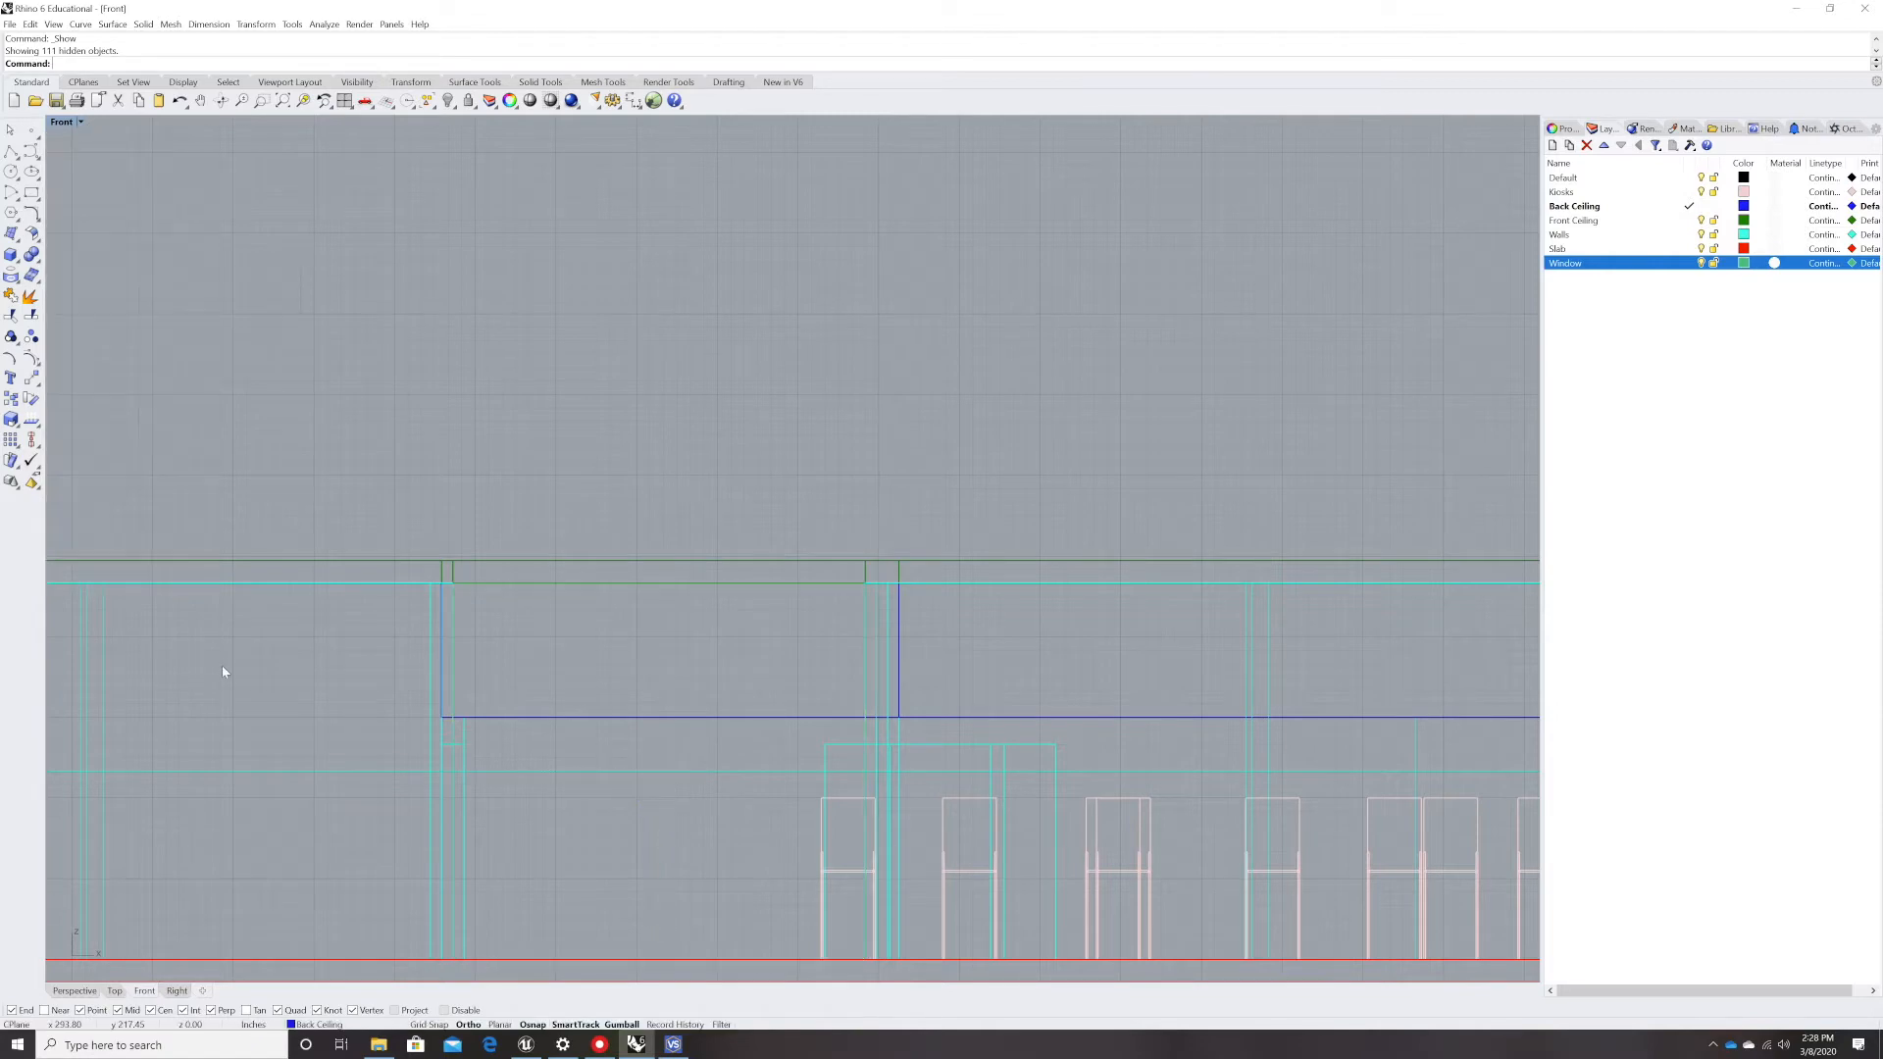
# - In the Perspective view, move the window rectangle from the opening's front upper corner to the recess's inner upper corner beneath the ceiling
pyautogui.click(77, 991)
pyautogui.moveTo(469, 720); pyautogui.dragTo(323, 913, button='right')
pyautogui.click(298, 925)
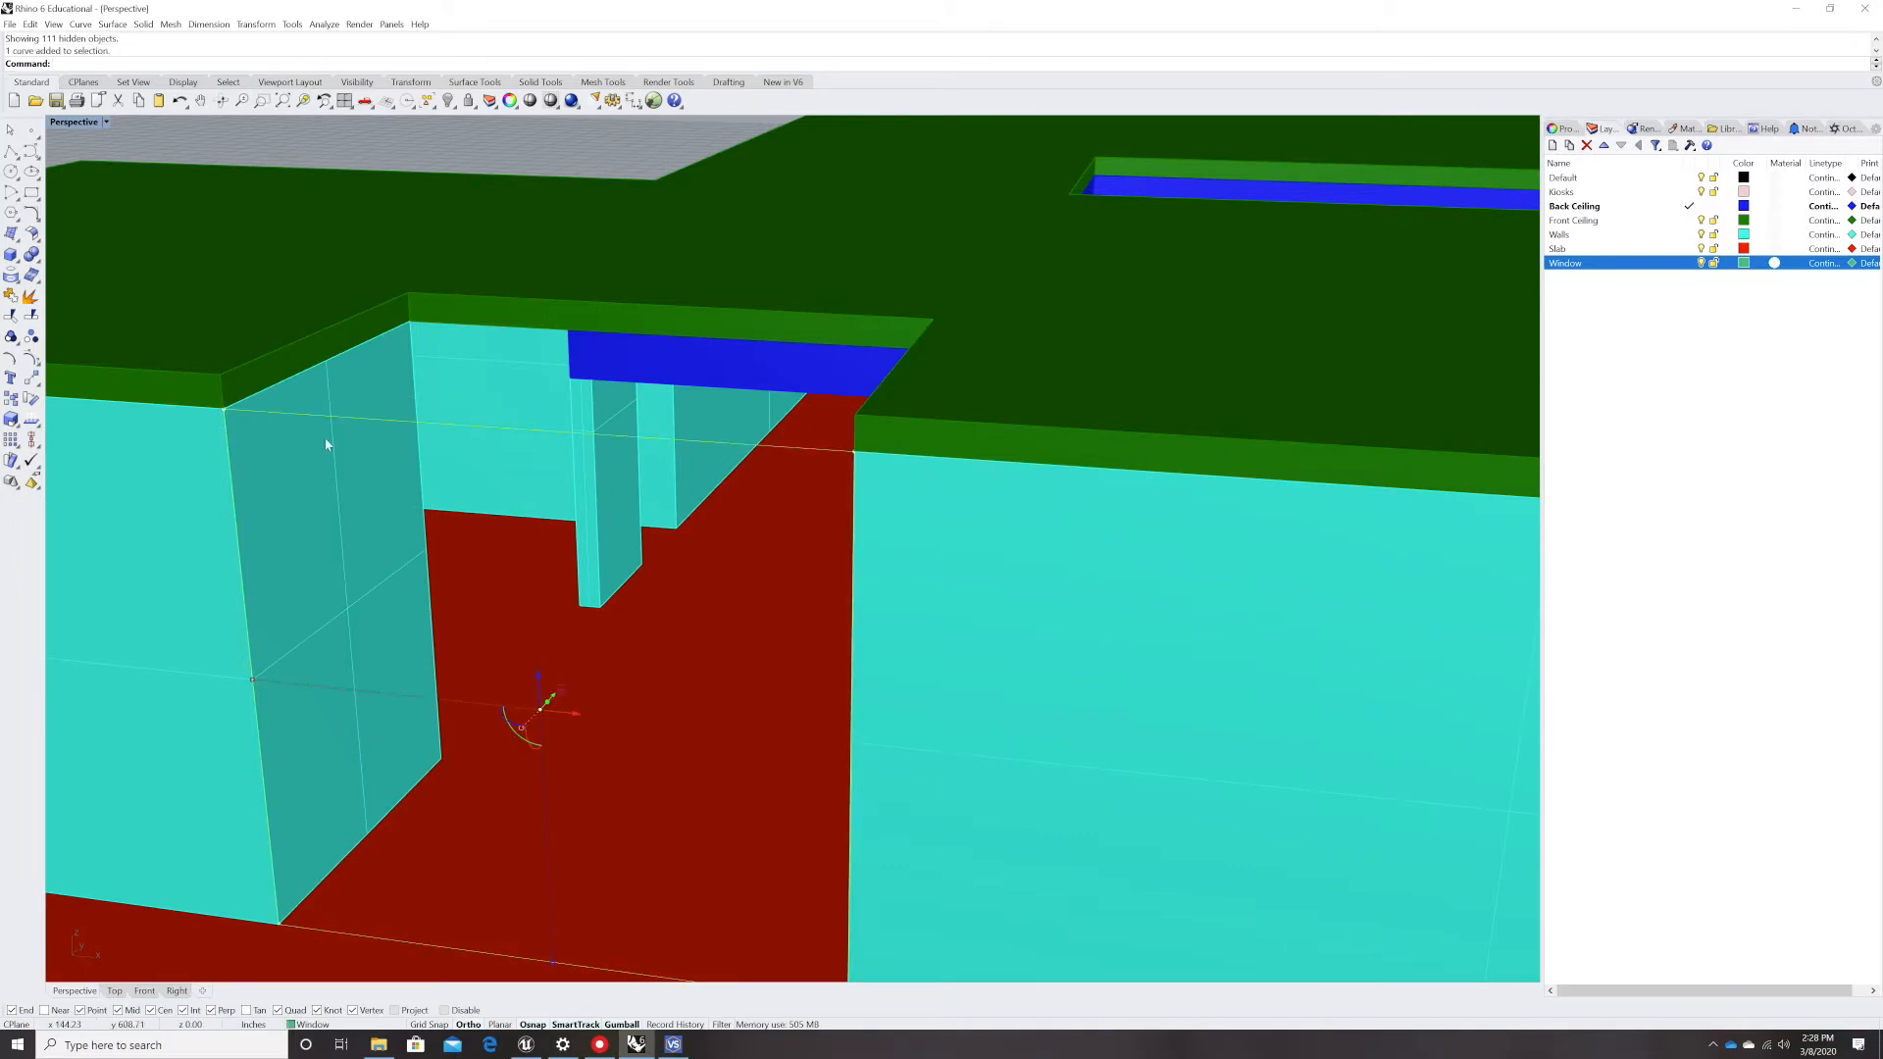
pyautogui.write('Move')
pyautogui.press('Return')
pyautogui.click(225, 409)
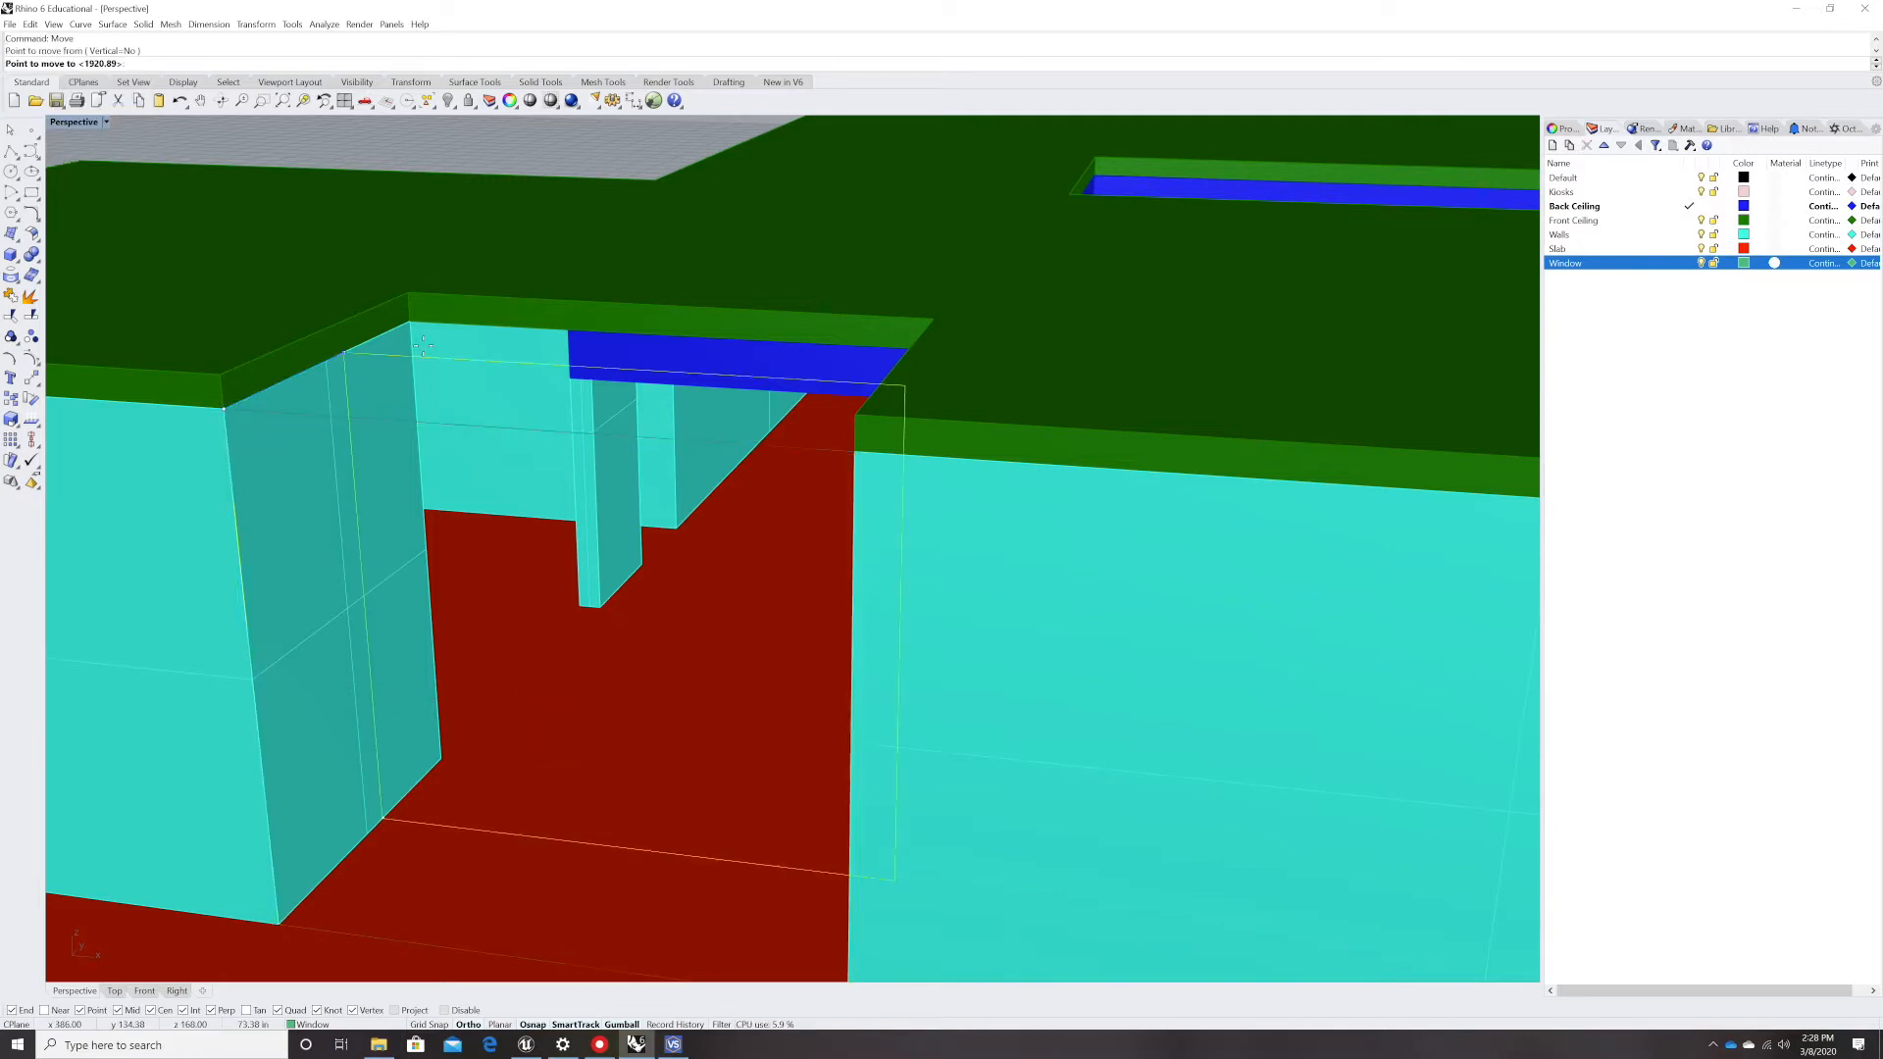
pyautogui.click(412, 320)
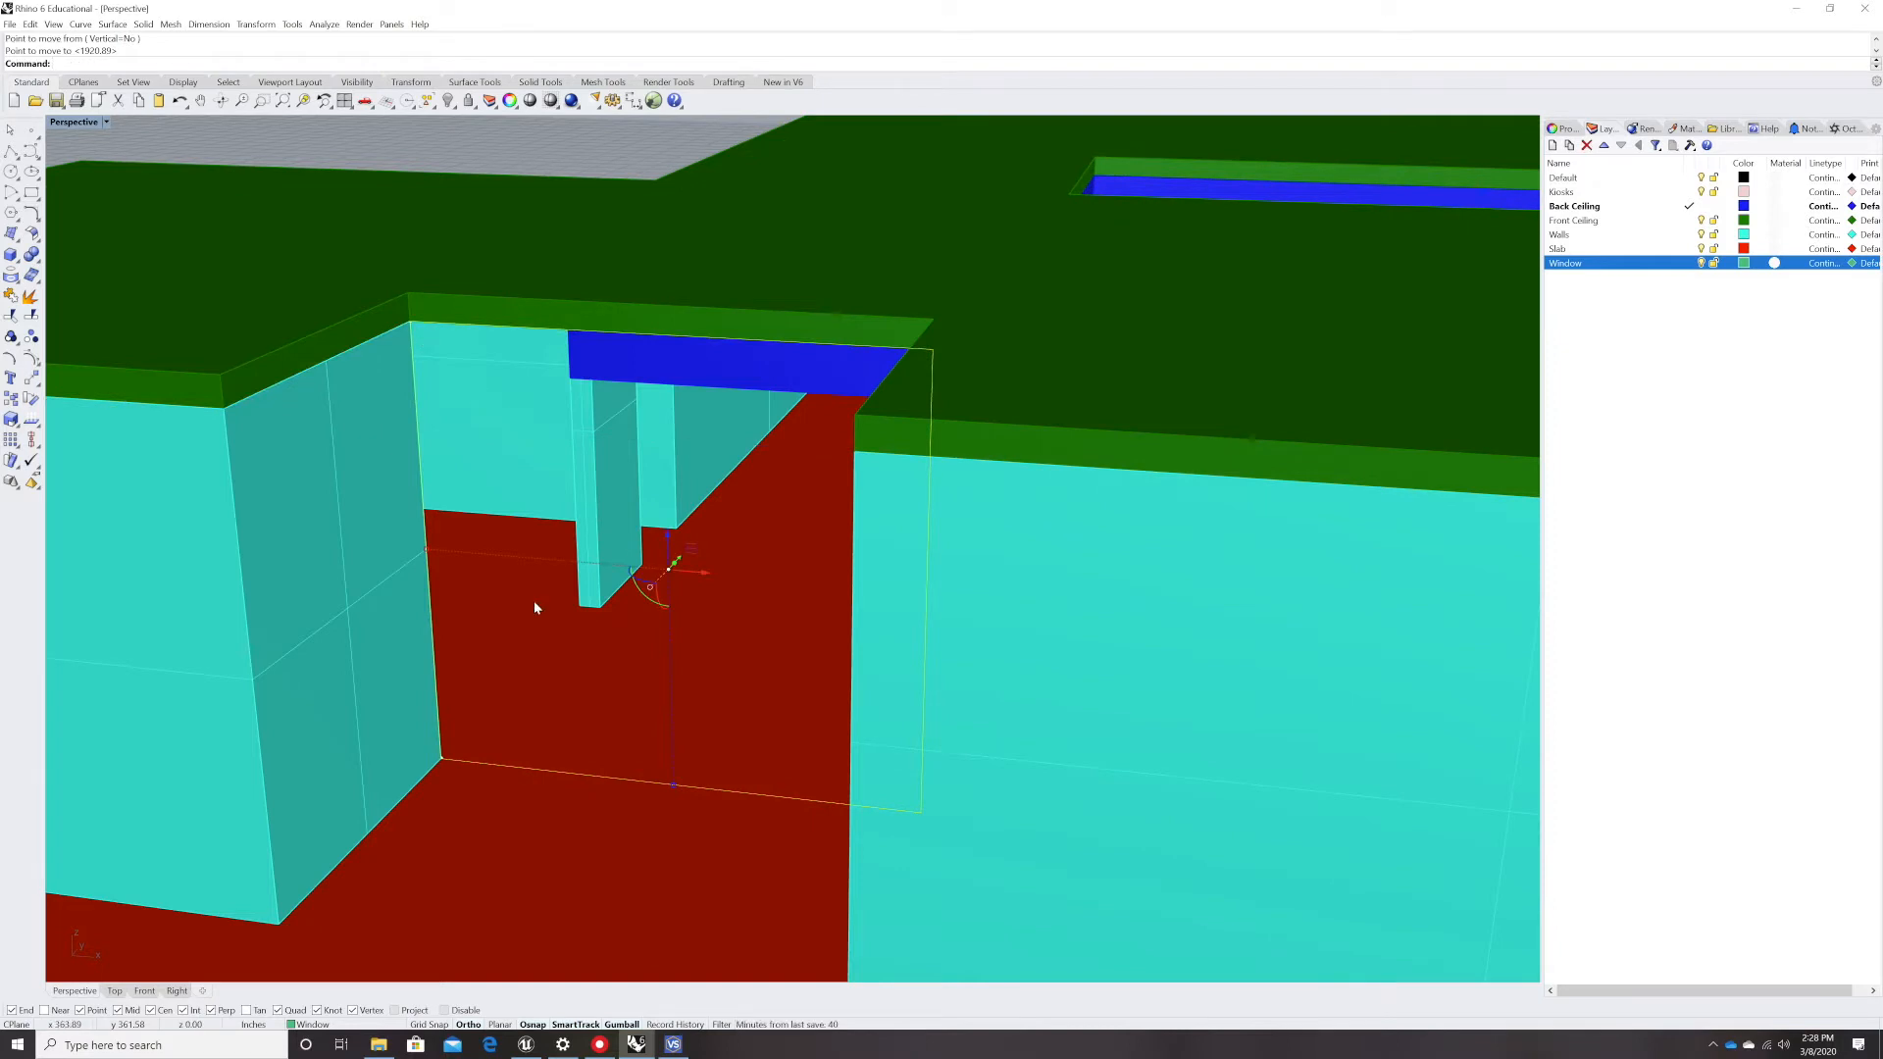
# - Offset the front ceiling's vertical edge face above the recessed opening outward by 10 inches
pyautogui.scroll(-6, 533, 602)
pyautogui.moveTo(545, 614); pyautogui.dragTo(659, 653, button='right')
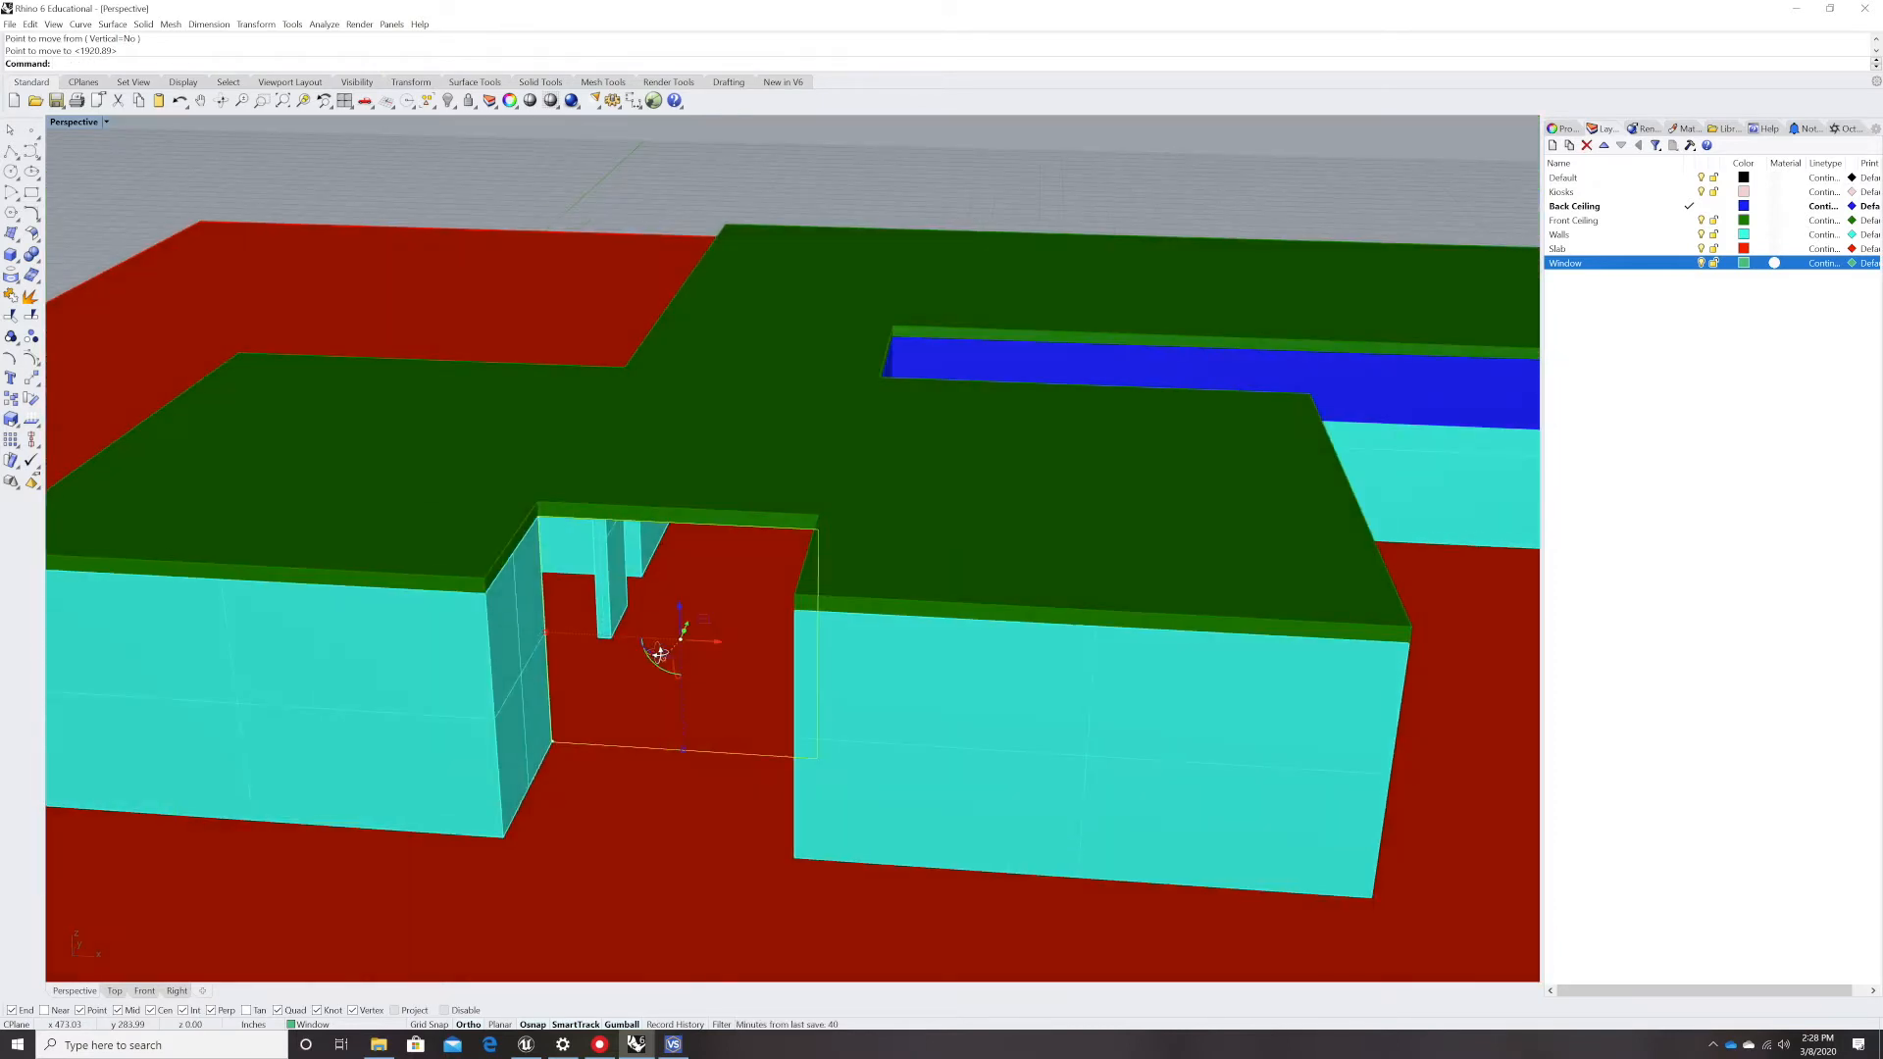
pyautogui.scroll(5, 665, 705)
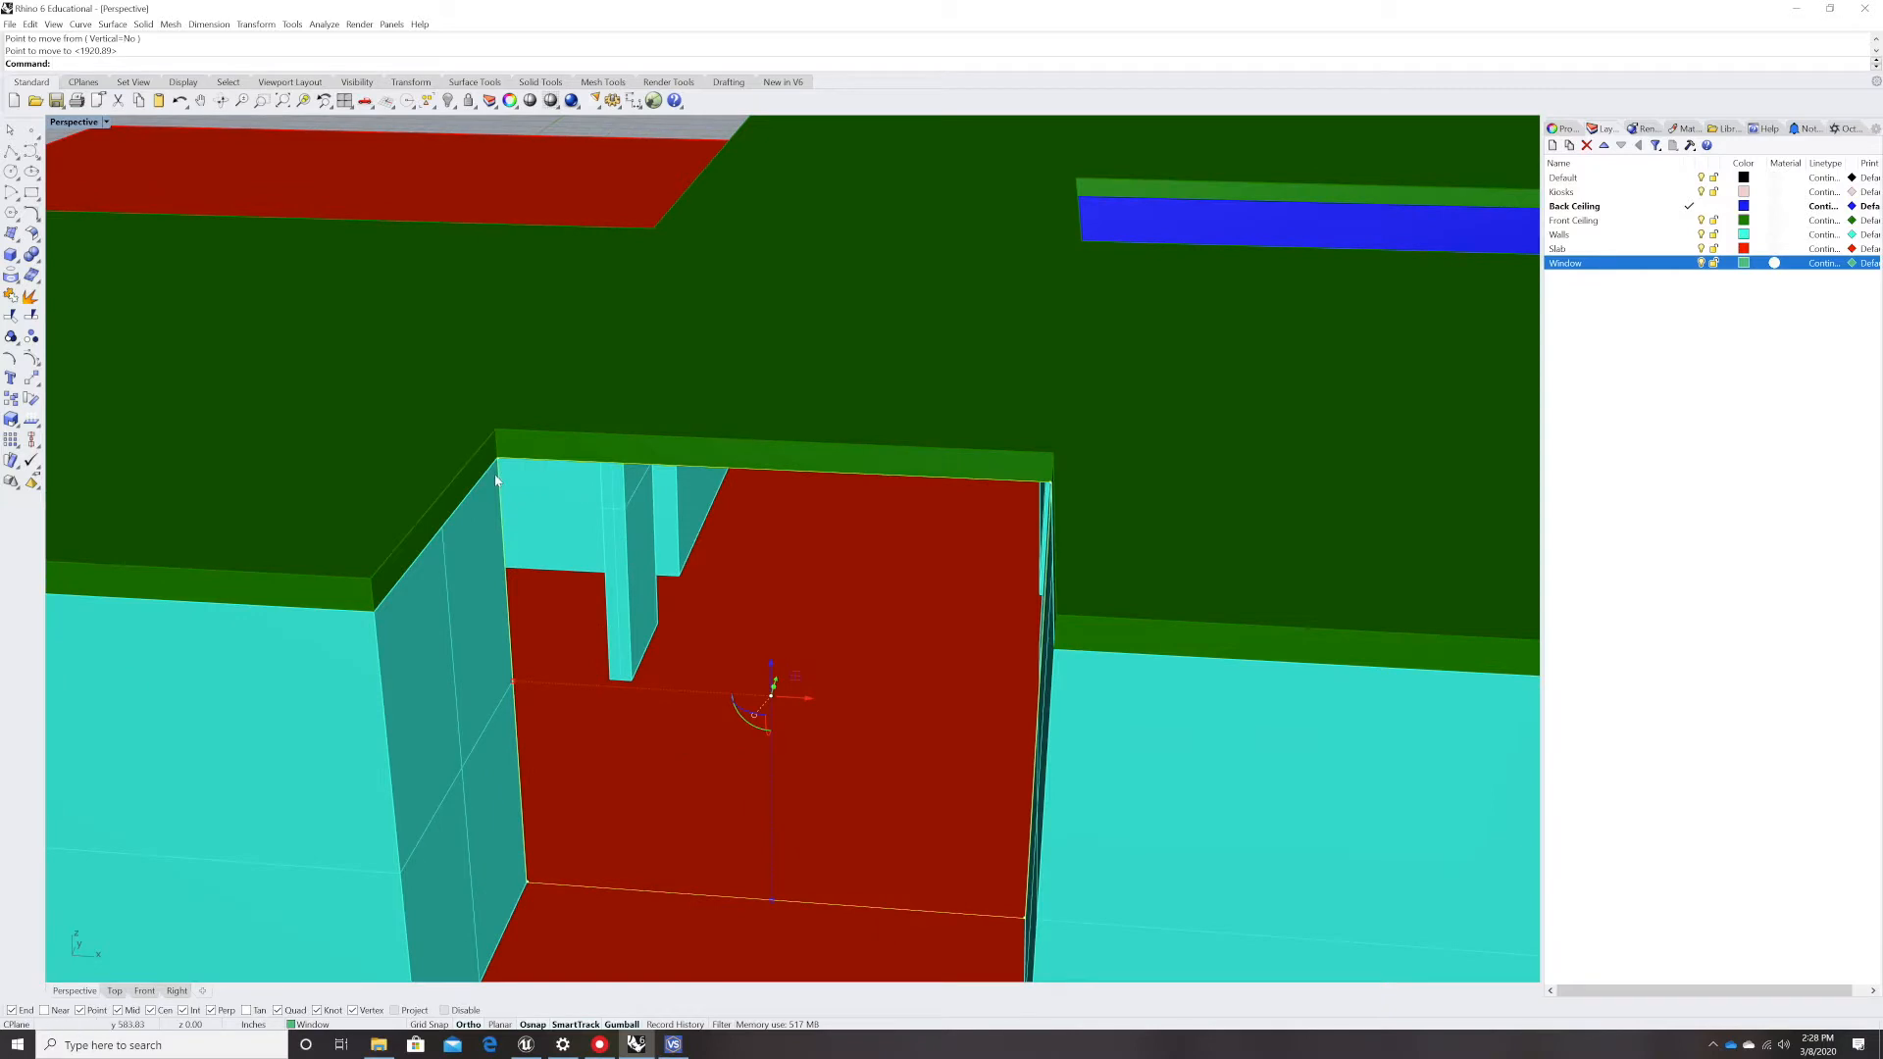
pyautogui.scroll(-2, 495, 481)
pyautogui.press('Escape')
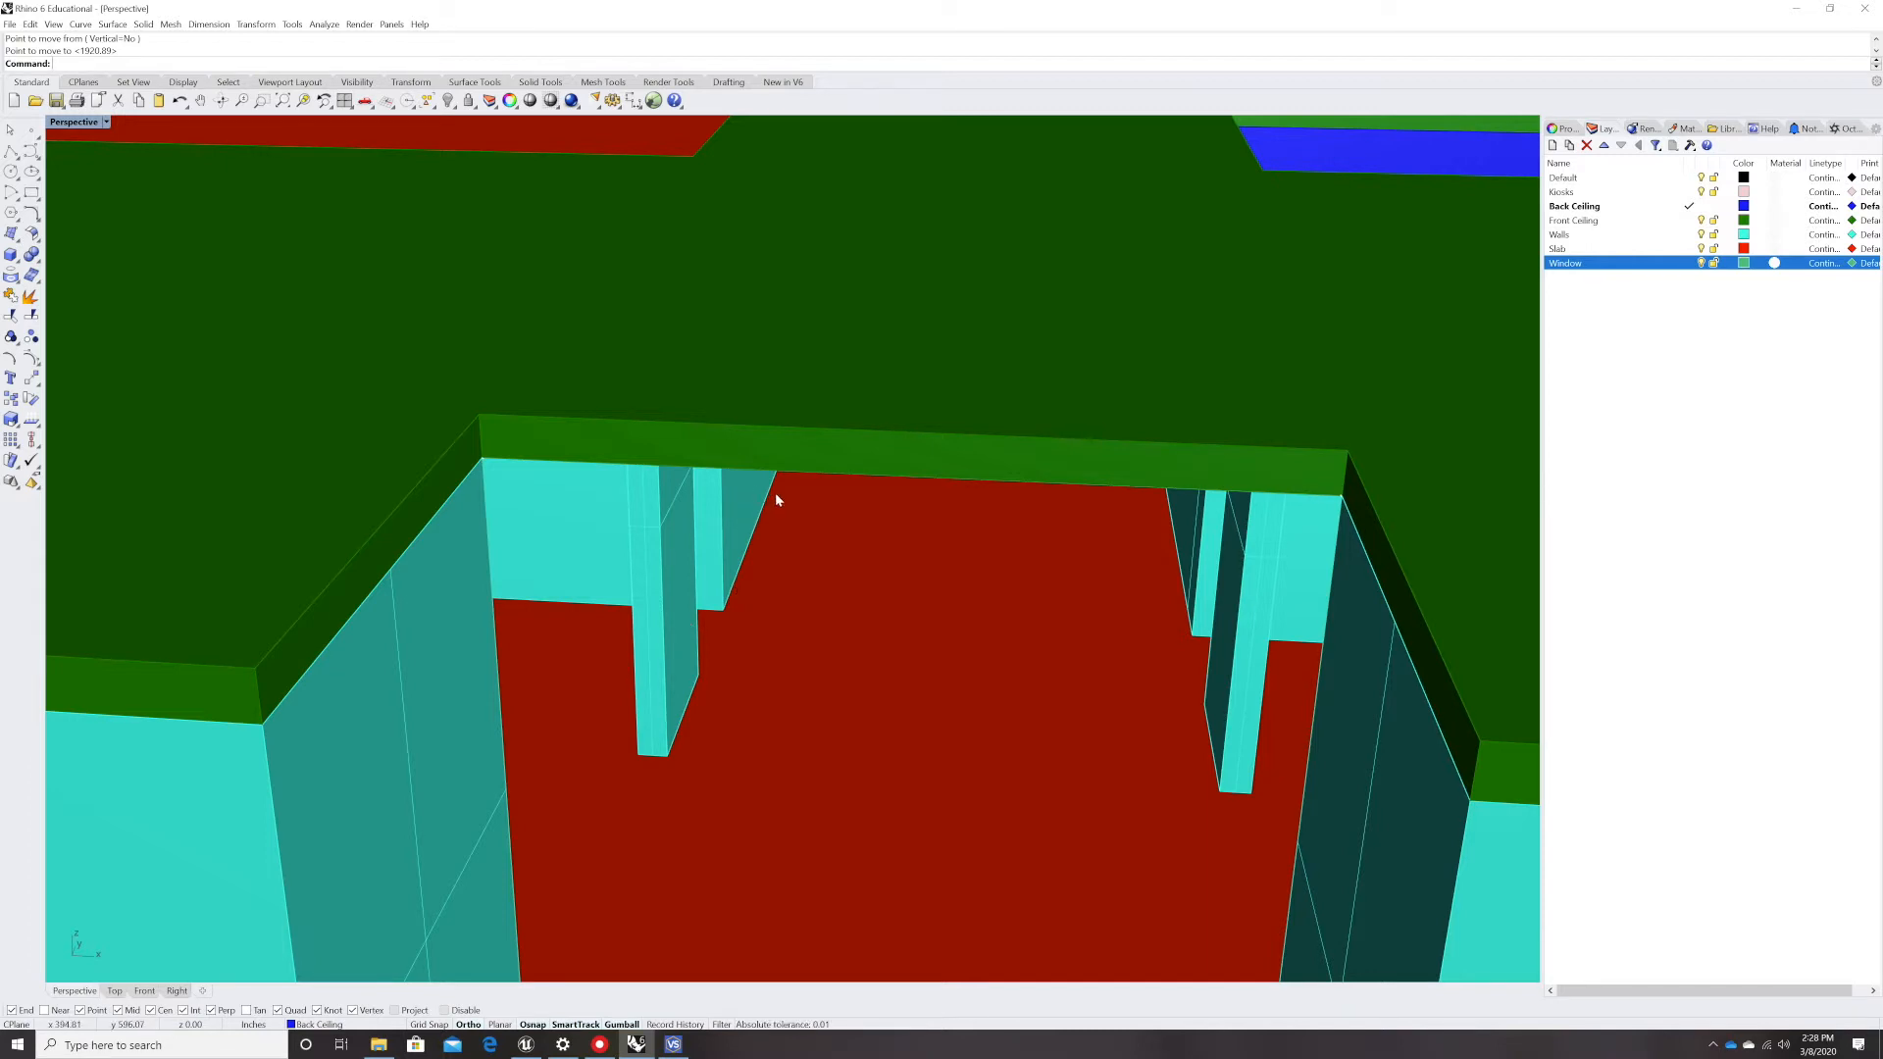
pyautogui.click(774, 452)
pyautogui.moveTo(964, 474); pyautogui.dragTo(854, 526, button='right')
pyautogui.scroll(-4, 853, 525)
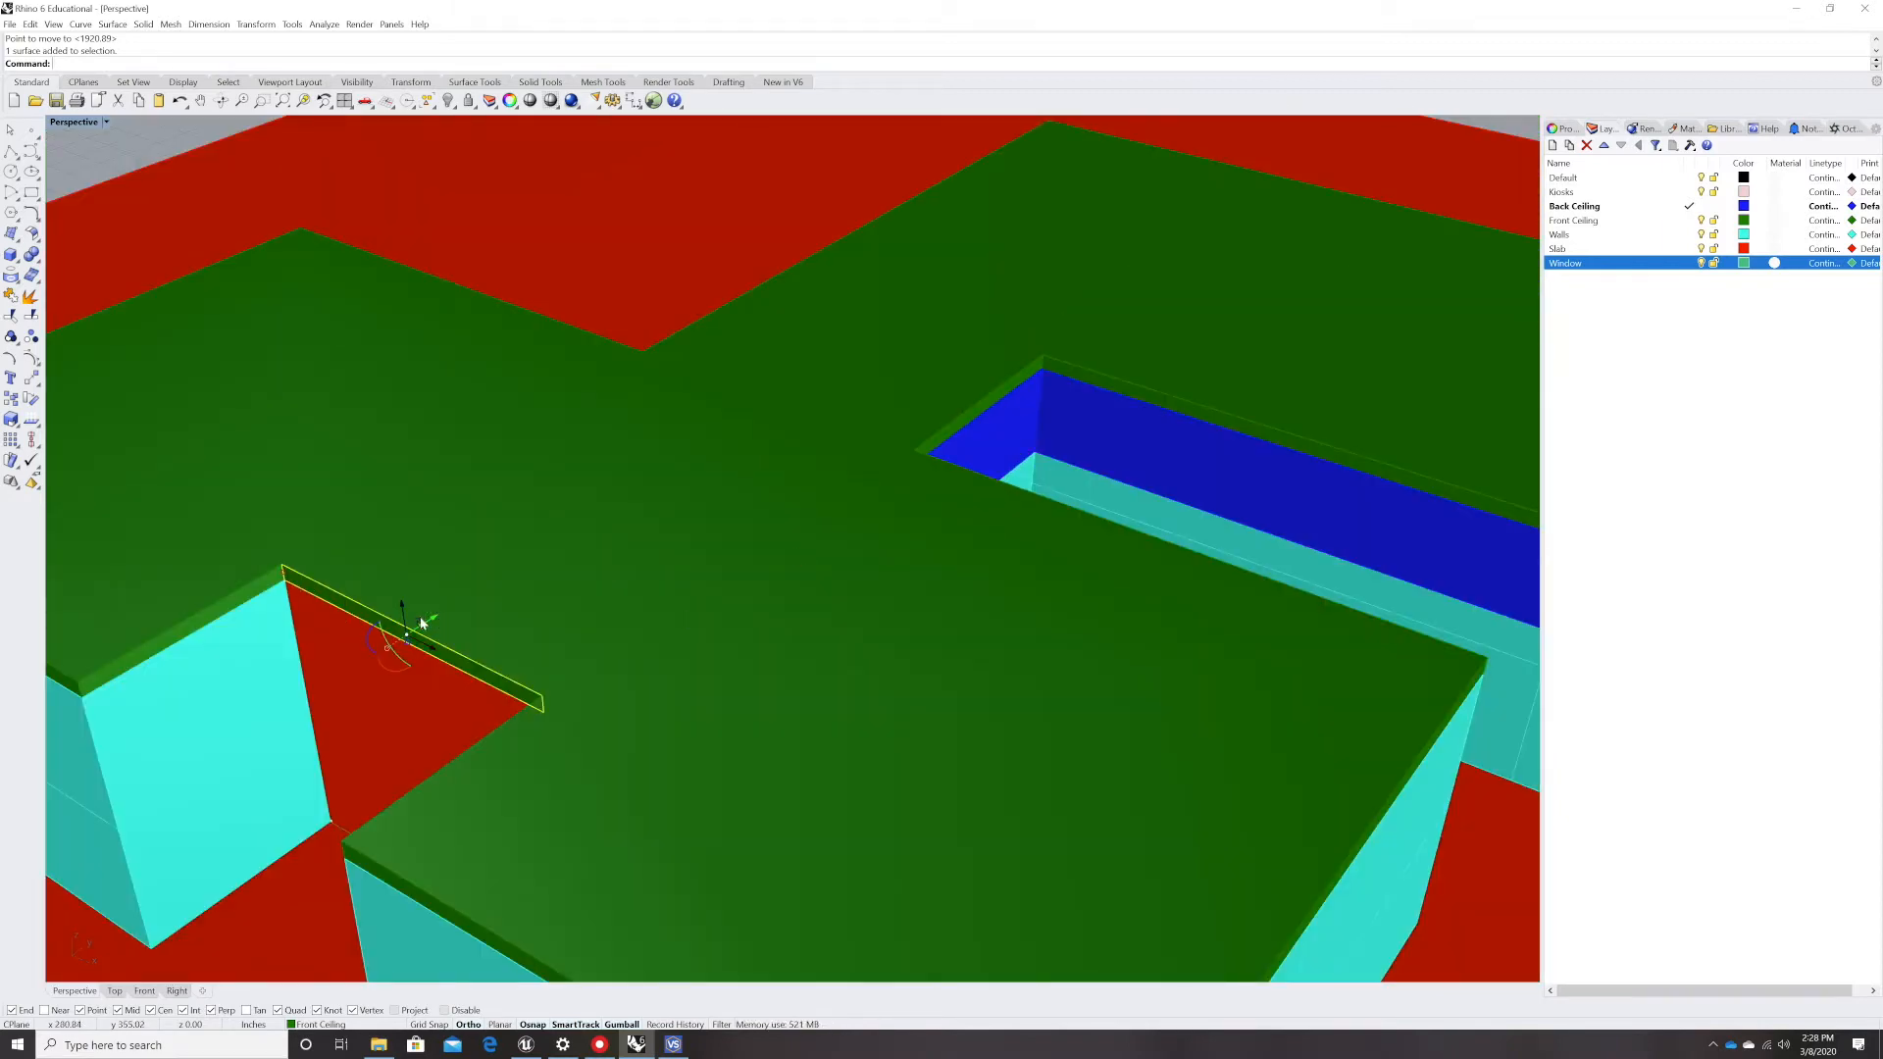
pyautogui.click(435, 614)
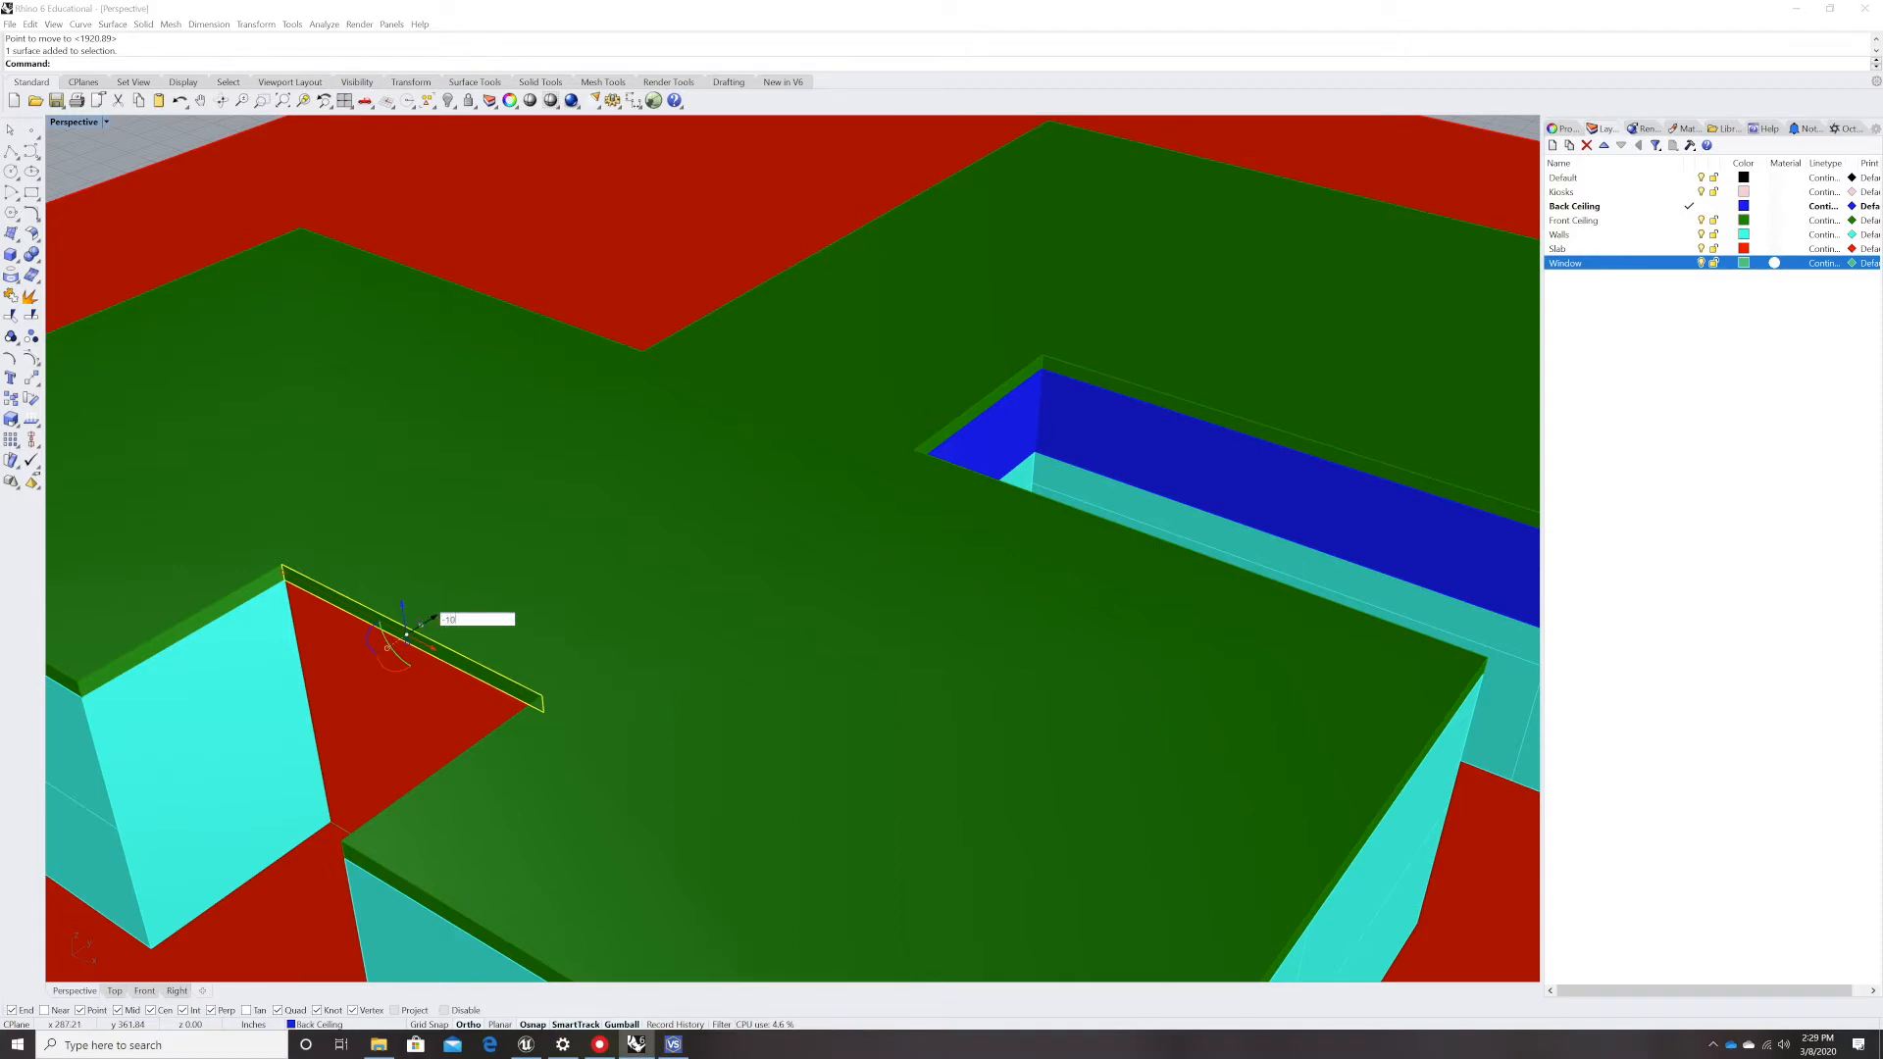
pyautogui.press('Return')
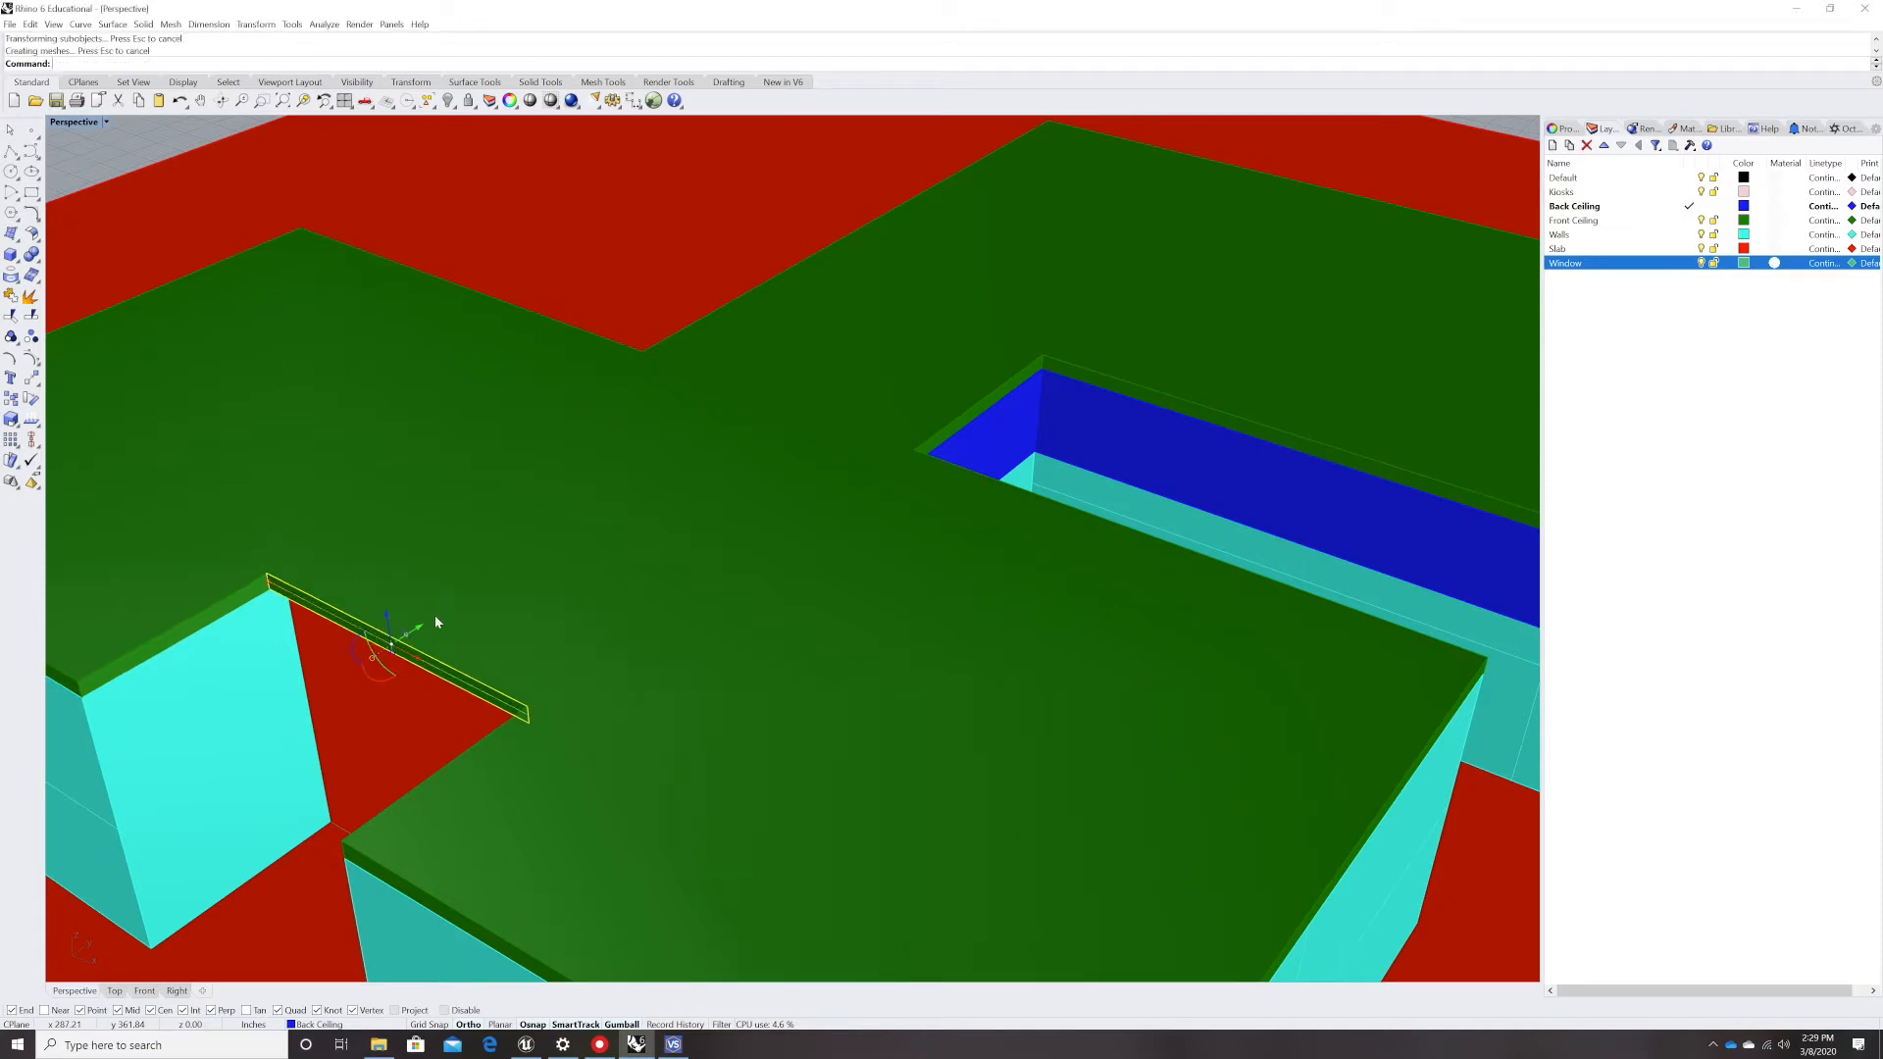
pyautogui.press('Escape')
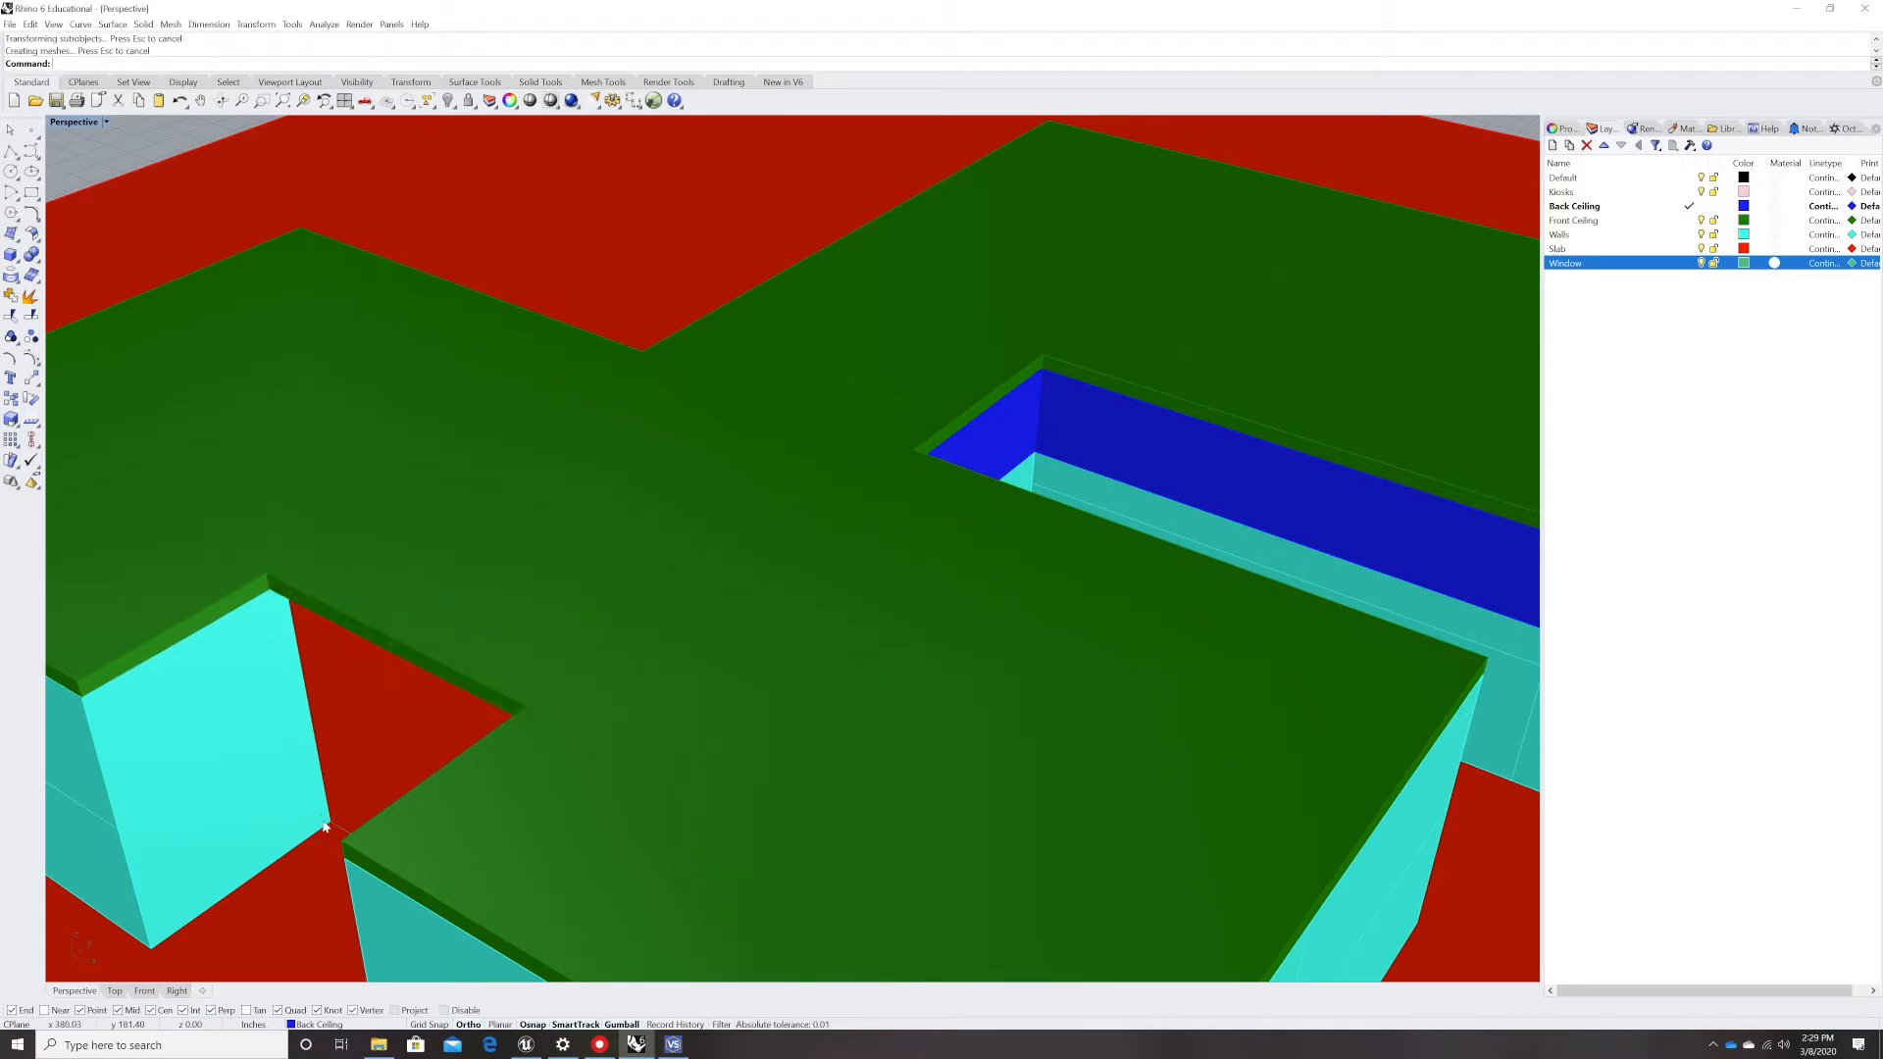
# - Extrude the window rectangle 10 inches into a solid panel filling the recessed opening
pyautogui.click(337, 821)
pyautogui.write('ExtrudeCrv')
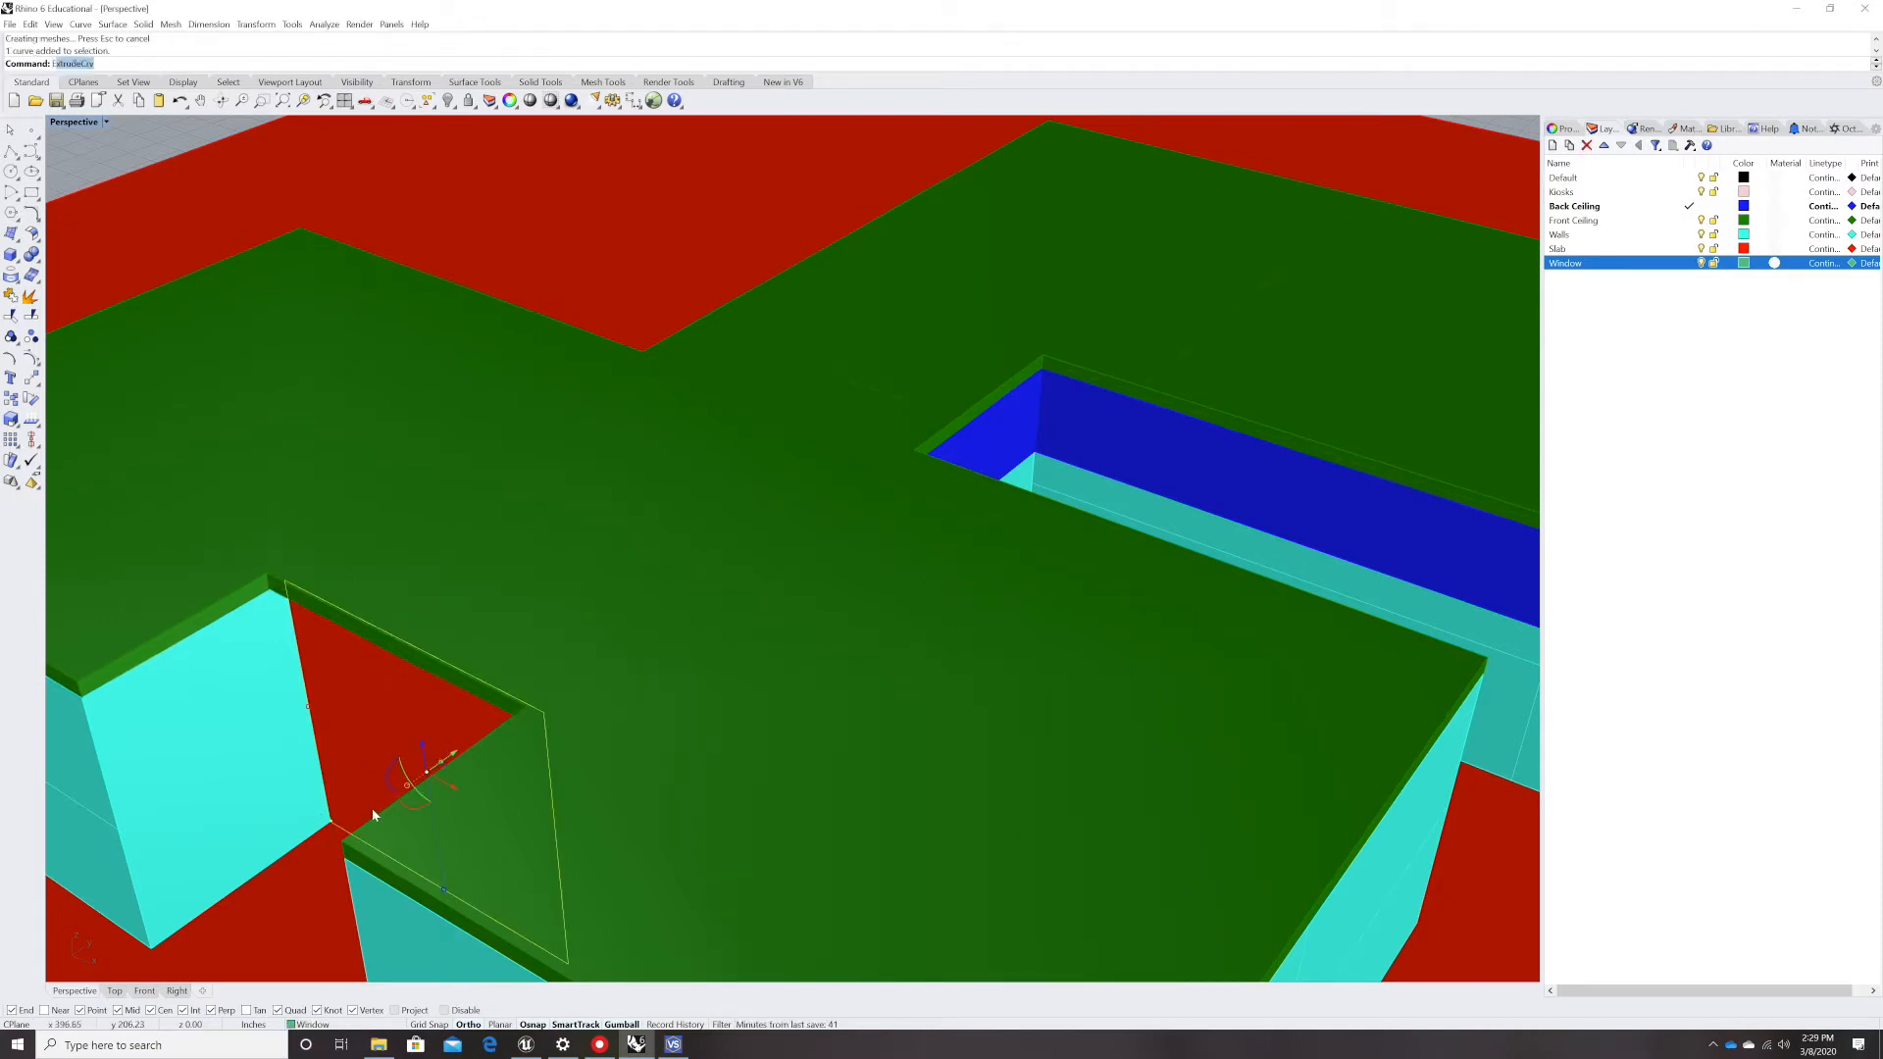
pyautogui.press('Return')
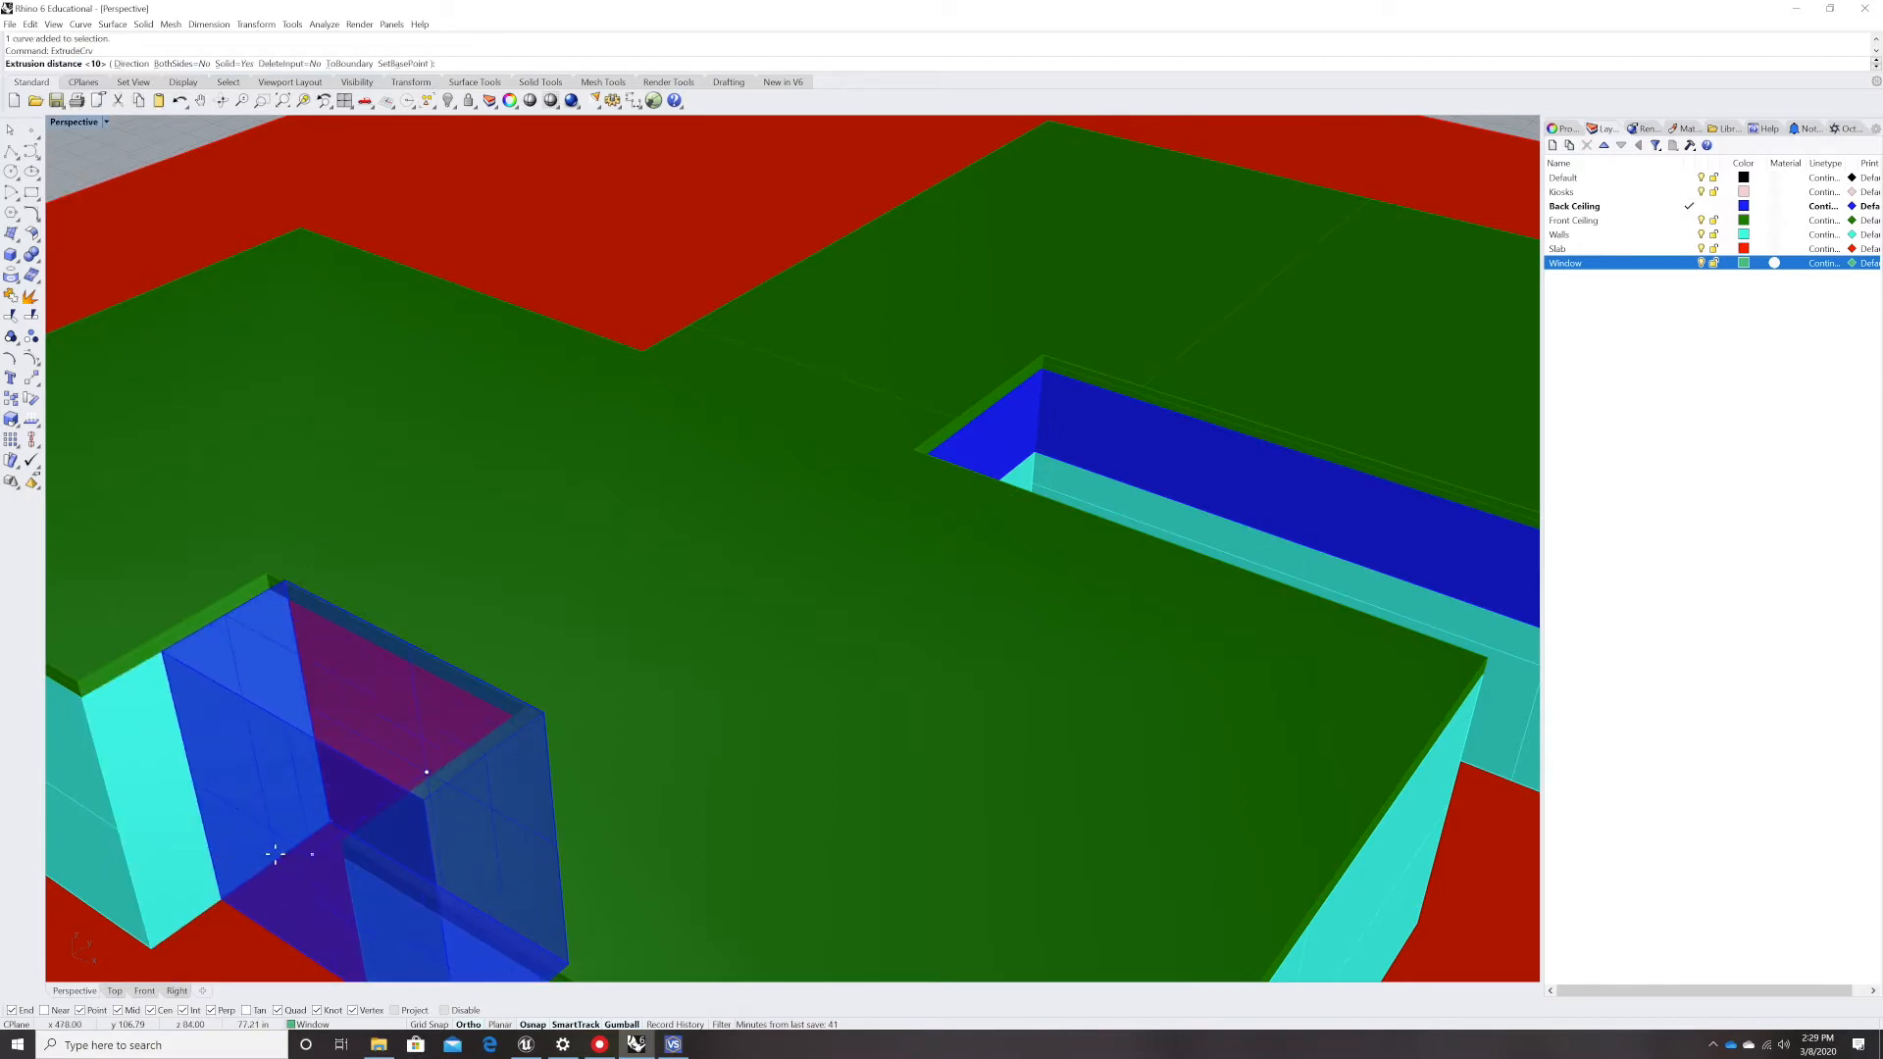
pyautogui.write('10')
pyautogui.press('Return')
pyautogui.press('Escape')
pyautogui.moveTo(261, 816); pyautogui.dragTo(345, 792, button='right')
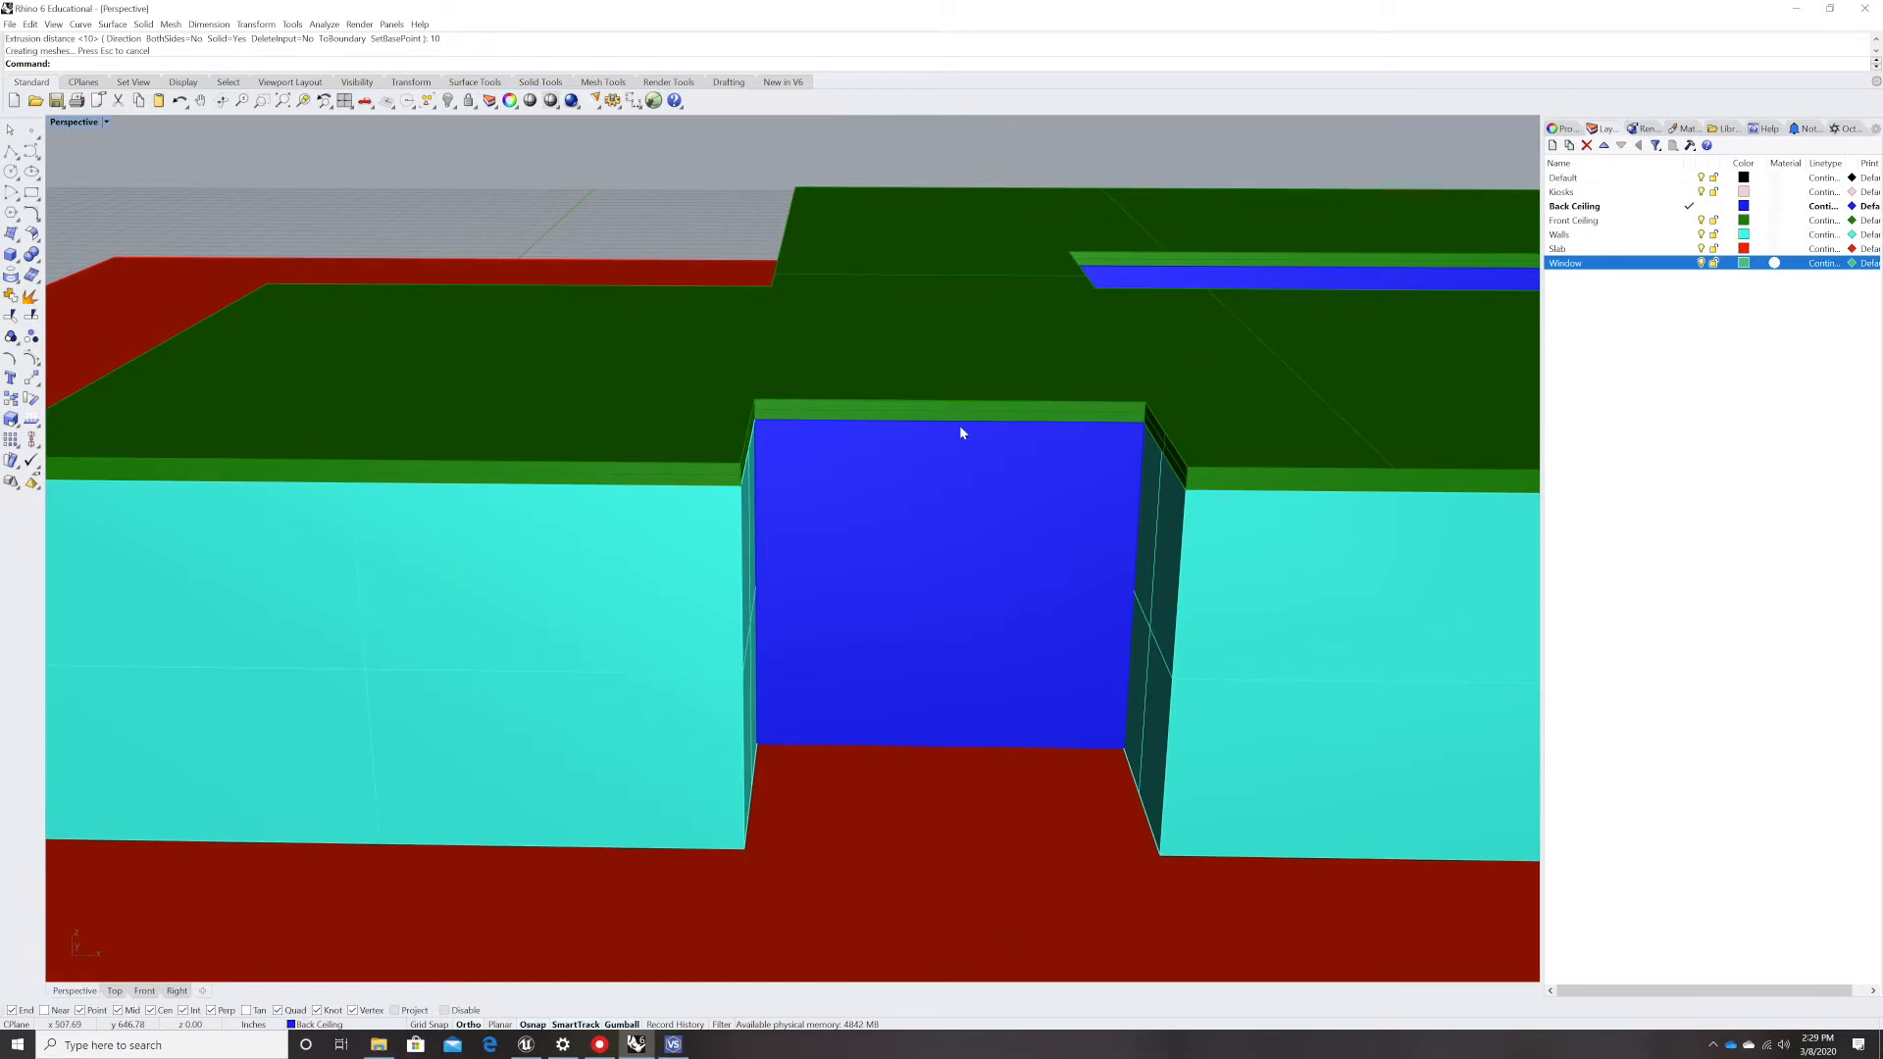
pyautogui.scroll(5, 1068, 432)
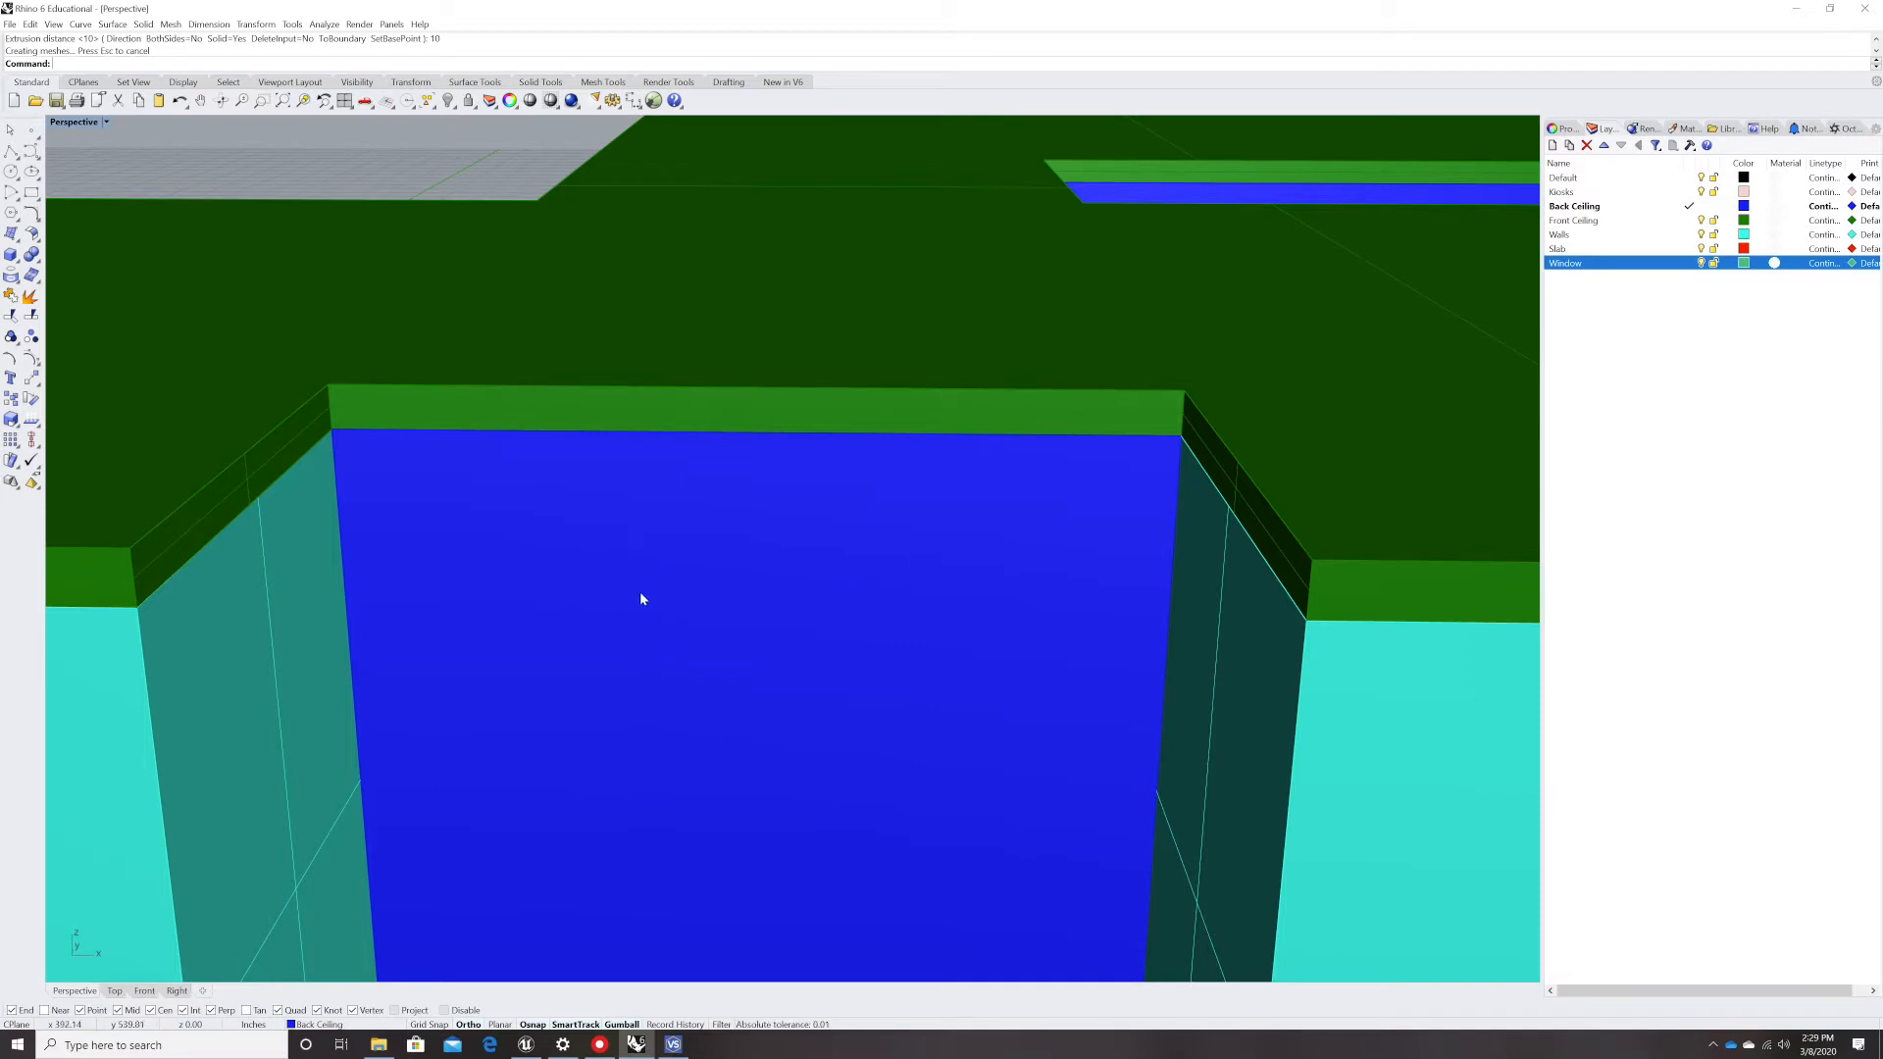
# - Isolate the solid window panel by hiding the rest of the building model
pyautogui.scroll(-6, 639, 591)
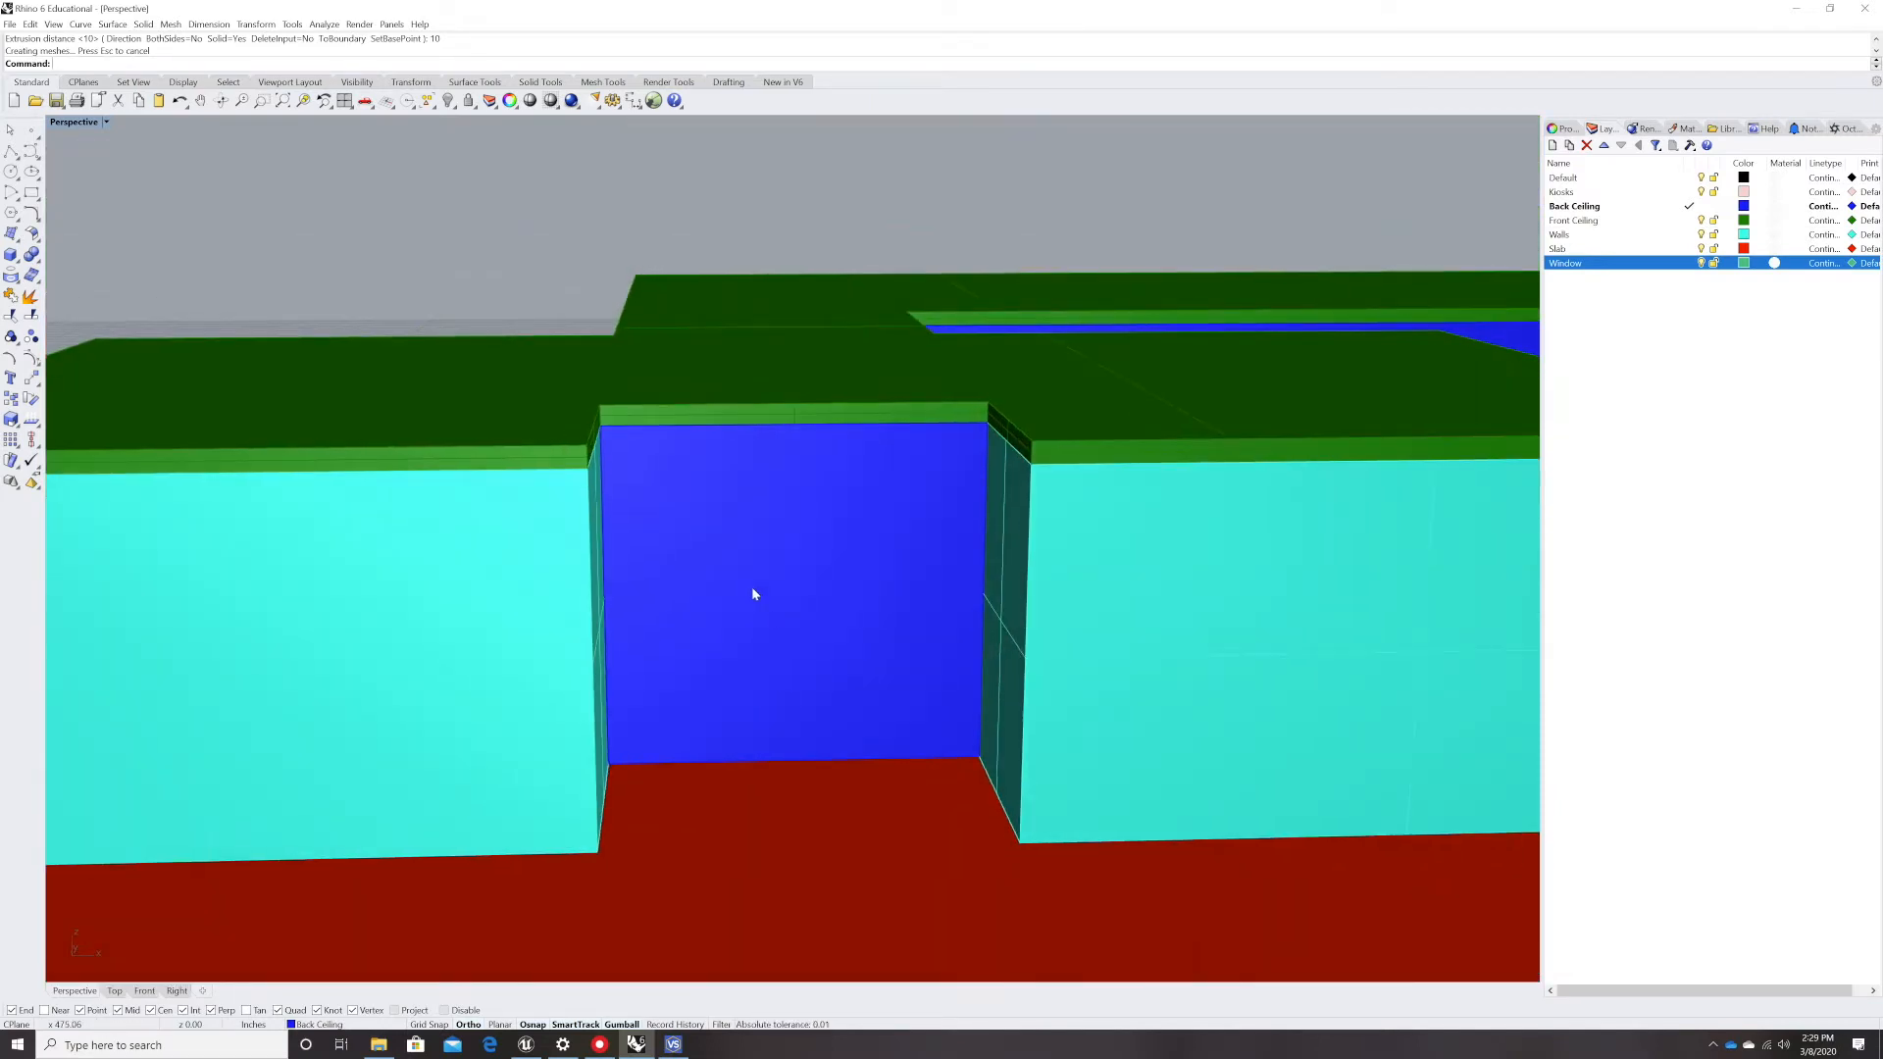
pyautogui.click(726, 569)
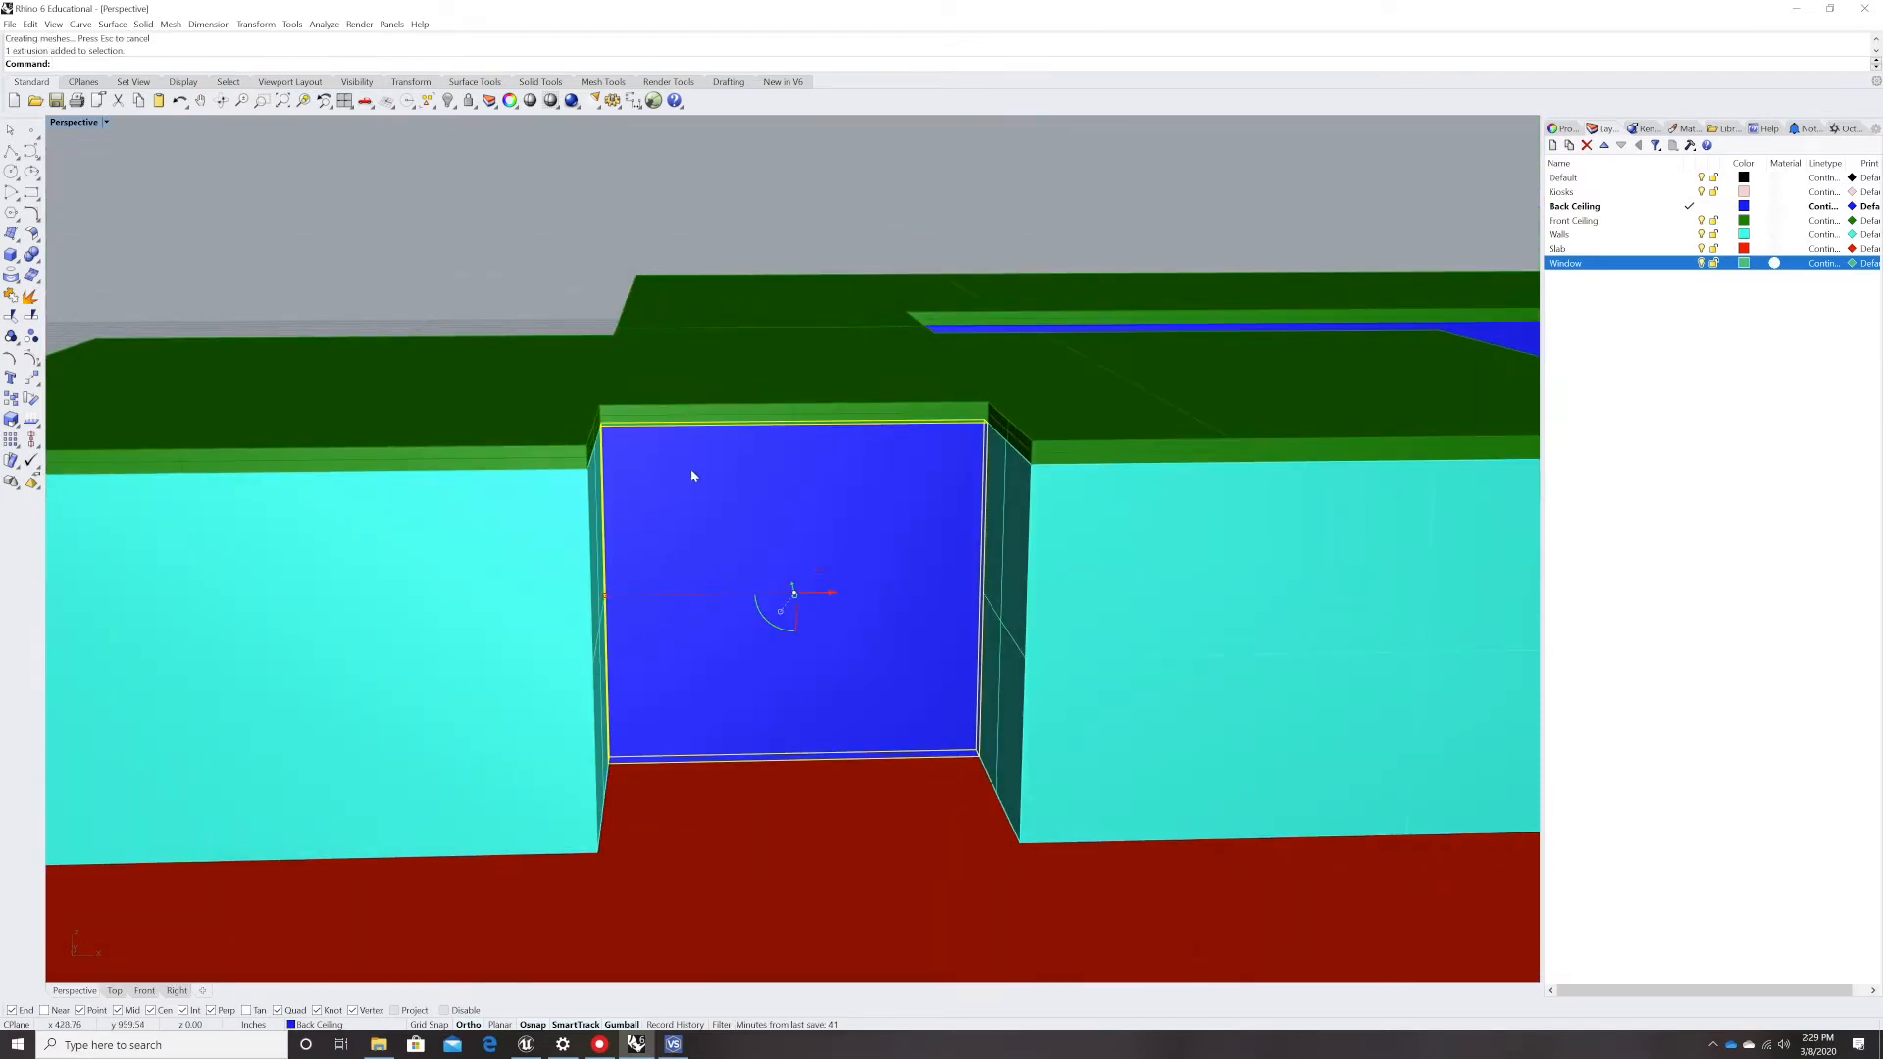
pyautogui.click(453, 105)
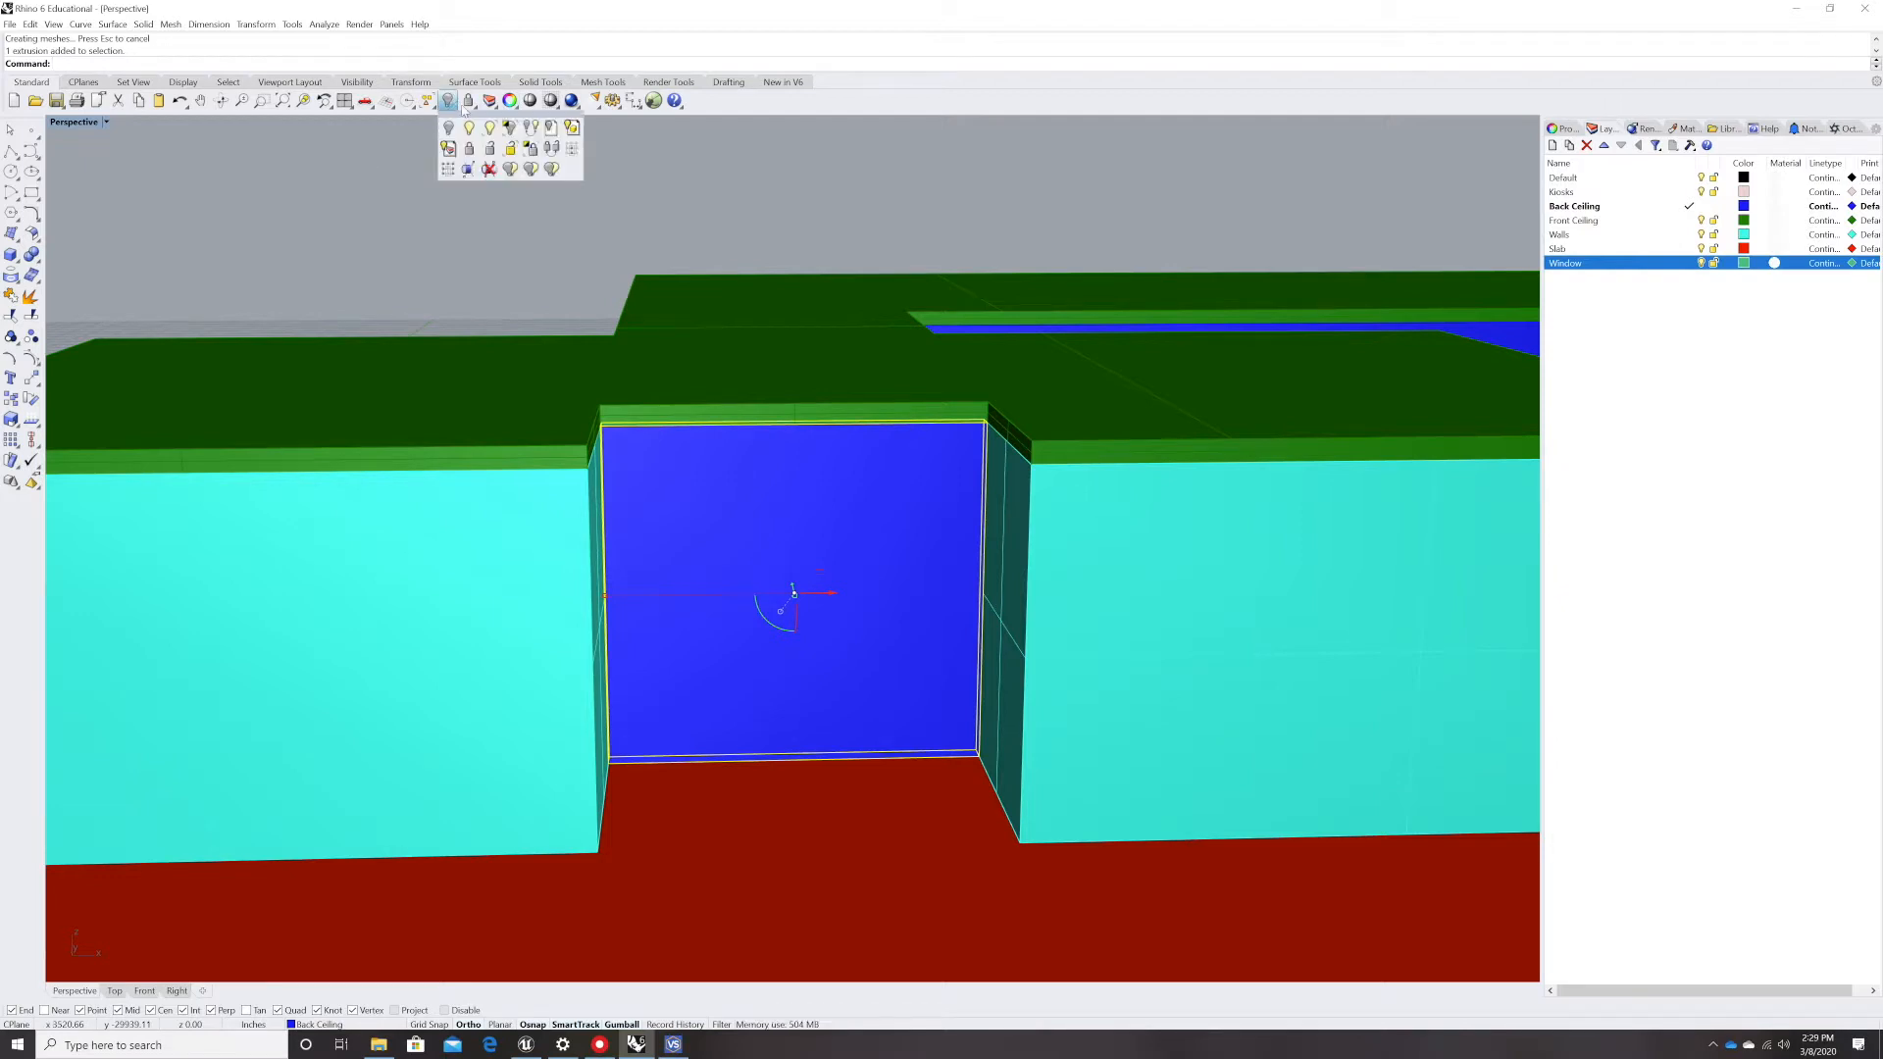
pyautogui.click(489, 129)
pyautogui.click(1157, 659)
pyautogui.moveTo(1139, 700); pyautogui.dragTo(850, 742, button='right')
pyautogui.click(839, 678)
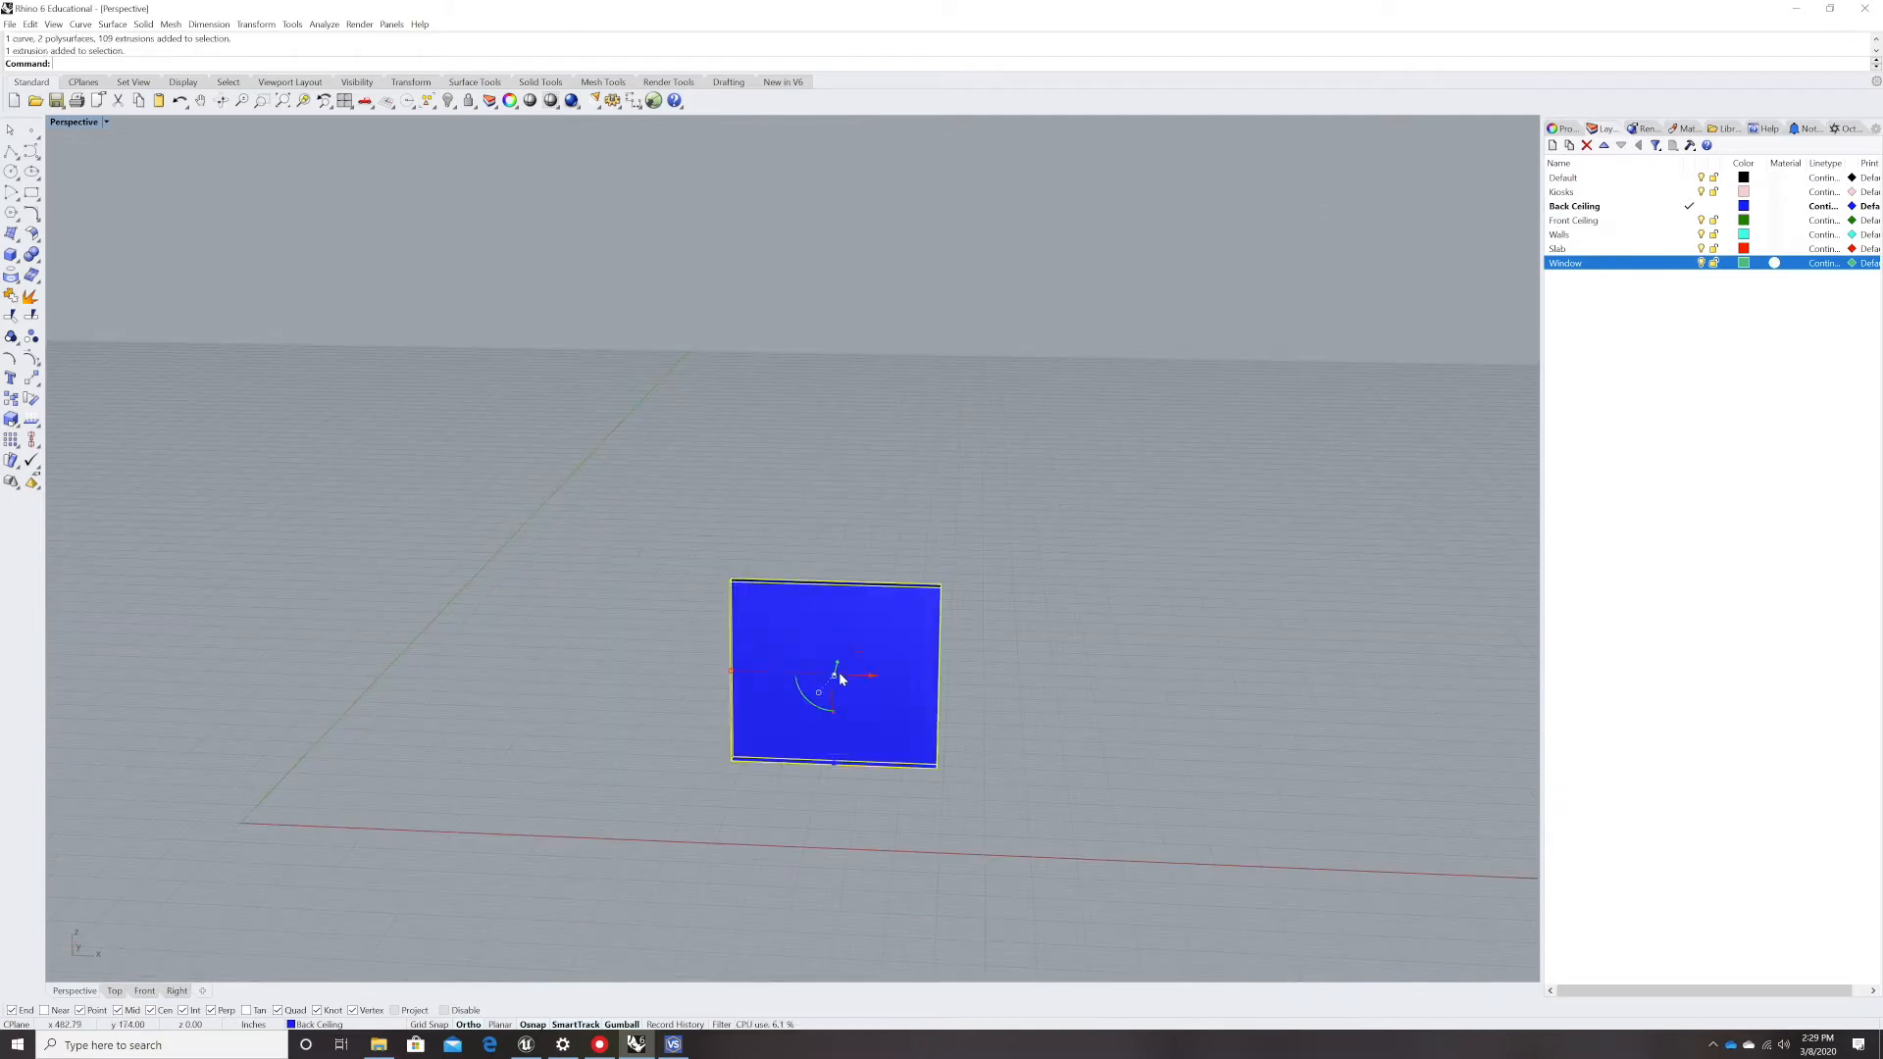
pyautogui.click(448, 101)
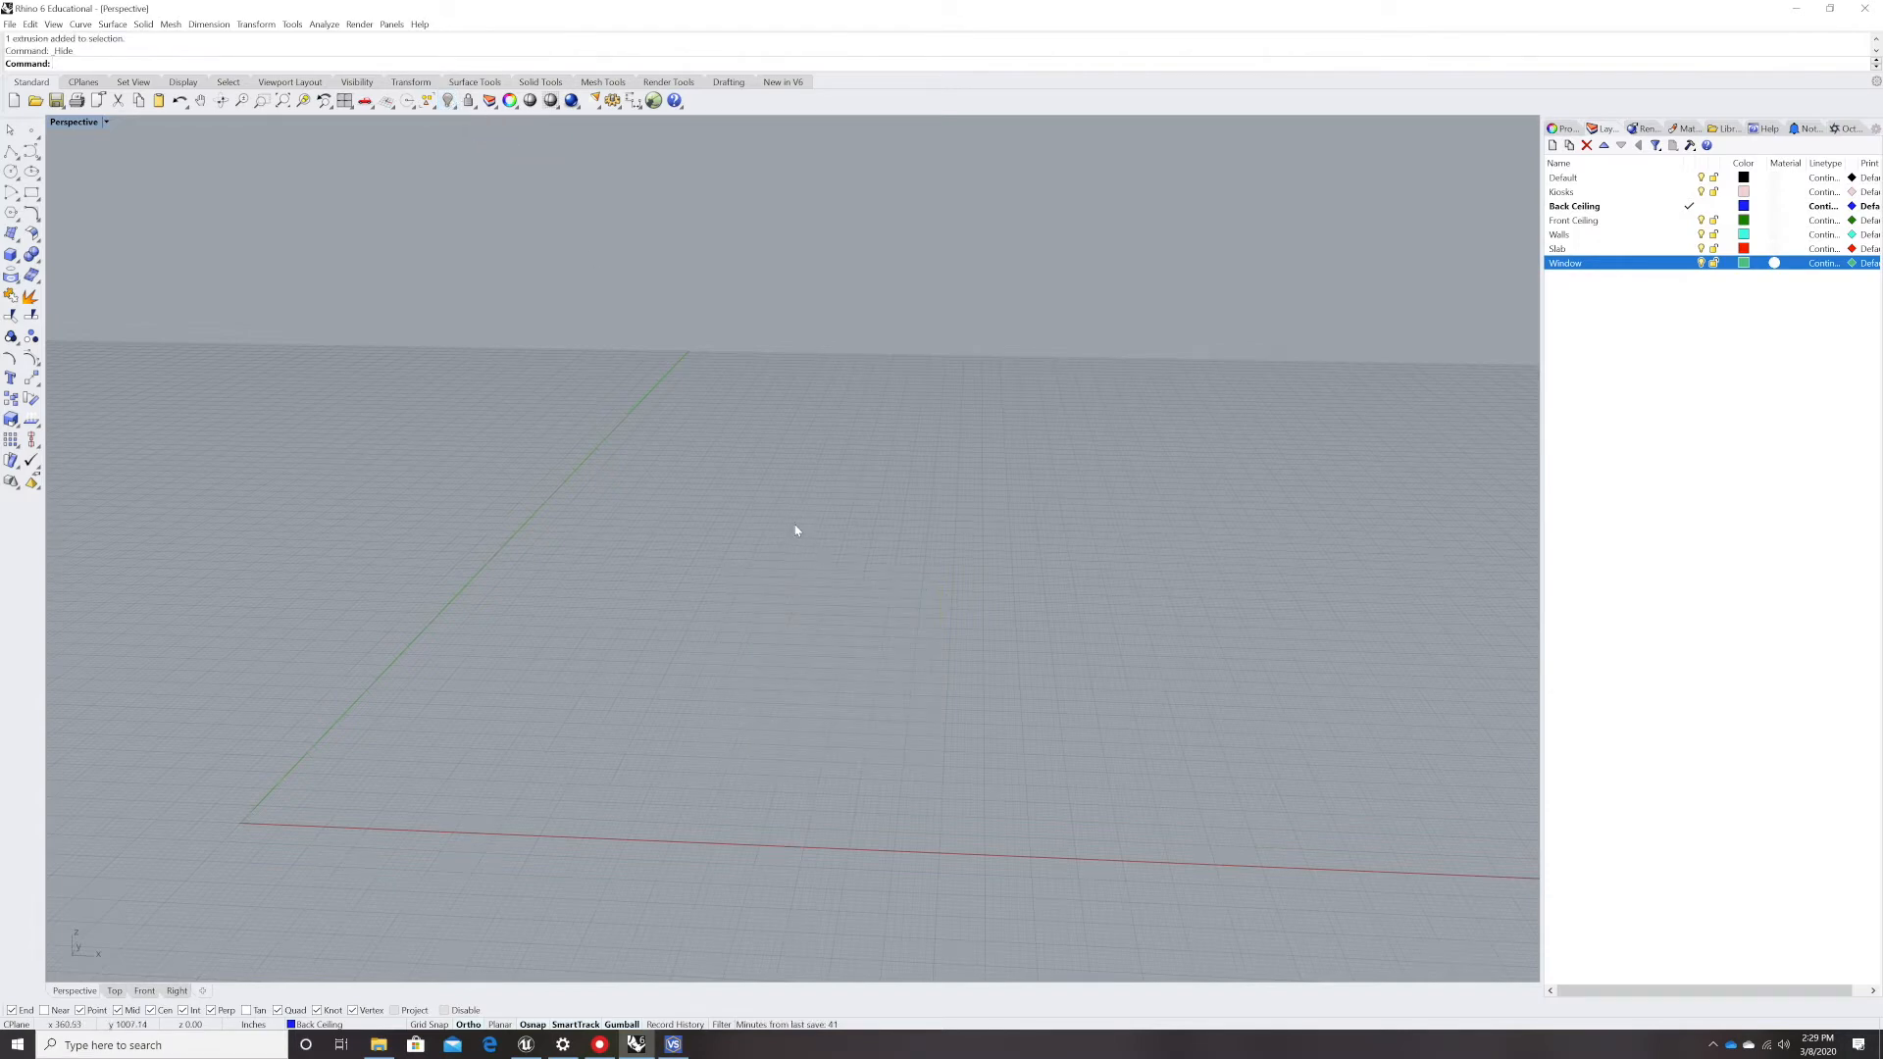
pyautogui.hotkey('ctrl', 'z')
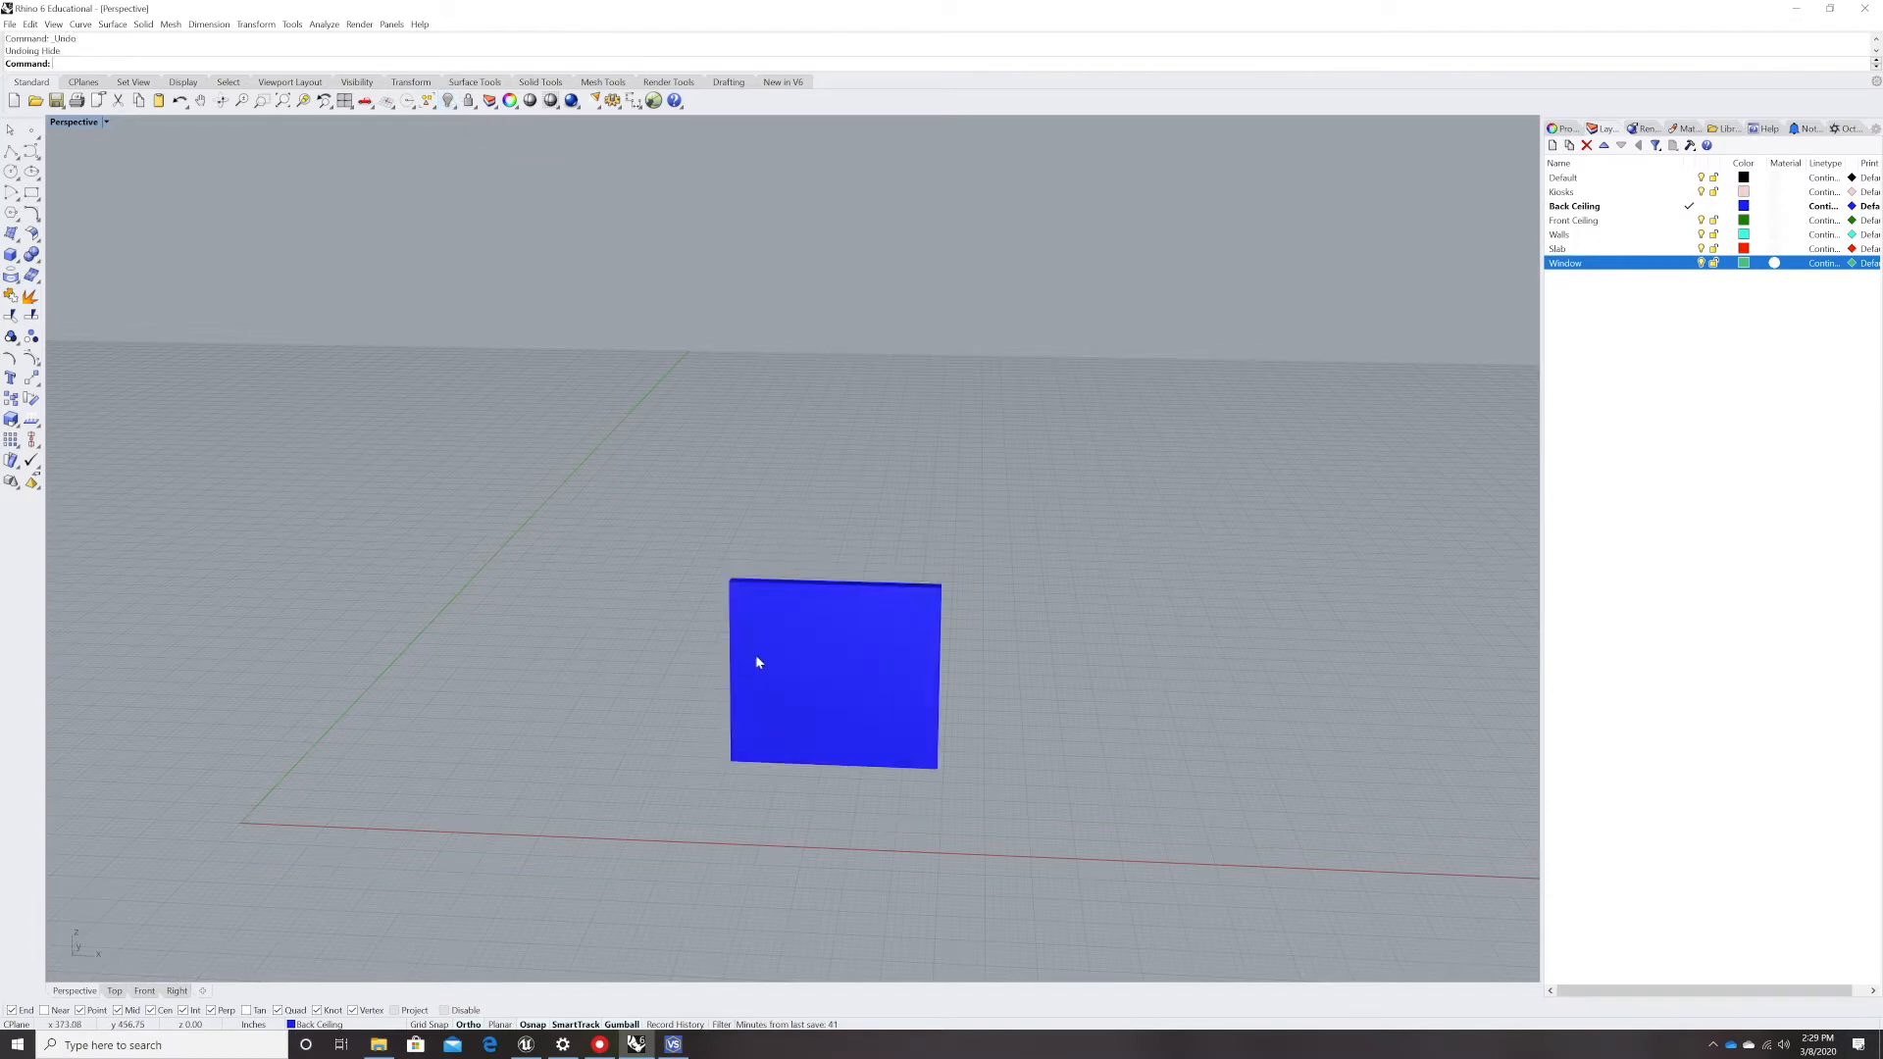
pyautogui.scroll(2, 760, 652)
pyautogui.write('rectangle')
pyautogui.press('Return')
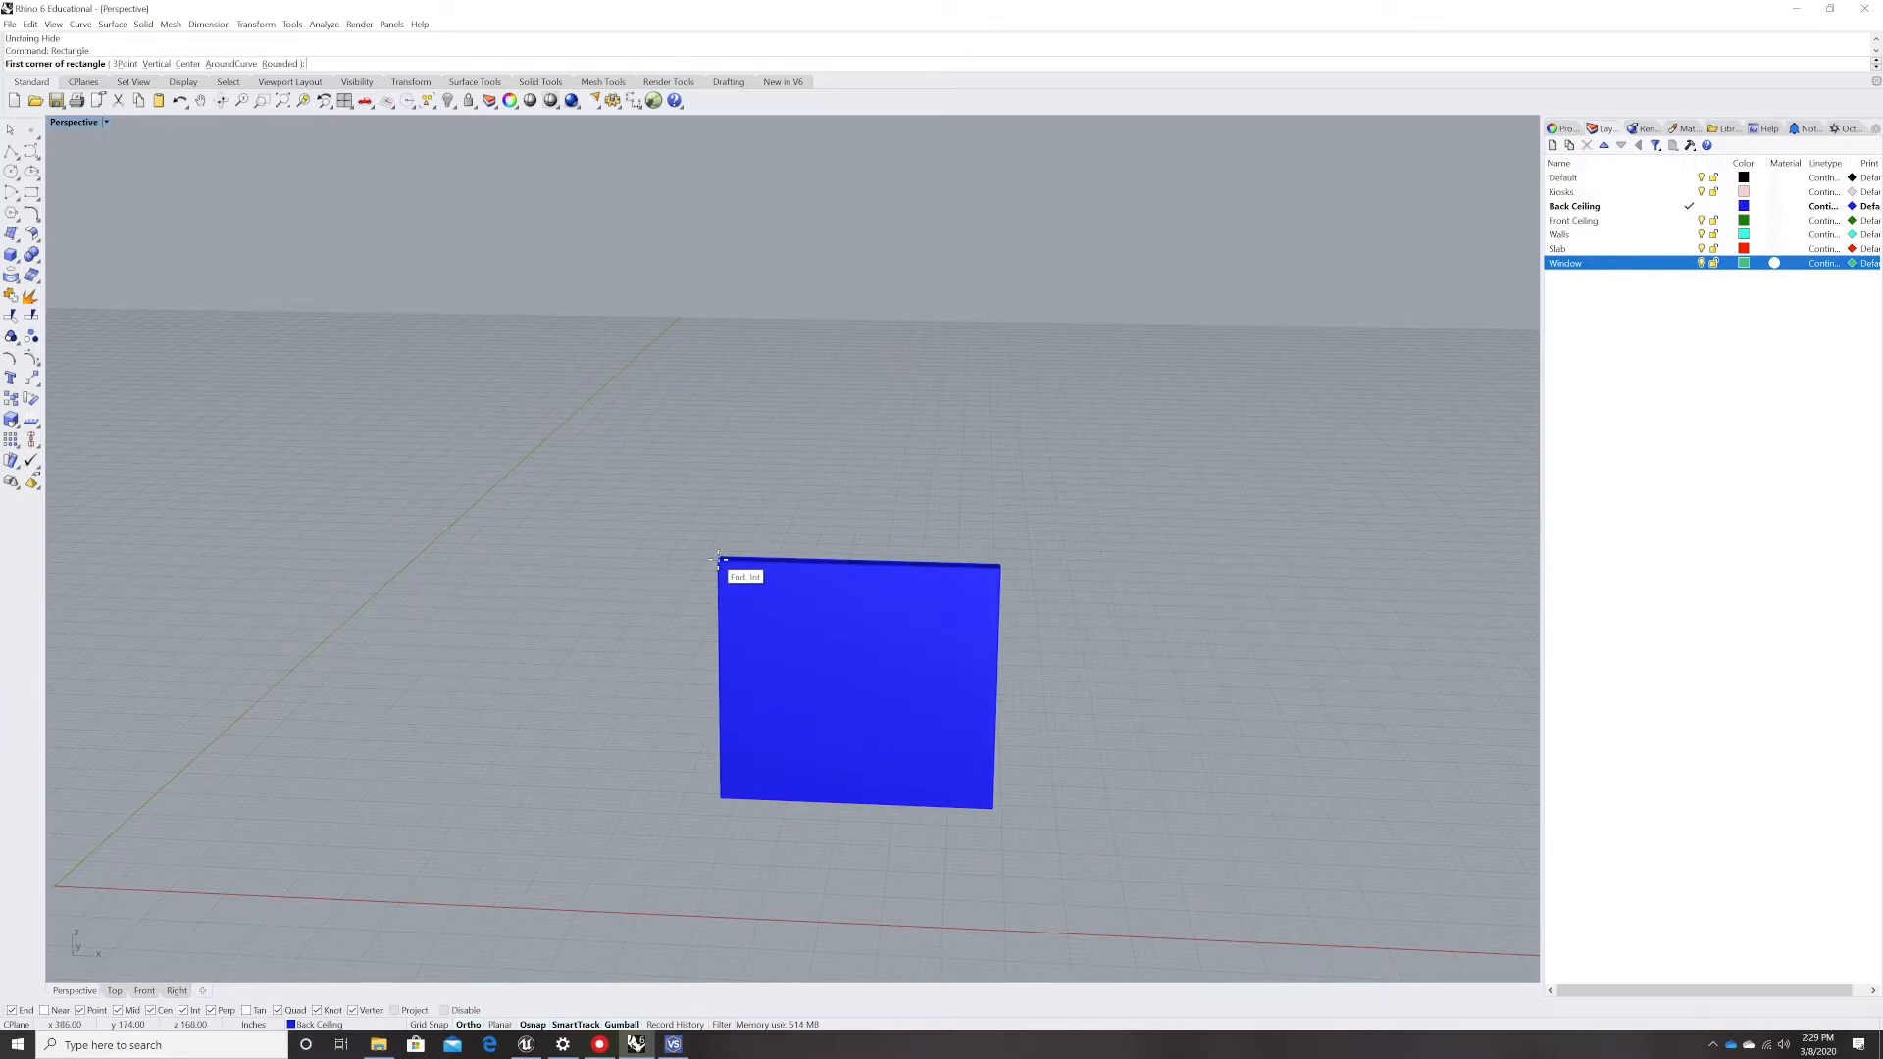
pyautogui.click(718, 560)
pyautogui.press('Escape')
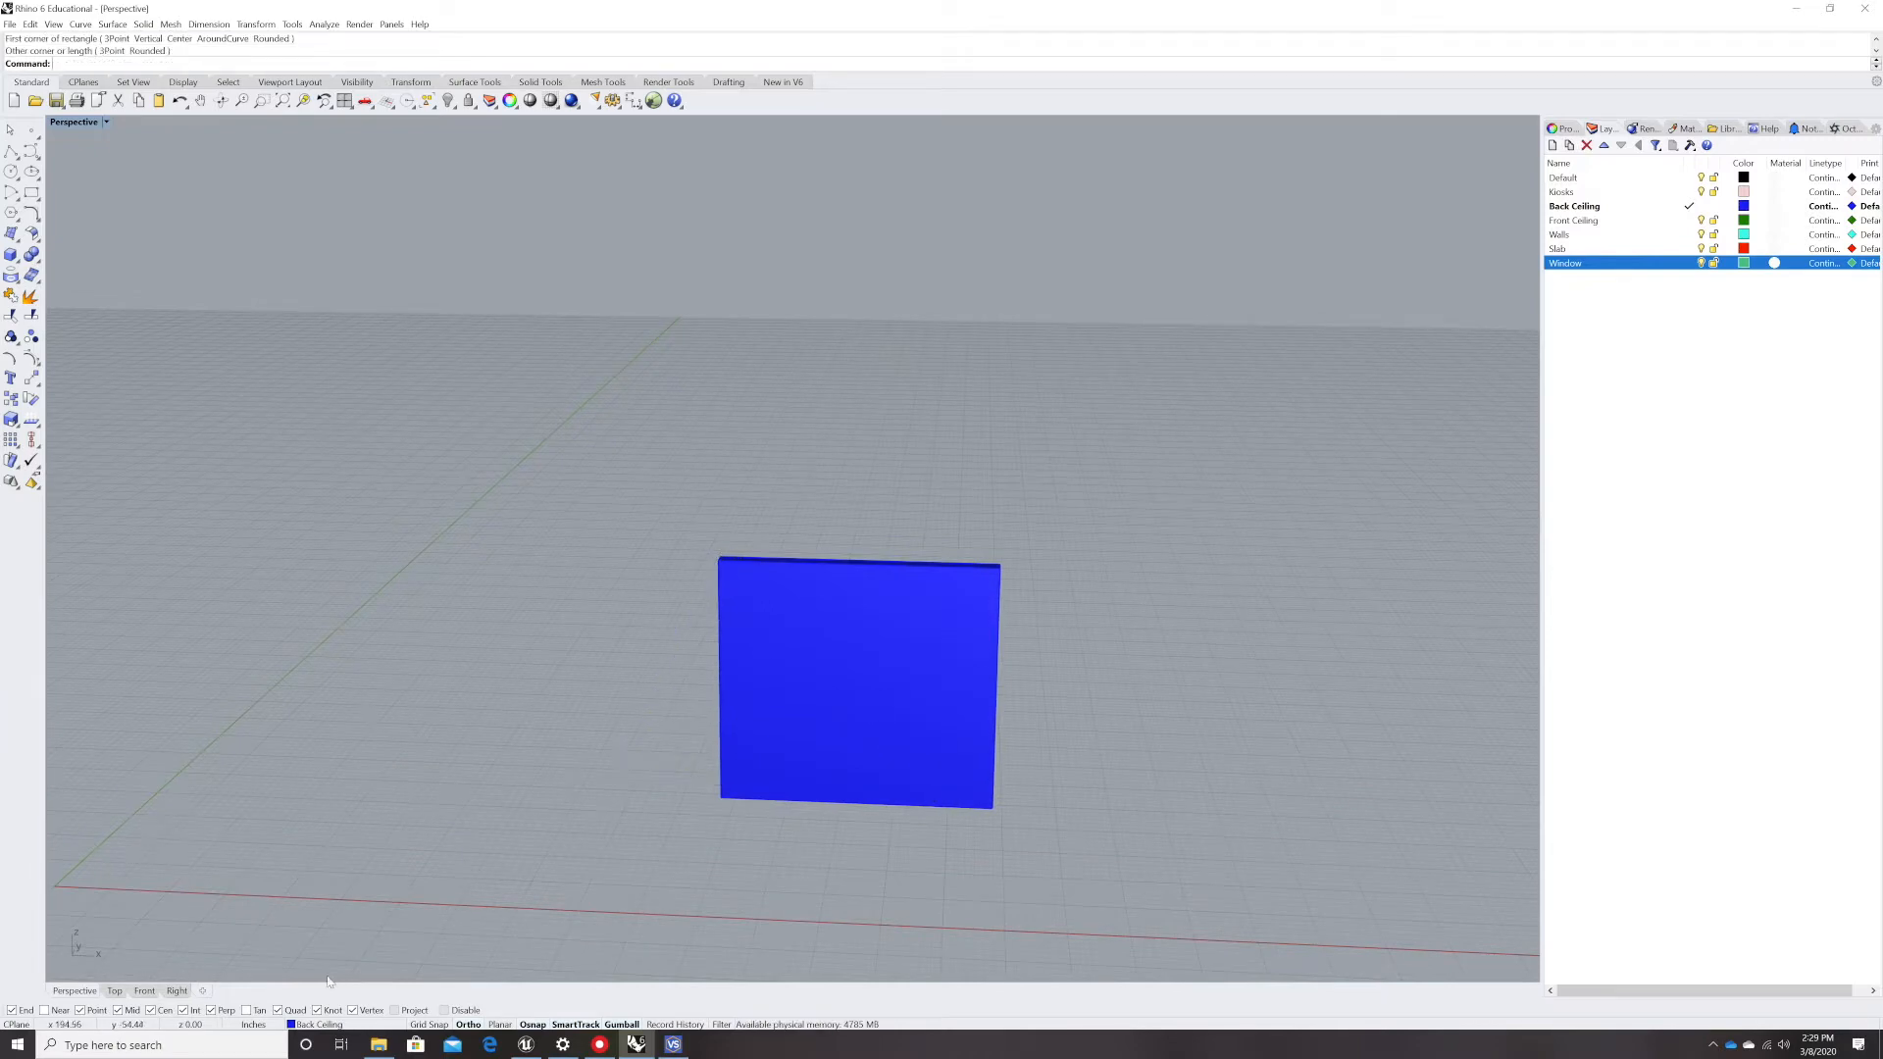
# - In the Front view, draw a rectangle tracing the window panel's outline from its upper-left to its lower-right corner
pyautogui.click(144, 990)
pyautogui.write('r')
pyautogui.press('Return')
pyautogui.click(450, 616)
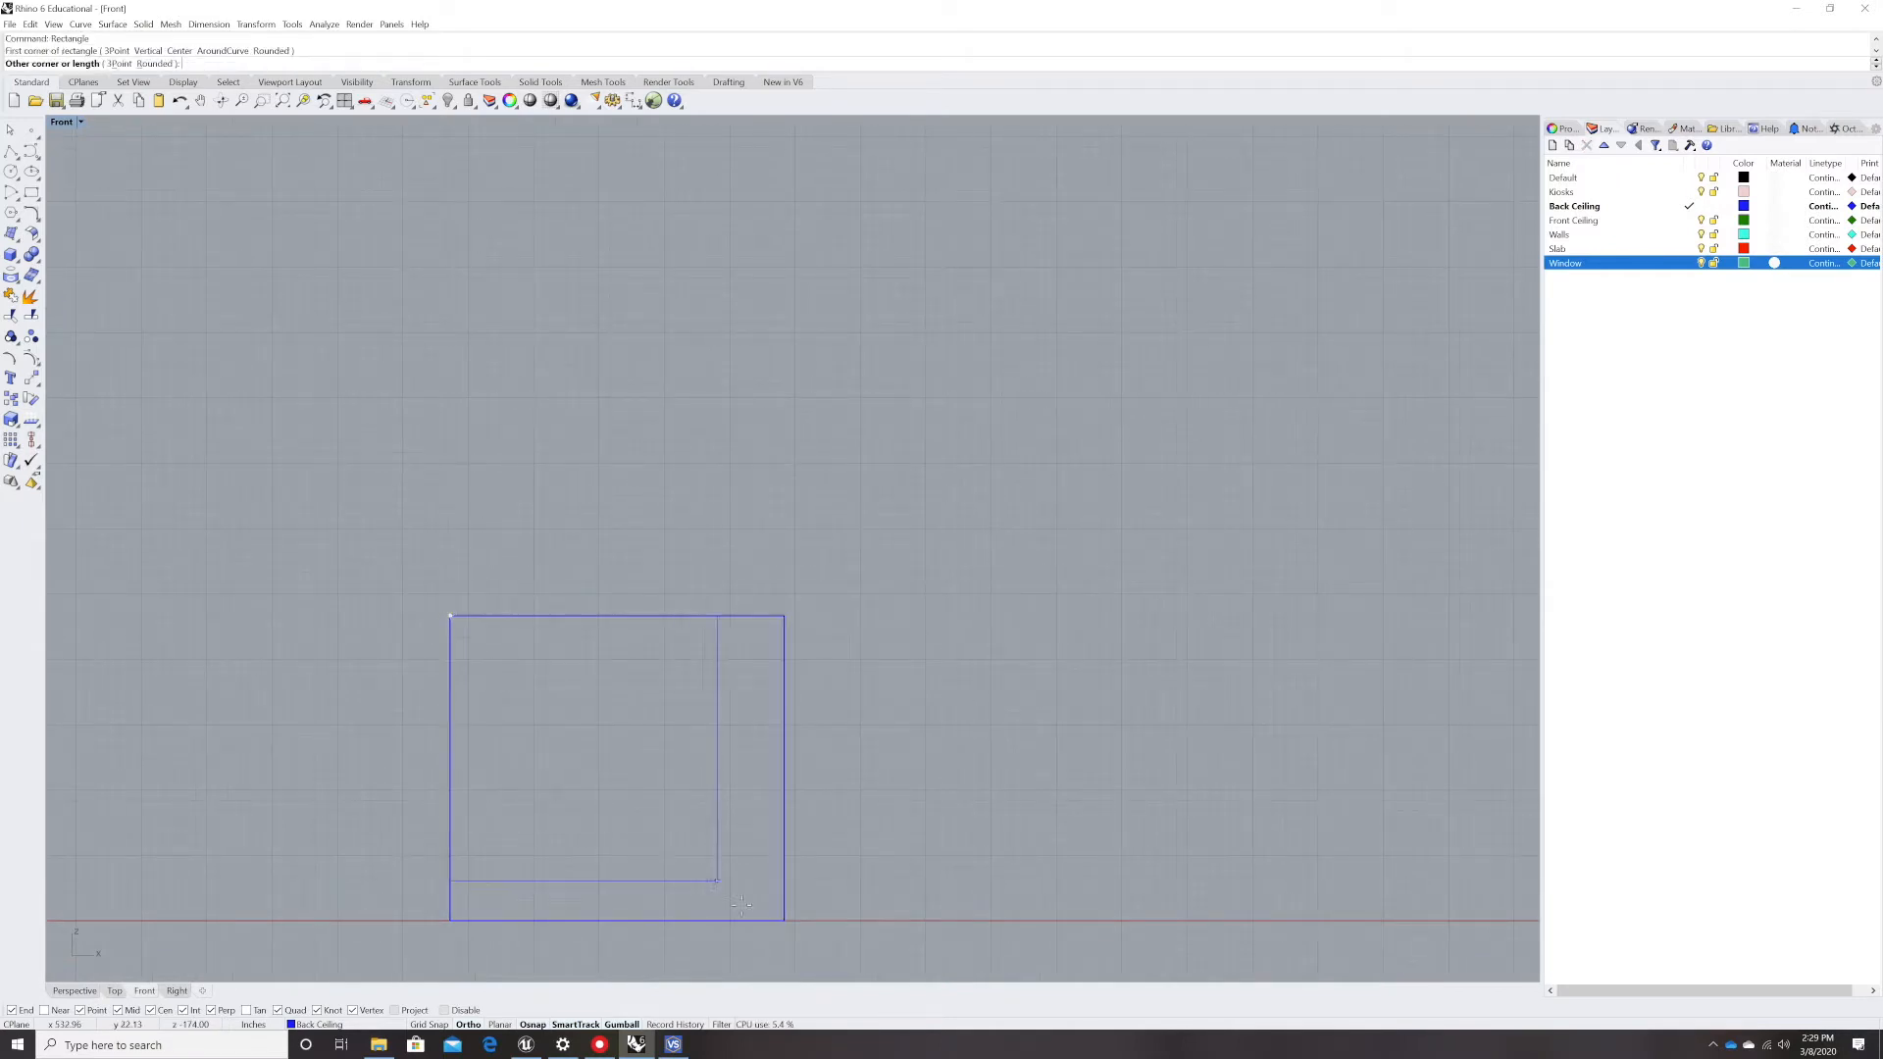
pyautogui.click(775, 923)
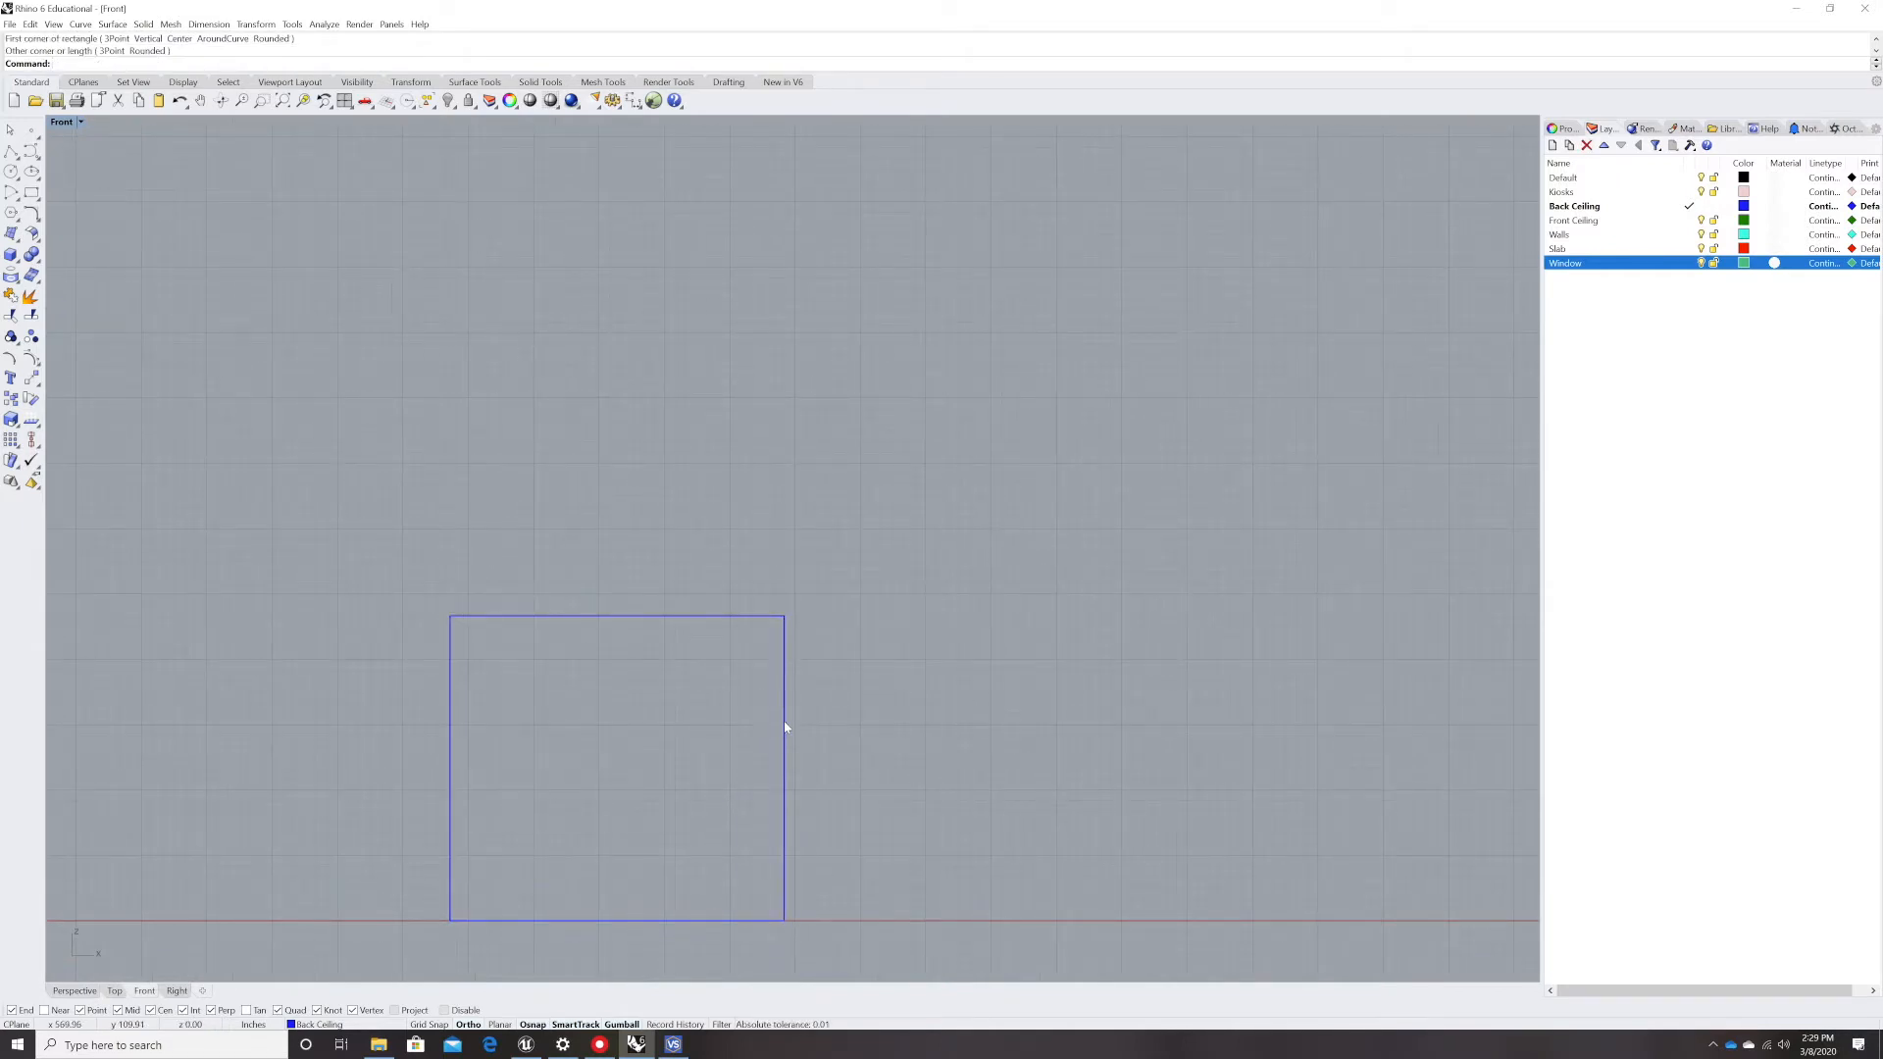
# - Hide the solid window panel so only the traced outline curve remains in the Front view
pyautogui.click(782, 726)
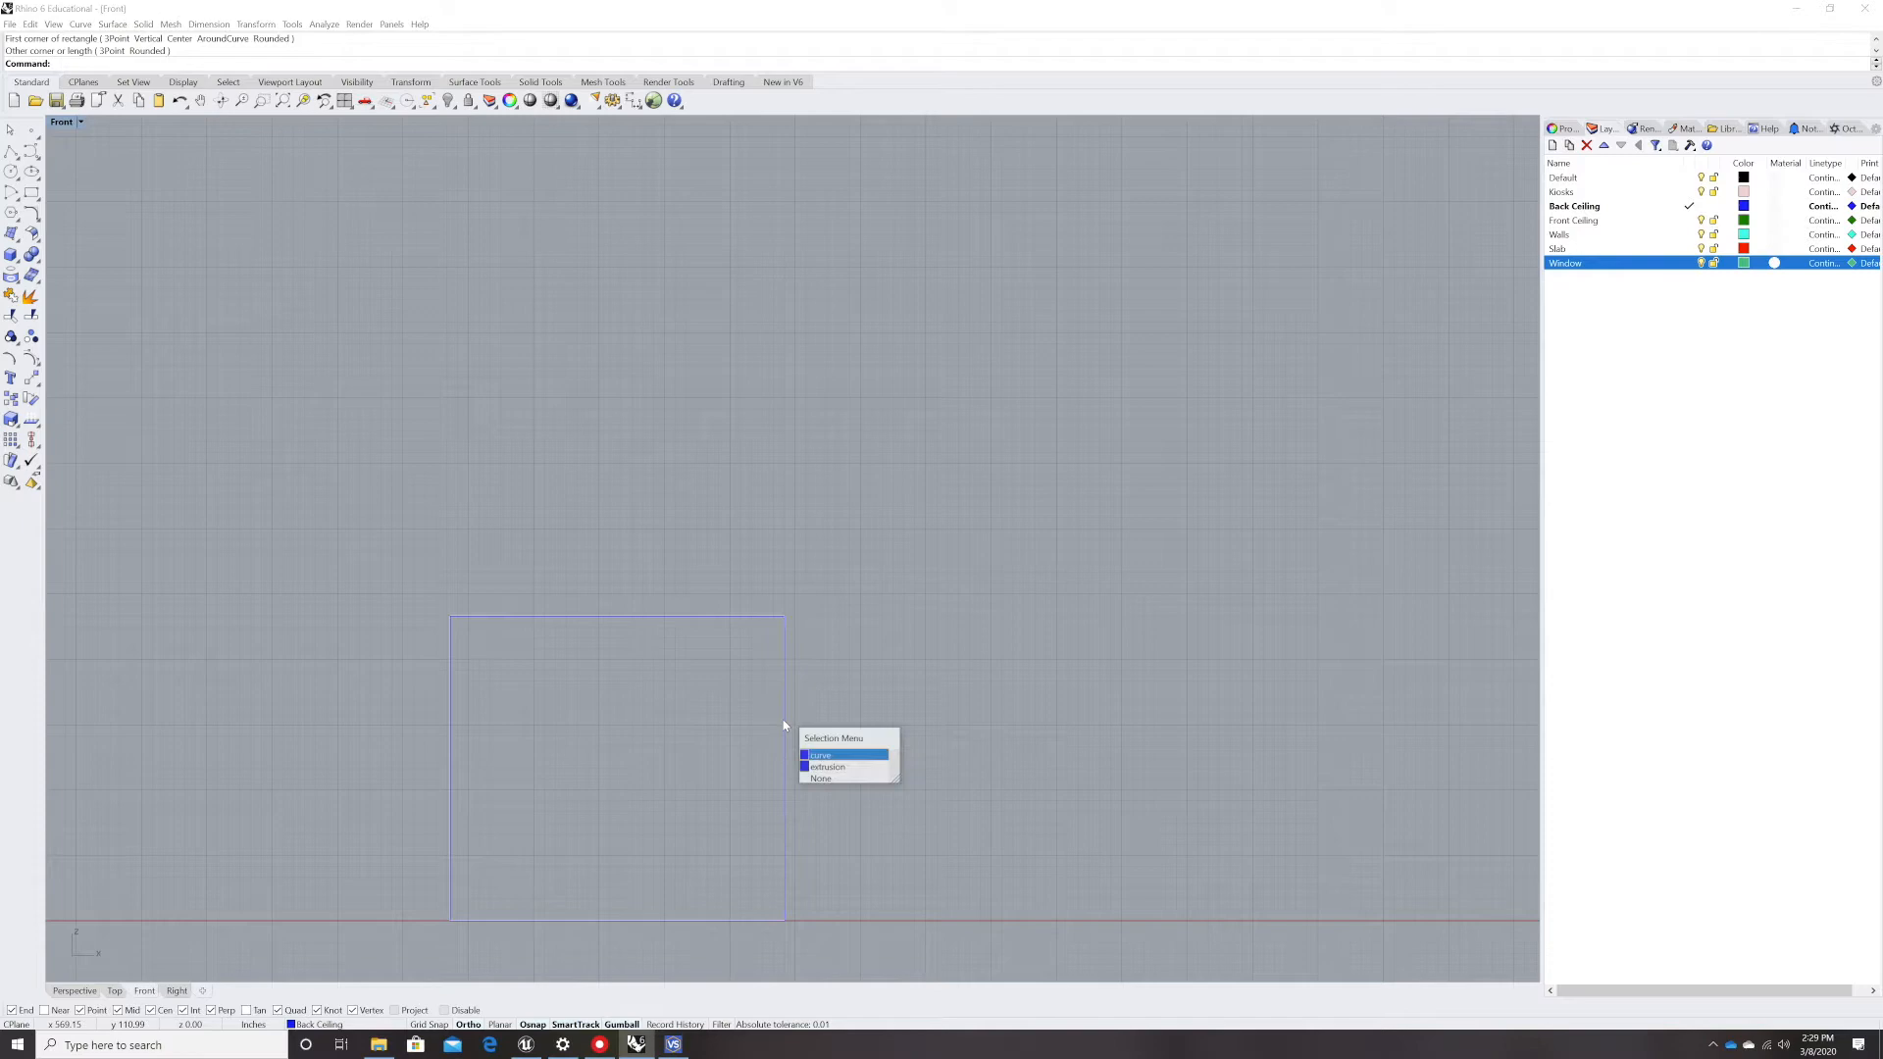
pyautogui.click(823, 767)
pyautogui.click(448, 100)
pyautogui.click(715, 616)
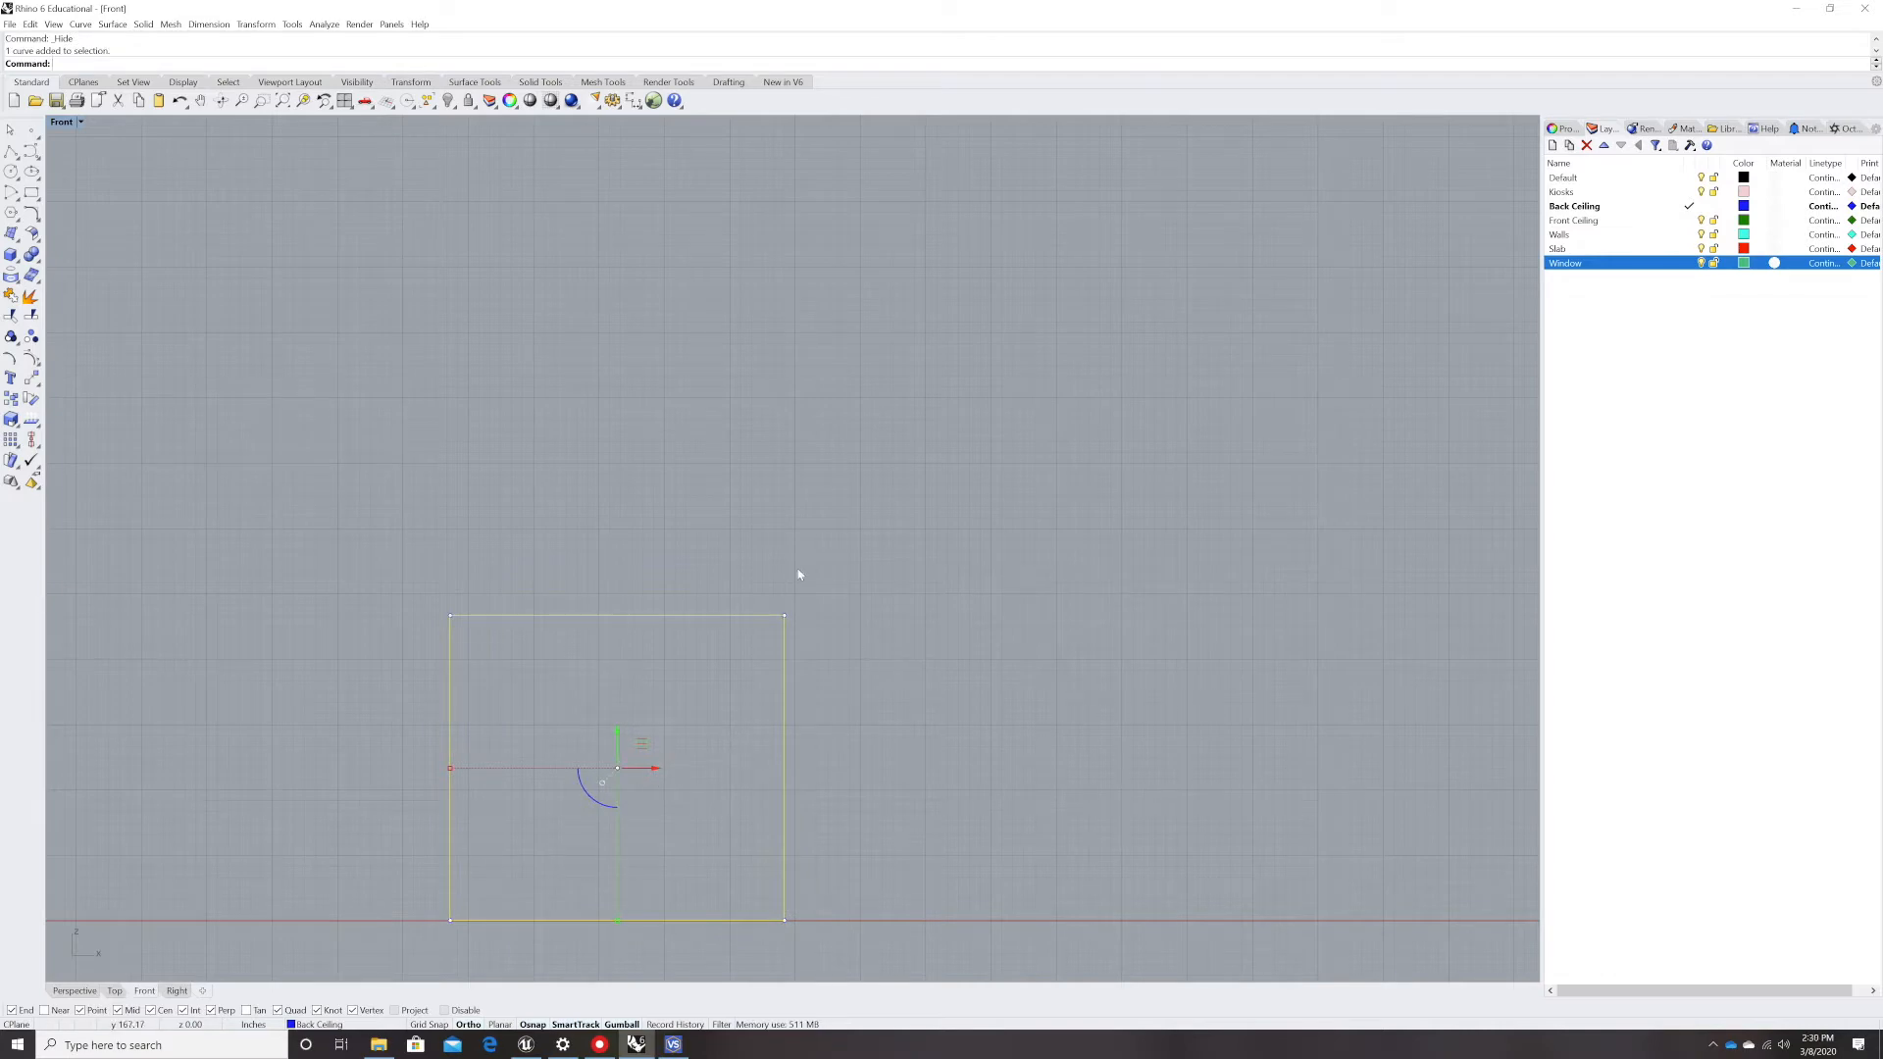
pyautogui.click(895, 760)
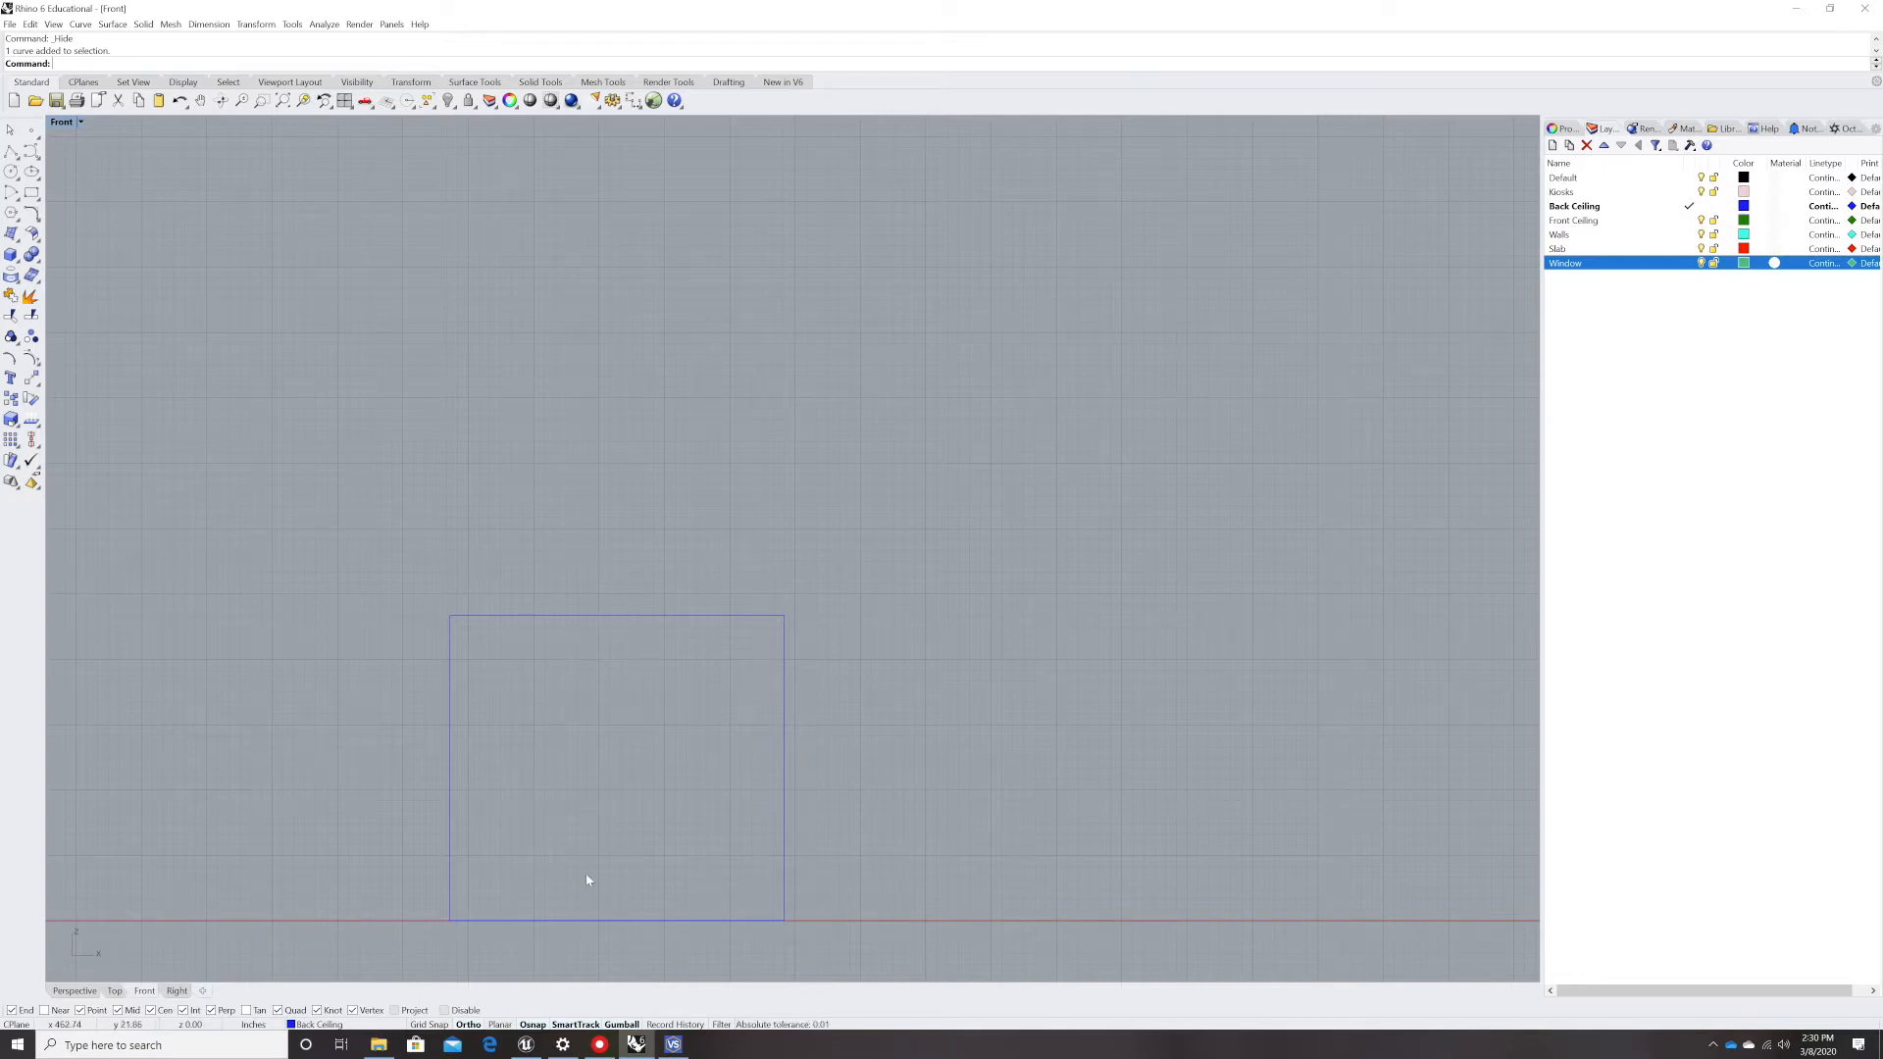
# - Draw a 4' wide by 8' high door rectangle rising from the midpoint of the outline's bottom edge
pyautogui.write('Rectangle')
pyautogui.press('Return')
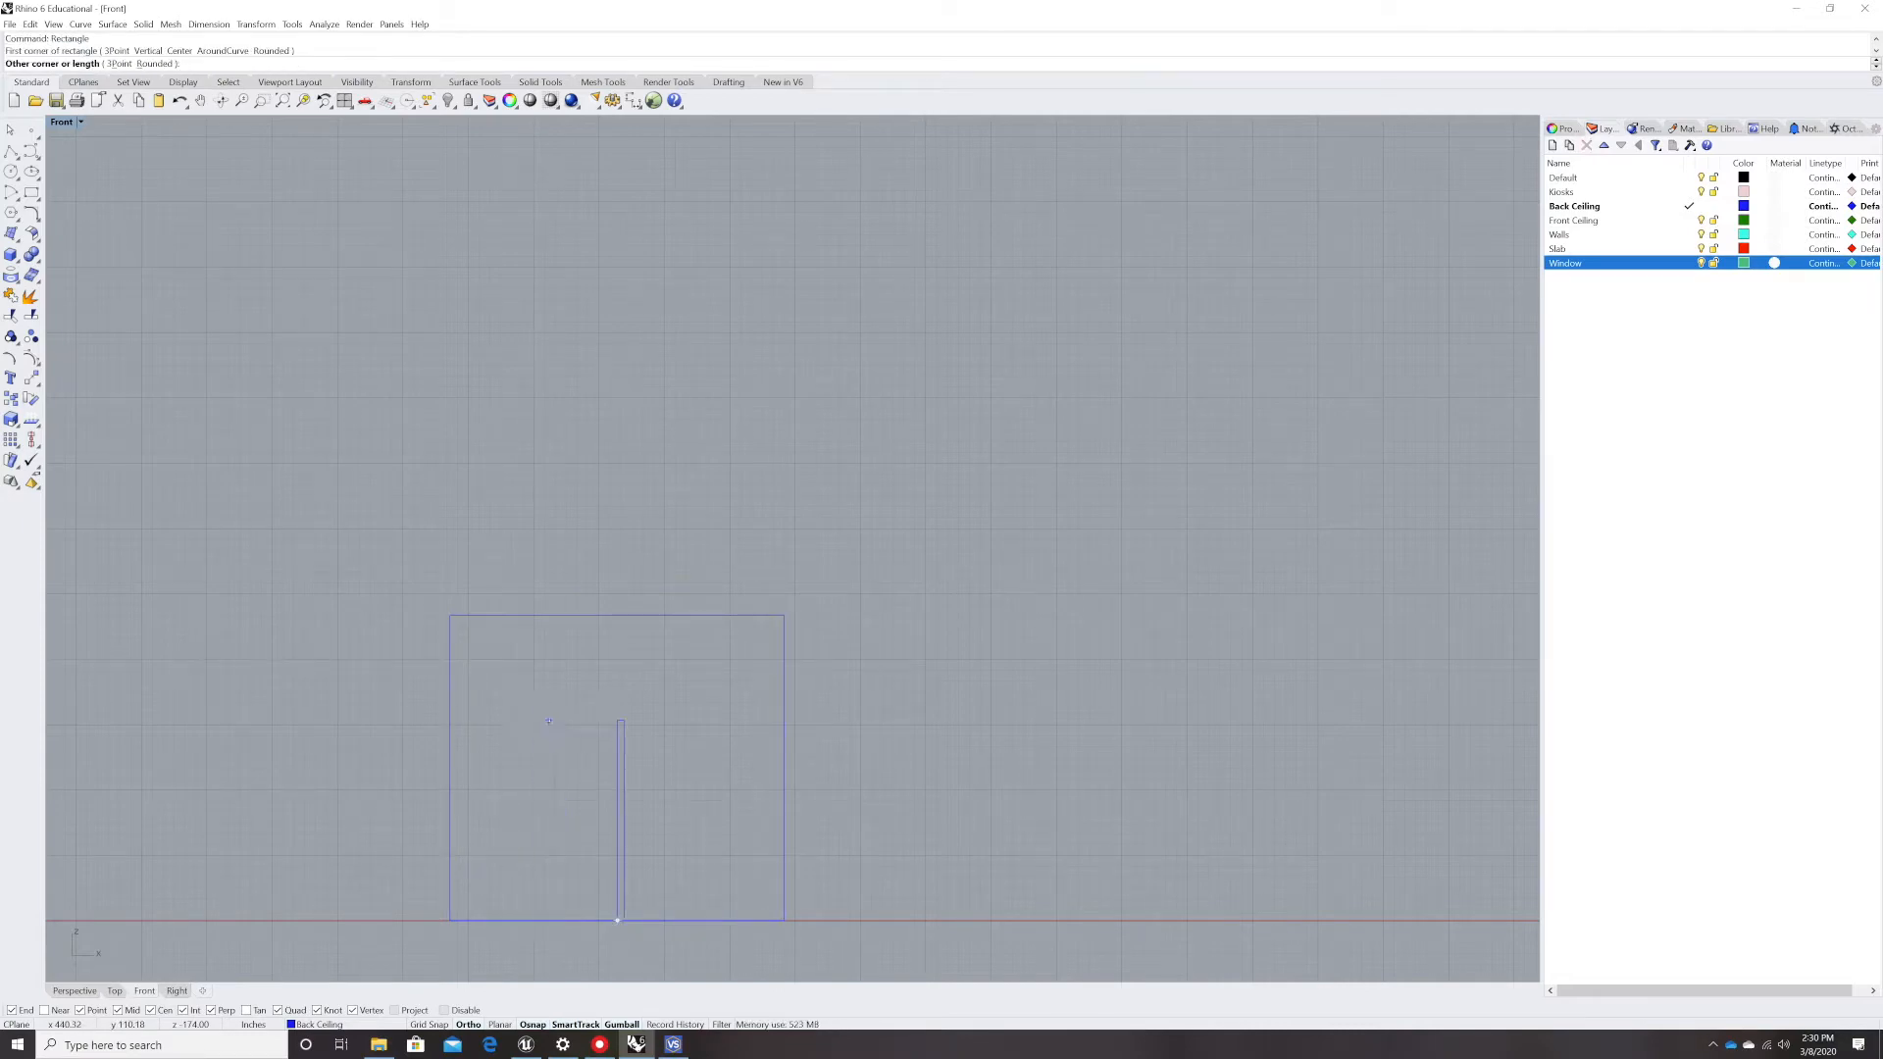
pyautogui.press('Return')
pyautogui.write('8')
pyautogui.press('Return')
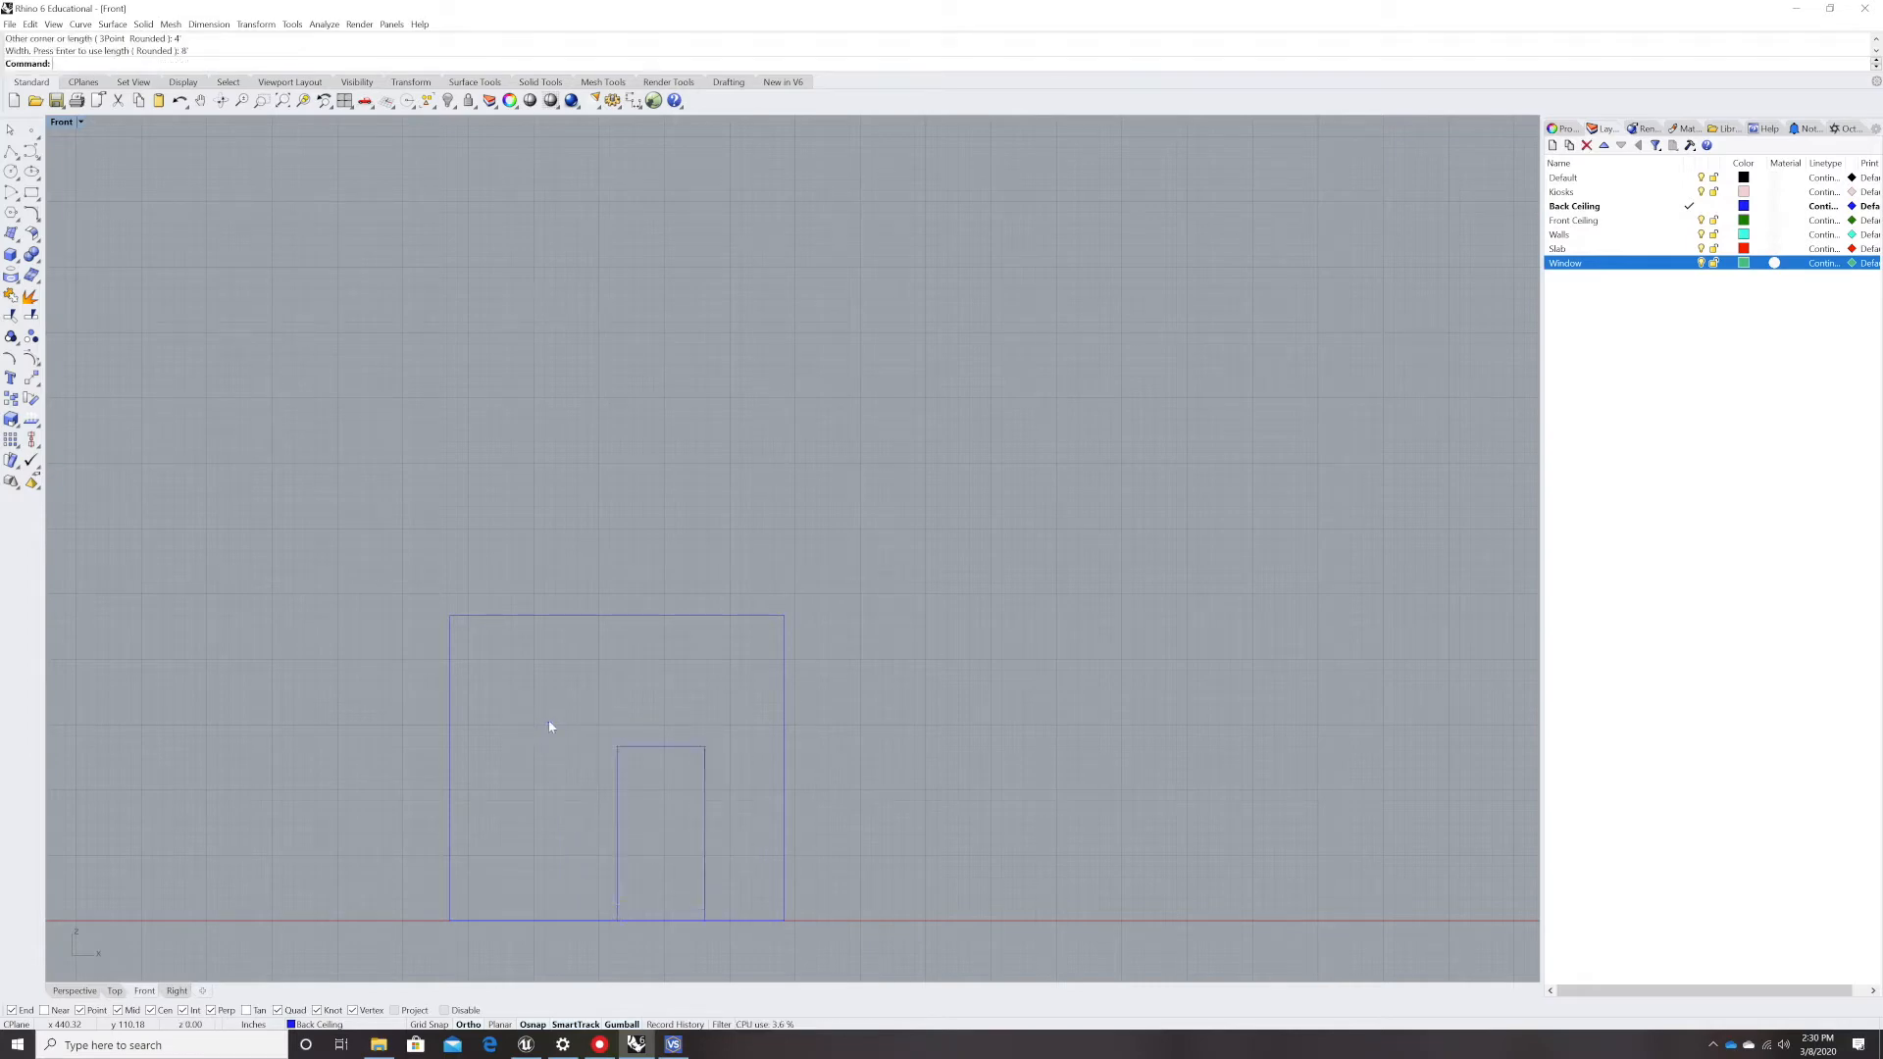
# - Copy the door rectangle one width to the left, from its upper-right corner to its upper-left corner, forming a double door
pyautogui.click(621, 749)
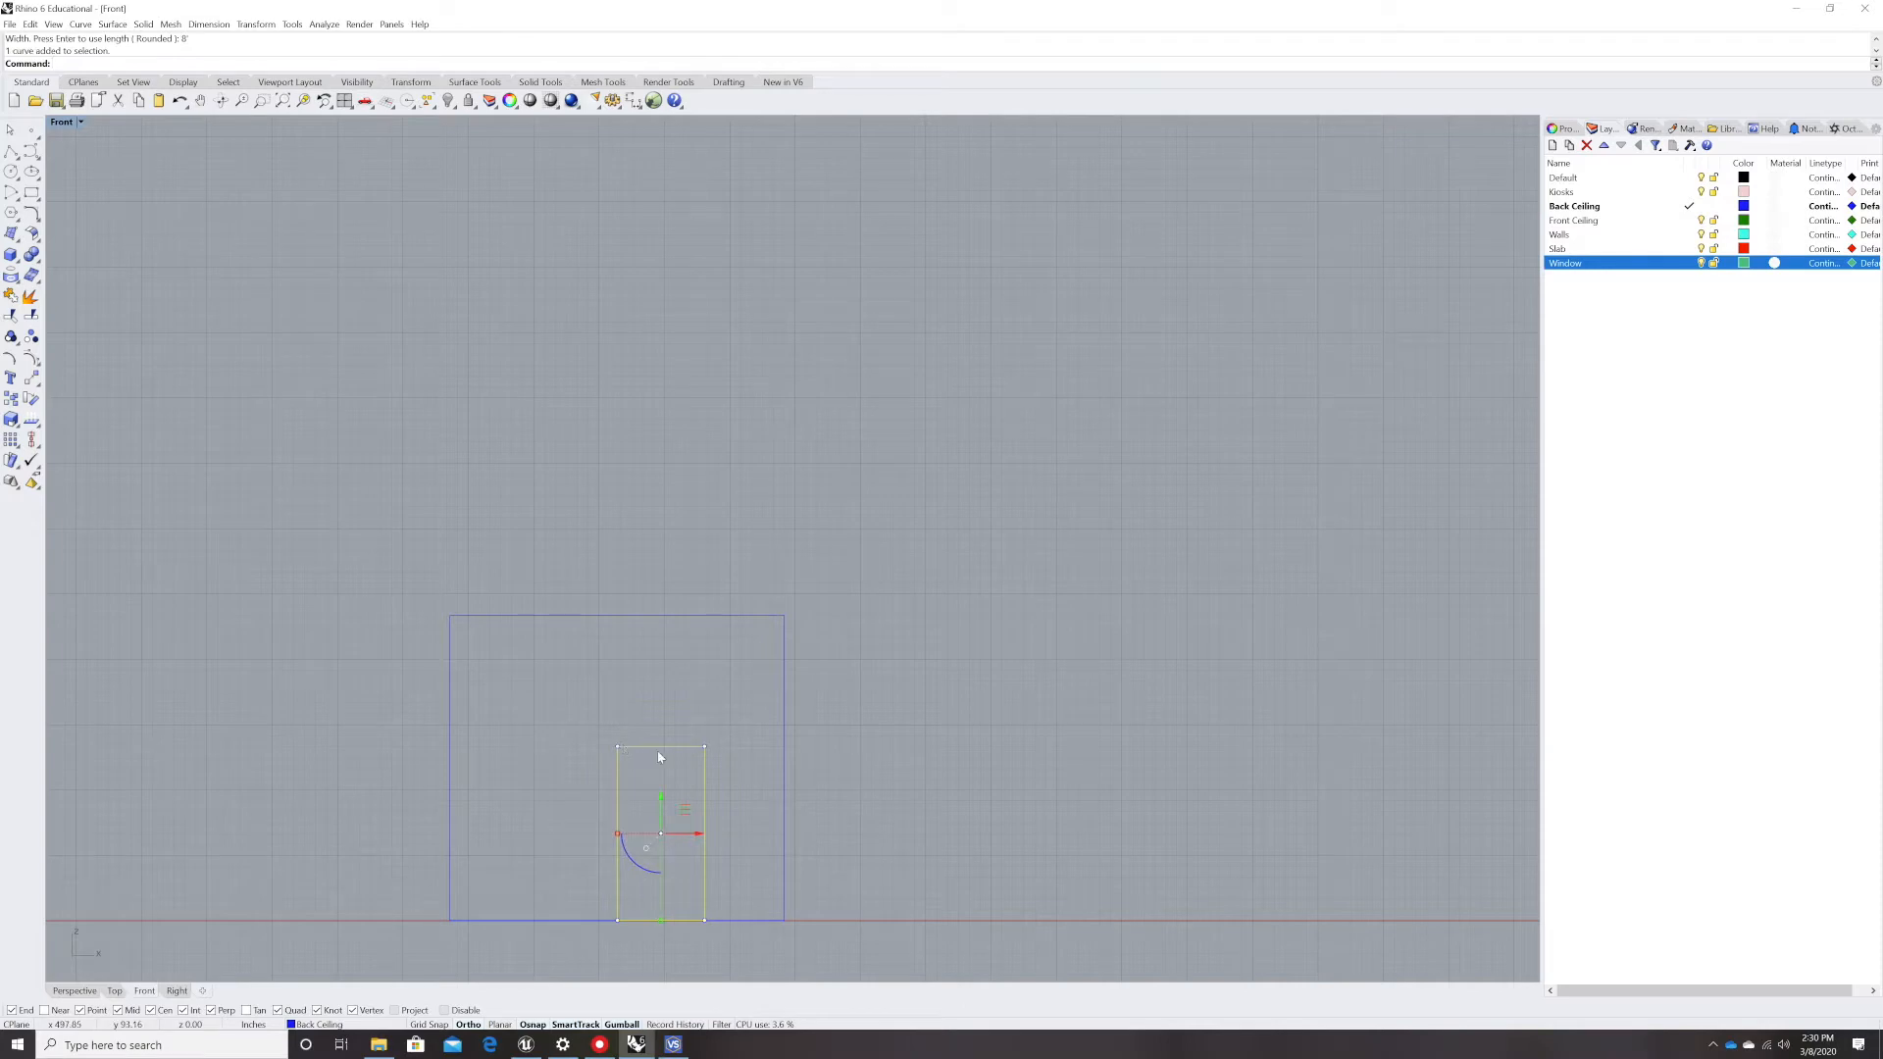
pyautogui.write('Copy')
pyautogui.press('Return')
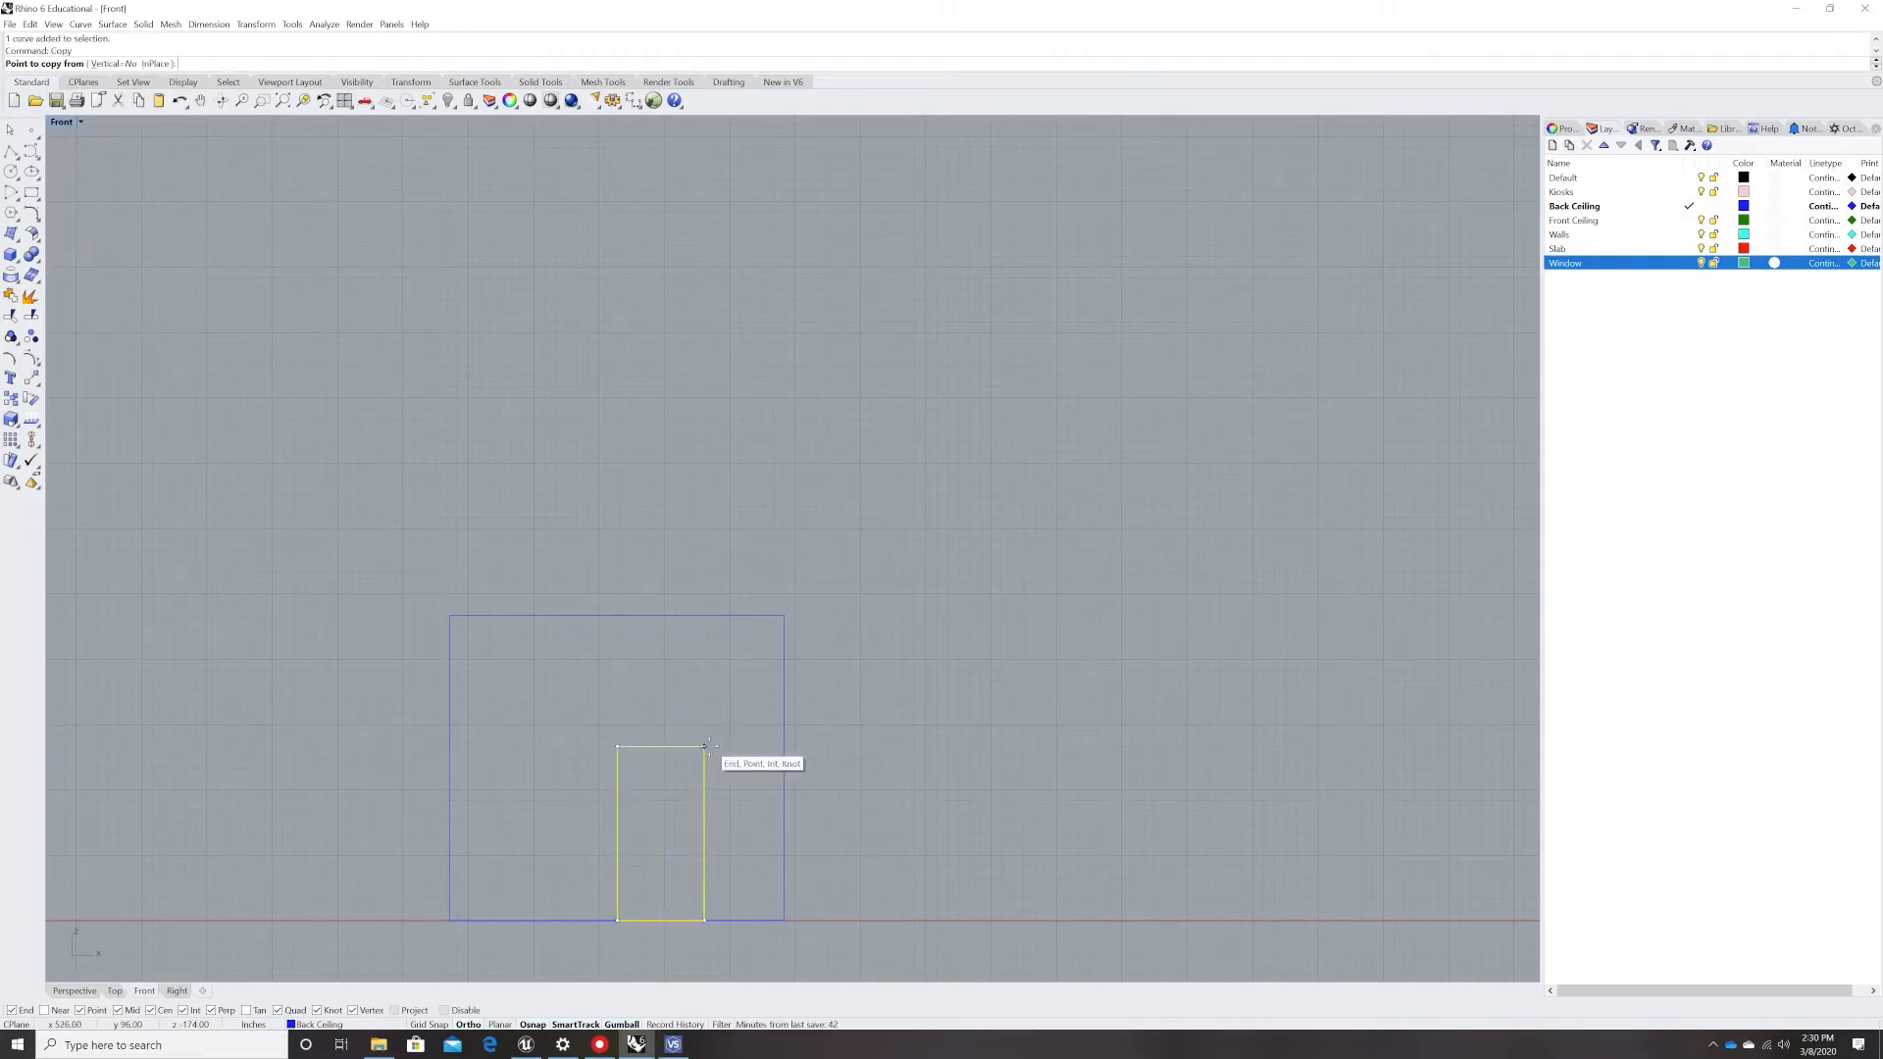
pyautogui.click(705, 746)
pyautogui.click(616, 746)
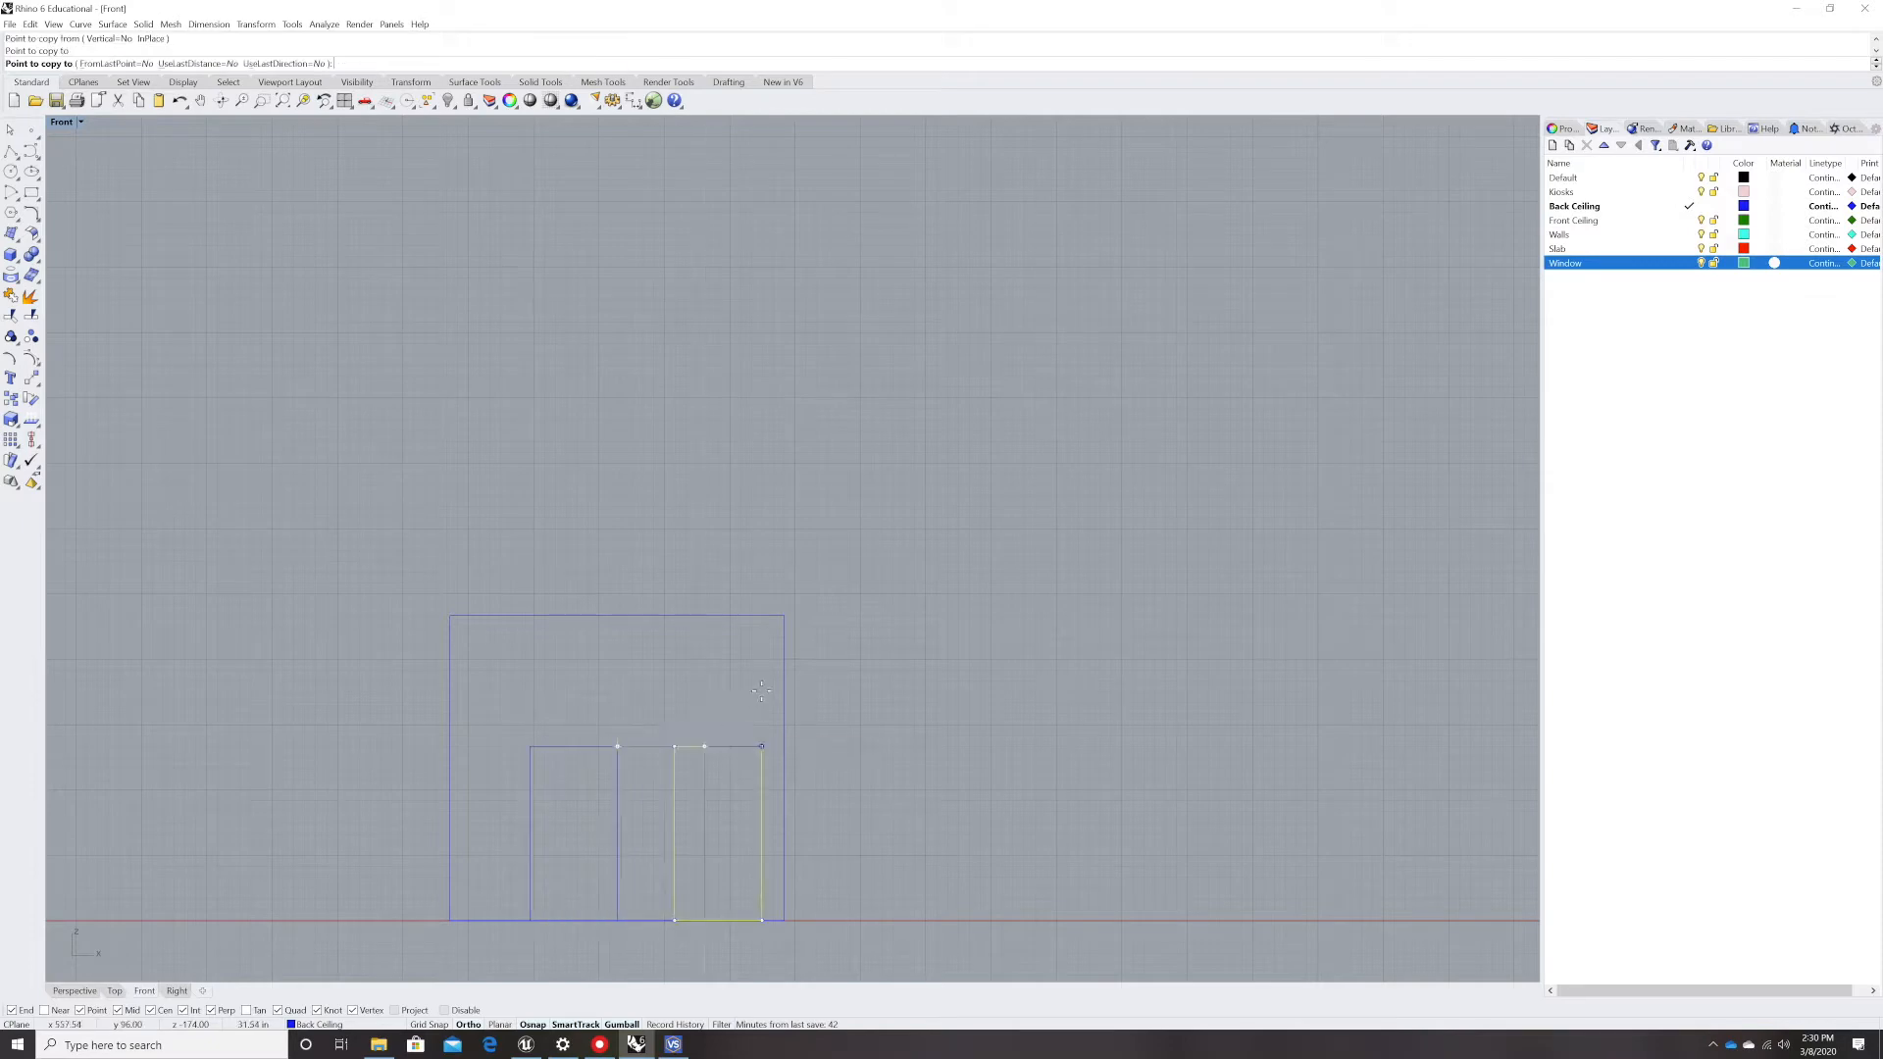
pyautogui.press('Return')
pyautogui.press('Escape')
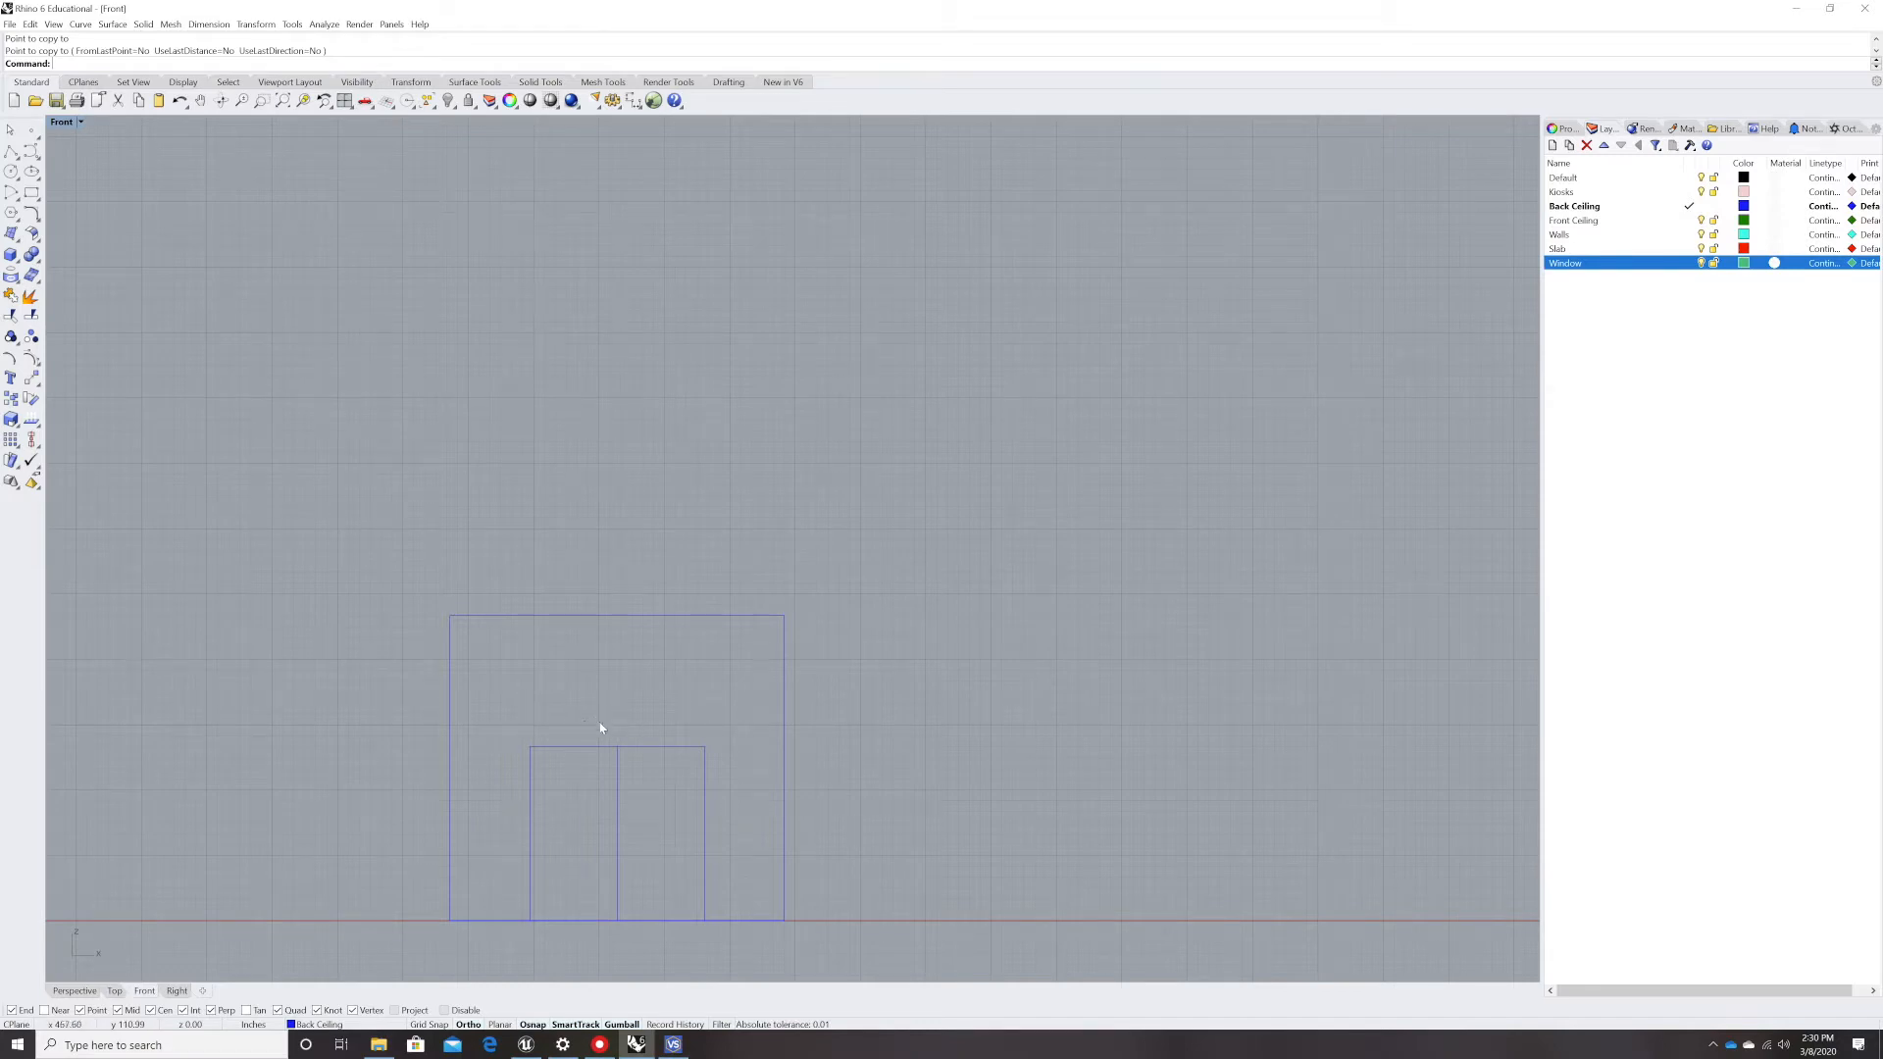
# - Explode both door rectangles into separate line segments
pyautogui.click(590, 747)
pyautogui.click(657, 748)
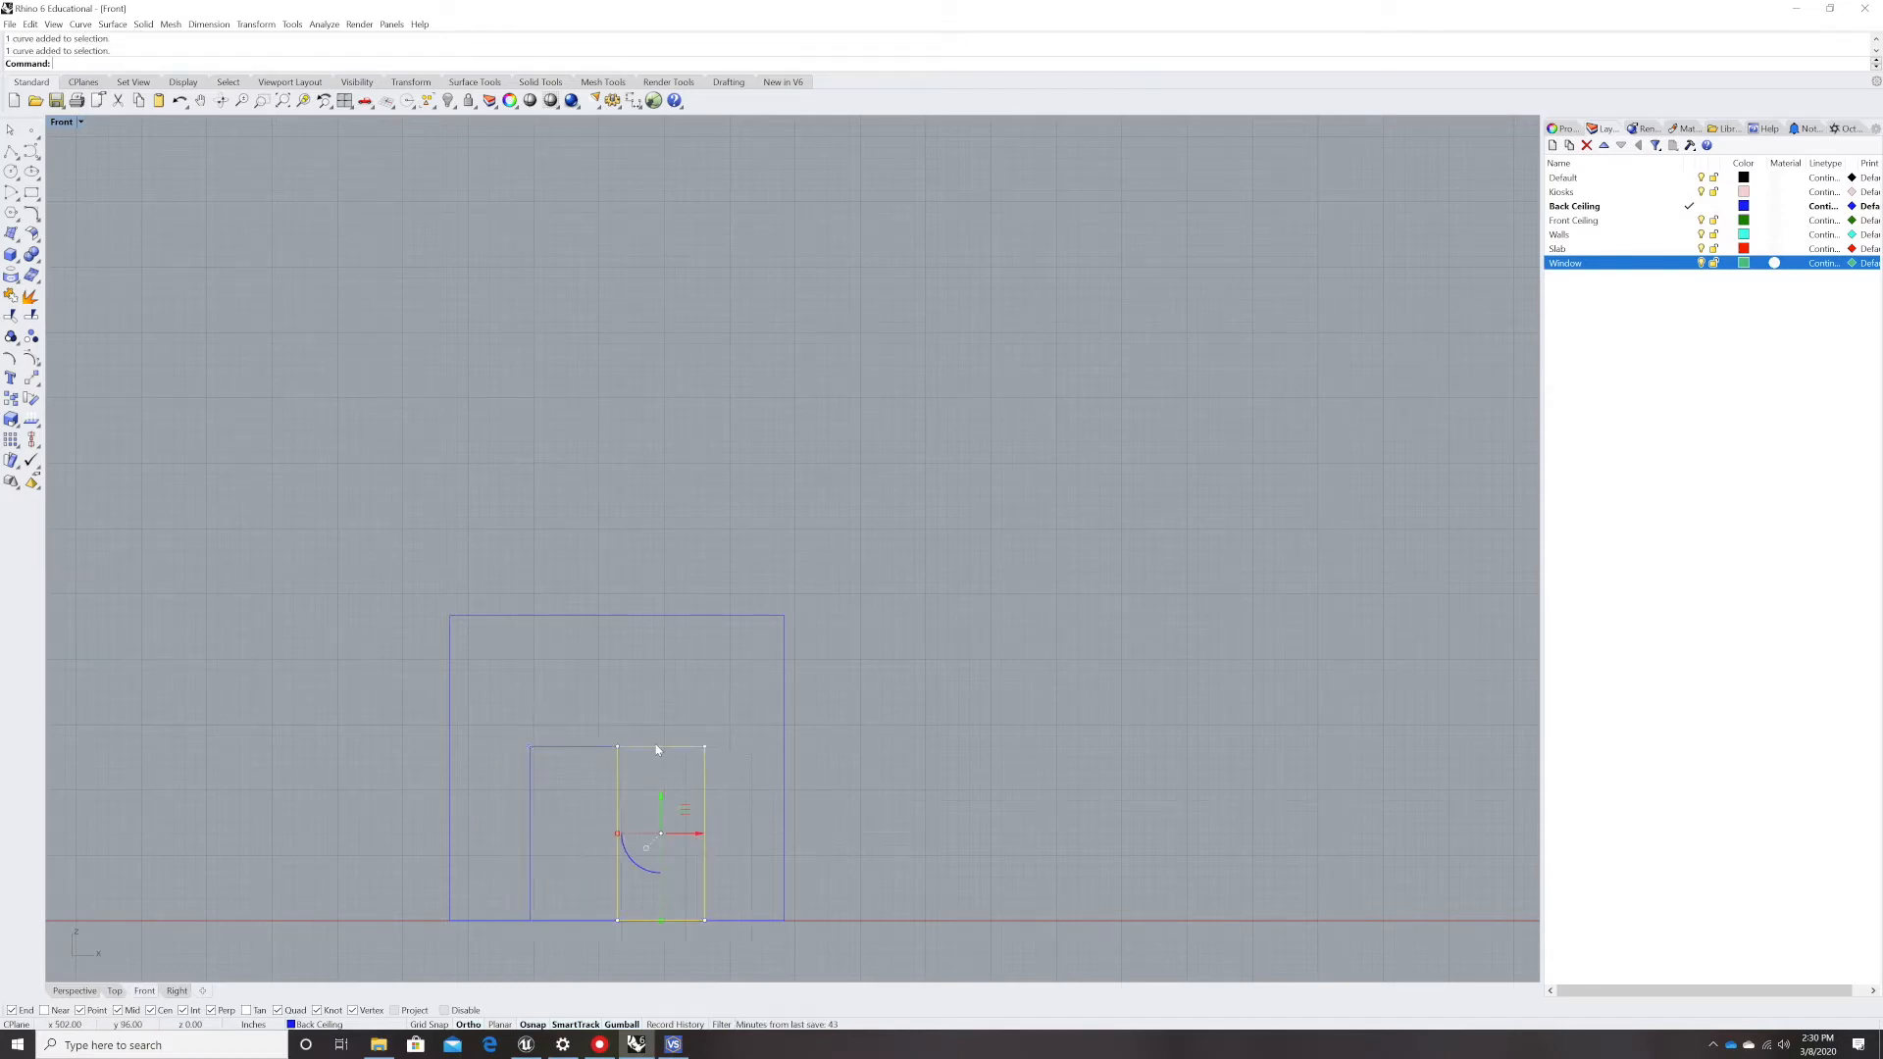
pyautogui.keyDown('shift'); pyautogui.click(596, 747); pyautogui.keyUp('shift')
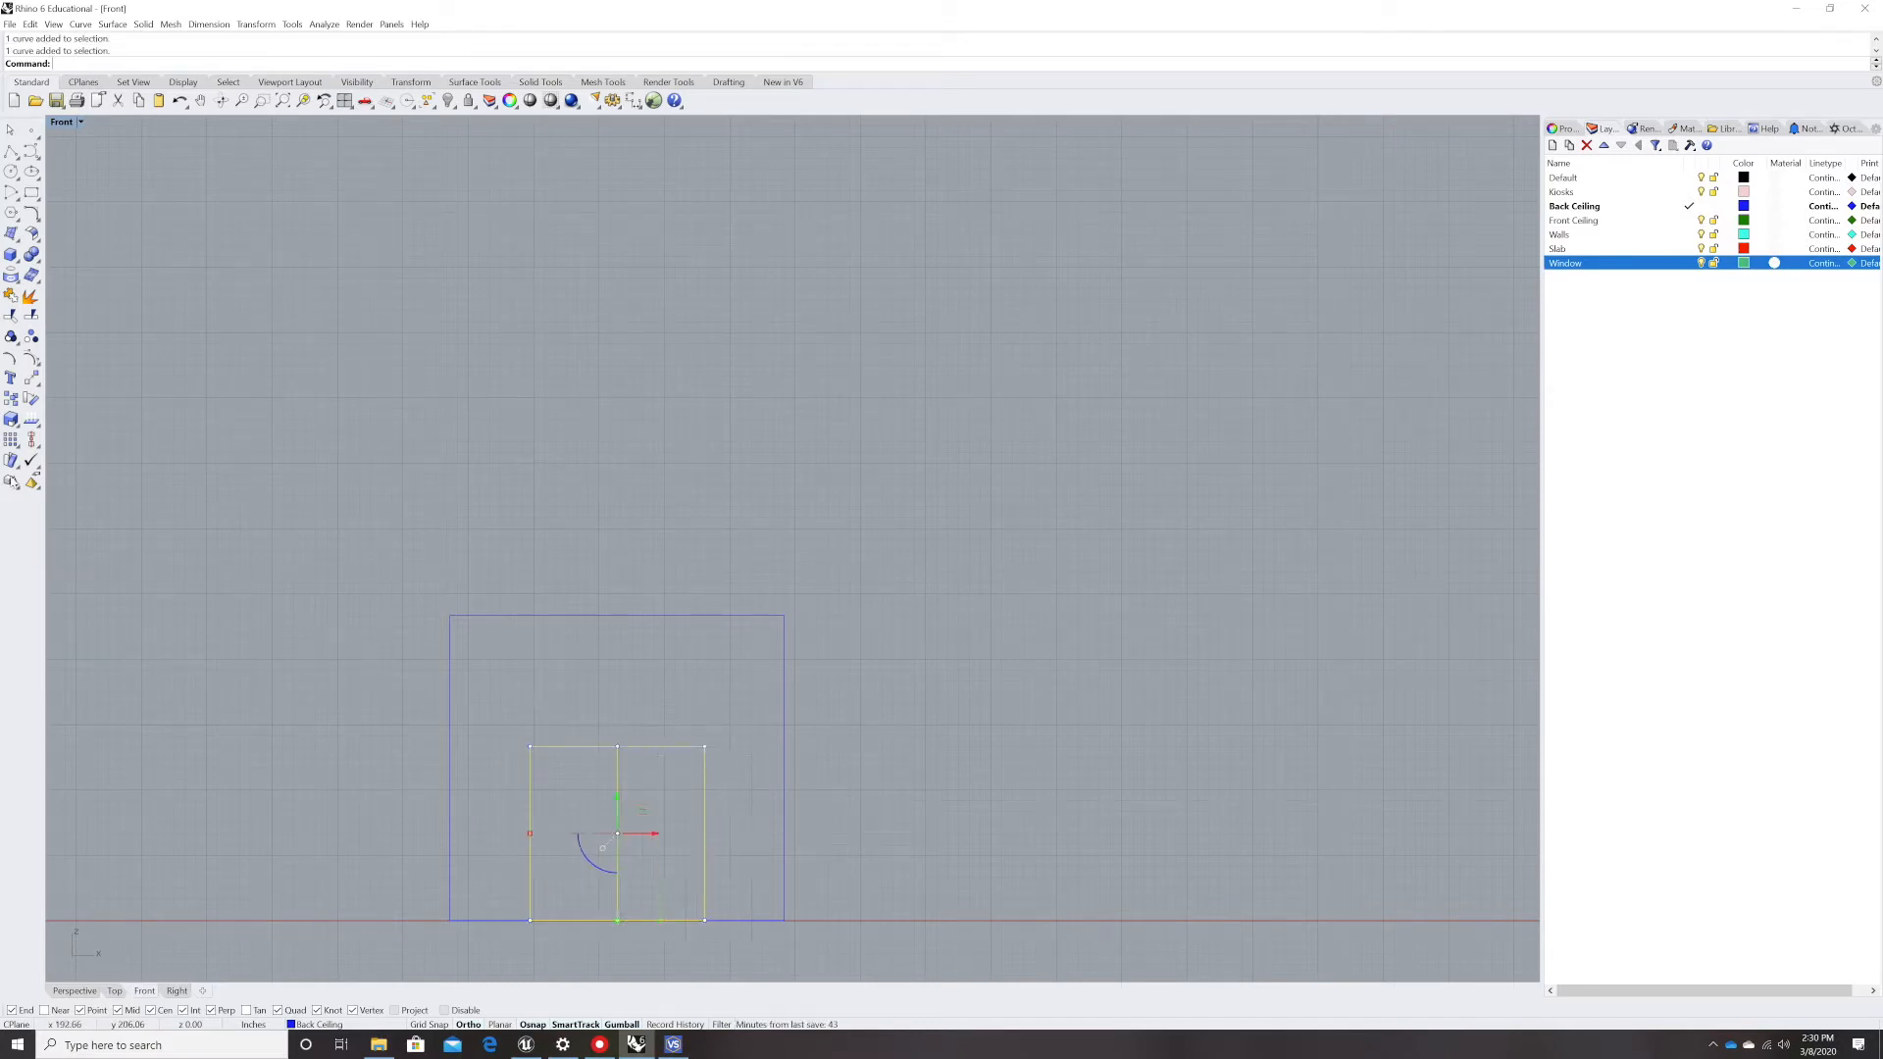
pyautogui.click(27, 299)
pyautogui.click(589, 748)
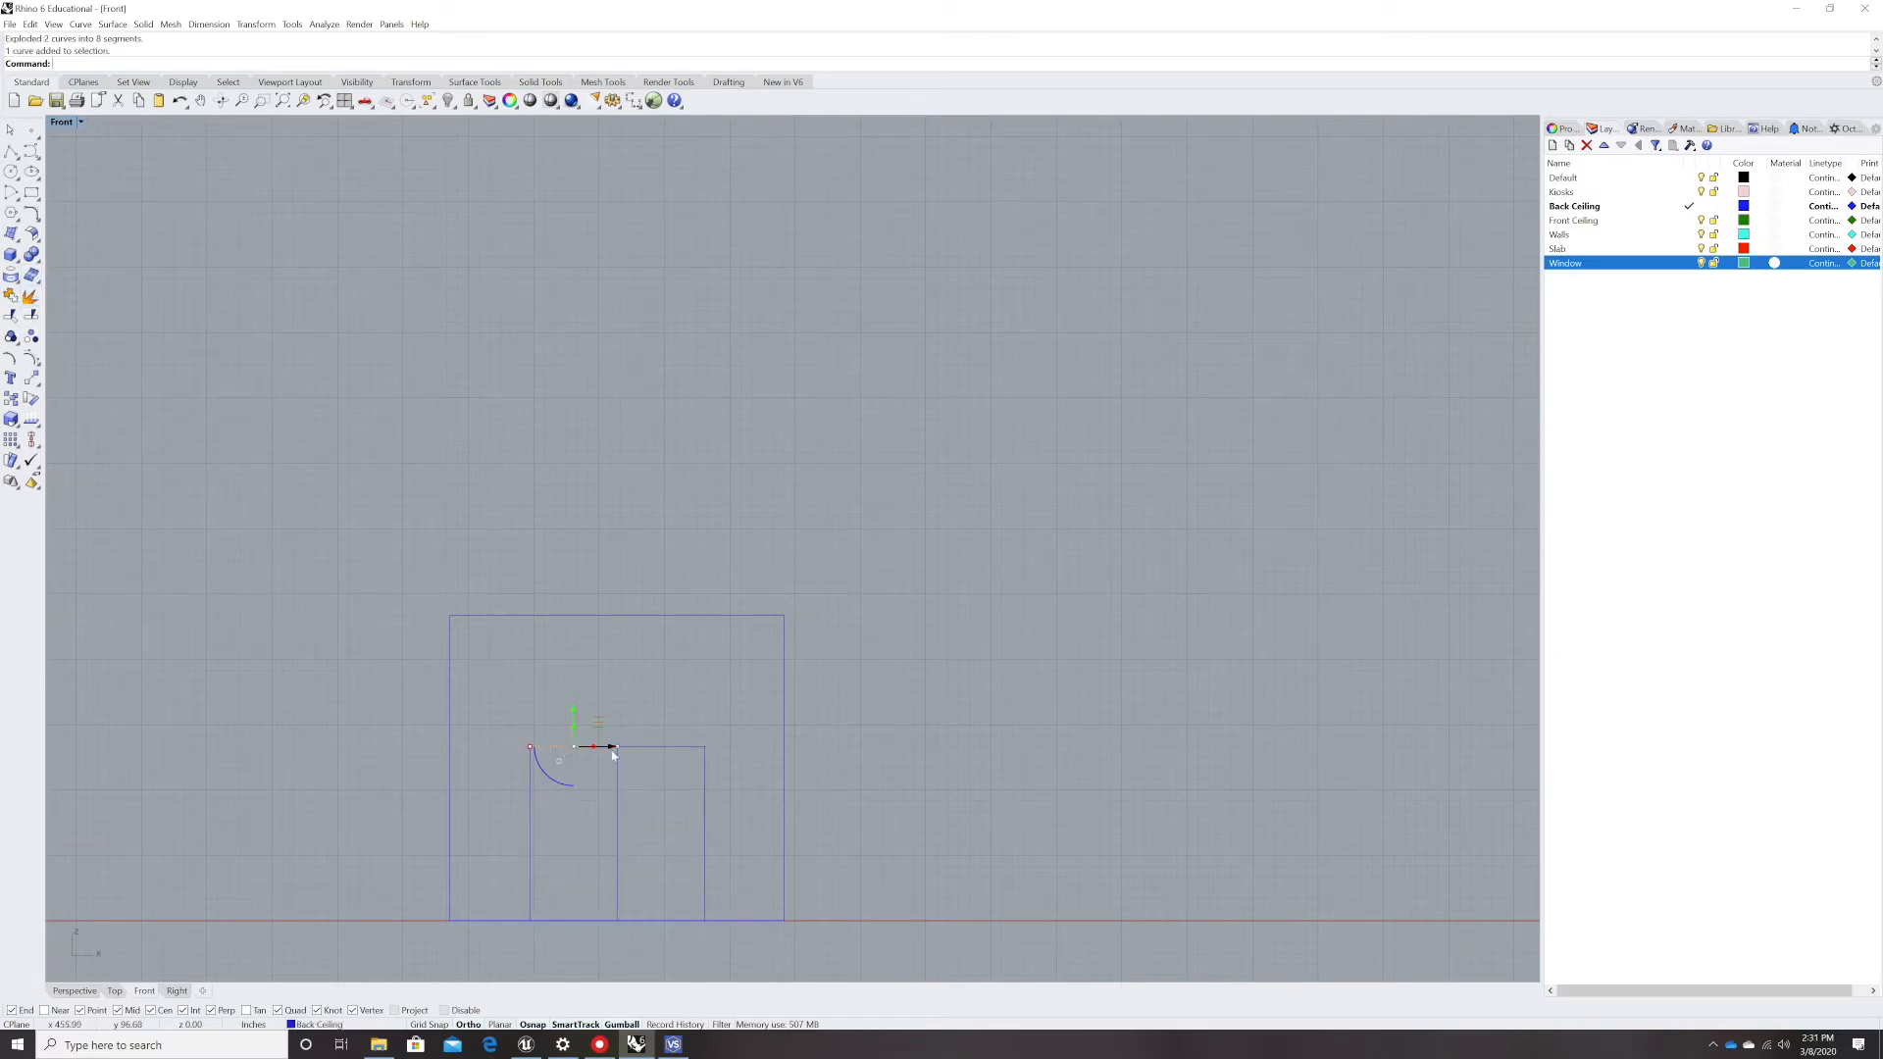
pyautogui.click(670, 747)
# - Offset the right door's top edge and outer vertical edge 4 inches inward
pyautogui.write('offset')
pyautogui.press('Return')
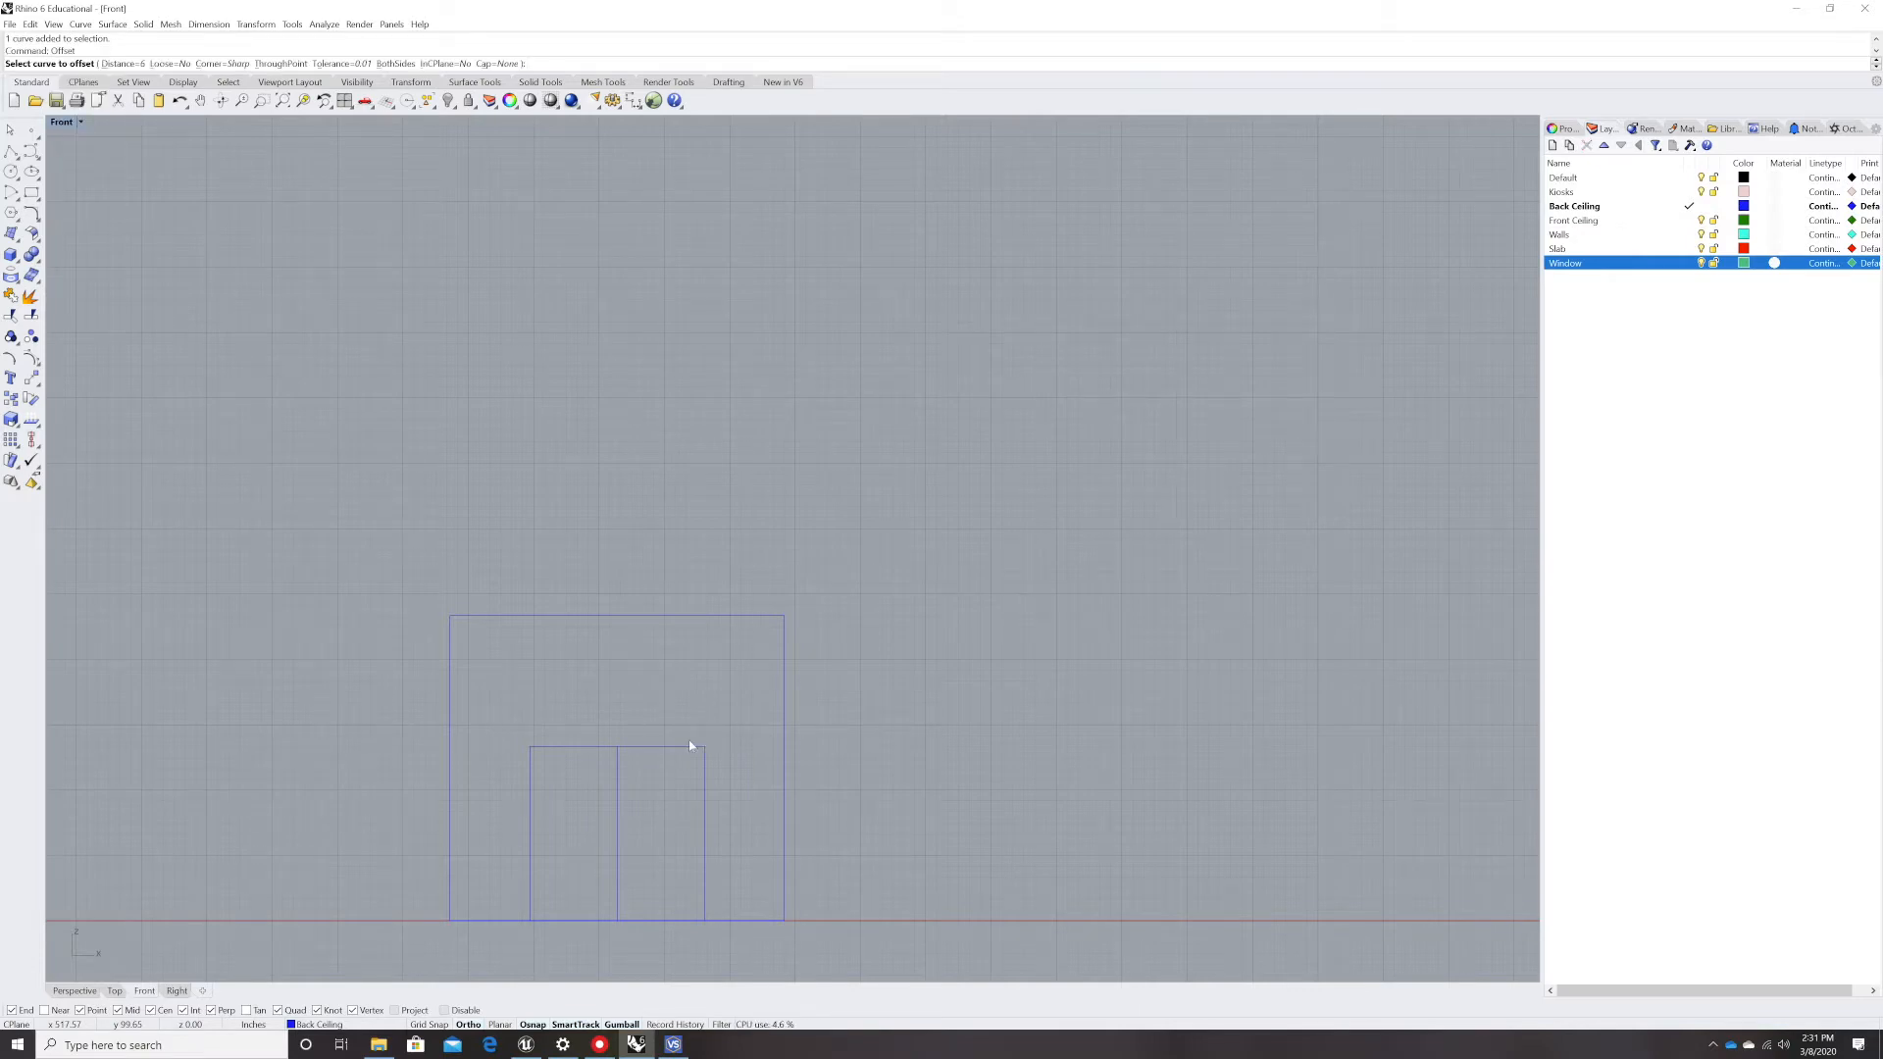
pyautogui.click(640, 748)
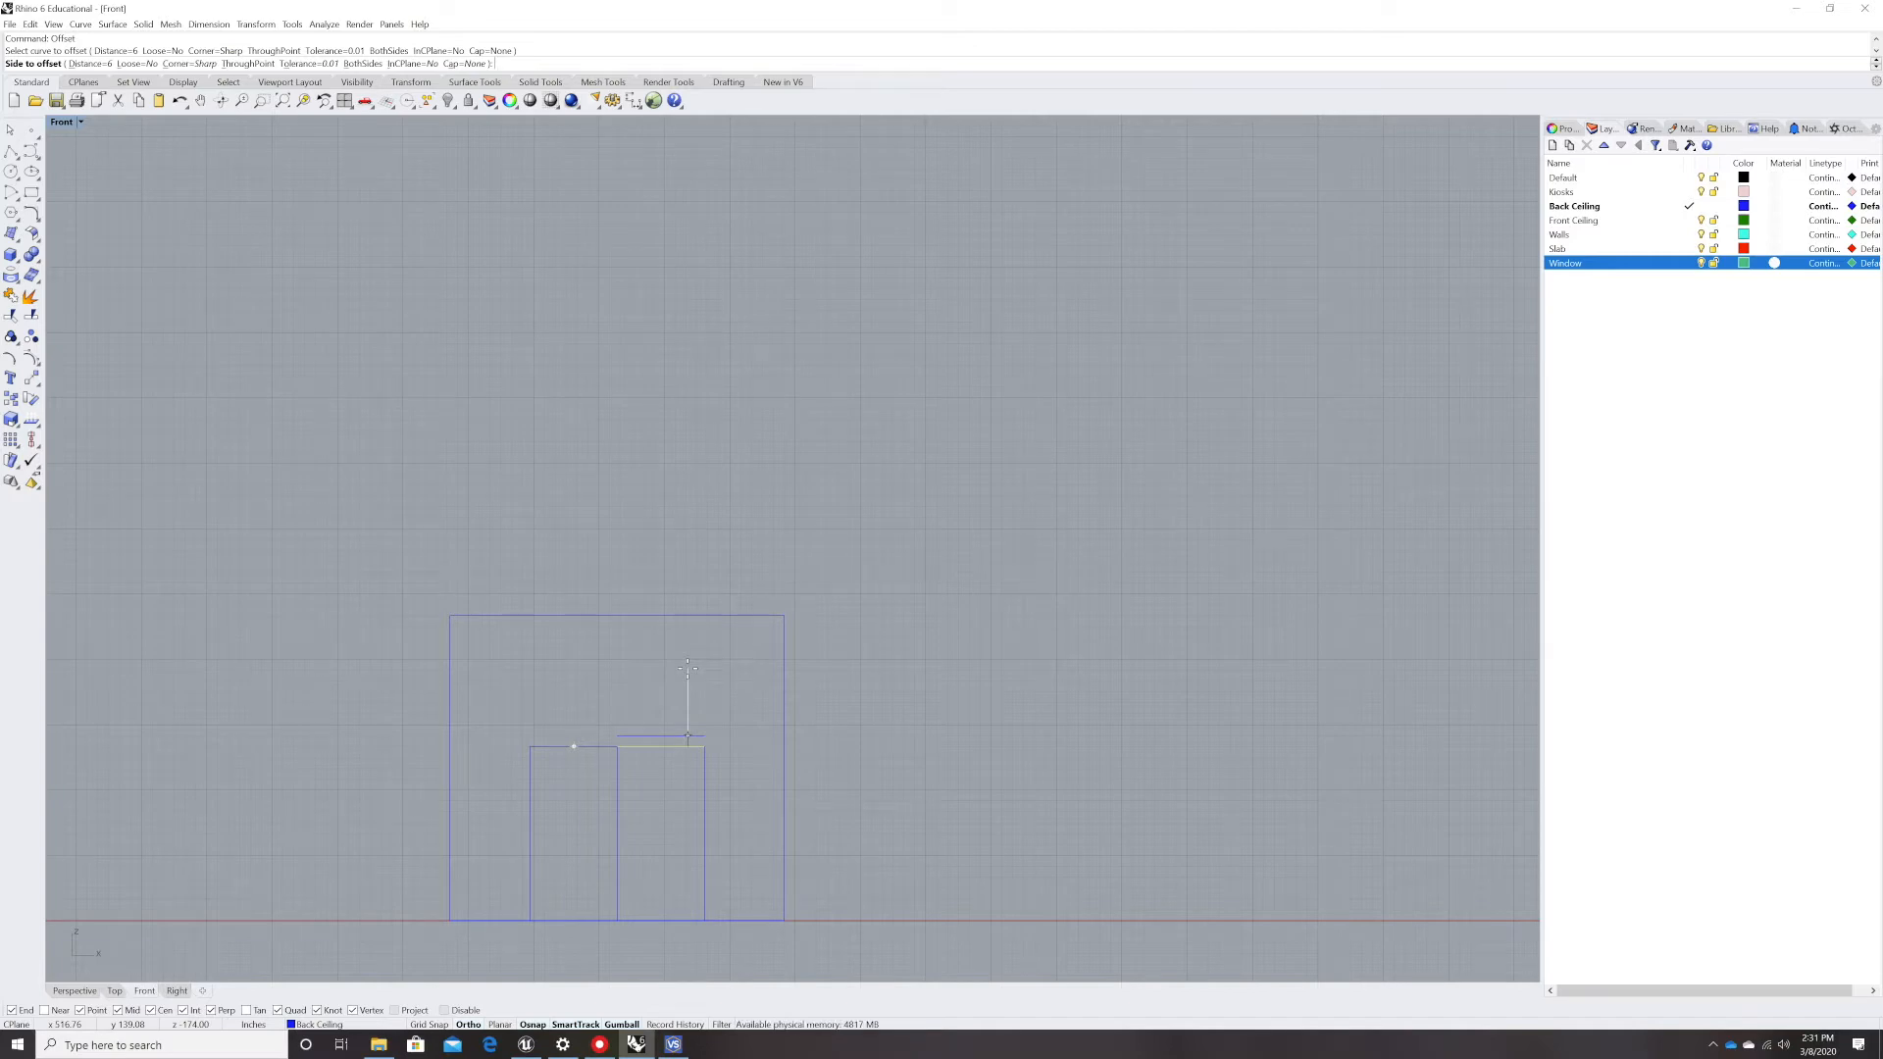
pyautogui.write('4')
pyautogui.press('Return')
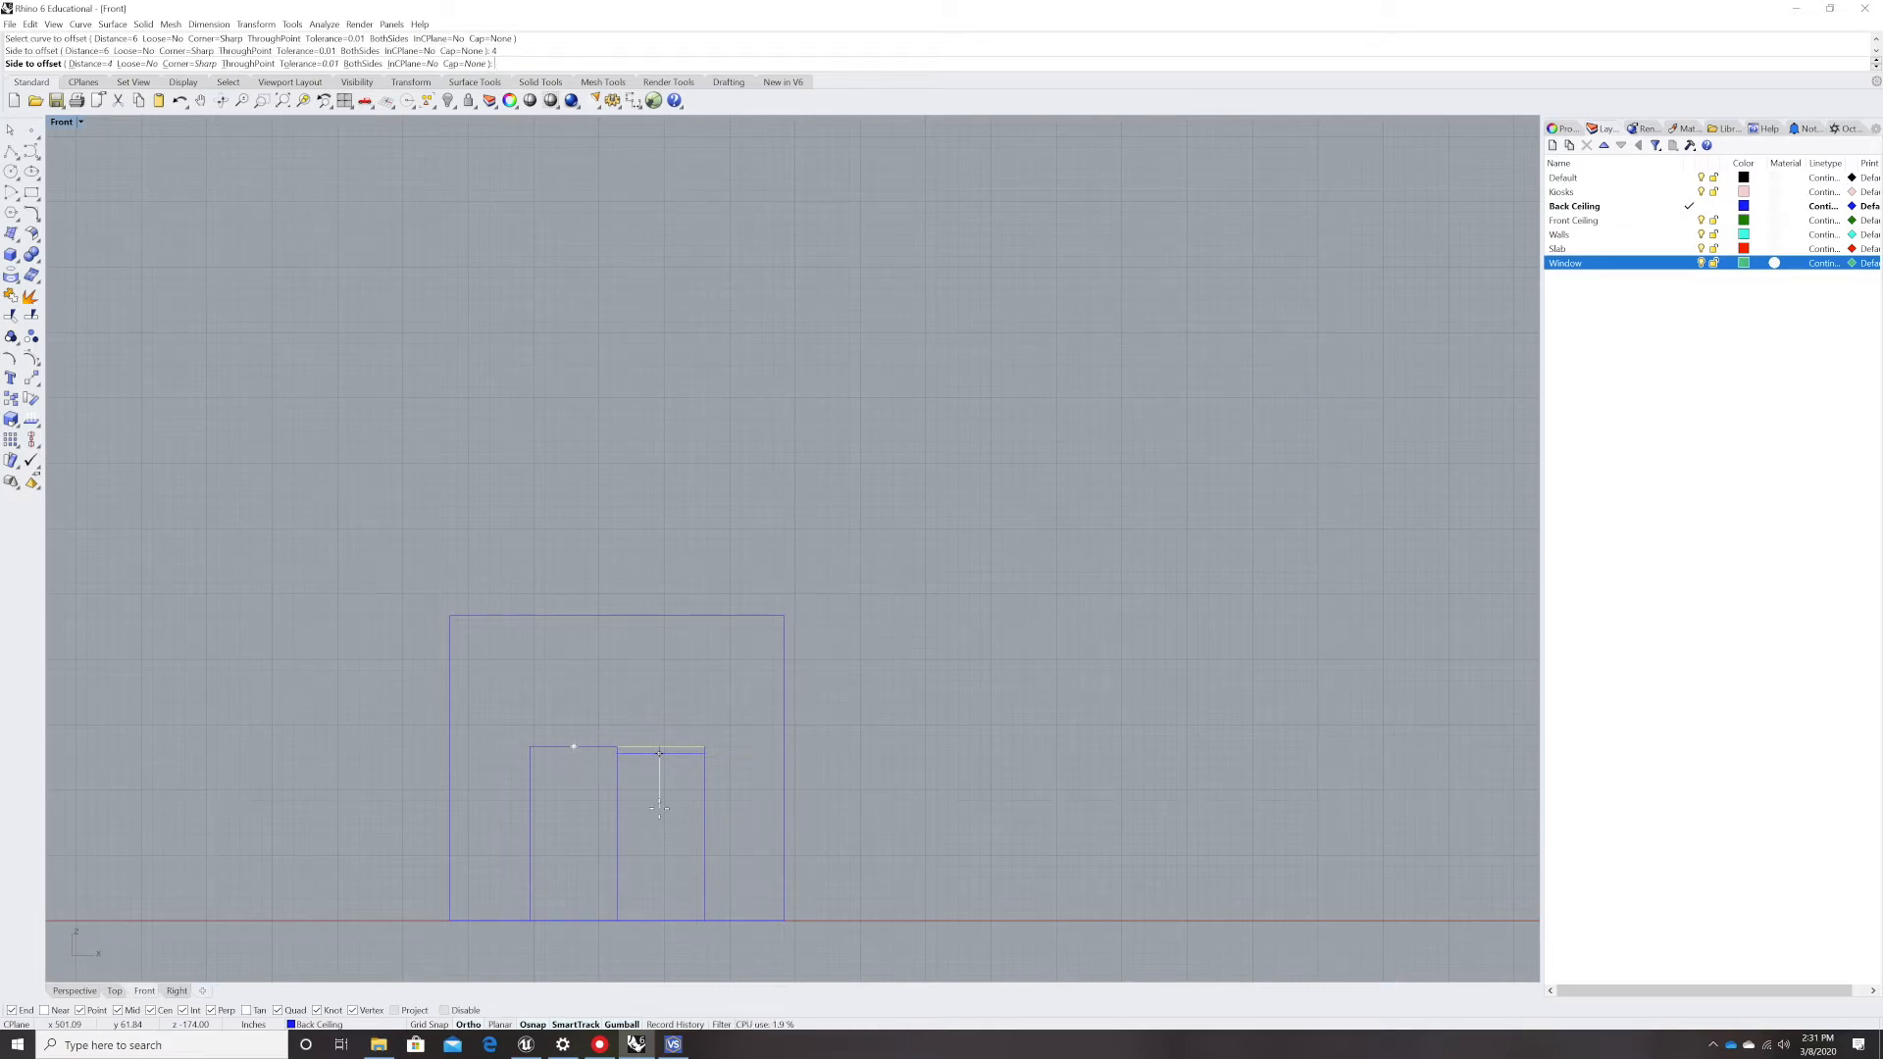
pyautogui.click(659, 809)
pyautogui.press('Return')
pyautogui.click(685, 755)
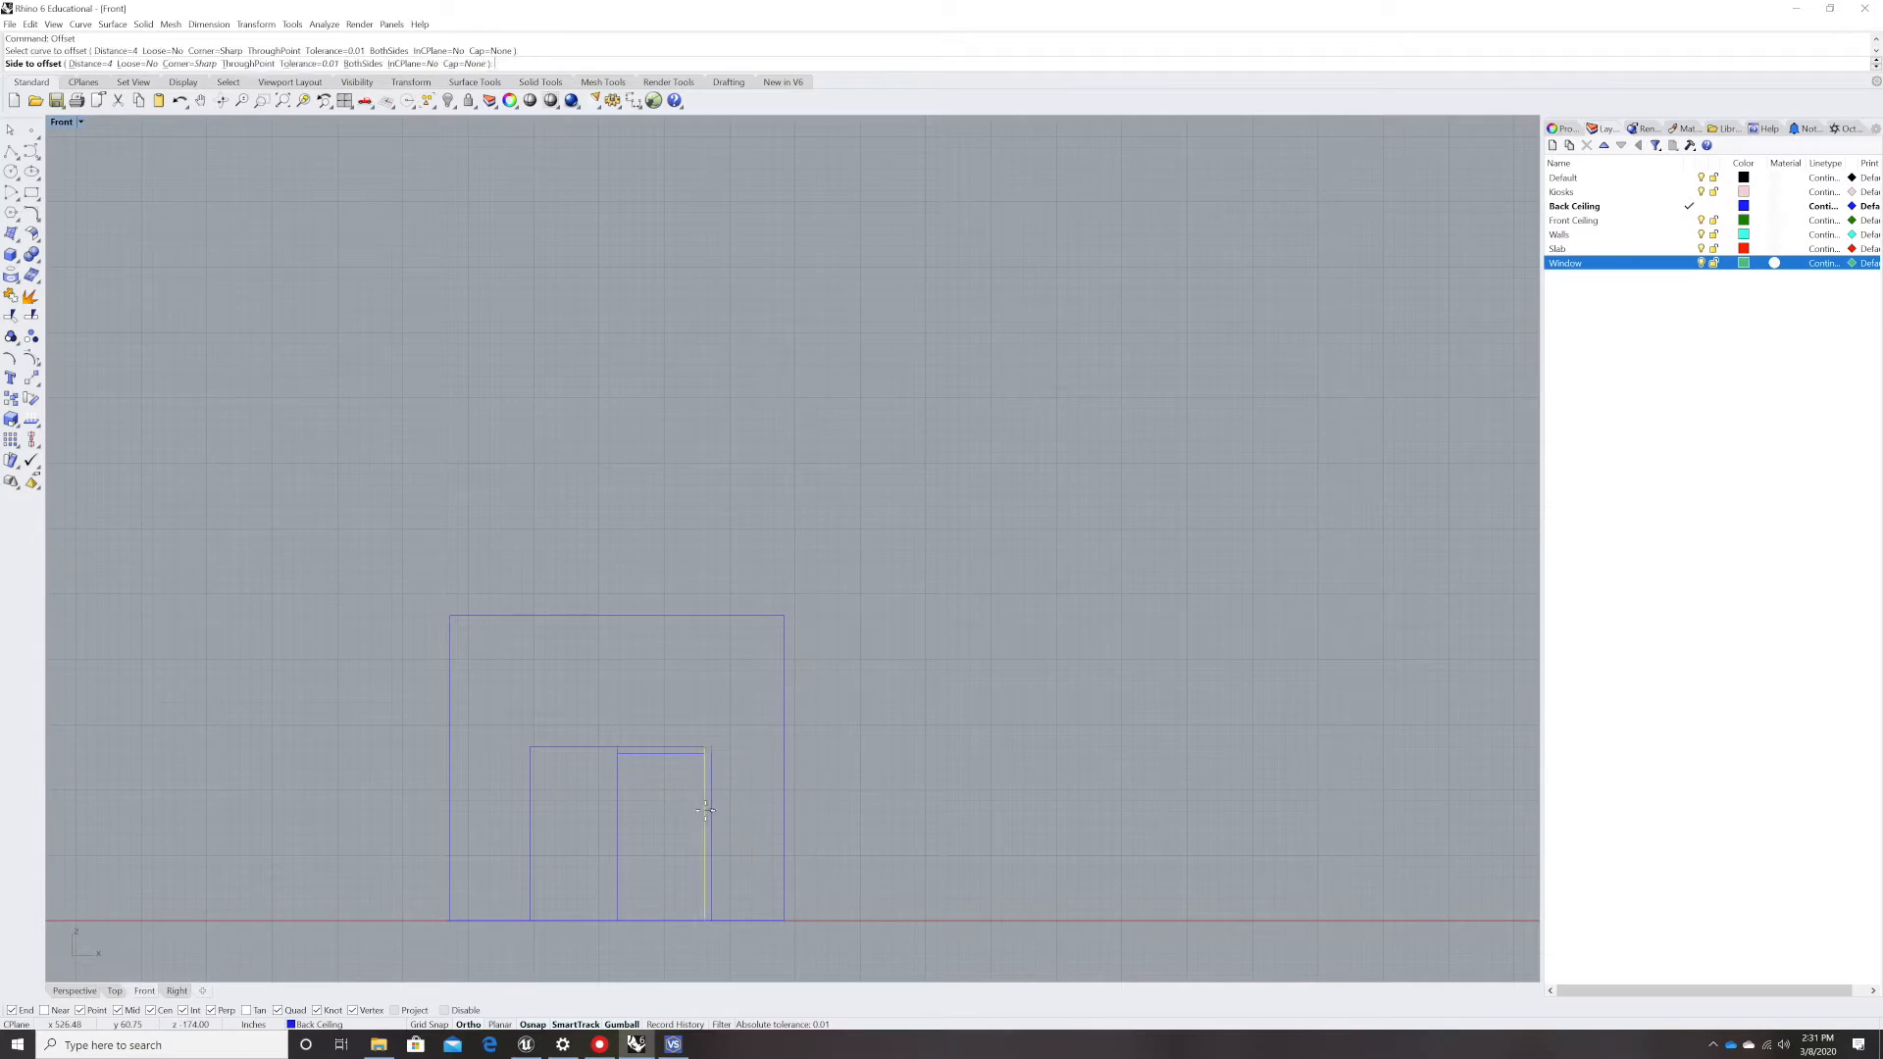
pyautogui.click(659, 814)
pyautogui.press('Return')
# - Offset the shared vertical edge between the two doors 4 inches to each side
pyautogui.click(618, 817)
pyautogui.press('Escape')
pyautogui.press('Escape')
pyautogui.click(619, 818)
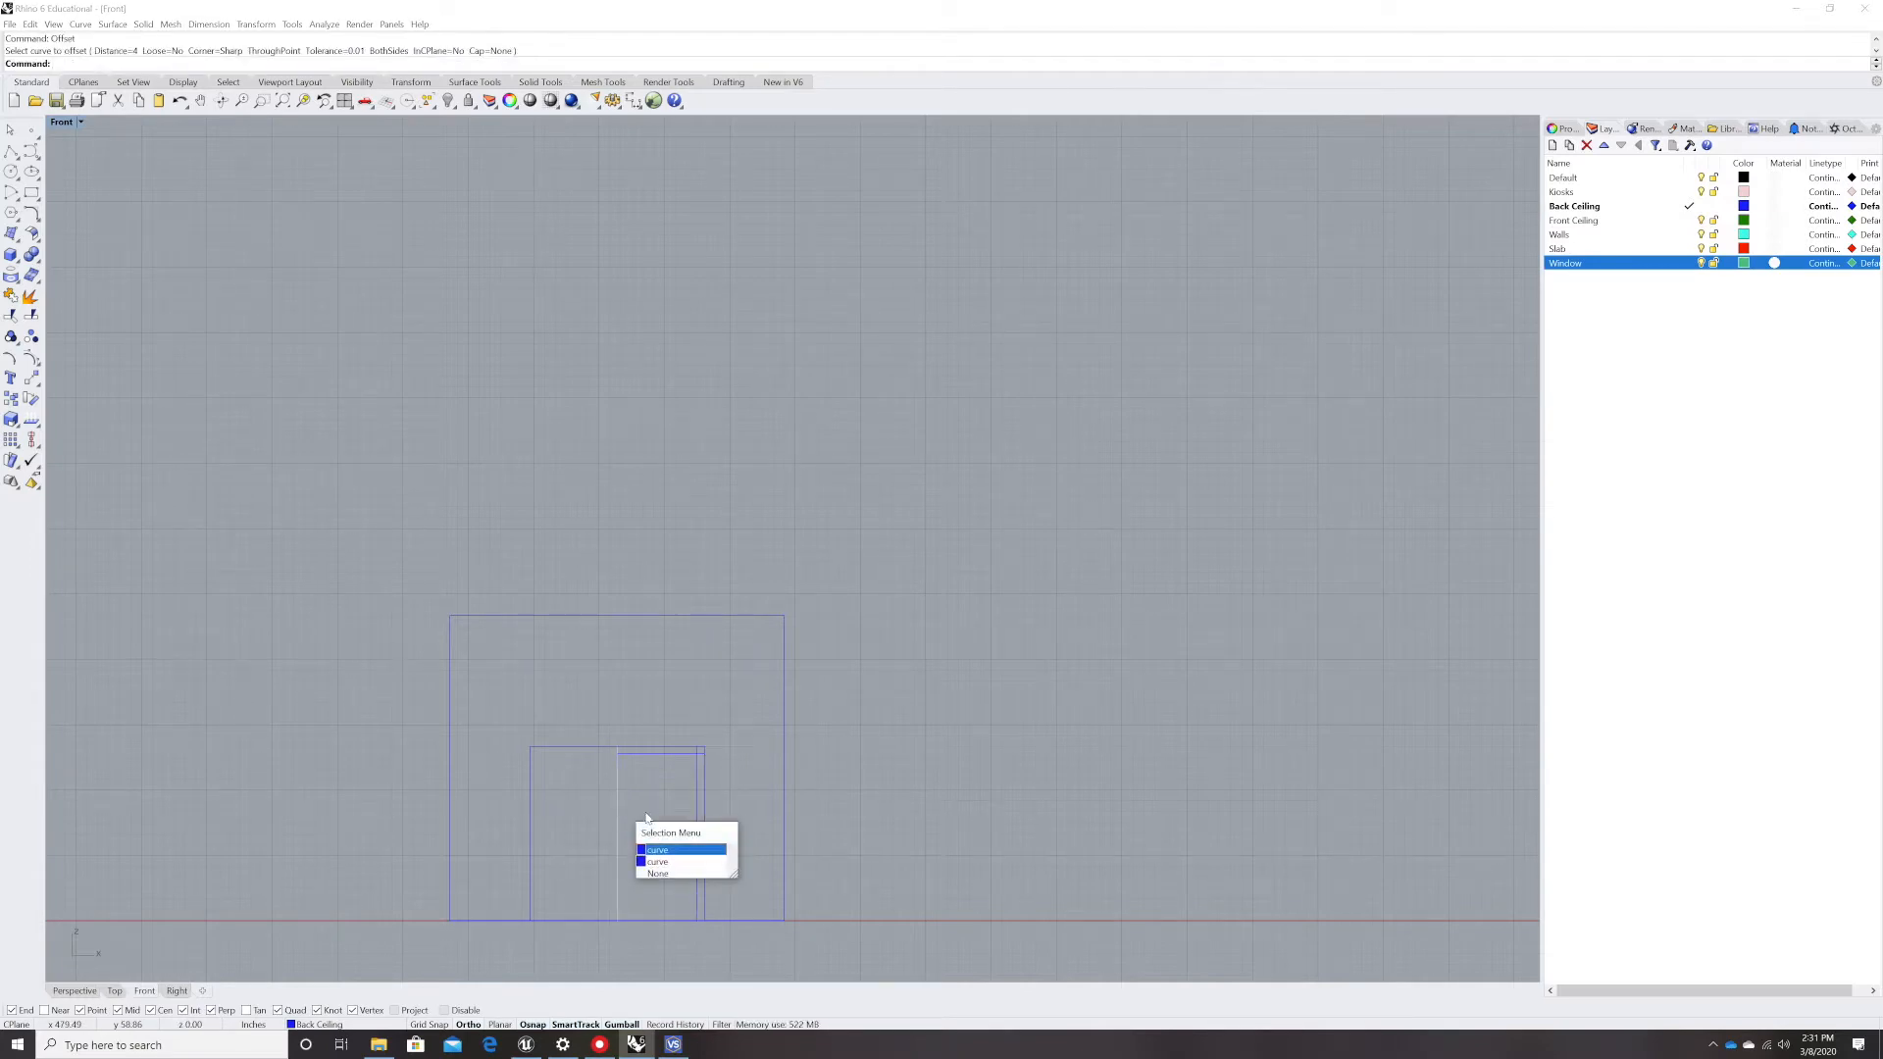
pyautogui.click(649, 851)
pyautogui.press('Return')
pyautogui.click(696, 836)
pyautogui.press('Return')
pyautogui.click(589, 812)
pyautogui.click(659, 842)
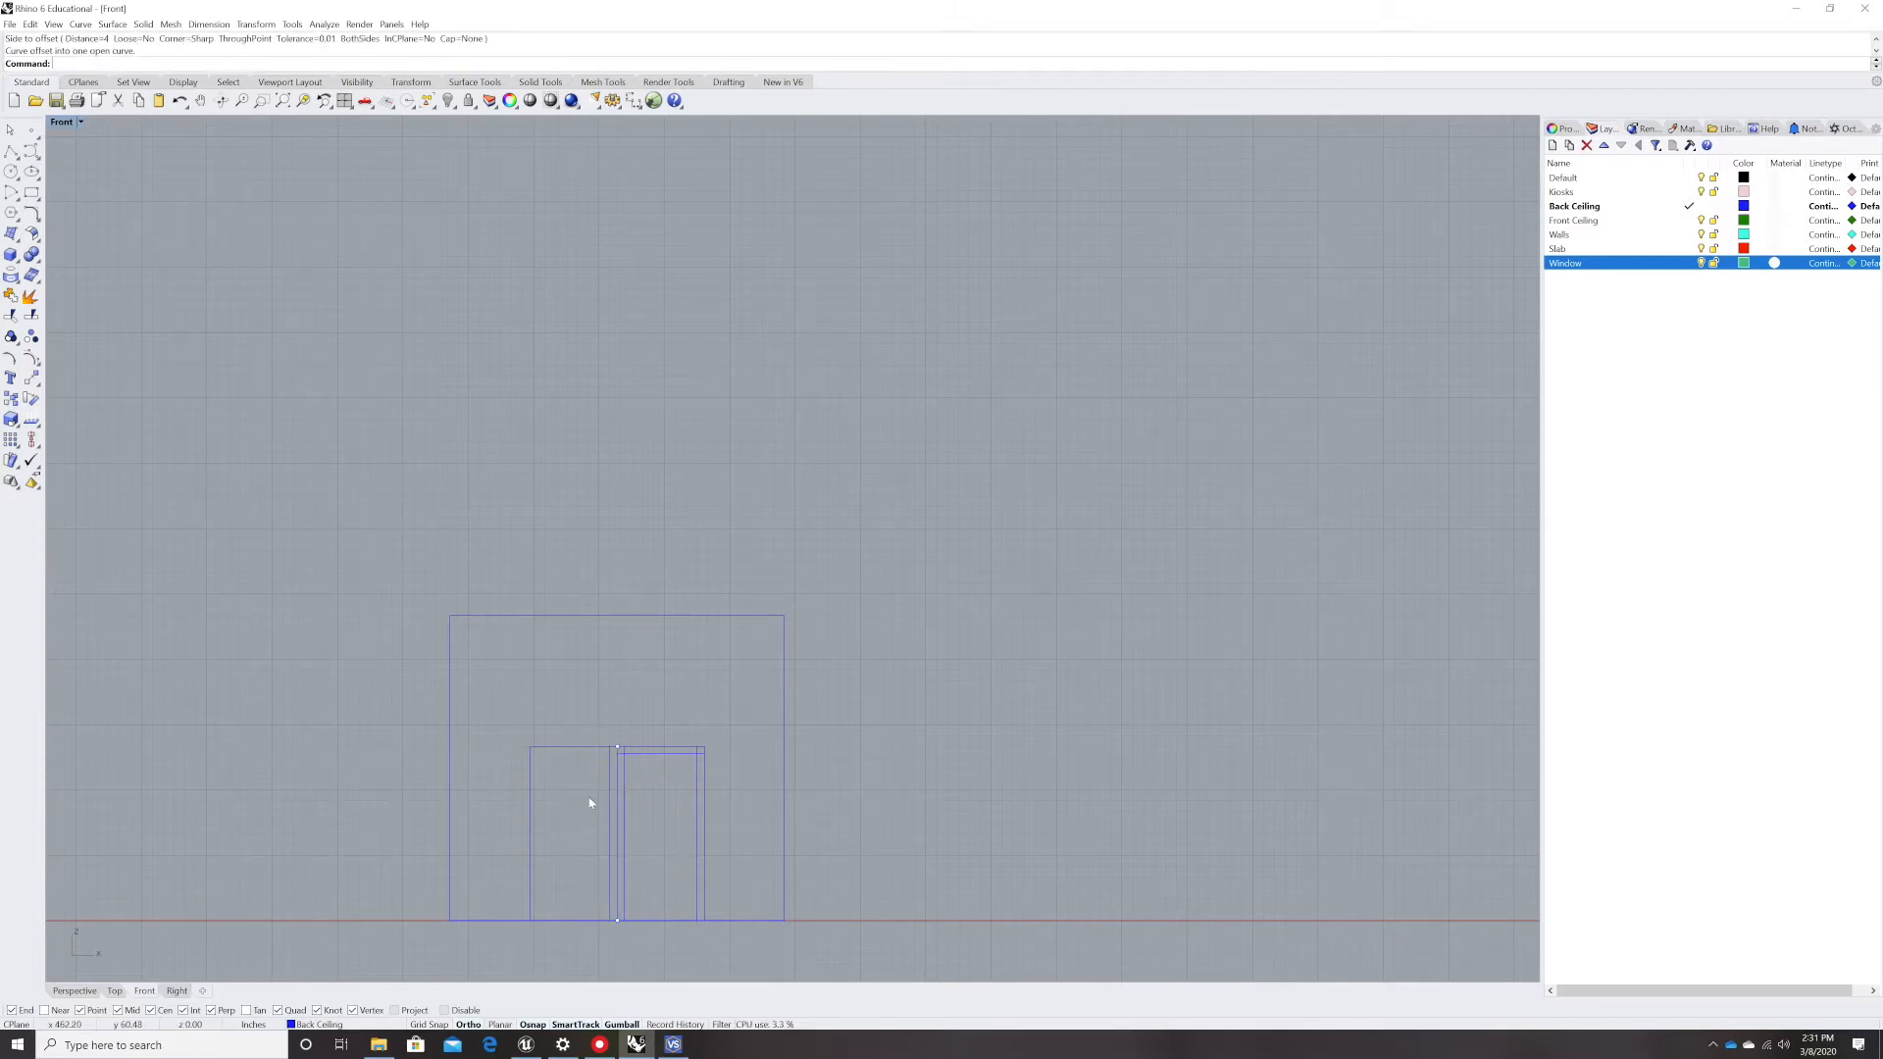
# - Offset the left door's top edge and outer vertical edge 4 inches inward
pyautogui.press('Return')
pyautogui.click(581, 750)
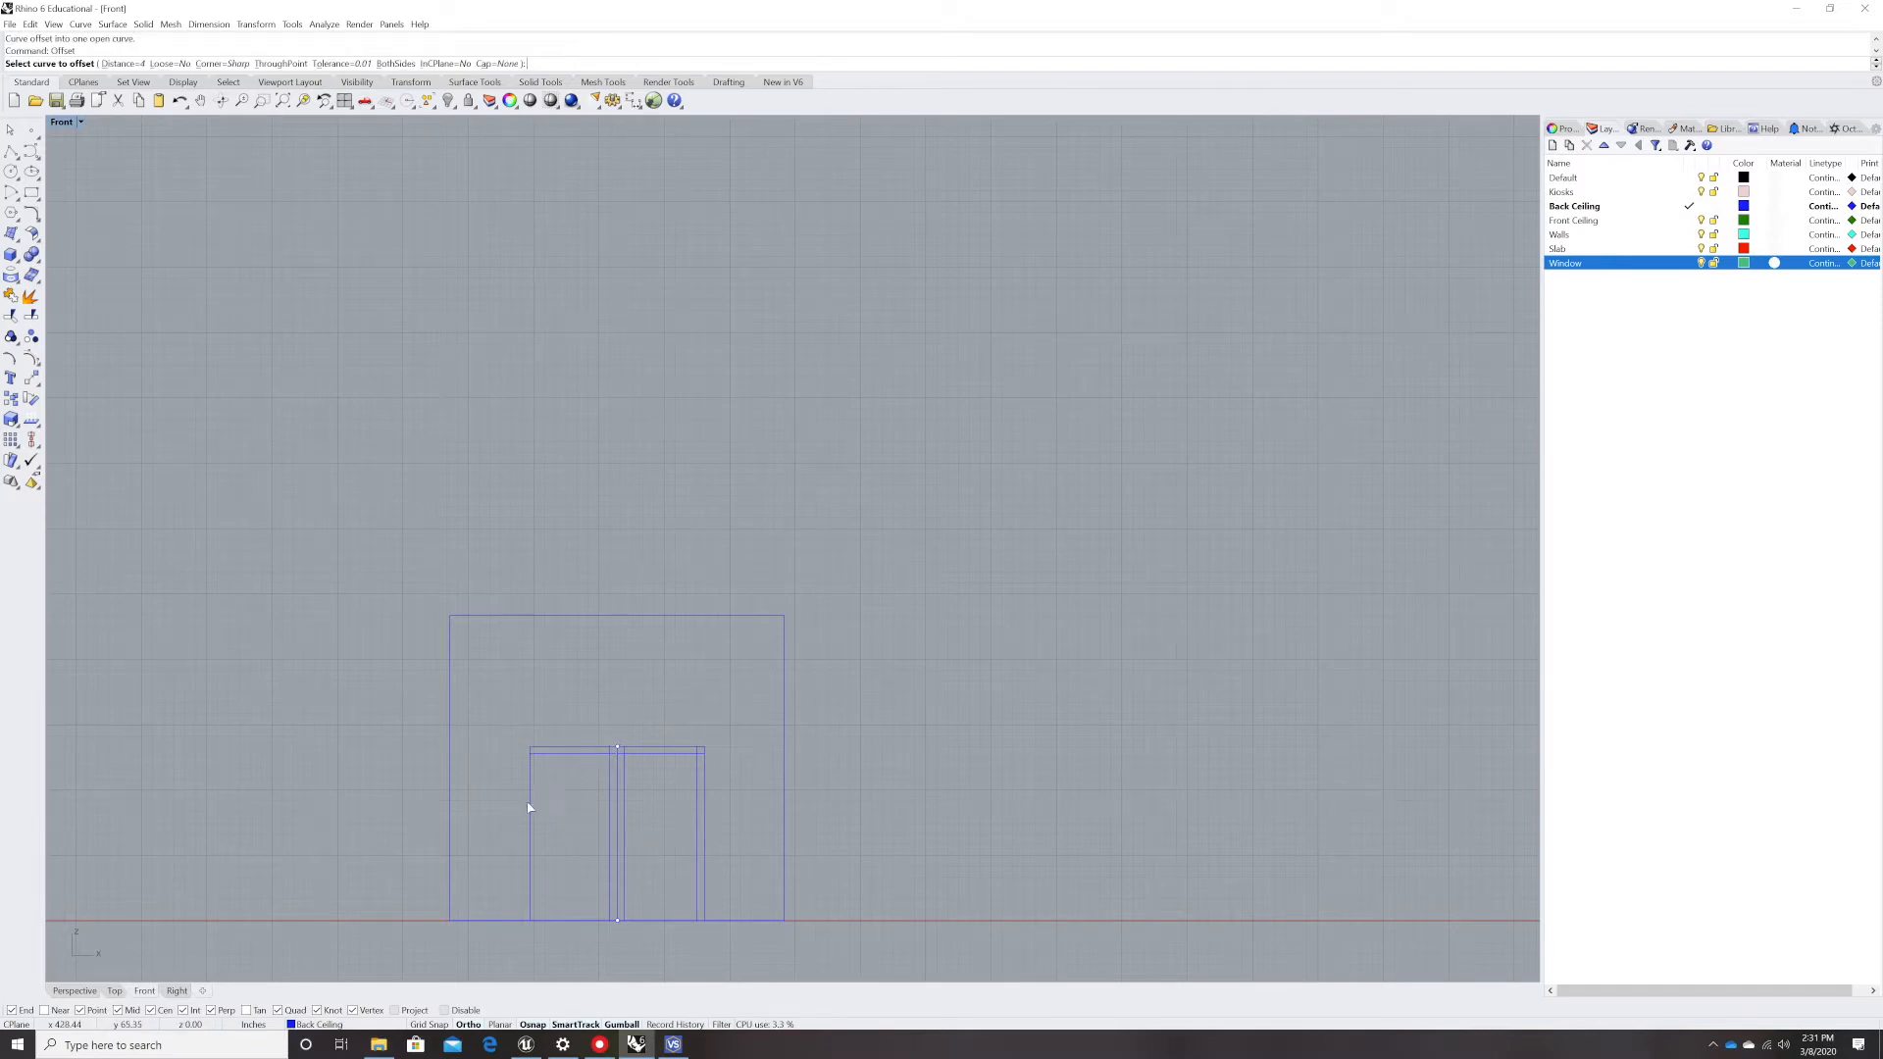
pyautogui.click(581, 813)
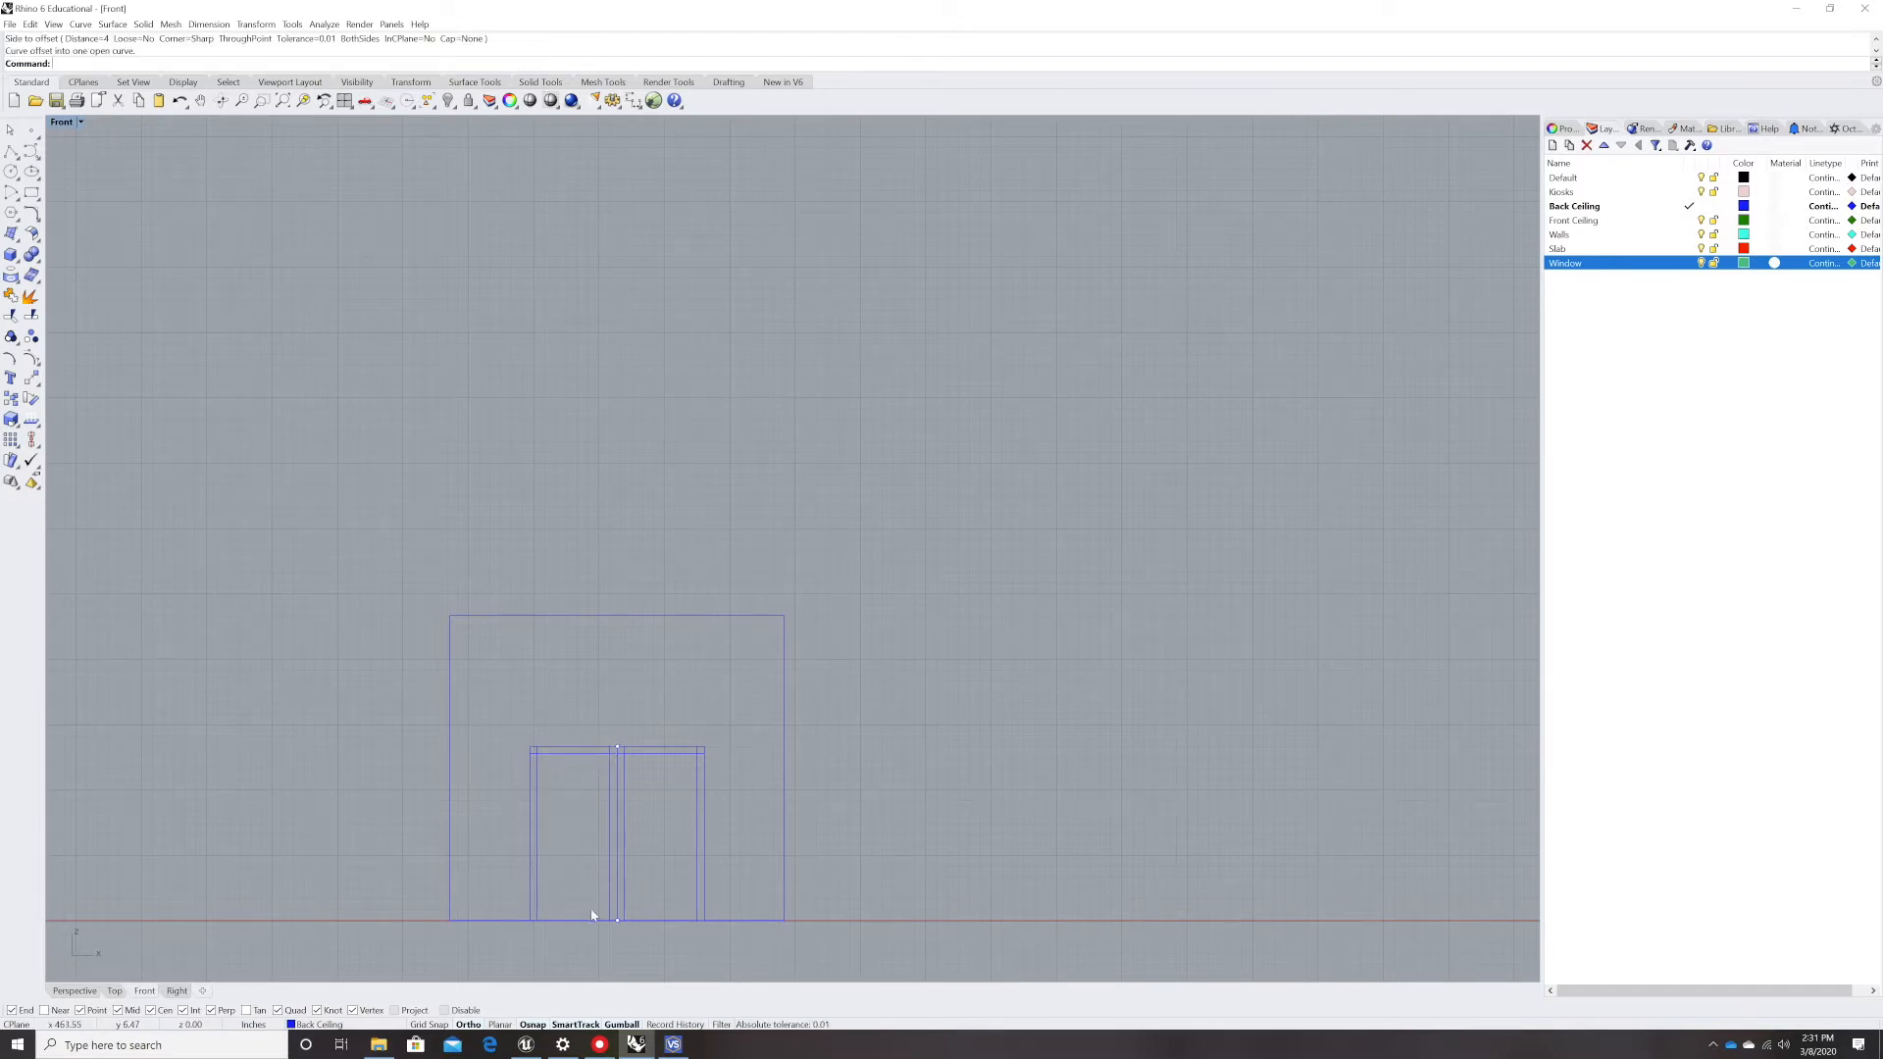
# - Offset the bottom edges of both doors upward by 6 inches
pyautogui.press('Return')
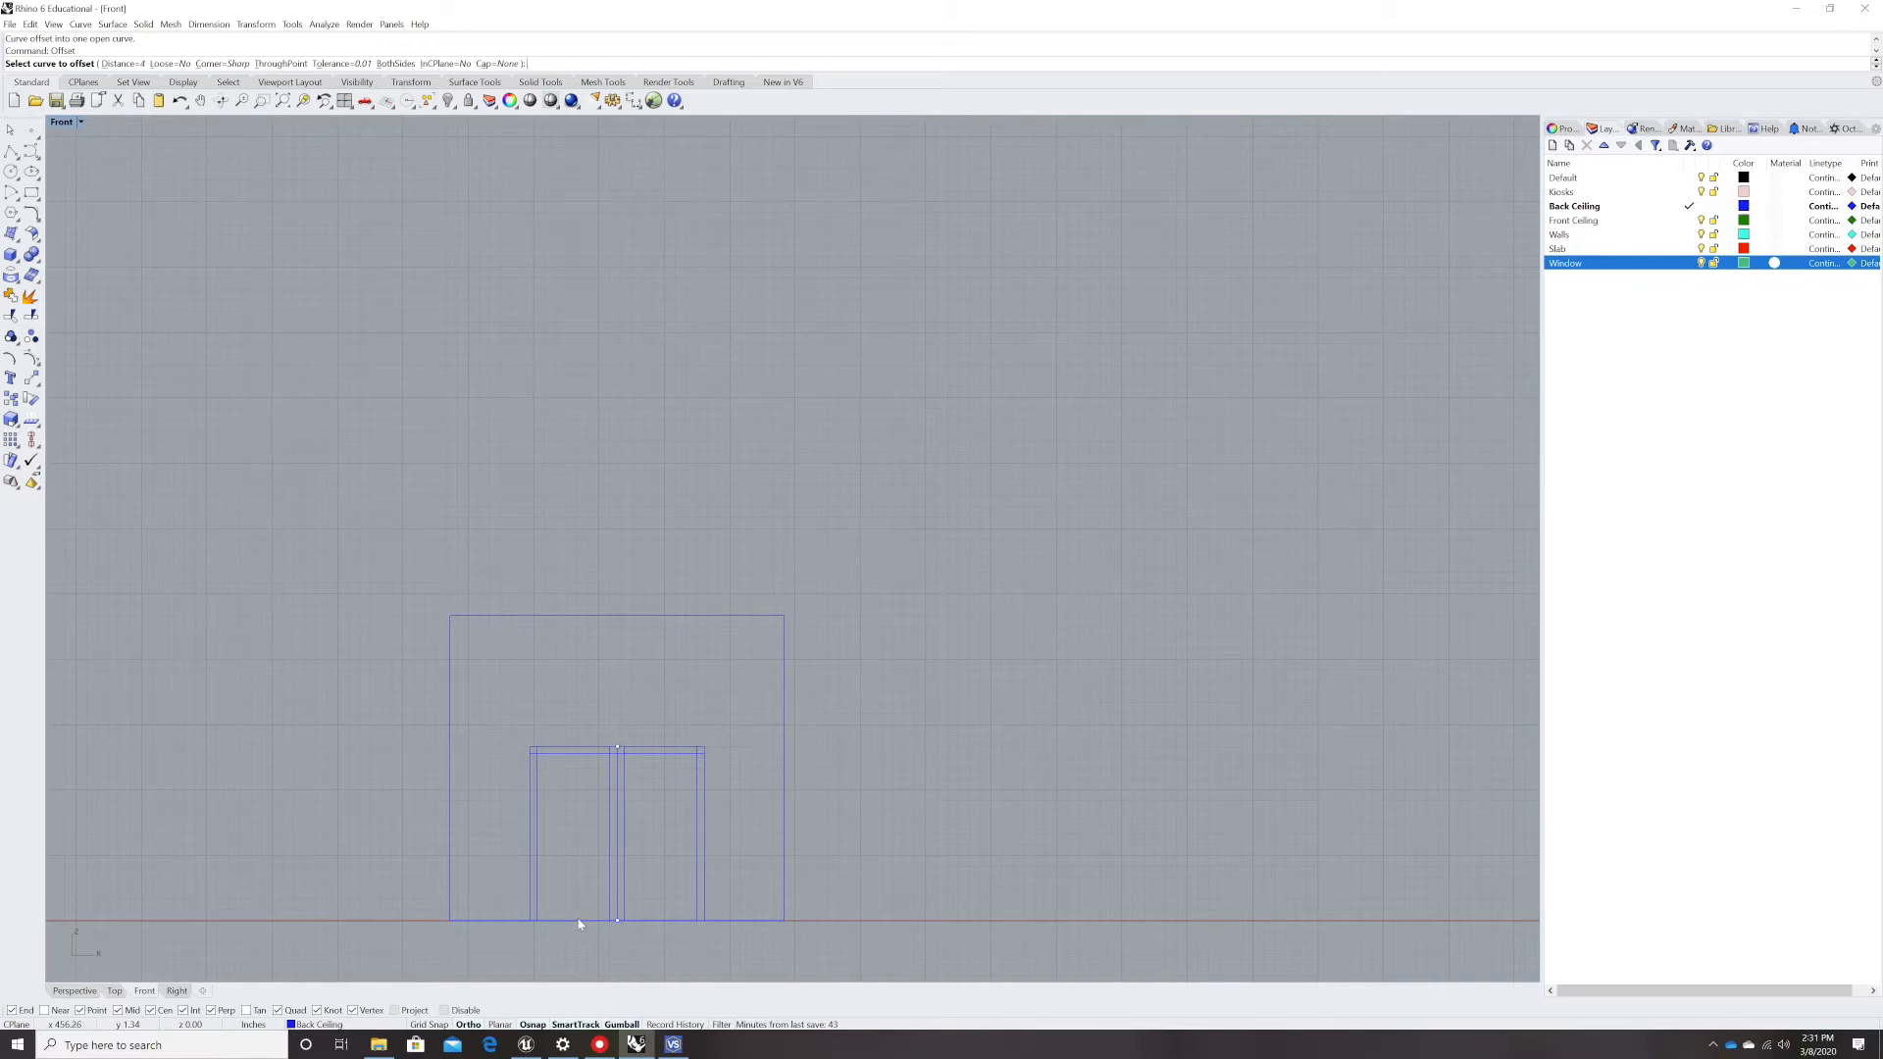
pyautogui.click(581, 919)
pyautogui.click(621, 966)
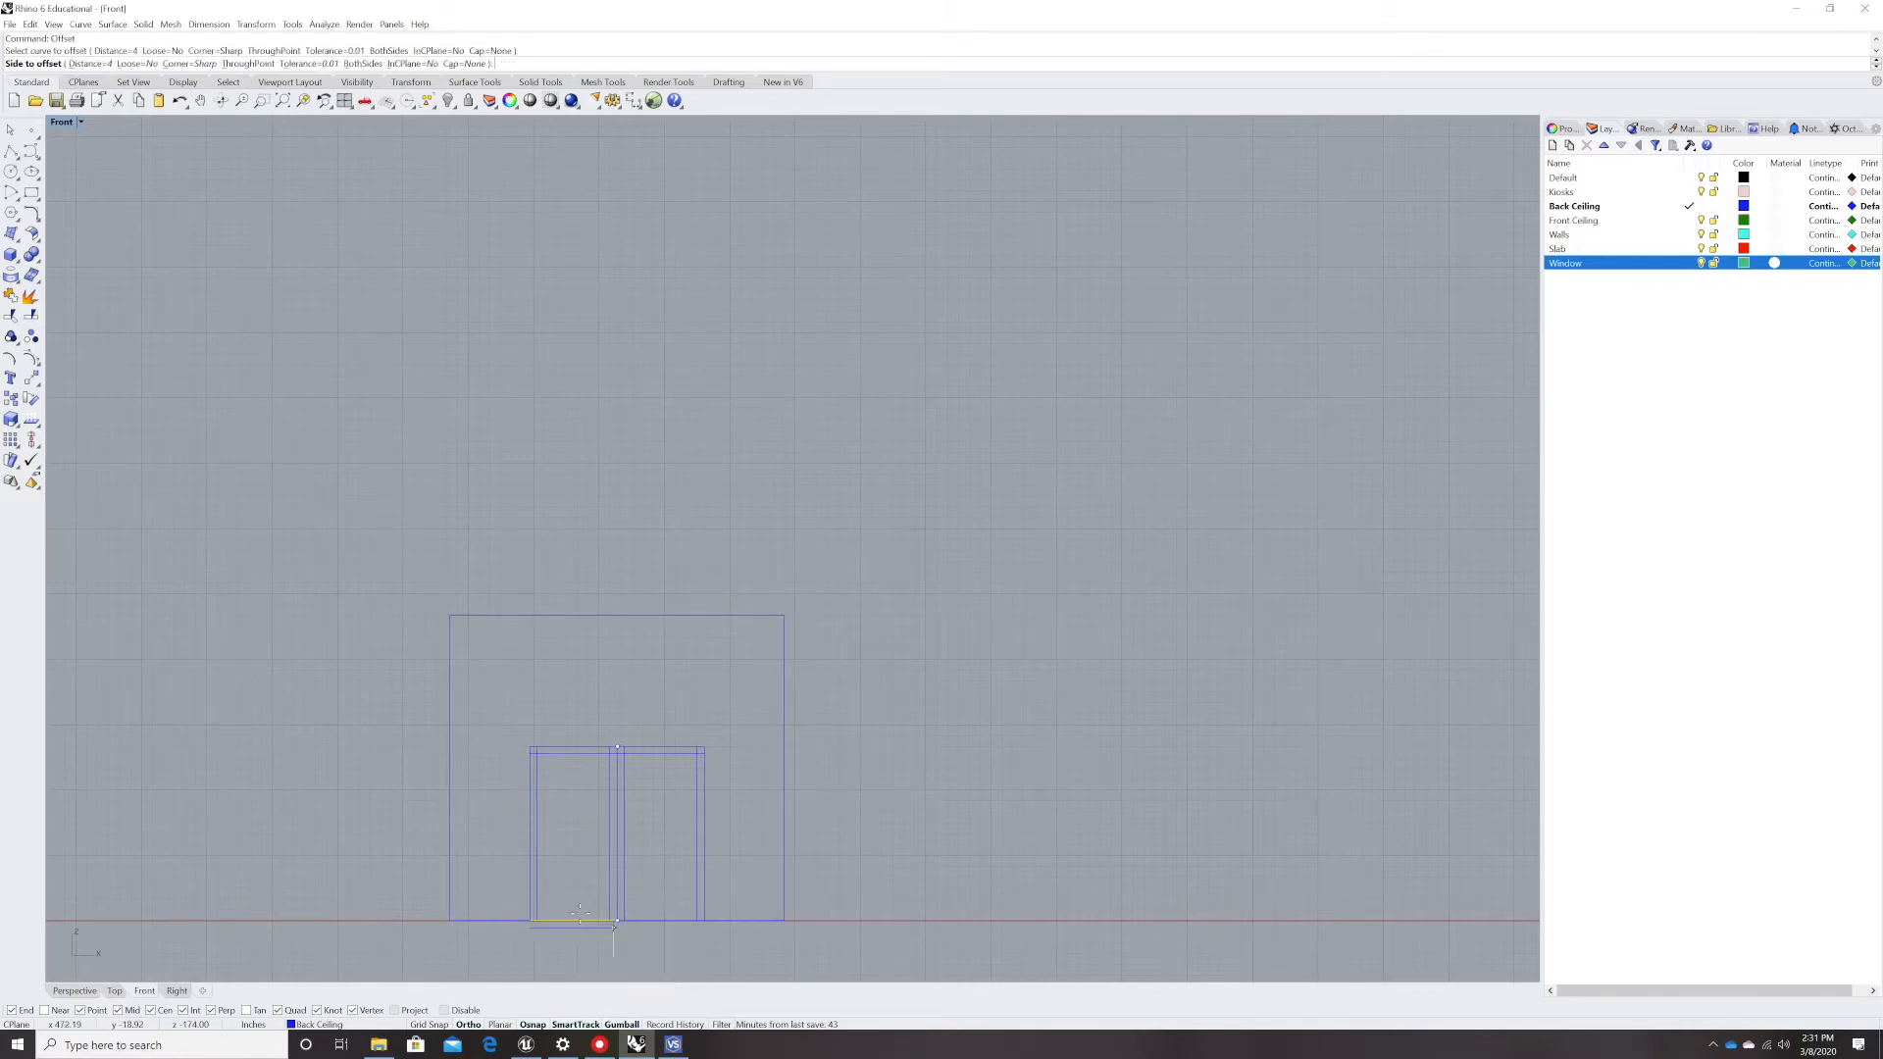
pyautogui.write('6')
pyautogui.press('Return')
pyautogui.click(573, 841)
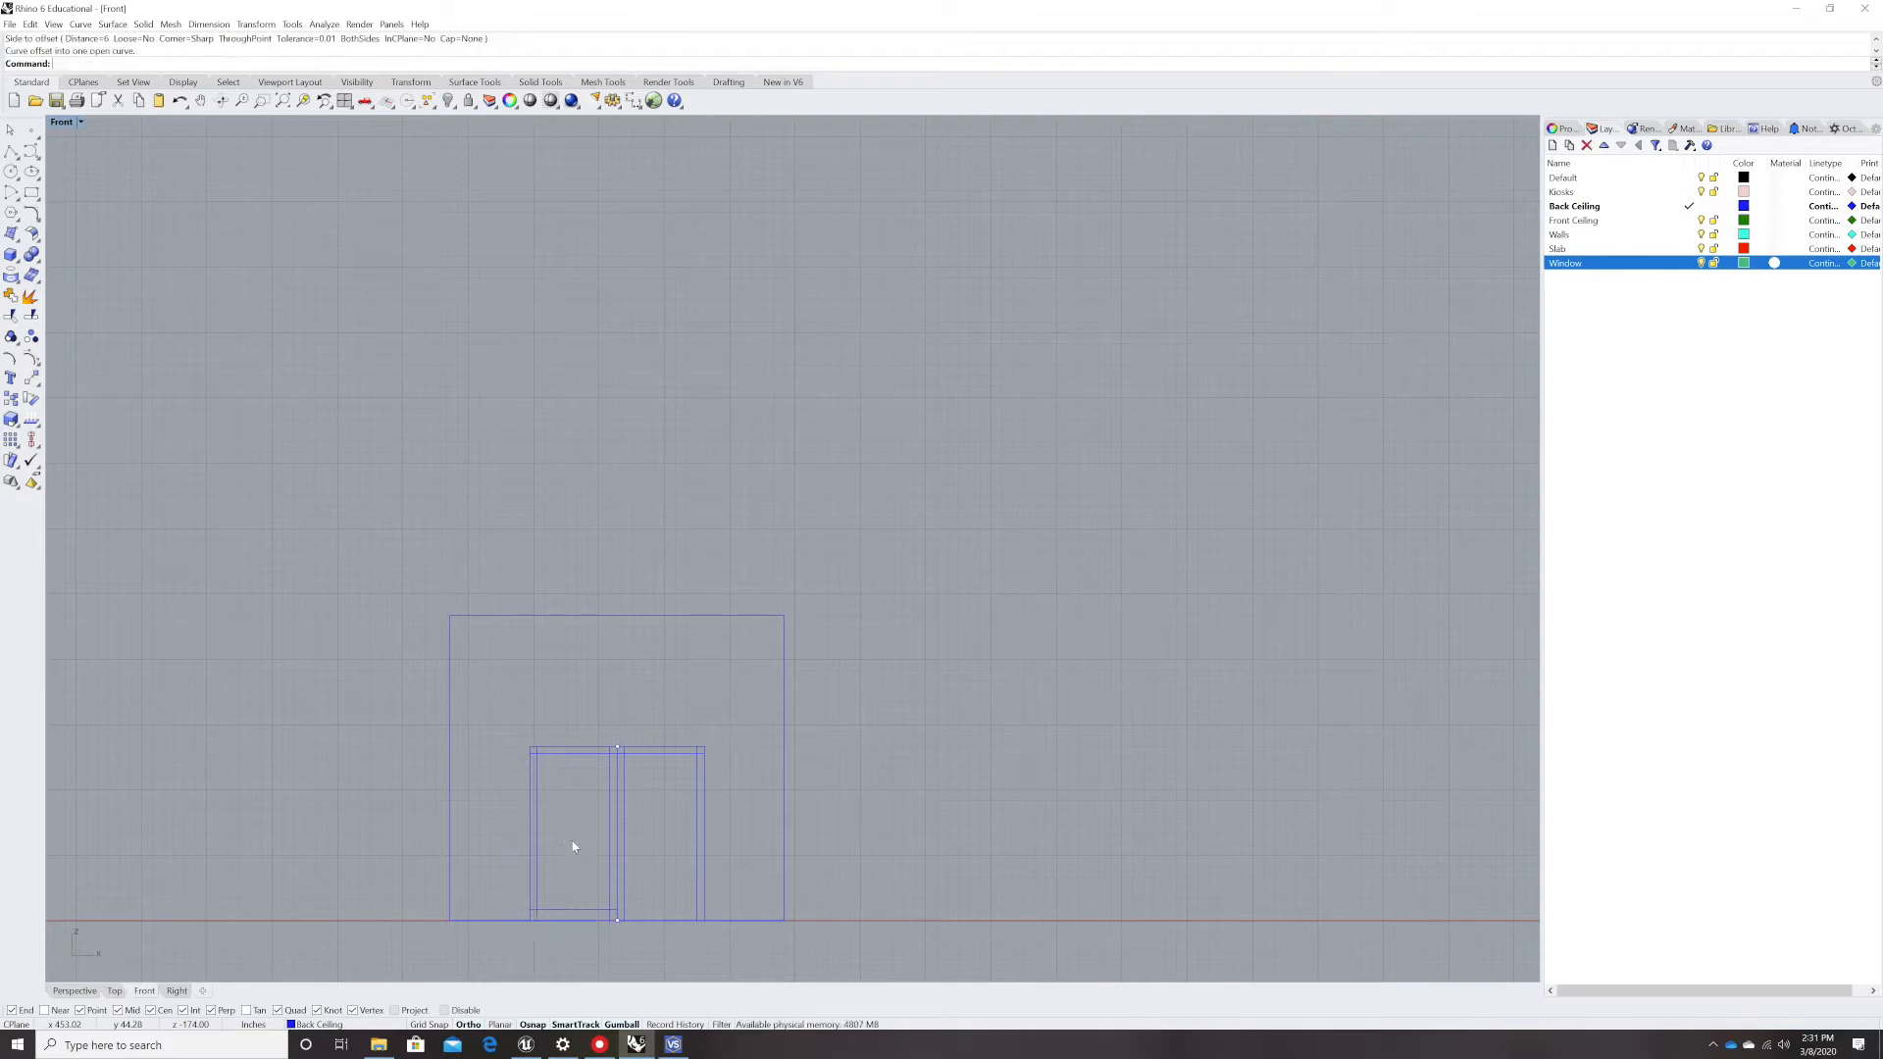
pyautogui.click(649, 916)
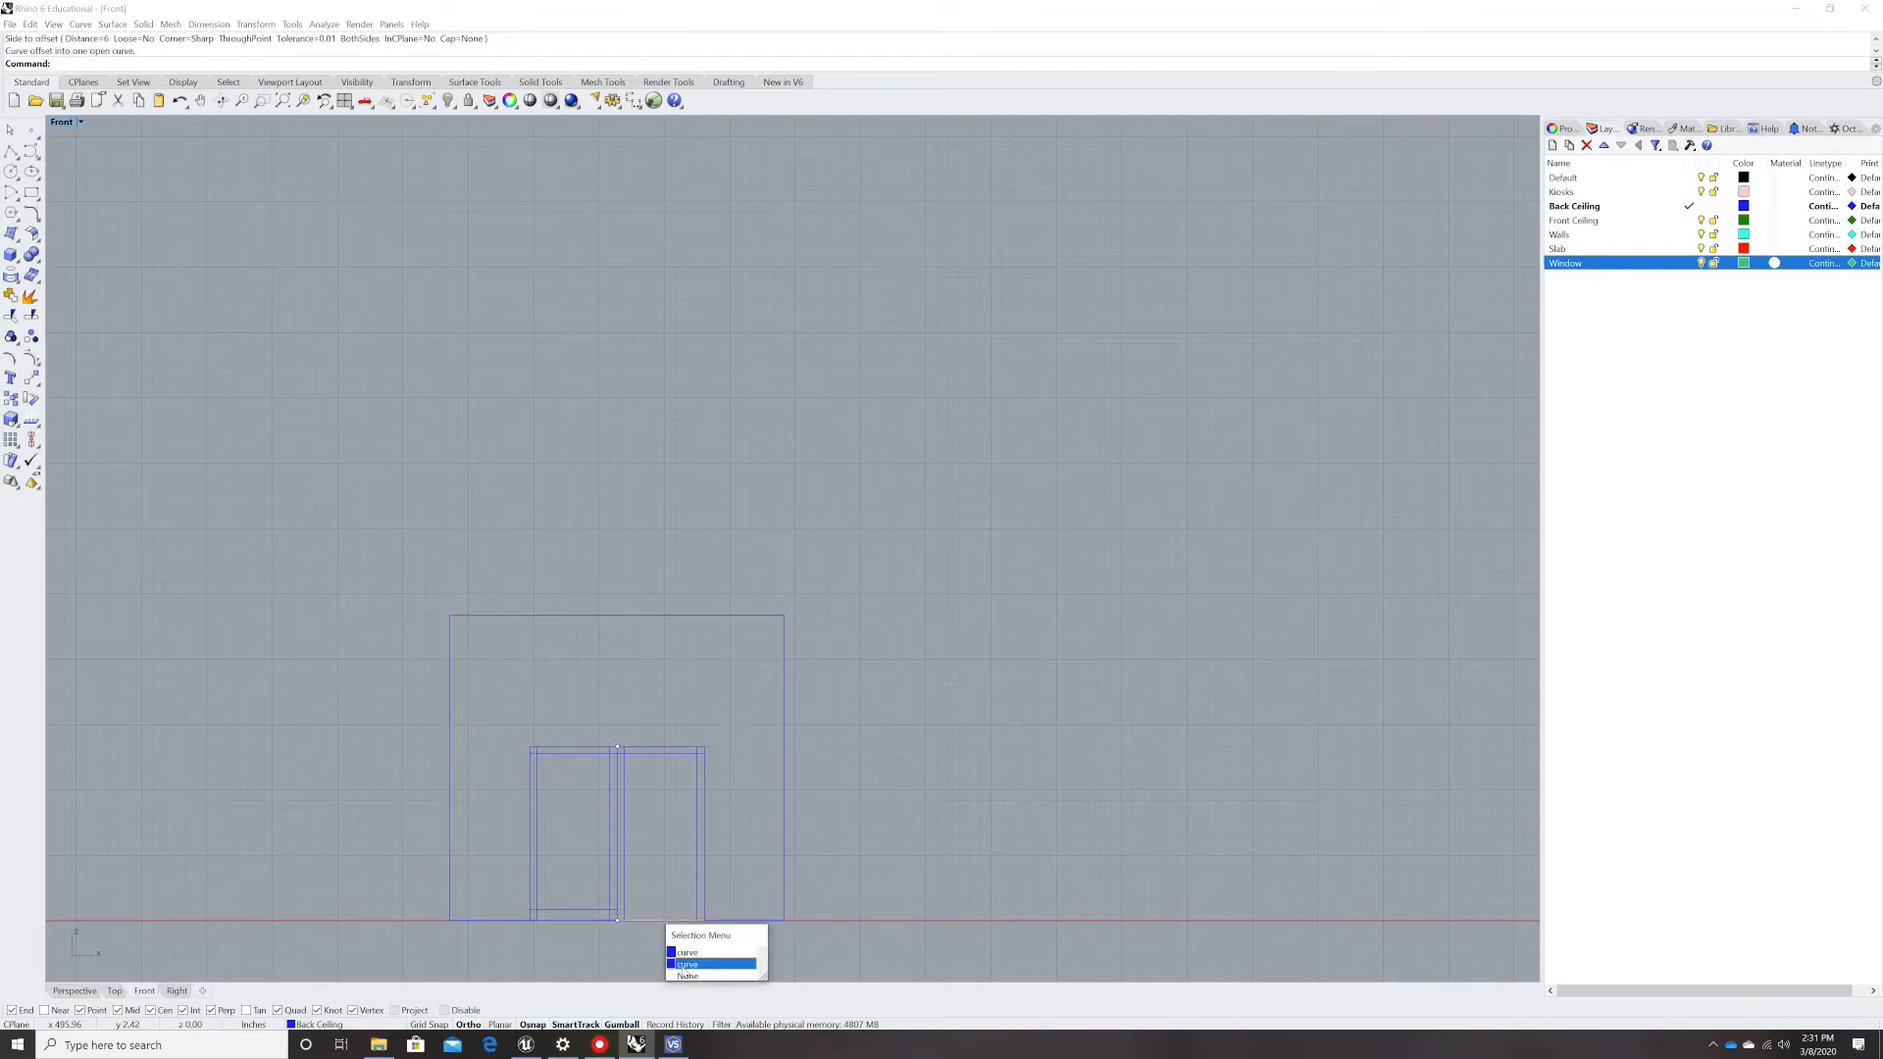
pyautogui.click(683, 952)
pyautogui.press('Delete')
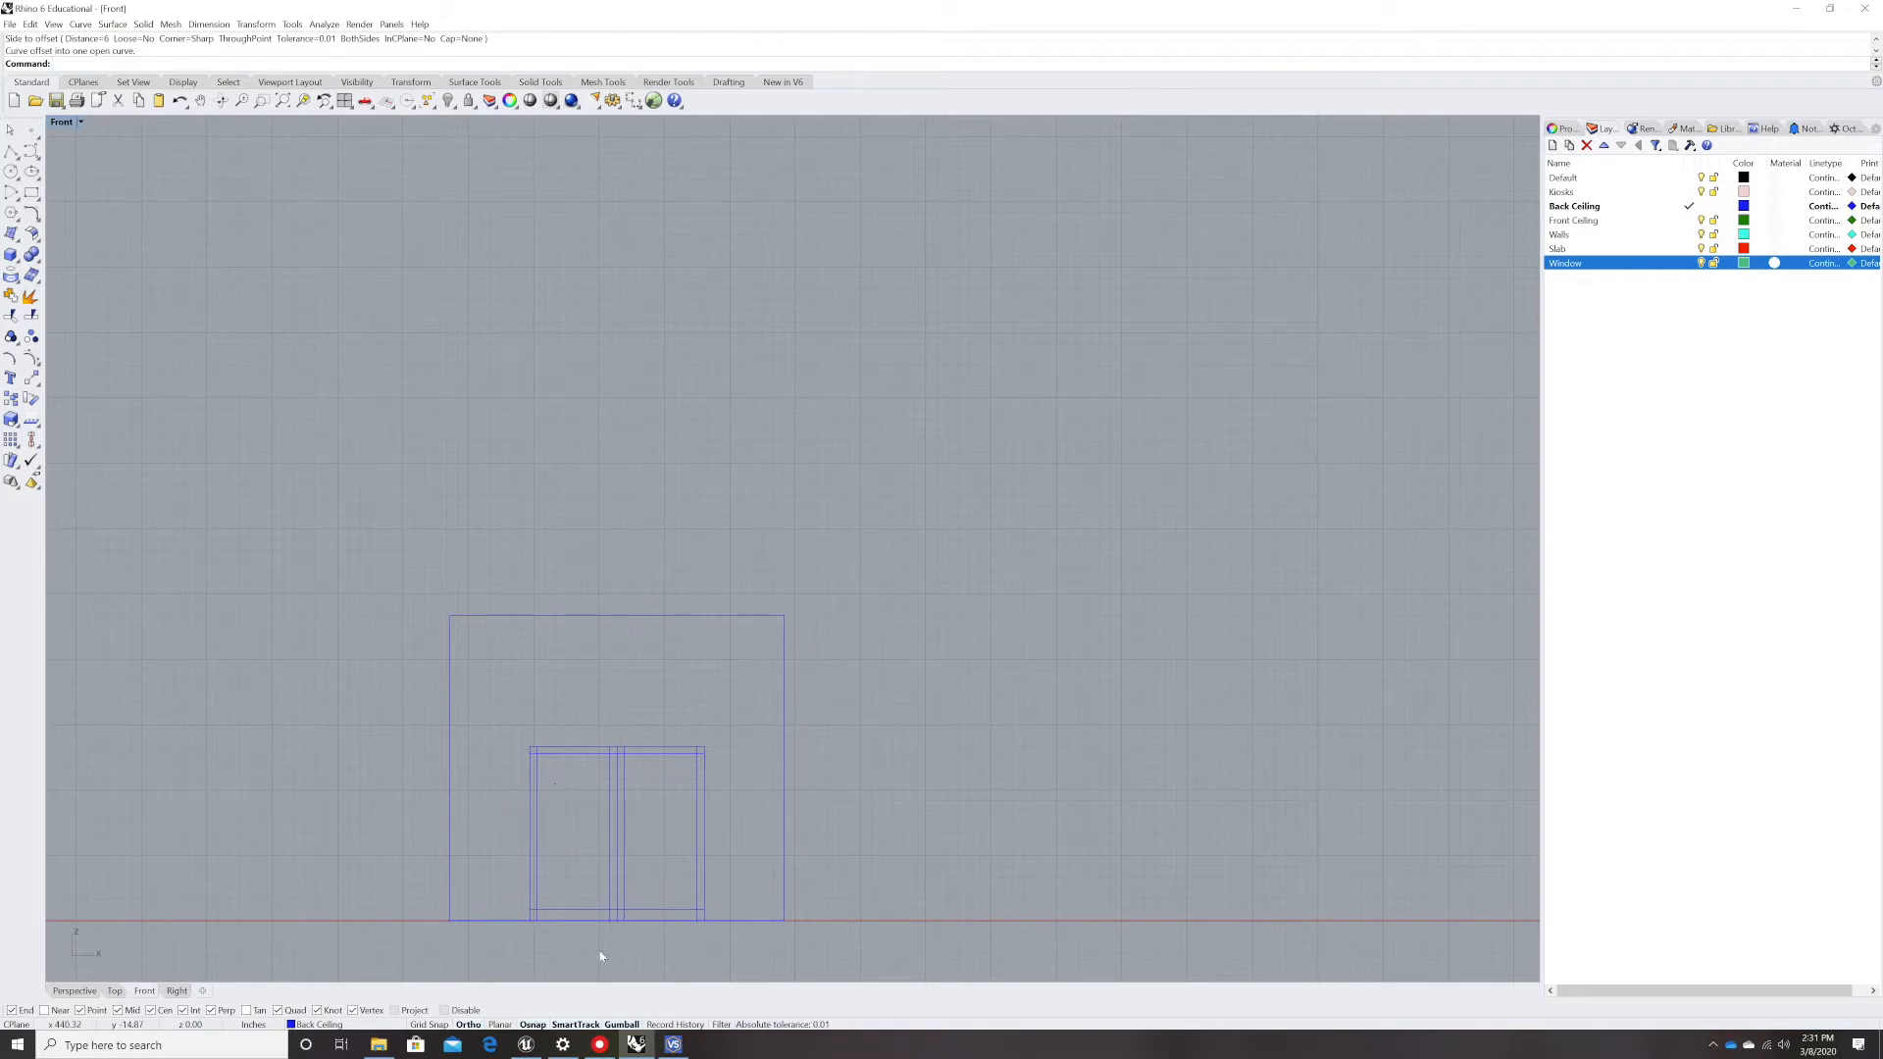
# - Fillet the left door's two upper inner frame corners with radius 0
pyautogui.scroll(1, 517, 761)
pyautogui.write('Fillet')
pyautogui.press('Return')
pyautogui.scroll(1, 562, 791)
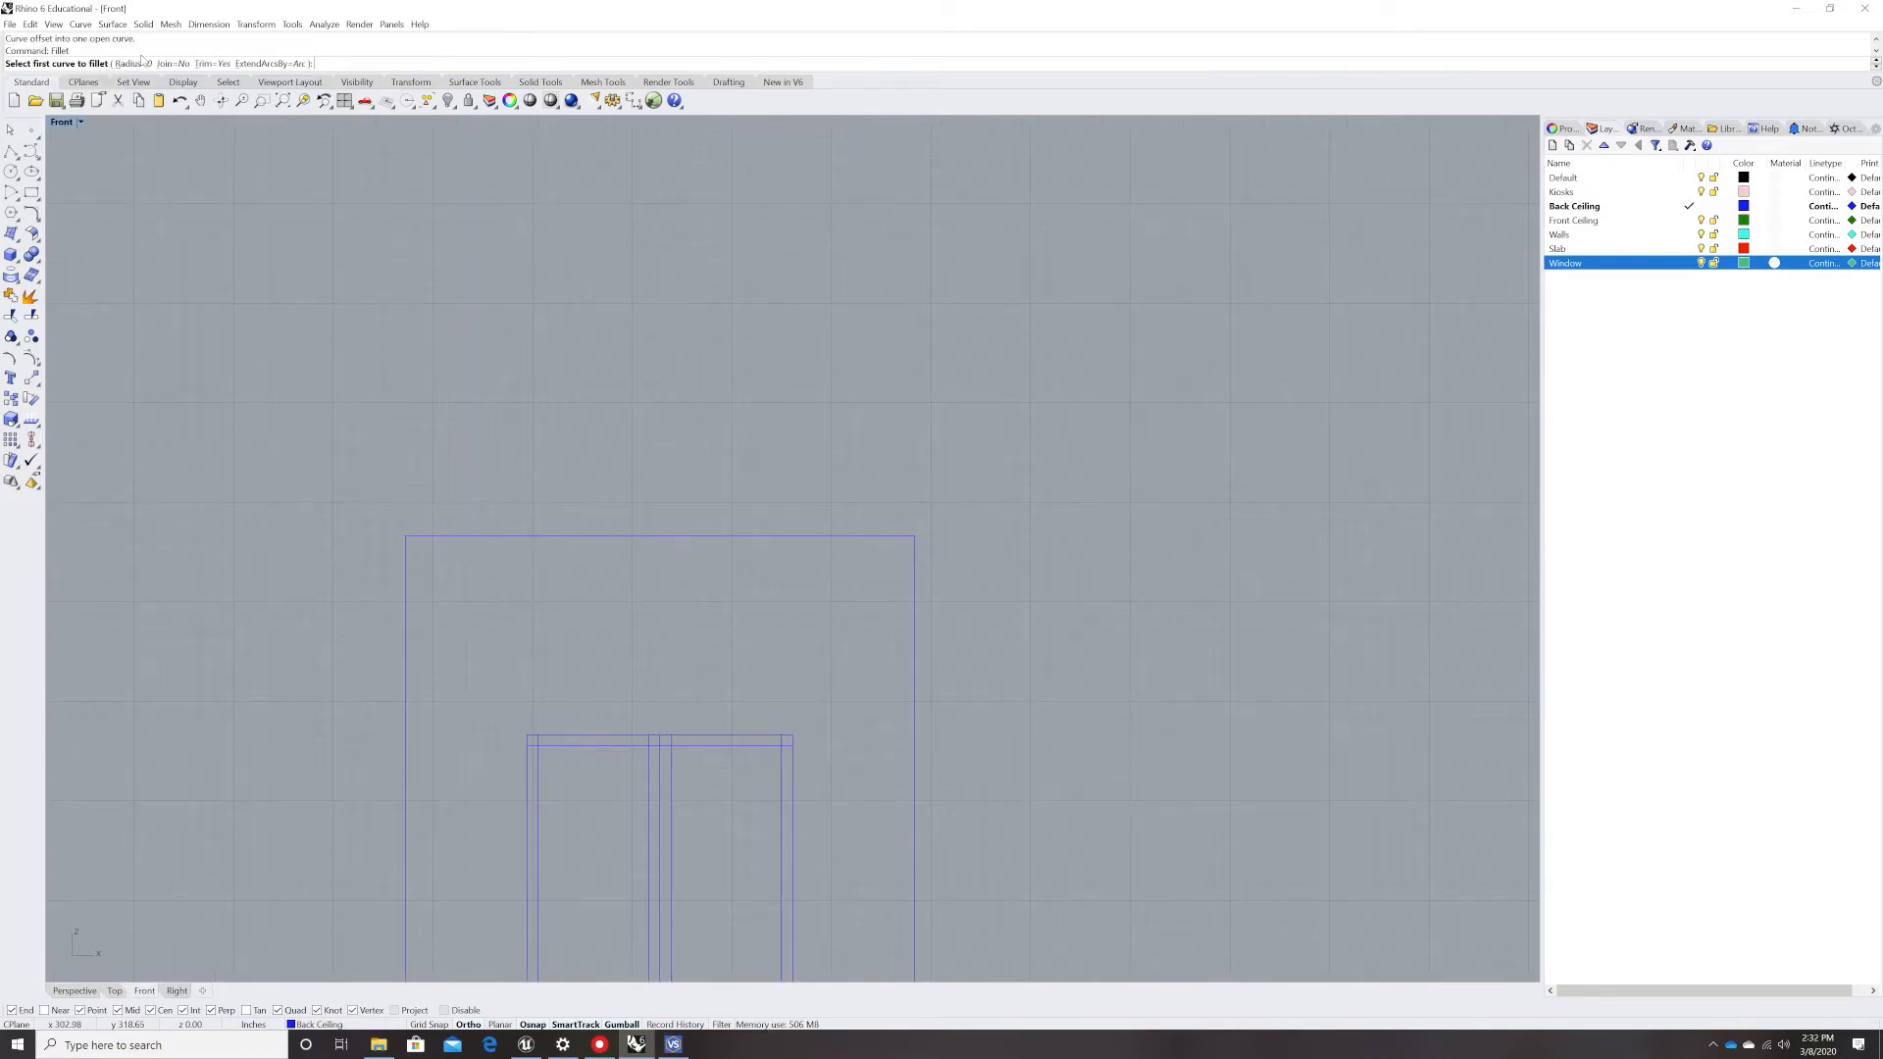
pyautogui.click(541, 761)
pyautogui.click(555, 747)
pyautogui.rightClick(632, 752)
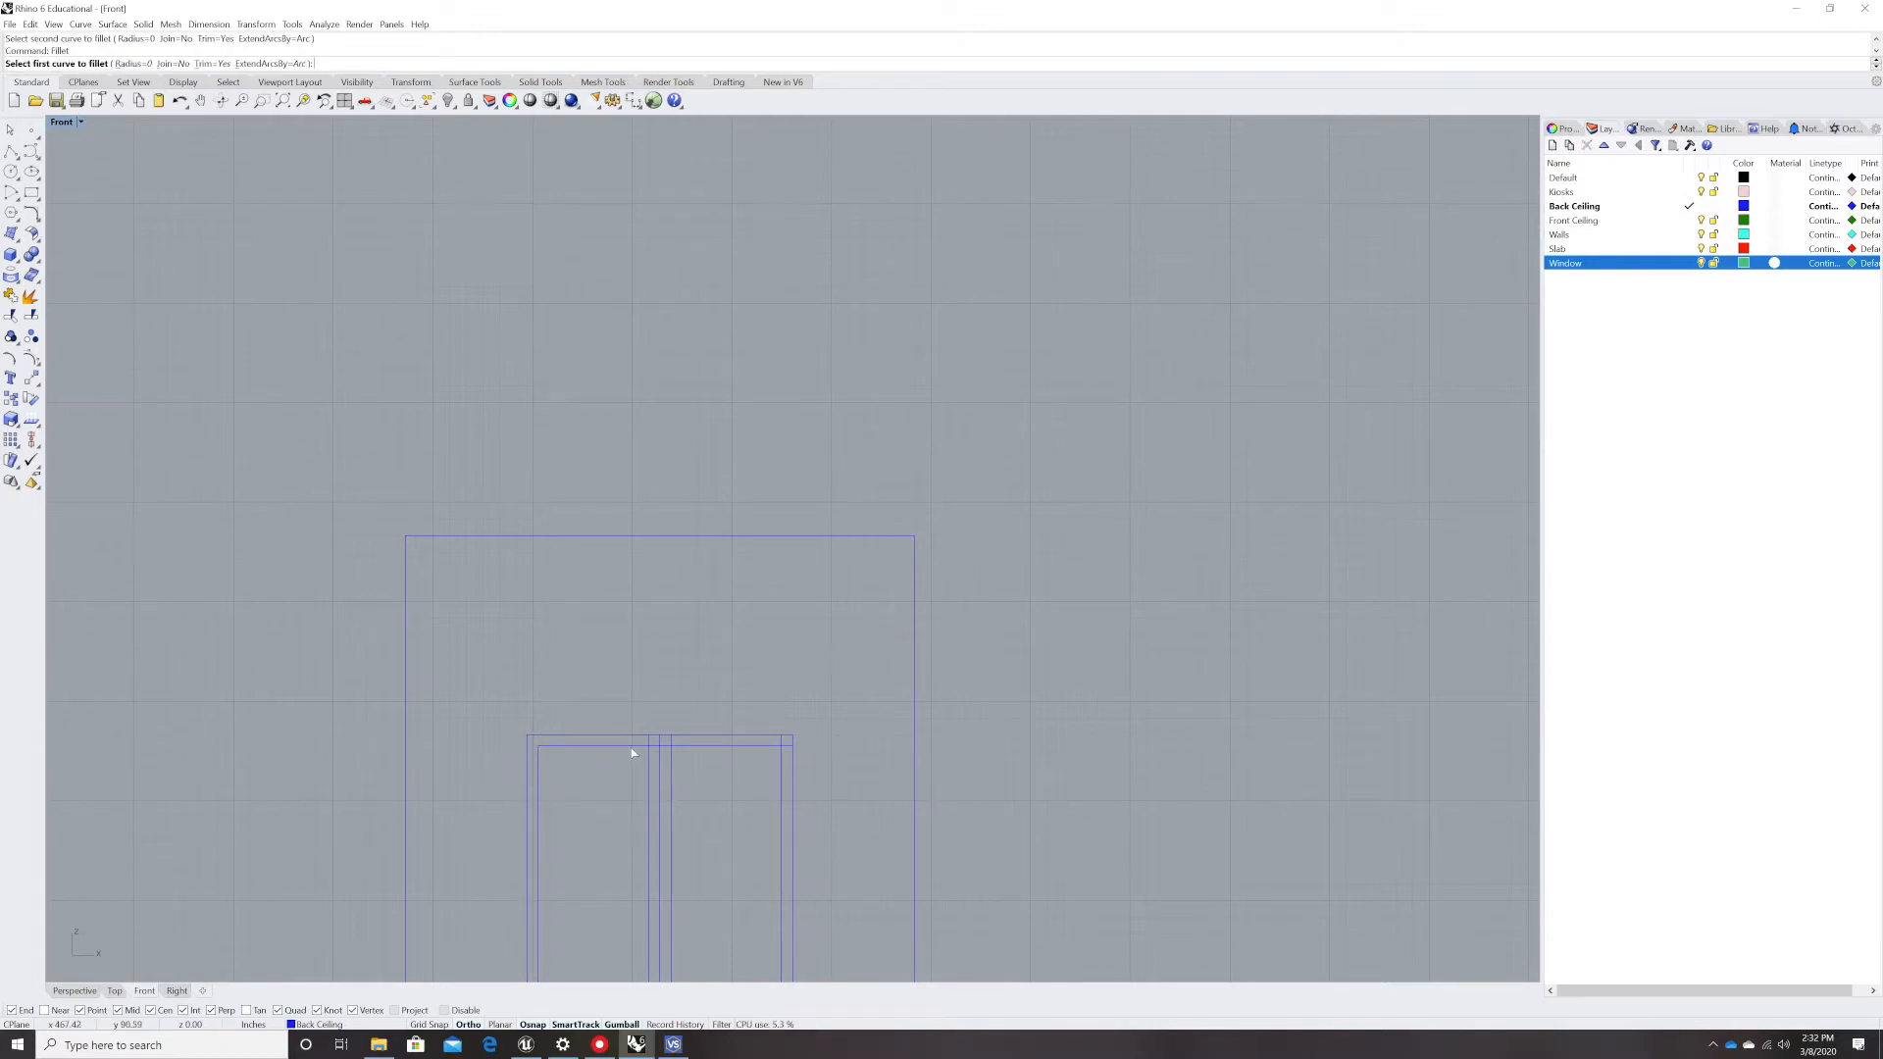
pyautogui.click(647, 764)
pyautogui.click(636, 747)
# - Fillet the left door's lower inner frame corners and all of the right door's inner corners with radius 0
pyautogui.scroll(-4, 631, 799)
pyautogui.rightClick(596, 904)
pyautogui.scroll(4, 570, 917)
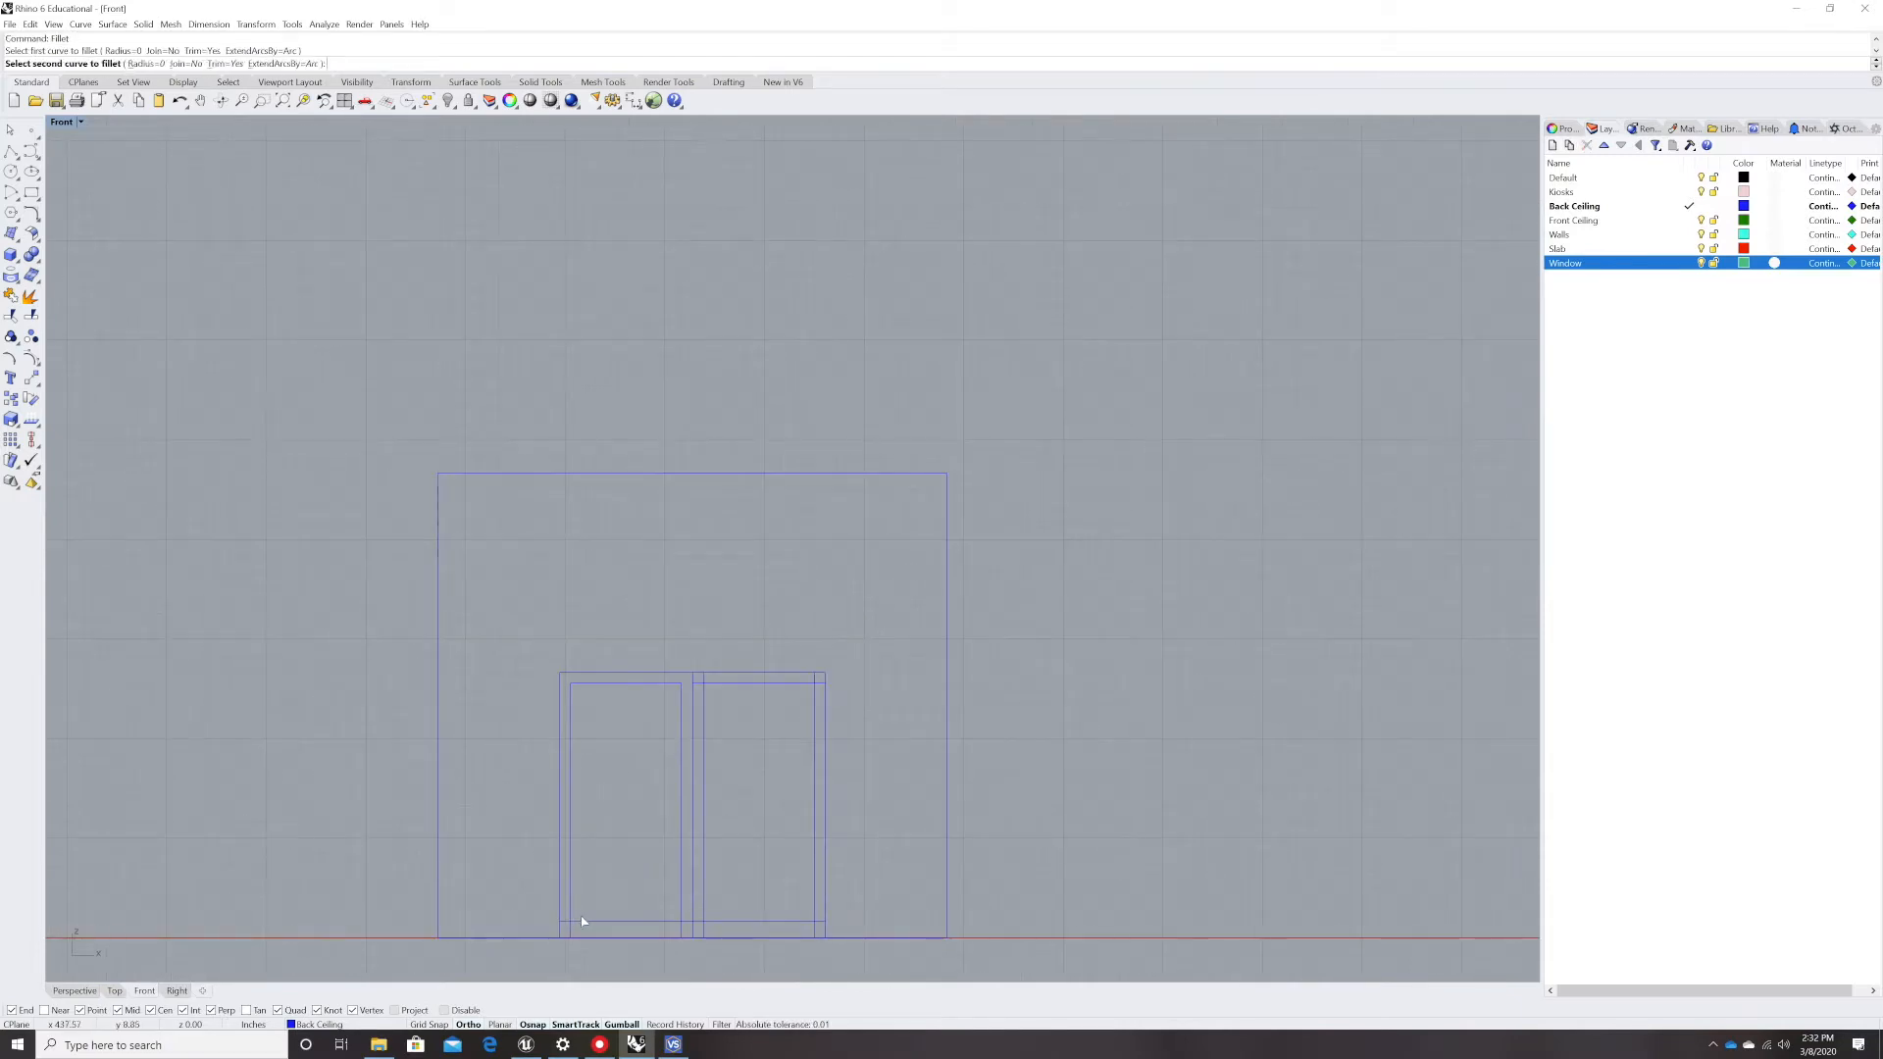
pyautogui.click(665, 921)
pyautogui.press('Escape')
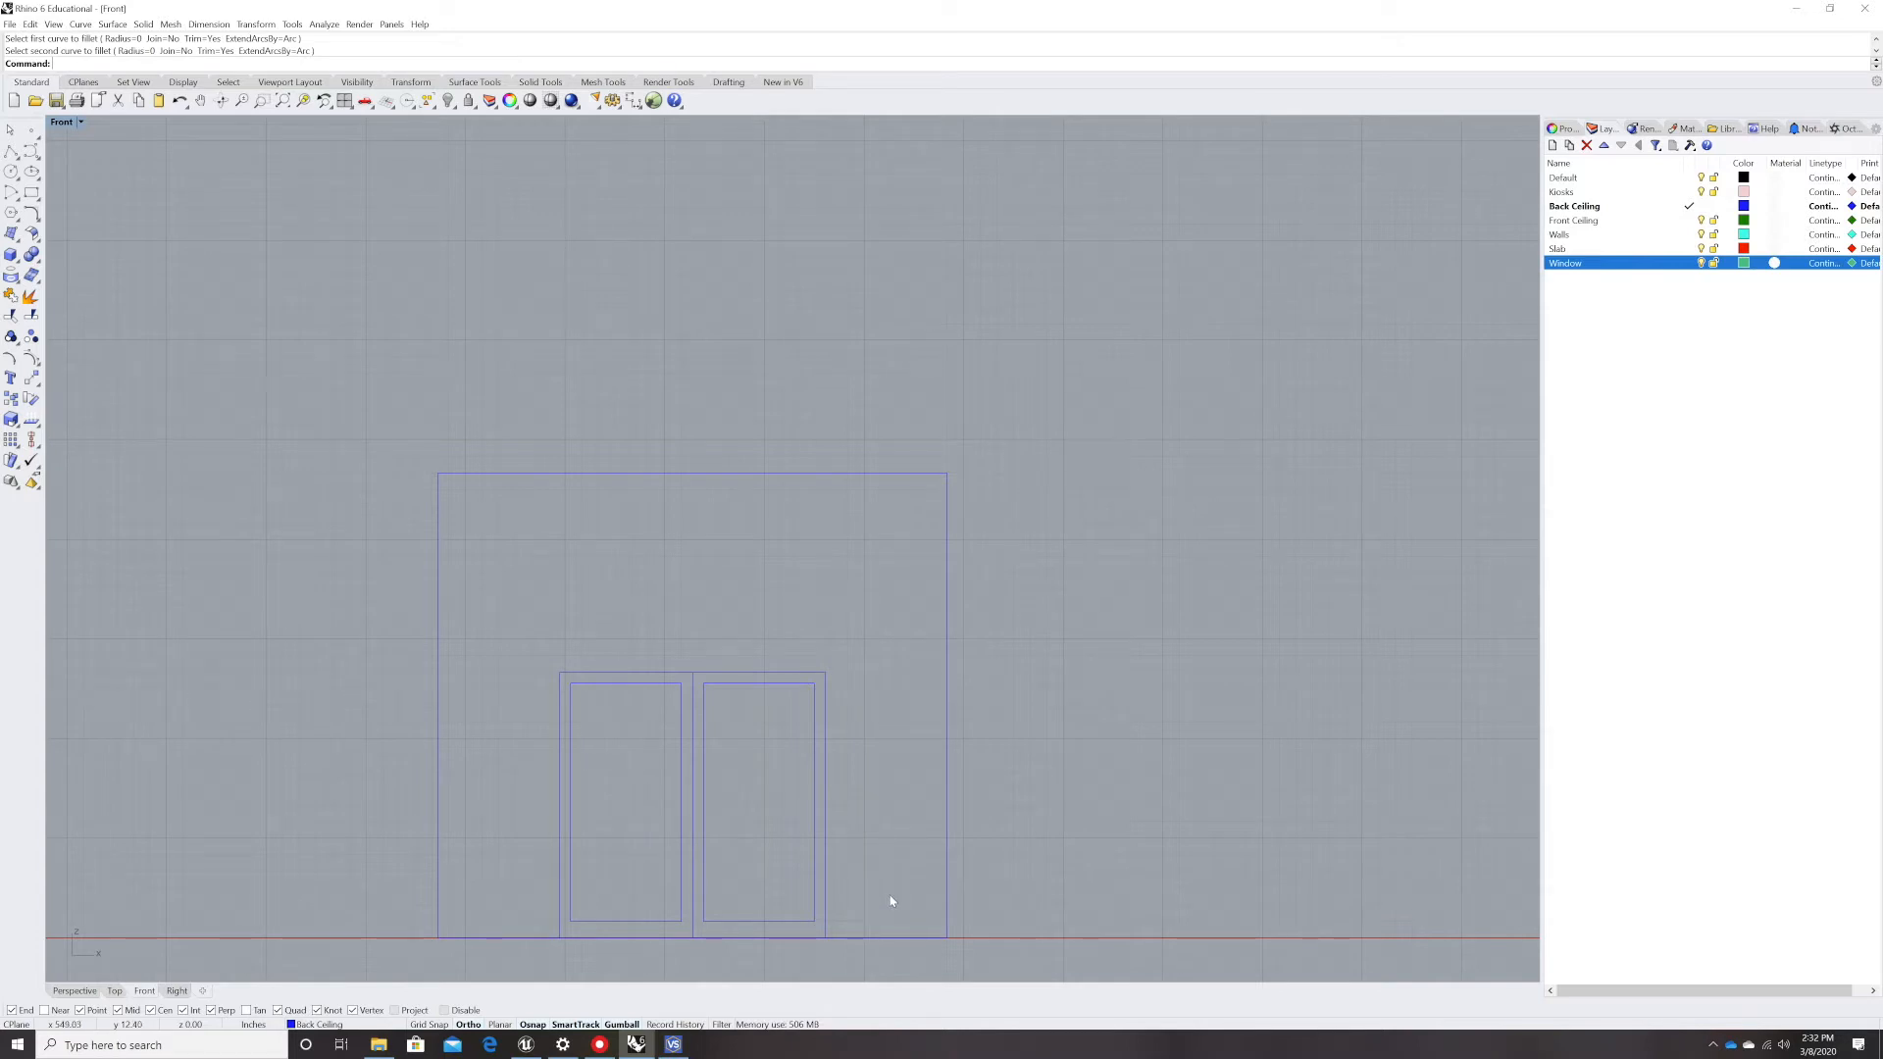
# - Draw horizontal lines from the double door's upper outer corners to the panel's side edges
pyautogui.write('line')
pyautogui.press('Return')
pyautogui.click(824, 672)
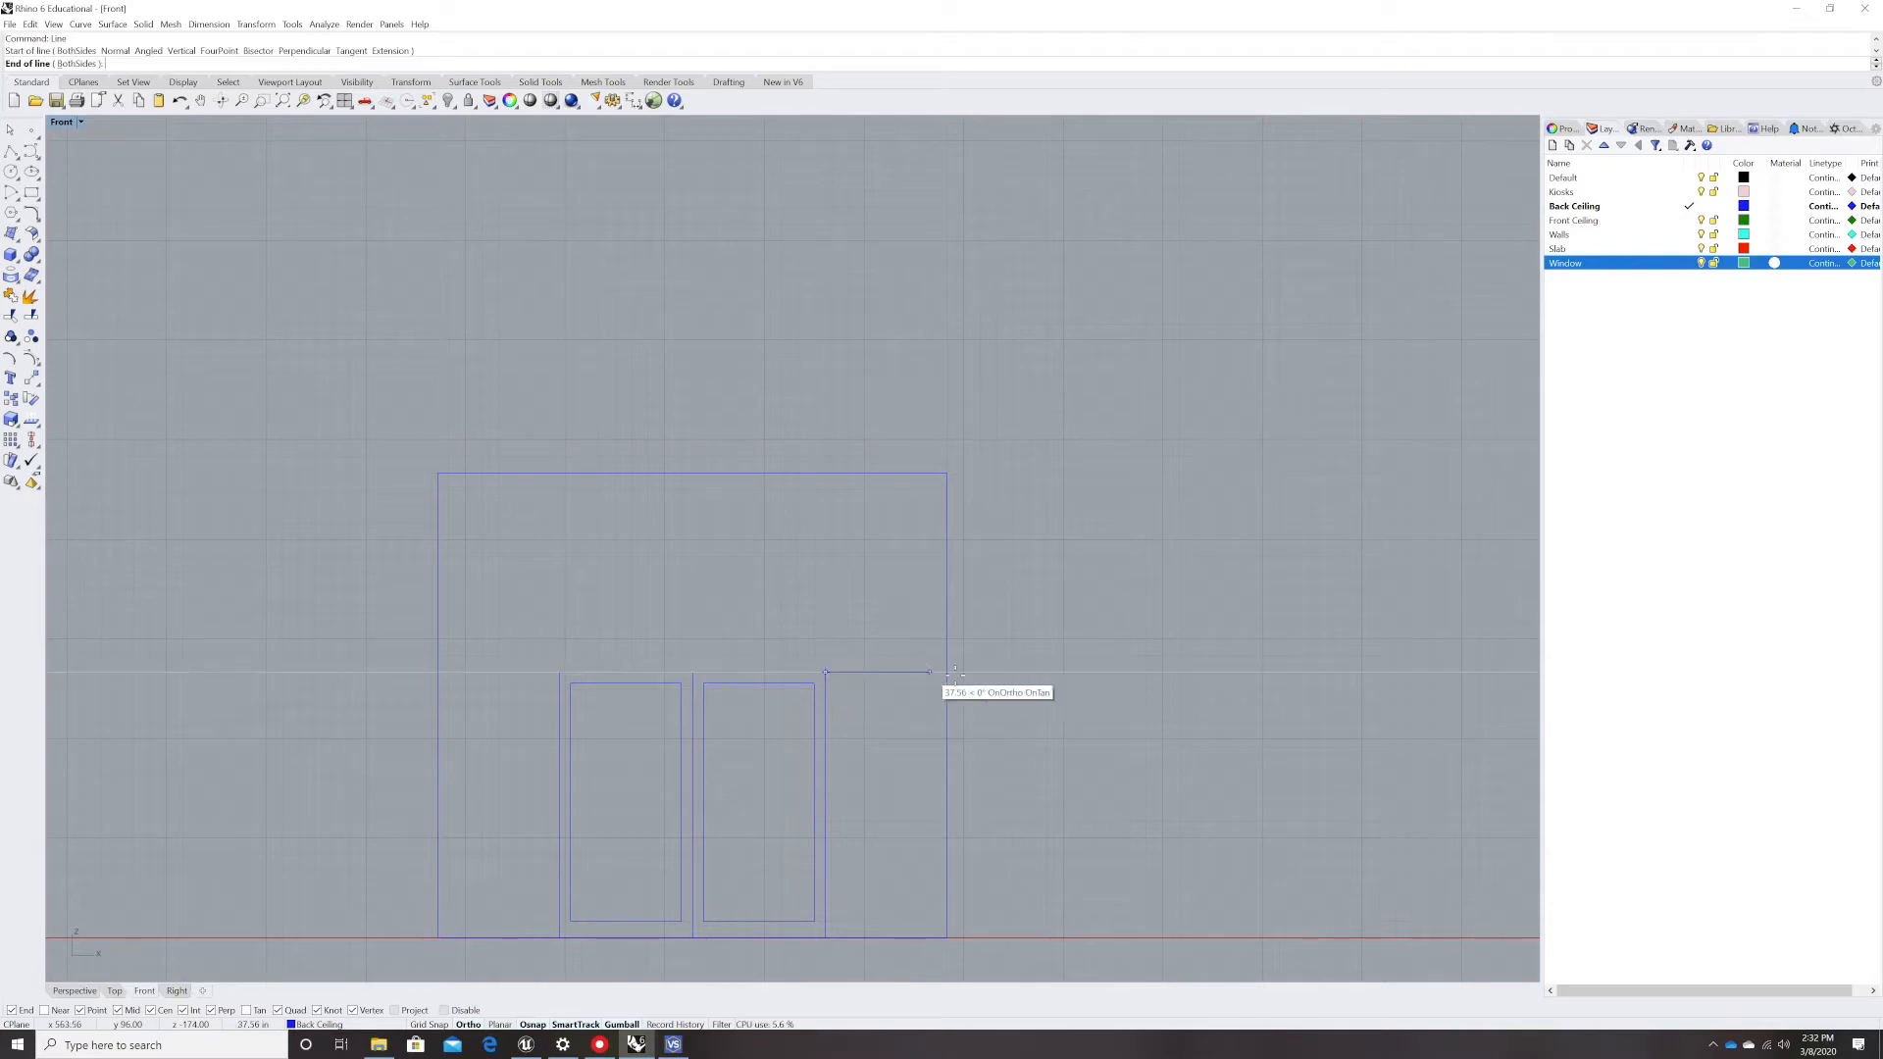
pyautogui.click(947, 672)
pyautogui.press('Return')
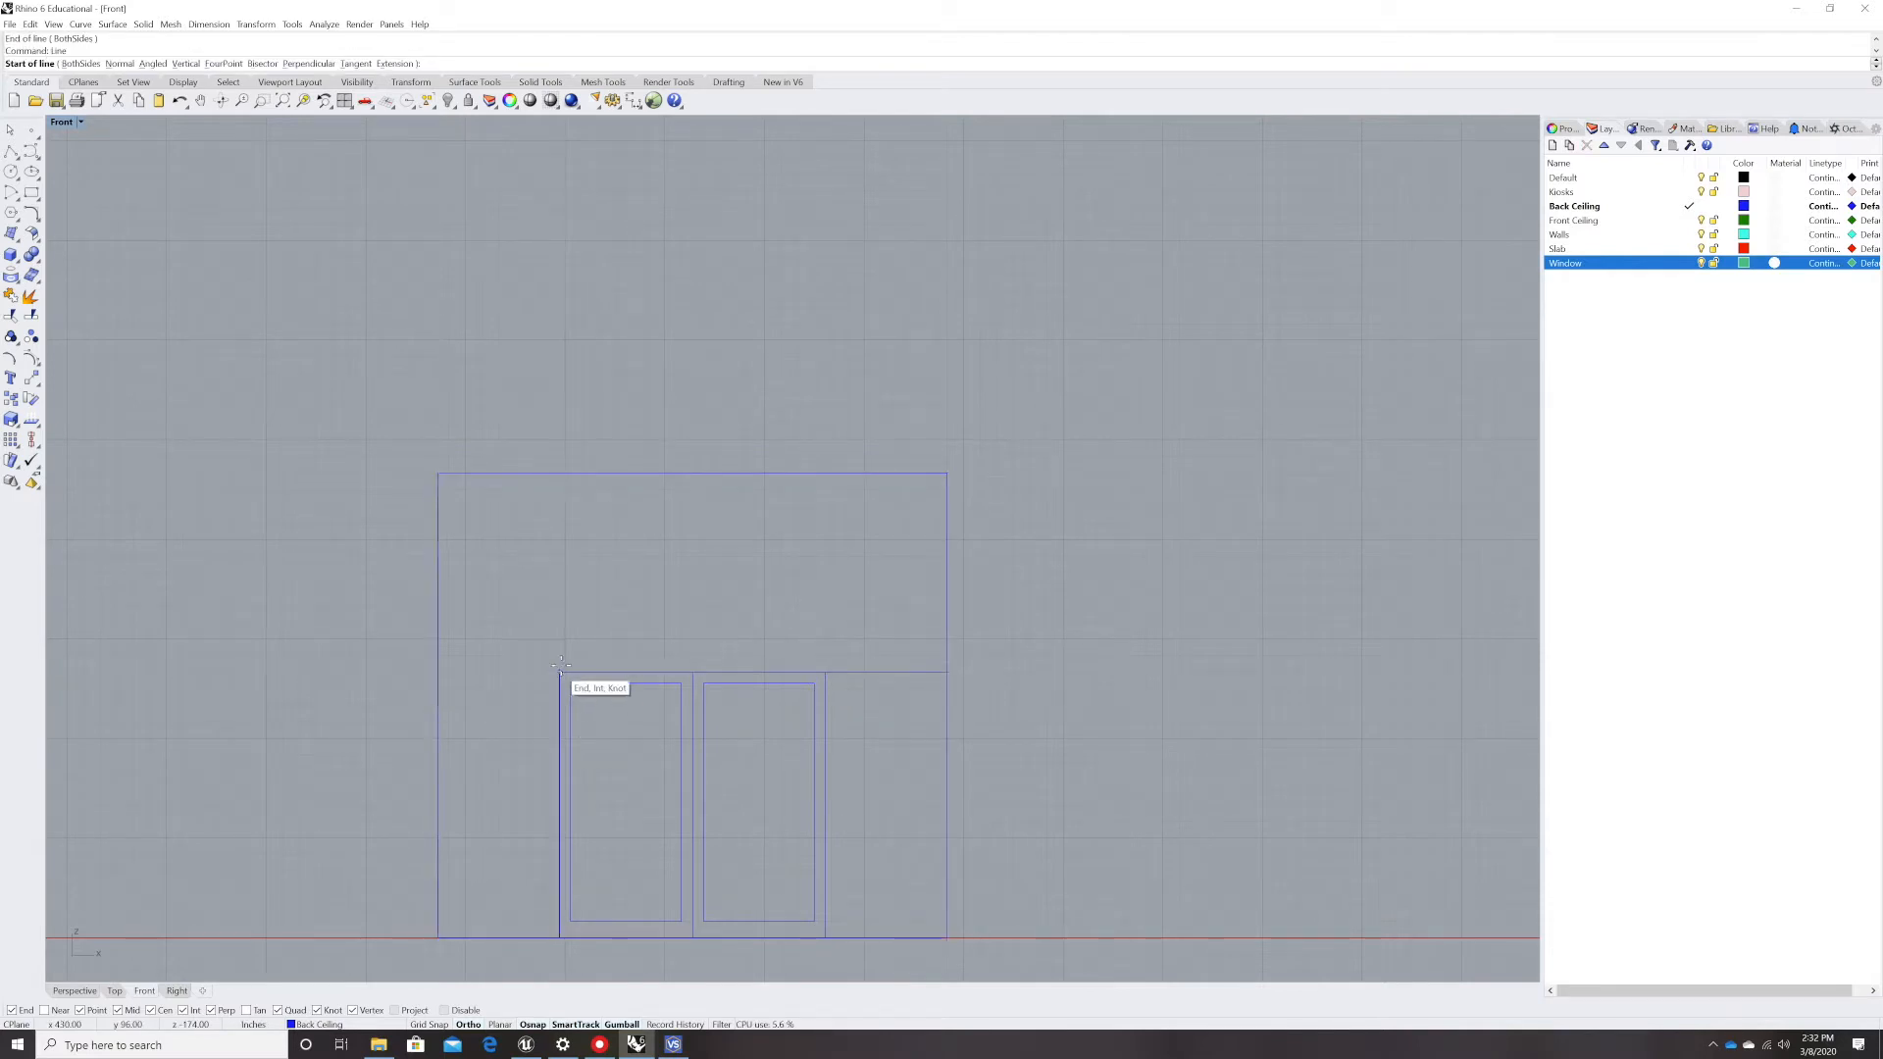
pyautogui.click(559, 672)
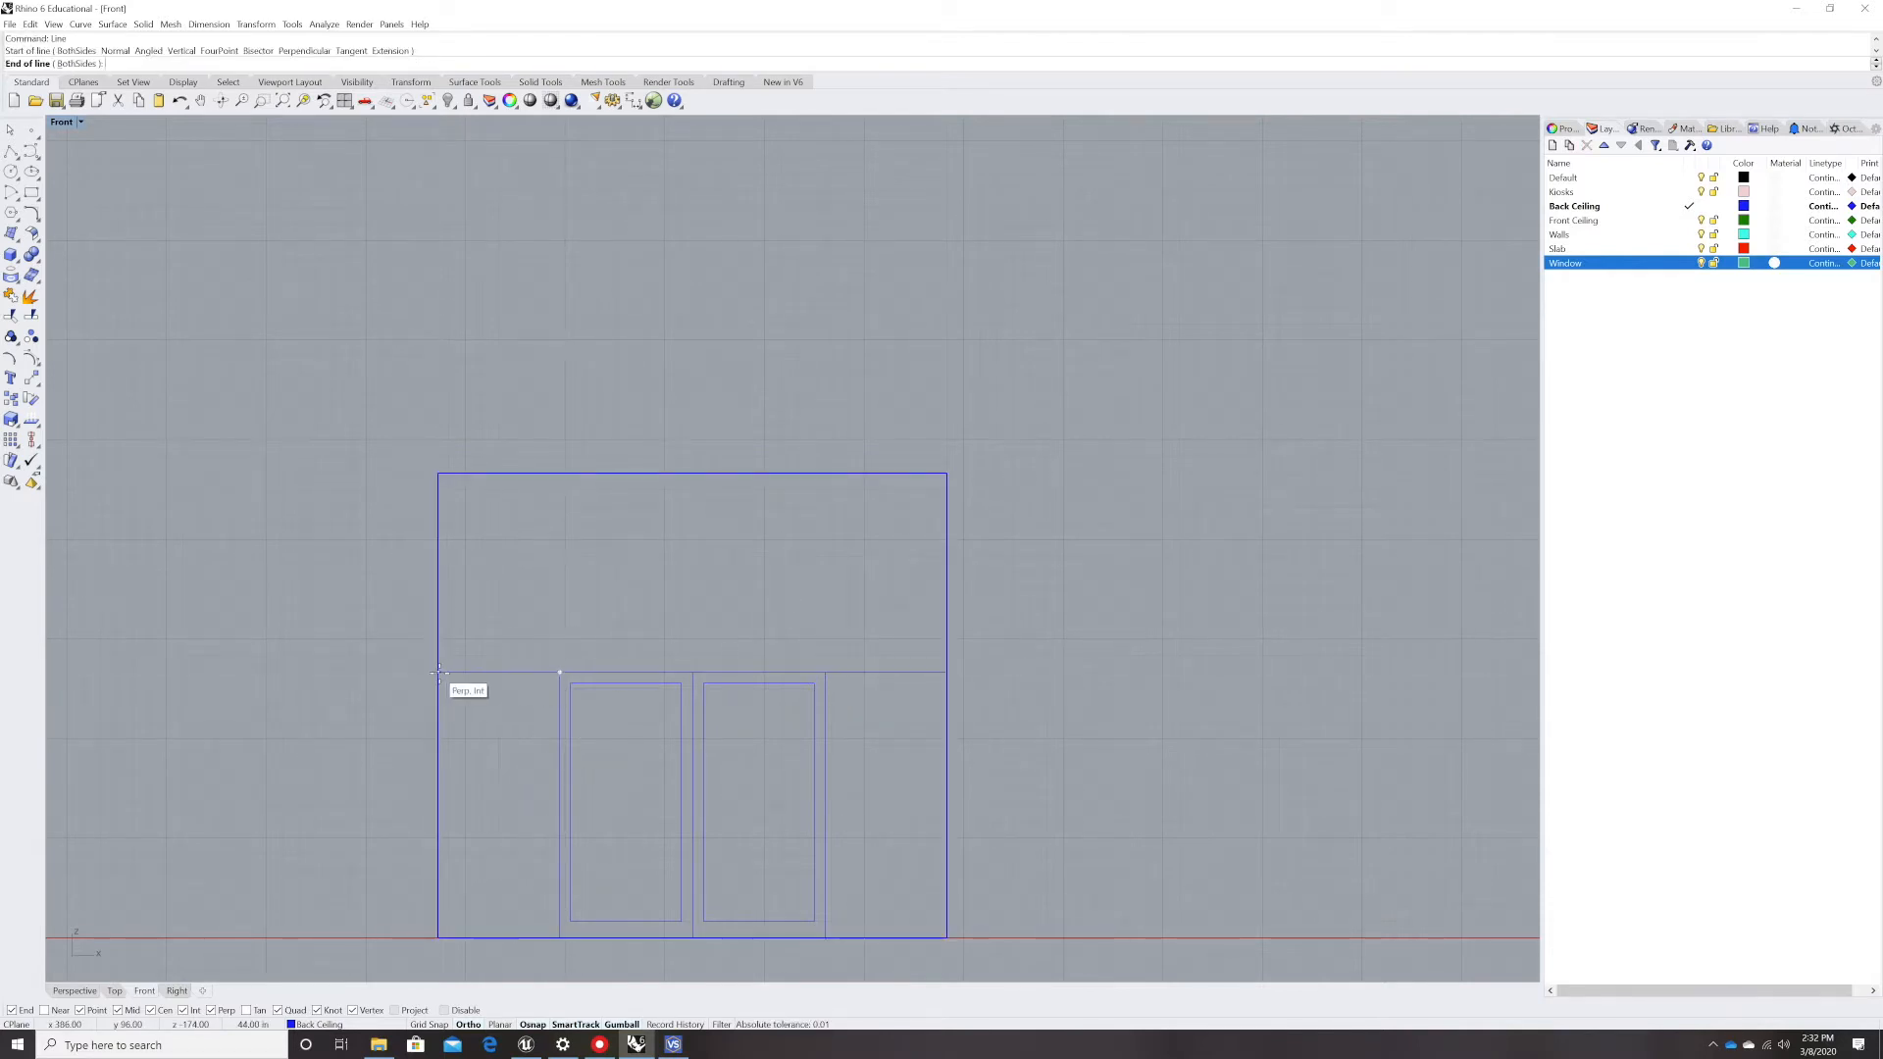
pyautogui.click(436, 675)
pyautogui.write('offset')
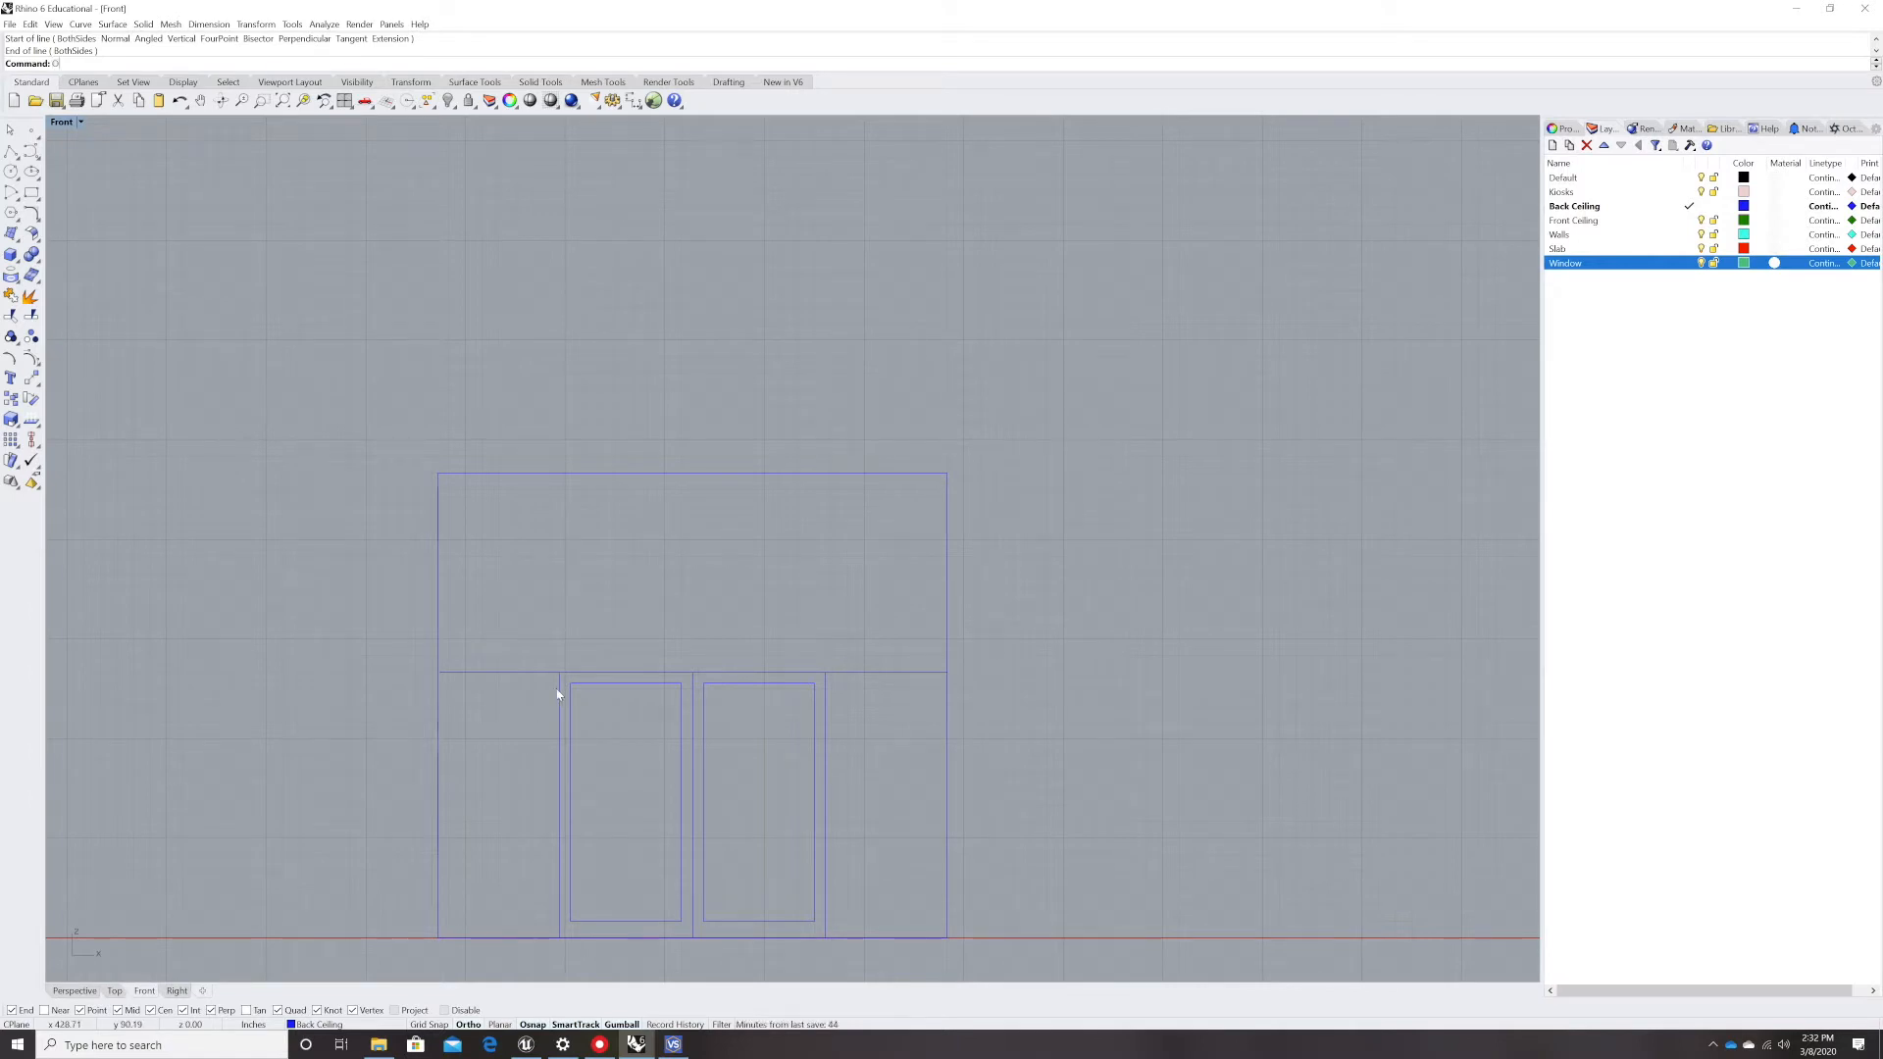
pyautogui.press('Return')
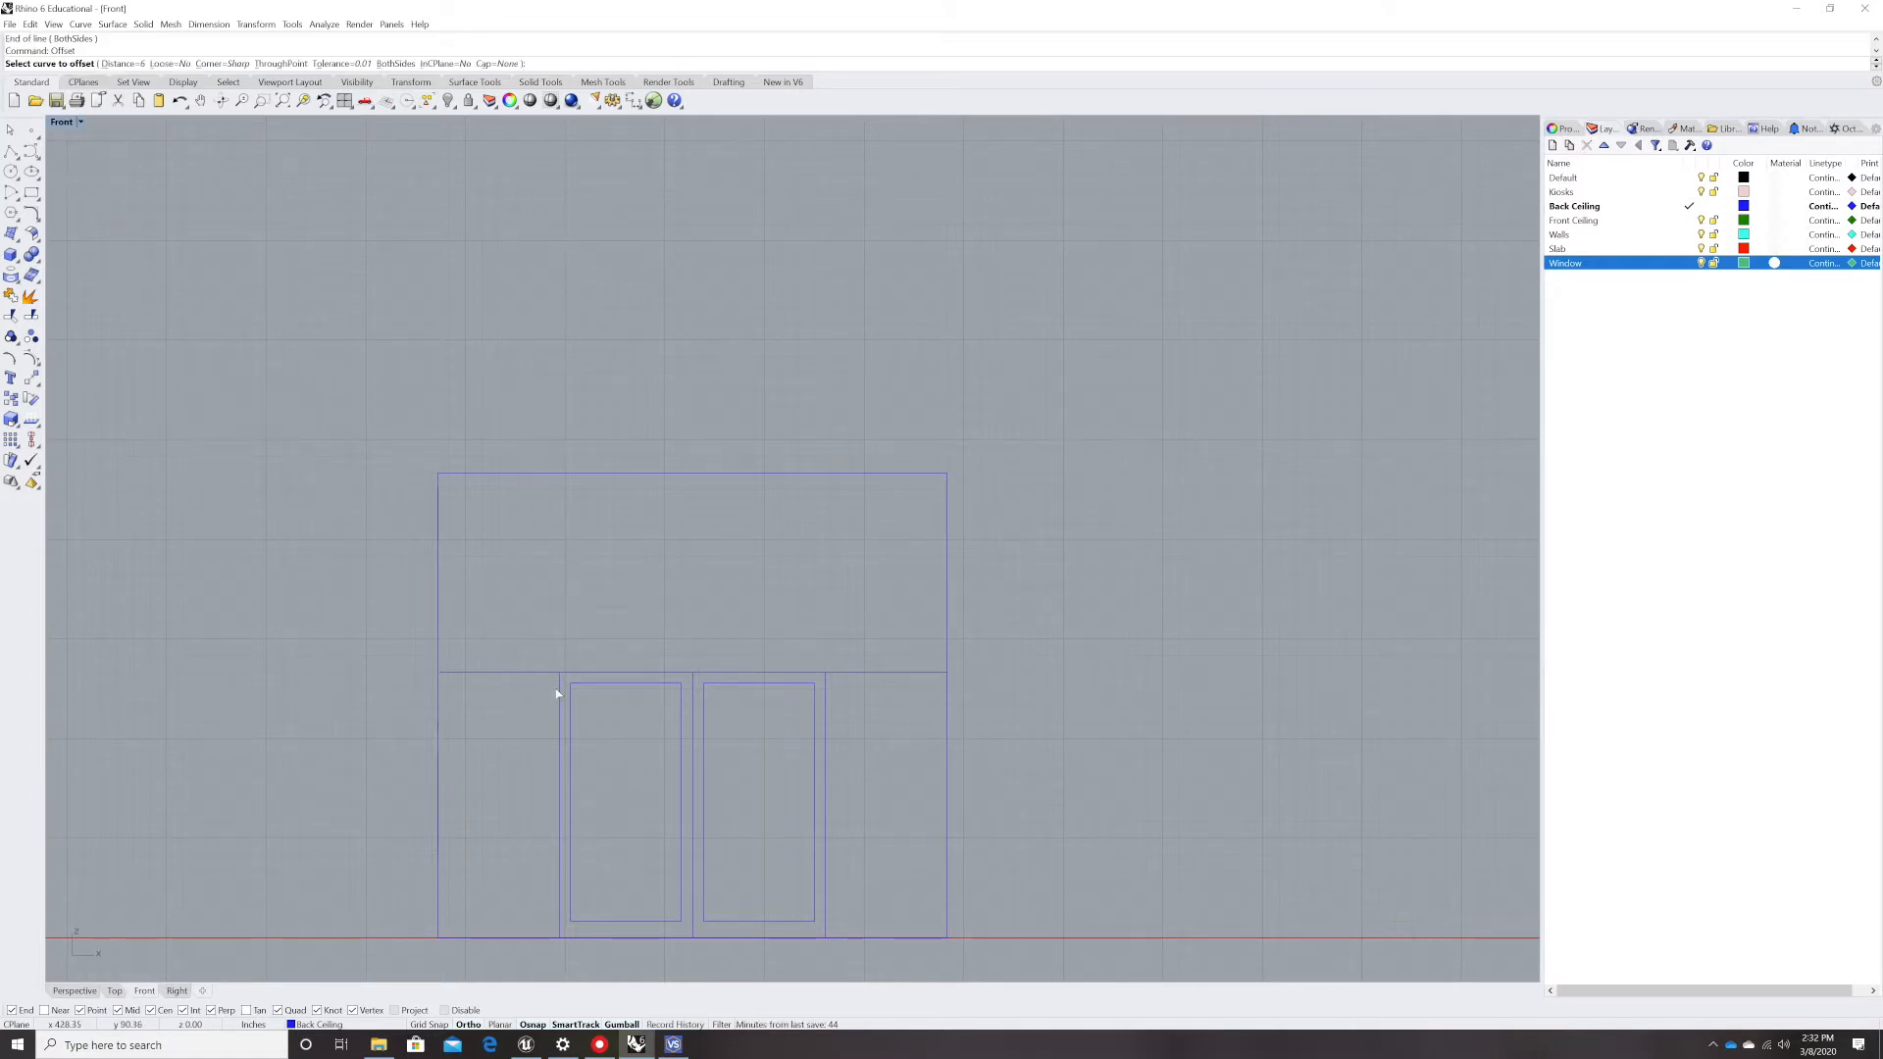
pyautogui.press('Escape')
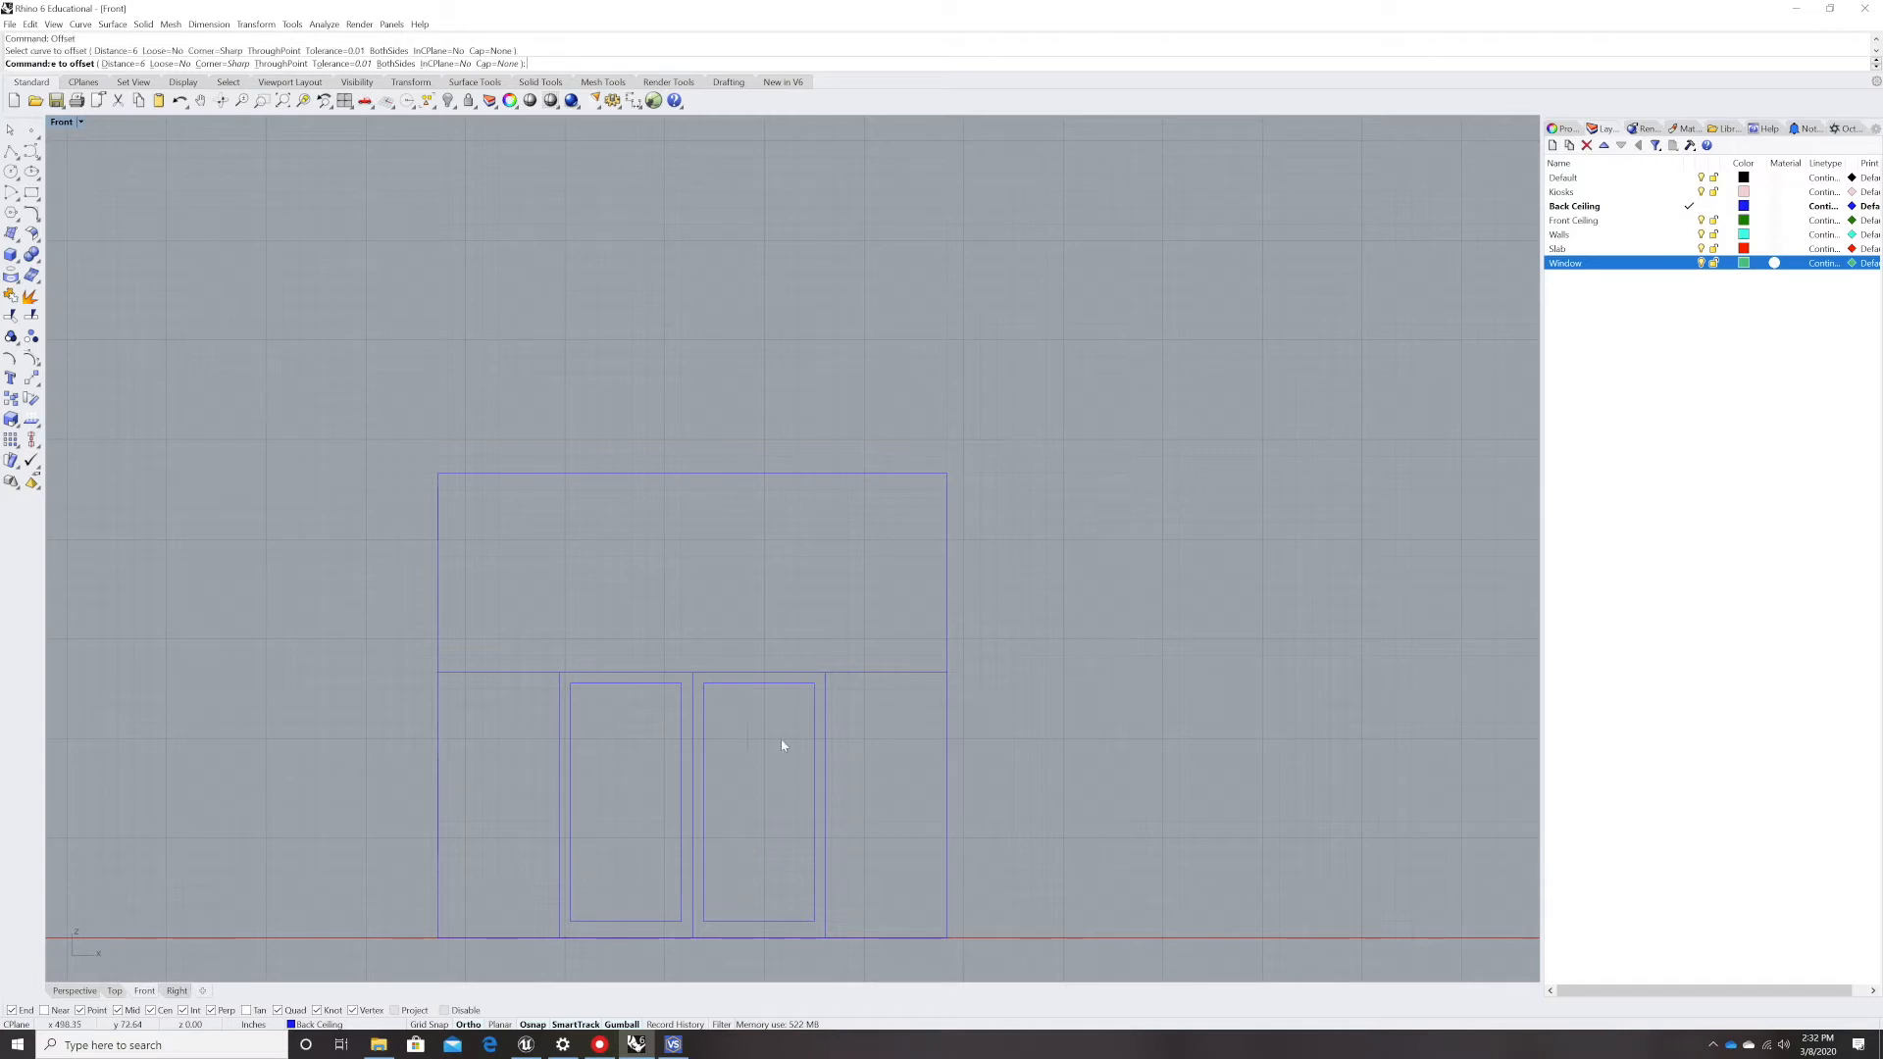
# - Draw a vertical centre line down the bay right of the doors and a horizontal line from its midpoint to the panel's right edge
pyautogui.write('line')
pyautogui.press('Return')
pyautogui.click(885, 673)
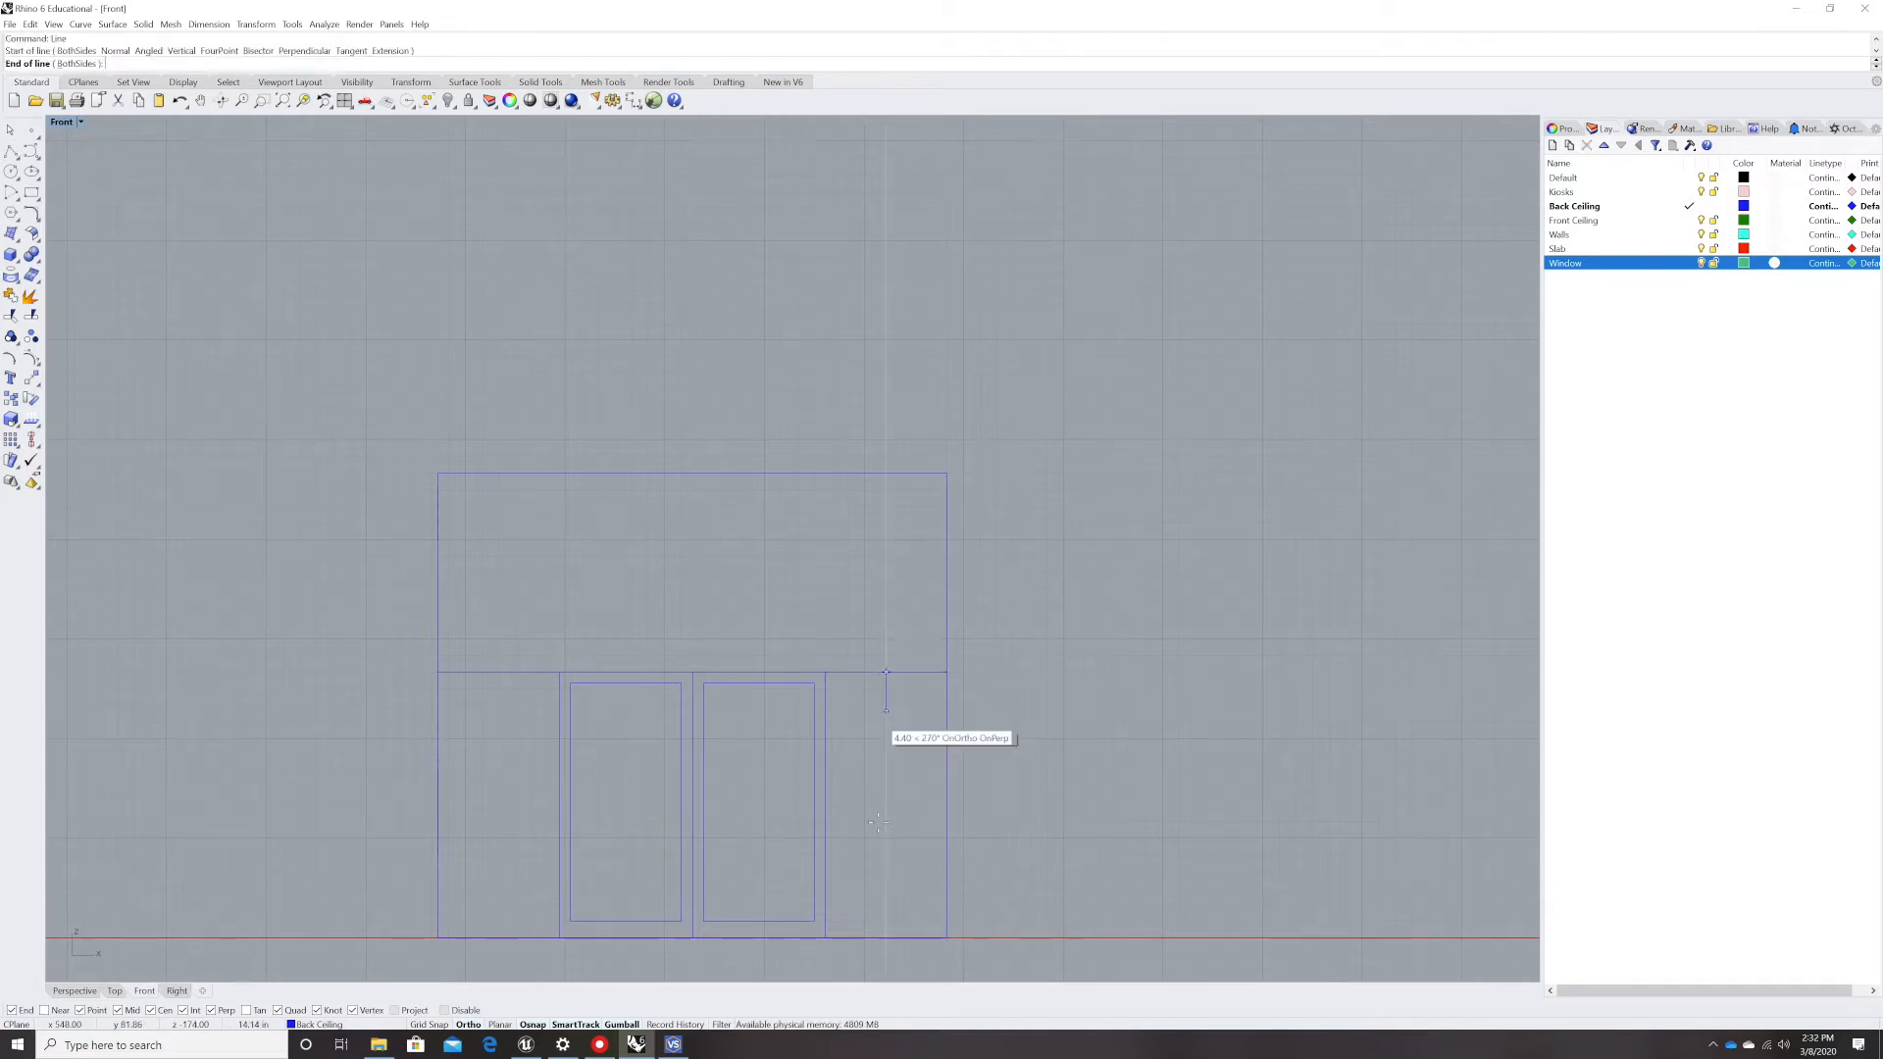
pyautogui.click(885, 926)
pyautogui.press('Return')
pyautogui.click(887, 806)
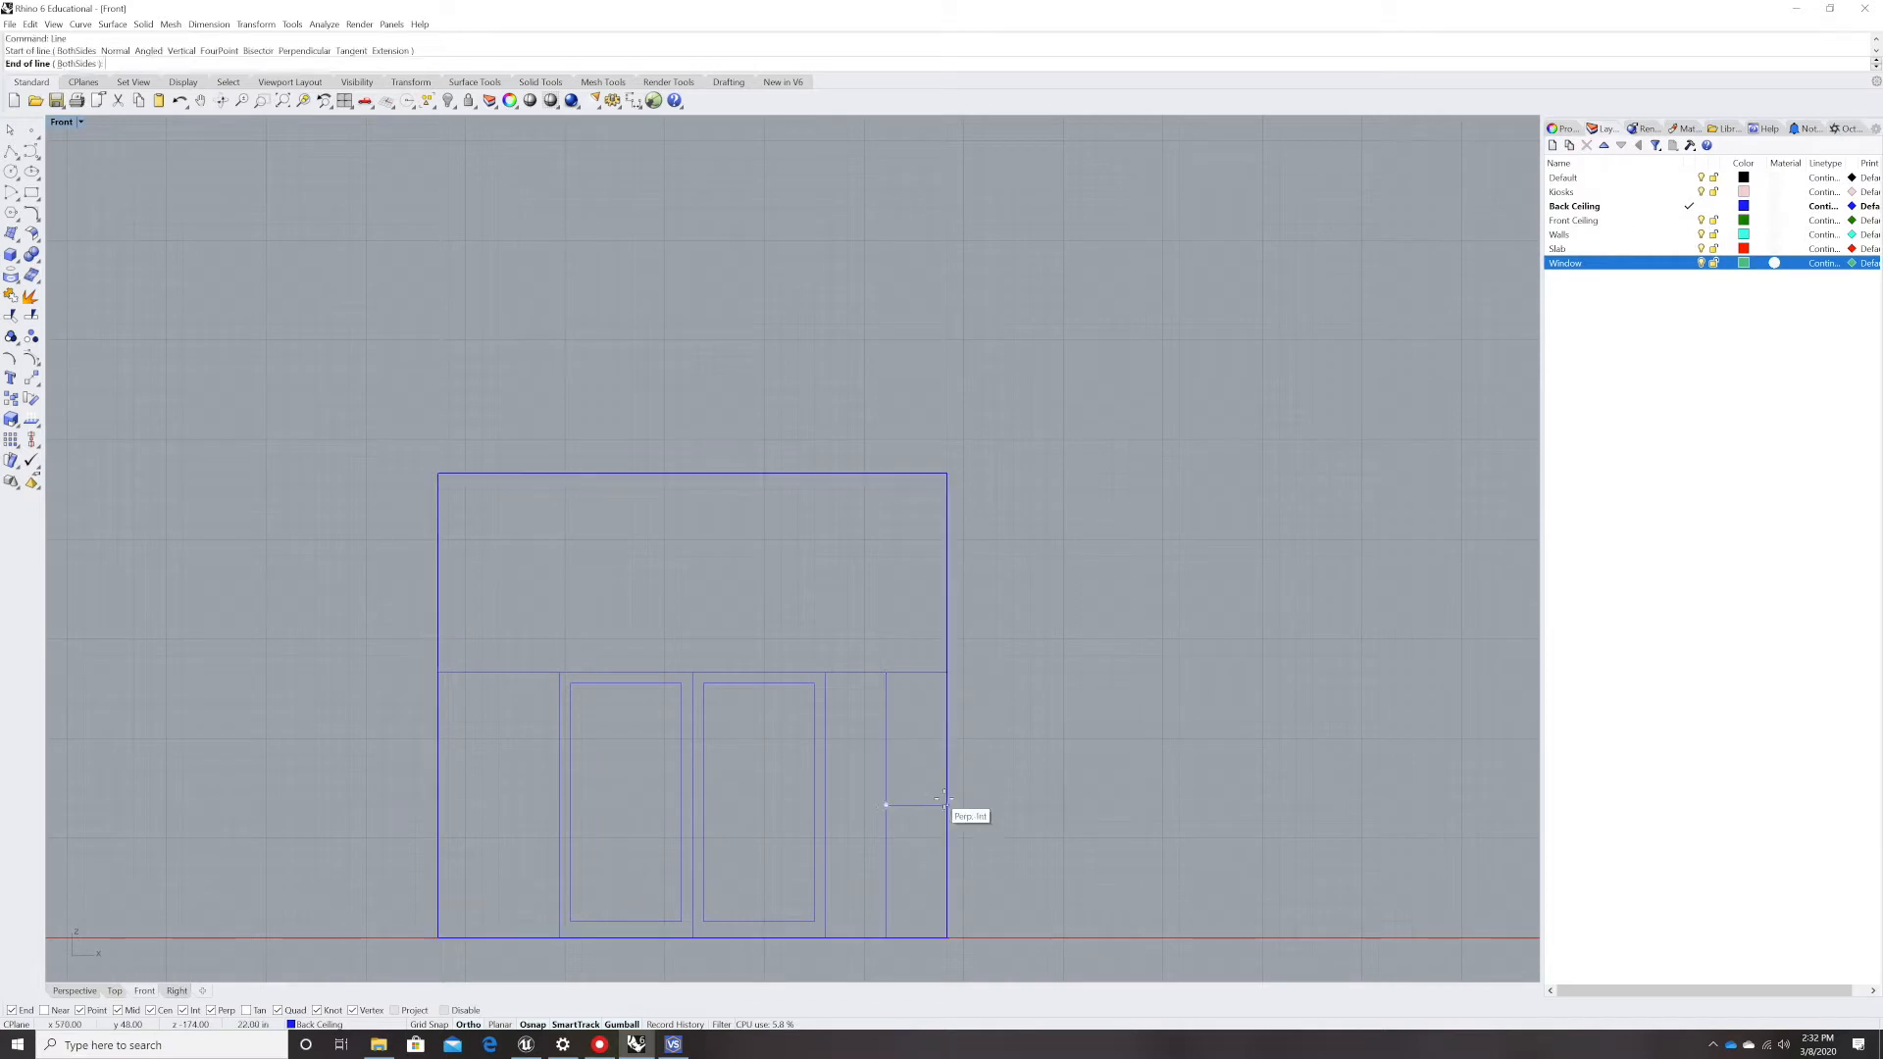
pyautogui.click(947, 807)
# - Trace the upper half of the right bay's centre line and draw a horizontal line from its midpoint to the panel's right edge
pyautogui.press('Return')
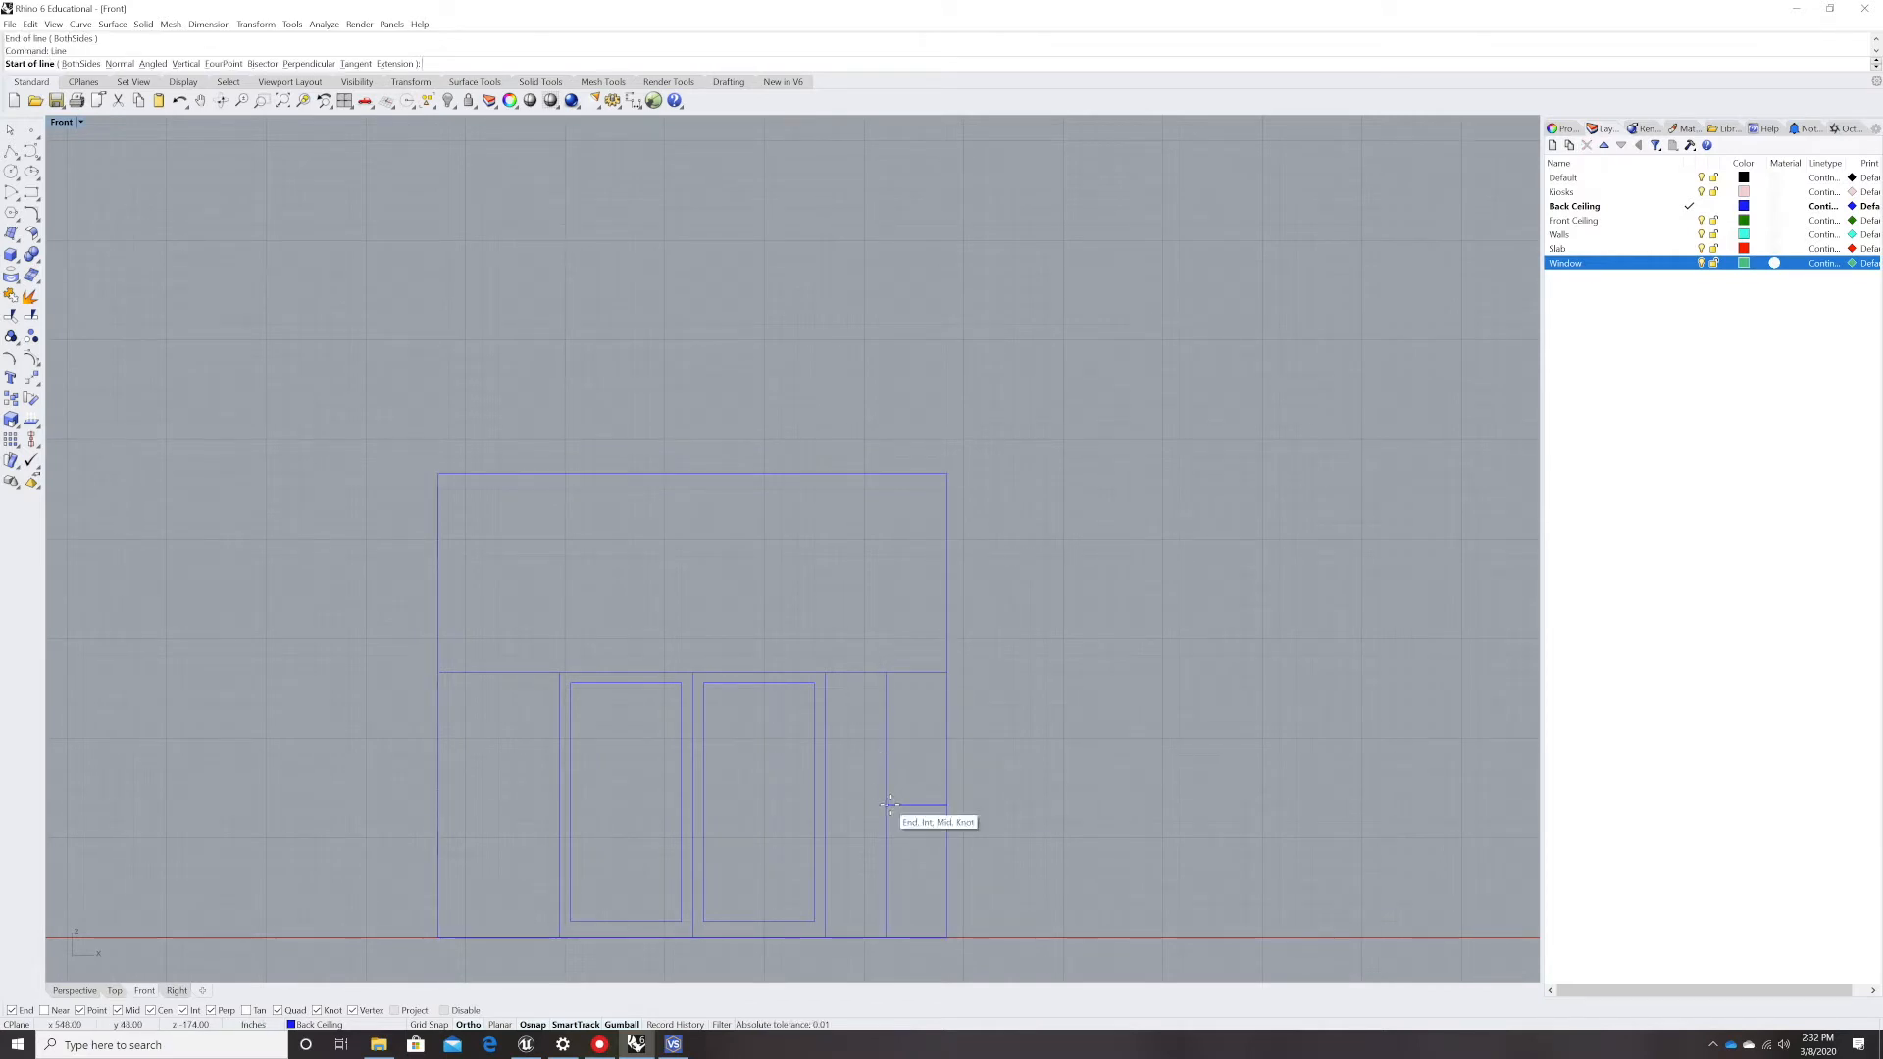
pyautogui.click(887, 806)
pyautogui.click(884, 671)
pyautogui.press('Return')
pyautogui.click(887, 738)
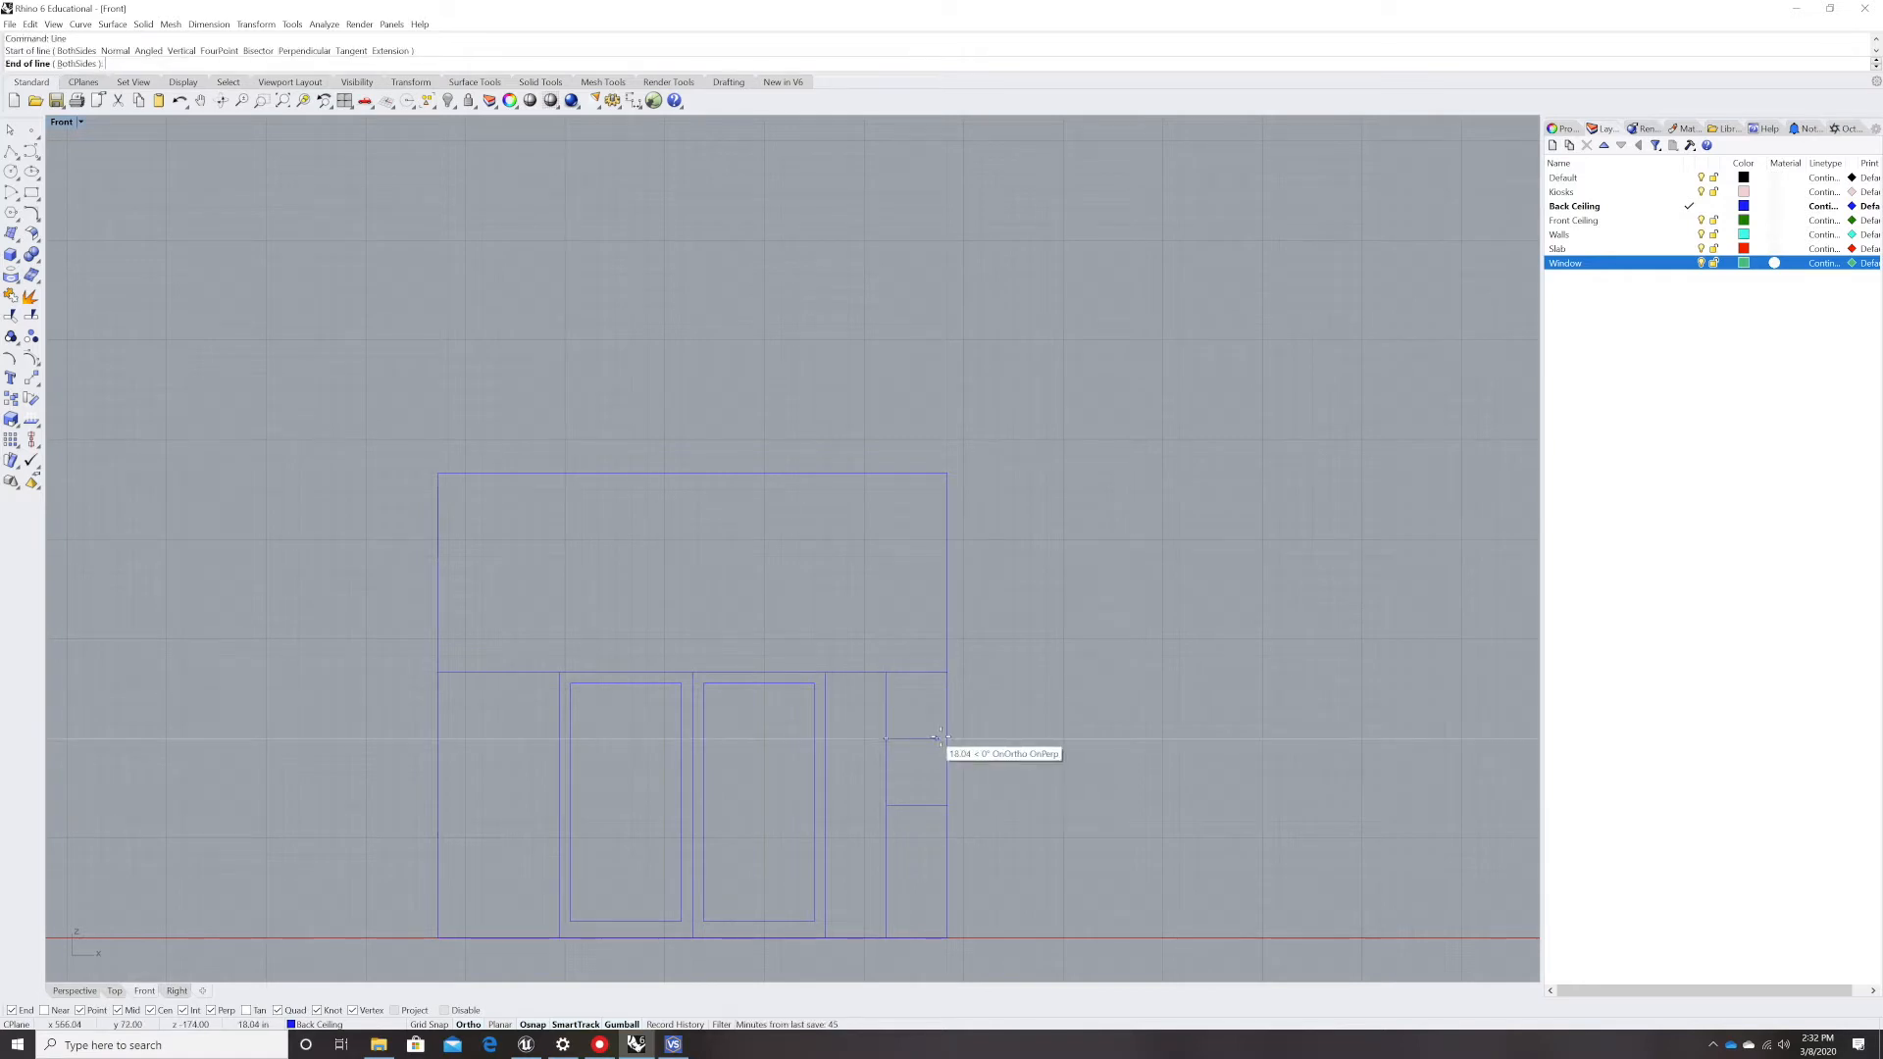
pyautogui.click(946, 737)
# - Trace the lower half of the right bay's centre line and draw a horizontal line from its midpoint to the panel's right edge
pyautogui.press('Return')
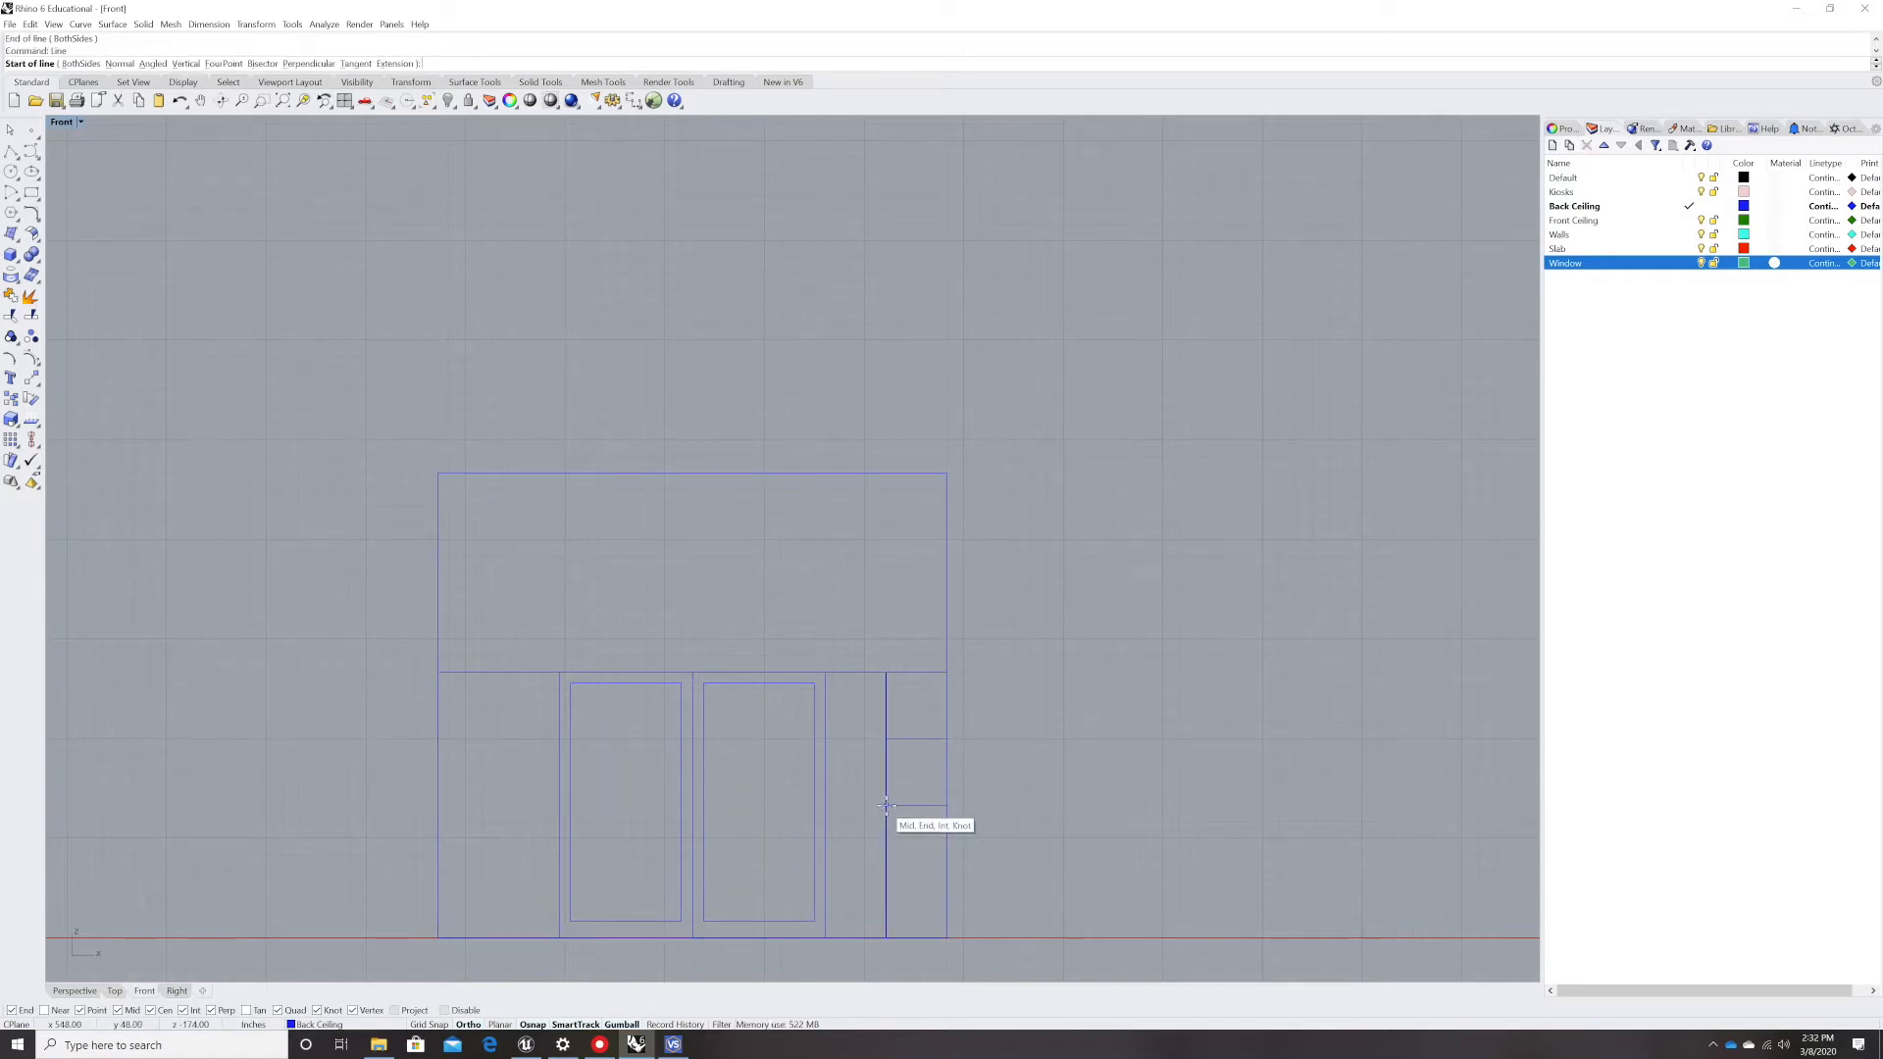
pyautogui.click(885, 806)
pyautogui.click(885, 939)
pyautogui.press('Return')
pyautogui.click(886, 870)
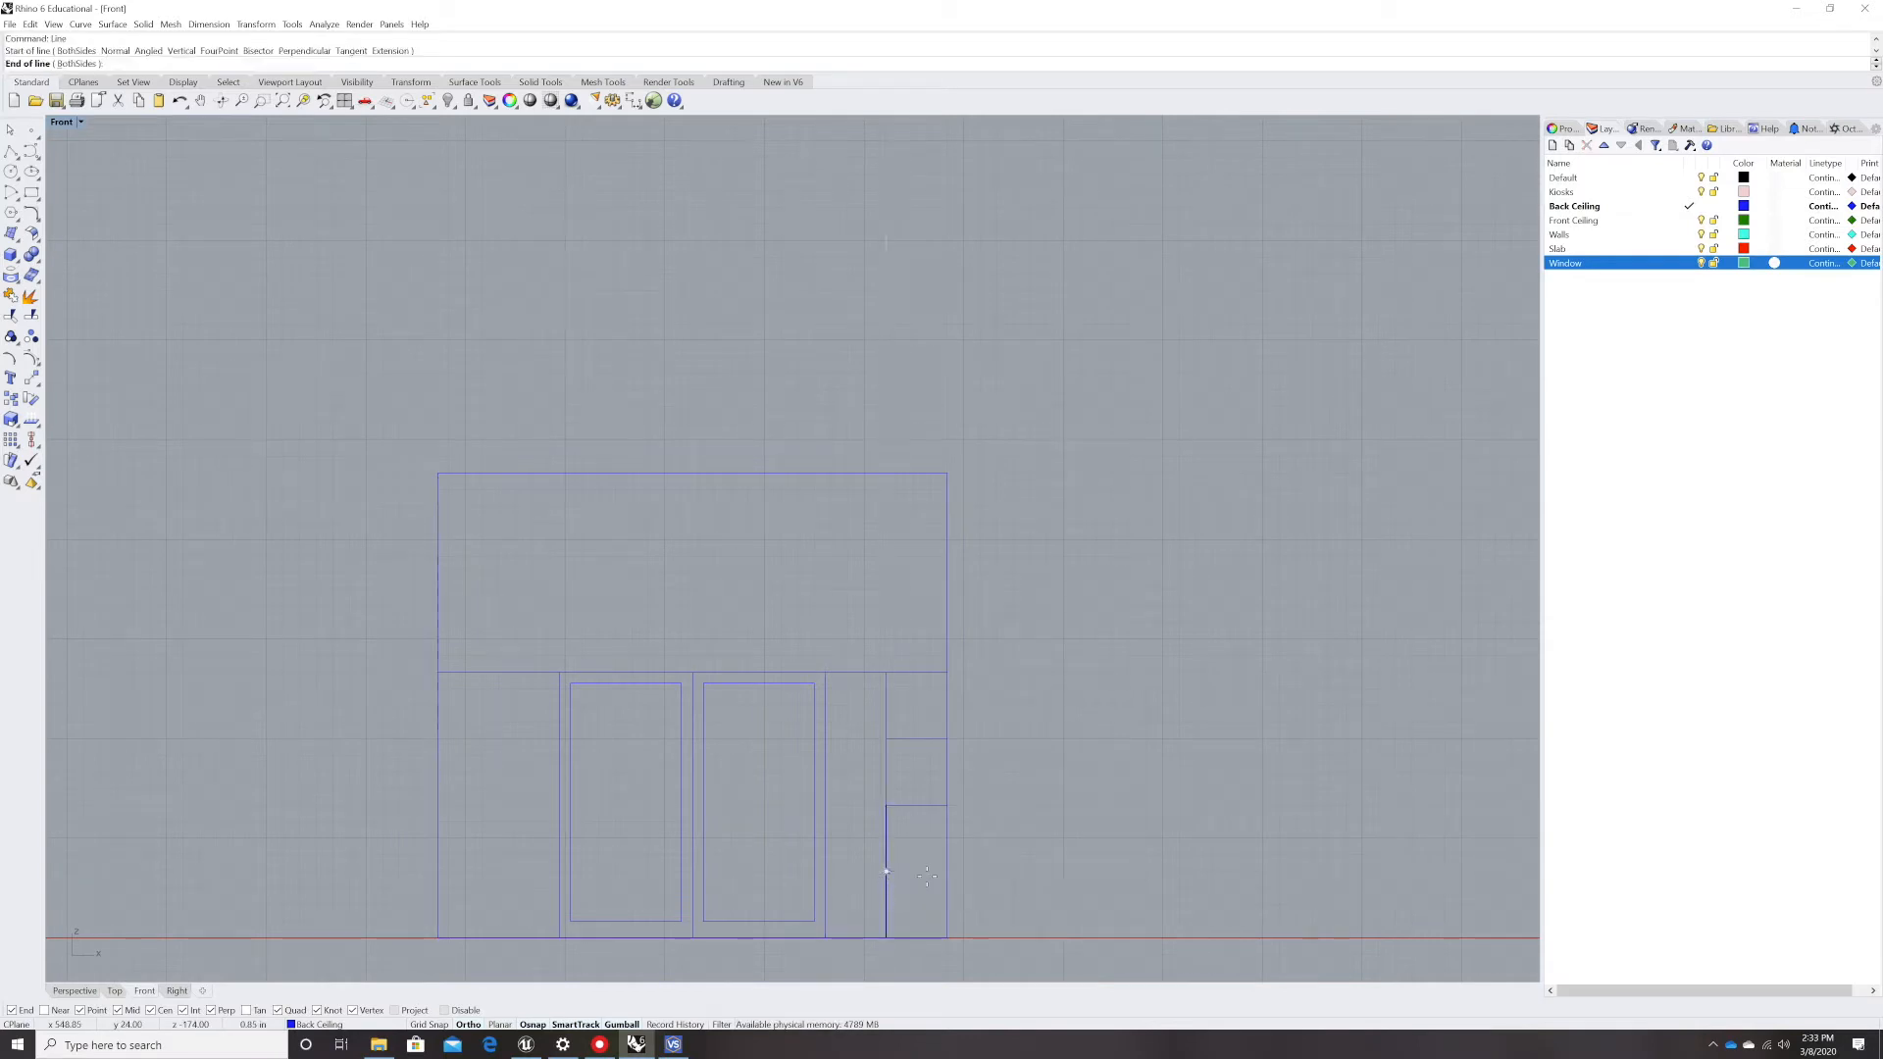
pyautogui.click(946, 870)
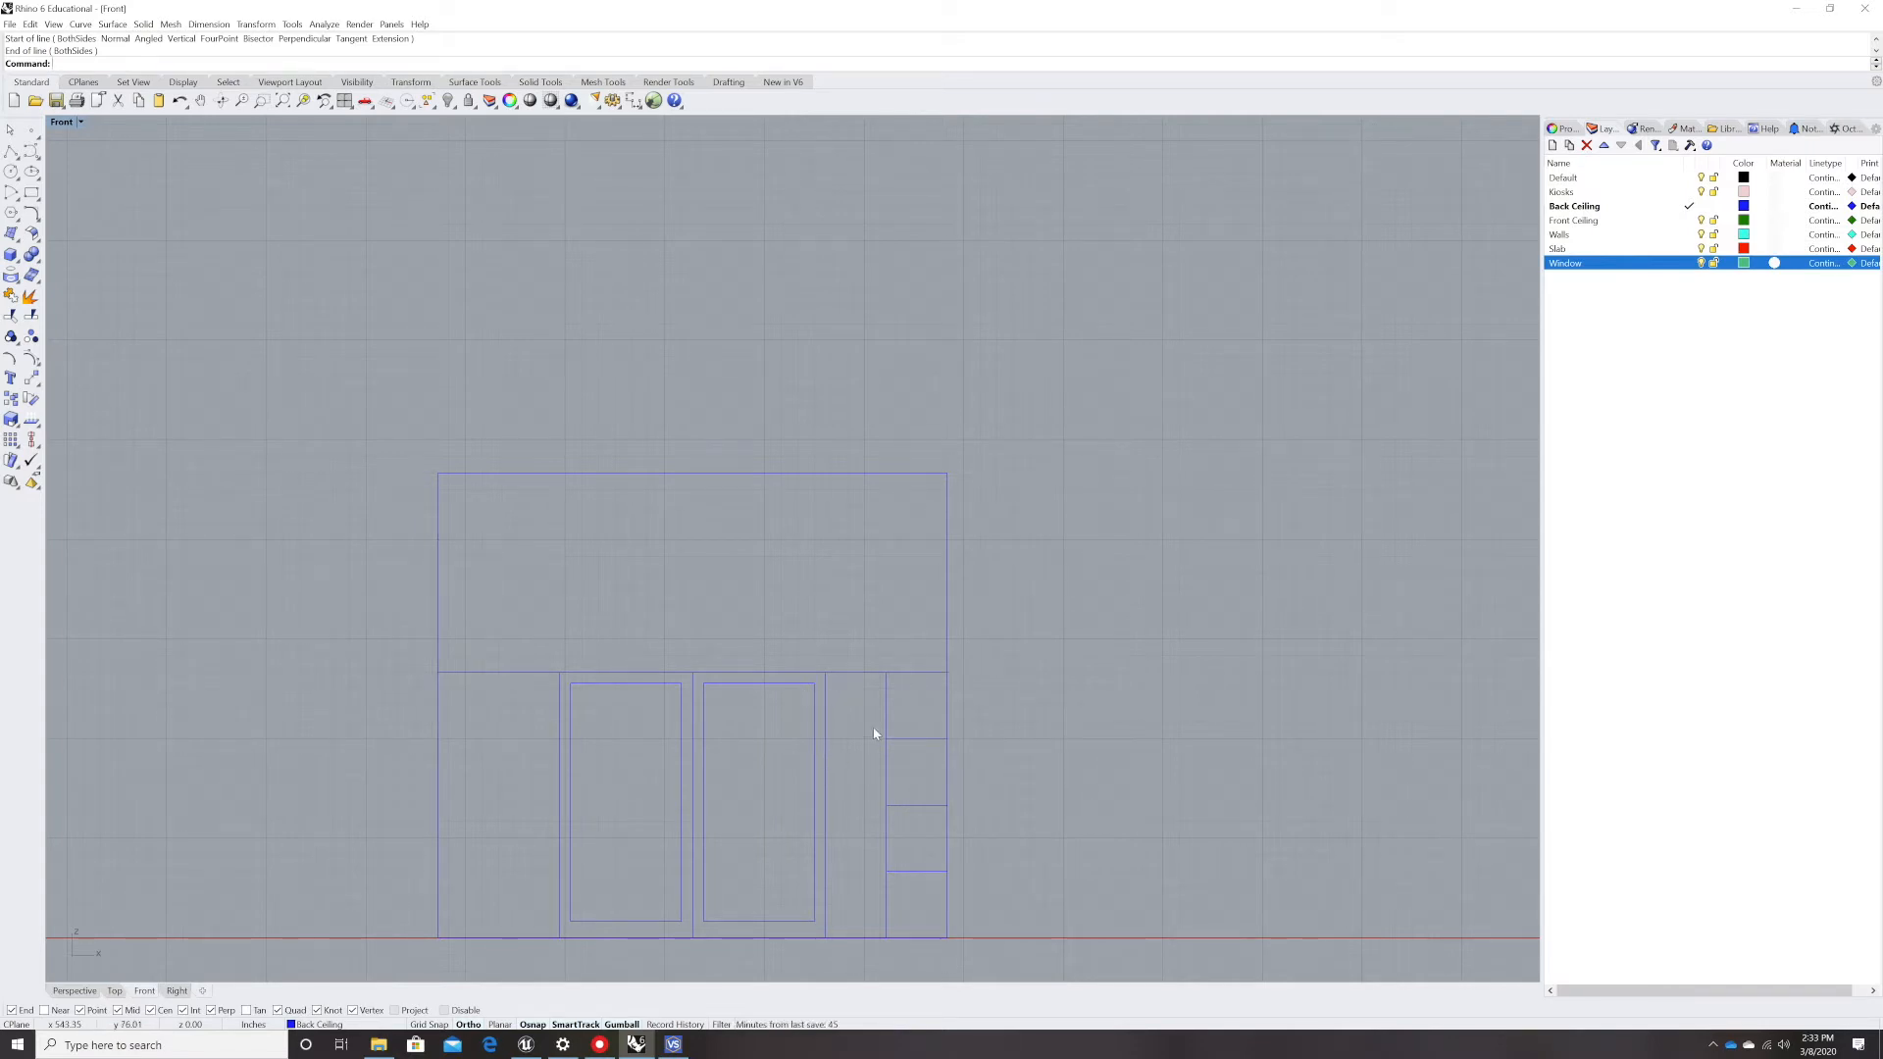
# - Offset the right door's outer vertical edge 3 inches outward into the right bay
pyautogui.write('Offset')
pyautogui.press('Return')
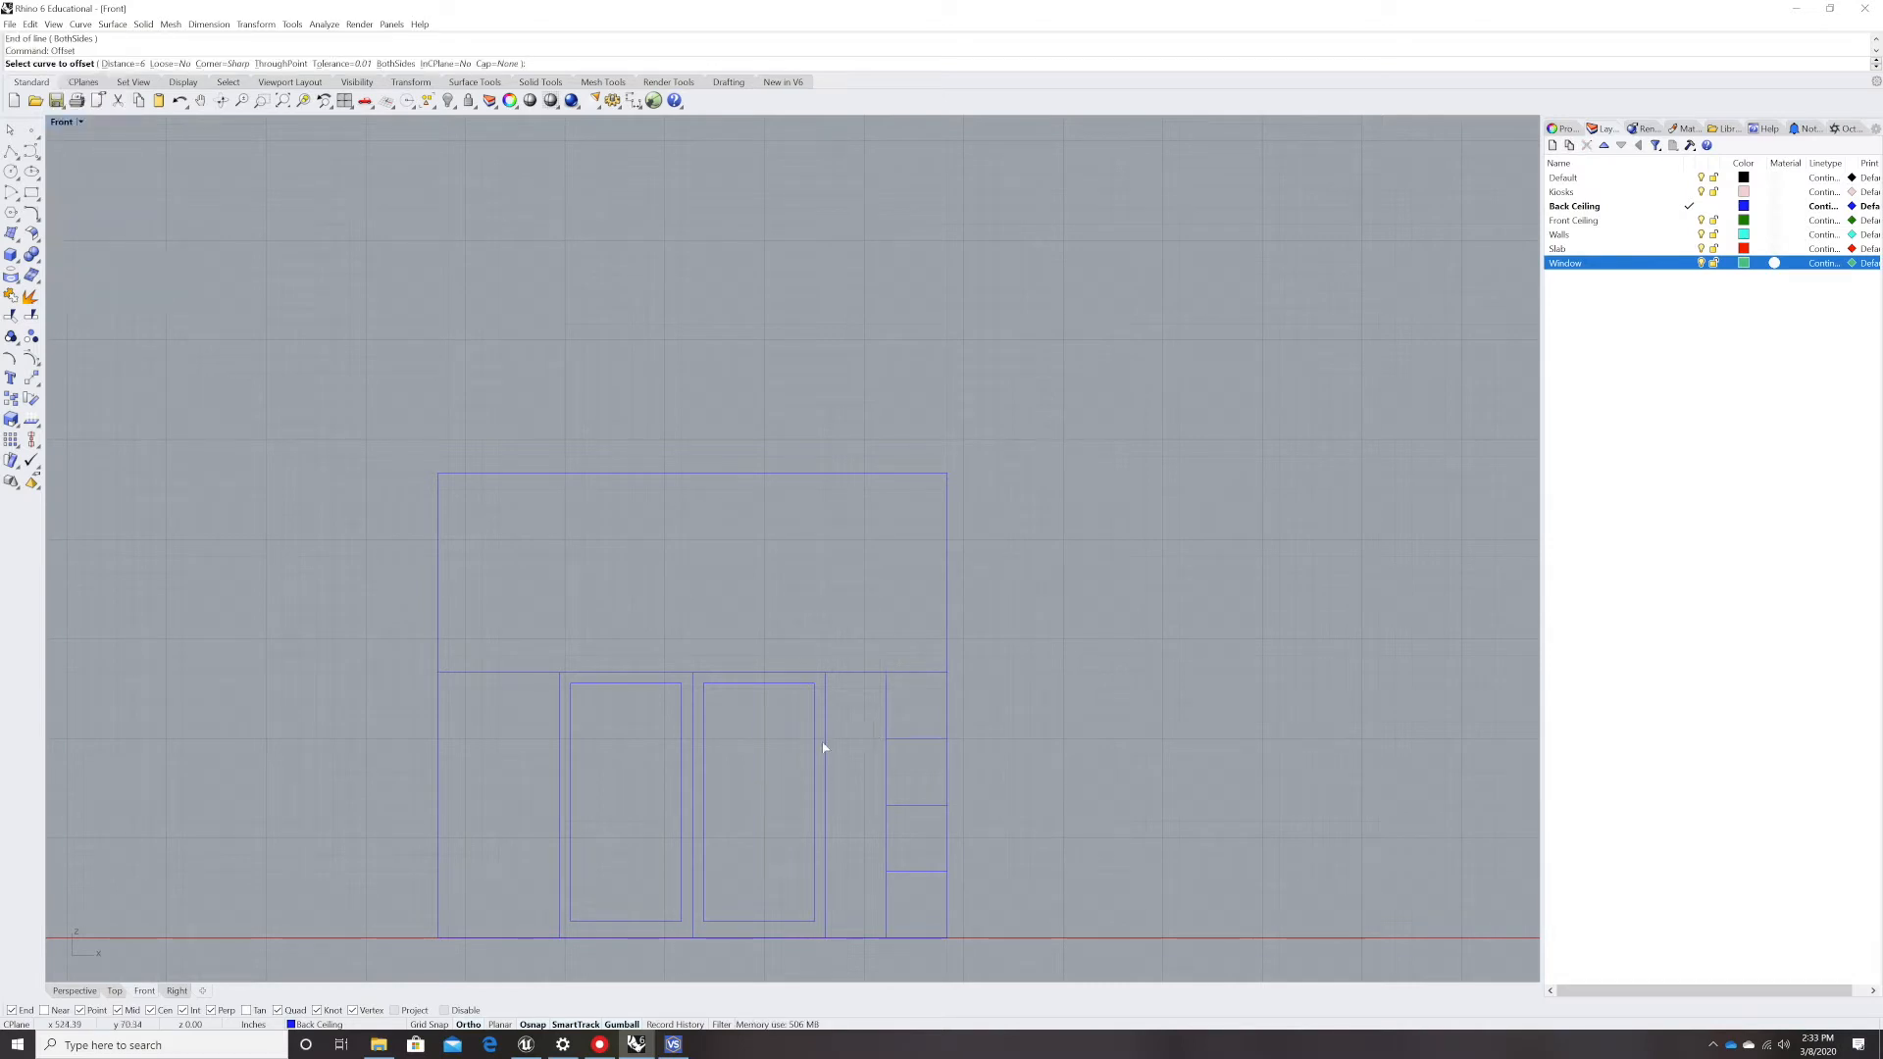
pyautogui.click(825, 748)
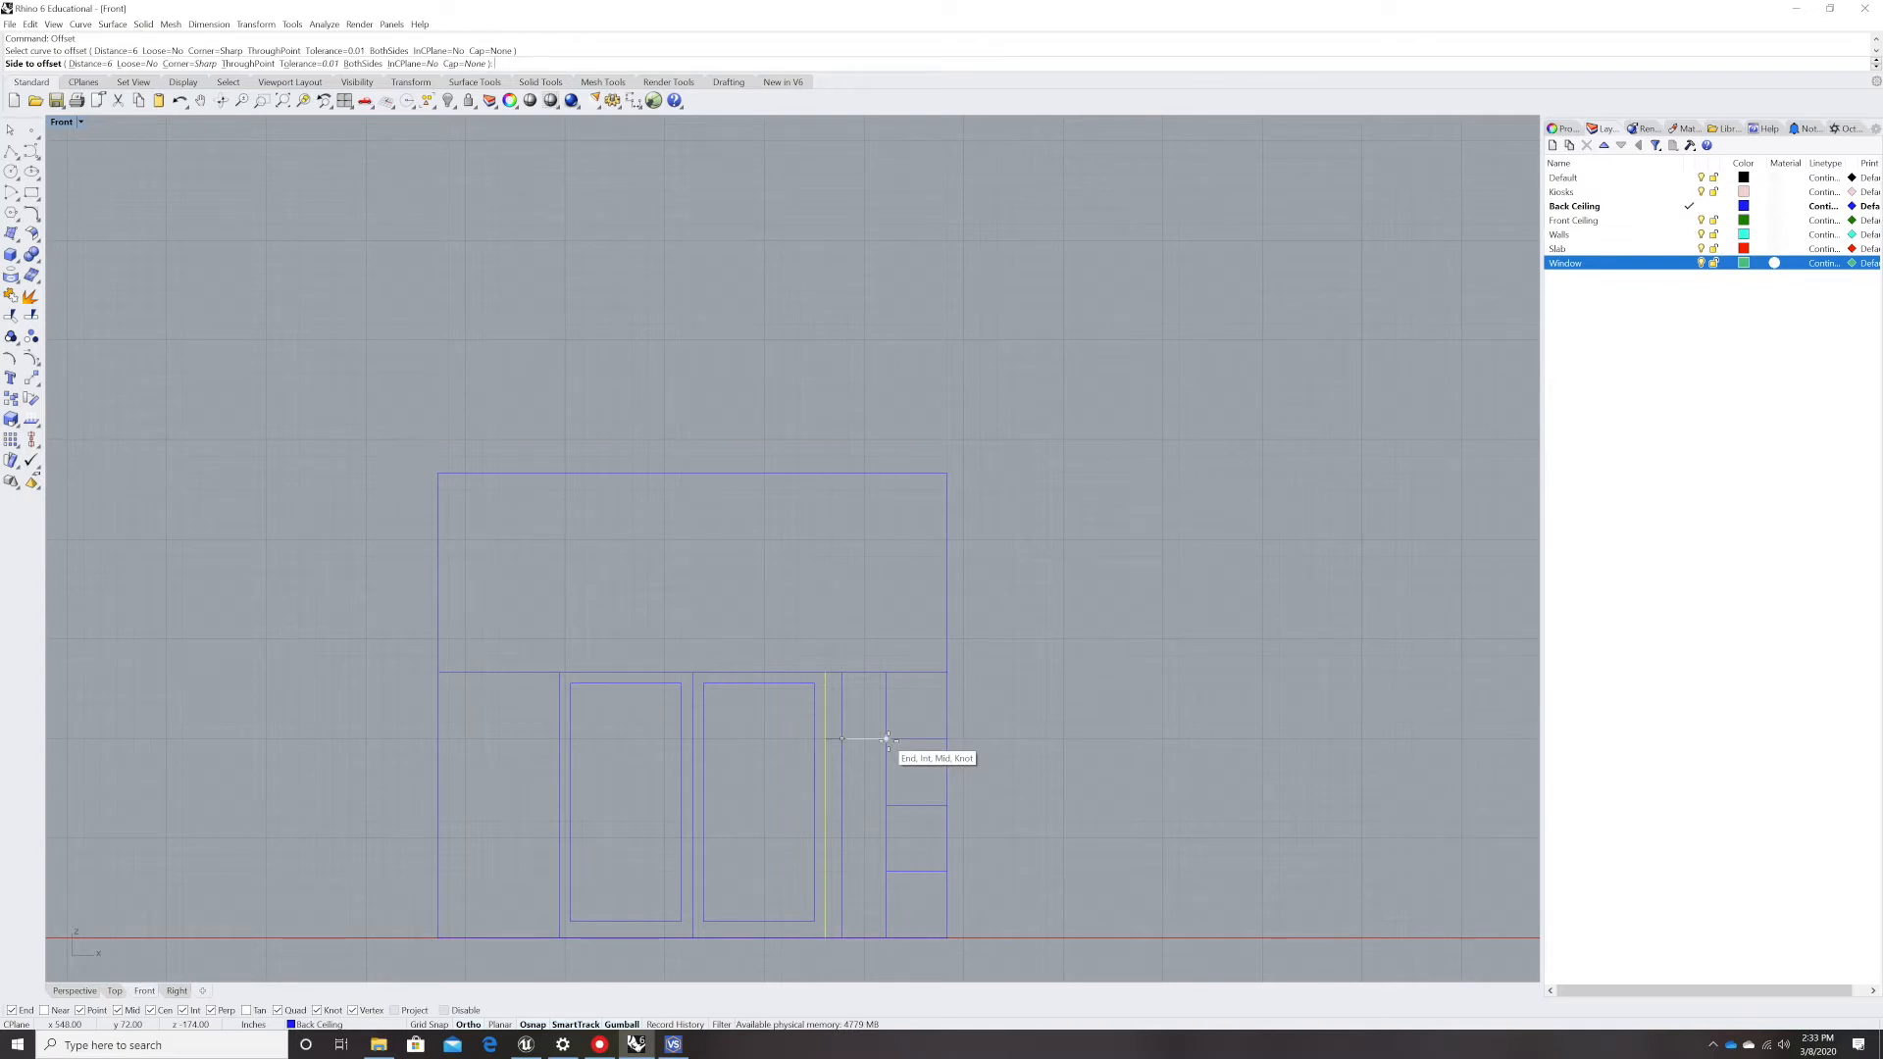
pyautogui.write('3')
pyautogui.press('Return')
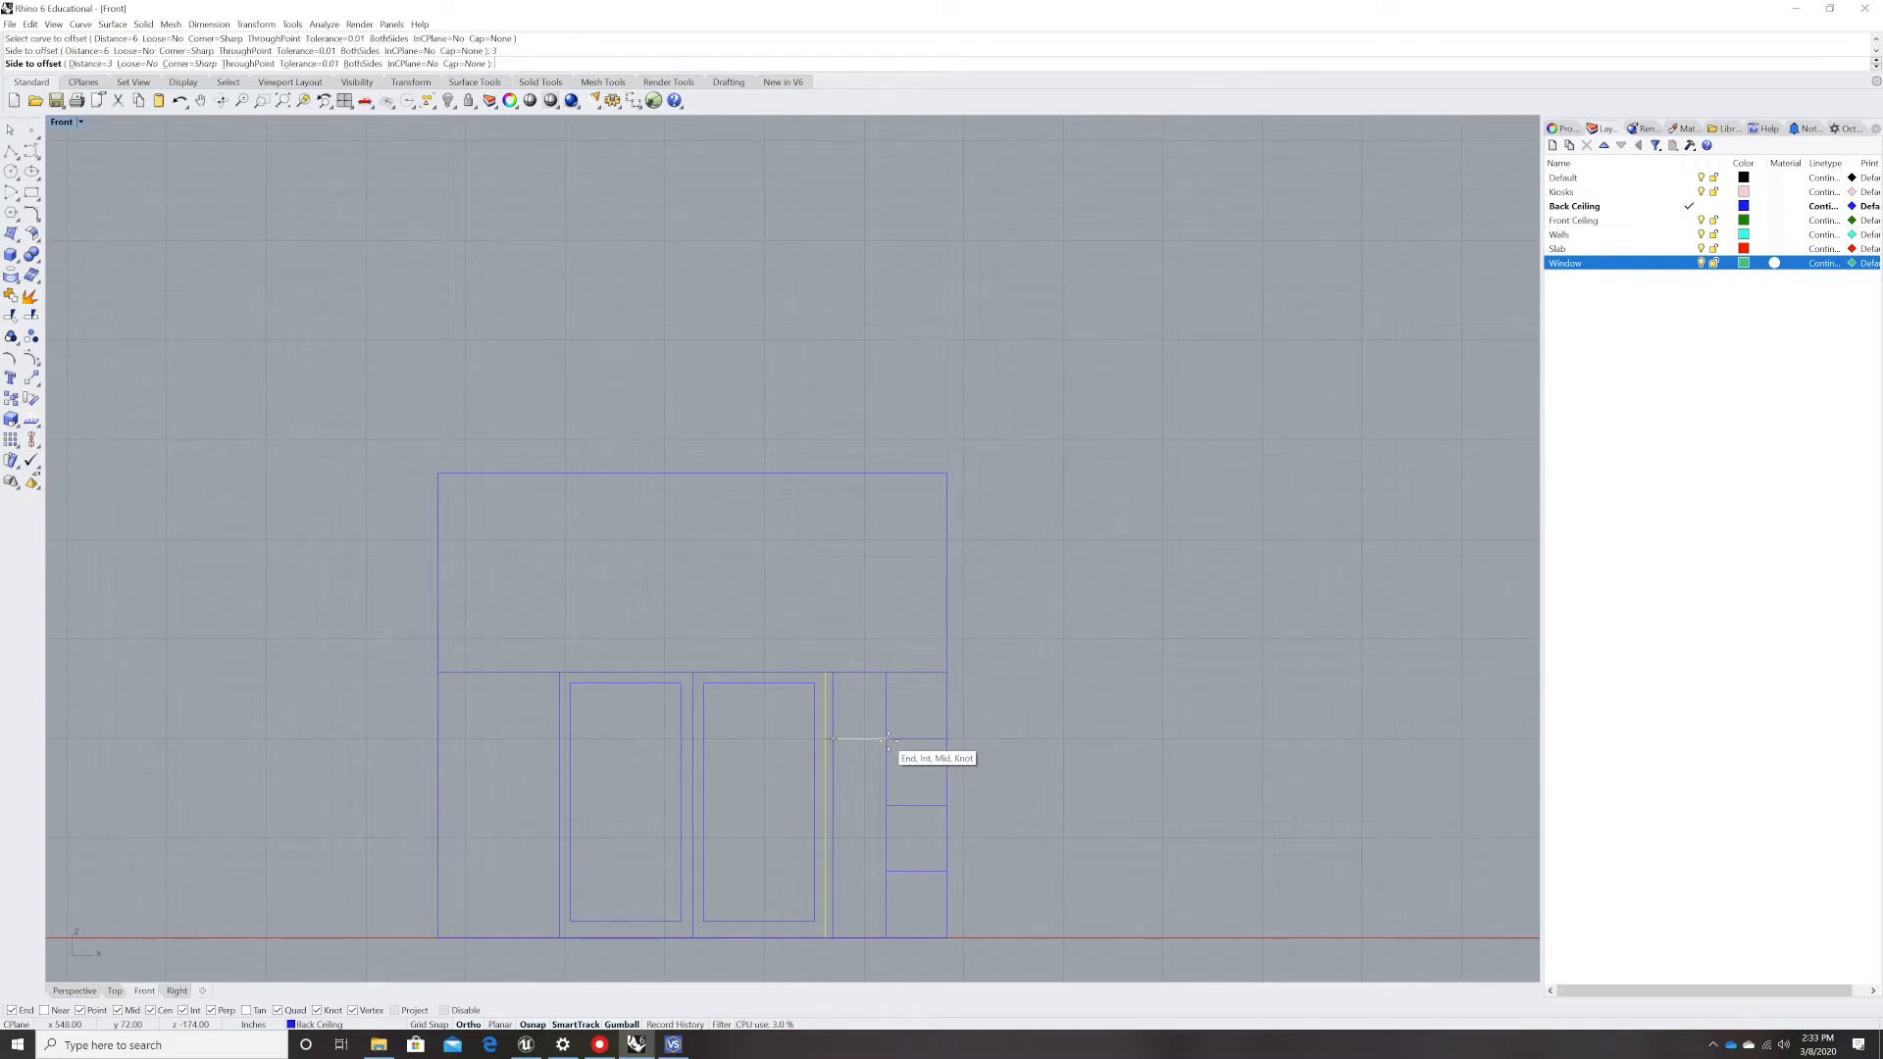
pyautogui.click(851, 742)
# - Offset the right bay's top line 3 inches downward
pyautogui.scroll(2, 840, 720)
pyautogui.press('Return')
pyautogui.click(887, 651)
pyautogui.click(891, 692)
pyautogui.scroll(-2, 889, 726)
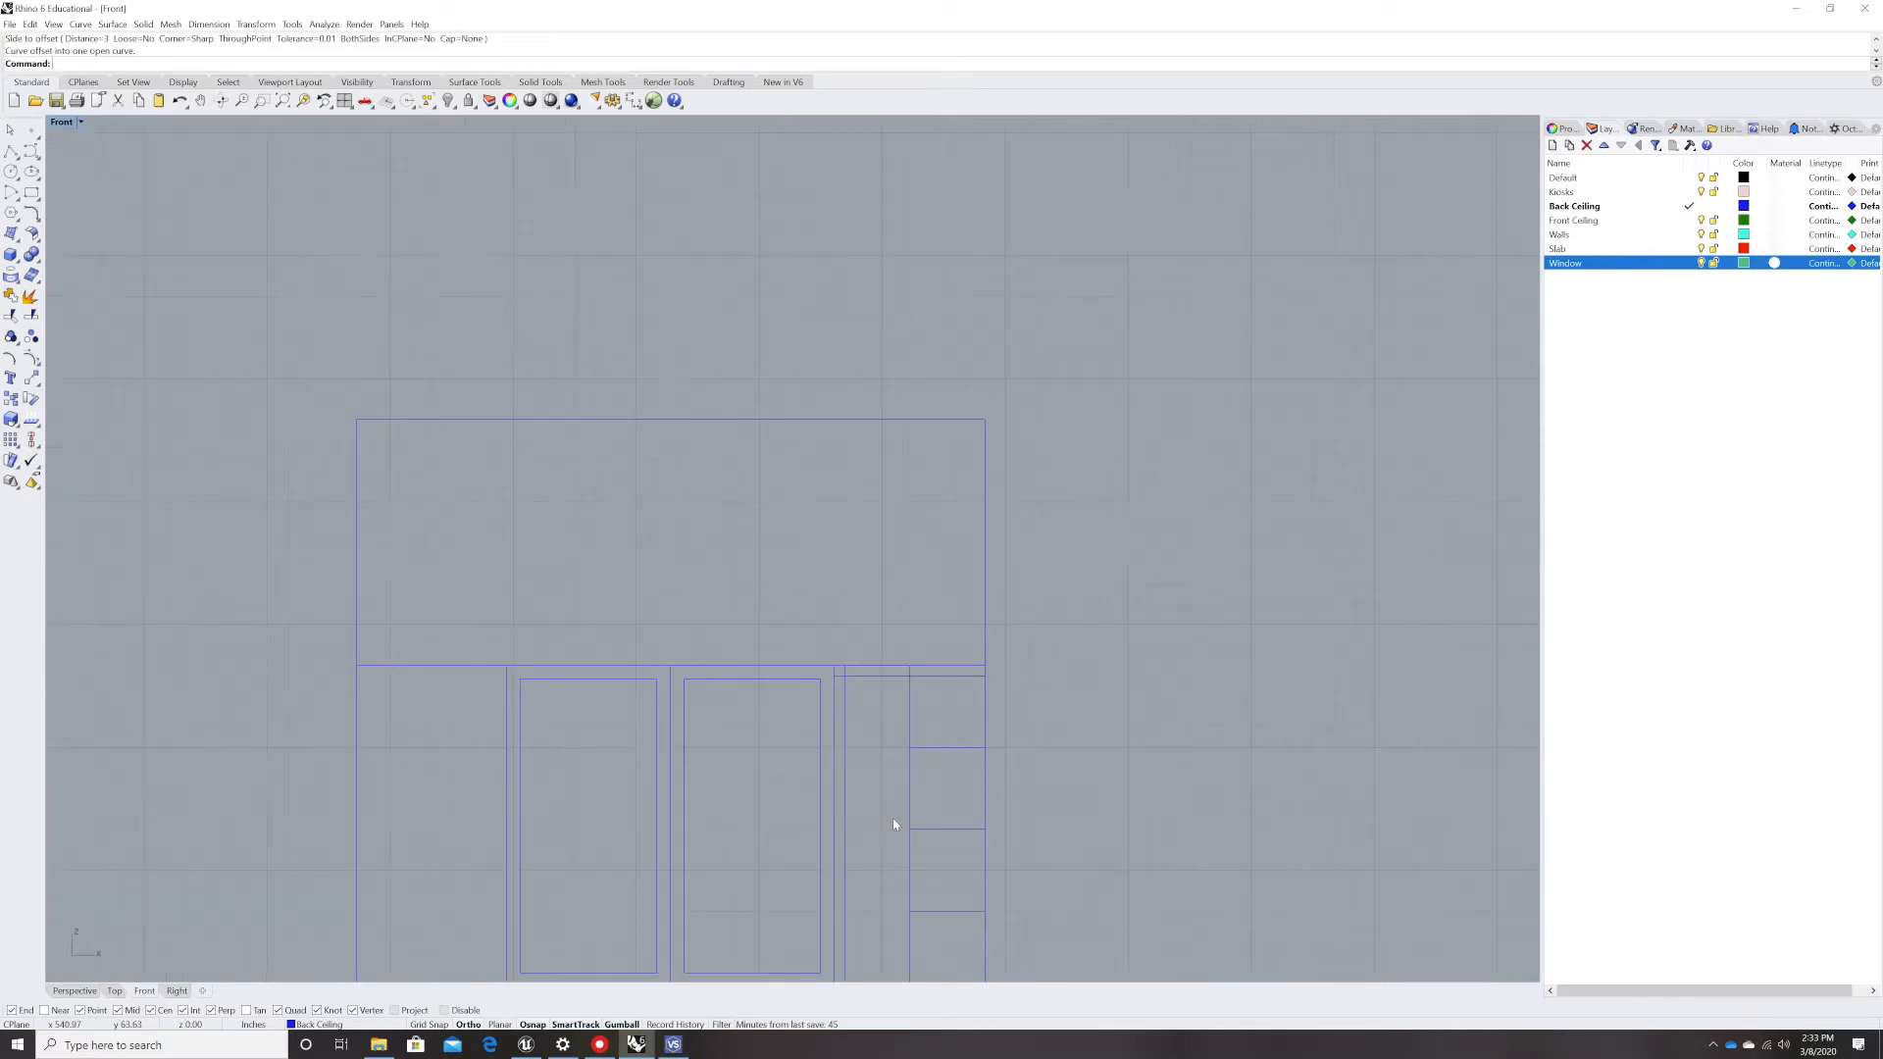
pyautogui.moveTo(918, 944); pyautogui.dragTo(920, 843, button='right')
pyautogui.press('Return')
pyautogui.click(887, 891)
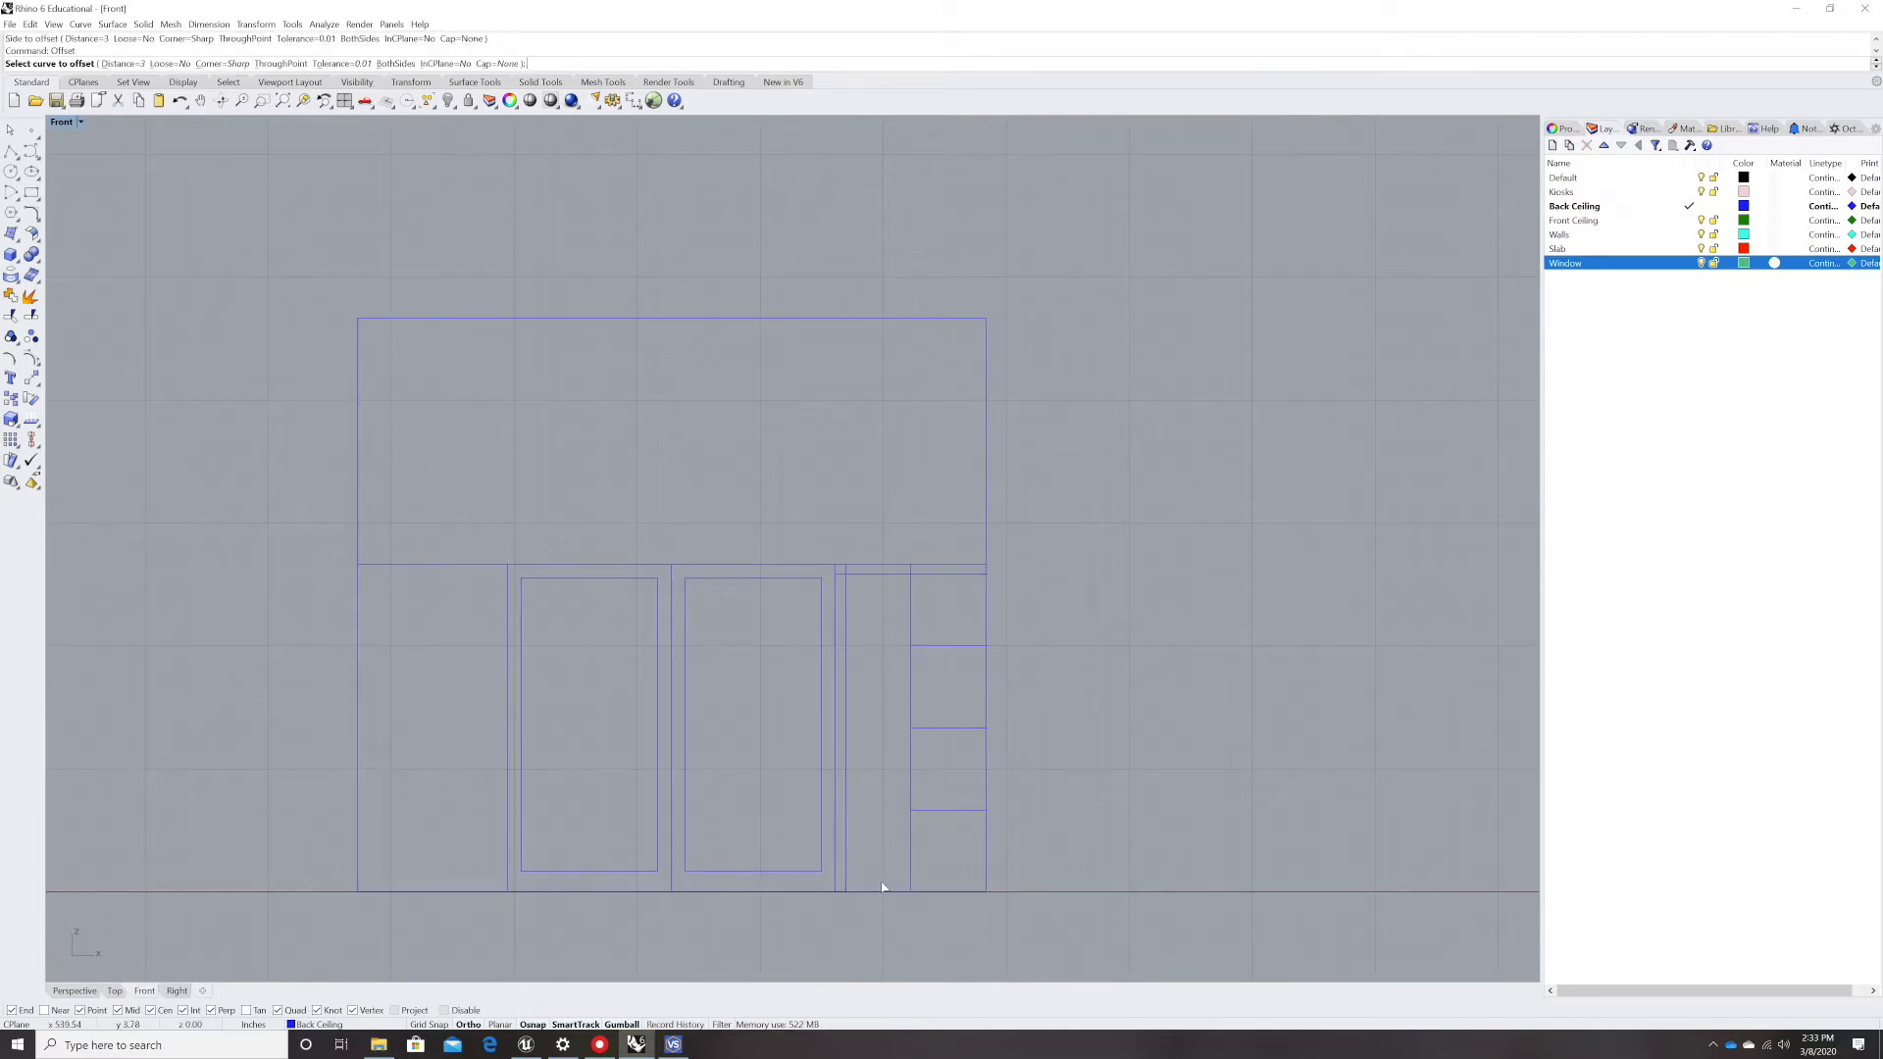
pyautogui.press('Escape')
pyautogui.press('Return')
pyautogui.click(941, 892)
pyautogui.press('Escape')
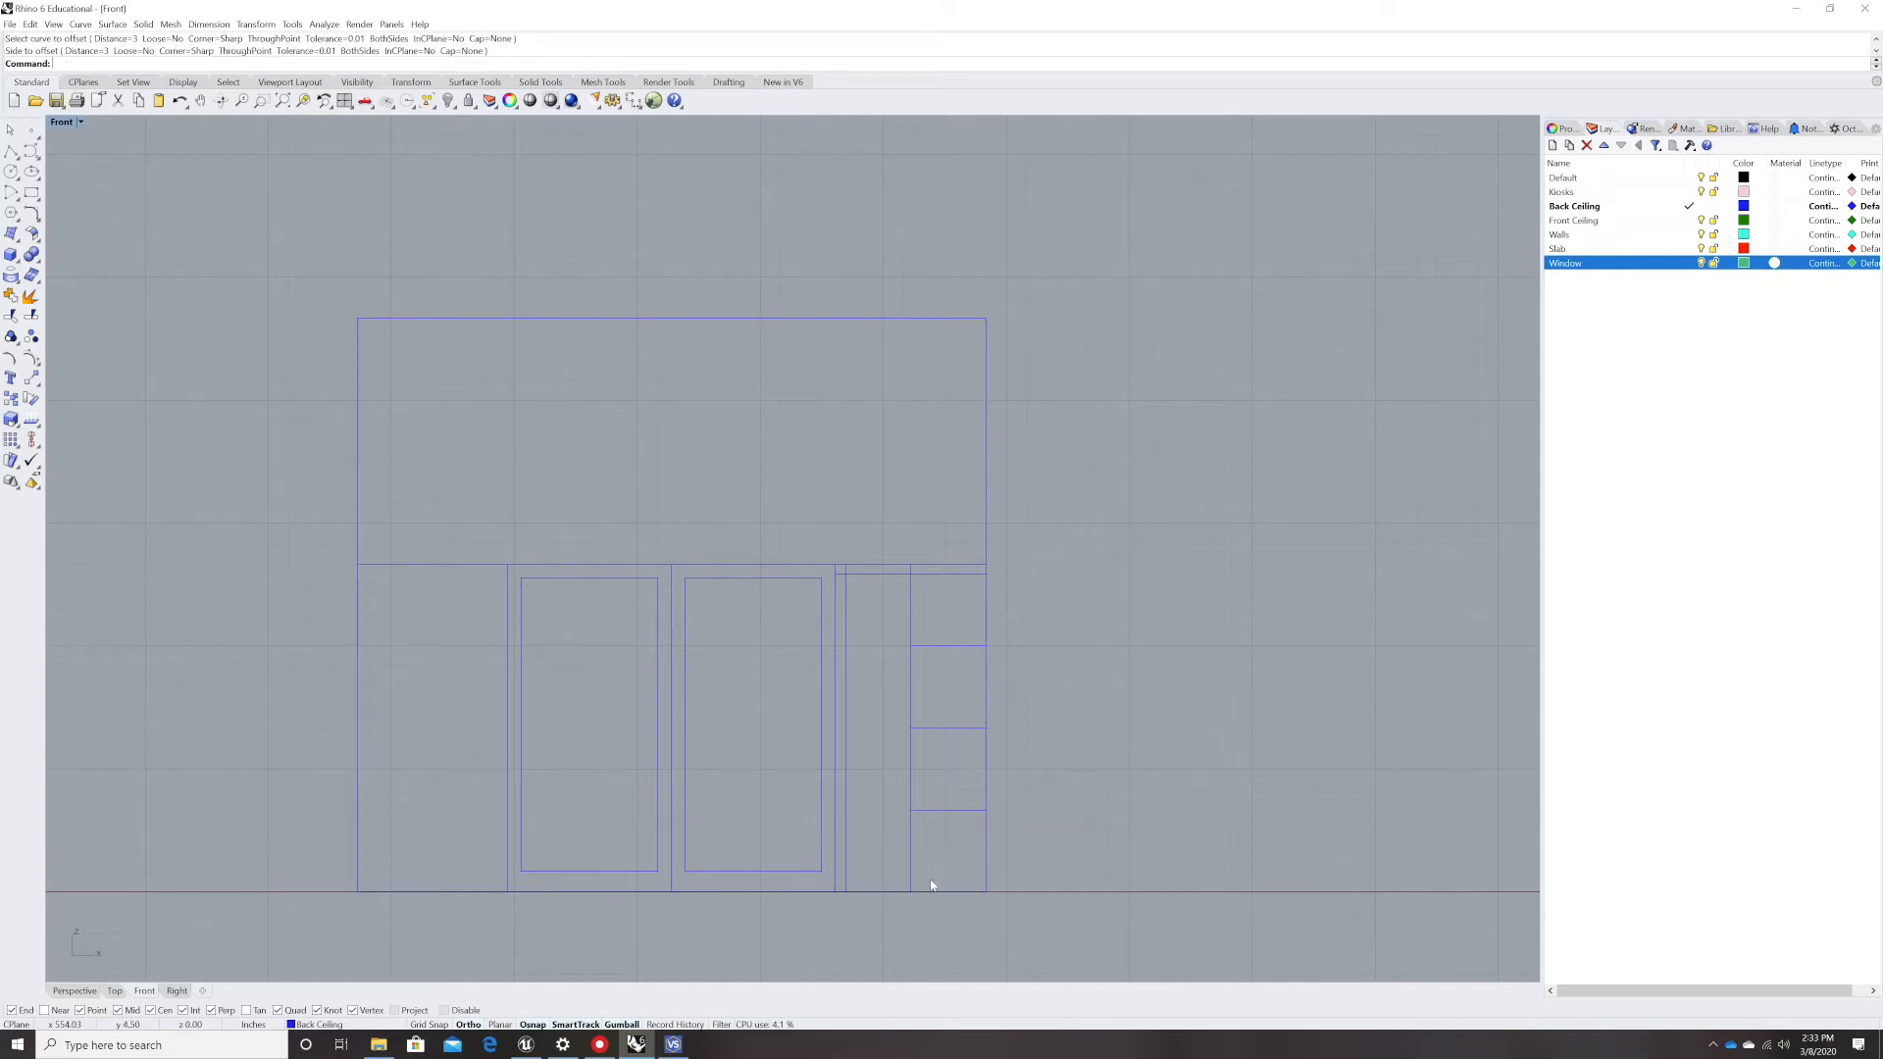
# - Offset the whole panel outline 3 inches inward
pyautogui.press('Return')
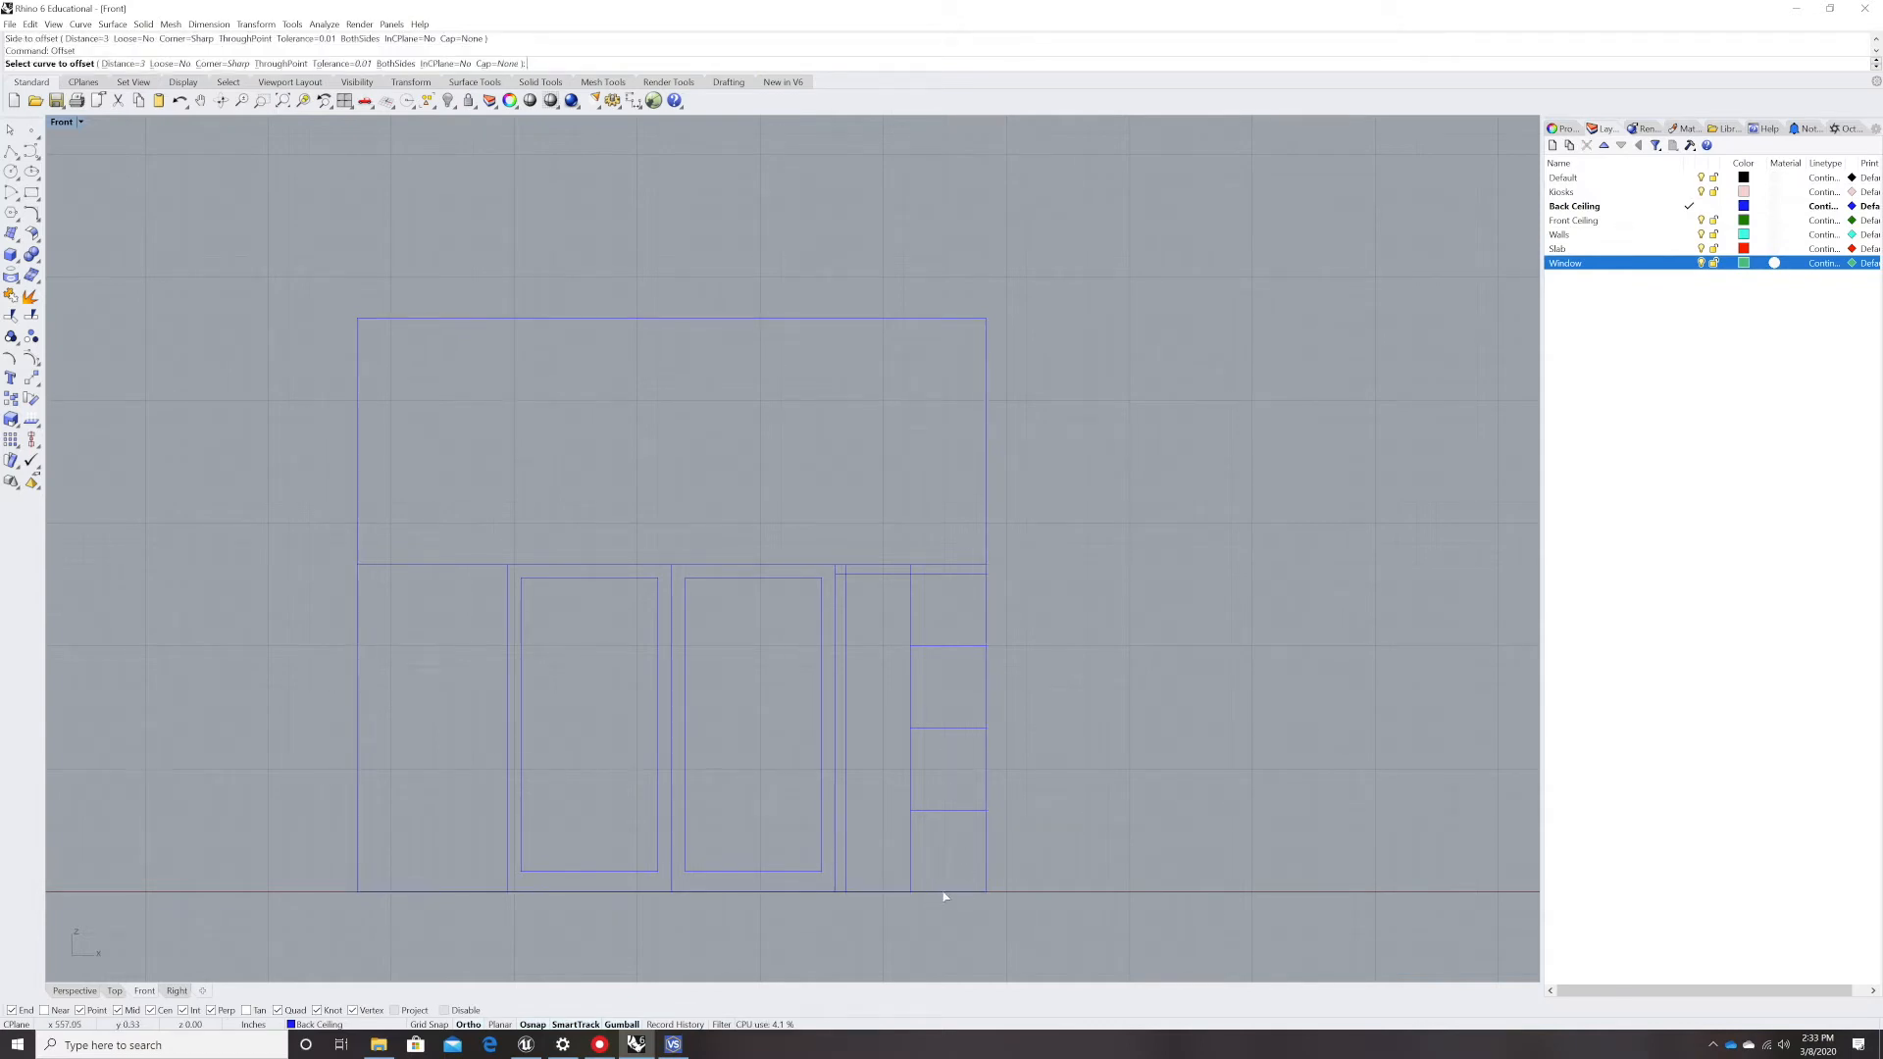
pyautogui.click(947, 891)
pyautogui.click(949, 853)
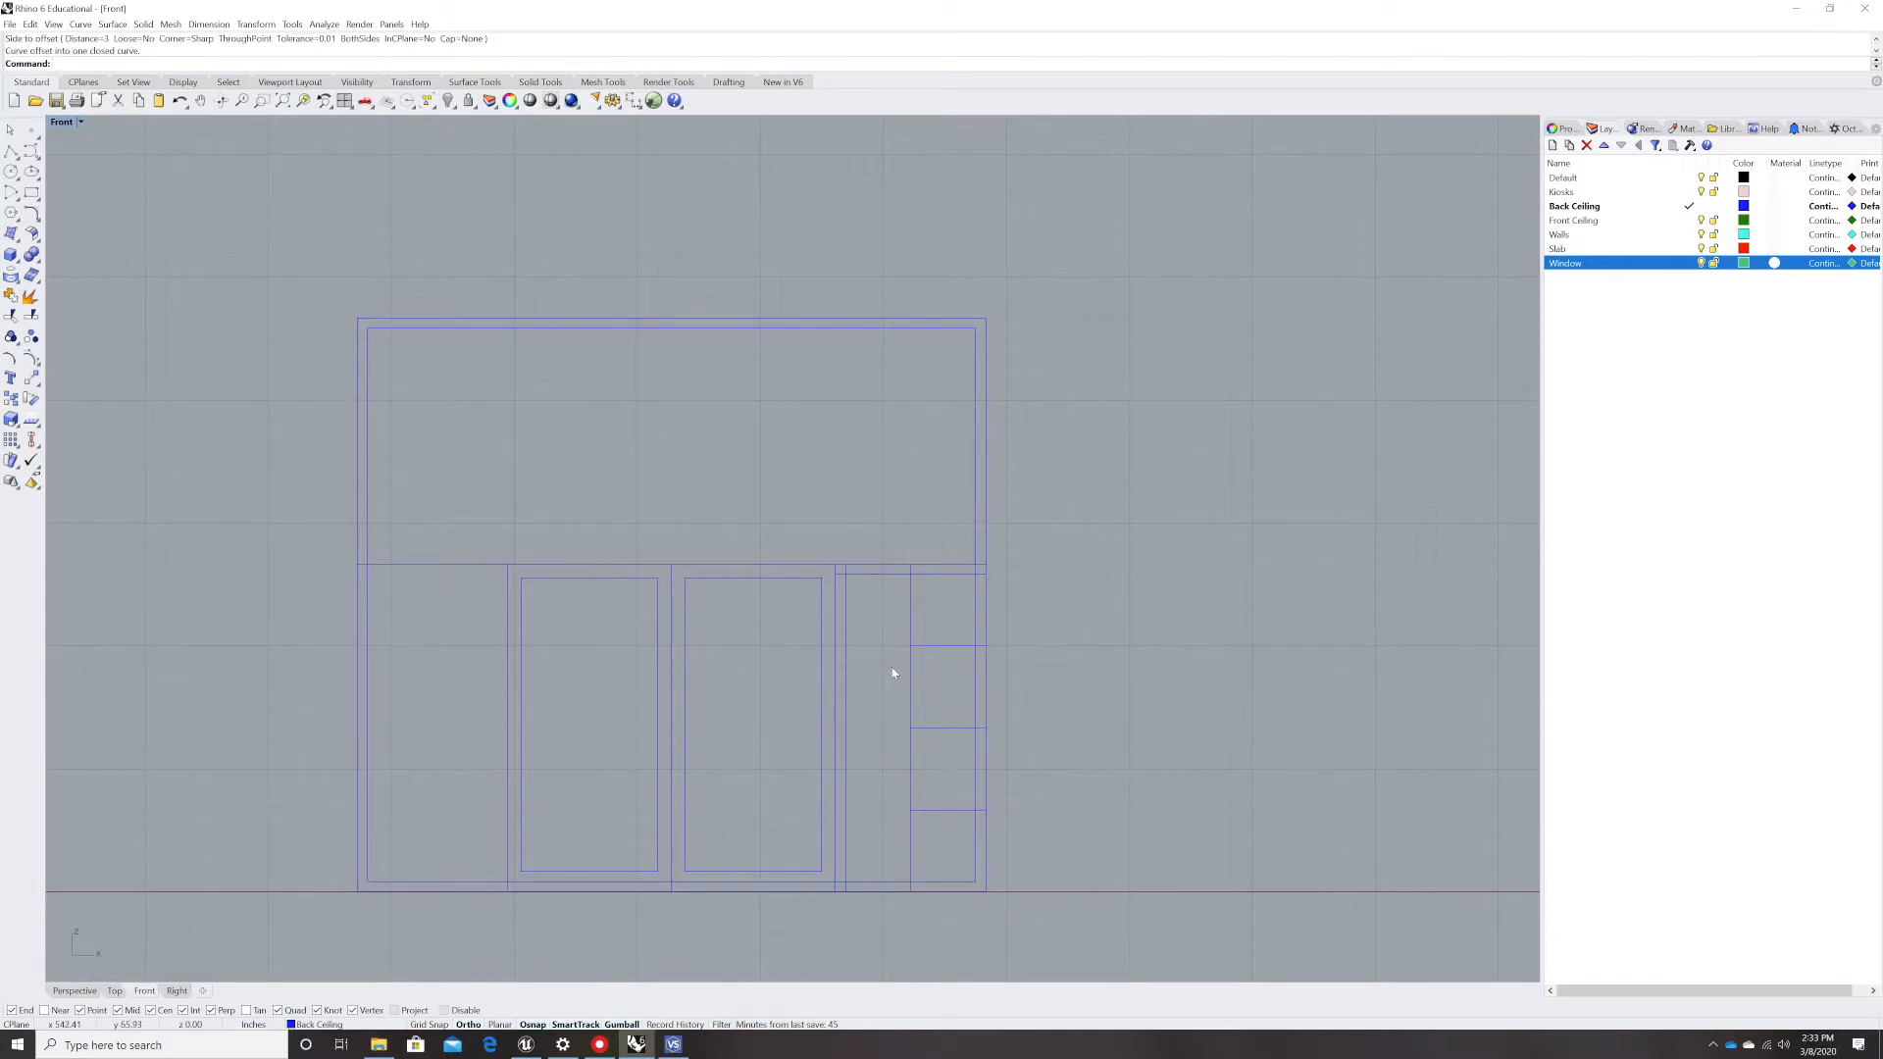
# - Offset the right bay's uppermost horizontal divider line 1.5 inches above and below
pyautogui.write('offset')
pyautogui.press('Return')
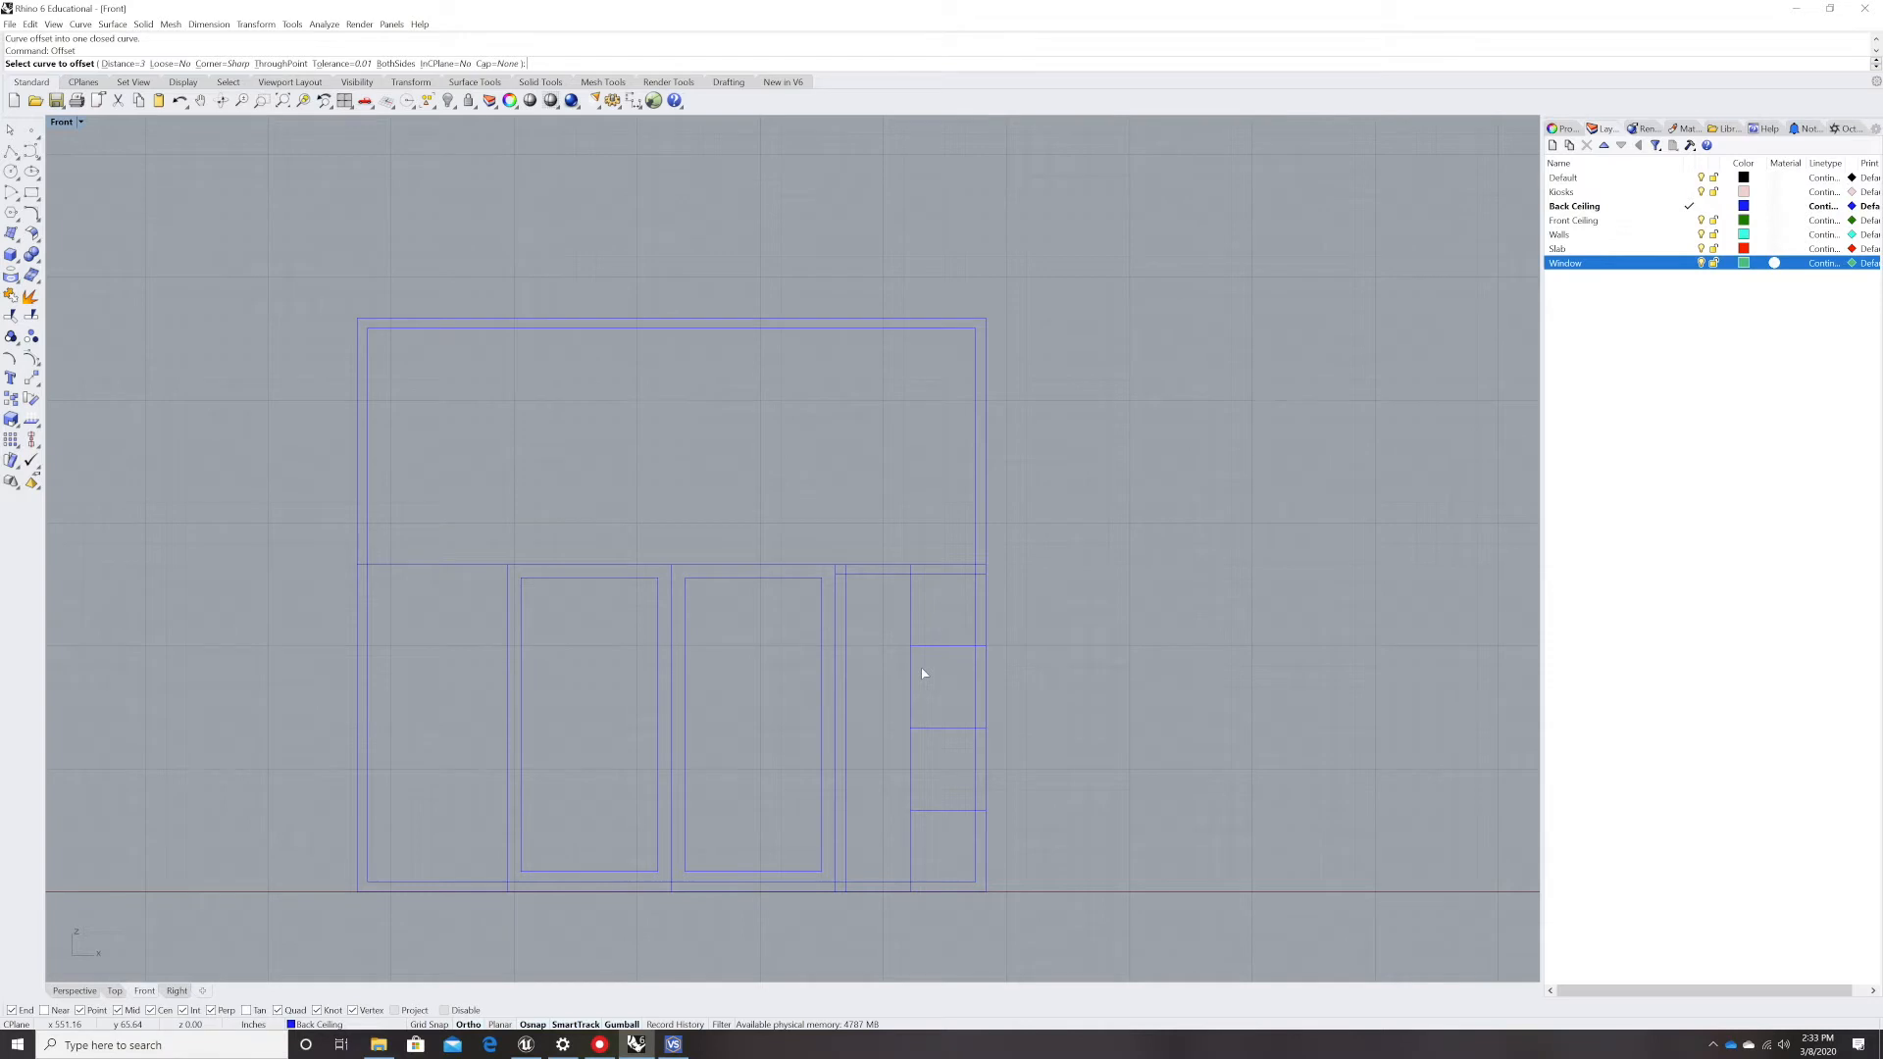
pyautogui.write('5')
pyautogui.press('Return')
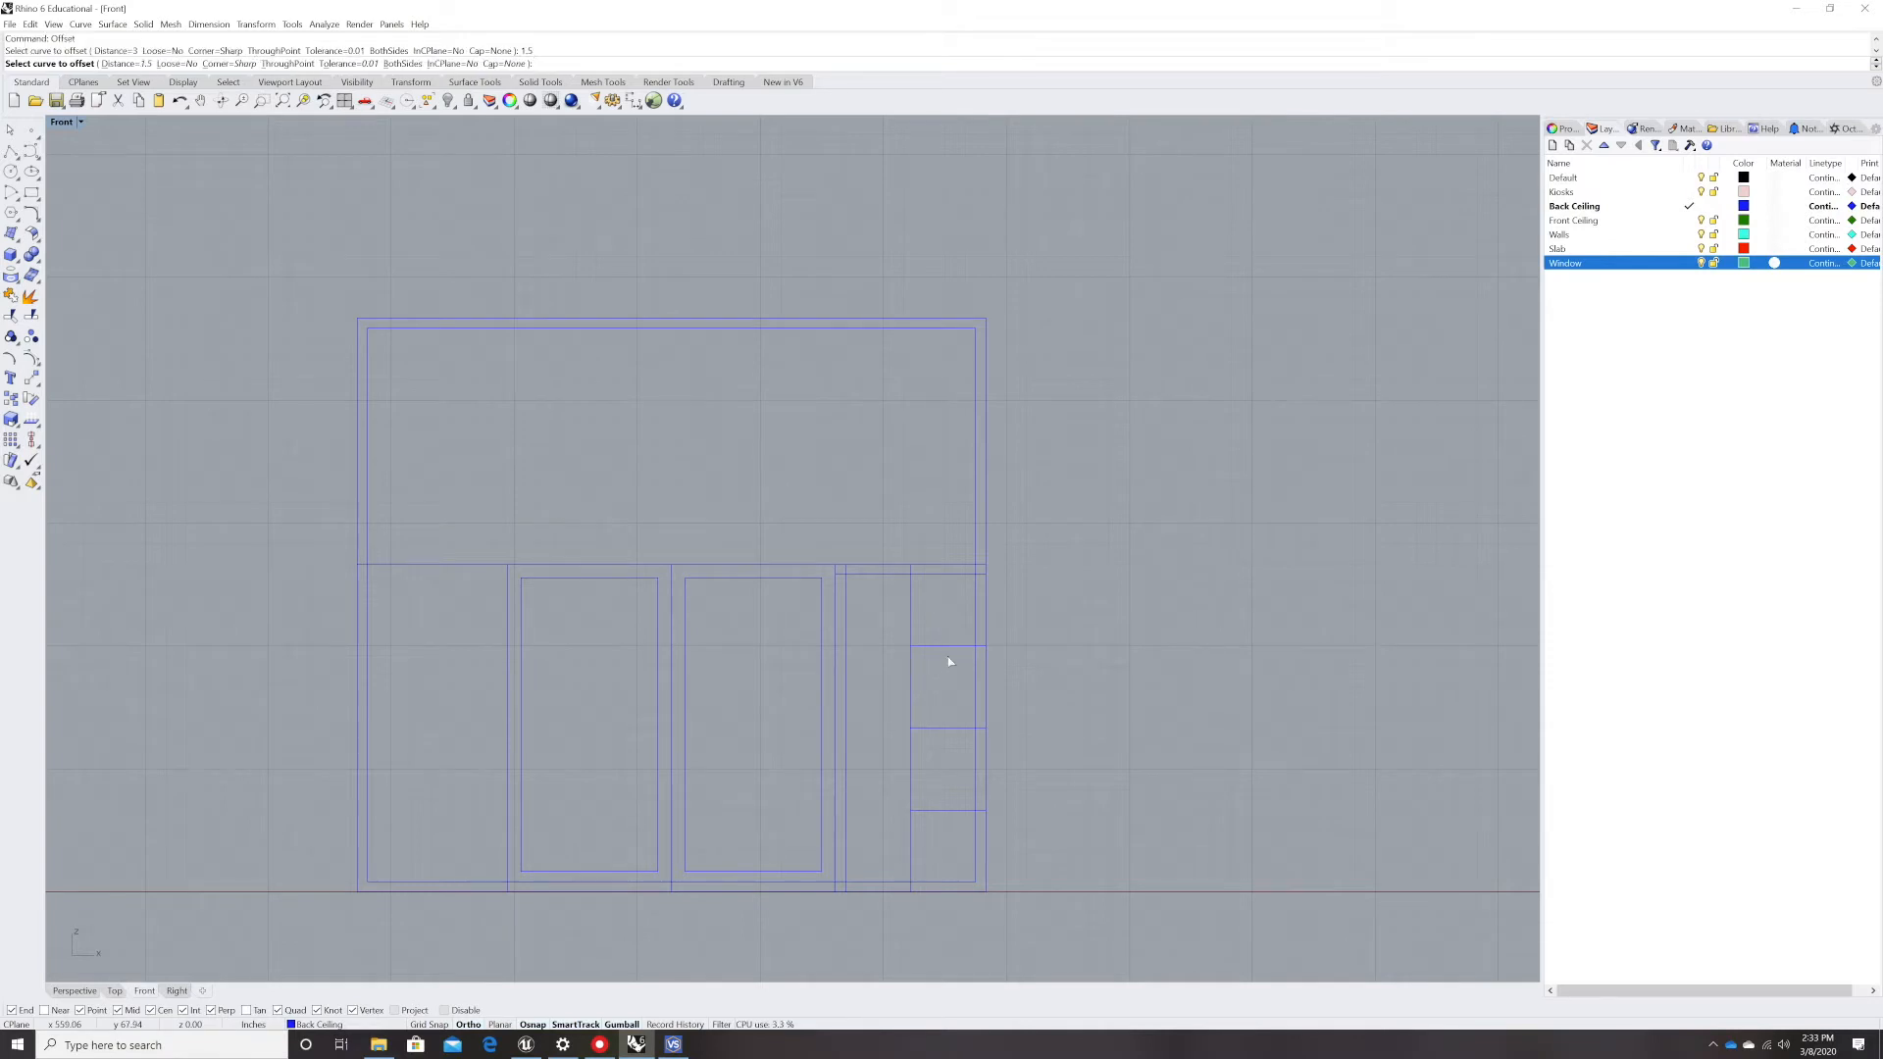
pyautogui.click(948, 645)
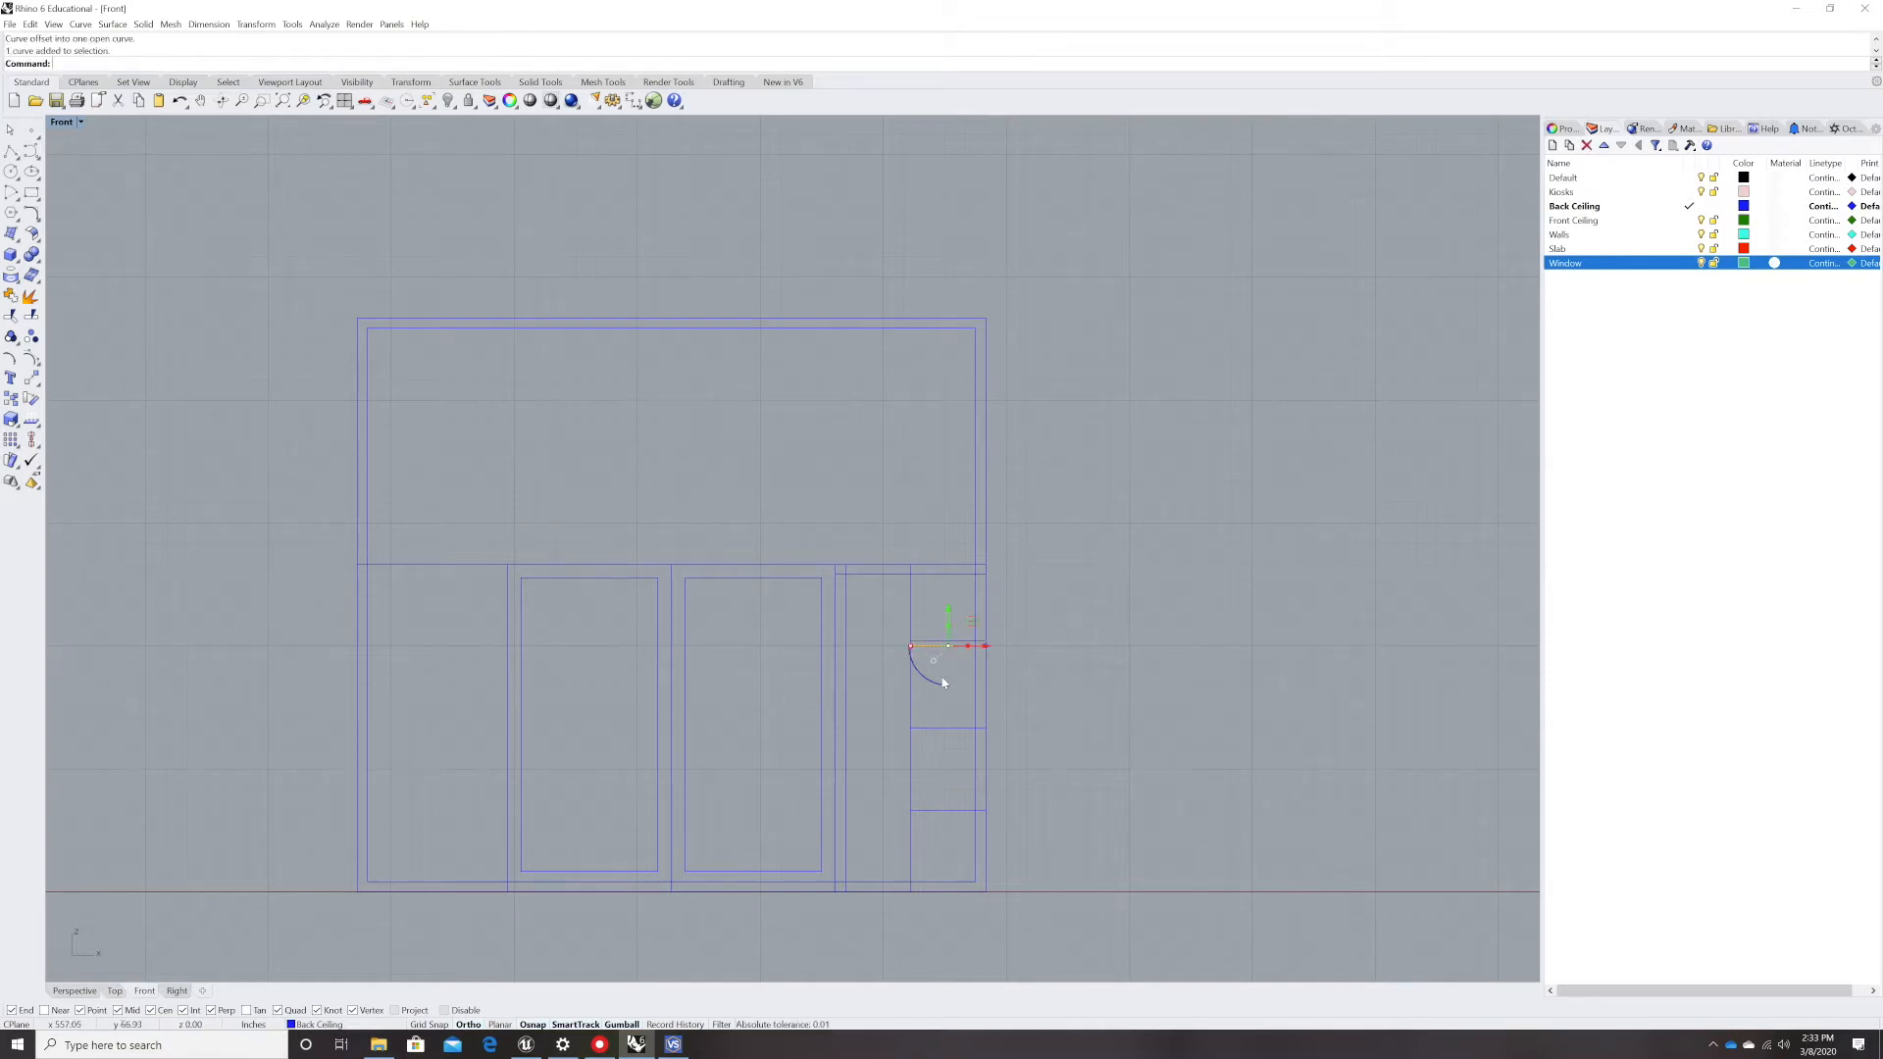
pyautogui.click(946, 732)
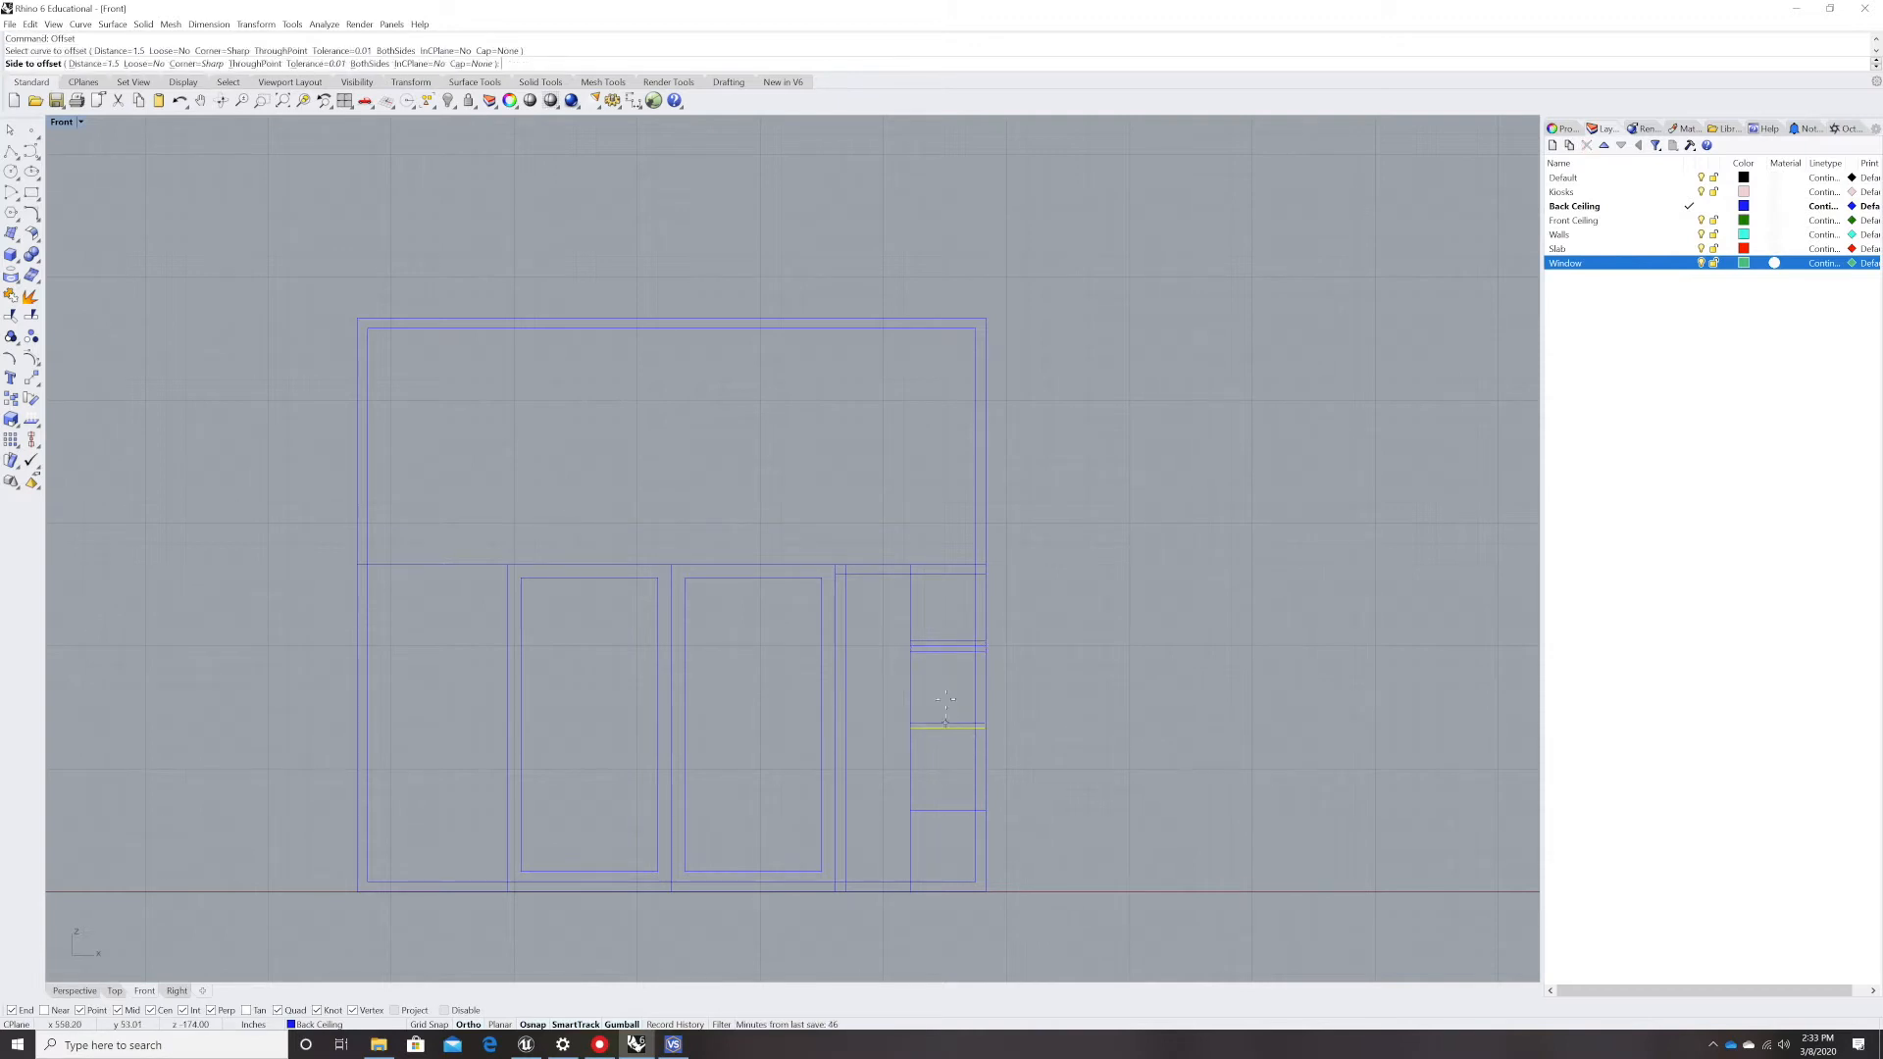
# - Offset the right bay's middle and lowest horizontal divider lines 1.5 inches above and below
pyautogui.press('Return')
pyautogui.click(945, 727)
pyautogui.click(944, 747)
pyautogui.press('Return')
pyautogui.click(949, 811)
pyautogui.press('Escape')
# - Delete the original centre lines between the offset pairs of the right bay's horizontal dividers
pyautogui.click(958, 812)
pyautogui.press('Delete')
pyautogui.click(962, 729)
pyautogui.press('Delete')
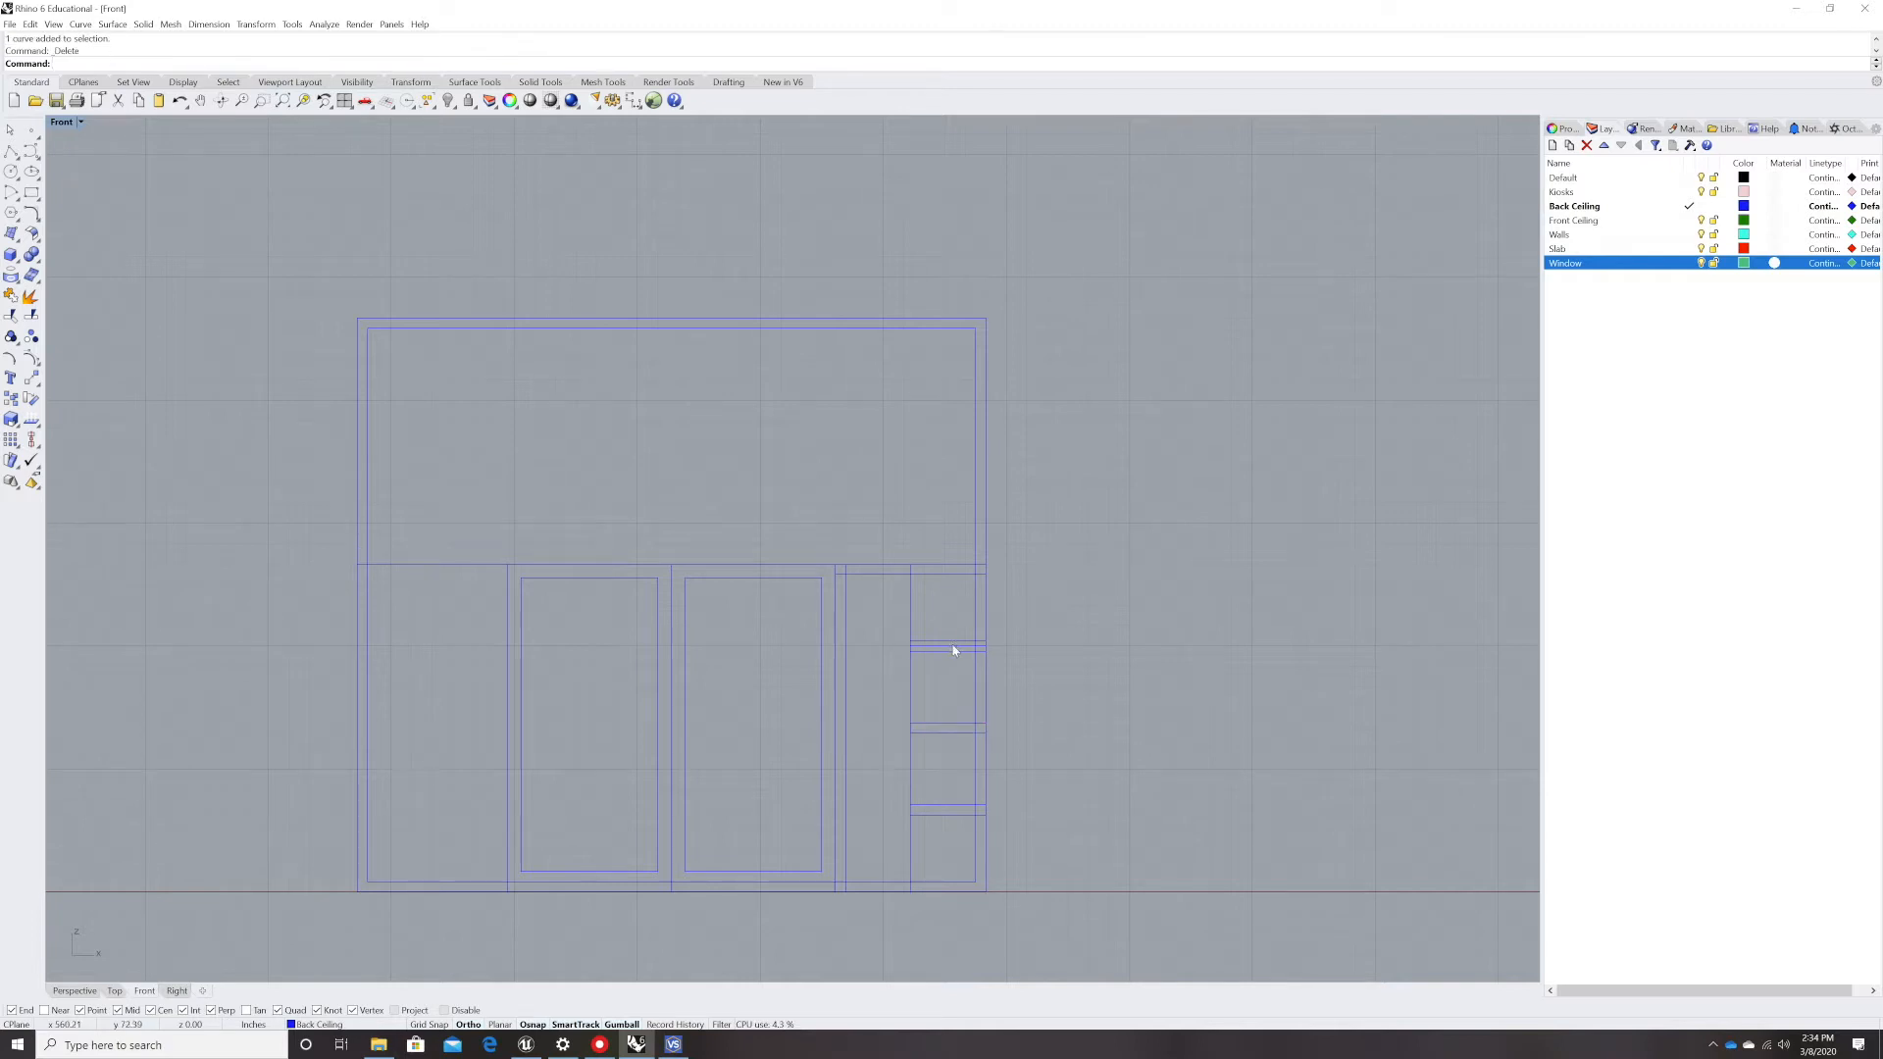
# - Fillet the upper edge of the right bay's top divider with the inner vertical frame line beside the door, using radius 0
pyautogui.scroll(3, 957, 663)
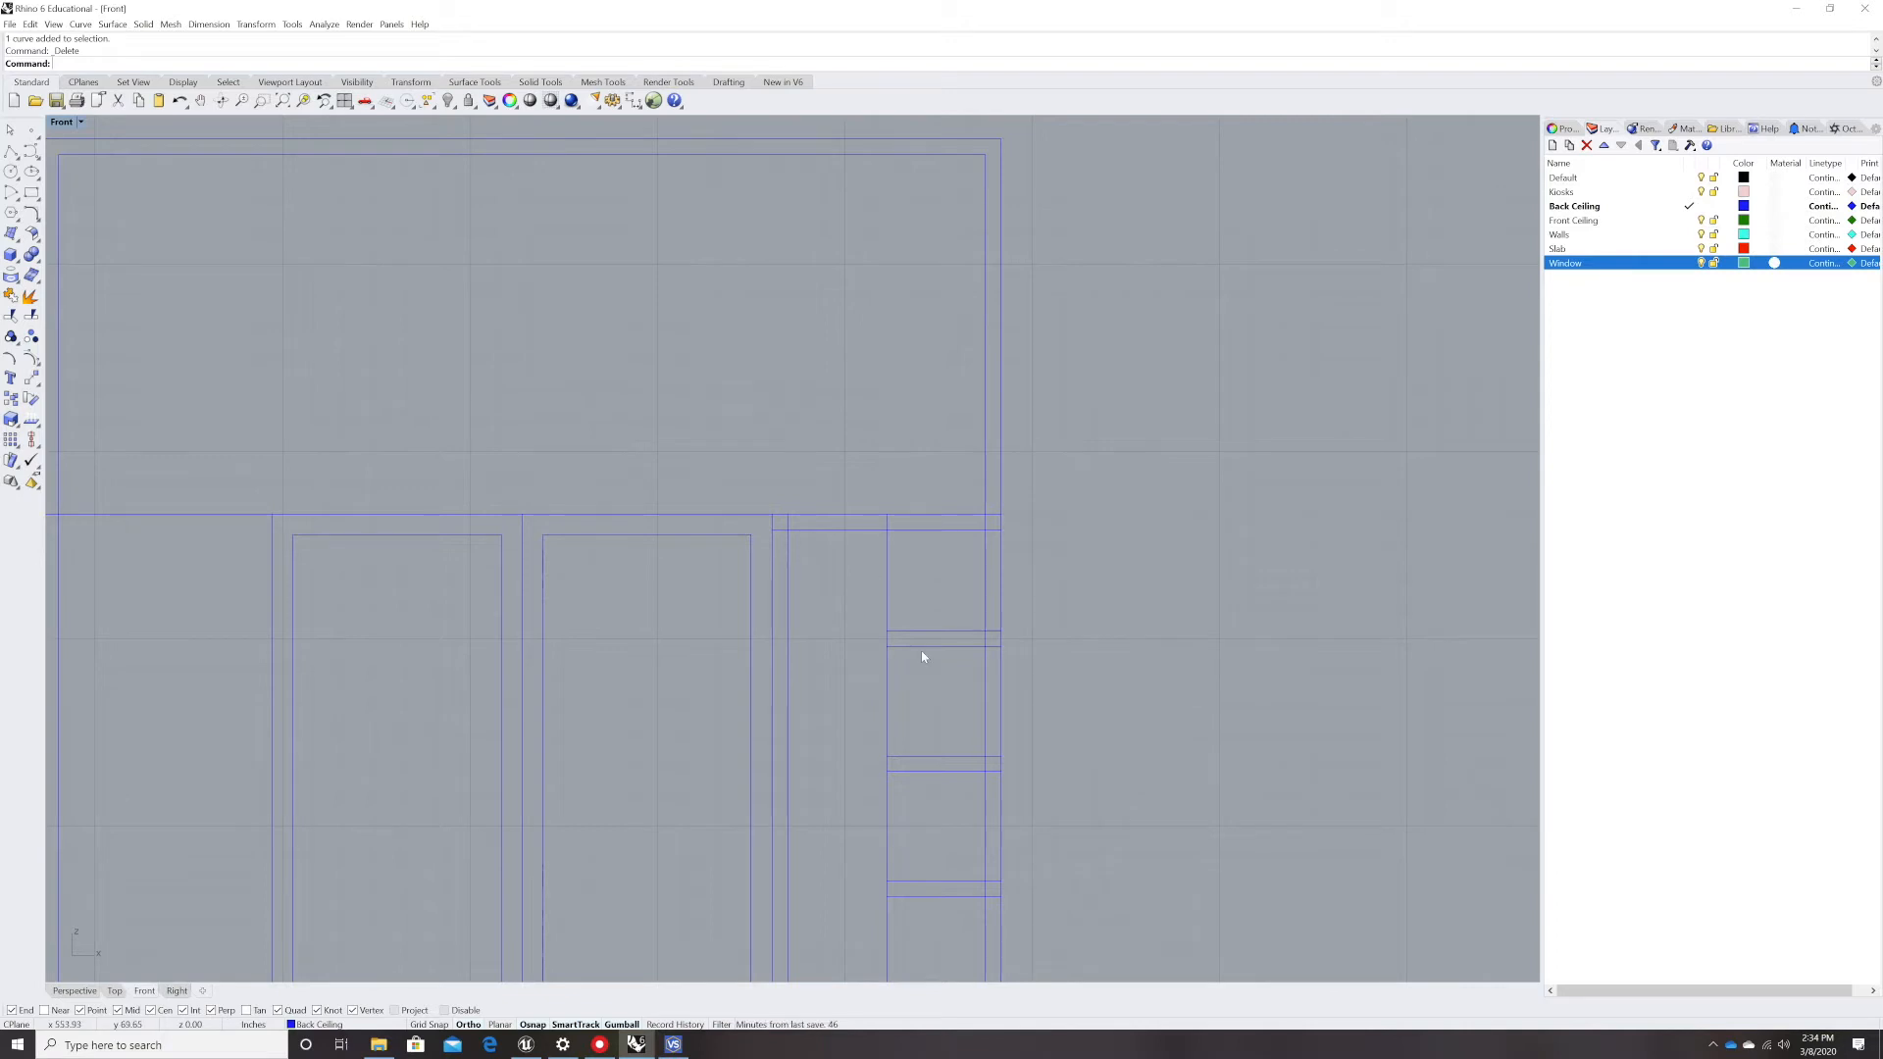
pyautogui.write('fillet')
pyautogui.press('Return')
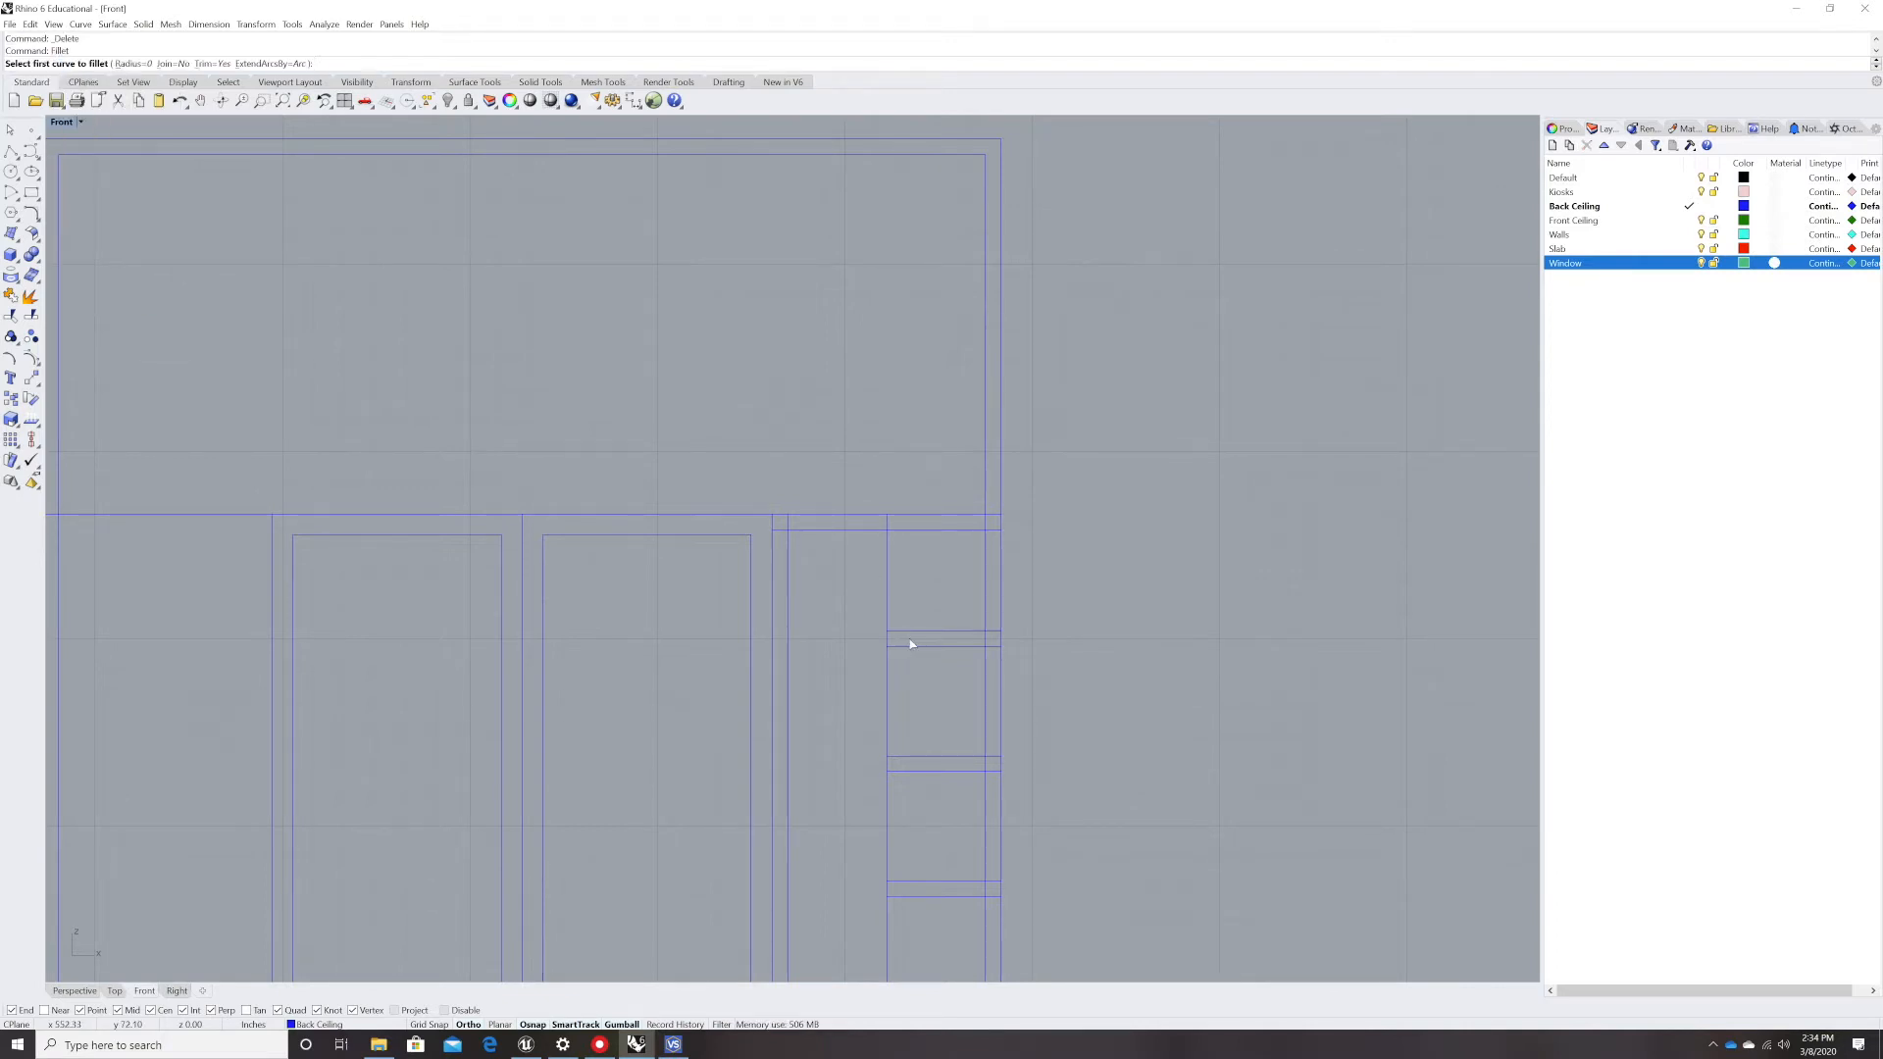
pyautogui.click(904, 632)
pyautogui.click(788, 616)
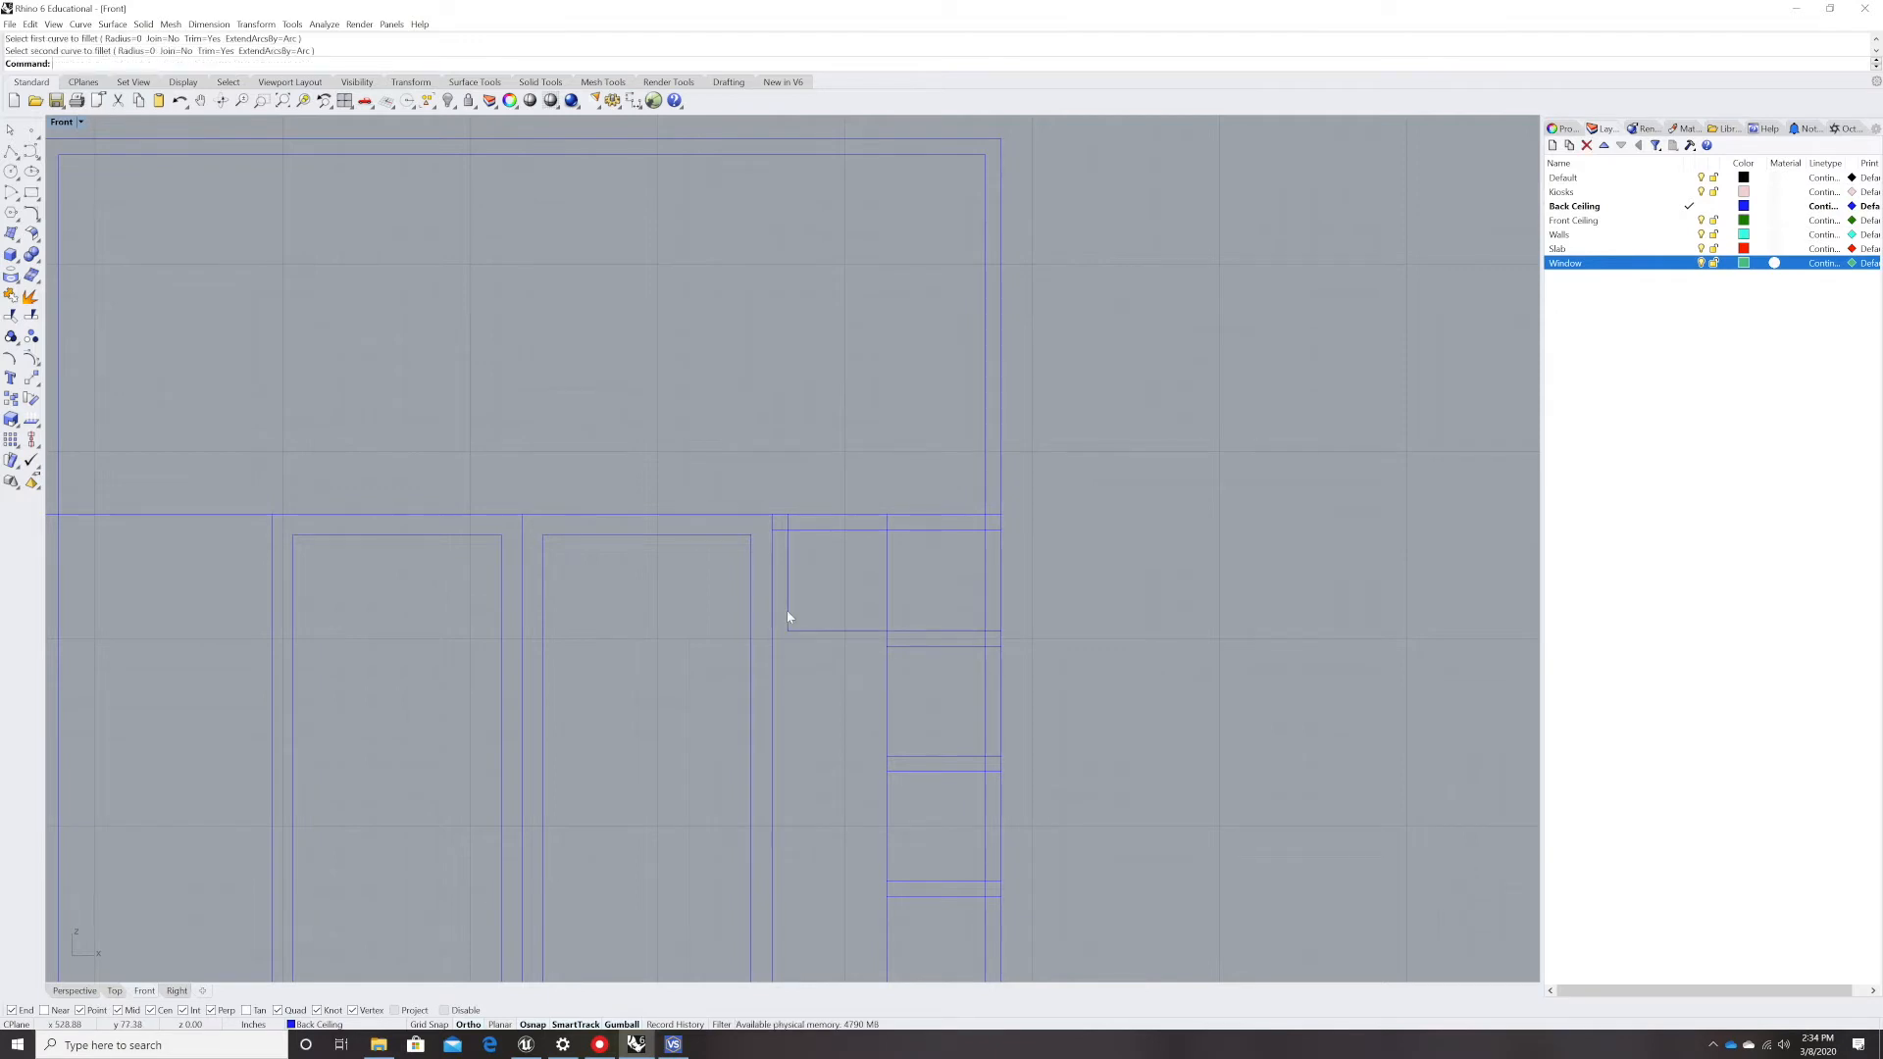
# - Draw a vertical line from the left end of the top divider's upper edge down to the bottom frame's inner edge
pyautogui.moveTo(826, 771); pyautogui.dragTo(837, 651, button='right')
pyautogui.write('line')
pyautogui.press('Return')
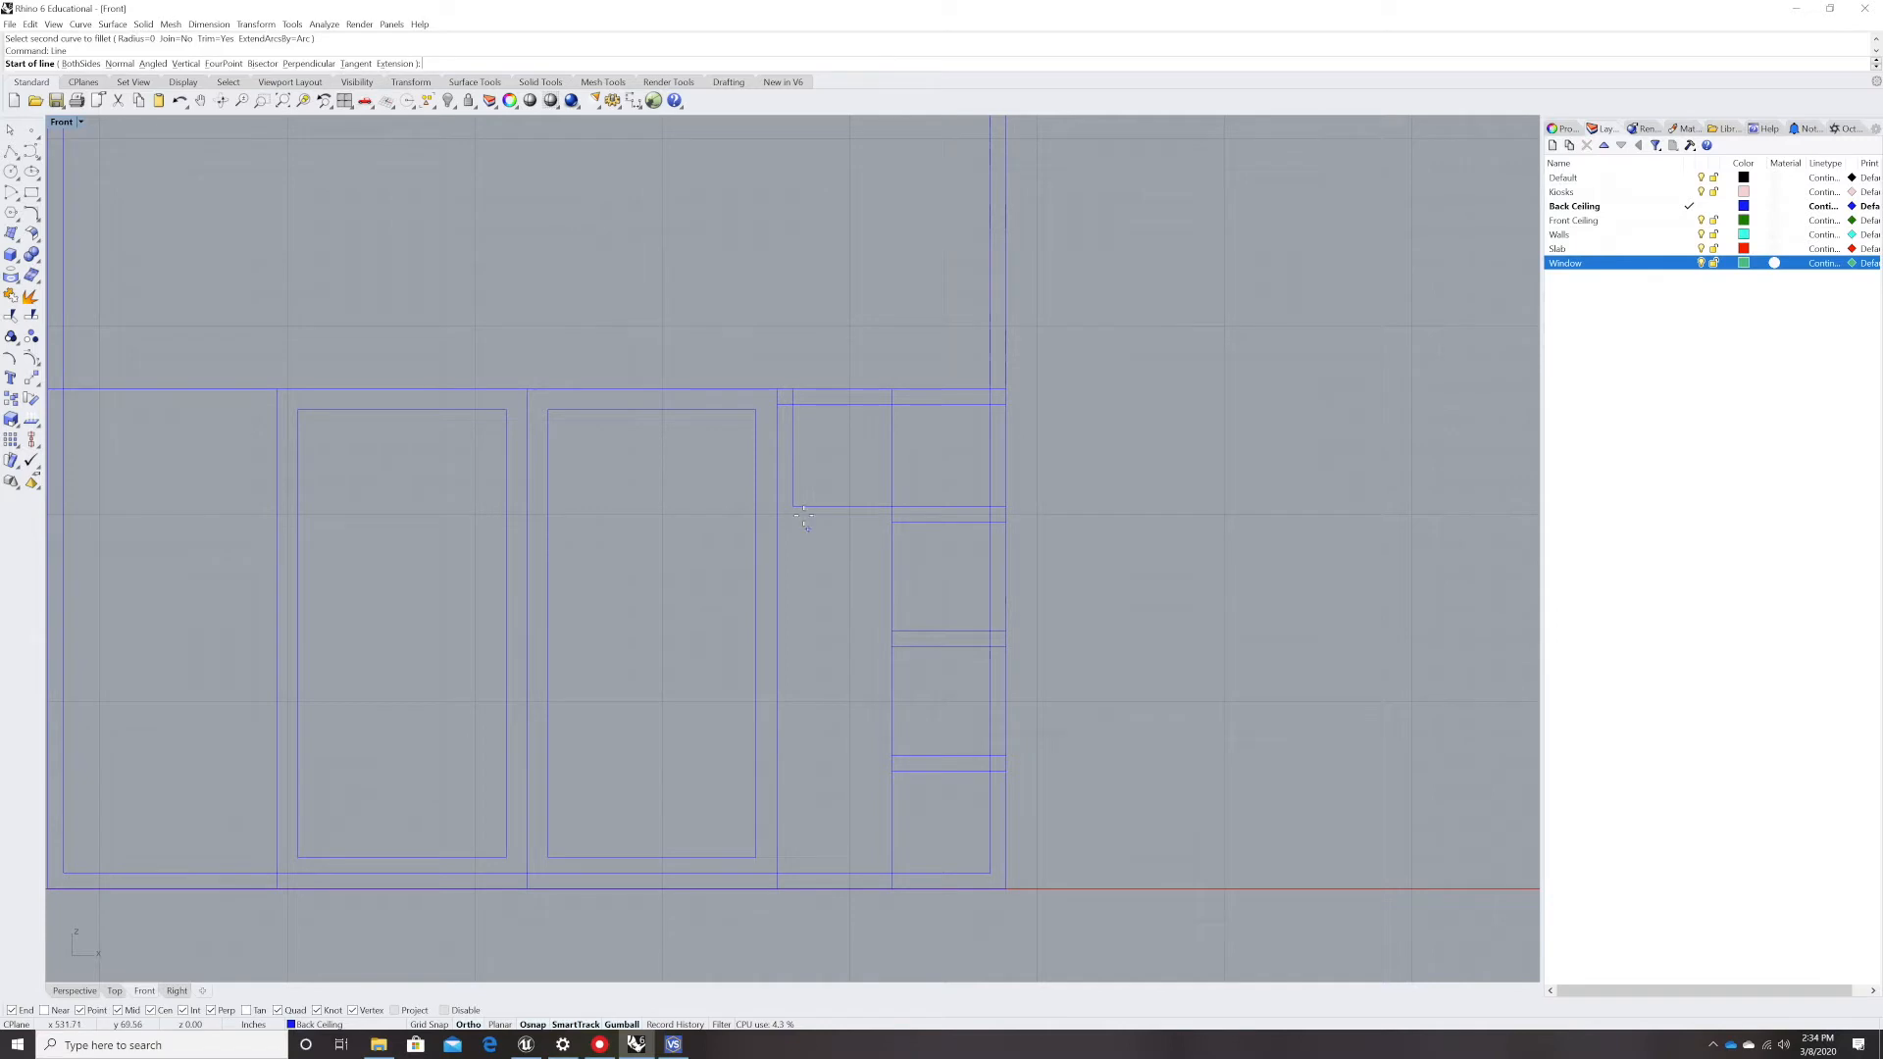
pyautogui.click(802, 515)
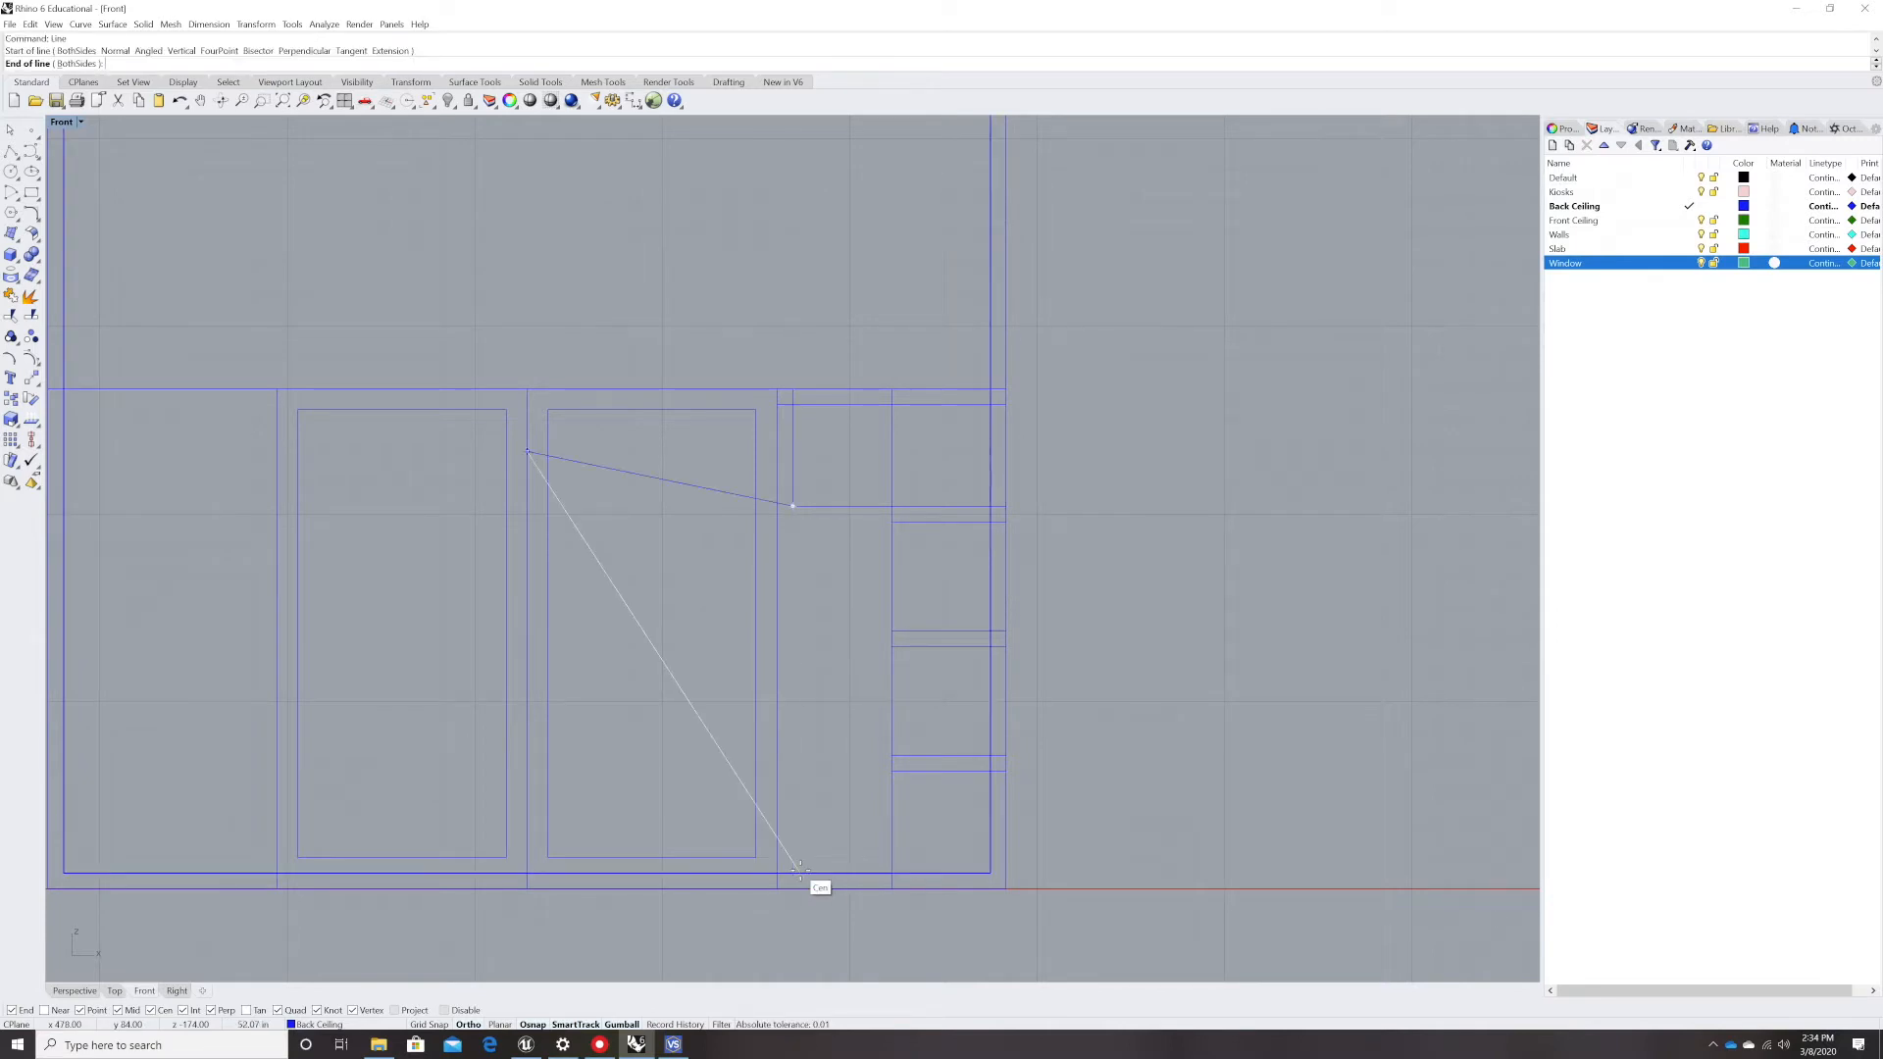
pyautogui.press('Escape')
# - Fillet the top divider's lower edge with the new vertical line beside the door, using radius 0
pyautogui.write('fillet')
pyautogui.press('Return')
pyautogui.click(910, 523)
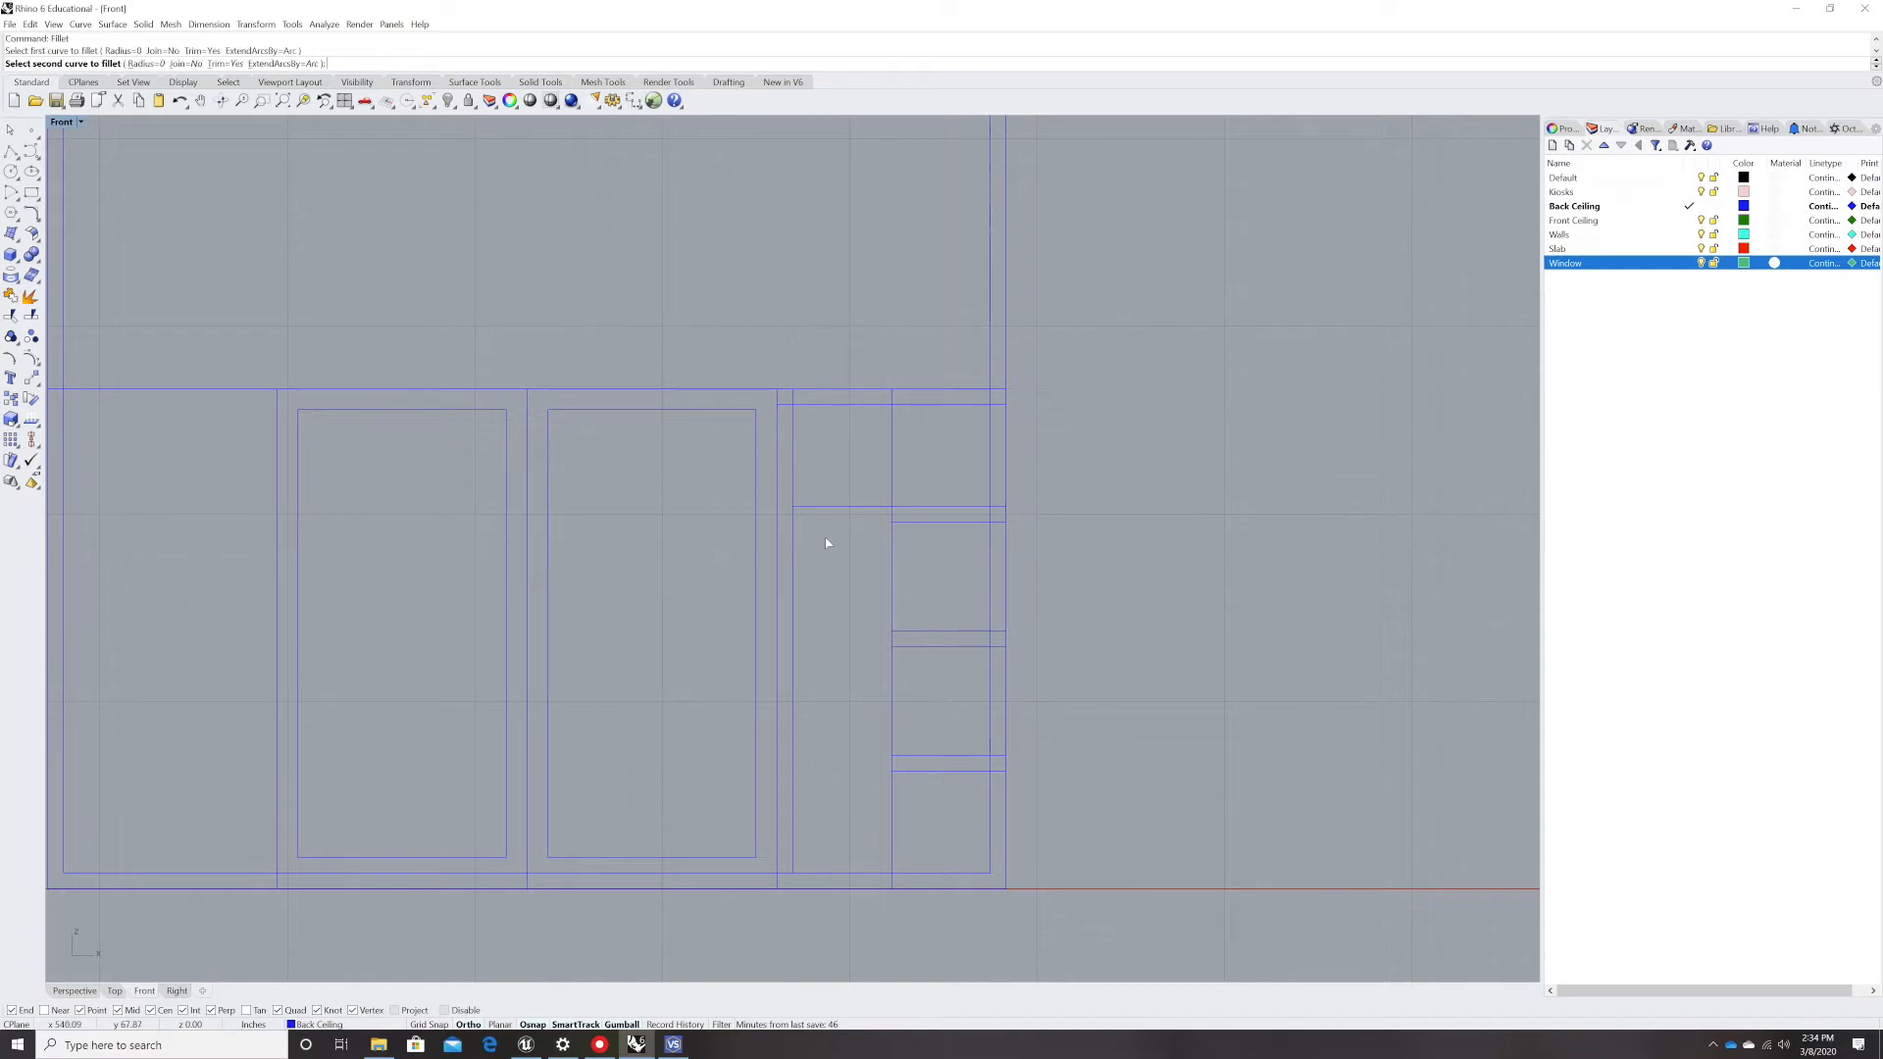
pyautogui.click(791, 539)
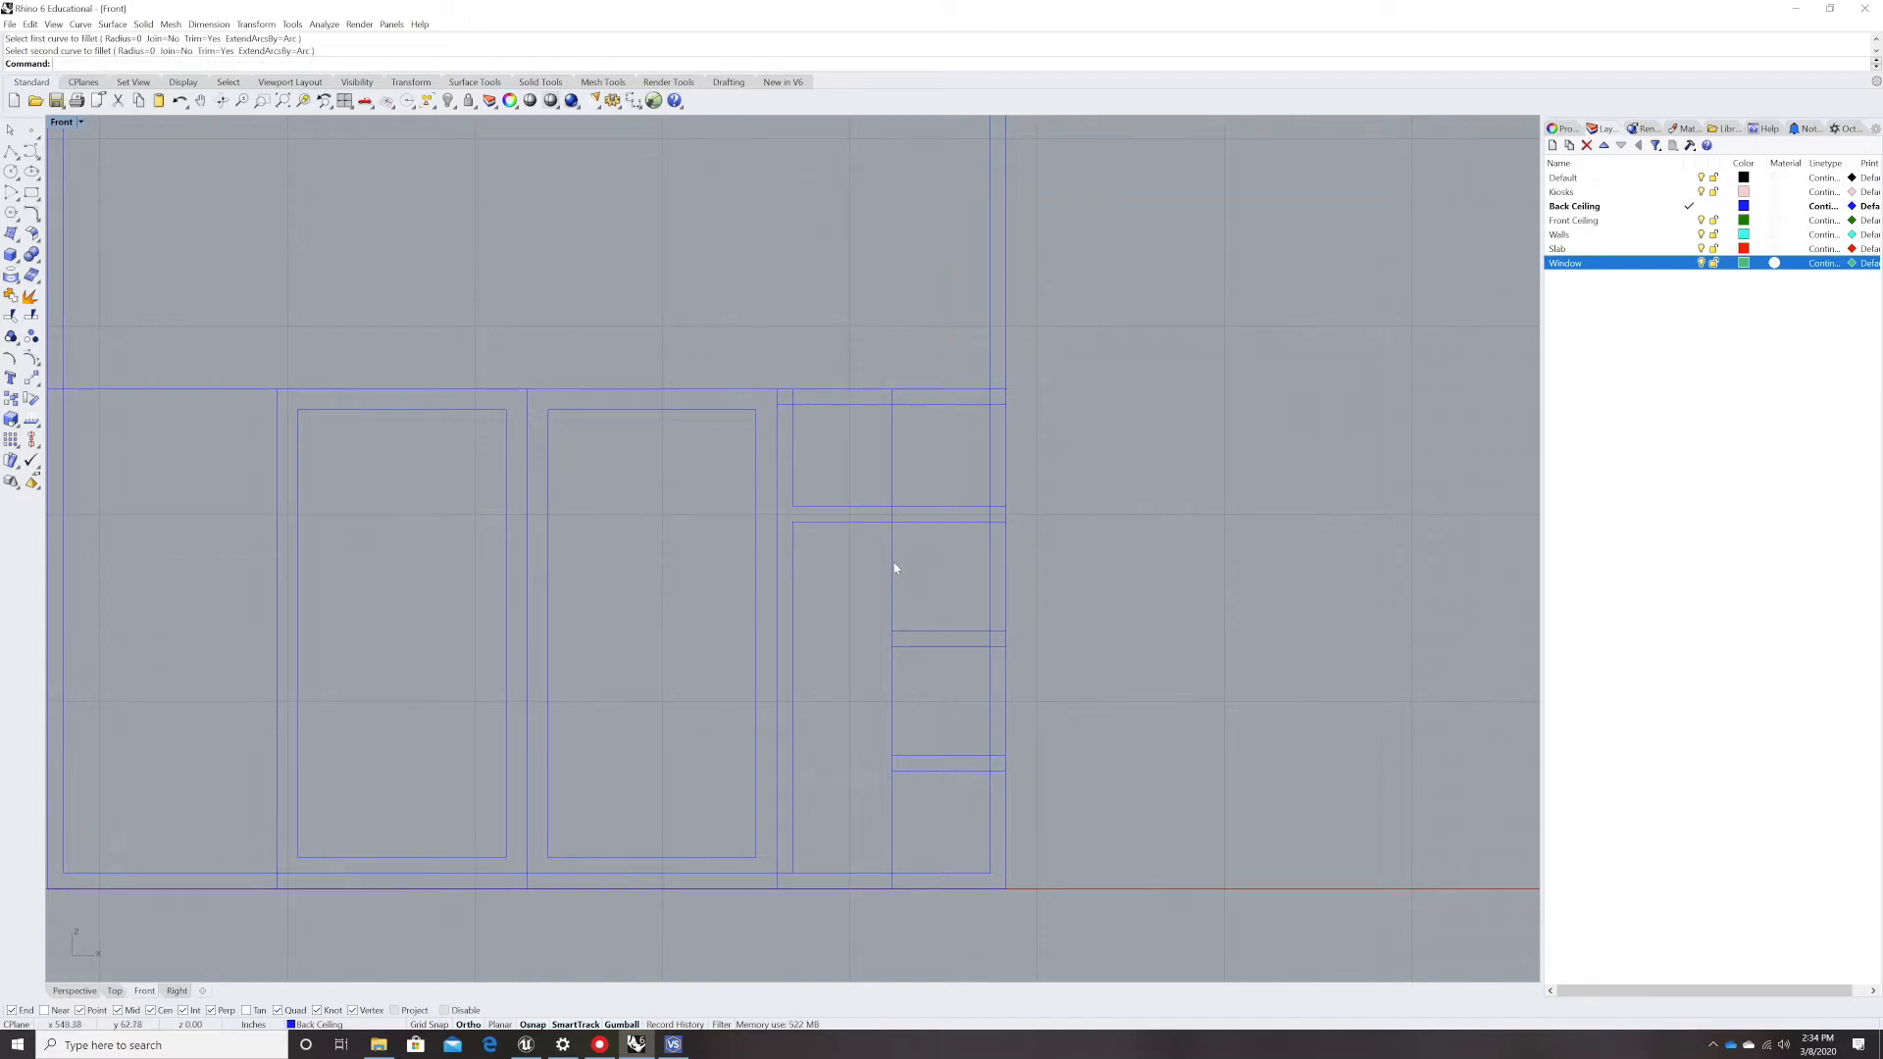
# - Fillet the upper left and upper right corners of the right bay's top pane with radius 0
pyautogui.rightClick(808, 421)
pyautogui.click(792, 418)
pyautogui.click(808, 405)
pyautogui.rightClick(995, 417)
pyautogui.click(979, 405)
pyautogui.click(991, 421)
# - Fillet the middle divider's upper edge with the vertical line beside the door and redraw that line from the corner to the bottom frame
pyautogui.rightClick(902, 638)
pyautogui.click(899, 632)
pyautogui.click(794, 614)
pyautogui.write('line')
pyautogui.press('Return')
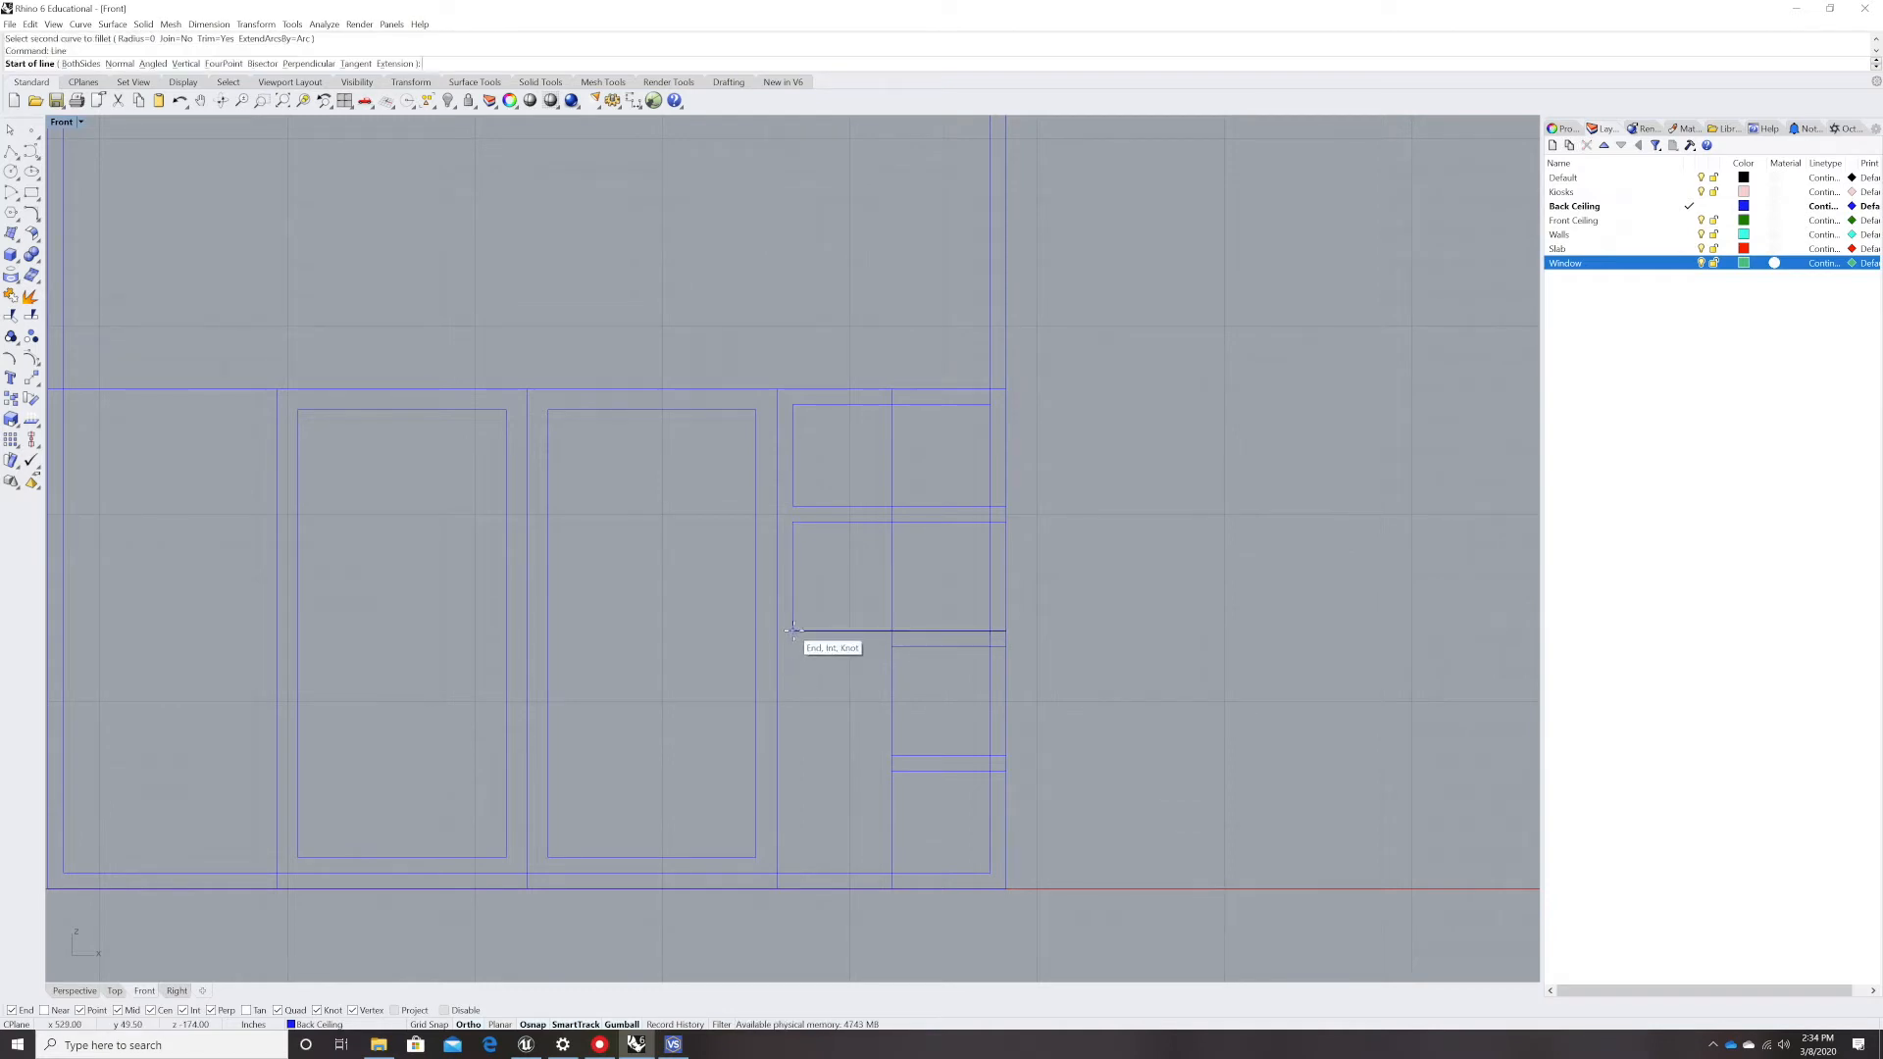
pyautogui.click(792, 631)
pyautogui.click(793, 873)
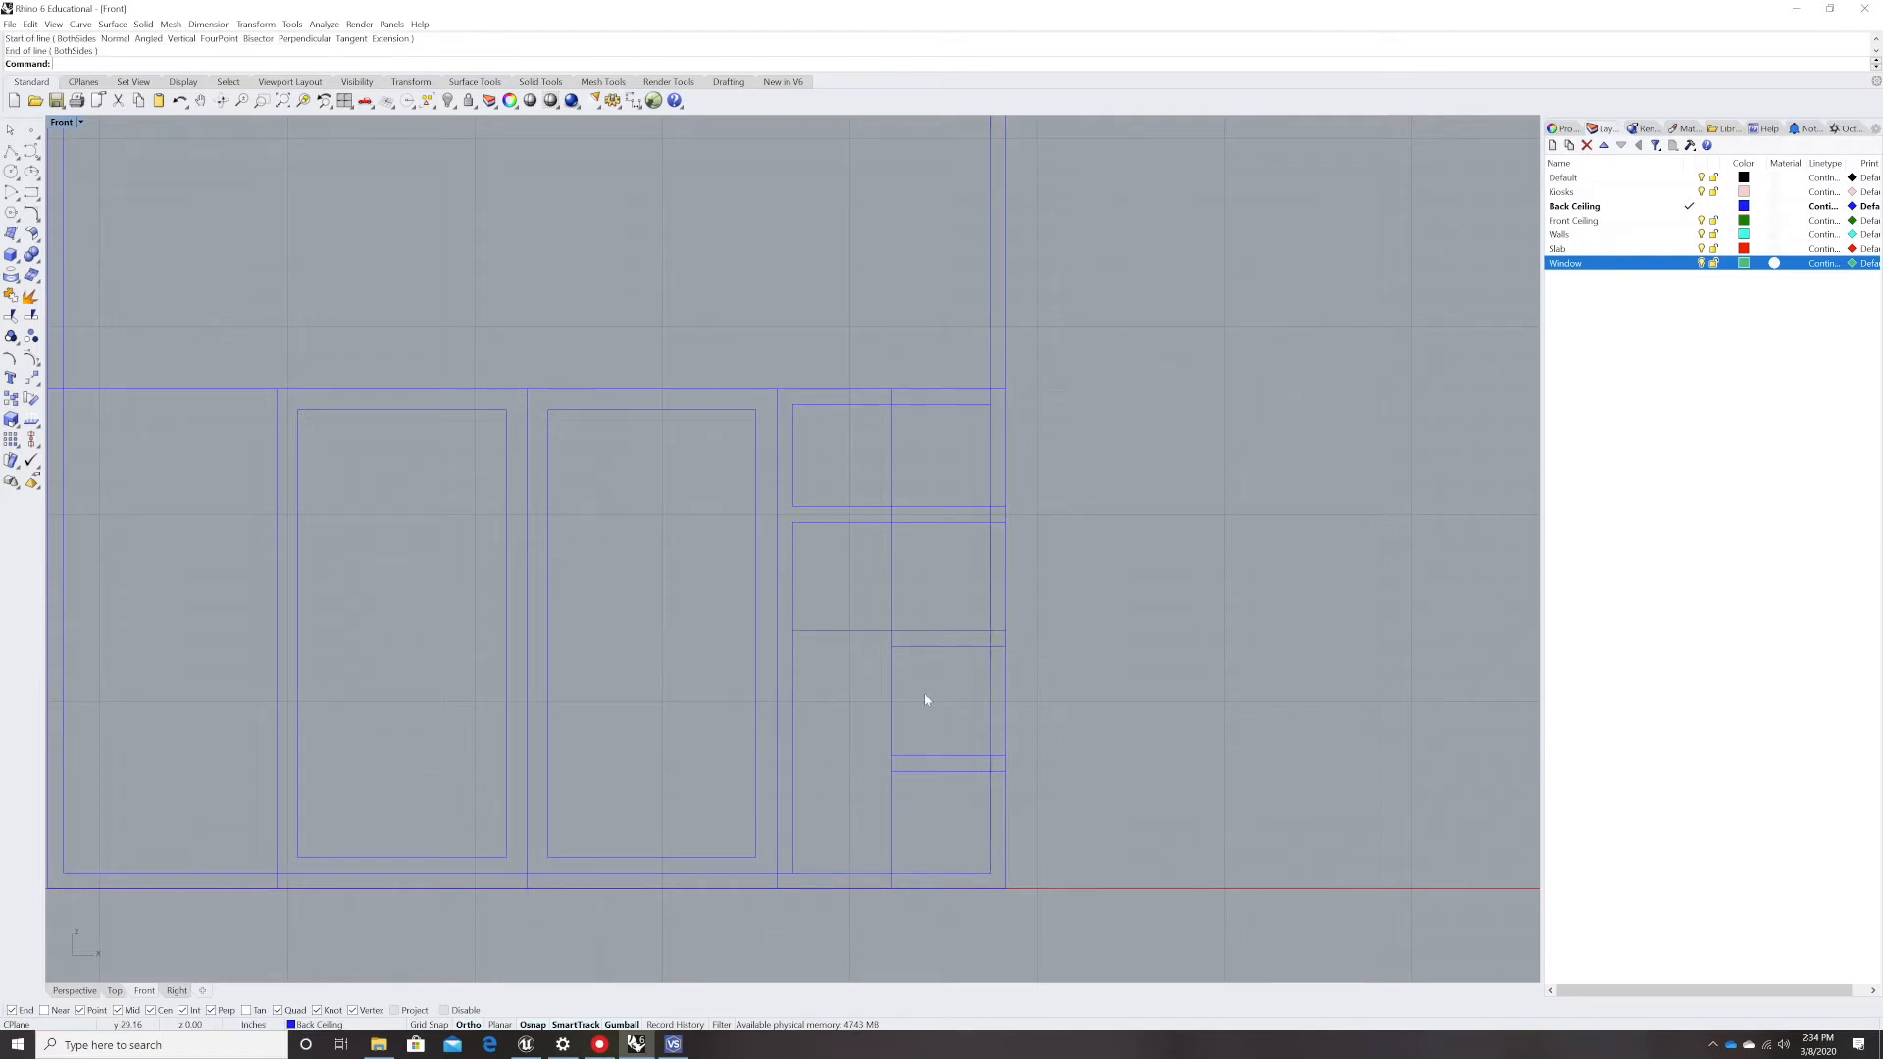
# - Fillet the middle divider's lower edge with the redrawn vertical line beside the door, using radius 0
pyautogui.write('fillet')
pyautogui.press('Return')
pyautogui.click(902, 647)
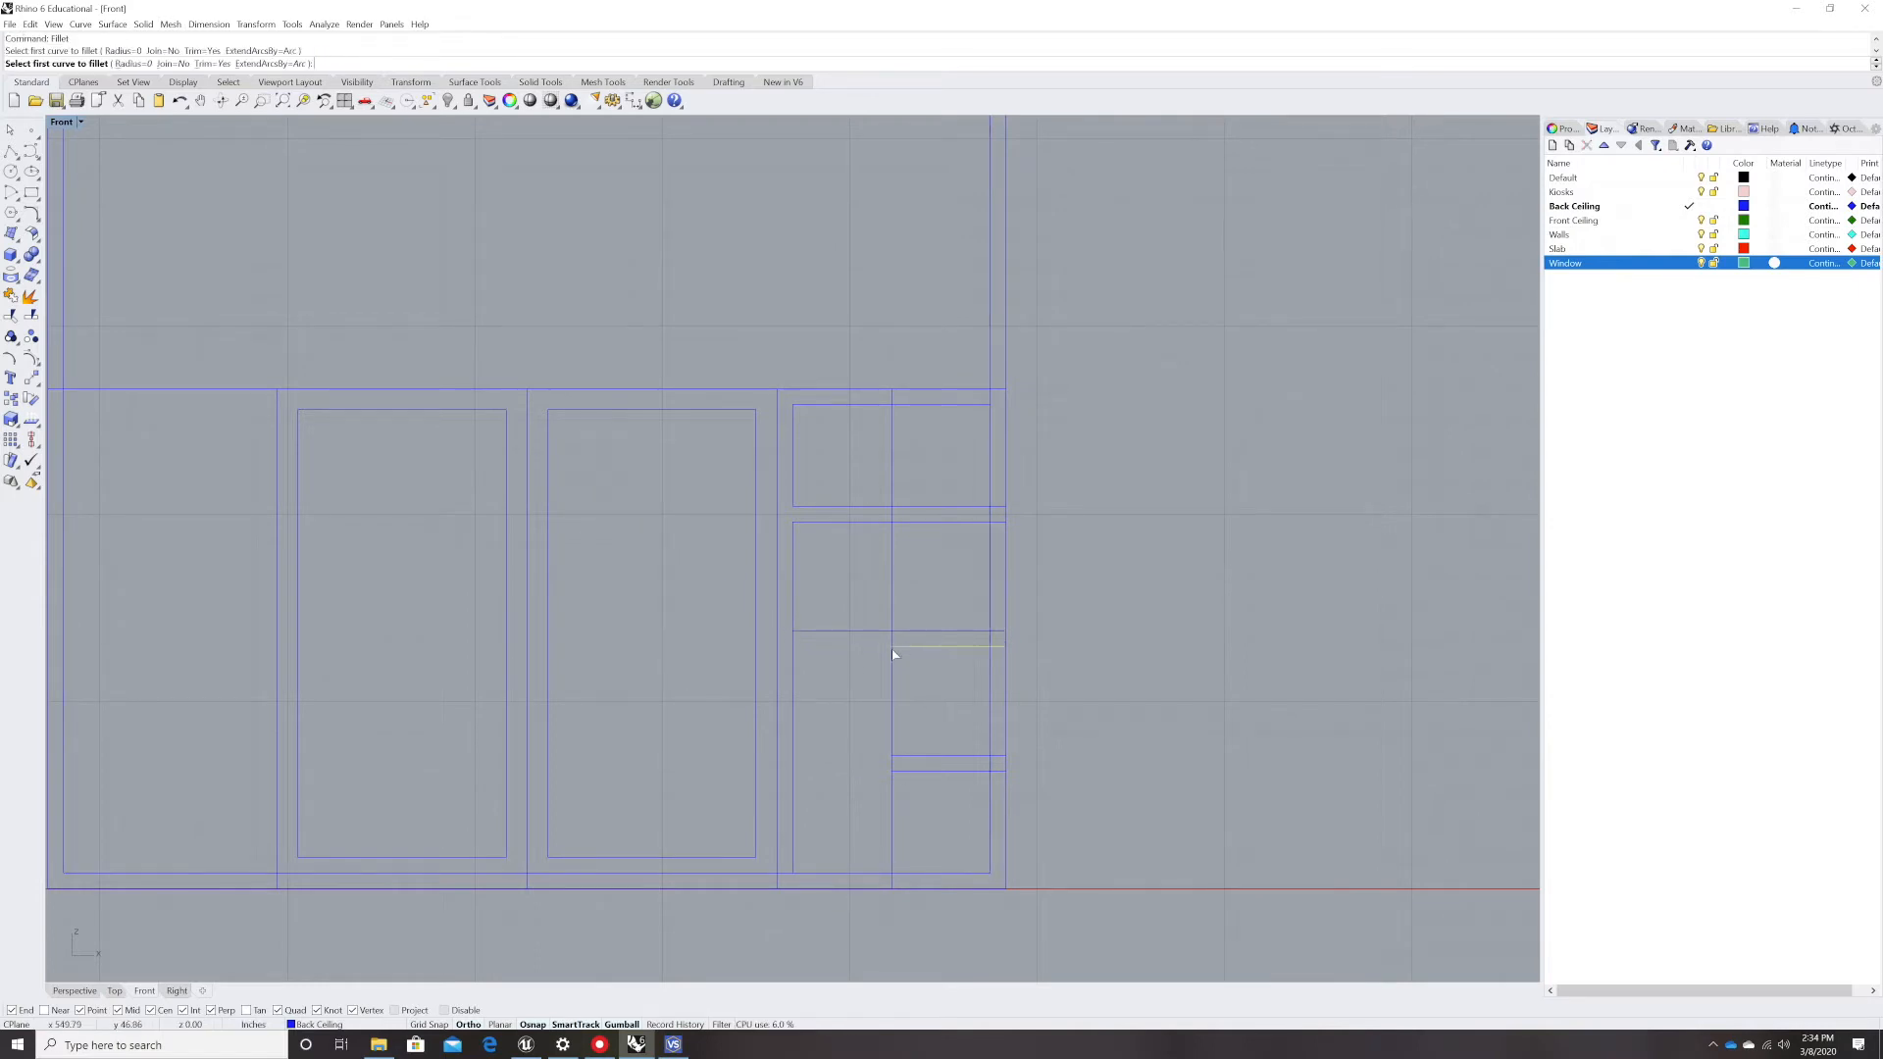
pyautogui.click(795, 671)
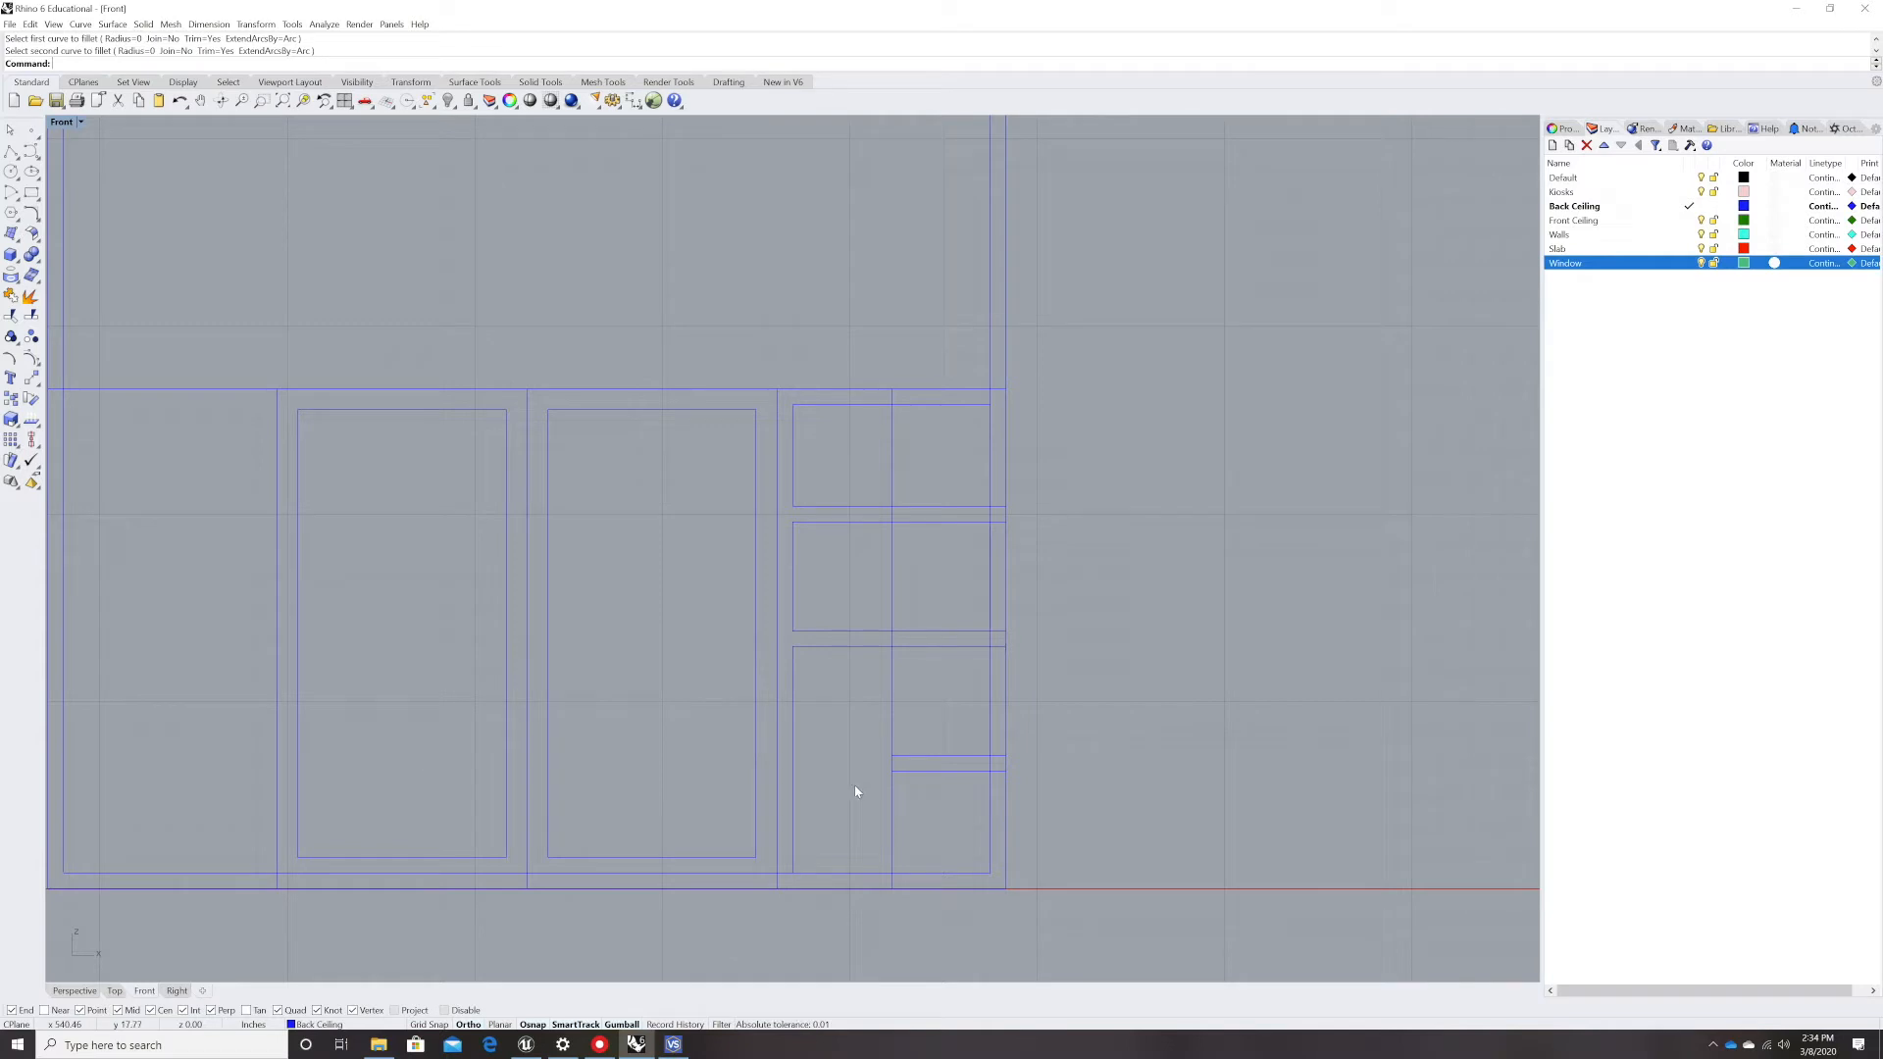
# - Fillet the lowest divider's upper edge with the vertical line beside the door and redraw that line from the corner to the bottom frame
pyautogui.press('Return')
pyautogui.click(794, 747)
pyautogui.click(796, 747)
pyautogui.press('Return')
pyautogui.write('line')
pyautogui.press('Return')
pyautogui.click(792, 755)
pyautogui.click(794, 872)
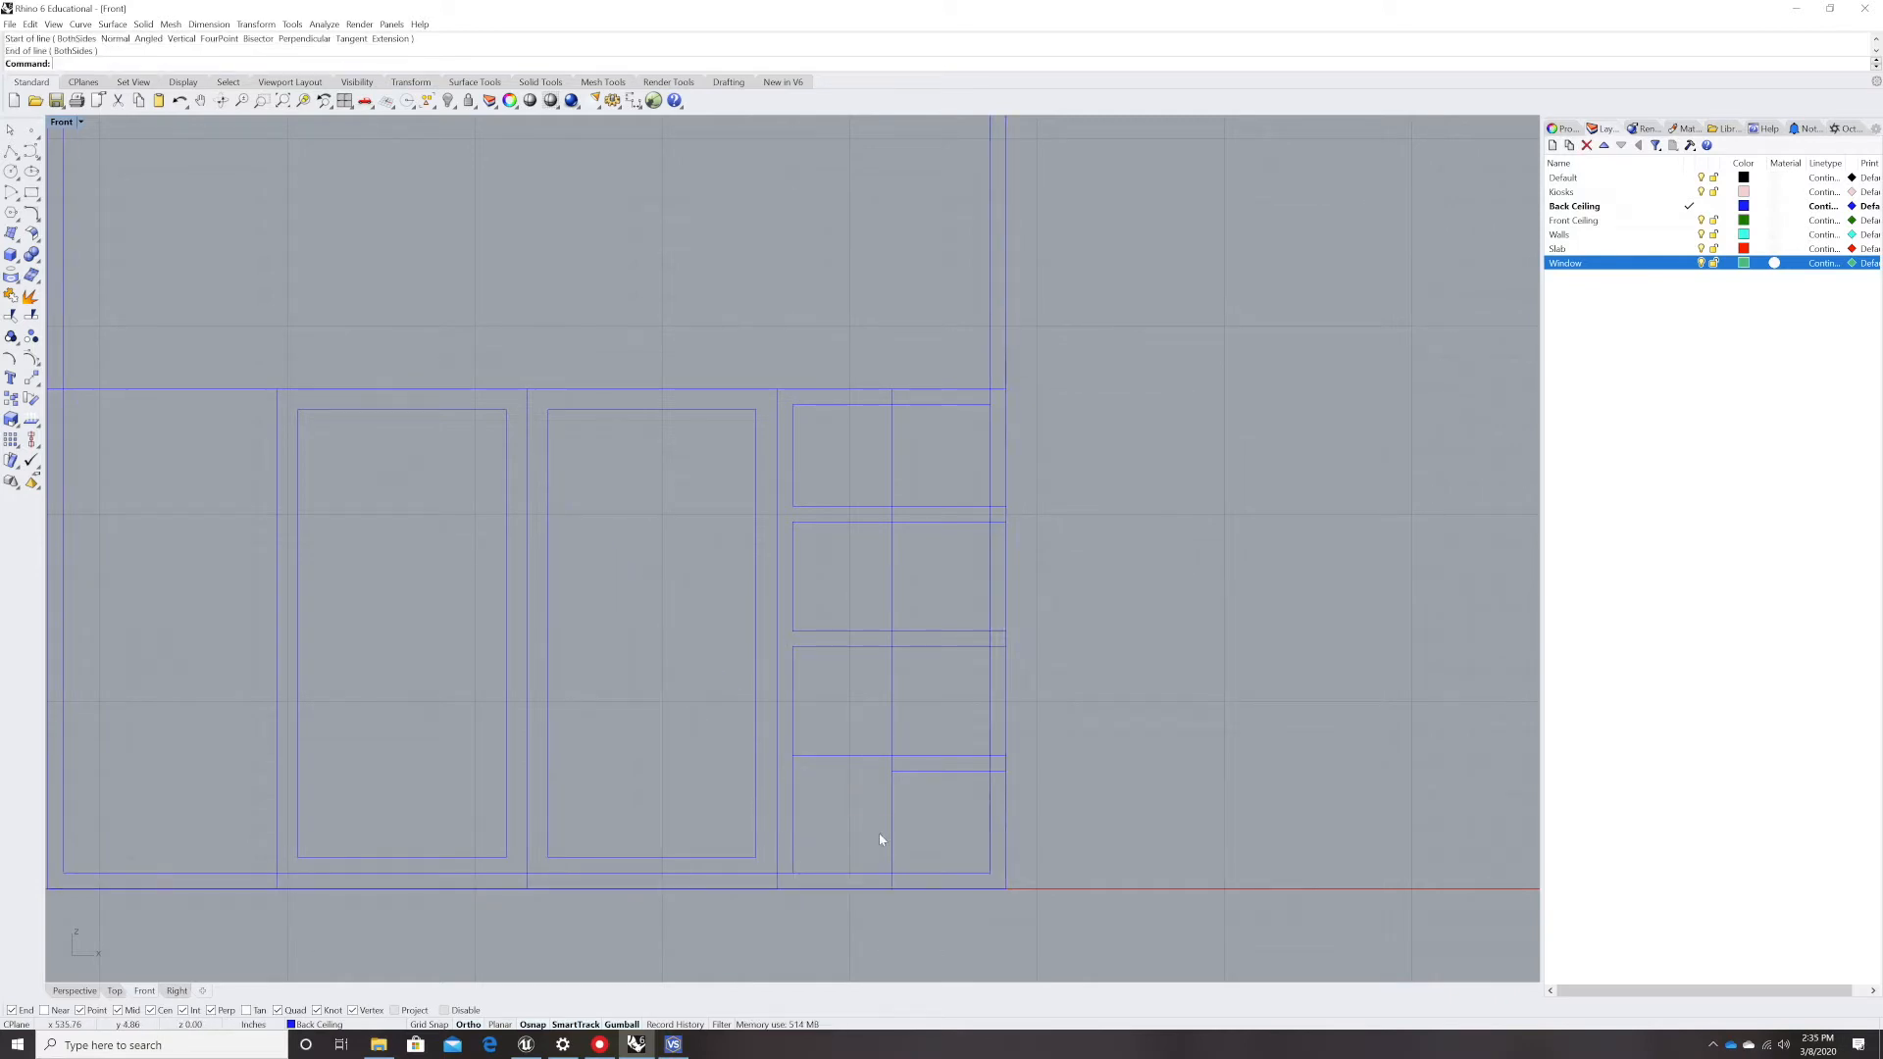
# - Fillet the lowest divider's lower edge with the redrawn vertical line beside the door, using radius 0
pyautogui.write('fillet')
pyautogui.press('Return')
pyautogui.click(903, 771)
pyautogui.click(792, 787)
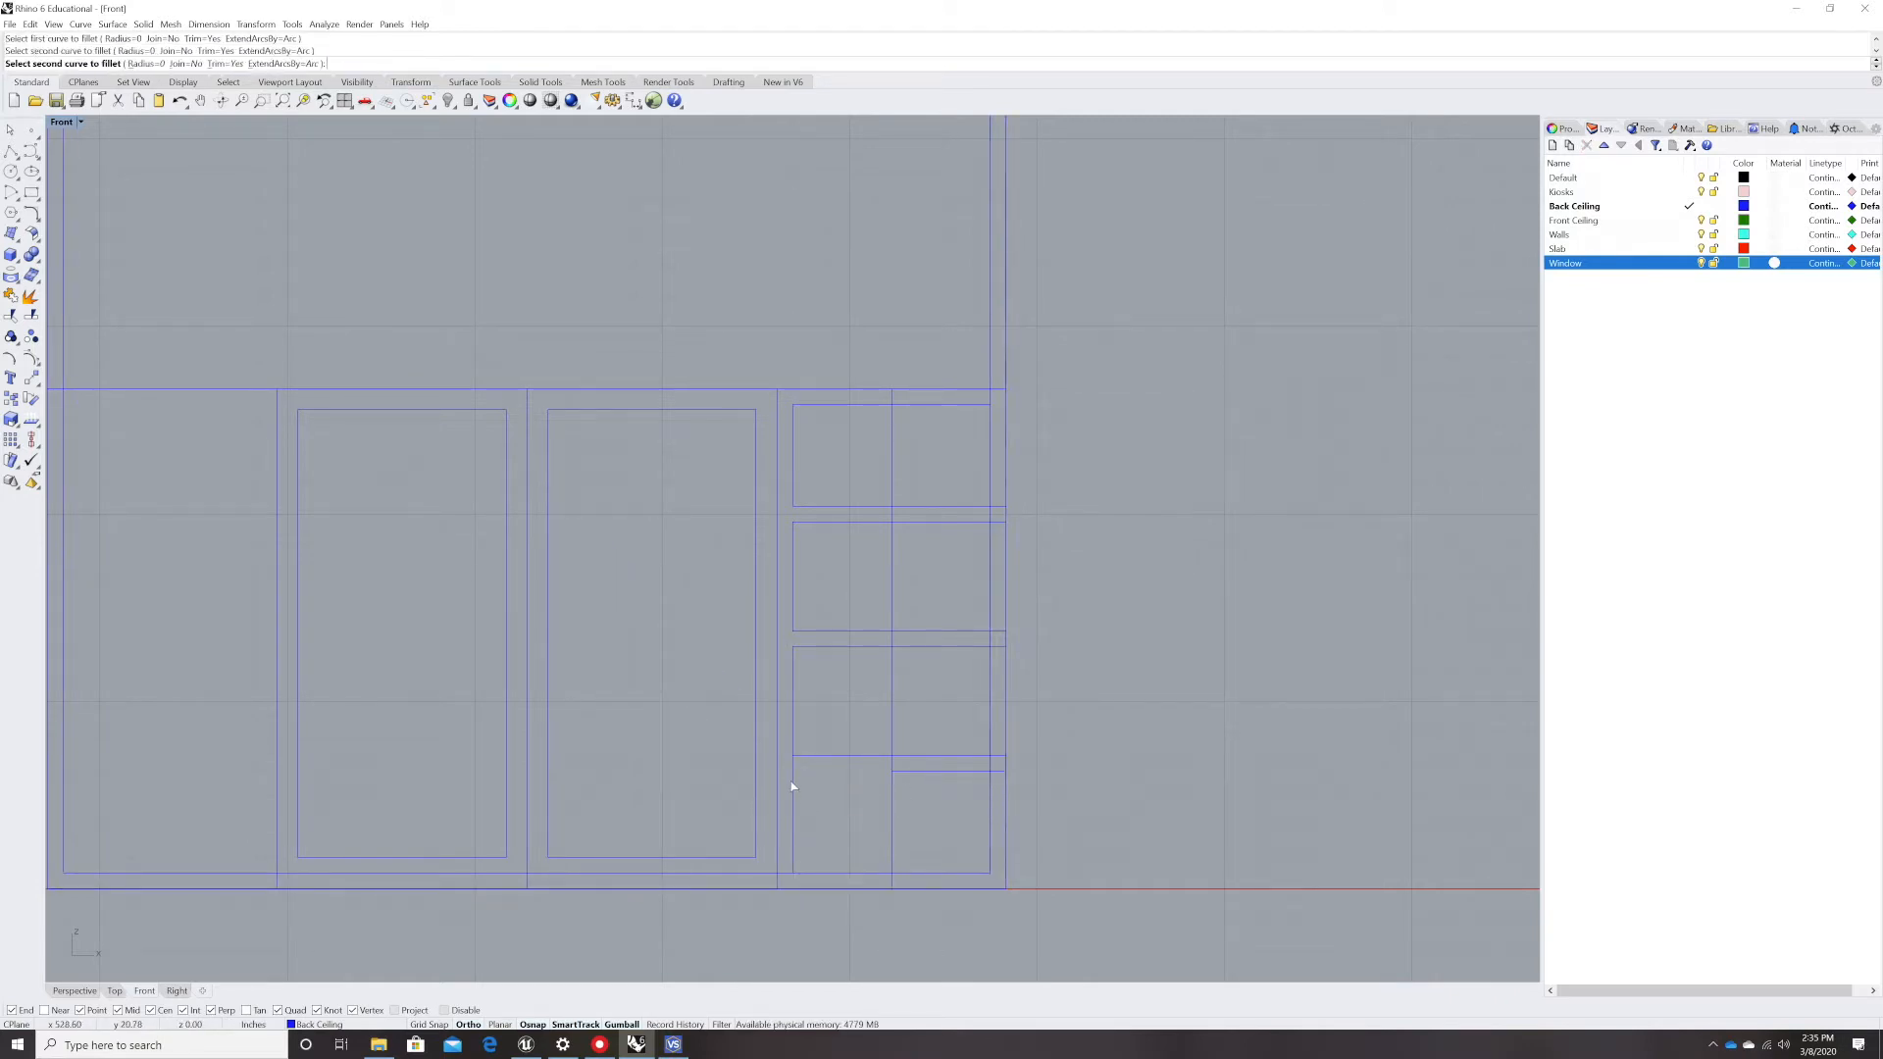
# - Fillet the right ends of the lowest and middle dividers' edges with the outer frame's inner vertical line, using radius 0
pyautogui.press('Return')
pyautogui.click(977, 772)
pyautogui.click(989, 787)
pyautogui.press('Return')
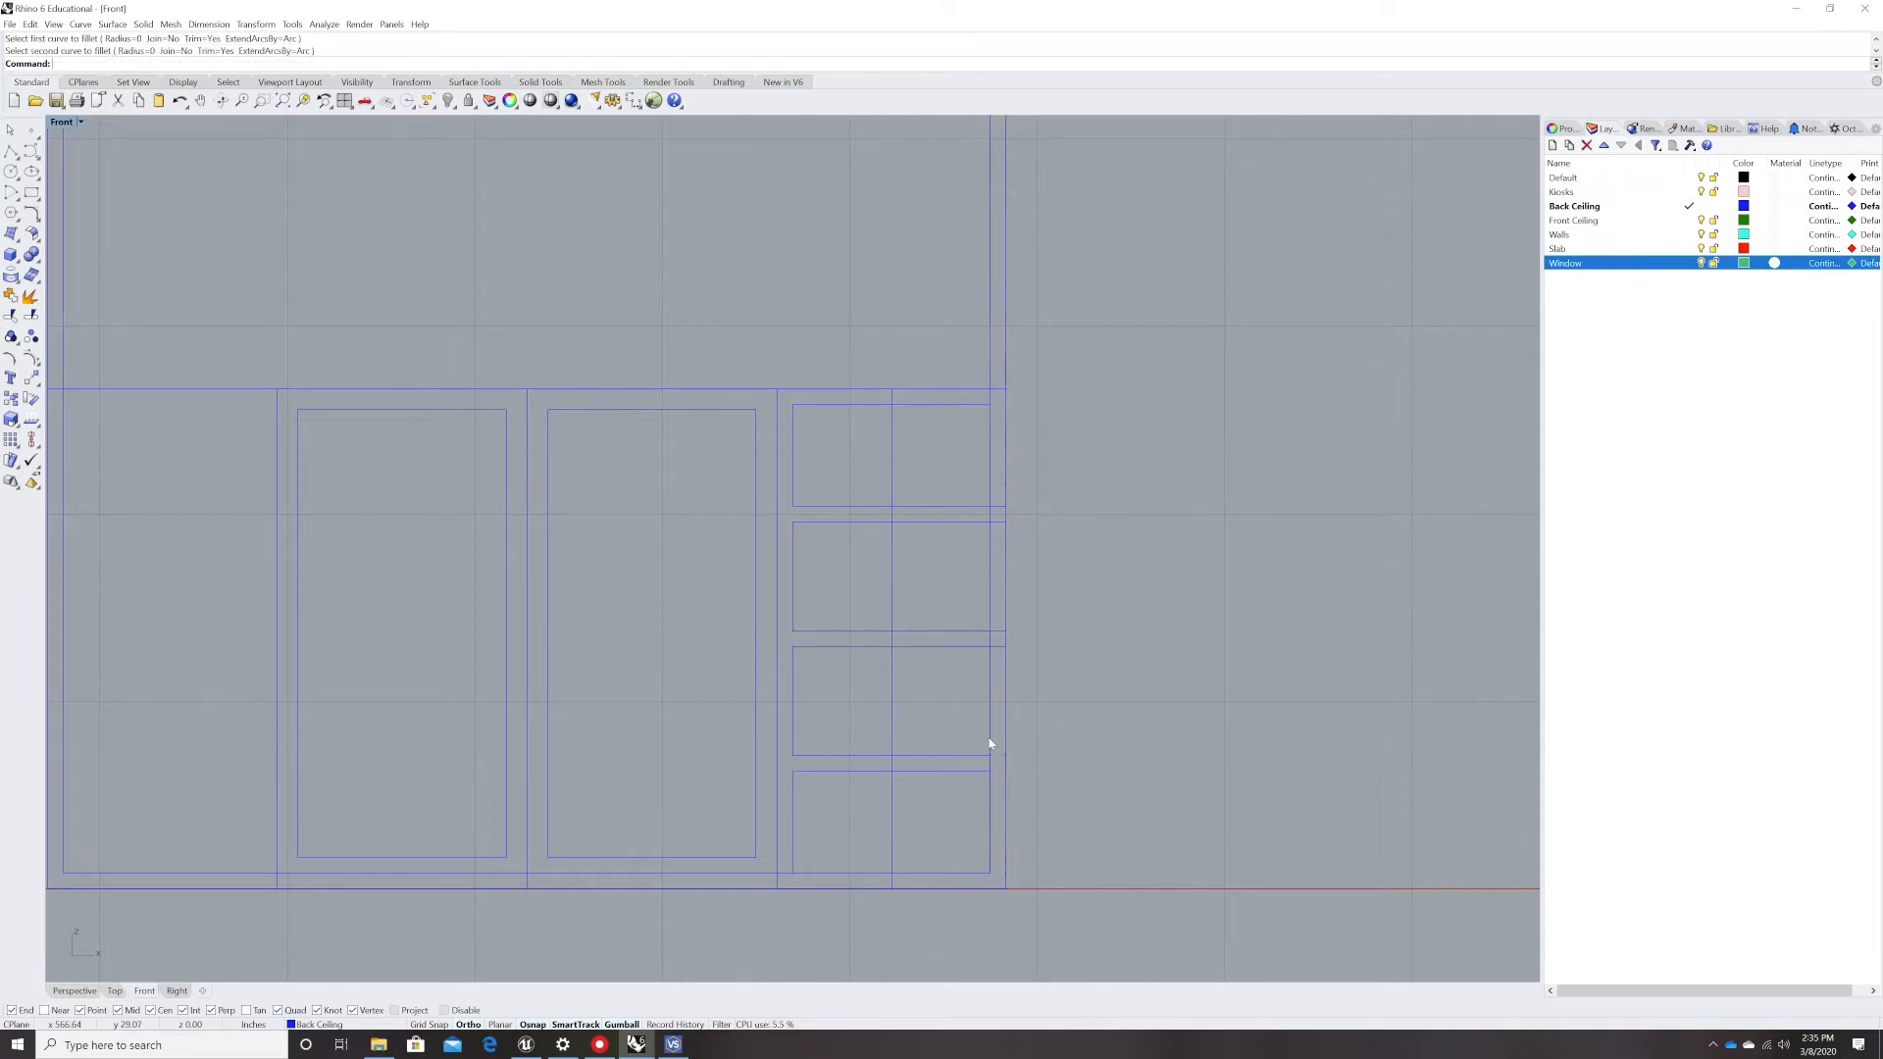
pyautogui.click(973, 646)
pyautogui.click(991, 658)
pyautogui.press('Return')
pyautogui.click(982, 632)
pyautogui.click(990, 619)
# - Fillet the right ends of the top divider's edges with the outer frame's inner vertical line, using radius 0
pyautogui.press('Return')
pyautogui.click(980, 522)
pyautogui.click(990, 537)
pyautogui.press('Return')
pyautogui.click(981, 507)
pyautogui.click(991, 492)
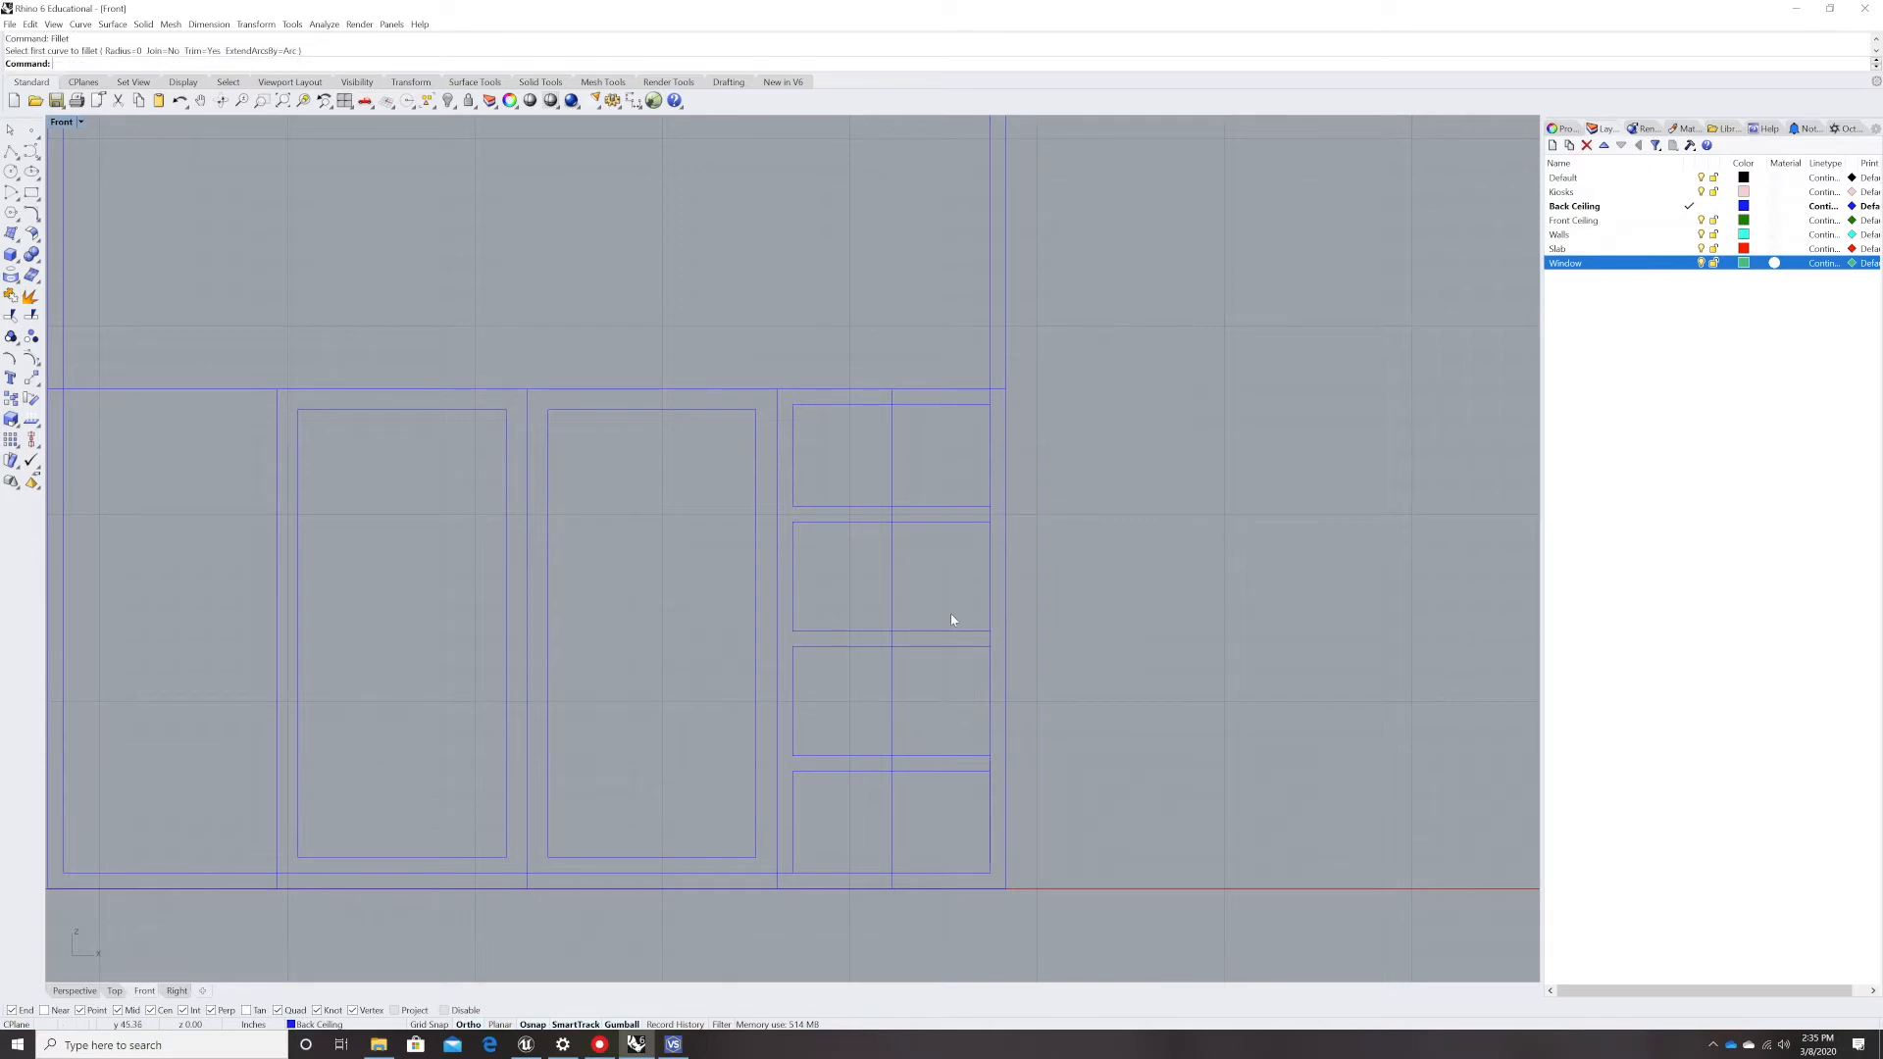
pyautogui.press('Return')
pyautogui.click(991, 419)
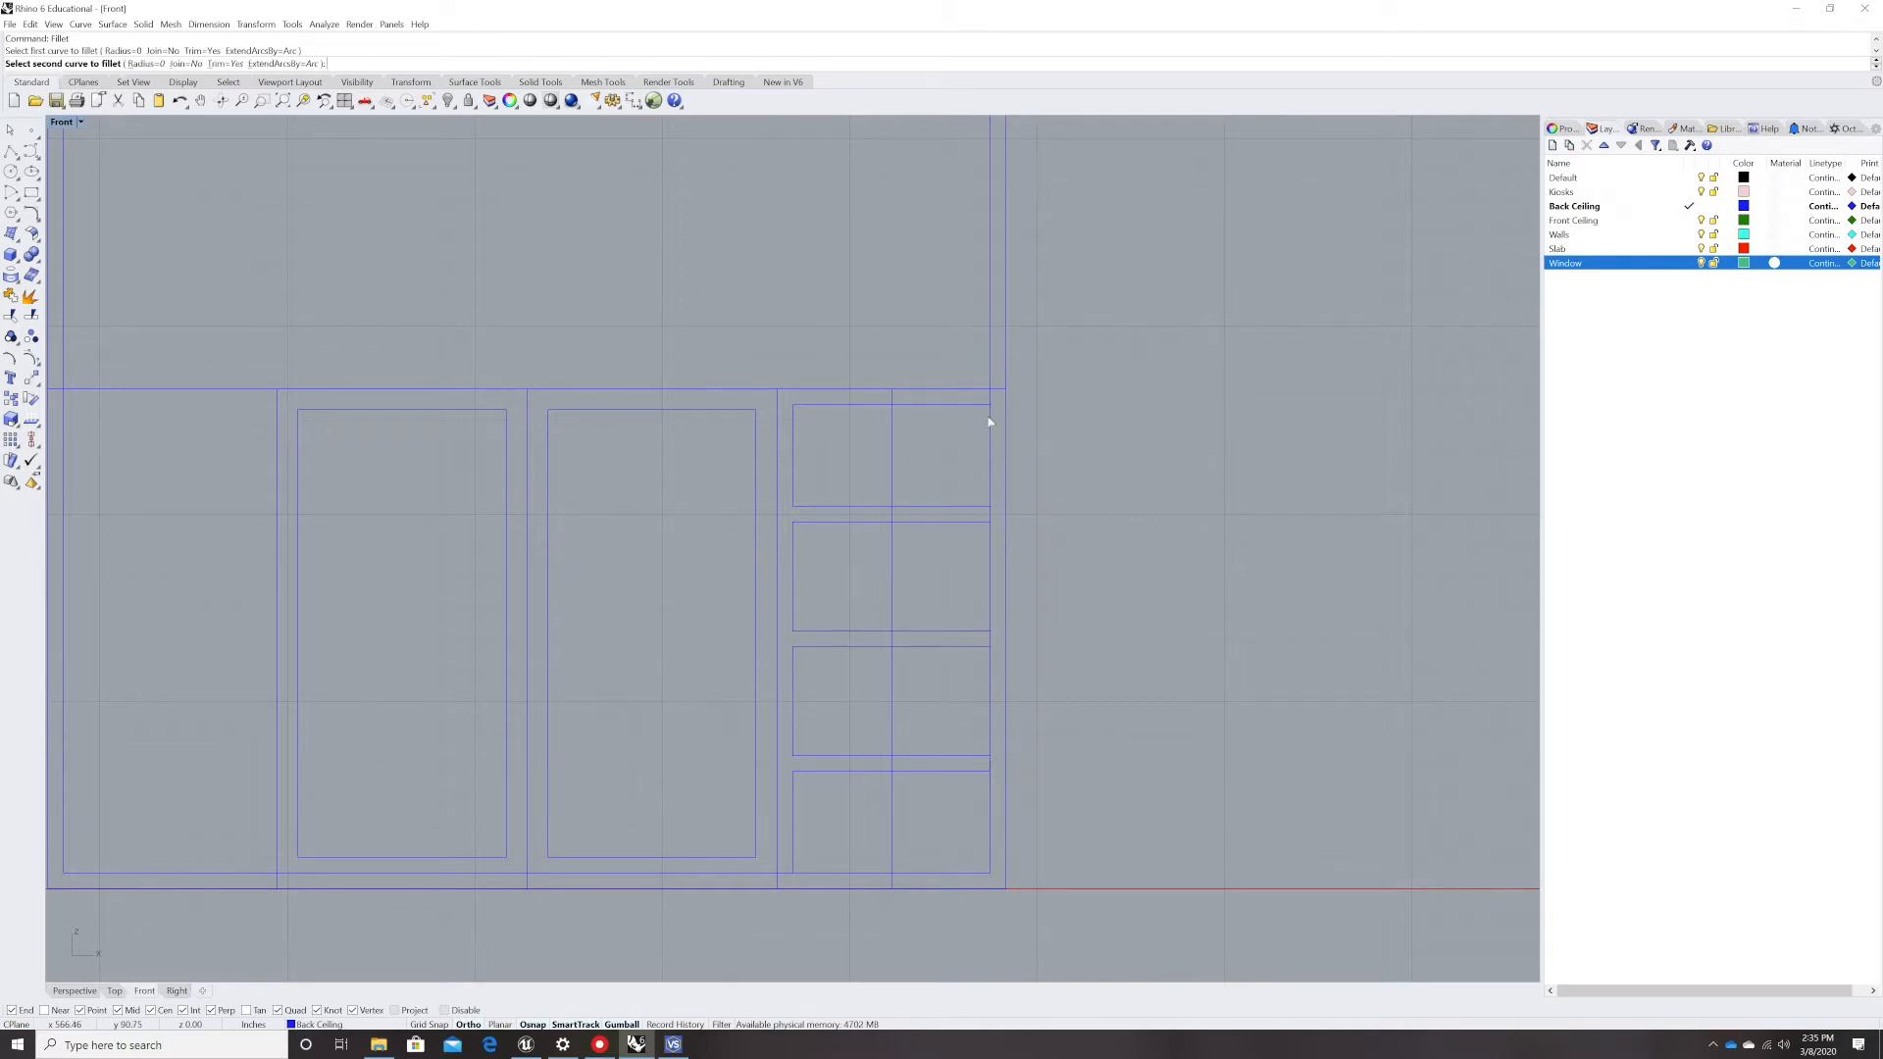
# - Delete the overlapping vertical centre lines running through the right bay's panes
pyautogui.click(897, 447)
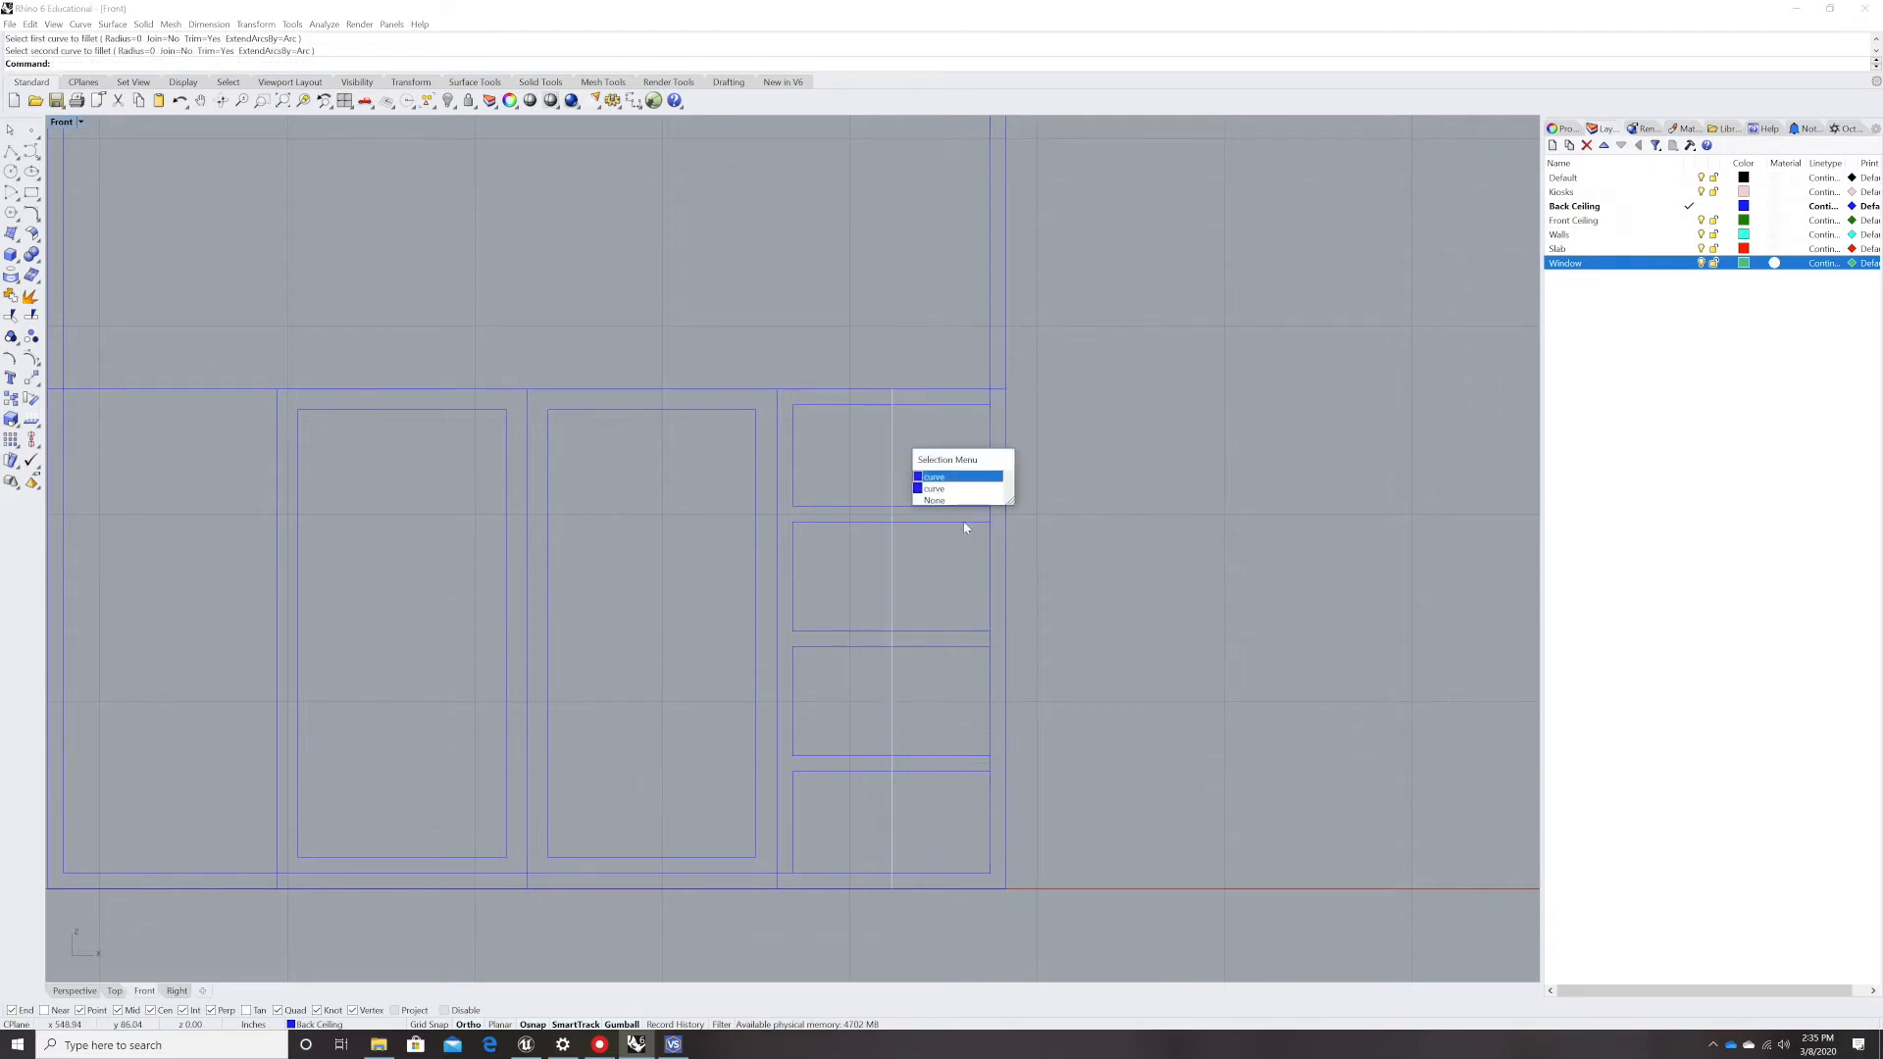
pyautogui.click(964, 477)
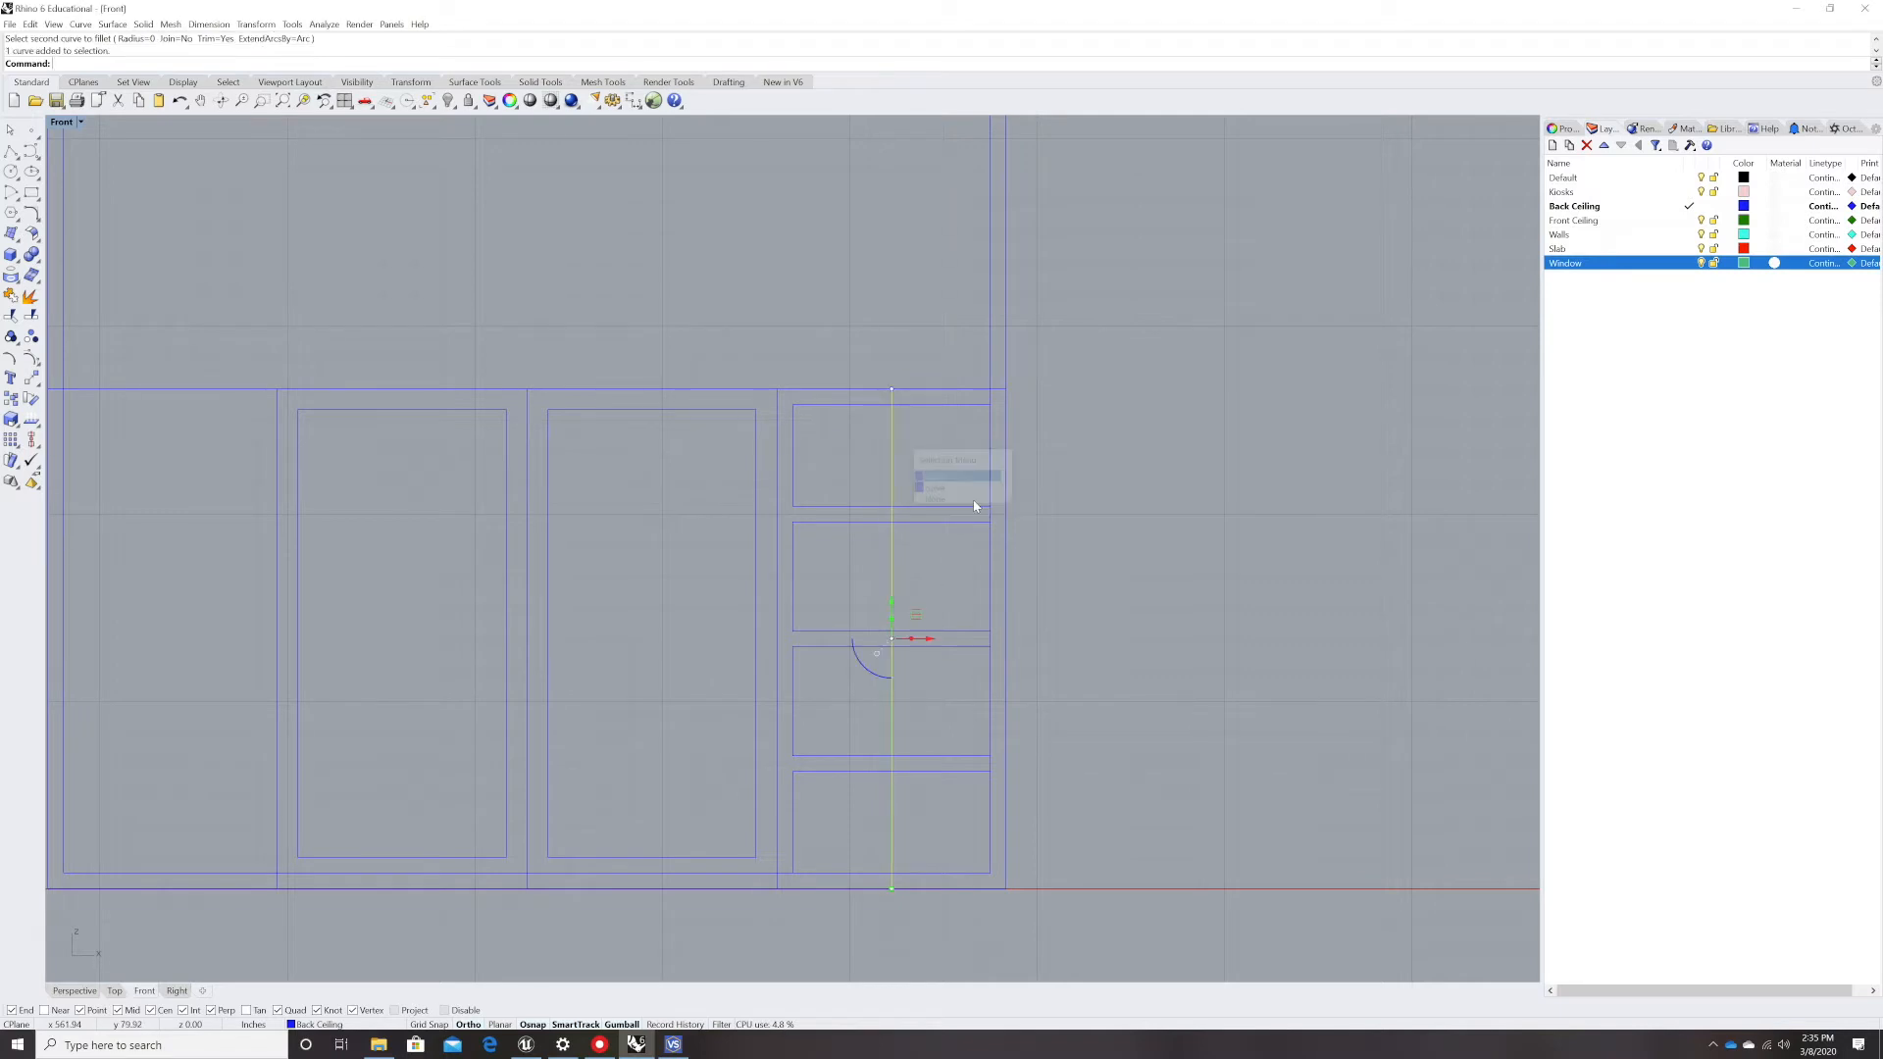
pyautogui.press('Delete')
pyautogui.click(906, 488)
pyautogui.press('Delete')
pyautogui.click(892, 668)
pyautogui.press('Delete')
# - Delete the large inner frame rectangle that is offset inside the outer opening outline
pyautogui.moveTo(927, 719); pyautogui.dragTo(928, 691, button='right')
pyautogui.click(991, 344)
pyautogui.scroll(-2, 1083, 555)
pyautogui.press('Escape')
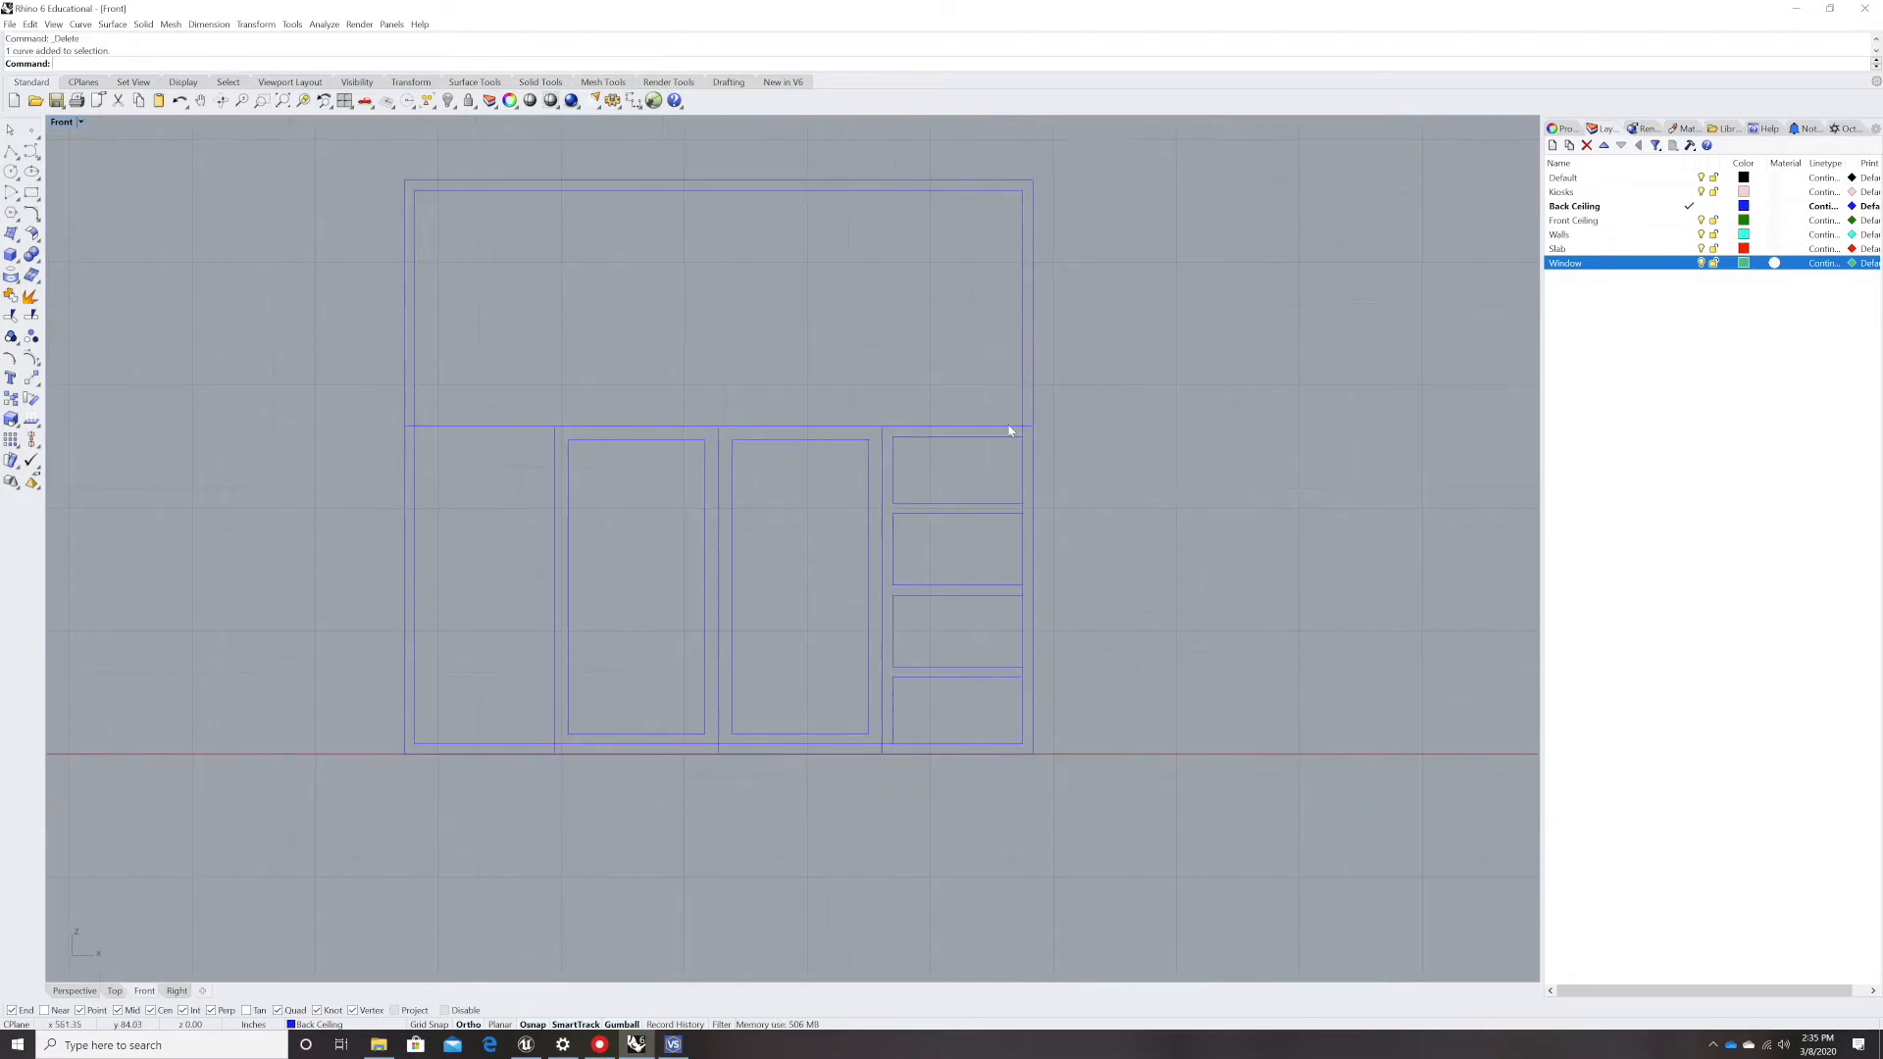
pyautogui.click(1024, 389)
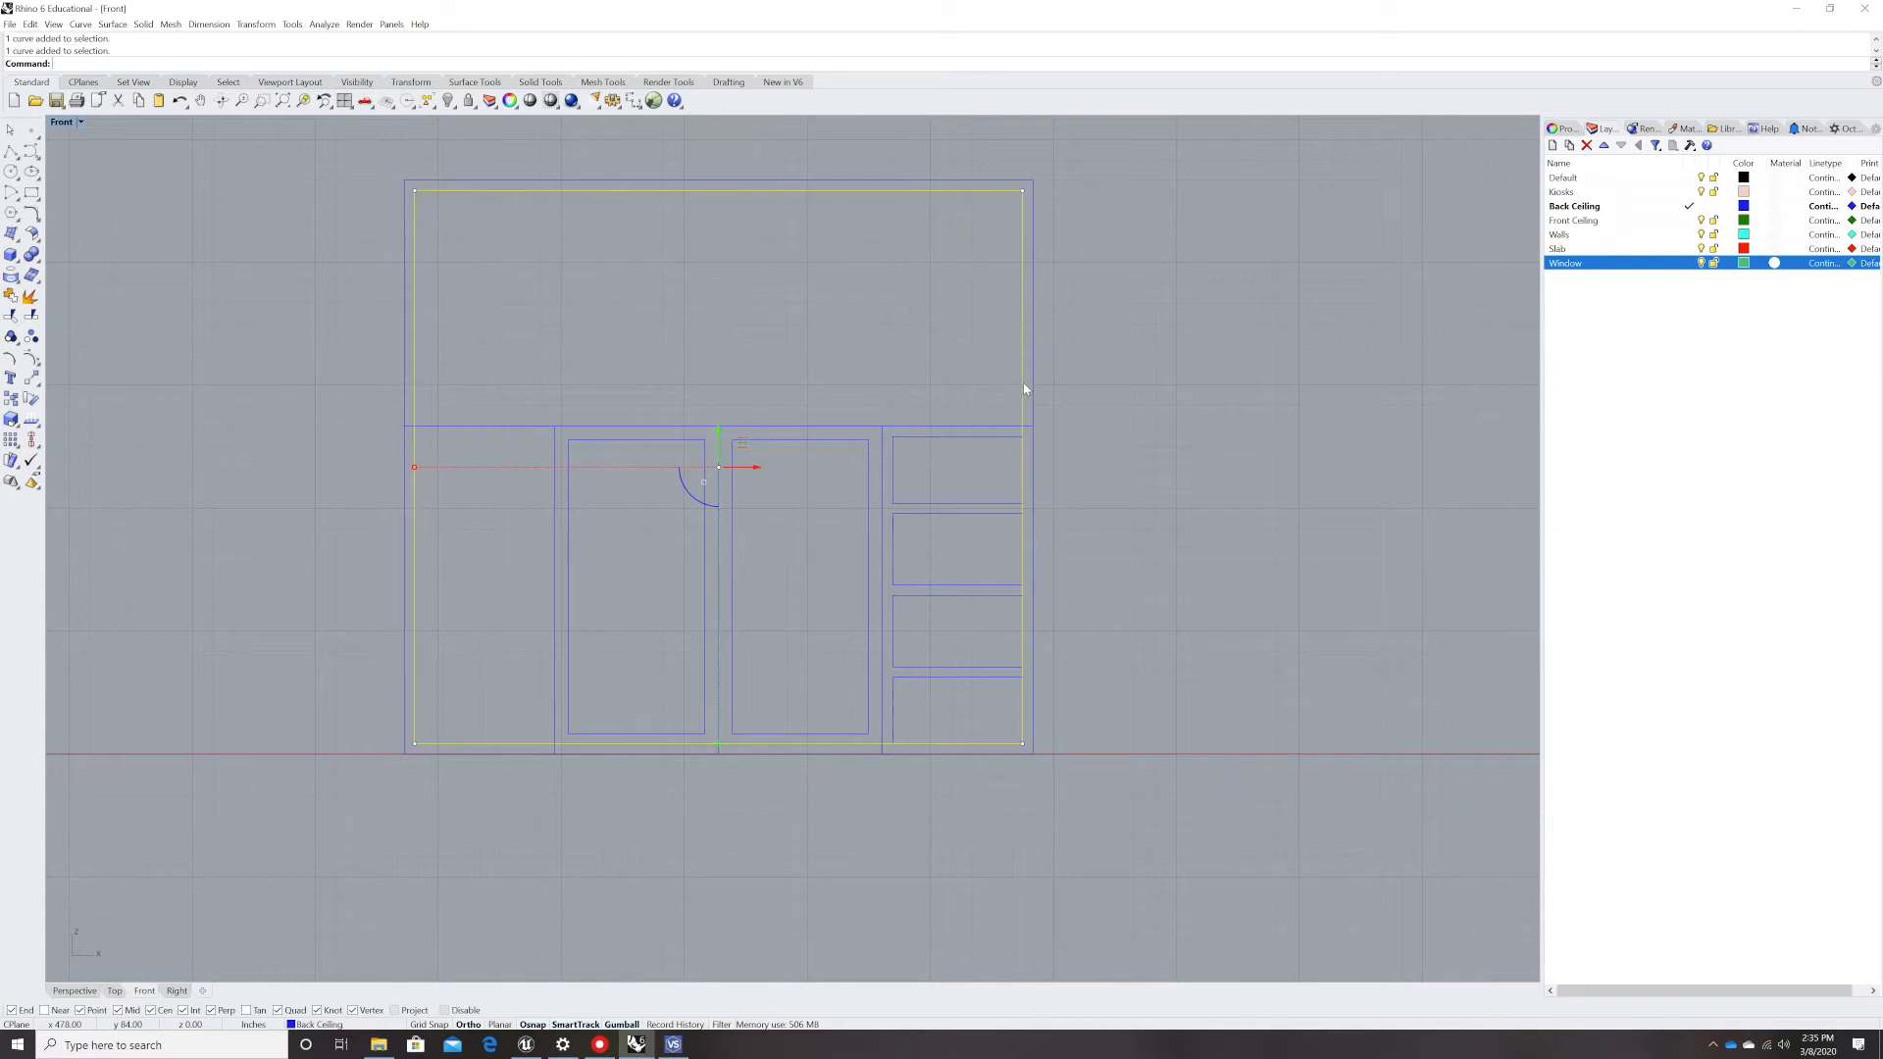
pyautogui.press('Delete')
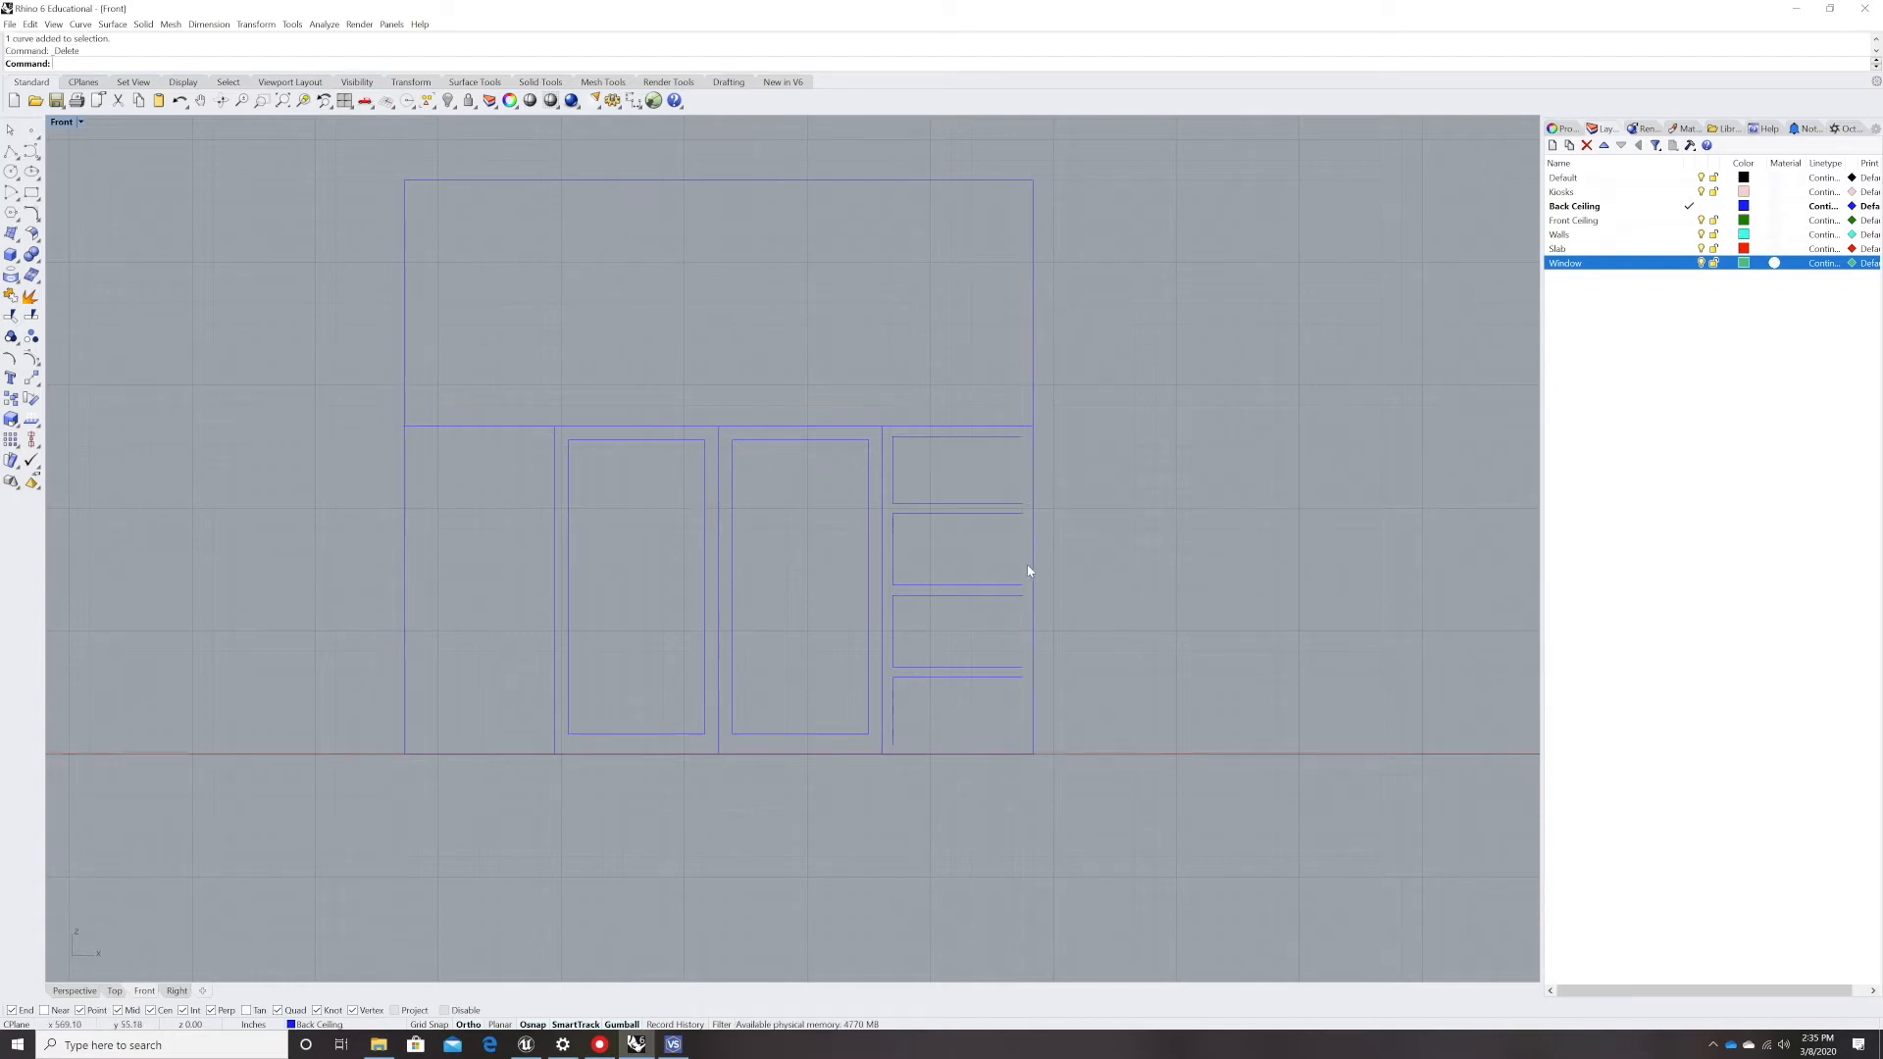
# - Draw partial lower and right edges for the right bay's bottom pane, starting from its lower left and upper right corners
pyautogui.write('line')
pyautogui.press('Return')
pyautogui.click(894, 743)
pyautogui.click(961, 742)
pyautogui.press('Return')
pyautogui.click(1021, 678)
pyautogui.click(1021, 717)
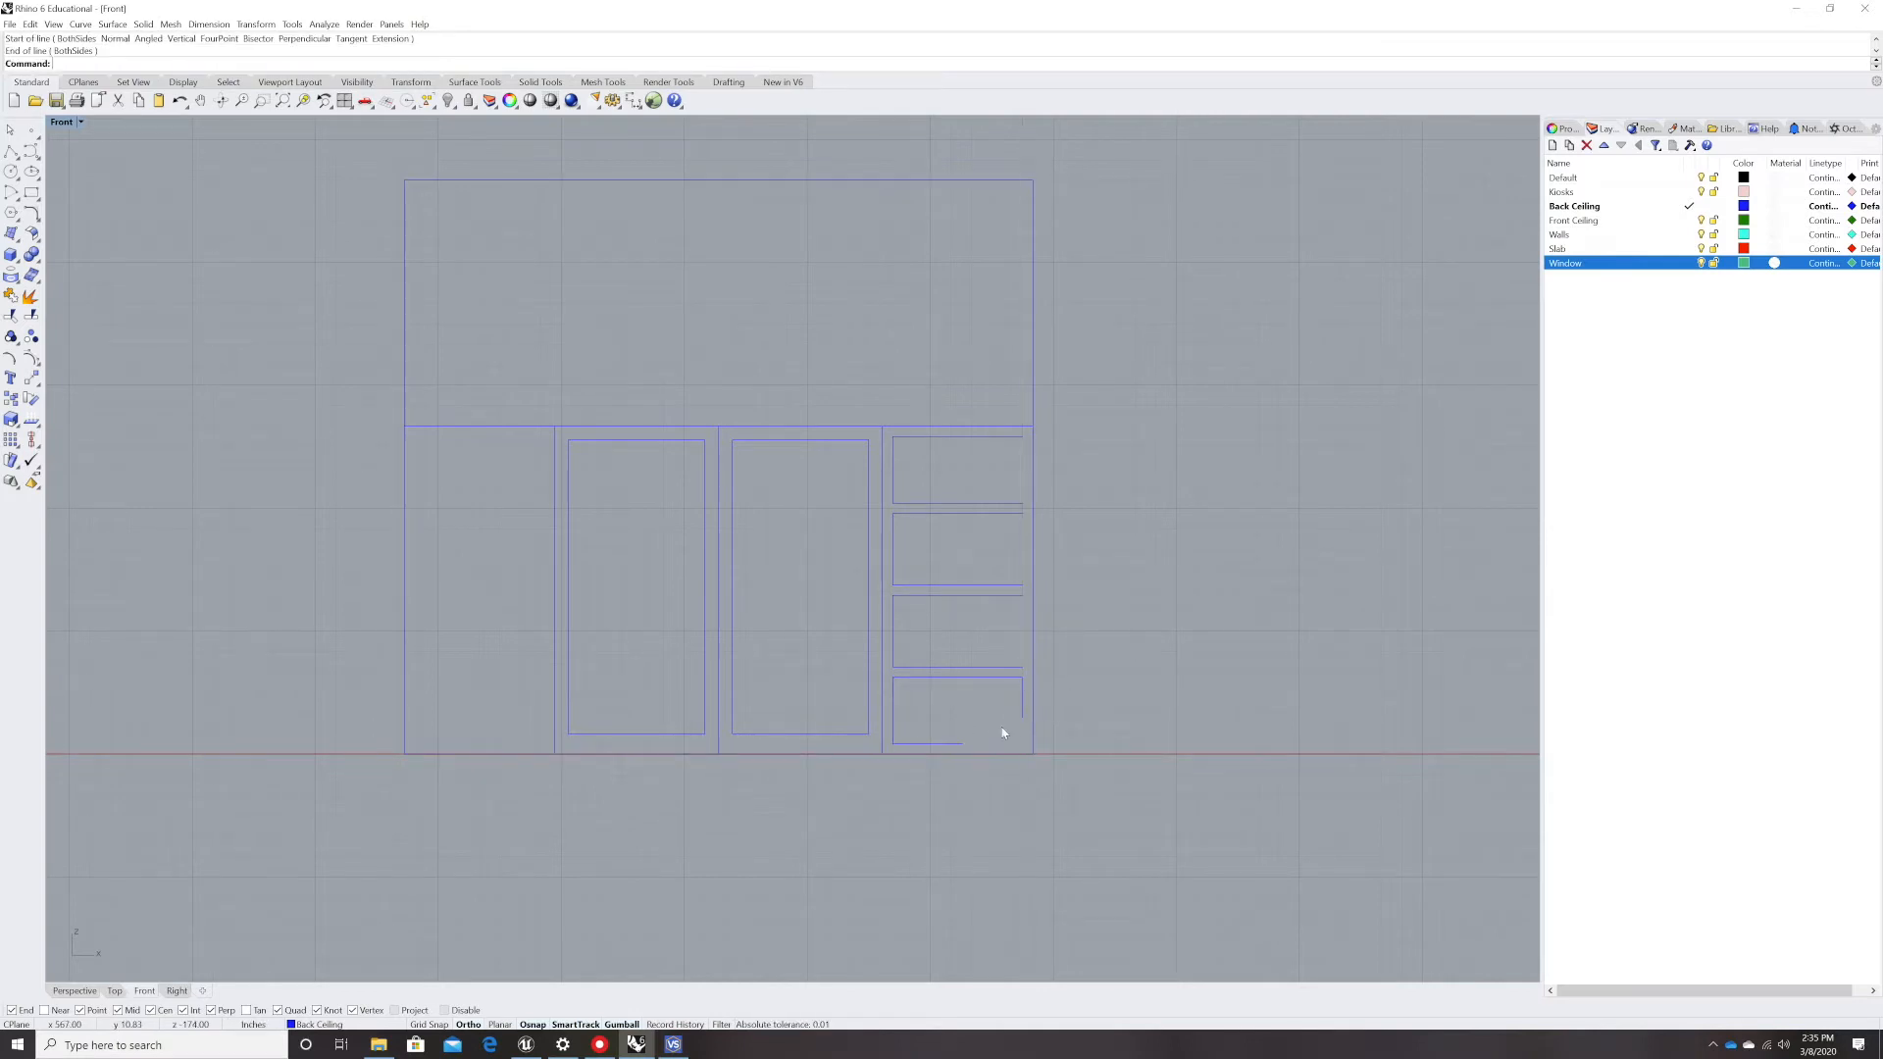
# - Draw vertical lines closing the right sides of the right bay's three upper panes
pyautogui.press('Return')
pyautogui.click(1022, 667)
pyautogui.click(1022, 595)
pyautogui.press('Return')
pyautogui.click(1021, 585)
pyautogui.click(1022, 513)
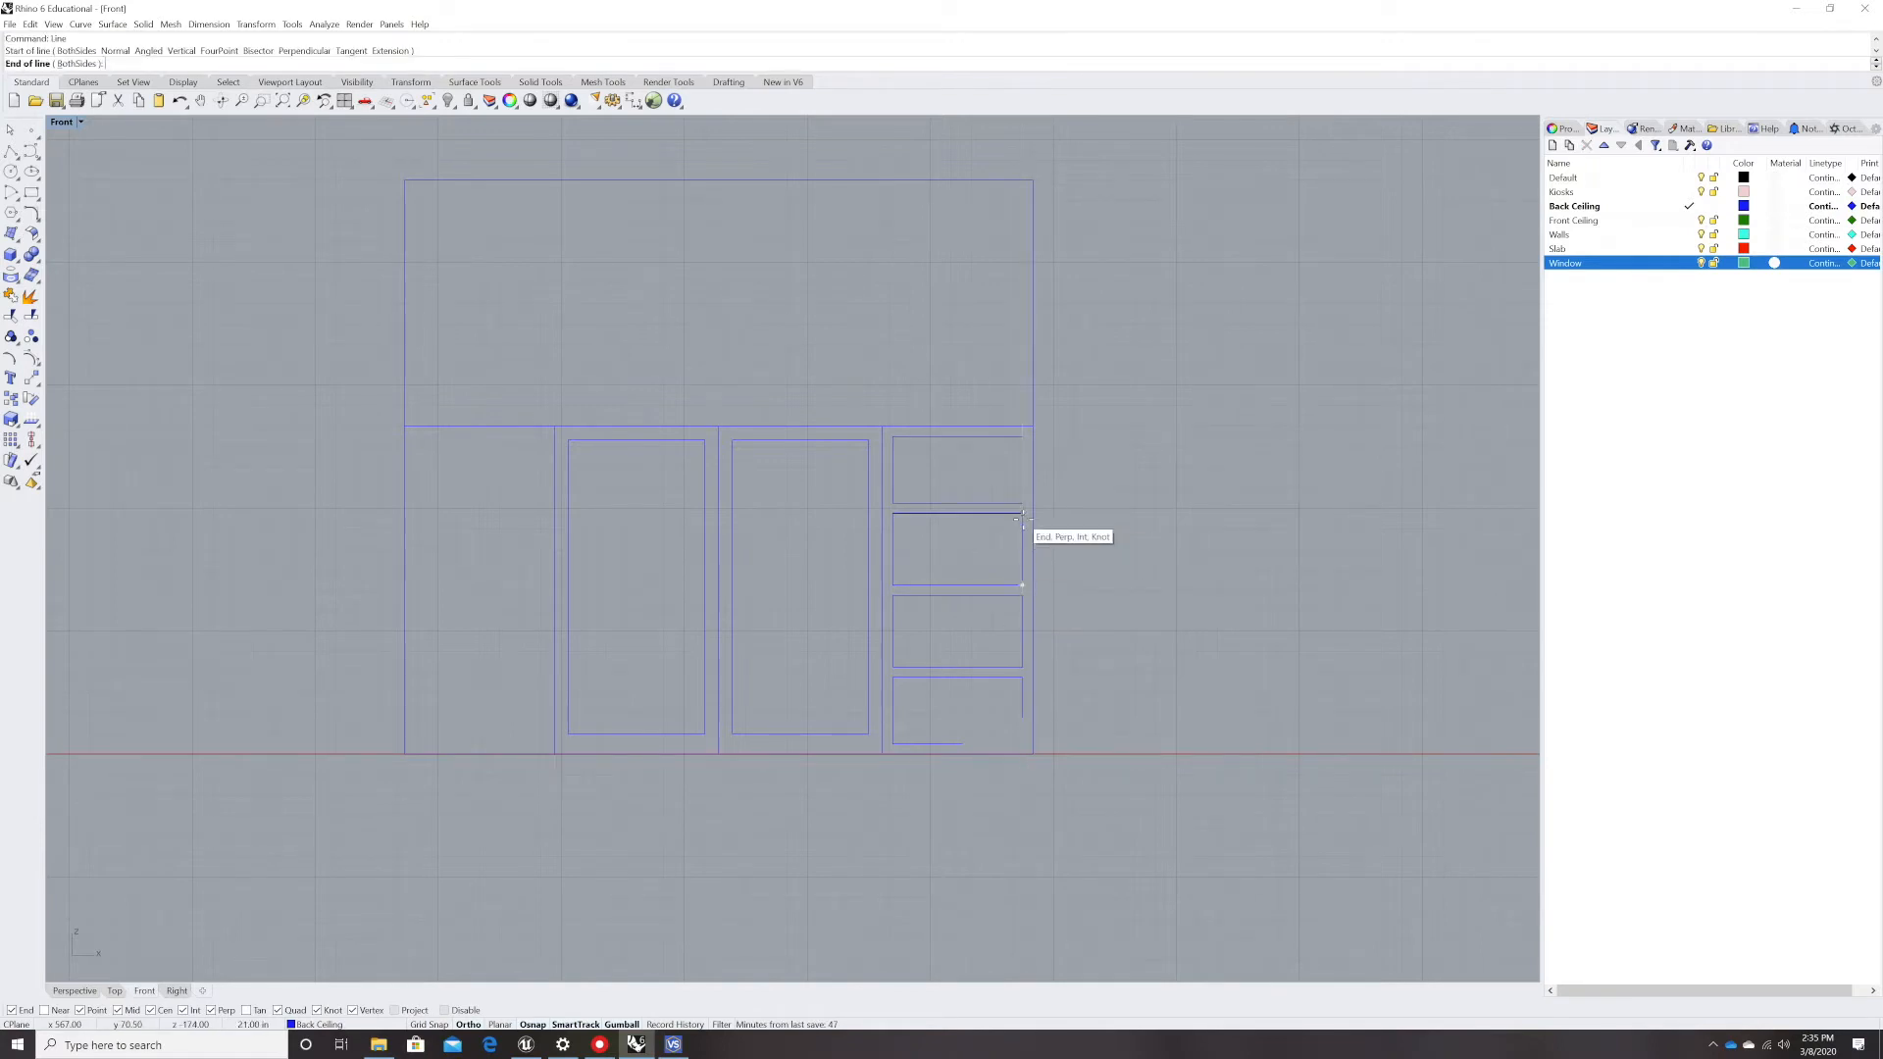
pyautogui.press('Return')
pyautogui.click(1021, 503)
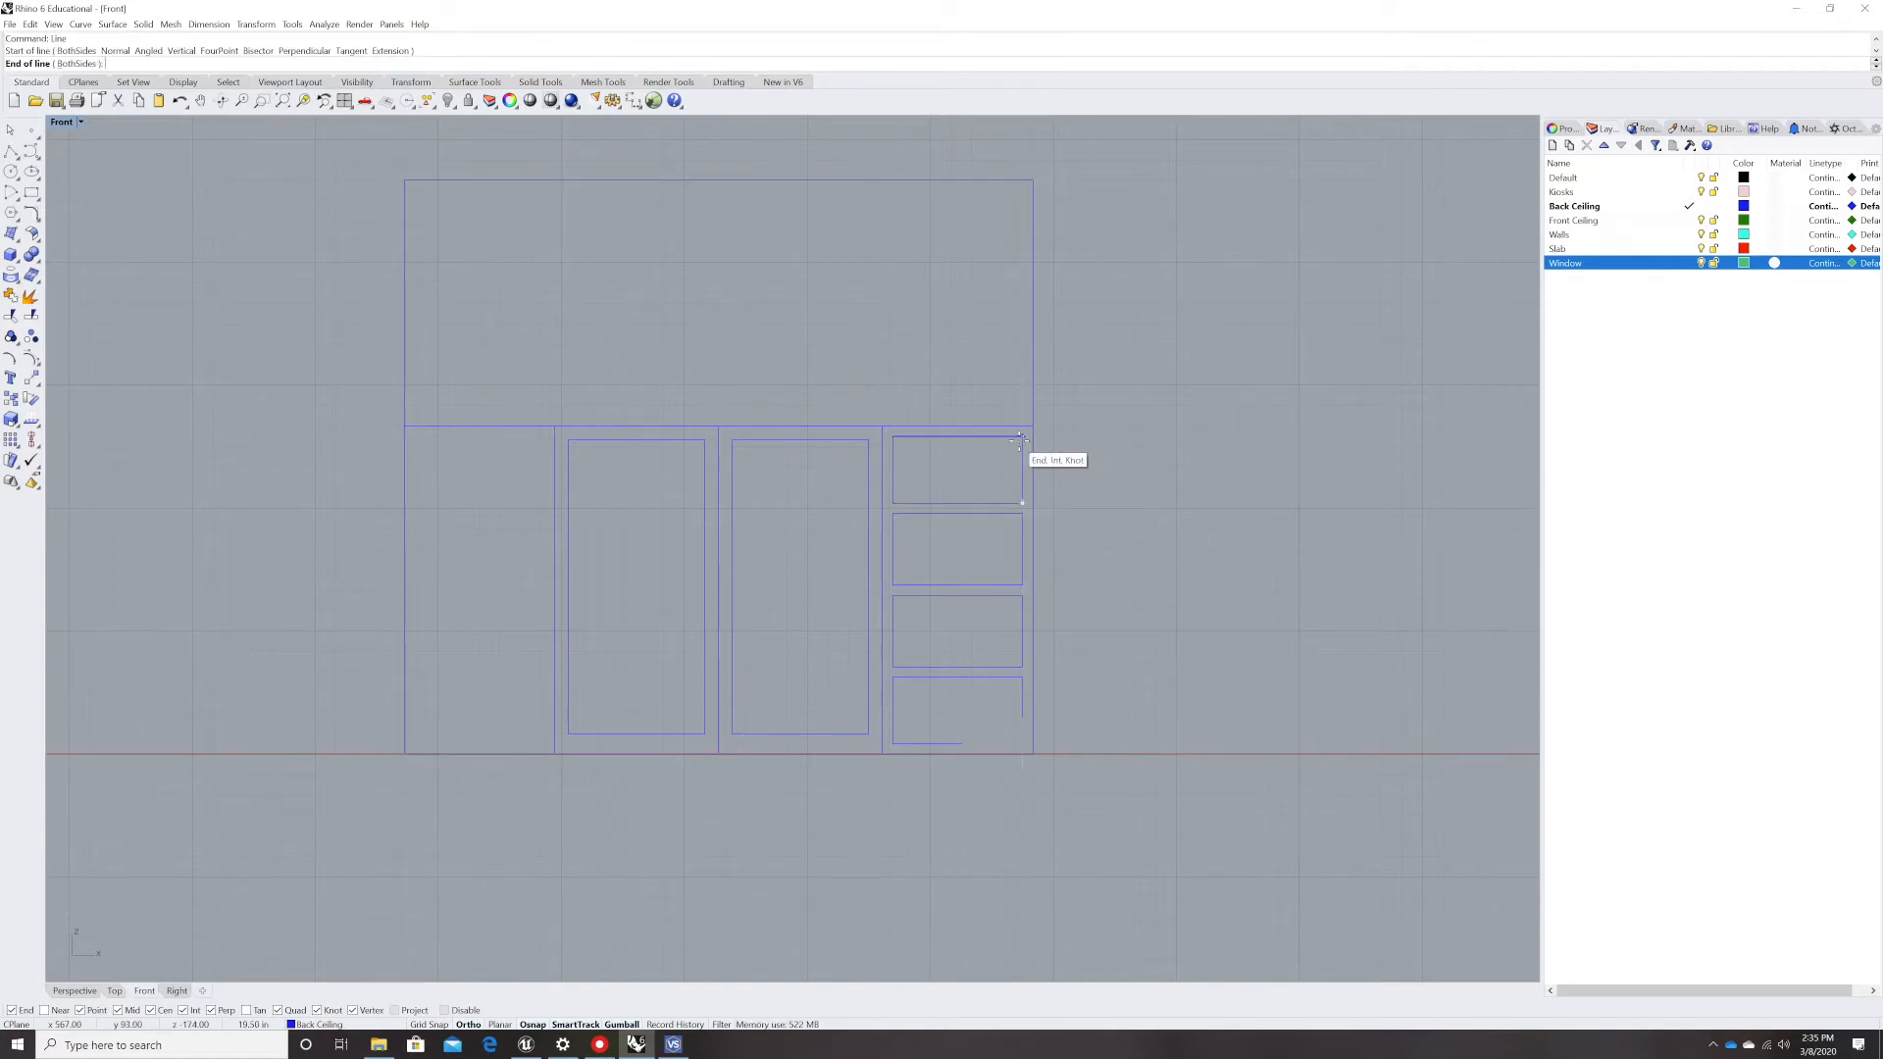
pyautogui.click(1020, 437)
# - Fillet the bottom pane's partial lower and right edges into a closed corner with radius 0
pyautogui.write('fillet')
pyautogui.press('Return')
pyautogui.click(957, 743)
pyautogui.click(1021, 709)
pyautogui.scroll(-2, 1027, 633)
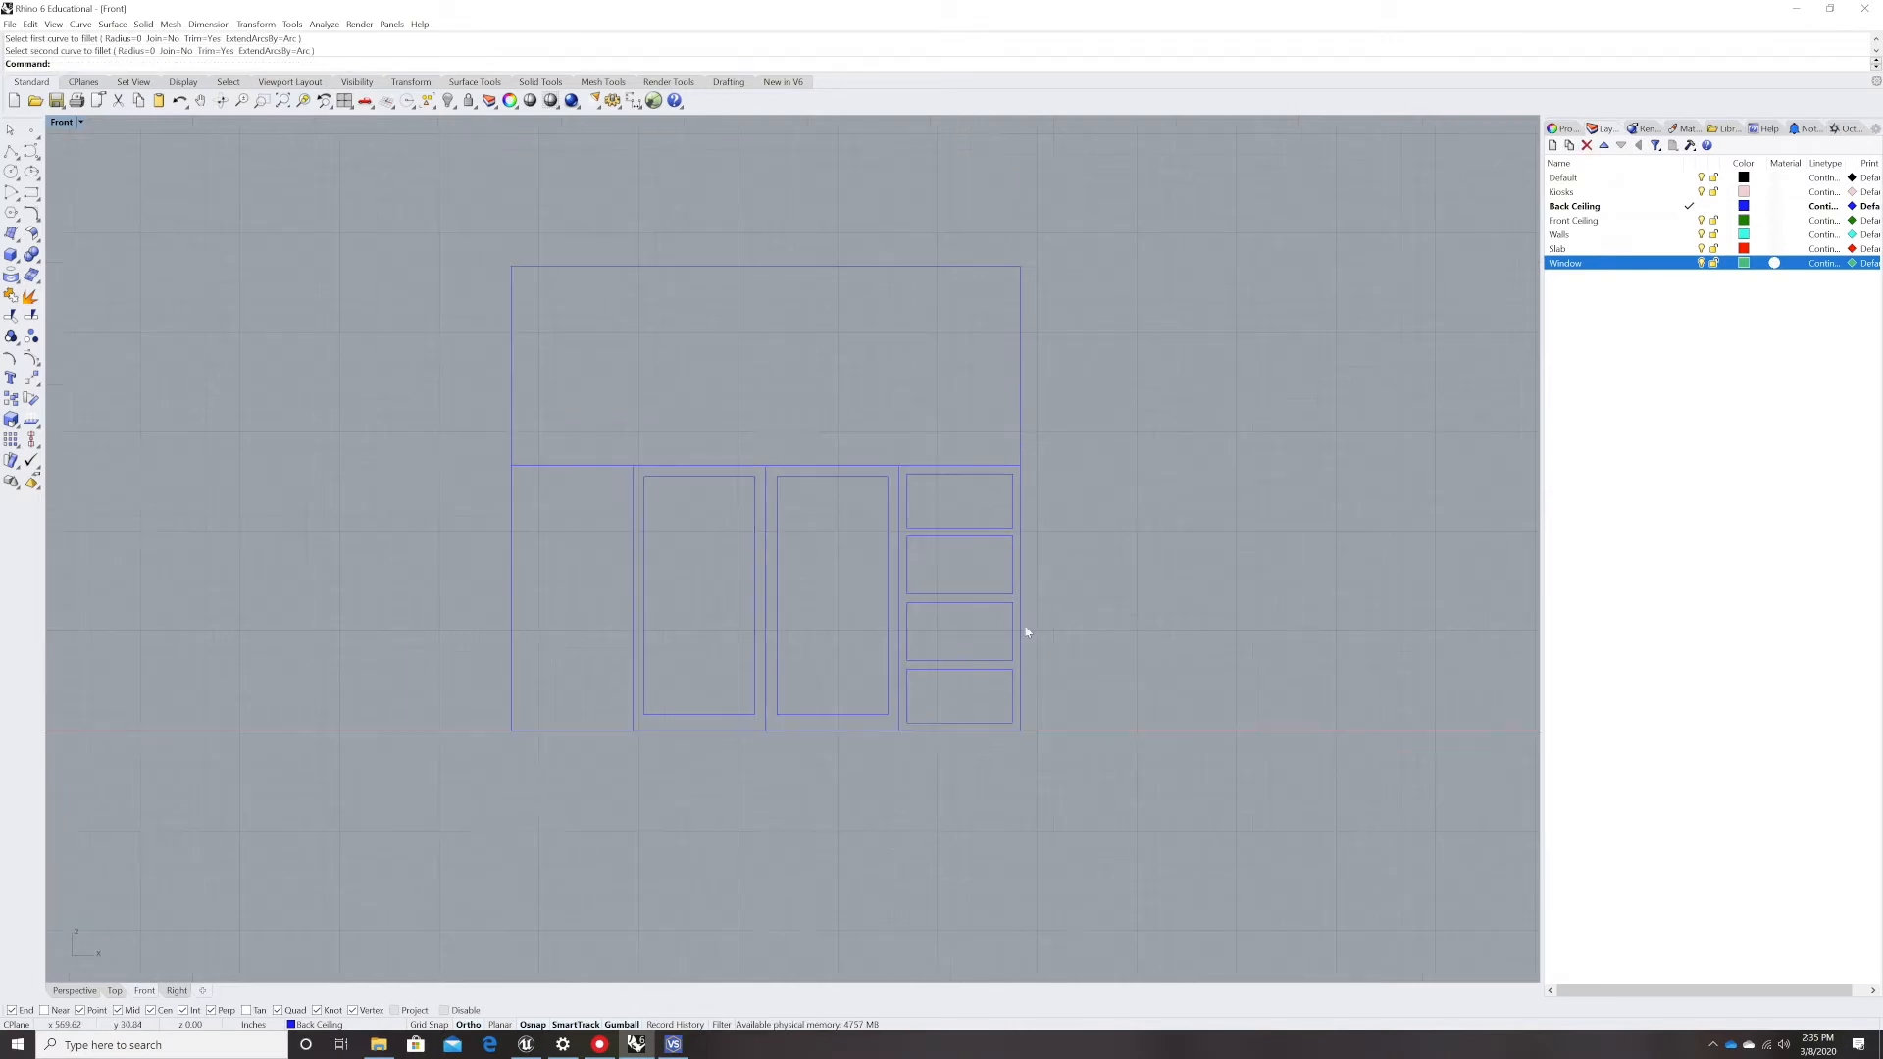
pyautogui.scroll(2, 947, 729)
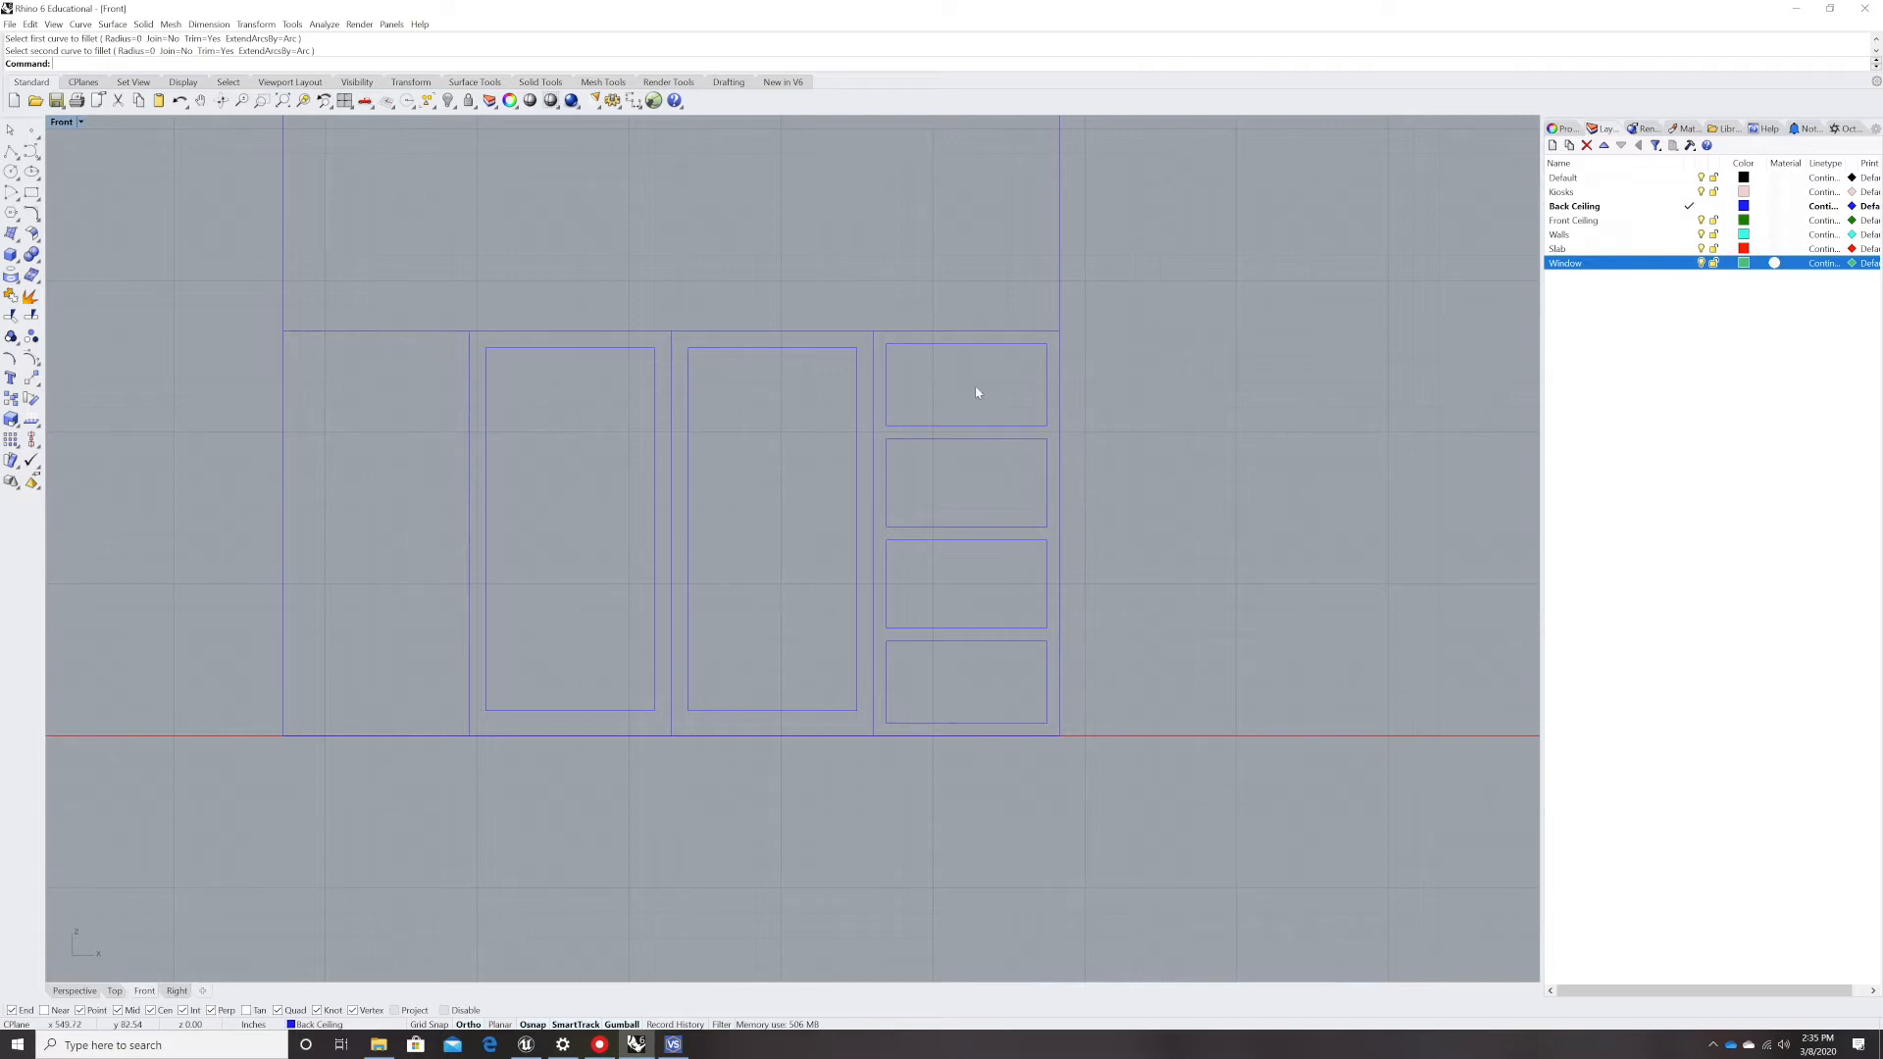
pyautogui.click(881, 334)
pyautogui.hotkey('ctrl', 'z')
pyautogui.moveTo(879, 331); pyautogui.dragTo(904, 359)
pyautogui.press('Escape')
pyautogui.hotkey('ctrl', 'z')
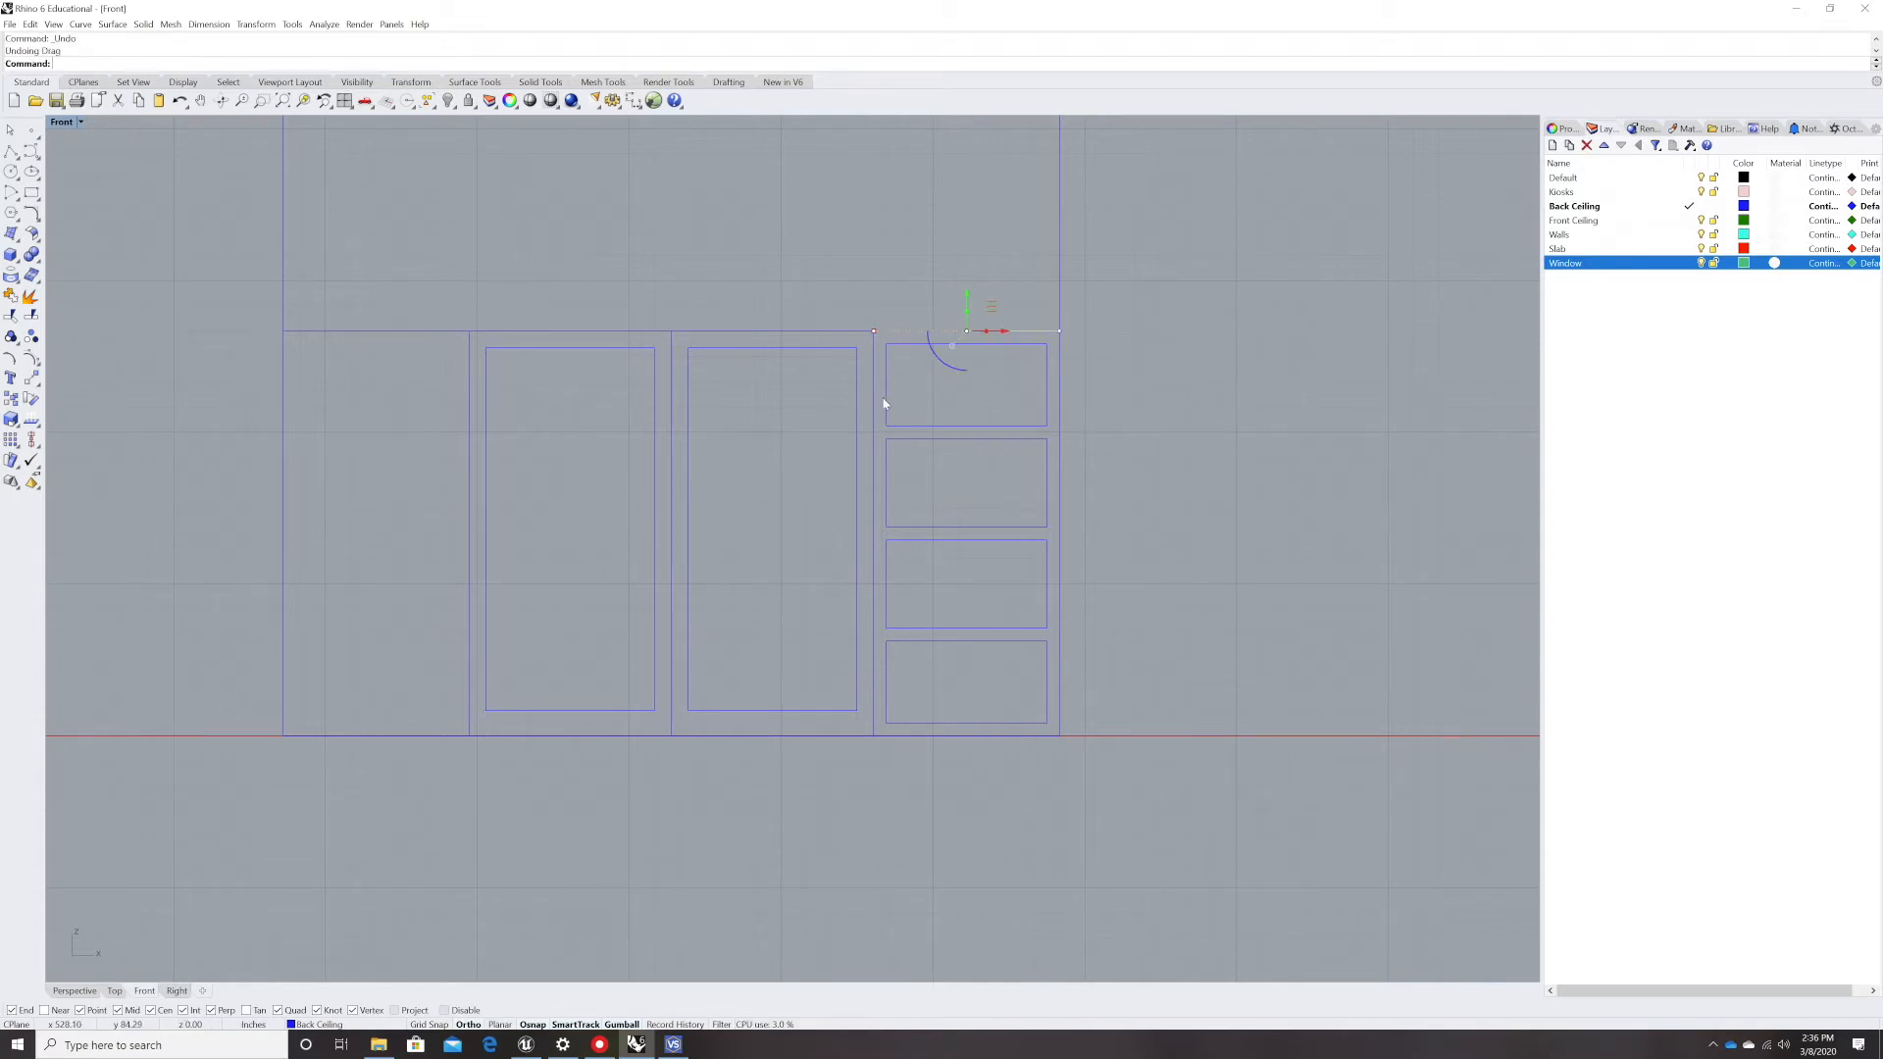
# - Copy the right bay's top pane from its lower edge midpoint to the midpoint of the frame line above the bay
pyautogui.click(831, 445)
pyautogui.moveTo(822, 421); pyautogui.dragTo(978, 391)
pyautogui.moveTo(820, 436); pyautogui.dragTo(1043, 351)
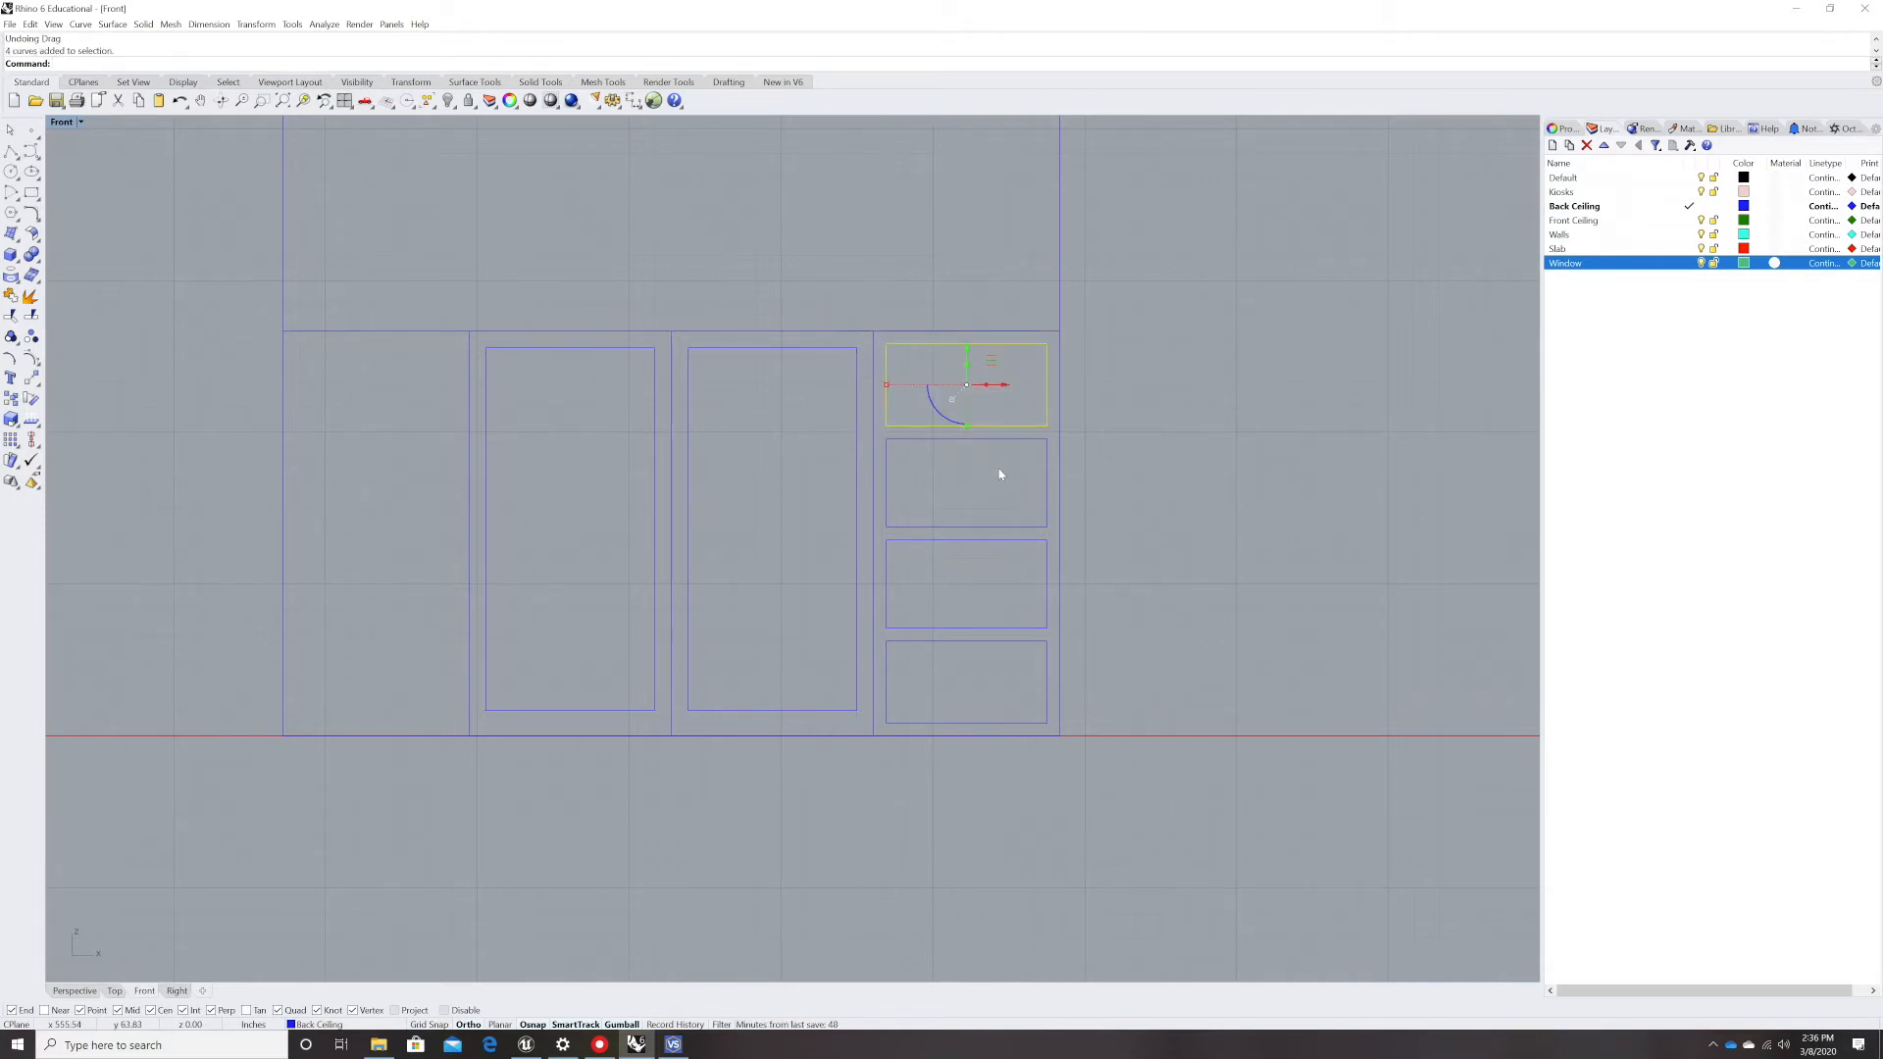
pyautogui.write('opy')
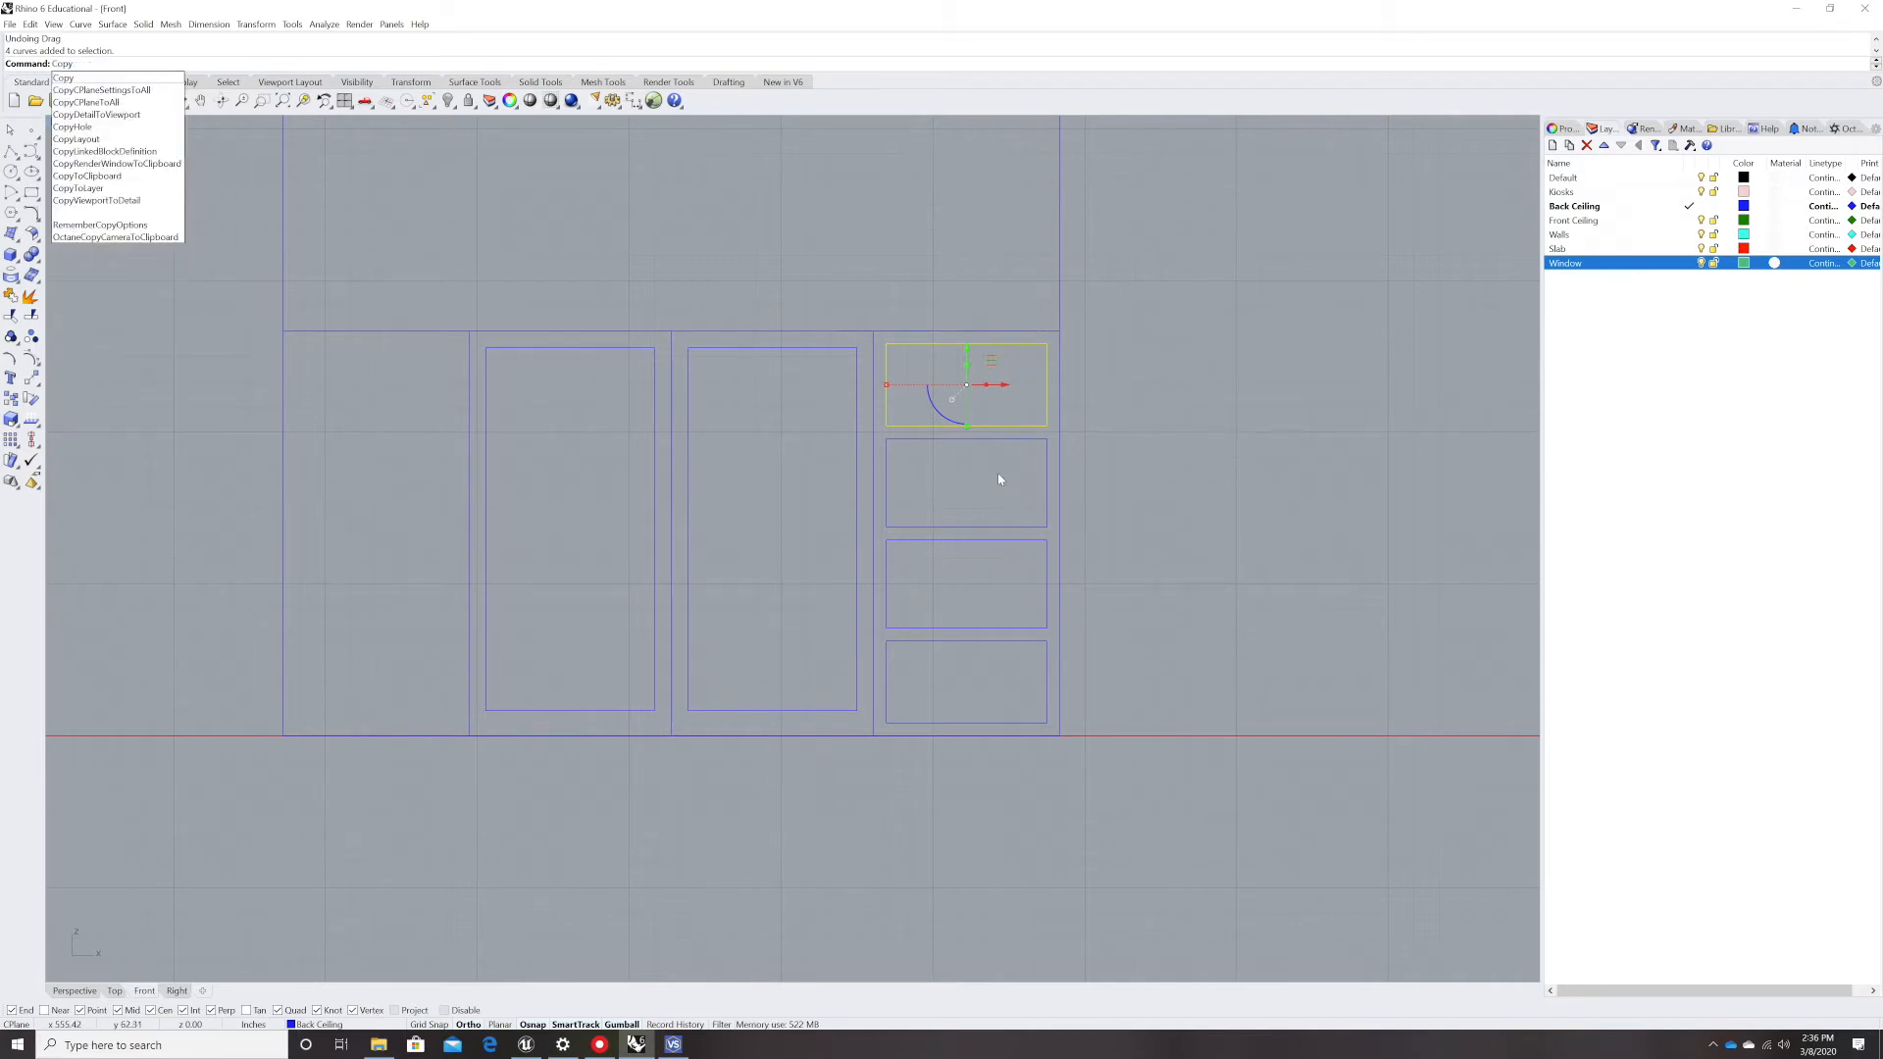
pyautogui.press('Return')
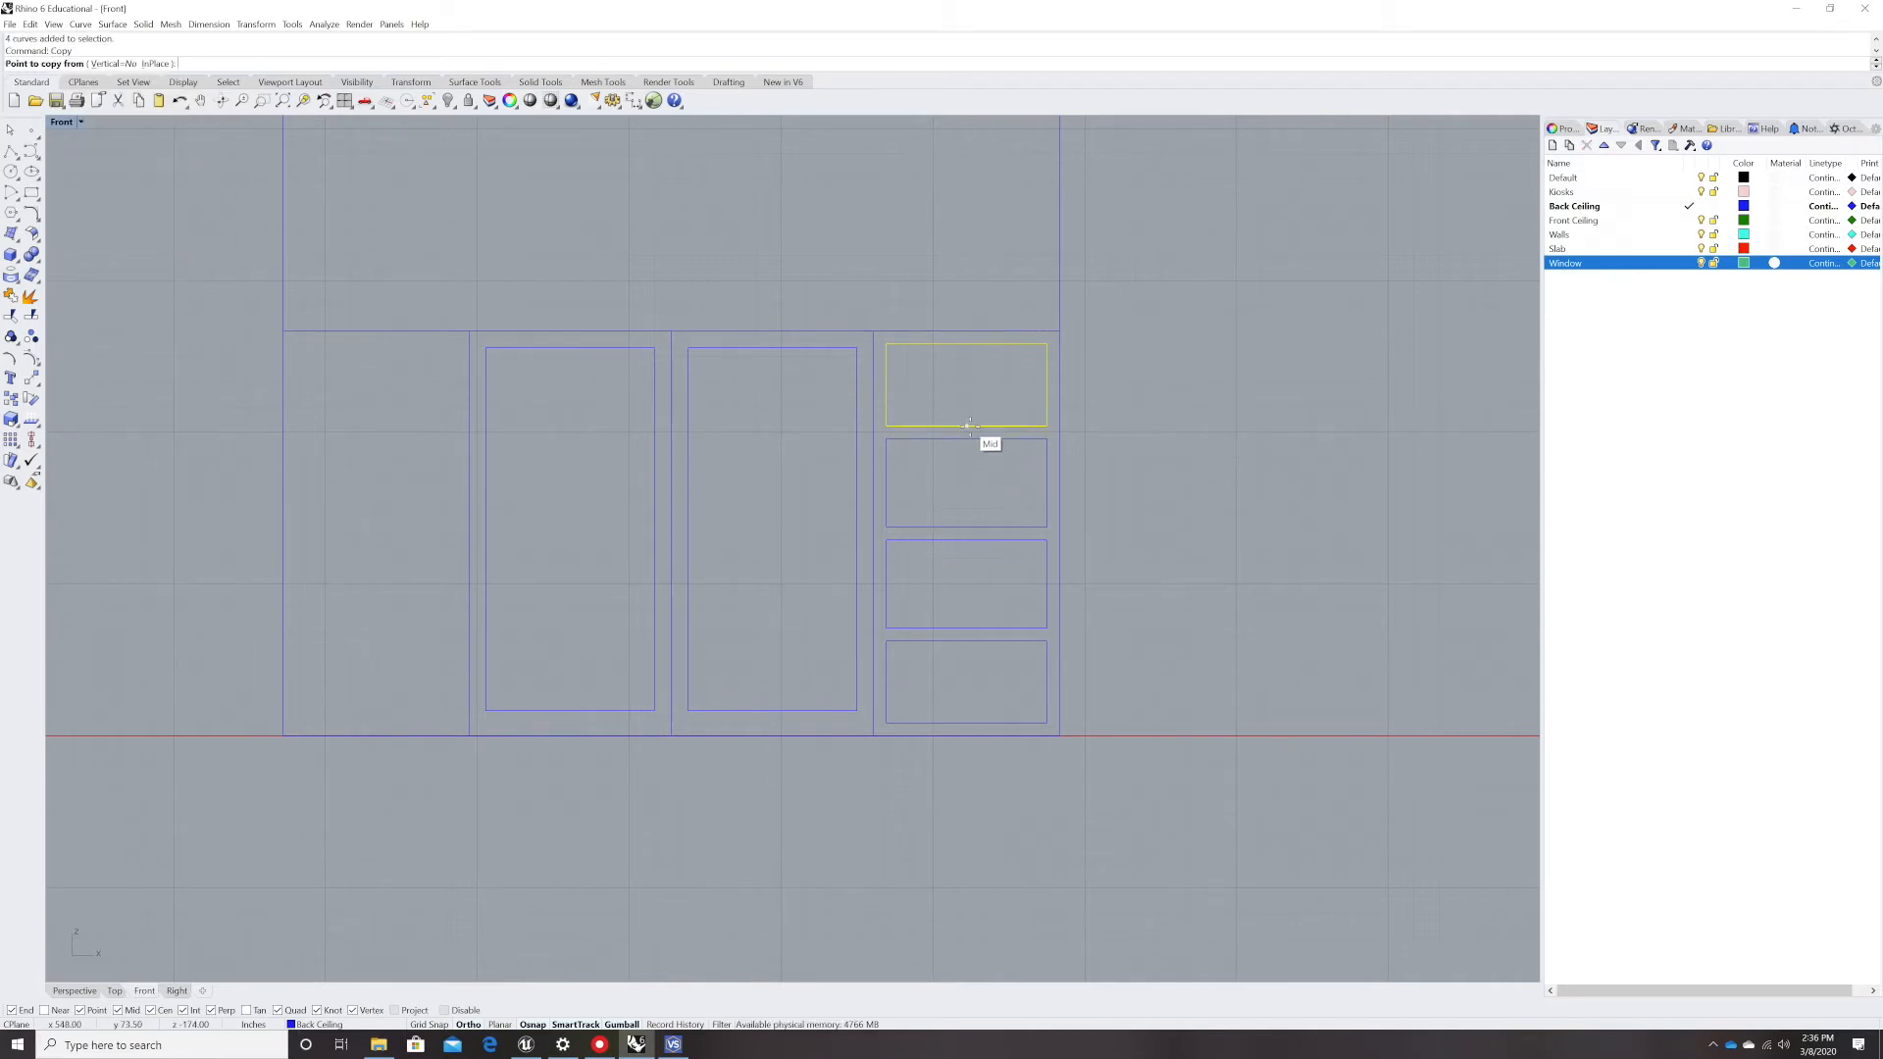
pyautogui.click(969, 425)
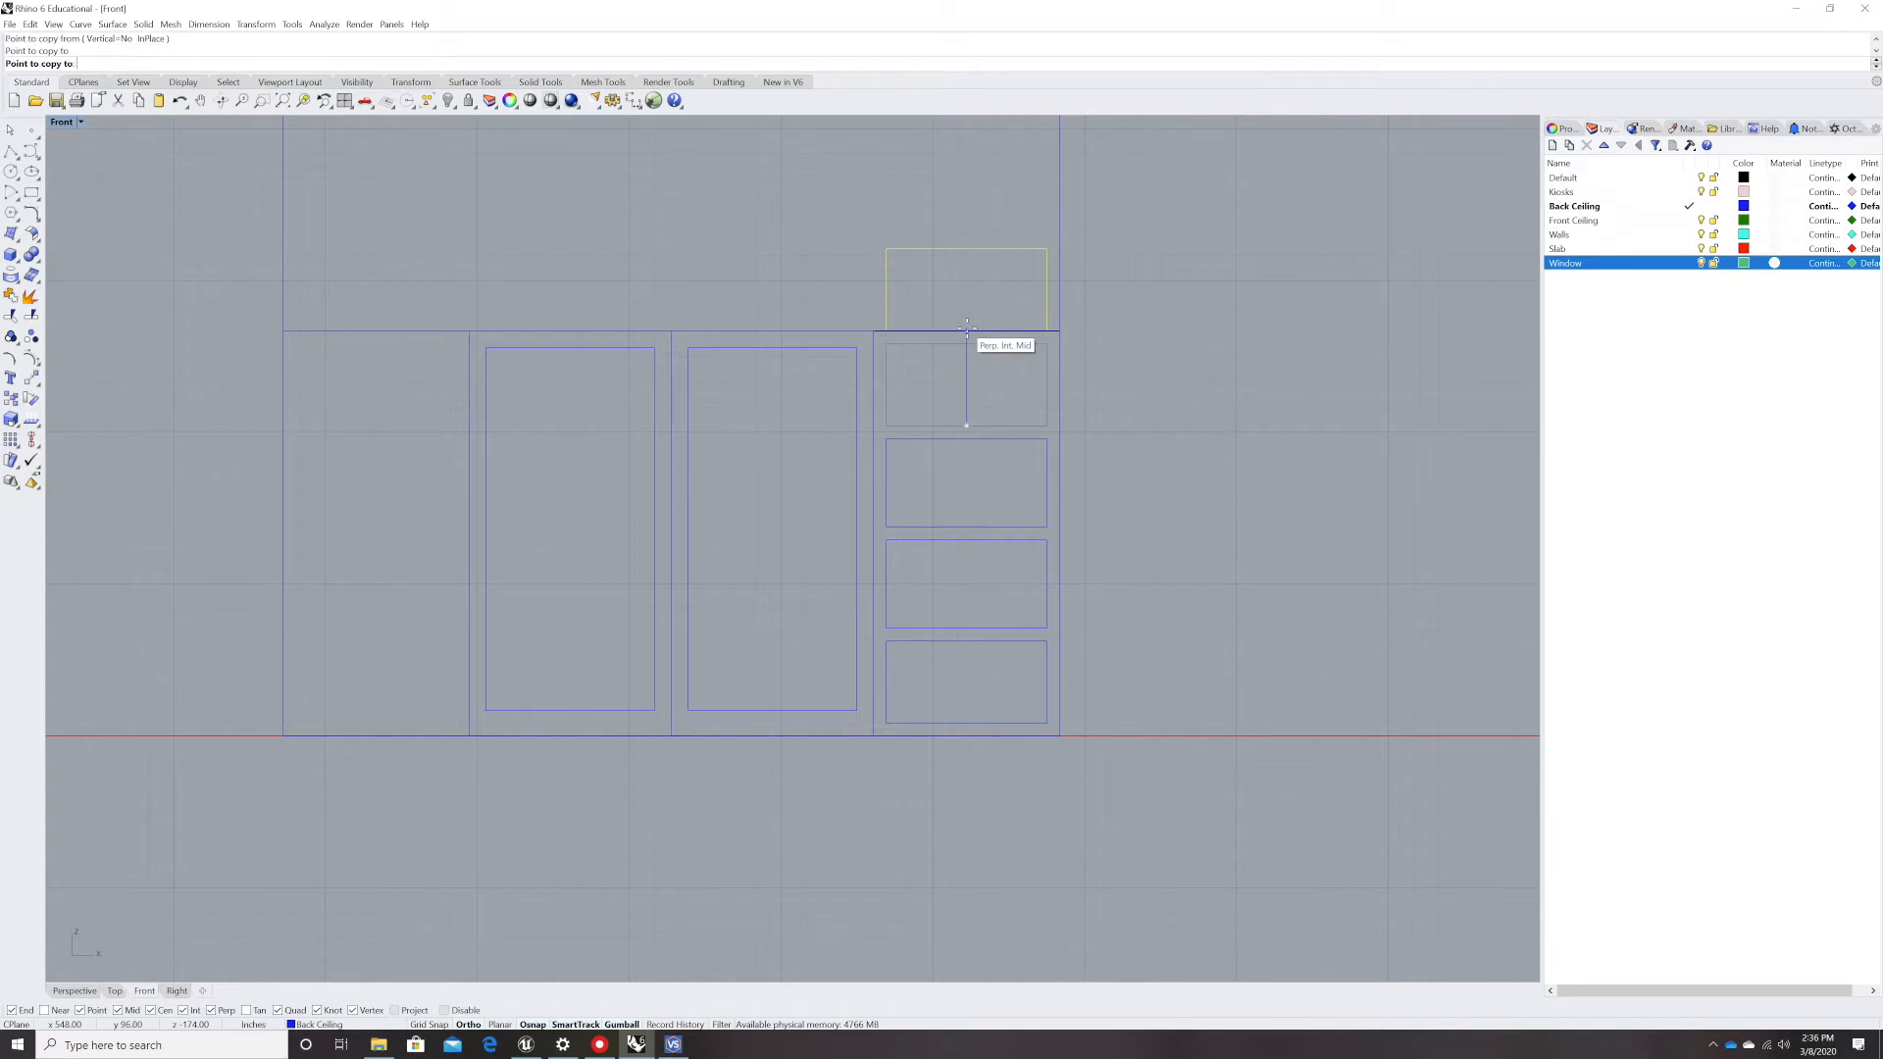
pyautogui.press('Return')
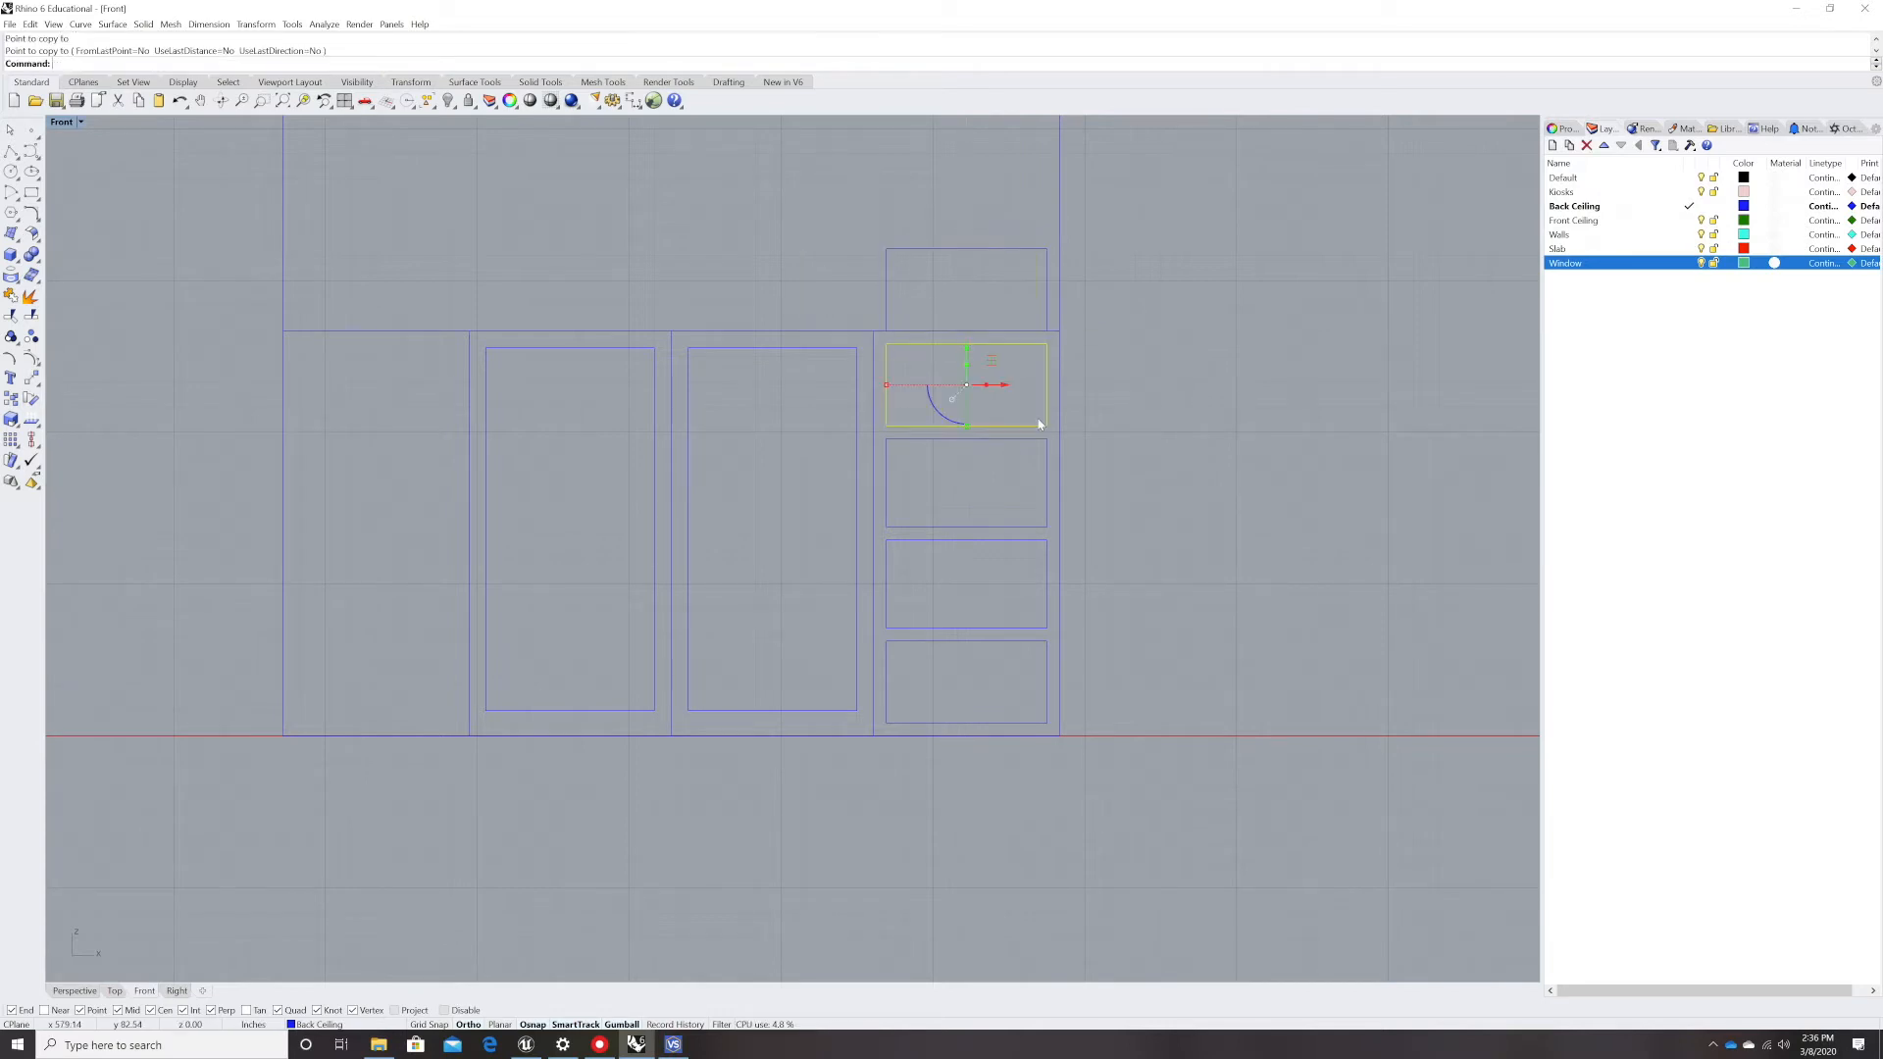
pyautogui.click(1128, 426)
pyautogui.press('Escape')
# - Offset the copied pane's upper line 1.5 inches downward, and offset the resulting line another 1.5 inches downward
pyautogui.write('k')
pyautogui.press('Return')
pyautogui.write('offset')
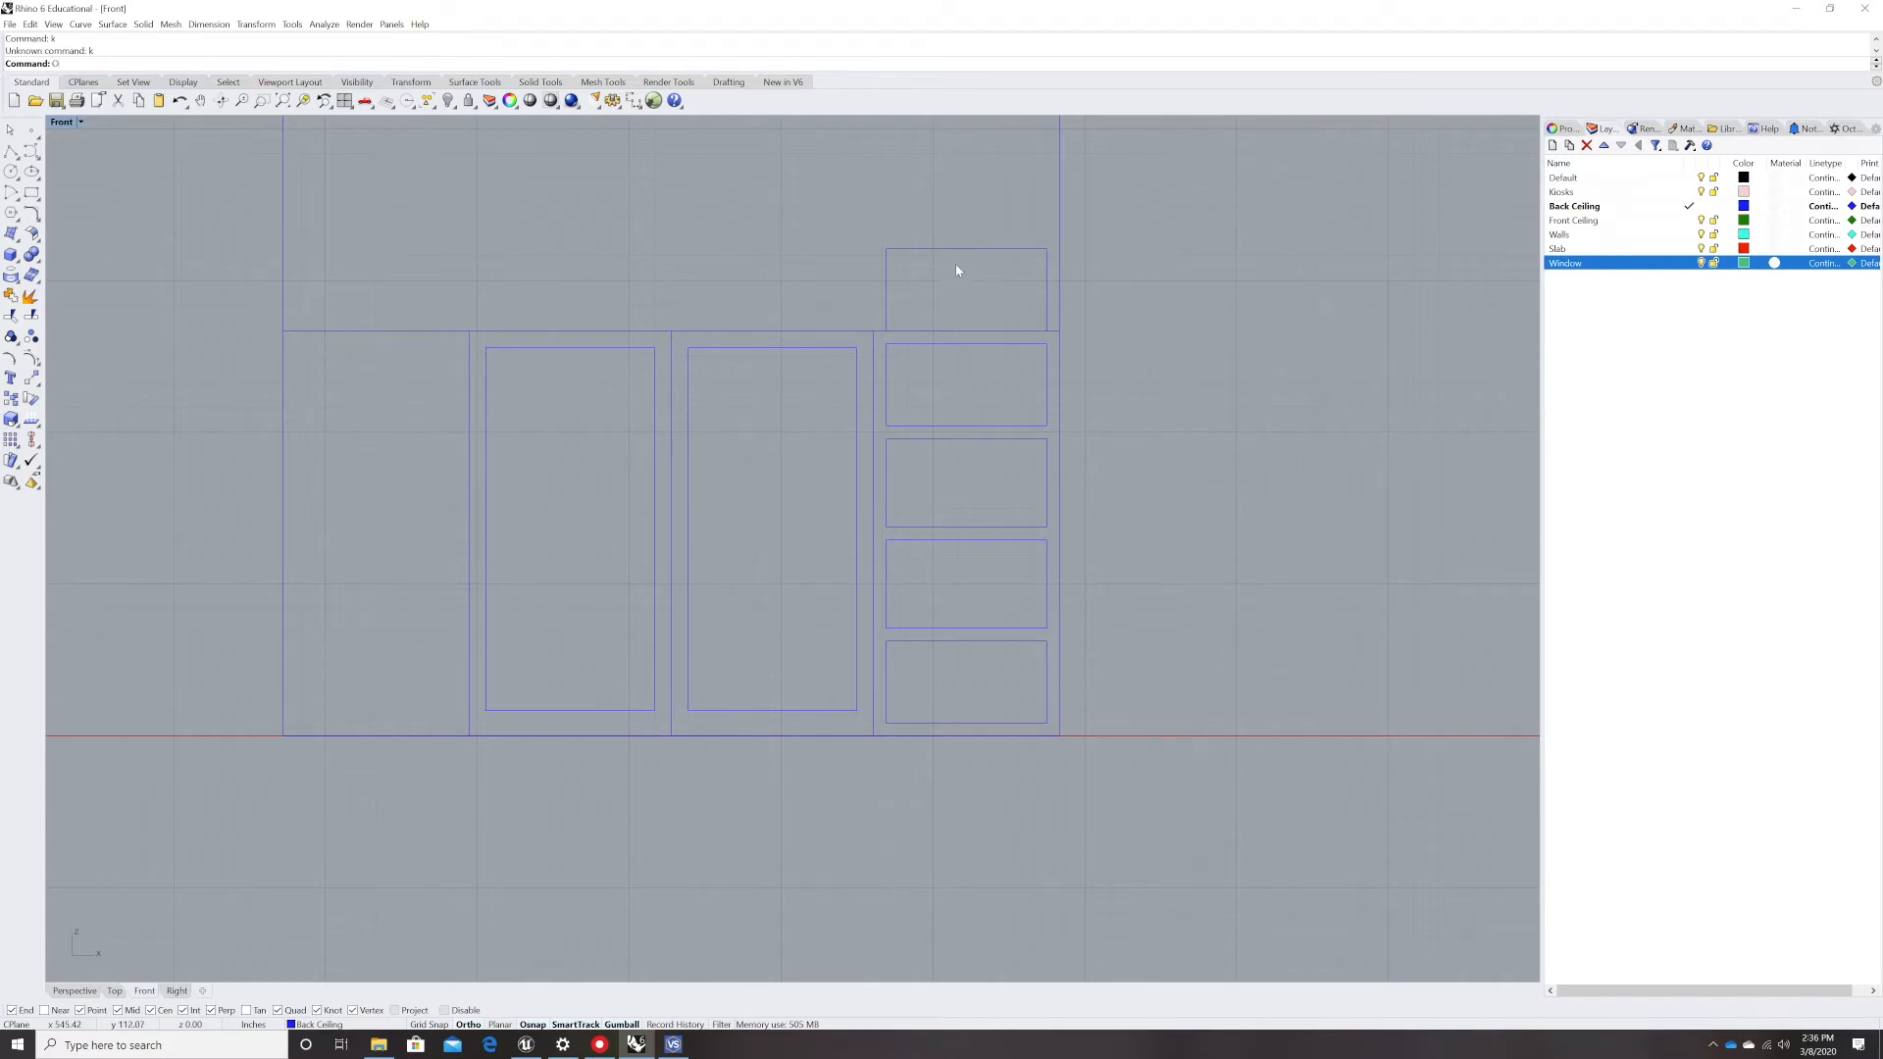
pyautogui.press('Return')
pyautogui.click(969, 253)
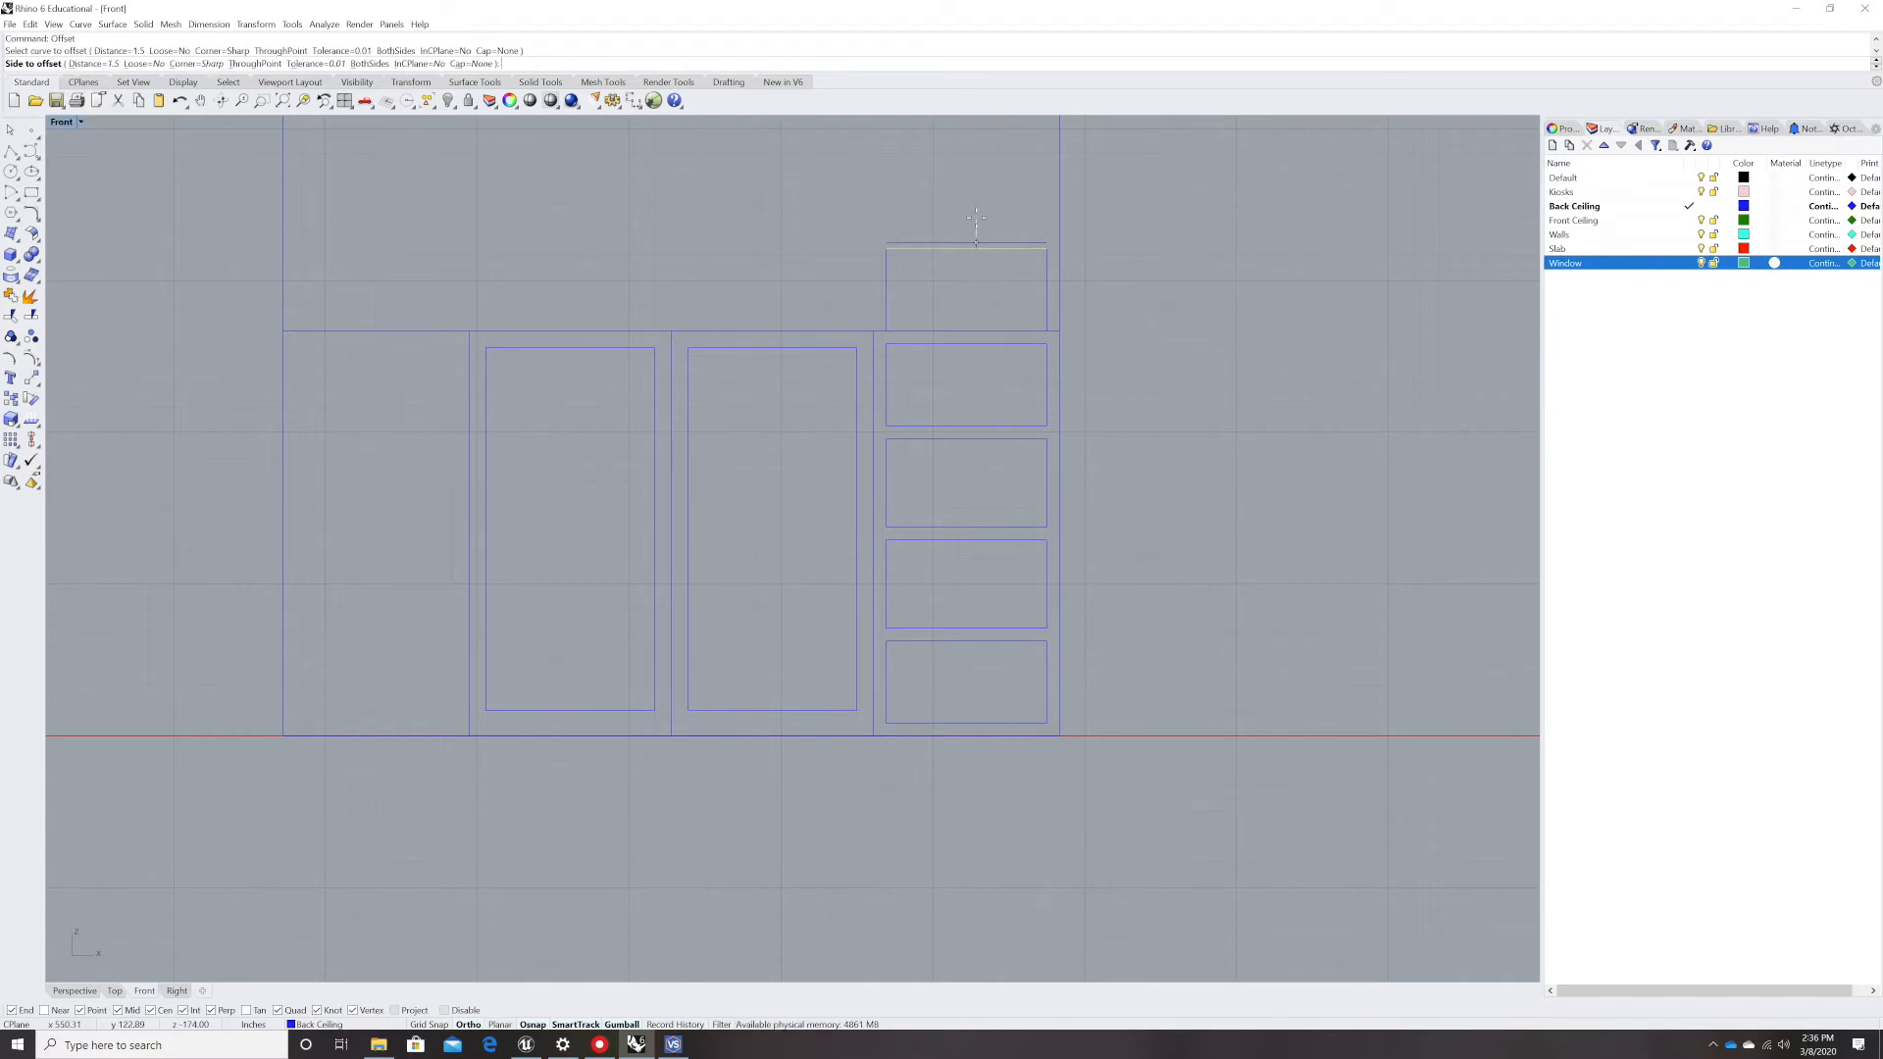
pyautogui.click(961, 284)
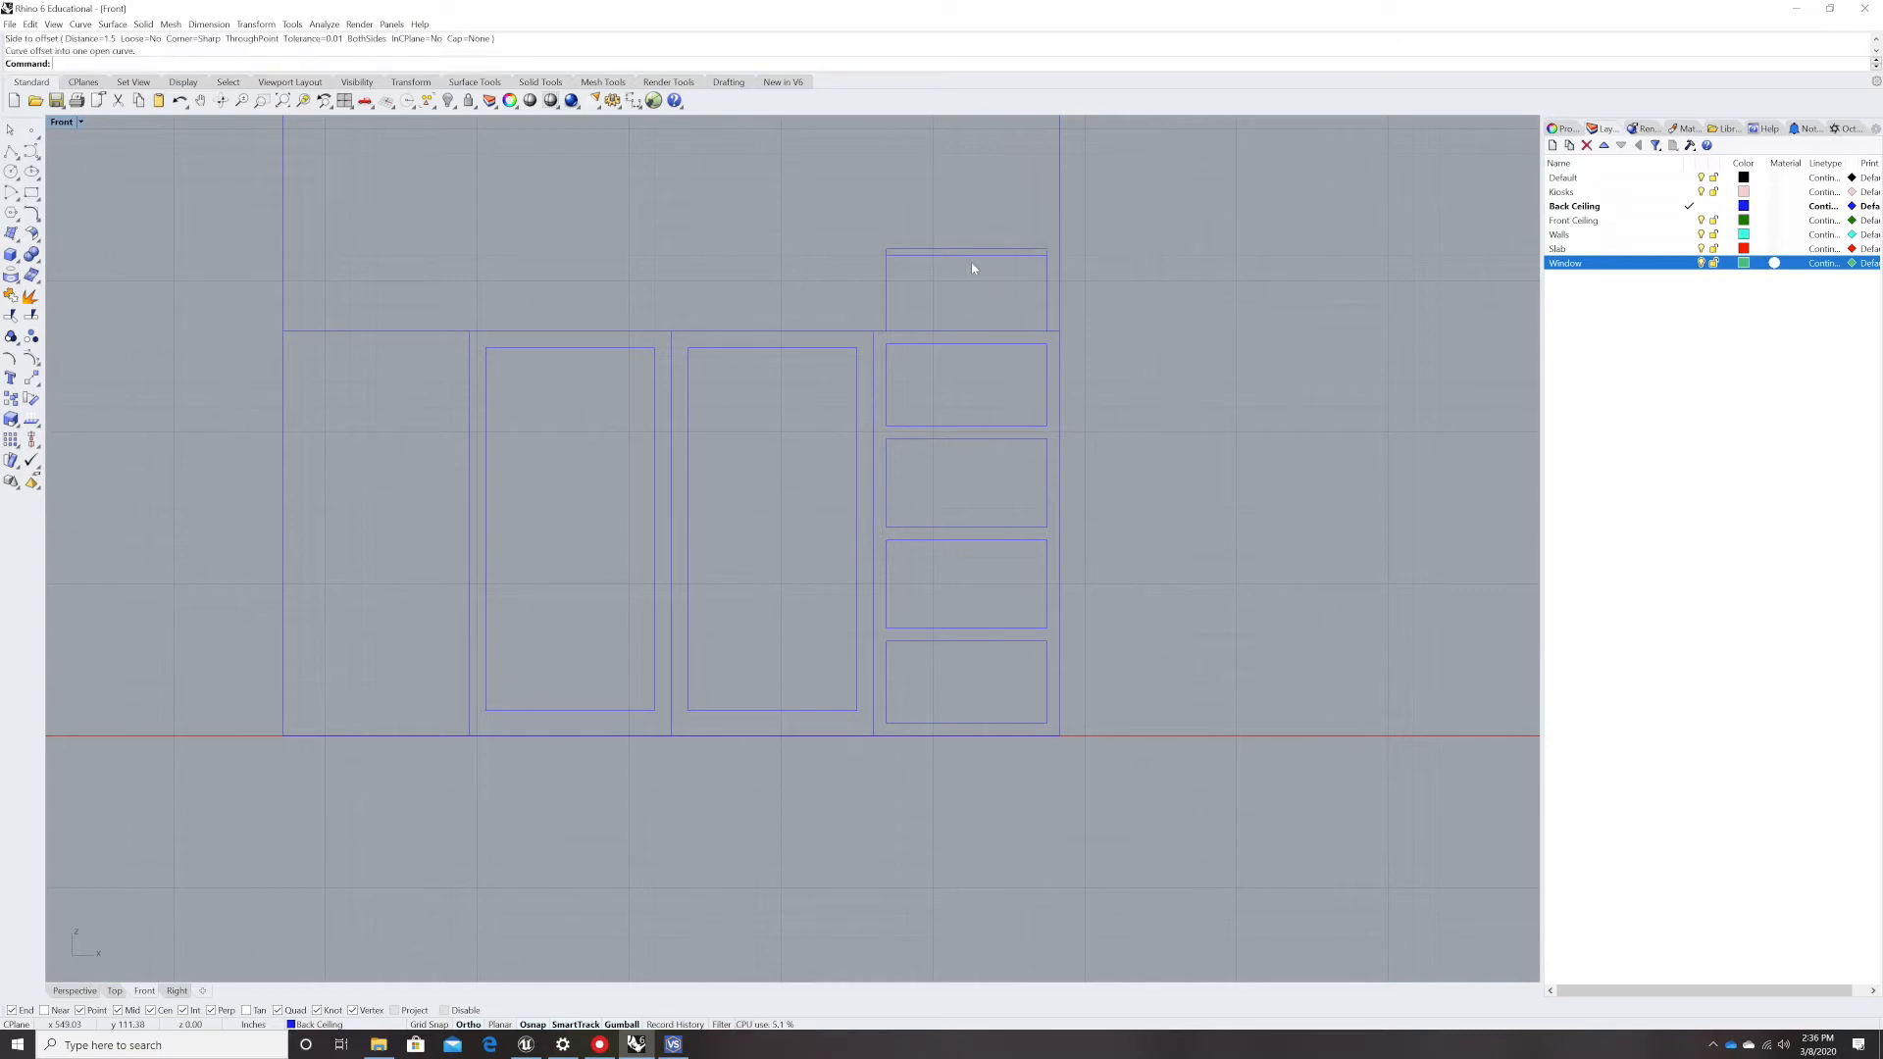
pyautogui.press('Return')
pyautogui.click(975, 256)
pyautogui.click(968, 293)
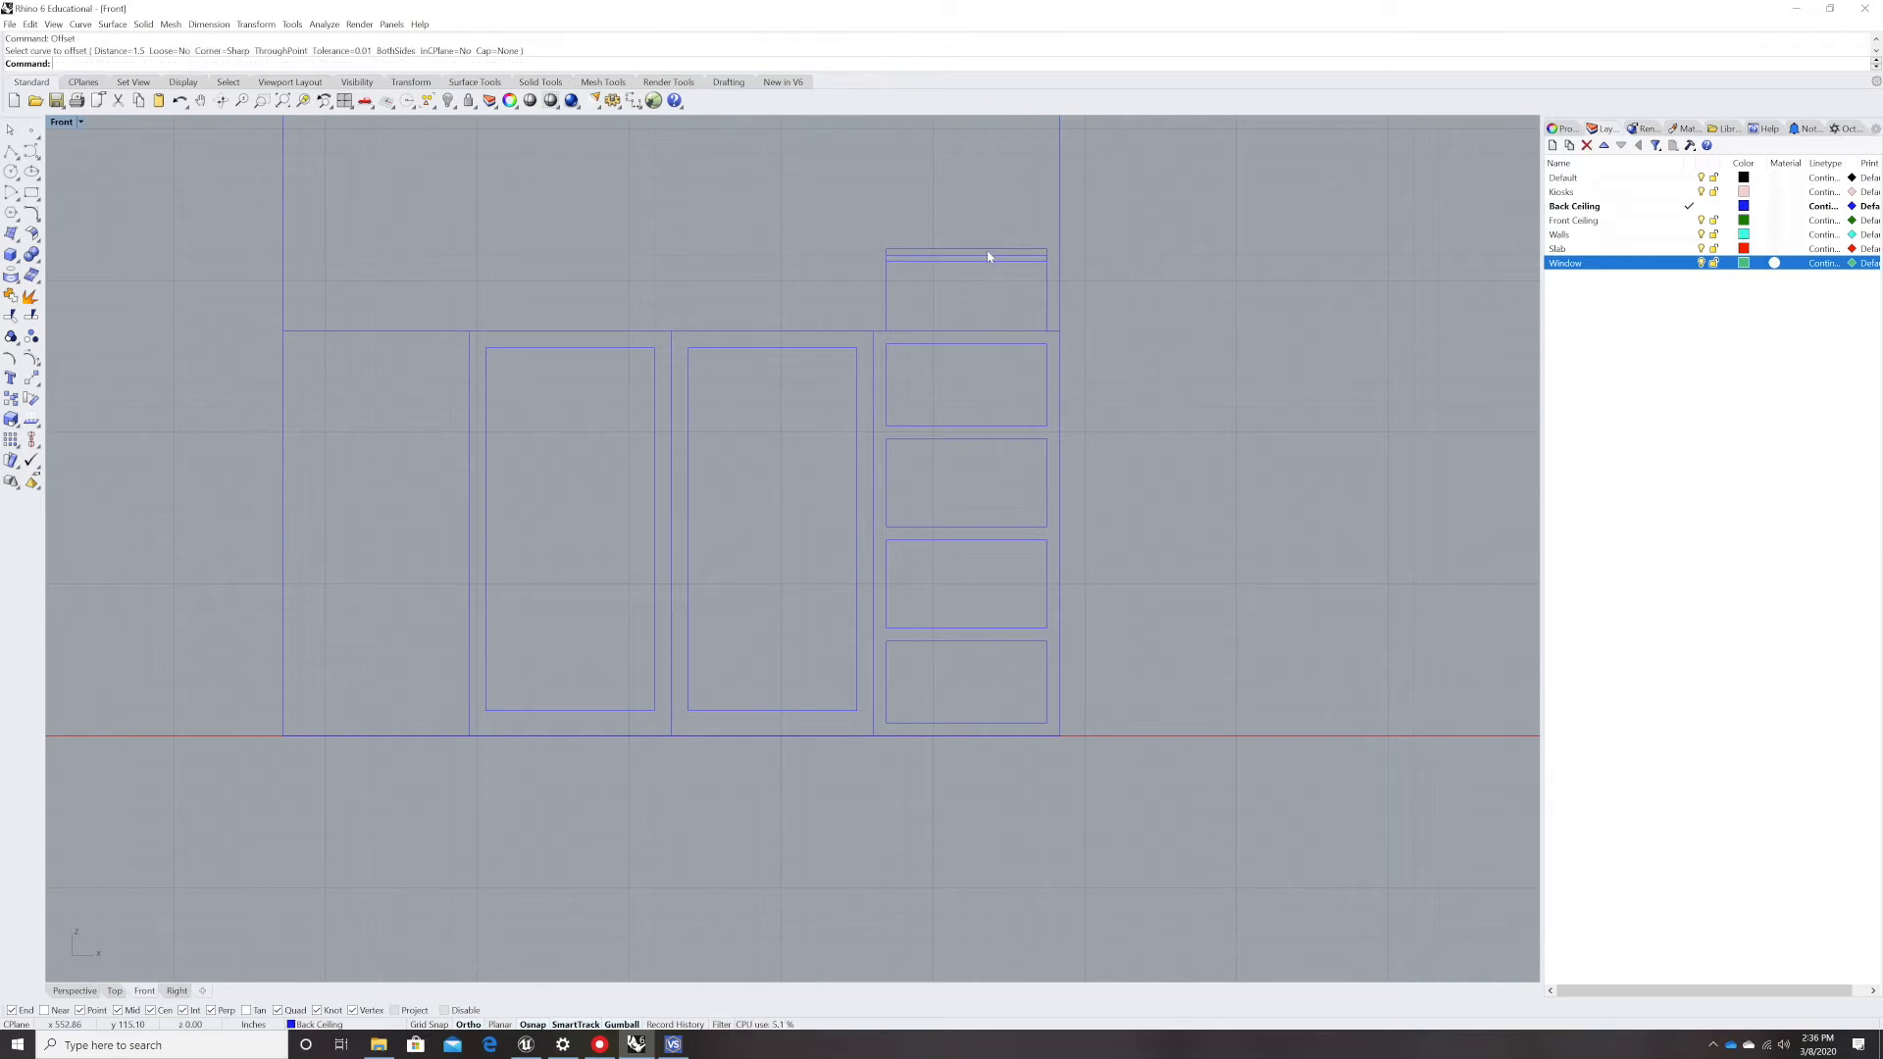
# - Delete the two offset lines below the copied pane's upper line
pyautogui.click(987, 261)
pyautogui.press('Delete')
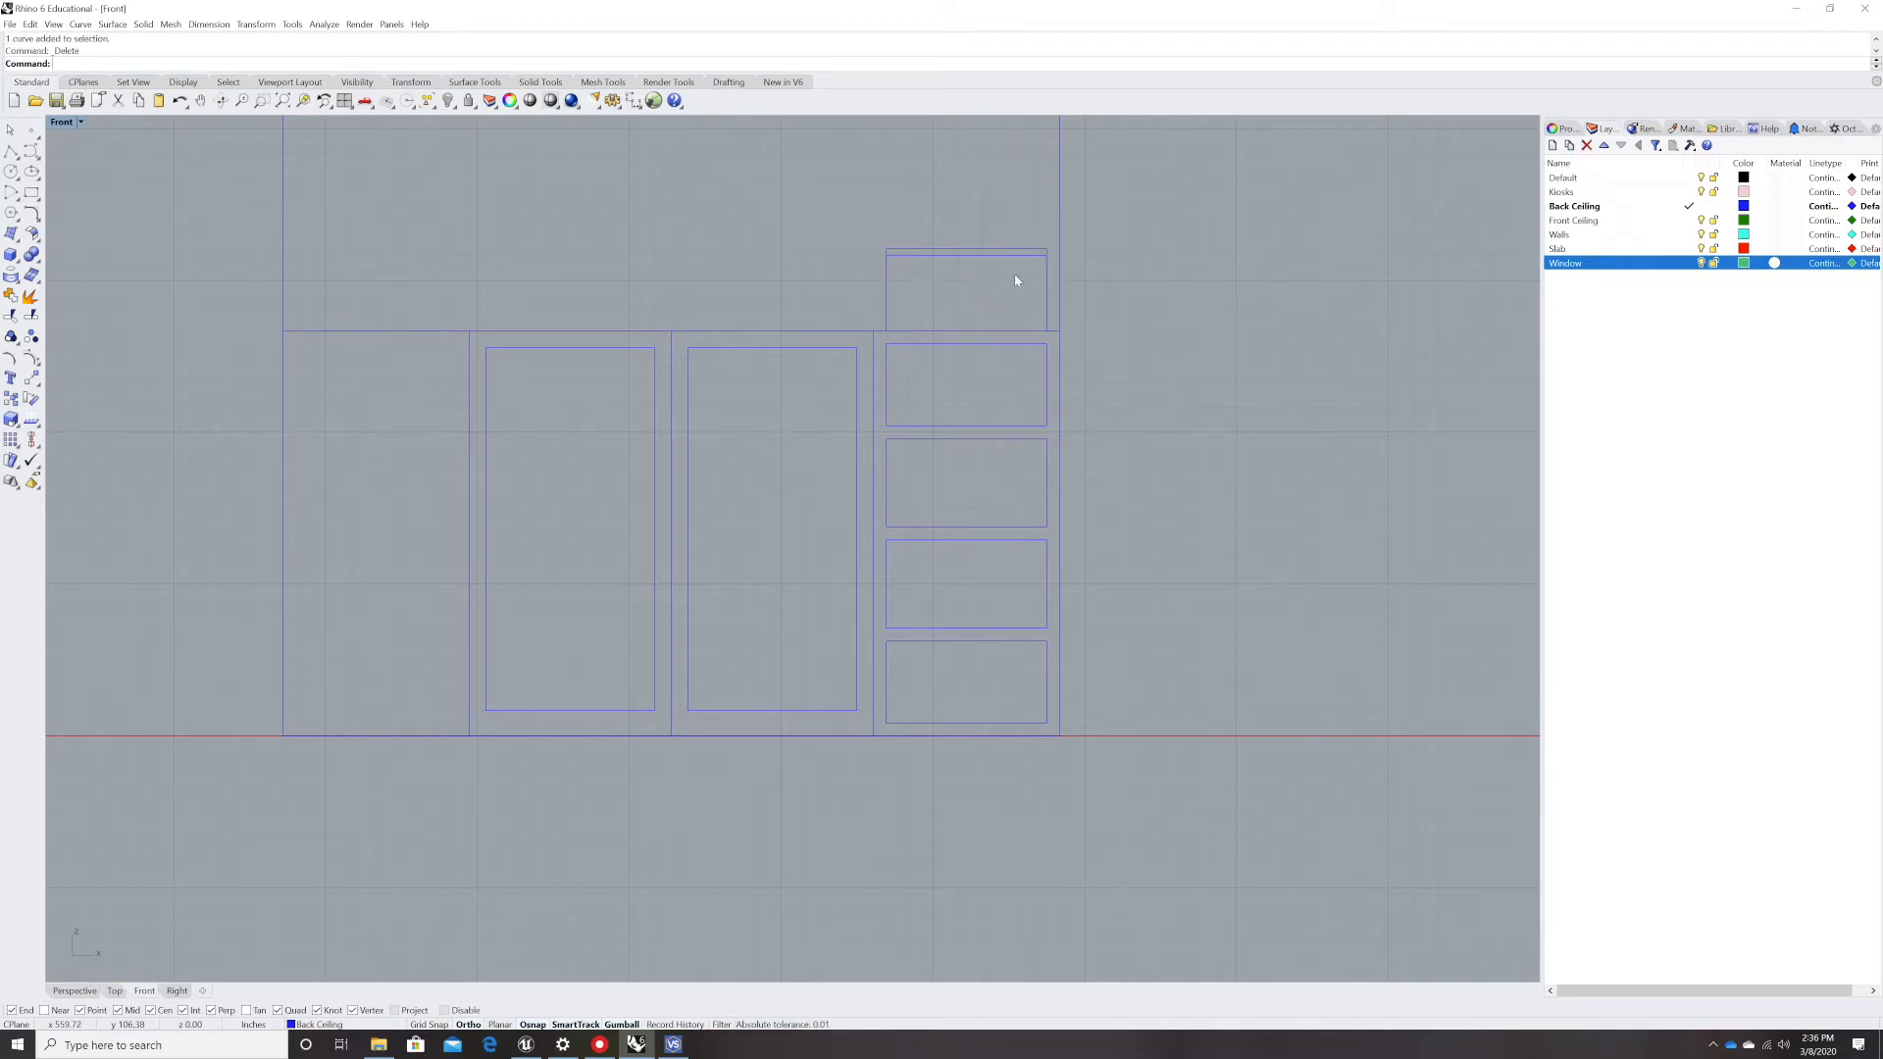
pyautogui.click(1015, 256)
pyautogui.press('Delete')
# - Offset the copied pane's upper line 3 inches upward
pyautogui.write('Offset')
pyautogui.press('Return')
pyautogui.write('3')
pyautogui.press('Return')
pyautogui.click(1005, 250)
pyautogui.click(1008, 206)
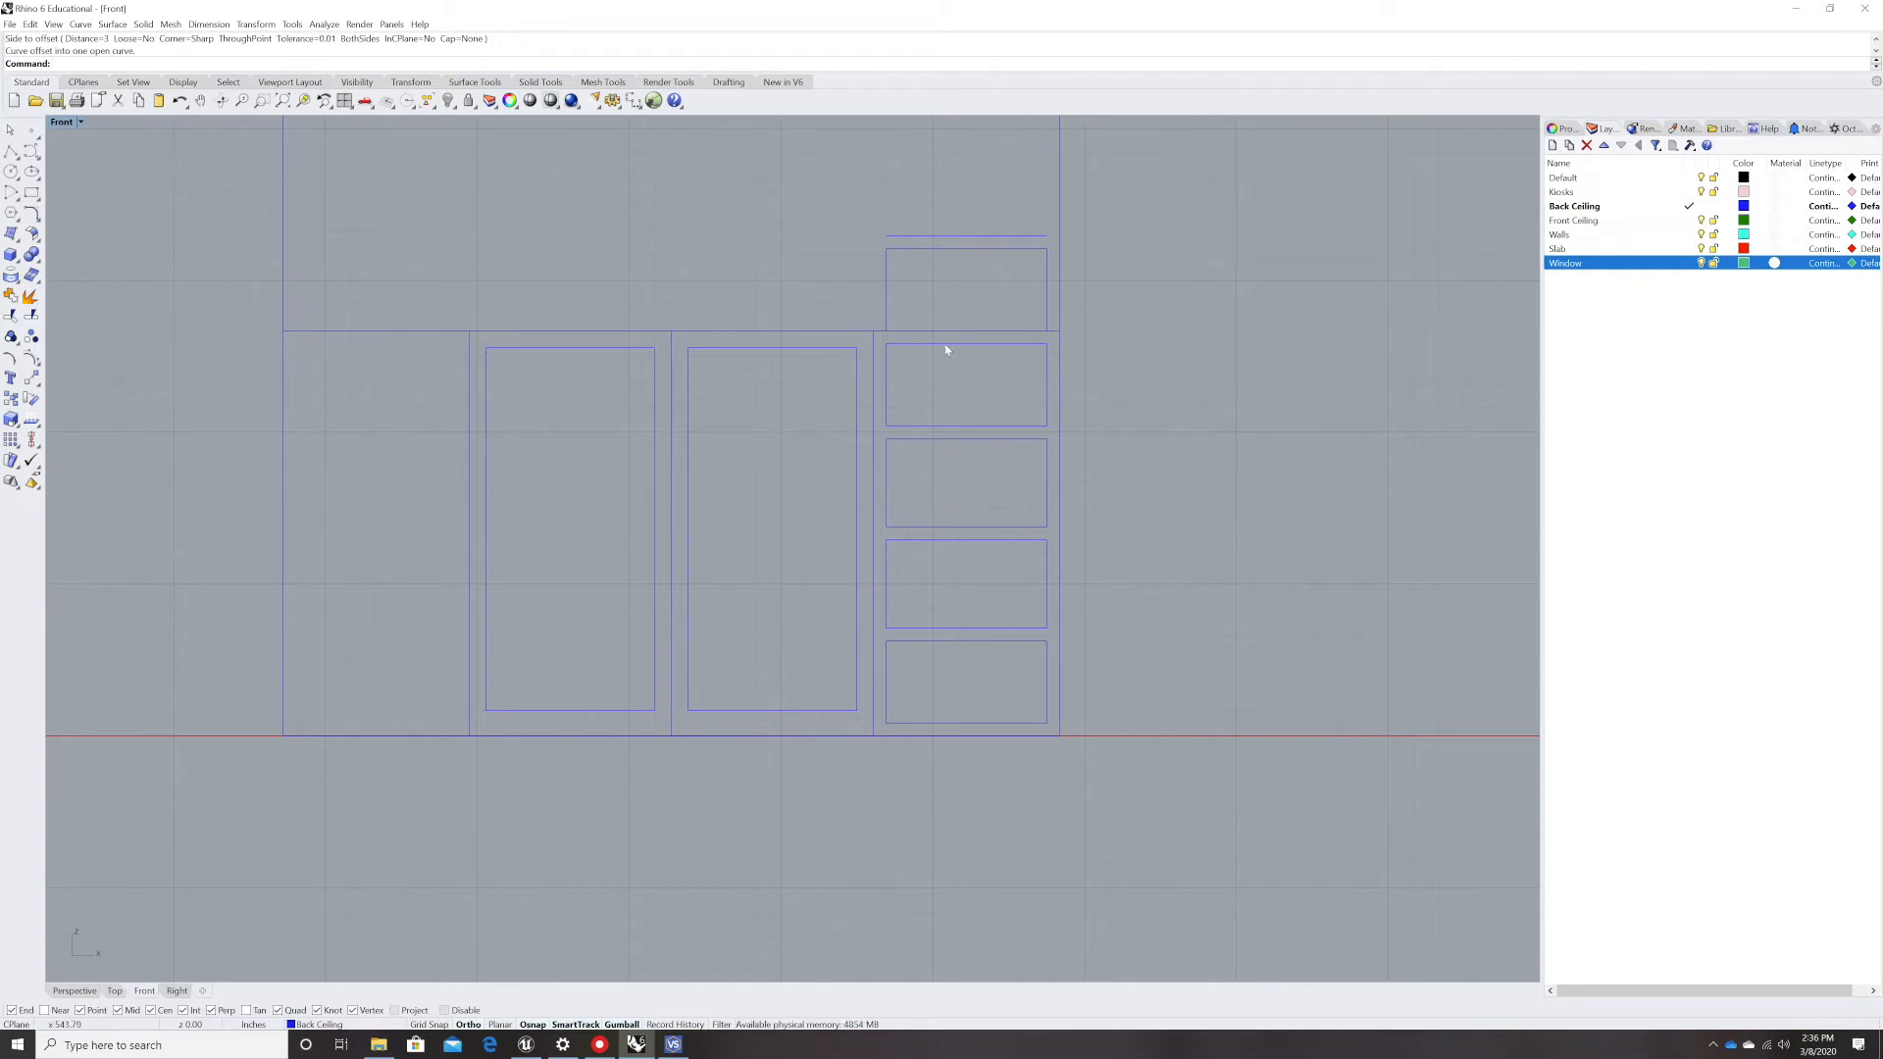
# - Fillet the line above the copied pane with the right bay's two side frame lines at radius 0
pyautogui.scroll(4, 894, 332)
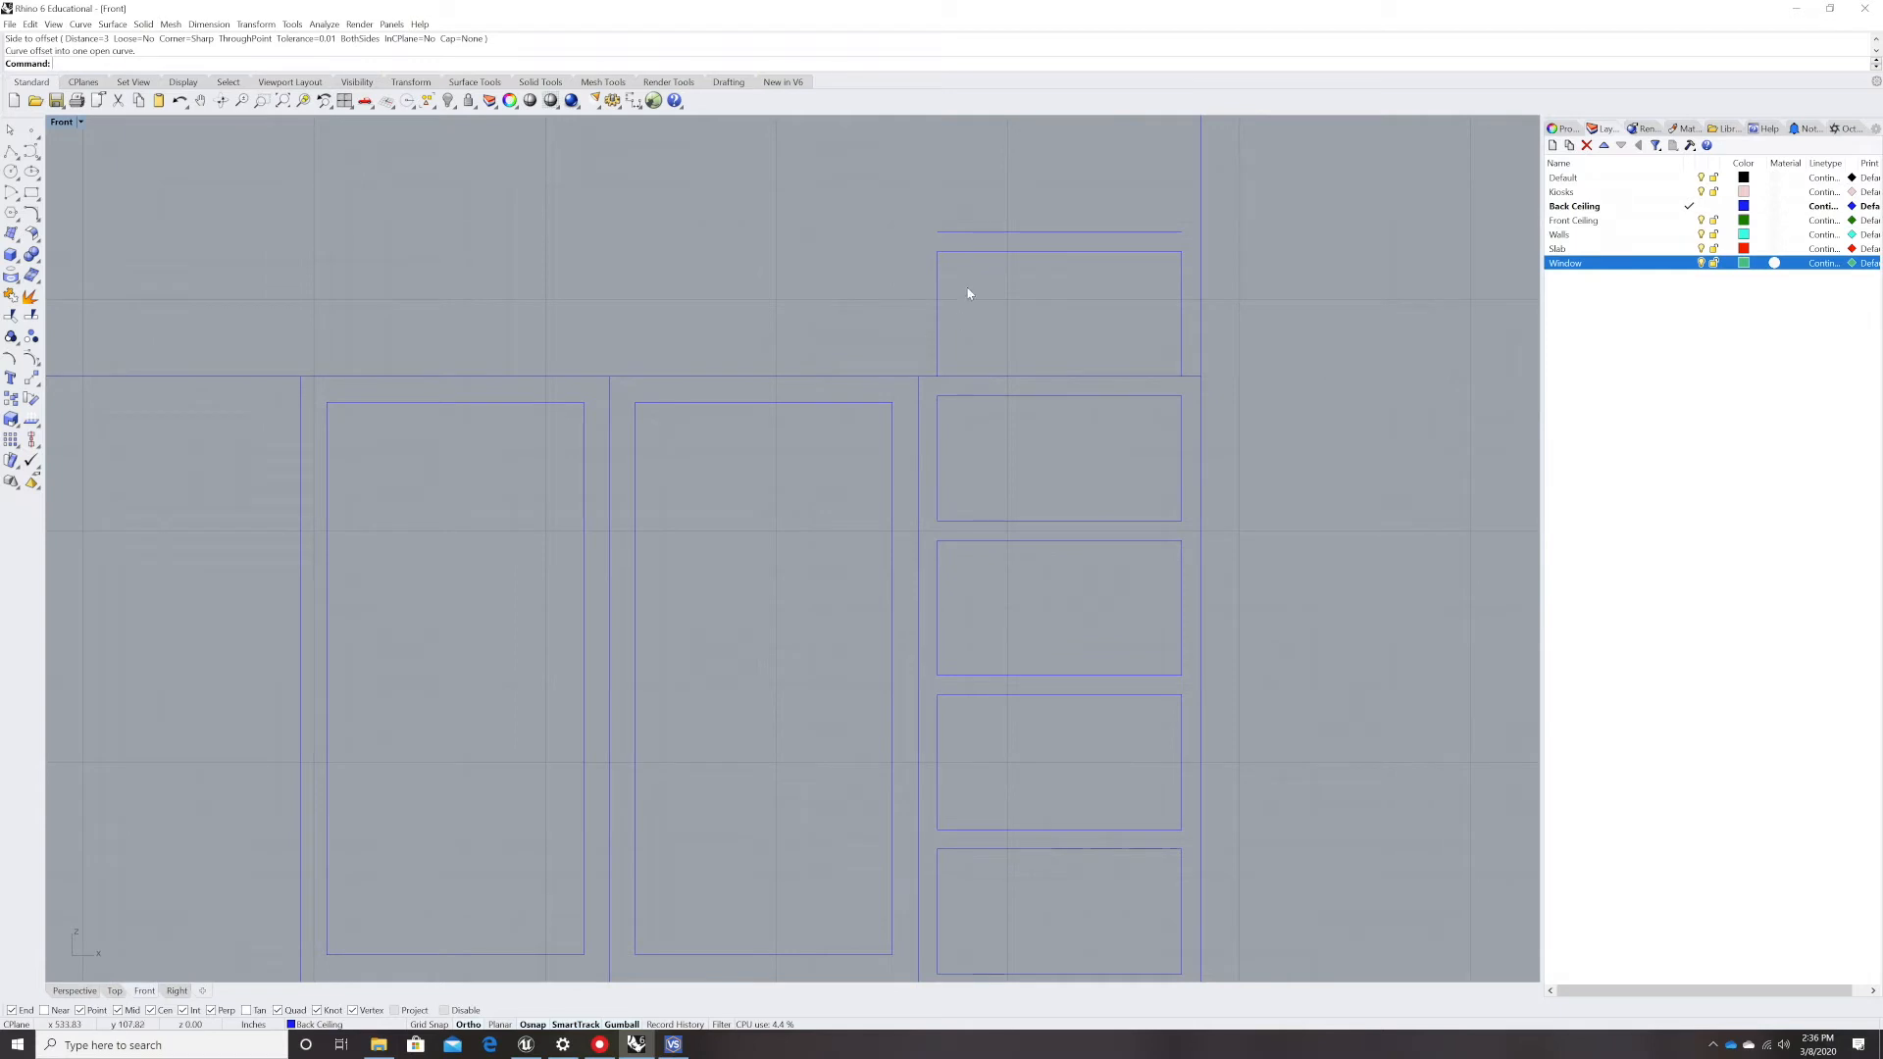
pyautogui.write('fillet')
pyautogui.press('Return')
pyautogui.click(919, 390)
pyautogui.click(962, 233)
pyautogui.press('Return')
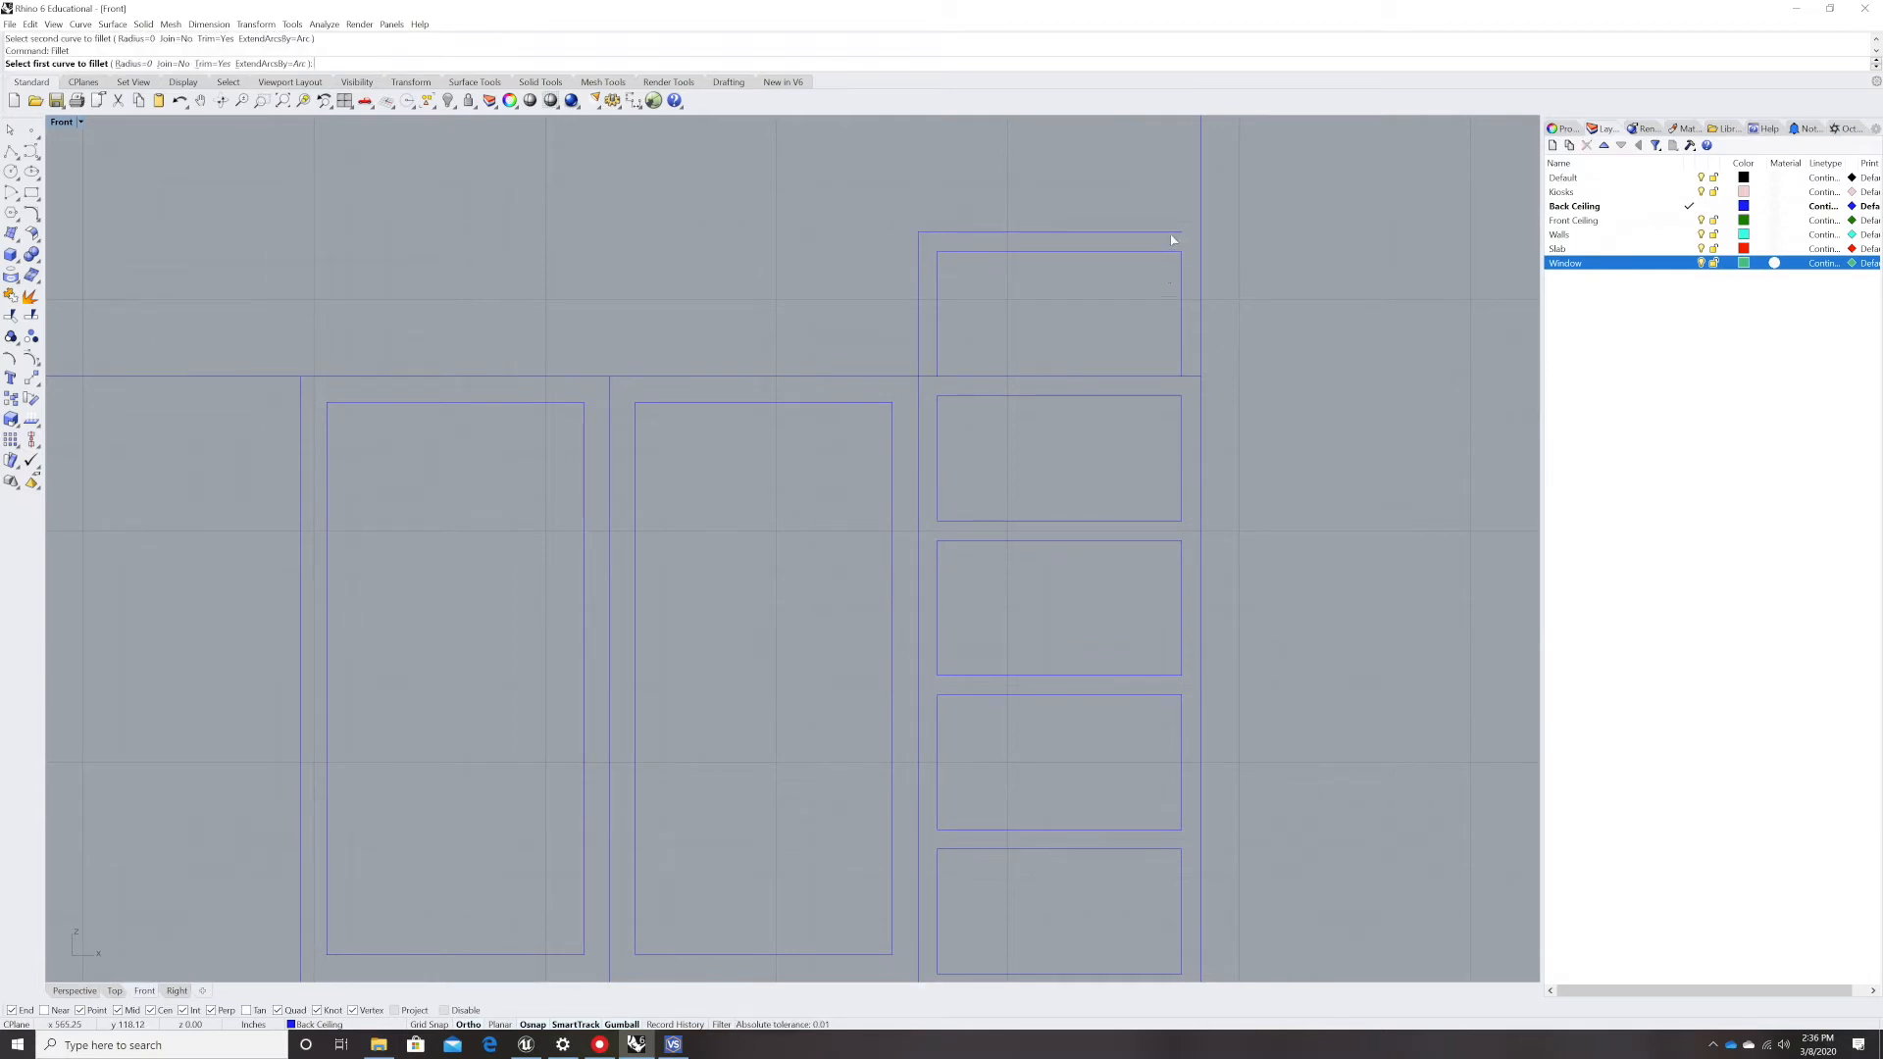
pyautogui.click(1180, 233)
pyautogui.click(1201, 246)
# - Fillet the copied pane's two lower corners at radius 0 and delete the leftover frame line along its lower edge
pyautogui.scroll(-5, 1109, 349)
pyautogui.scroll(3, 1010, 388)
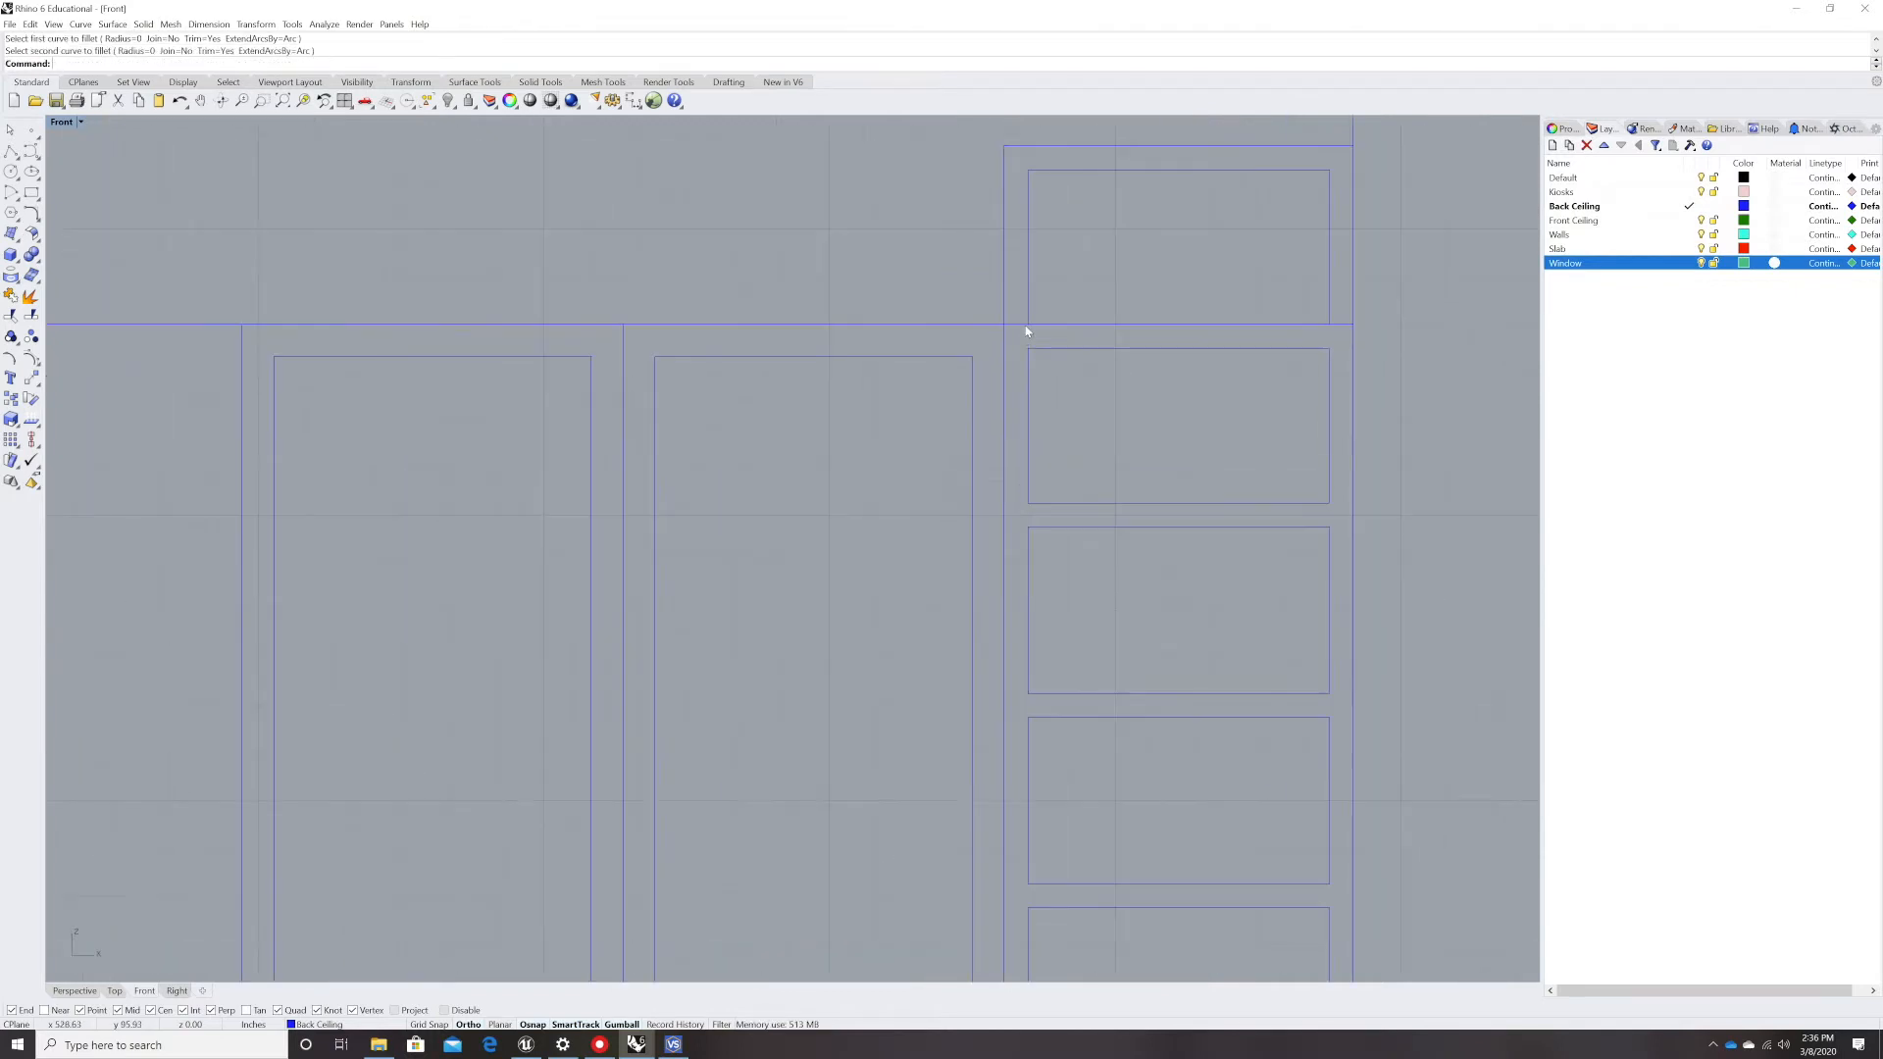
pyautogui.press('Return')
pyautogui.click(1029, 307)
pyautogui.click(1046, 326)
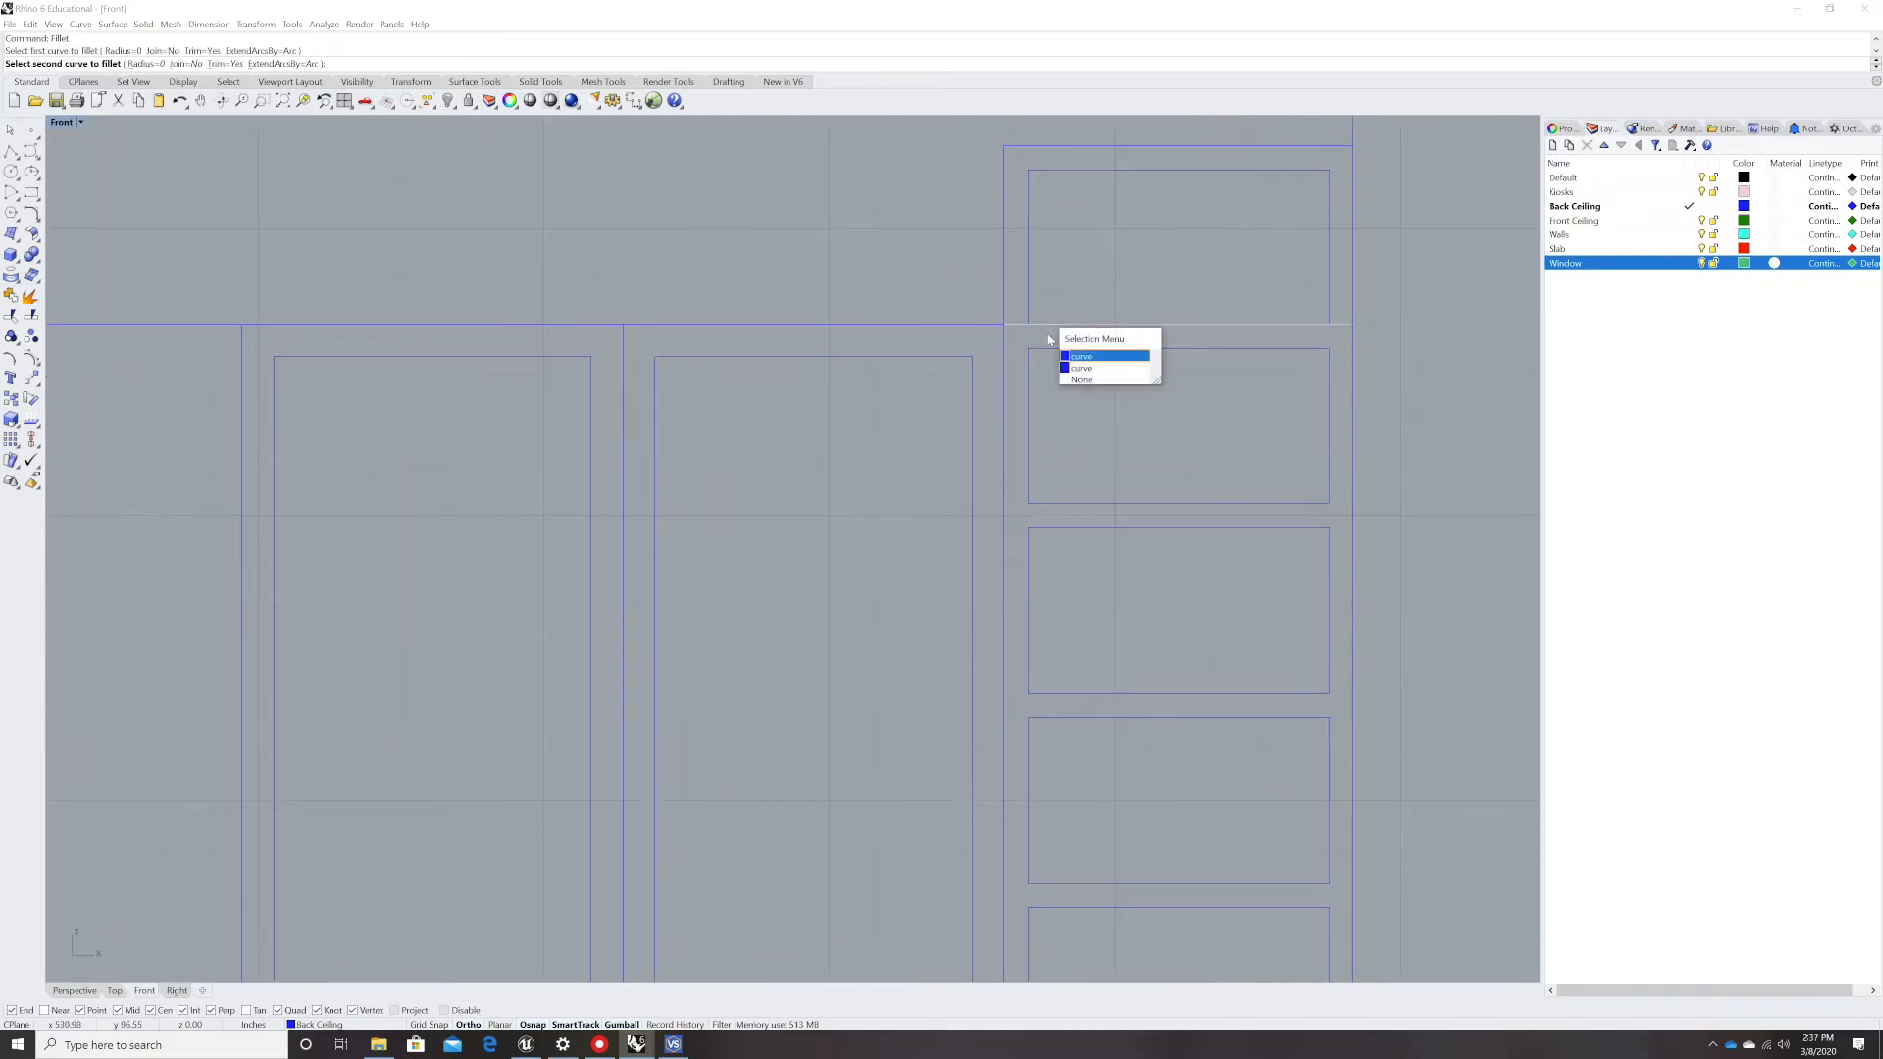
pyautogui.click(1088, 369)
pyautogui.press('Return')
pyautogui.click(1322, 314)
pyautogui.click(1308, 321)
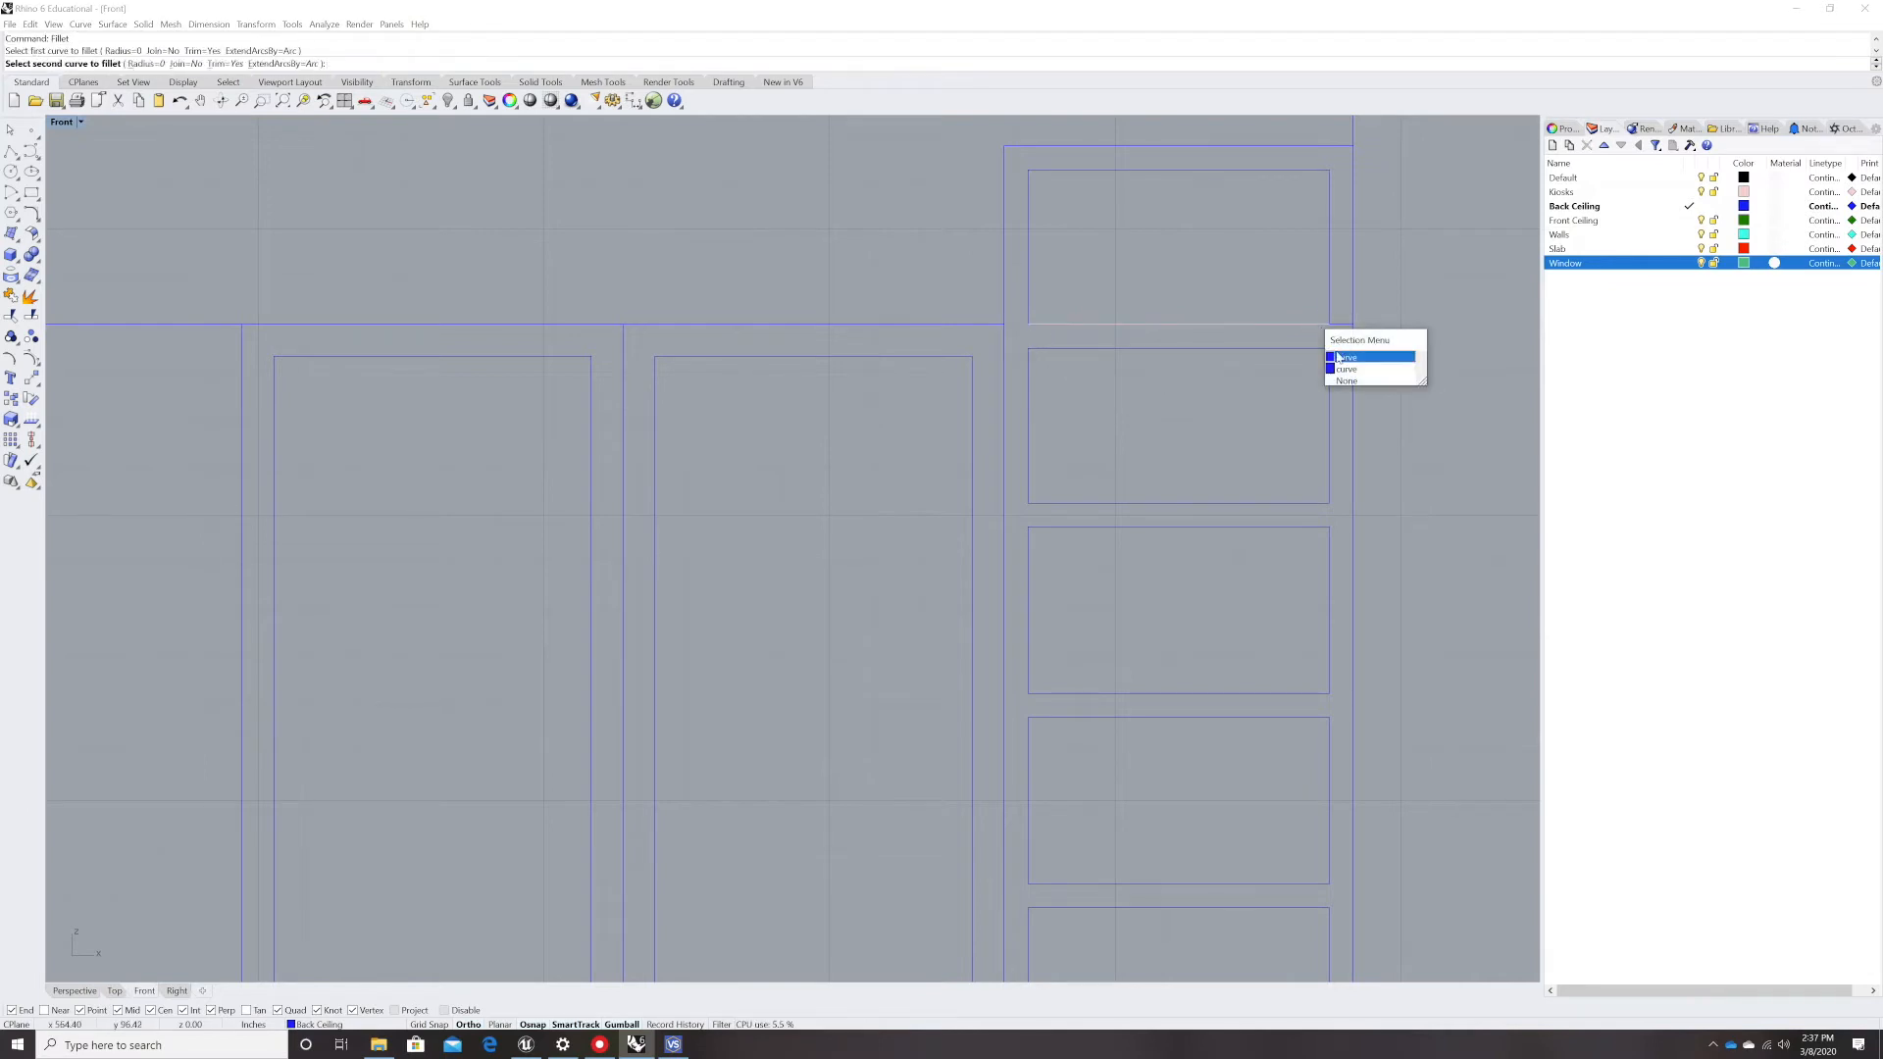
pyautogui.click(1340, 357)
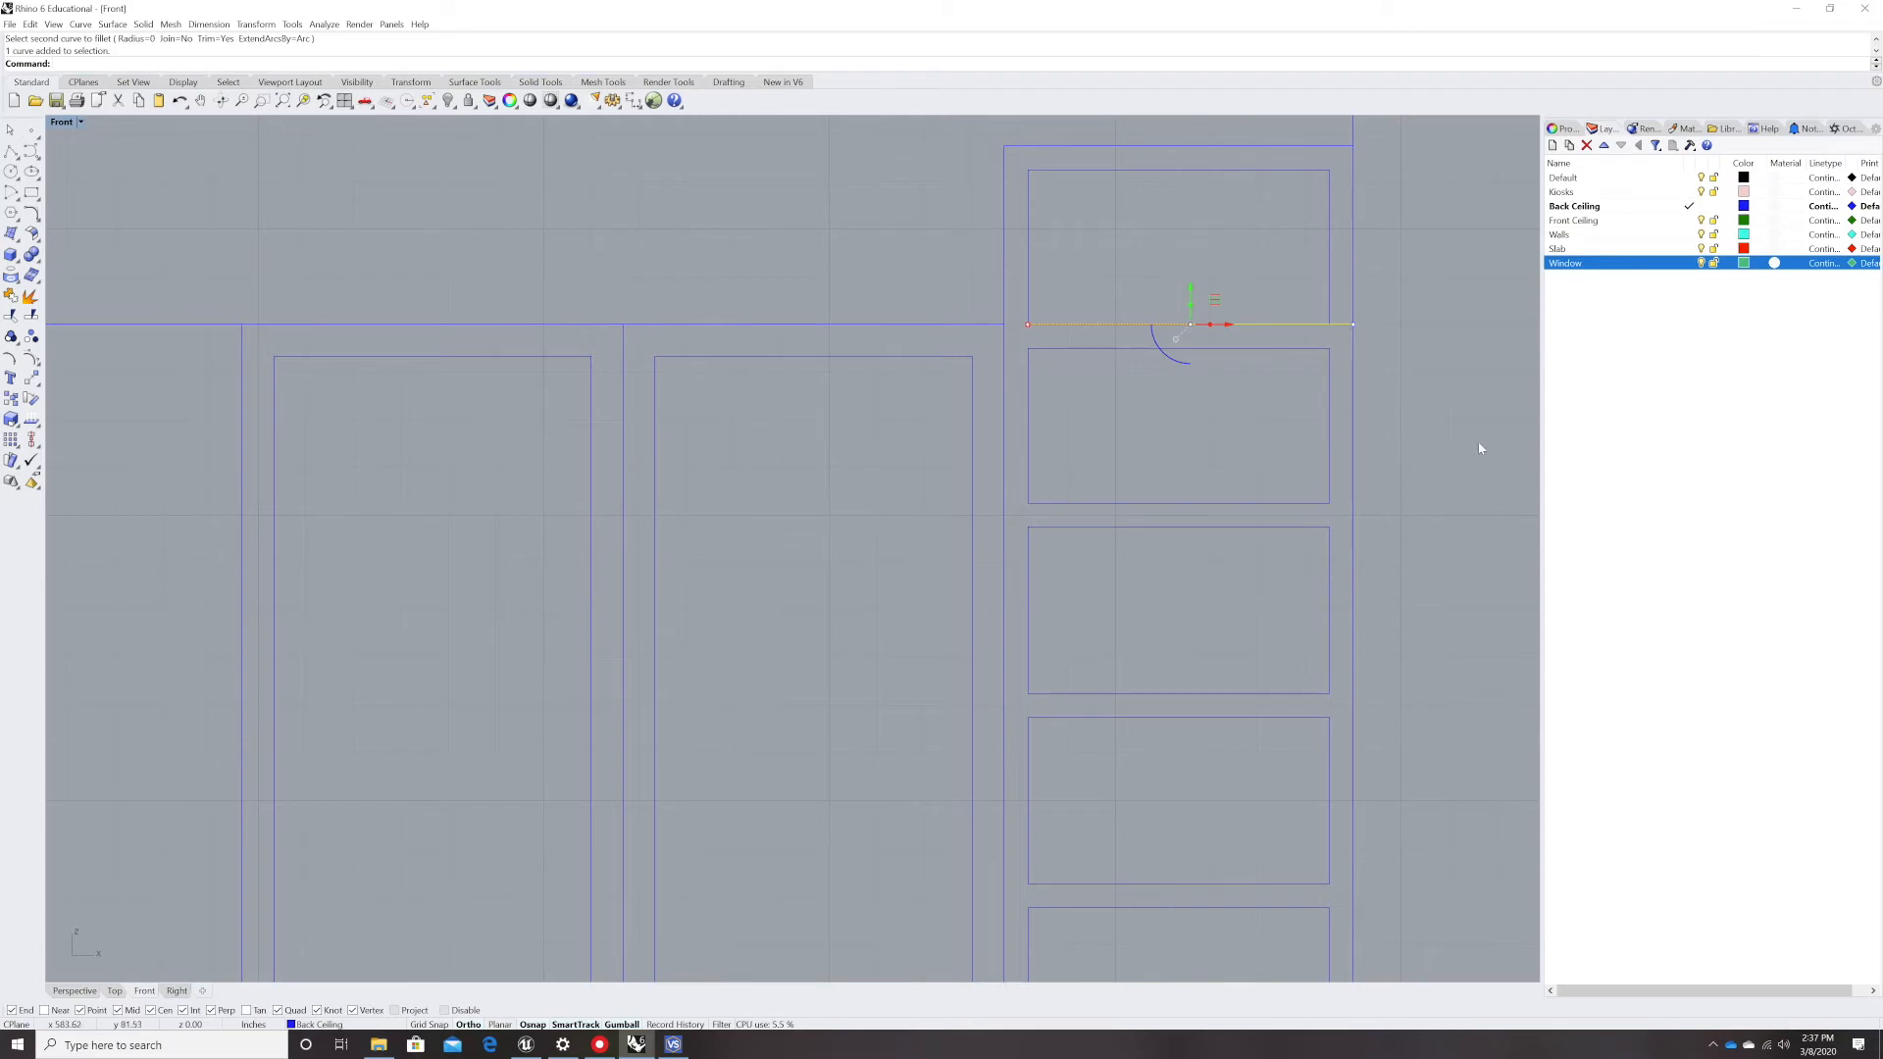
pyautogui.press('Delete')
# - Mirror the whole right bay with its five panes to the other side about the vertical centre line between the doors
pyautogui.scroll(-2, 1257, 417)
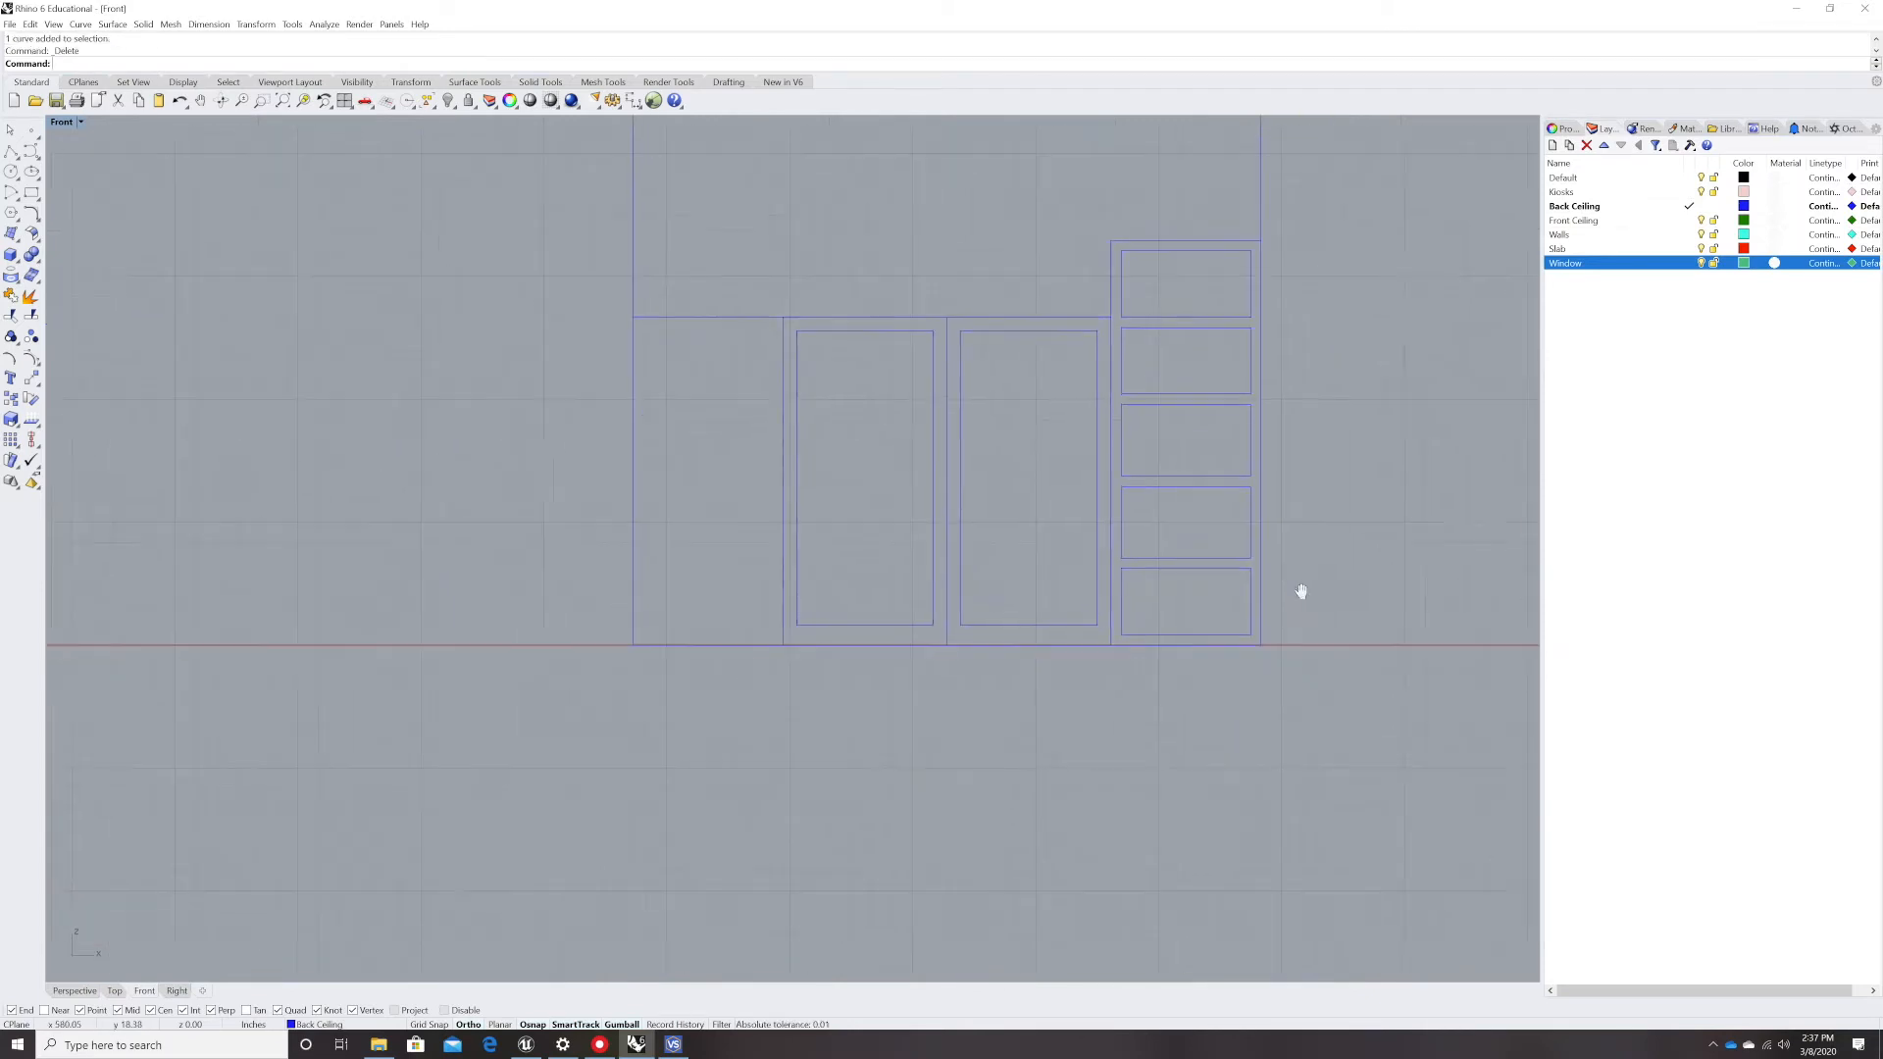
pyautogui.moveTo(1072, 635); pyautogui.dragTo(1305, 196)
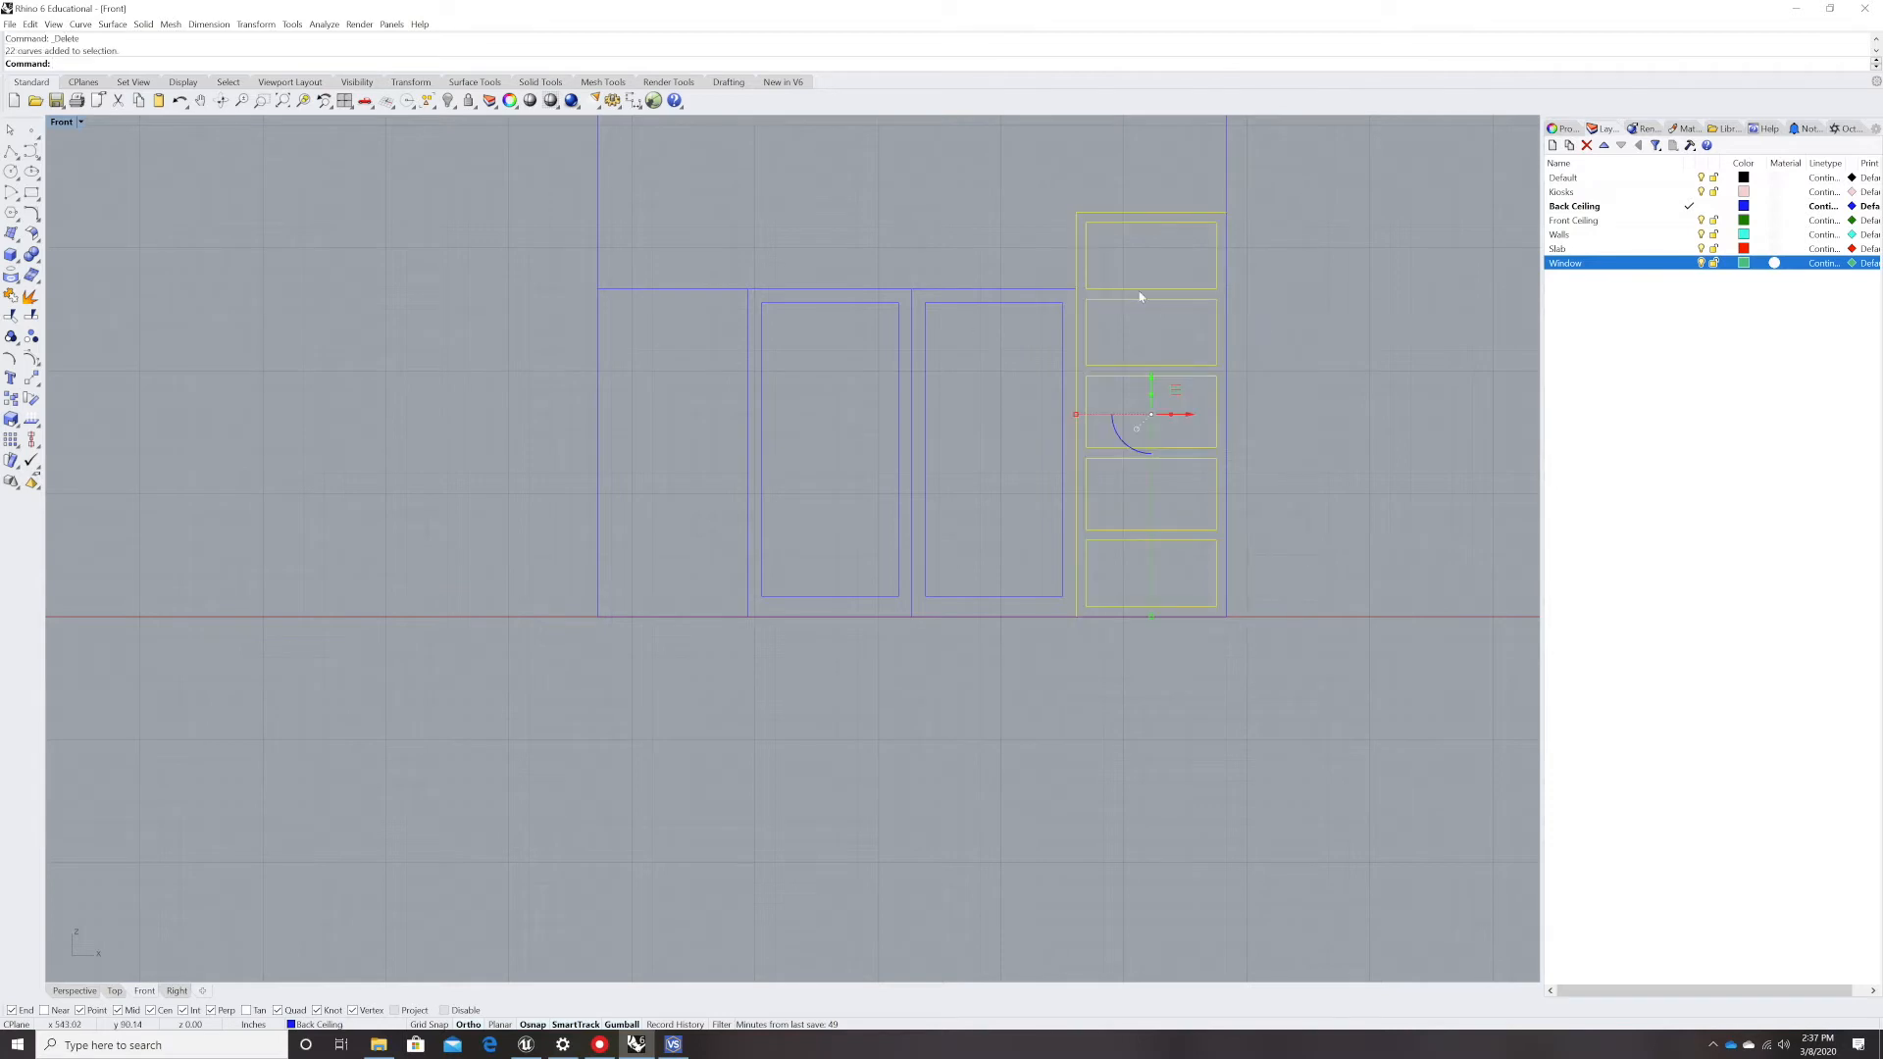
pyautogui.write('Mirror')
pyautogui.press('Return')
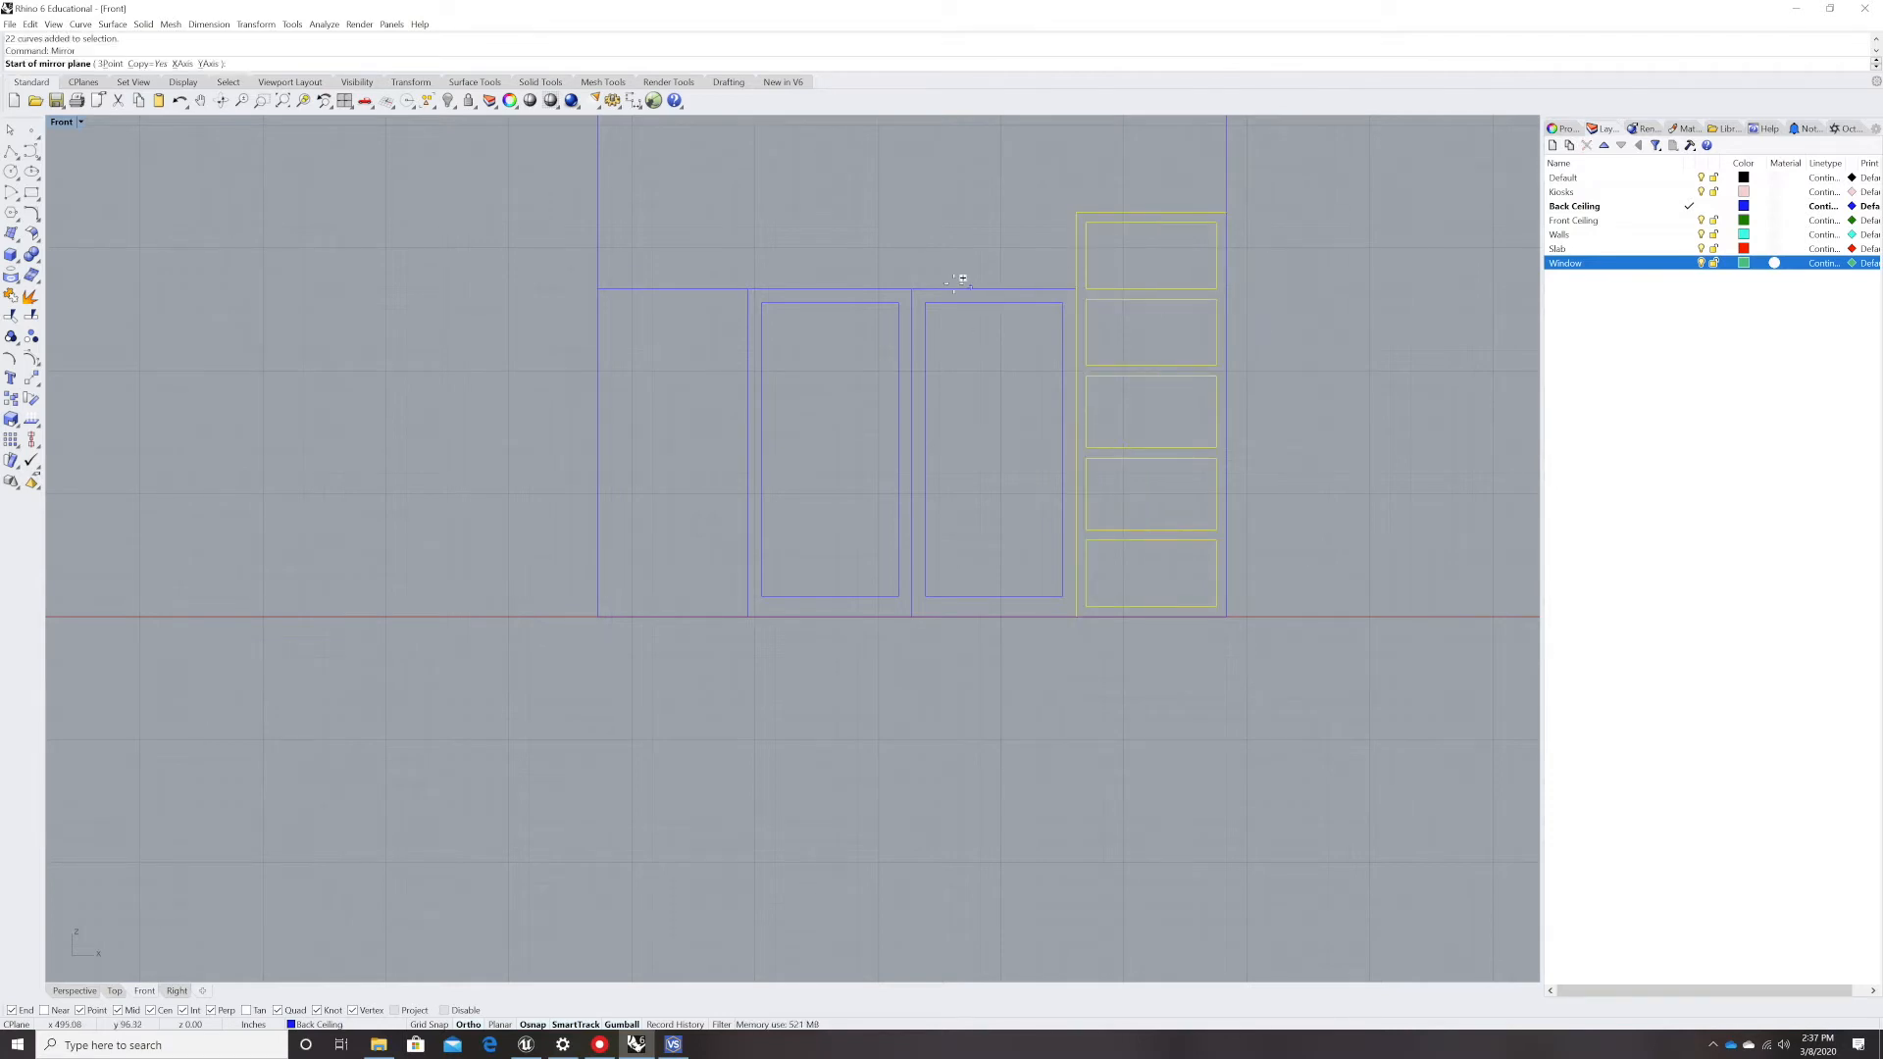
pyautogui.click(911, 289)
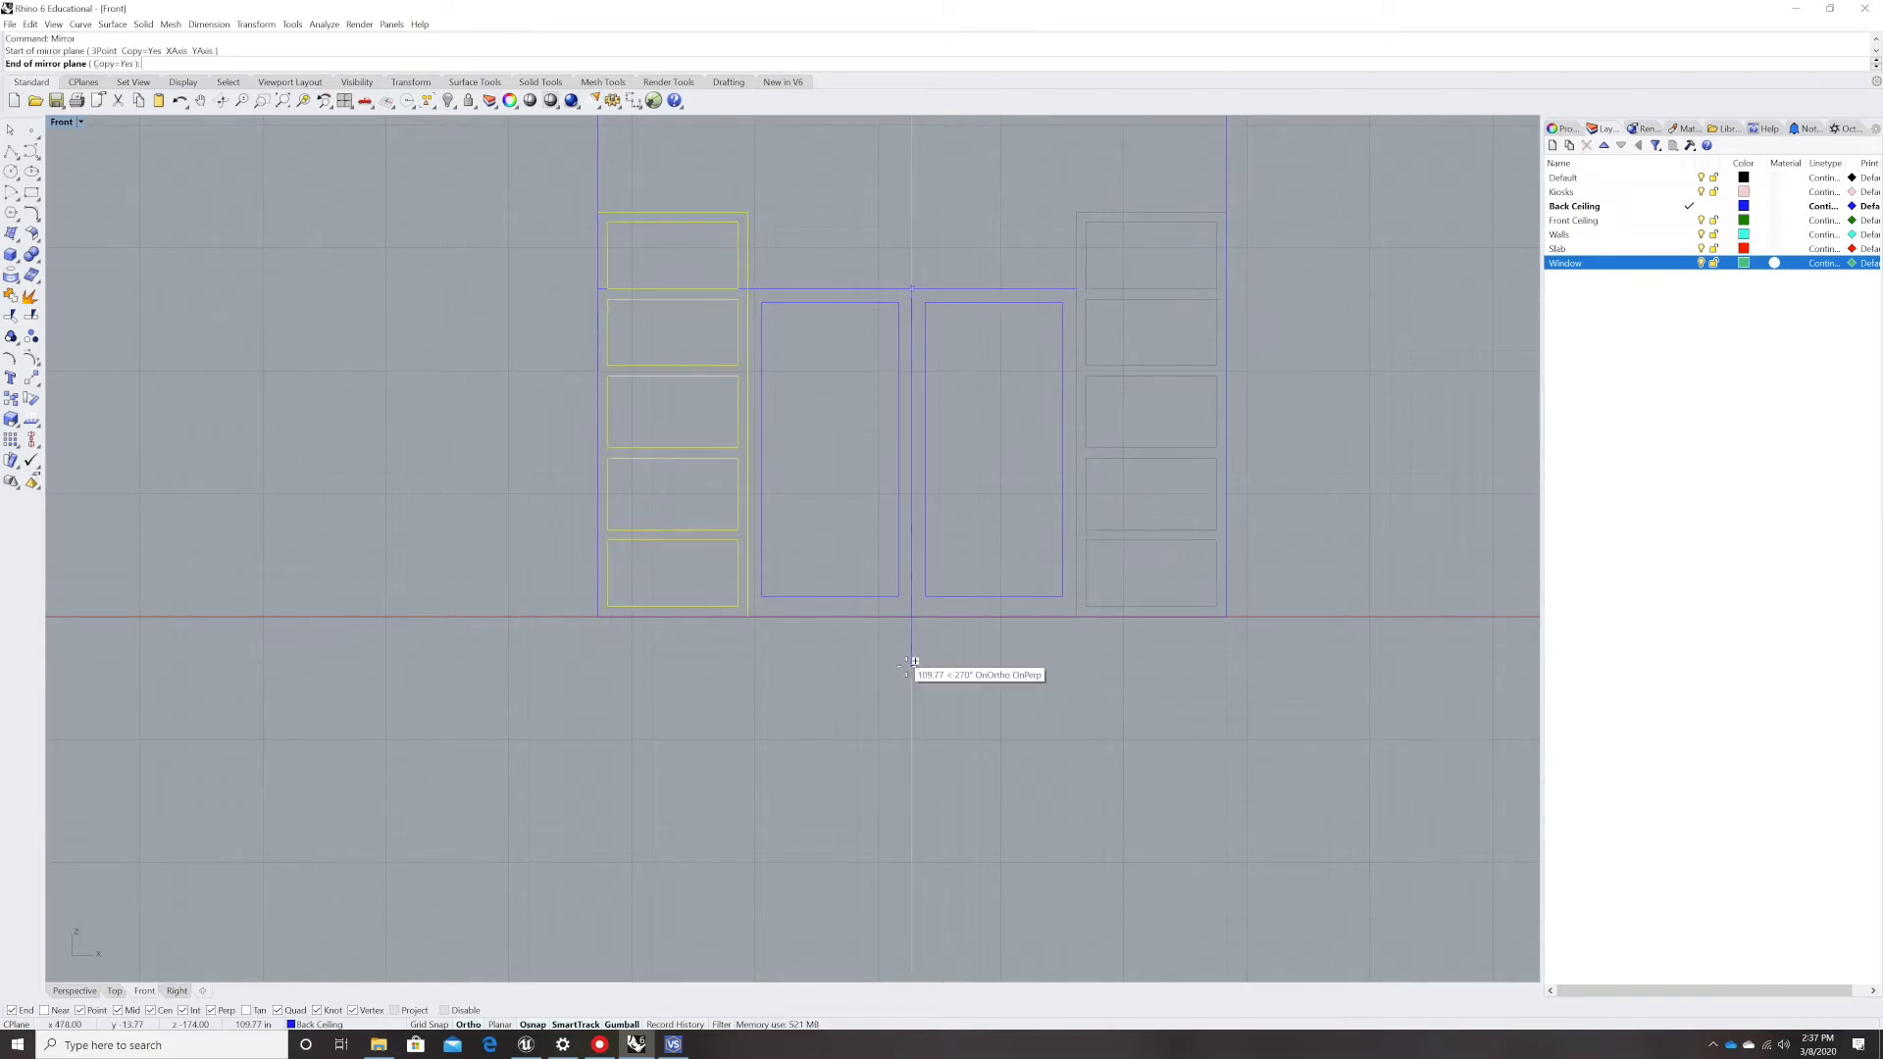
pyautogui.click(907, 724)
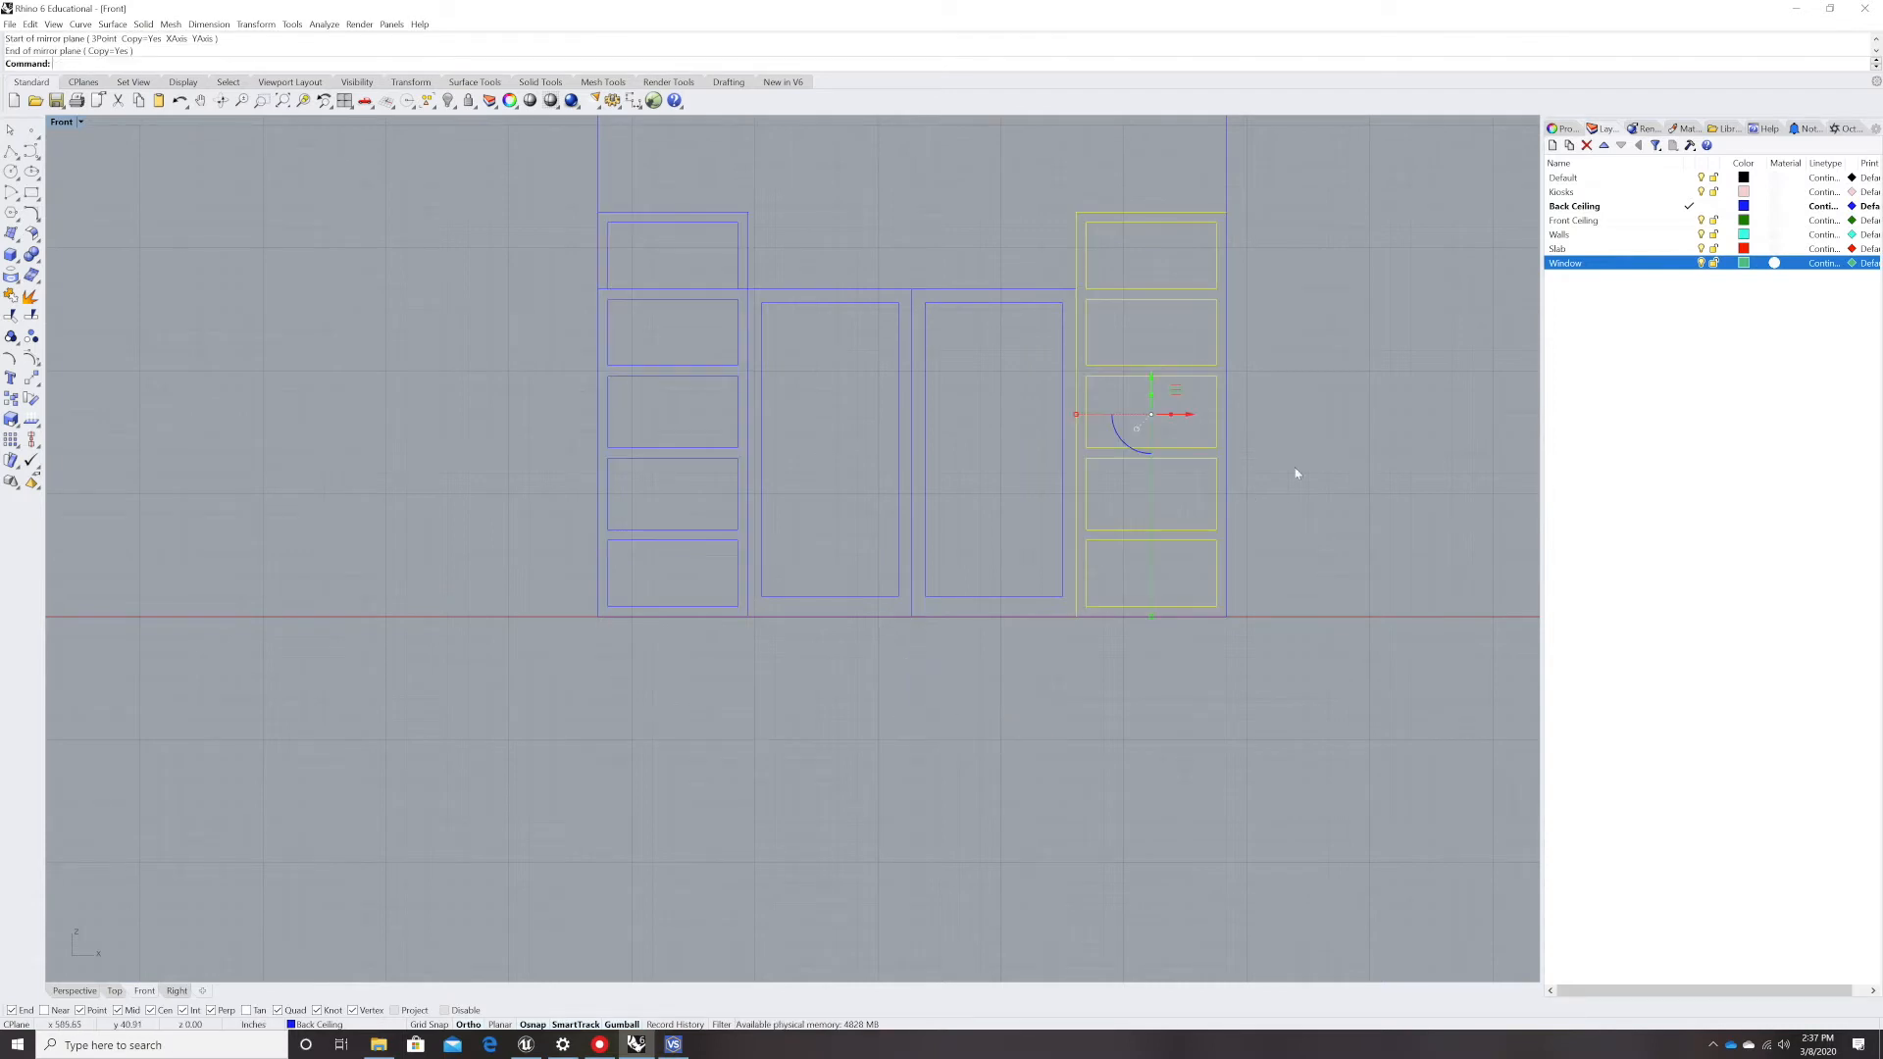
pyautogui.press('Escape')
# - Draw a horizontal line between the bays at the top panes' upper edge and a vertical centre line from the door head to it
pyautogui.write('line')
pyautogui.press('Return')
pyautogui.click(739, 222)
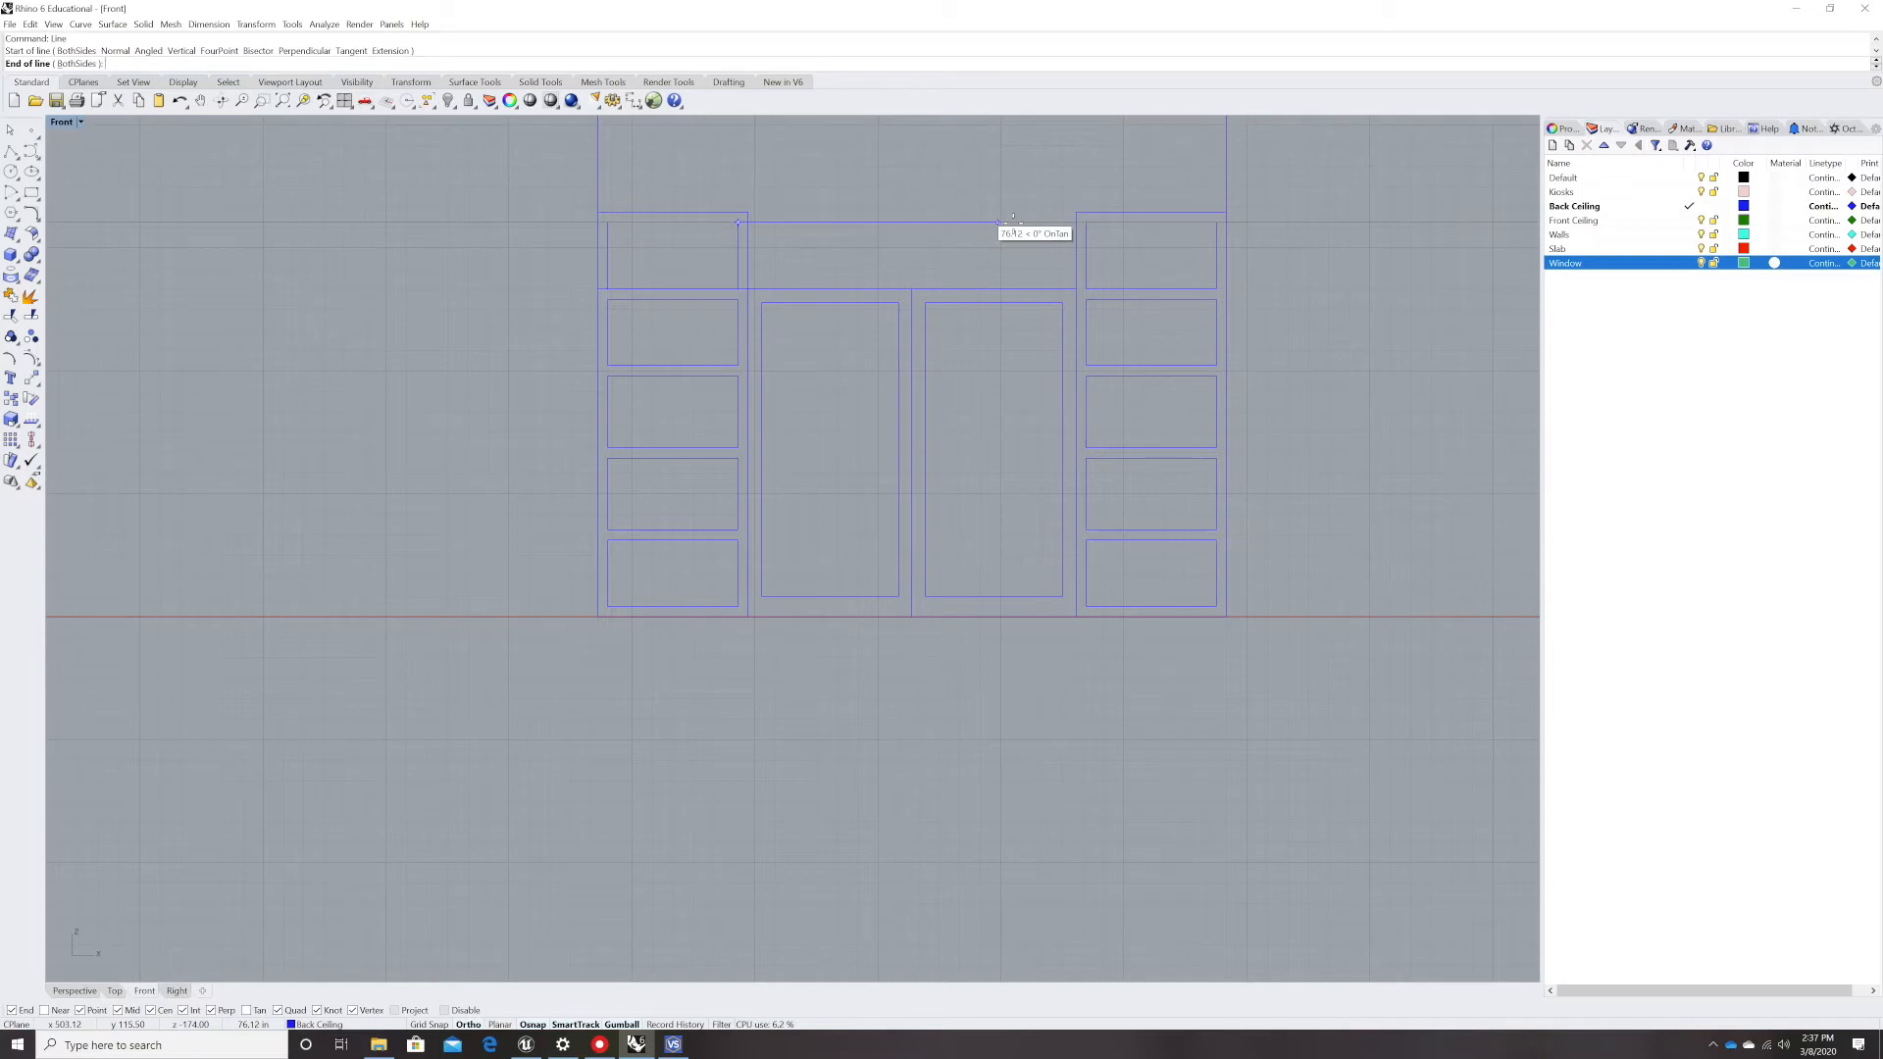
pyautogui.click(1075, 222)
pyautogui.press('Return')
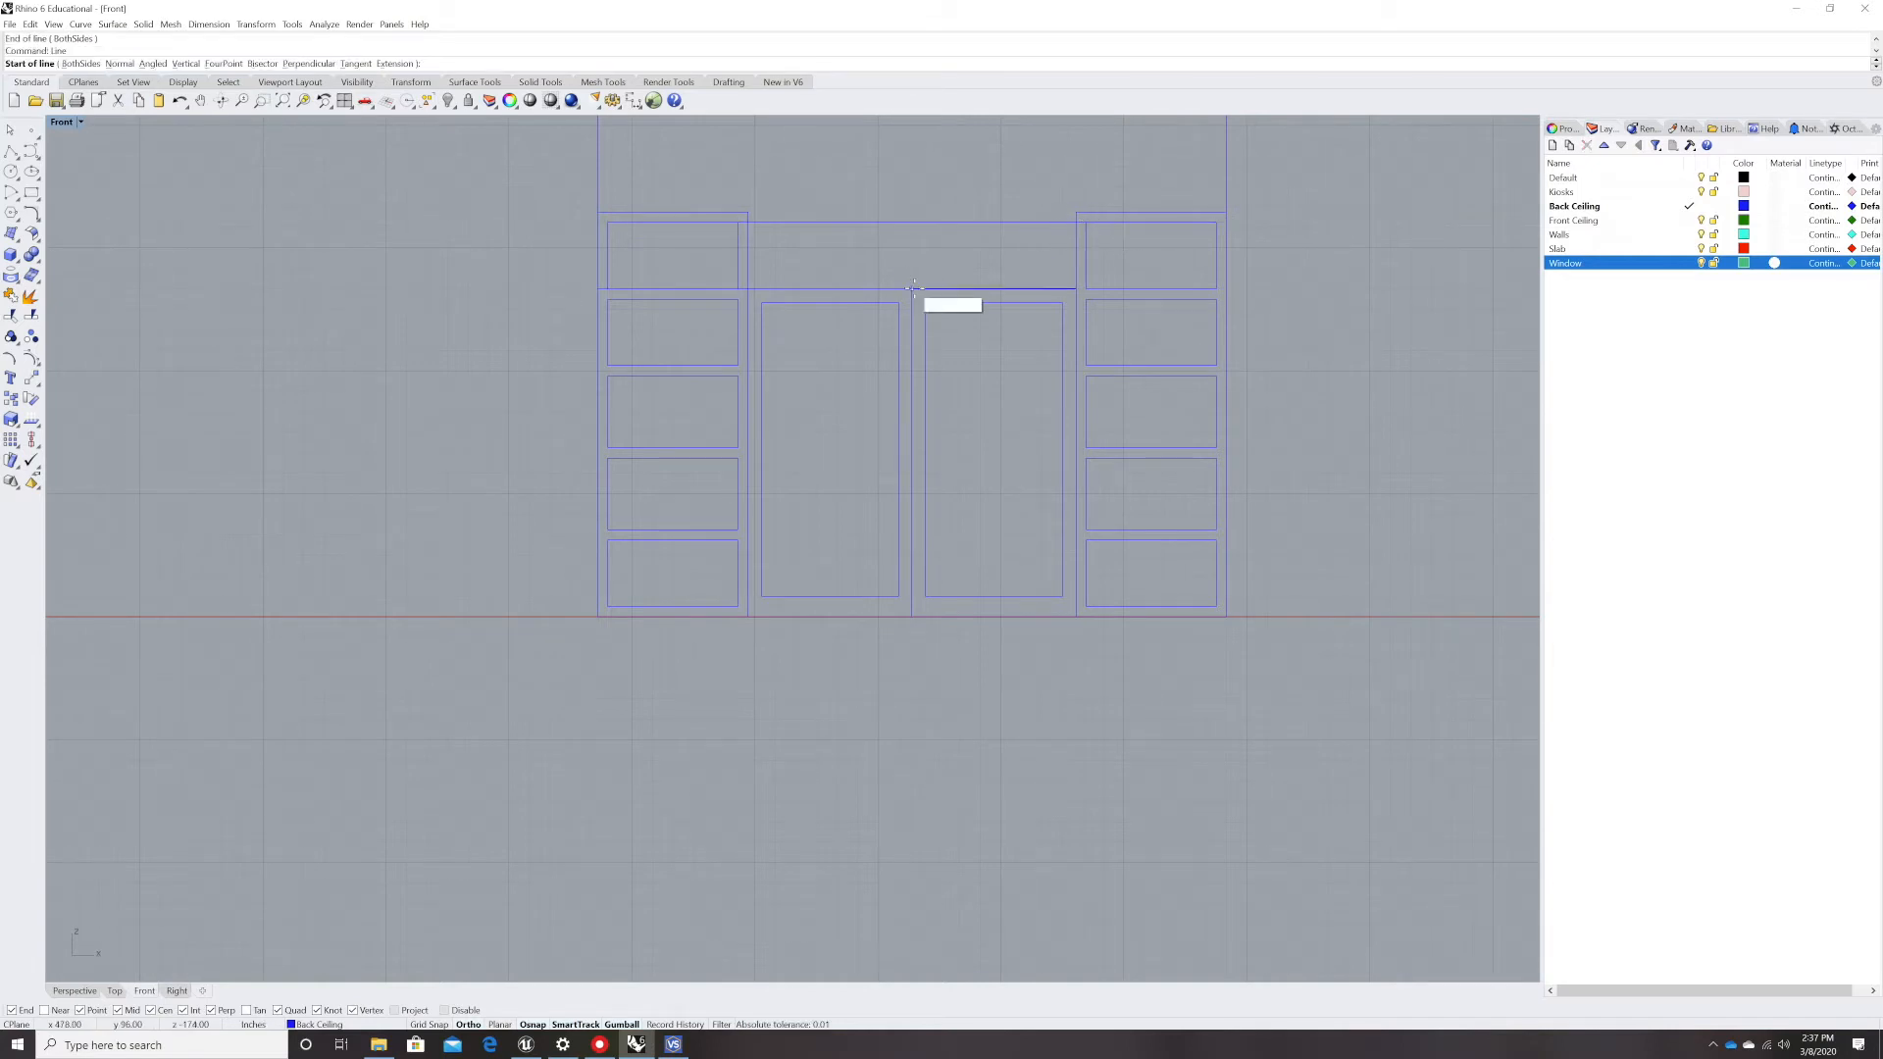
pyautogui.click(912, 288)
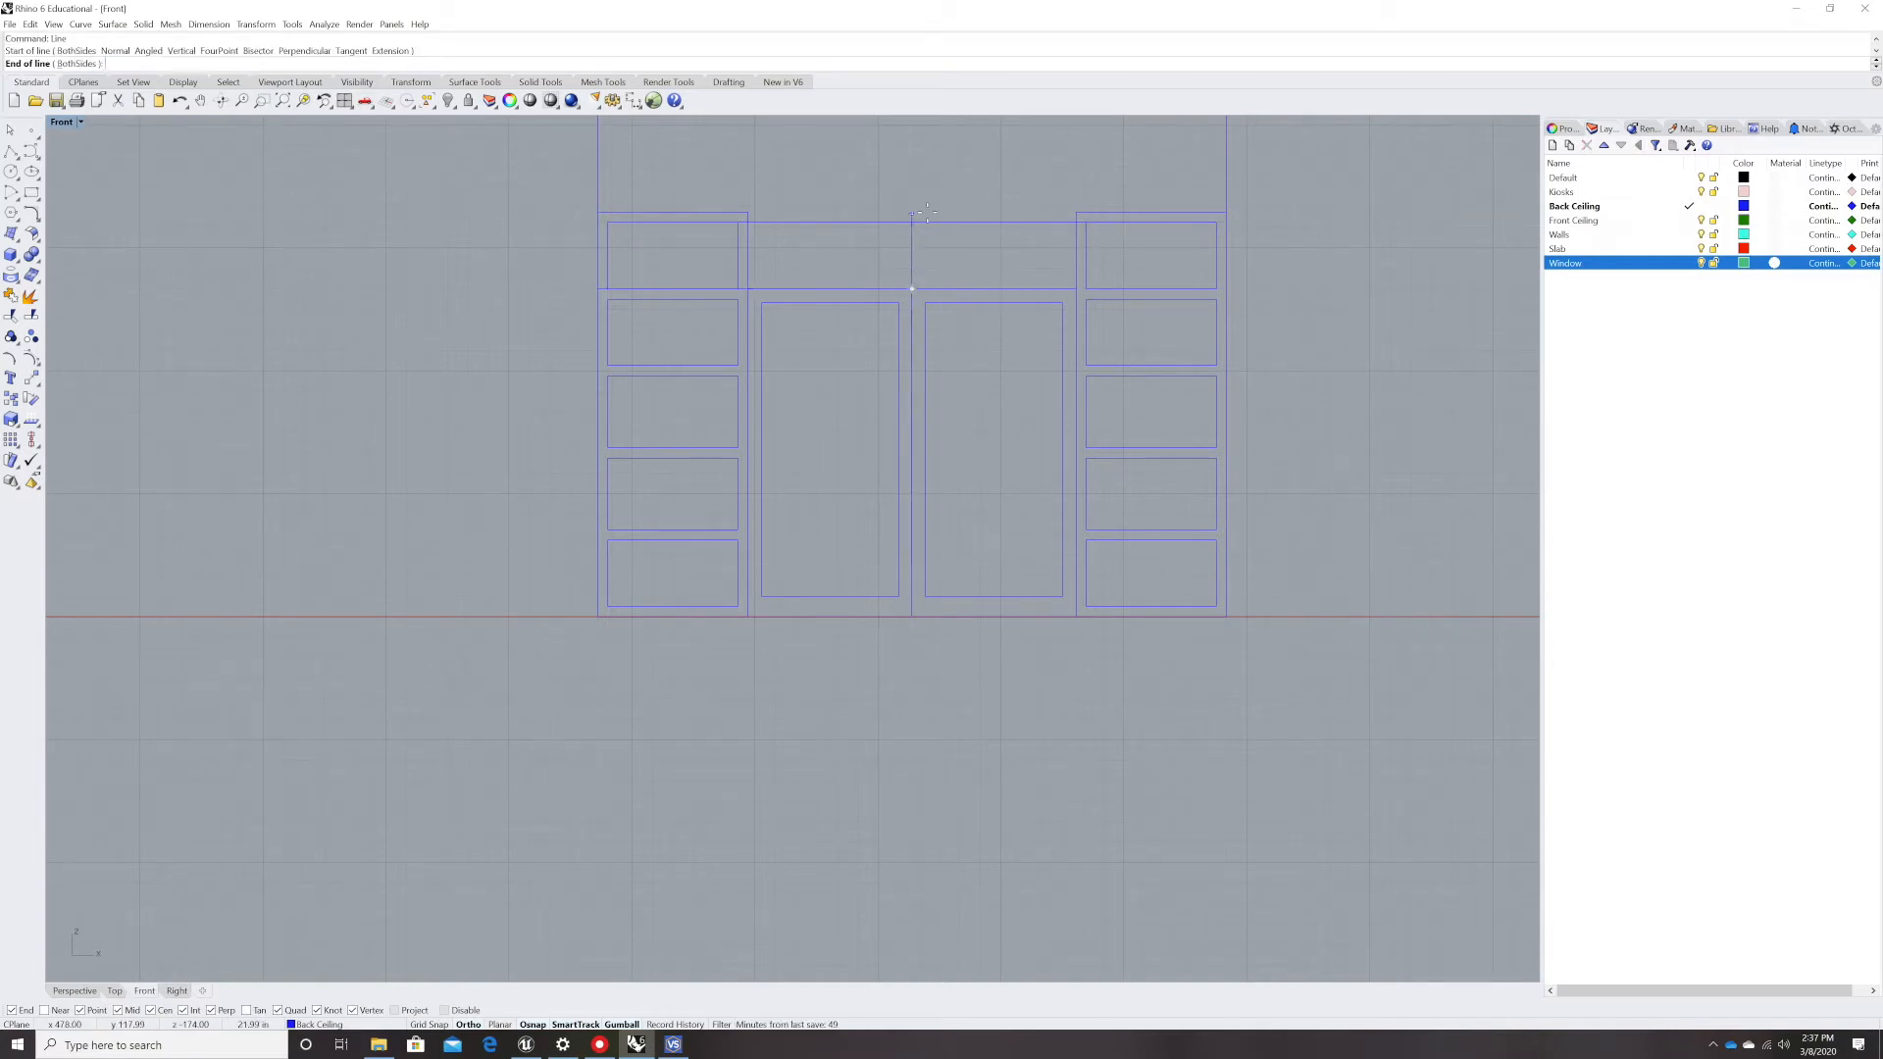
pyautogui.click(912, 222)
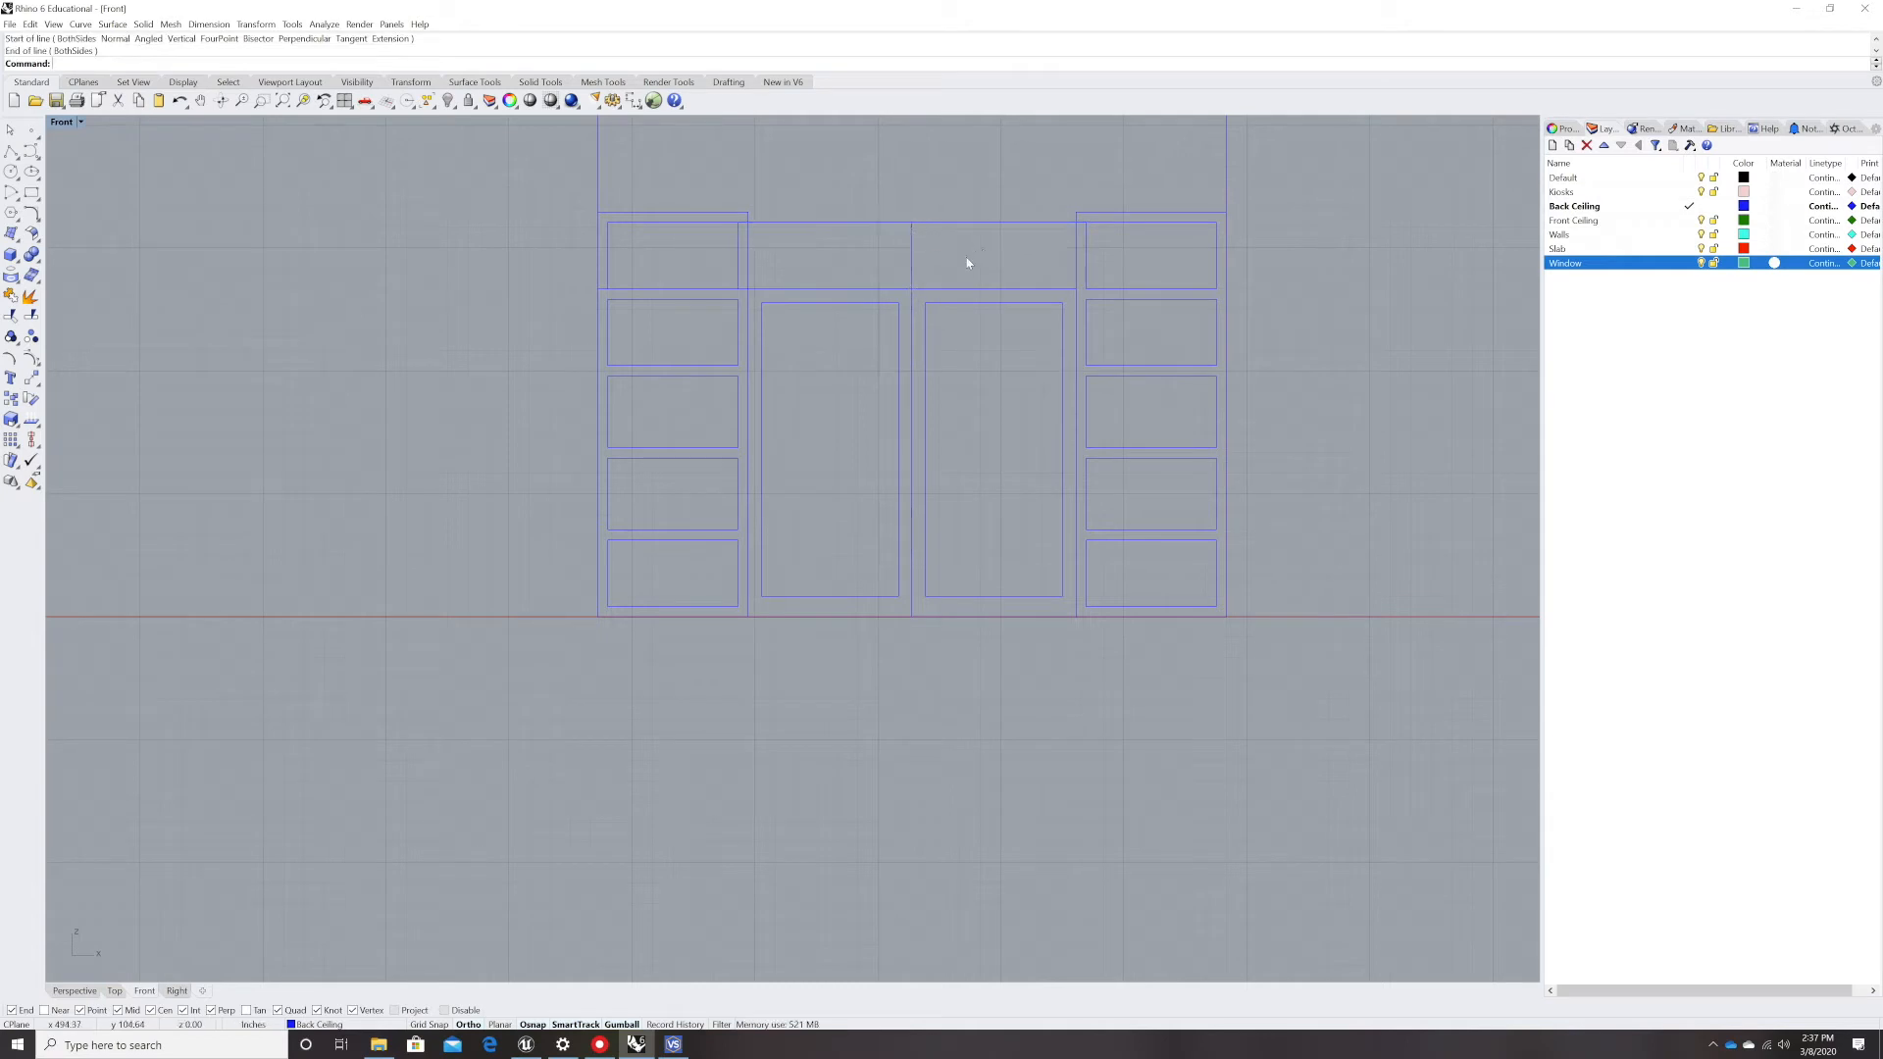
# - Offset the horizontal line above the doors 3 inches upward
pyautogui.write('Offset')
pyautogui.press('Return')
pyautogui.click(959, 222)
pyautogui.click(962, 187)
# - Offset the short vertical centre line above the doors 1.5 inches to each side
pyautogui.press('Return')
pyautogui.click(913, 244)
pyautogui.click(956, 245)
pyautogui.press('Return')
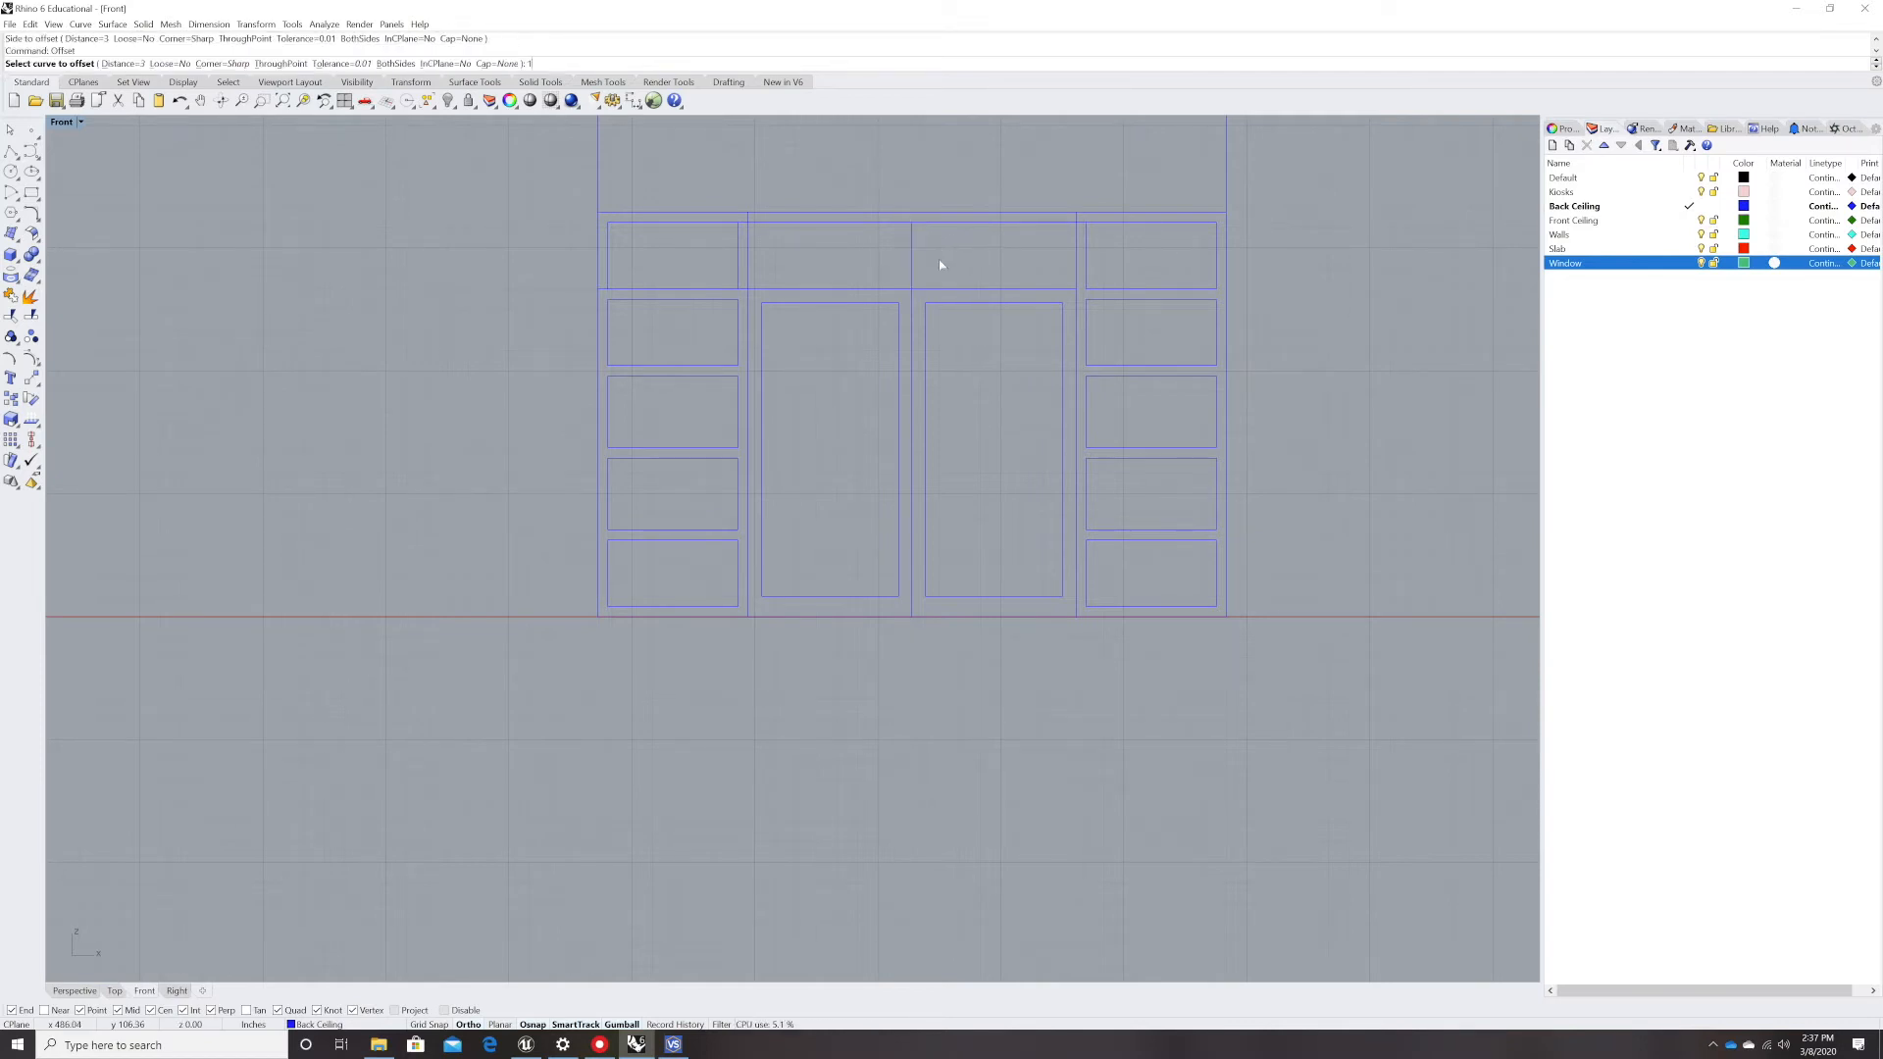
pyautogui.press('Return')
pyautogui.click(913, 257)
pyautogui.click(915, 258)
pyautogui.press('Return')
pyautogui.click(912, 259)
pyautogui.click(884, 254)
pyautogui.press('Return')
pyautogui.press('Escape')
# - Delete the original centre line between the two offset mullion lines above the doors
pyautogui.scroll(5, 907, 249)
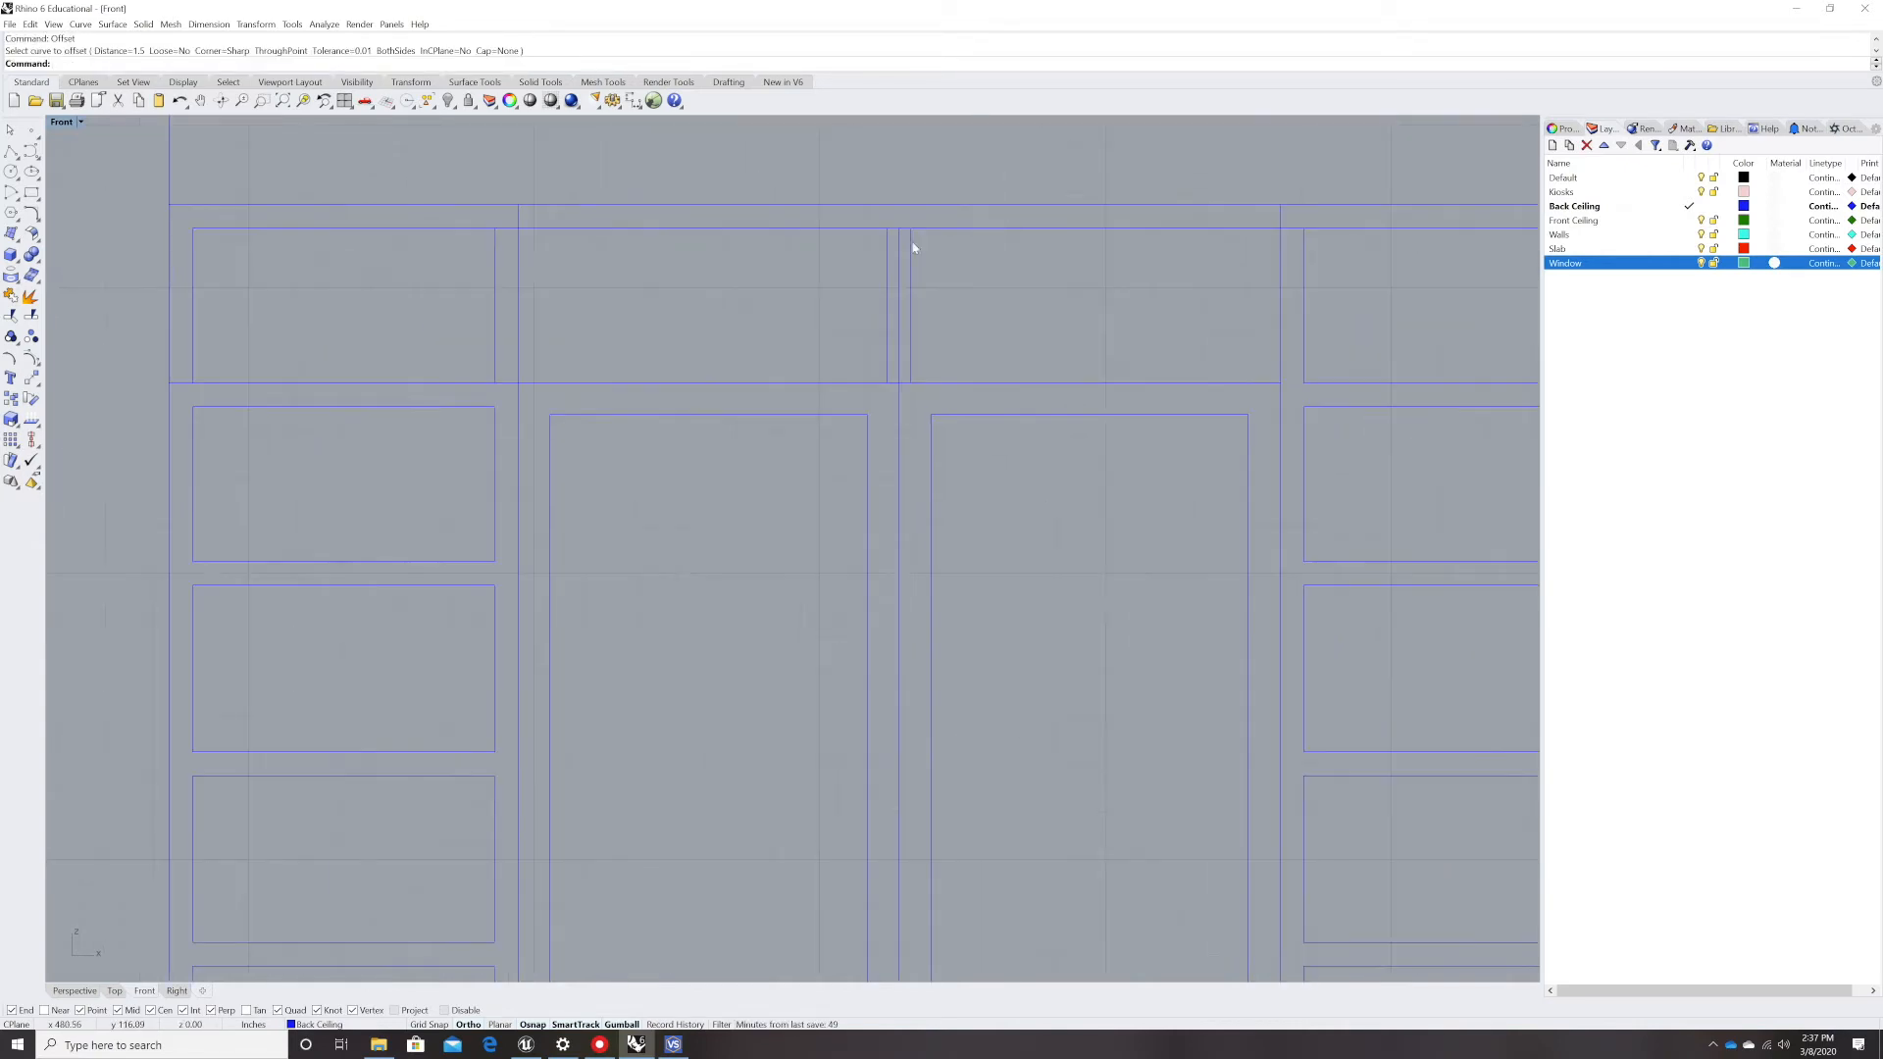
pyautogui.click(898, 266)
pyautogui.press('Delete')
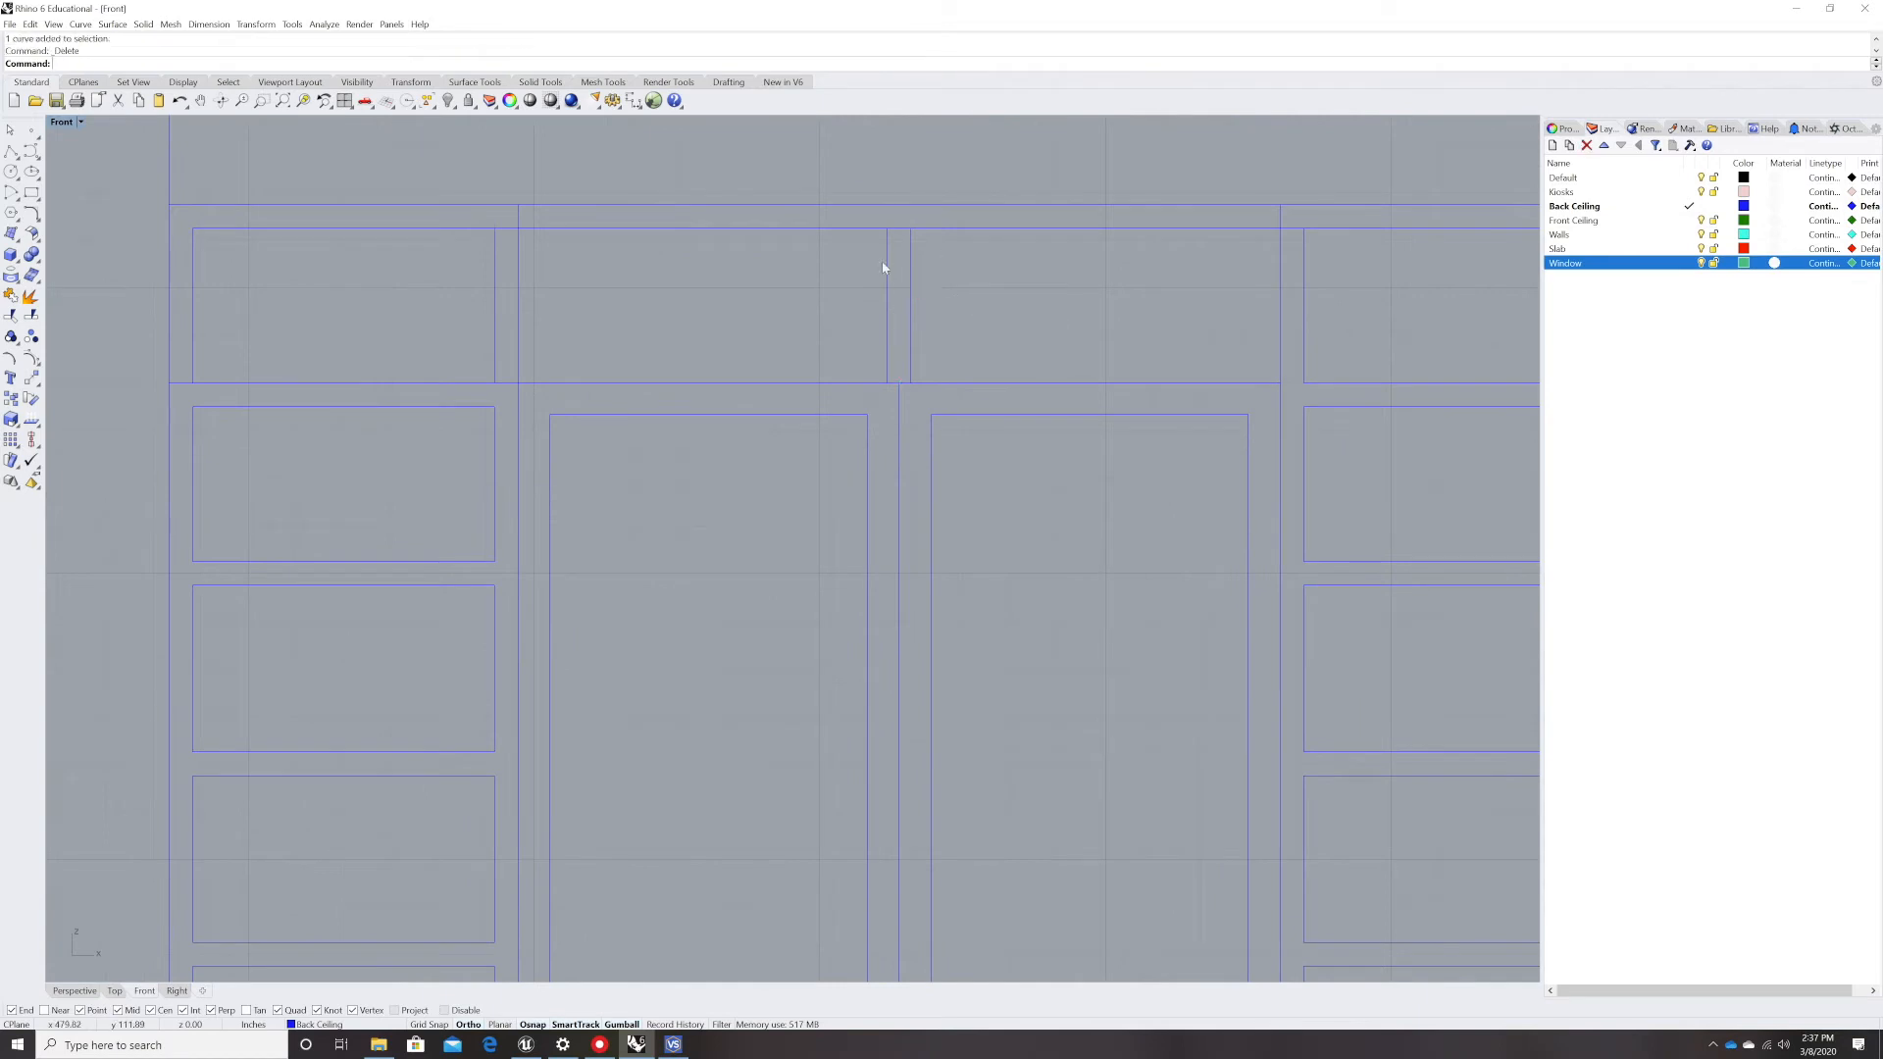
# - Fillet the upper and lower lines of the left pane above the doors with the left bay's inner frame line
pyautogui.write('fillet')
pyautogui.press('Return')
pyautogui.click(529, 230)
pyautogui.click(518, 248)
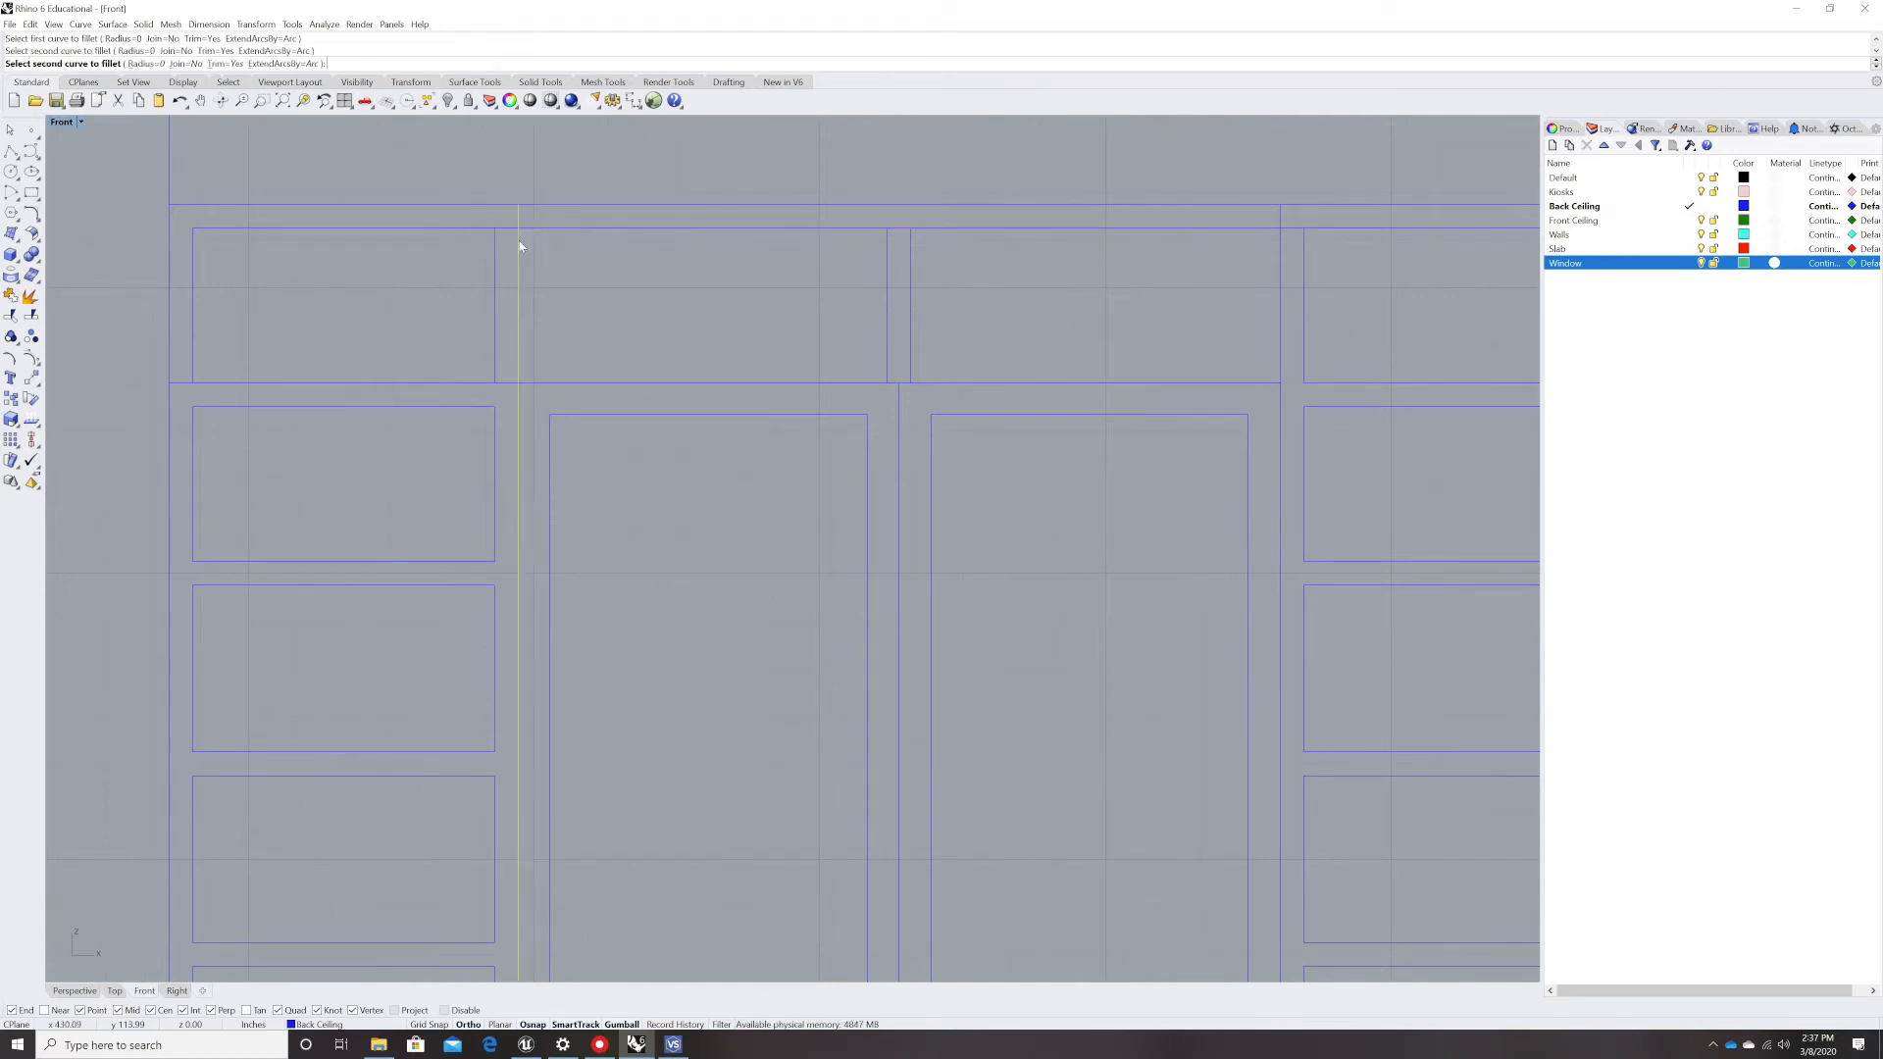
pyautogui.press('Return')
pyautogui.click(518, 360)
pyautogui.click(559, 383)
# - Fillet the lower inner corner of the left bay's top pane and delete the leftover frame line along its lower edge
pyautogui.press('Return')
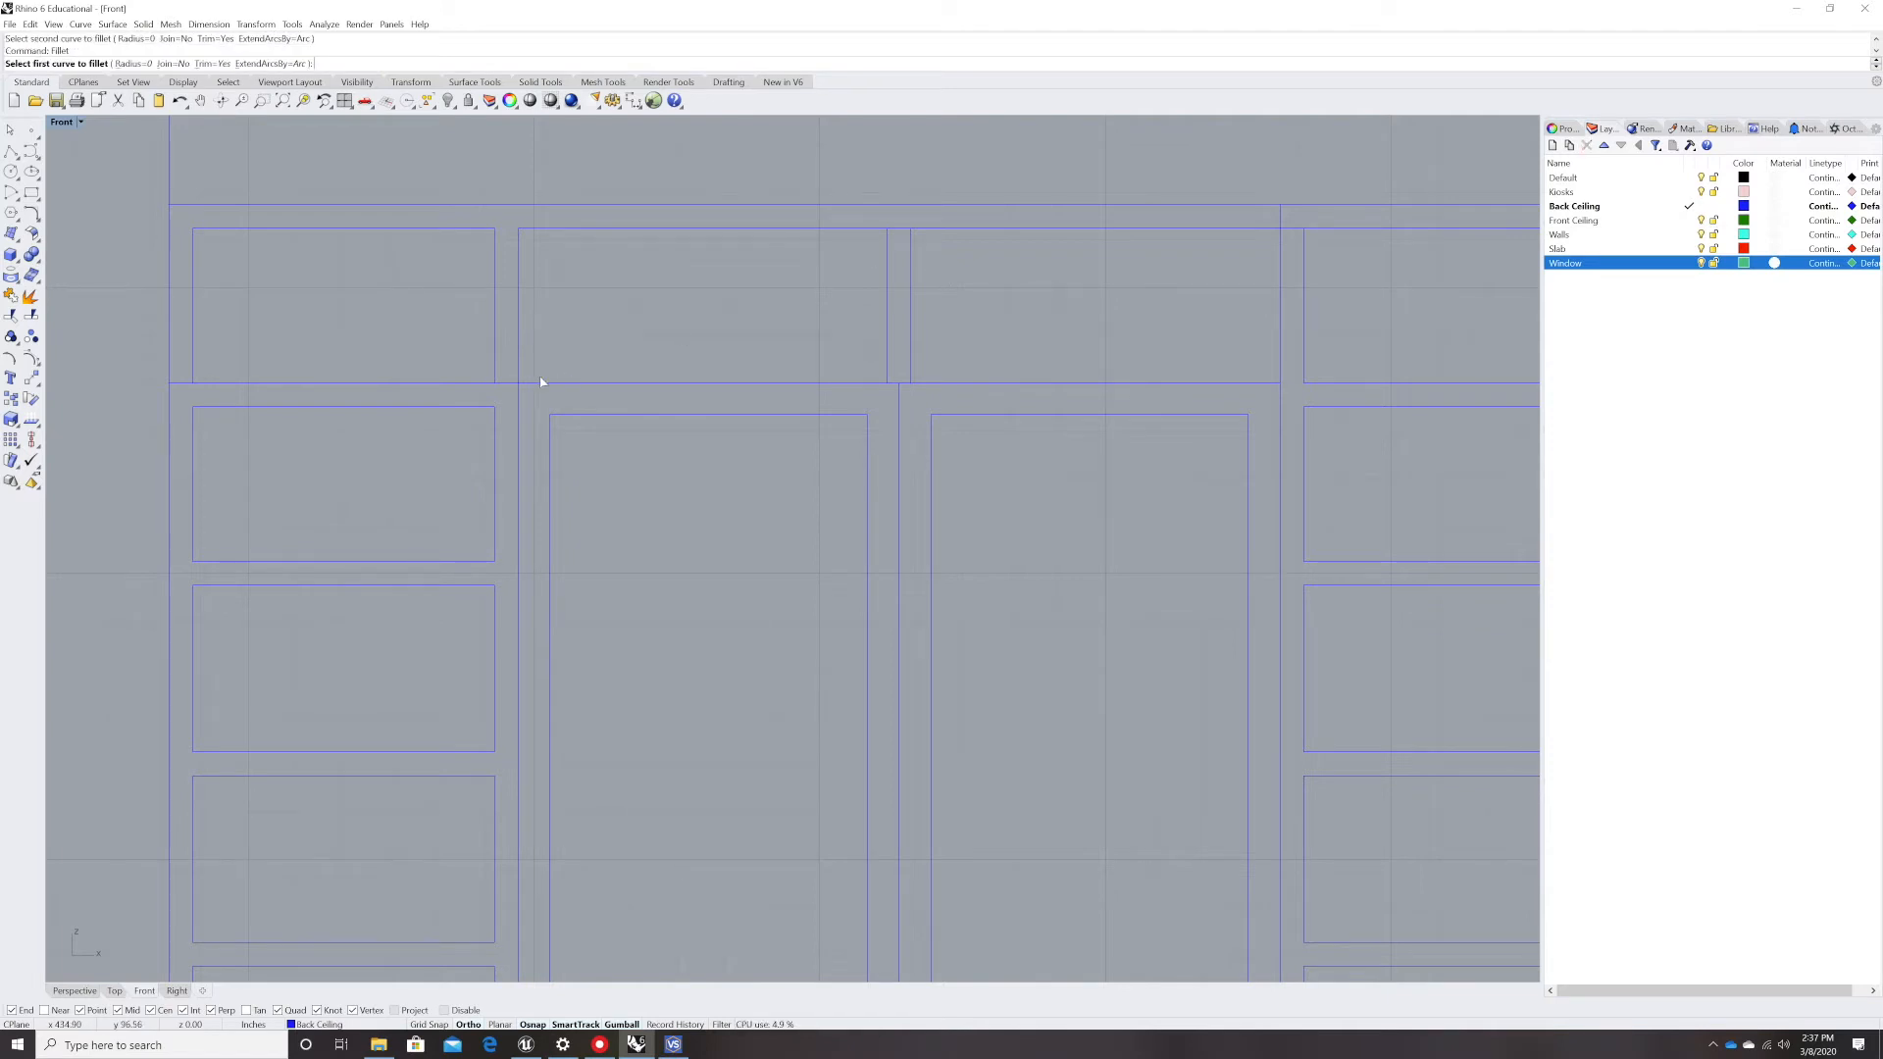
pyautogui.click(494, 373)
pyautogui.click(488, 386)
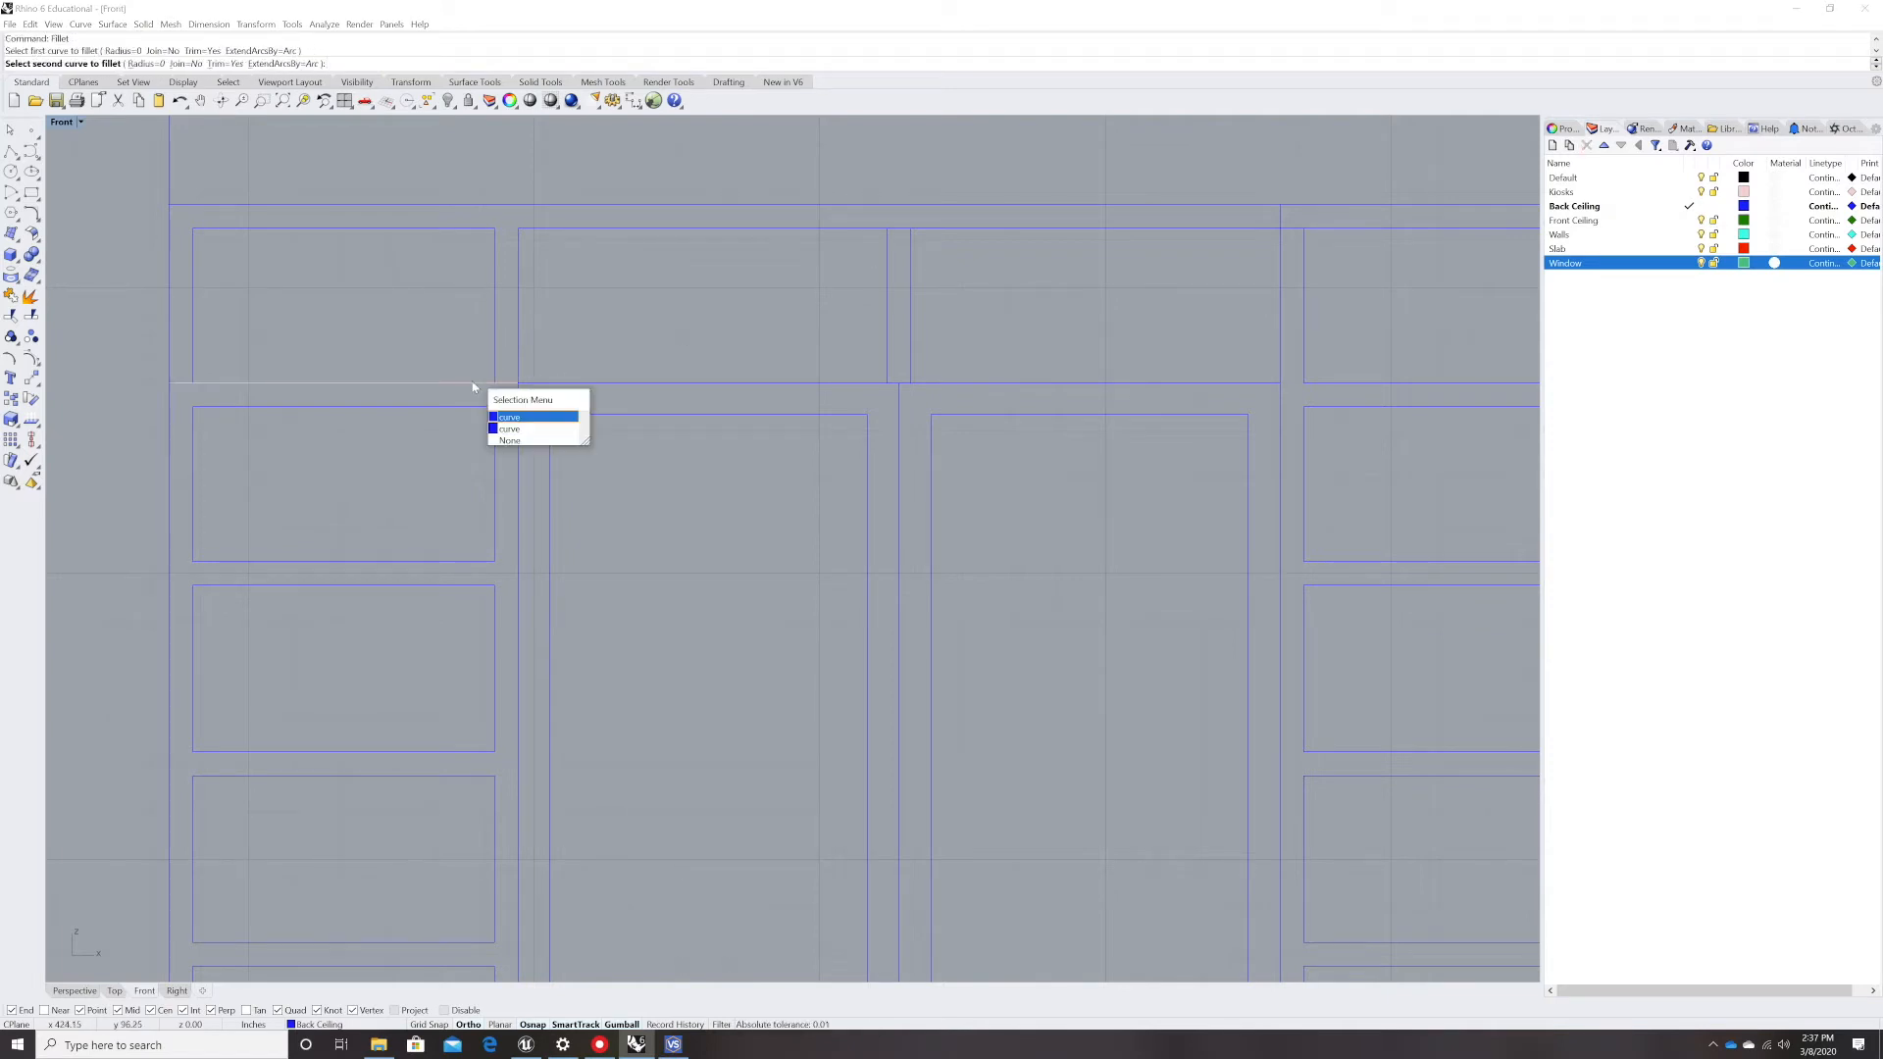
pyautogui.click(500, 422)
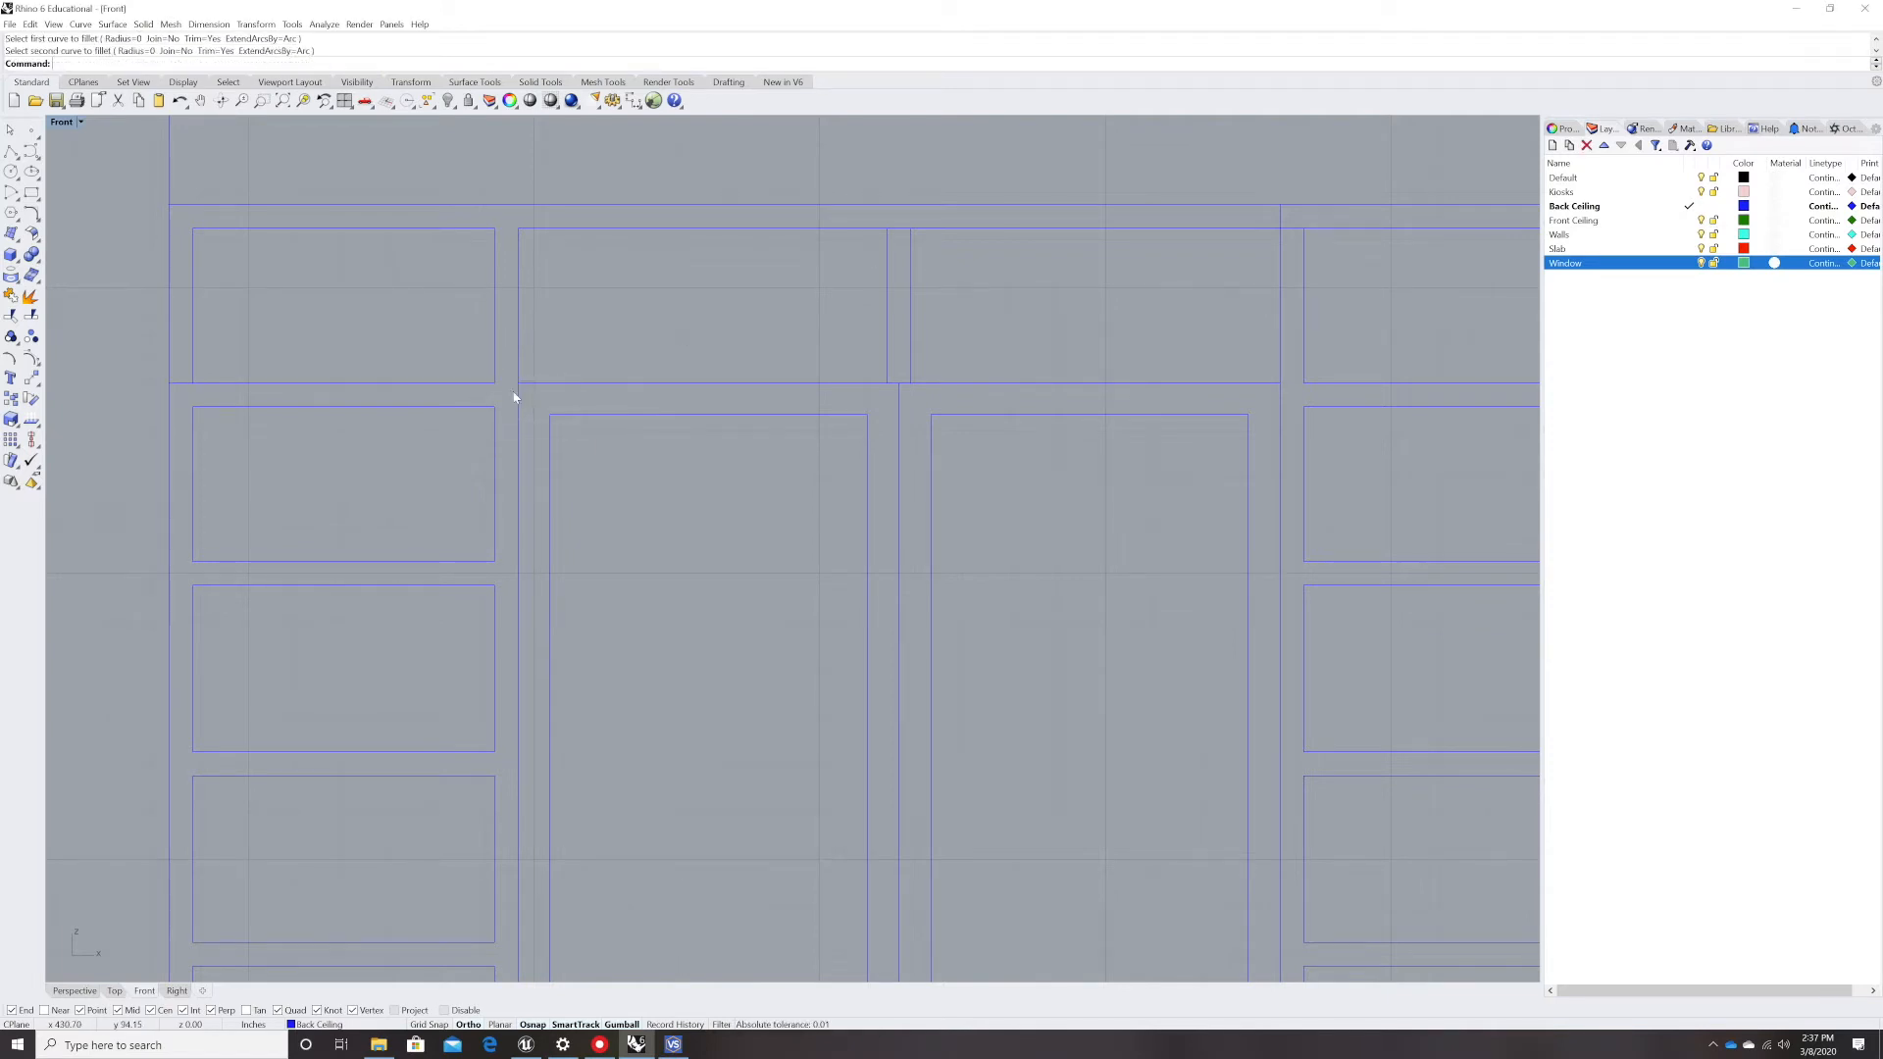
pyautogui.click(187, 382)
pyautogui.press('Delete')
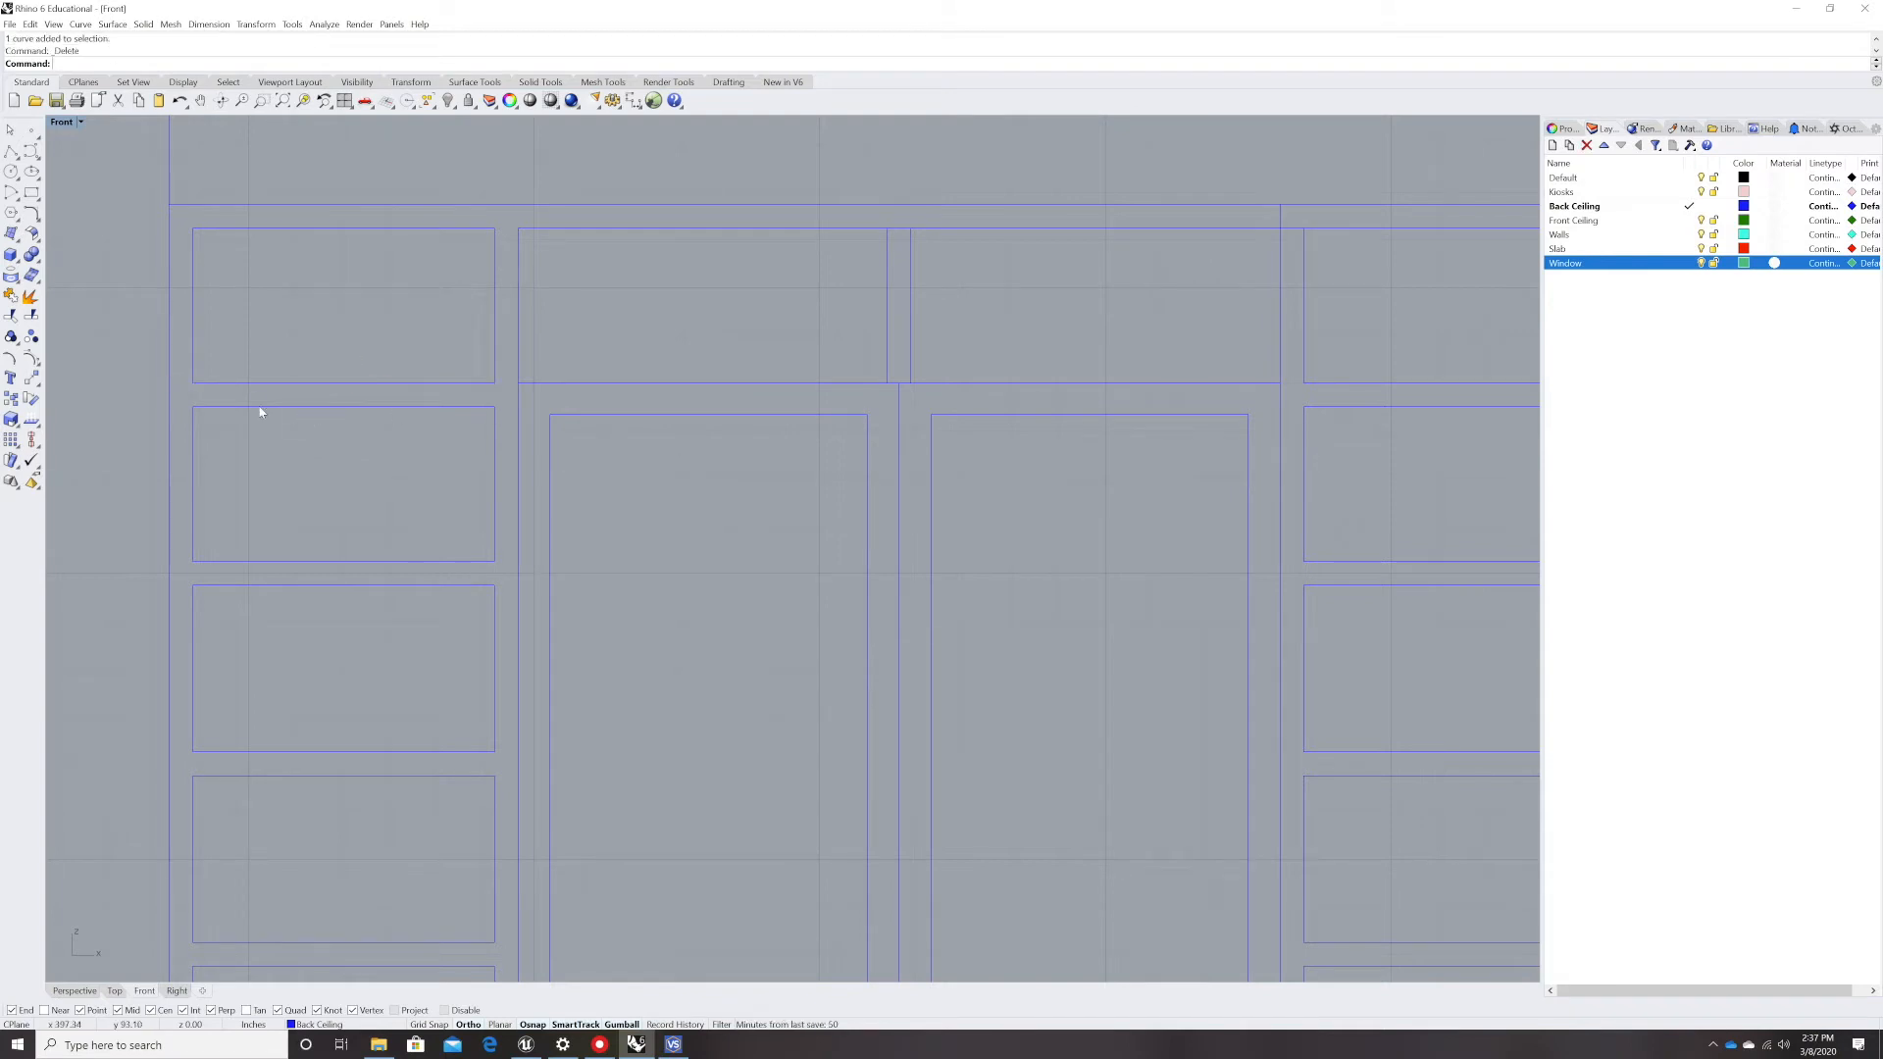
# - Trim away the segment of the upper pane line between the two mullion lines above the doors
pyautogui.scroll(-3, 475, 324)
pyautogui.scroll(3, 751, 324)
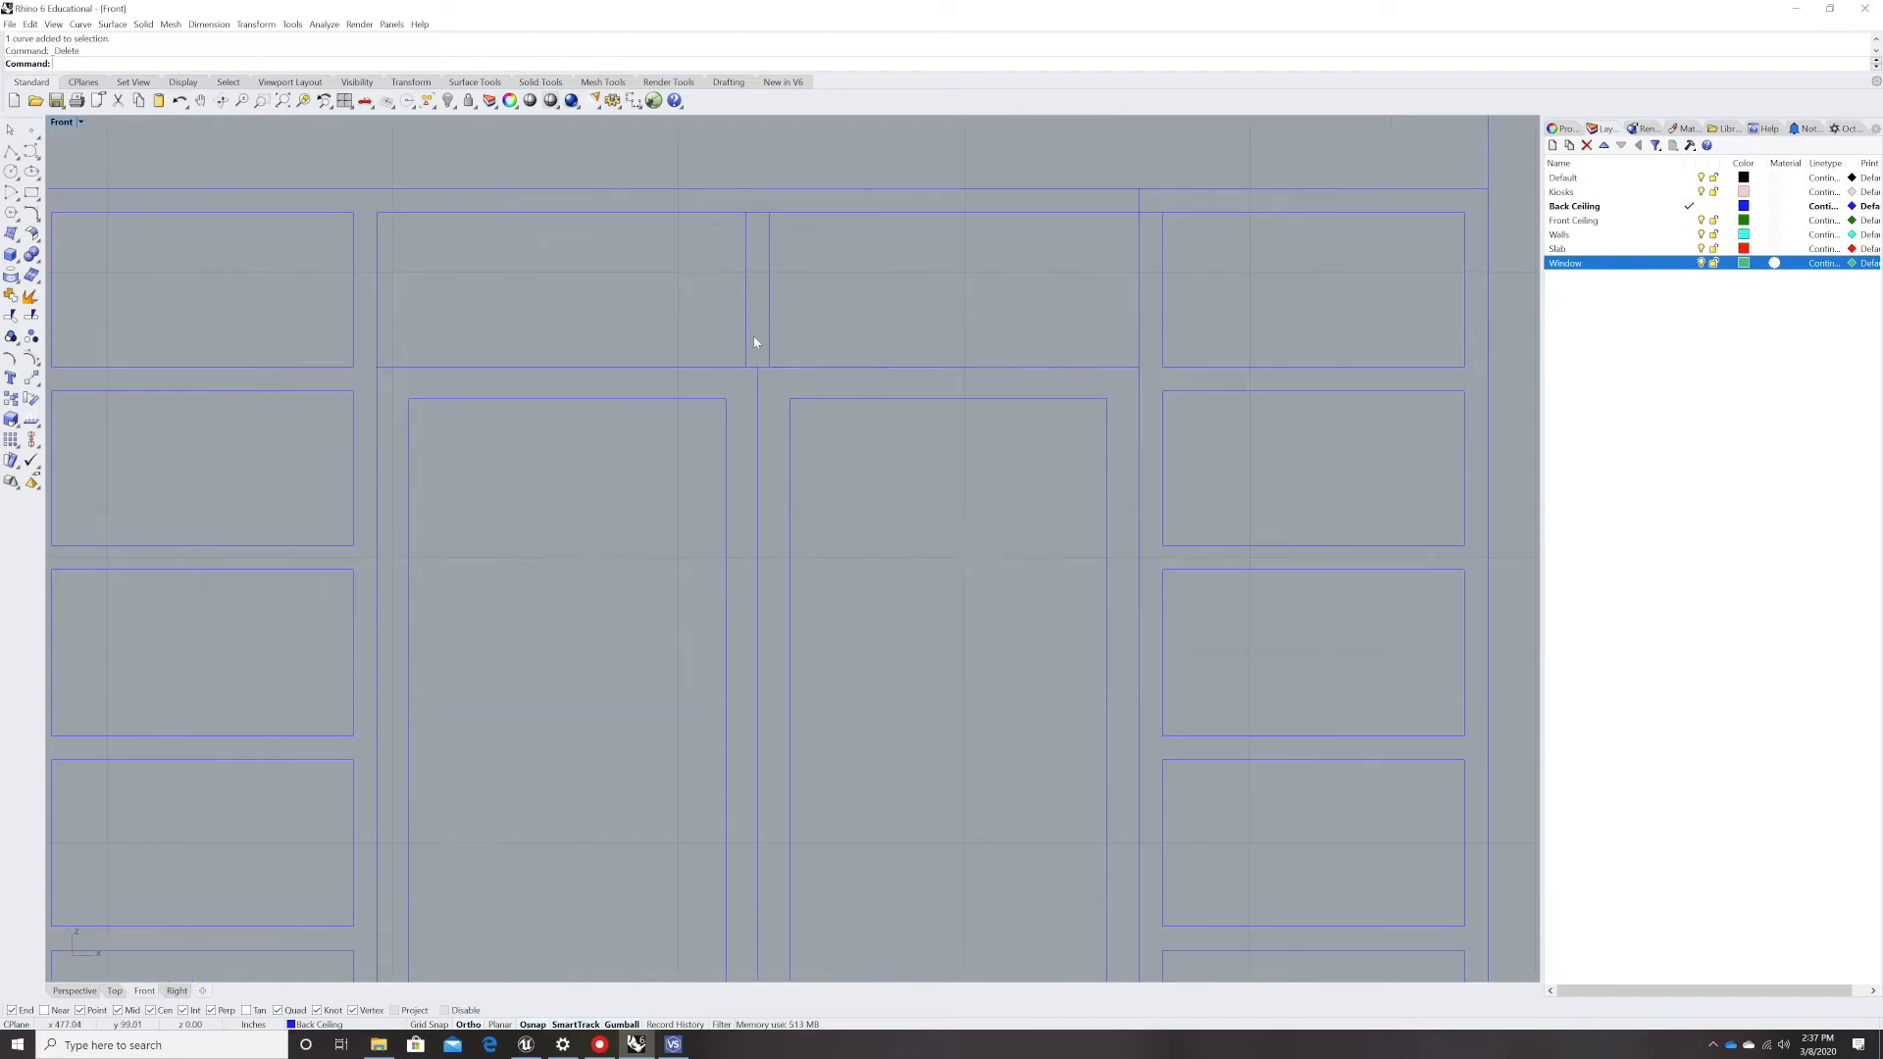
pyautogui.scroll(2, 761, 220)
pyautogui.write('tr')
pyautogui.press('Escape')
pyautogui.write('trim')
pyautogui.press('Return')
pyautogui.click(743, 286)
pyautogui.click(772, 214)
pyautogui.press('Return')
pyautogui.click(760, 211)
pyautogui.press('Return')
pyautogui.scroll(-5, 1000, 484)
pyautogui.scroll(-3, 1280, 583)
pyautogui.moveTo(1275, 595); pyautogui.dragTo(1255, 599, button='right')
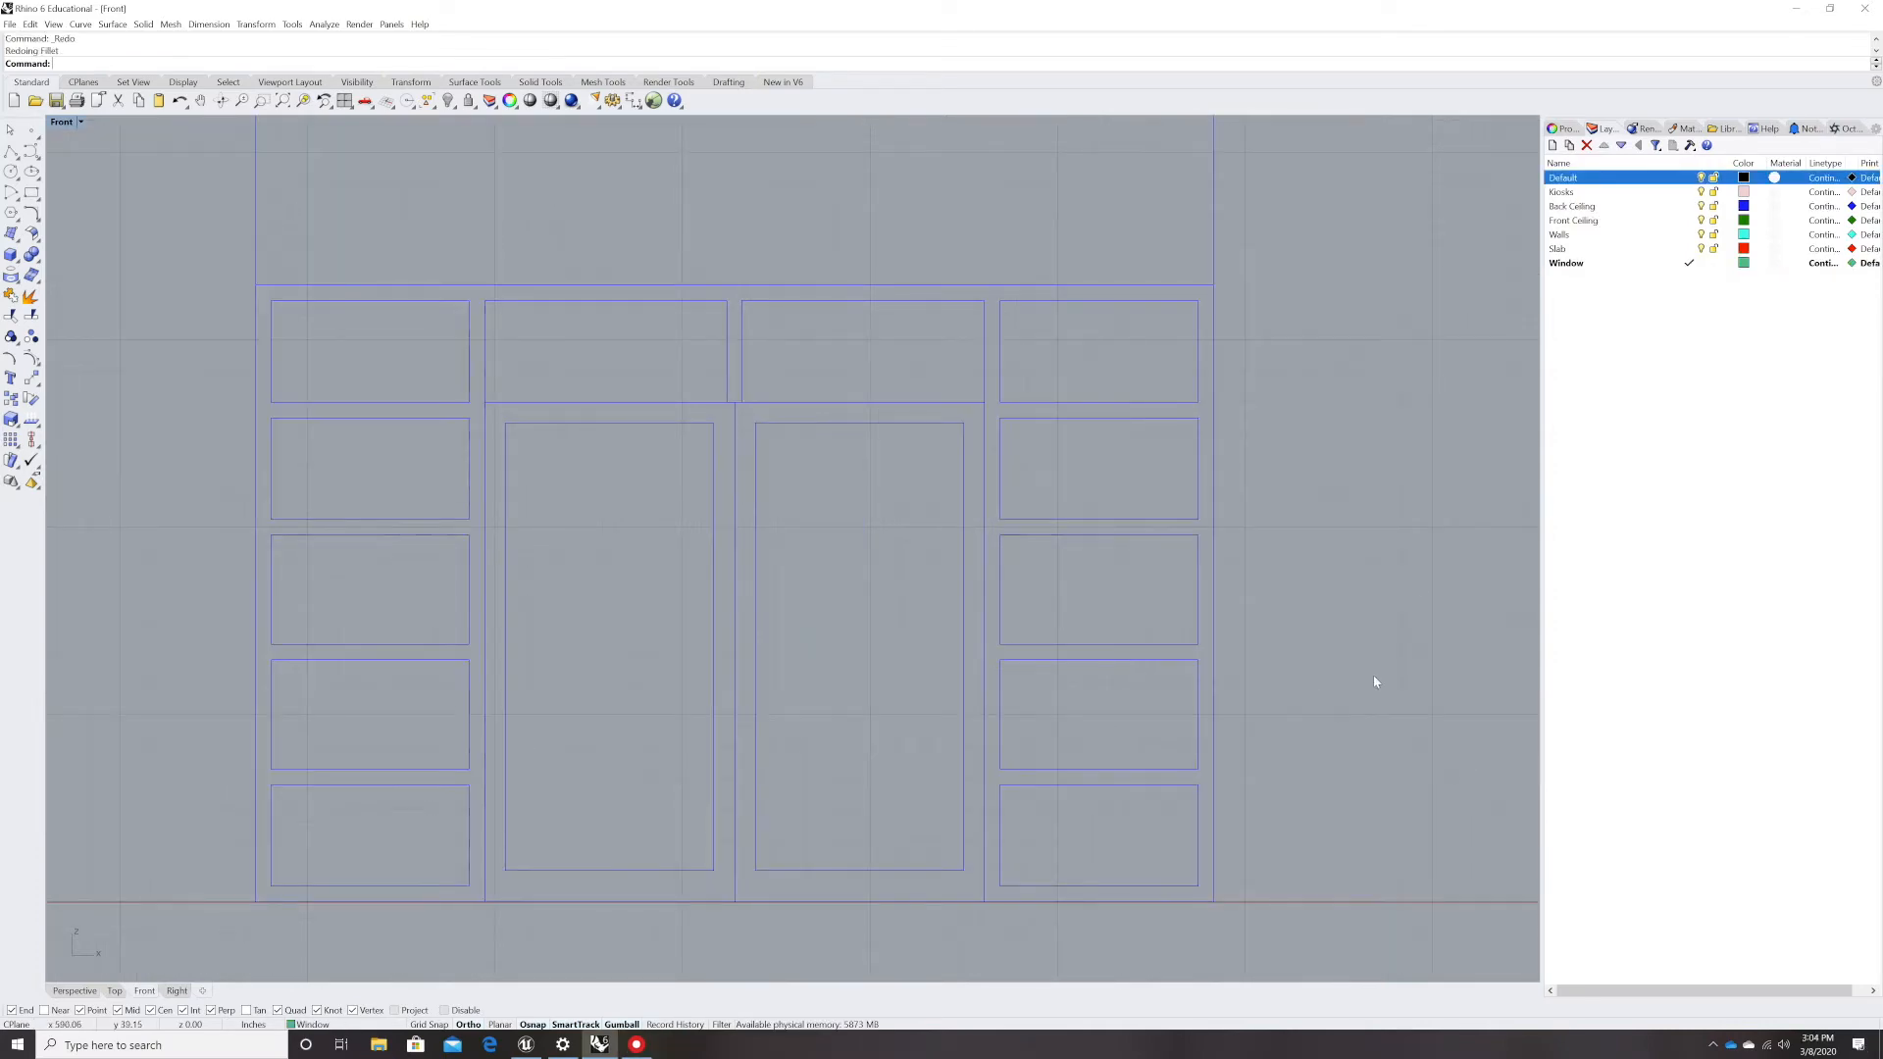
pyautogui.scroll(-5, 1412, 628)
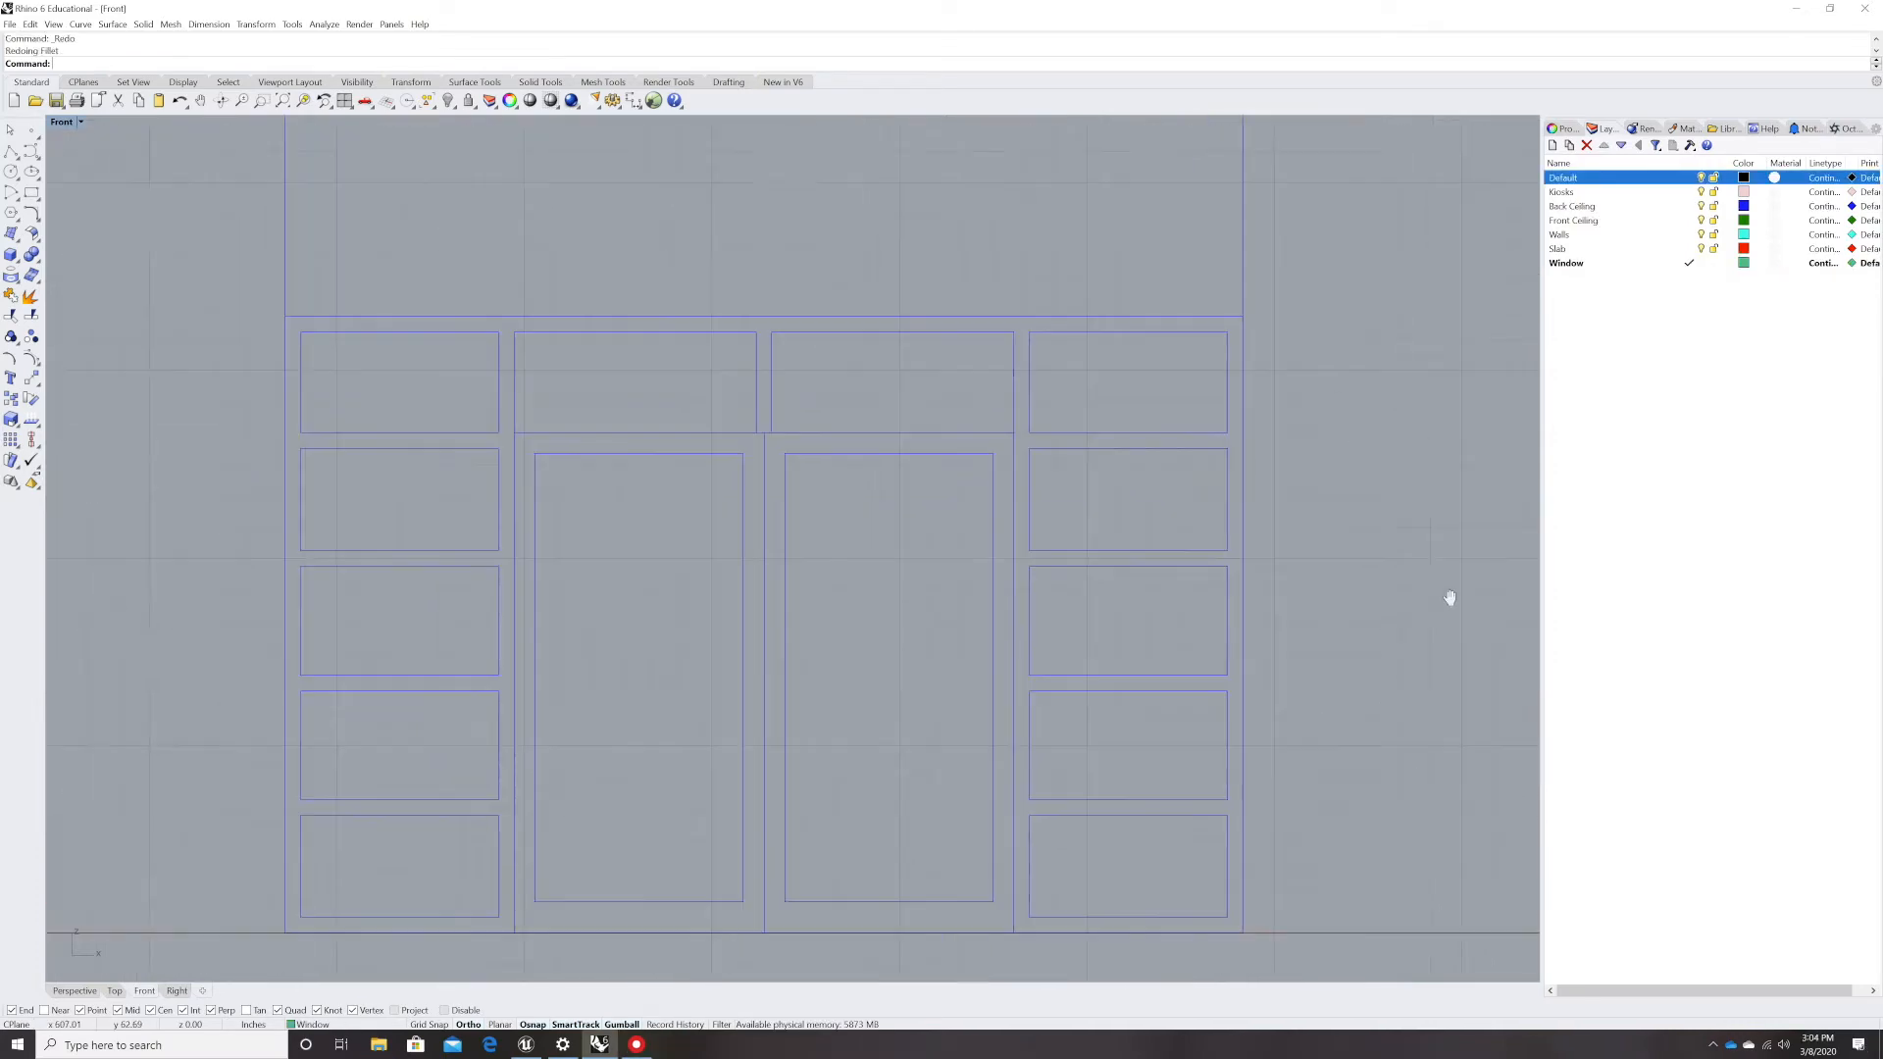
pyautogui.moveTo(1395, 639); pyautogui.dragTo(1295, 639, button='right')
pyautogui.scroll(3, 1323, 643)
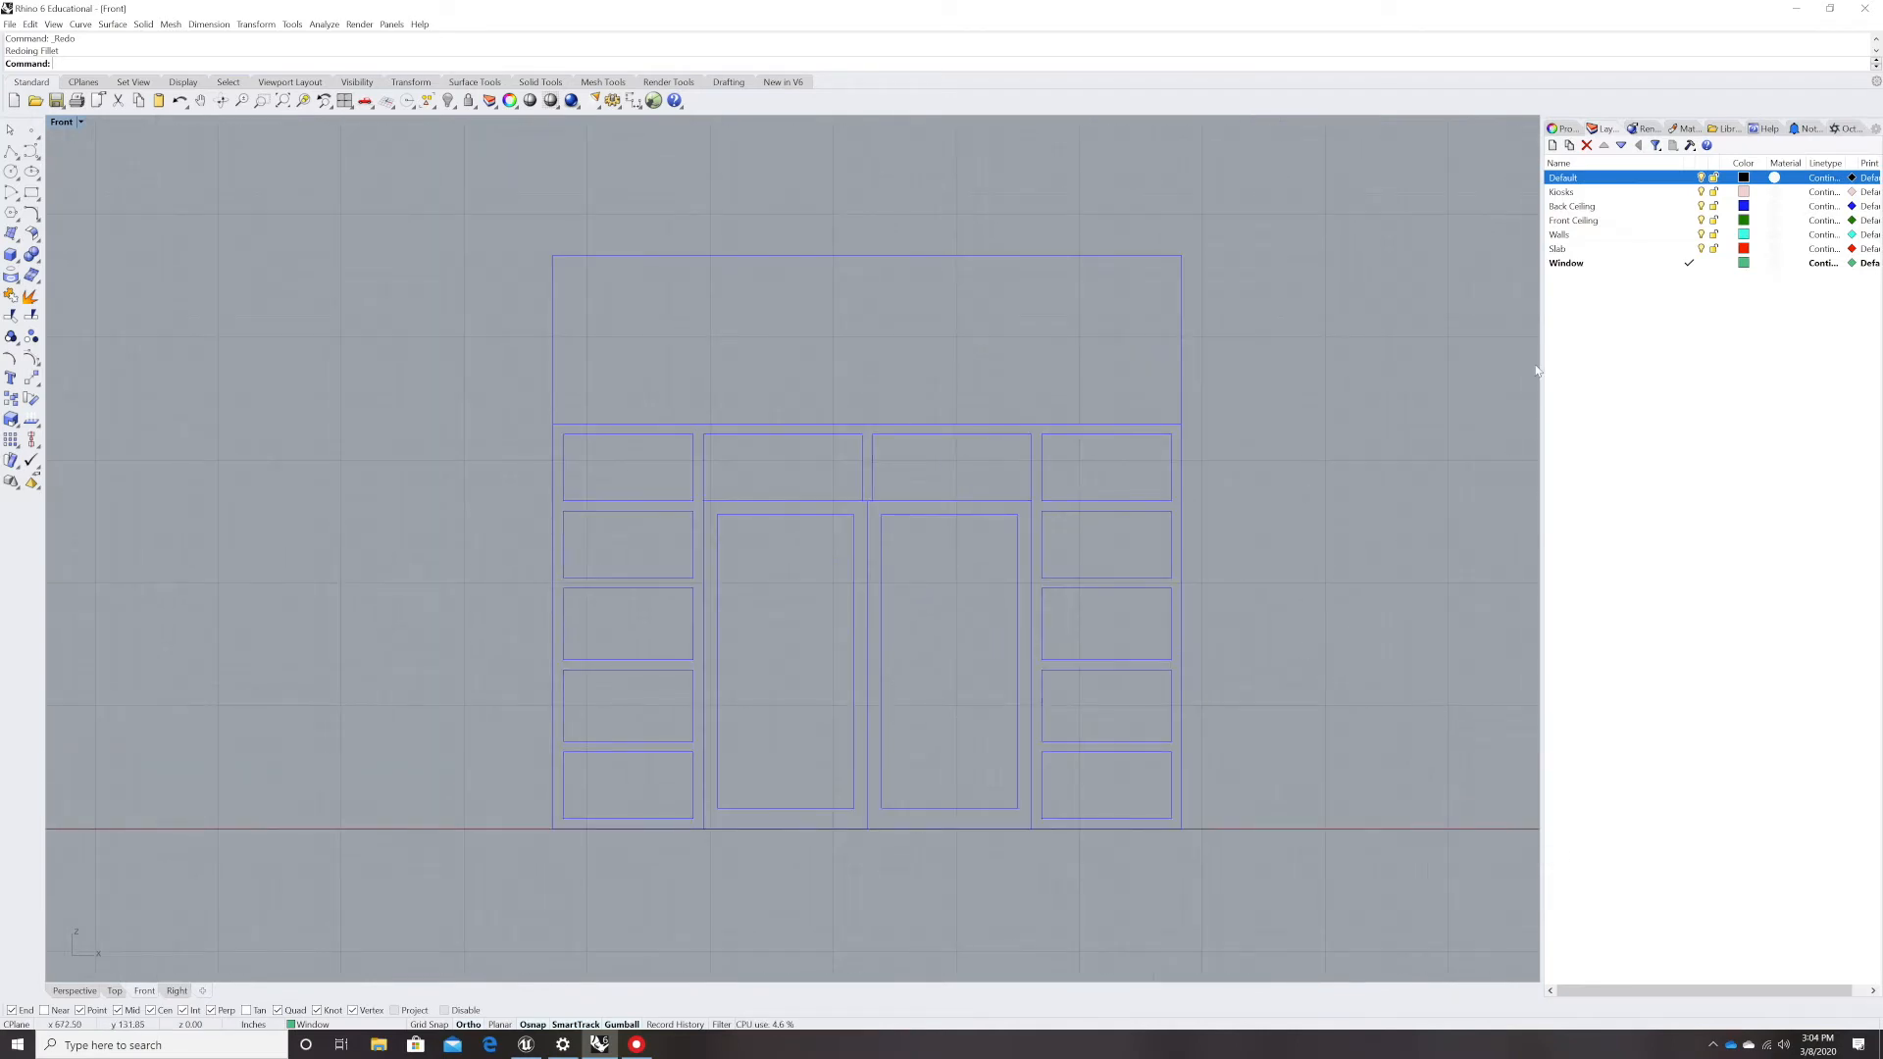
pyautogui.moveTo(1333, 438); pyautogui.dragTo(1290, 420, button='right')
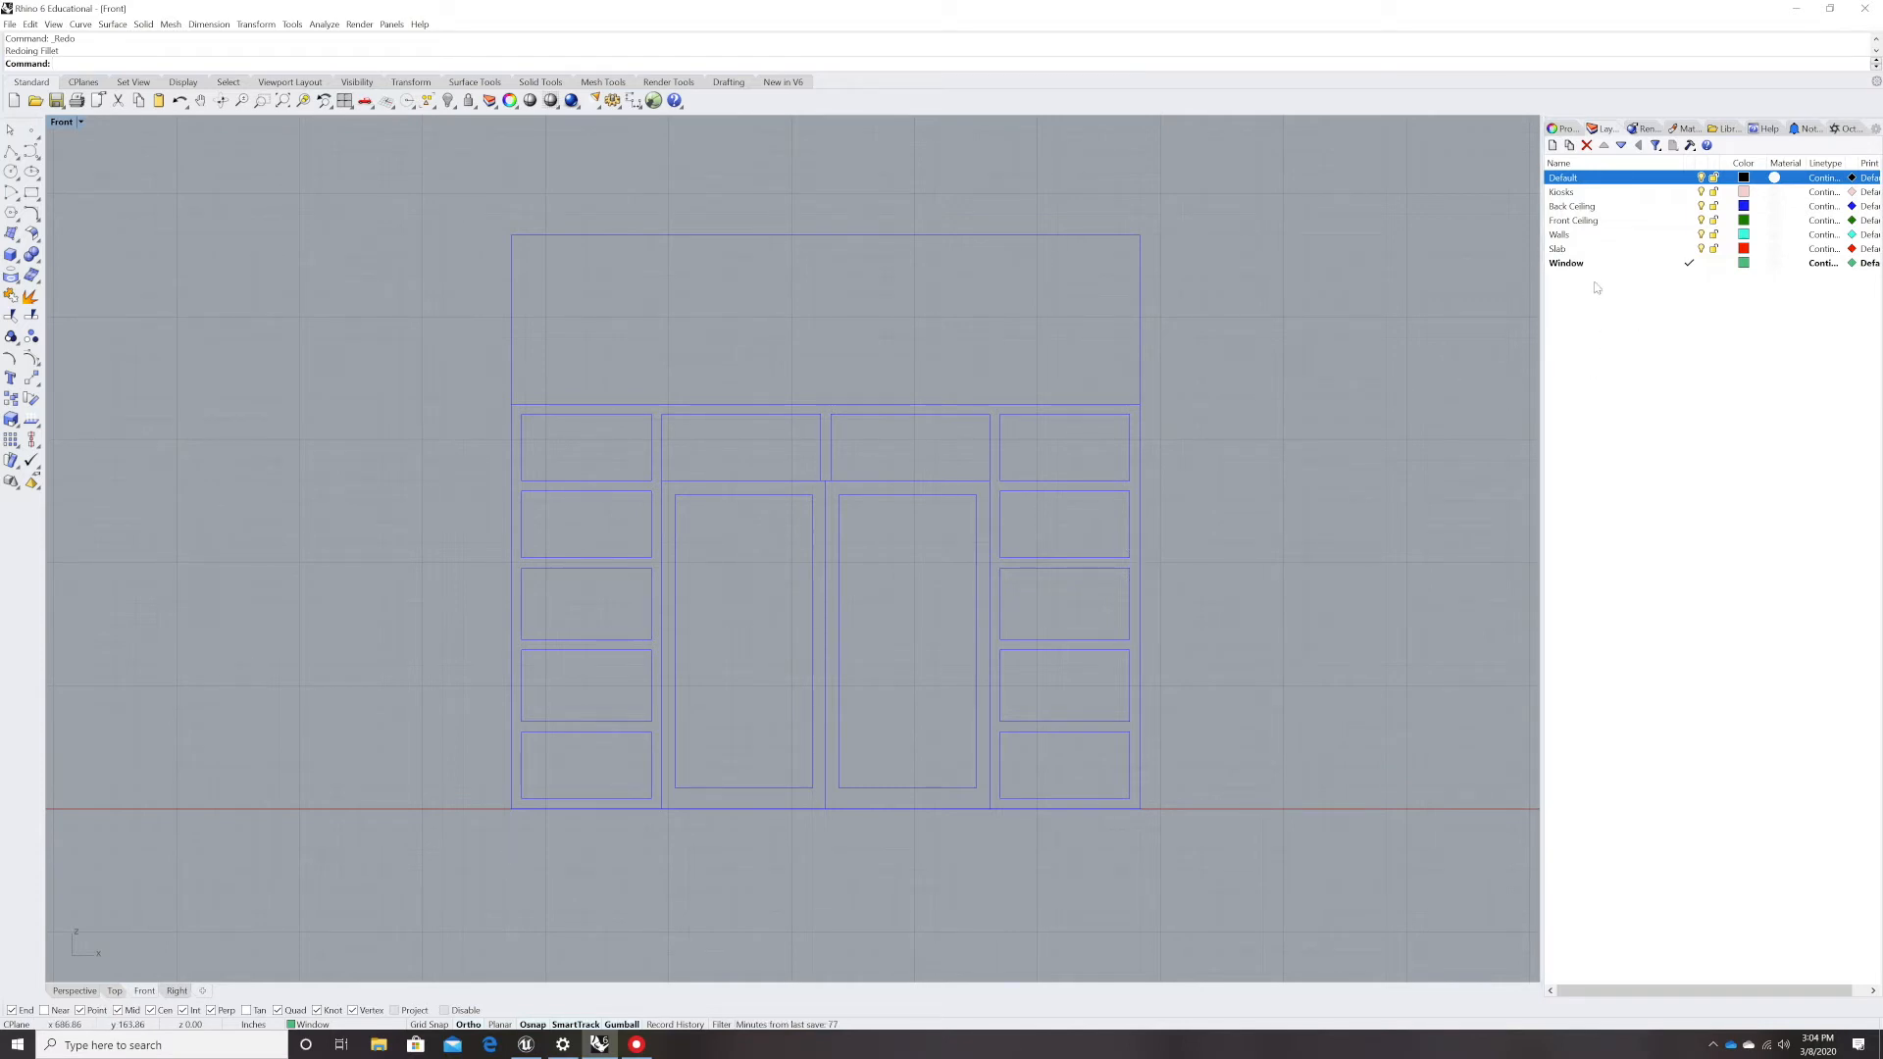
# - Create a new layer named Glass and make it the current layer
pyautogui.click(1552, 145)
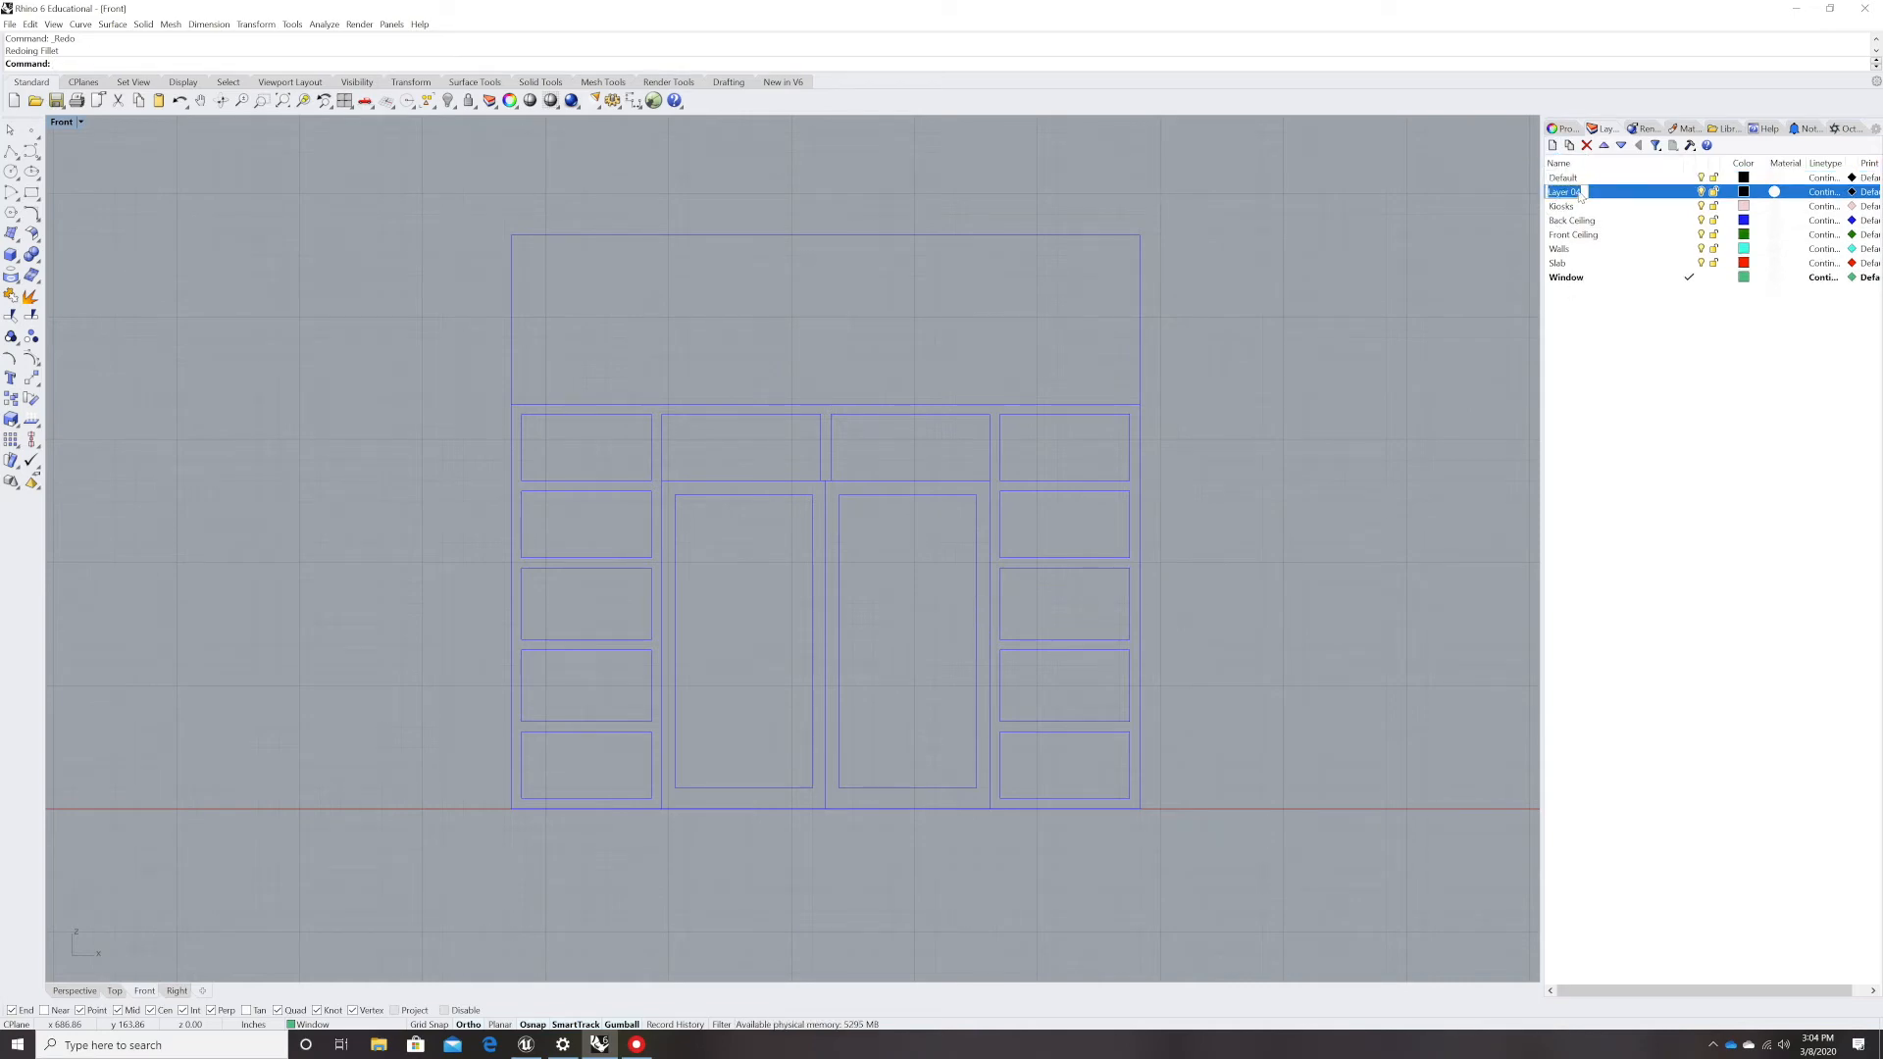
pyautogui.write('Glass')
pyautogui.press('Return')
pyautogui.click(1625, 408)
pyautogui.scroll(2, 565, 464)
pyautogui.moveTo(896, 575); pyautogui.dragTo(840, 533, button='right')
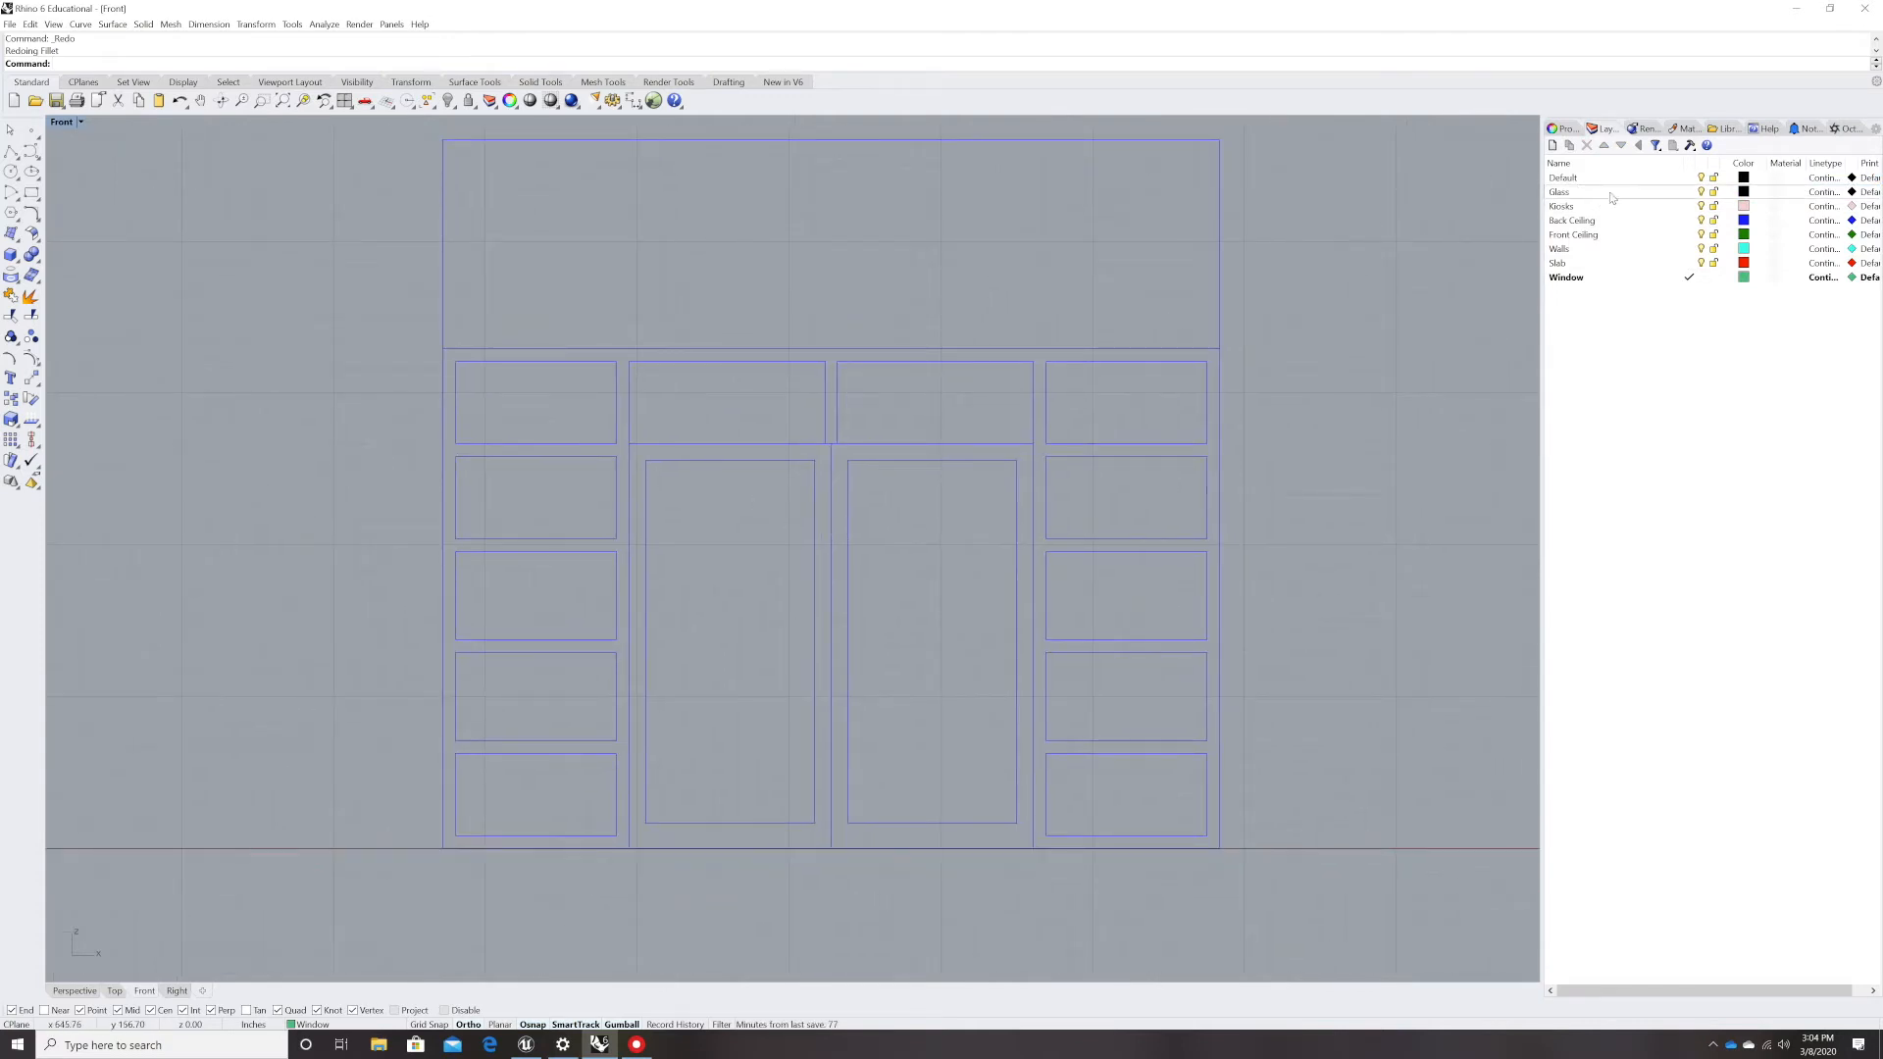
pyautogui.doubleClick(1651, 193)
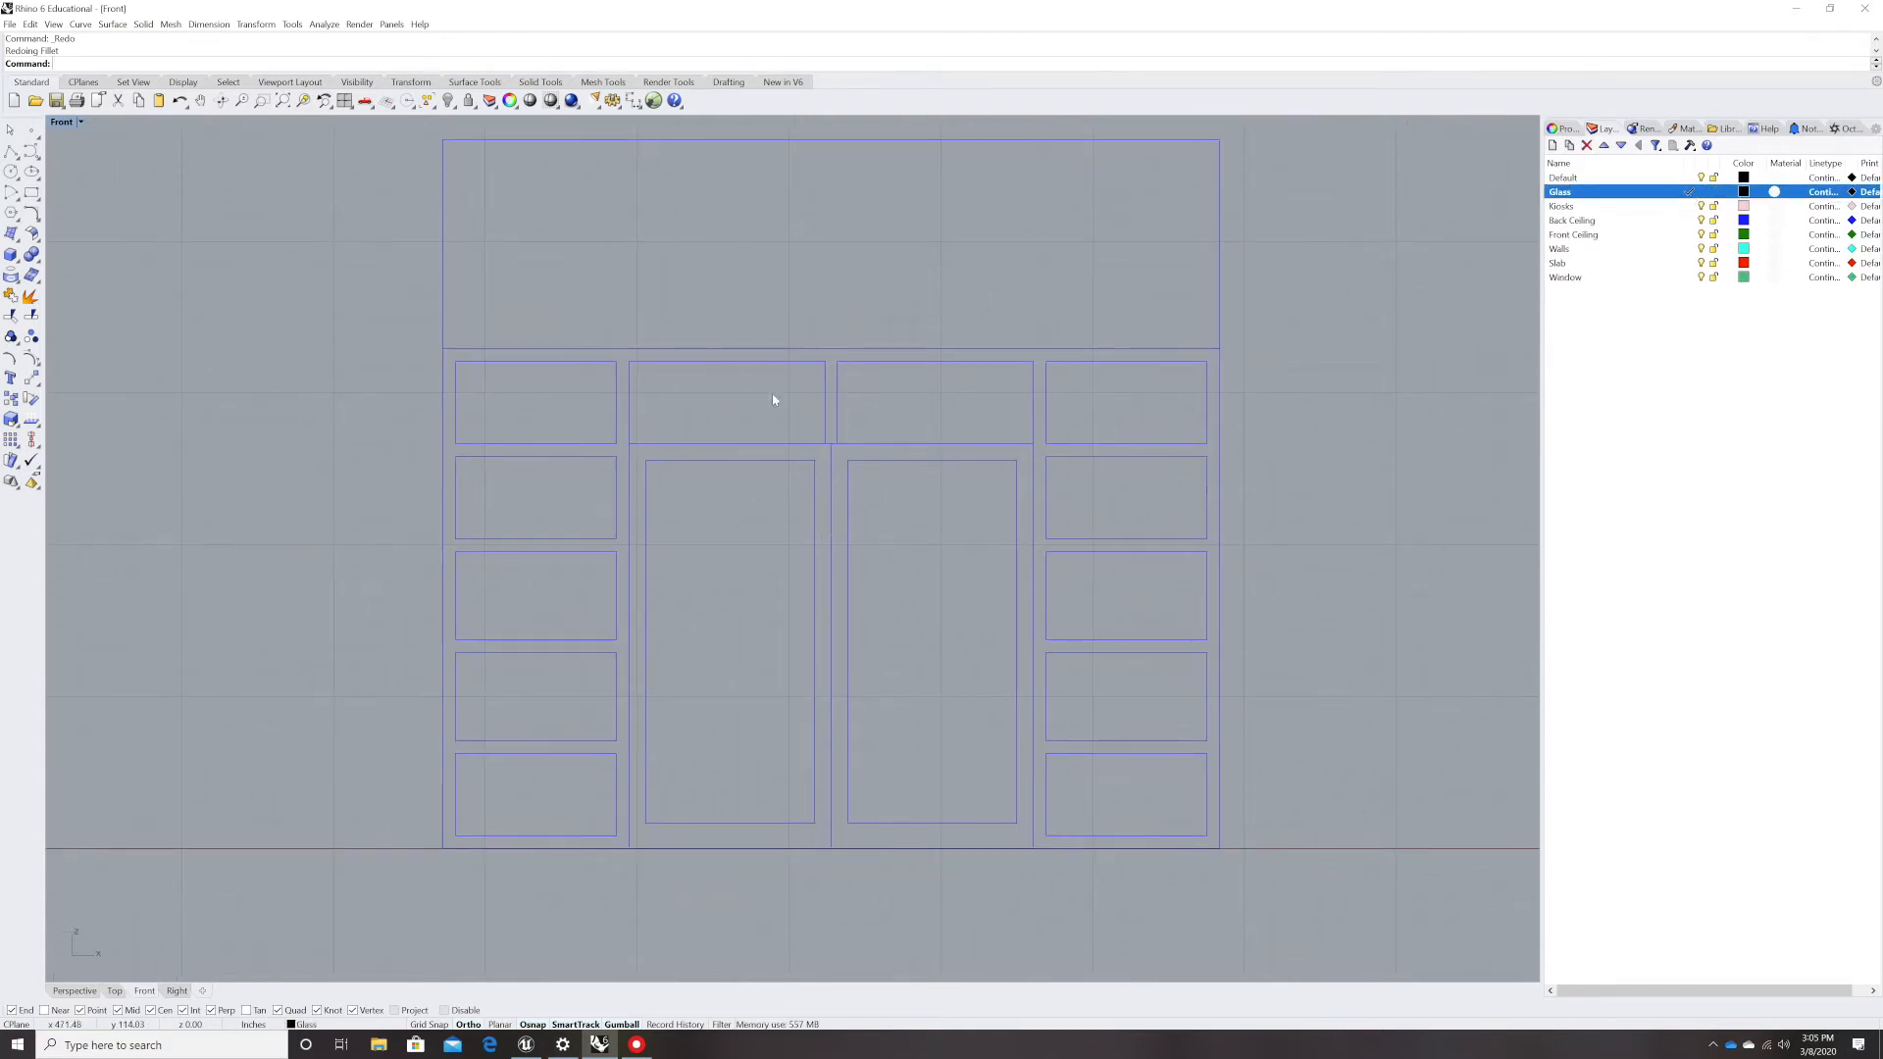
pyautogui.write('Rectangle')
pyautogui.press('Return')
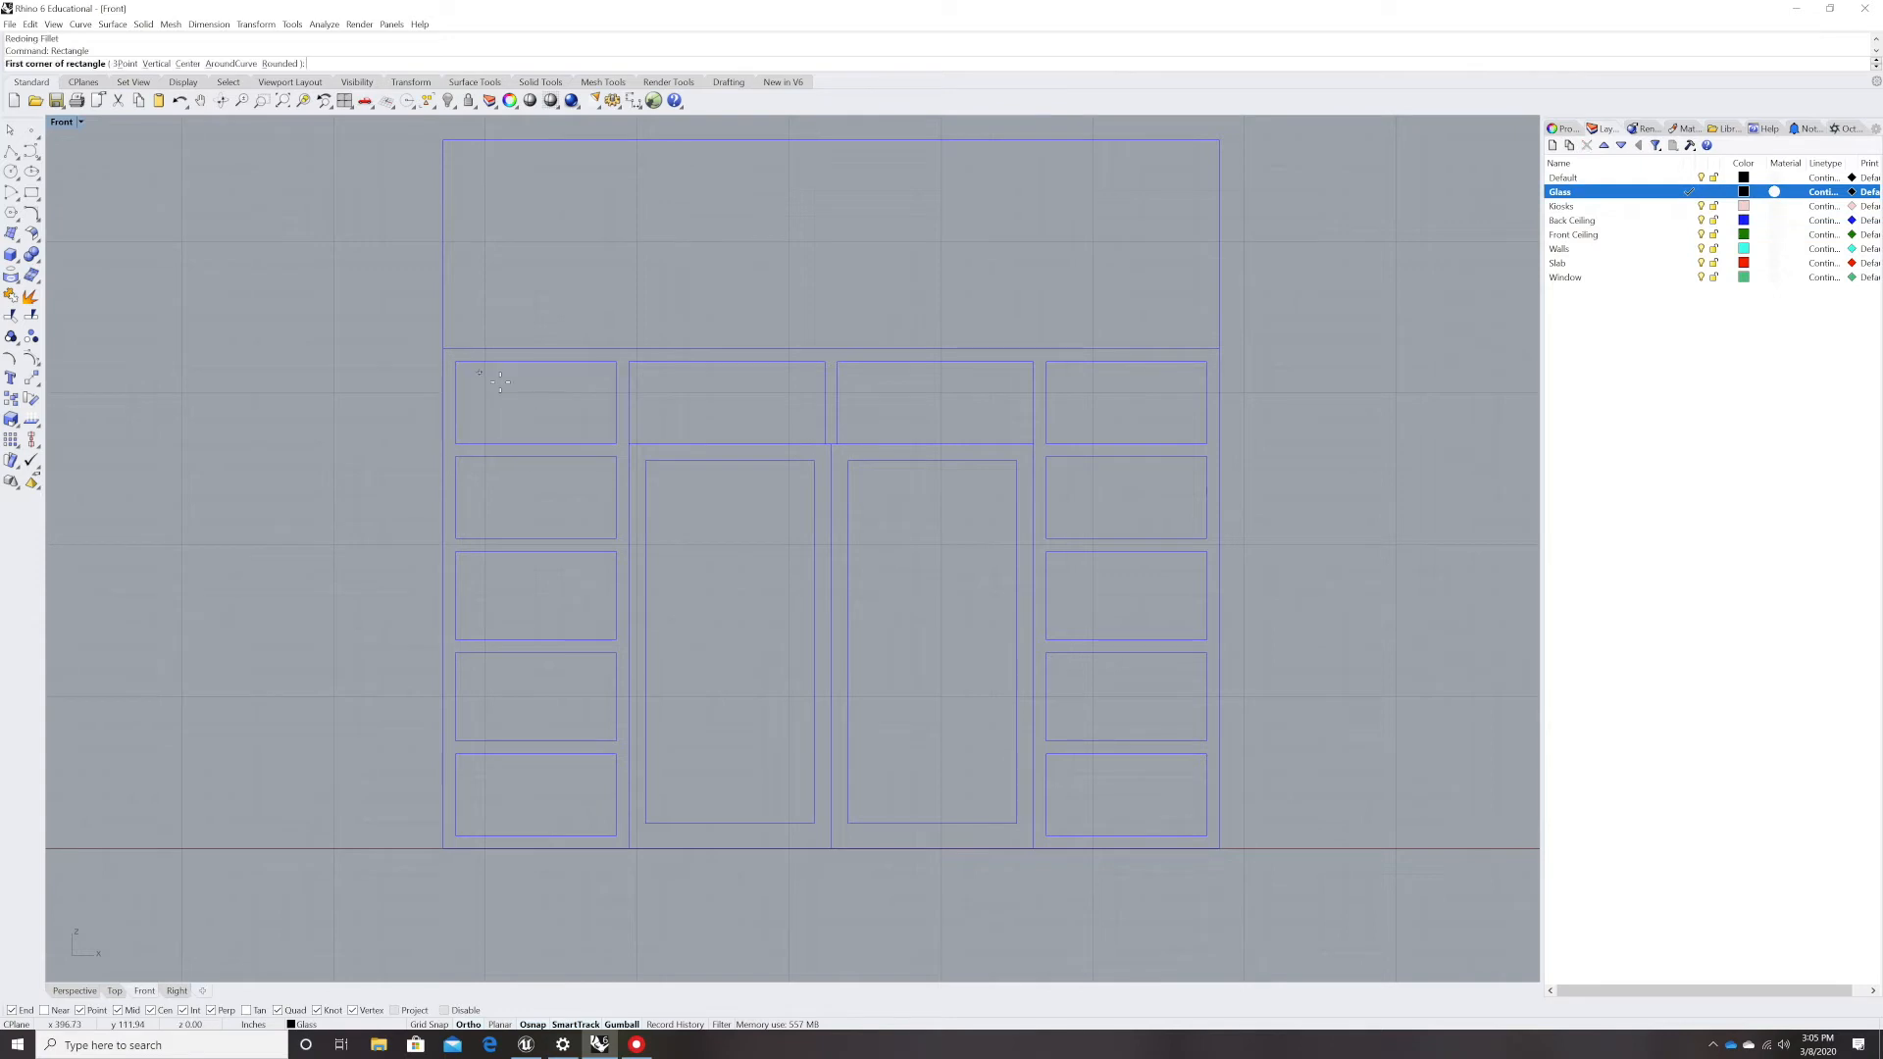
pyautogui.press('Escape')
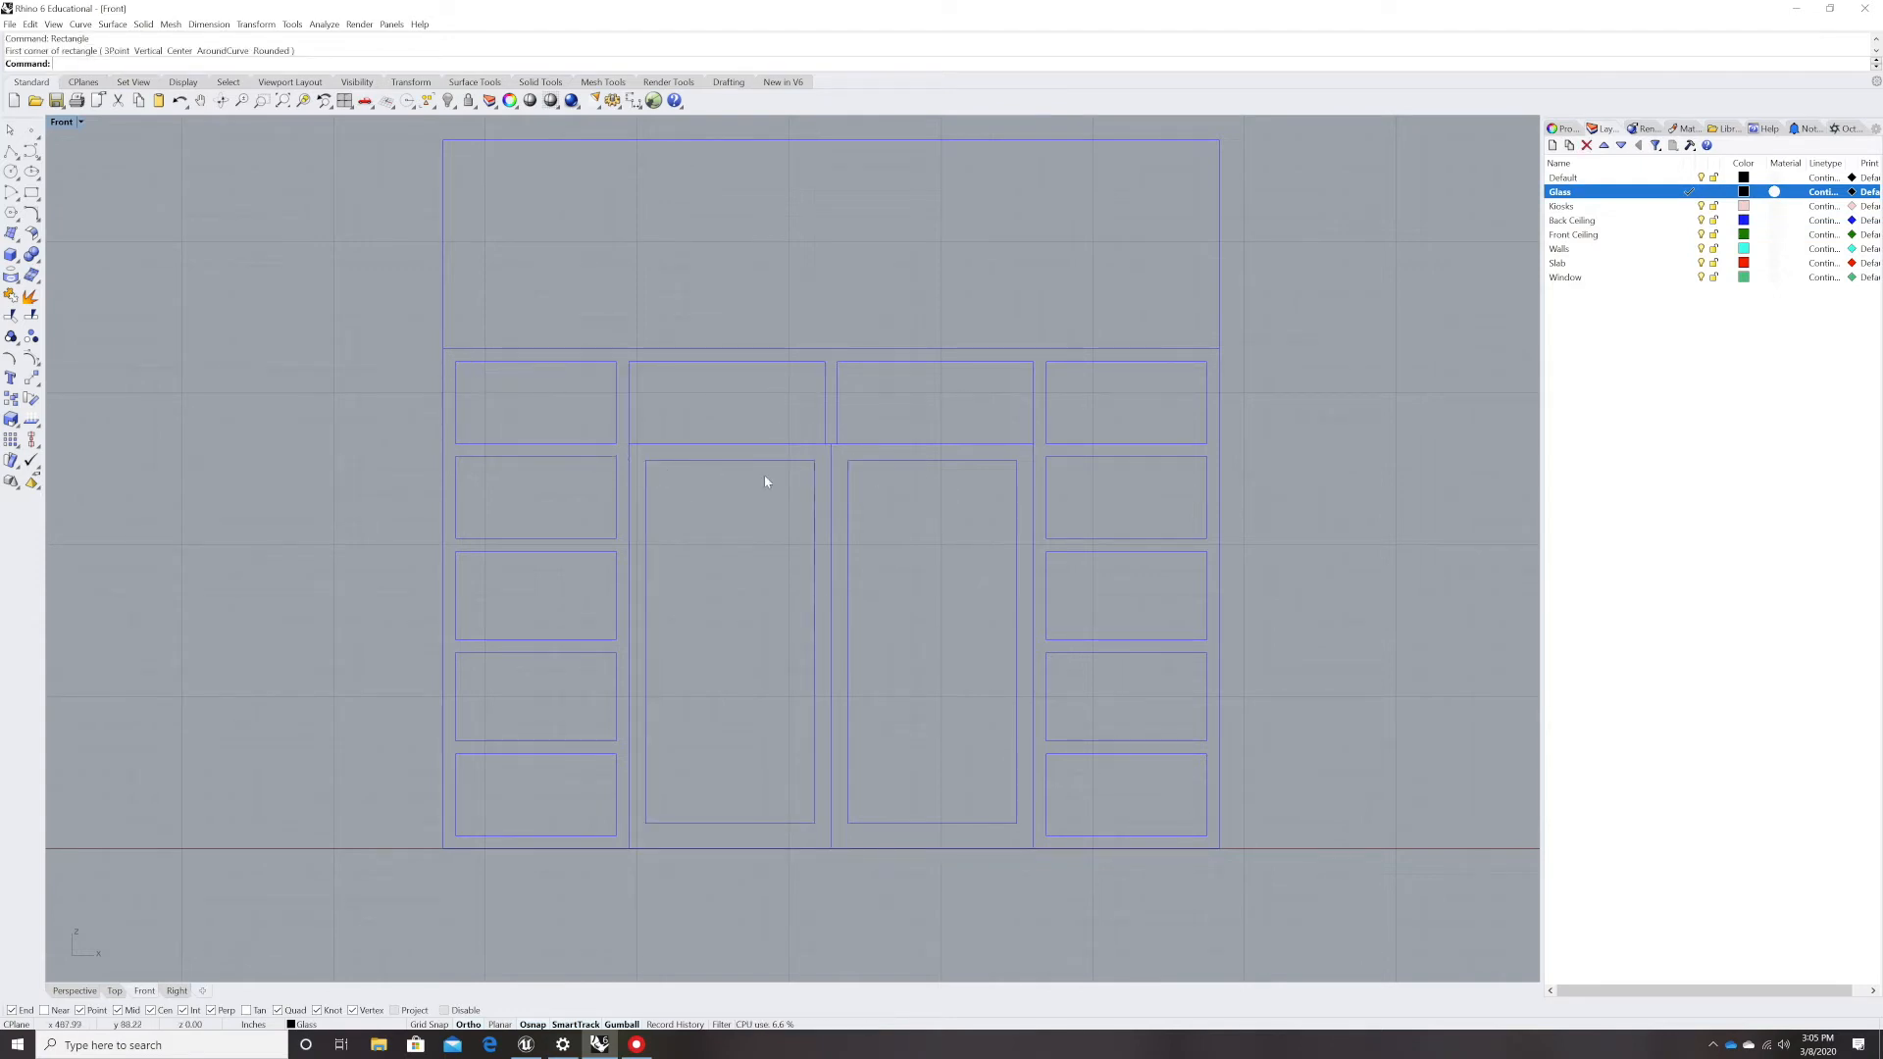
# - Draw a horizontal line across the doors between the inner upper corners of the two bays' second panes from the top
pyautogui.write('l')
pyautogui.press('Return')
pyautogui.click(615, 456)
pyautogui.click(1046, 457)
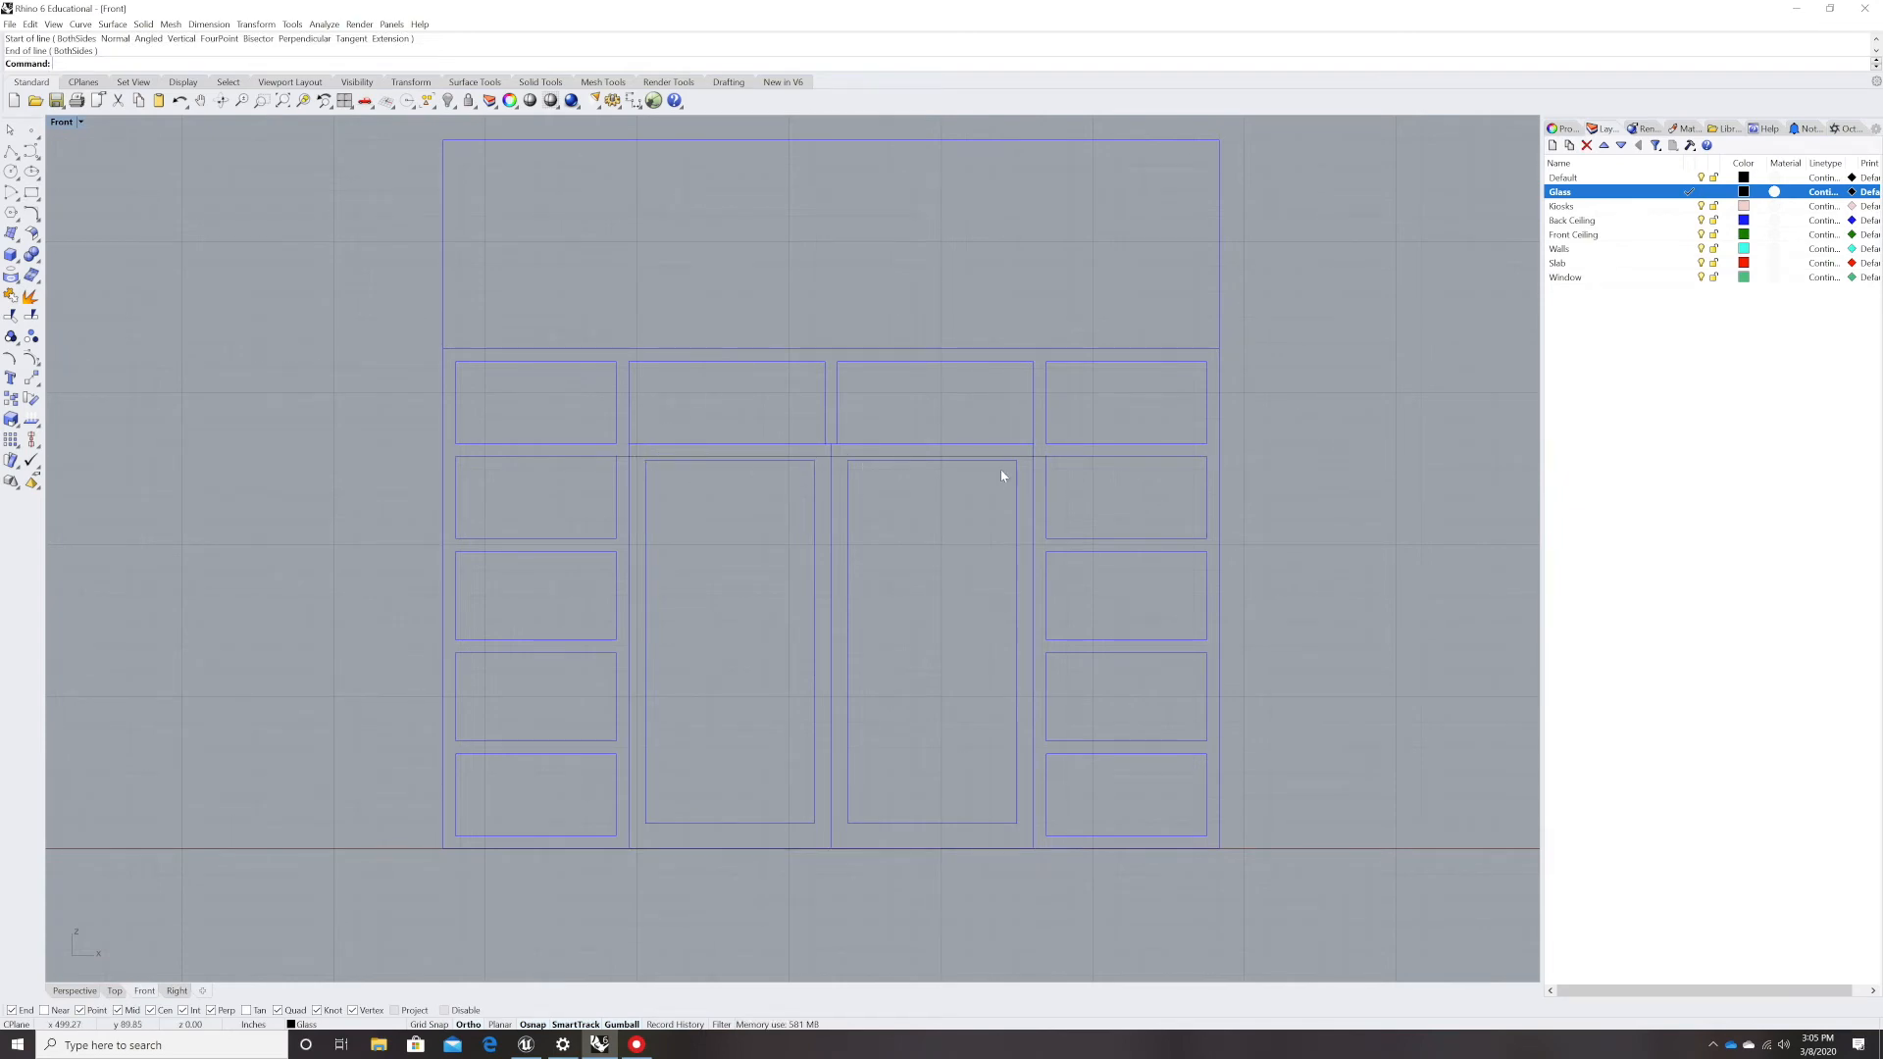
# - Move the two upper corner points of the right door's inner rectangle up 4 inches
pyautogui.scroll(3, 688, 469)
pyautogui.click(861, 465)
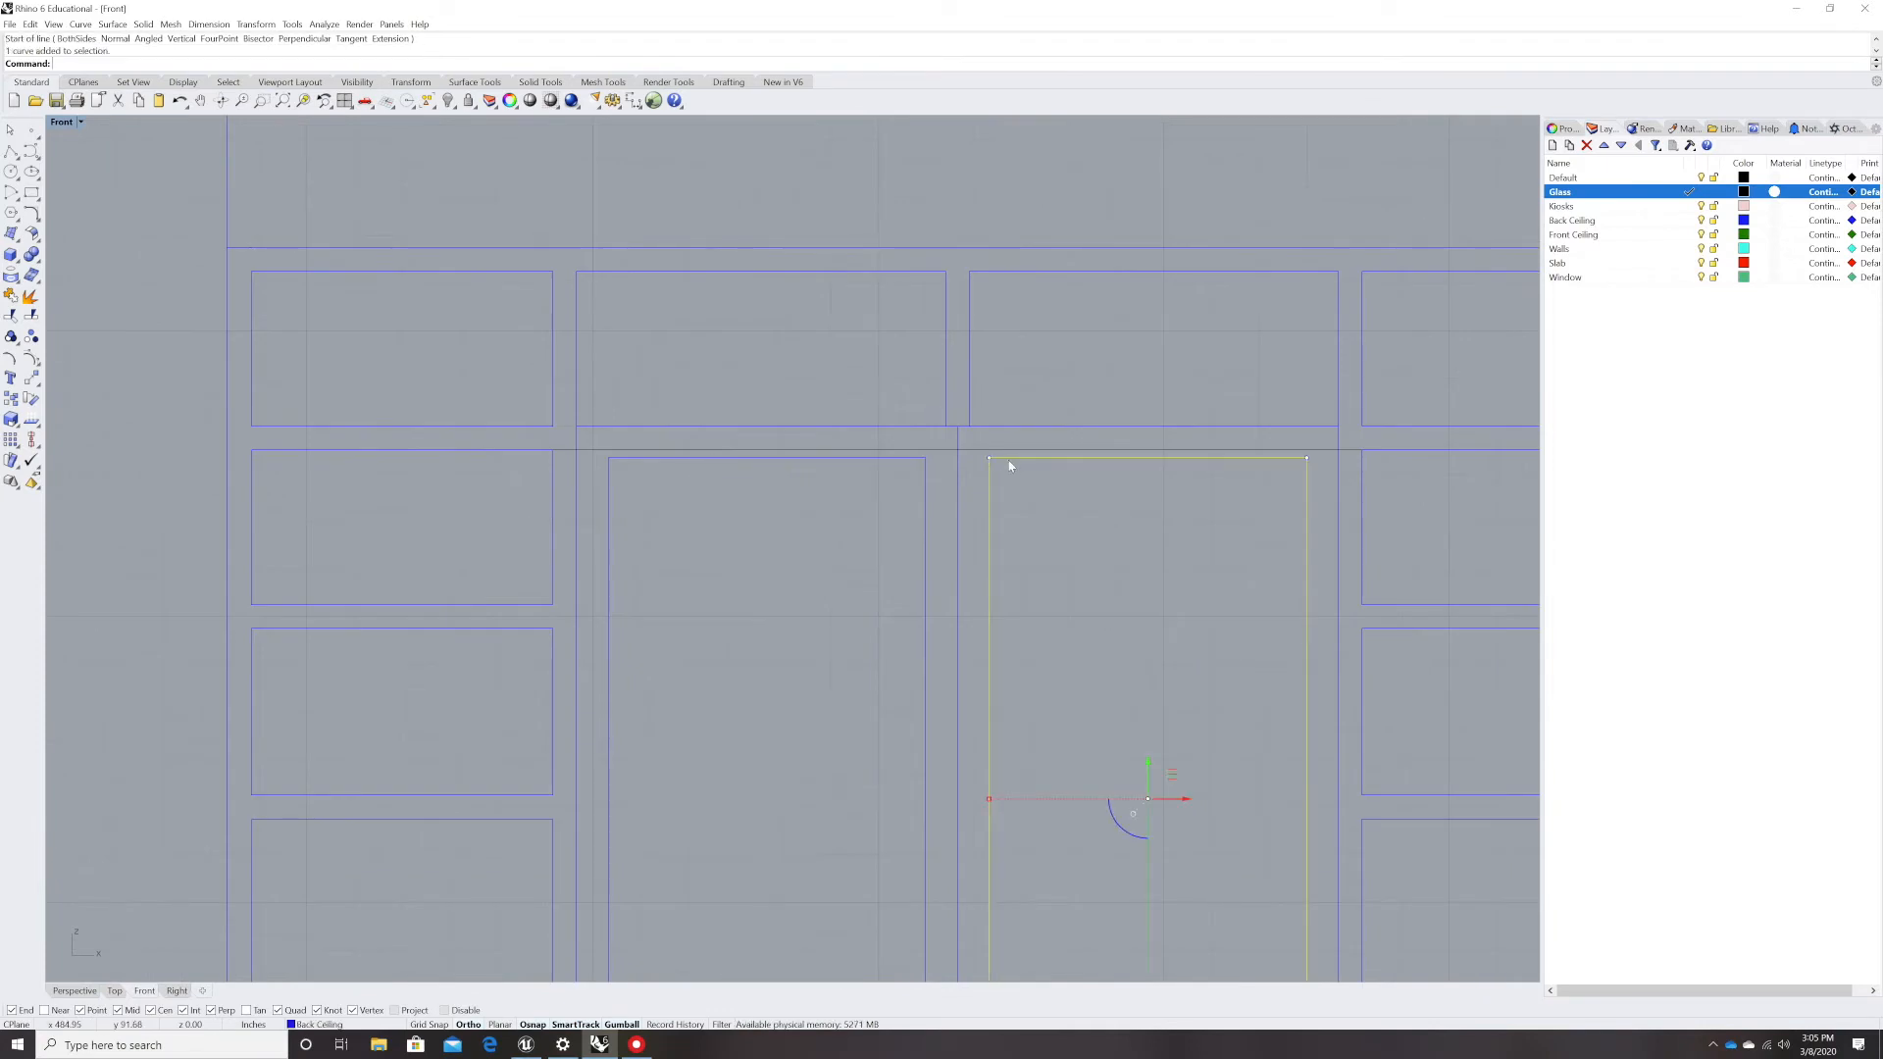
pyautogui.press('Escape')
pyautogui.click(995, 467)
pyautogui.press('Escape')
pyautogui.click(992, 462)
pyautogui.press('Escape')
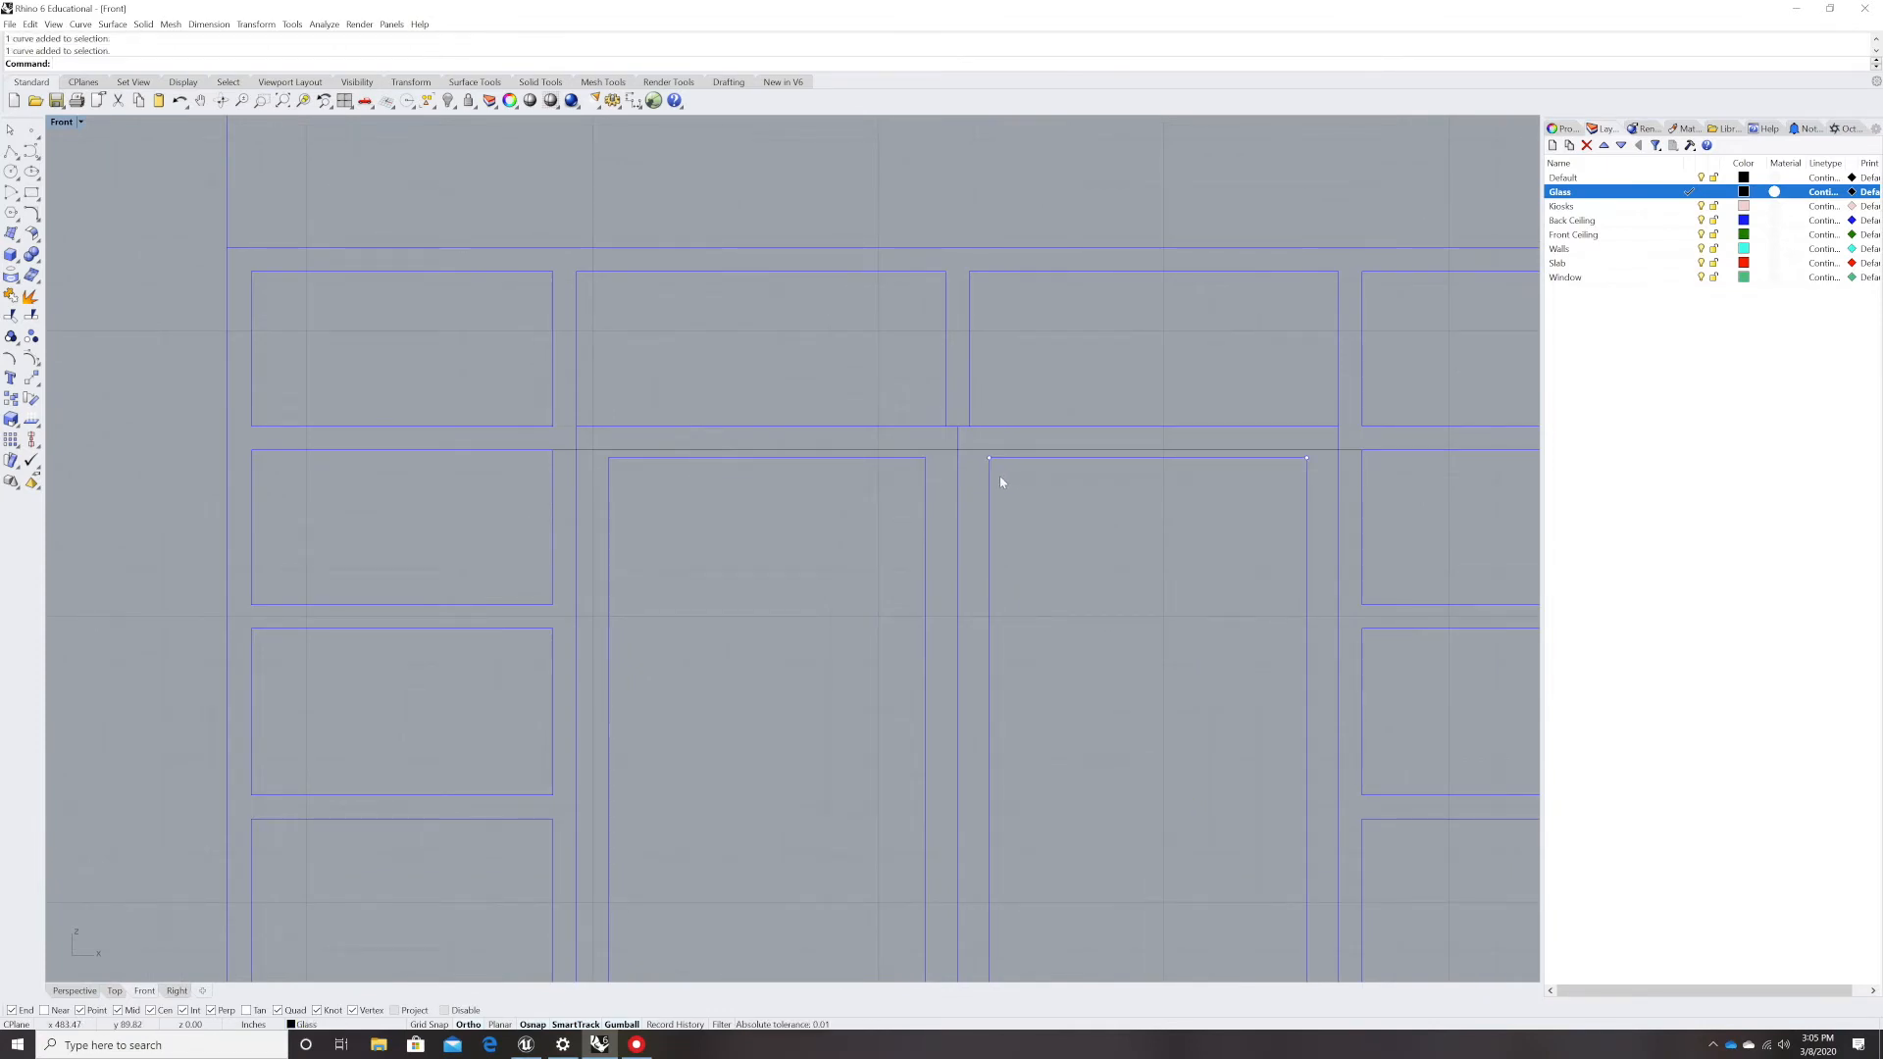
pyautogui.click(989, 458)
pyautogui.keyDown('shift'); pyautogui.click(1305, 458); pyautogui.keyUp('shift')
pyautogui.click(1150, 430)
pyautogui.write('4')
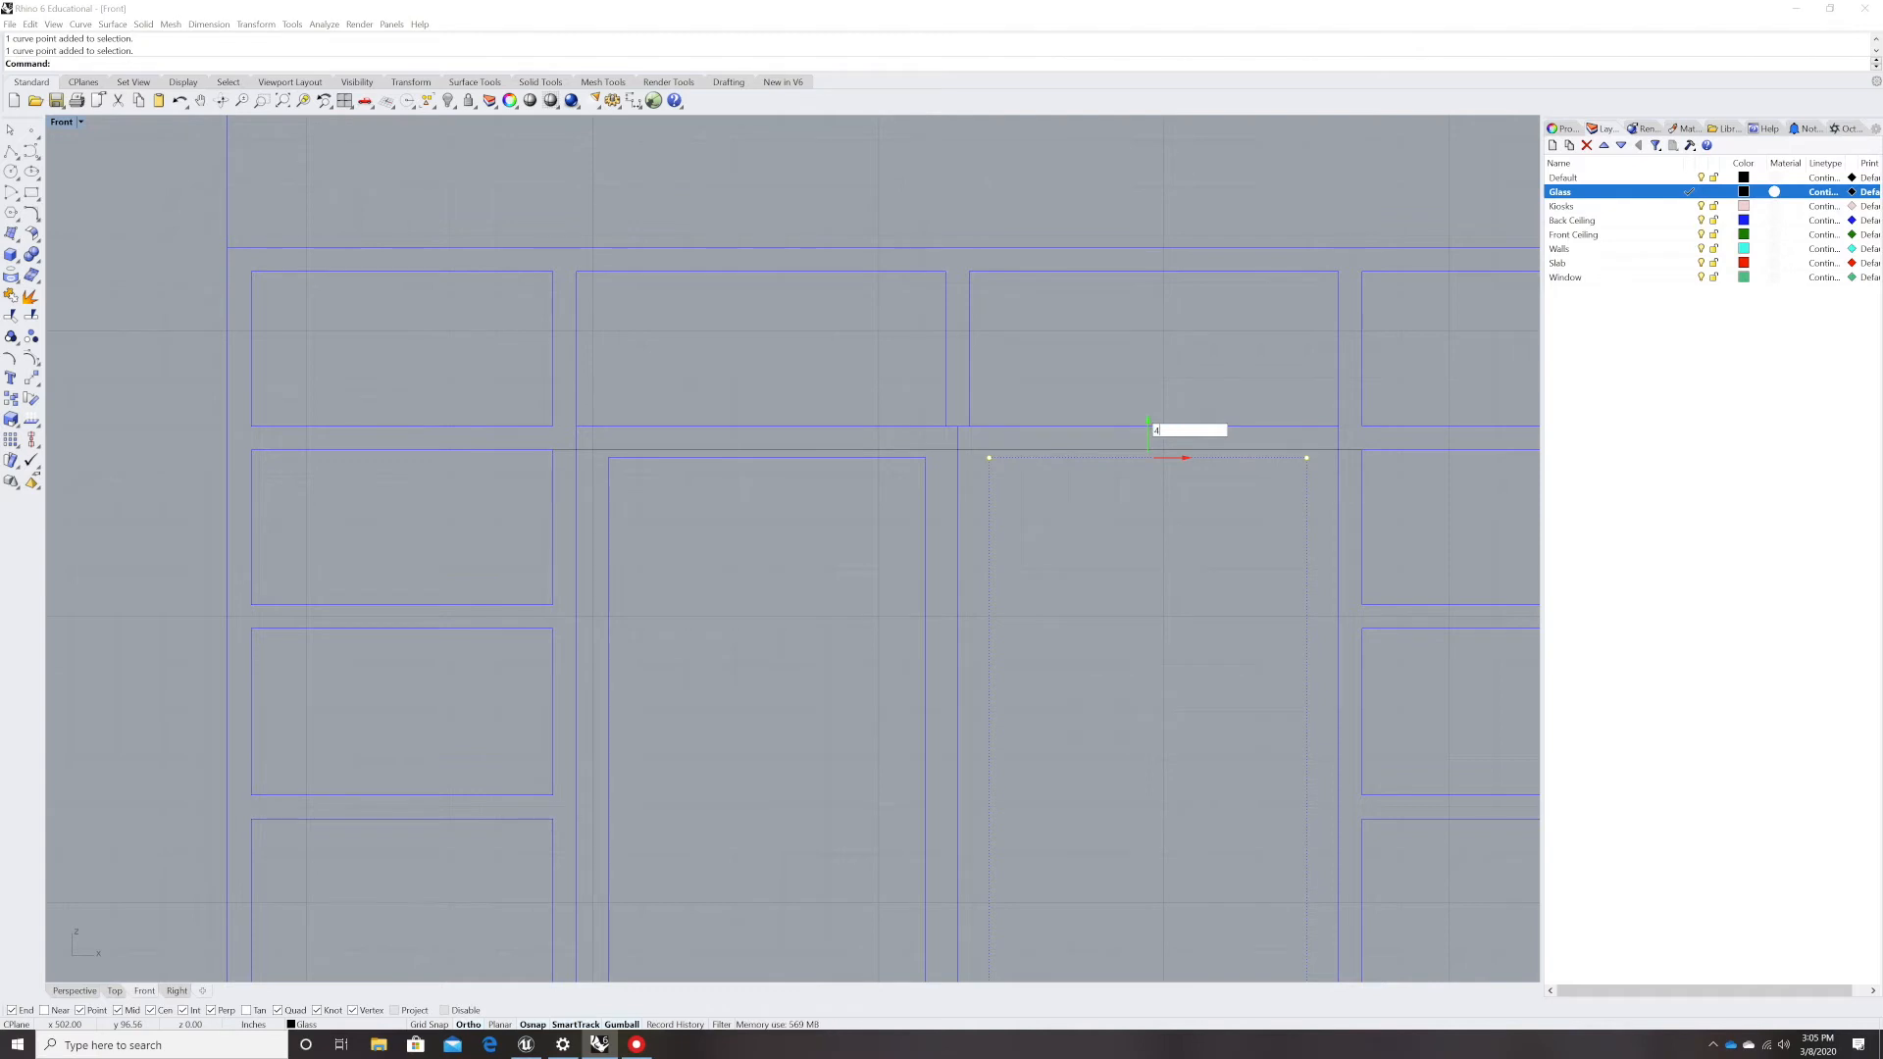
pyautogui.press('Return')
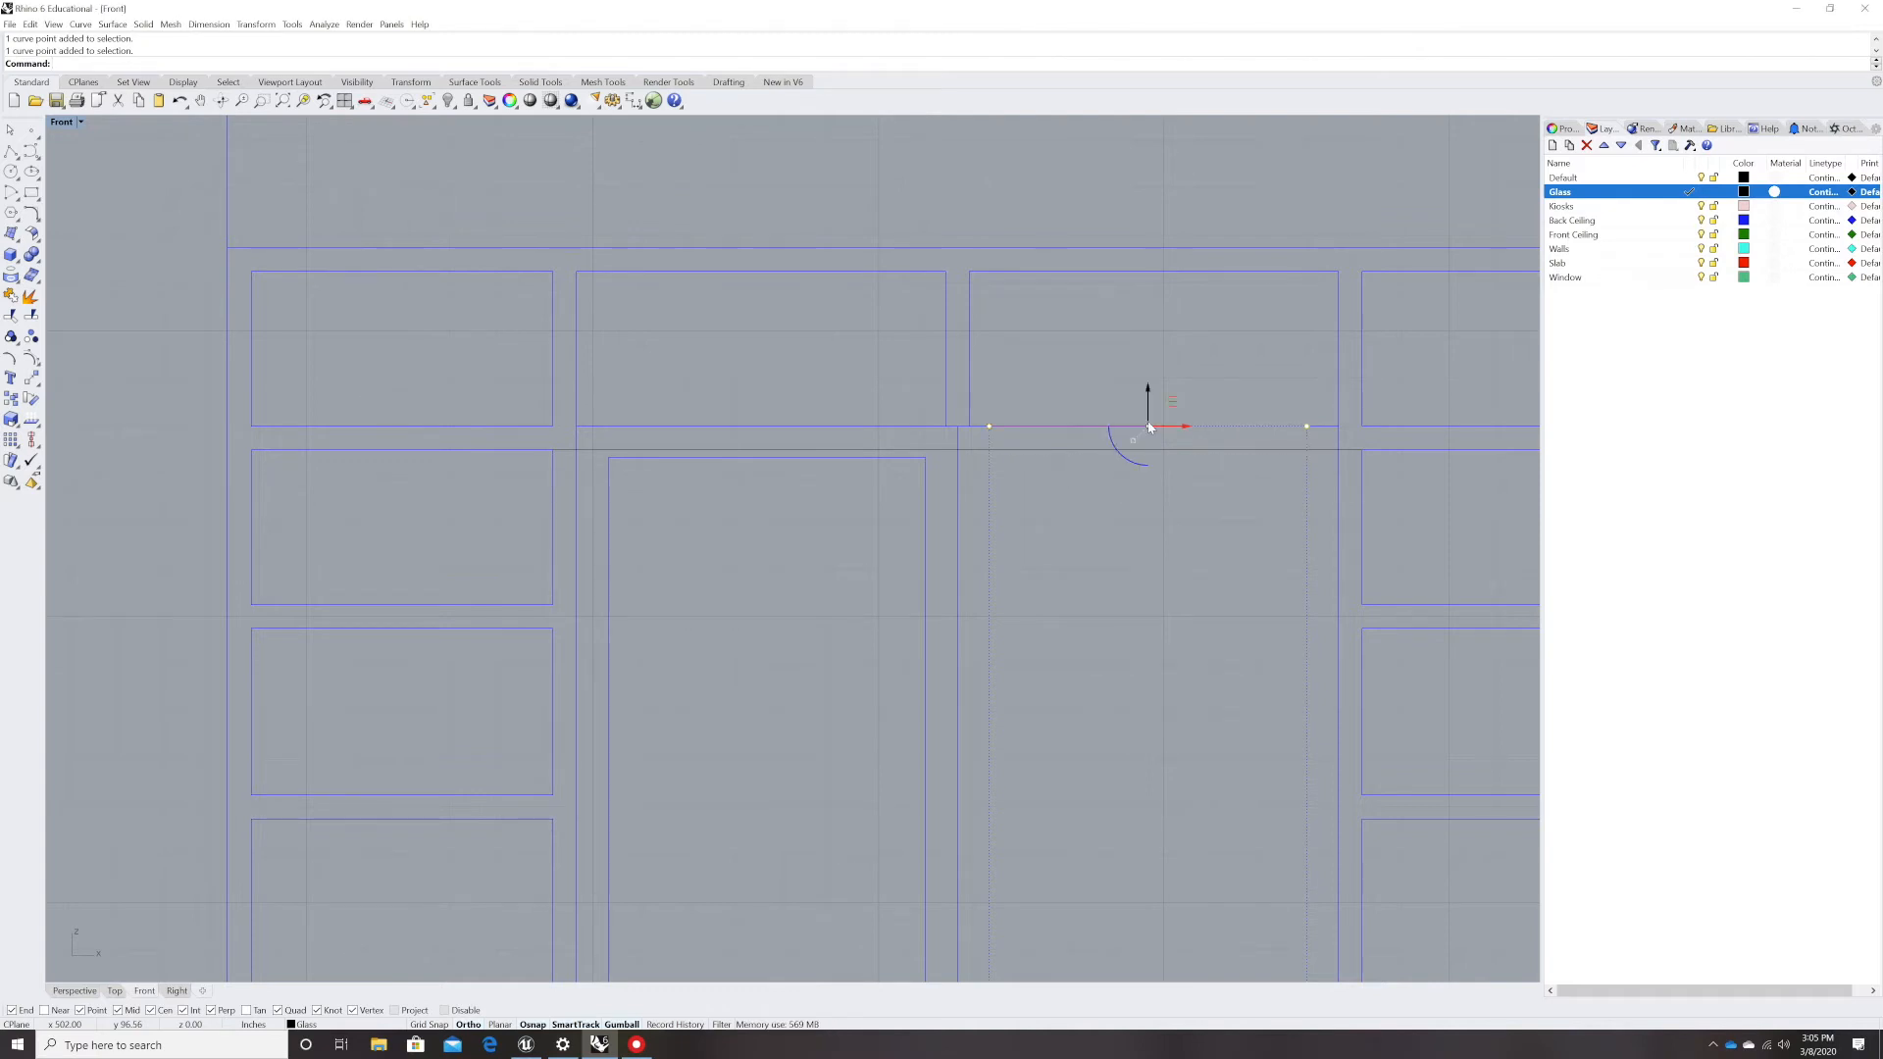
# - Move the selected upper corner points of the right door's inner rectangle down 8 inches
pyautogui.click(1149, 395)
pyautogui.write('-8')
pyautogui.press('Return')
# - Delete the left door's inner rectangle and mirror the right door's inner rectangle across the line between the doors
pyautogui.click(925, 499)
pyautogui.press('Delete')
pyautogui.click(988, 552)
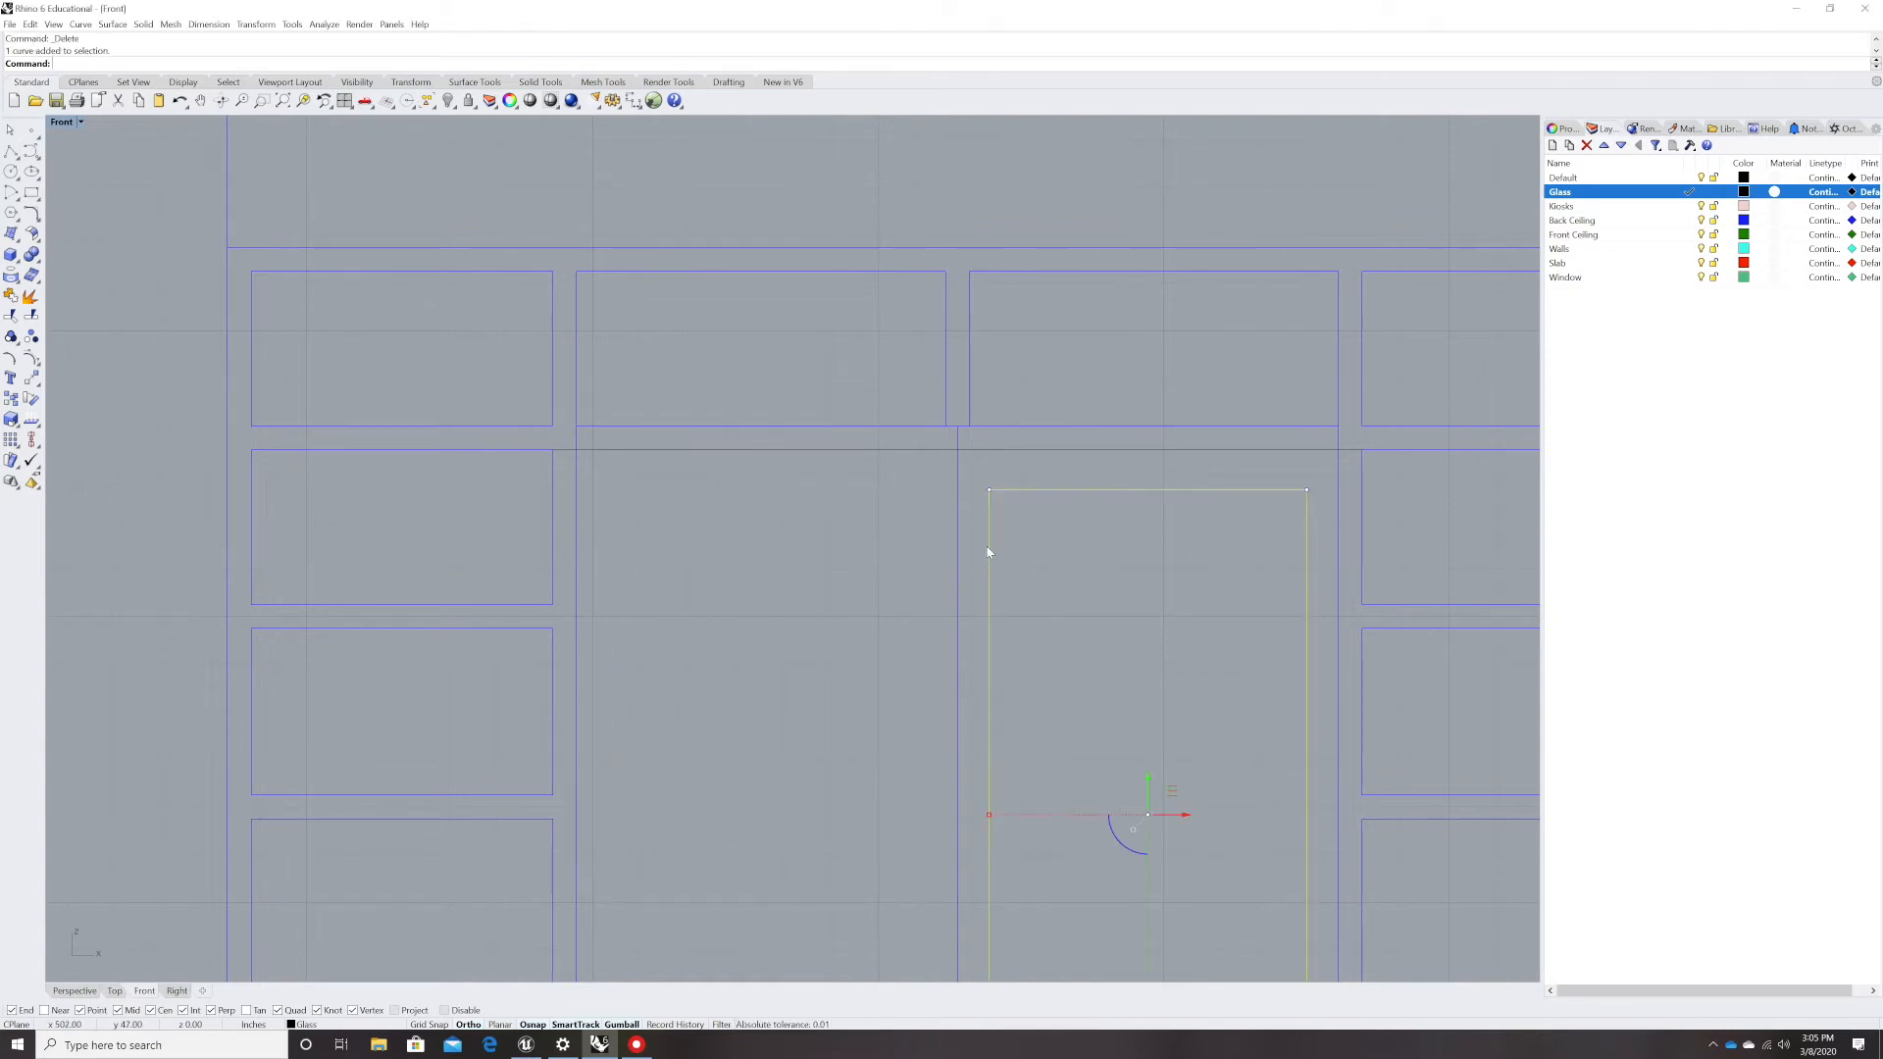
pyautogui.write('Mirror')
pyautogui.press('Return')
pyautogui.click(958, 450)
pyautogui.click(961, 574)
# - Delete the horizontal line across the doors between the inner upper corners of the two bays' second panes
pyautogui.scroll(-3, 937, 500)
pyautogui.scroll(3, 950, 500)
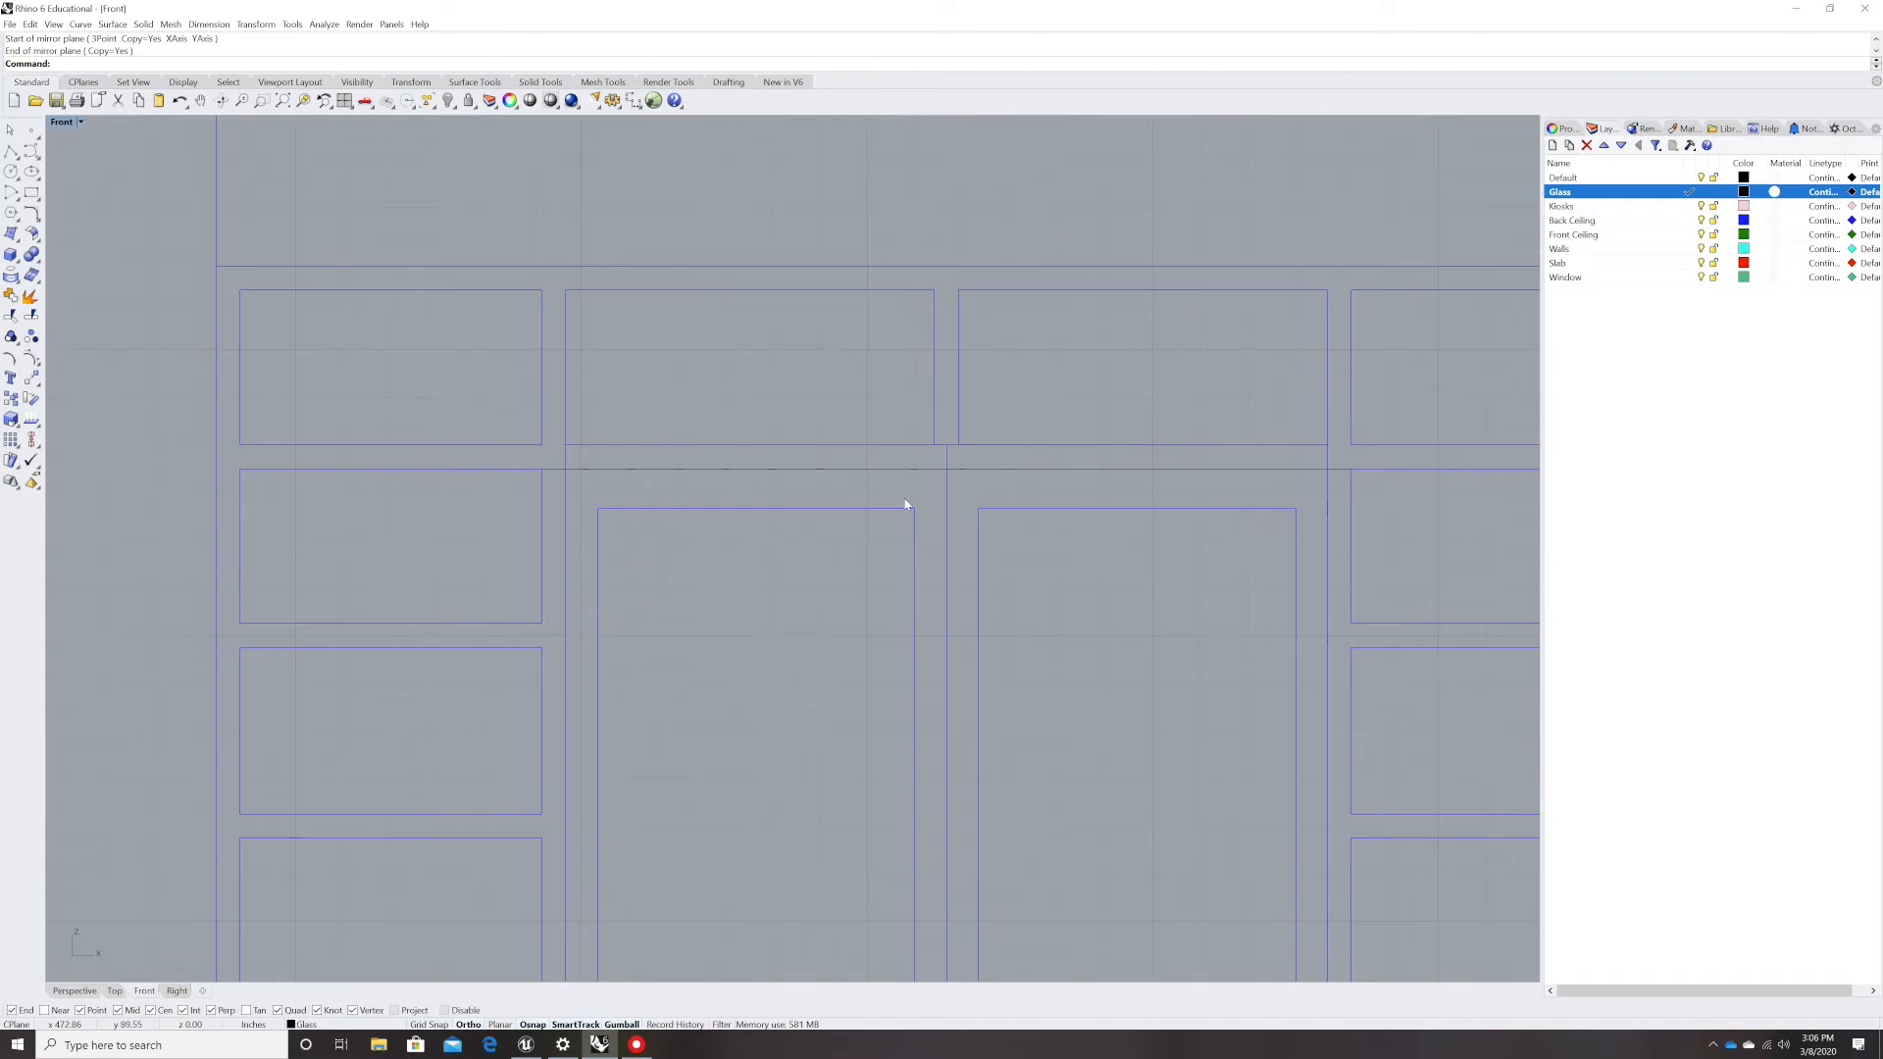
pyautogui.click(616, 471)
pyautogui.click(984, 491)
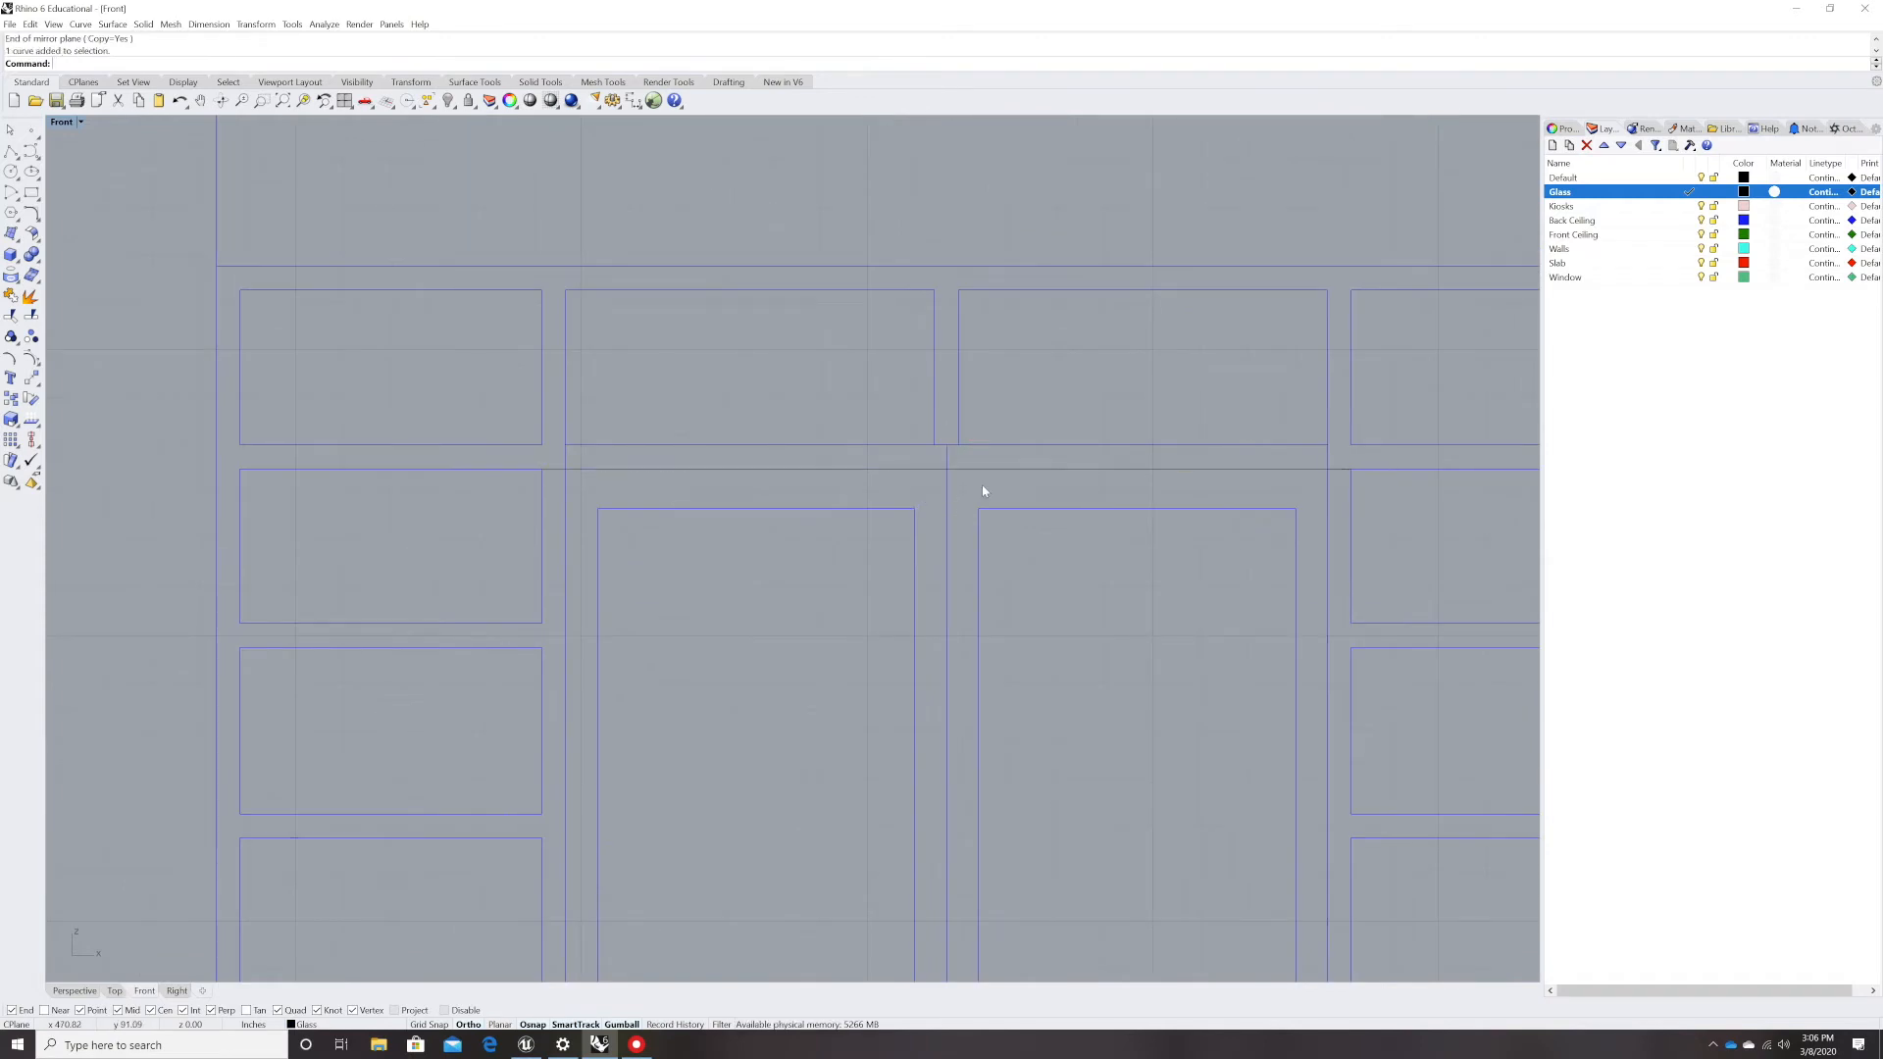
pyautogui.click(677, 471)
pyautogui.scroll(-2, 794, 498)
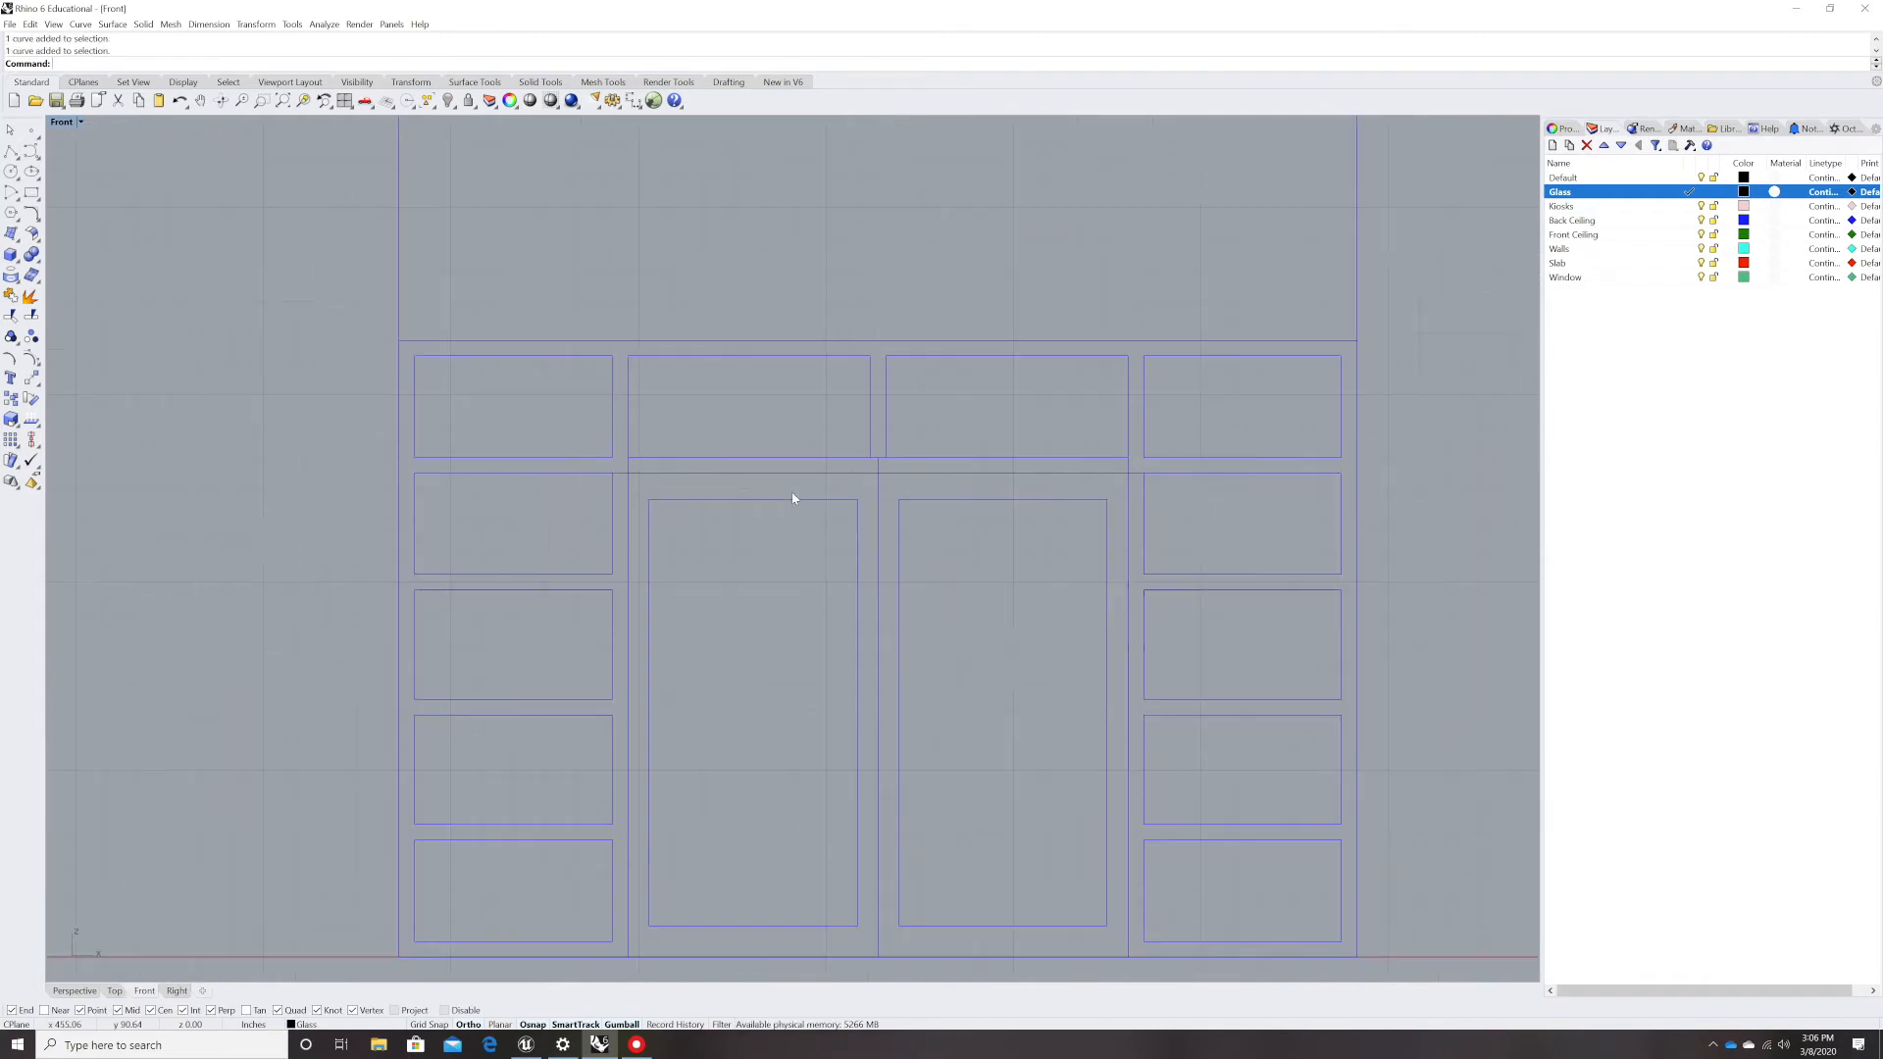
pyautogui.click(842, 475)
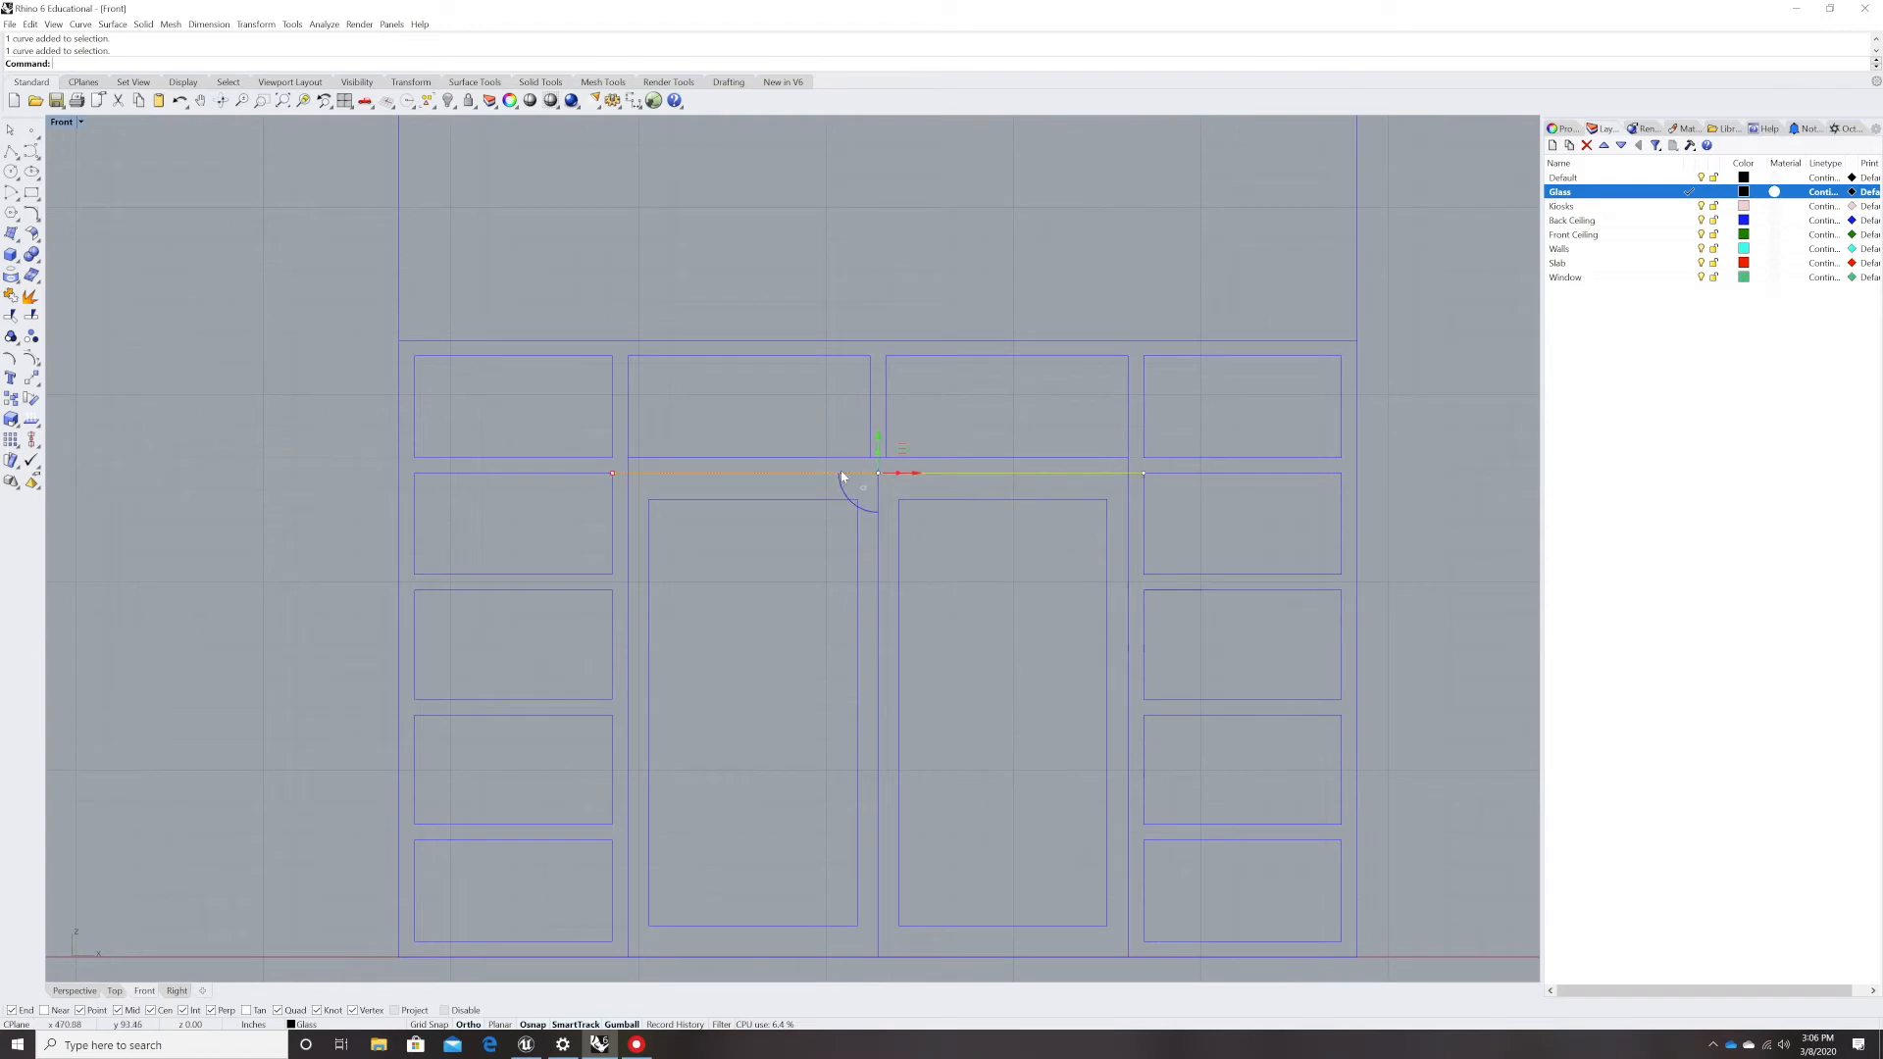
pyautogui.press('Delete')
# - Make Window the current layer and draw a horizontal line above the door panels, level with the tops of the bays' second panes
pyautogui.doubleClick(1588, 278)
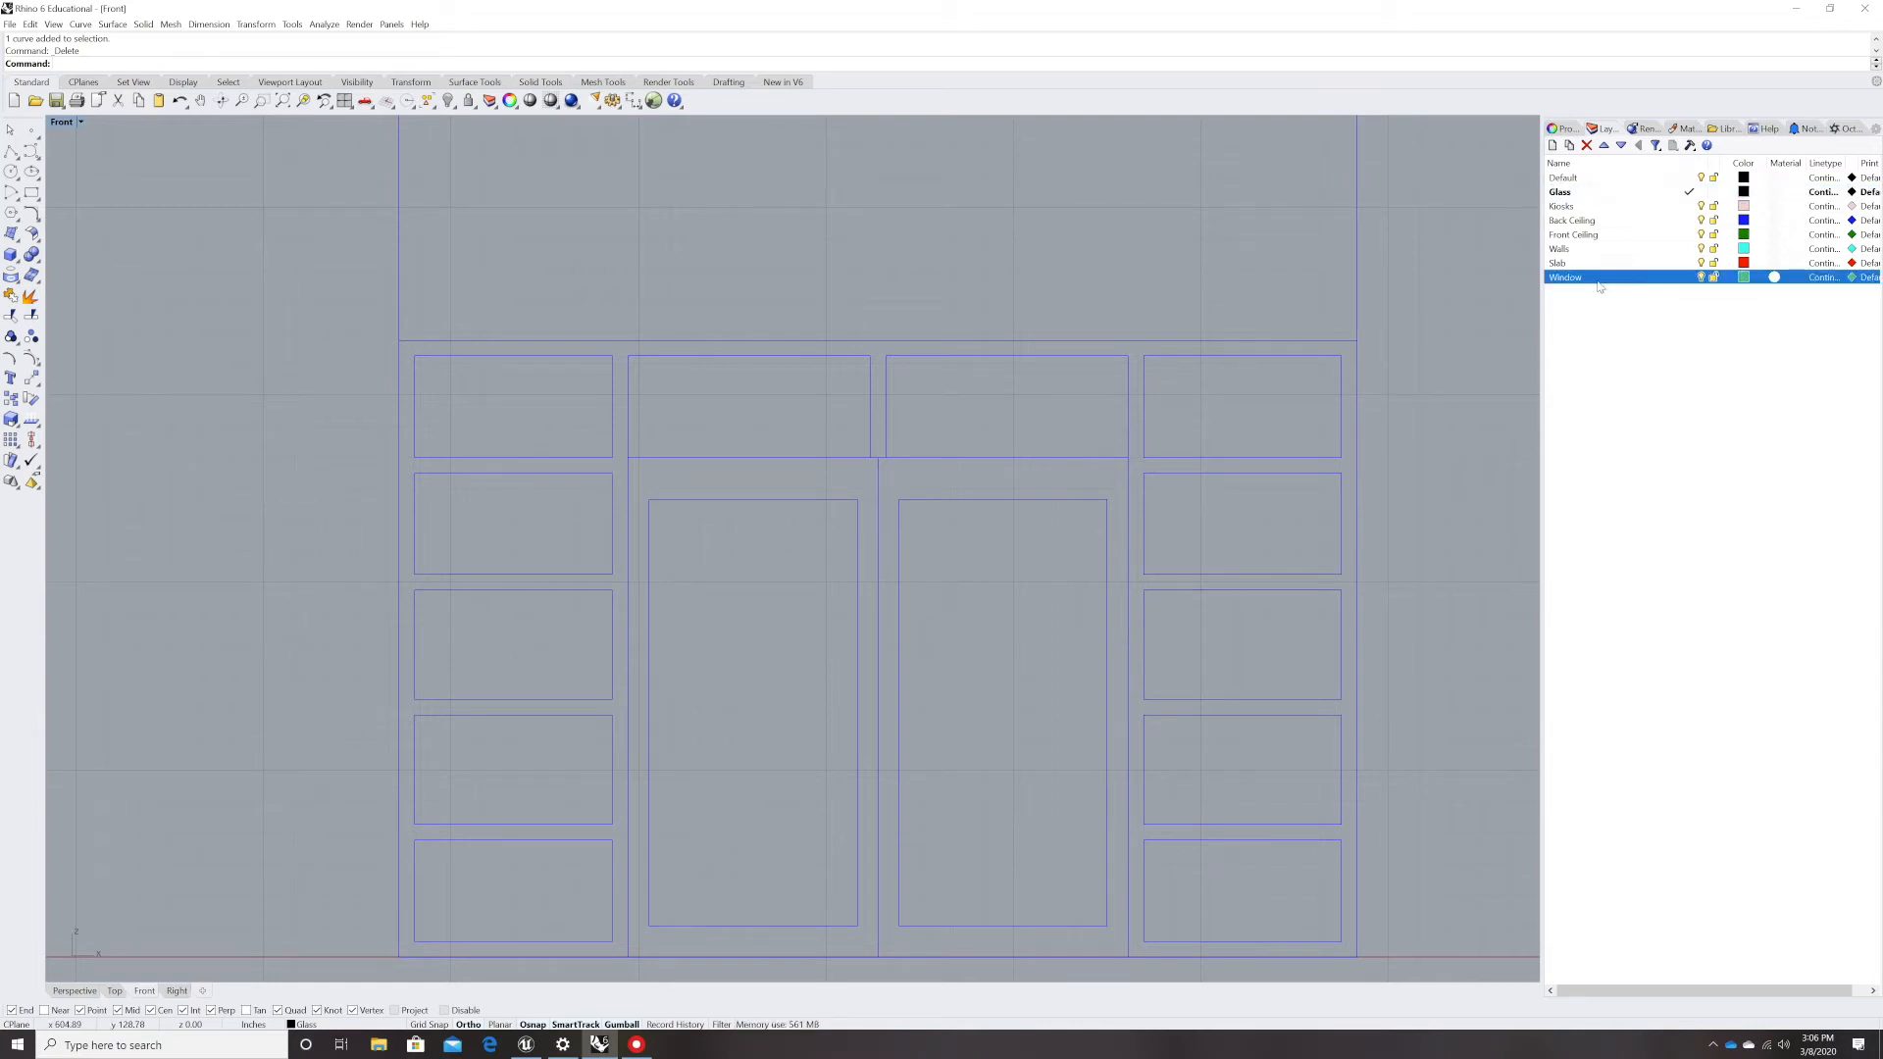
pyautogui.write('line')
pyautogui.press('Return')
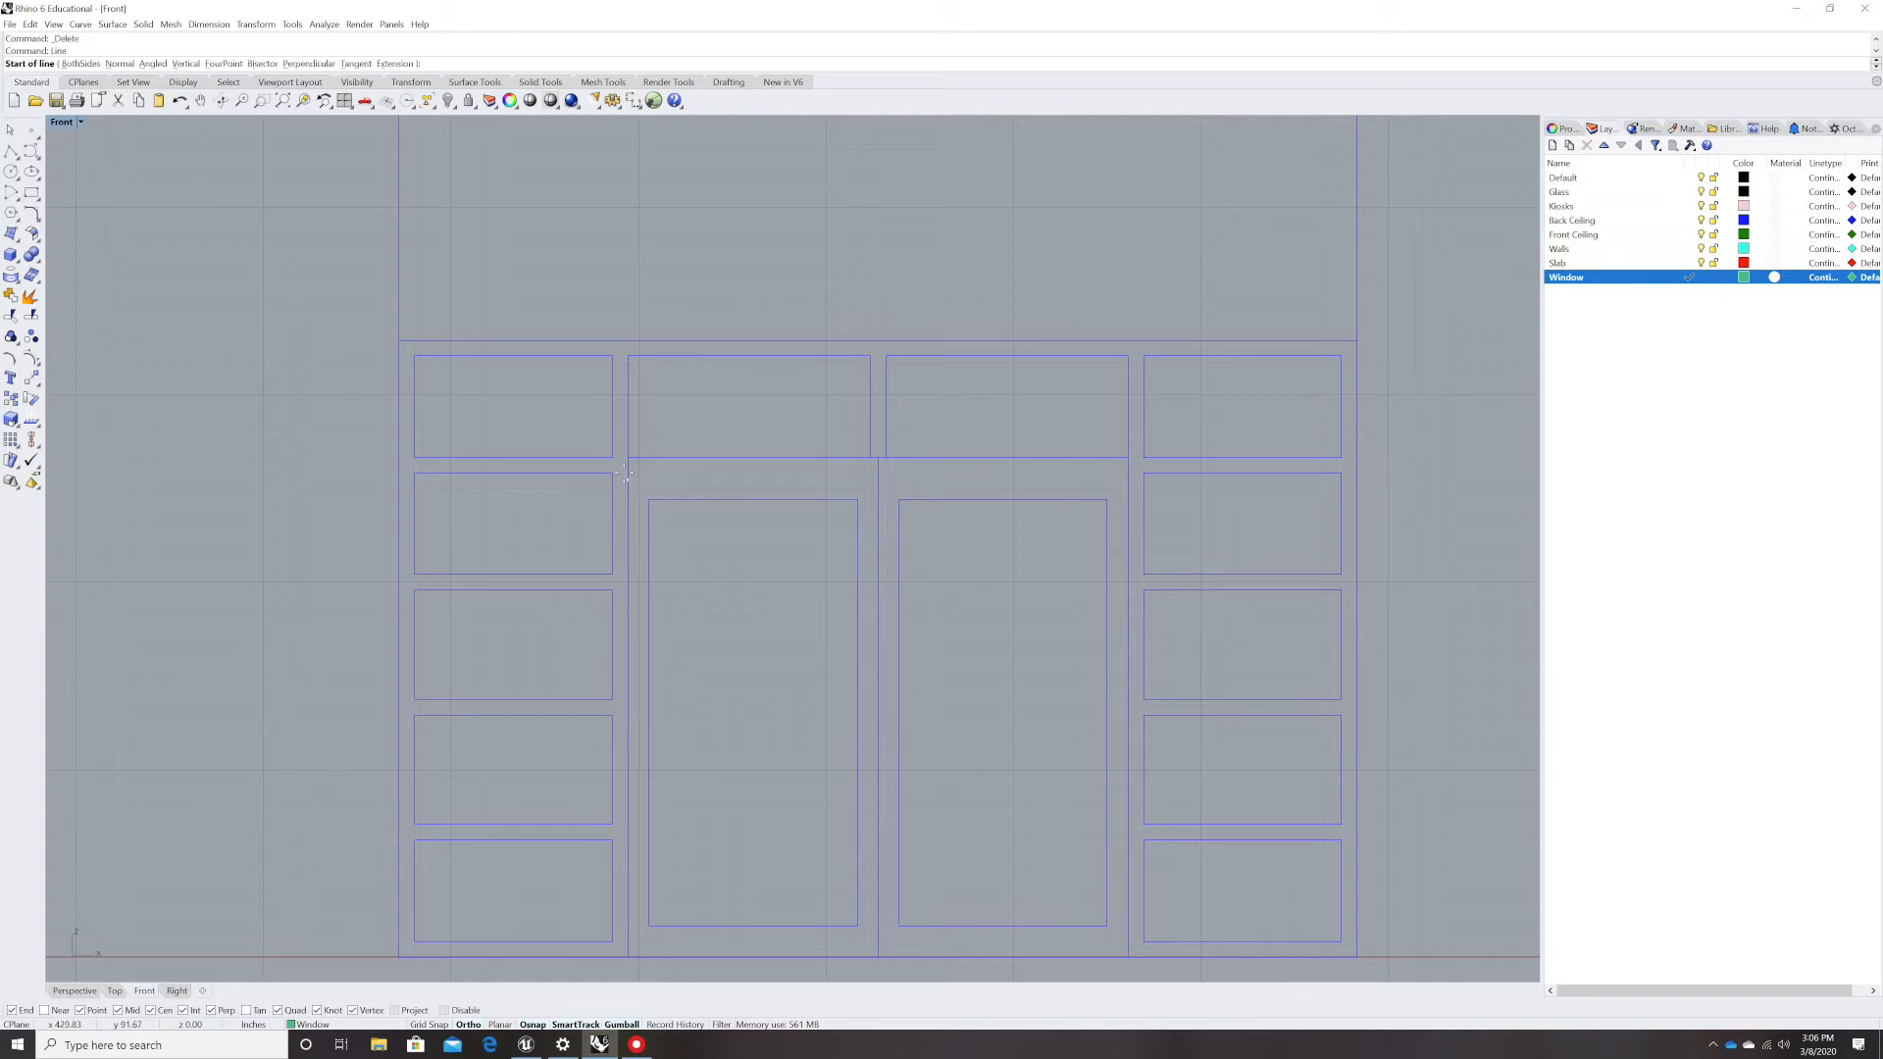
pyautogui.click(610, 473)
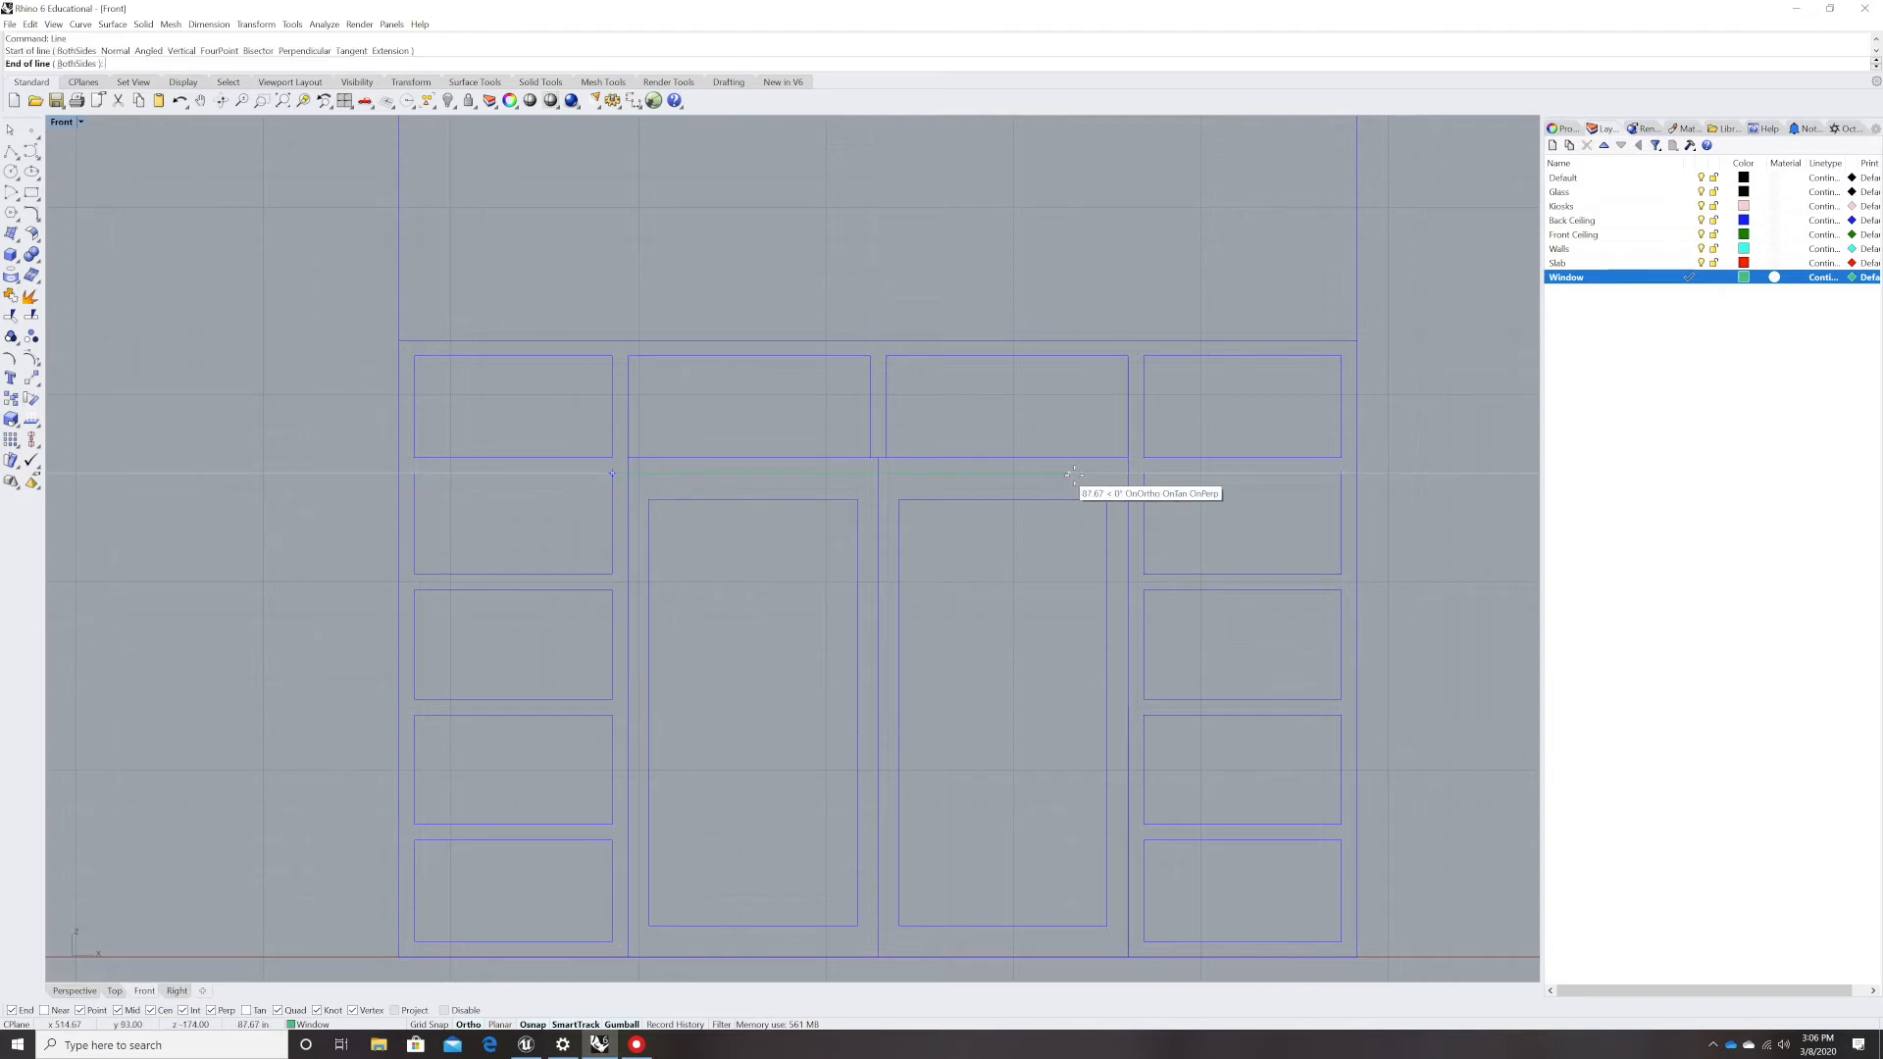
pyautogui.click(1125, 474)
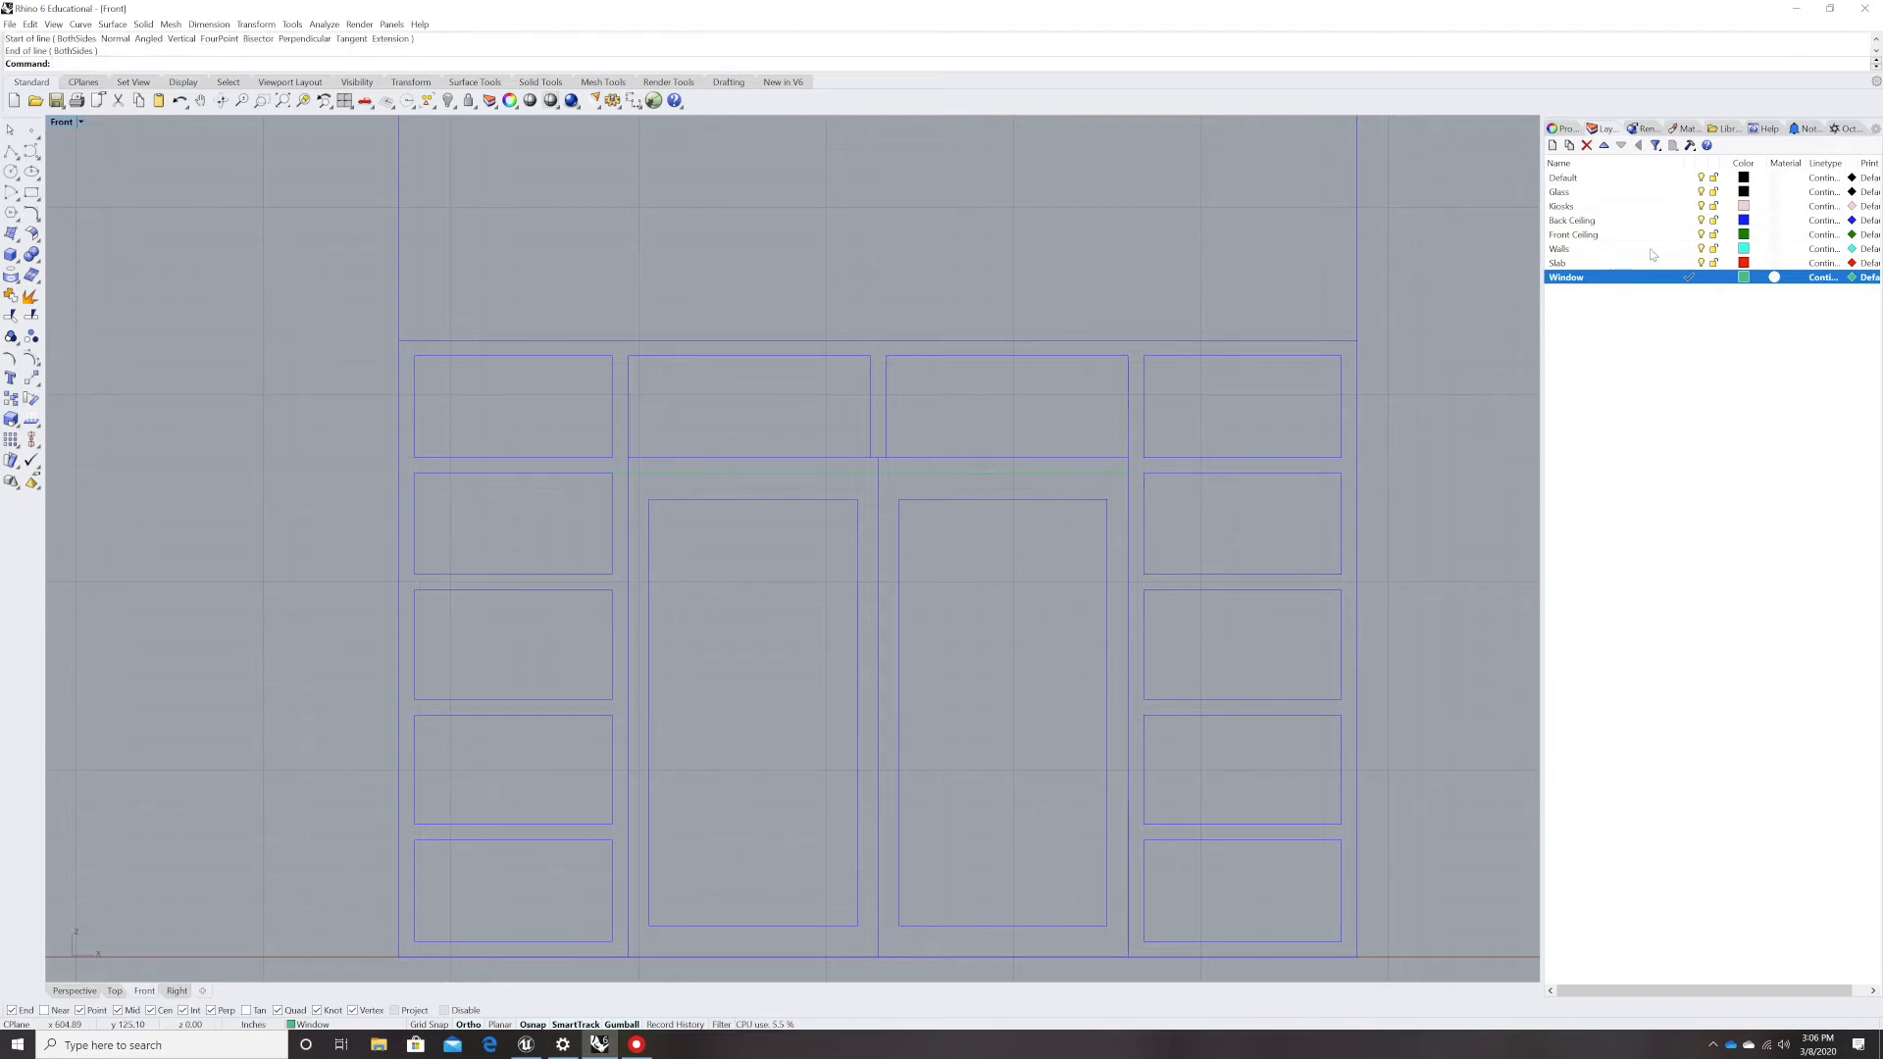
# - Make Glass the current layer and draw a rectangle around the outline of each of the two door leaves
pyautogui.doubleClick(1647, 193)
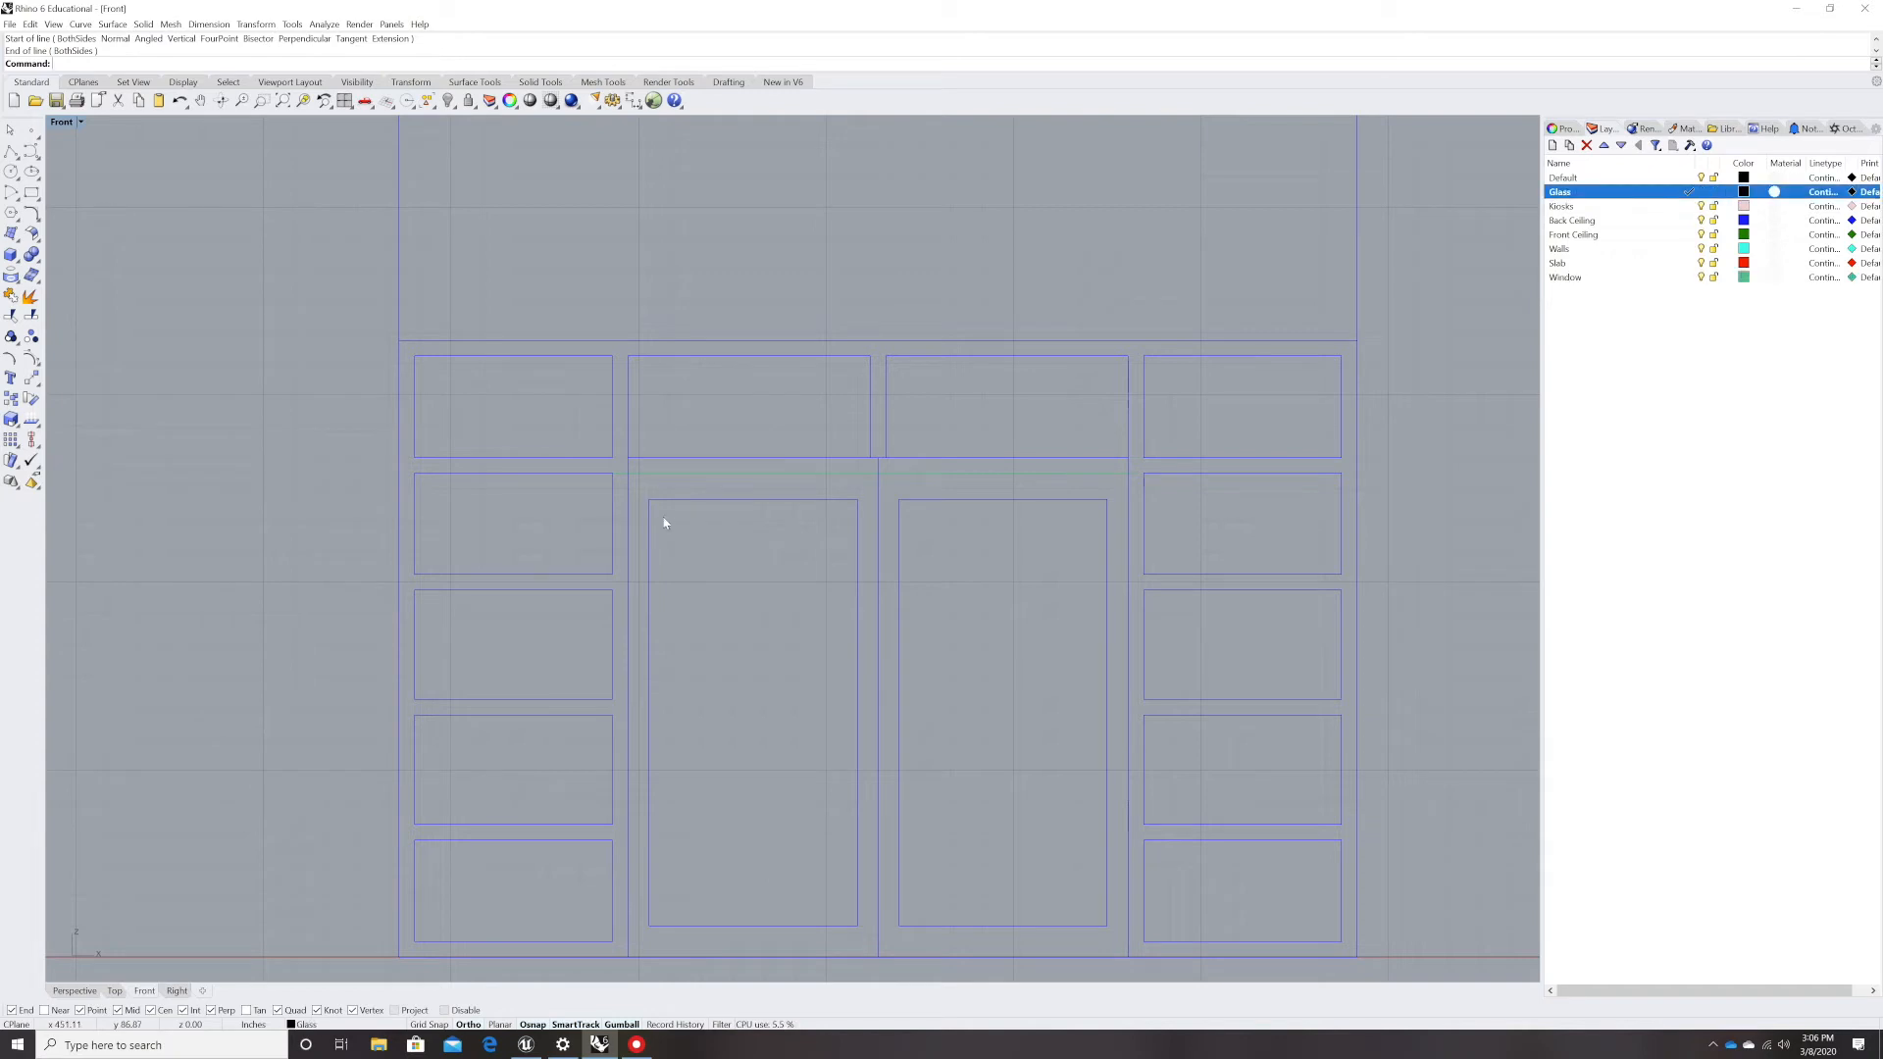
pyautogui.write('rectangle')
pyautogui.press('Return')
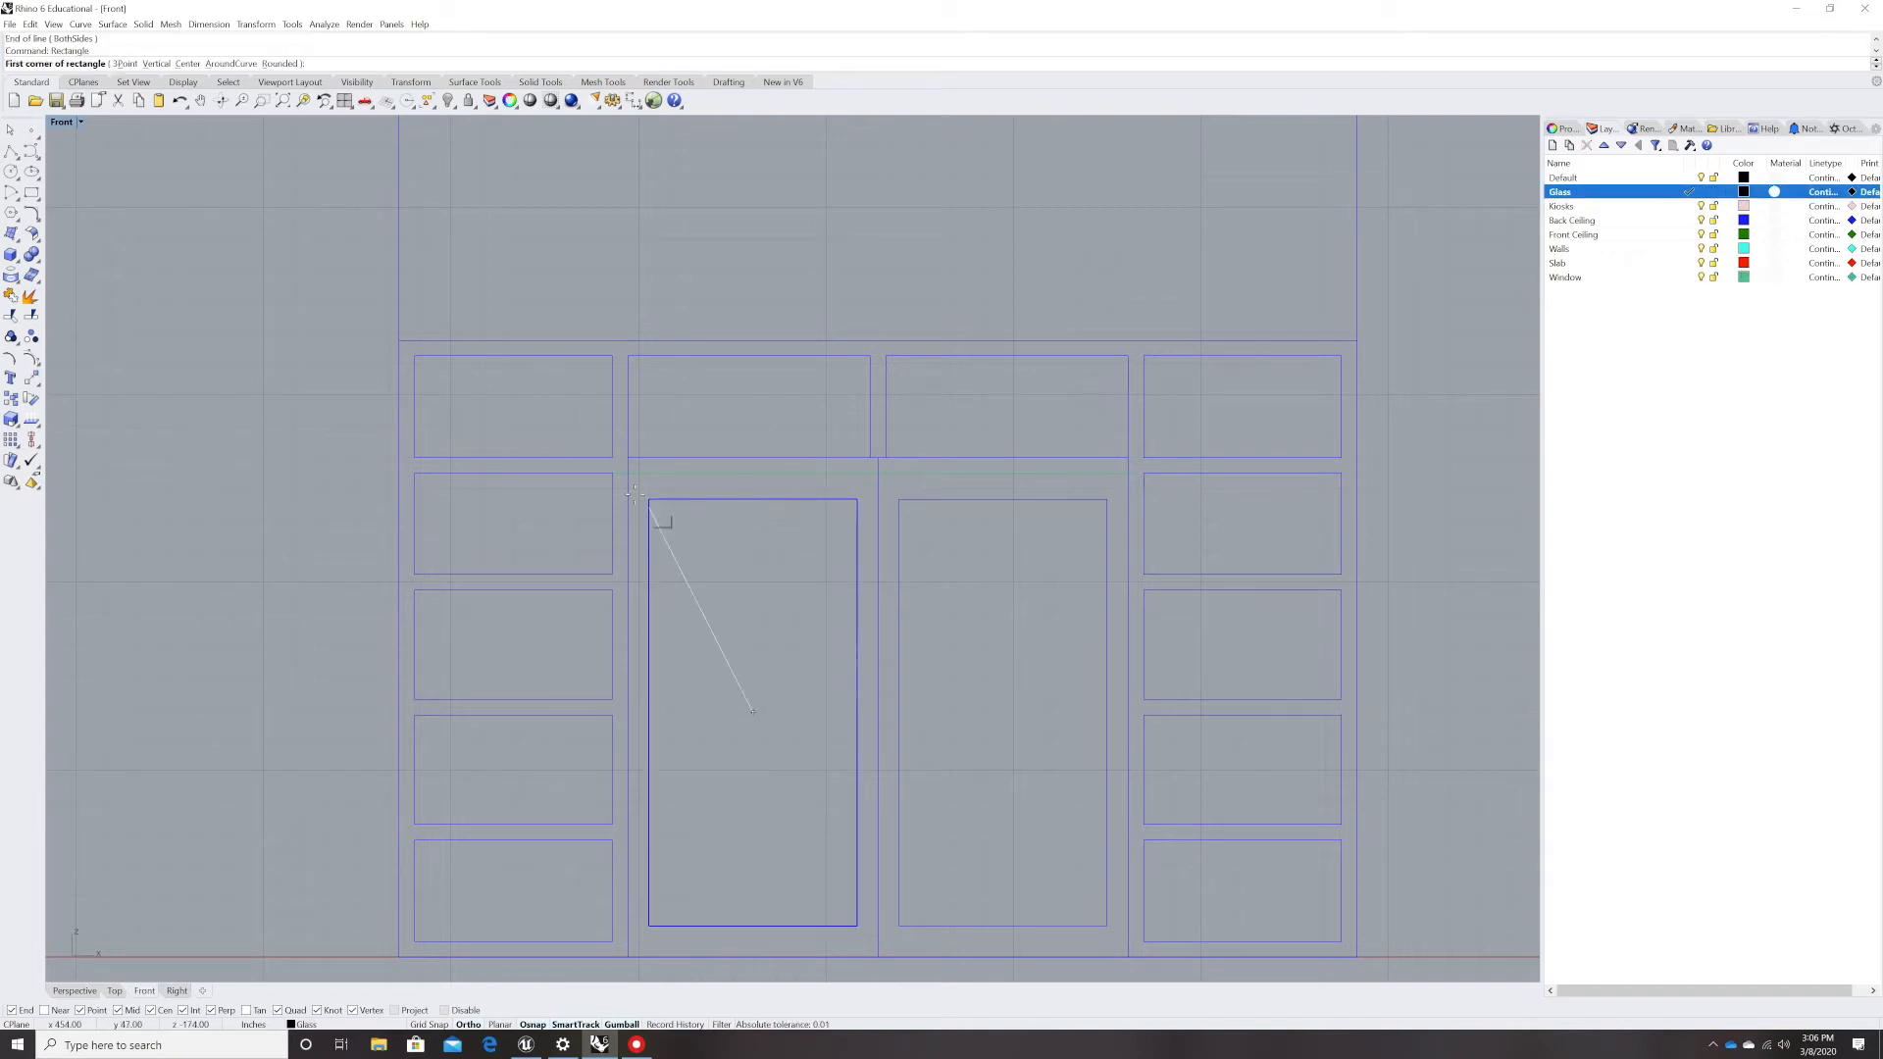
pyautogui.click(628, 475)
pyautogui.scroll(-3, 855, 757)
pyautogui.click(869, 863)
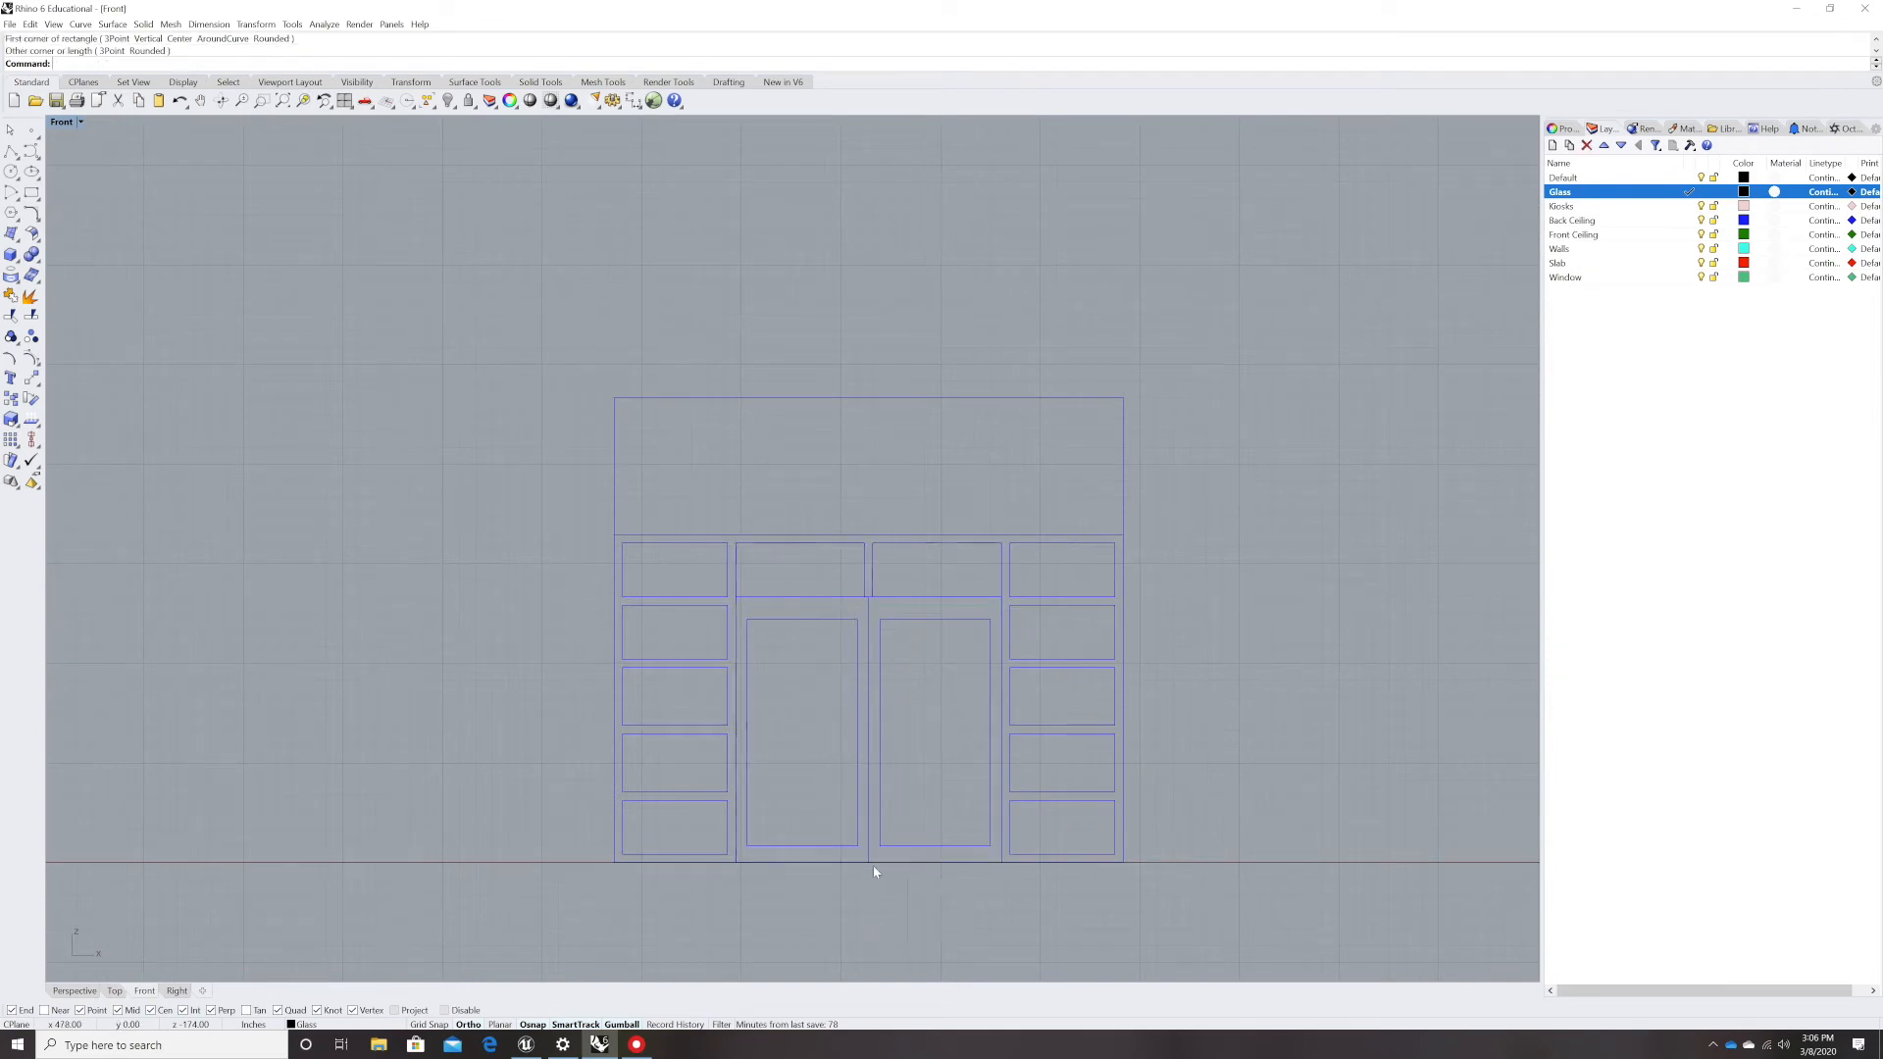
pyautogui.press('Return')
pyautogui.click(870, 605)
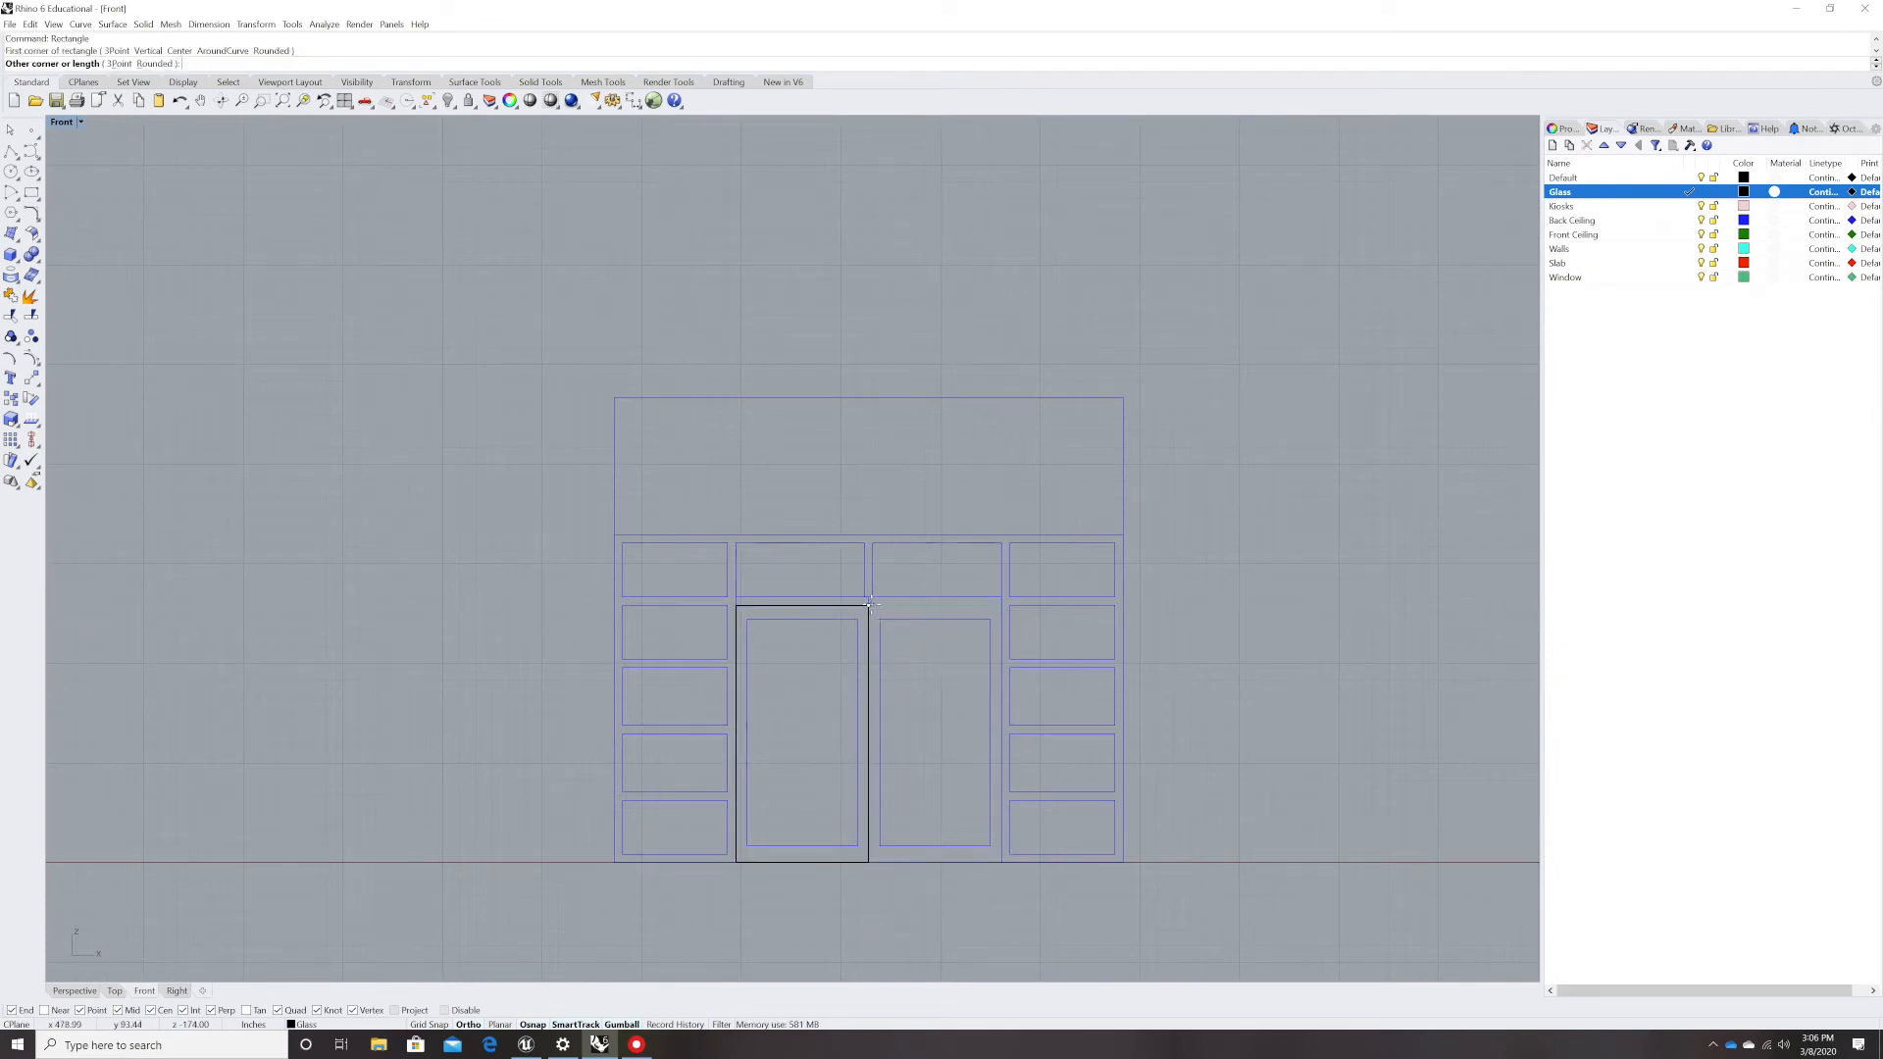
pyautogui.click(1001, 864)
# - Draw rectangles over the inner panels of the right and left doors
pyautogui.press('Return')
pyautogui.click(880, 619)
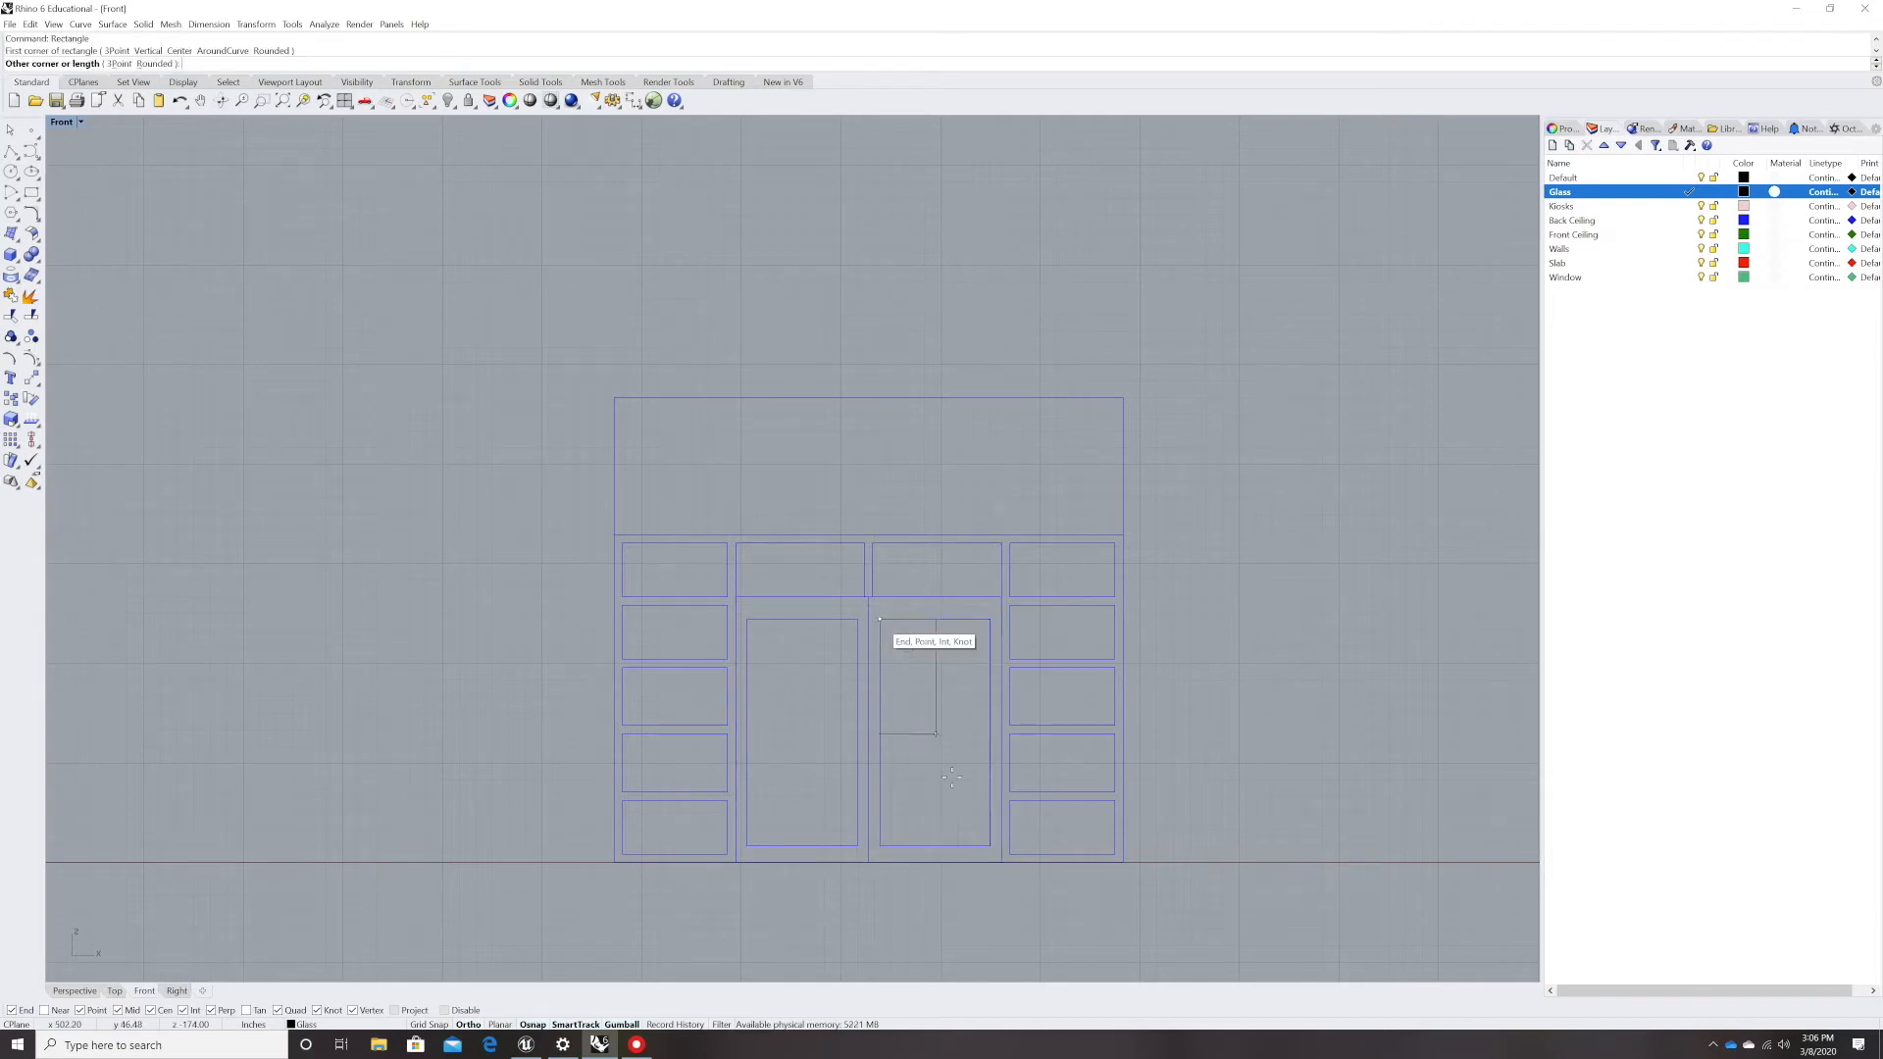
pyautogui.click(991, 845)
pyautogui.press('Return')
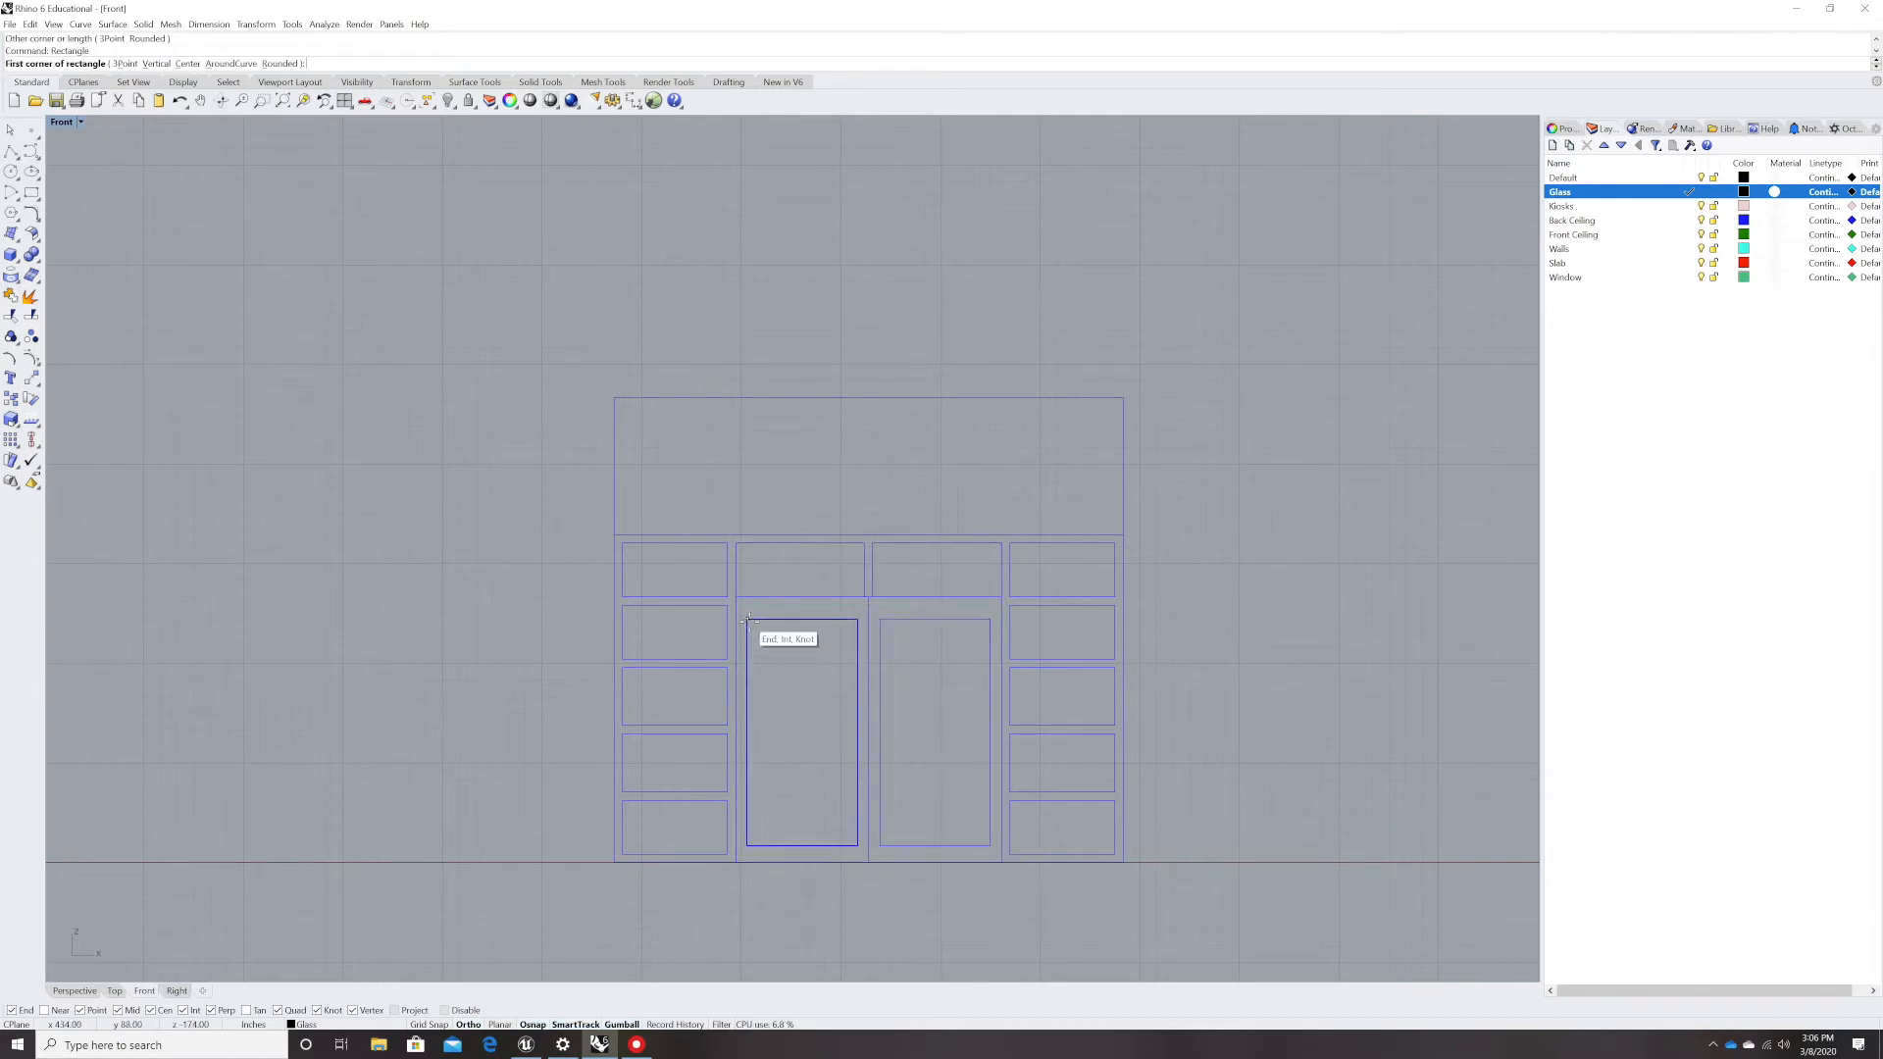
pyautogui.click(747, 620)
pyautogui.click(856, 845)
# - Draw rectangles over the two panes above the doors
pyautogui.press('Return')
pyautogui.scroll(2, 738, 546)
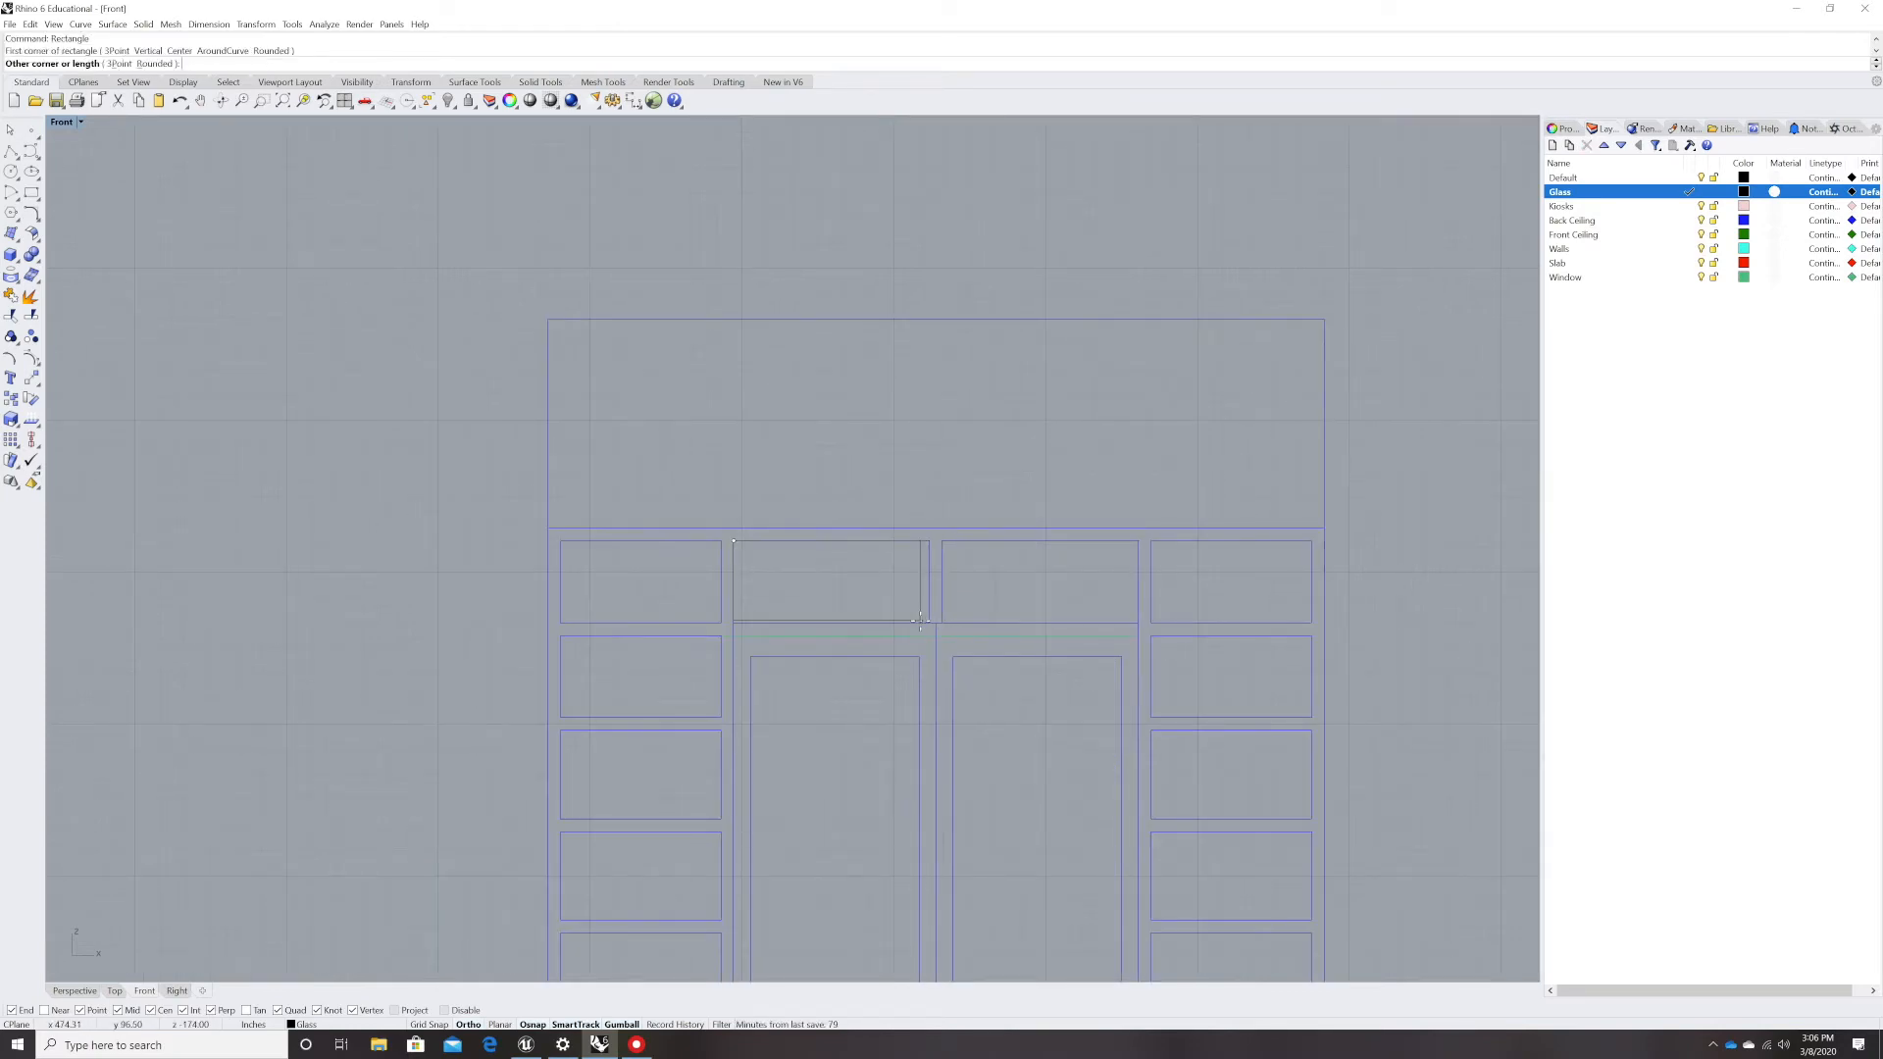
pyautogui.click(947, 637)
pyautogui.press('Return')
pyautogui.click(945, 540)
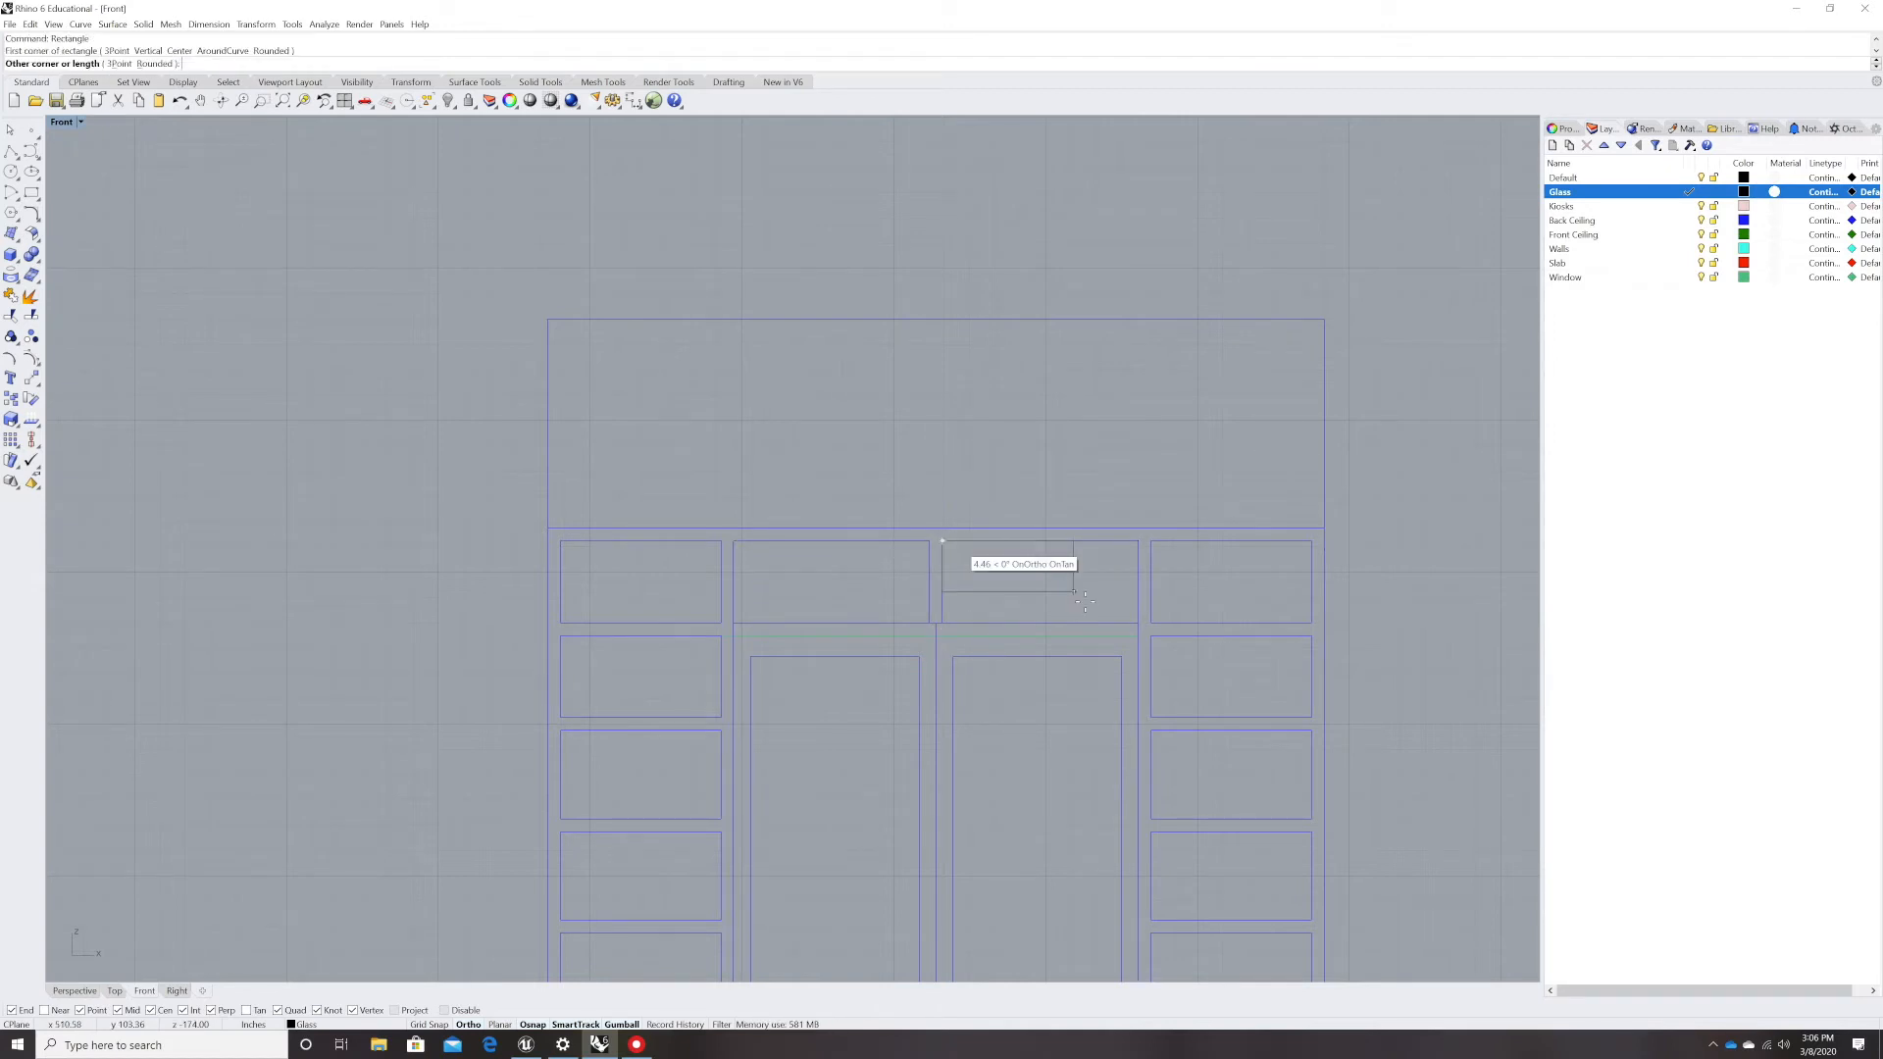
pyautogui.click(1138, 625)
# - Draw rectangles corner to corner over the right bay's panes, working down to the bottom pane
pyautogui.press('Return')
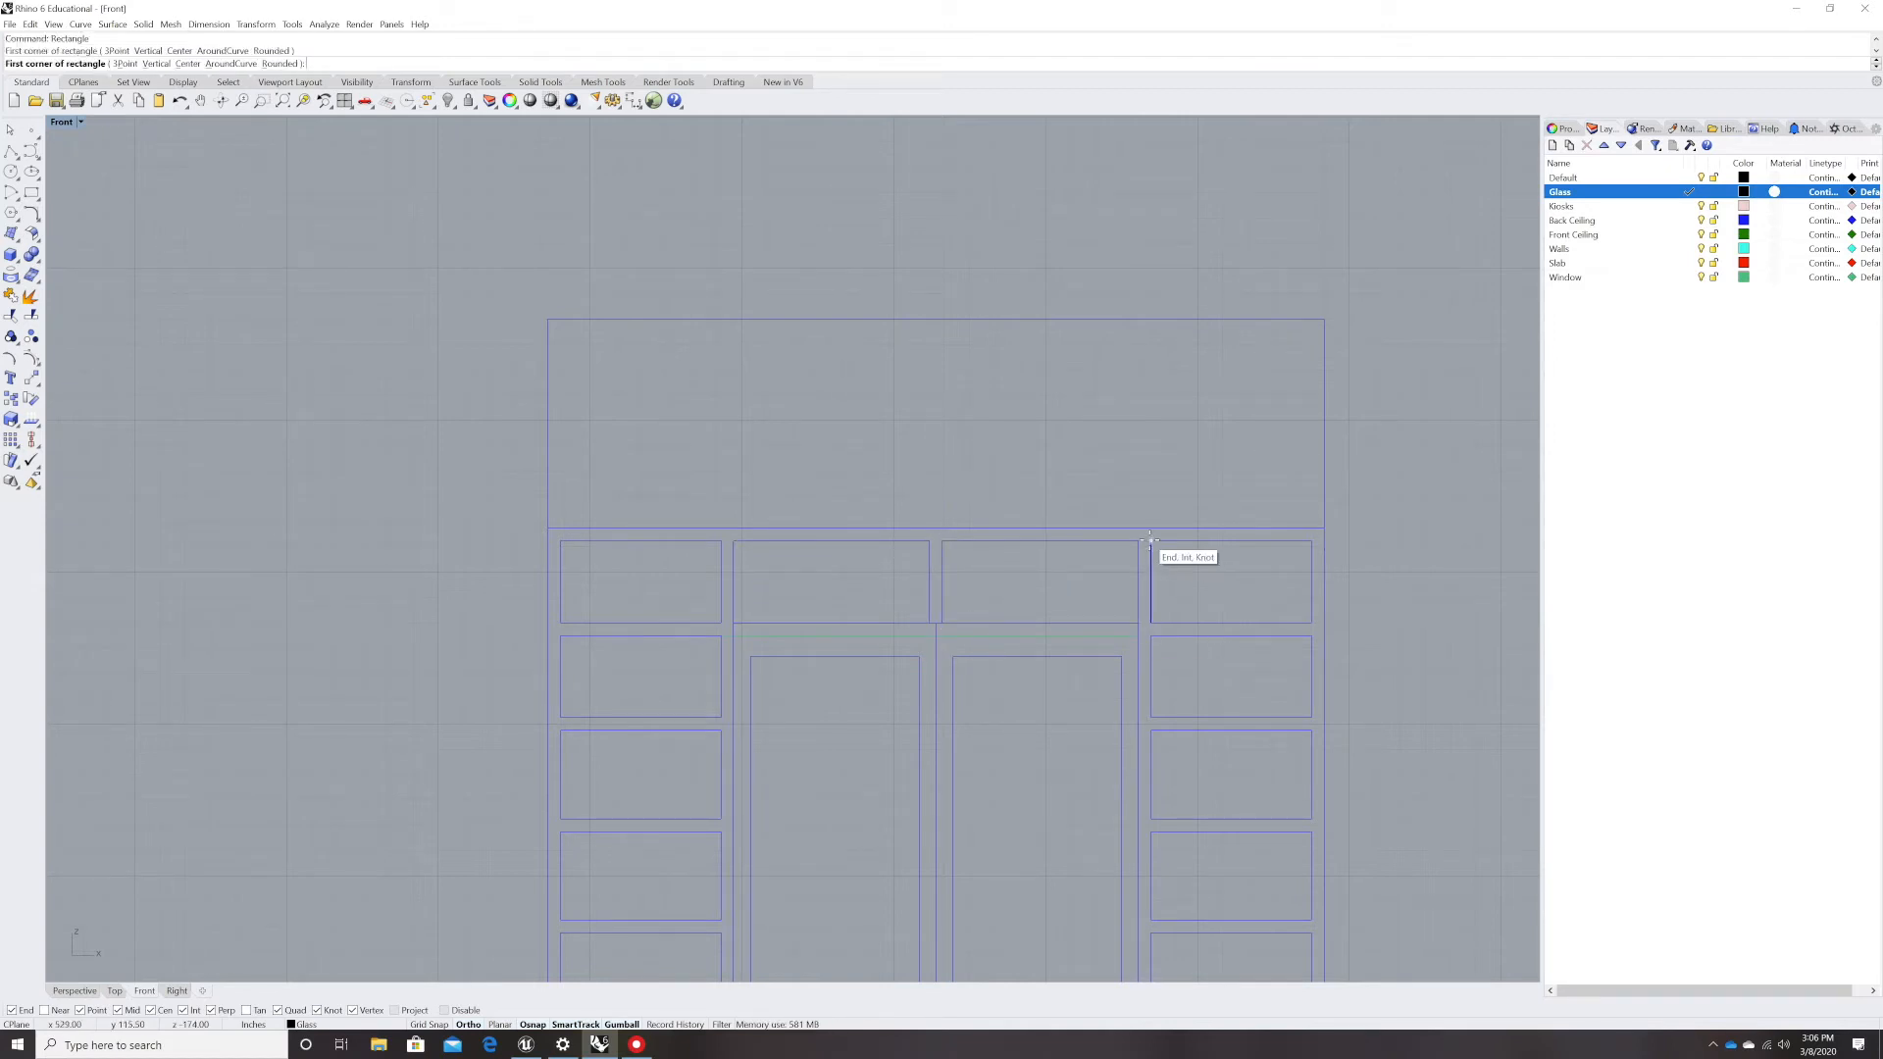
pyautogui.click(1151, 637)
pyautogui.click(1311, 717)
pyautogui.press('Return')
pyautogui.click(1151, 731)
pyautogui.click(1311, 818)
pyautogui.press('Return')
pyautogui.click(1151, 833)
pyautogui.click(1311, 921)
pyautogui.moveTo(1223, 862); pyautogui.dragTo(1106, 589, button='right')
pyautogui.press('Return')
pyautogui.click(1032, 605)
pyautogui.click(1195, 690)
# - Draw rectangles corner to corner over all five of the left bay's panes, from the bottom pane to the top one
pyautogui.press('Return')
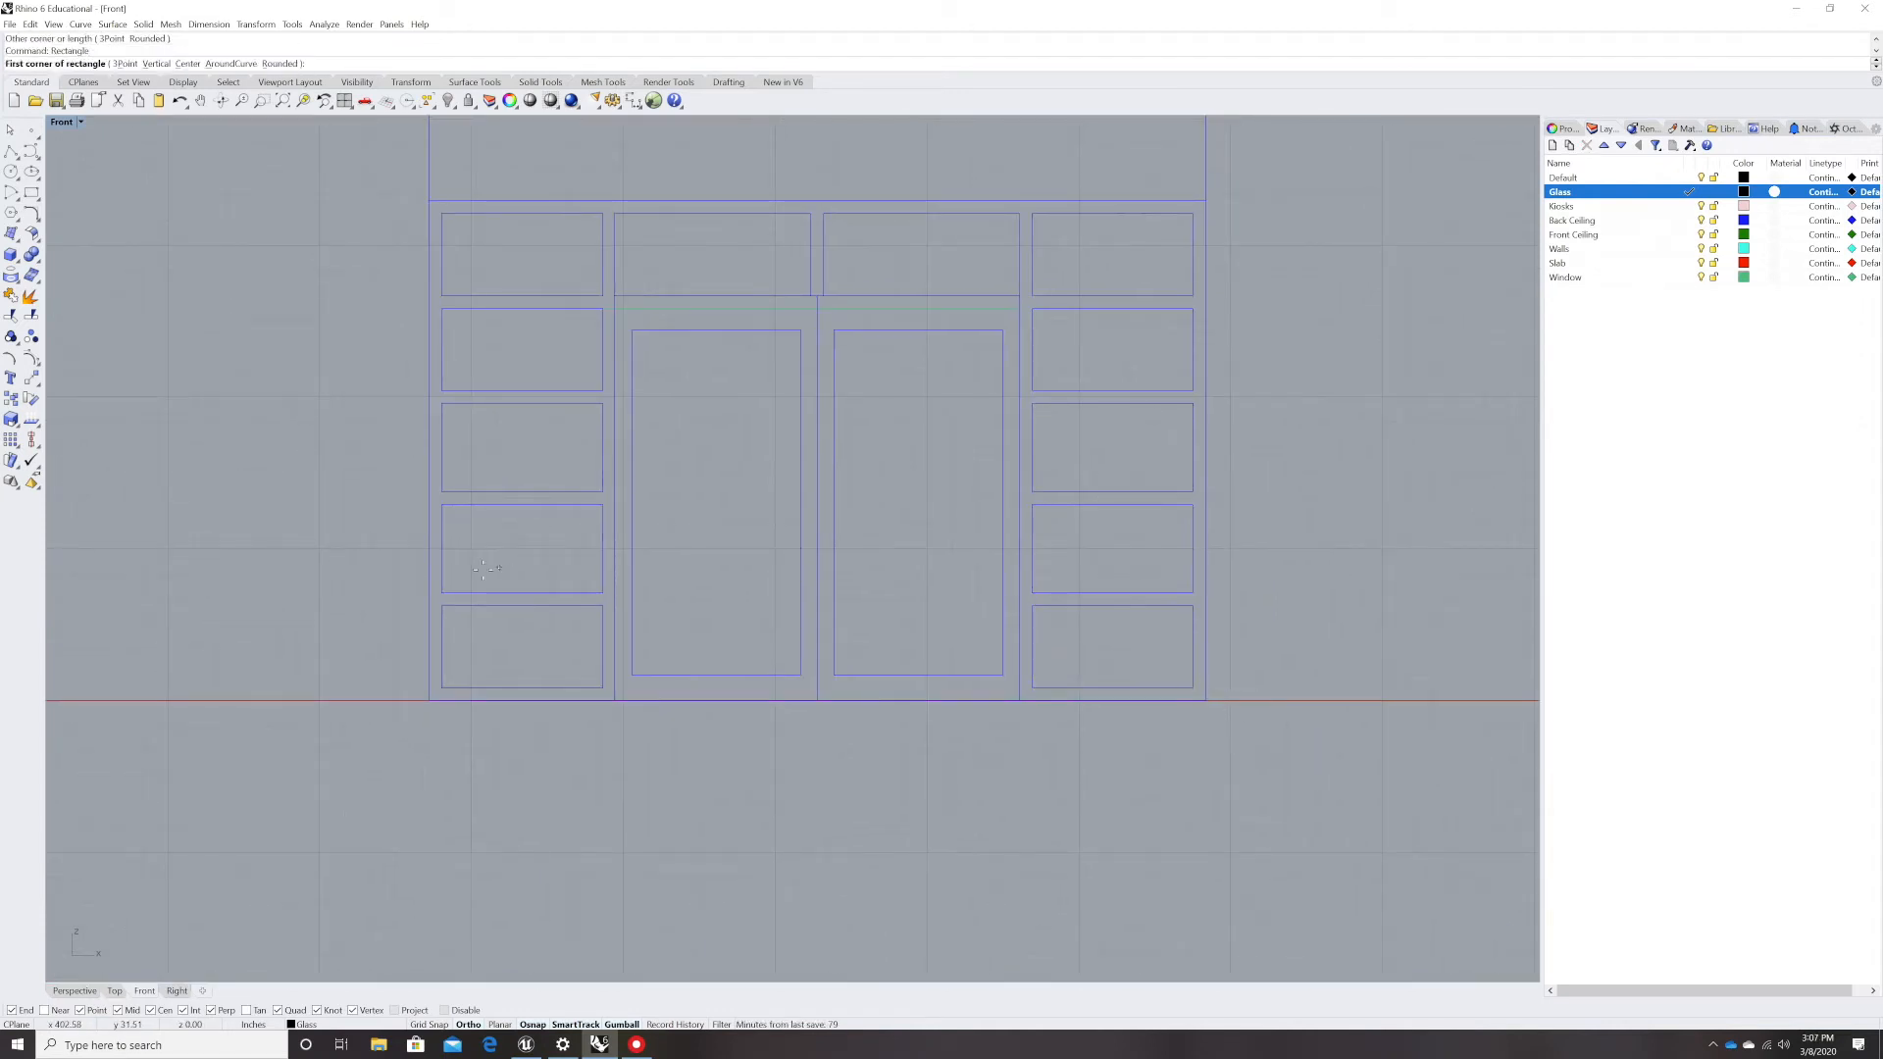
pyautogui.click(441, 605)
pyautogui.click(602, 688)
pyautogui.press('Return')
pyautogui.click(441, 504)
pyautogui.click(602, 592)
pyautogui.press('Return')
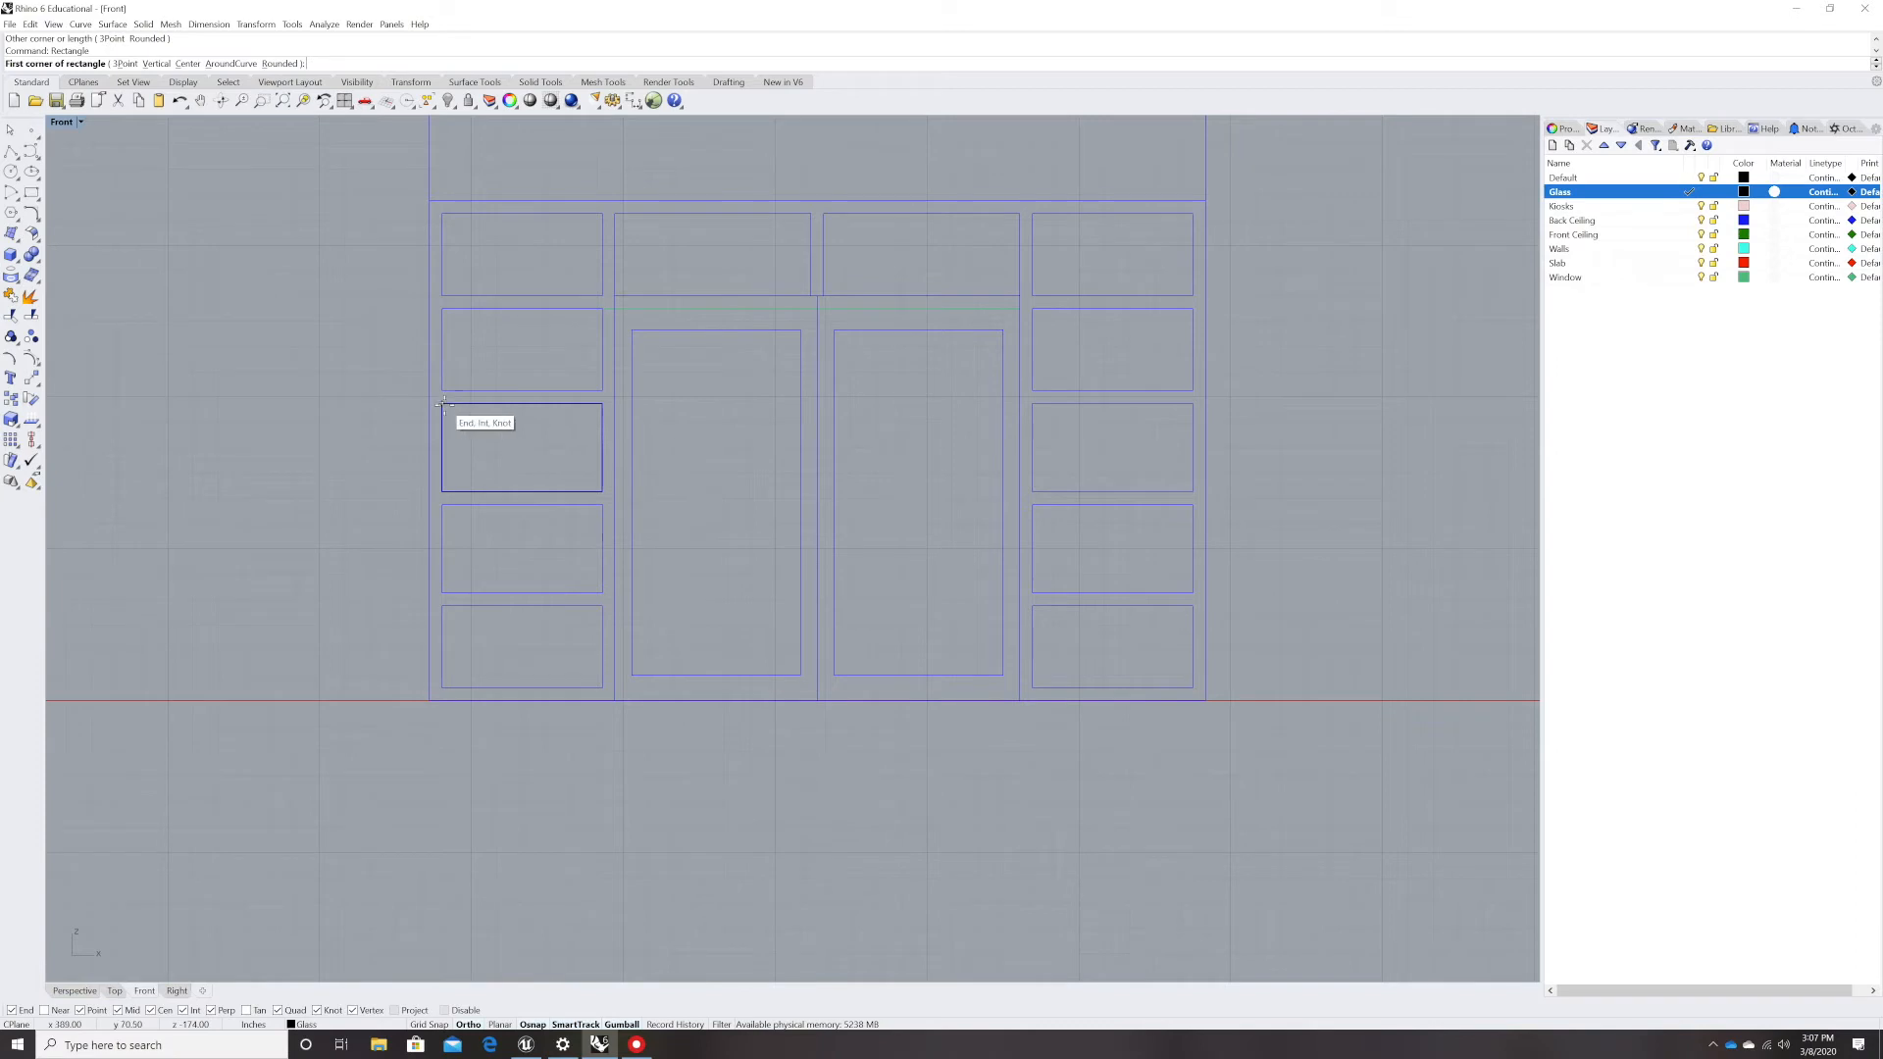
pyautogui.click(443, 404)
pyautogui.click(599, 491)
pyautogui.press('Return')
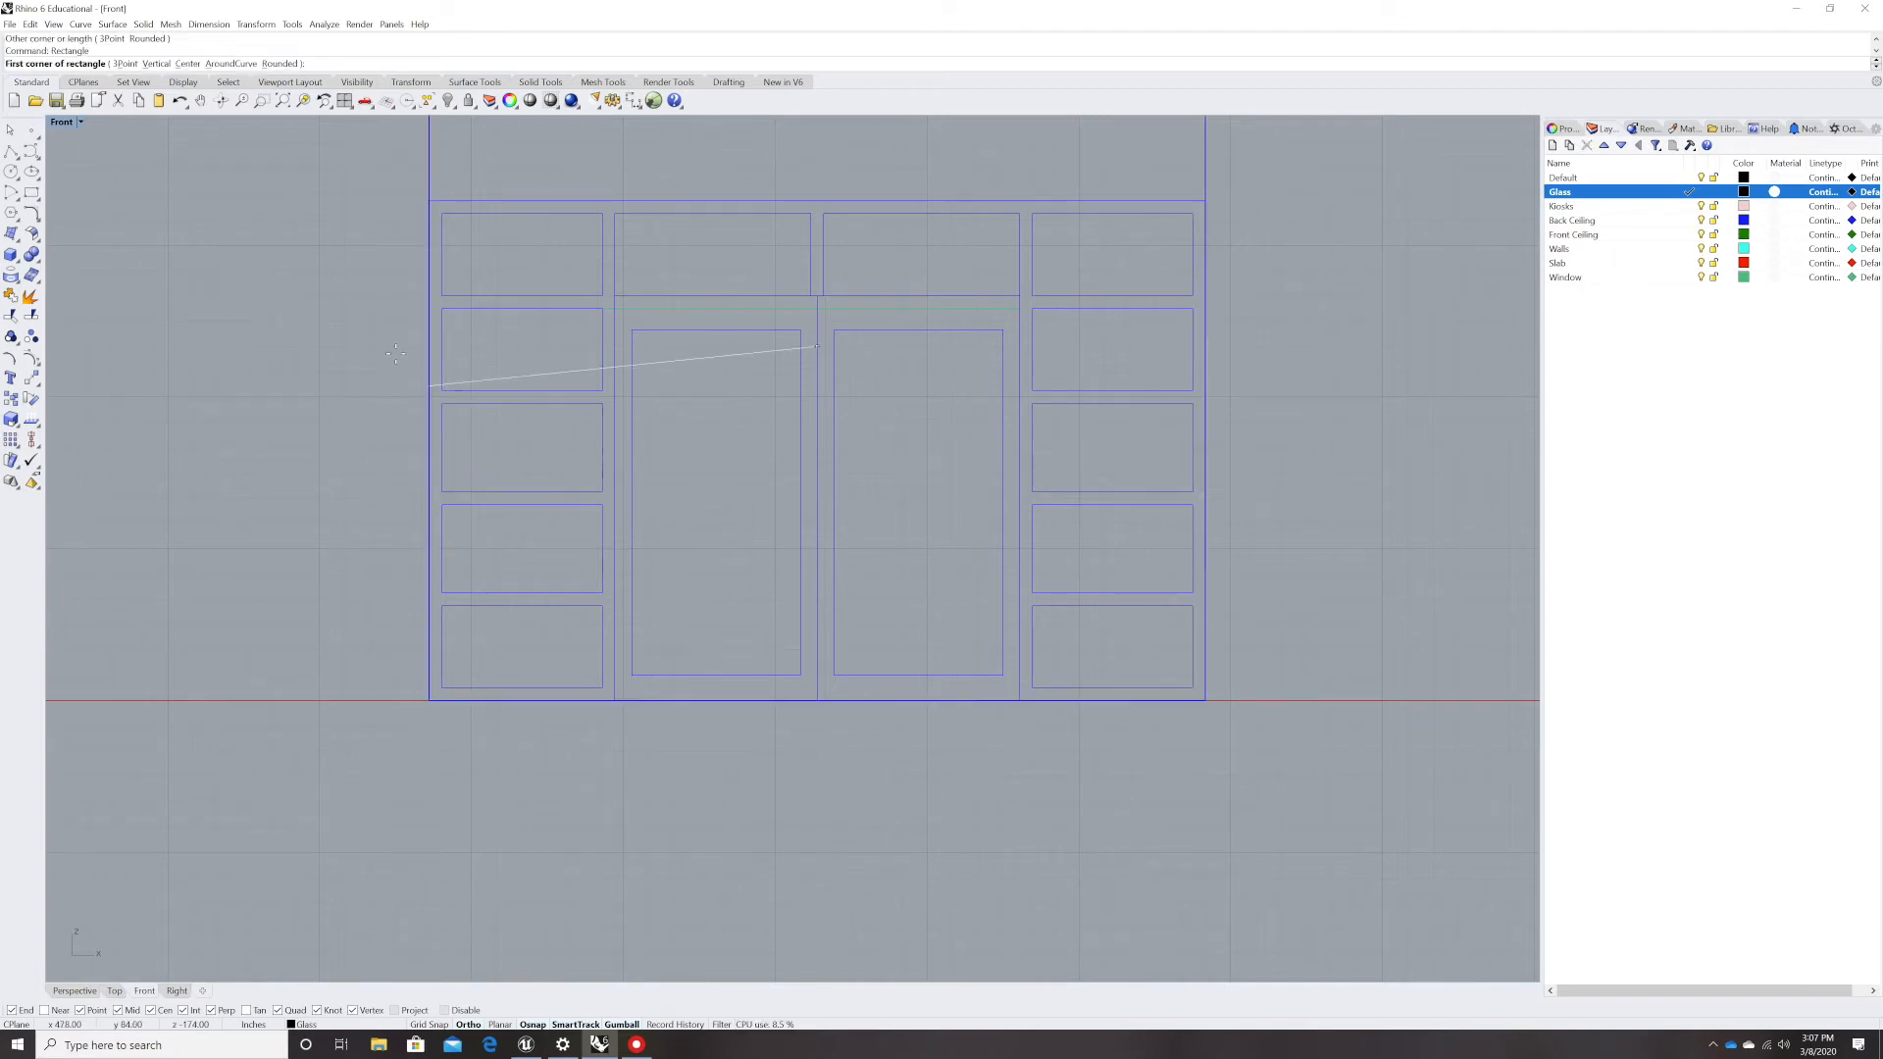
pyautogui.click(442, 308)
pyautogui.click(601, 390)
pyautogui.press('Return')
pyautogui.click(444, 213)
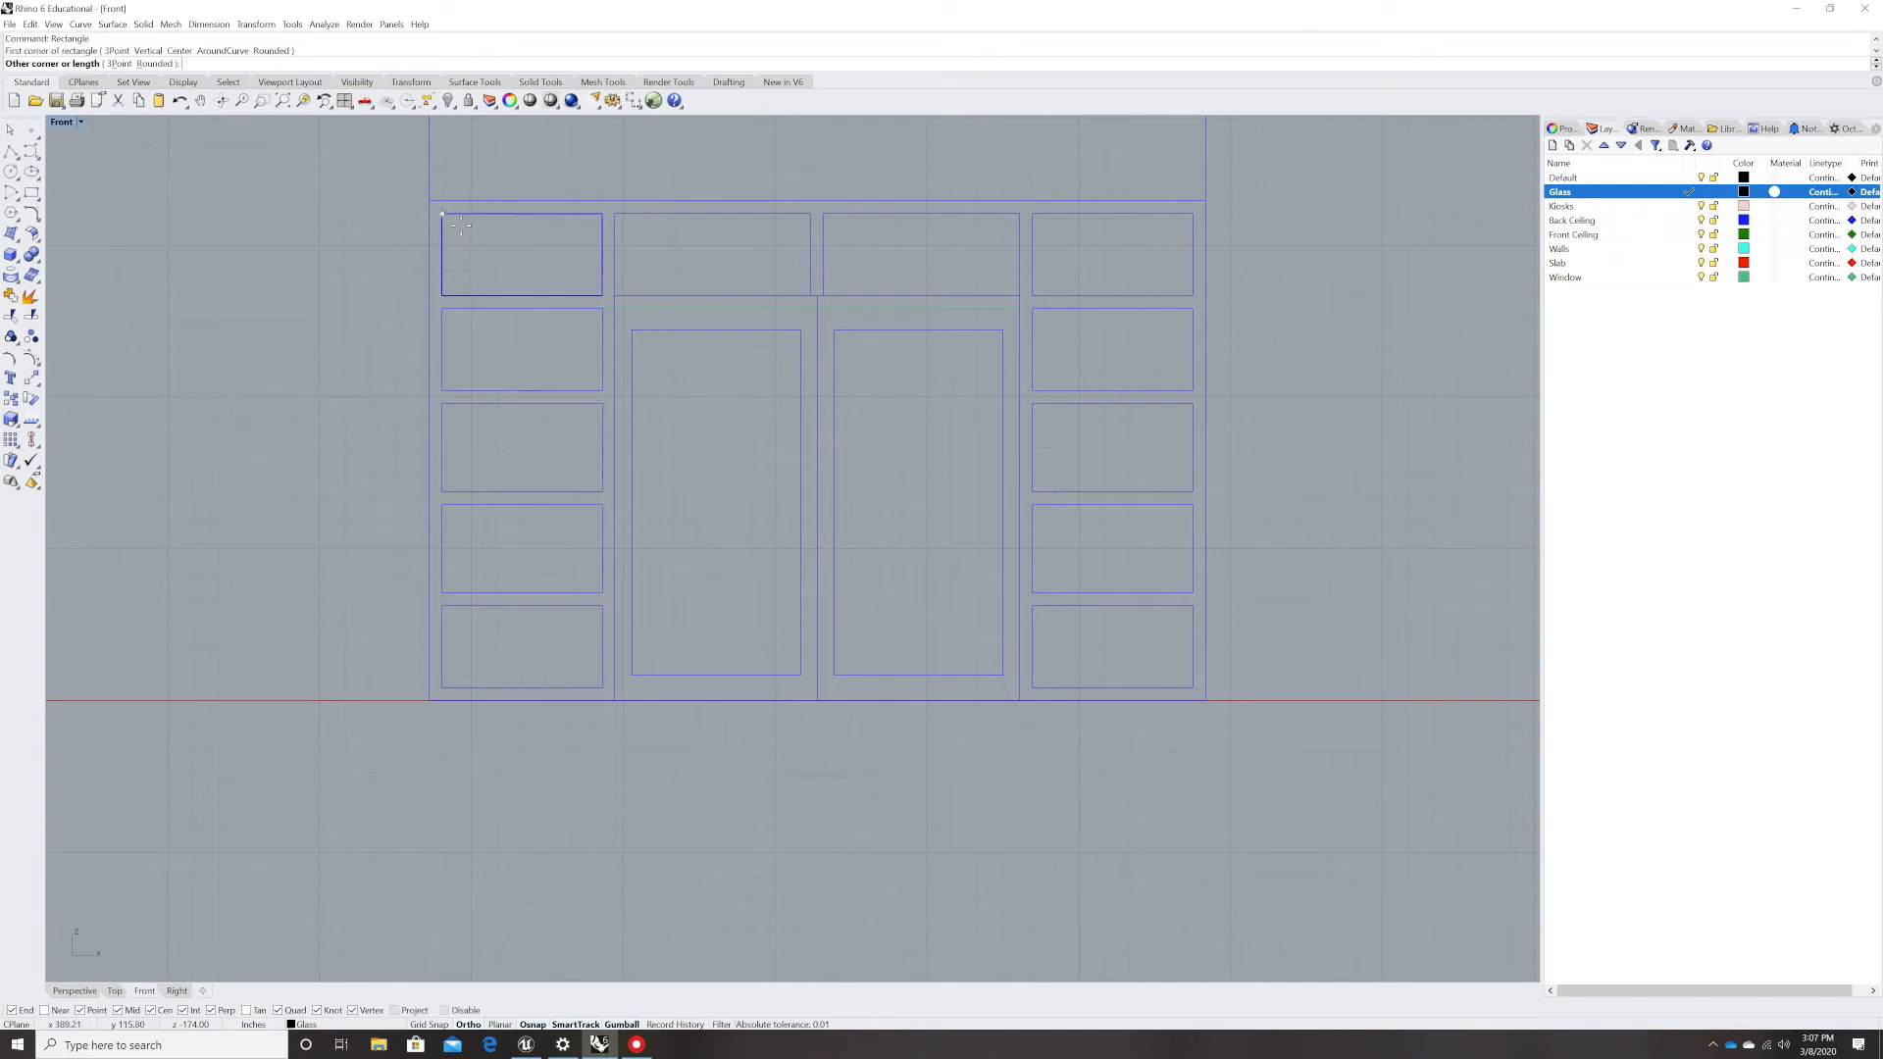
pyautogui.click(602, 295)
# - Draw a rectangle over the left one of the two panes above the doors
pyautogui.press('Return')
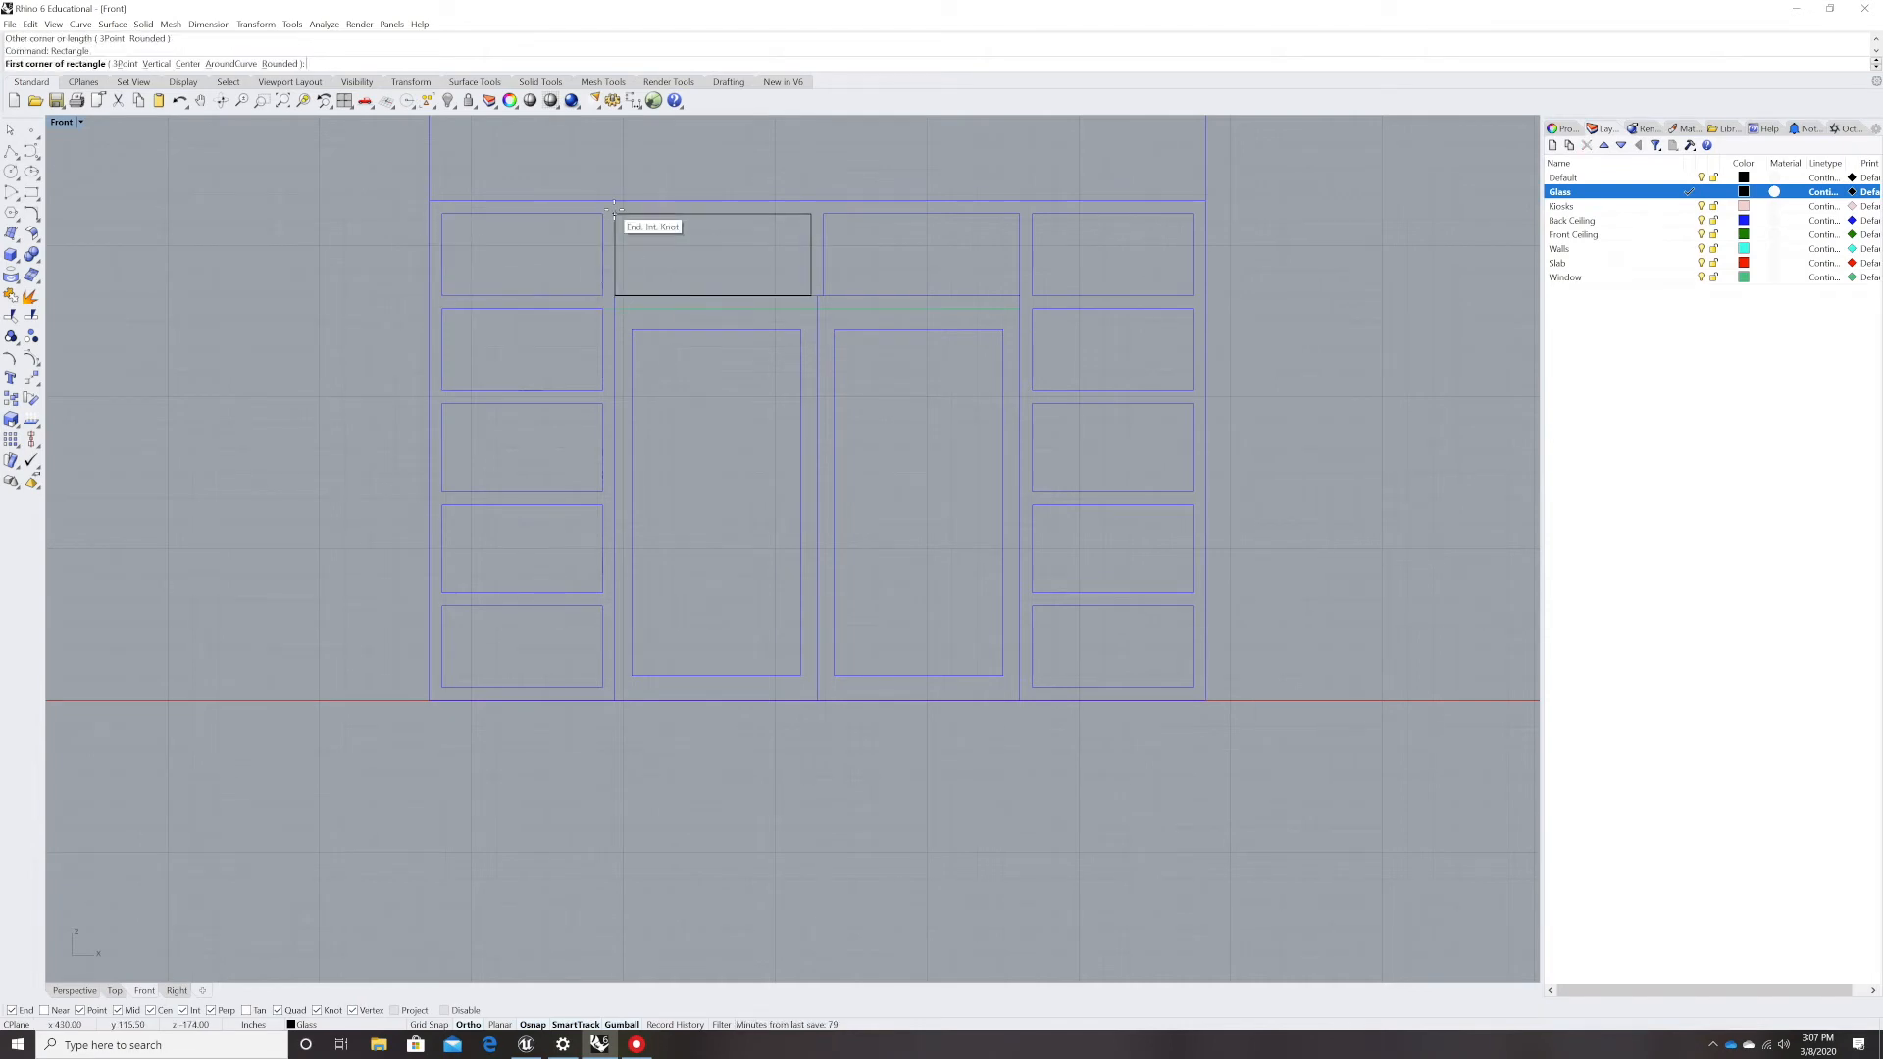
pyautogui.click(615, 214)
pyautogui.click(809, 294)
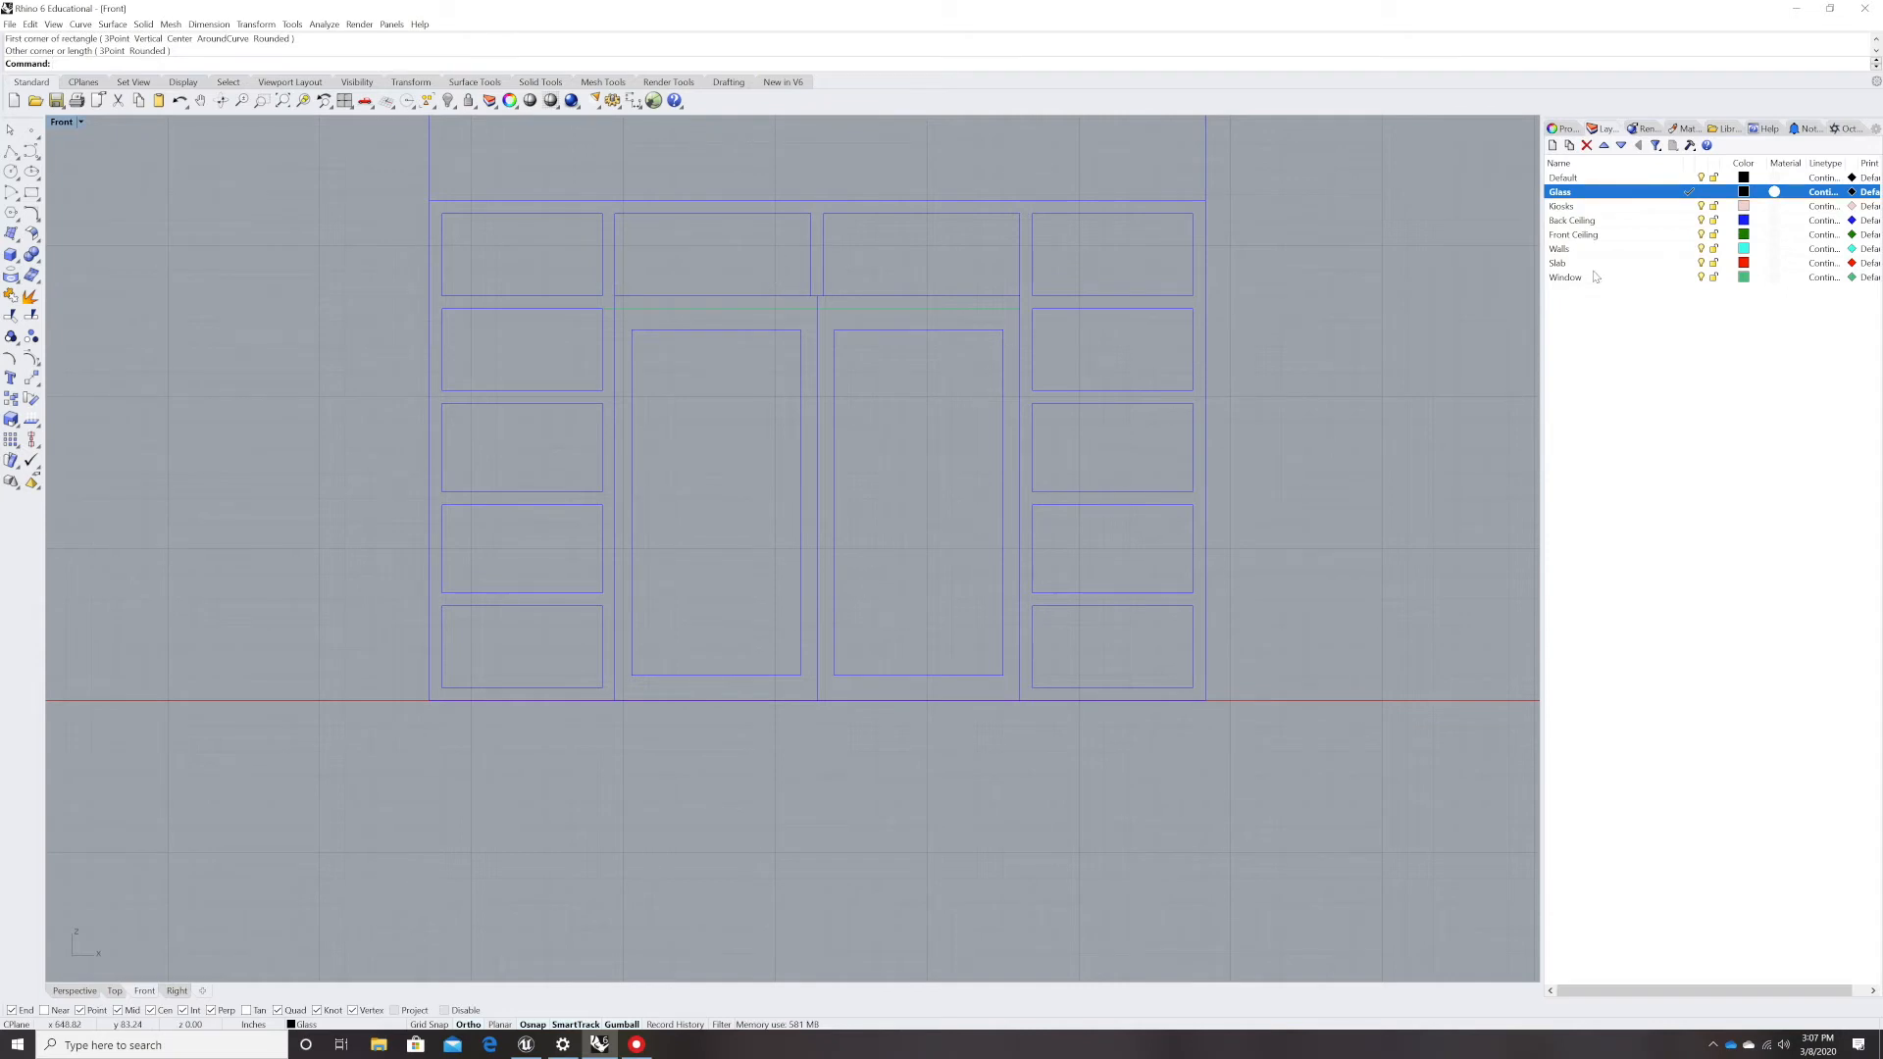
# - Select all objects on the Glass layer
pyautogui.rightClick(1583, 193)
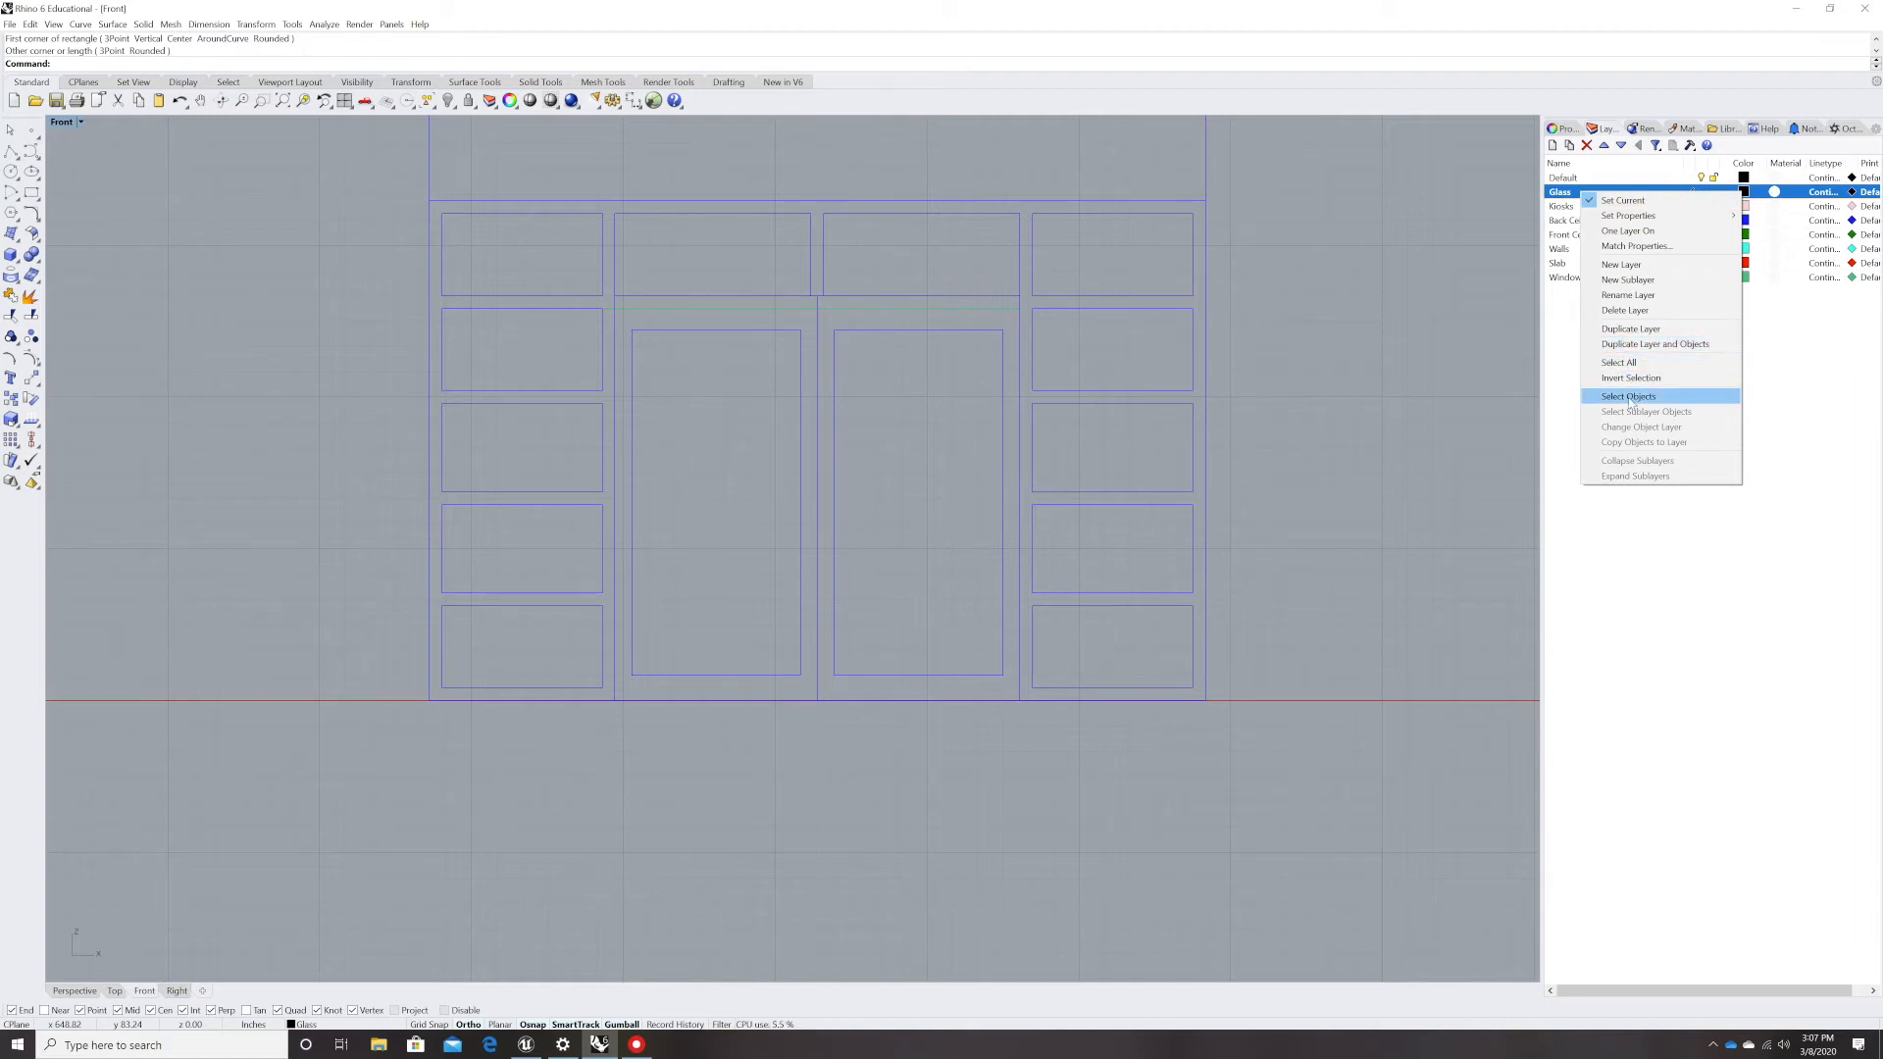
pyautogui.click(1628, 396)
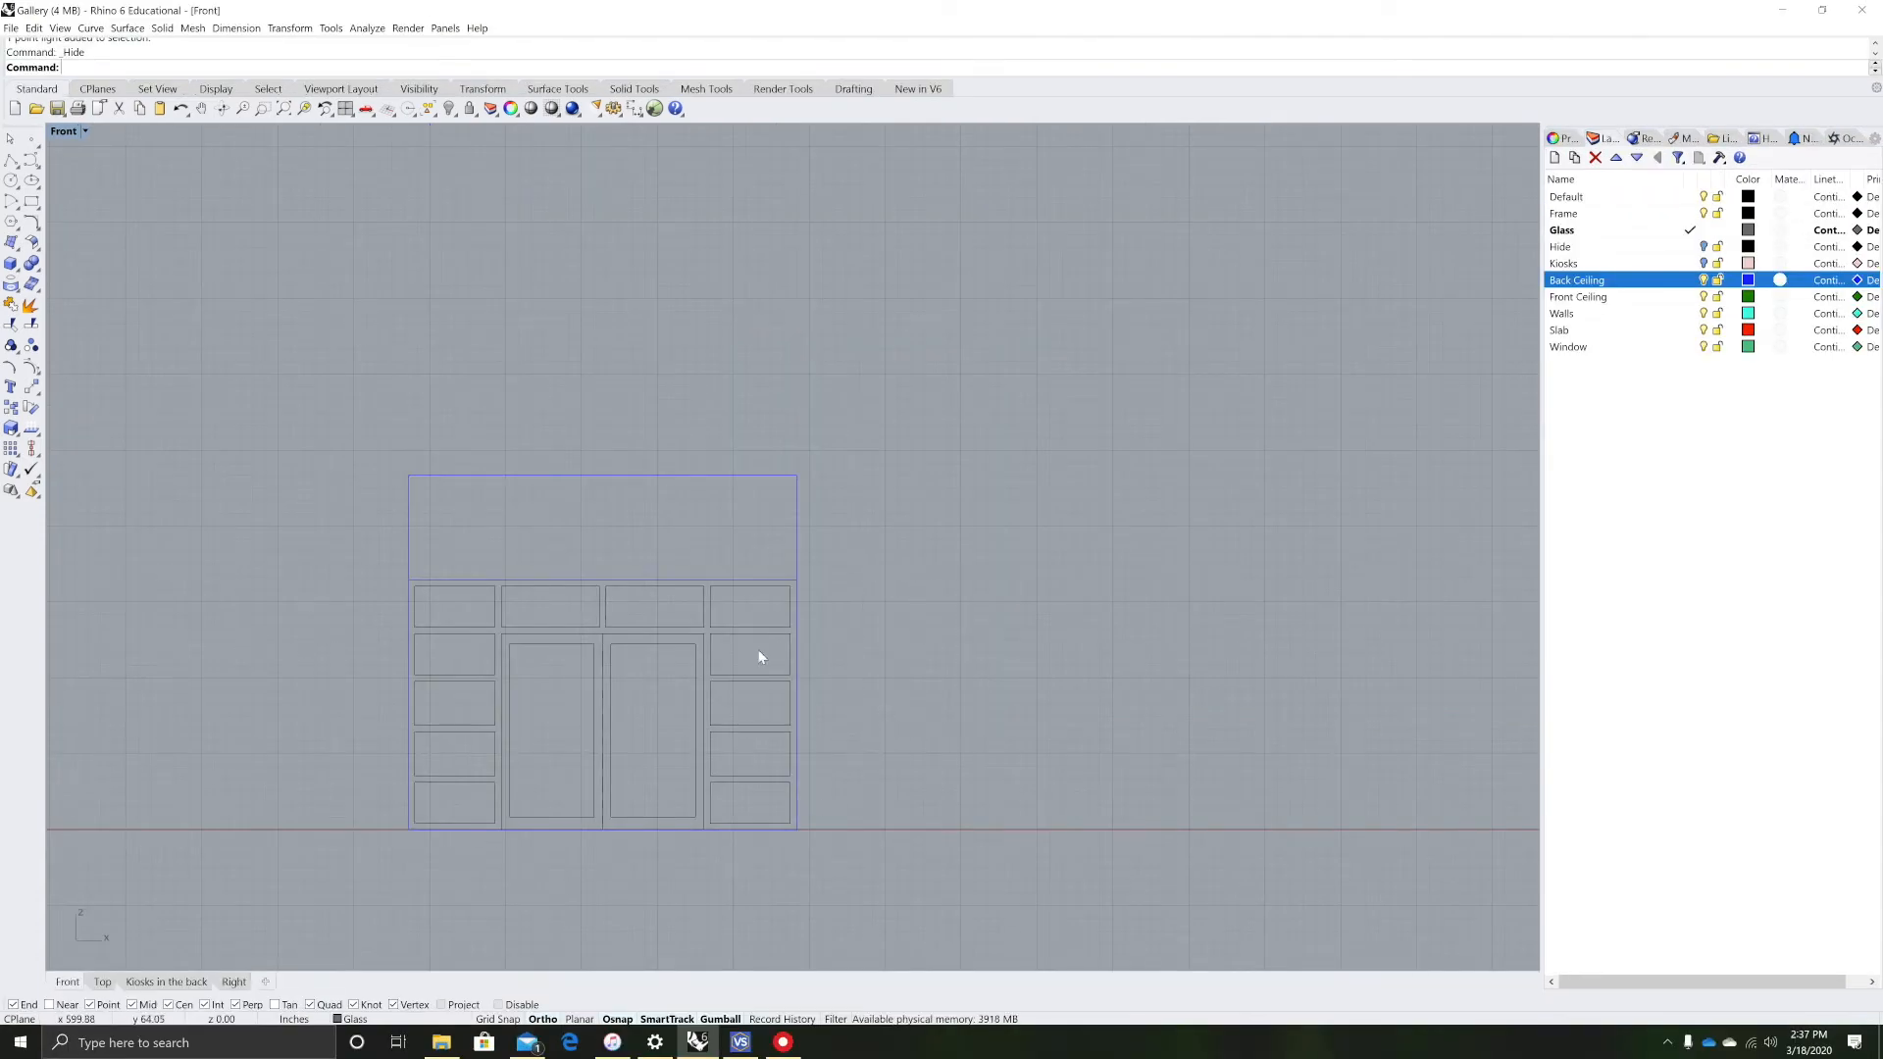
# - Switch the Front viewport to the Perspective view and delete a curve from the window wall's outline
pyautogui.click(85, 133)
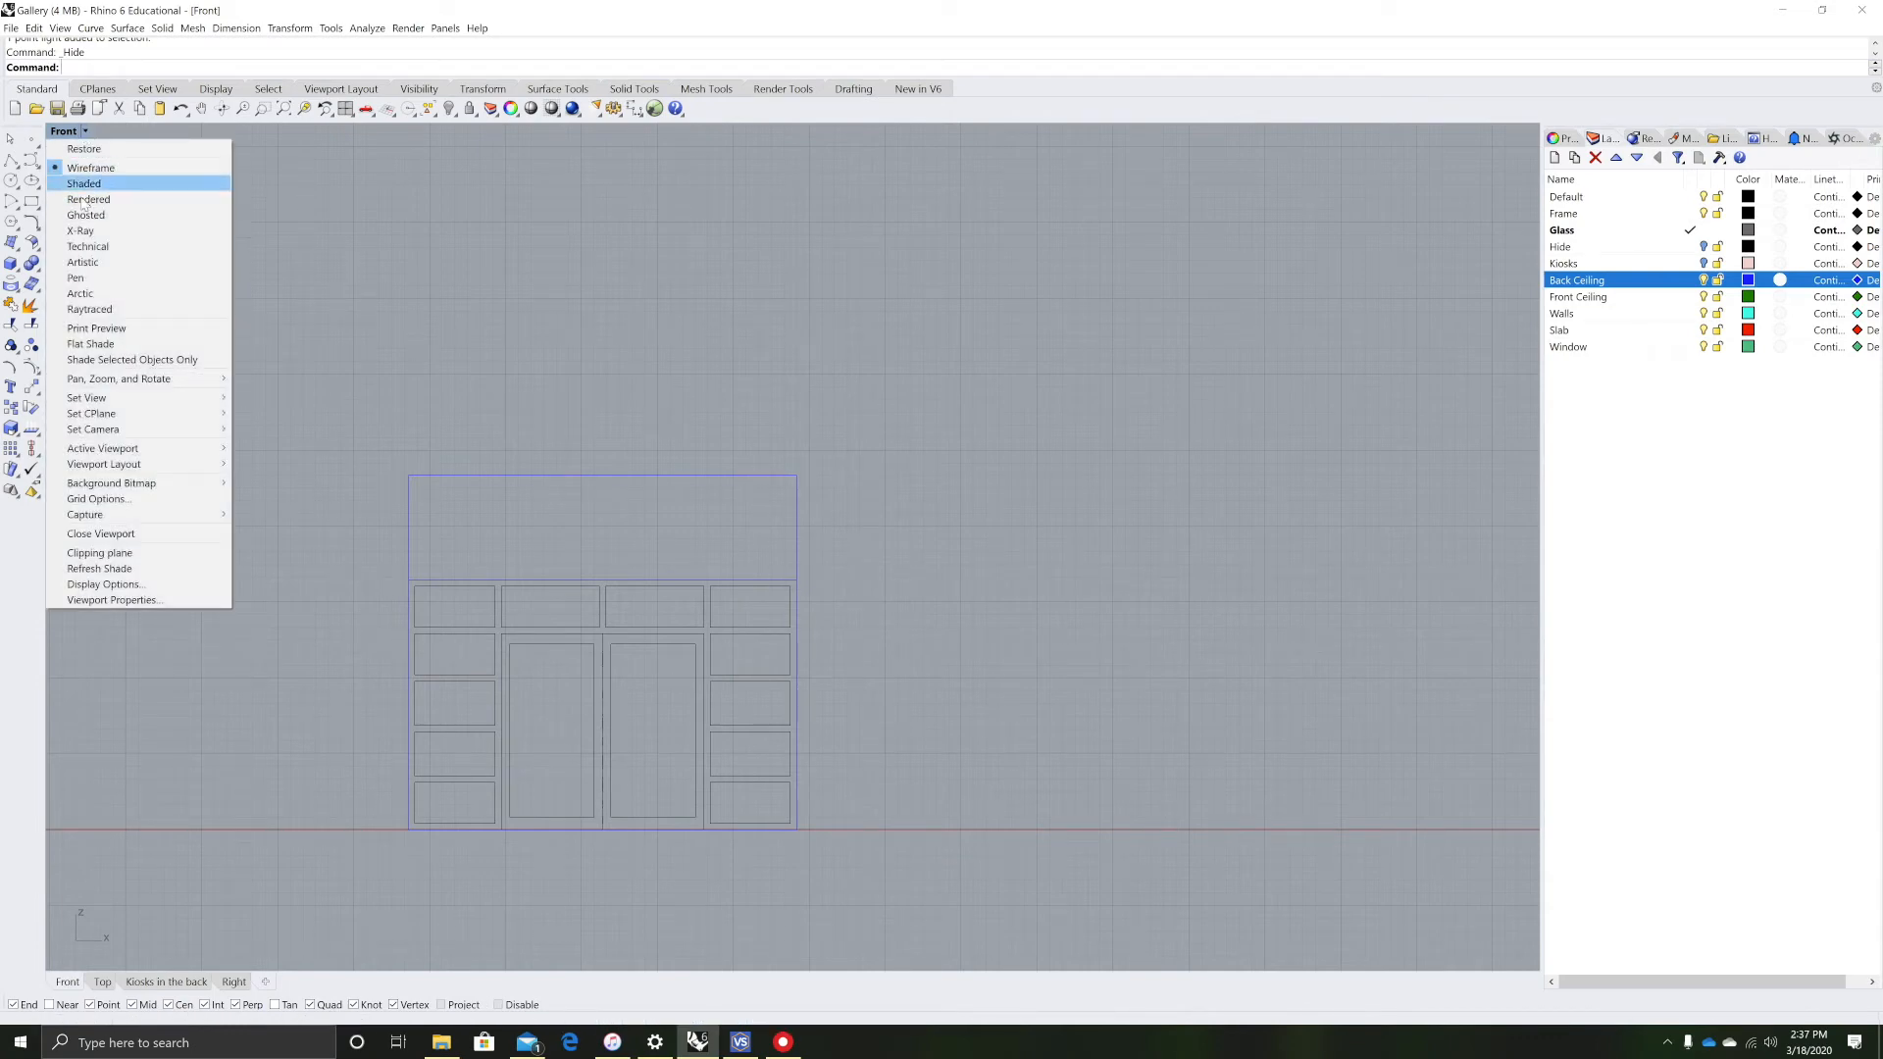
pyautogui.moveTo(116, 398)
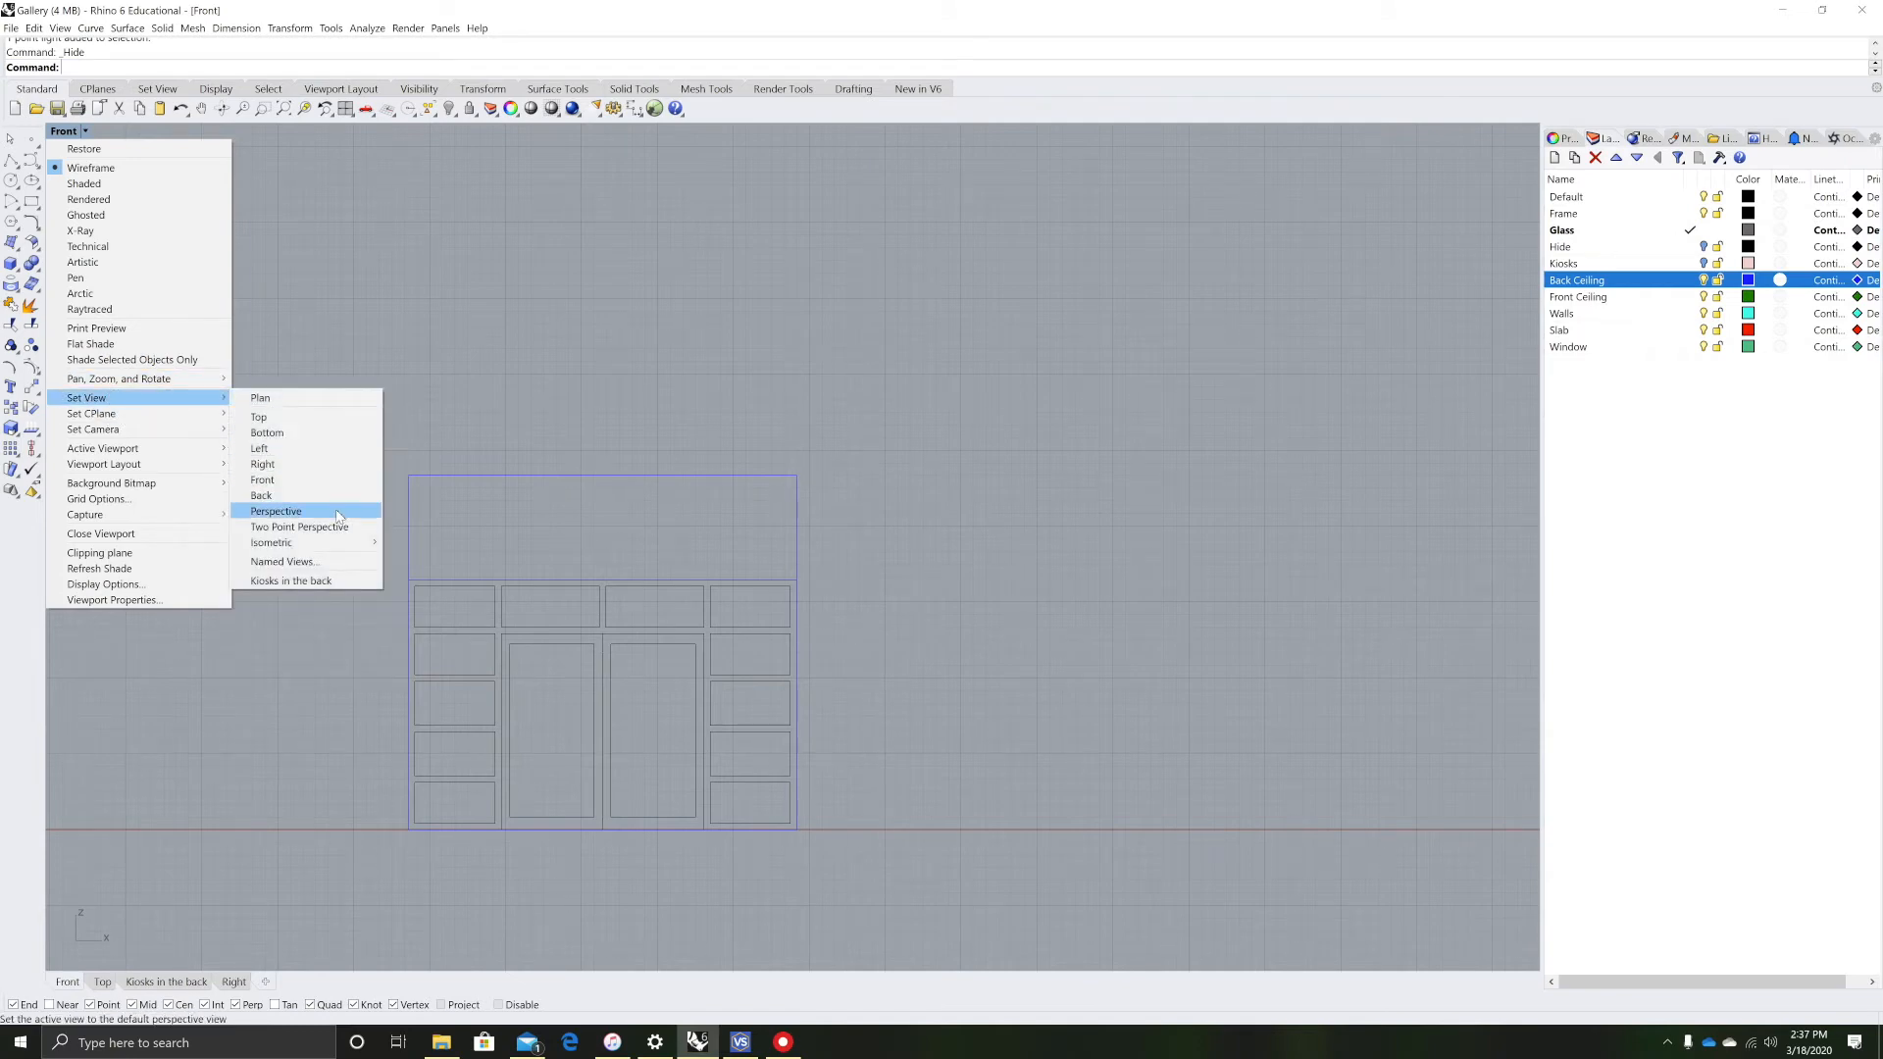
pyautogui.click(280, 511)
pyautogui.scroll(4, 844, 551)
pyautogui.click(839, 537)
pyautogui.press('Delete')
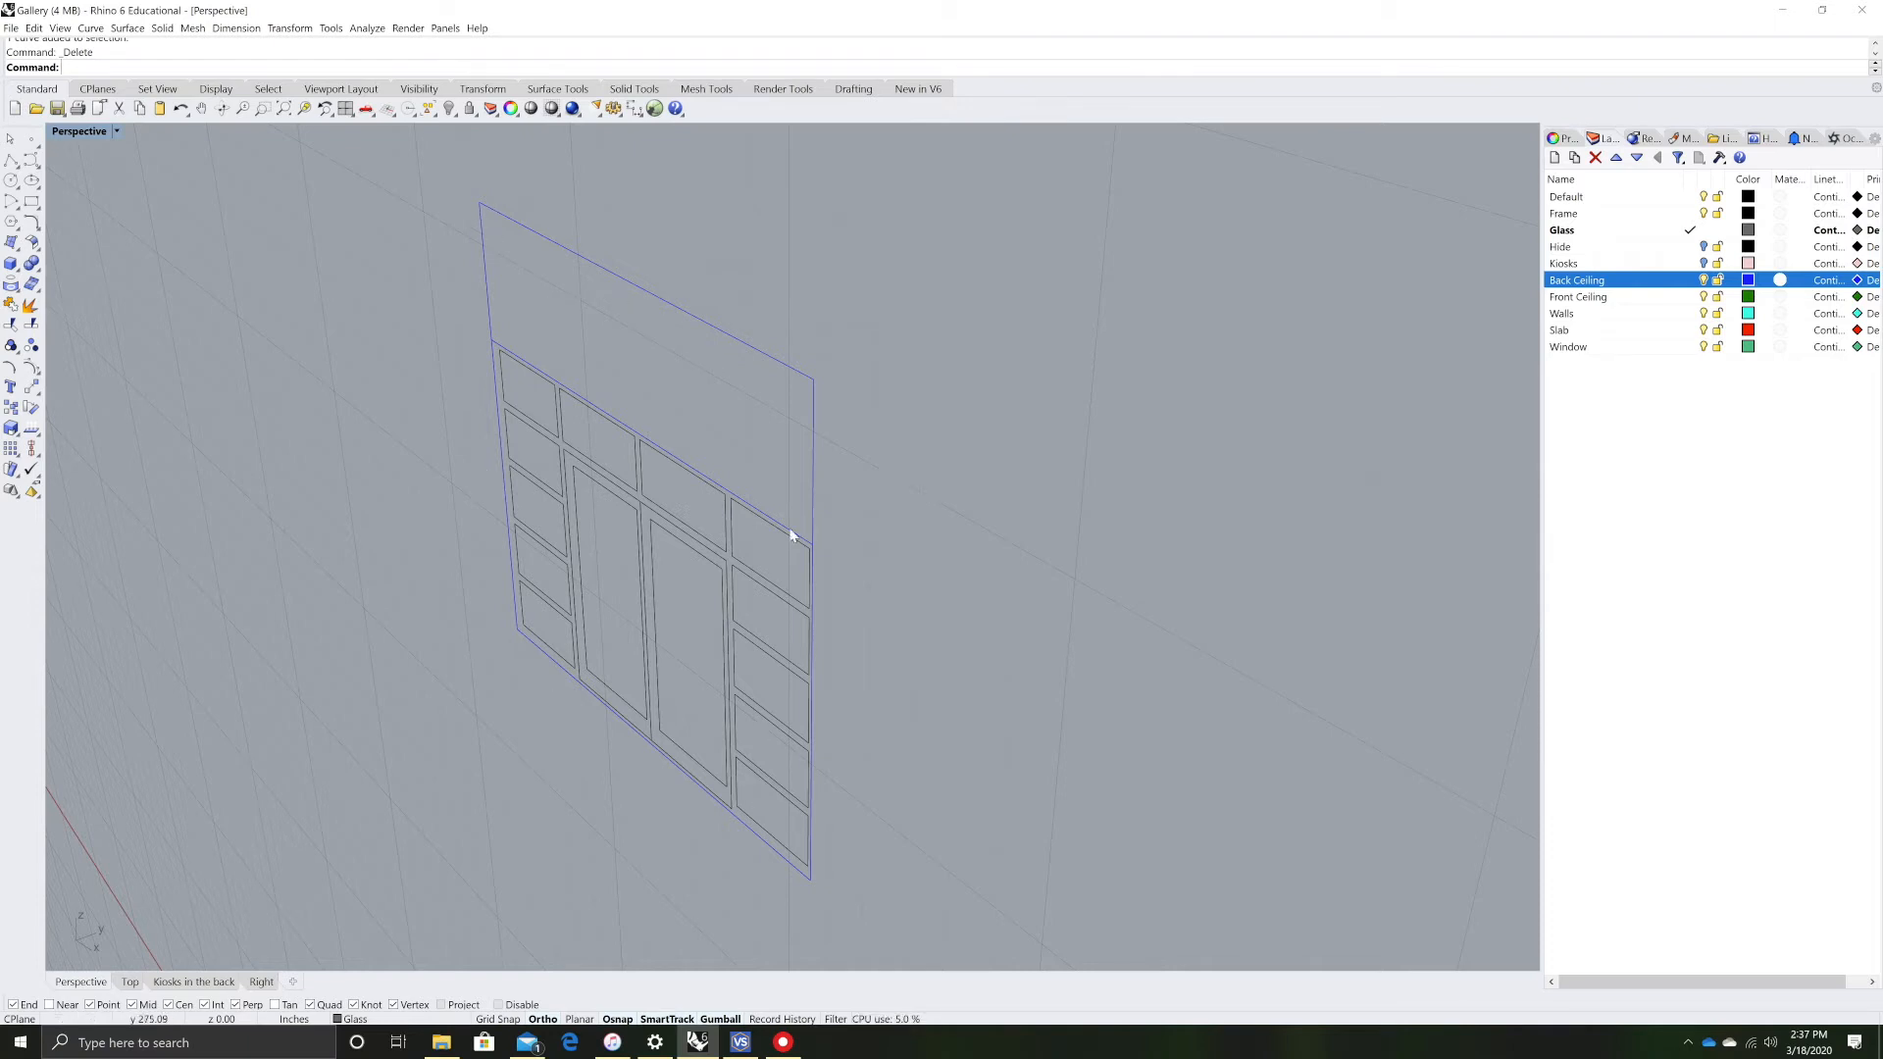
pyautogui.click(490, 288)
pyautogui.click(846, 404)
pyautogui.scroll(3, 802, 588)
pyautogui.scroll(-2, 869, 582)
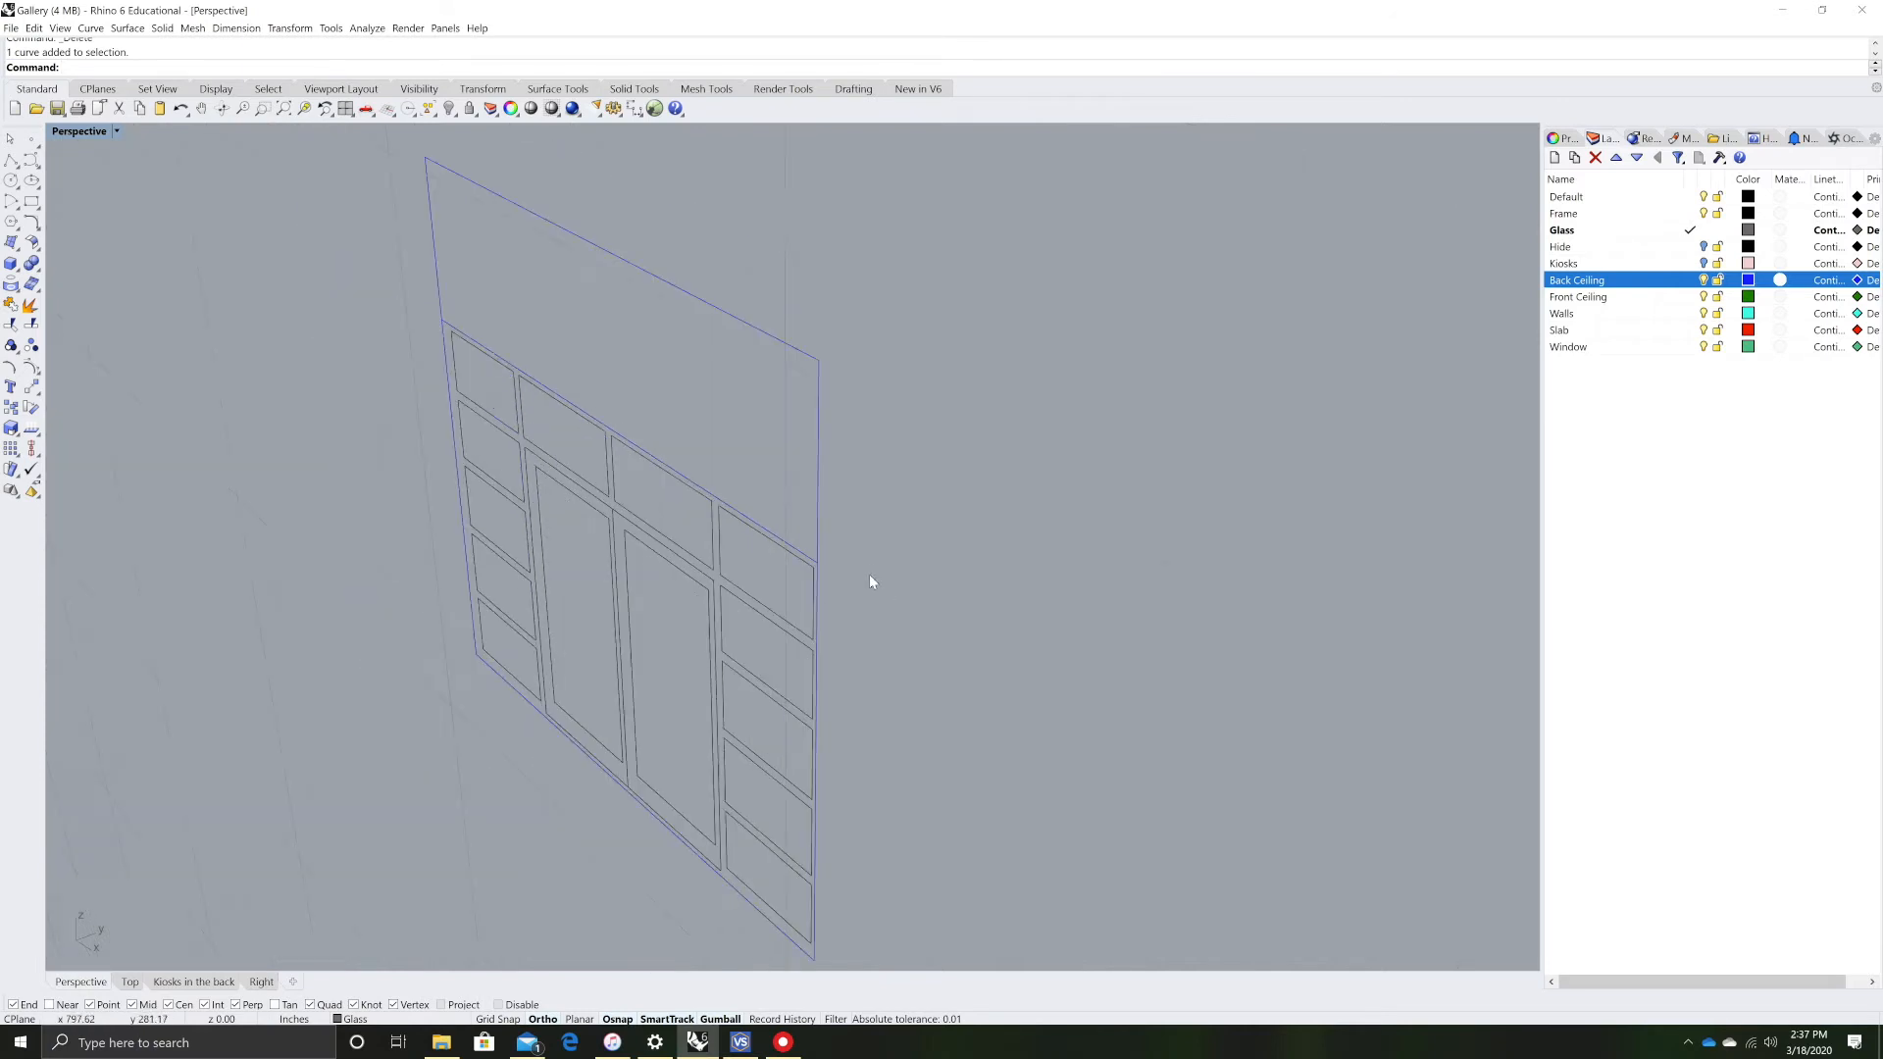
pyautogui.scroll(2, 813, 595)
pyautogui.click(820, 590)
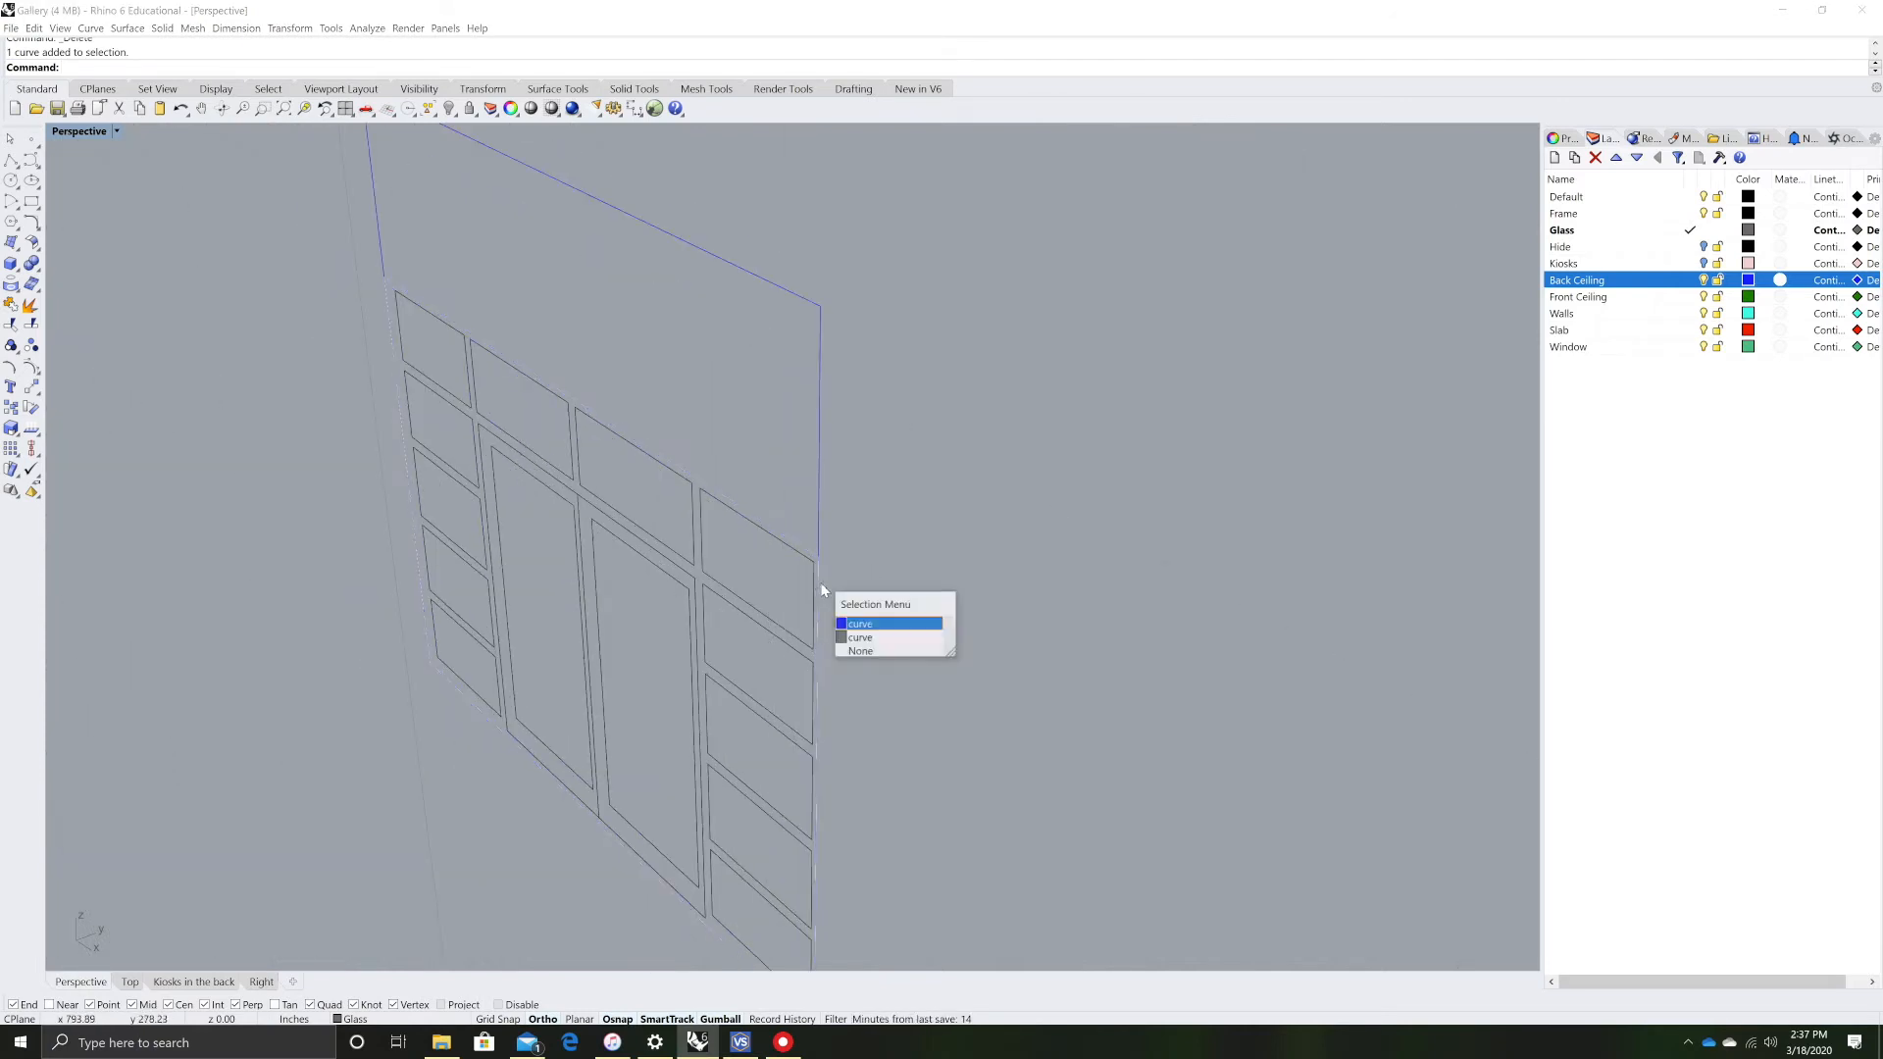
pyautogui.click(863, 623)
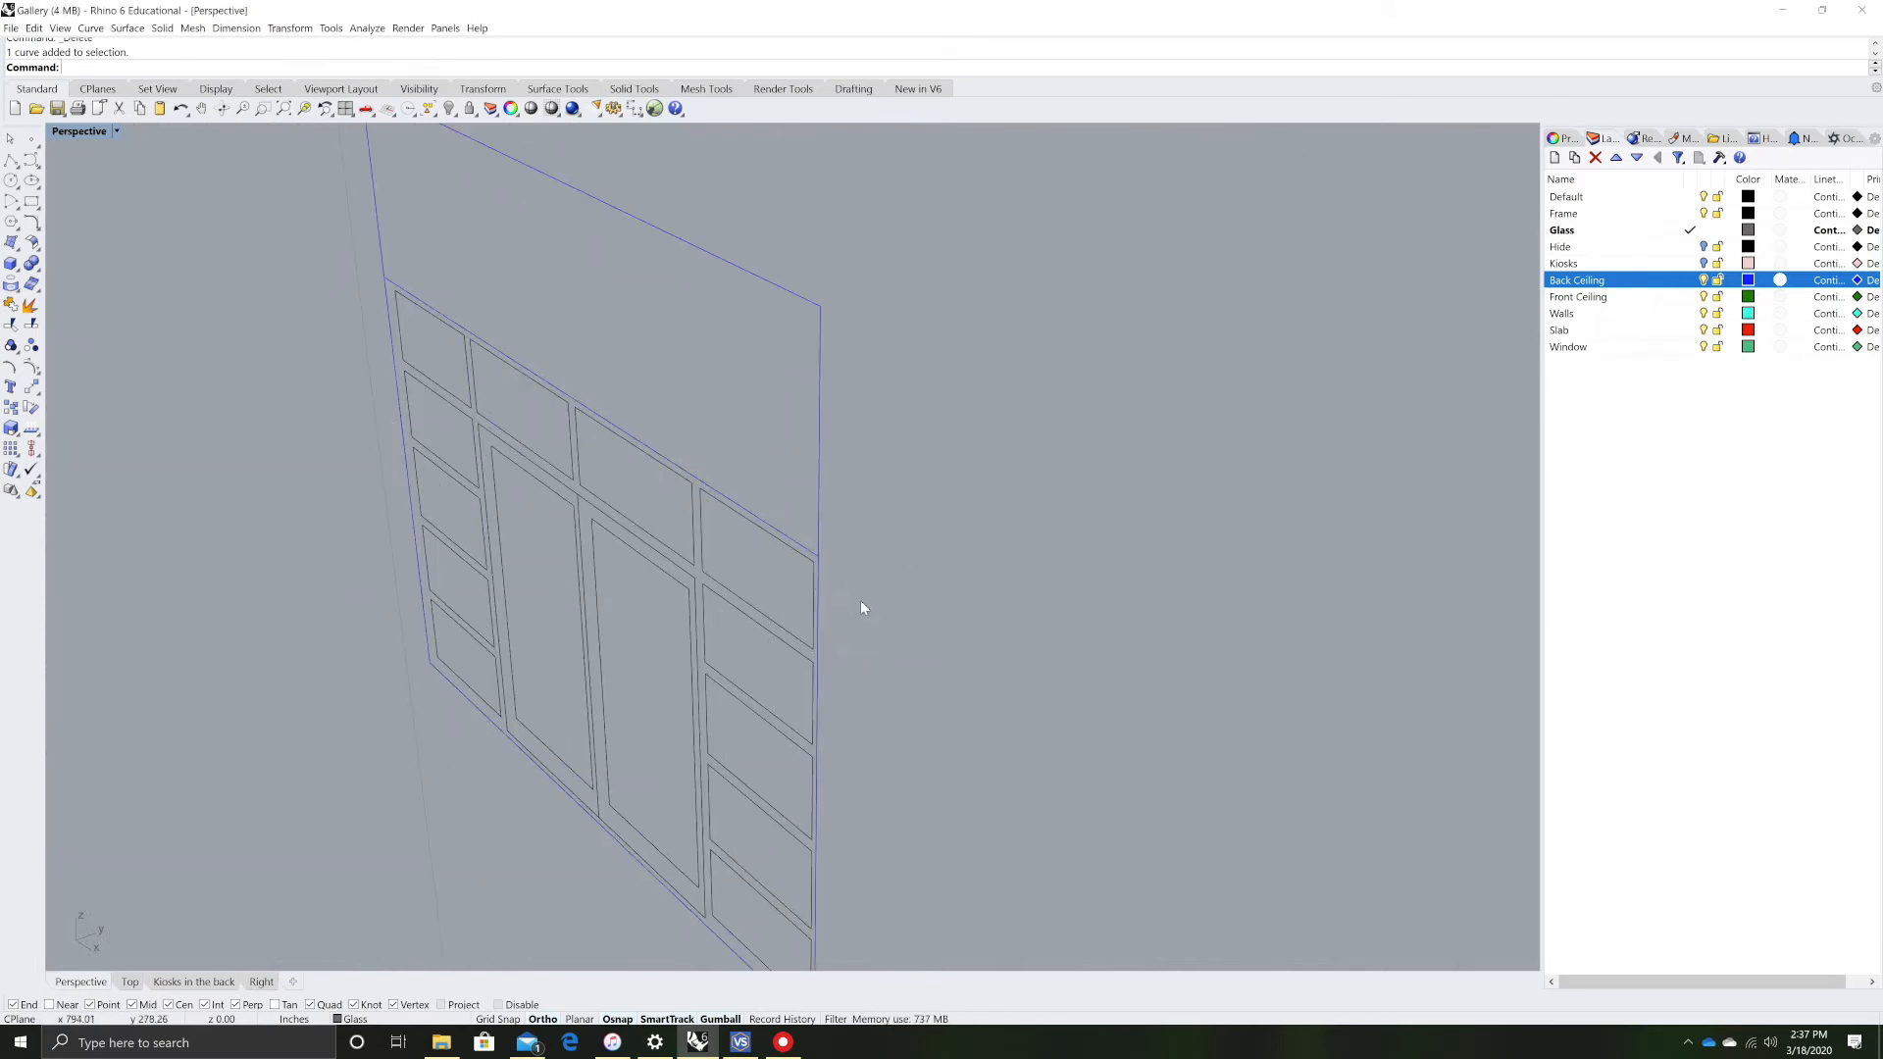
# - Extrude the Back Ceiling rectangle that borders the doors and panes into a solid 10 inches deep
pyautogui.click(814, 580)
pyautogui.click(817, 581)
pyautogui.click(816, 581)
pyautogui.click(817, 581)
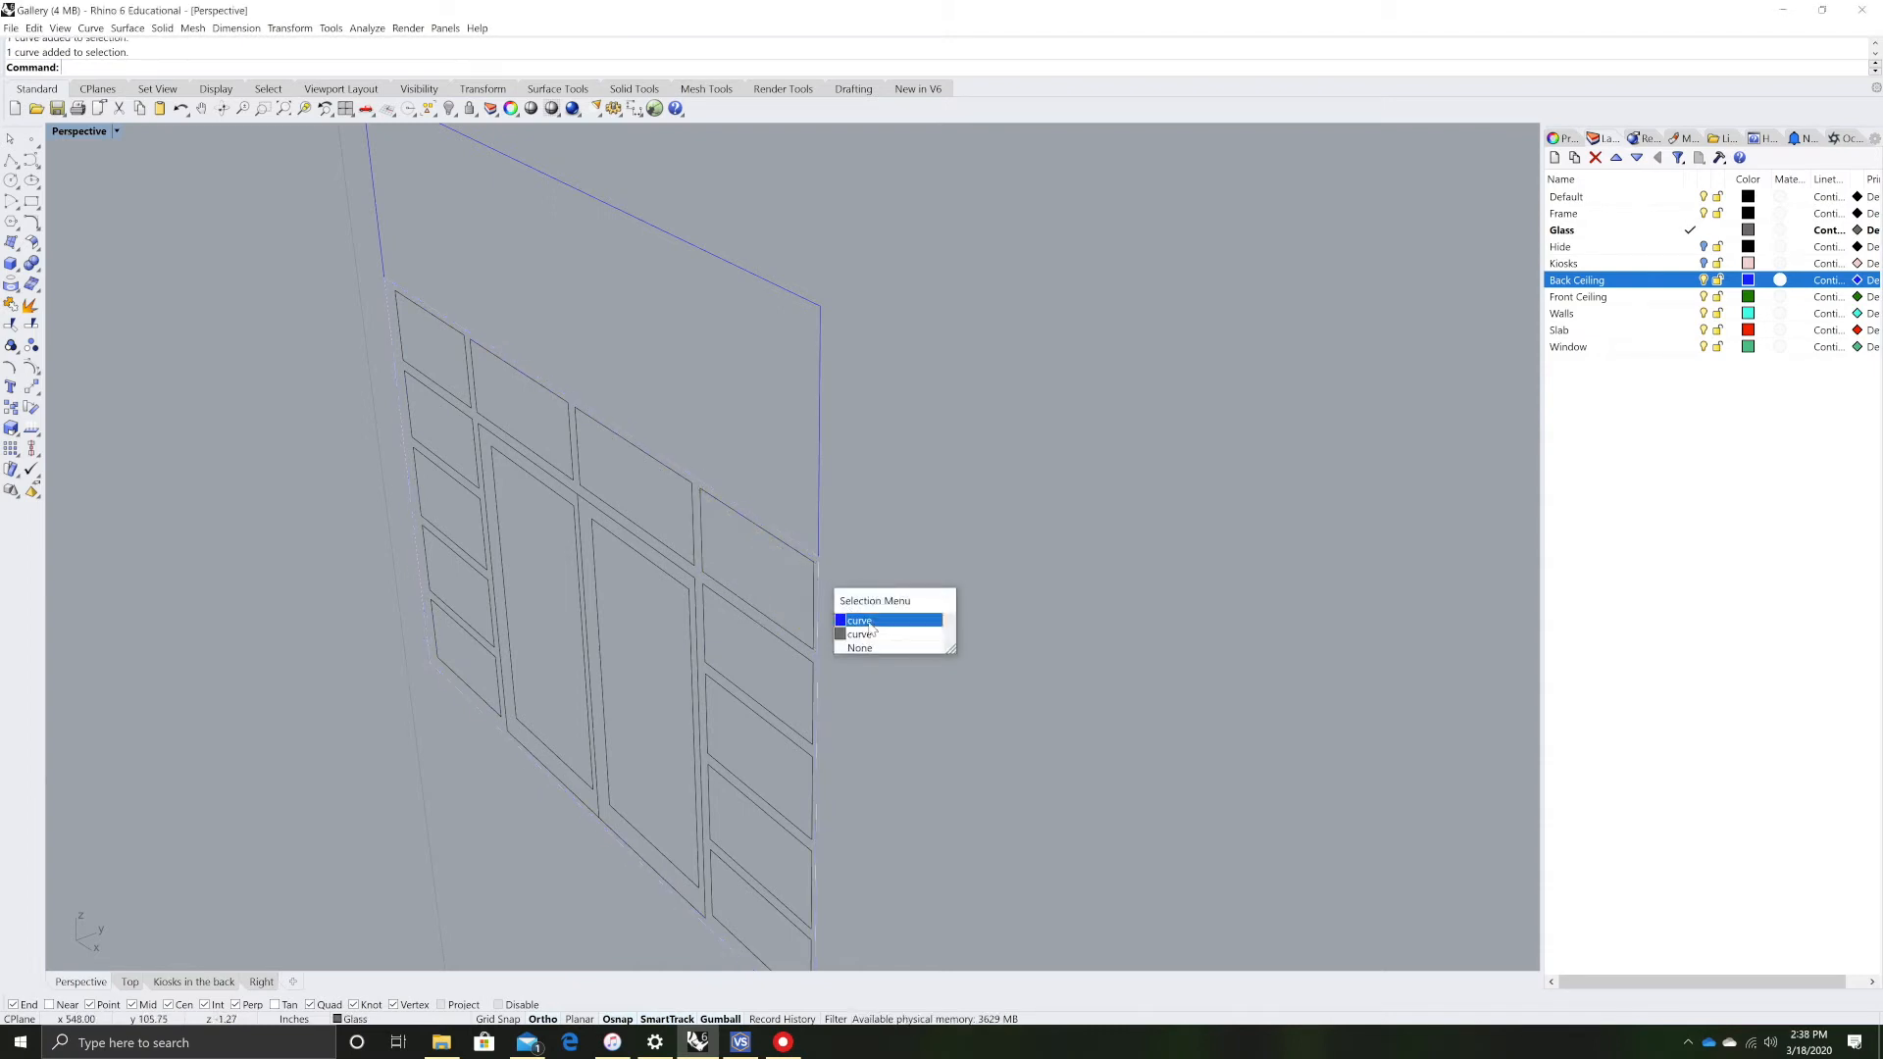
pyautogui.click(870, 621)
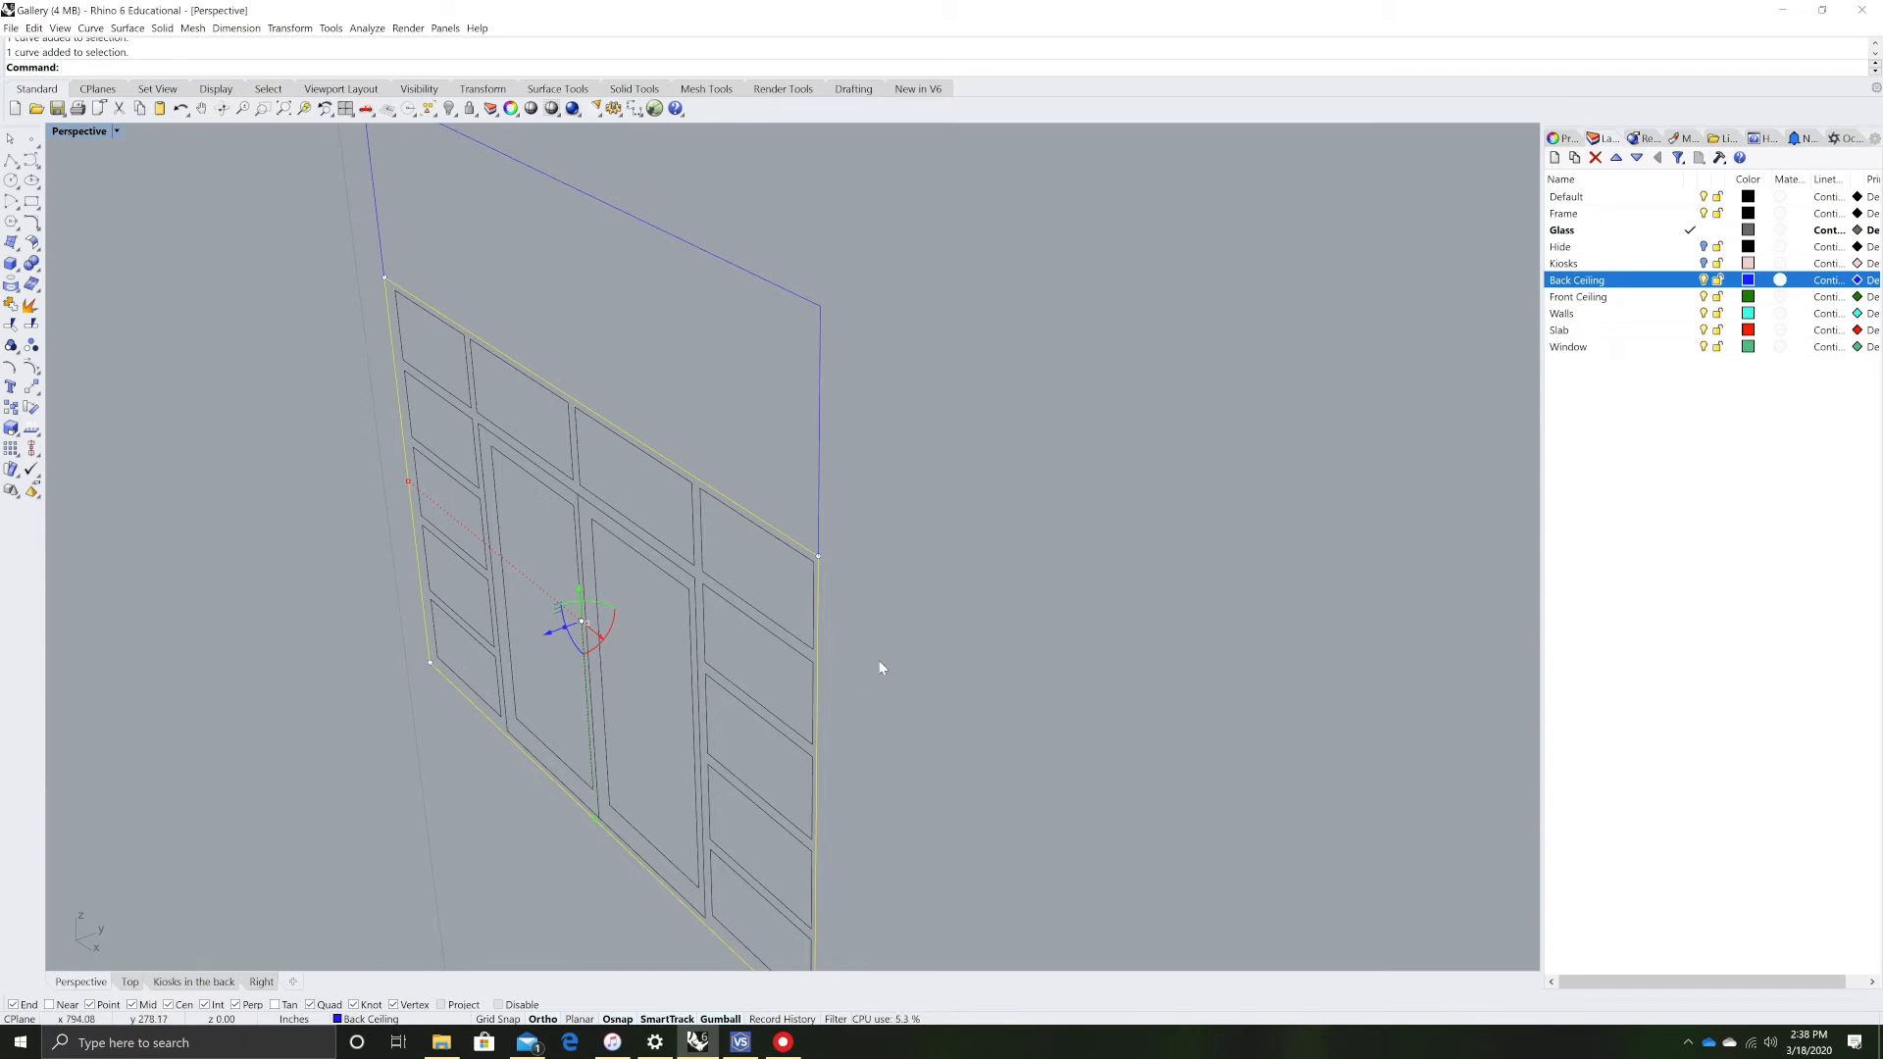
pyautogui.write('ExtrudeCrv')
pyautogui.press('Return')
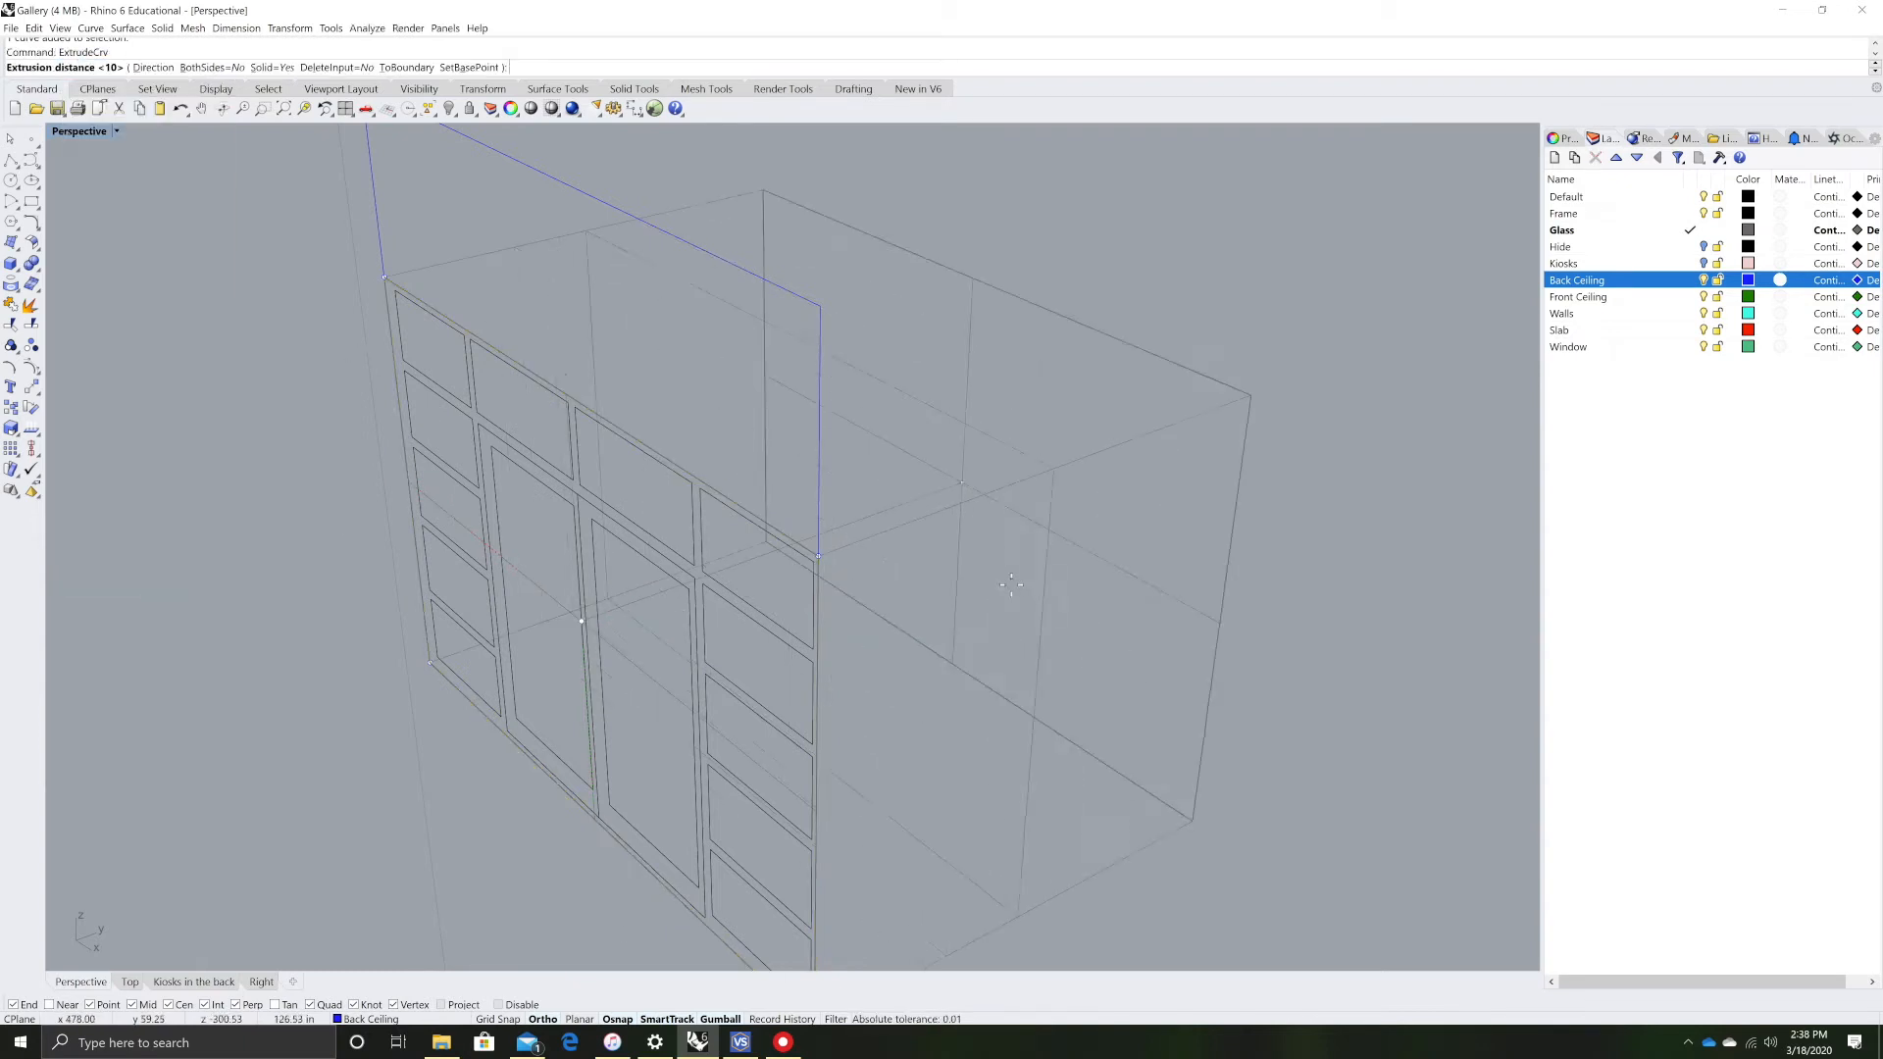
pyautogui.write('10')
pyautogui.press('Return')
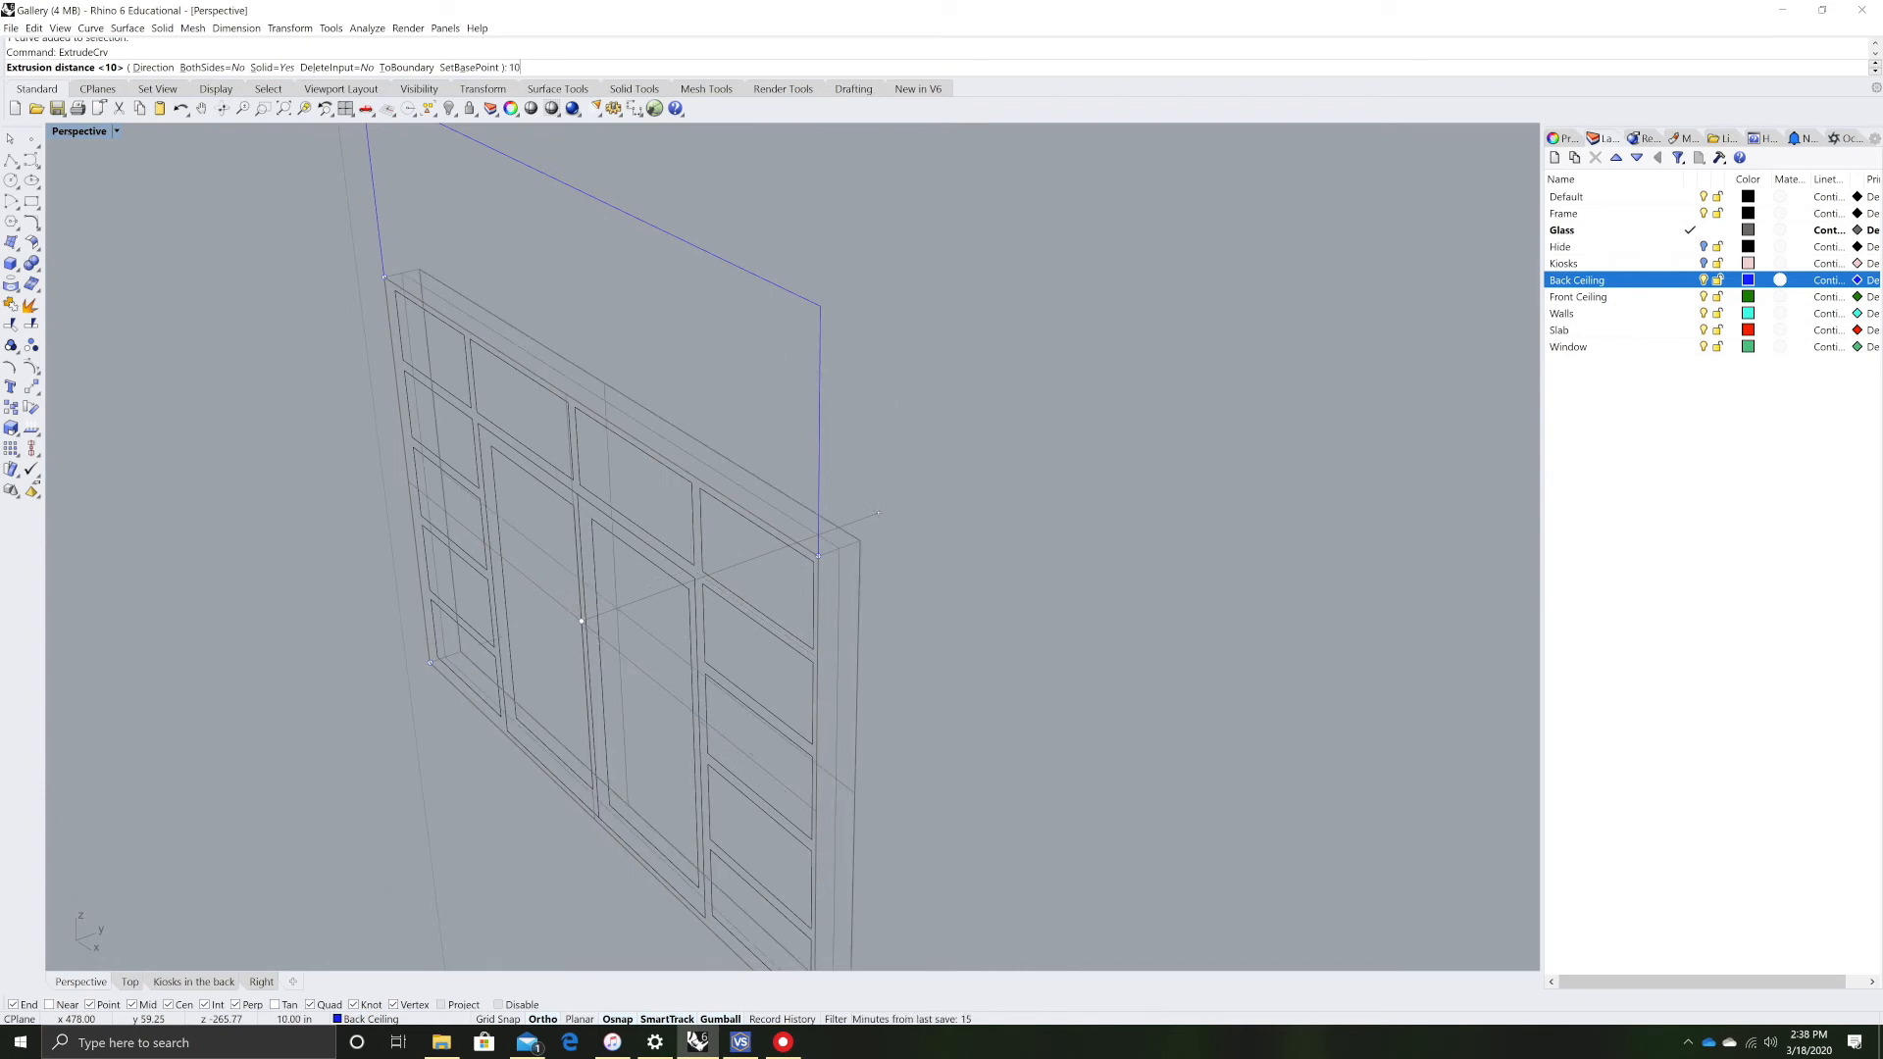
pyautogui.click(1055, 560)
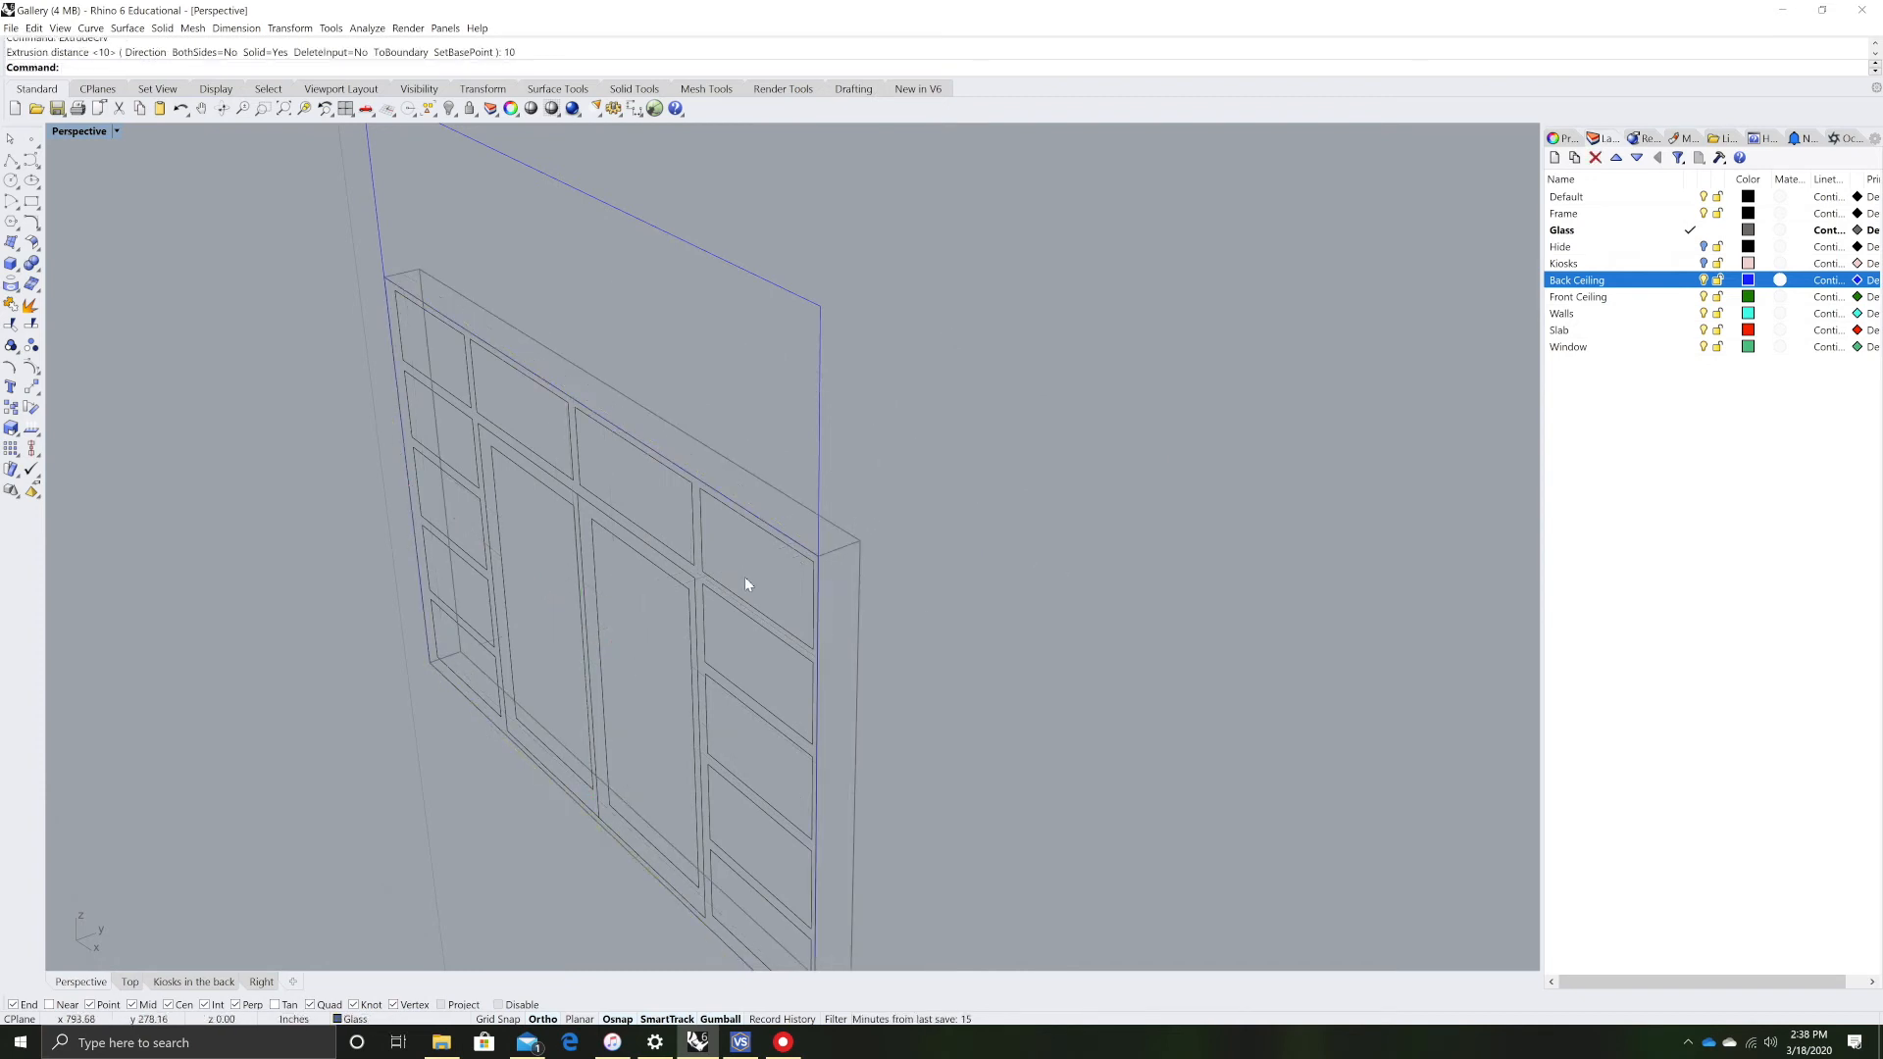
# - Select the upper three pane rectangles of the right side bay together
pyautogui.click(747, 605)
pyautogui.keyDown('shift'); pyautogui.click(788, 645); pyautogui.keyUp('shift')
pyautogui.keyDown('shift'); pyautogui.click(787, 735); pyautogui.keyUp('shift')
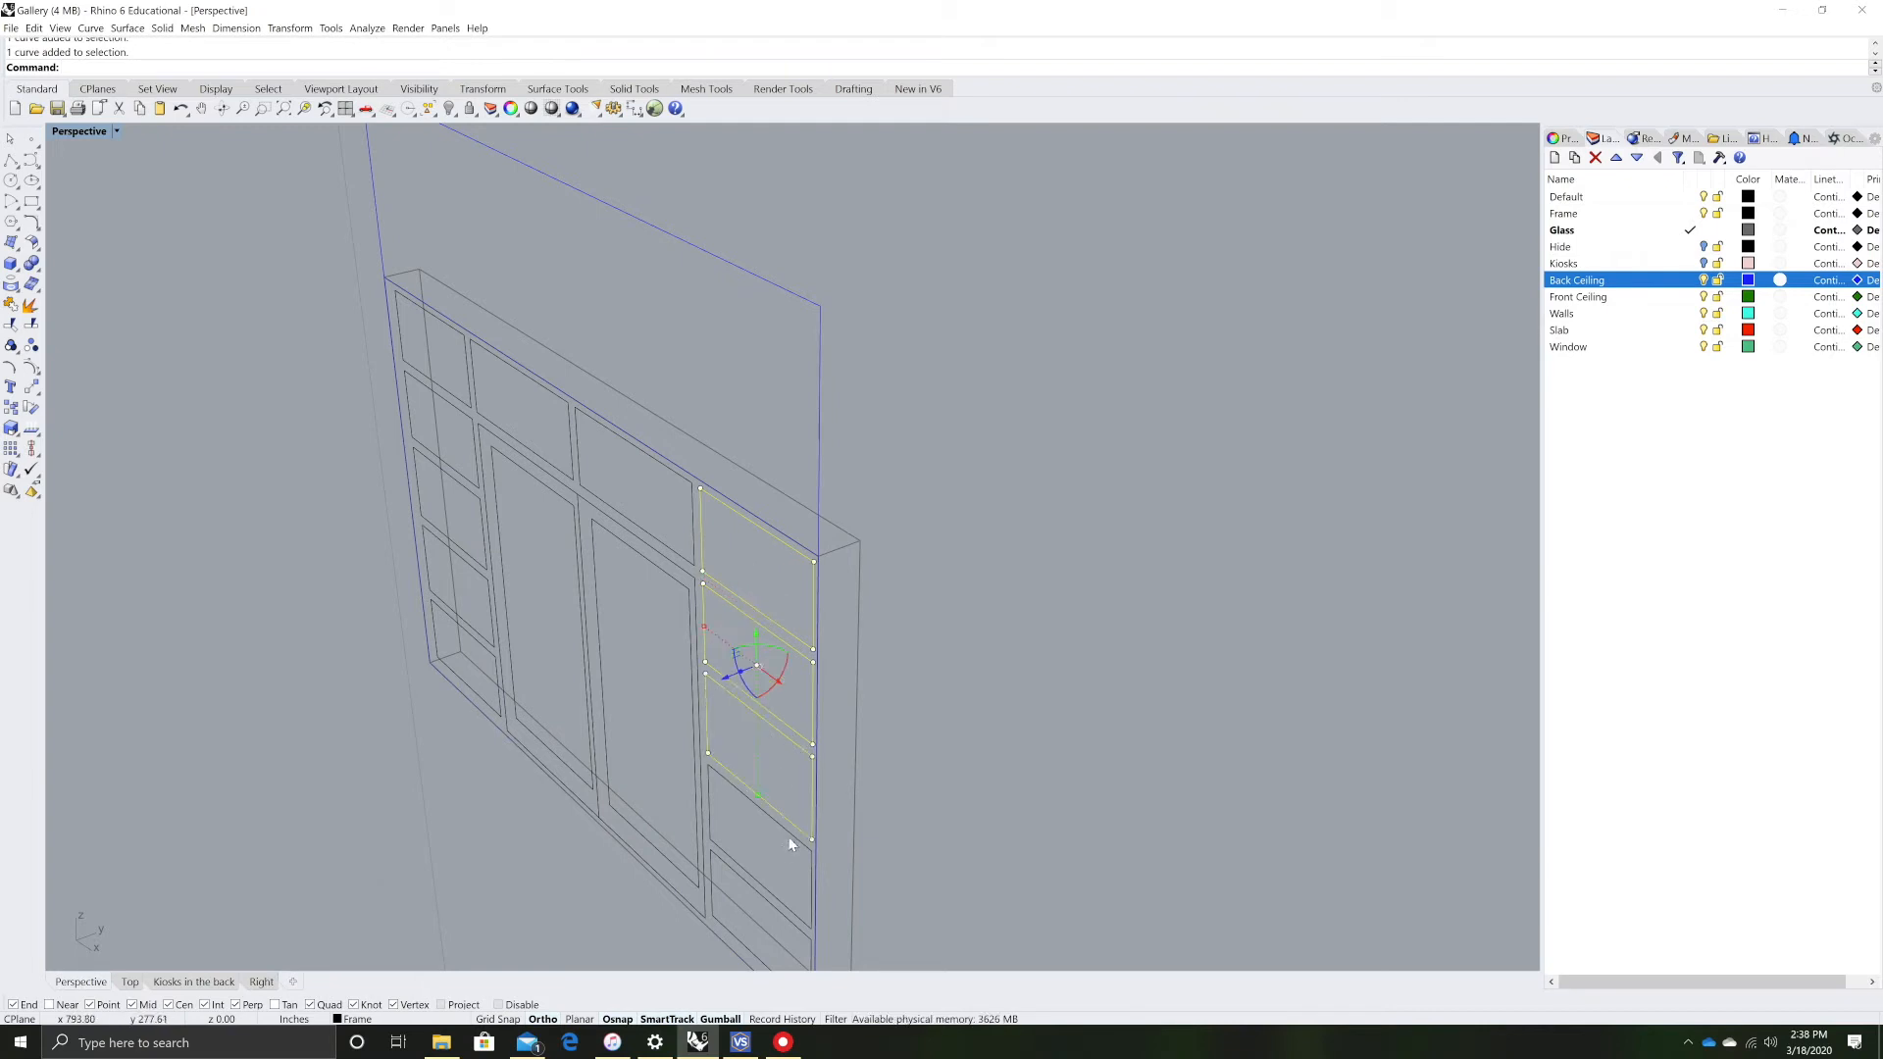
# - Set the Perspective viewport's display mode to Shaded
pyautogui.keyDown('shift'); pyautogui.click(793, 832); pyautogui.keyUp('shift')
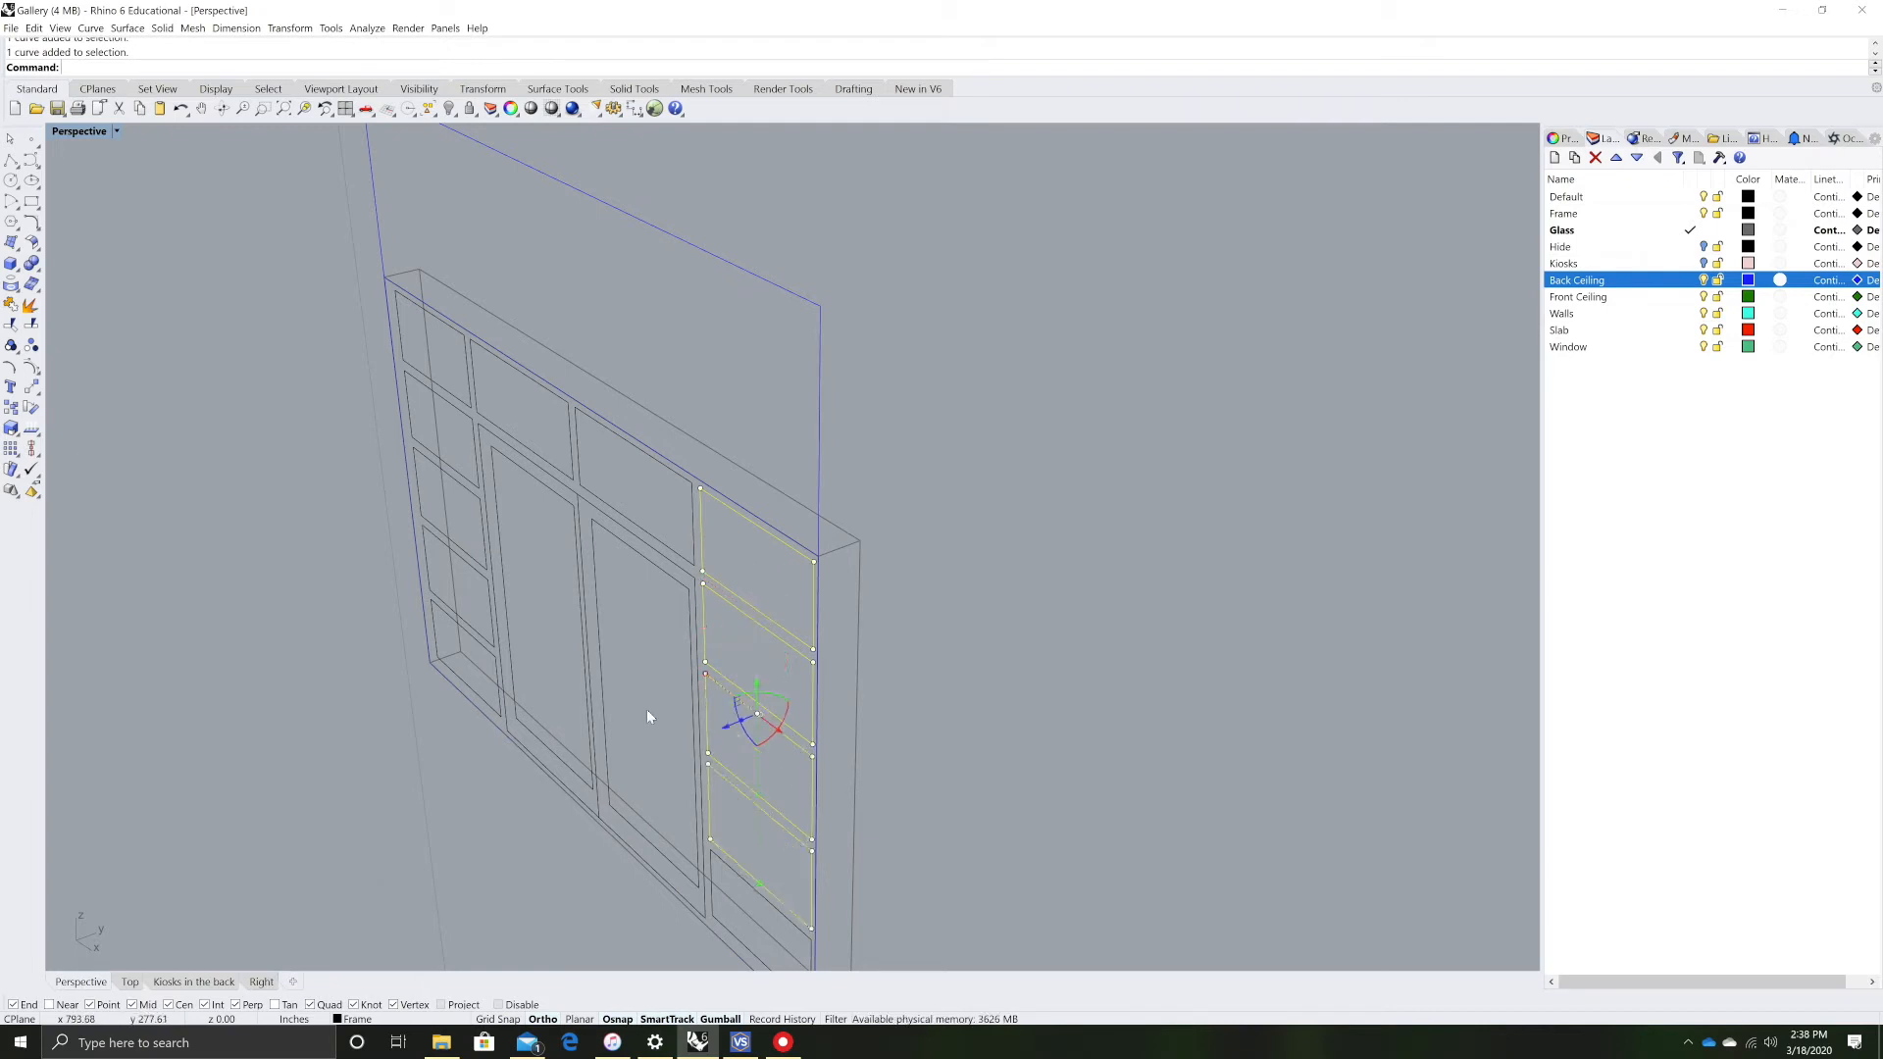
pyautogui.click(123, 146)
pyautogui.click(115, 130)
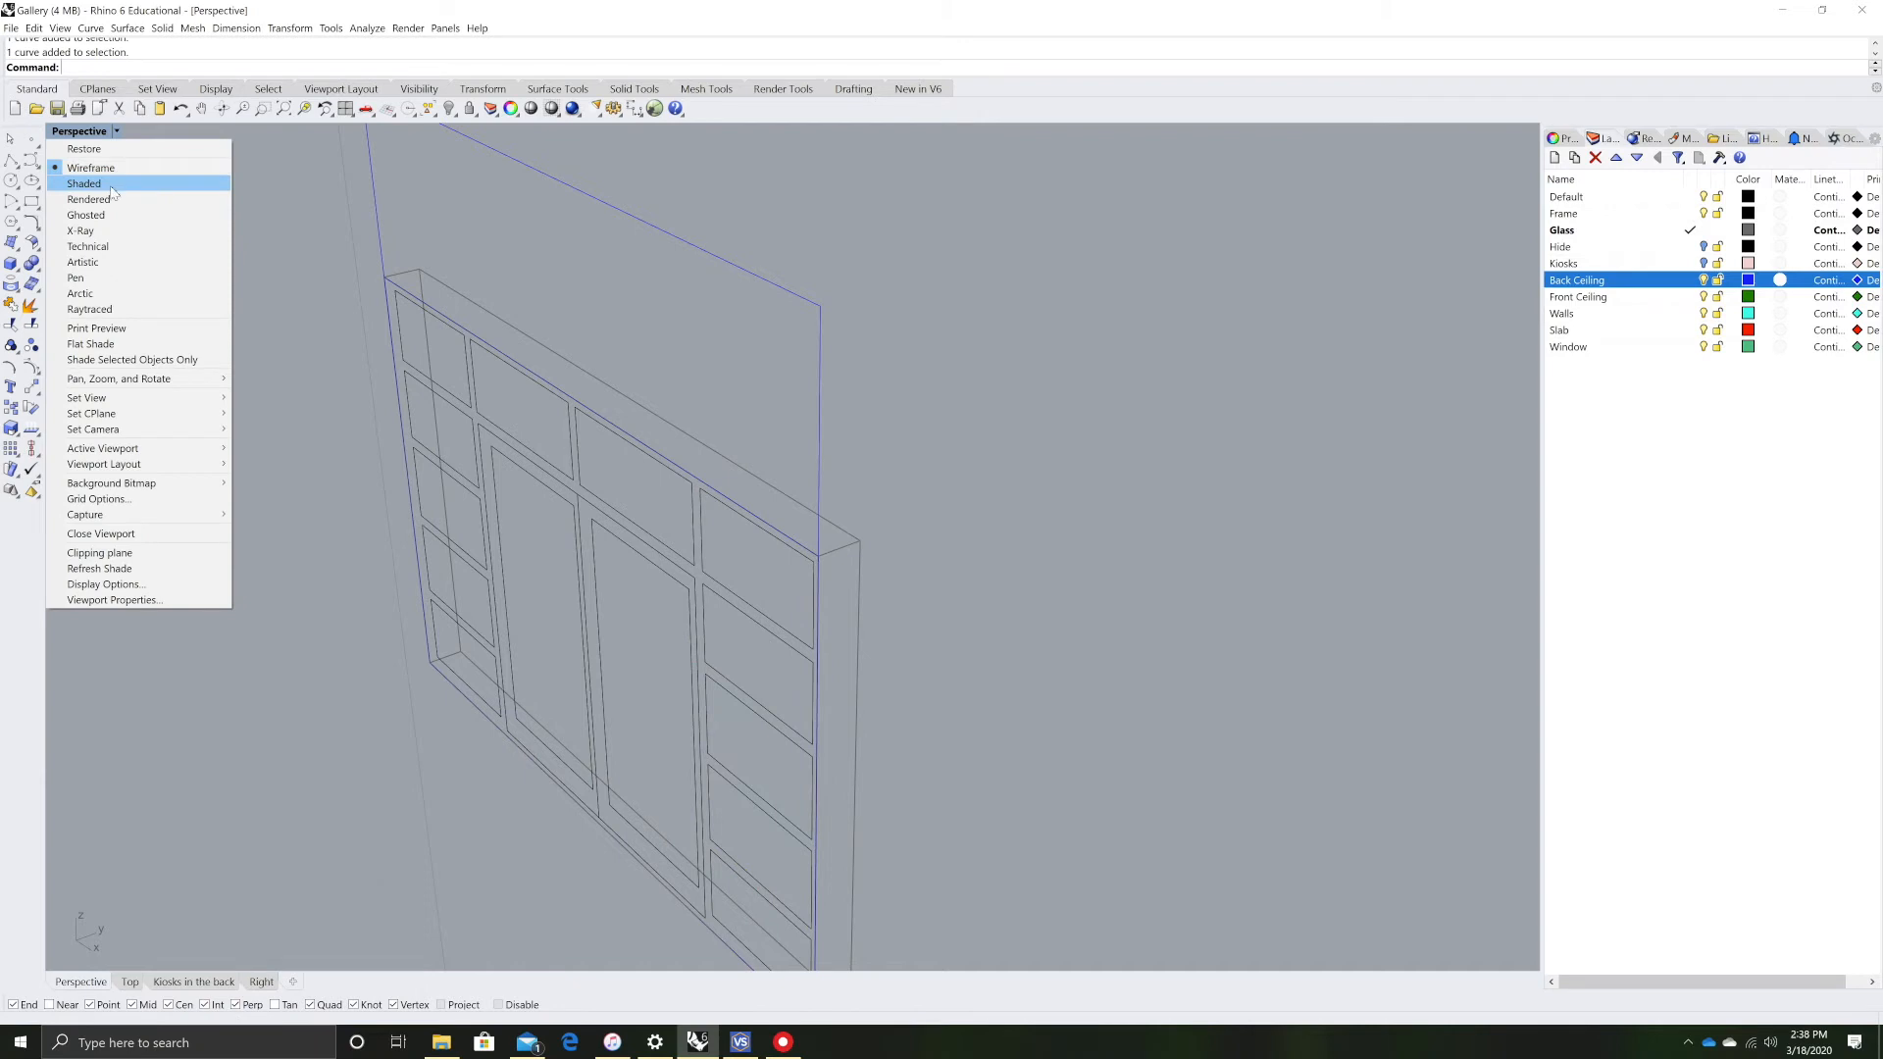
pyautogui.click(111, 184)
pyautogui.moveTo(384, 555)
pyautogui.mouseDown(button='right')
pyautogui.moveTo(390, 655)
pyautogui.moveTo(531, 671)
pyautogui.moveTo(311, 723)
pyautogui.moveTo(349, 697)
pyautogui.moveTo(492, 718)
pyautogui.moveTo(481, 774)
pyautogui.mouseUp(button='right')
pyautogui.scroll(-5, 480, 774)
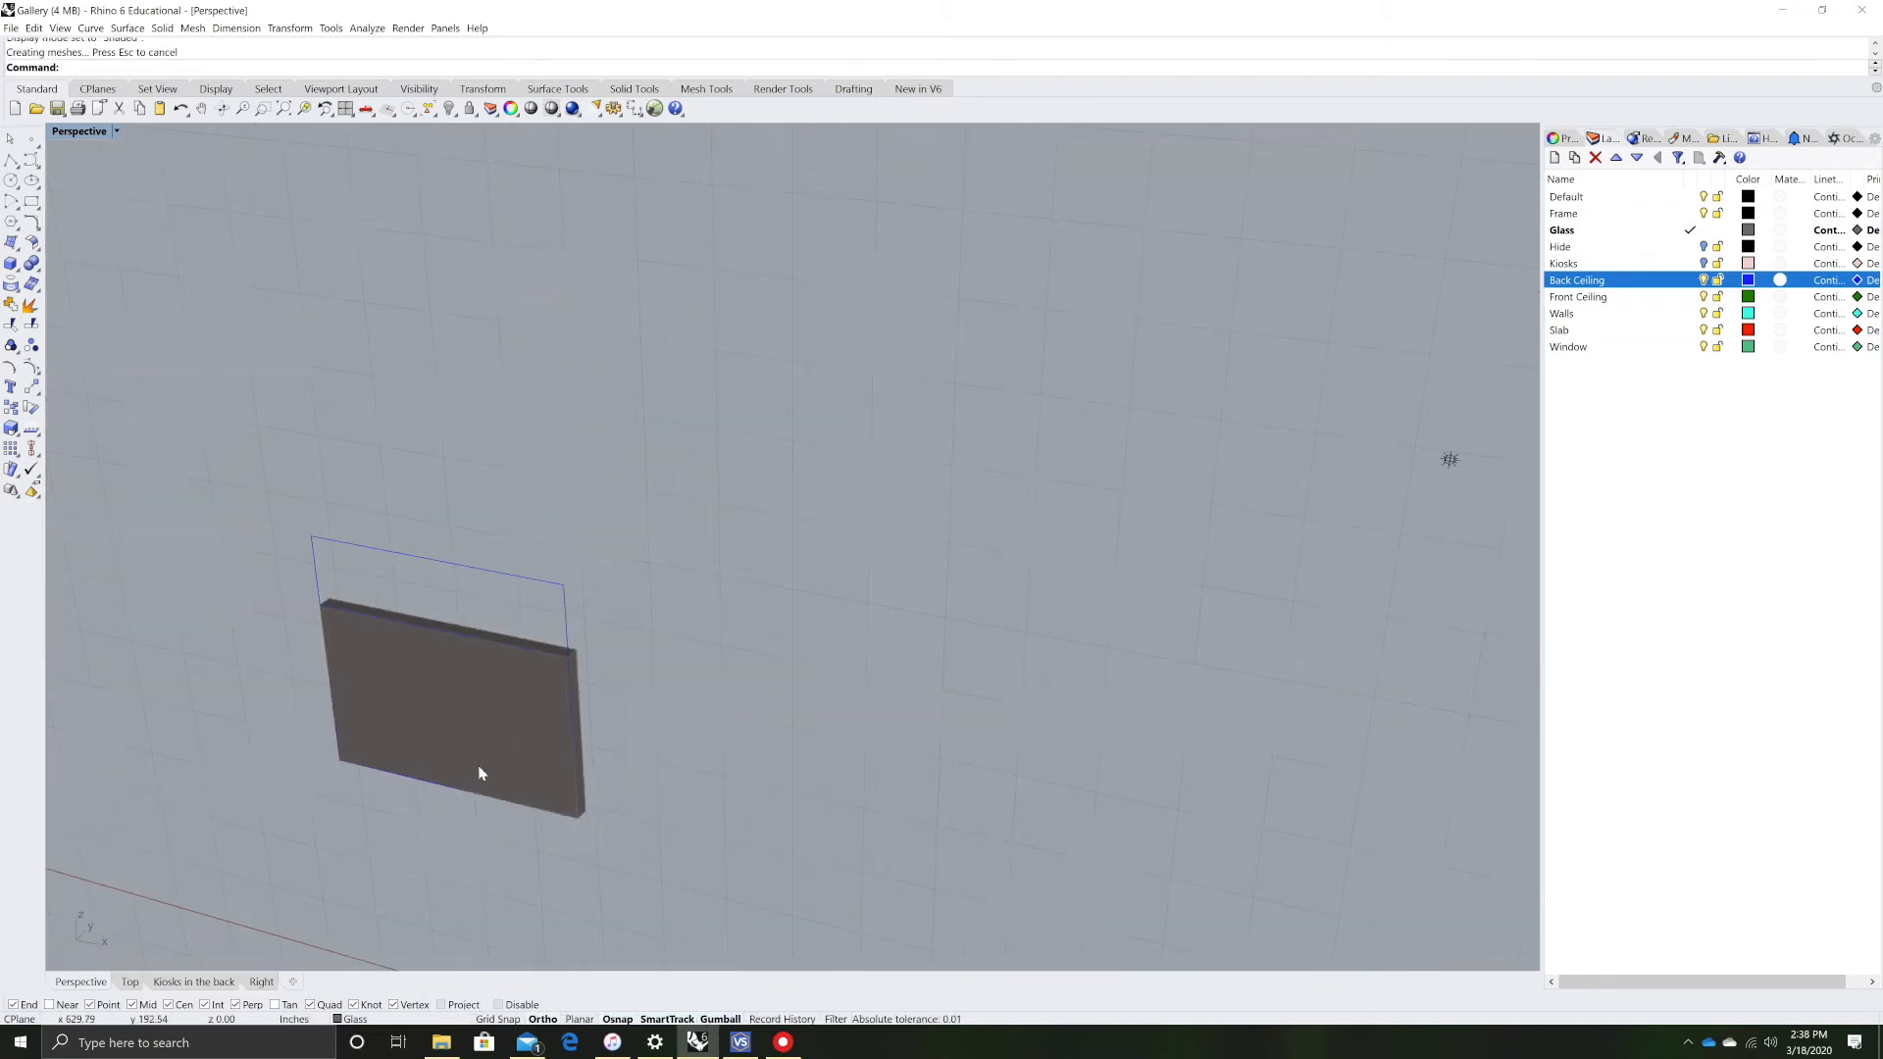
# - Hide the solid slab that covers the window and door outlines
pyautogui.scroll(4, 430, 789)
pyautogui.scroll(3, 812, 485)
pyautogui.click(819, 451)
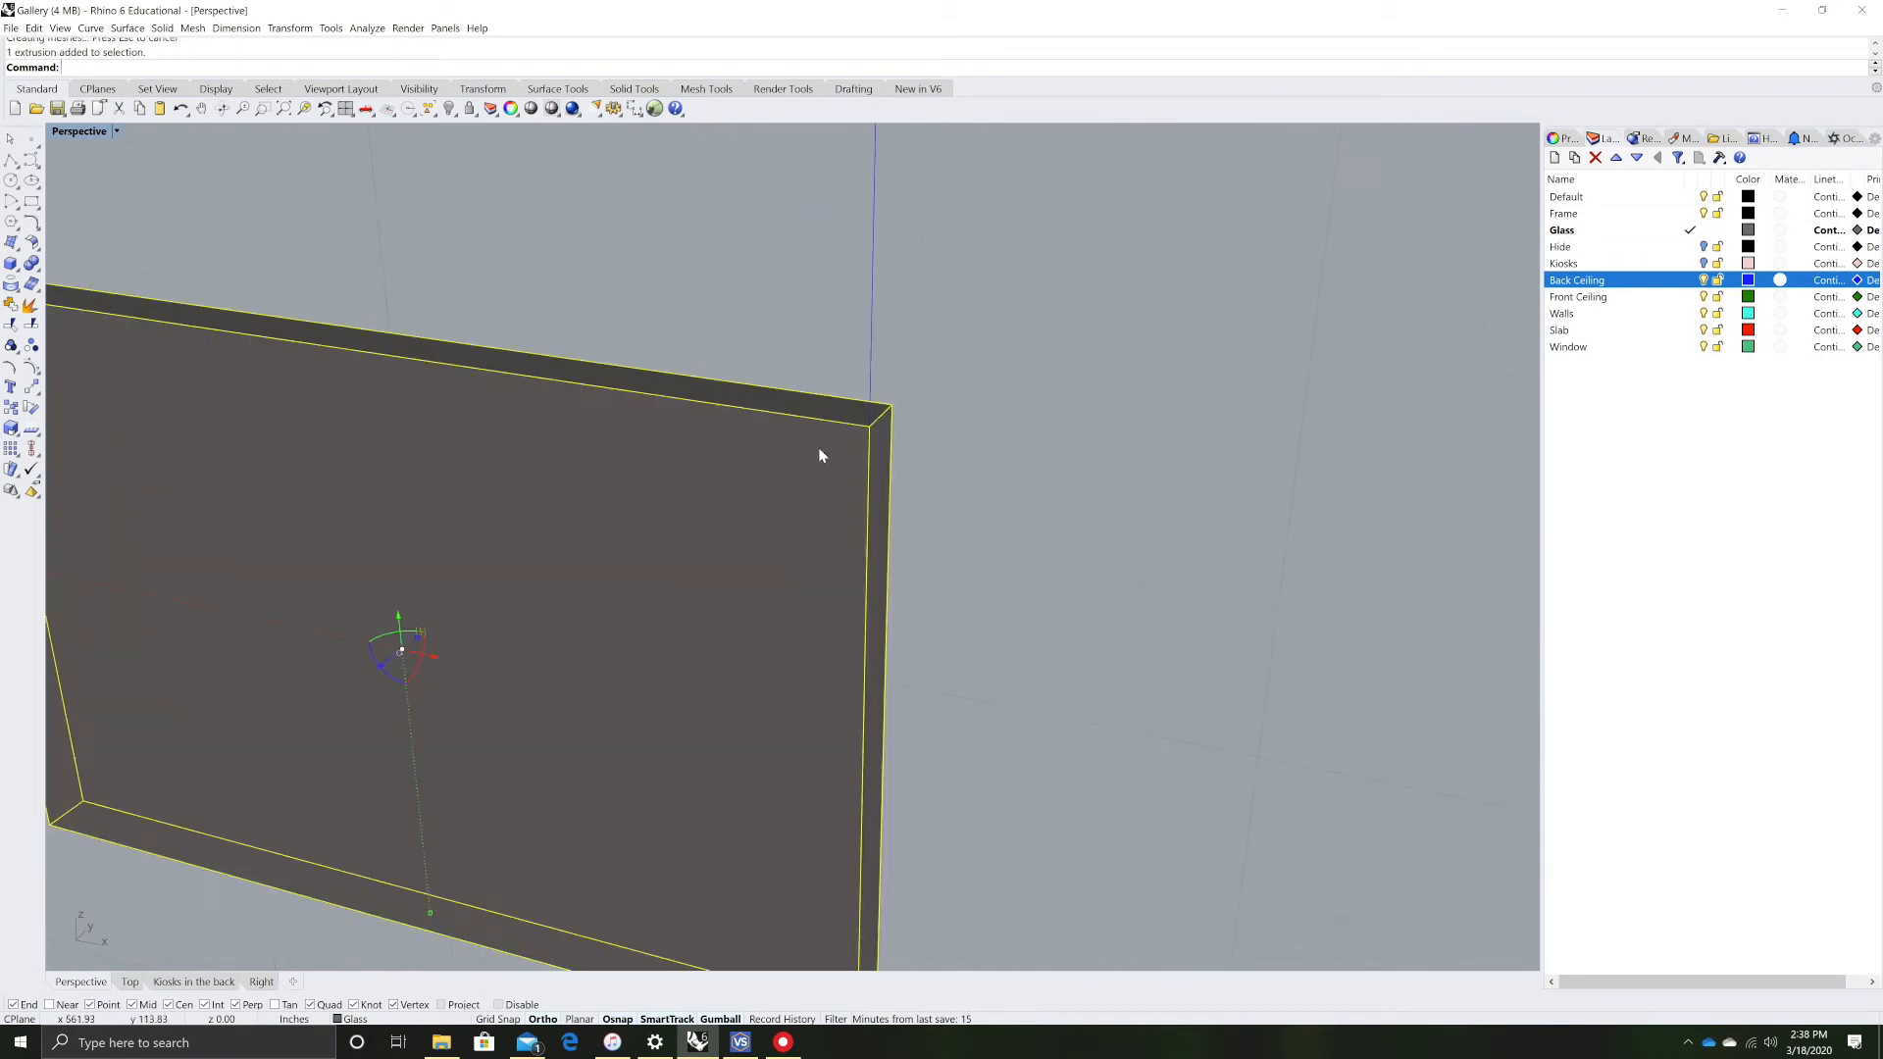
pyautogui.click(450, 108)
pyautogui.scroll(-3, 786, 543)
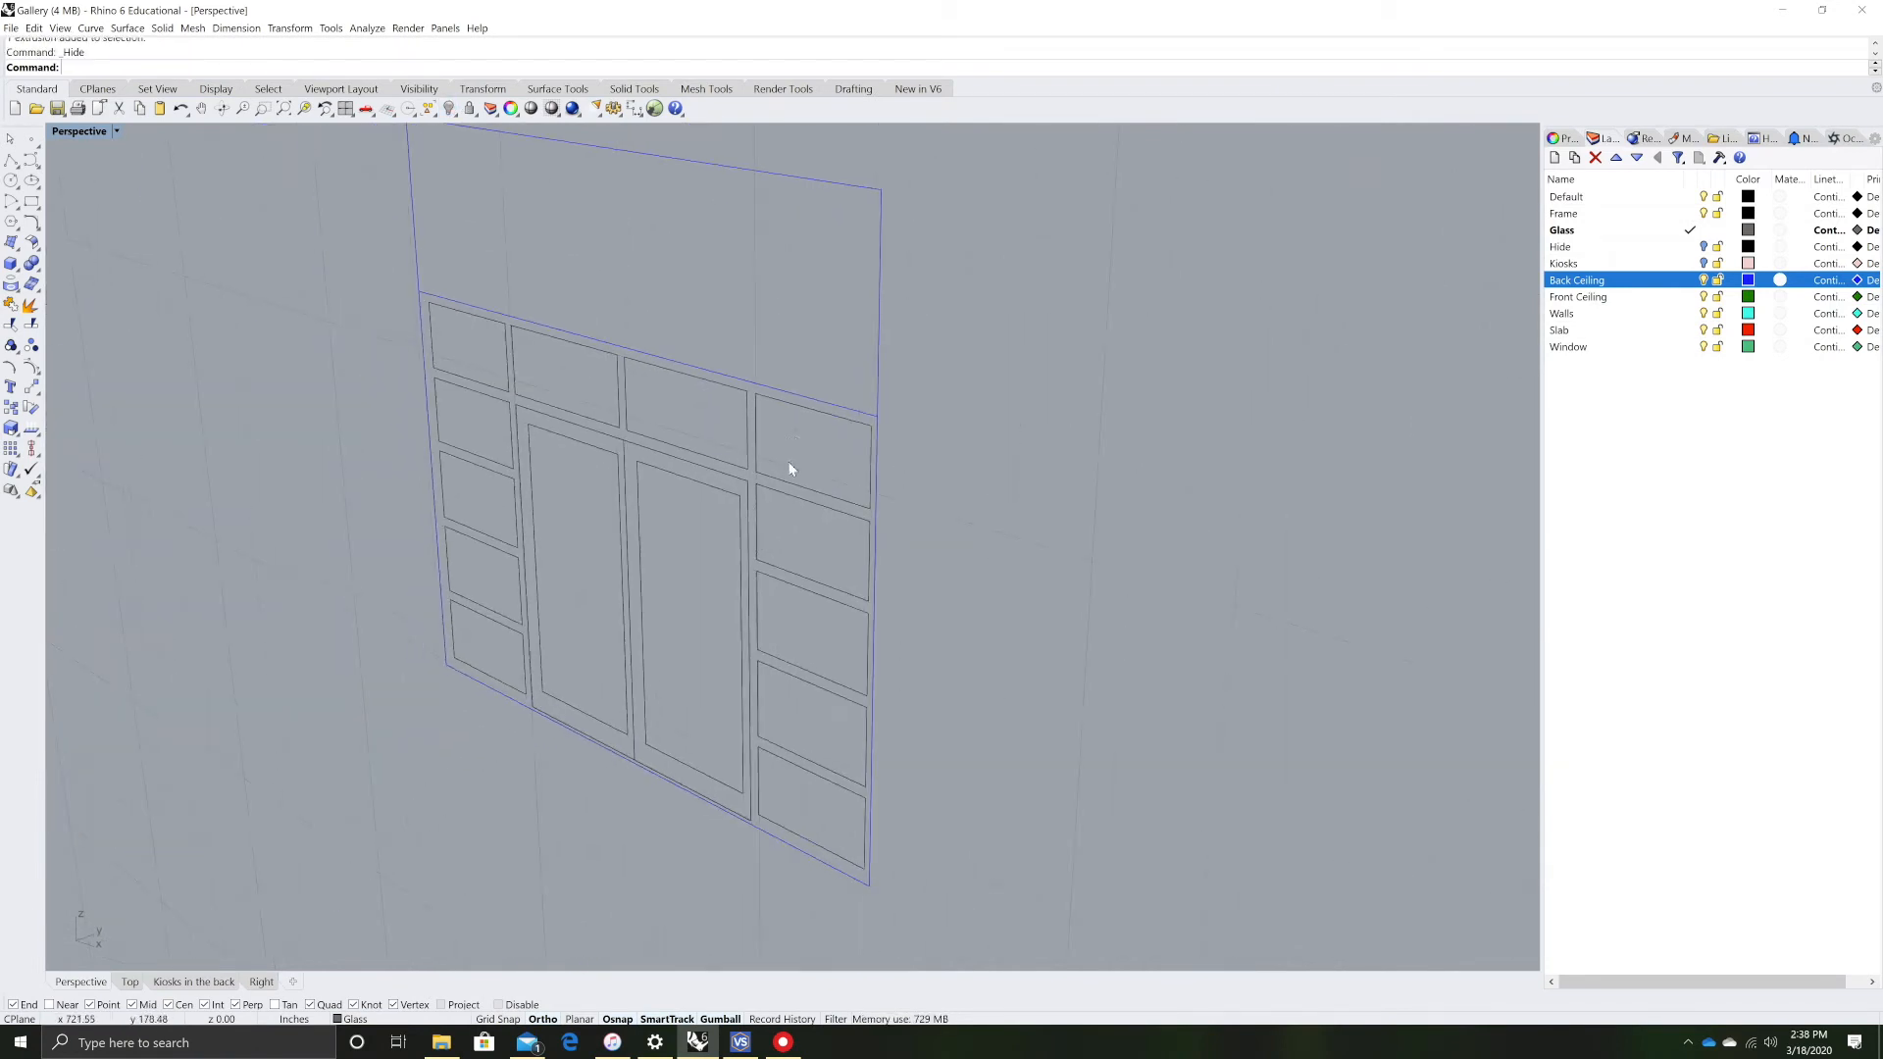
pyautogui.moveTo(667, 582); pyautogui.dragTo(512, 686)
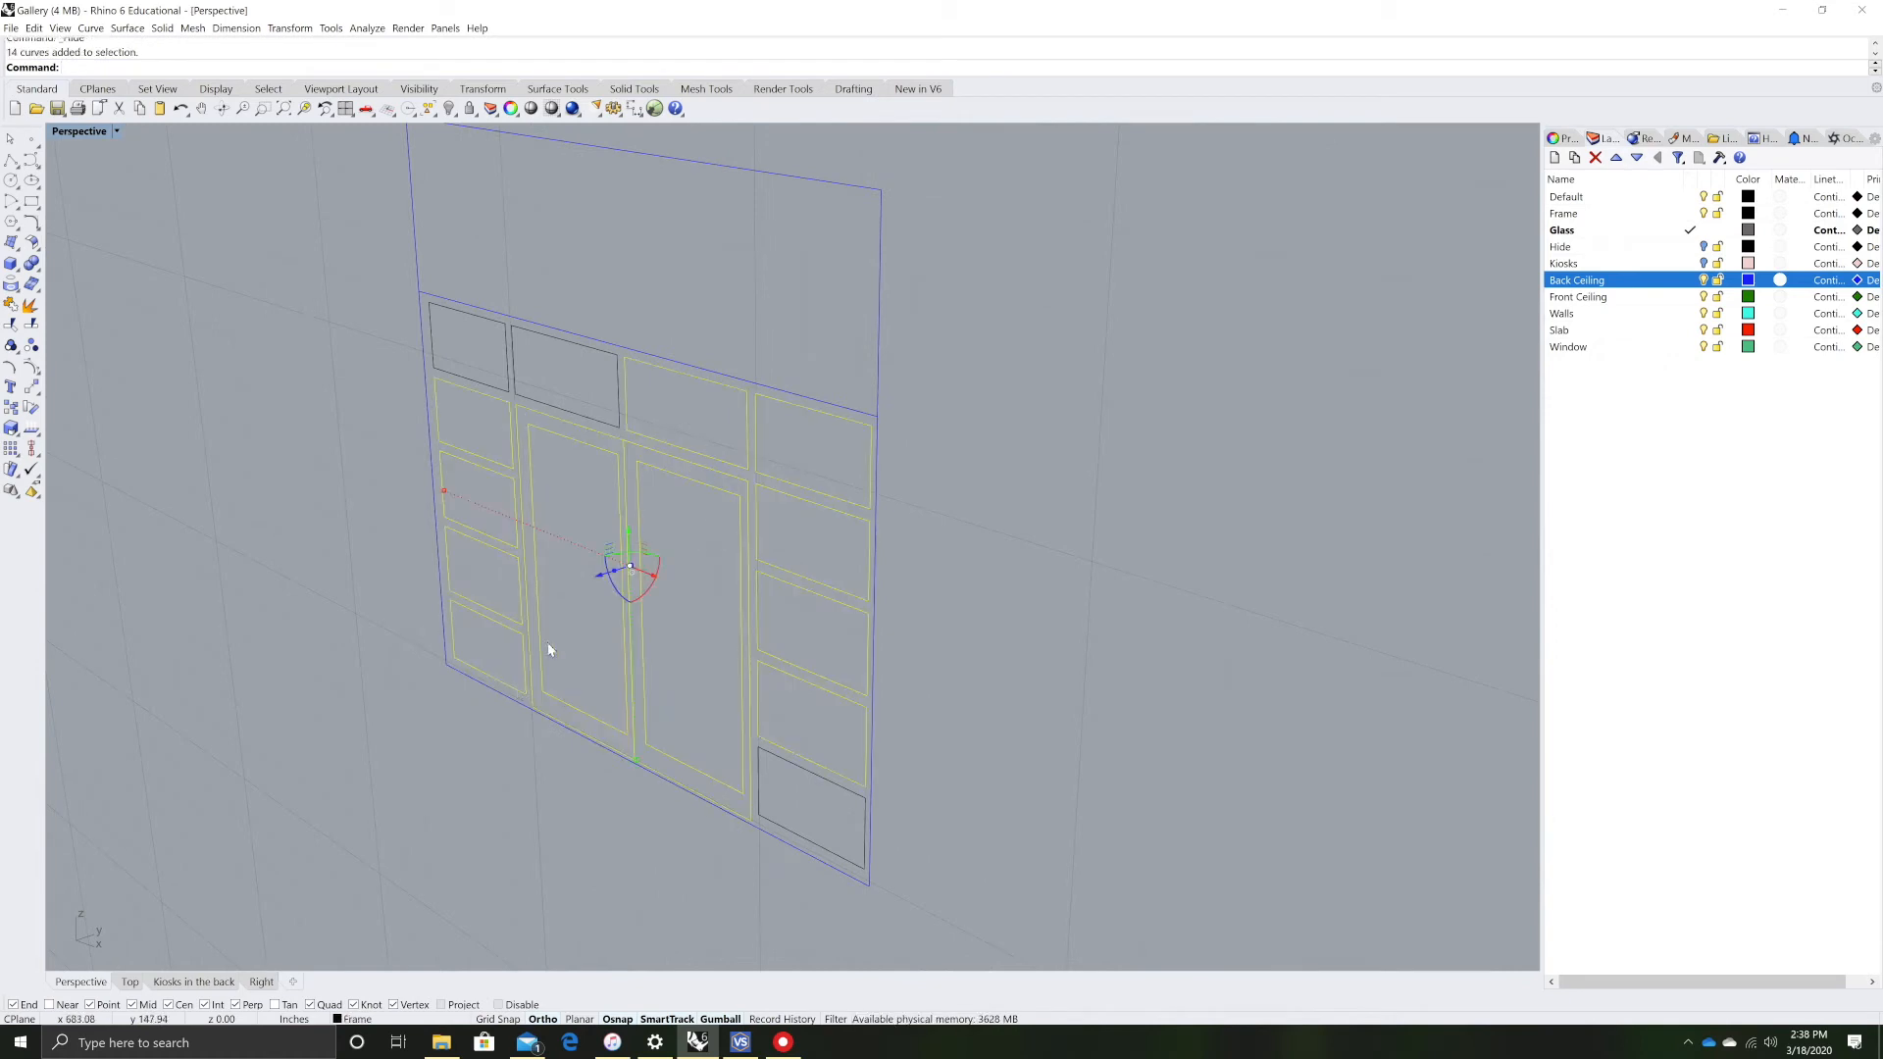
pyautogui.scroll(2, 632, 456)
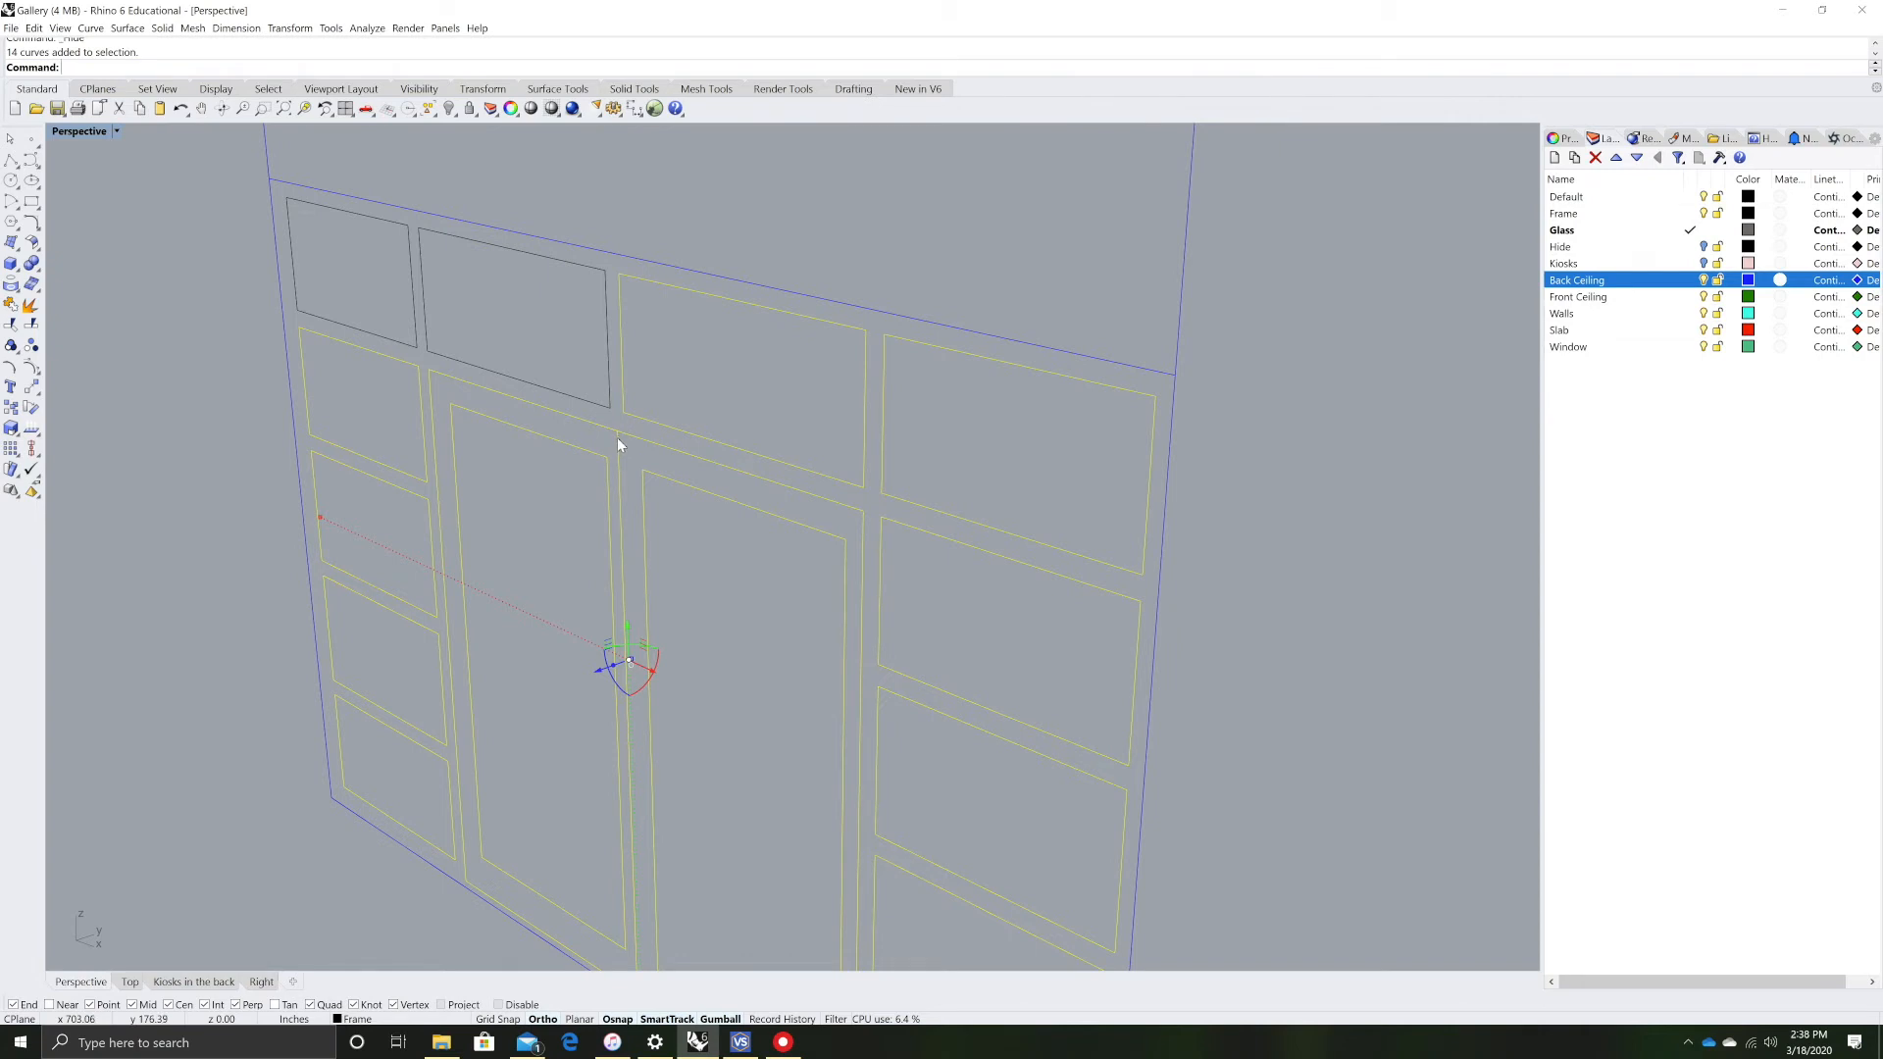
pyautogui.press('Escape')
# - Extrude all window pane outlines and the two inner door panel outlines as solids about 162.5 inches deep, leaving out the outer door outlines
pyautogui.click(704, 493)
pyautogui.click(672, 427)
pyautogui.keyDown('shift'); pyautogui.click(572, 397); pyautogui.keyUp('shift')
pyautogui.keyDown('shift'); pyautogui.click(916, 506); pyautogui.keyUp('shift')
pyautogui.keyDown('shift'); pyautogui.click(915, 530); pyautogui.keyUp('shift')
pyautogui.keyDown('shift'); pyautogui.click(929, 710); pyautogui.keyUp('shift')
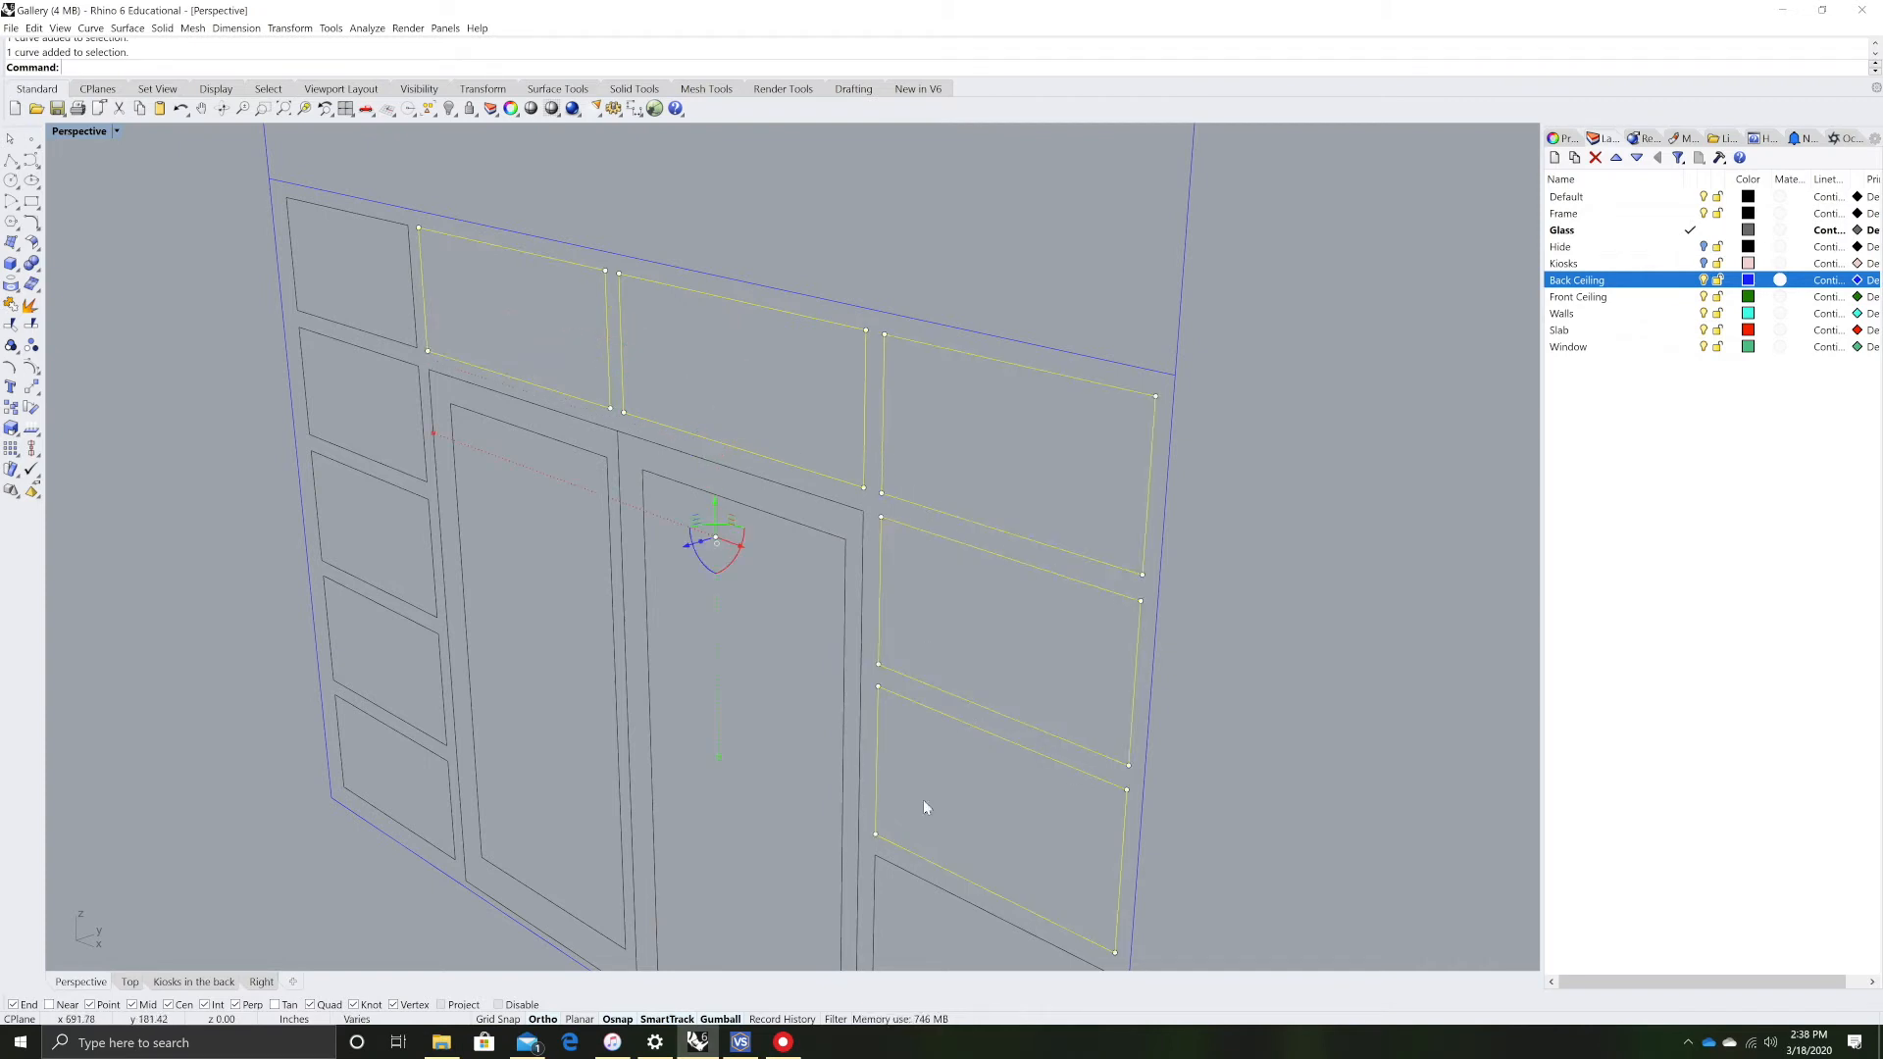
pyautogui.scroll(-5, 900, 821)
pyautogui.scroll(3, 892, 883)
pyautogui.scroll(-2, 884, 966)
pyautogui.keyDown('shift'); pyautogui.moveTo(819, 774); pyautogui.dragTo(667, 552, button='right'); pyautogui.keyUp('shift')
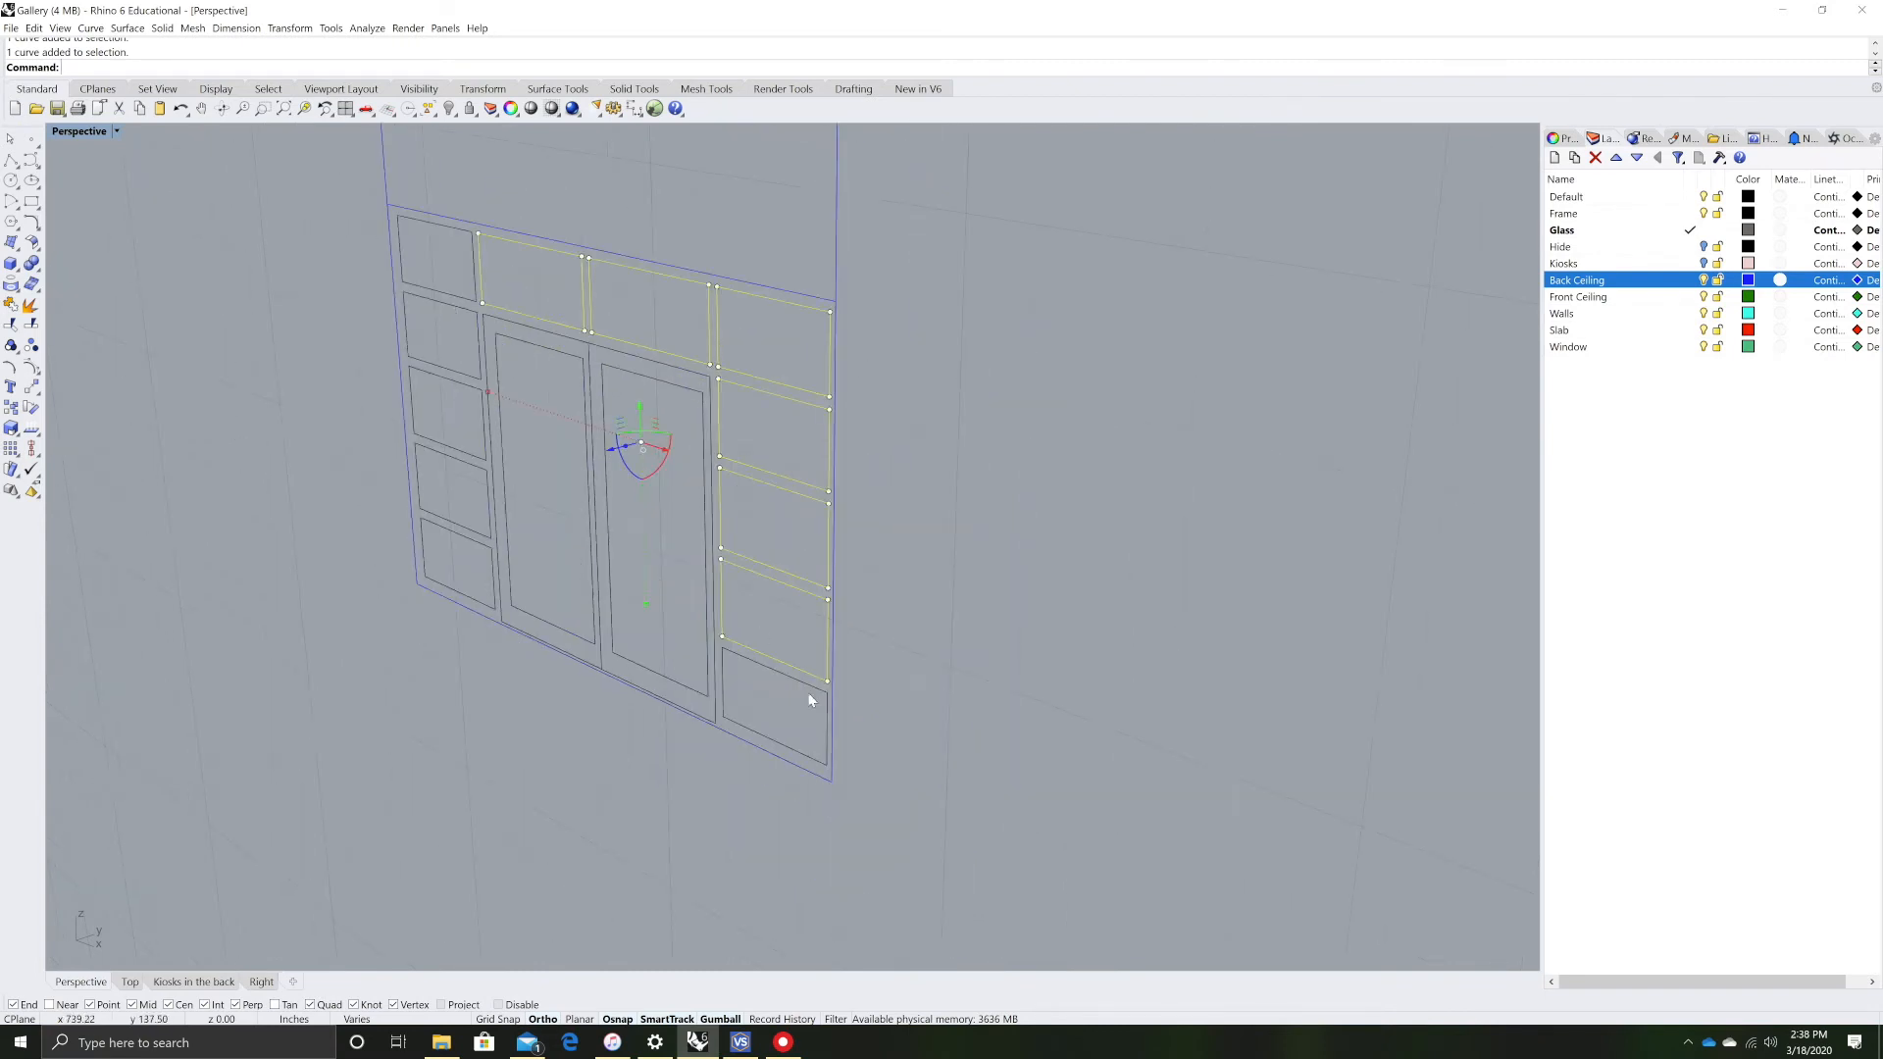
pyautogui.keyDown('shift'); pyautogui.click(763, 671); pyautogui.keyUp('shift')
pyautogui.keyDown('shift'); pyautogui.click(689, 691); pyautogui.keyUp('shift')
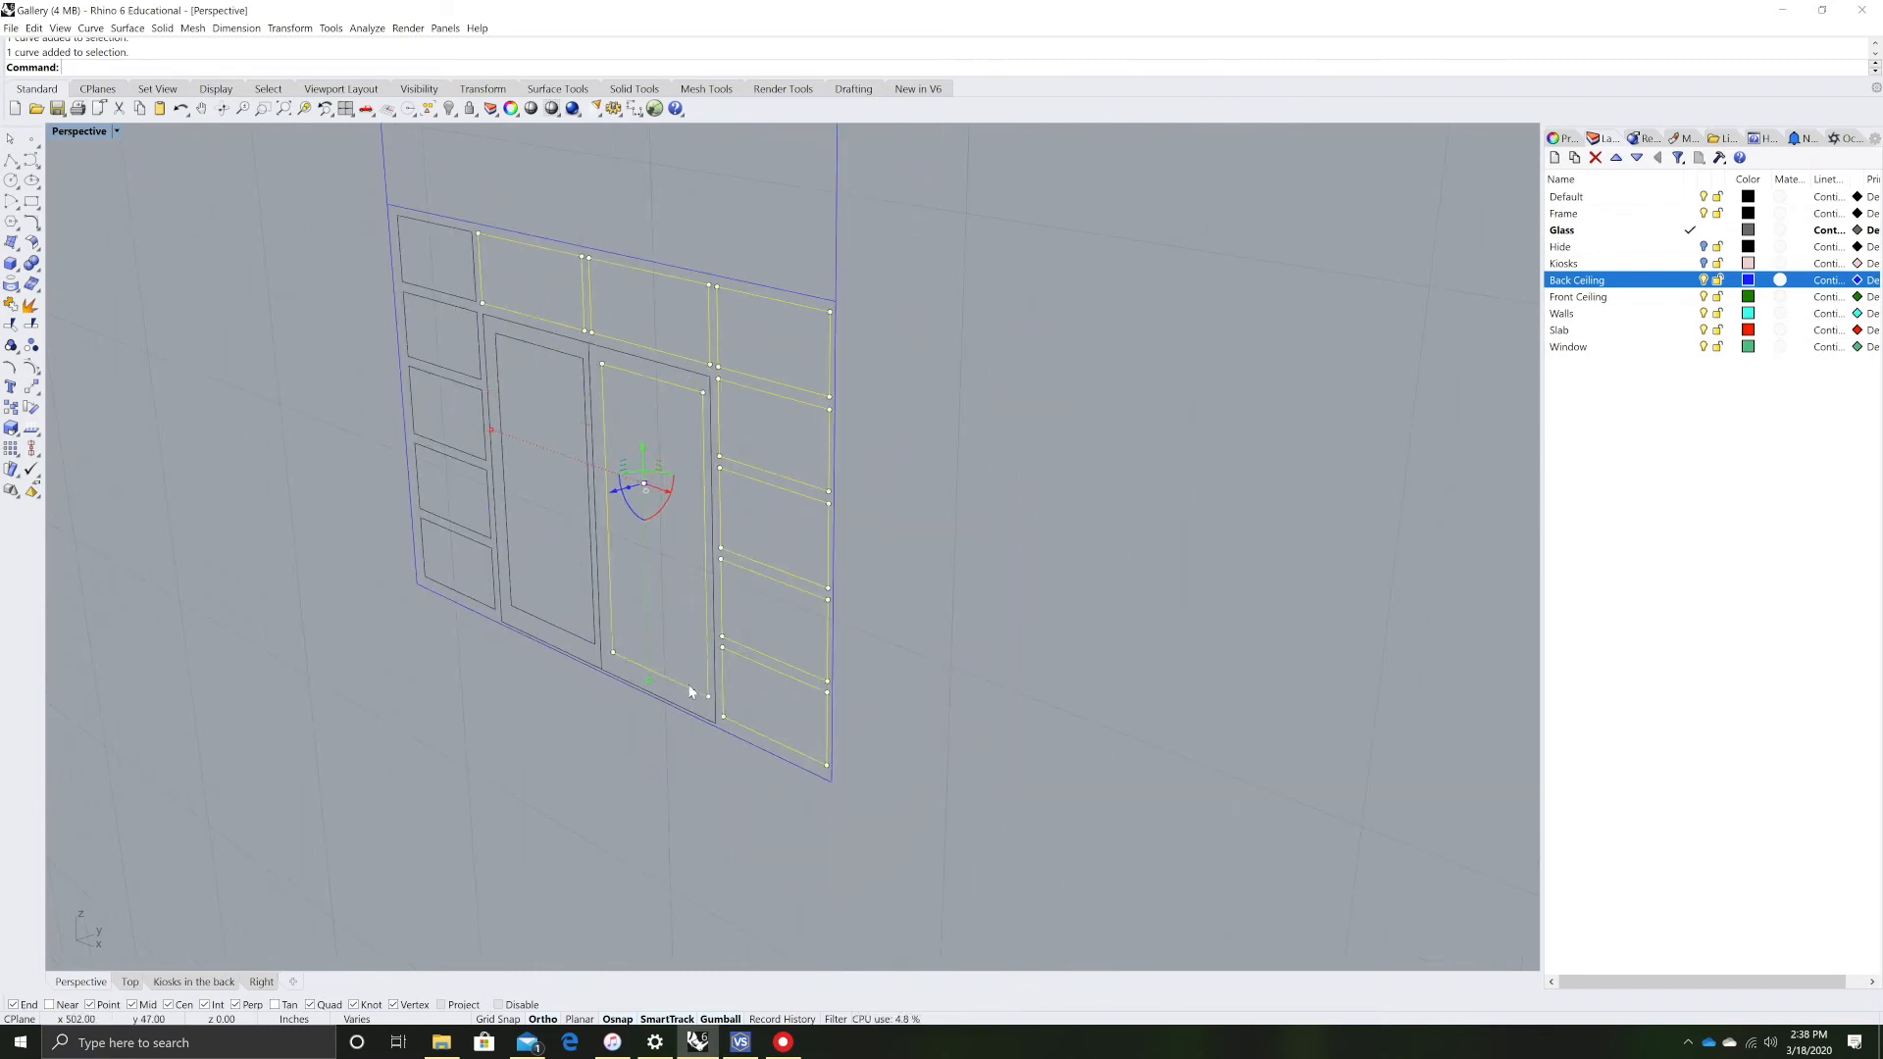
pyautogui.keyDown('shift'); pyautogui.click(525, 622); pyautogui.keyUp('shift')
pyautogui.keyDown('shift'); pyautogui.click(485, 604); pyautogui.keyUp('shift')
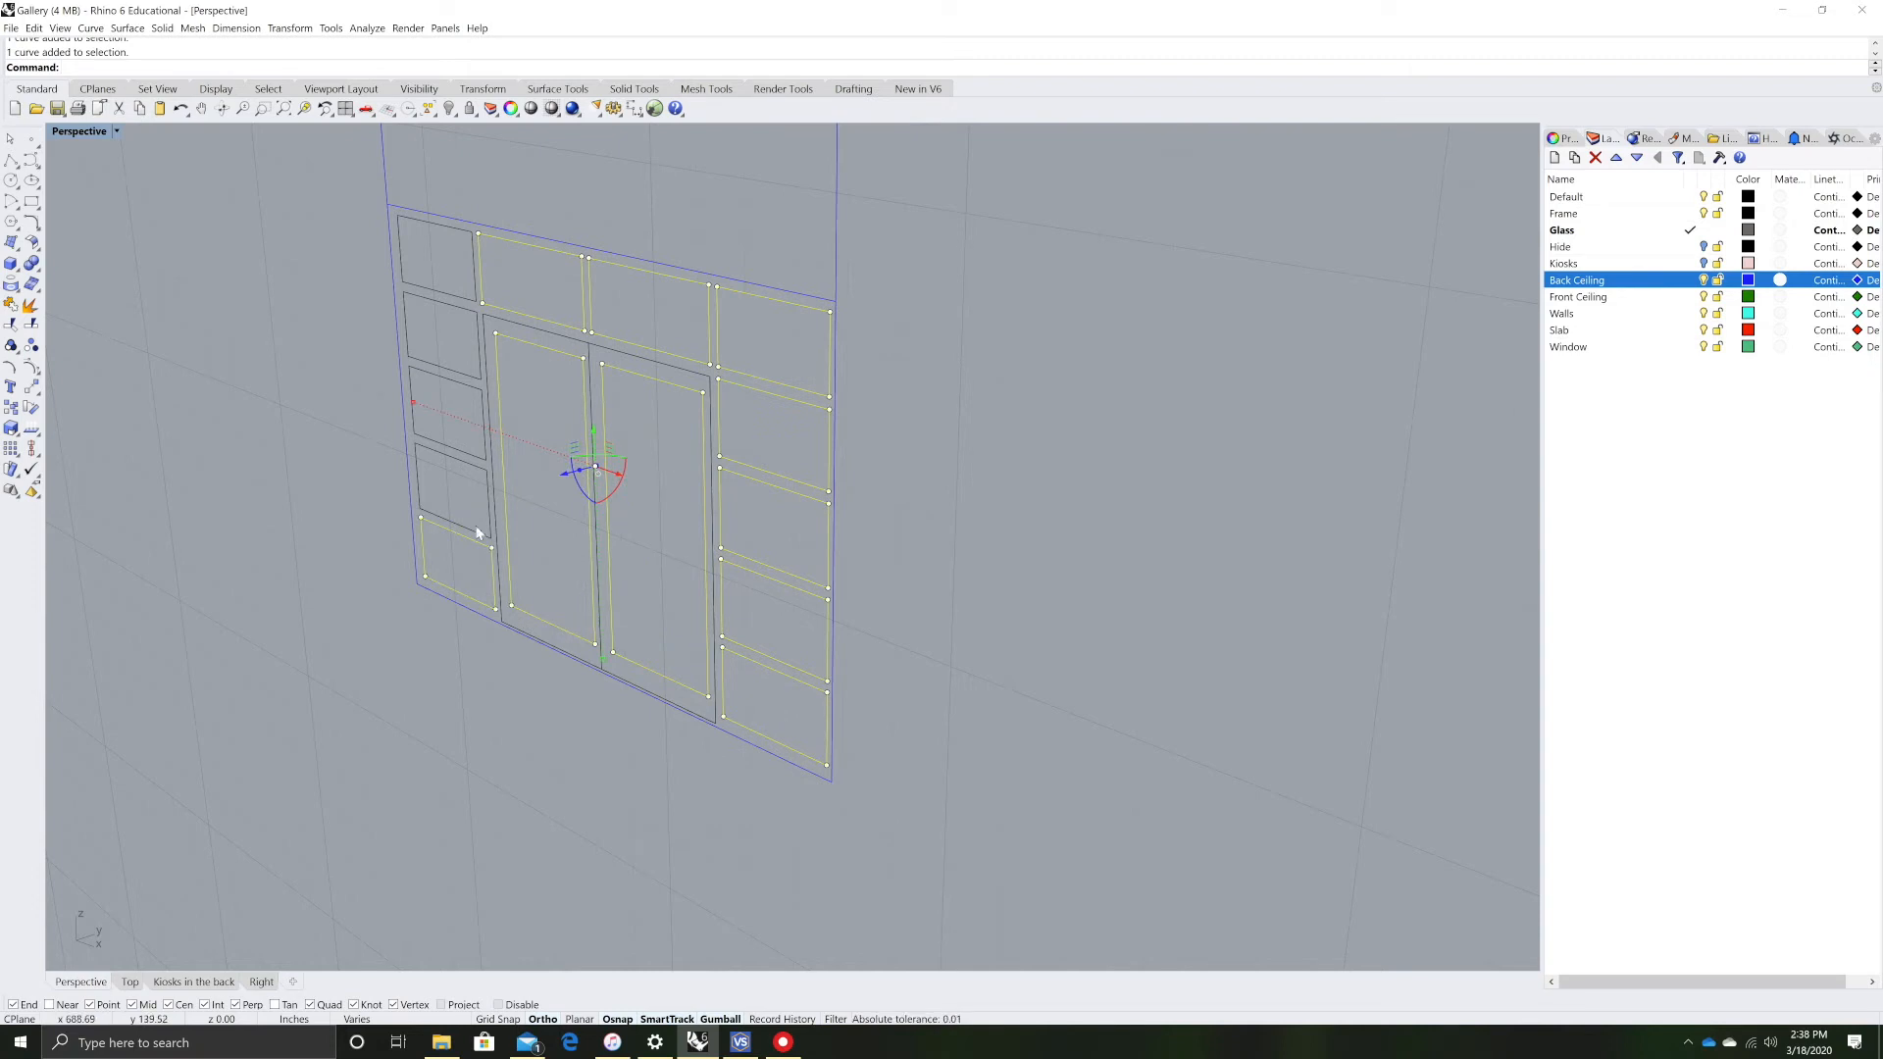
pyautogui.keyDown('shift'); pyautogui.click(462, 451); pyautogui.keyUp('shift')
pyautogui.keyDown('shift'); pyautogui.click(463, 371); pyautogui.keyUp('shift')
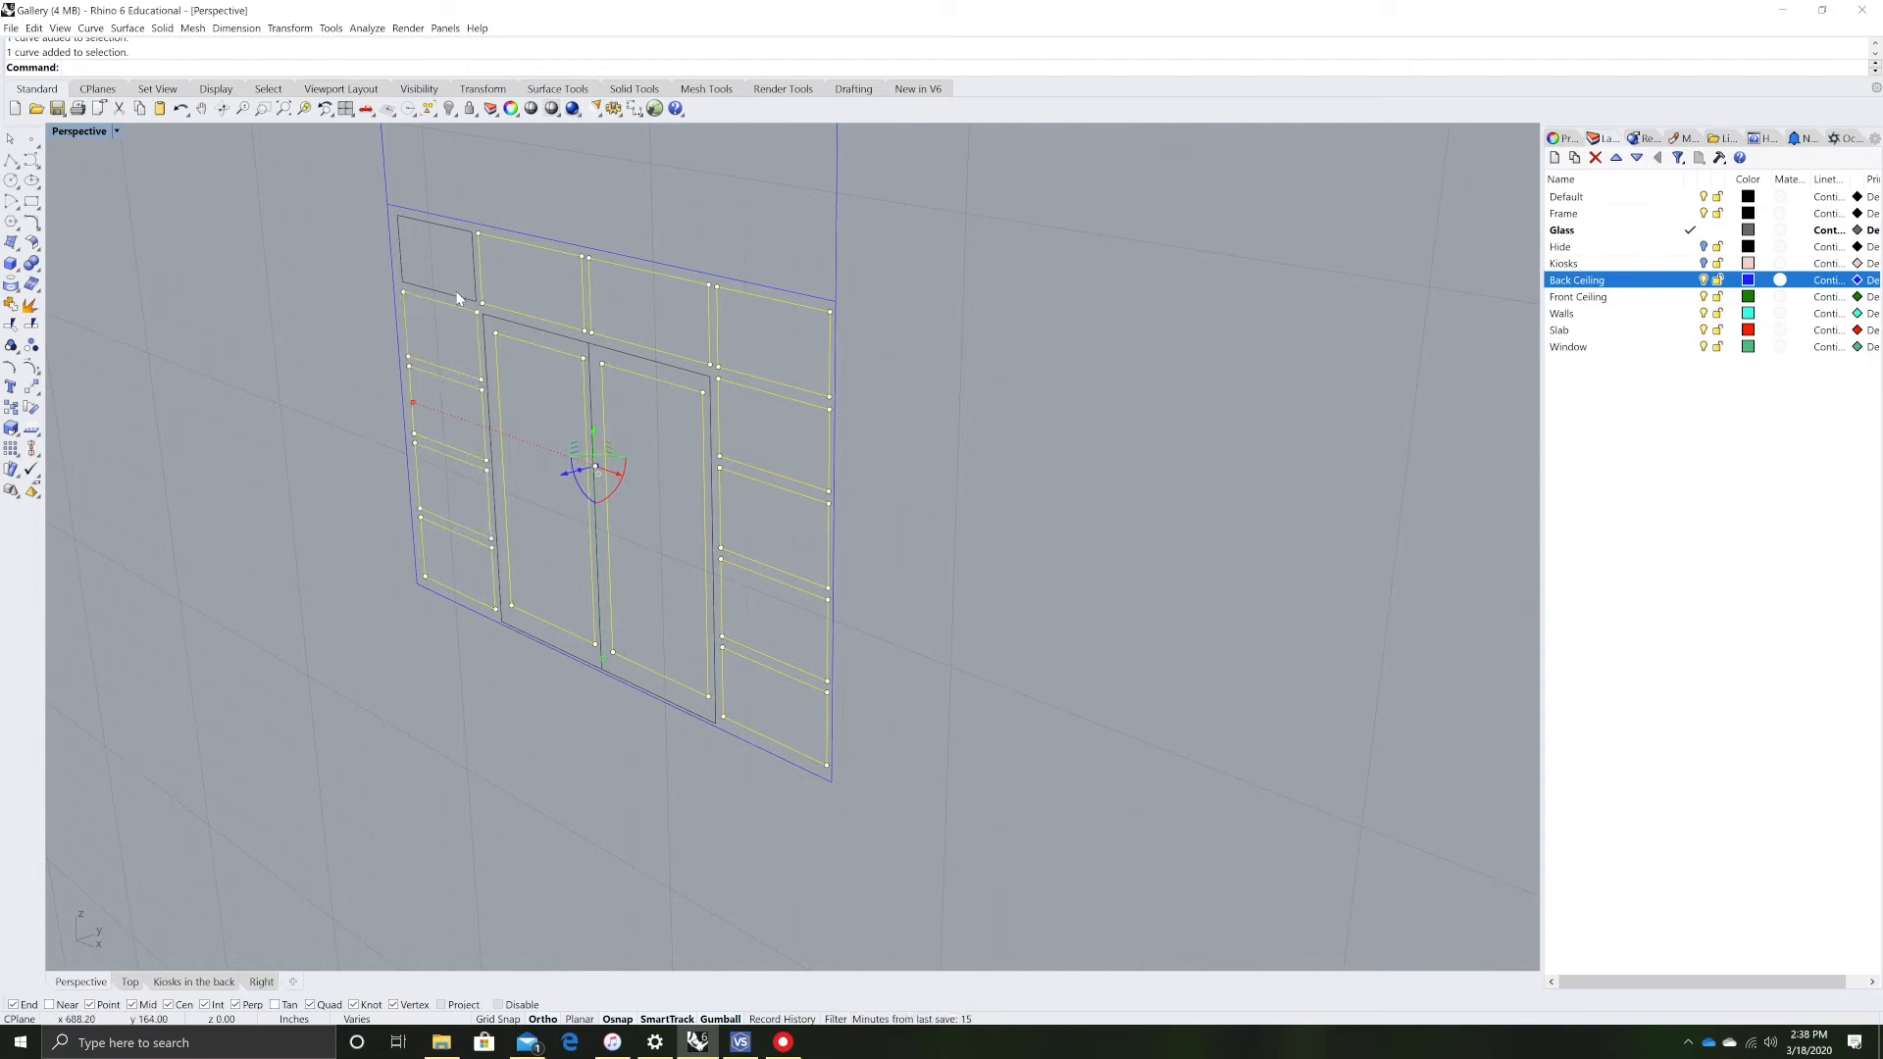
pyautogui.write('ex')
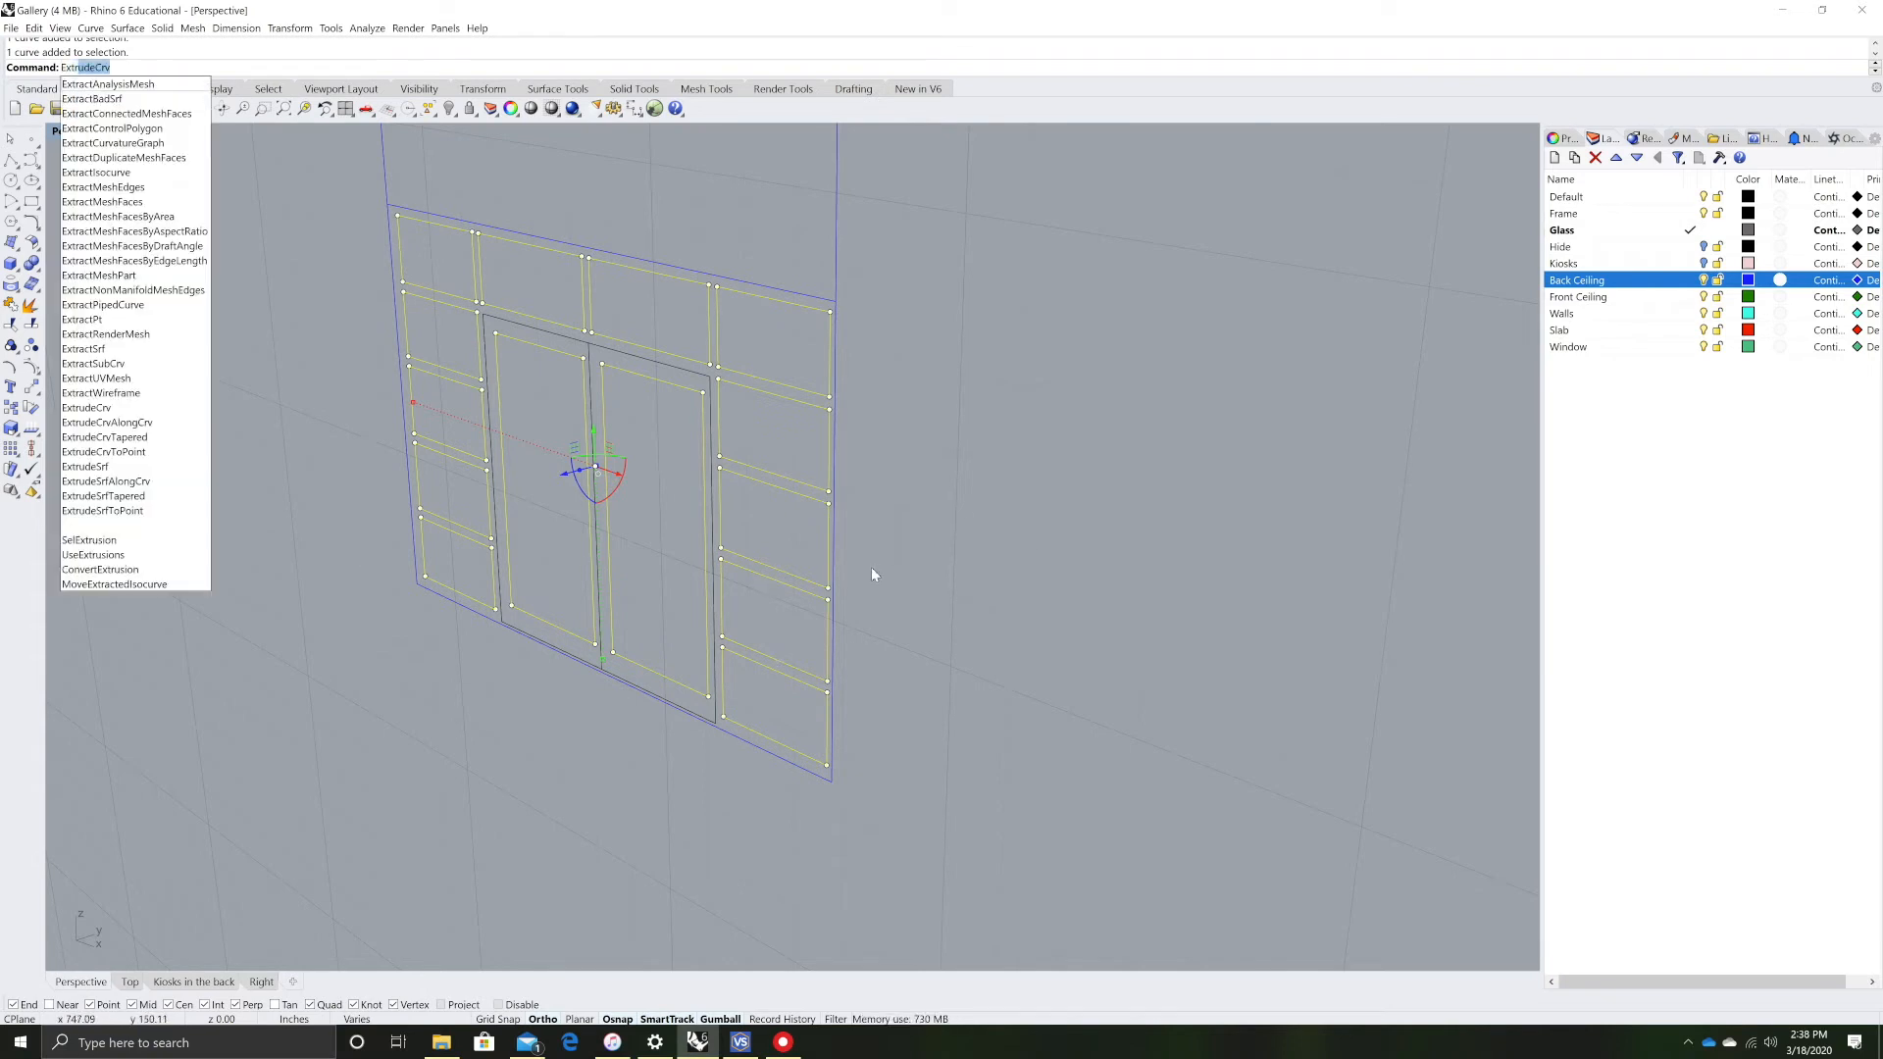
pyautogui.press('Return')
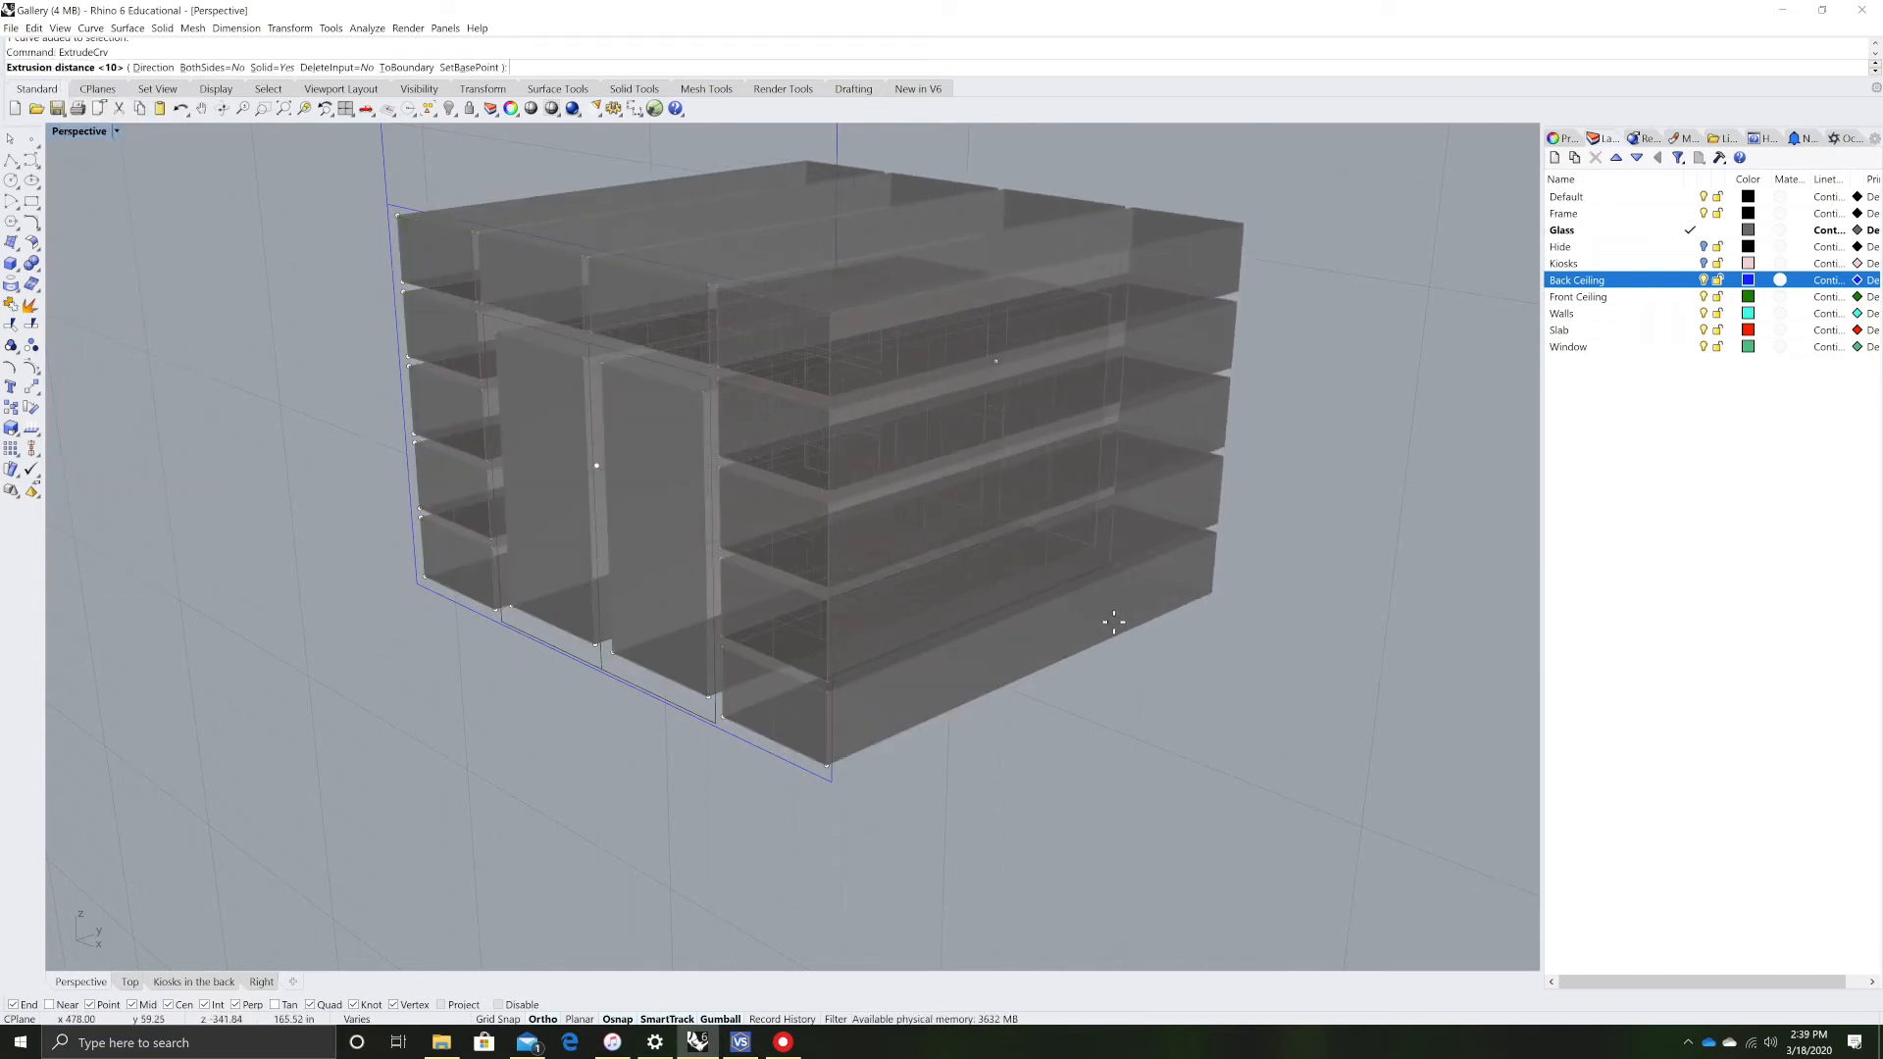
pyautogui.click(1096, 635)
pyautogui.moveTo(563, 755)
pyautogui.mouseDown(button='right')
pyautogui.moveTo(622, 761)
pyautogui.moveTo(565, 756)
pyautogui.mouseUp(button='right')
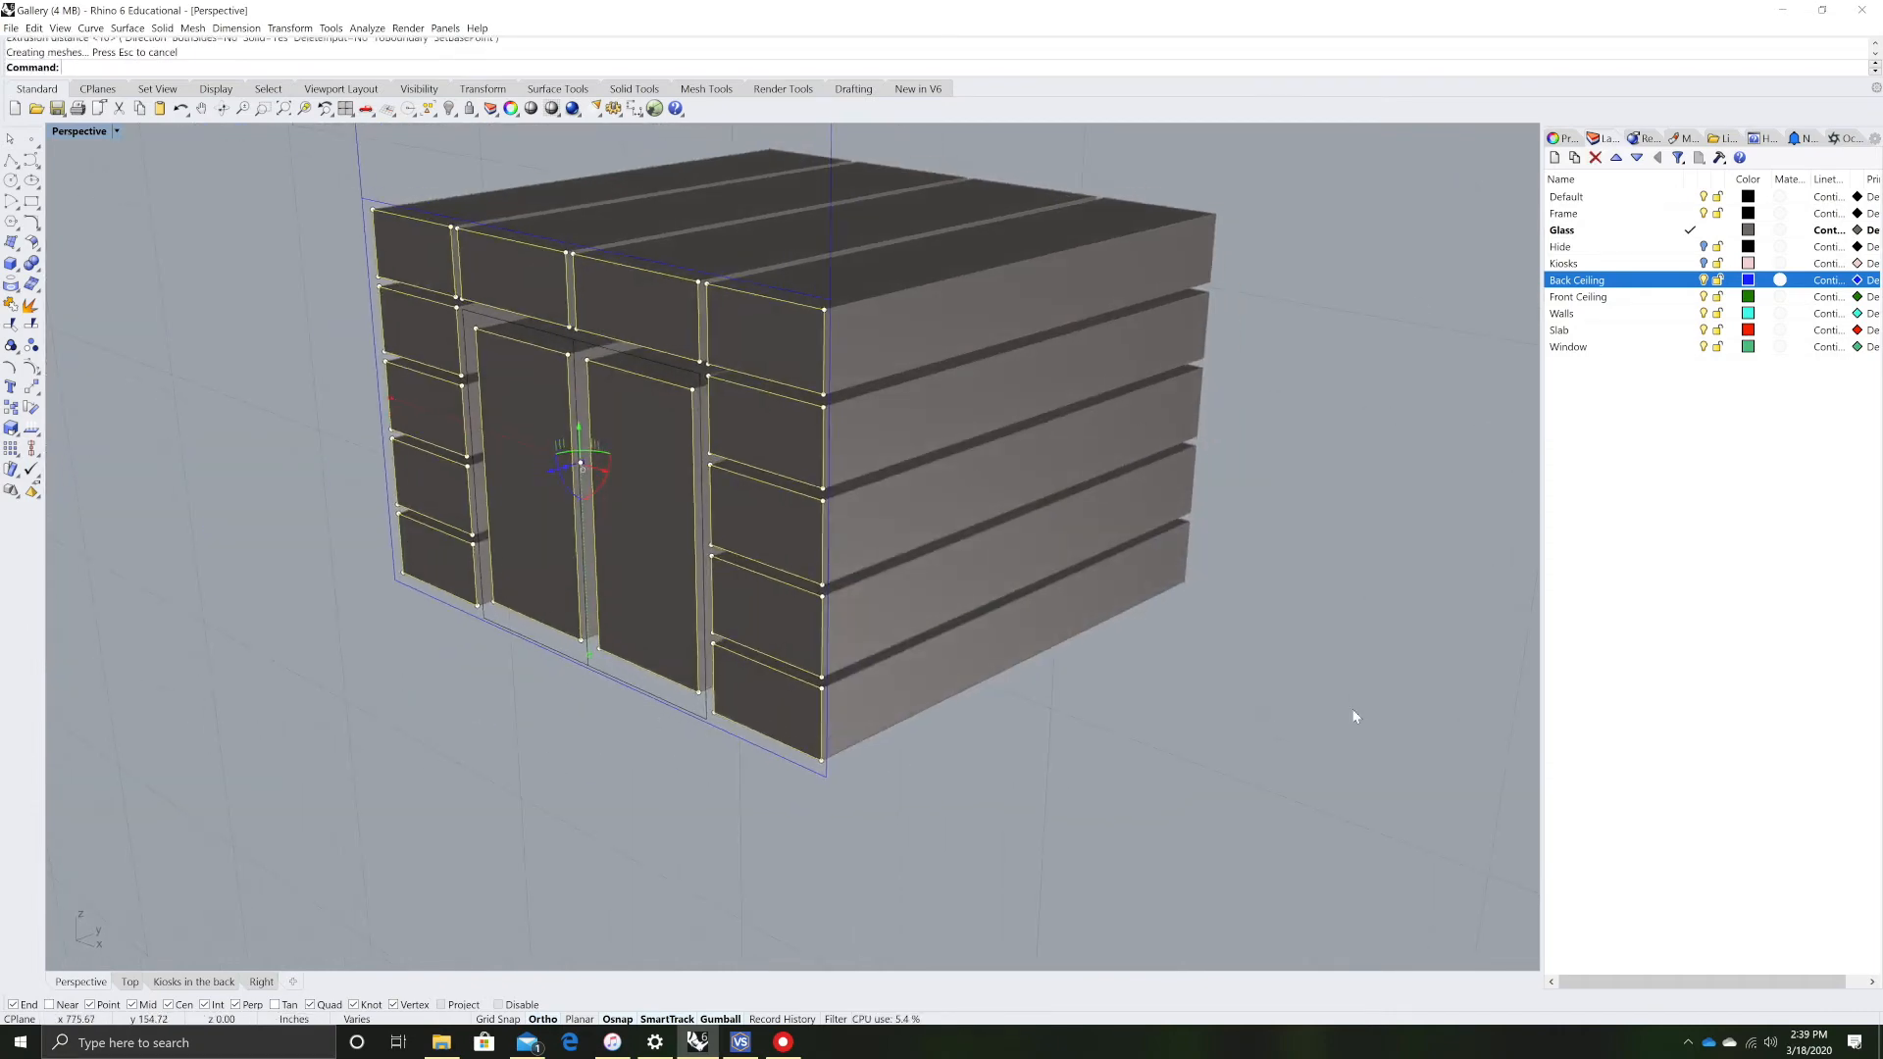
pyautogui.click(1265, 709)
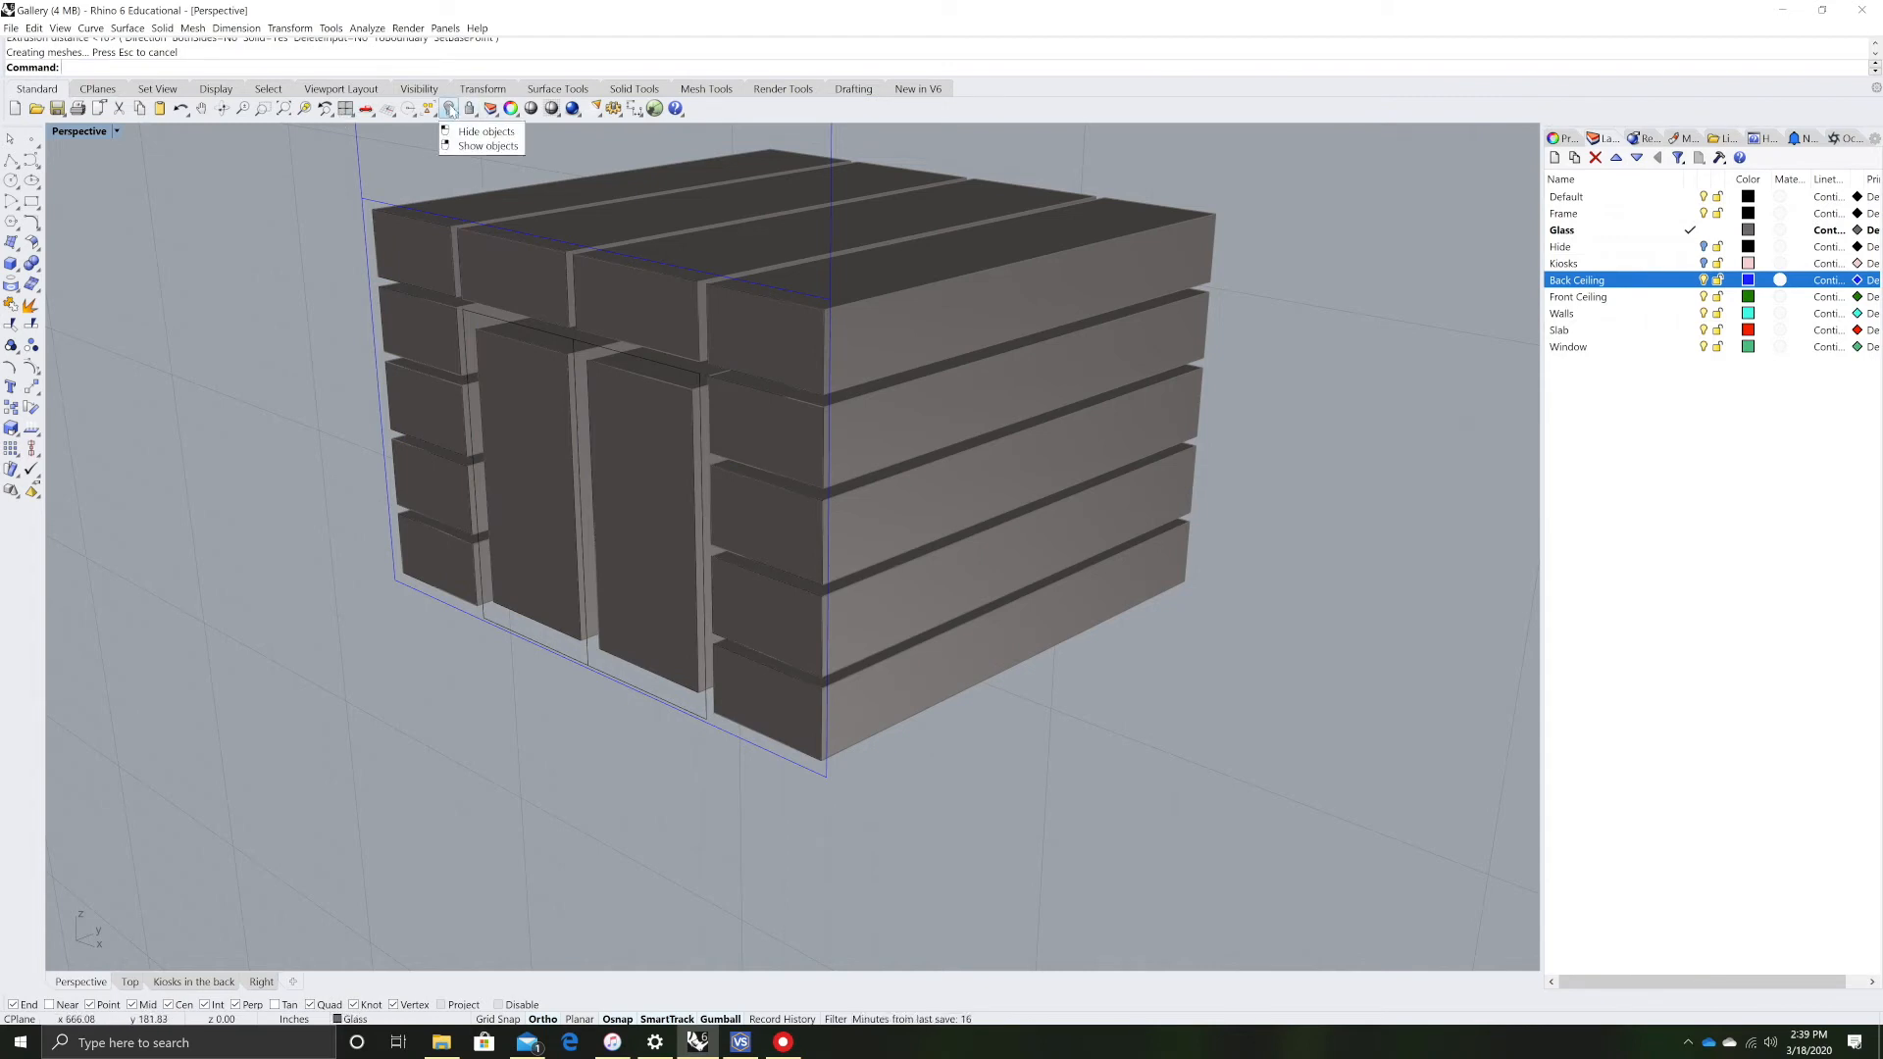
# - Extrude the blue rectangle surrounding the panes and doors 10 inches as a solid slab
pyautogui.click(743, 289)
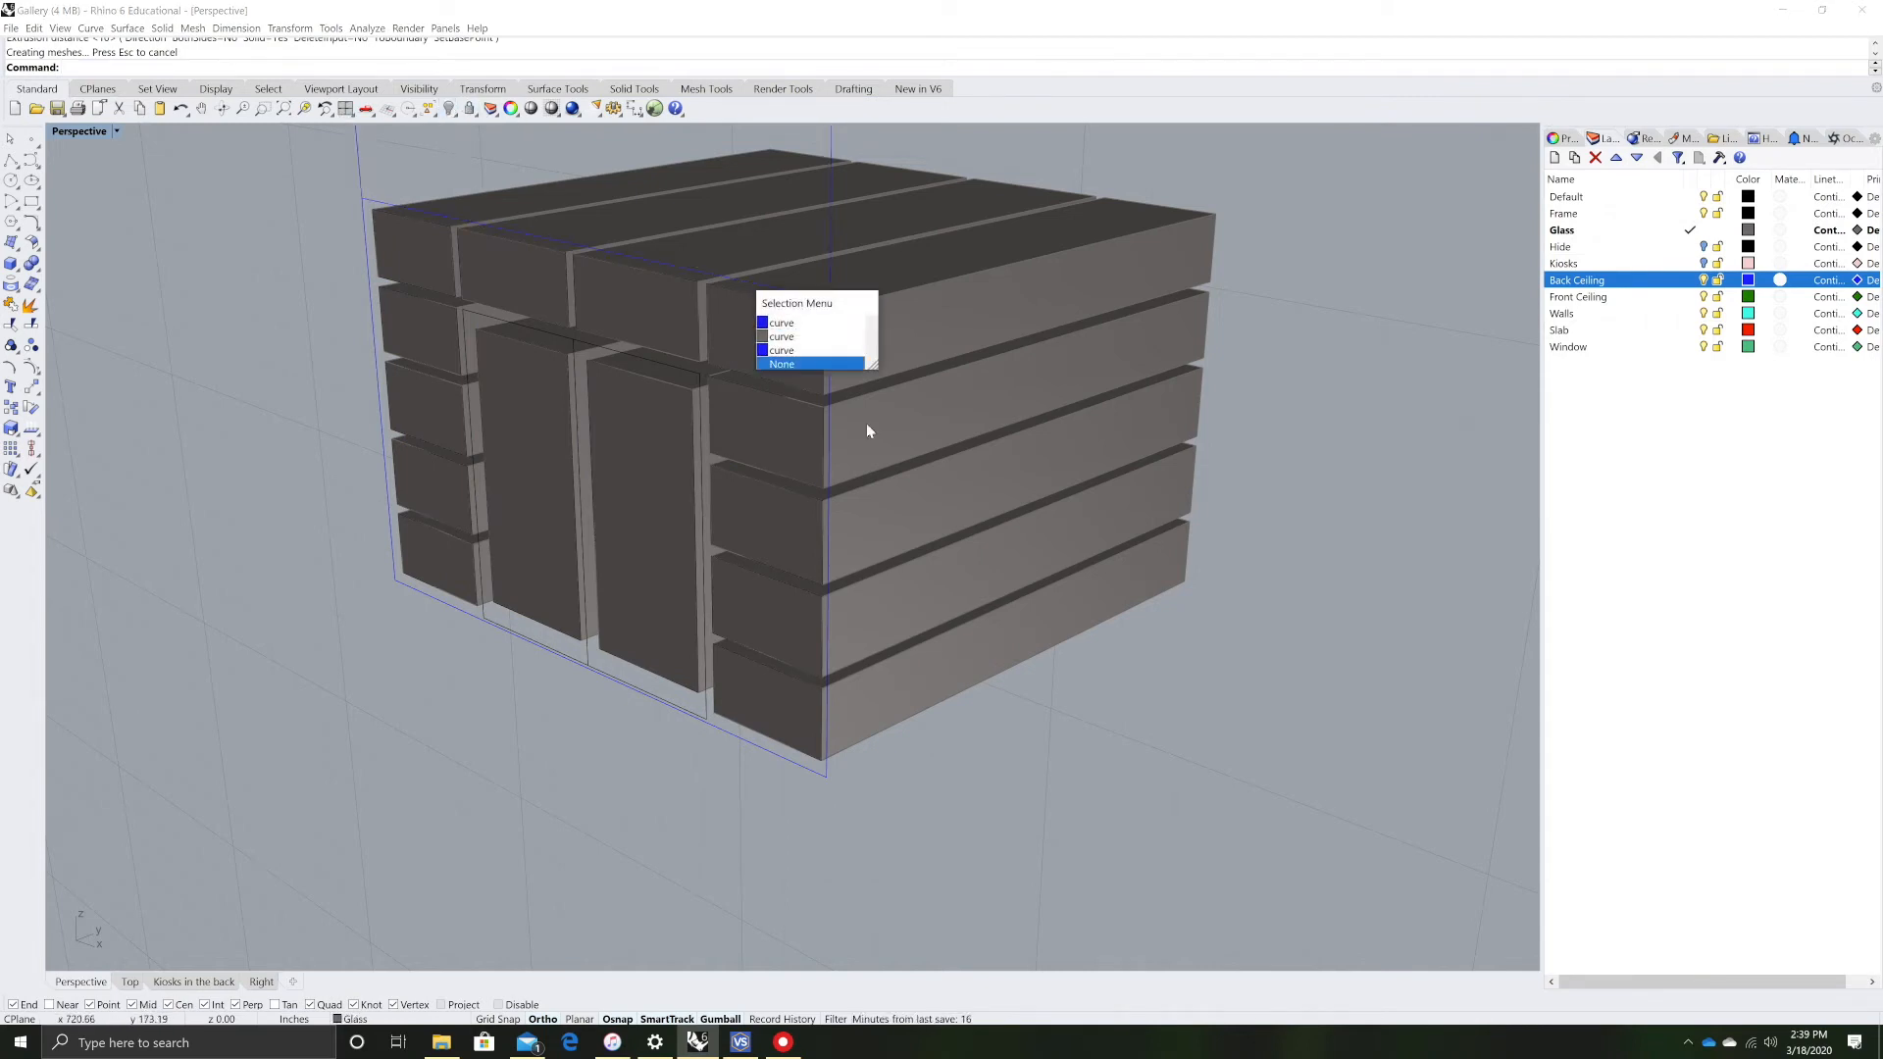
pyautogui.click(825, 455)
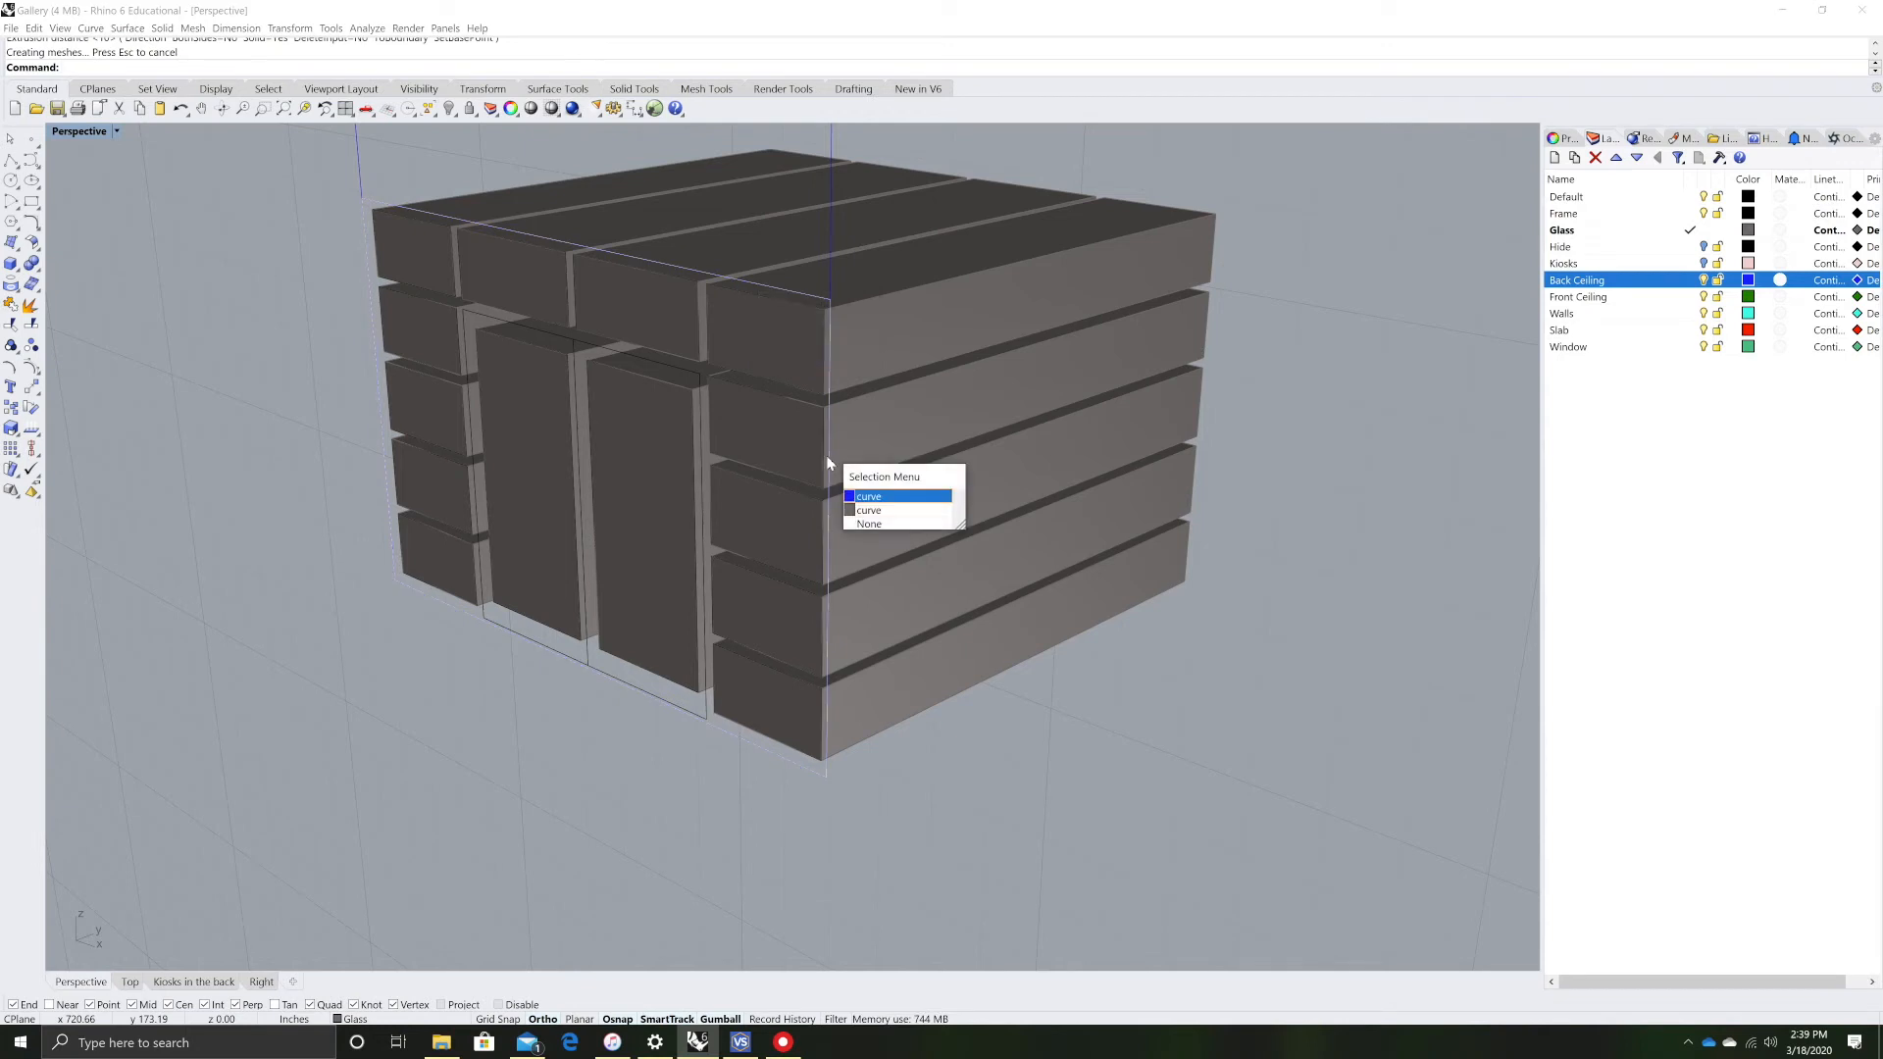
pyautogui.click(870, 496)
pyautogui.write('E')
pyautogui.press('Return')
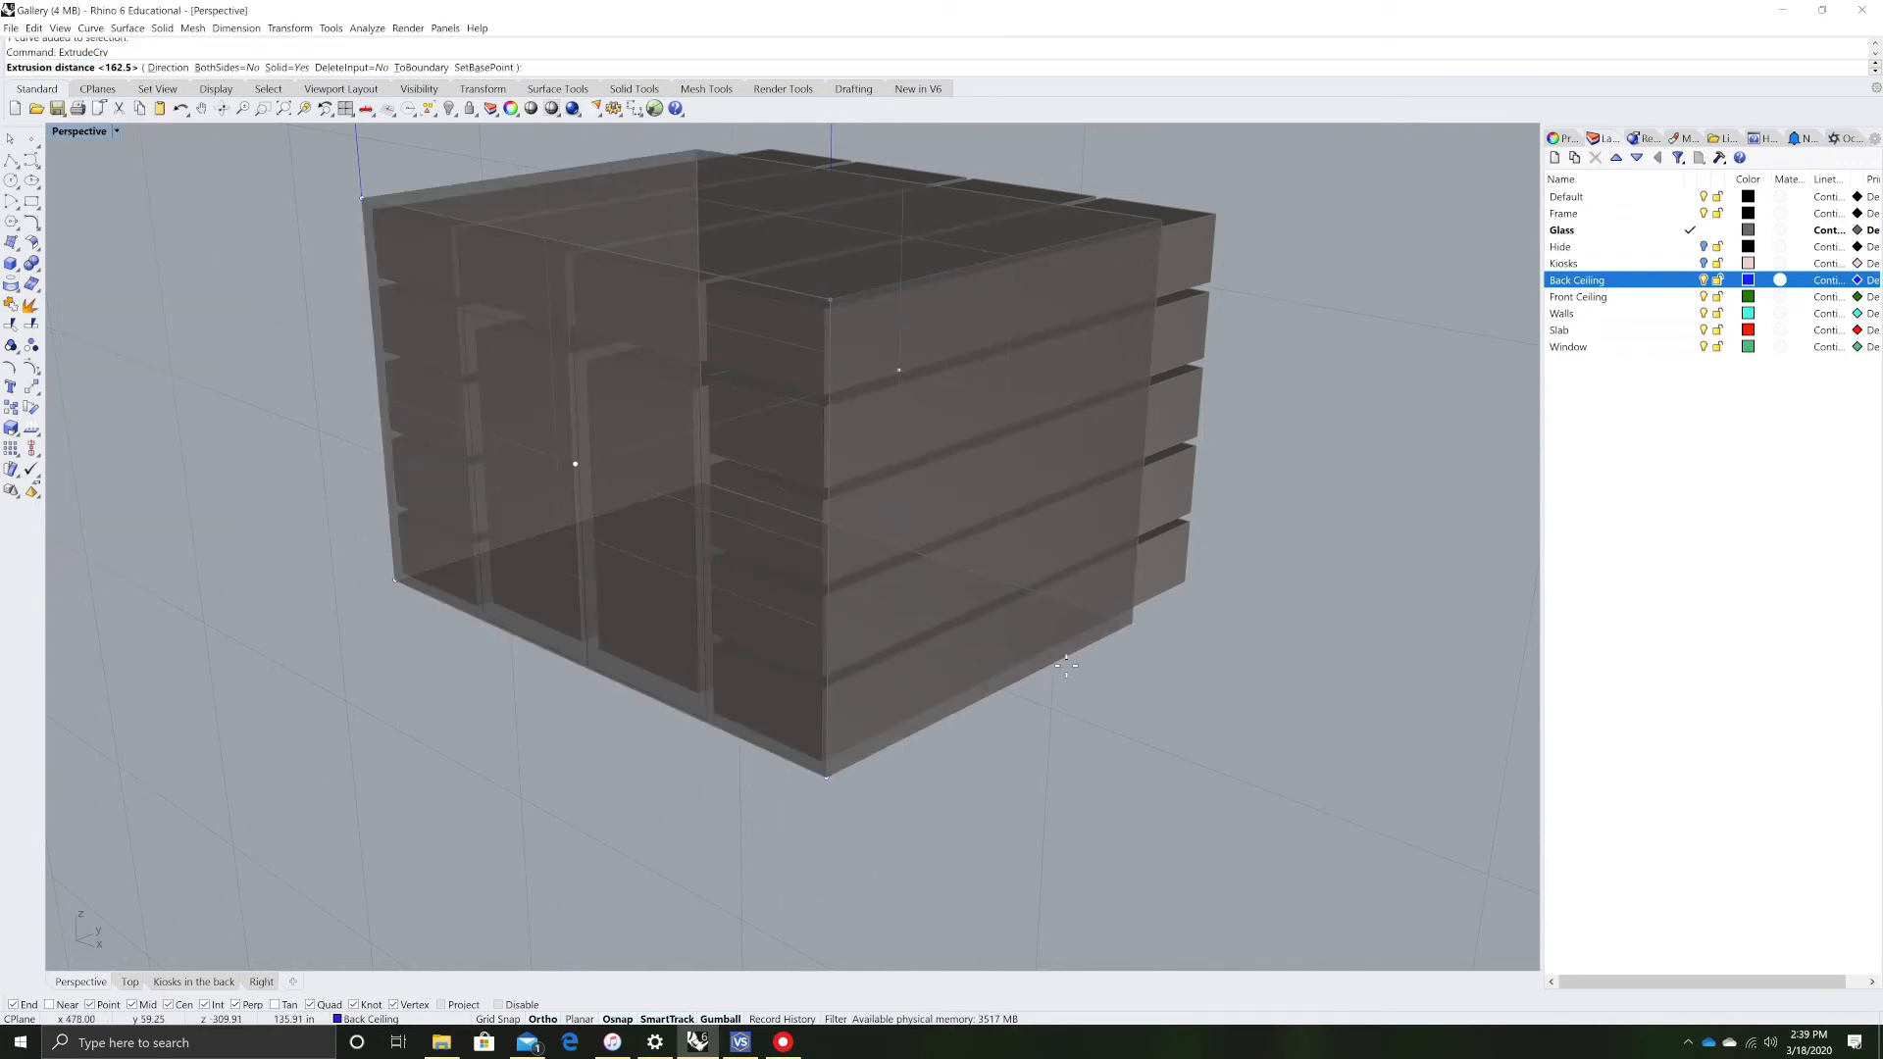
pyautogui.write('10')
pyautogui.press('Return')
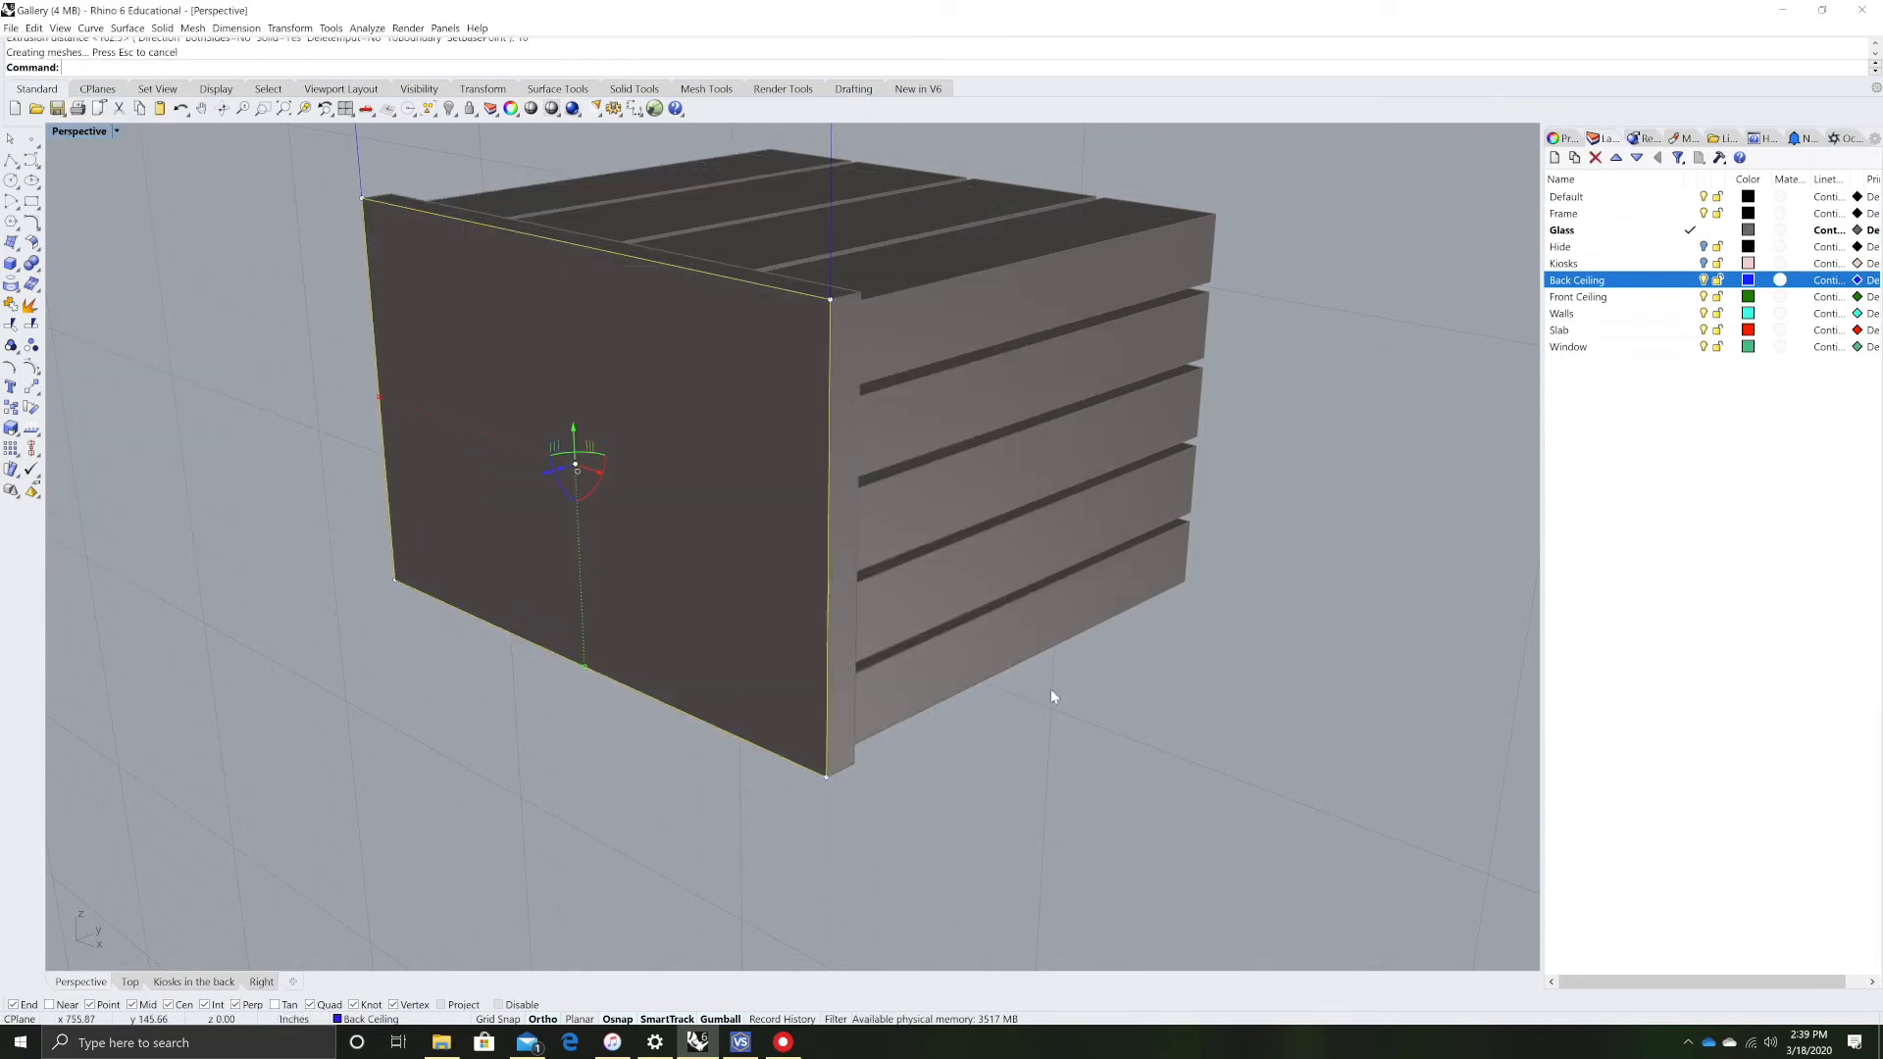
pyautogui.click(1068, 799)
pyautogui.moveTo(1068, 798); pyautogui.dragTo(765, 689, button='right')
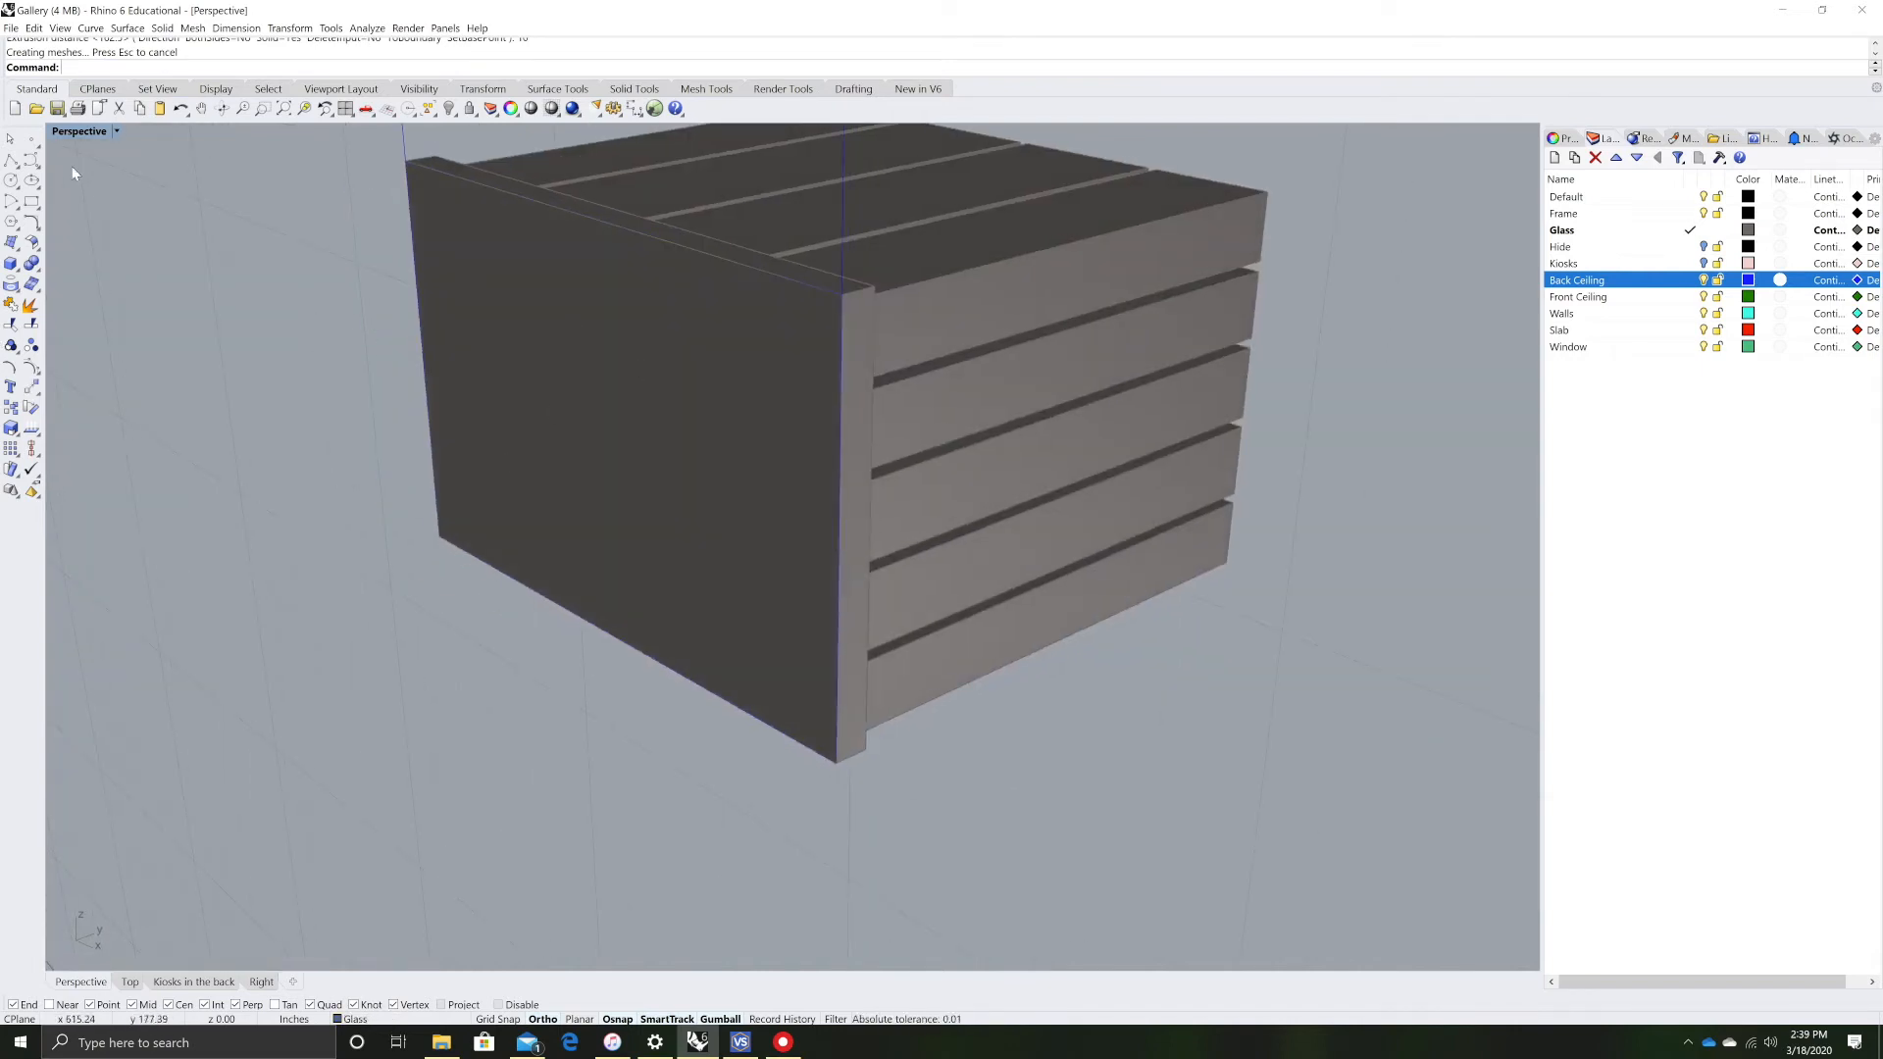
pyautogui.click(35, 267)
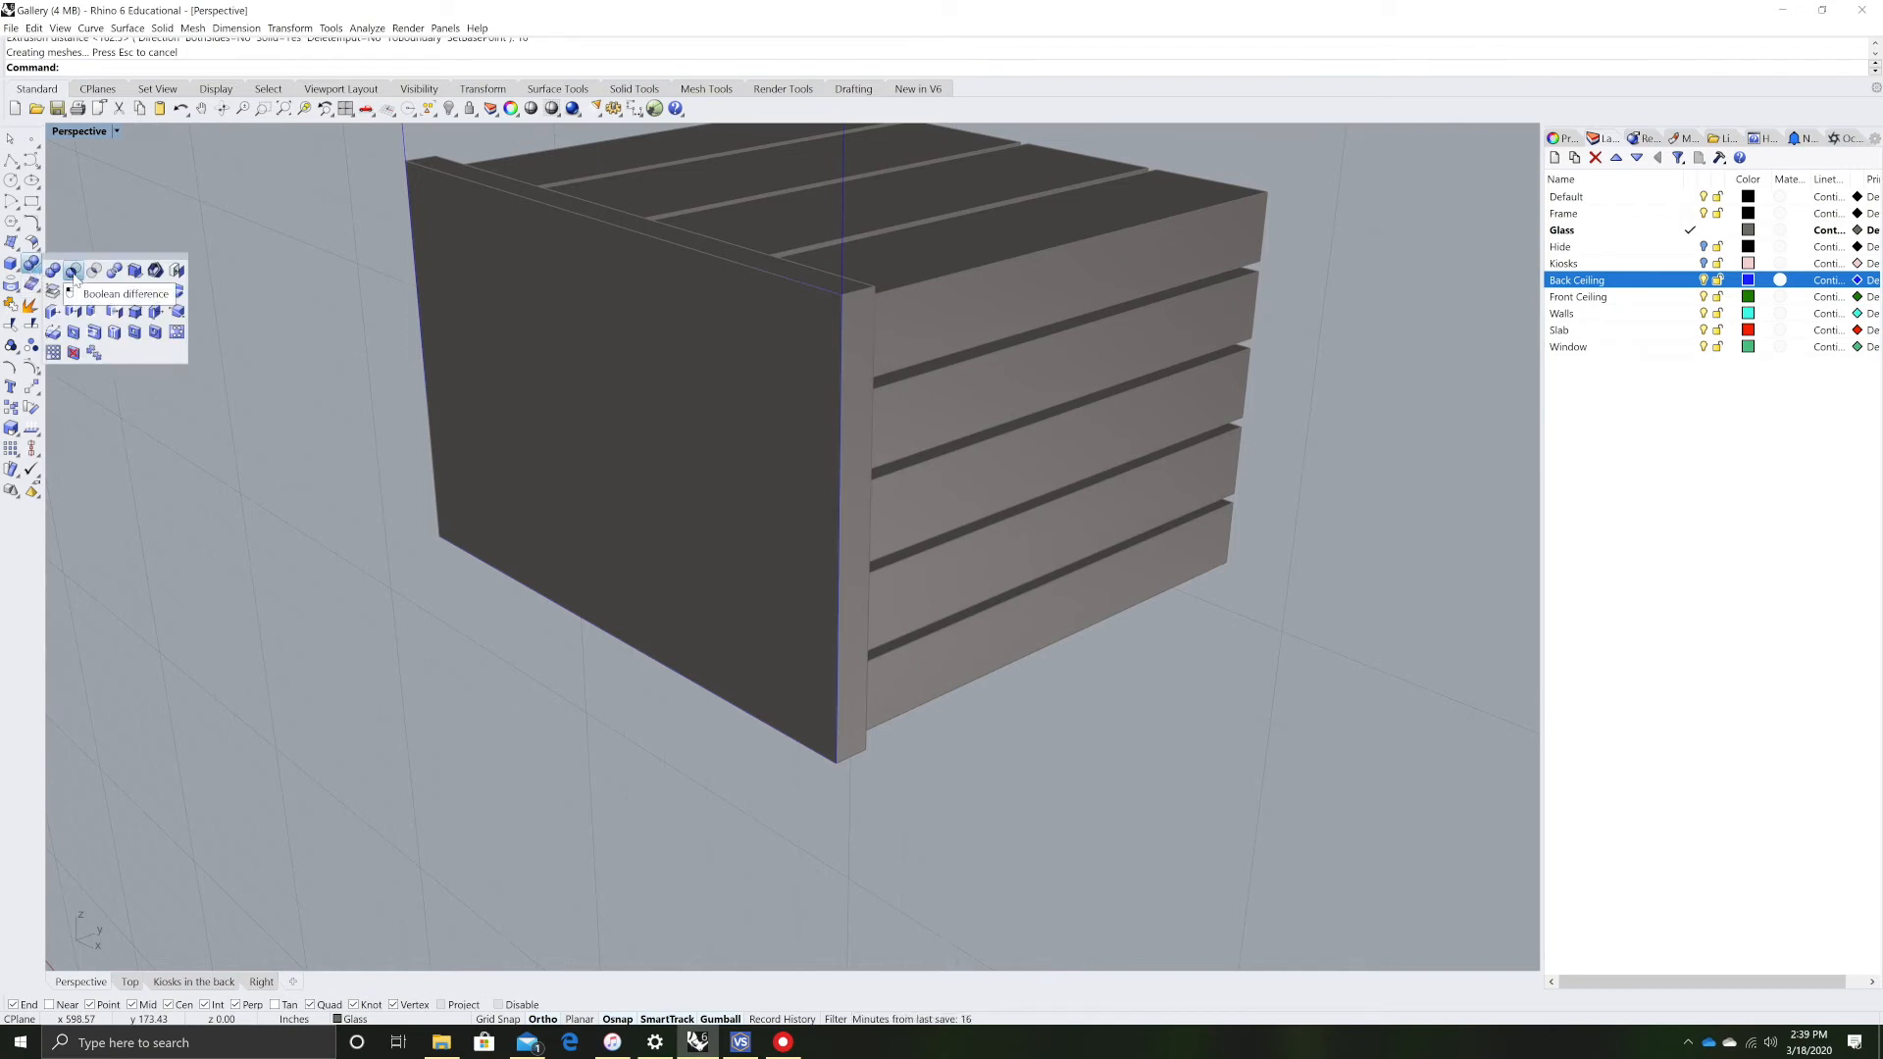
pyautogui.click(73, 272)
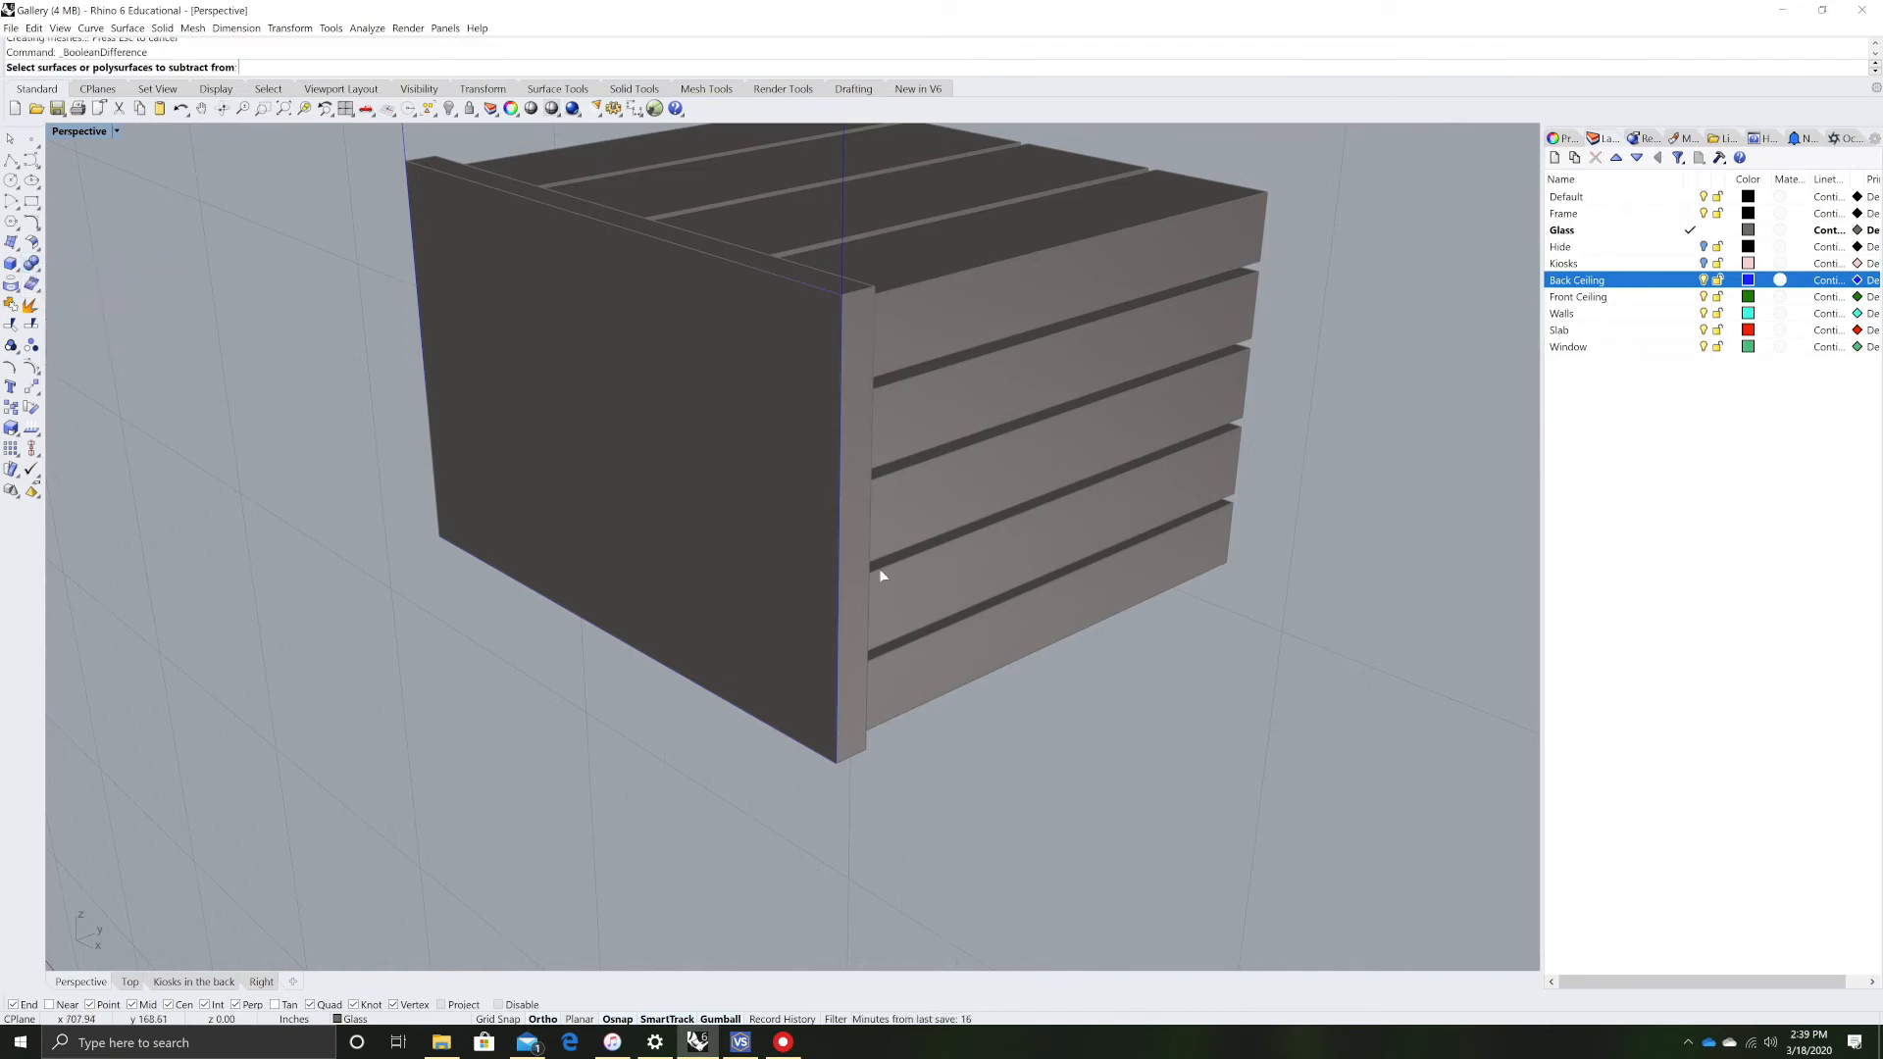
pyautogui.click(863, 316)
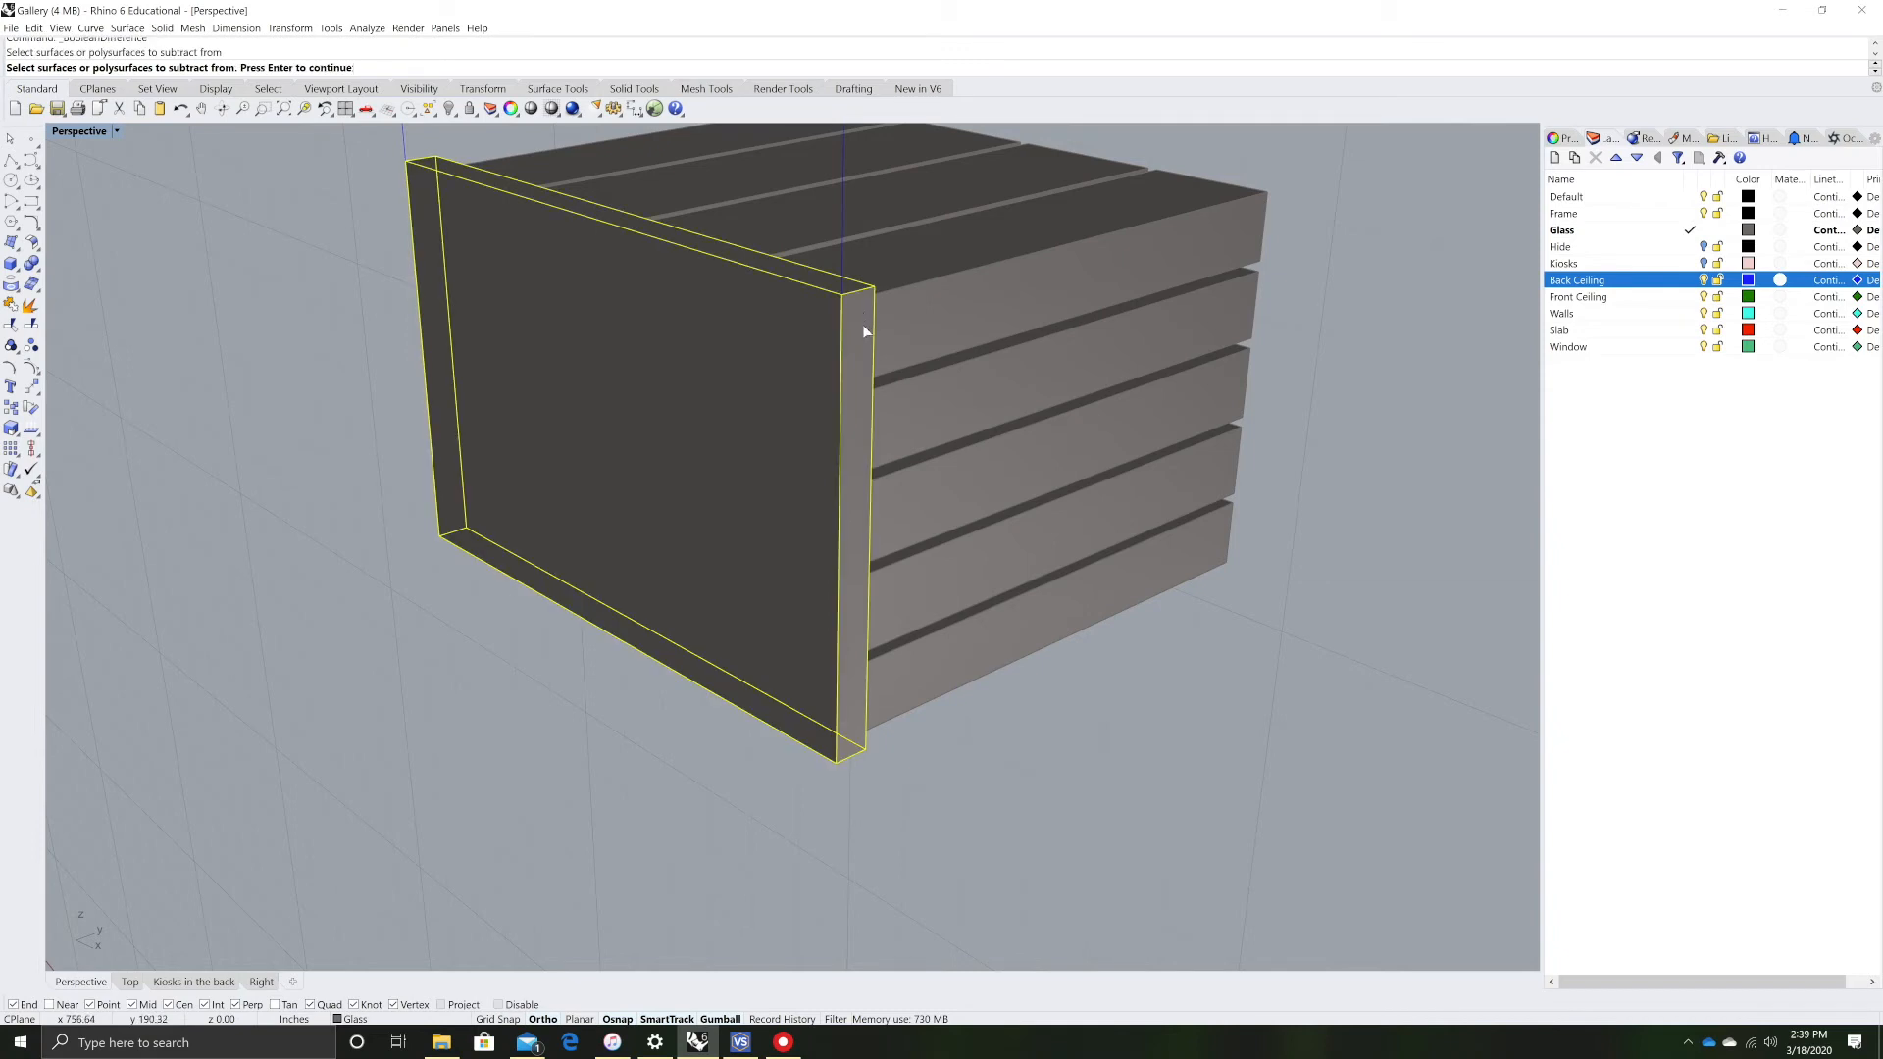
pyautogui.press('Return')
pyautogui.click(950, 312)
pyautogui.click(987, 422)
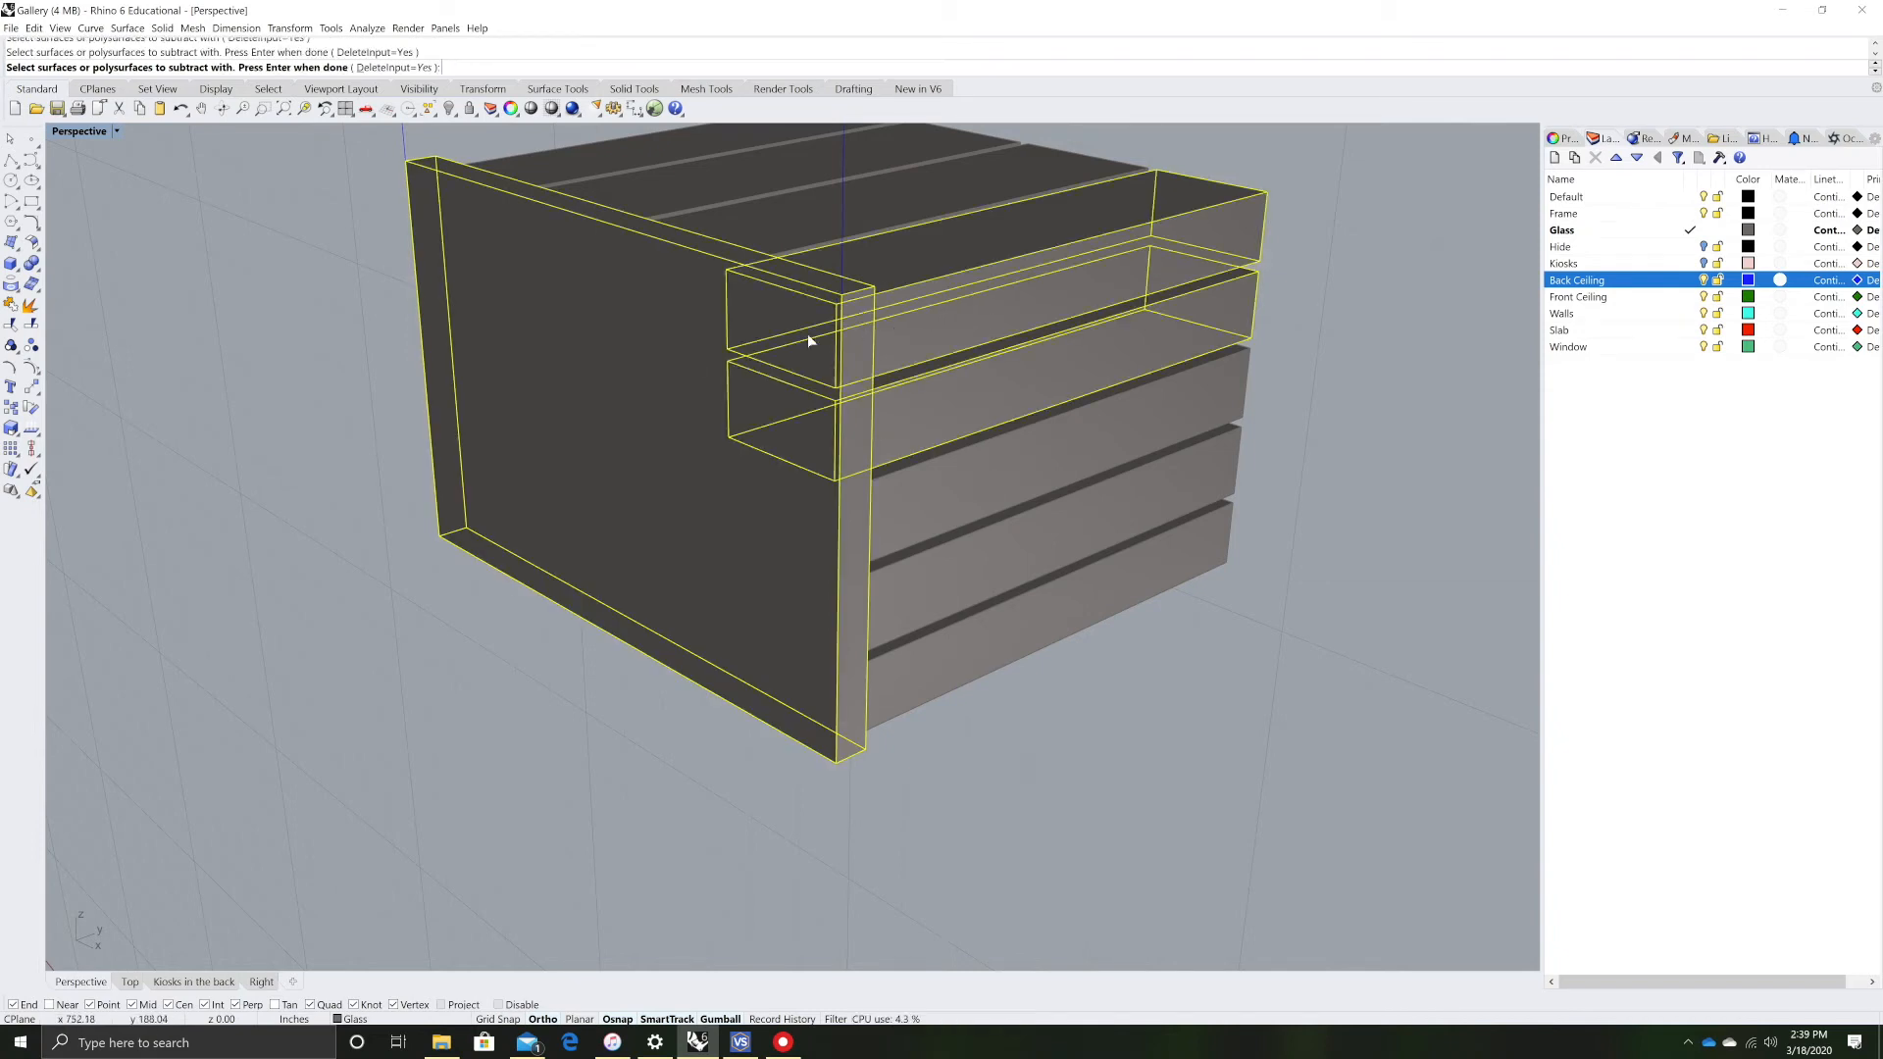
pyautogui.press('Return')
# - Try to subtract the five stacked blocks at the slab's near end from it with Boolean Difference, and undo the result
pyautogui.press('Return')
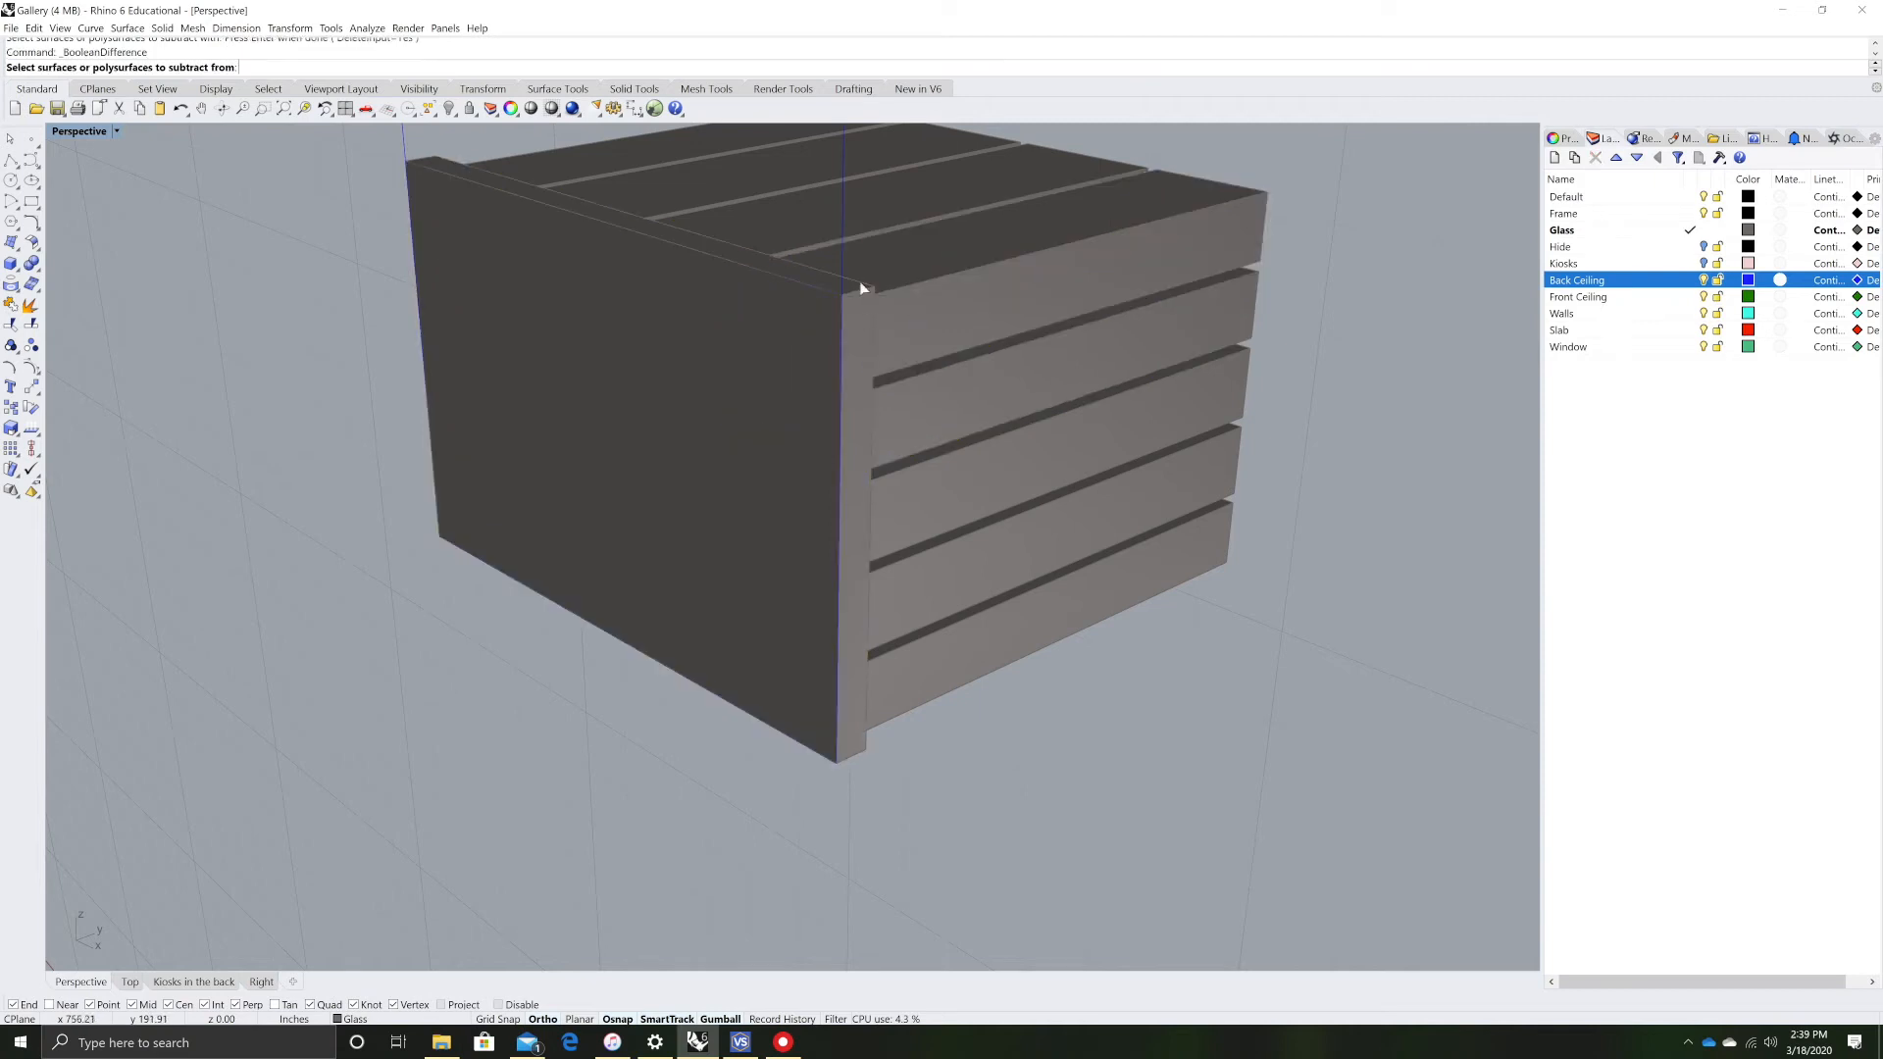
pyautogui.click(852, 335)
pyautogui.click(935, 322)
pyautogui.click(980, 389)
pyautogui.click(1020, 469)
pyautogui.click(1057, 559)
pyautogui.click(1059, 636)
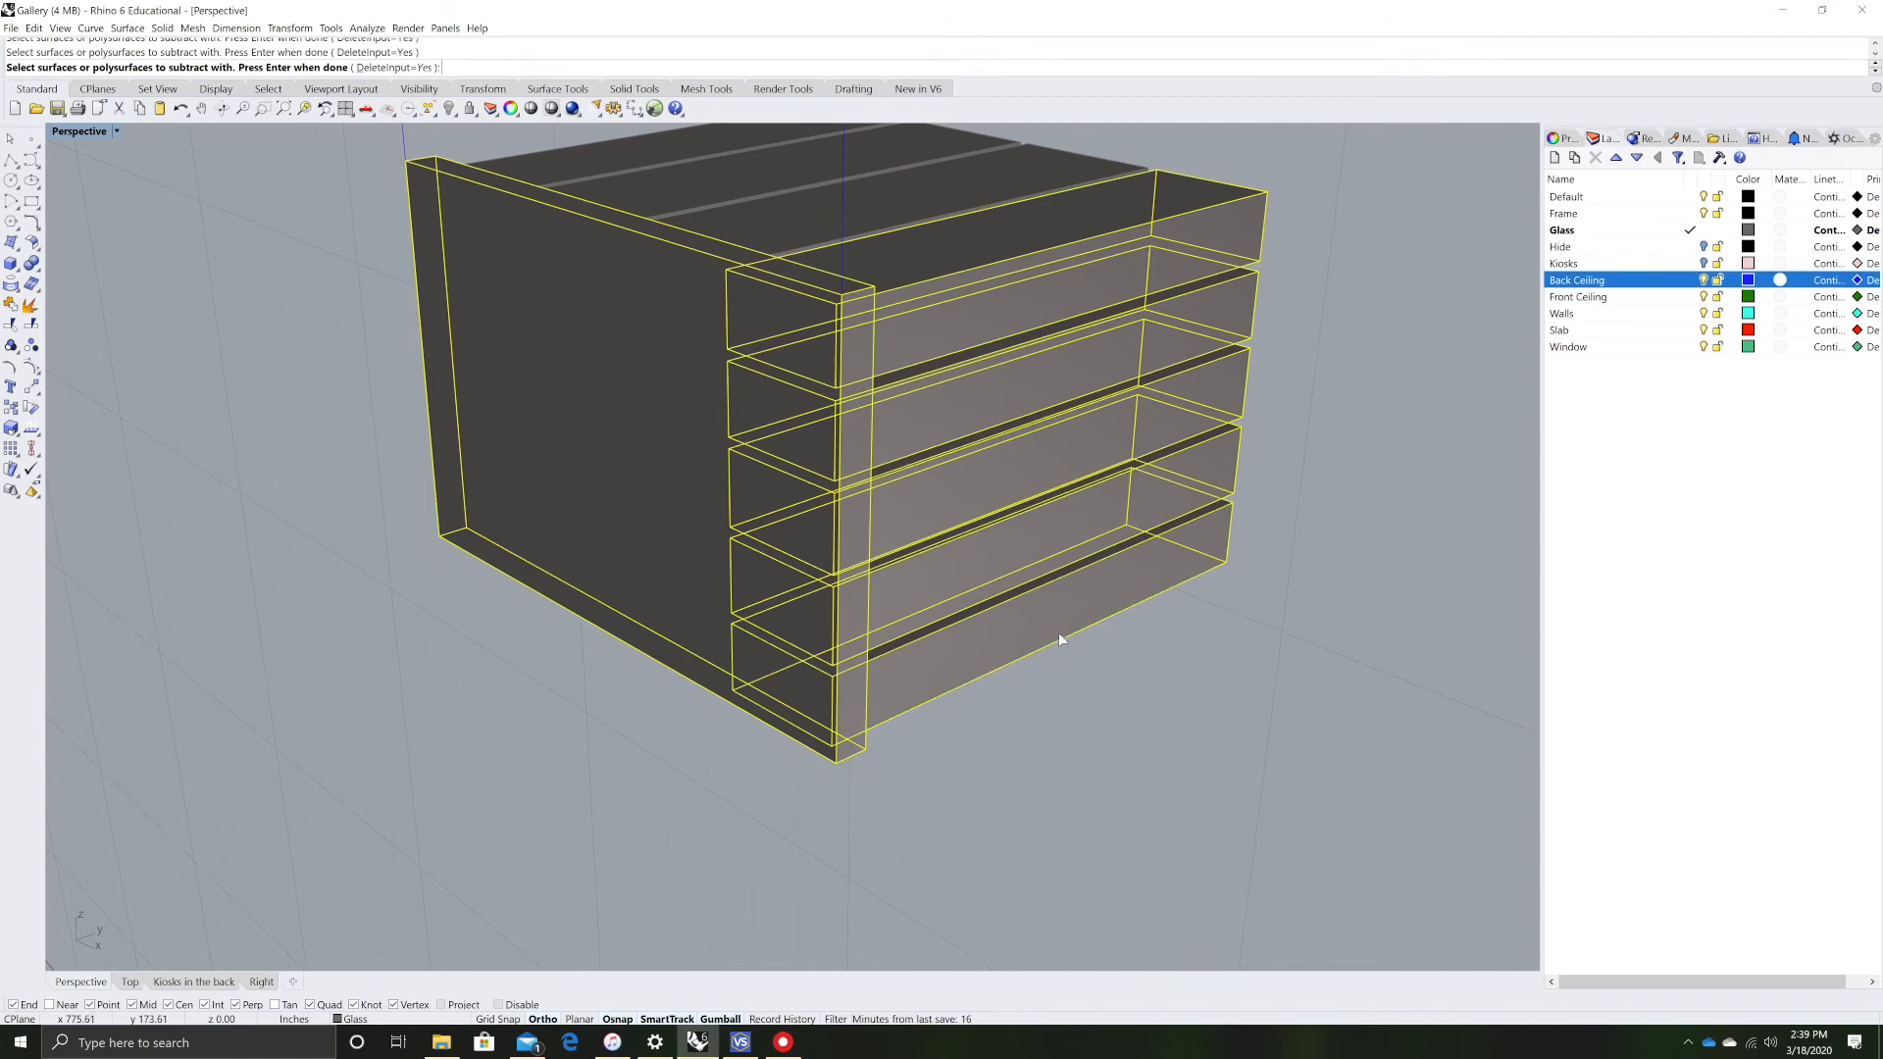
pyautogui.press('Return')
pyautogui.moveTo(1122, 445); pyautogui.dragTo(834, 529, button='right')
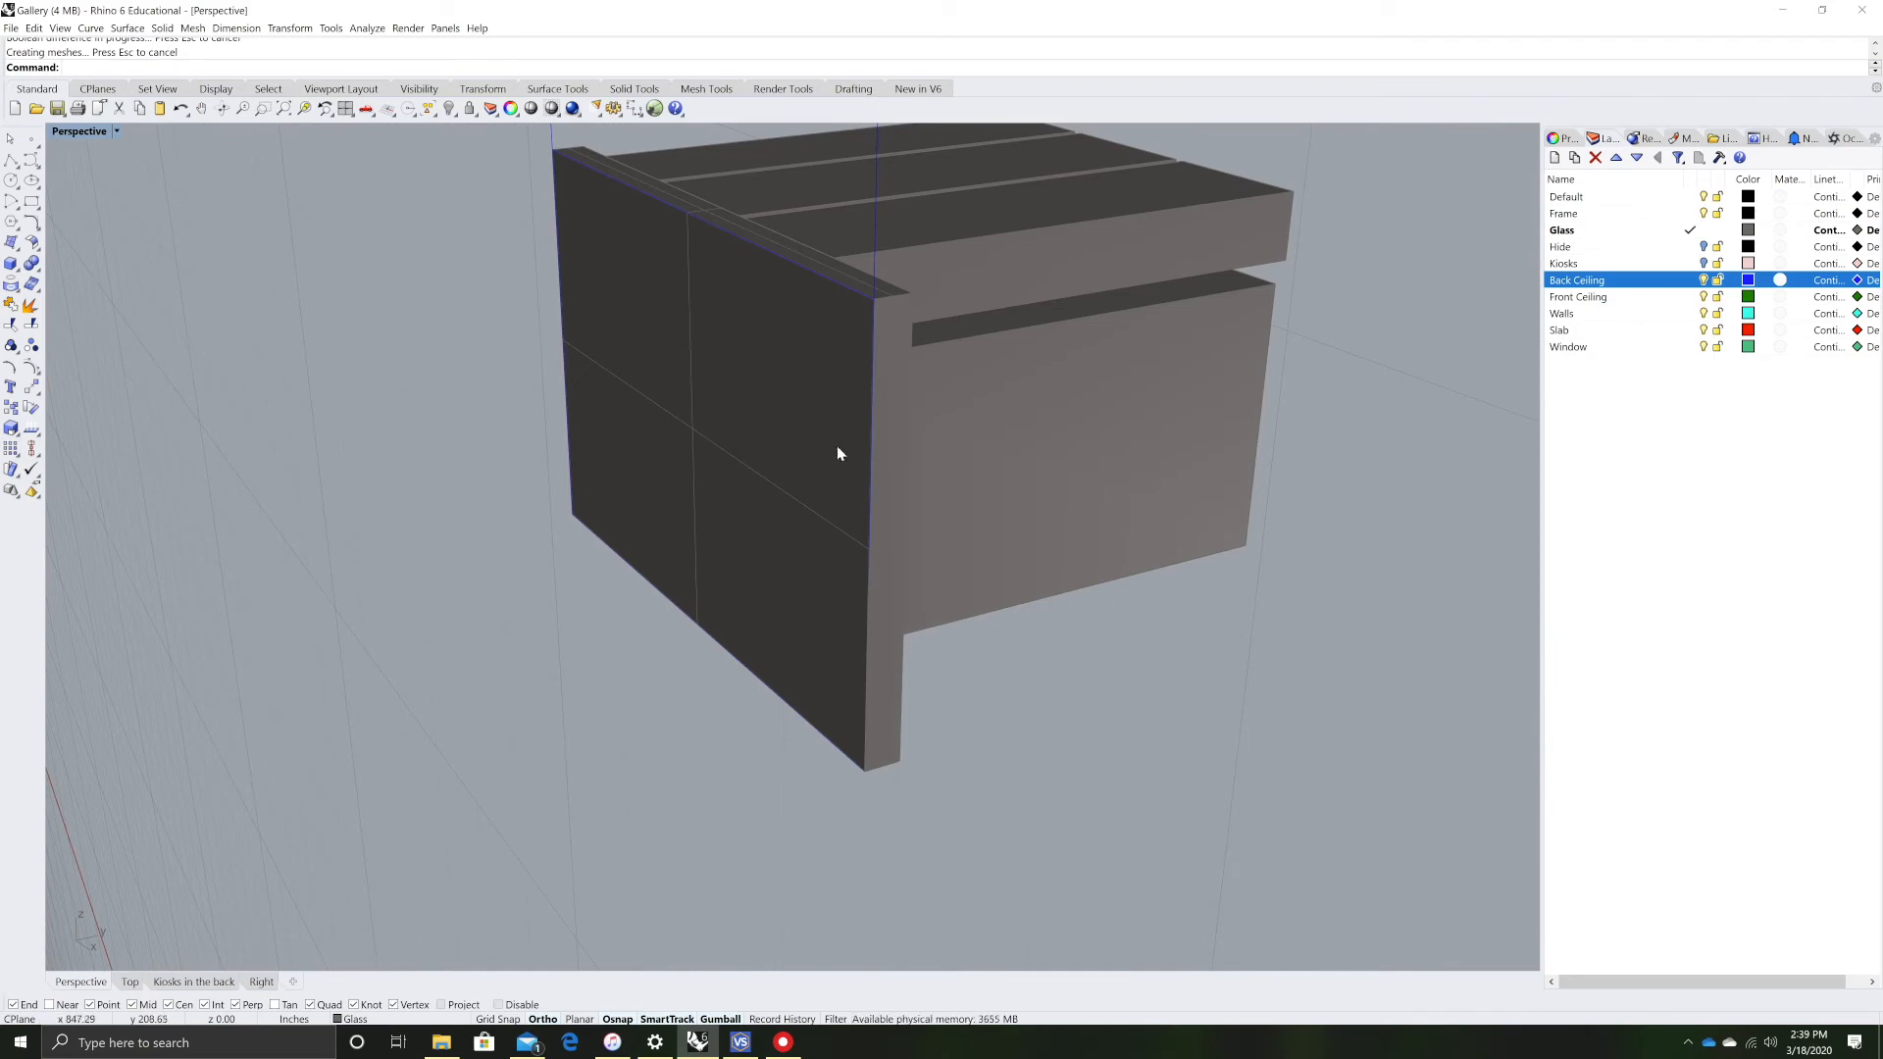
pyautogui.hotkey('ctrl', 'z')
# - Move all fourteen extruded blocks along their depth so they pass through the slab and protrude on both sides
pyautogui.click(546, 588)
pyautogui.moveTo(547, 588); pyautogui.dragTo(667, 569, button='right')
pyautogui.scroll(-8, 666, 570)
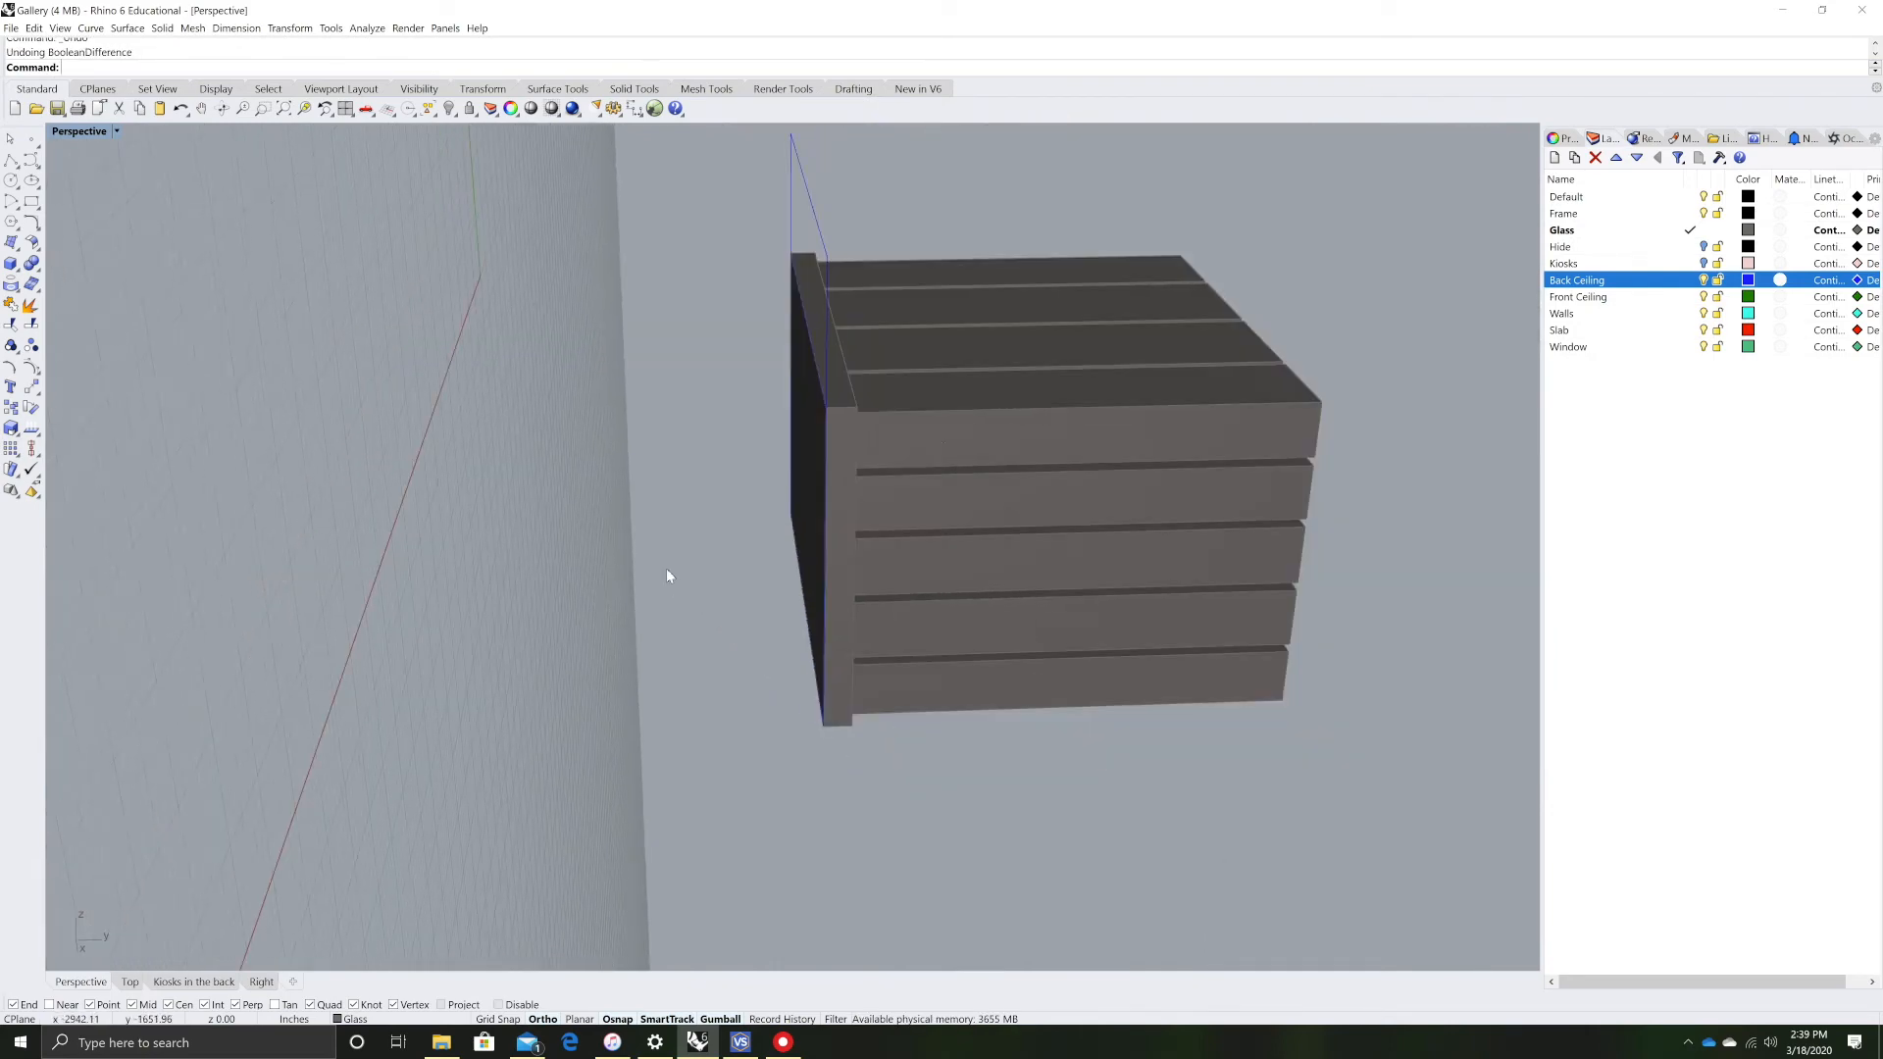
pyautogui.moveTo(1231, 264); pyautogui.dragTo(833, 736)
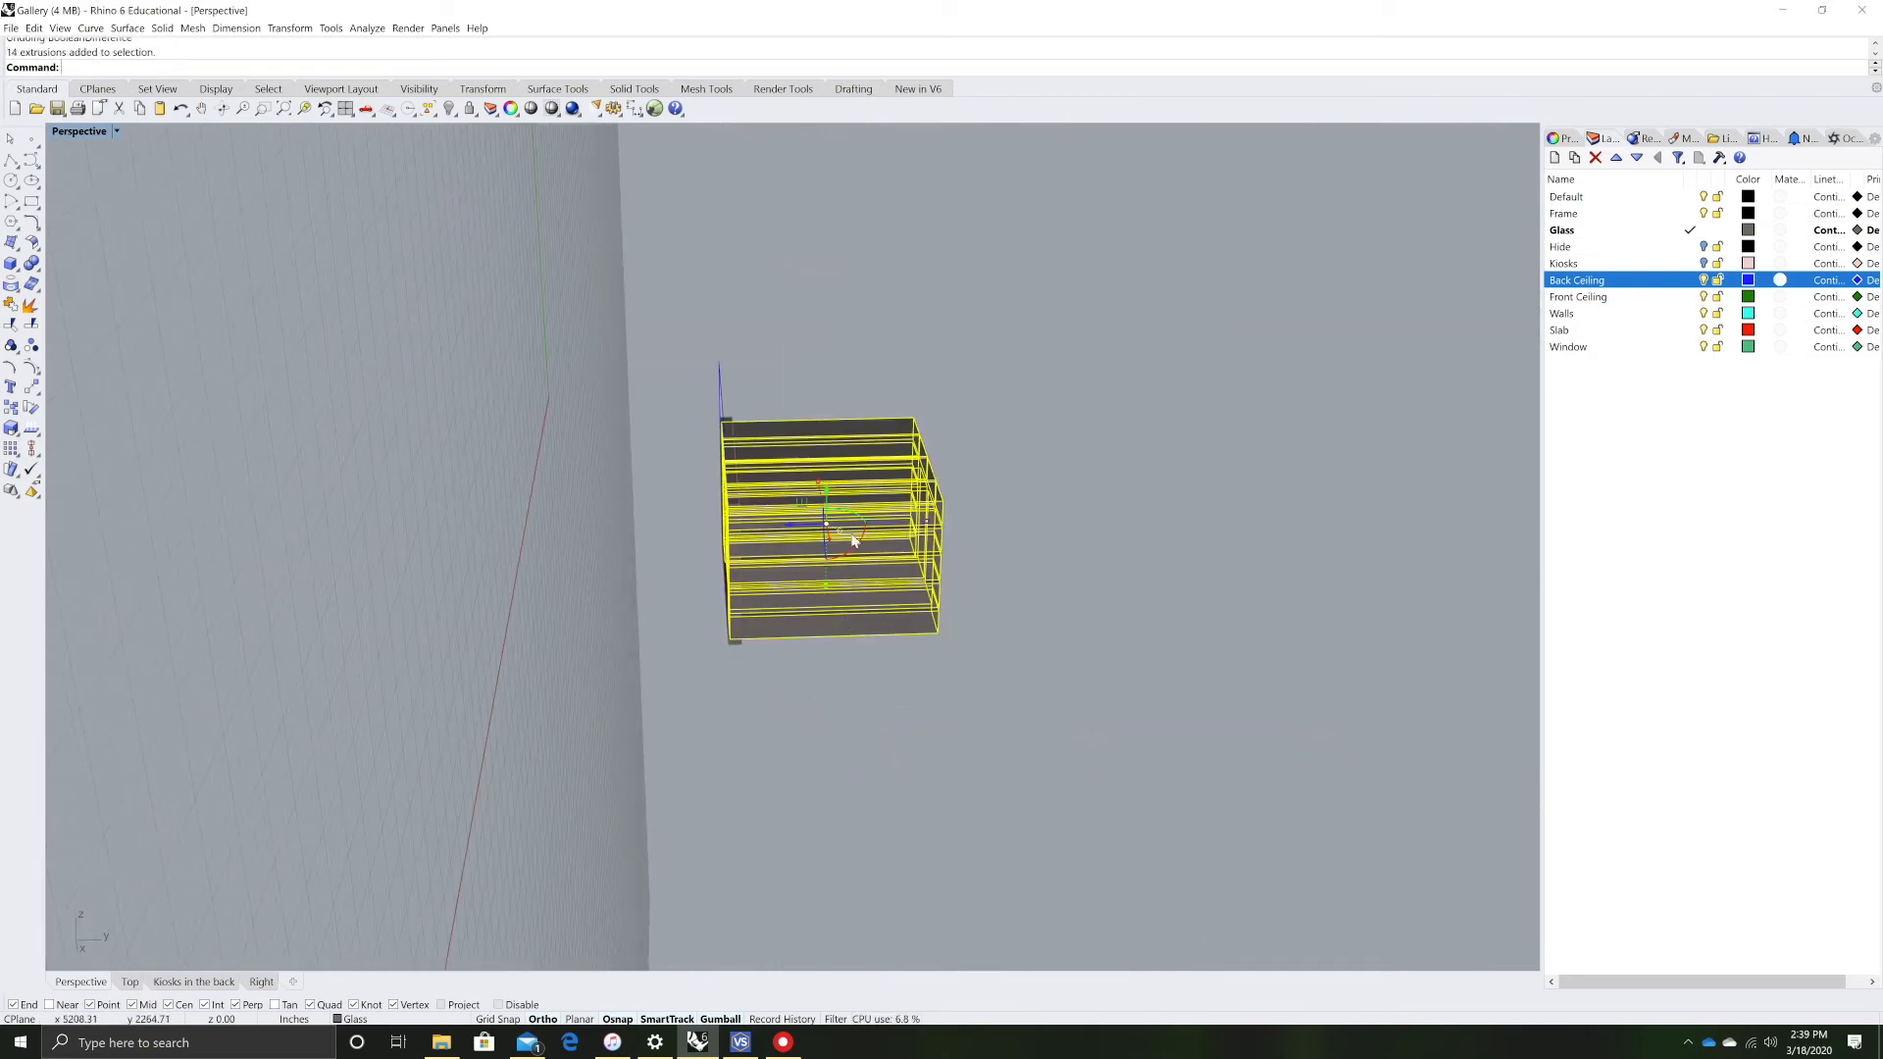
pyautogui.scroll(3, 855, 541)
pyautogui.moveTo(864, 537); pyautogui.dragTo(752, 534)
pyautogui.click(267, 625)
pyautogui.moveTo(266, 626); pyautogui.dragTo(338, 601, button='right')
pyautogui.scroll(3, 466, 609)
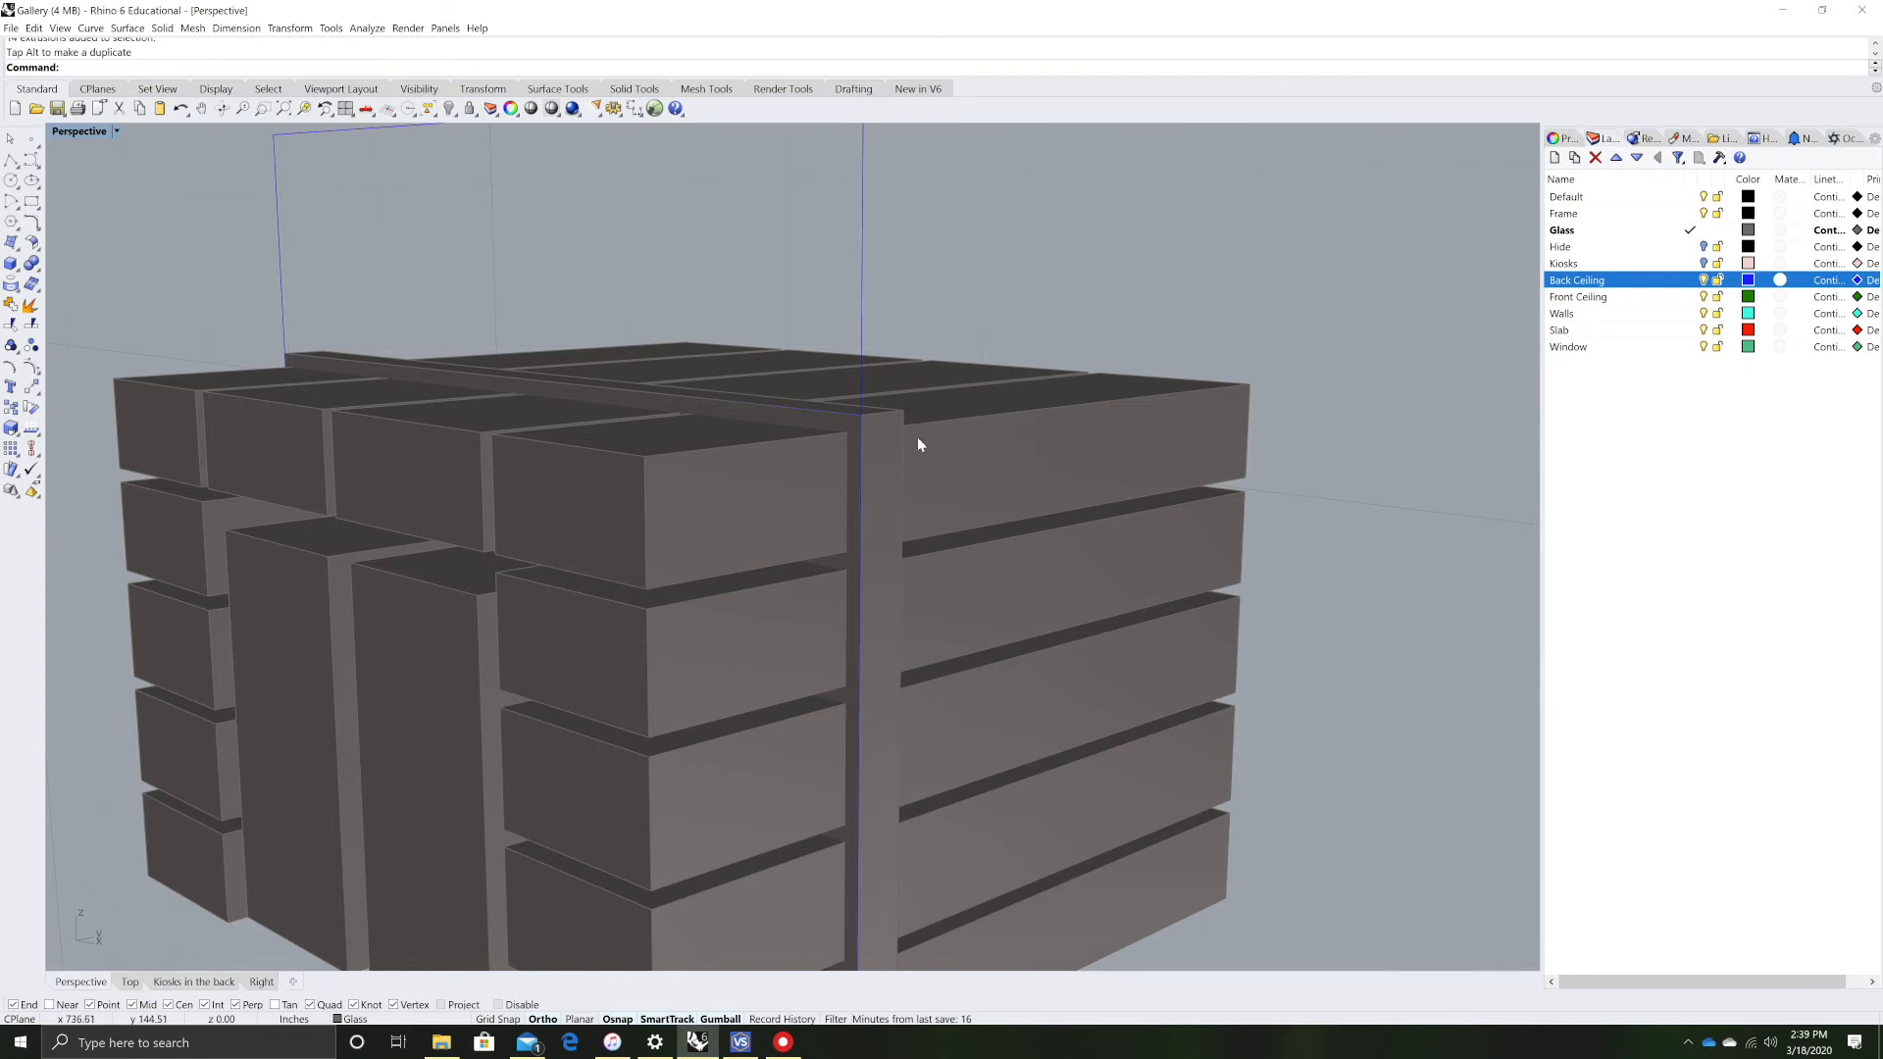
pyautogui.scroll(2, 882, 459)
pyautogui.scroll(-2, 616, 589)
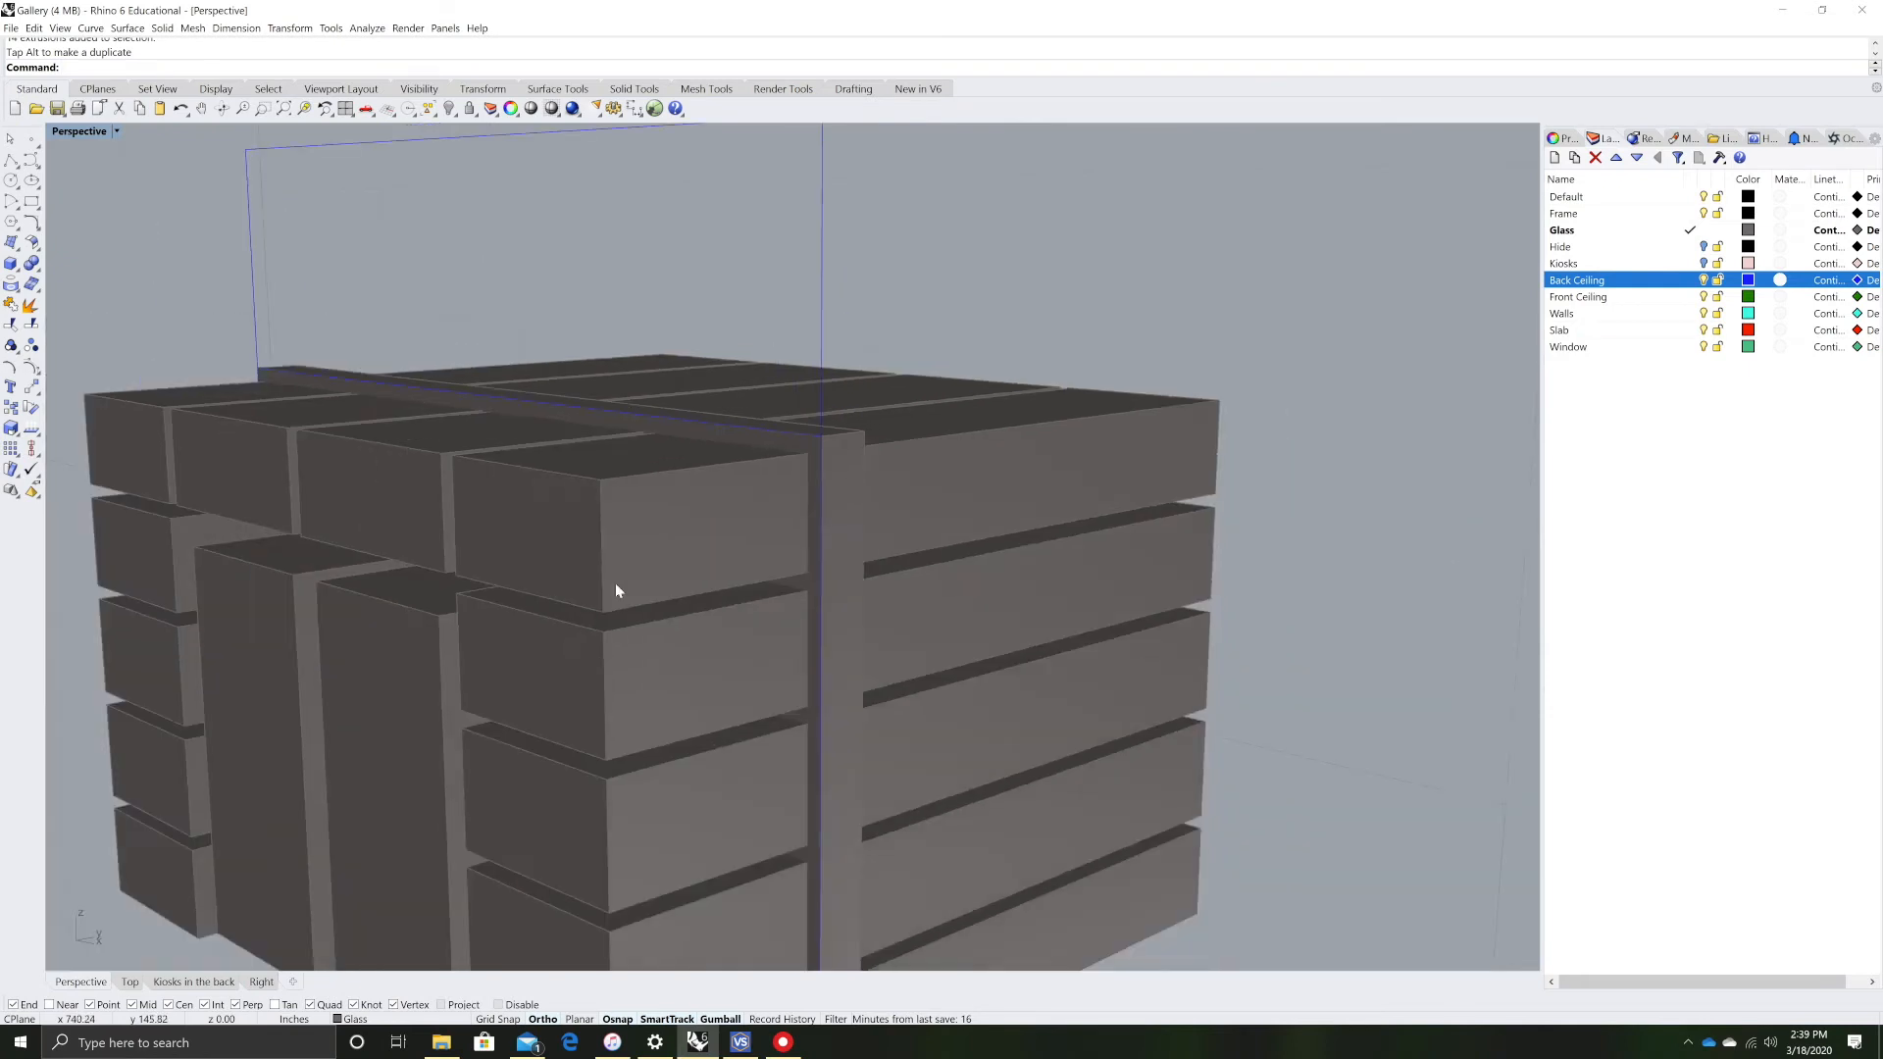
# - Subtract all fourteen window pane and door blocks from the slab with Boolean Difference
pyautogui.click(32, 265)
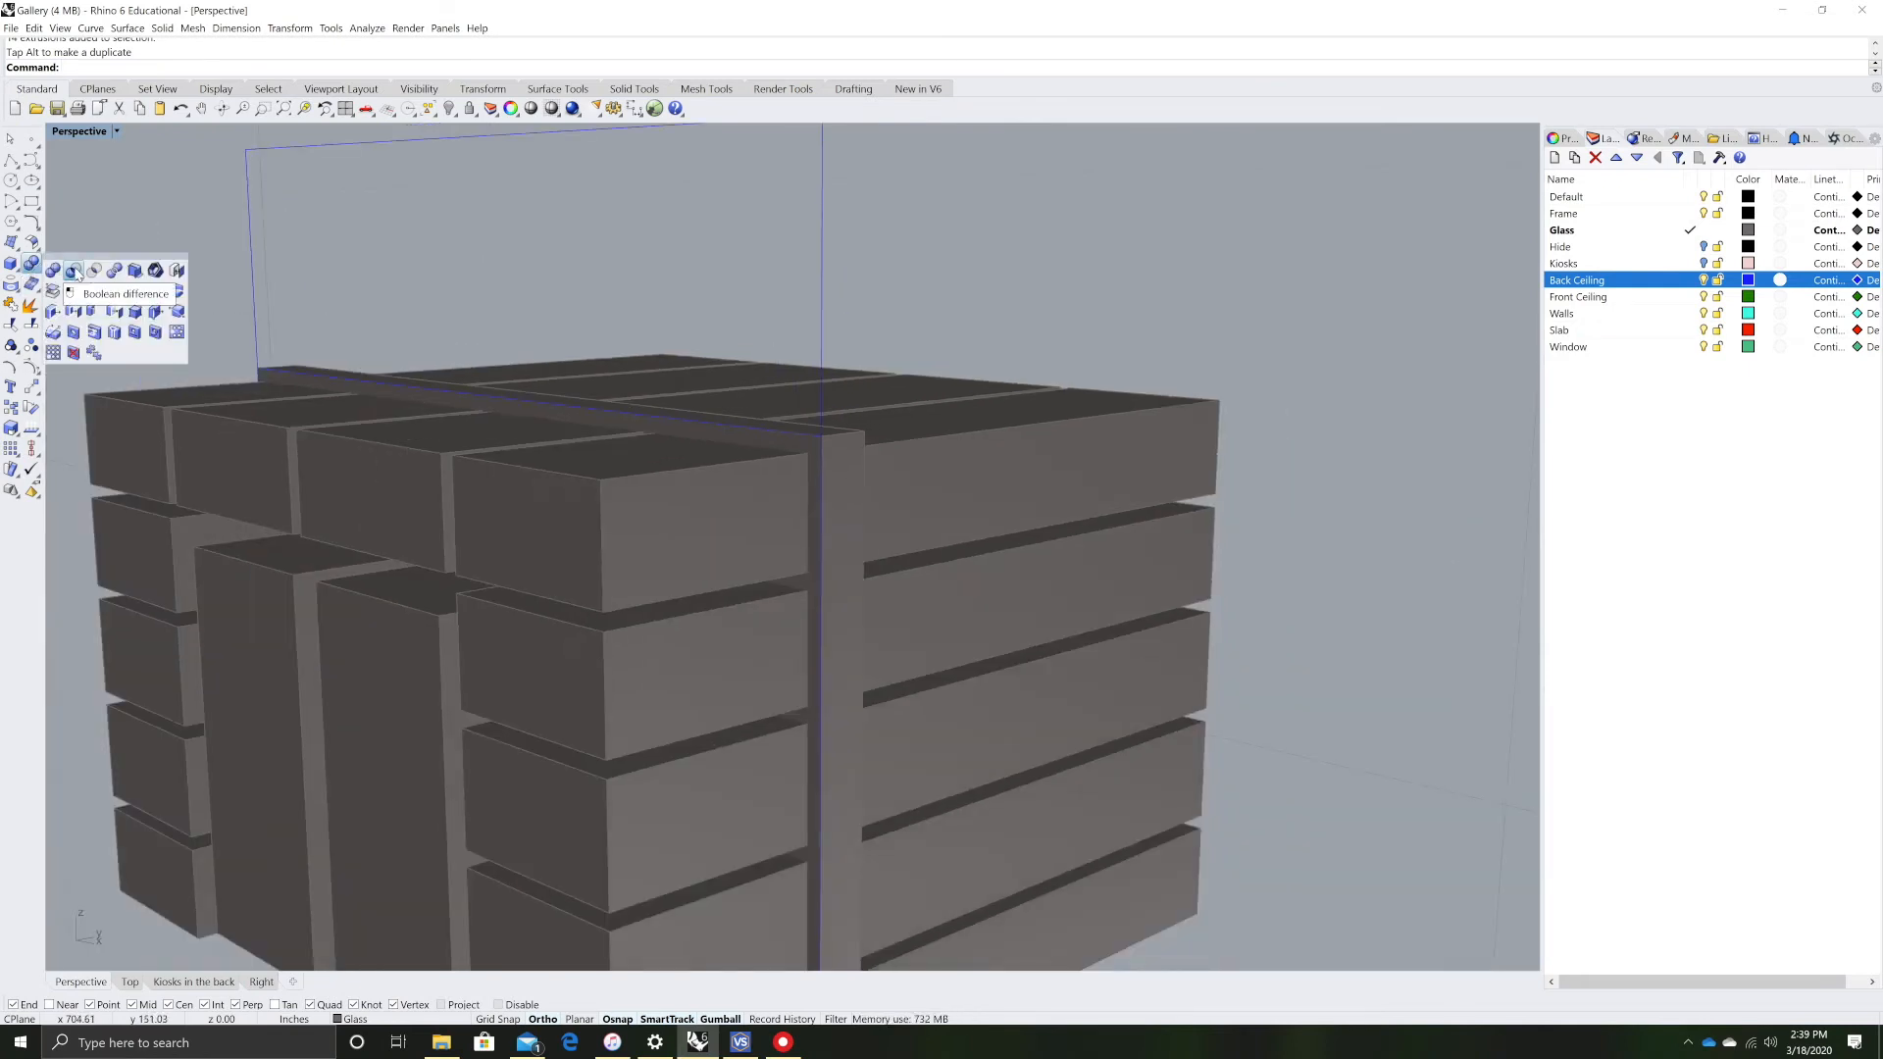
pyautogui.click(73, 271)
pyautogui.click(848, 447)
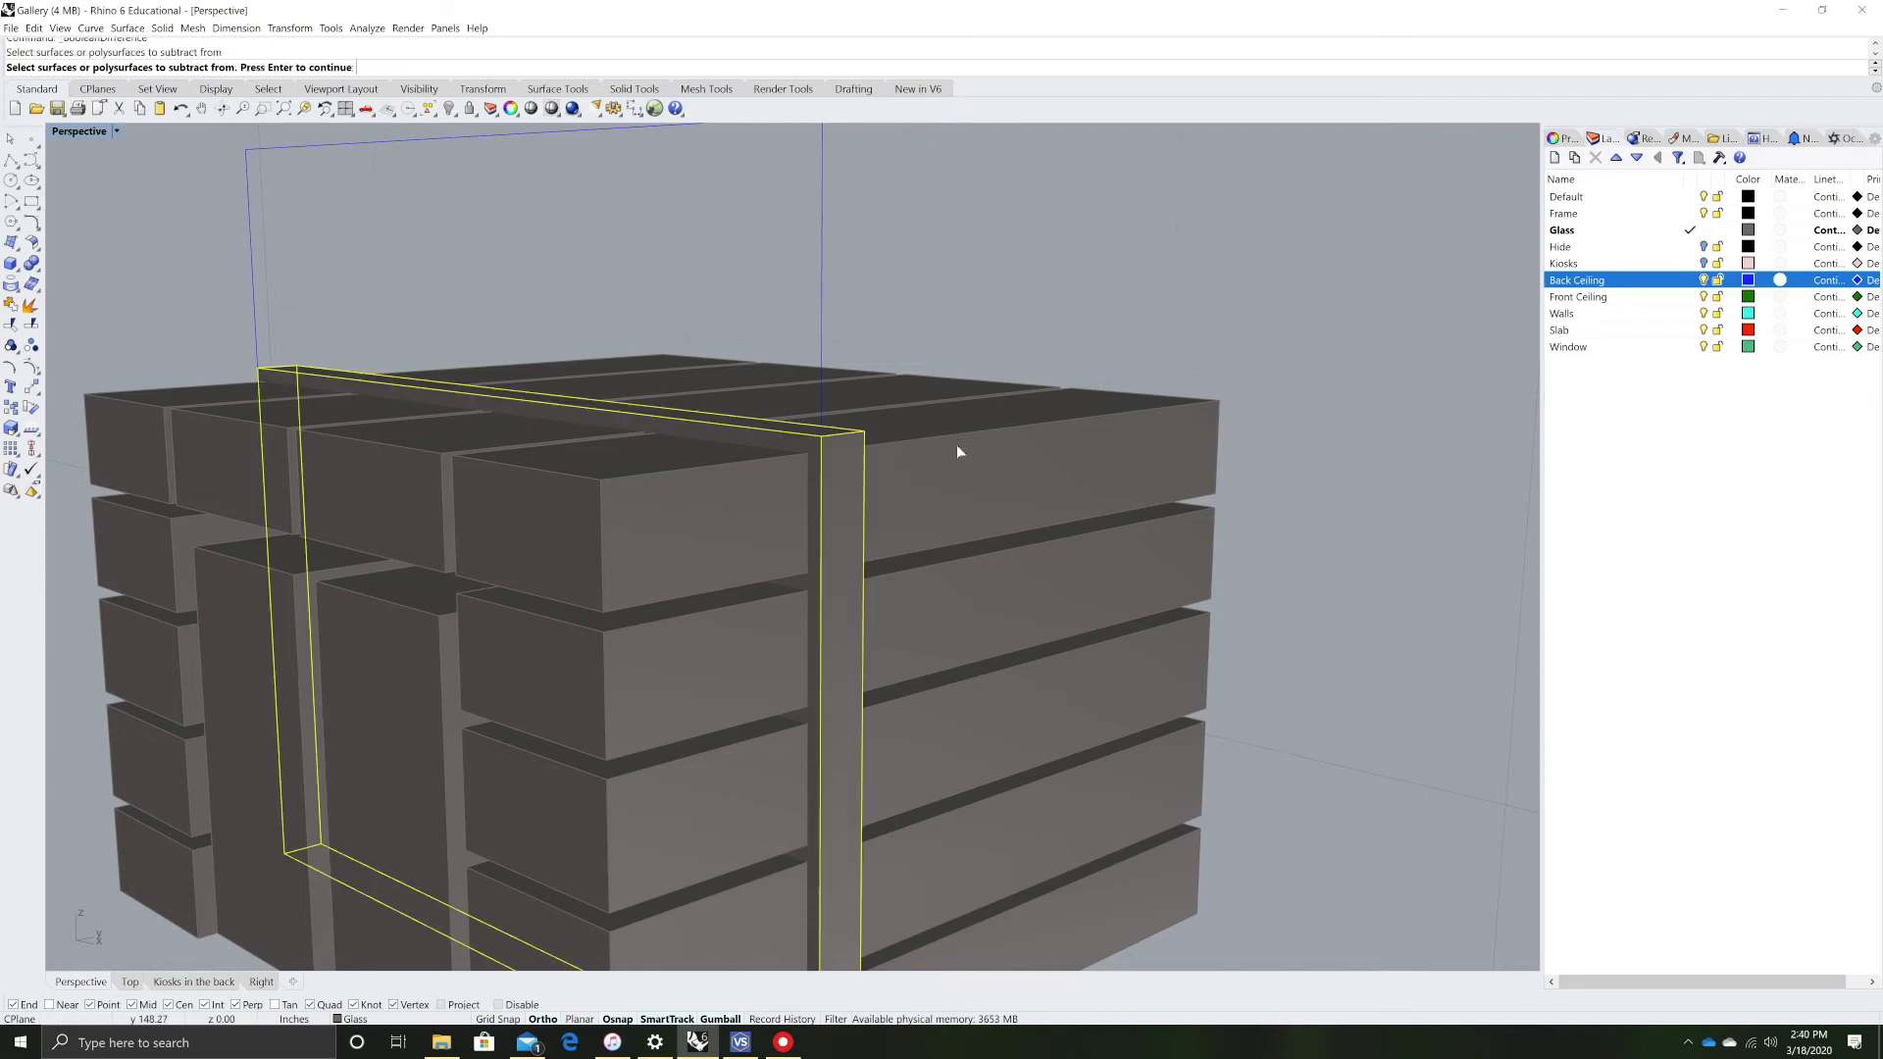
pyautogui.click(979, 484)
pyautogui.click(1010, 606)
pyautogui.click(1034, 713)
pyautogui.click(1068, 811)
pyautogui.click(1145, 889)
pyautogui.click(385, 624)
pyautogui.click(300, 468)
pyautogui.click(220, 475)
pyautogui.click(239, 690)
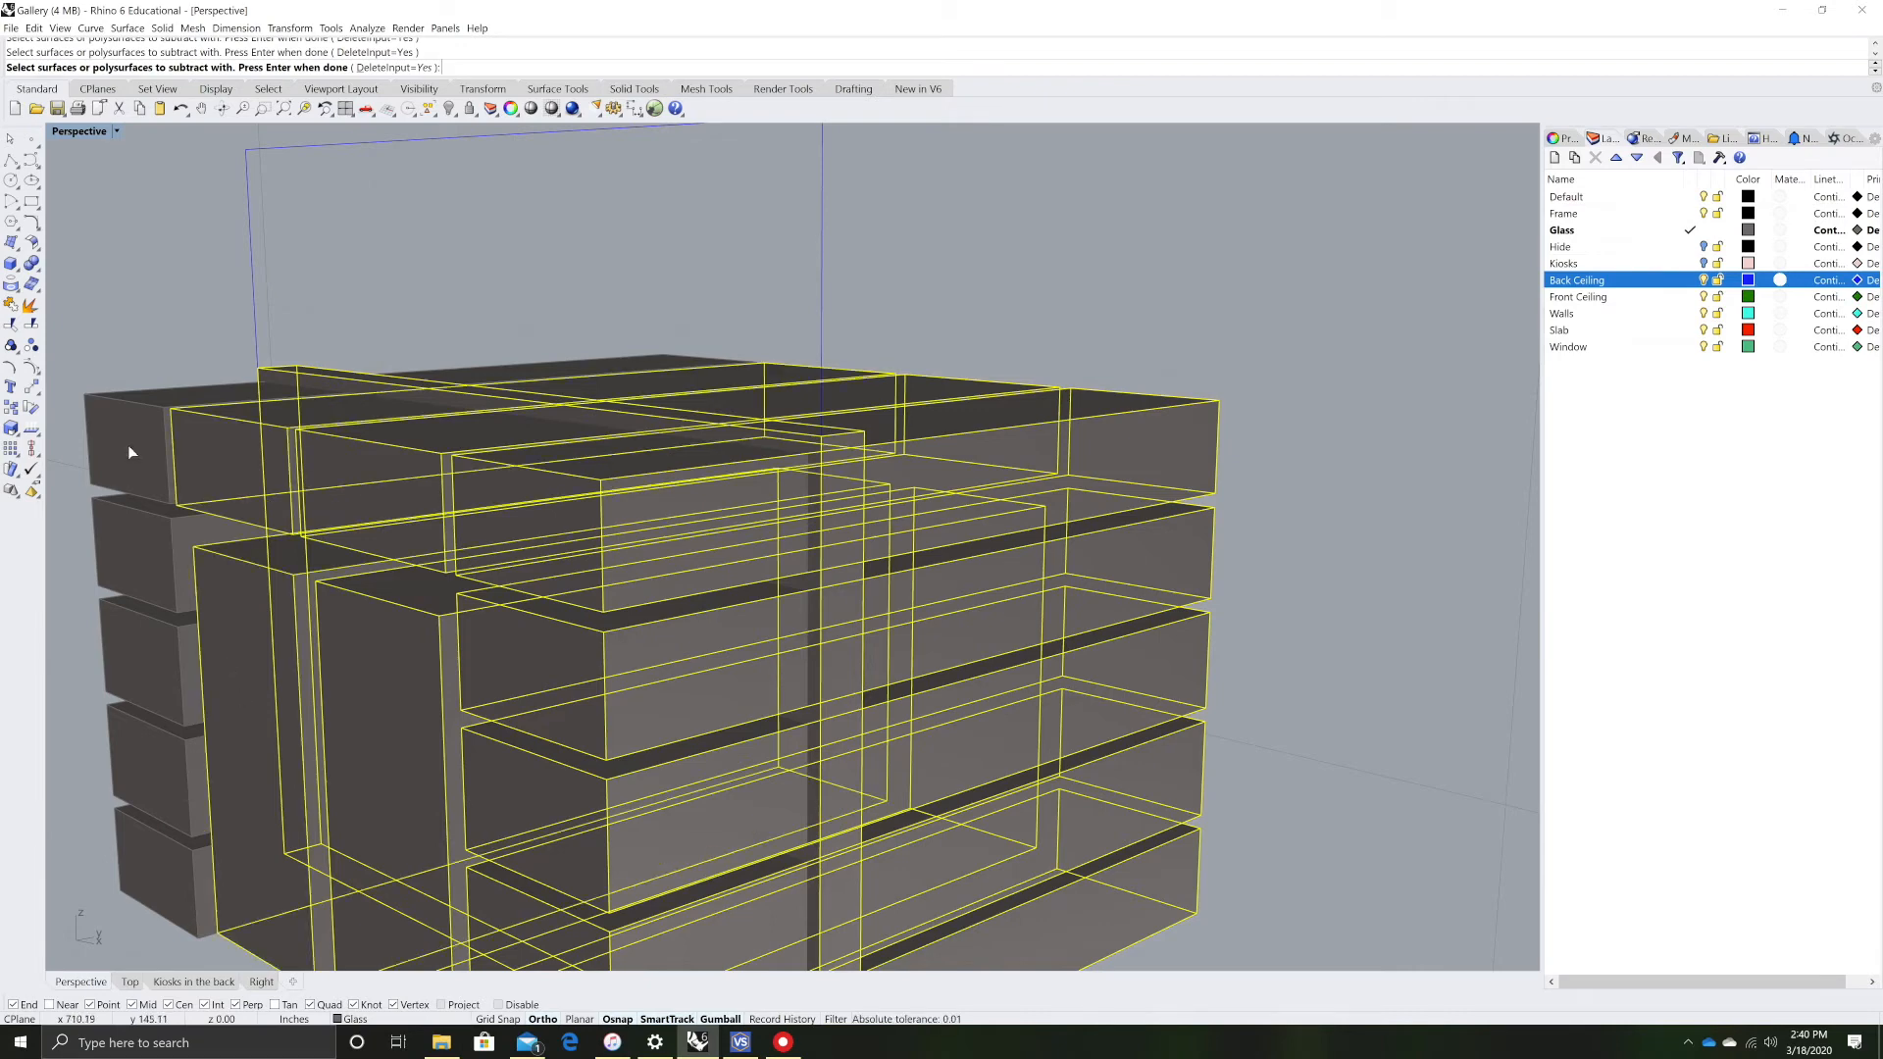
pyautogui.click(128, 443)
pyautogui.click(135, 550)
pyautogui.click(147, 662)
pyautogui.click(142, 765)
pyautogui.click(141, 873)
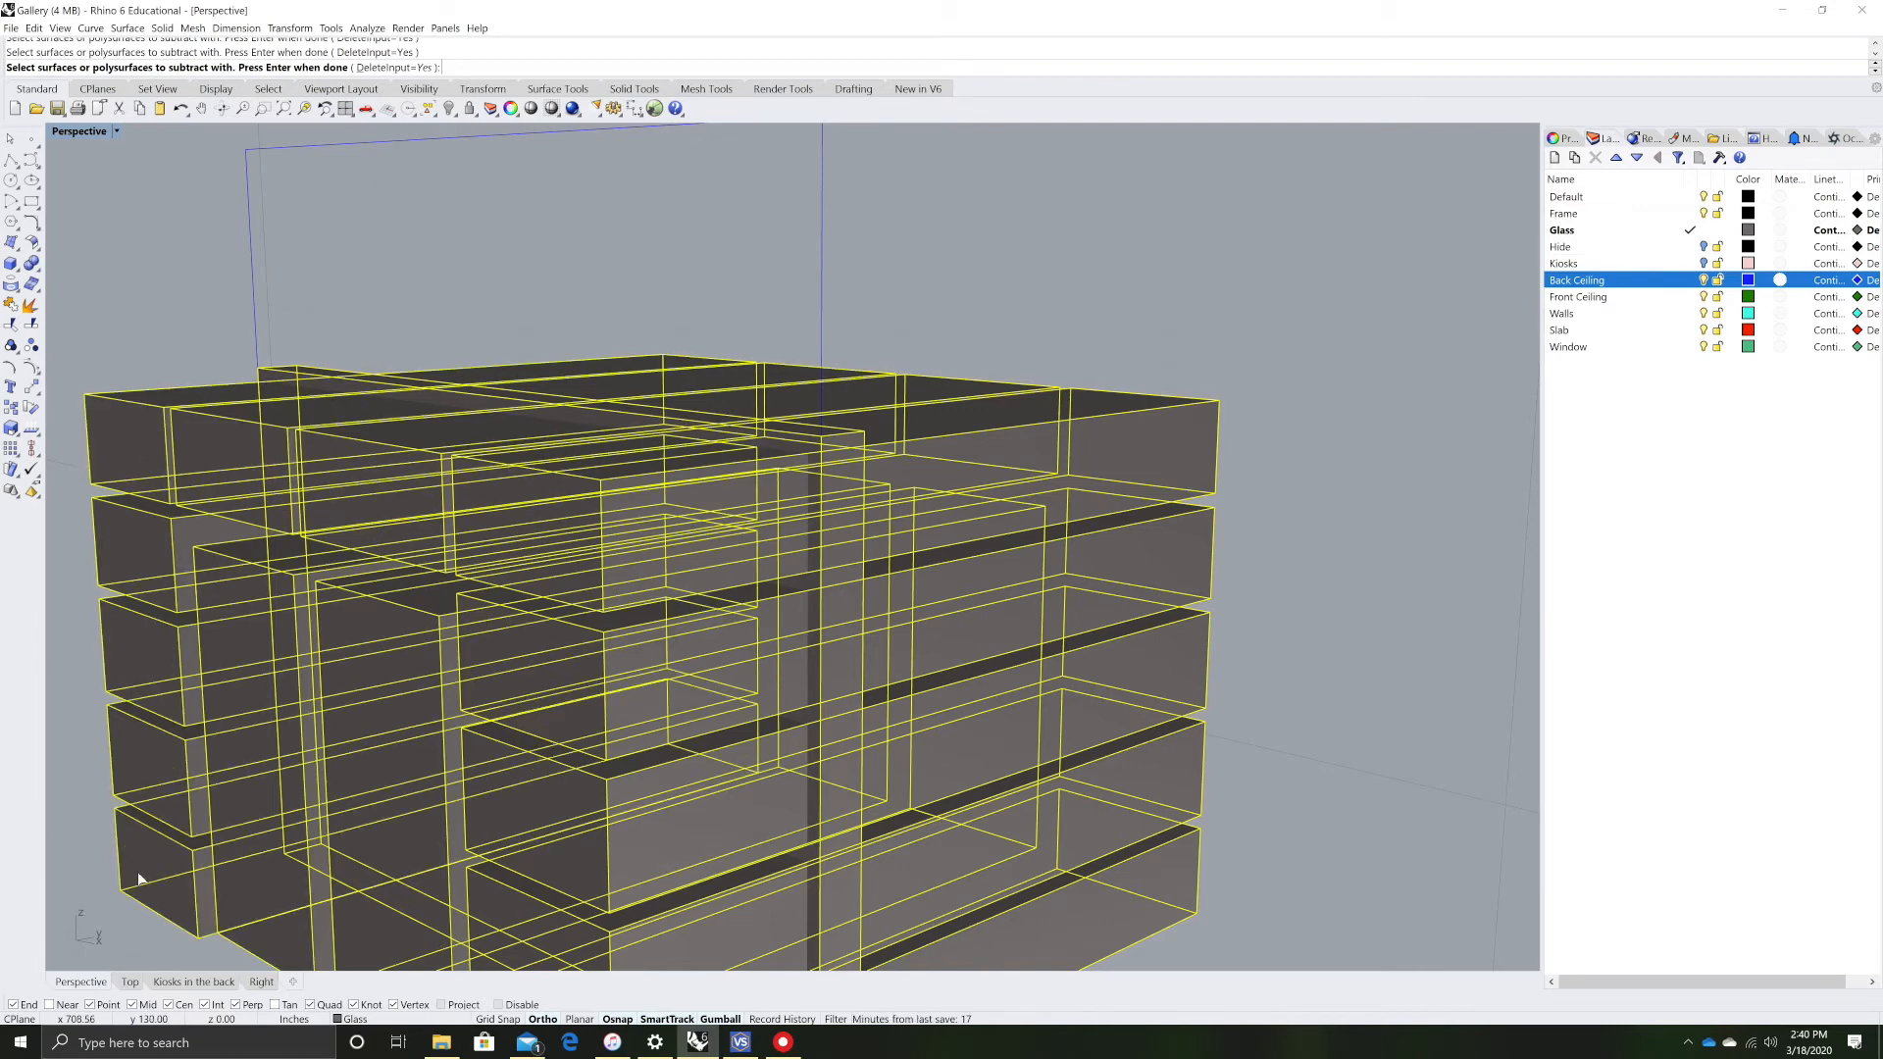
pyautogui.press('Return')
# - Examine the cut frame's window pane and door openings, including a close look around the door heads
pyautogui.moveTo(713, 760); pyautogui.dragTo(639, 753, button='right')
pyautogui.scroll(-8, 639, 753)
pyautogui.scroll(4, 821, 767)
pyautogui.moveTo(822, 768); pyautogui.dragTo(763, 760, button='right')
pyautogui.scroll(-2, 745, 761)
pyautogui.keyDown('shift'); pyautogui.moveTo(633, 769); pyautogui.dragTo(981, 534, button='right'); pyautogui.keyUp('shift')
pyautogui.moveTo(1071, 466); pyautogui.dragTo(576, 387, button='right')
pyautogui.scroll(5, 637, 378)
pyautogui.click(755, 353)
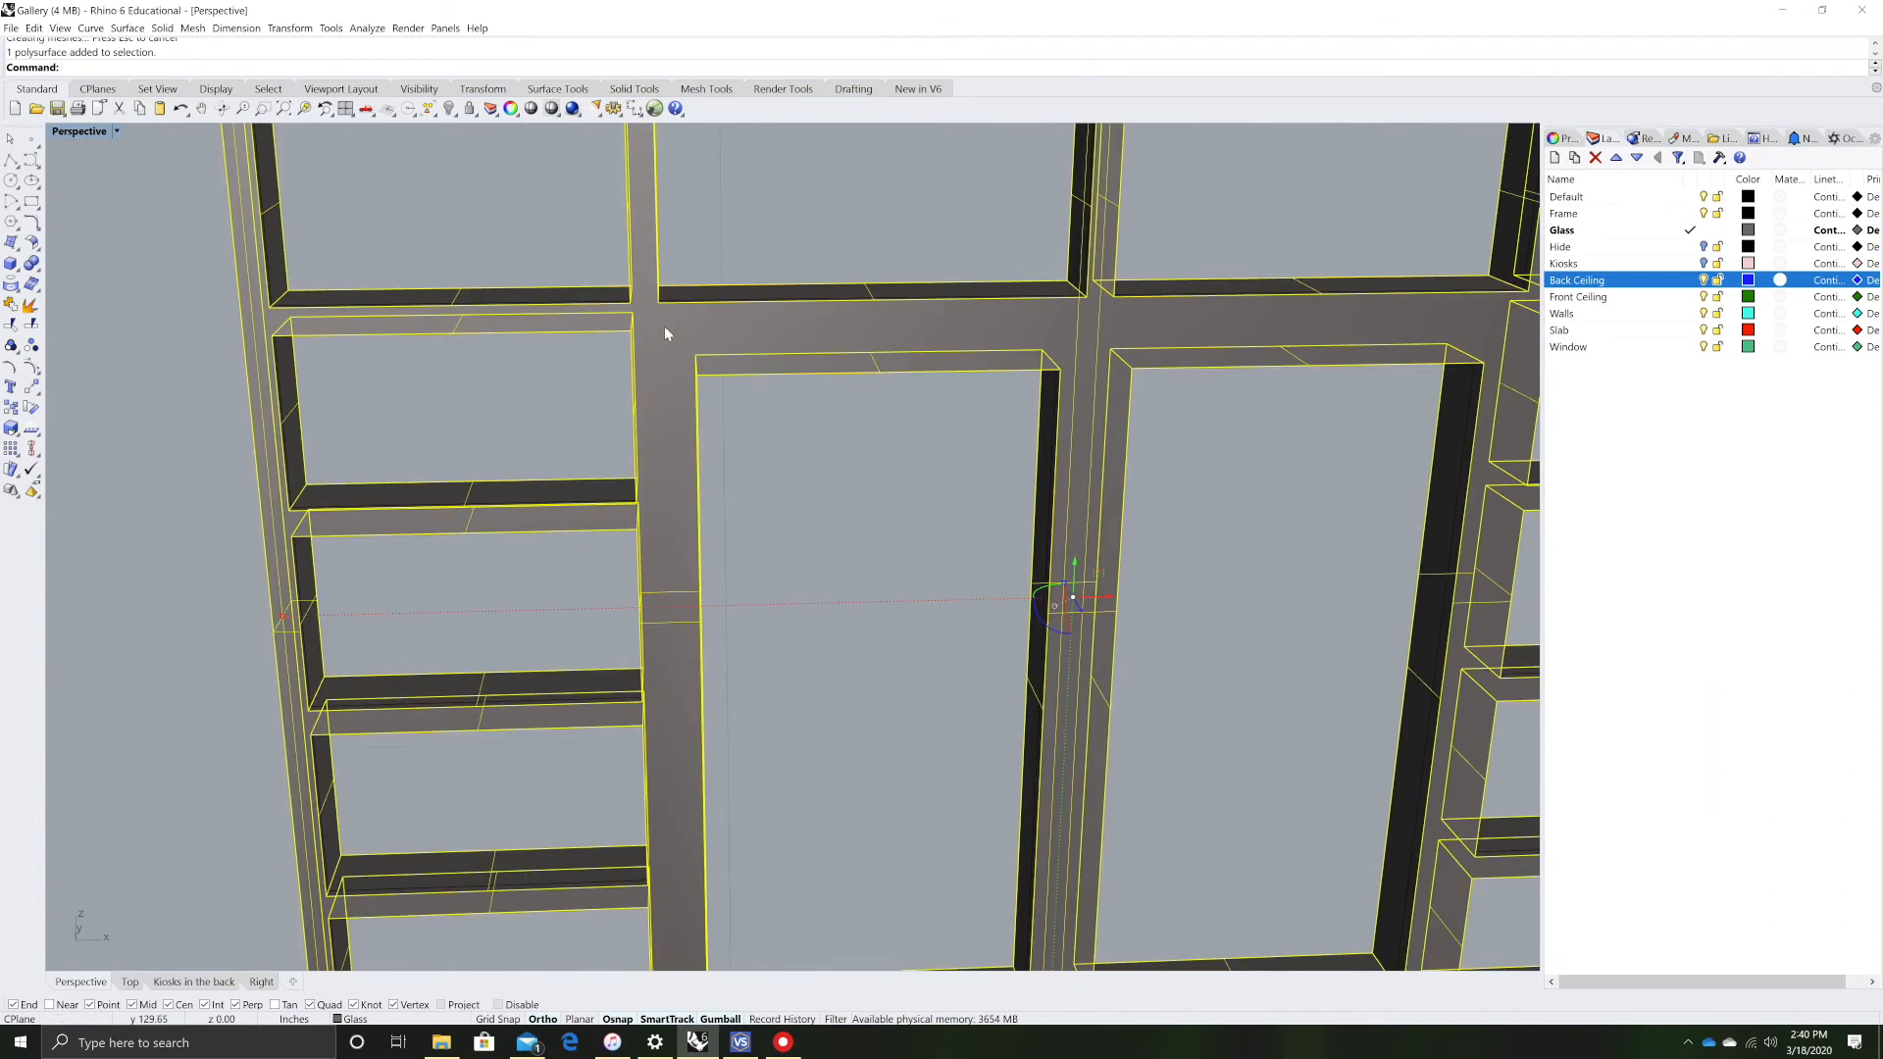
pyautogui.press('Escape')
pyautogui.scroll(-5, 755, 370)
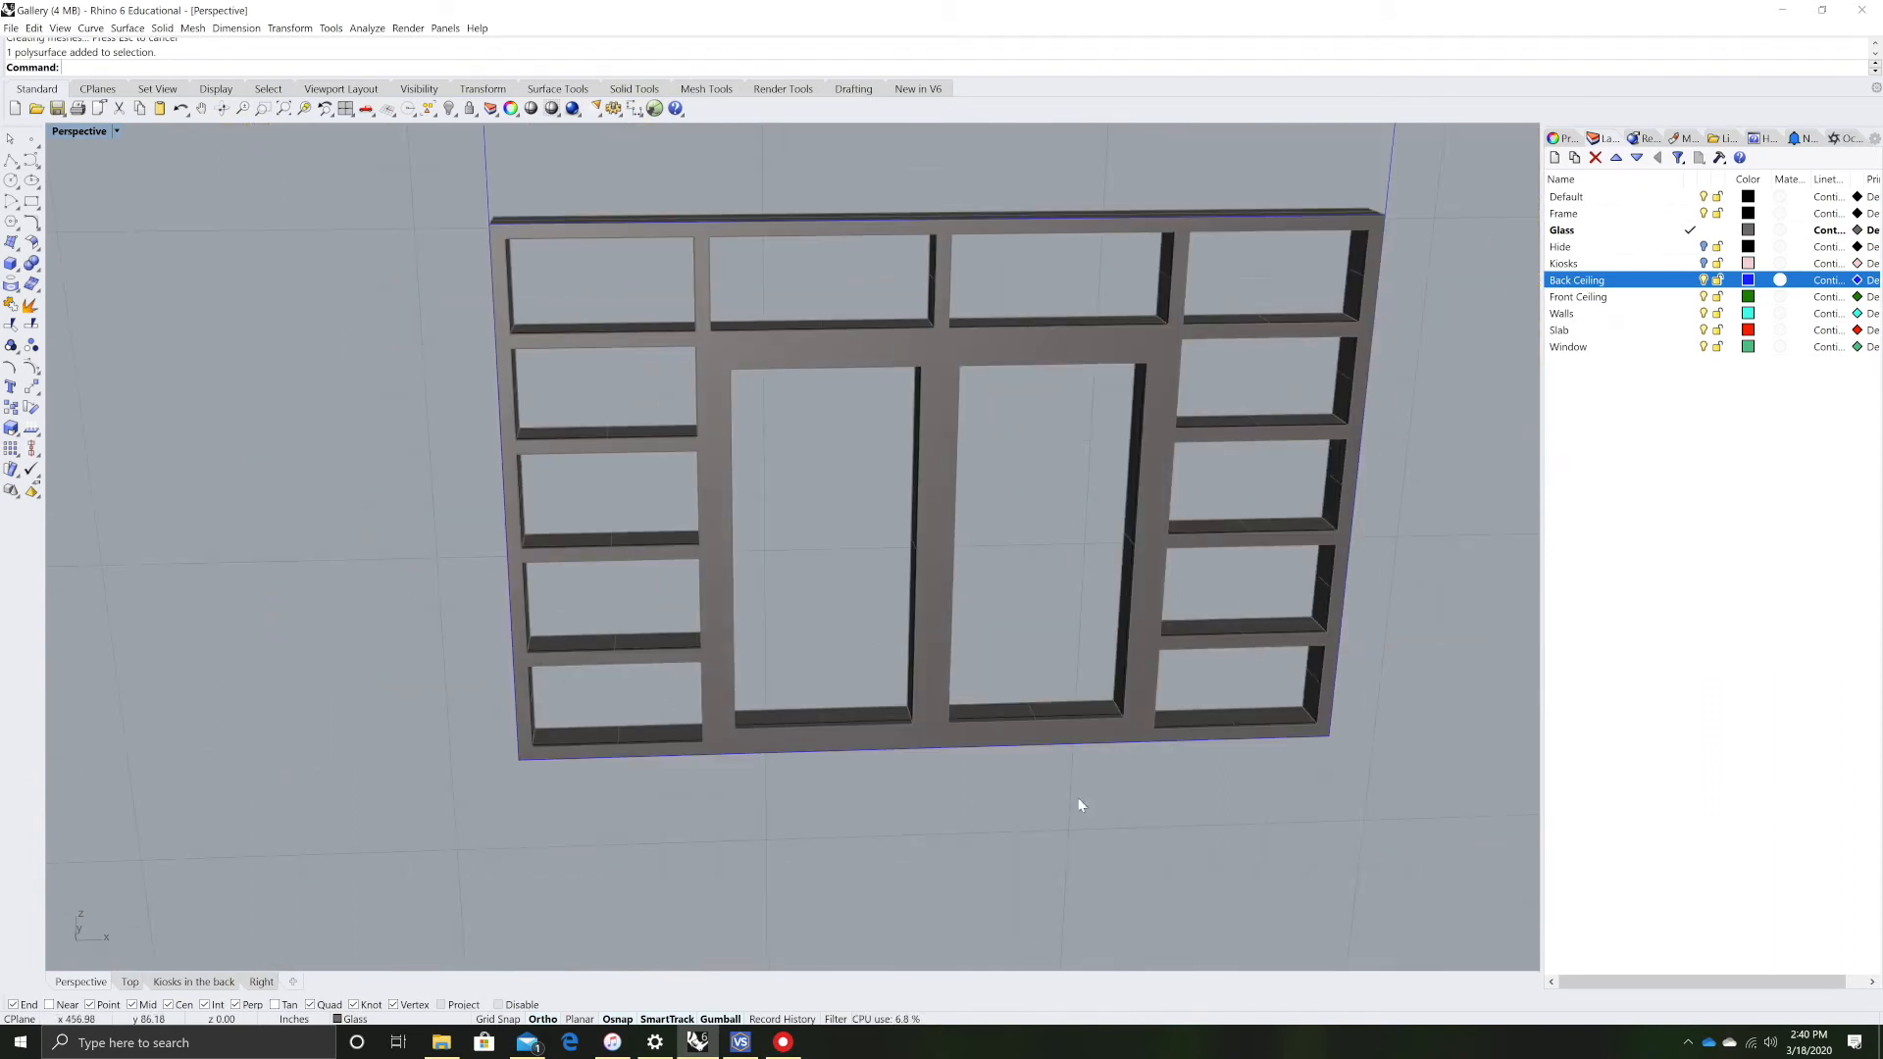
# - Extrude the inner and outer door outlines and the rectangle around both doors as deep solids away from the frame
pyautogui.moveTo(643, 828); pyautogui.dragTo(1265, 272)
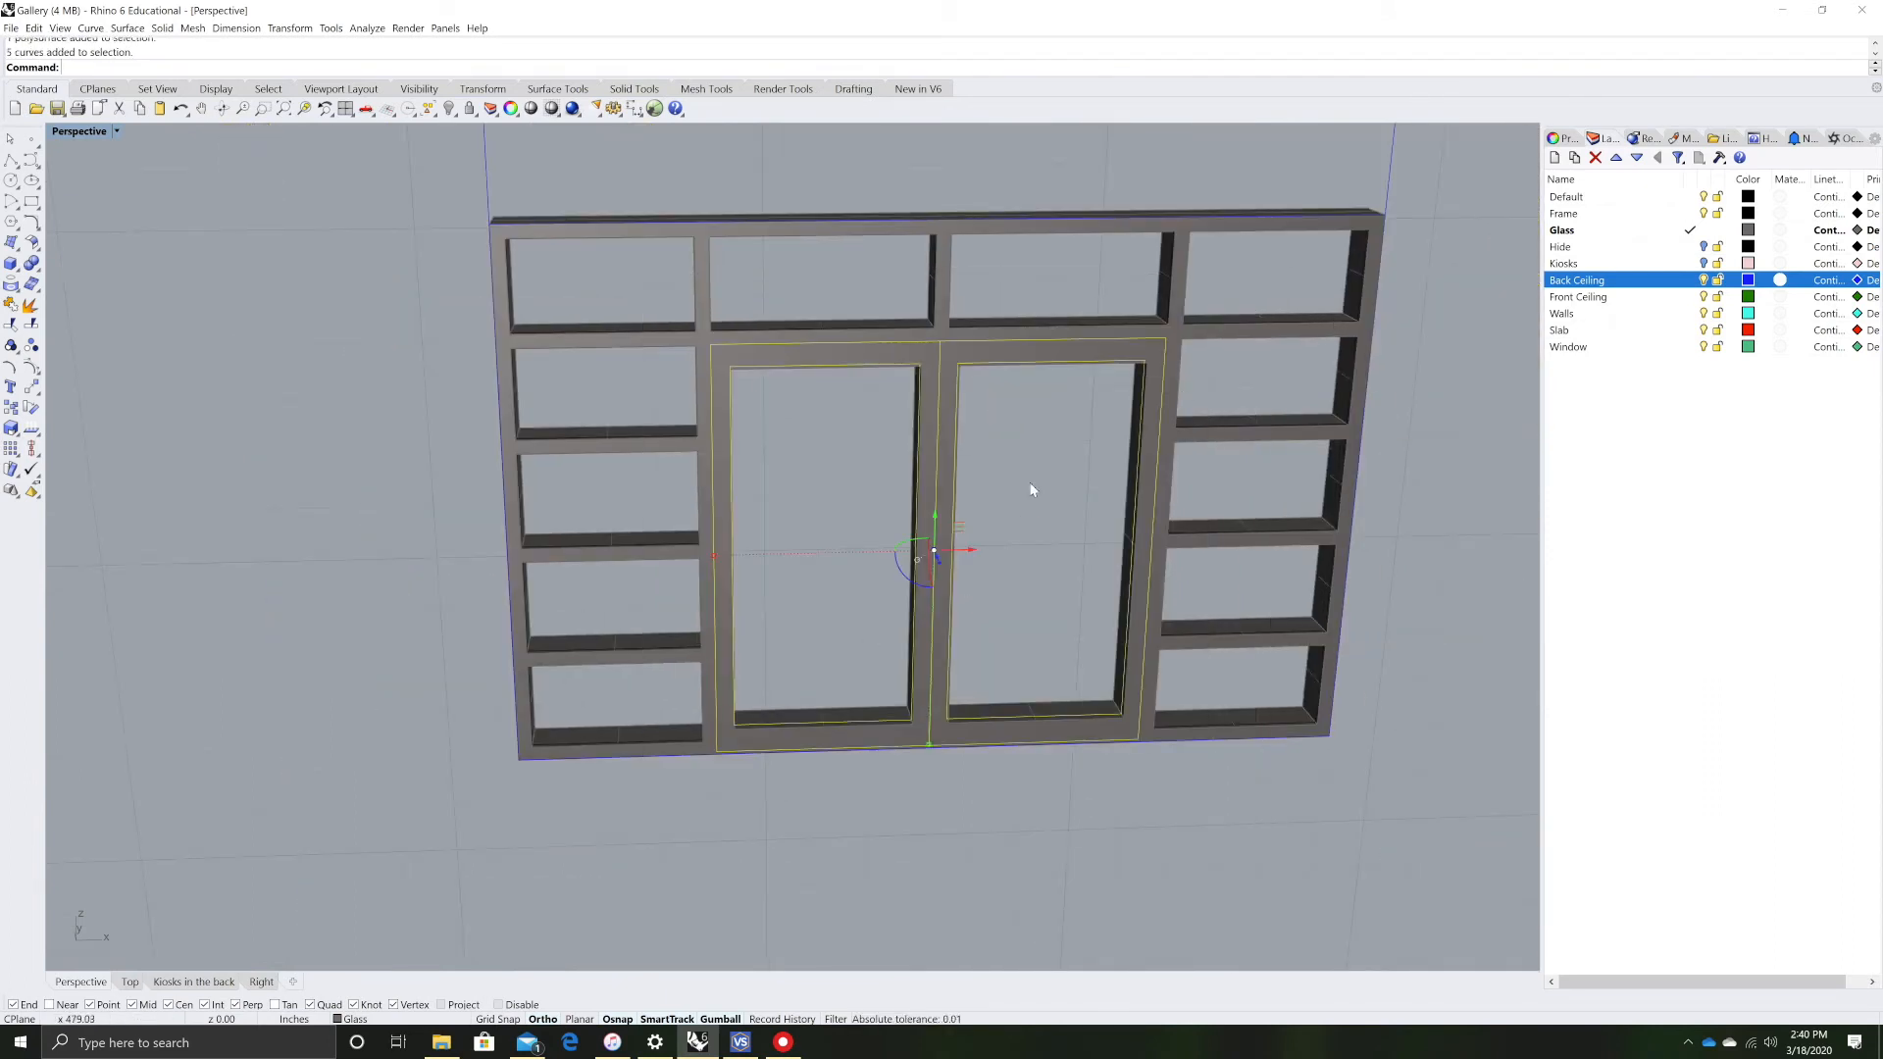
pyautogui.moveTo(1082, 669); pyautogui.dragTo(1090, 718, button='right')
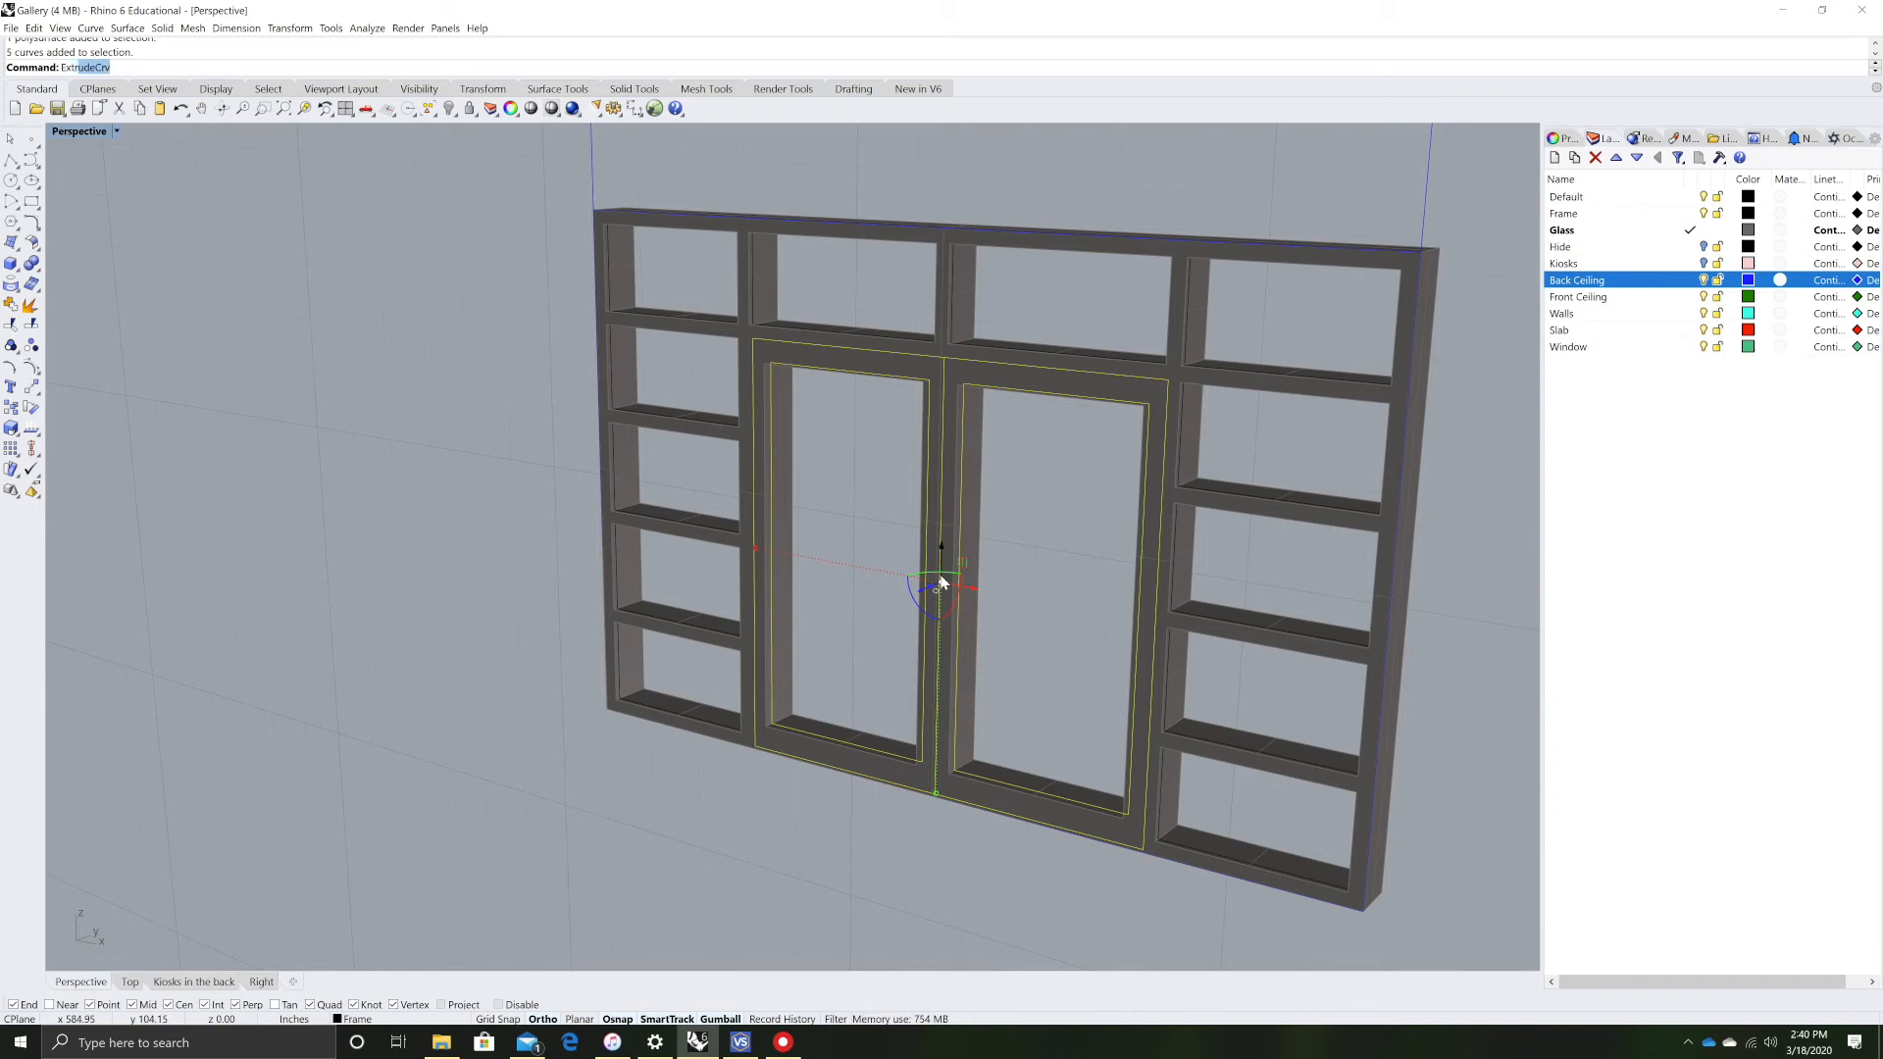
pyautogui.press('Return')
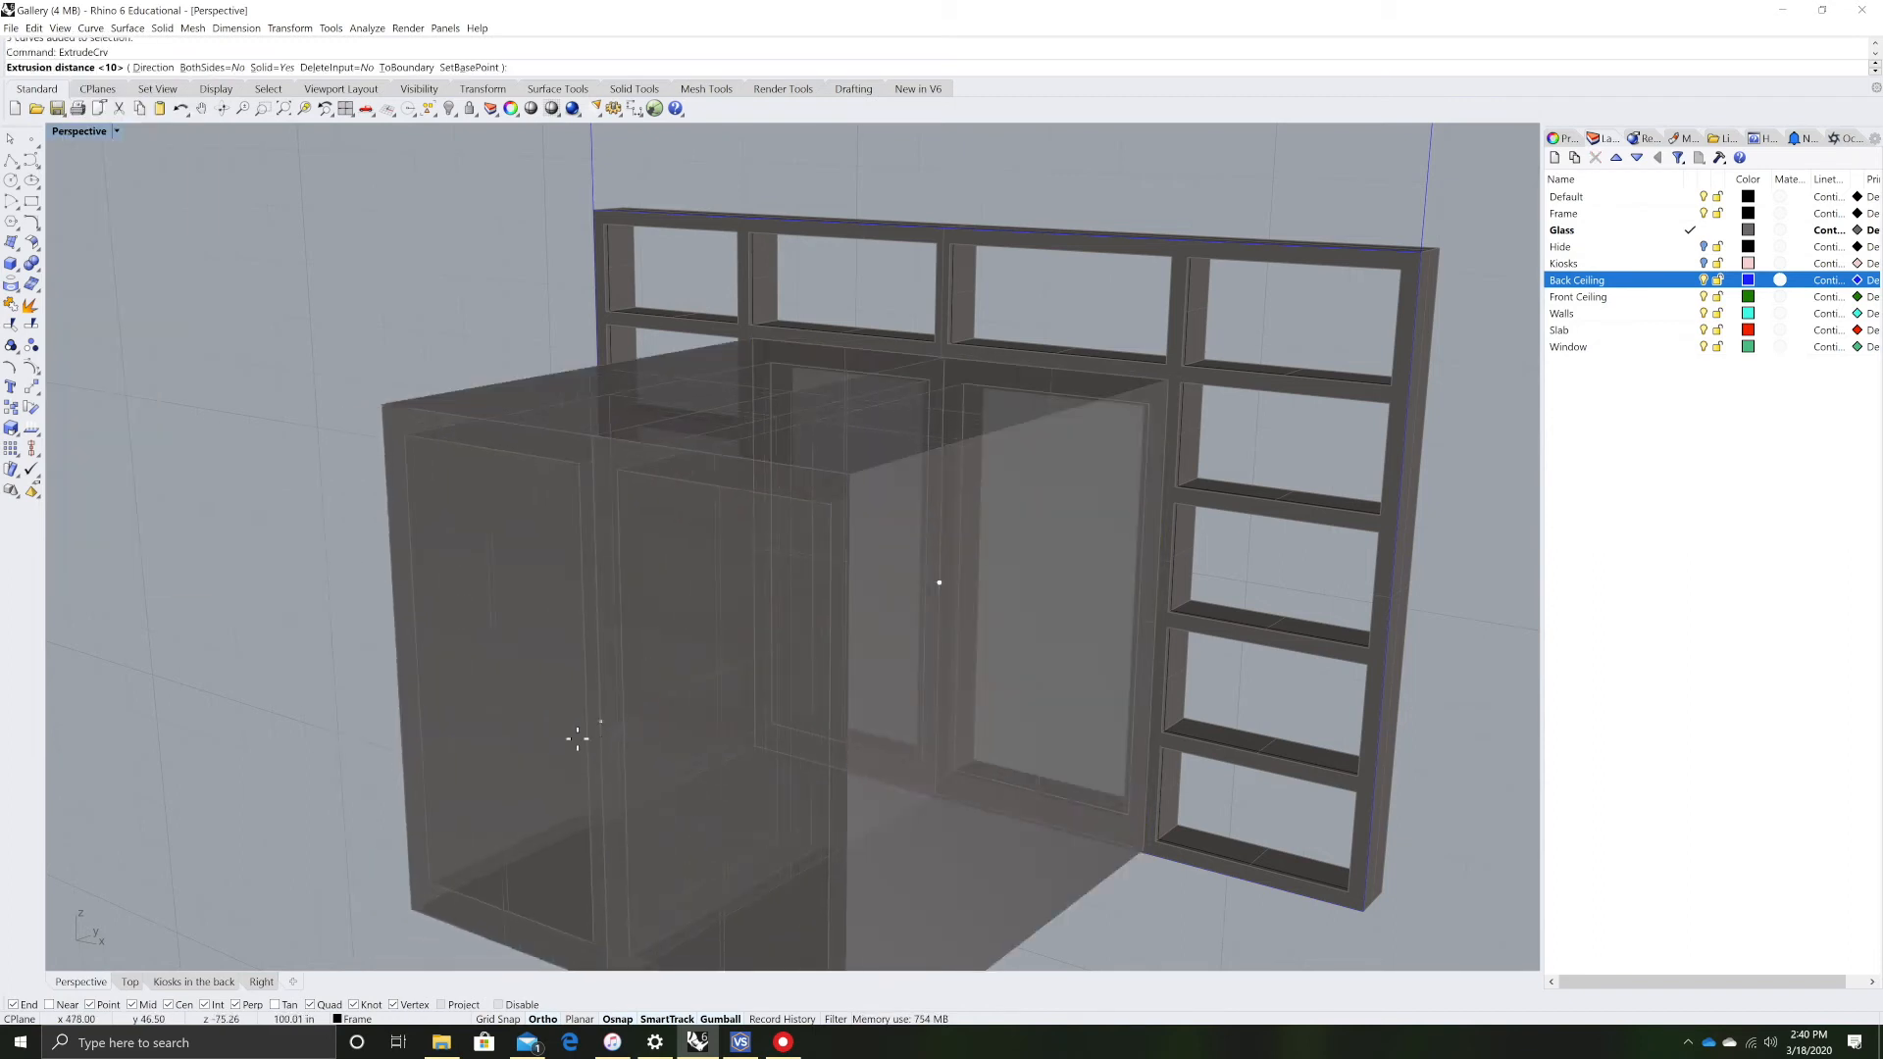
pyautogui.click(631, 727)
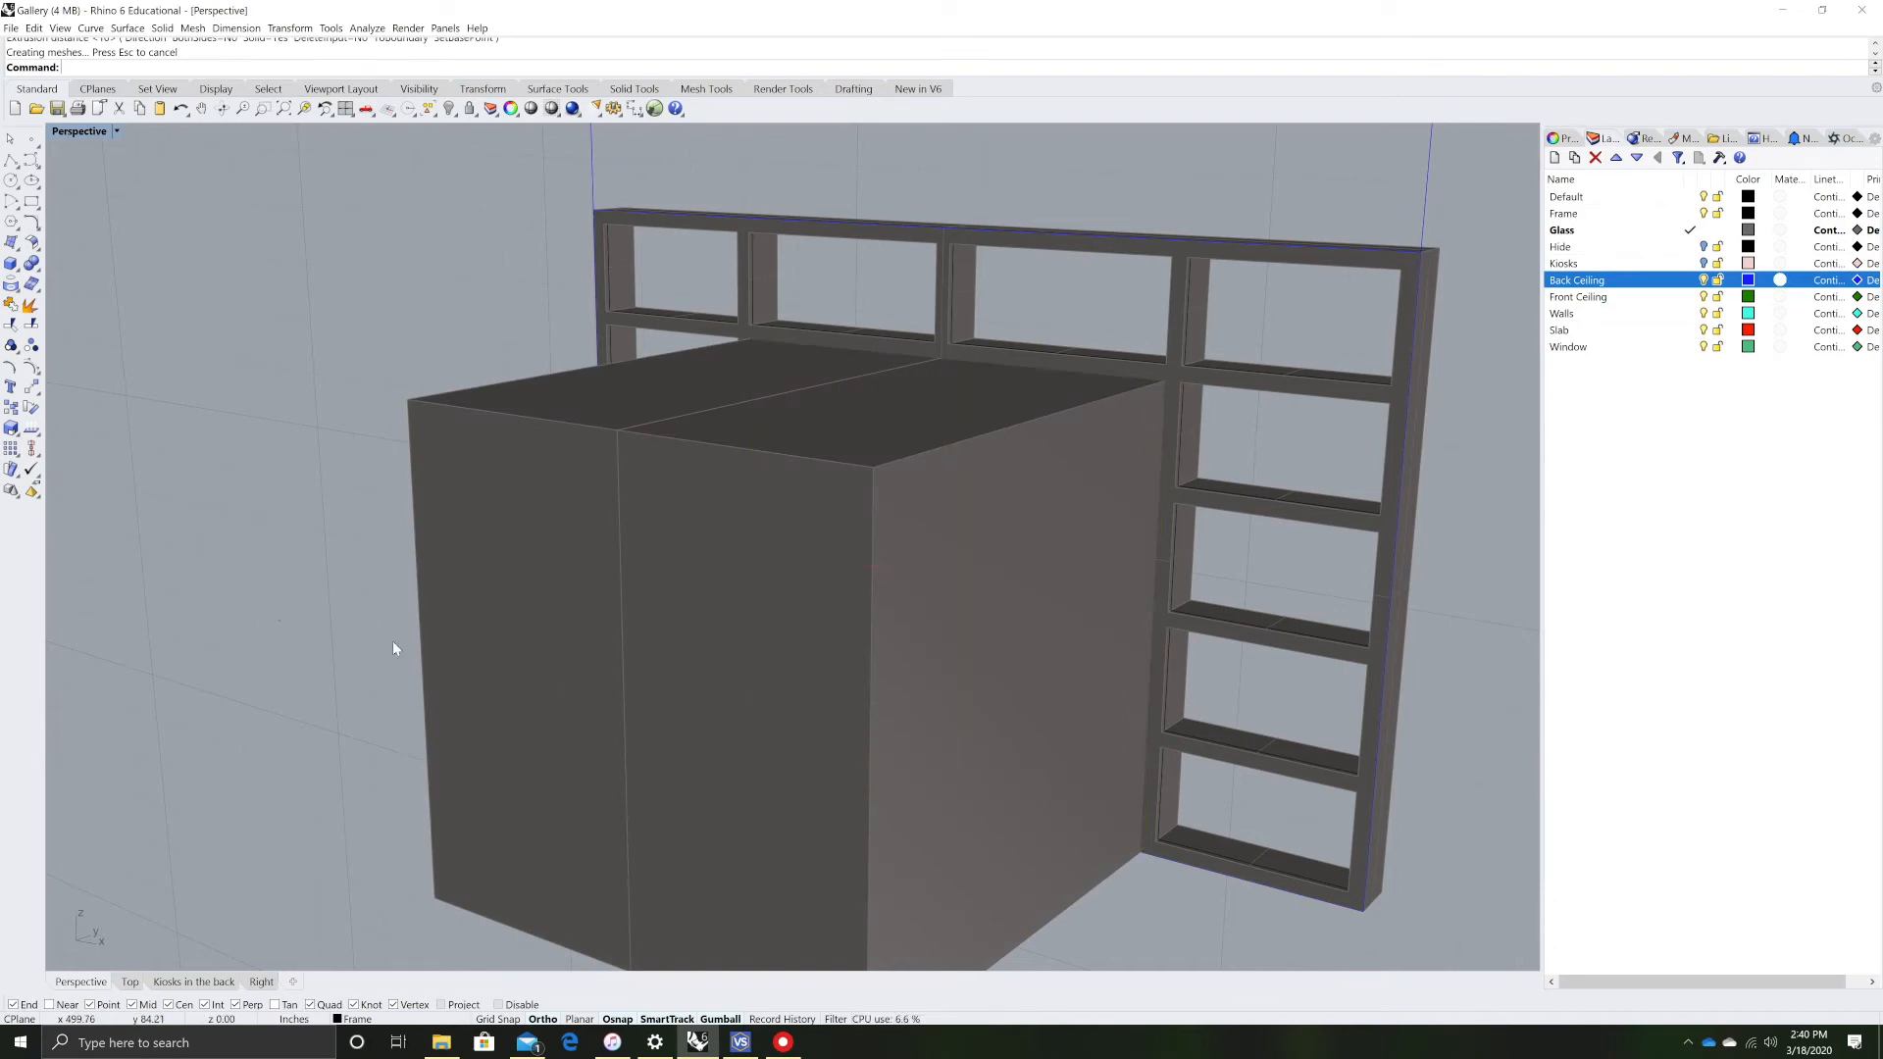
# - Explode the extruded block that spans both doors into separate surfaces
pyautogui.moveTo(1019, 680); pyautogui.dragTo(379, 508, button='right')
pyautogui.click(264, 530)
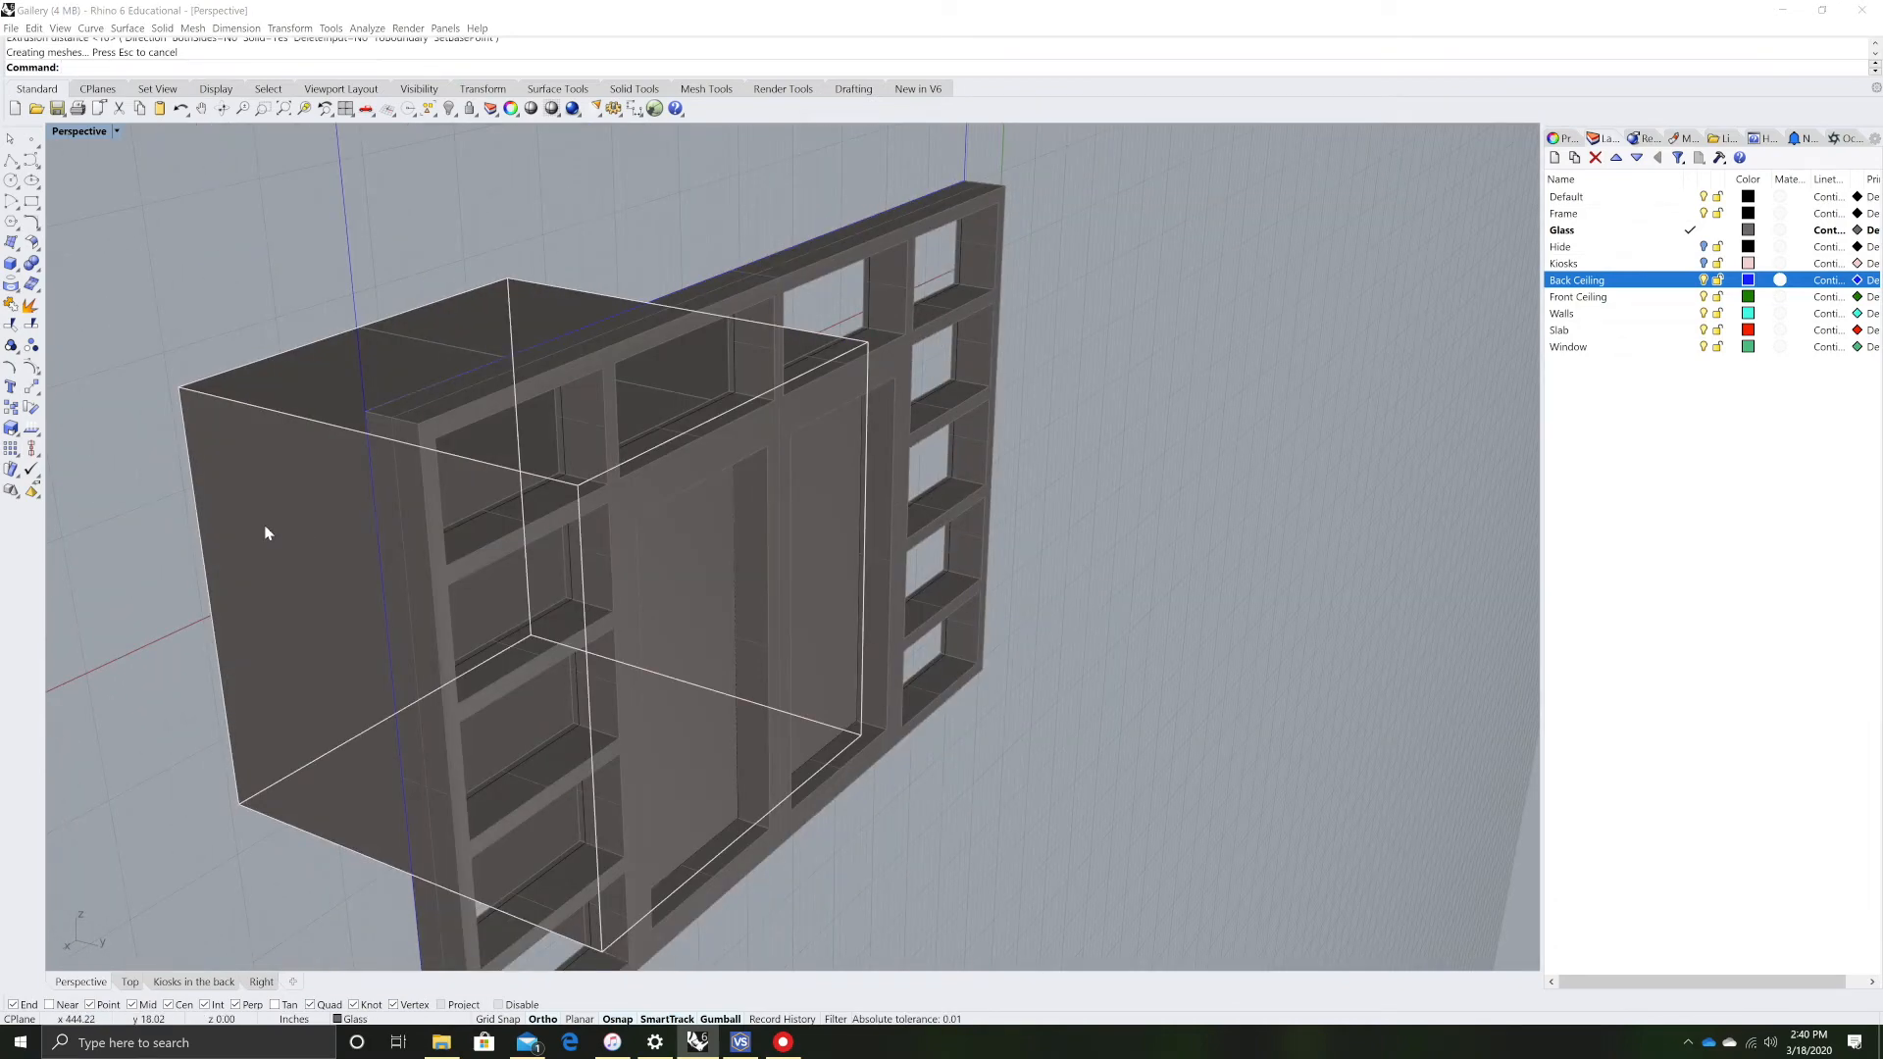
pyautogui.click(30, 307)
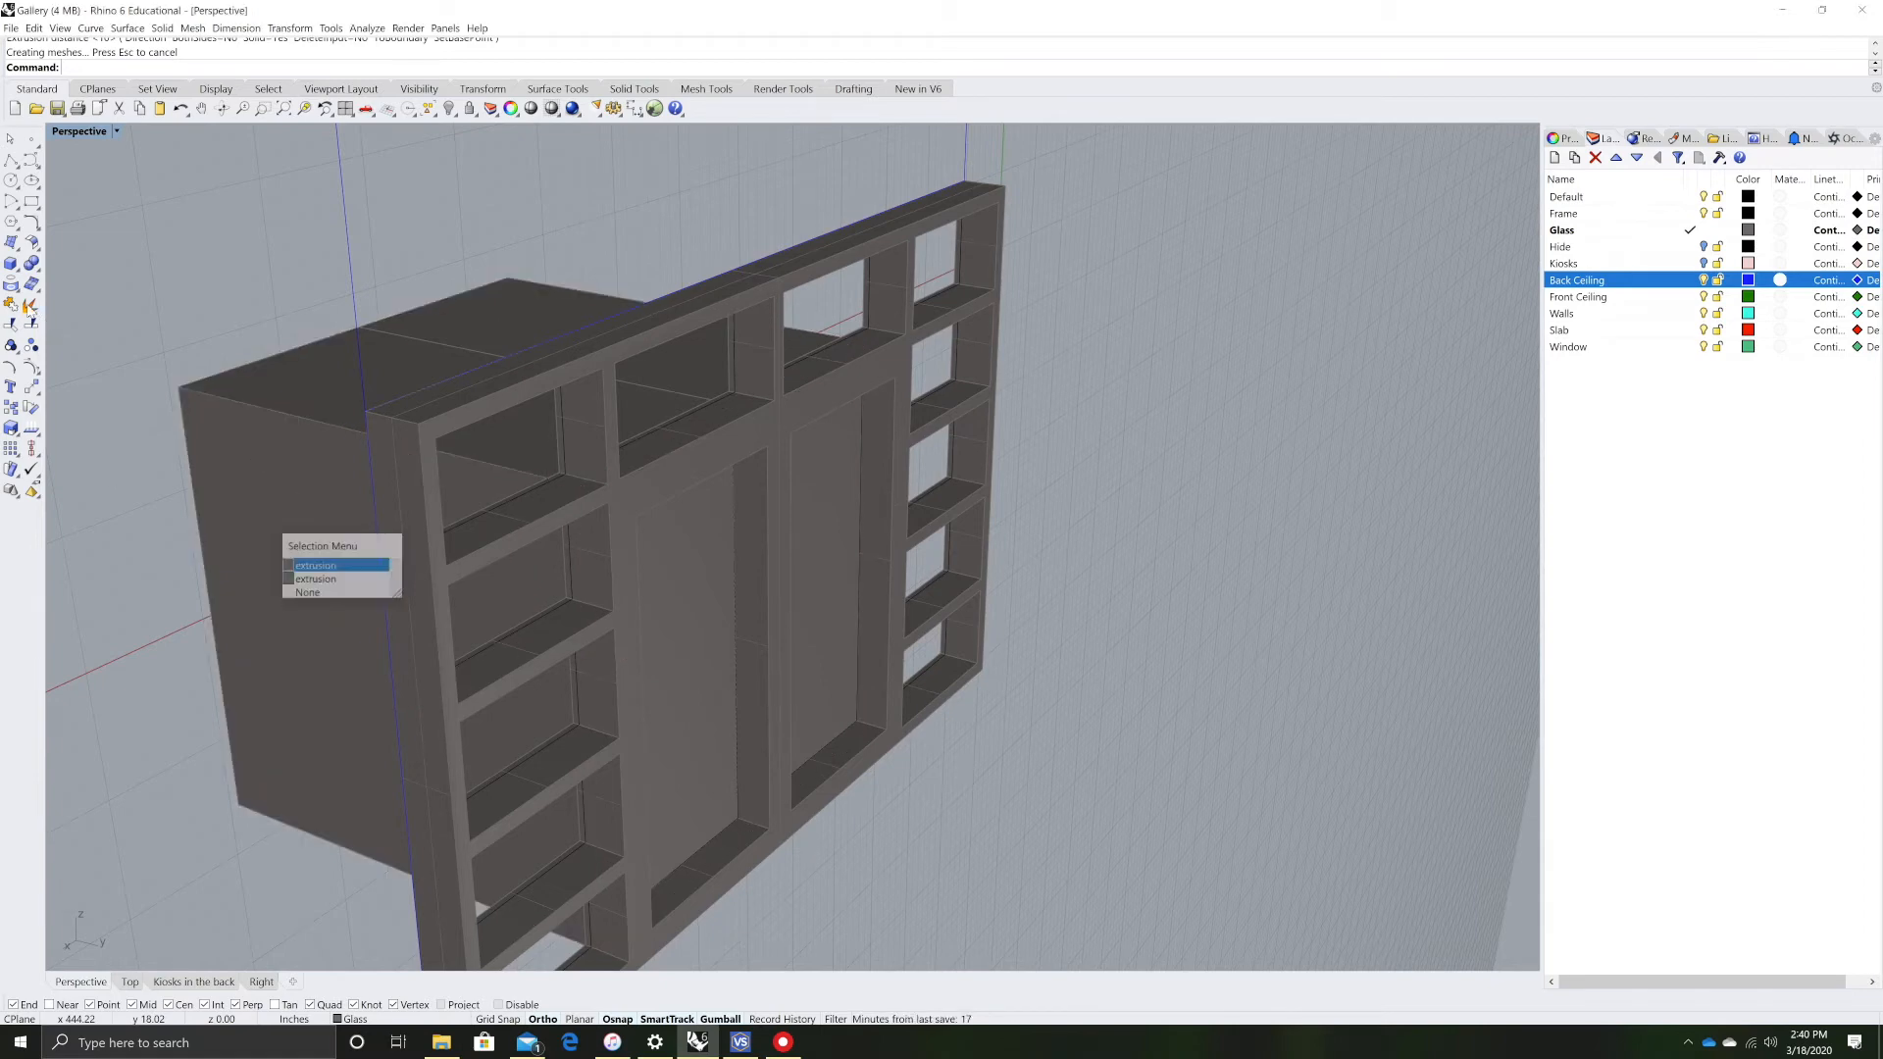
pyautogui.click(260, 448)
pyautogui.click(307, 481)
pyautogui.click(30, 309)
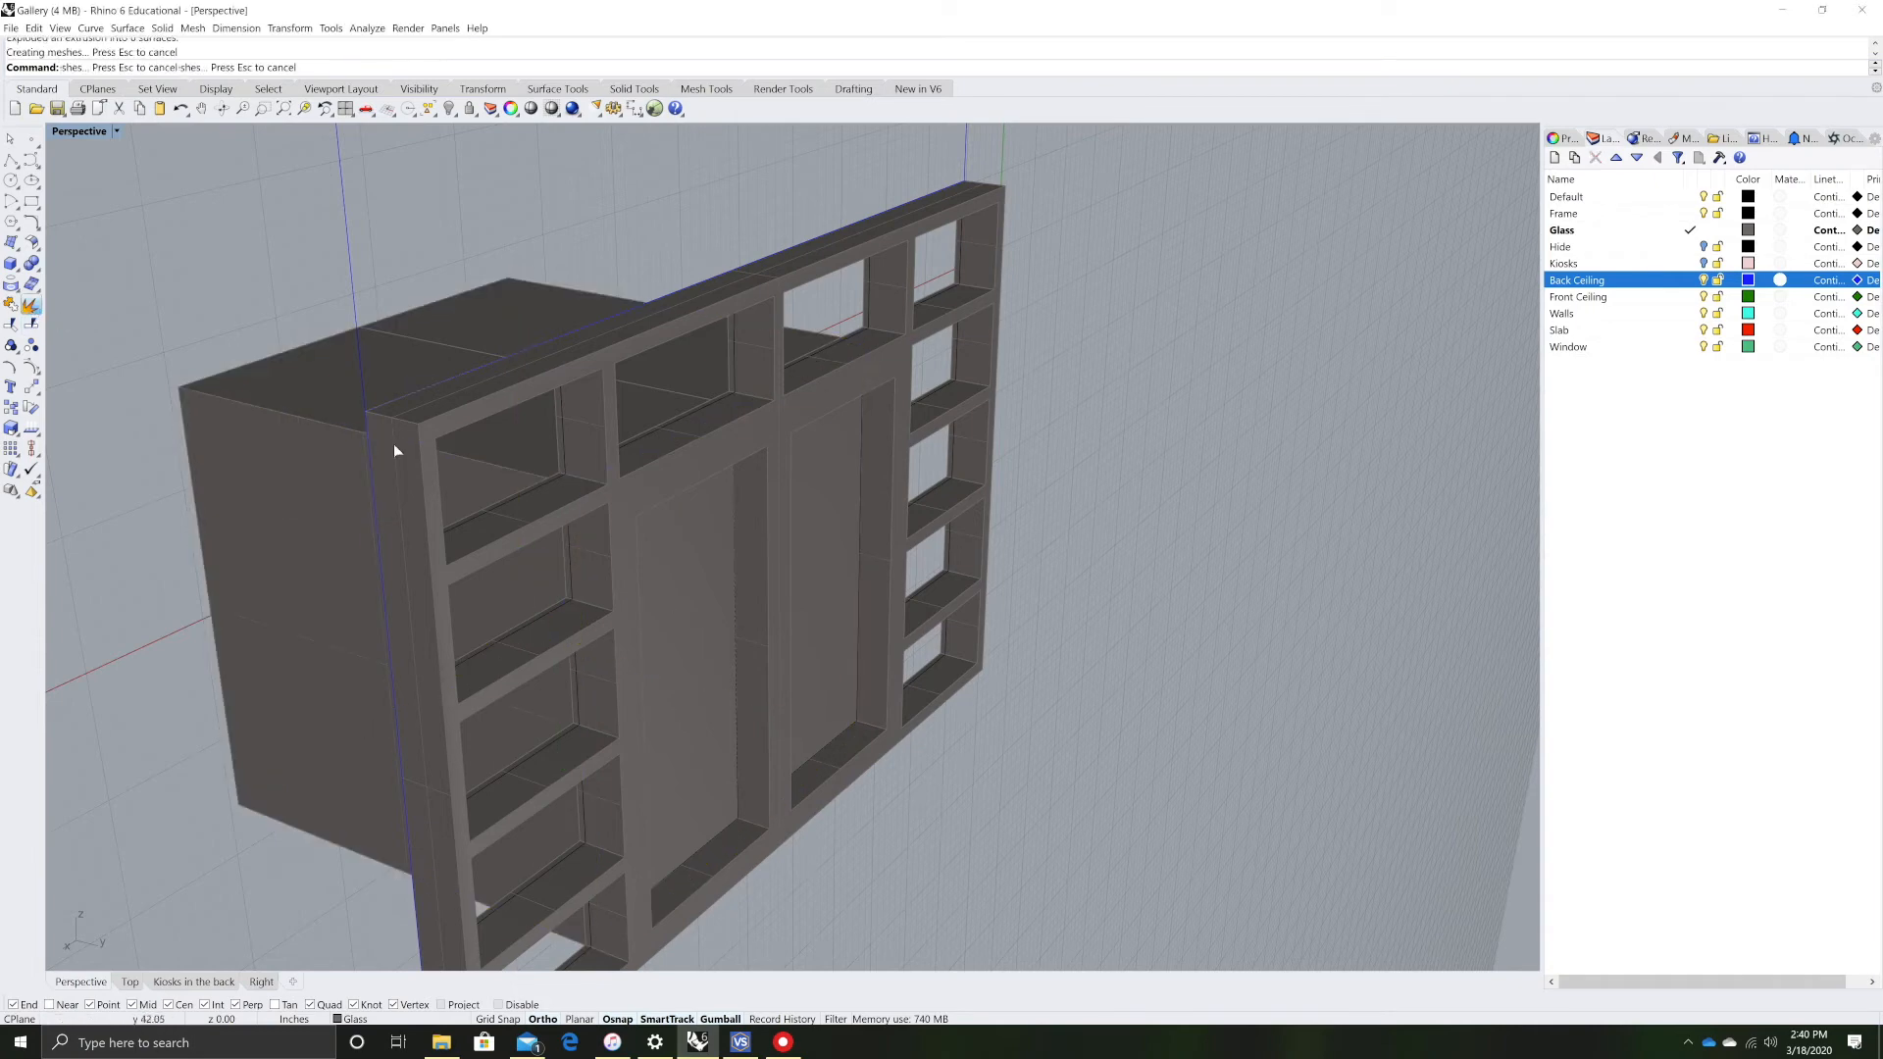
# - Join the exploded block's top, bottom and two side faces into one open four-sided shell, leaving out its end faces
pyautogui.click(297, 527)
pyautogui.click(370, 565)
pyautogui.keyDown('shift'); pyautogui.click(284, 363); pyautogui.keyUp('shift')
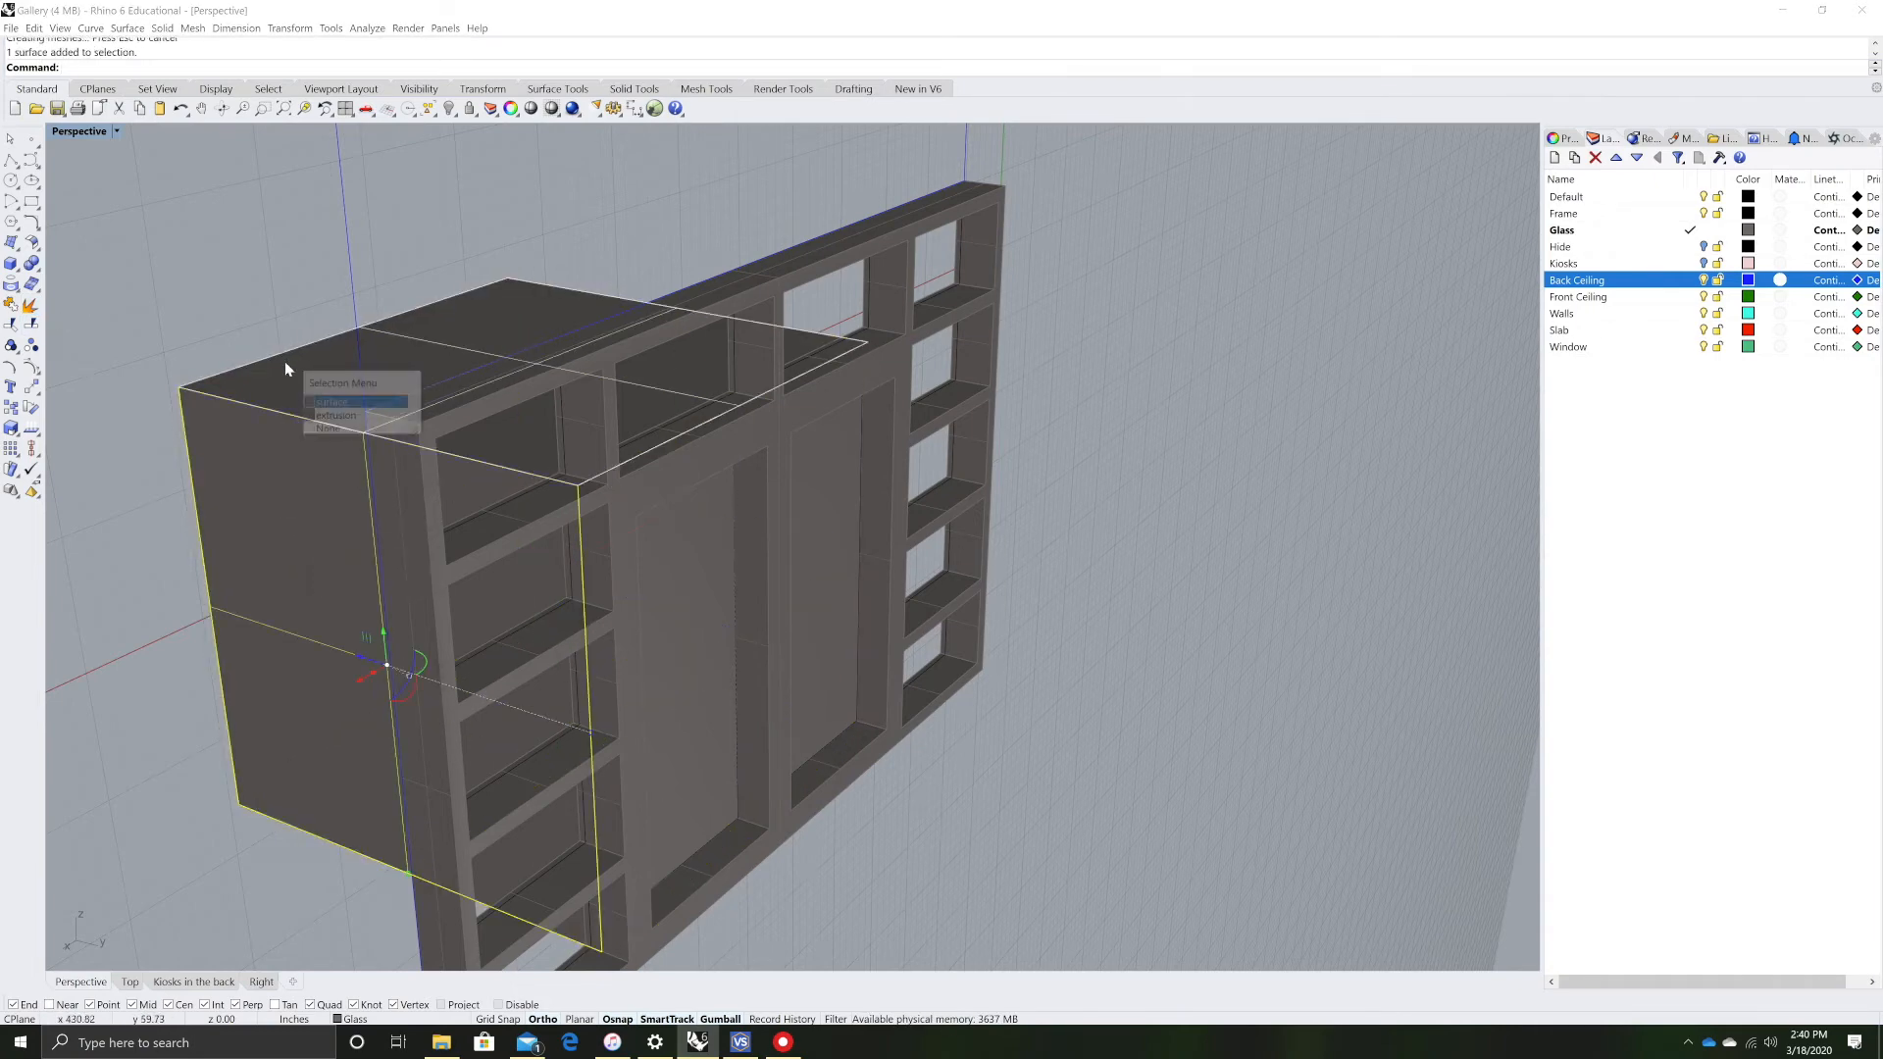
pyautogui.rightClick(863, 562)
pyautogui.moveTo(1101, 377); pyautogui.dragTo(1143, 627, button='right')
pyautogui.click(1144, 627)
pyautogui.click(1180, 667)
pyautogui.moveTo(1104, 777); pyautogui.dragTo(1010, 611, button='right')
pyautogui.keyDown('shift'); pyautogui.click(1105, 783); pyautogui.keyUp('shift')
pyautogui.click(1128, 817)
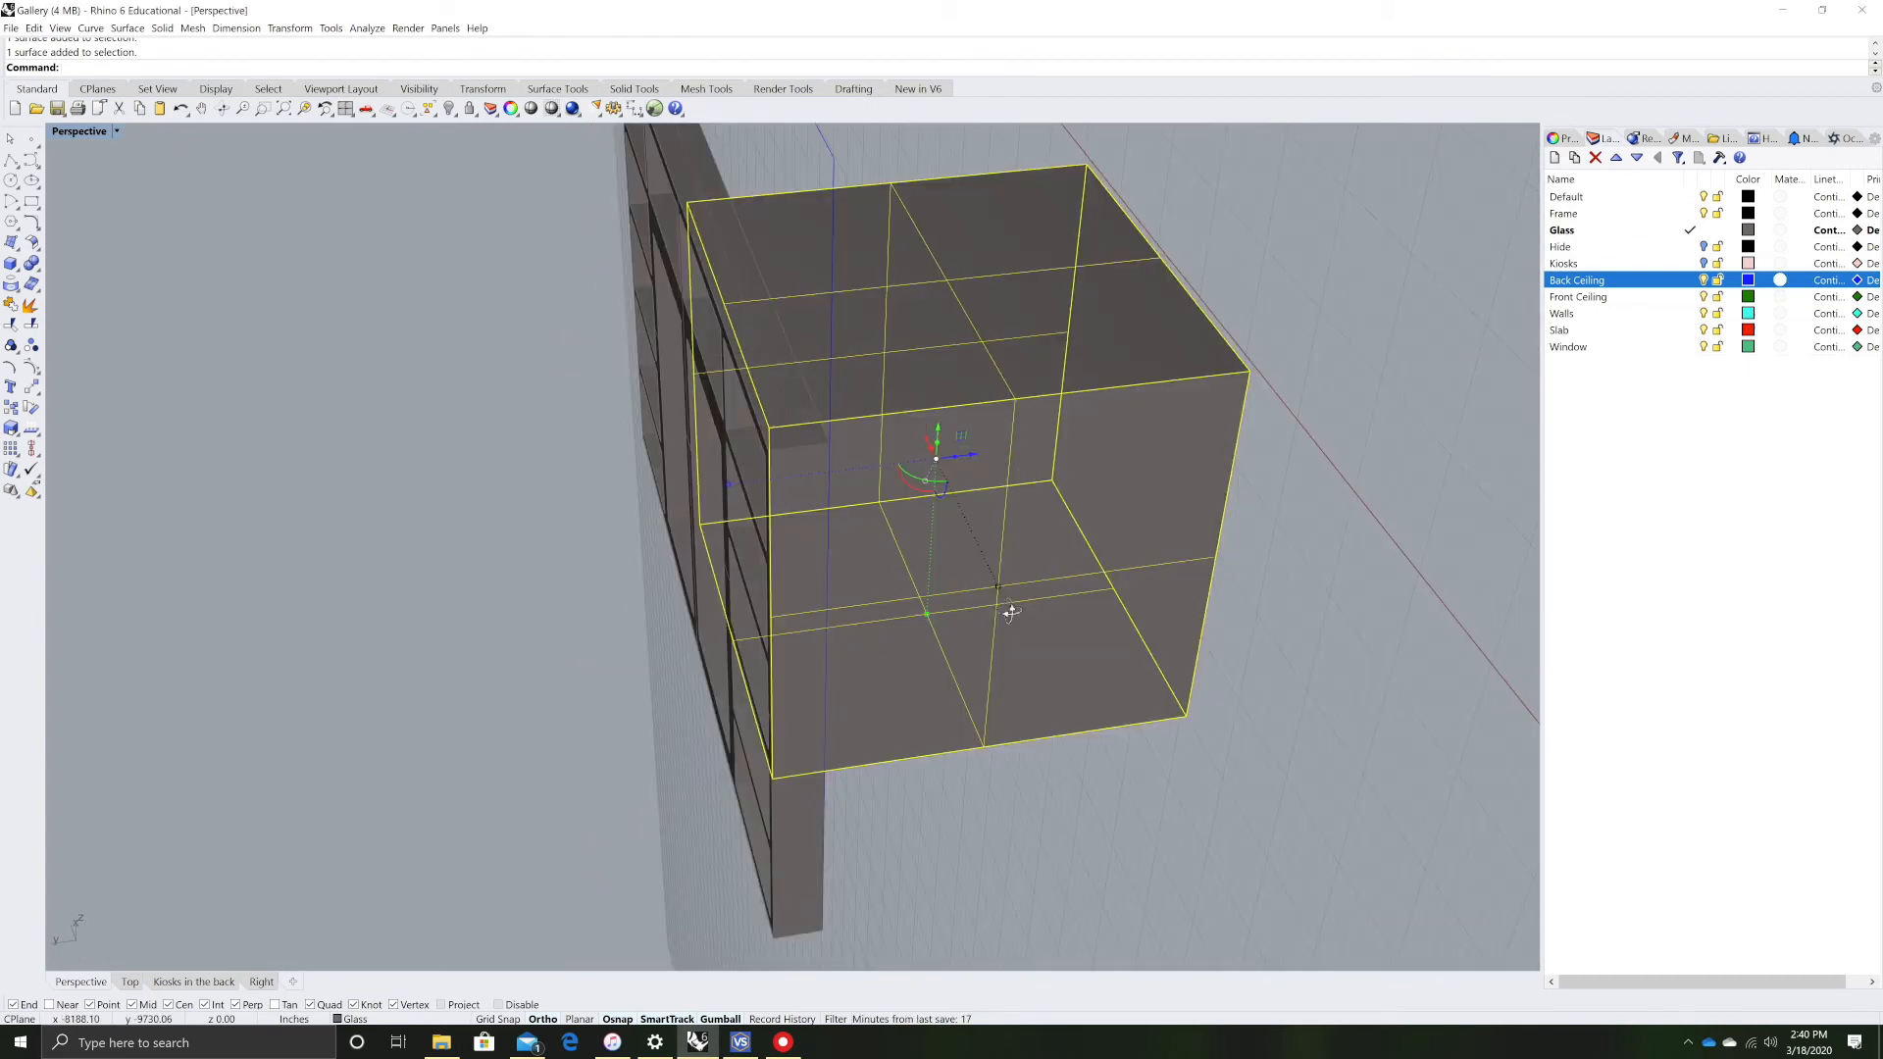
pyautogui.click(10, 305)
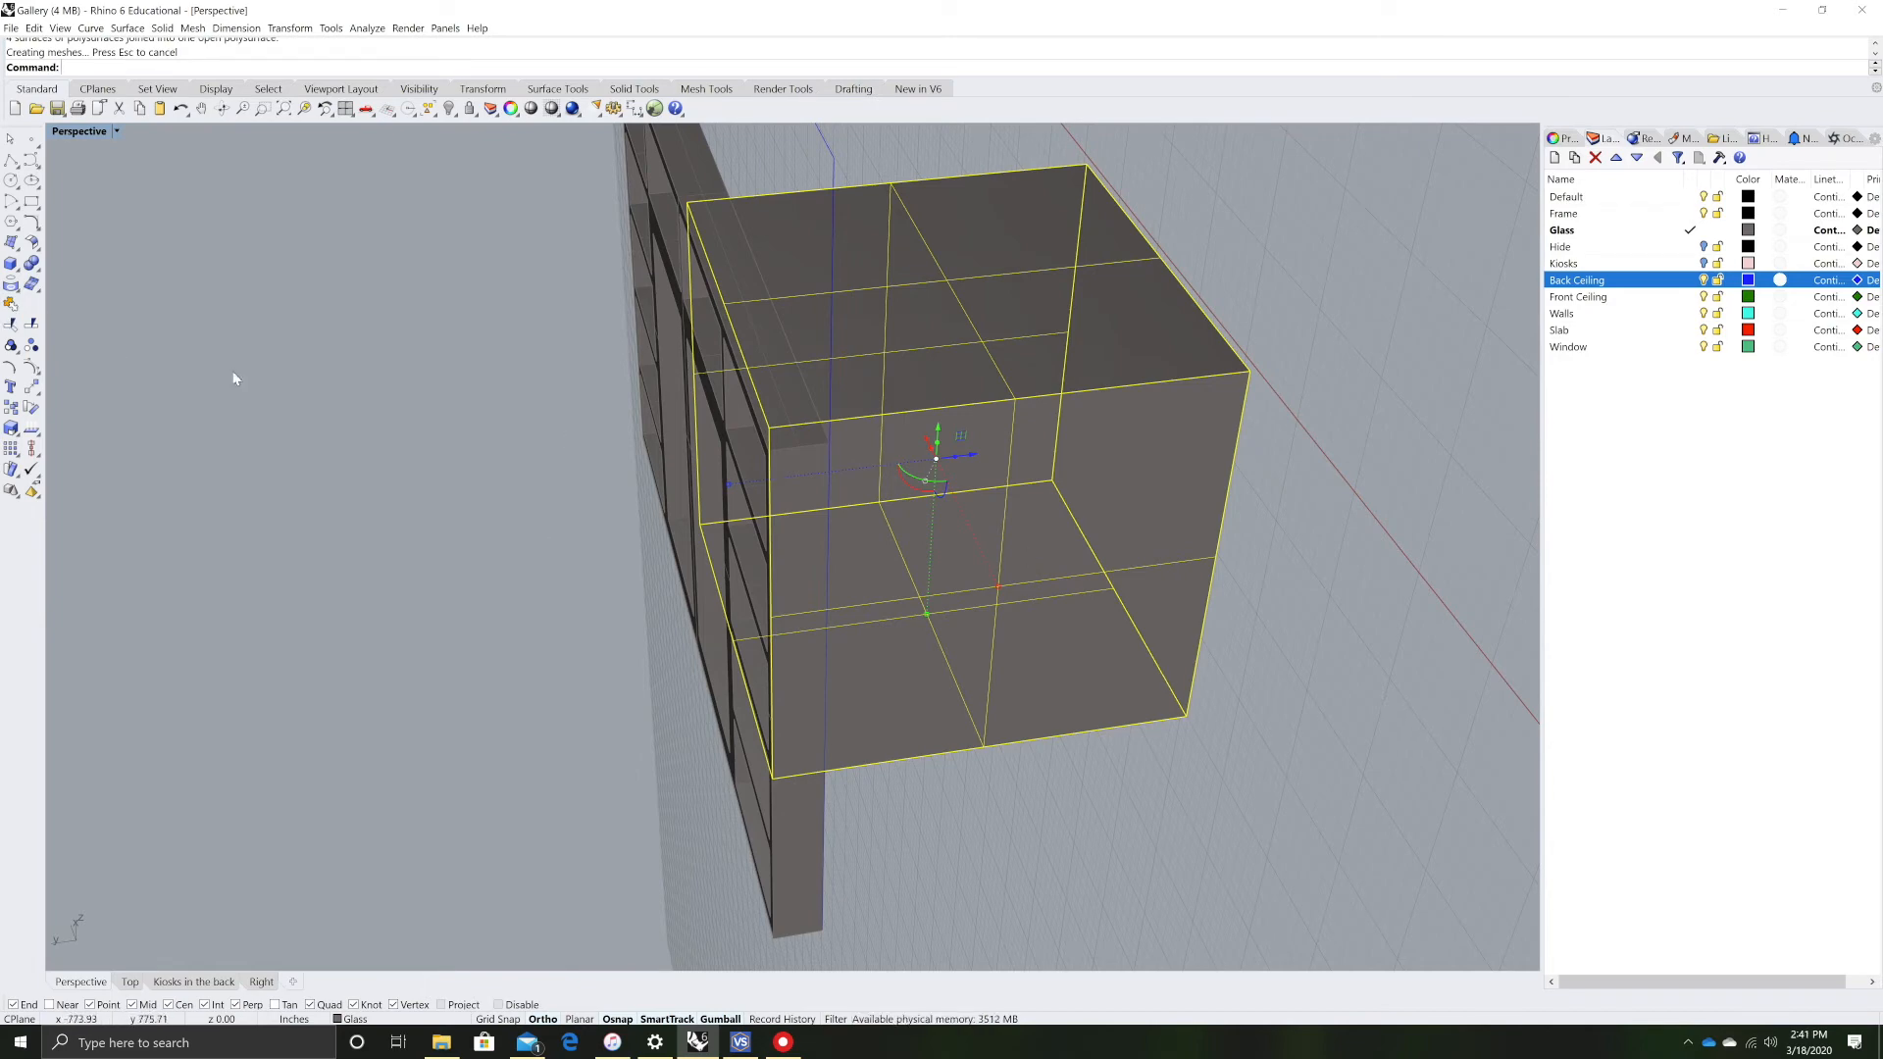
# - Move the joined four-sided shell along its depth so it passes through the frame and protrudes on both sides
pyautogui.click(1023, 517)
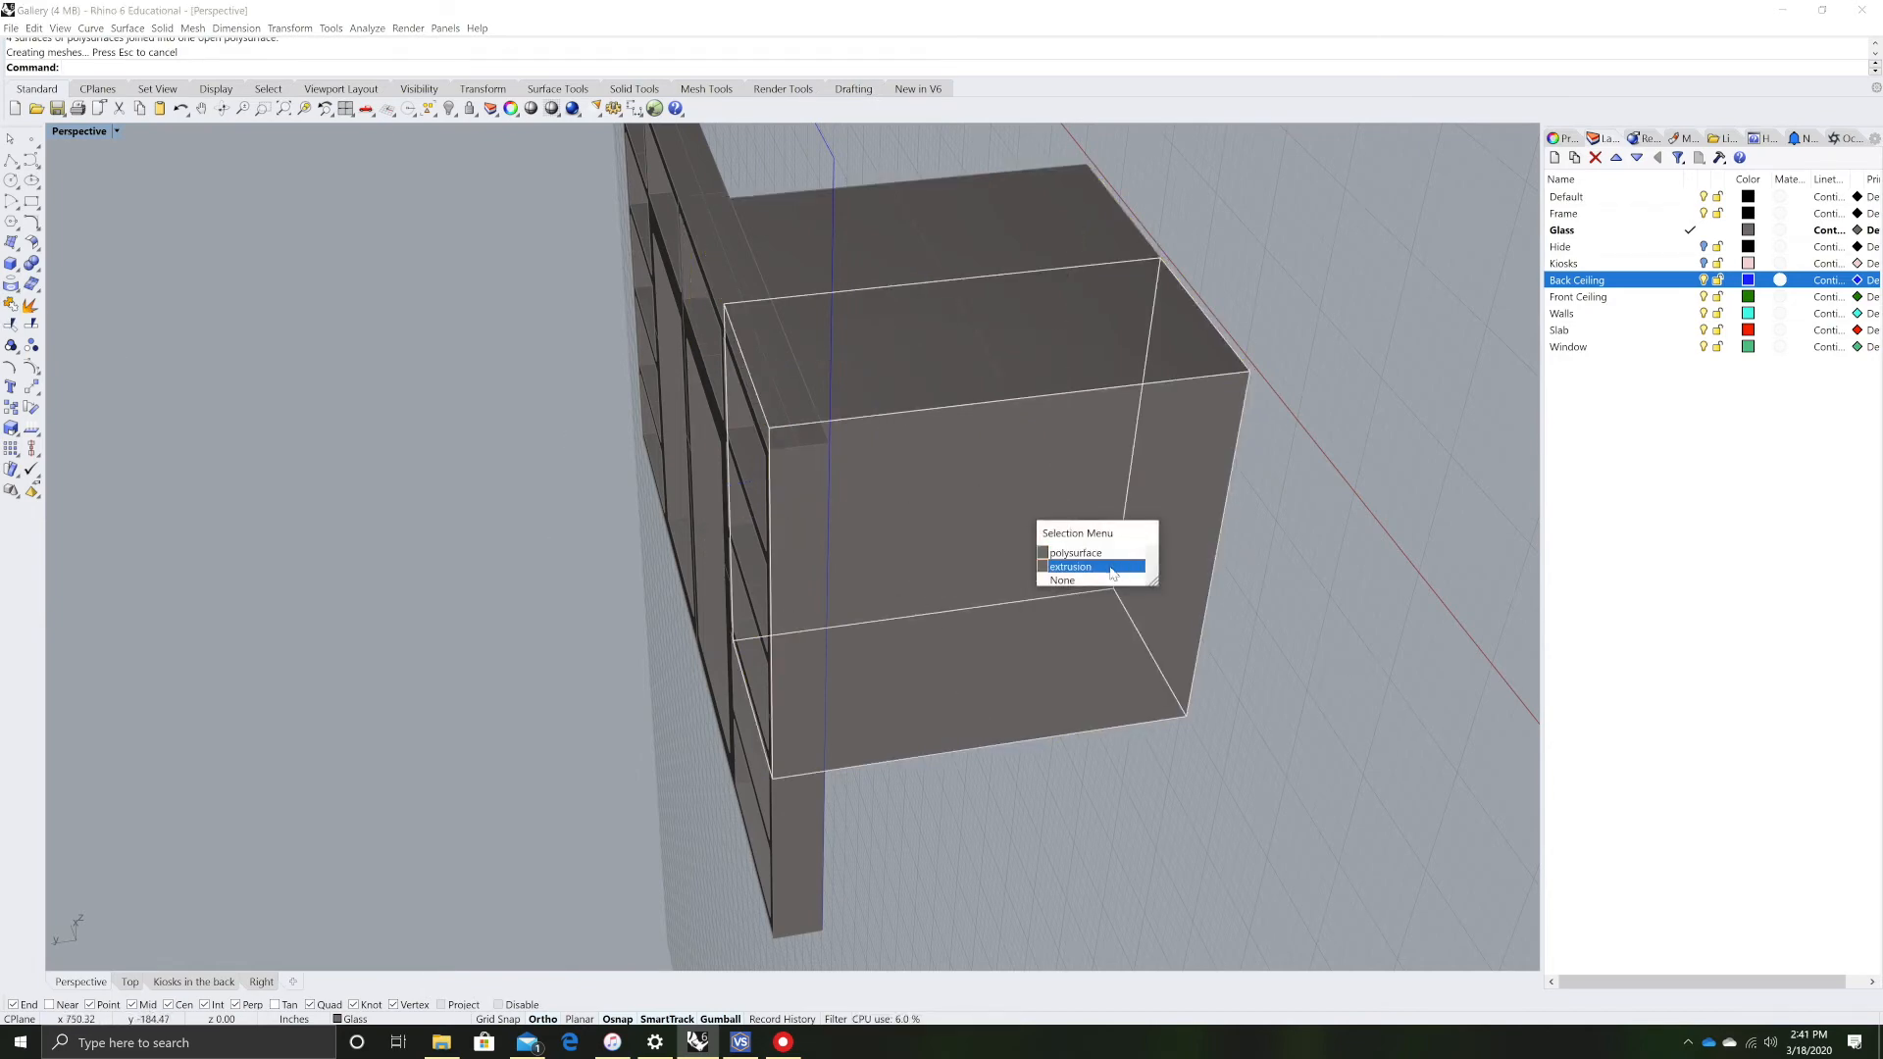
pyautogui.click(1093, 552)
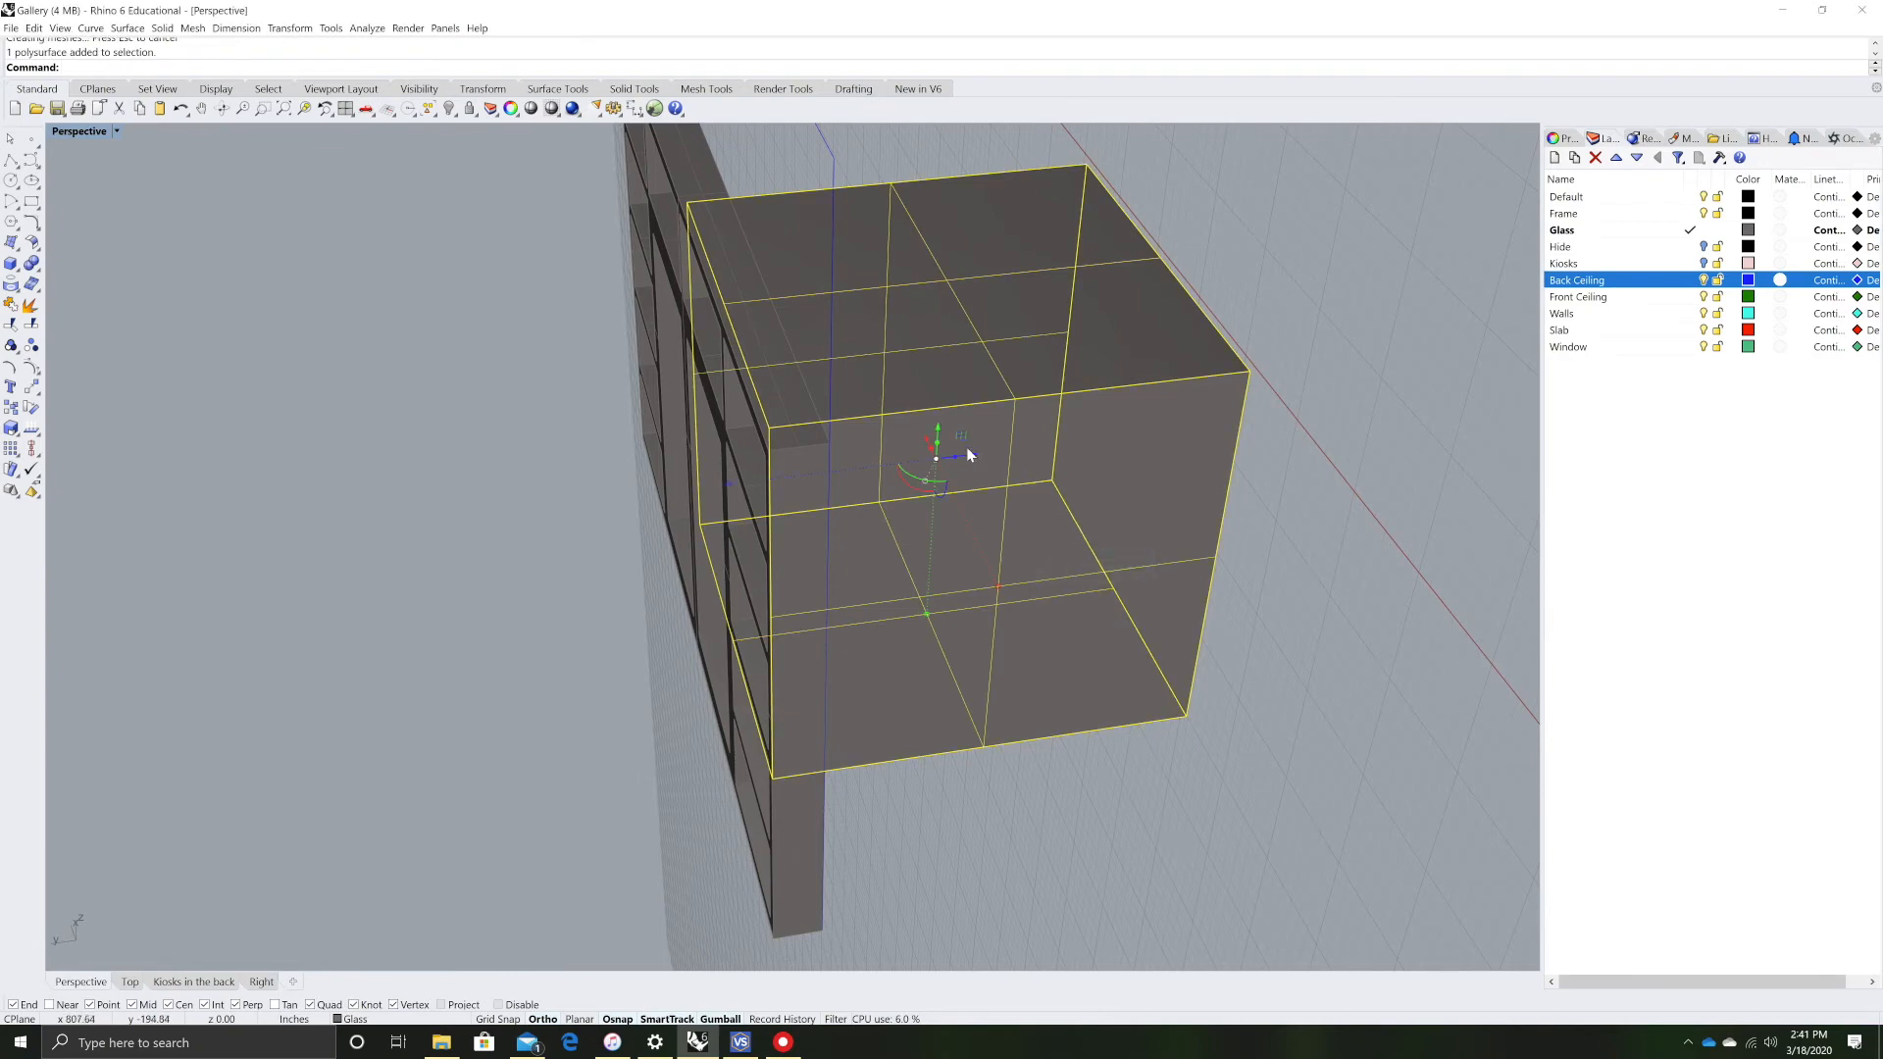
pyautogui.moveTo(958, 456); pyautogui.dragTo(804, 465)
pyautogui.click(445, 585)
pyautogui.moveTo(445, 586); pyautogui.dragTo(552, 557, button='right')
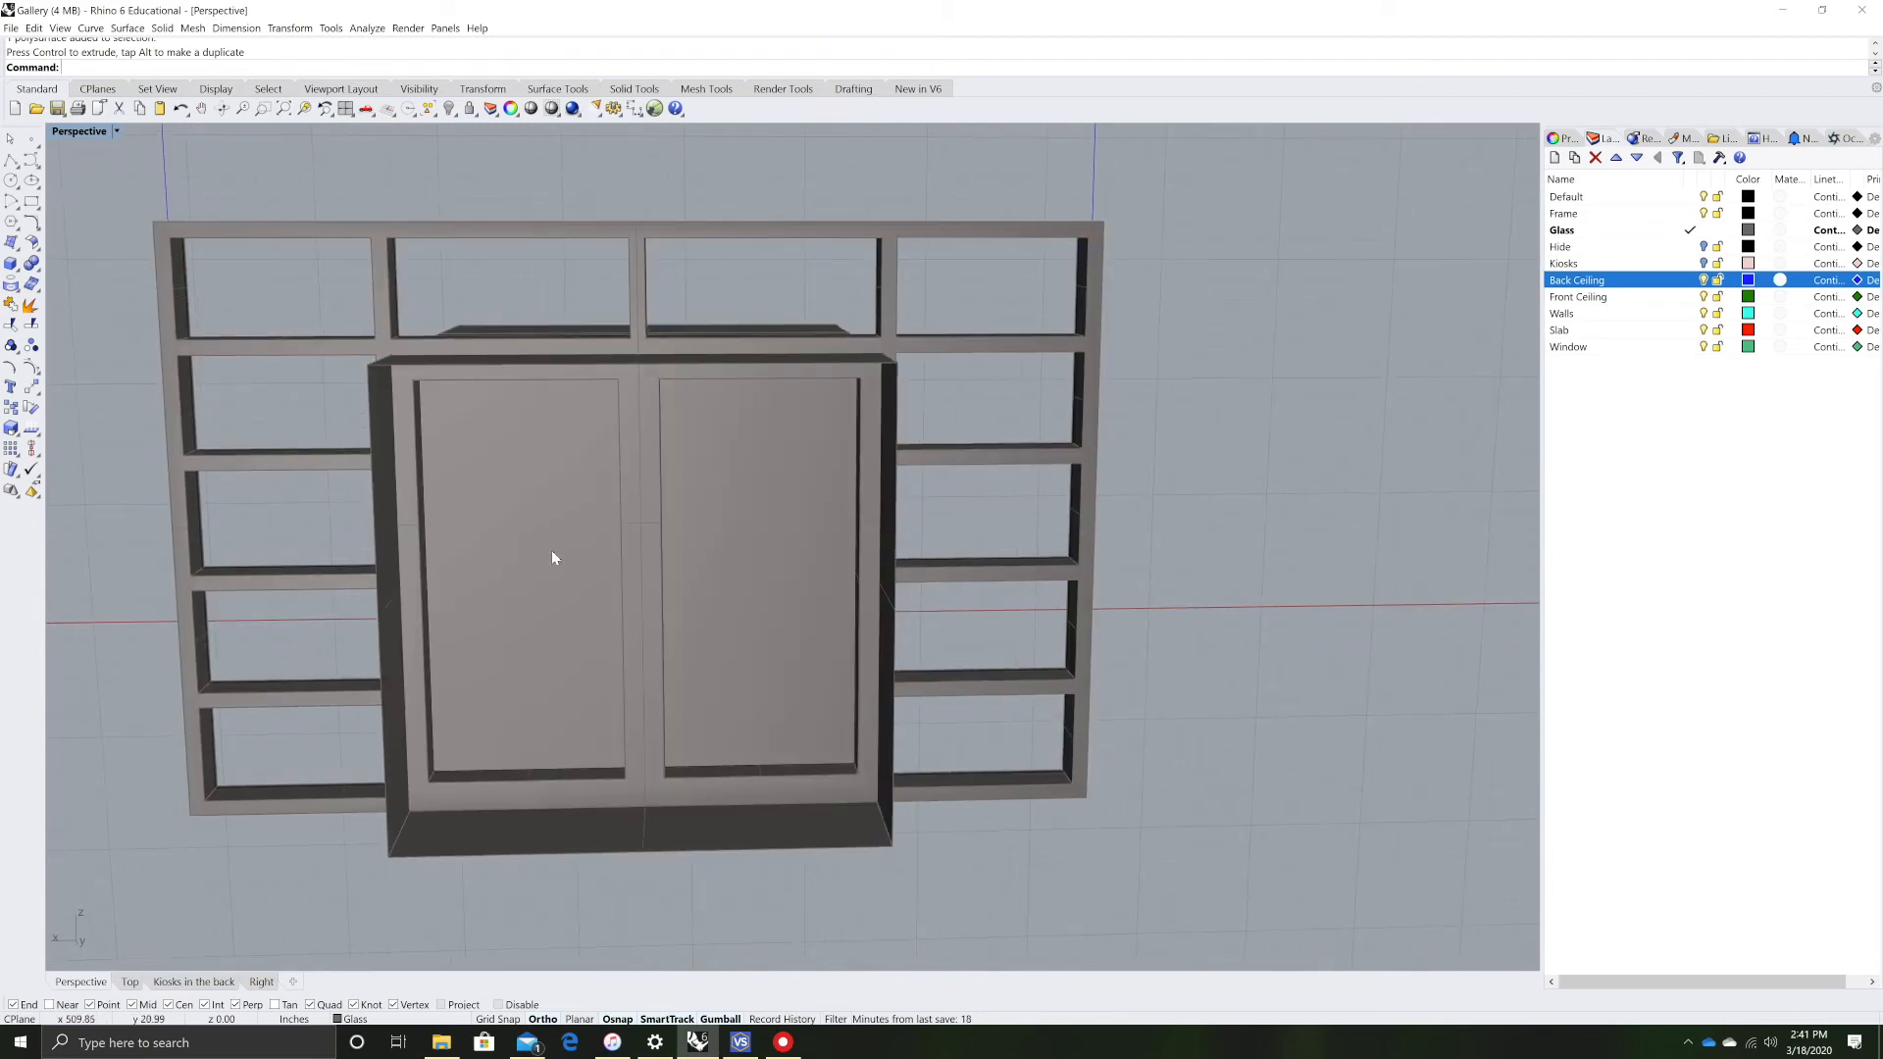
pyautogui.moveTo(920, 623)
pyautogui.mouseDown(button='right')
pyautogui.moveTo(892, 546)
pyautogui.moveTo(837, 538)
pyautogui.moveTo(769, 622)
pyautogui.moveTo(933, 622)
pyautogui.mouseUp(button='right')
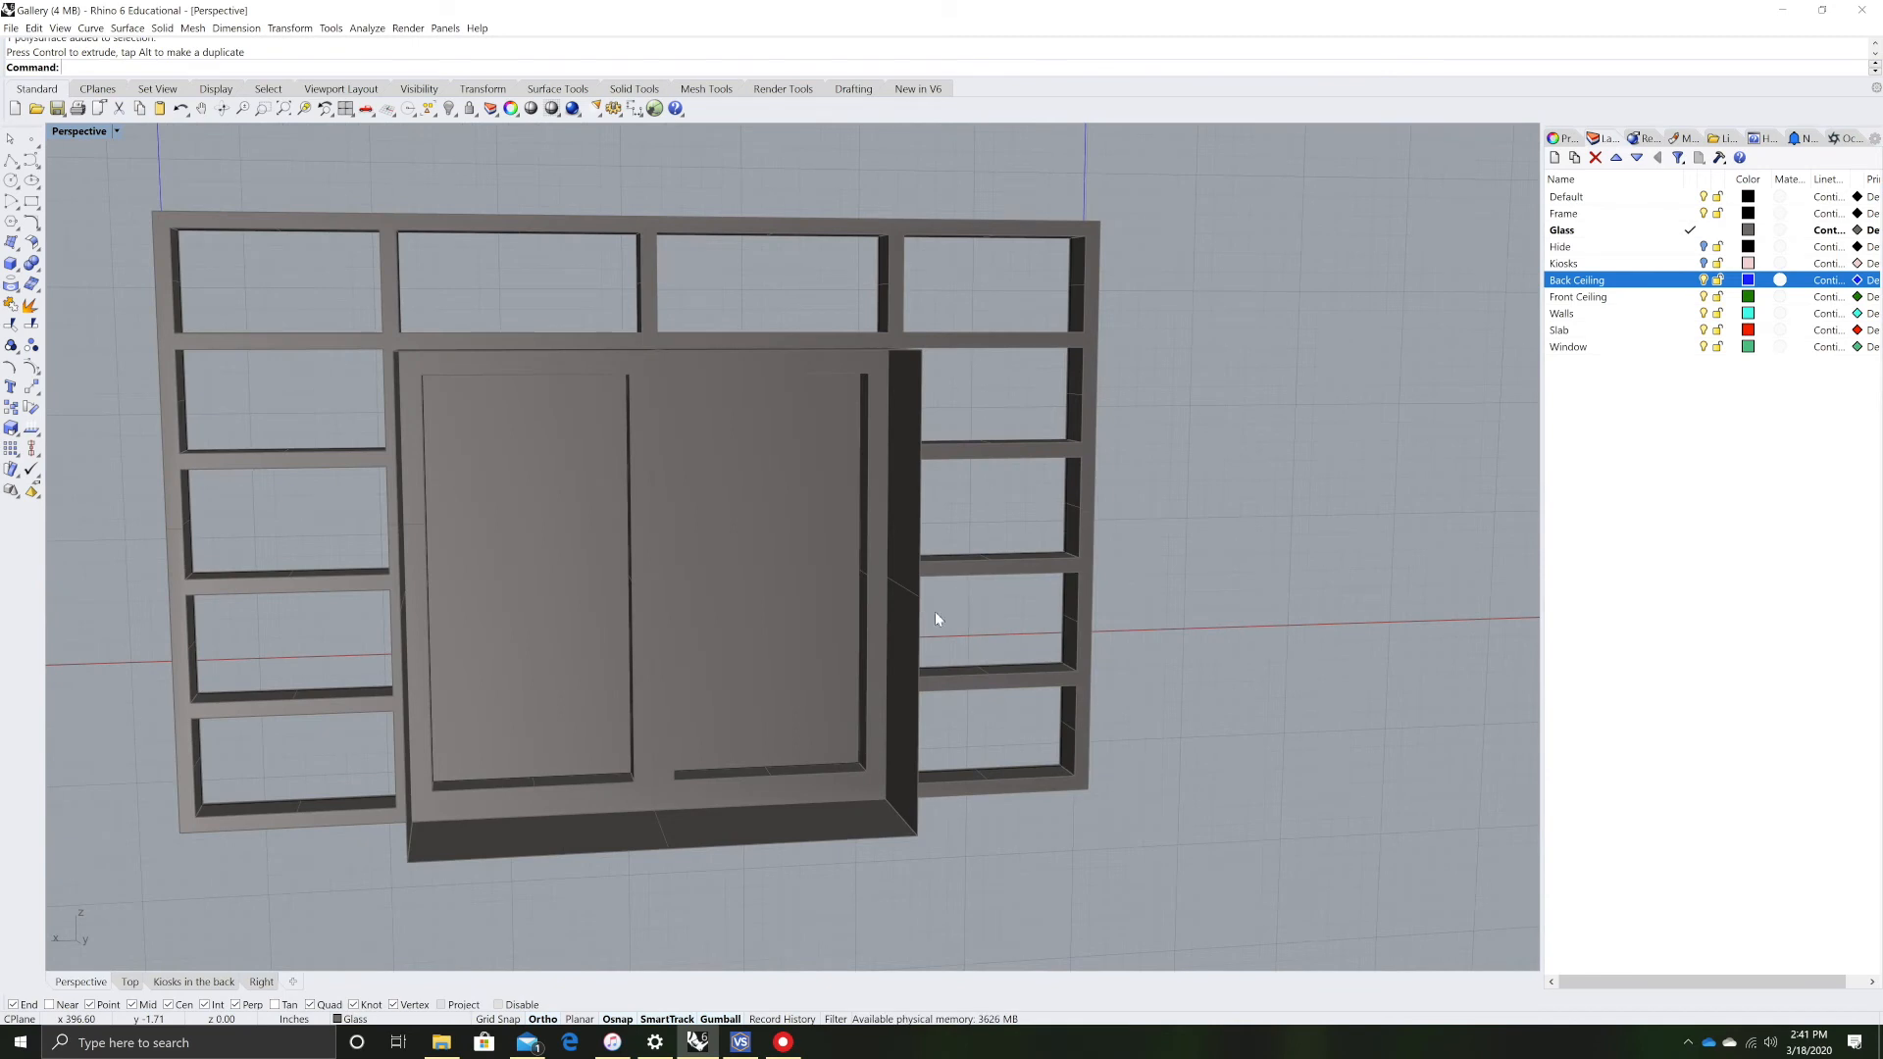
# - Split the window and door frame using the four-sided shell as the cutting object, and check the separated door section
pyautogui.write('lit')
pyautogui.press('Return')
pyautogui.click(644, 477)
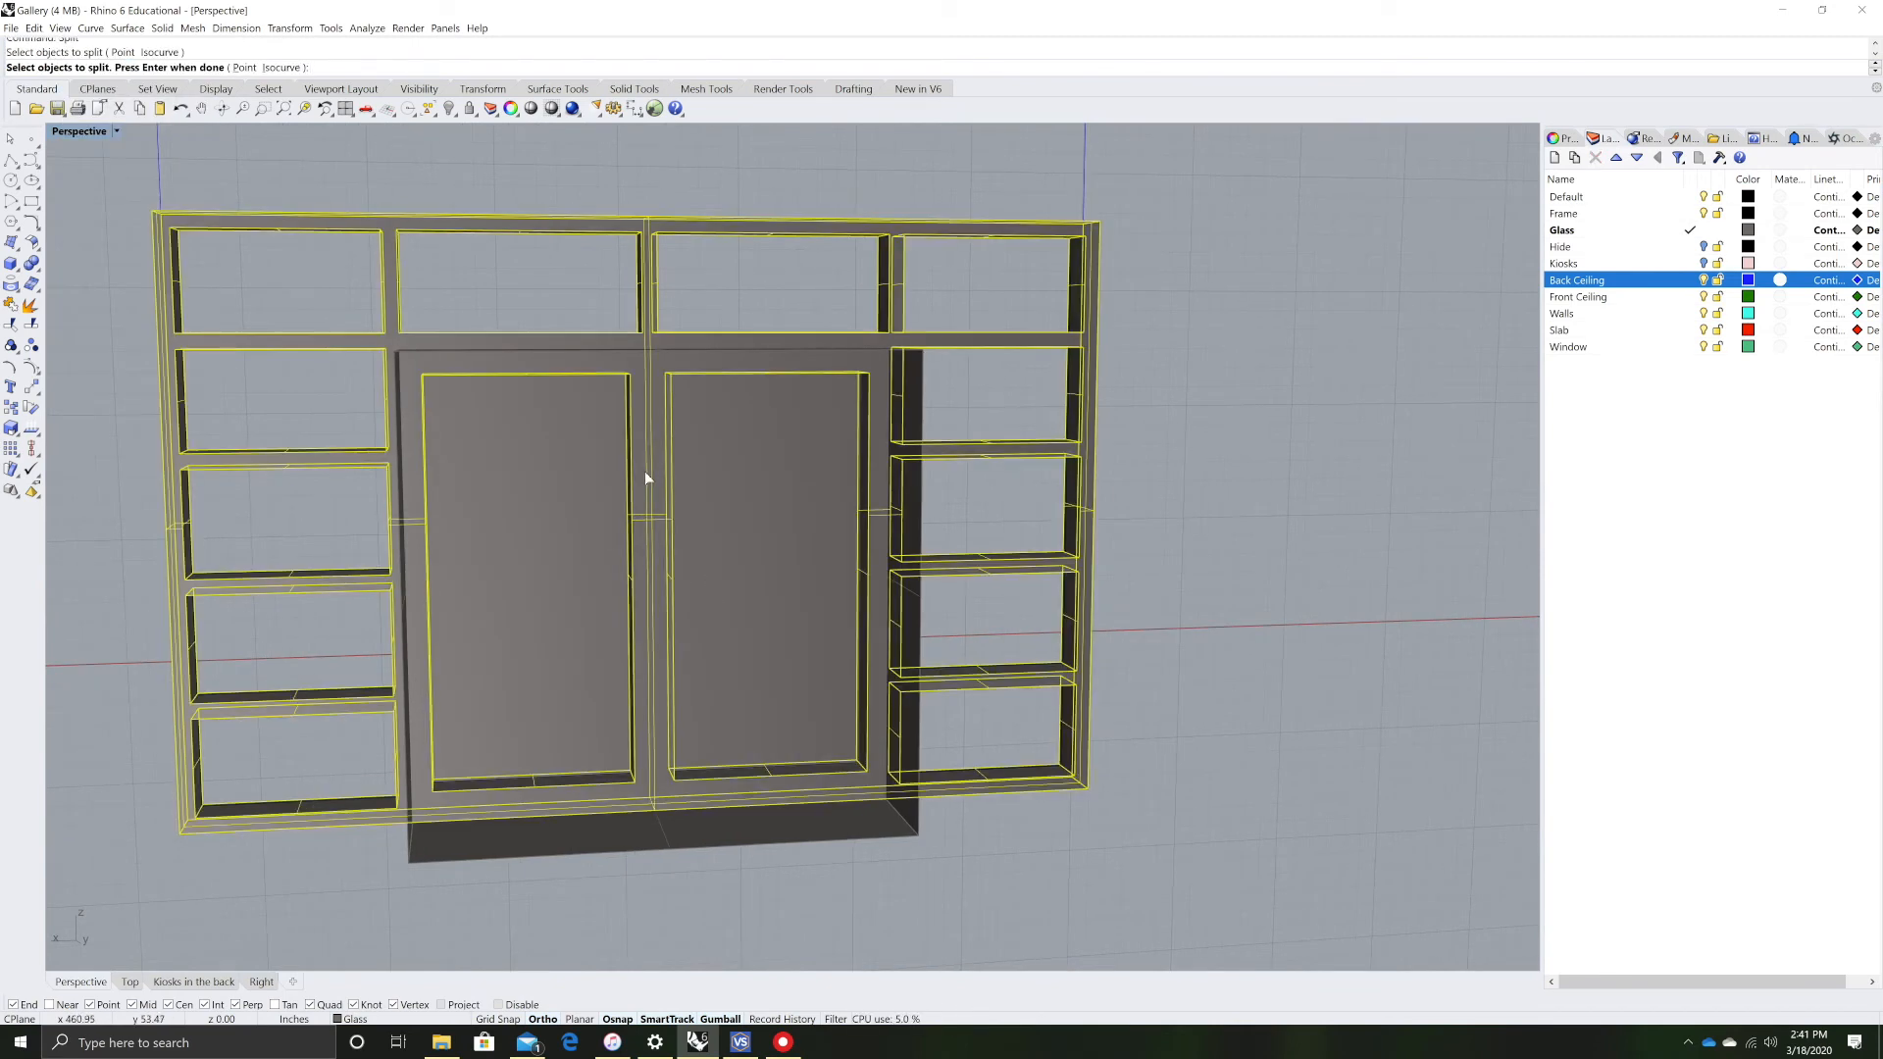
pyautogui.press('Return')
pyautogui.click(761, 826)
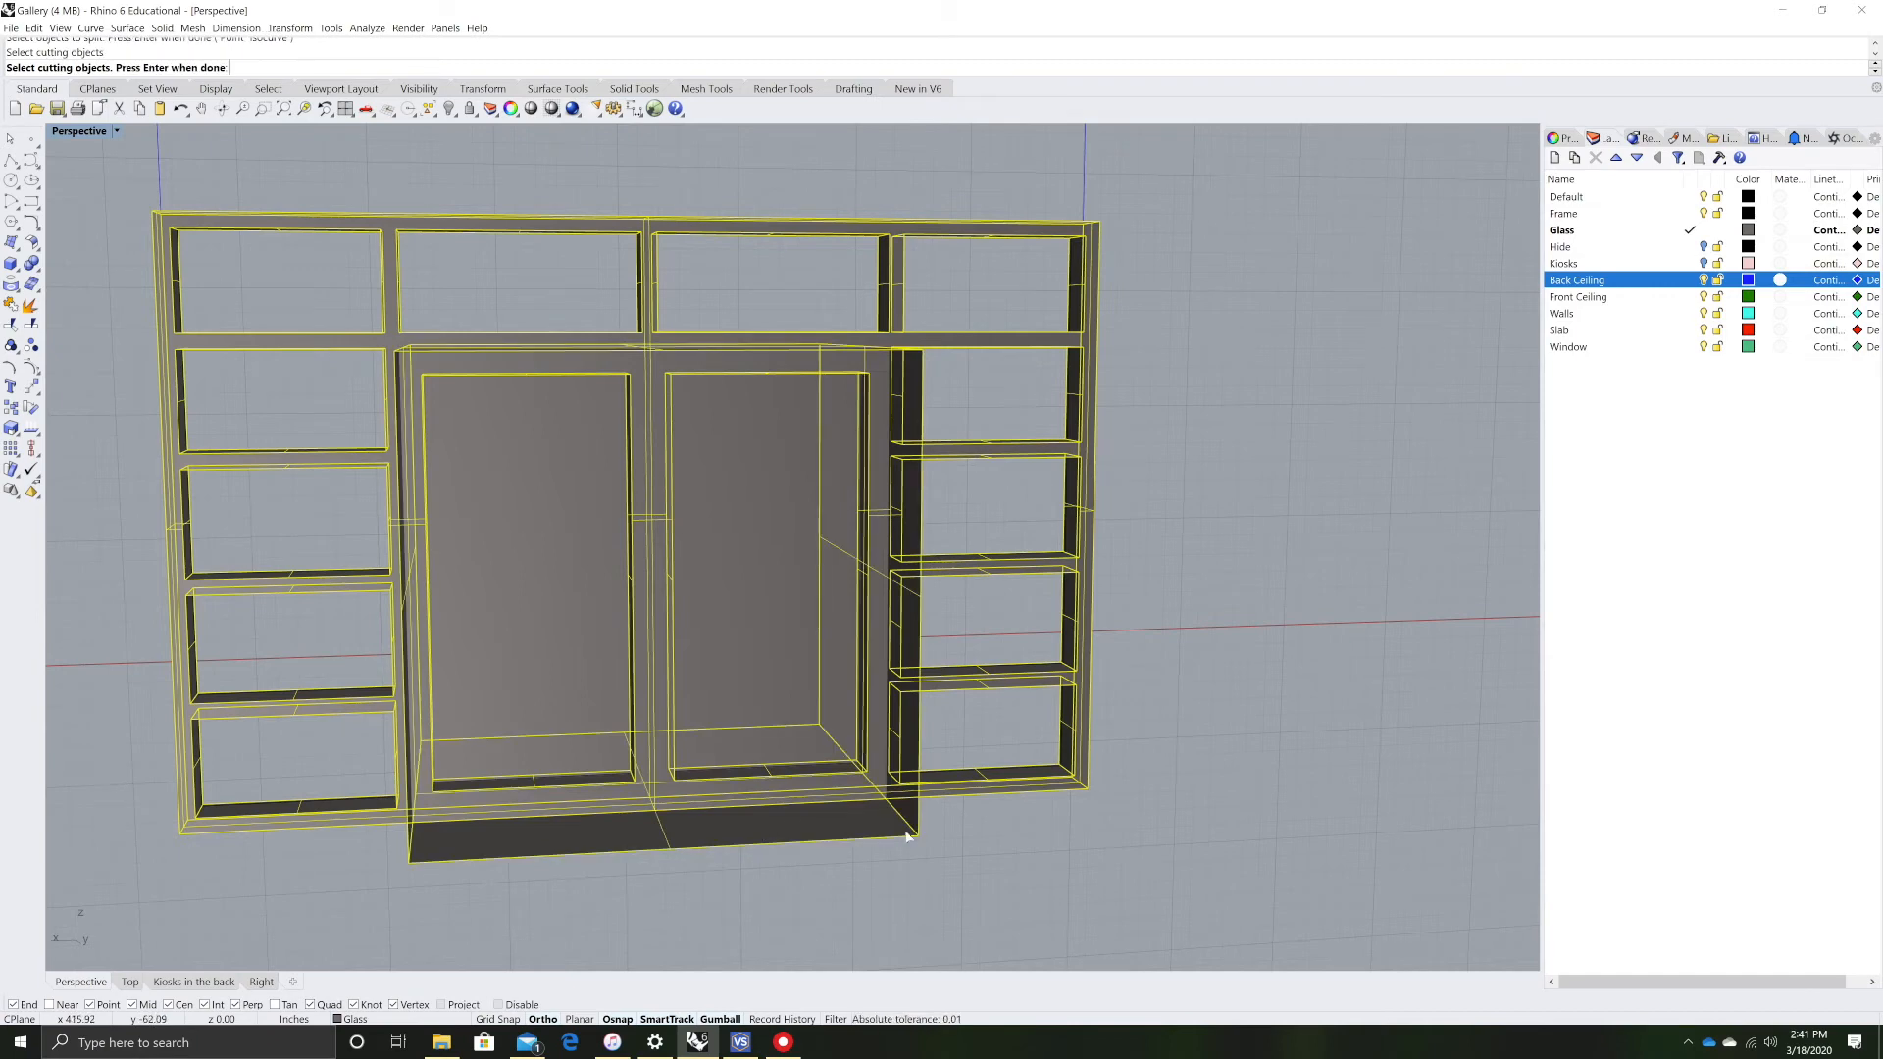
pyautogui.press('Return')
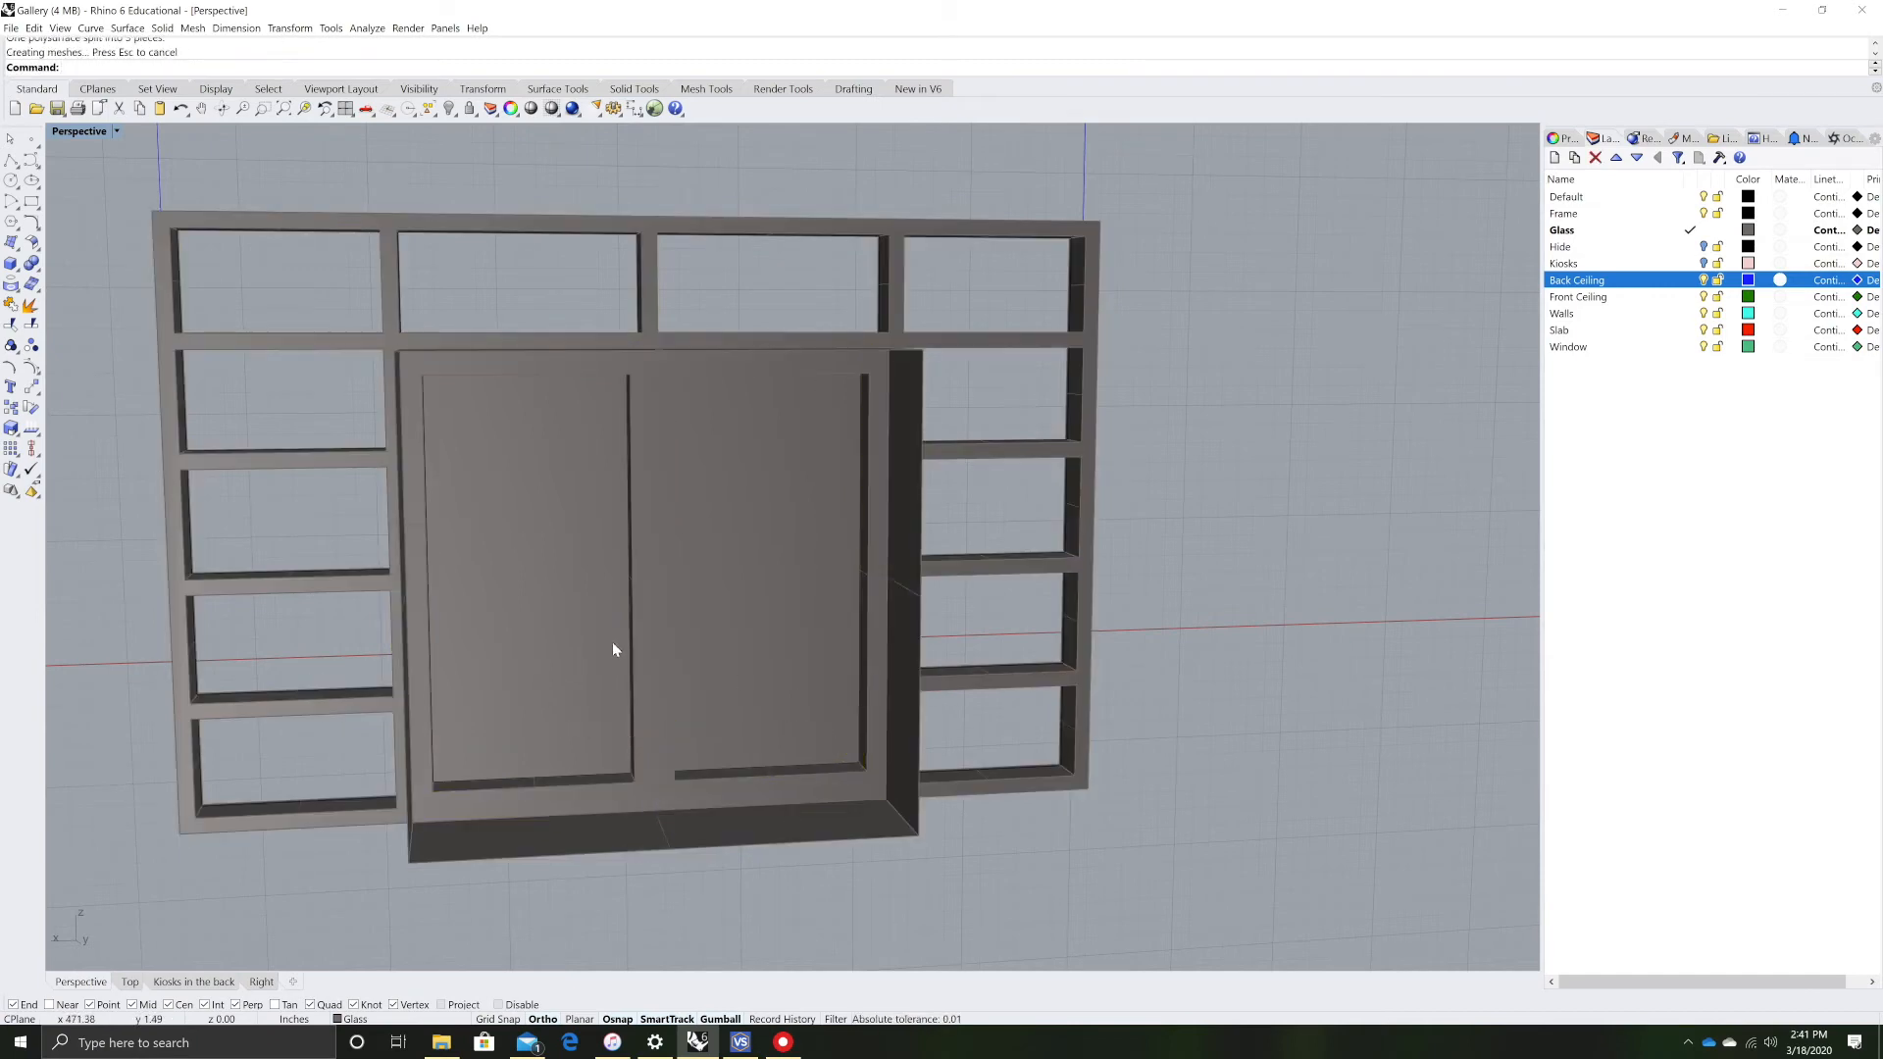
pyautogui.click(654, 634)
pyautogui.moveTo(1233, 819)
pyautogui.mouseDown(button='right')
pyautogui.moveTo(1107, 770)
pyautogui.moveTo(1211, 835)
pyautogui.mouseUp(button='right')
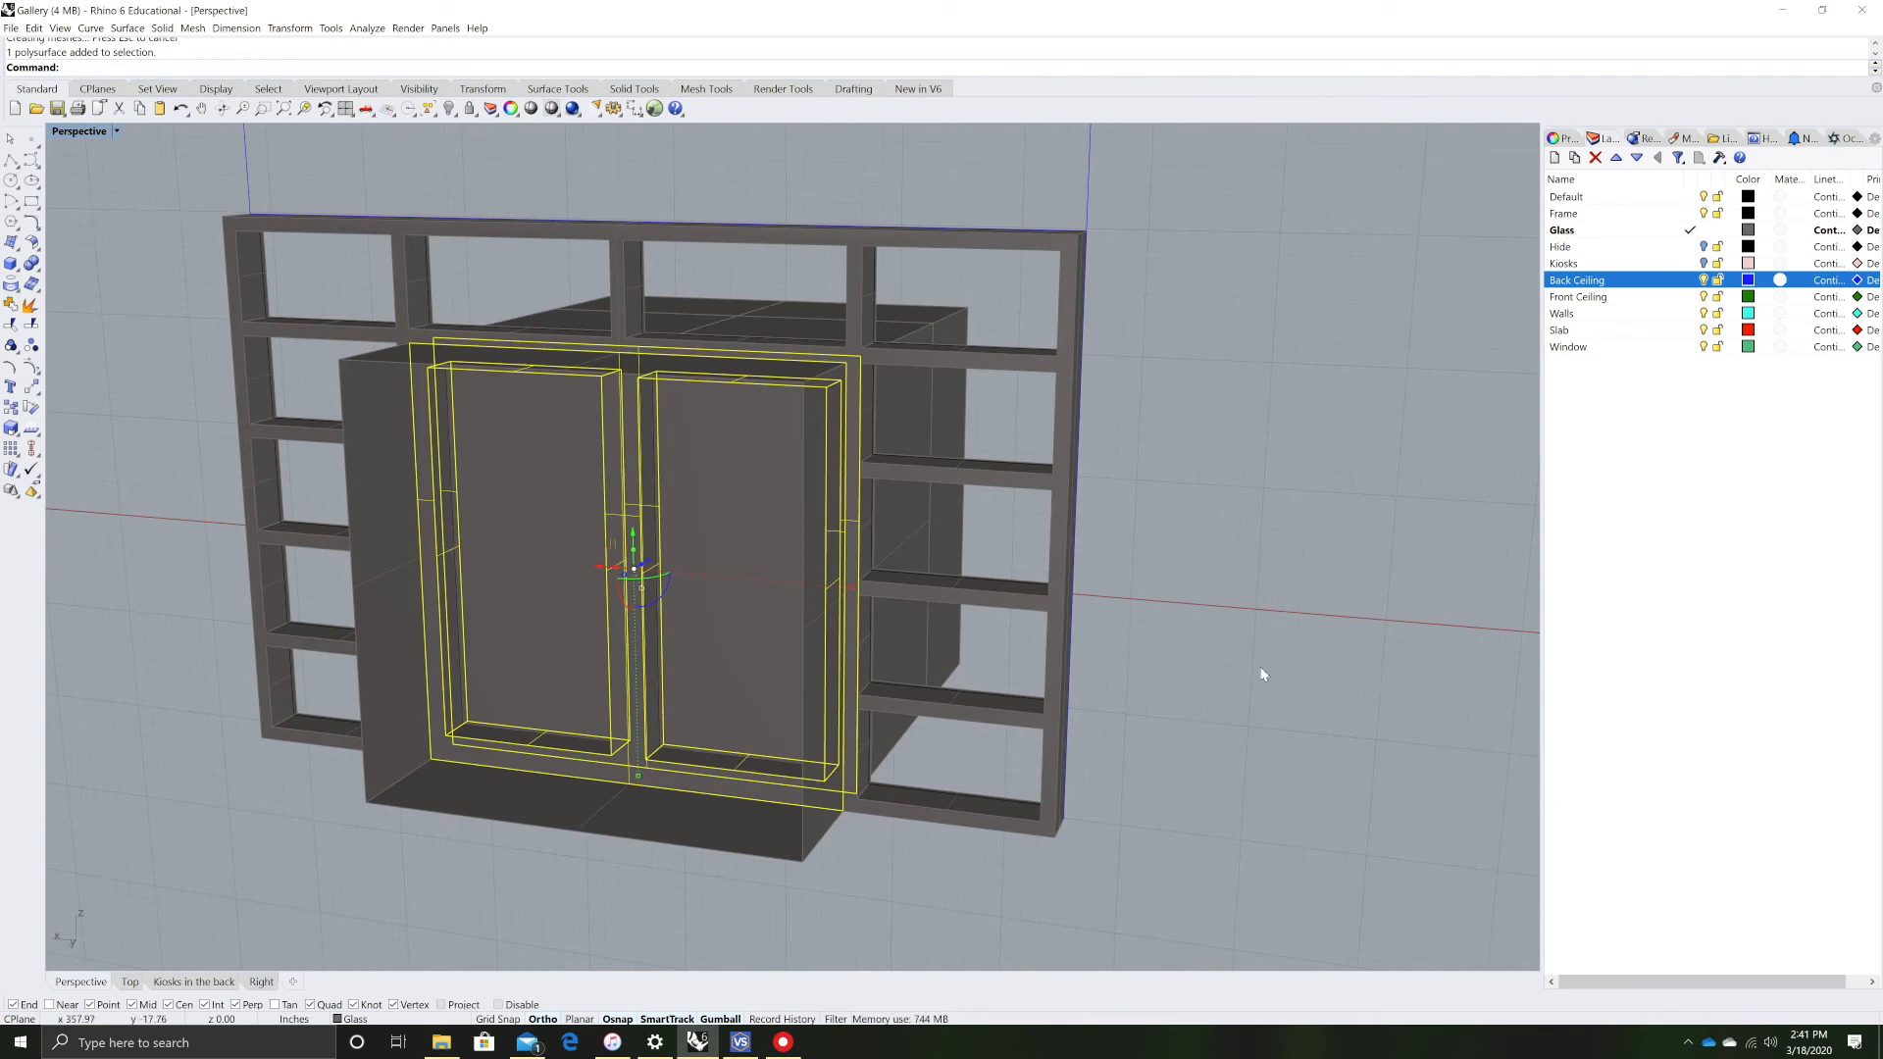
pyautogui.press('Delete')
# - Delete the leftover extruded door blocks, the four-sided cutting shell and the loose end faces, keeping the split frame pieces
pyautogui.moveTo(712, 426); pyautogui.dragTo(961, 484, button='right')
pyautogui.click(1110, 453)
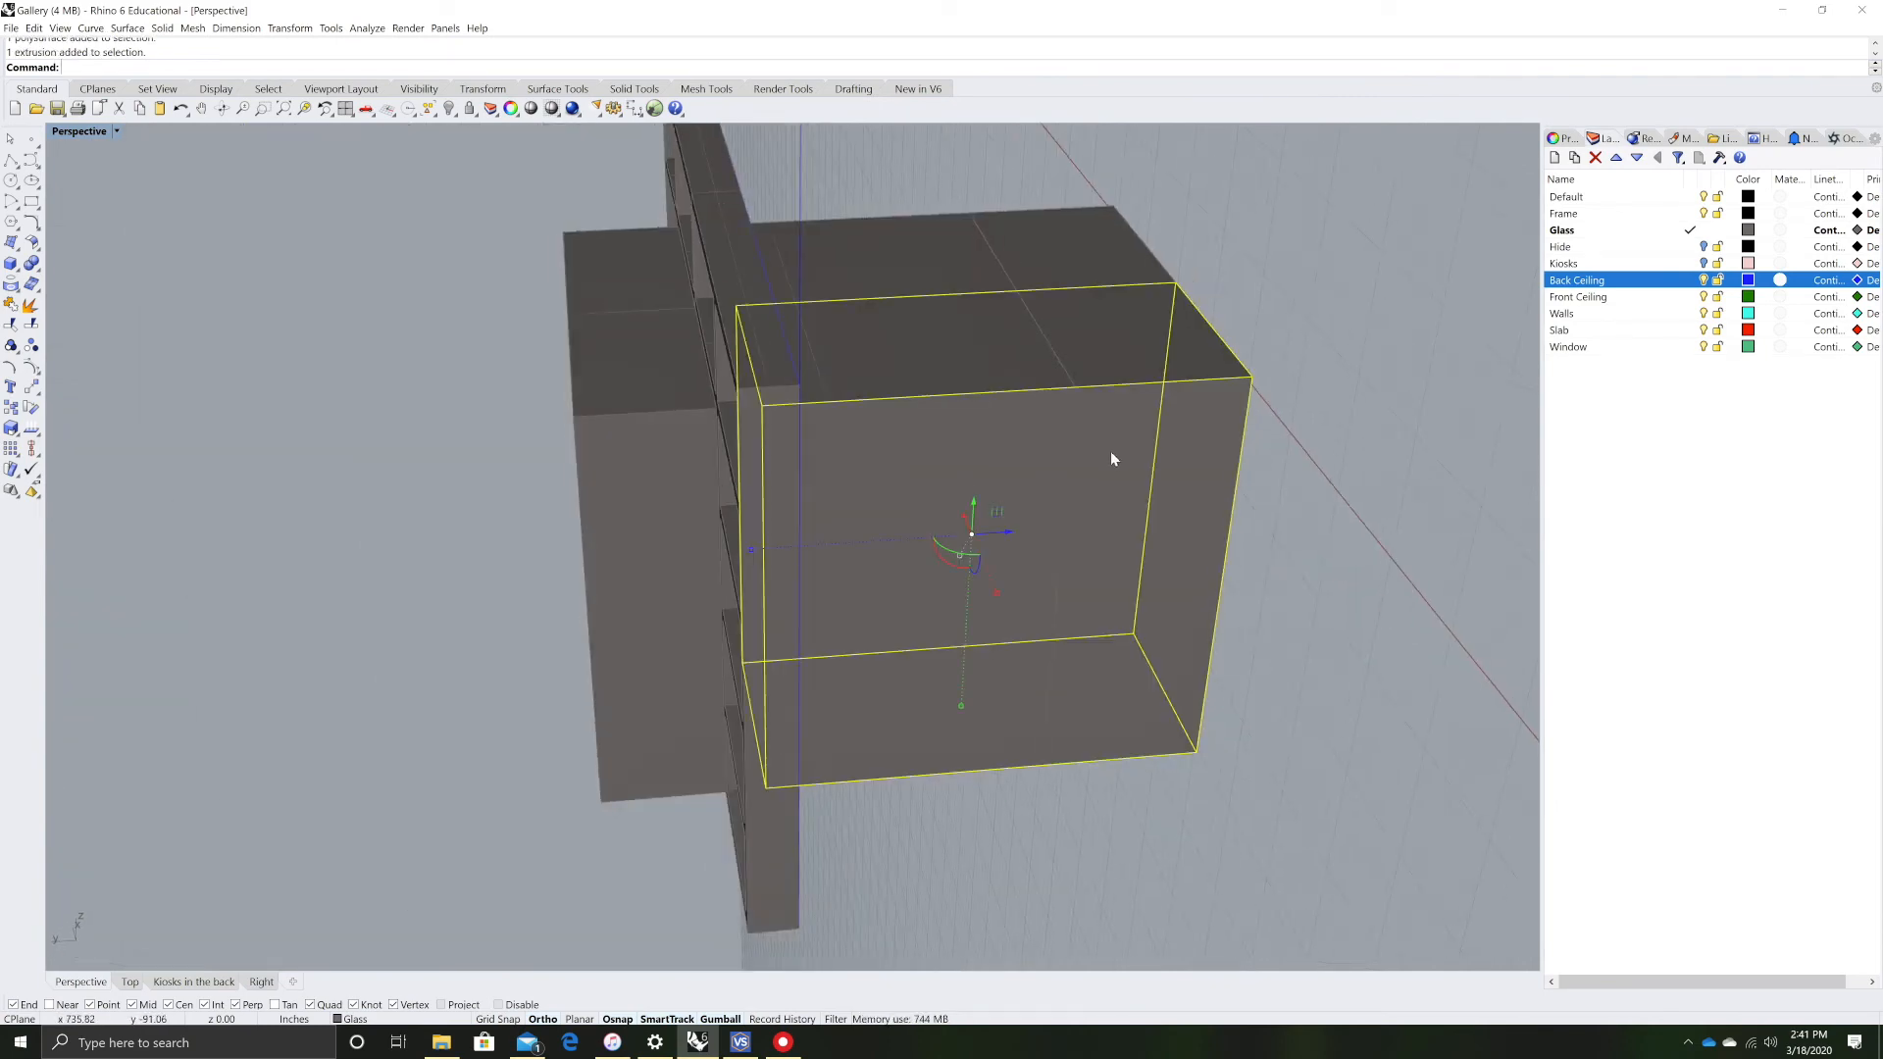
pyautogui.press('Delete')
pyautogui.click(971, 286)
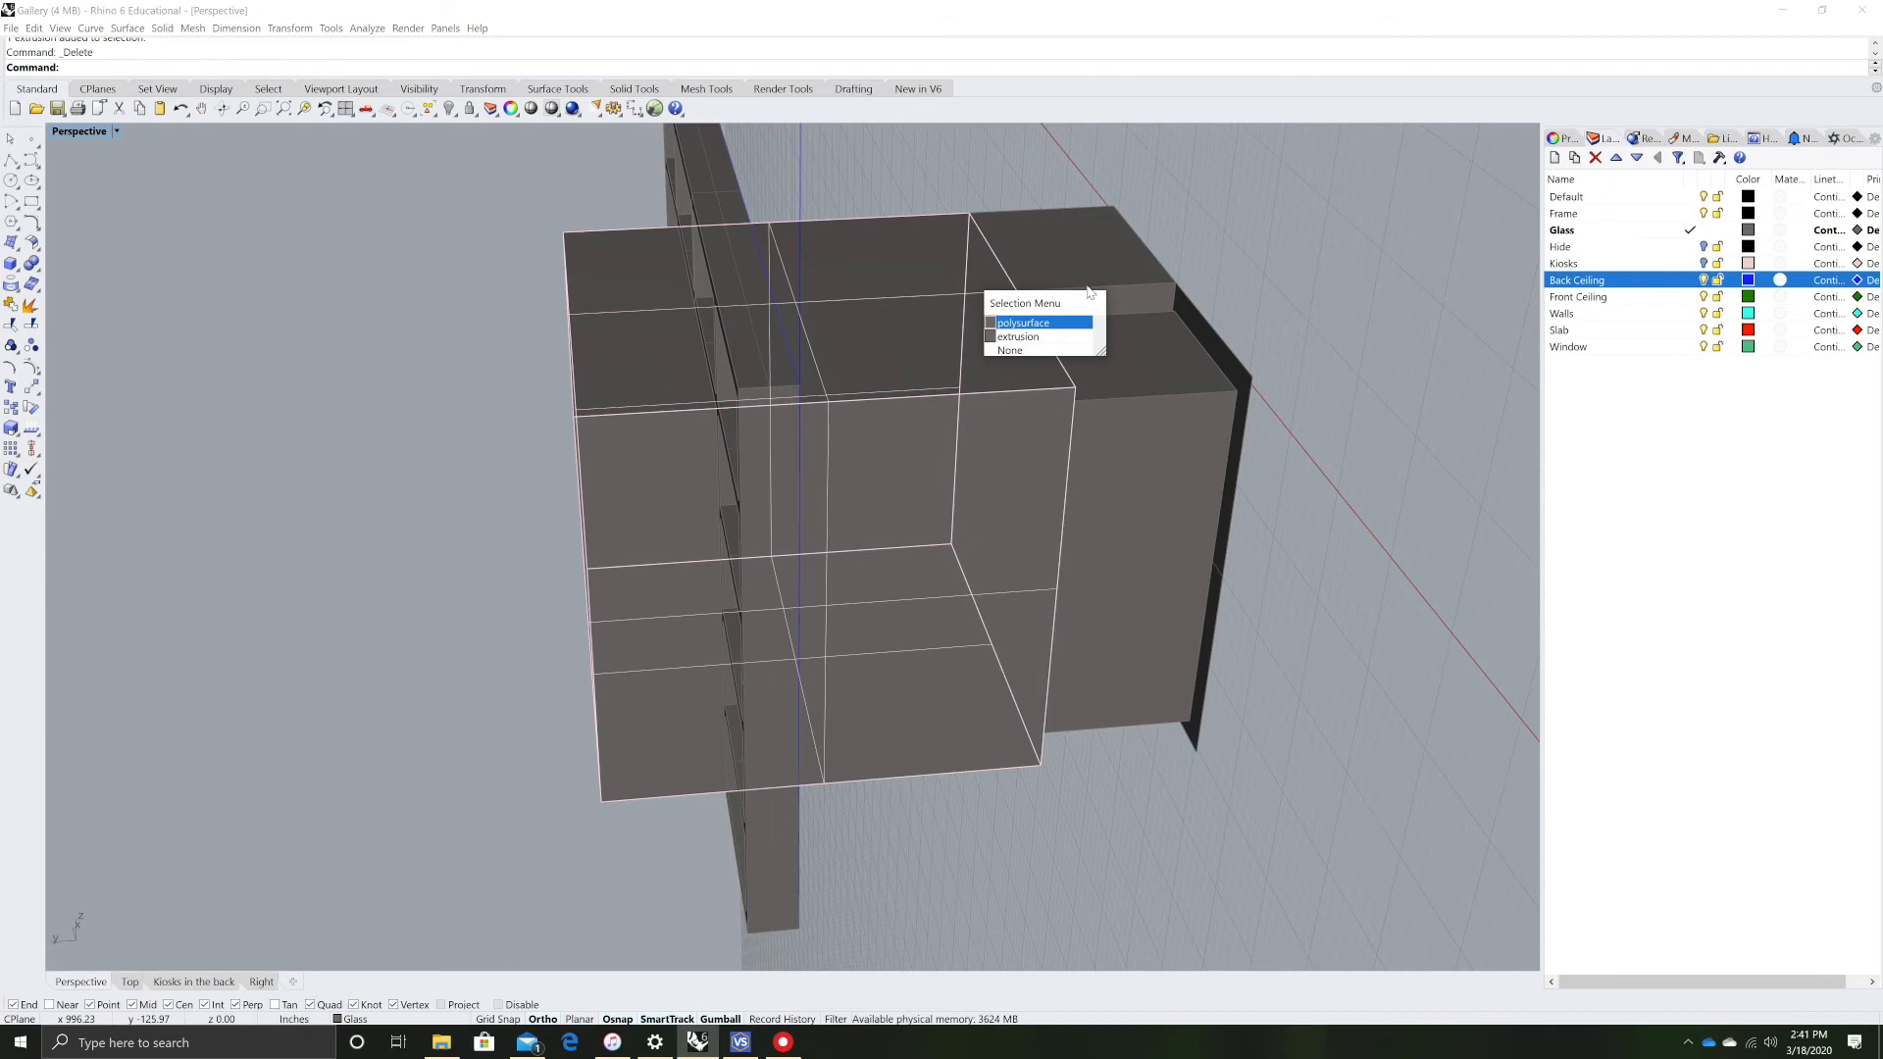
pyautogui.click(1023, 322)
pyautogui.press('Delete')
pyautogui.click(1094, 309)
pyautogui.press('Delete')
pyautogui.click(1167, 371)
pyautogui.press('Delete')
pyautogui.moveTo(1065, 404); pyautogui.dragTo(979, 418, button='right')
pyautogui.click(714, 444)
pyautogui.moveTo(566, 482); pyautogui.dragTo(825, 545, button='right')
pyautogui.press('Delete')
pyautogui.moveTo(988, 546); pyautogui.dragTo(804, 306, button='right')
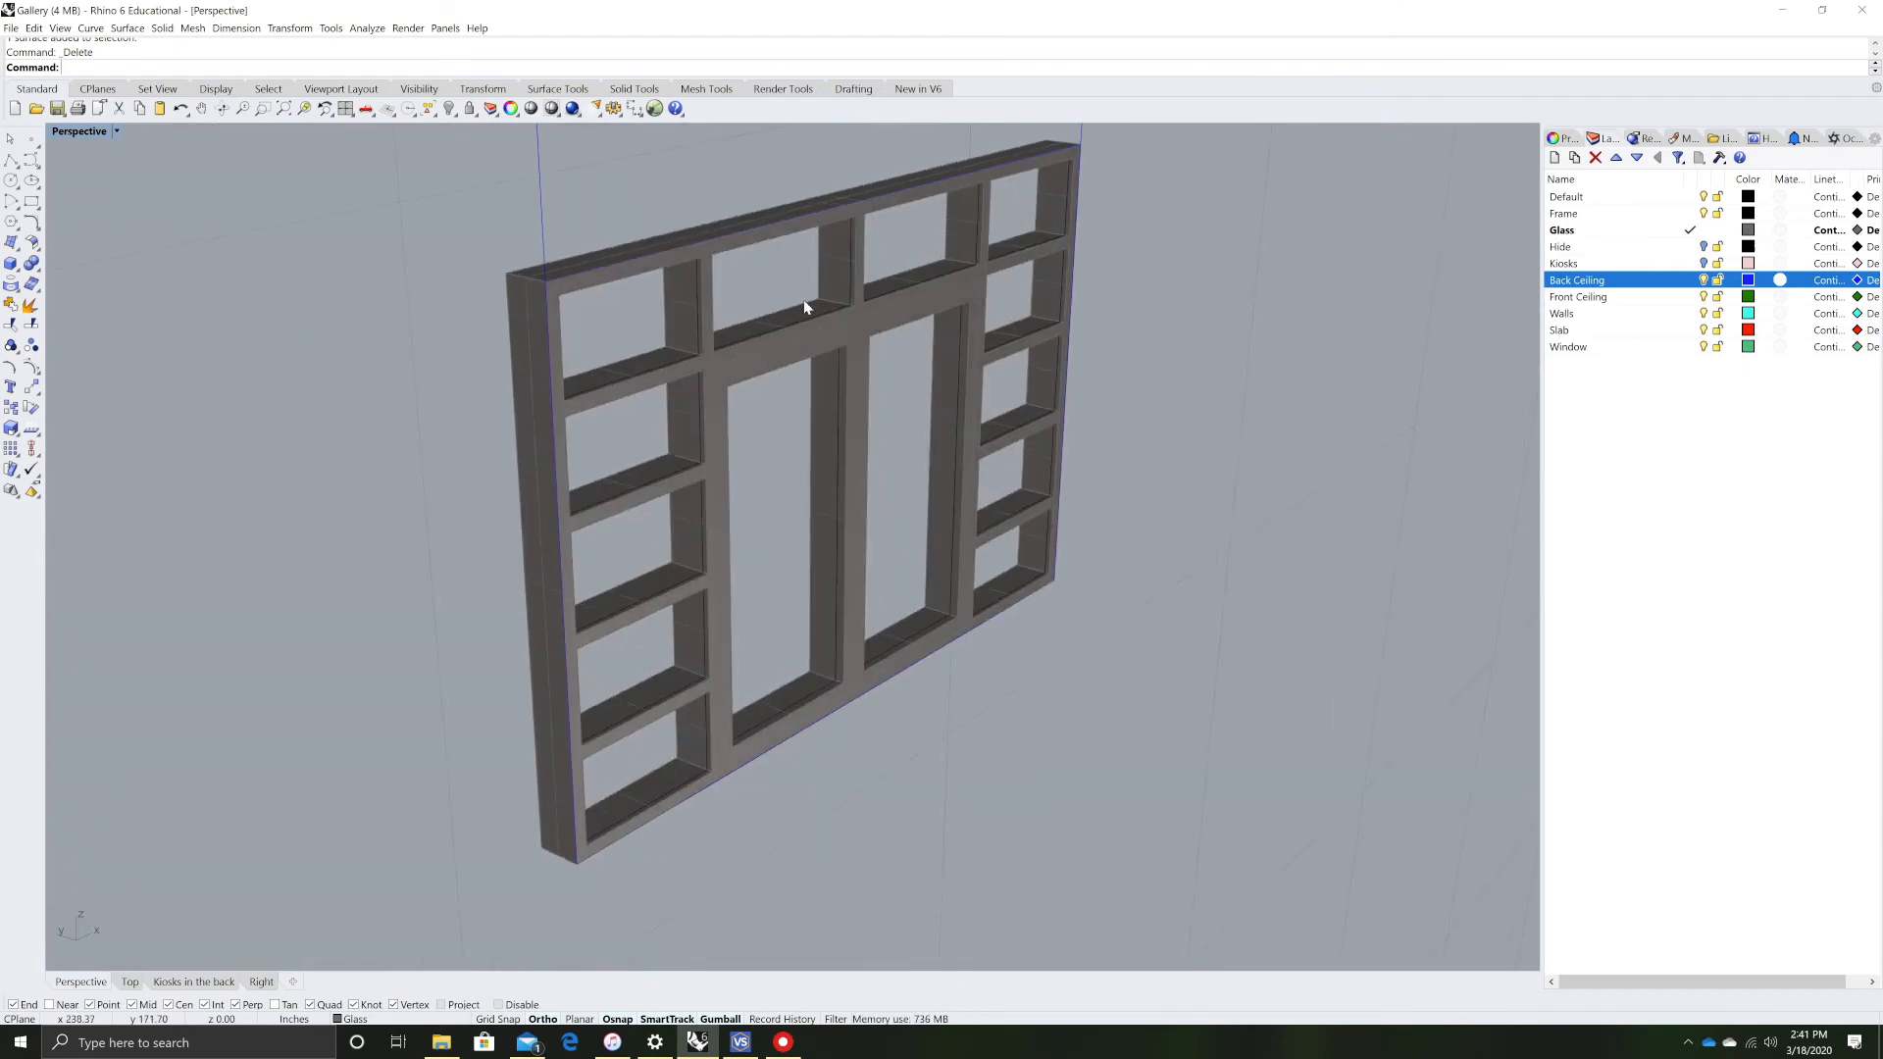
# - Move the separated double-door section 12 inches out of the window frame along its depth
pyautogui.click(763, 457)
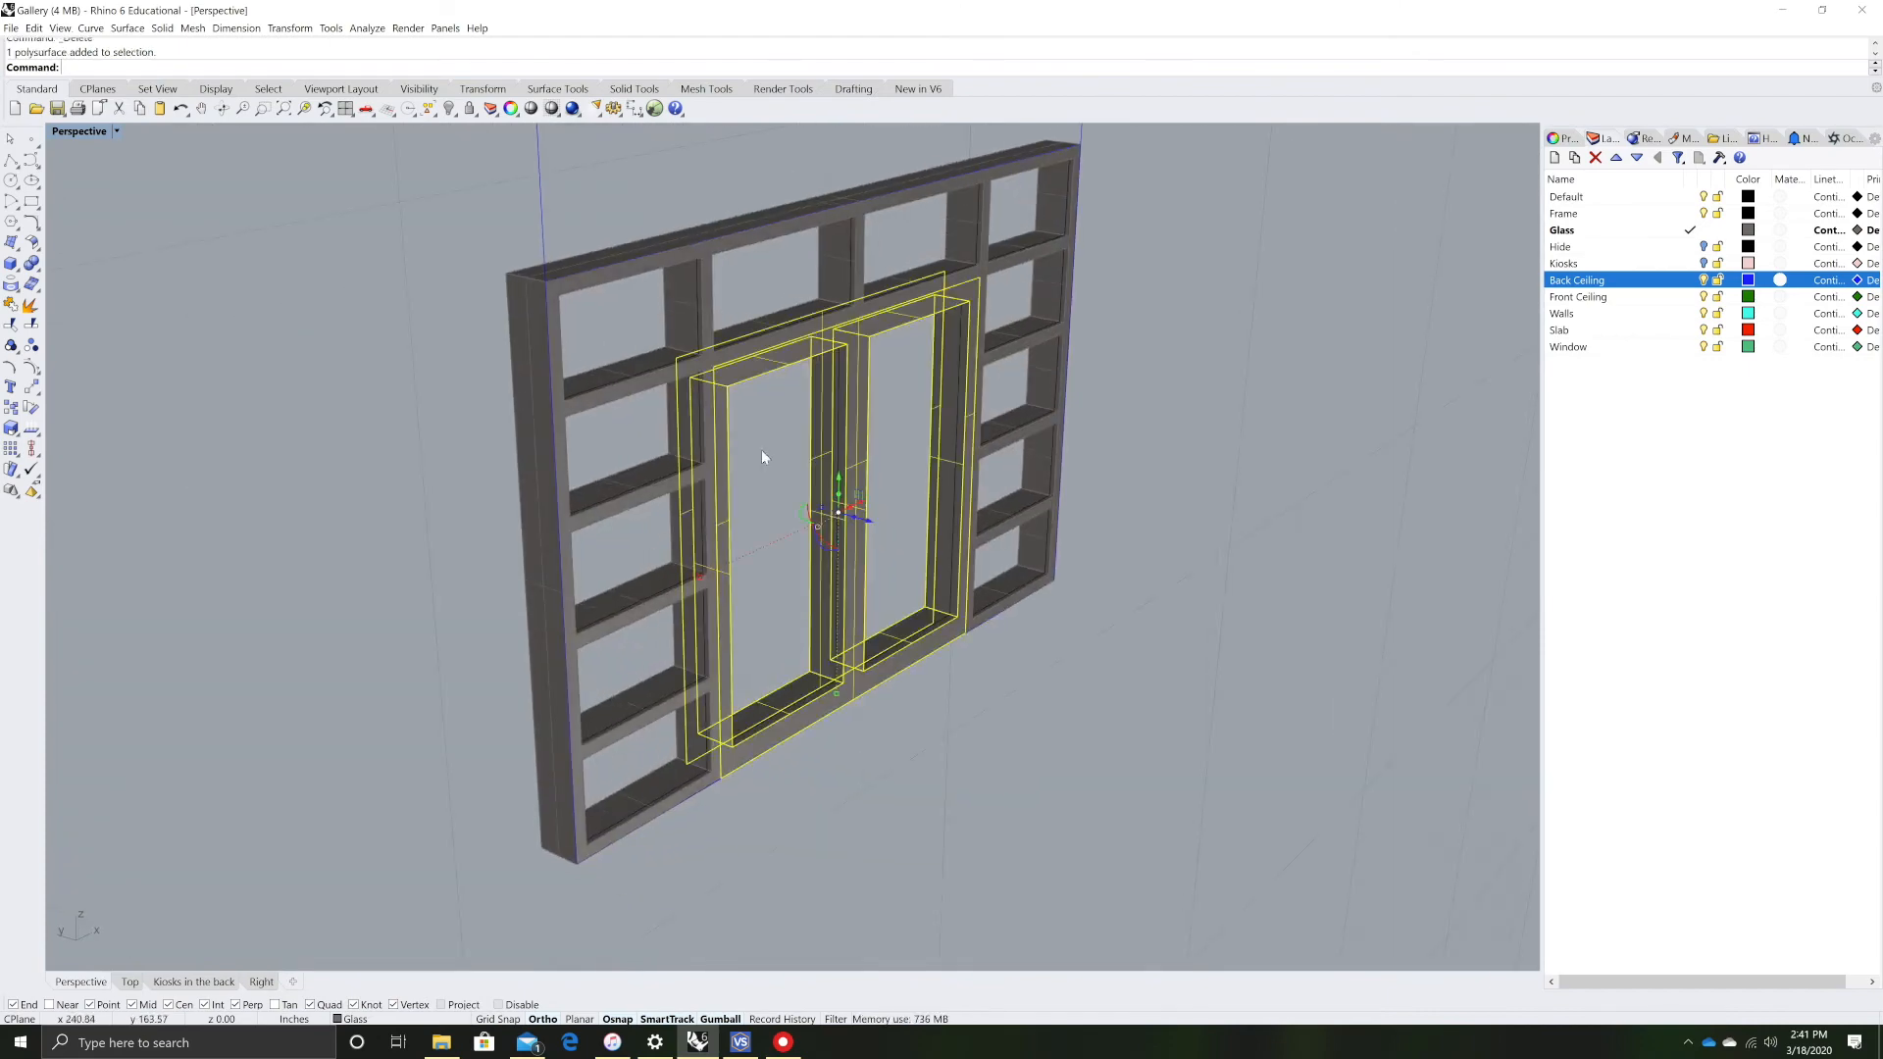
pyautogui.click(870, 529)
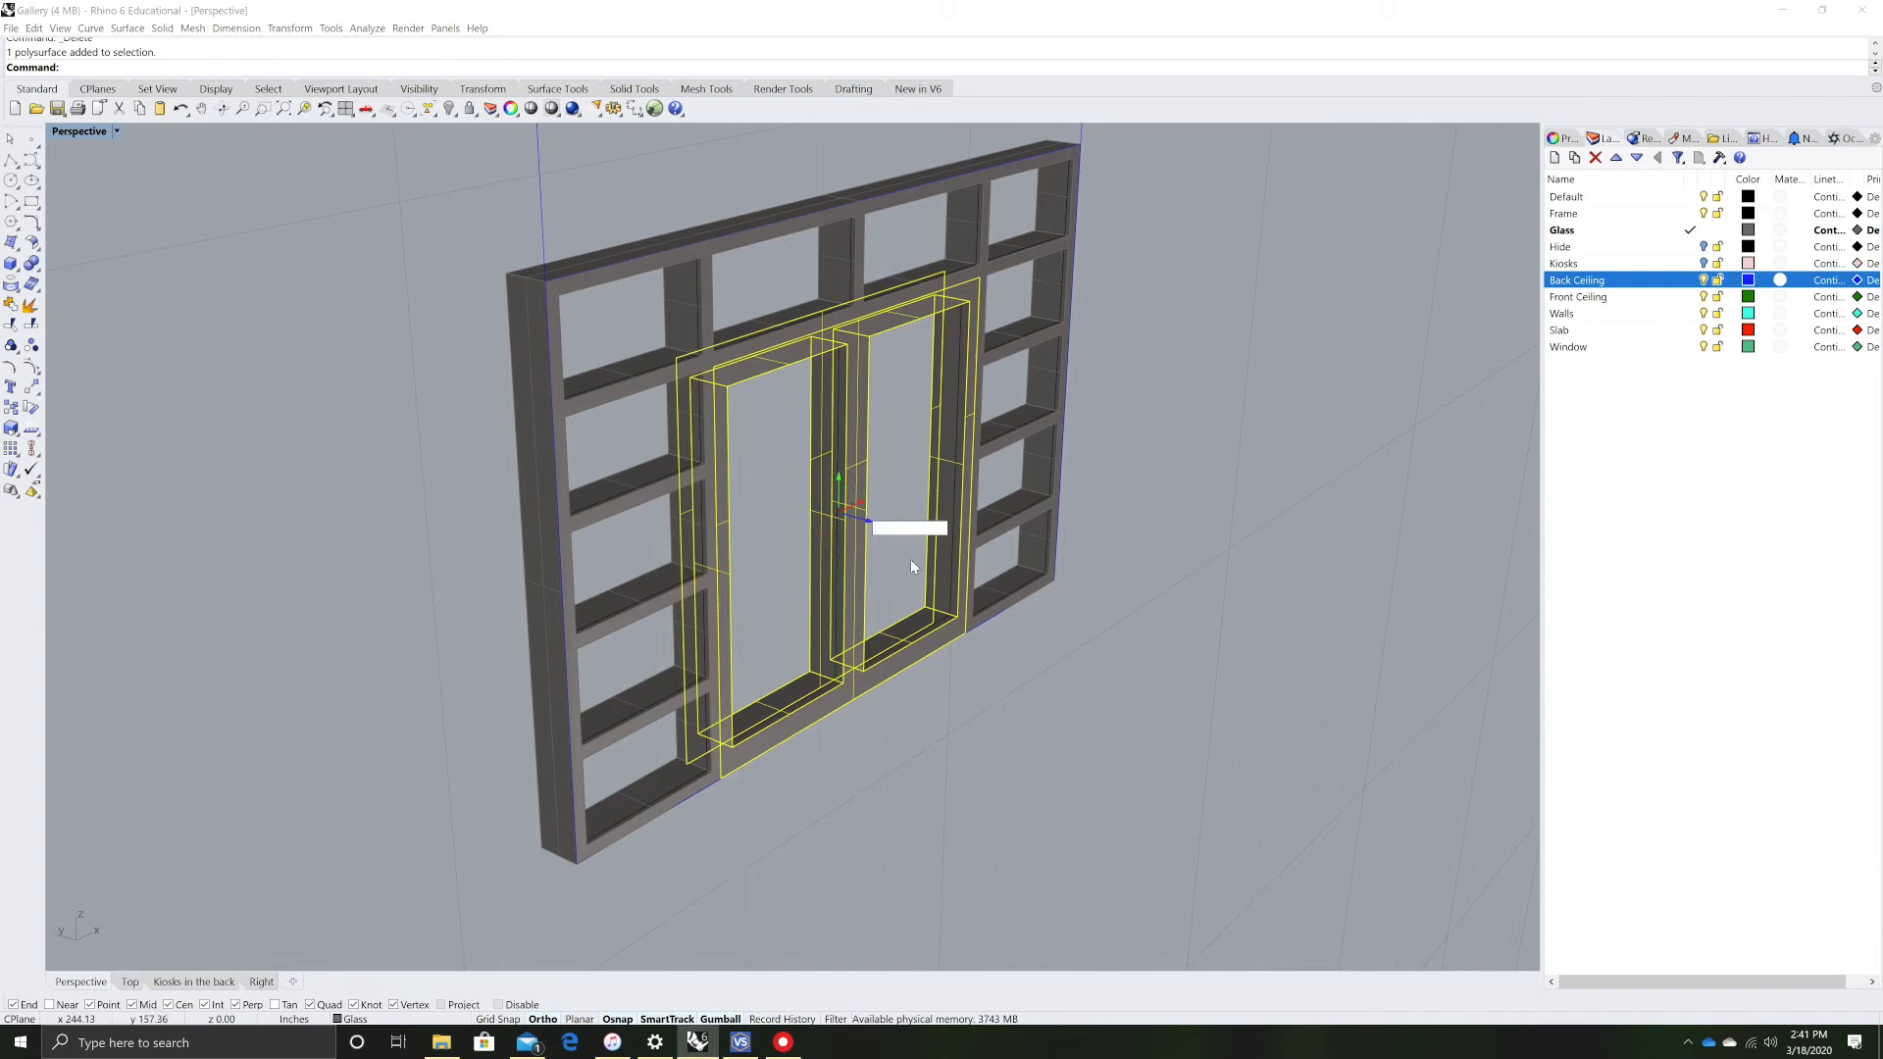
pyautogui.write('12')
pyautogui.press('Return')
pyautogui.click(1339, 575)
pyautogui.moveTo(1343, 582); pyautogui.dragTo(907, 620, button='right')
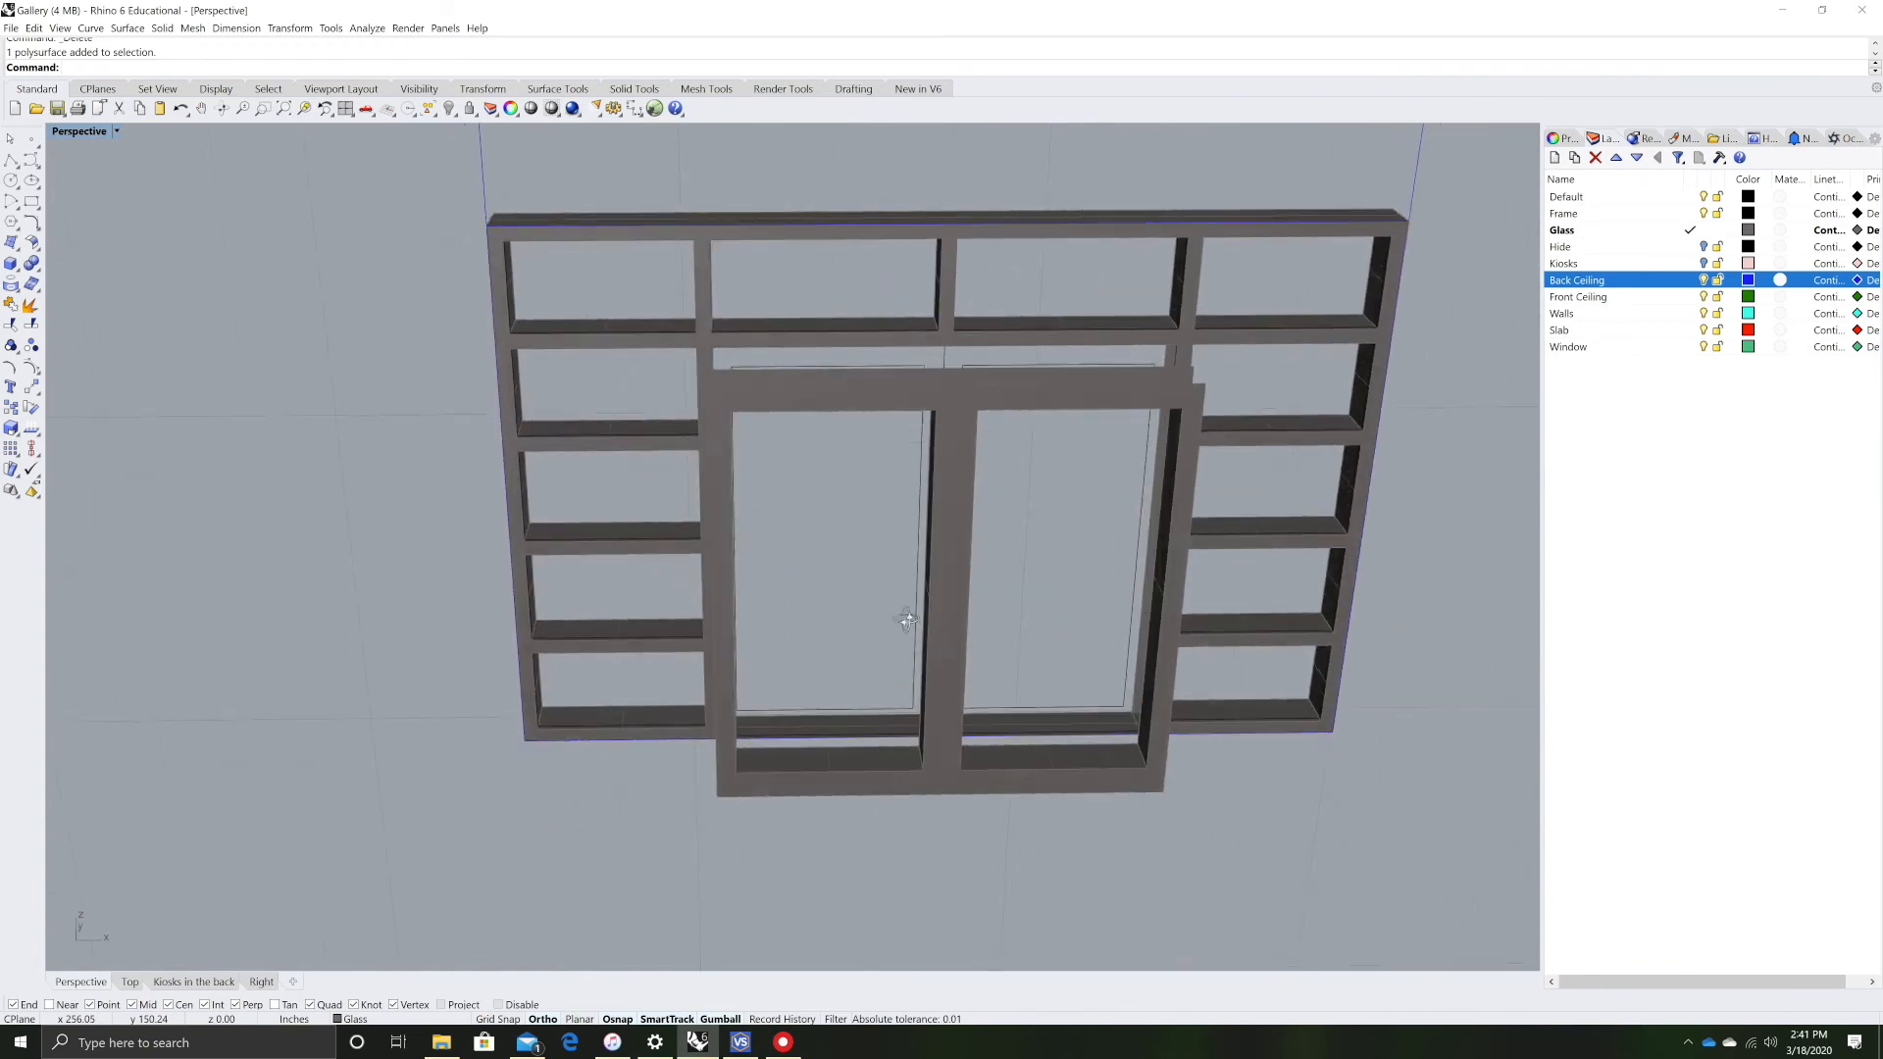
# - Try to close the open double-door section with Cap, and undo the result
pyautogui.click(941, 499)
pyautogui.moveTo(1004, 520); pyautogui.dragTo(769, 550, button='right')
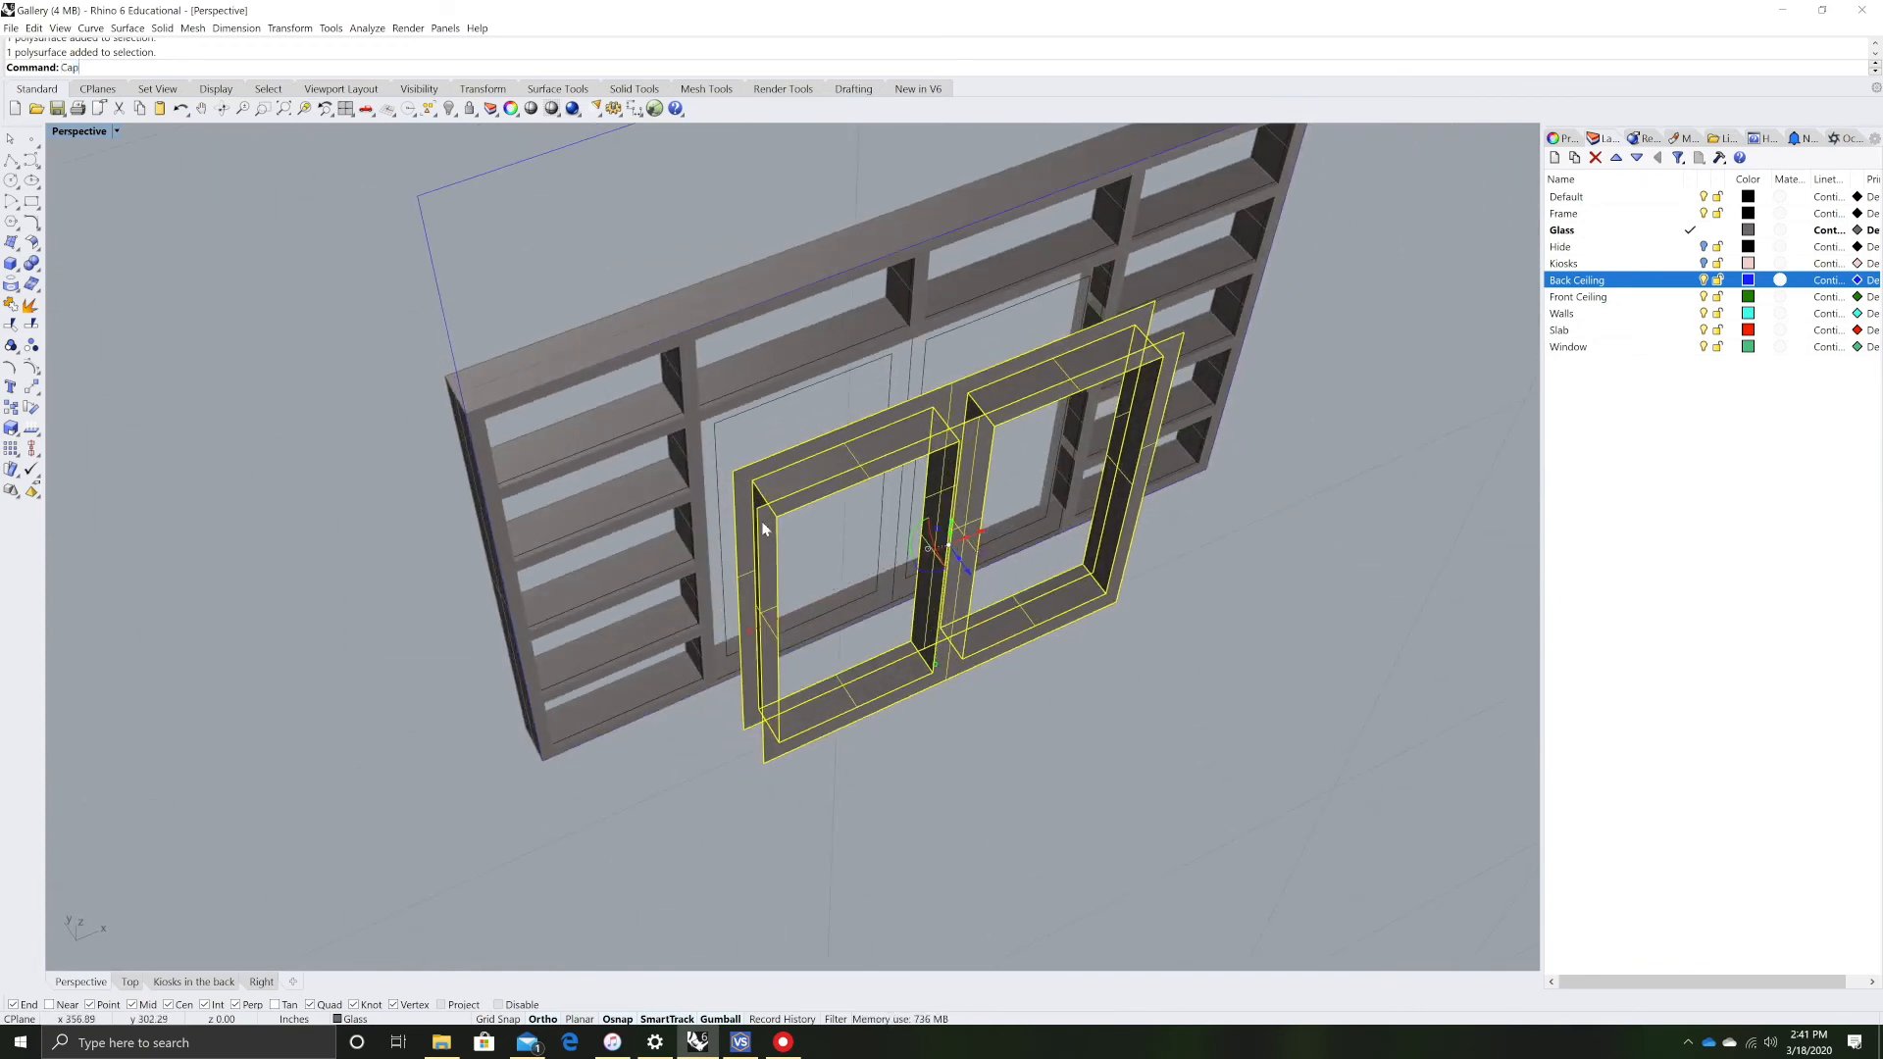
pyautogui.press('Return')
pyautogui.click(1123, 703)
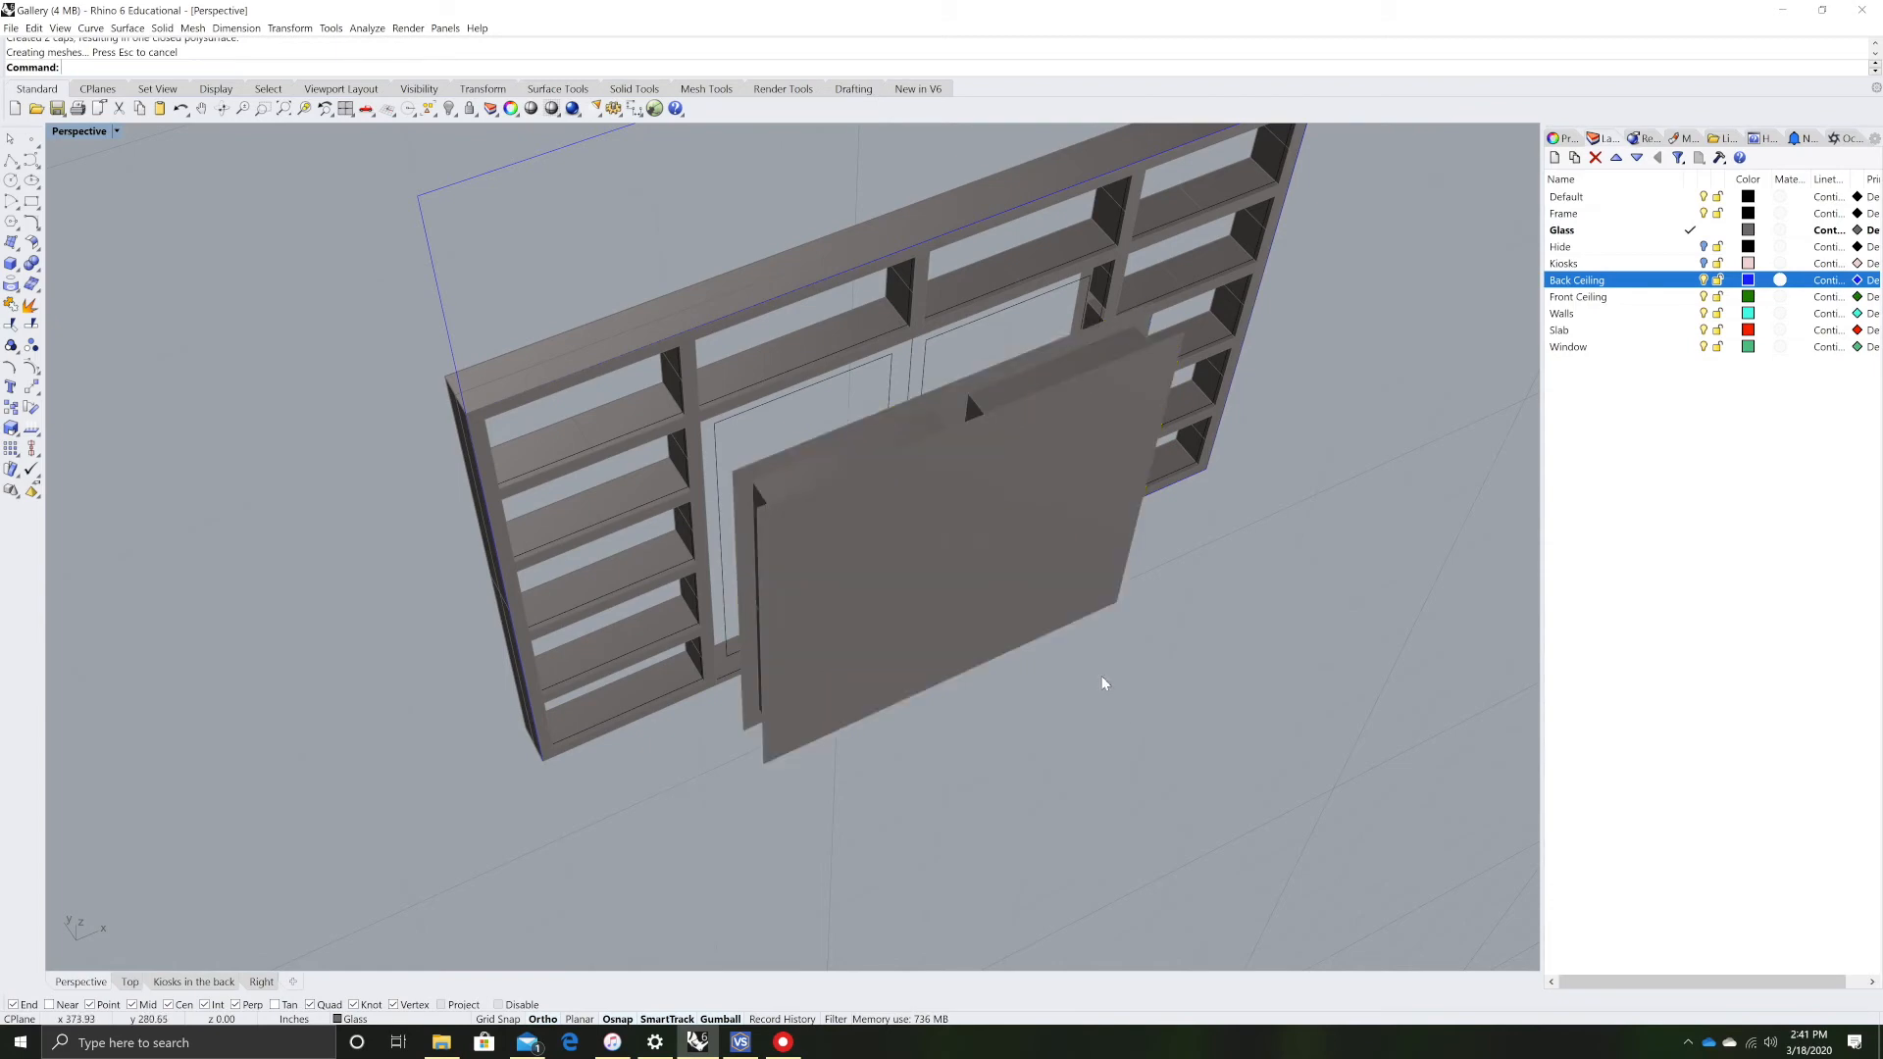
pyautogui.hotkey('ctrl', 'z')
# - Try to cover the open top of the double-door section with a surface from four corner points, and undo it
pyautogui.moveTo(1125, 706); pyautogui.dragTo(746, 490, button='right')
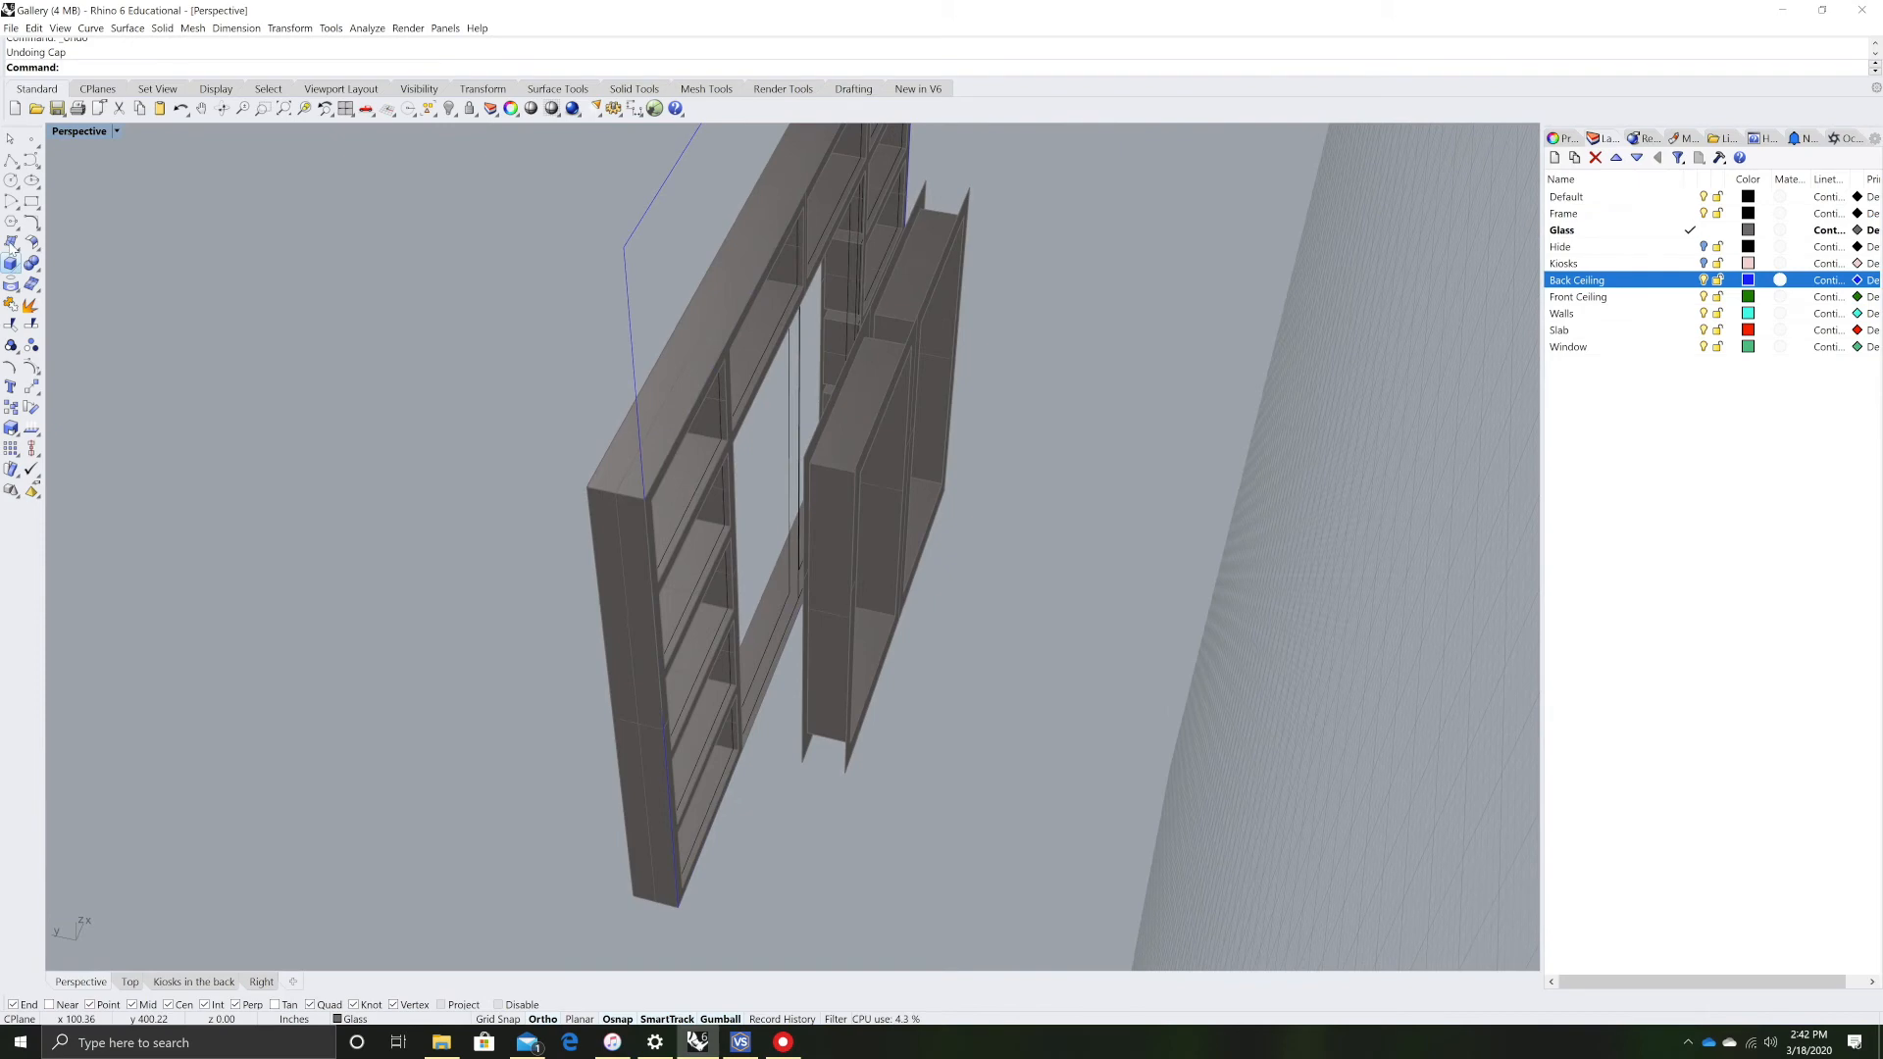
pyautogui.click(14, 246)
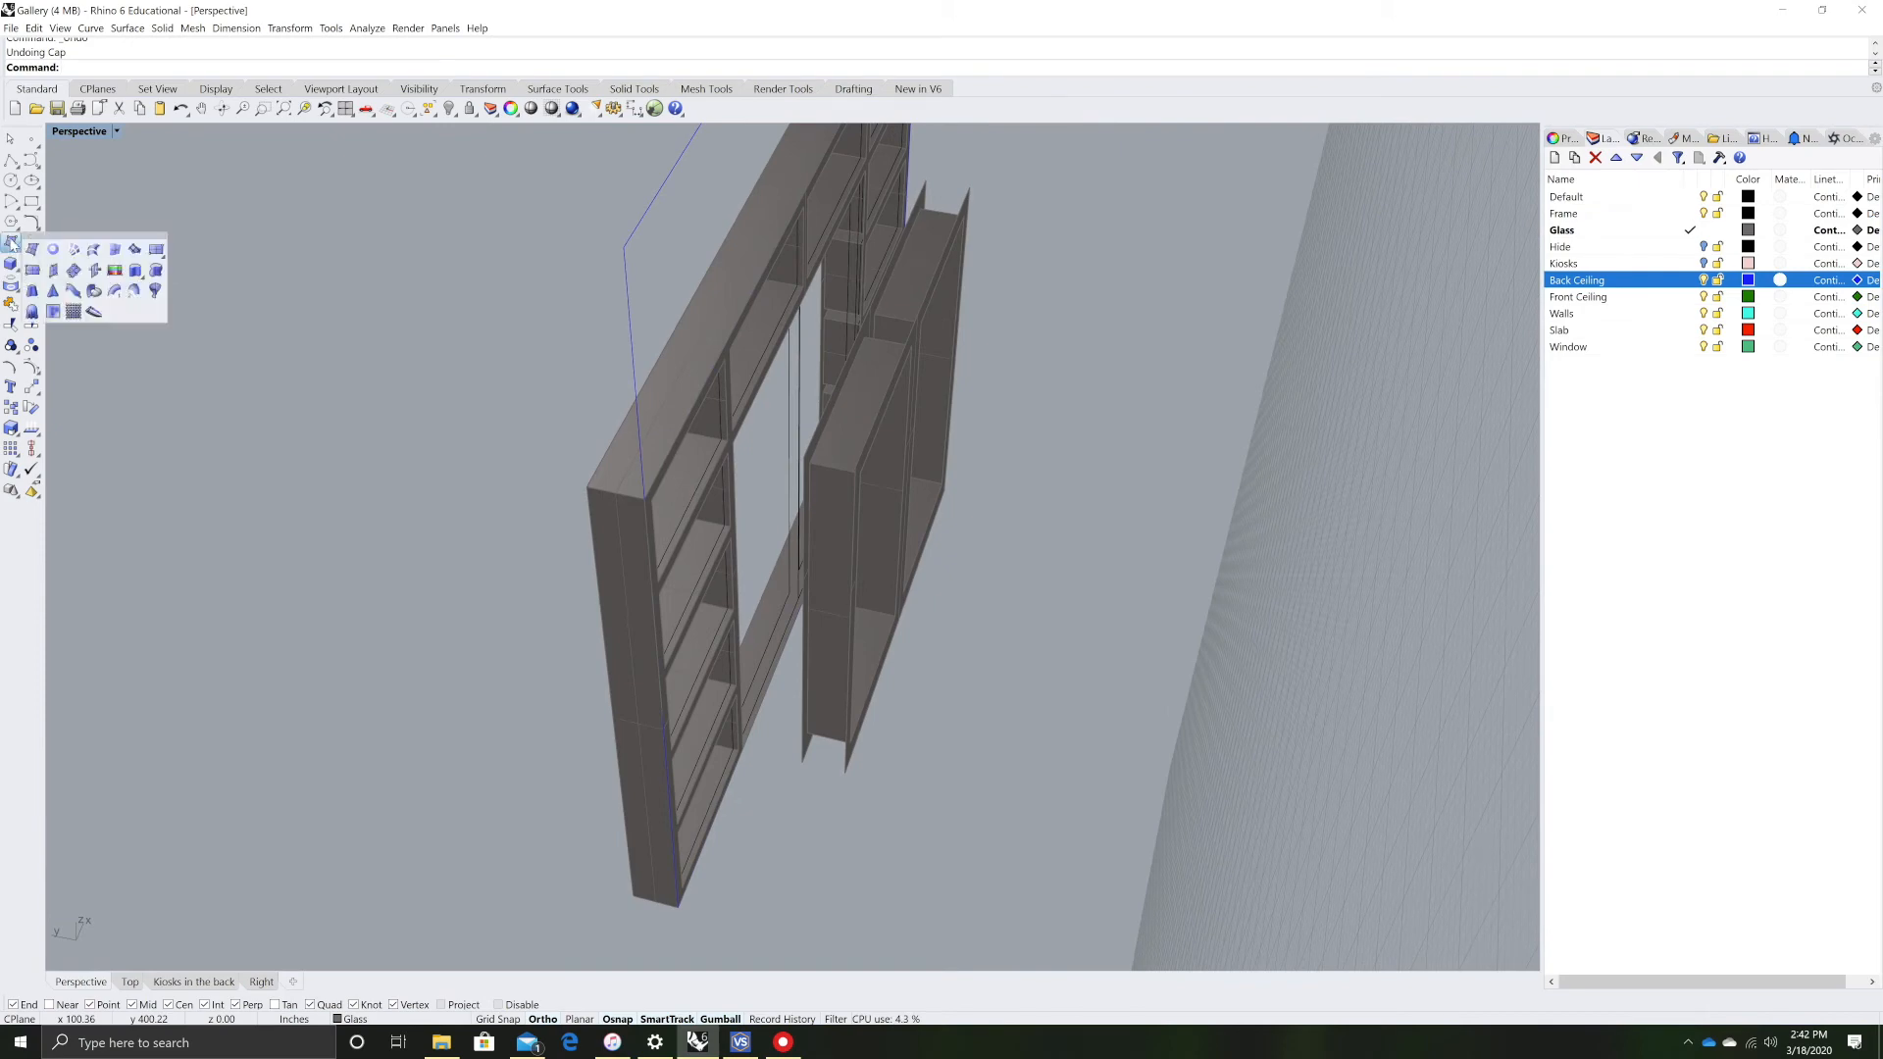
pyautogui.click(13, 246)
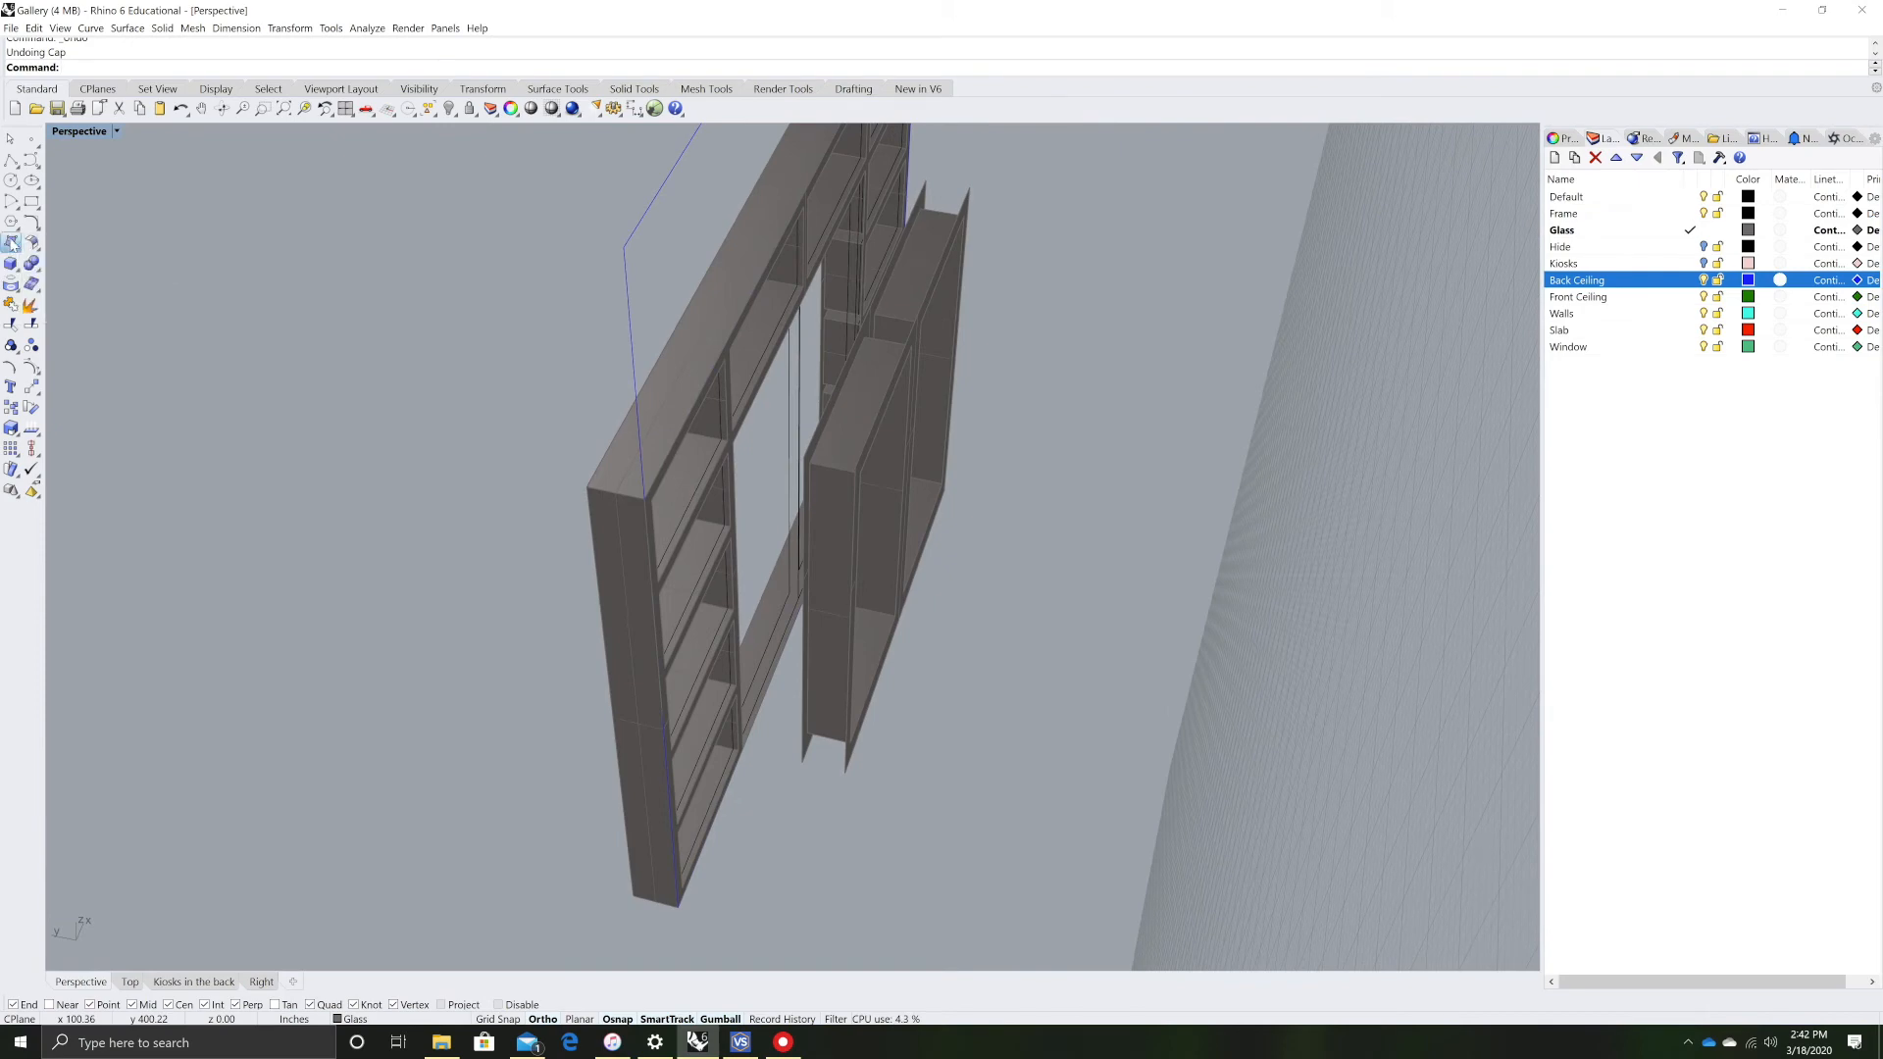
pyautogui.click(922, 177)
pyautogui.click(970, 185)
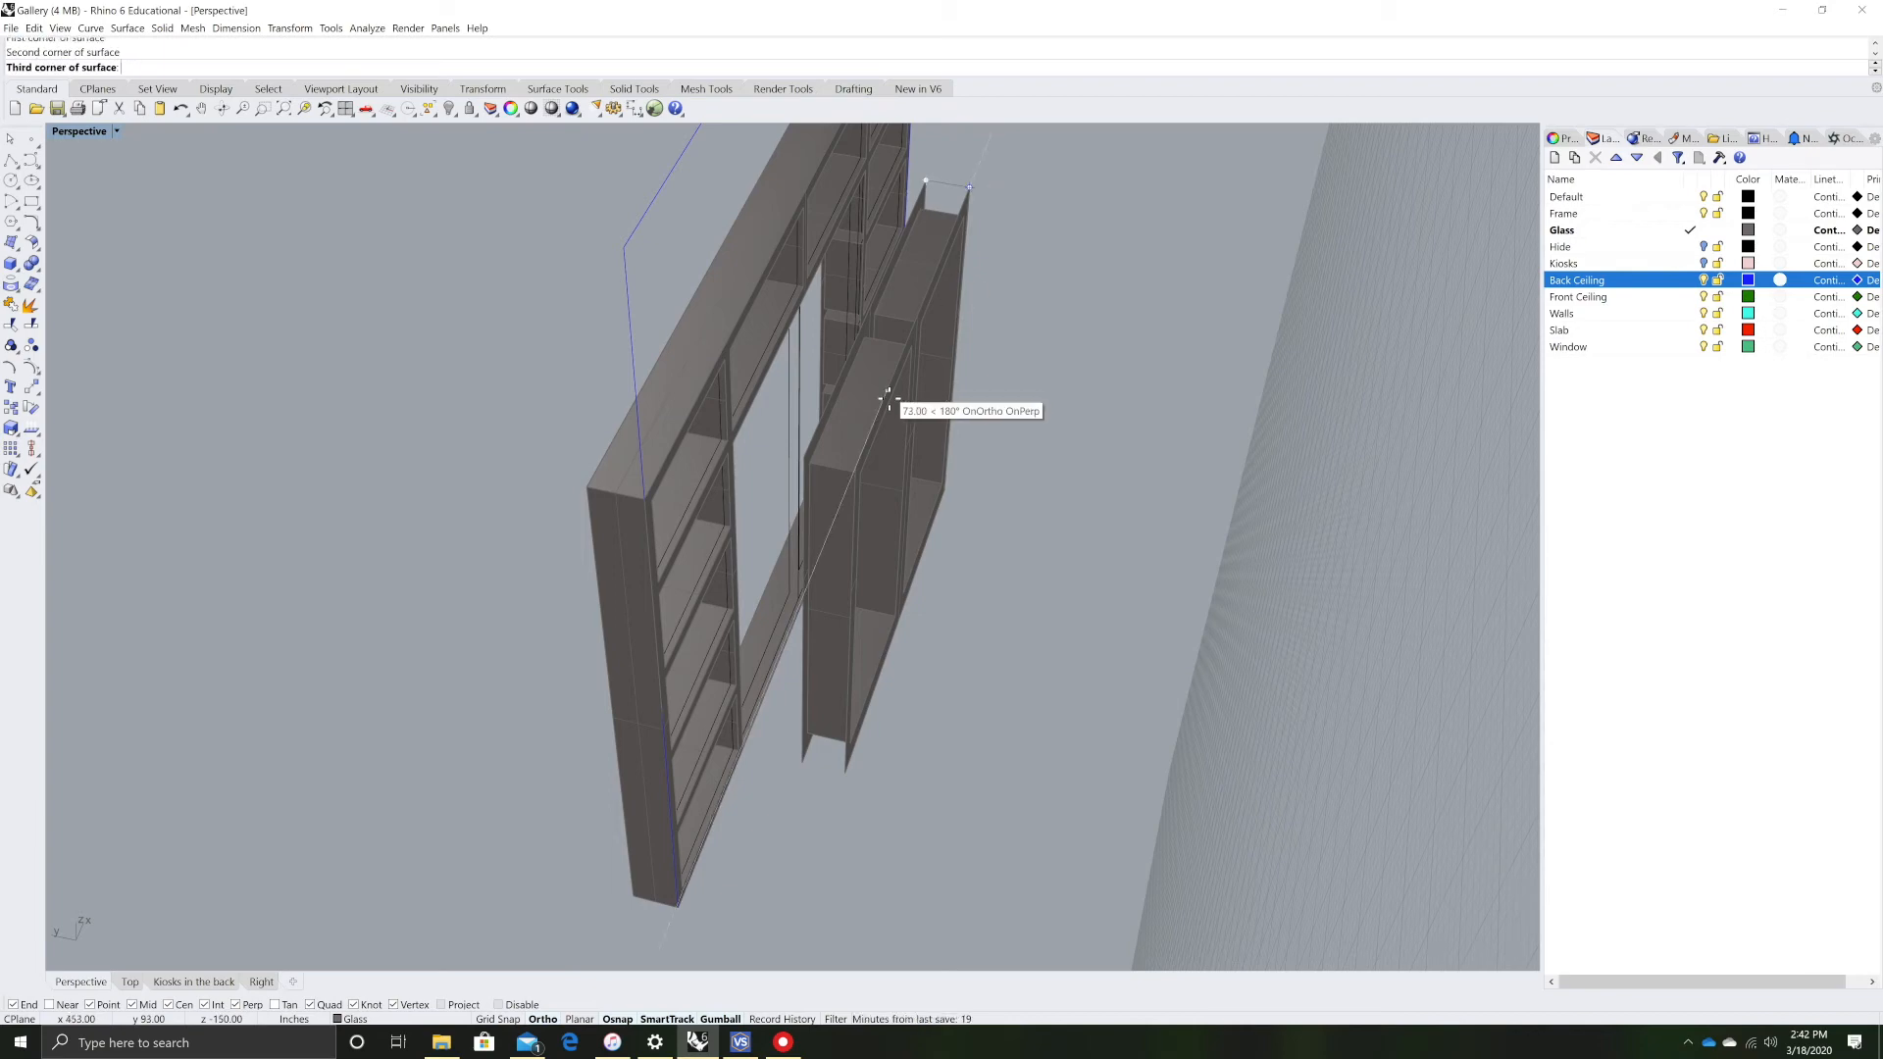
pyautogui.click(855, 468)
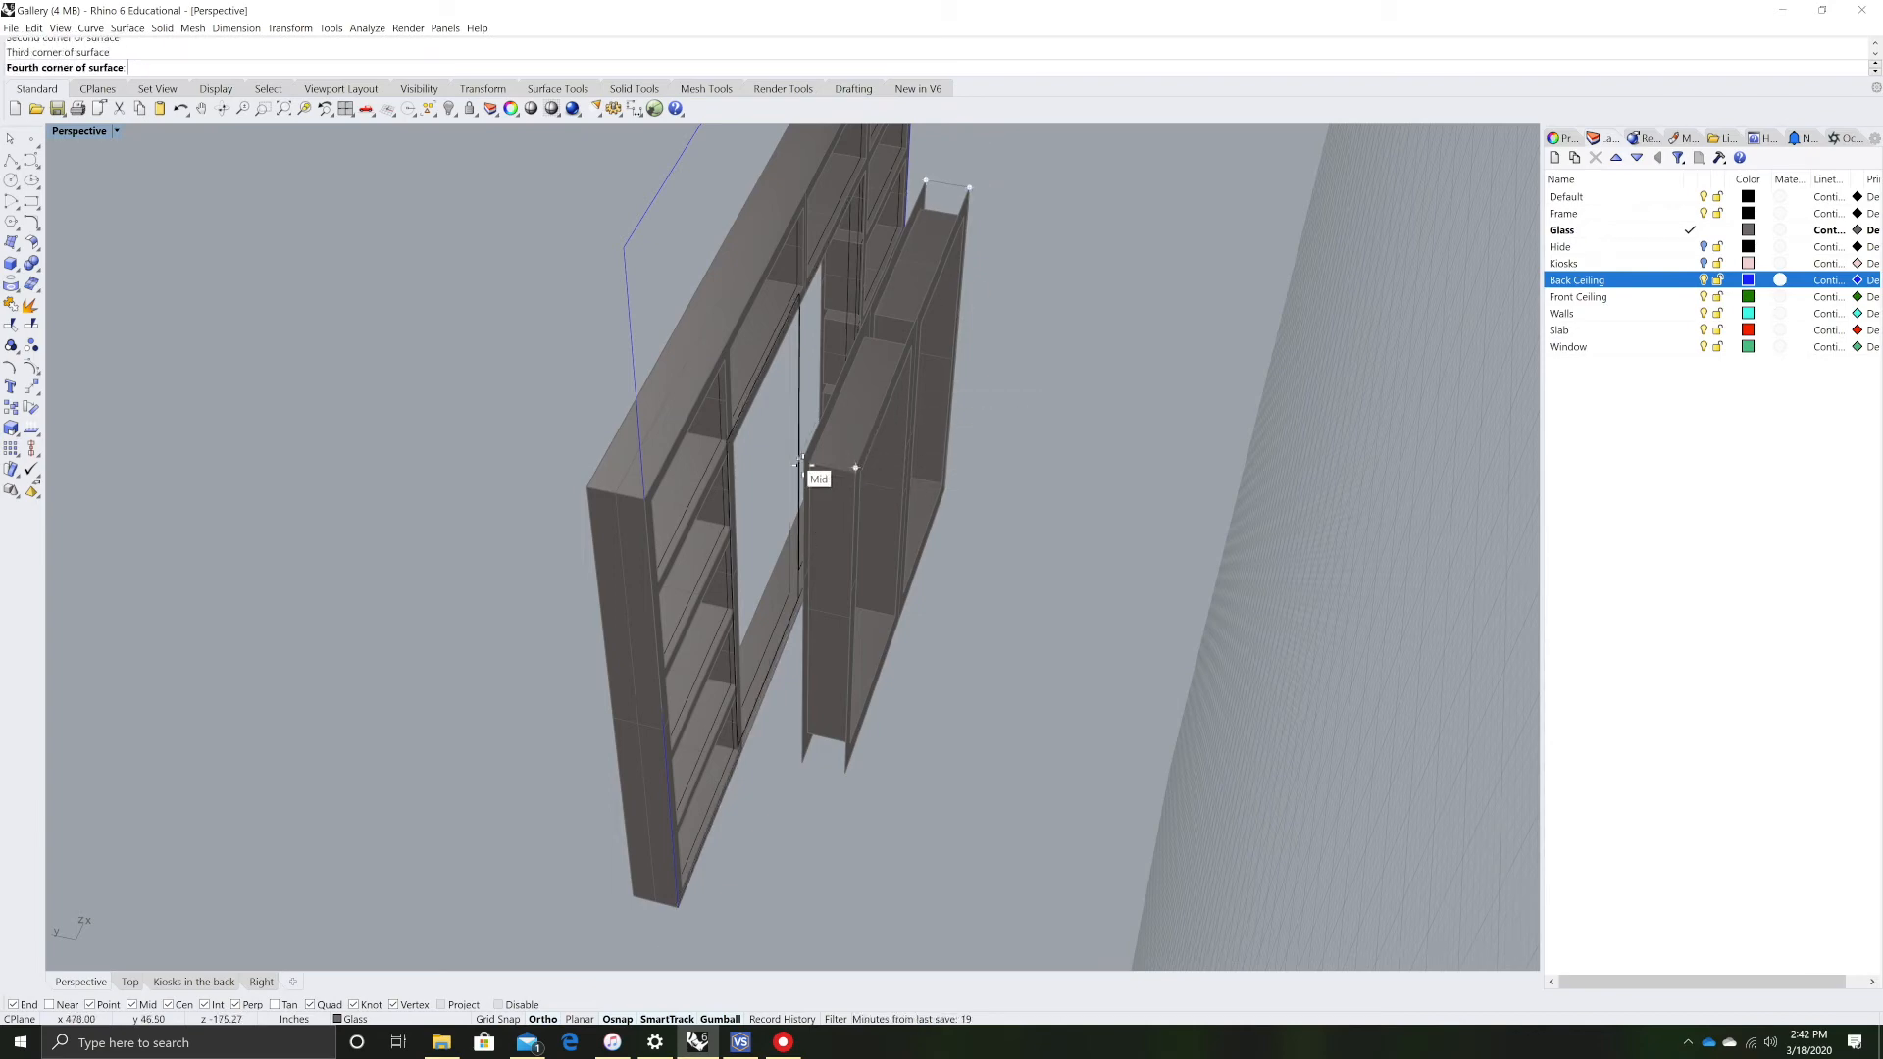
pyautogui.moveTo(820, 474); pyautogui.dragTo(840, 480, button='right')
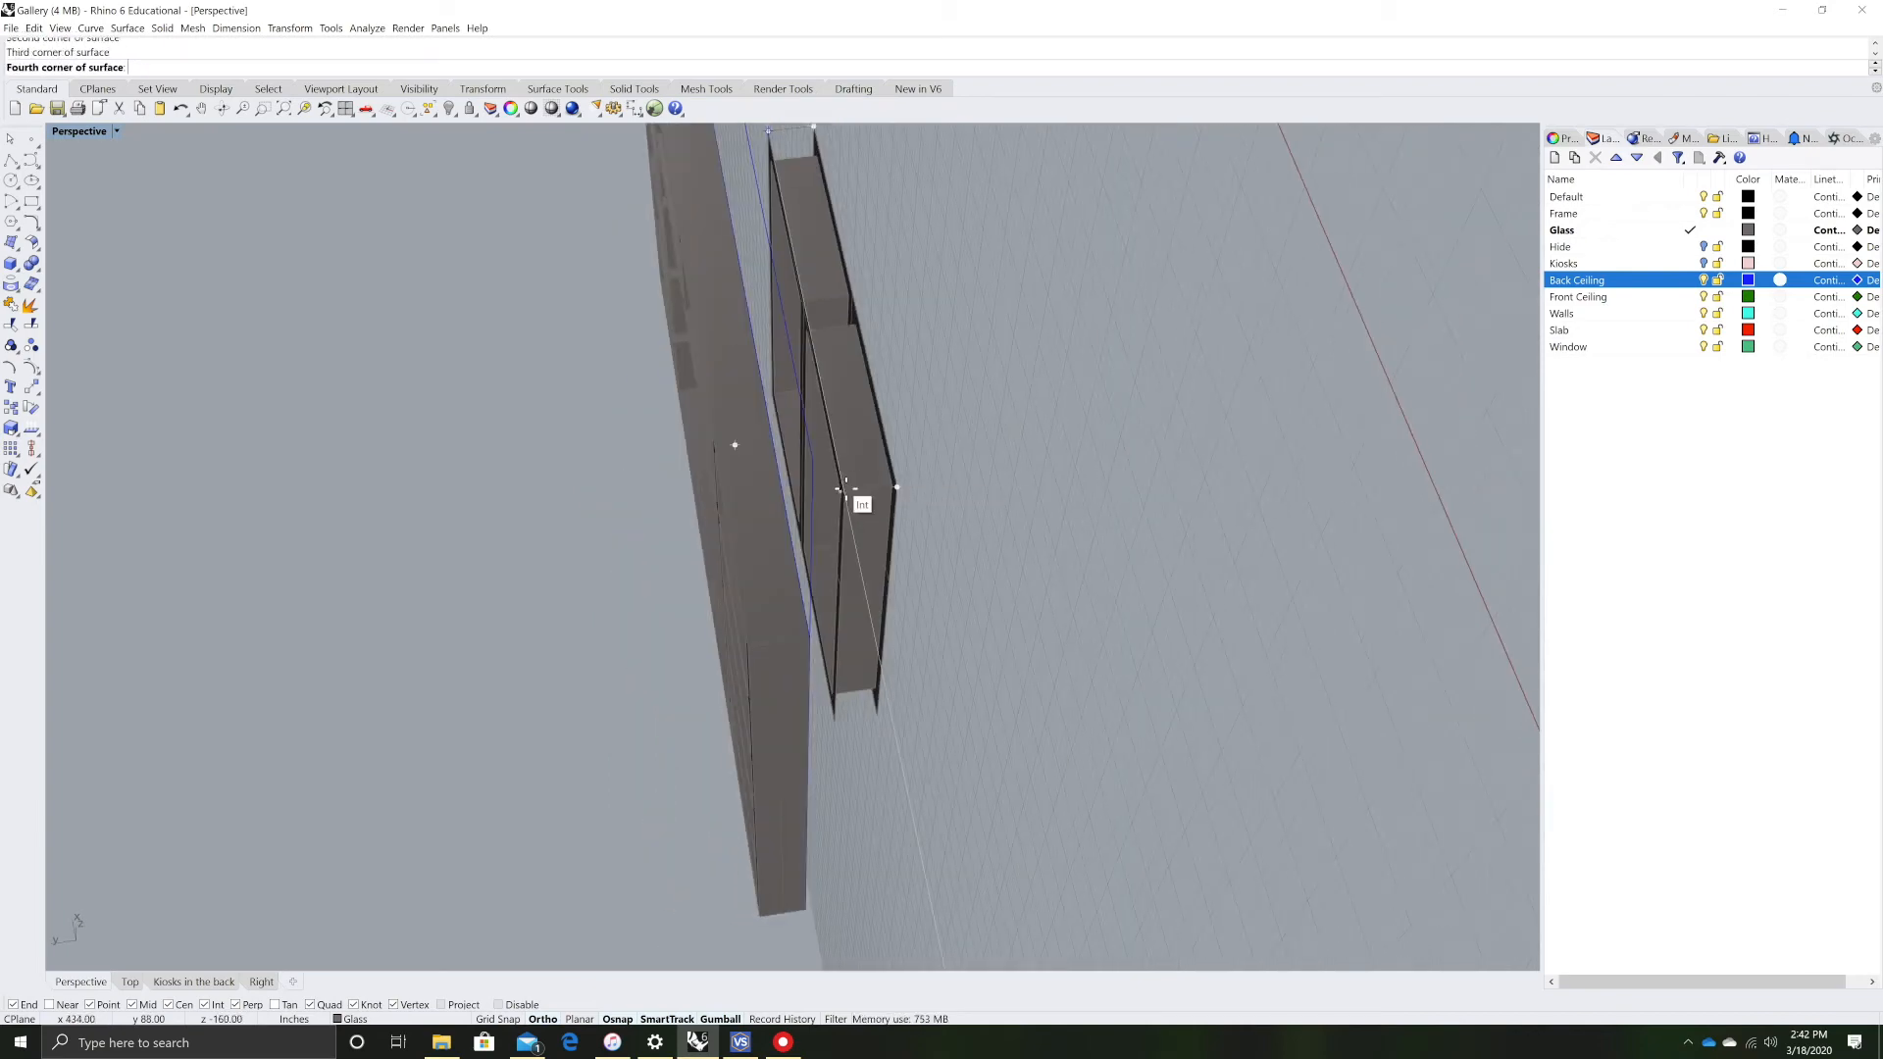
pyautogui.click(845, 489)
pyautogui.moveTo(1033, 517); pyautogui.dragTo(920, 457, button='right')
pyautogui.hotkey('ctrl', 'z')
# - Create a surface from four corner points over the open top of the separated double-door section
pyautogui.scroll(2, 877, 441)
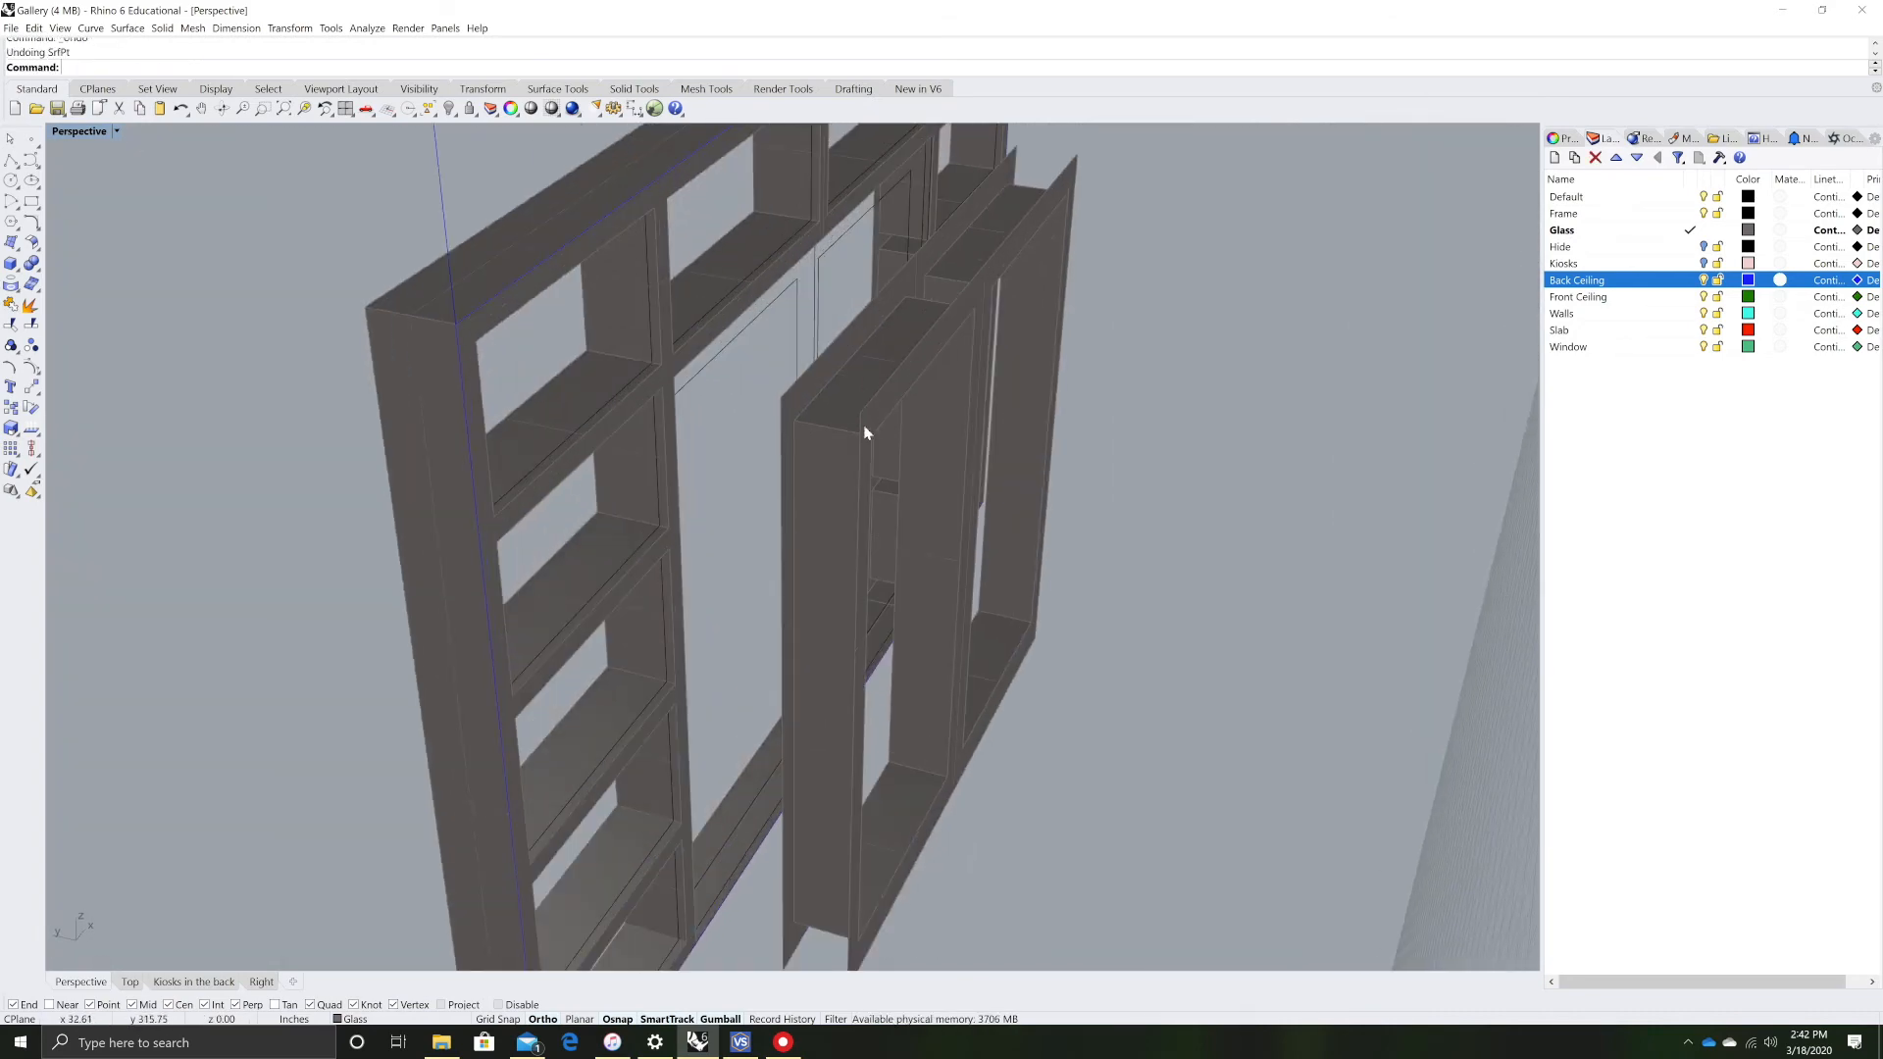
pyautogui.click(779, 396)
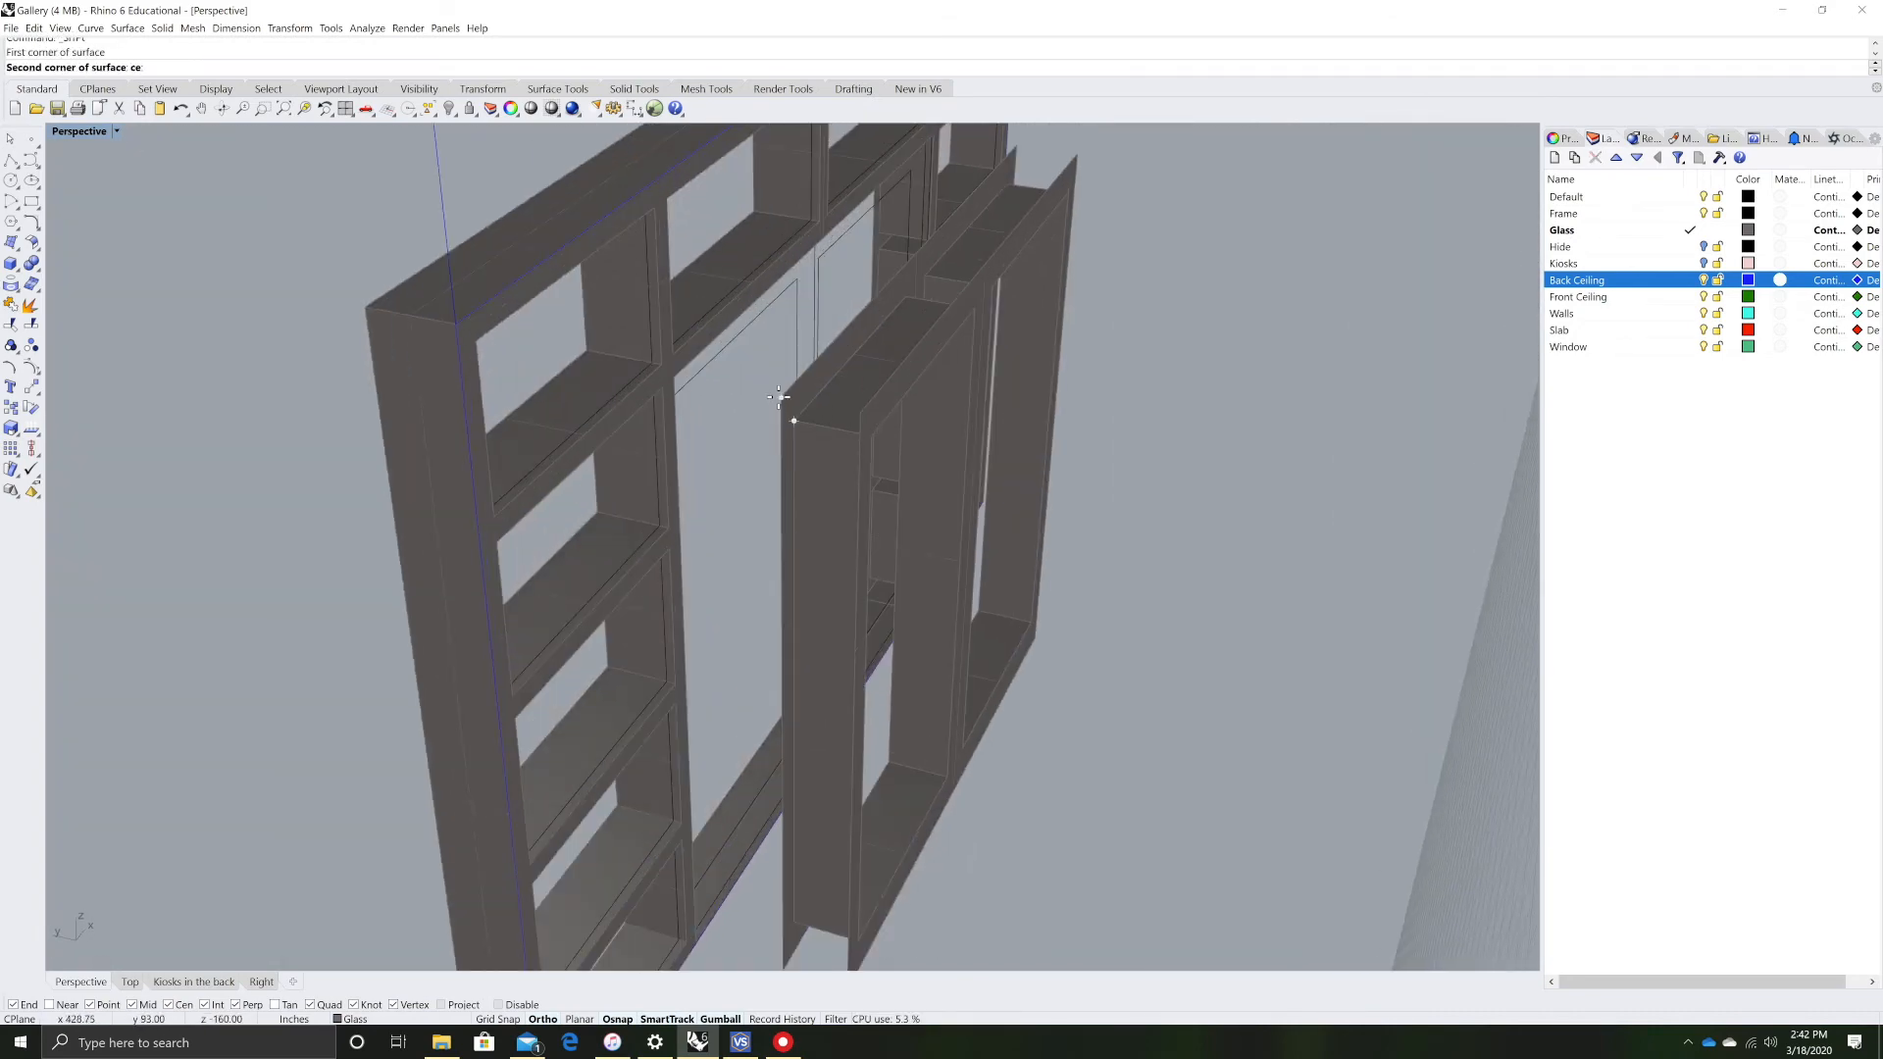
pyautogui.click(860, 411)
pyautogui.click(1079, 155)
pyautogui.click(1018, 148)
pyautogui.moveTo(1200, 250)
pyautogui.mouseDown(button='right')
pyautogui.moveTo(1151, 273)
pyautogui.moveTo(1177, 235)
pyautogui.moveTo(1274, 245)
pyautogui.moveTo(1219, 232)
pyautogui.mouseUp(button='right')
pyautogui.scroll(-4, 1145, 325)
# - Close one open vertical side of the double-door section with a surface from its four outer corner points
pyautogui.rightClick(1137, 327)
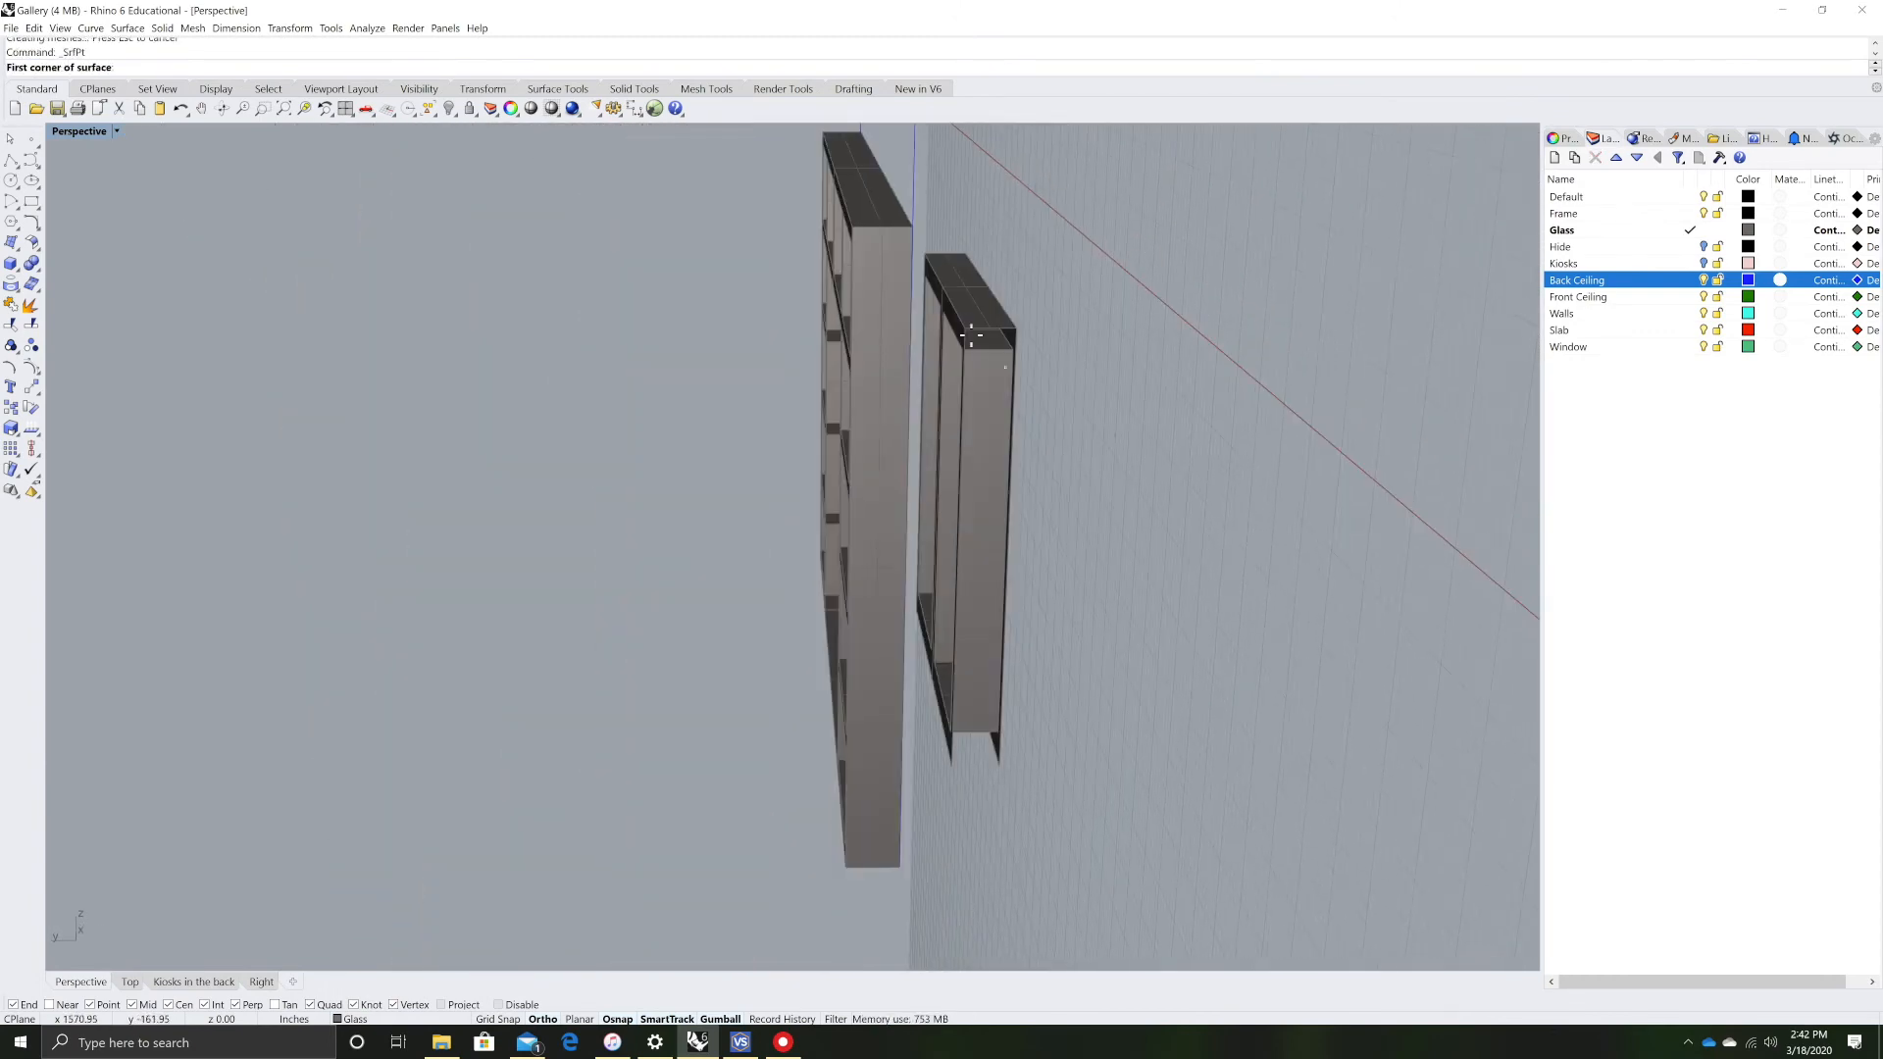
pyautogui.scroll(3, 970, 334)
pyautogui.click(960, 327)
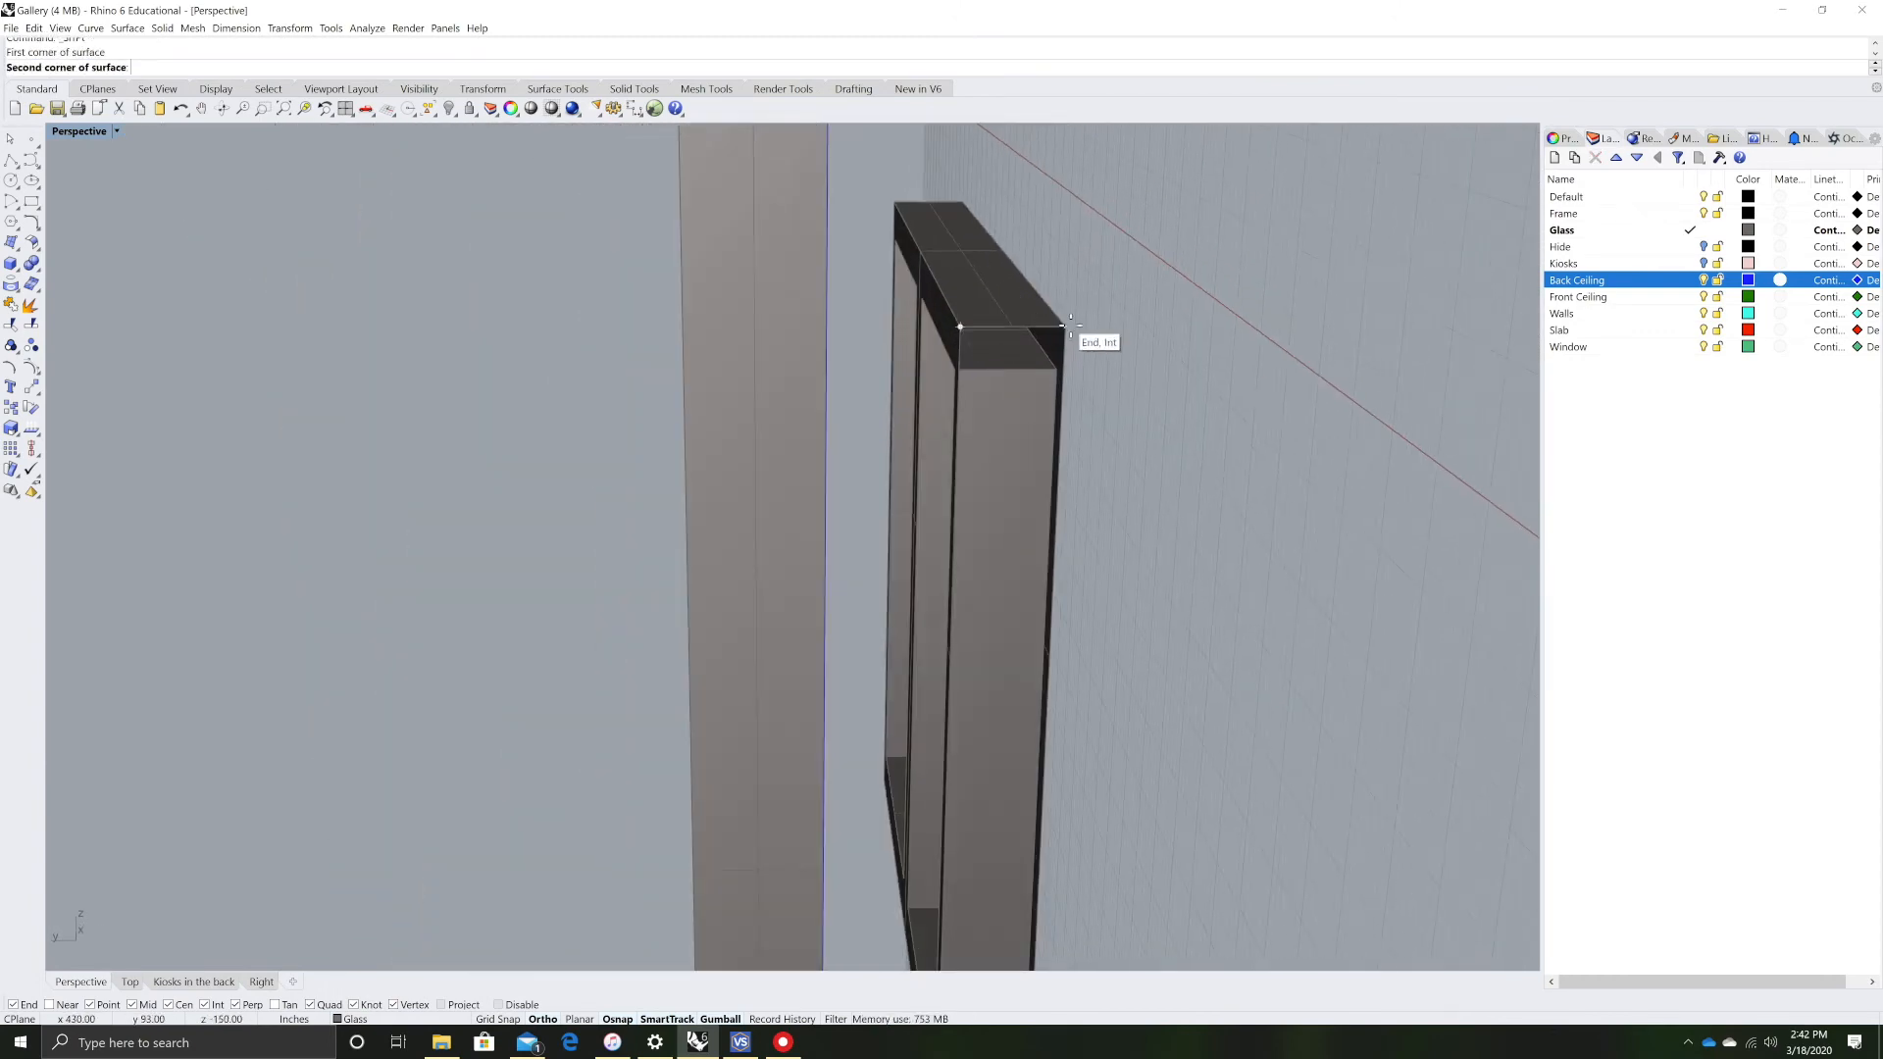
pyautogui.click(1066, 326)
pyautogui.scroll(-4, 1079, 392)
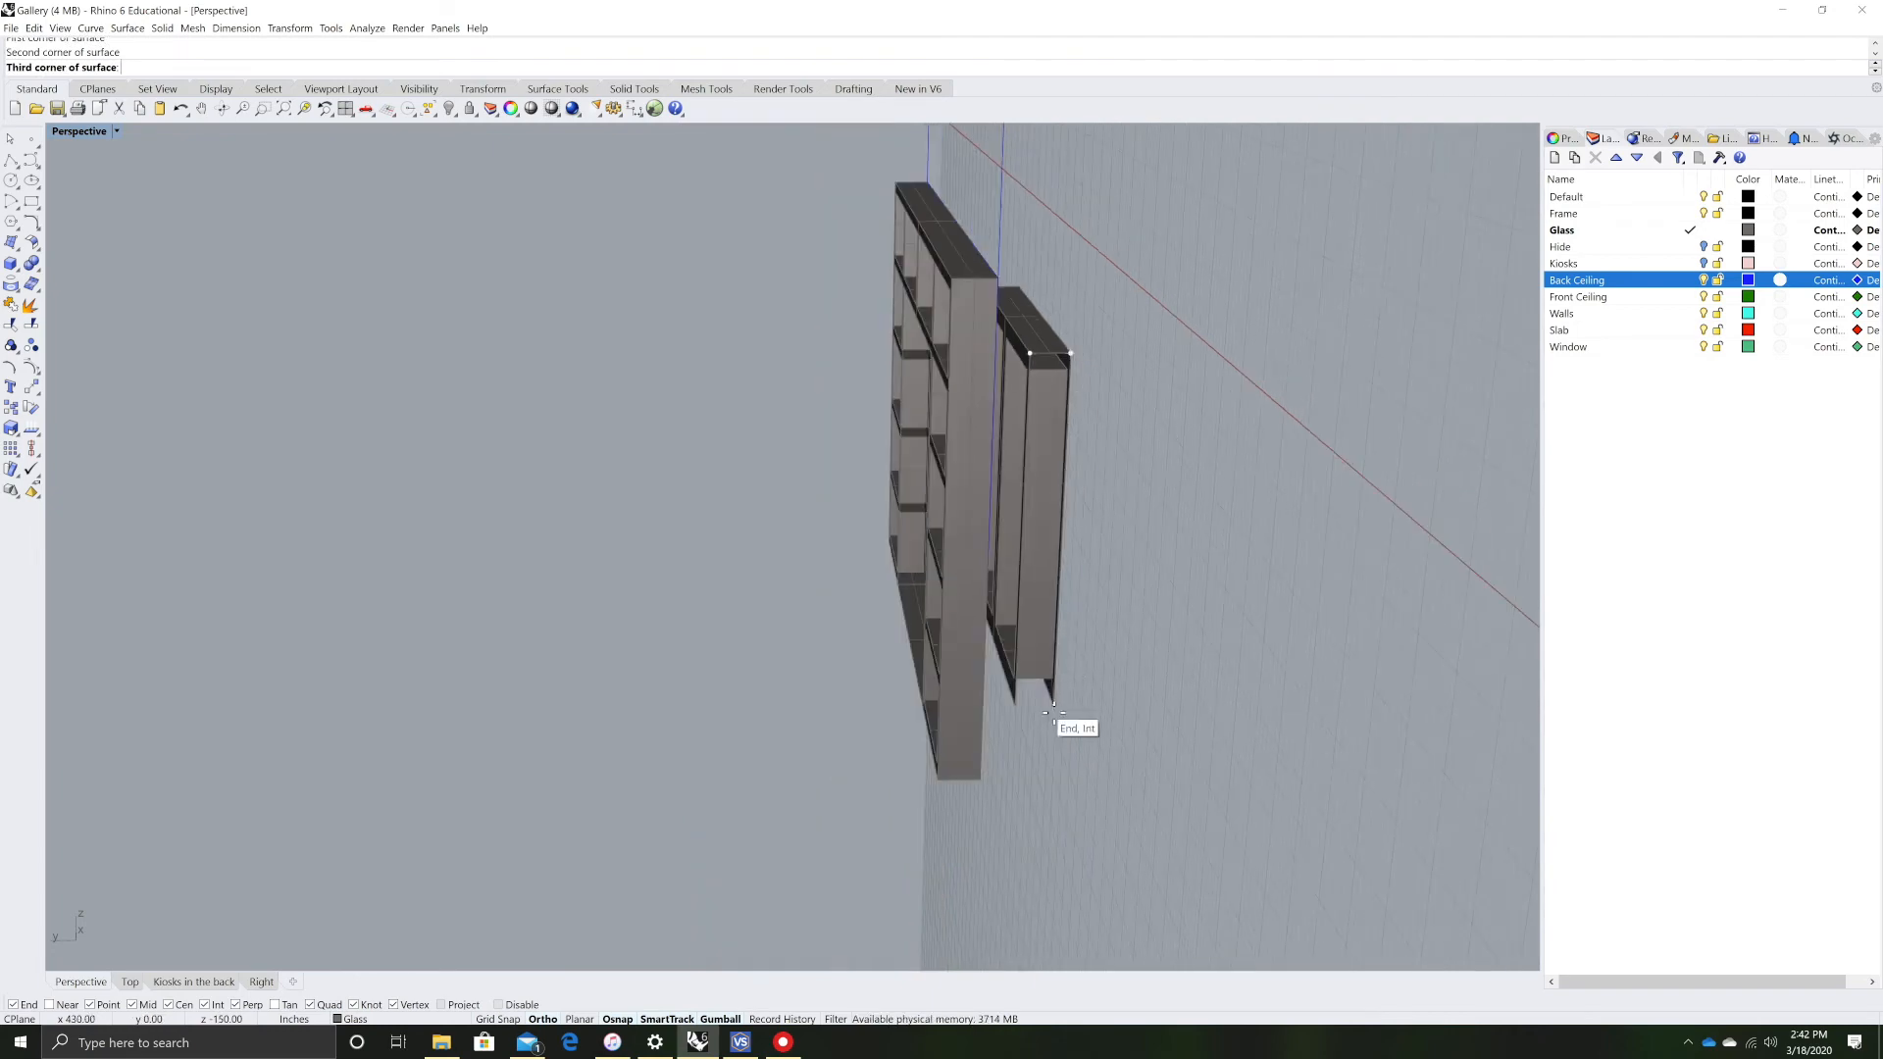
pyautogui.click(1013, 704)
pyautogui.moveTo(1173, 642); pyautogui.dragTo(621, 633, button='right')
# - Close the opposite open vertical side of the double-door section with another four-corner surface
pyautogui.scroll(3, 621, 634)
pyautogui.press('Return')
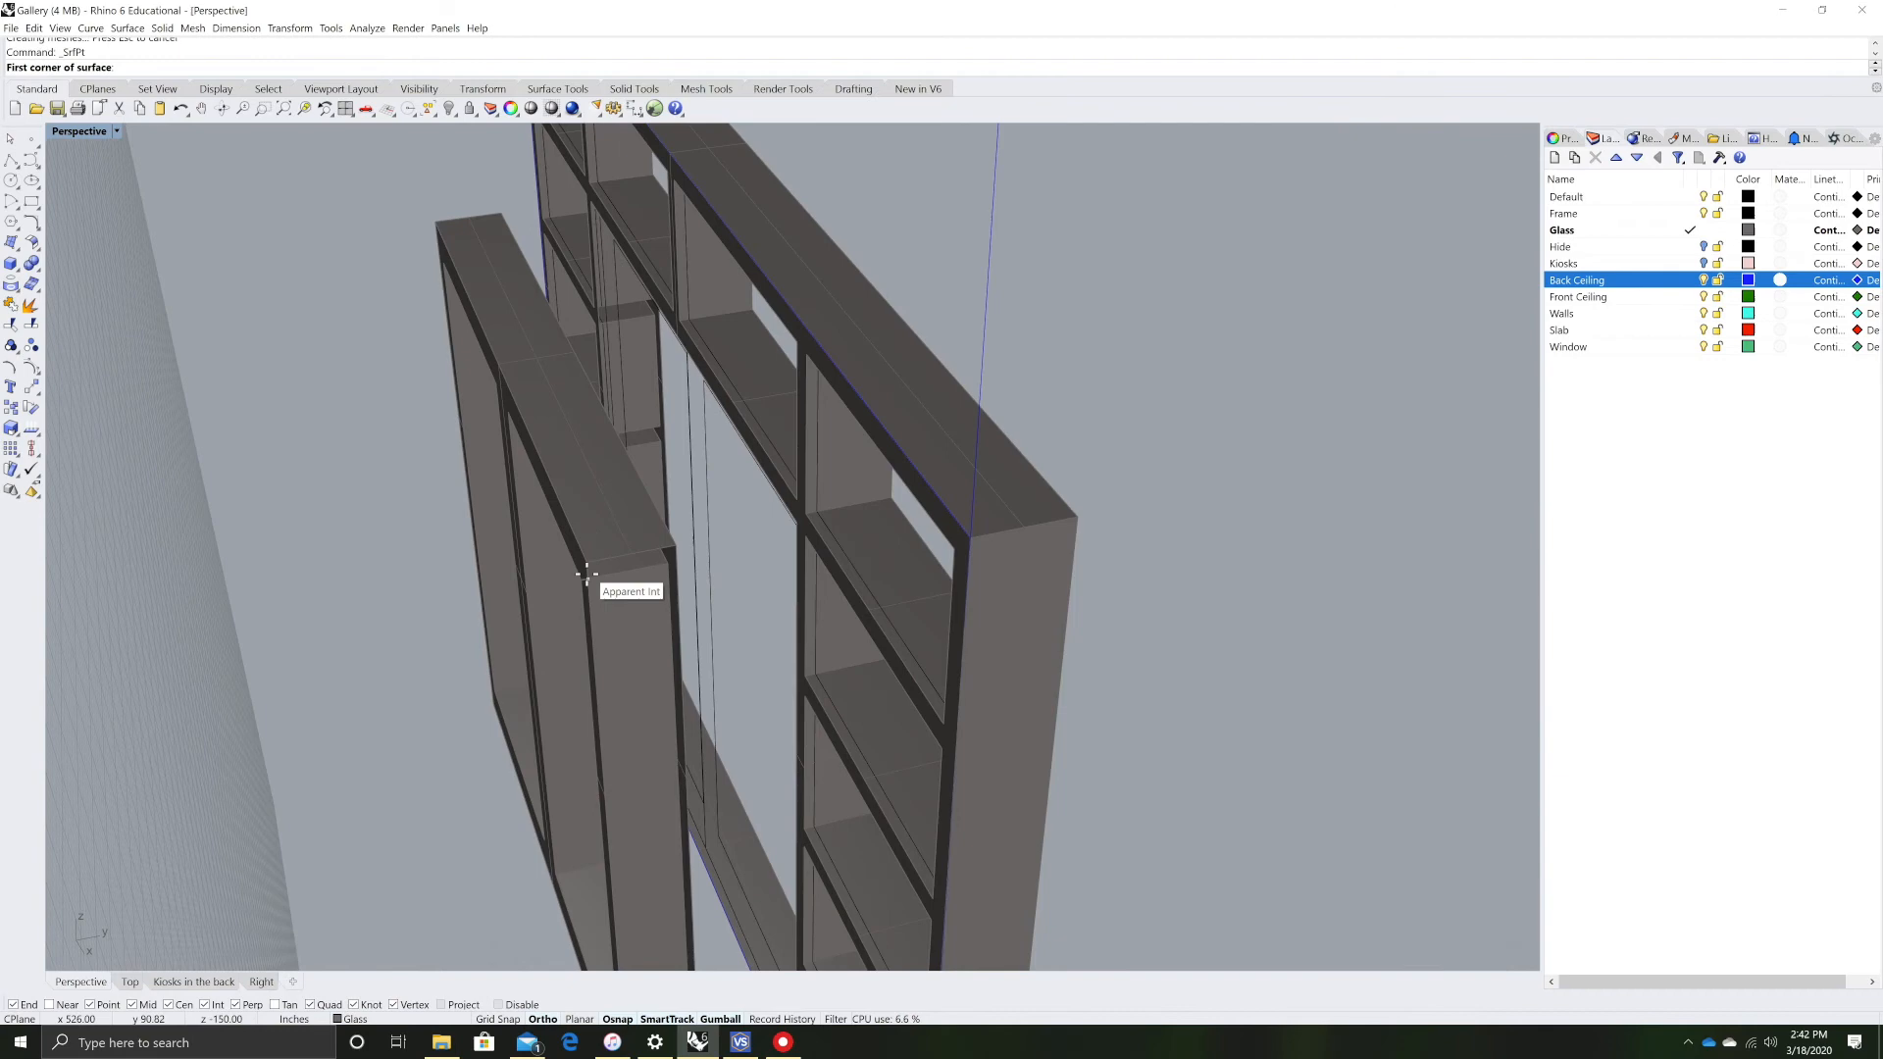
pyautogui.click(588, 562)
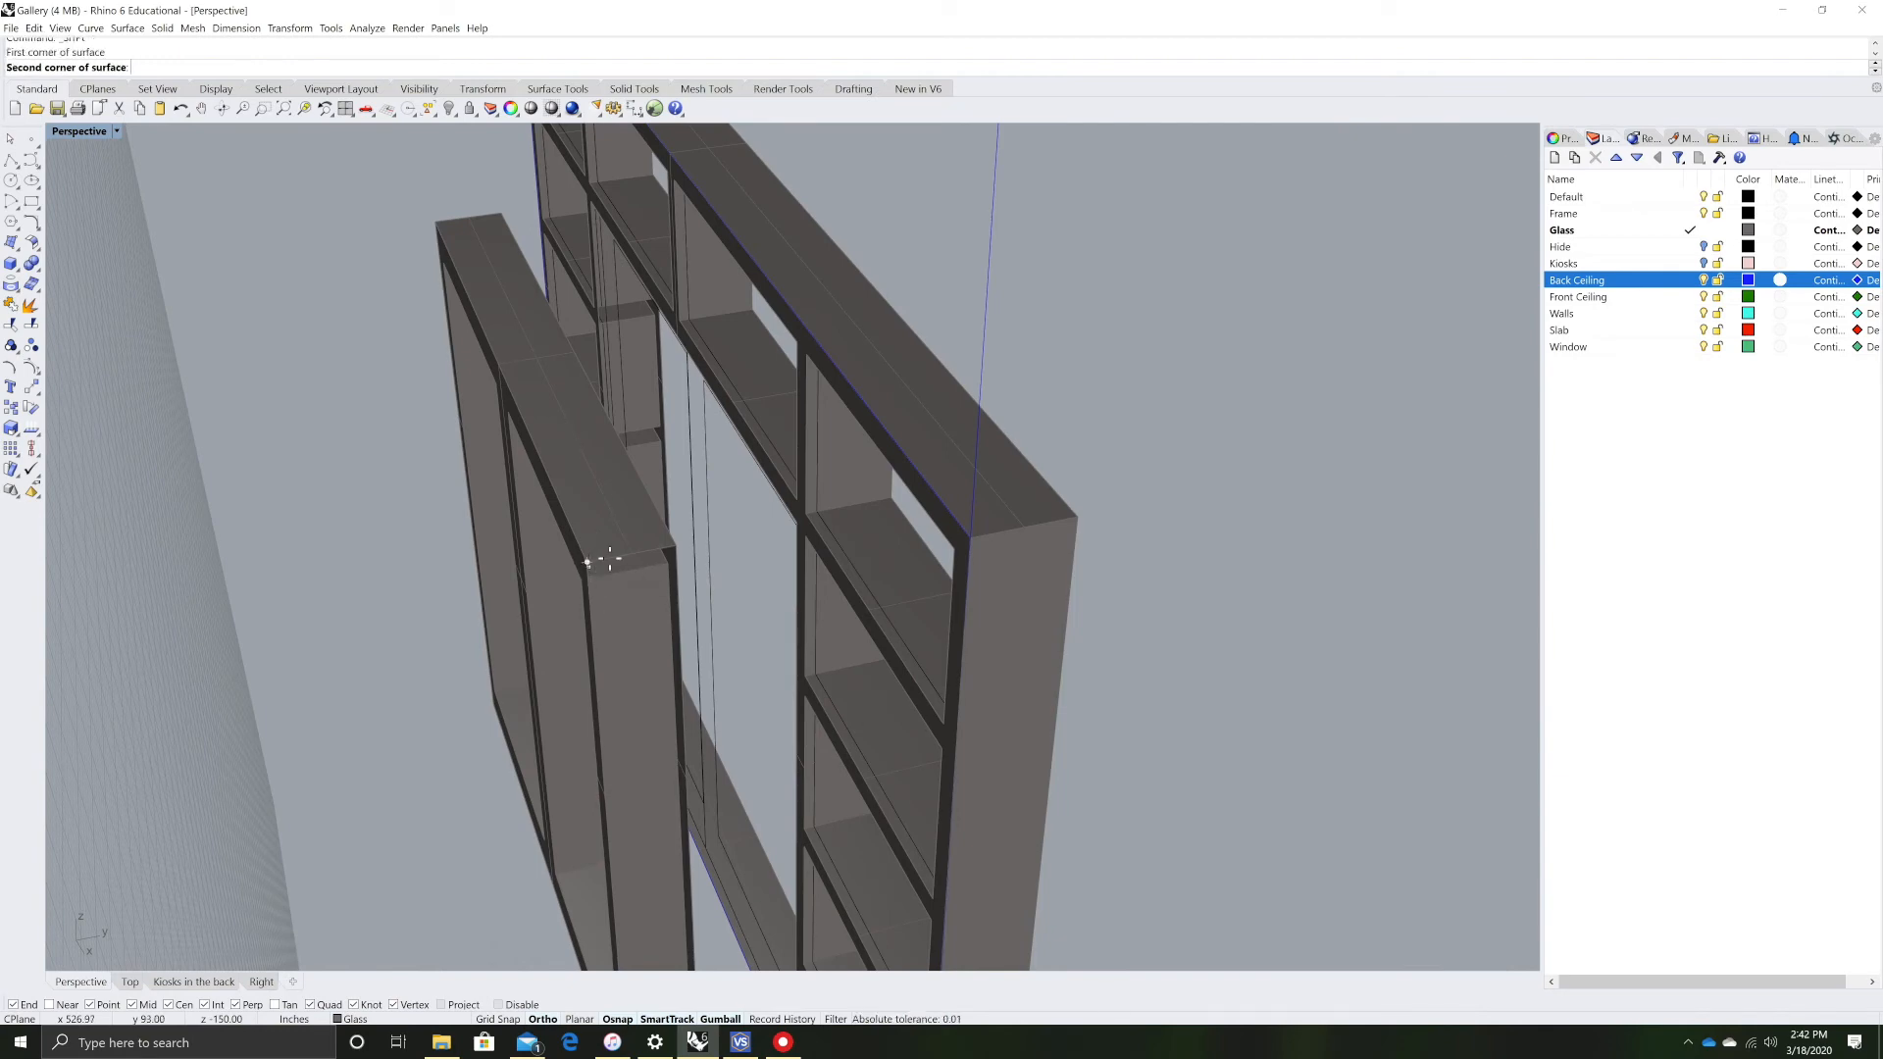
pyautogui.click(679, 546)
pyautogui.scroll(-3, 678, 546)
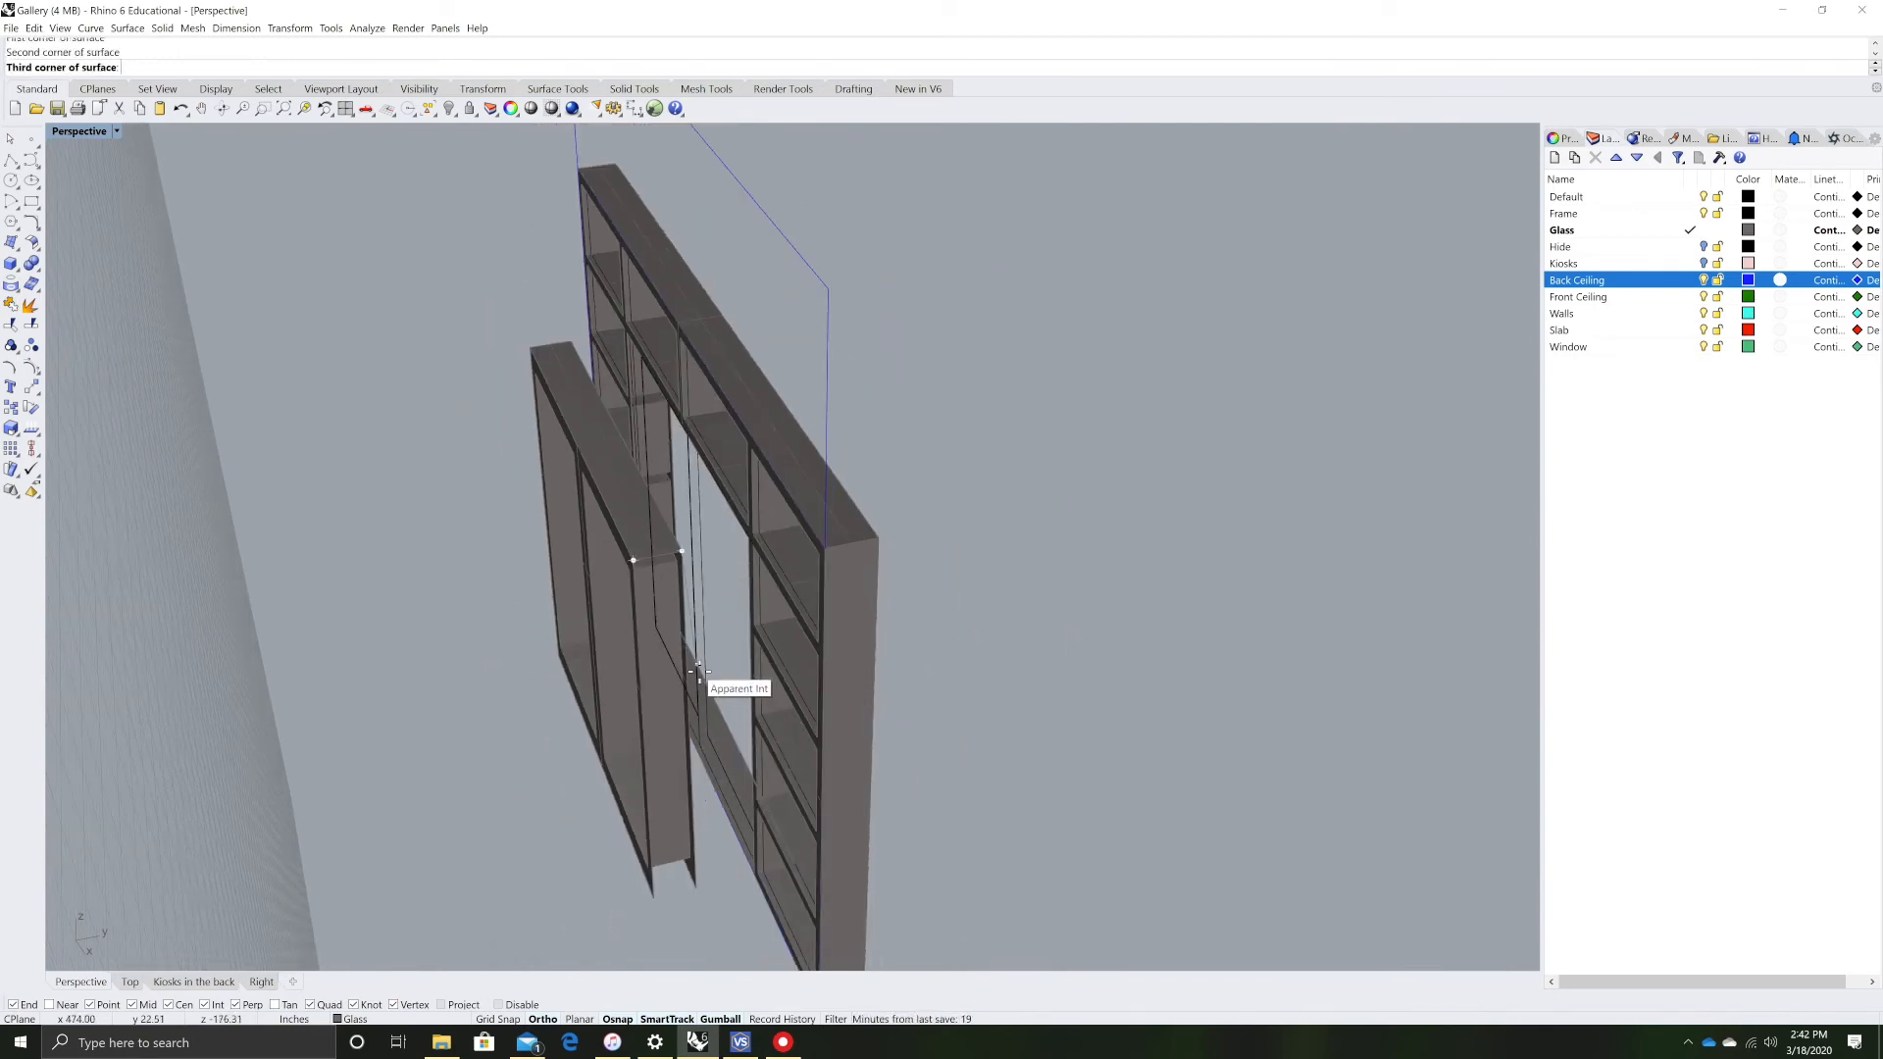
pyautogui.click(653, 897)
pyautogui.moveTo(596, 903); pyautogui.dragTo(558, 745, button='right')
# - Cover the open bottom of the double-door section with a surface from its four corner points
pyautogui.press('Return')
pyautogui.scroll(3, 528, 189)
pyautogui.click(462, 410)
pyautogui.click(552, 403)
pyautogui.scroll(-2, 560, 419)
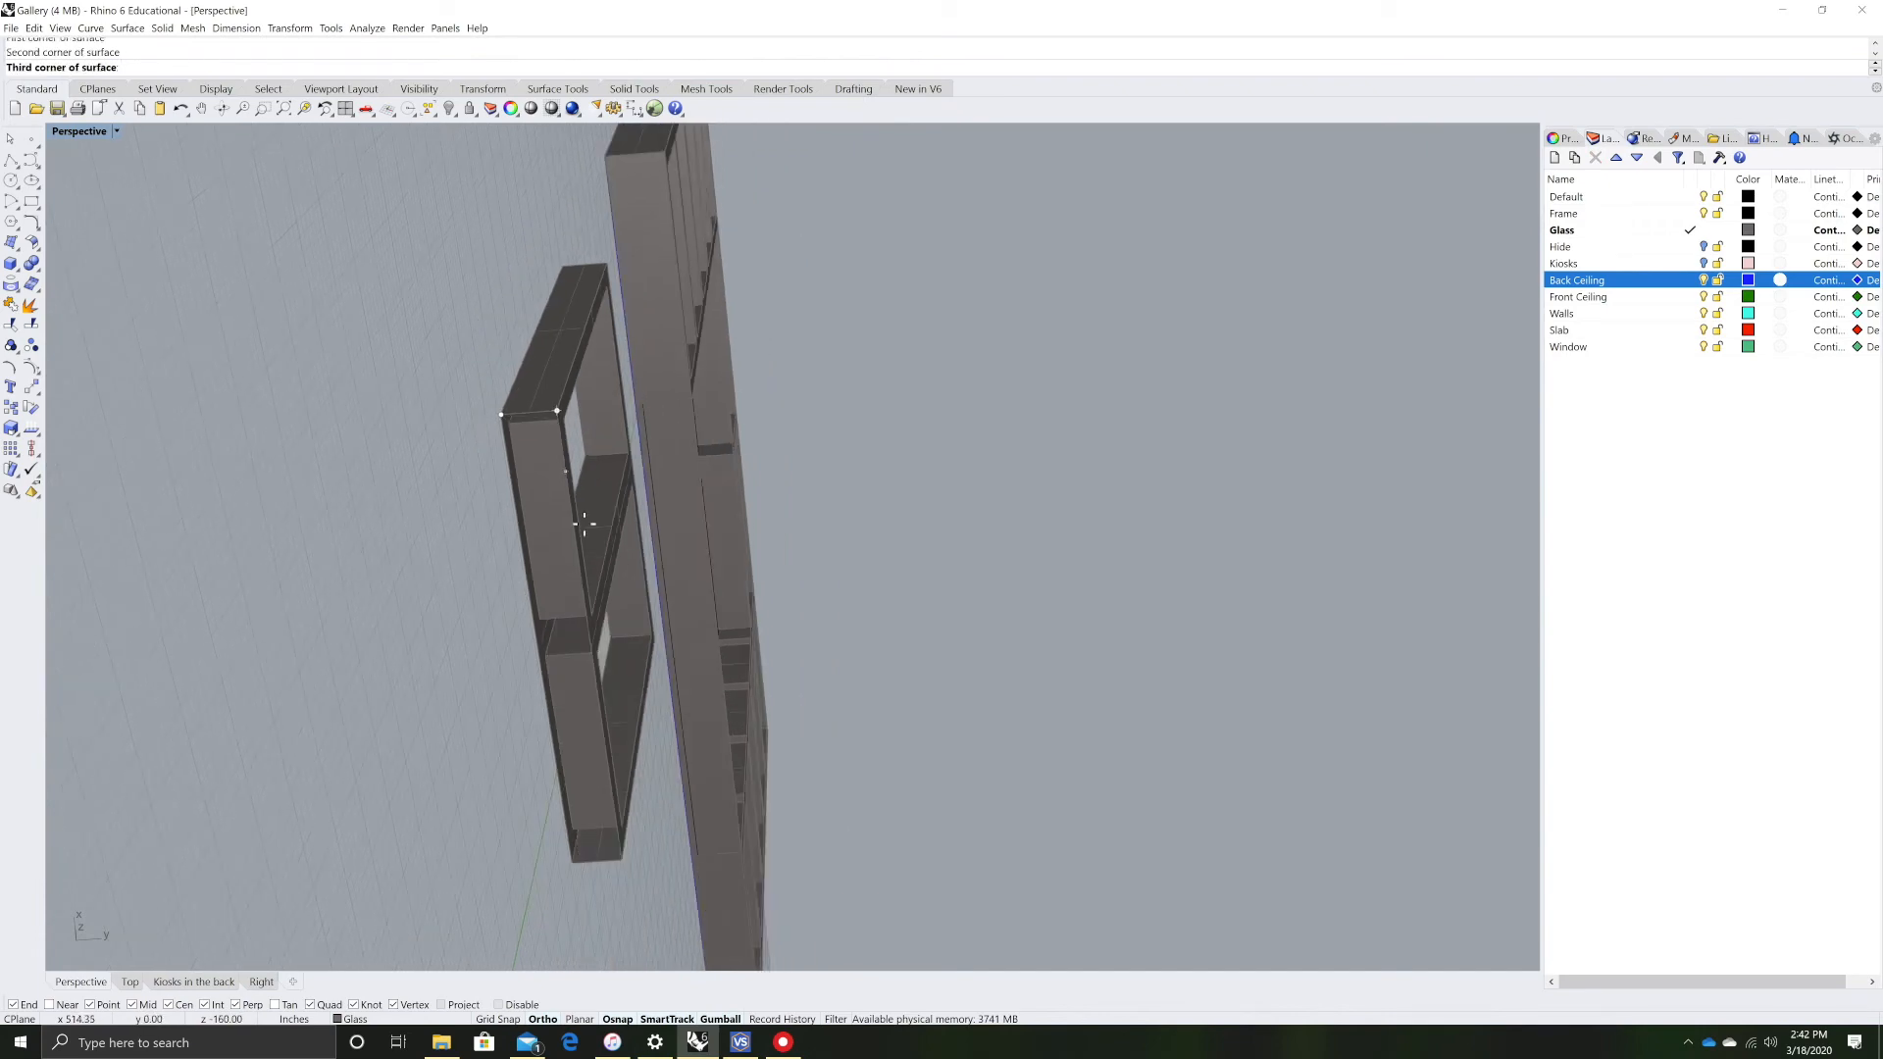
pyautogui.click(627, 860)
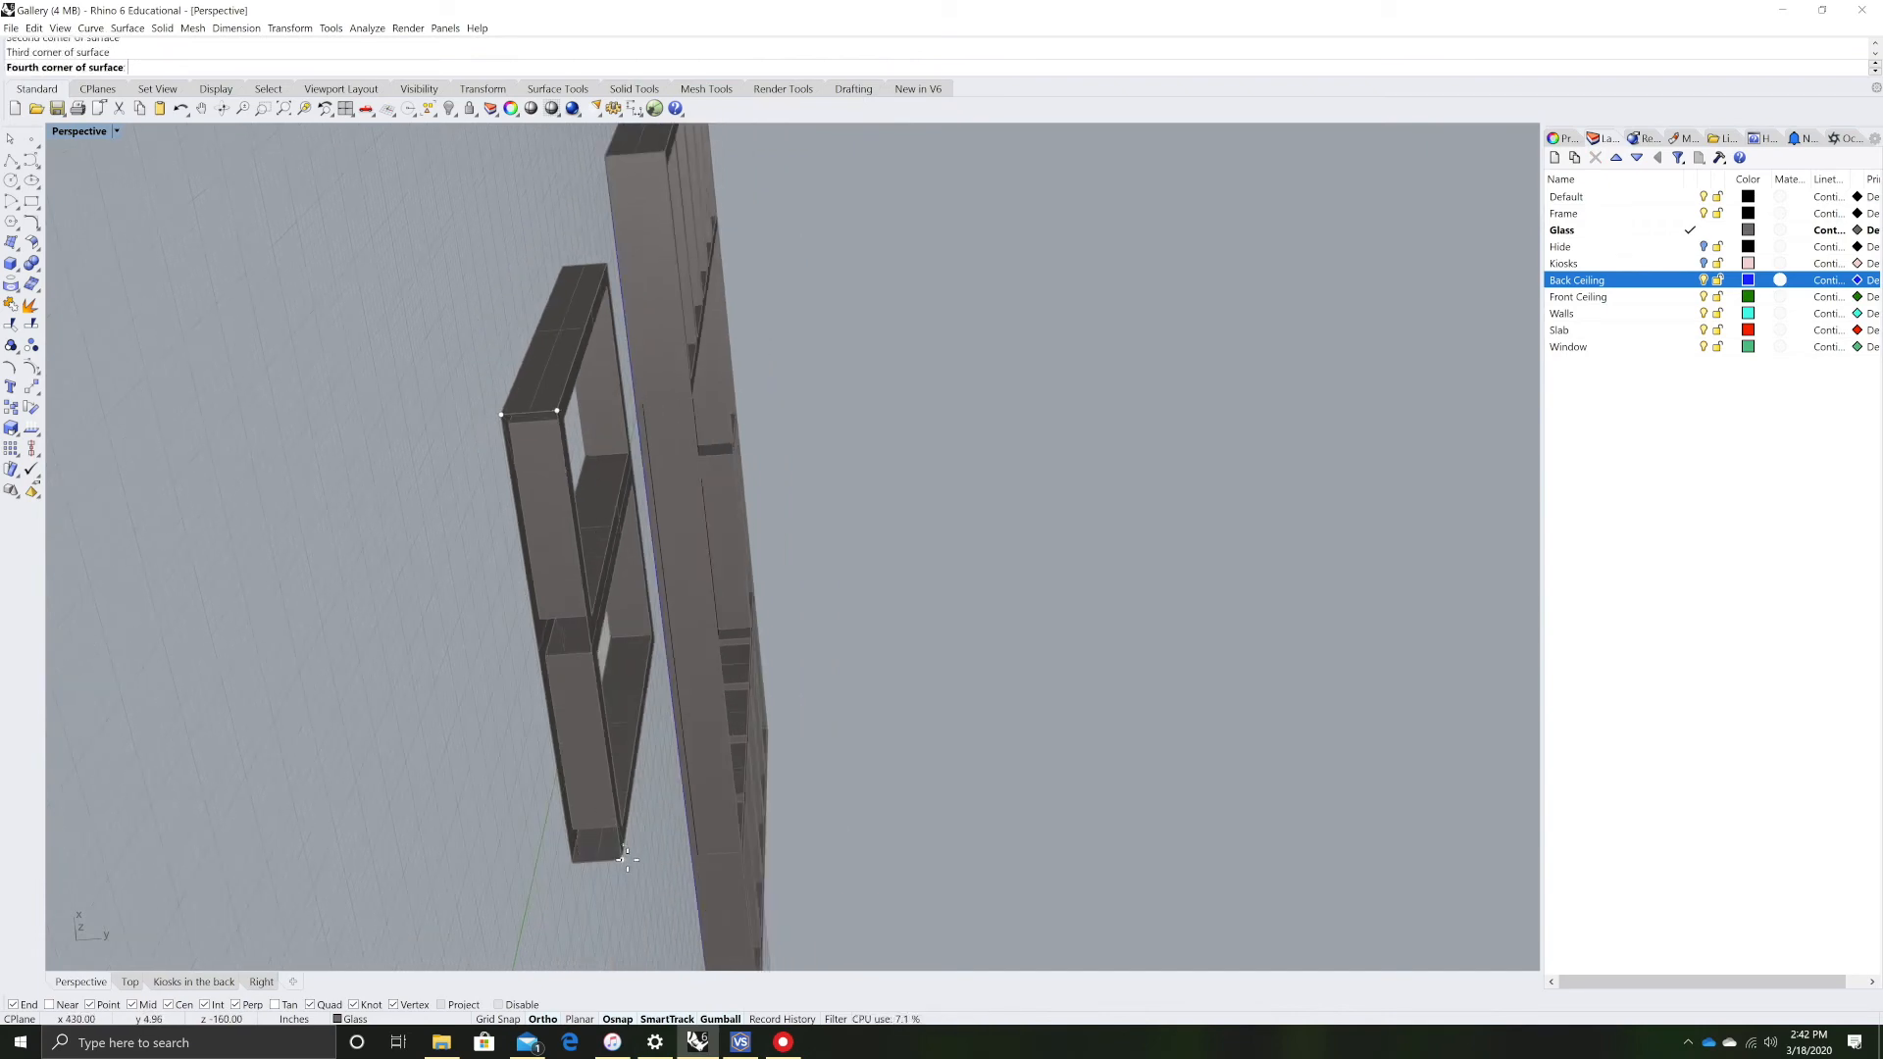
pyautogui.click(577, 862)
pyautogui.moveTo(521, 790); pyautogui.dragTo(634, 327, button='right')
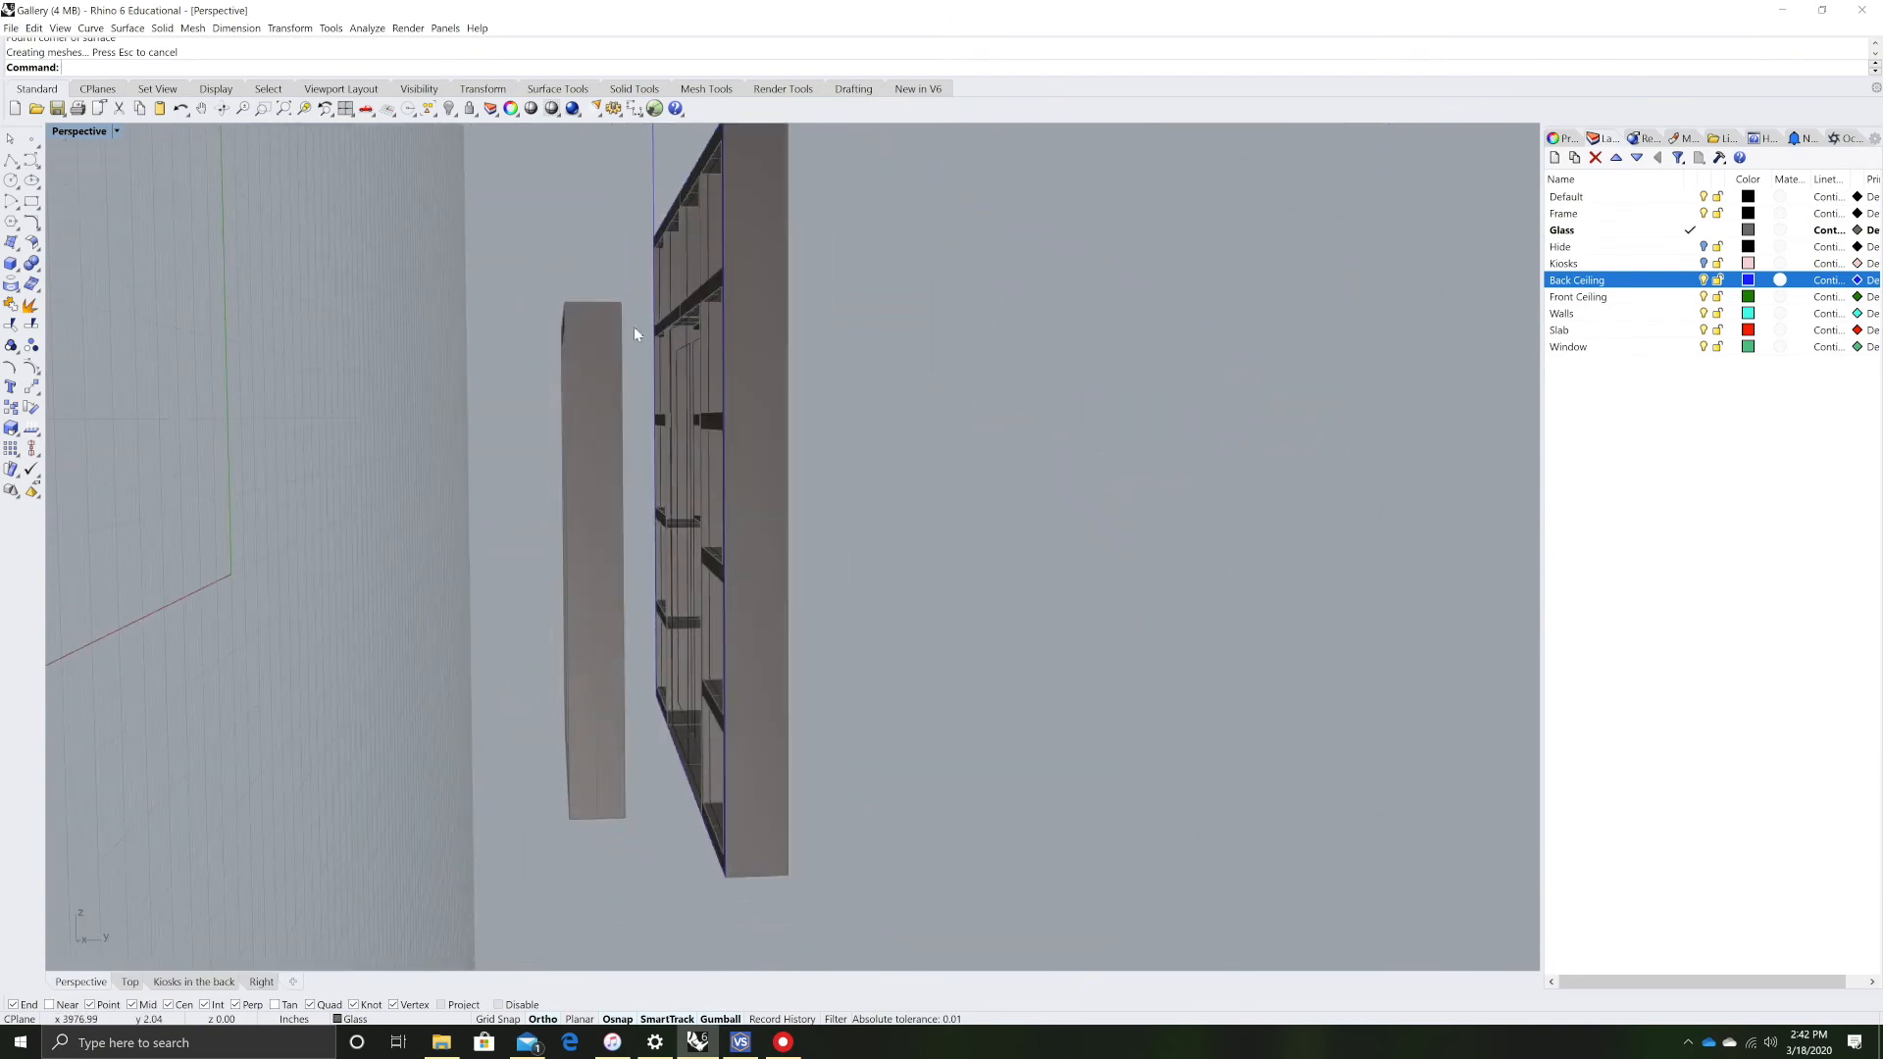
# - Join the four new surfaces with the double-door section into one polysurface and check the result by selecting it
pyautogui.moveTo(453, 857); pyautogui.dragTo(453, 863)
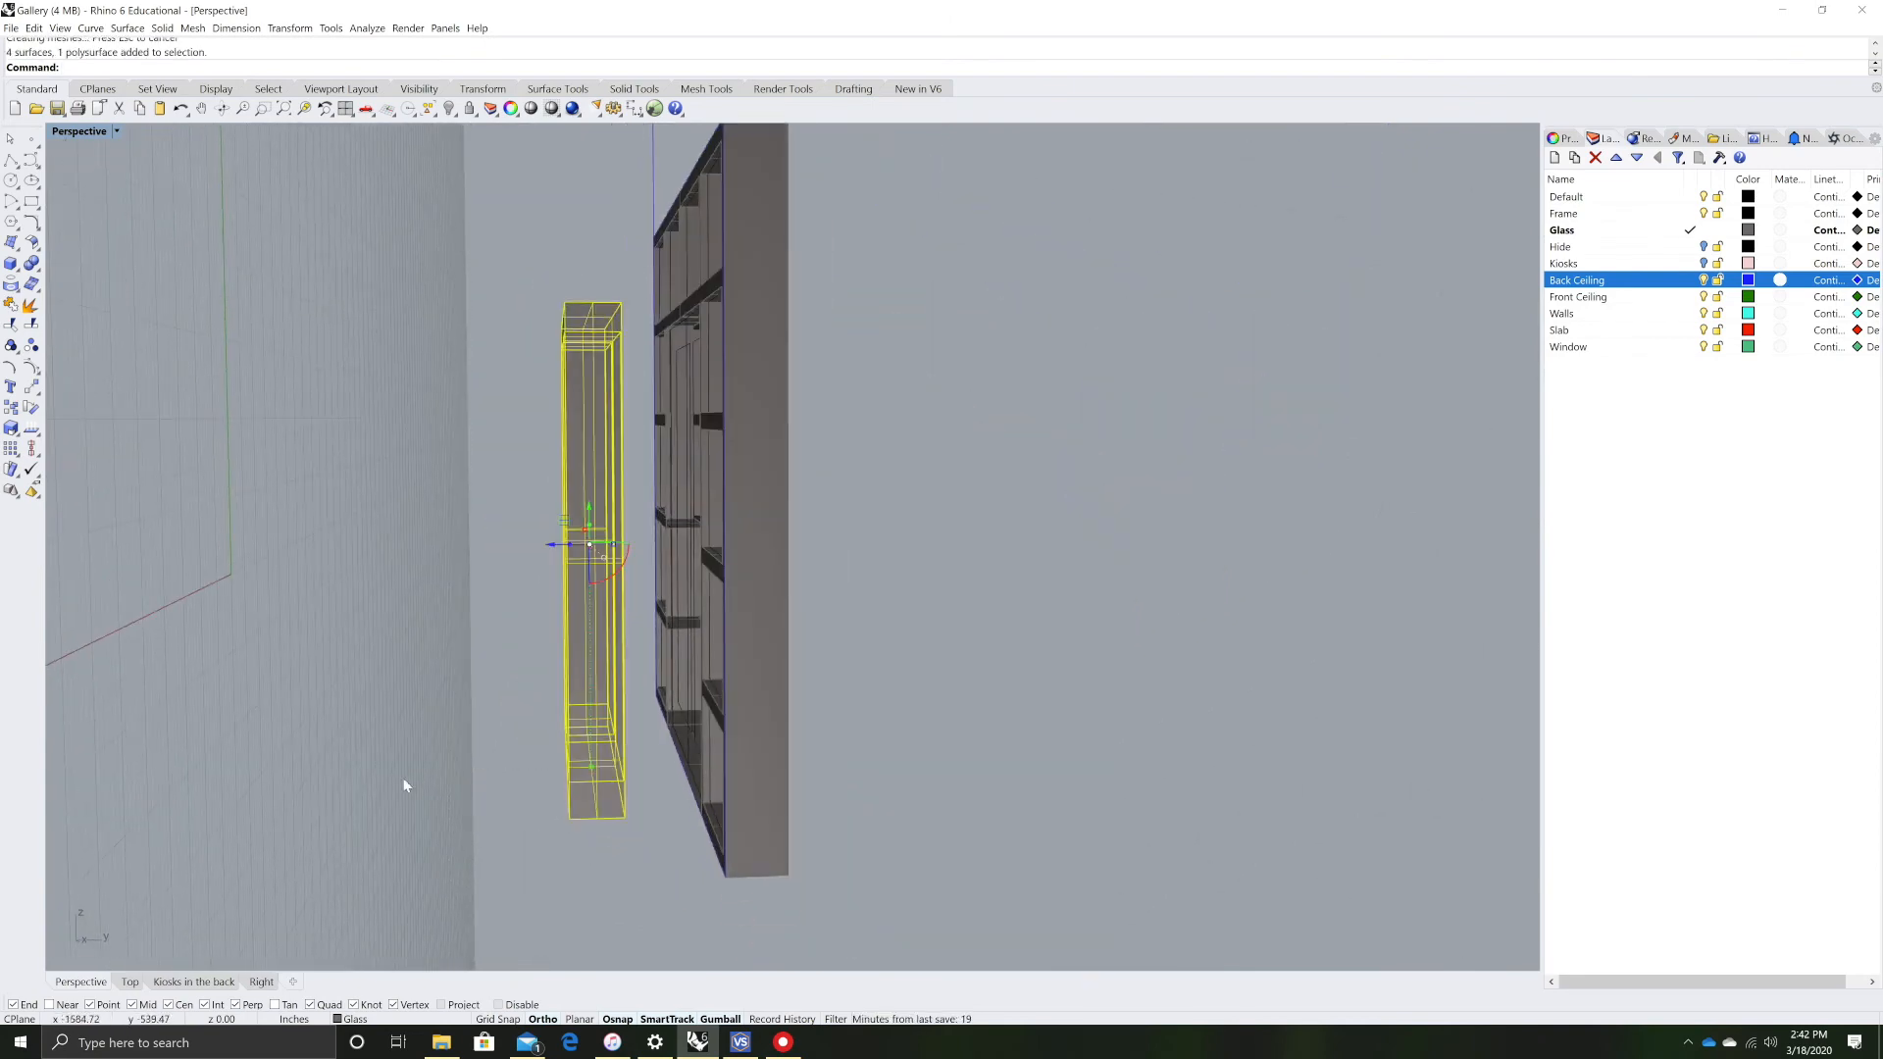
pyautogui.click(12, 306)
pyautogui.moveTo(361, 550); pyautogui.dragTo(608, 690, button='right')
pyautogui.click(612, 461)
pyautogui.click(343, 636)
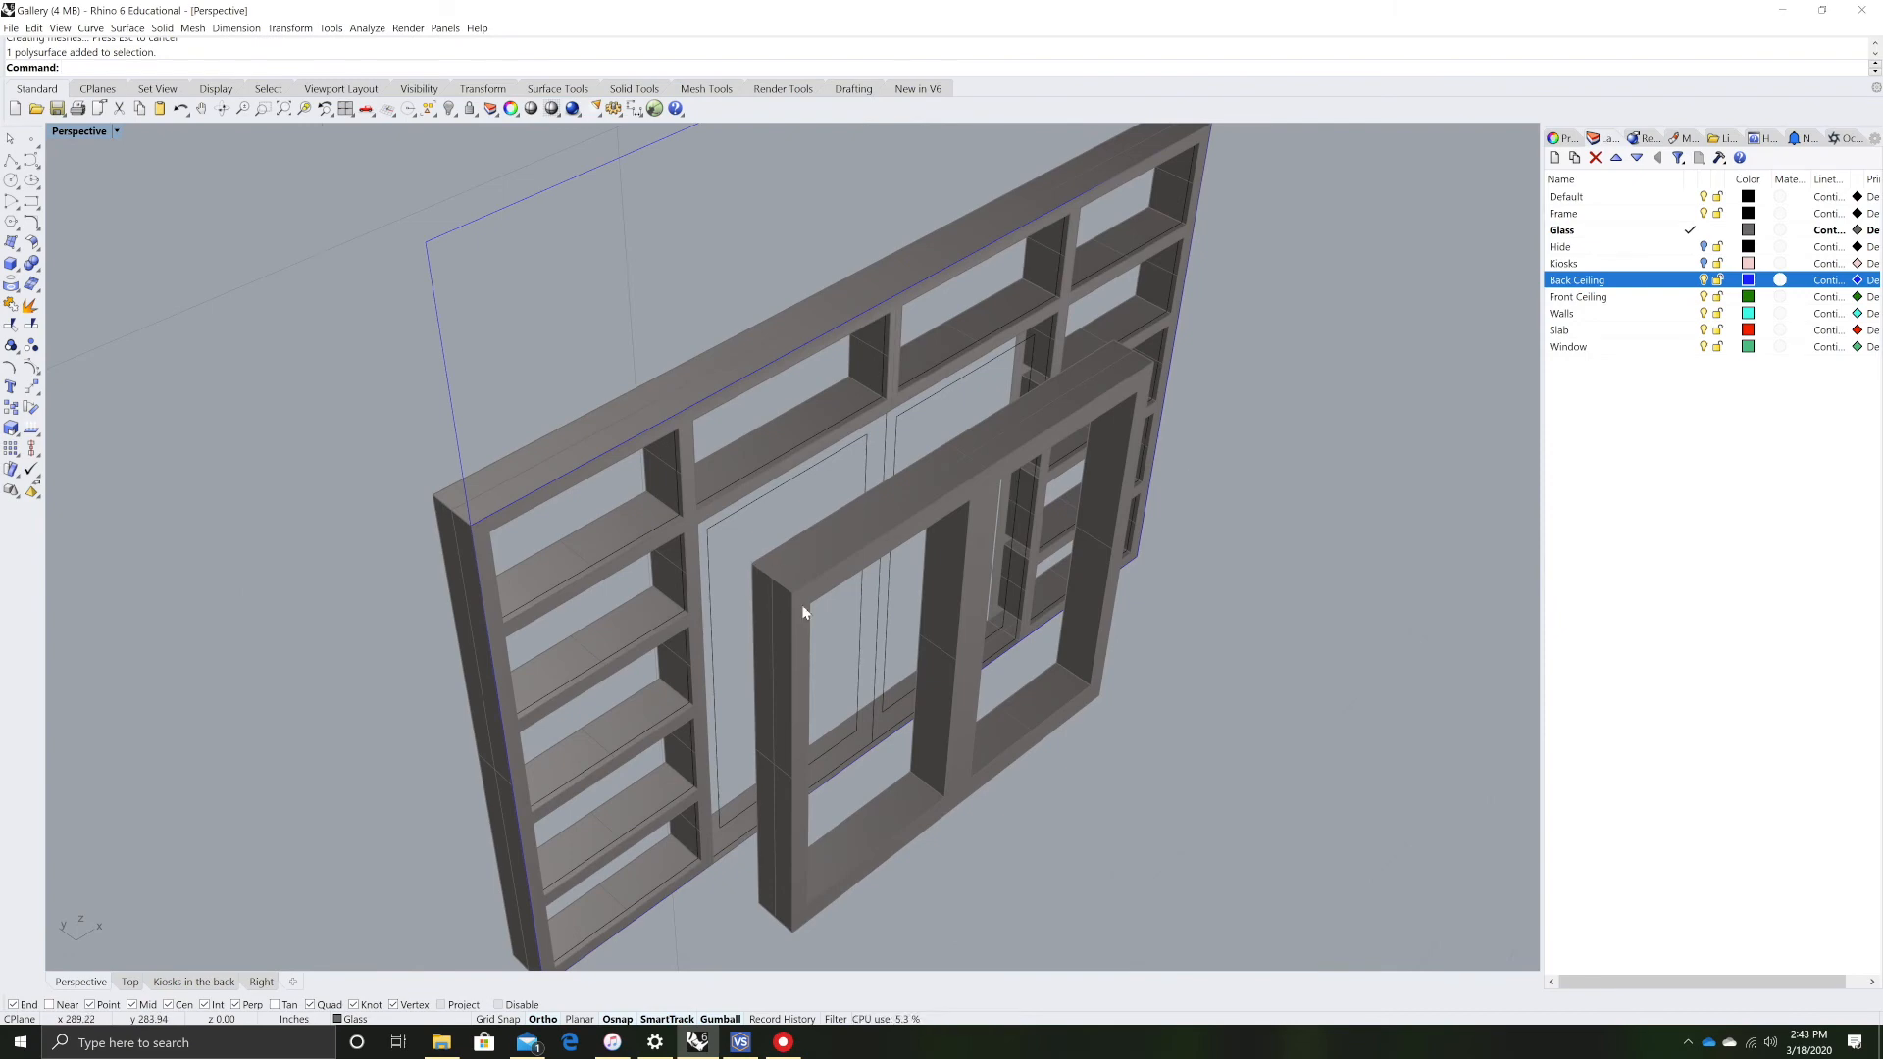
# - Create a four-corner surface along the underside of the header above the door opening in the window frame
pyautogui.moveTo(790, 707); pyautogui.dragTo(616, 600, button='right')
pyautogui.scroll(6, 659, 331)
pyautogui.scroll(4, 659, 331)
pyautogui.moveTo(696, 416); pyautogui.dragTo(775, 348, button='right')
pyautogui.moveTo(645, 294); pyautogui.dragTo(466, 348, button='right')
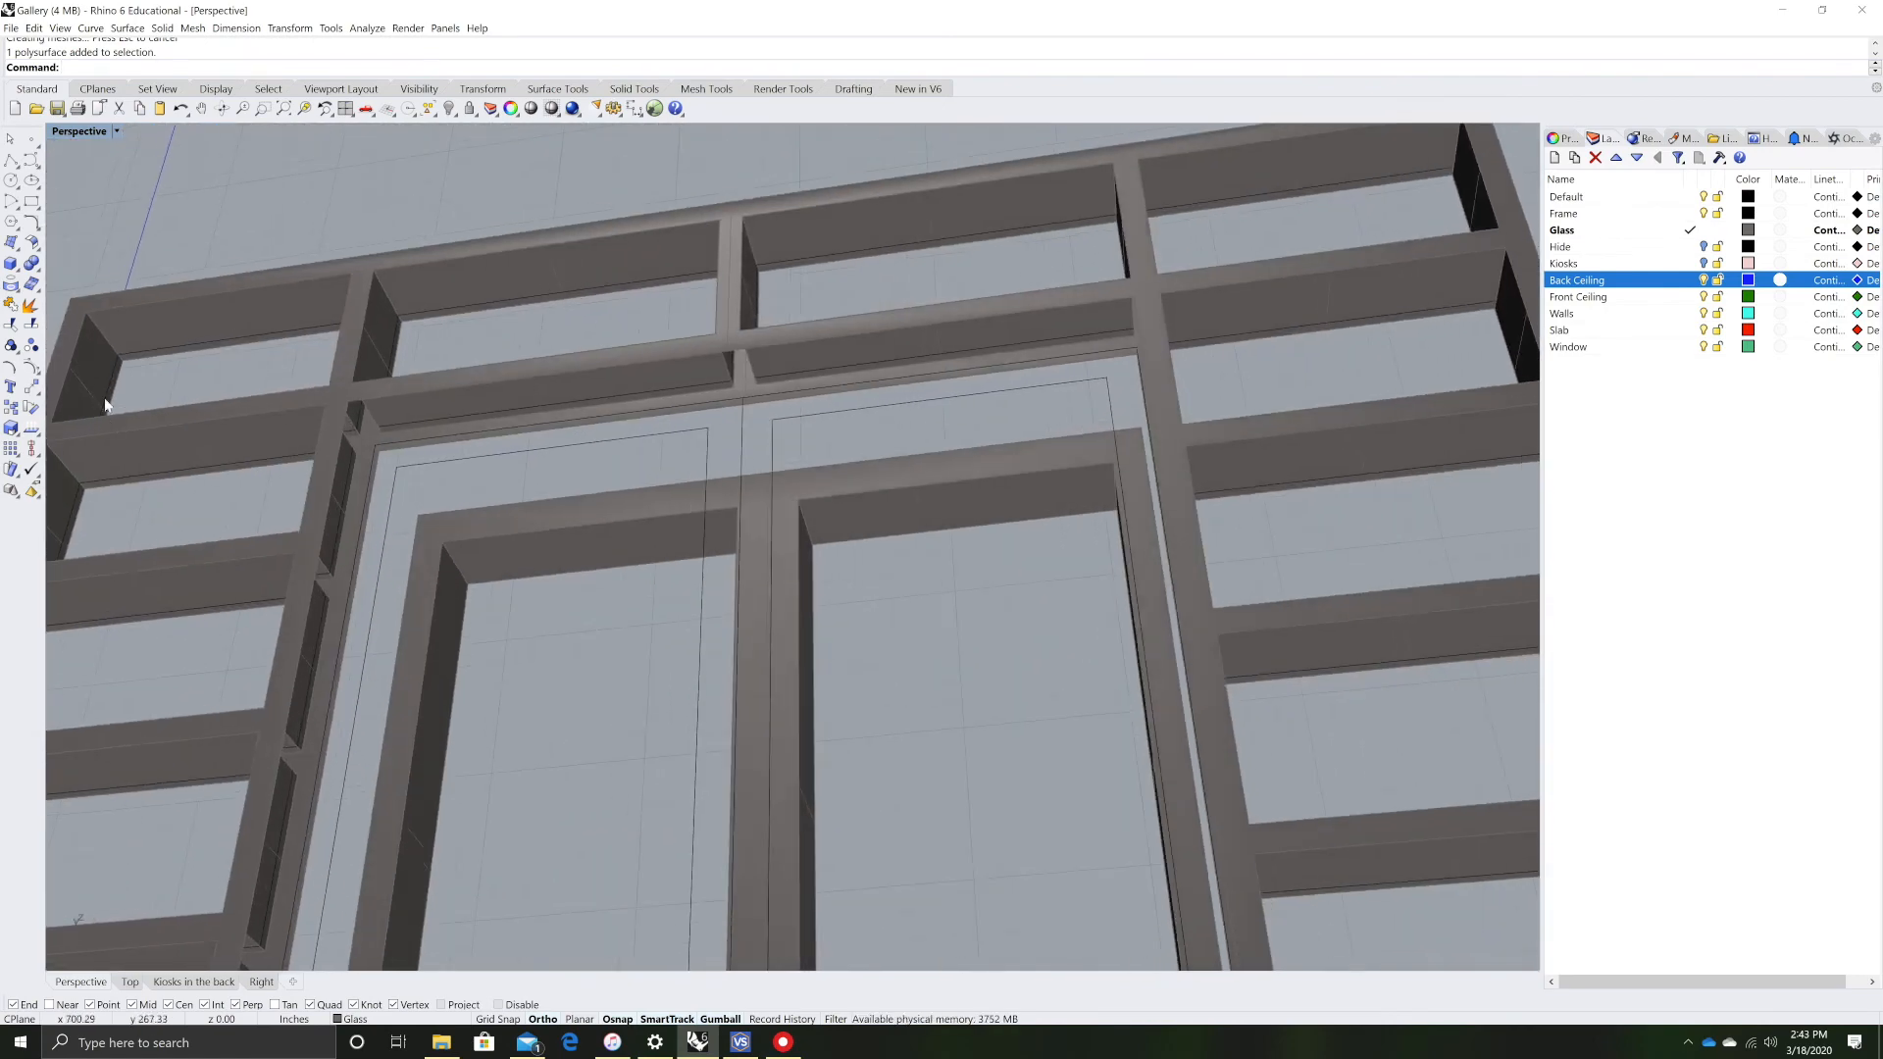
pyautogui.click(351, 406)
pyautogui.click(386, 453)
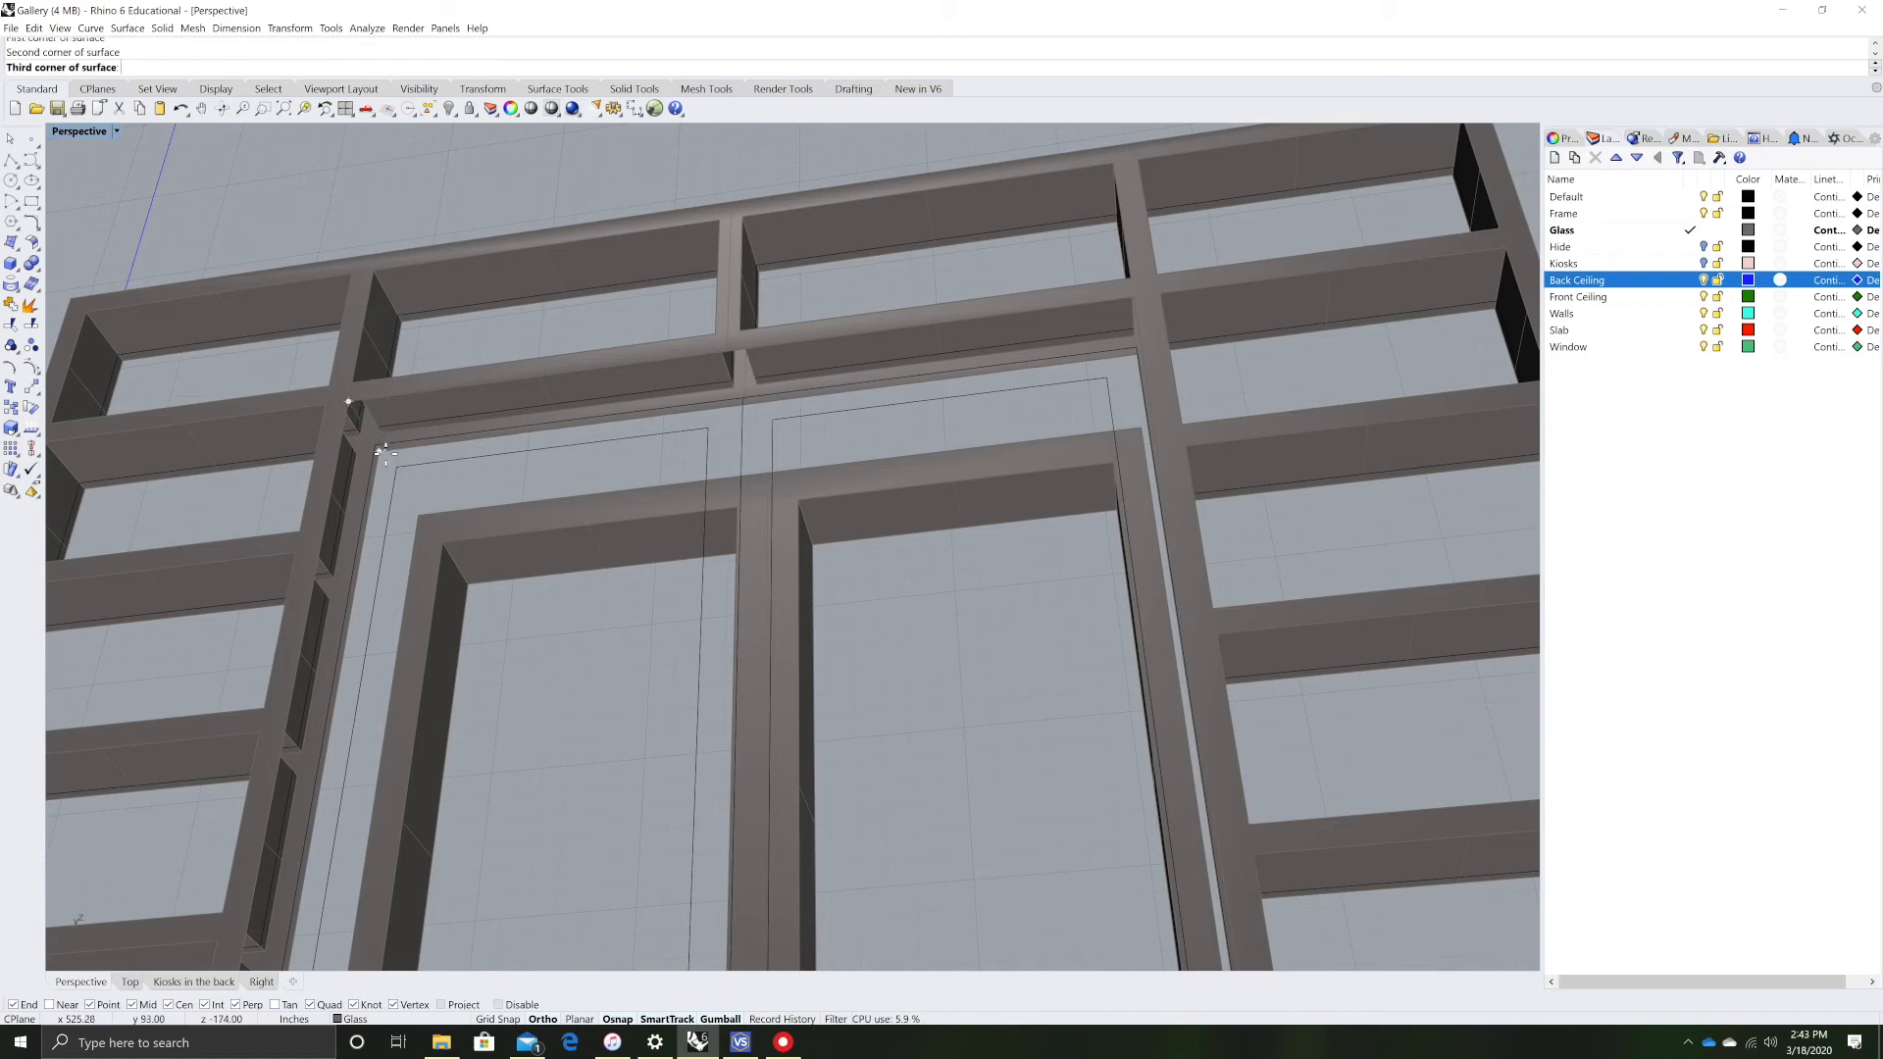
pyautogui.moveTo(1118, 349); pyautogui.dragTo(1103, 407, button='right')
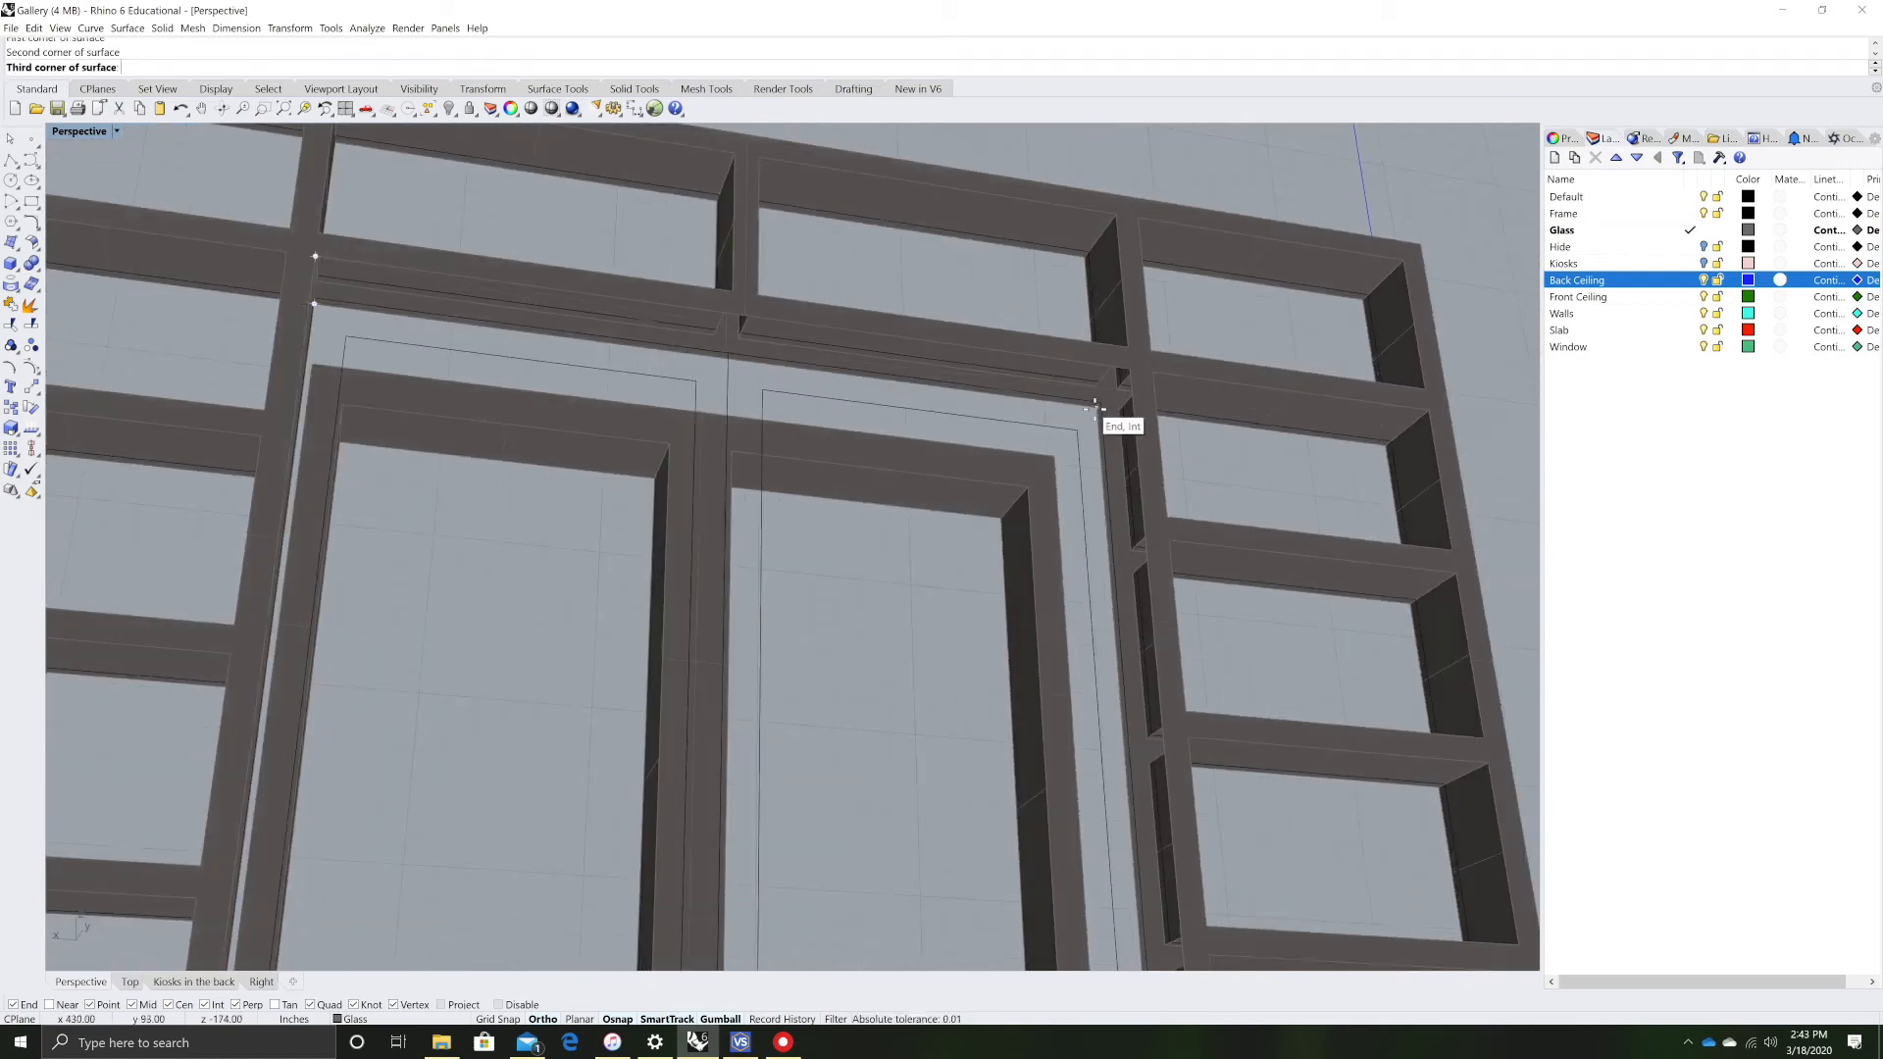
pyautogui.click(1096, 407)
pyautogui.click(1130, 367)
pyautogui.moveTo(1133, 362); pyautogui.dragTo(959, 418, button='right')
# - Close one vertical side of the window frame's door opening with a four-corner surface from header to floor
pyautogui.scroll(3, 565, 453)
pyautogui.rightClick(562, 456)
pyautogui.click(560, 458)
pyautogui.click(637, 475)
pyautogui.scroll(-5, 648, 490)
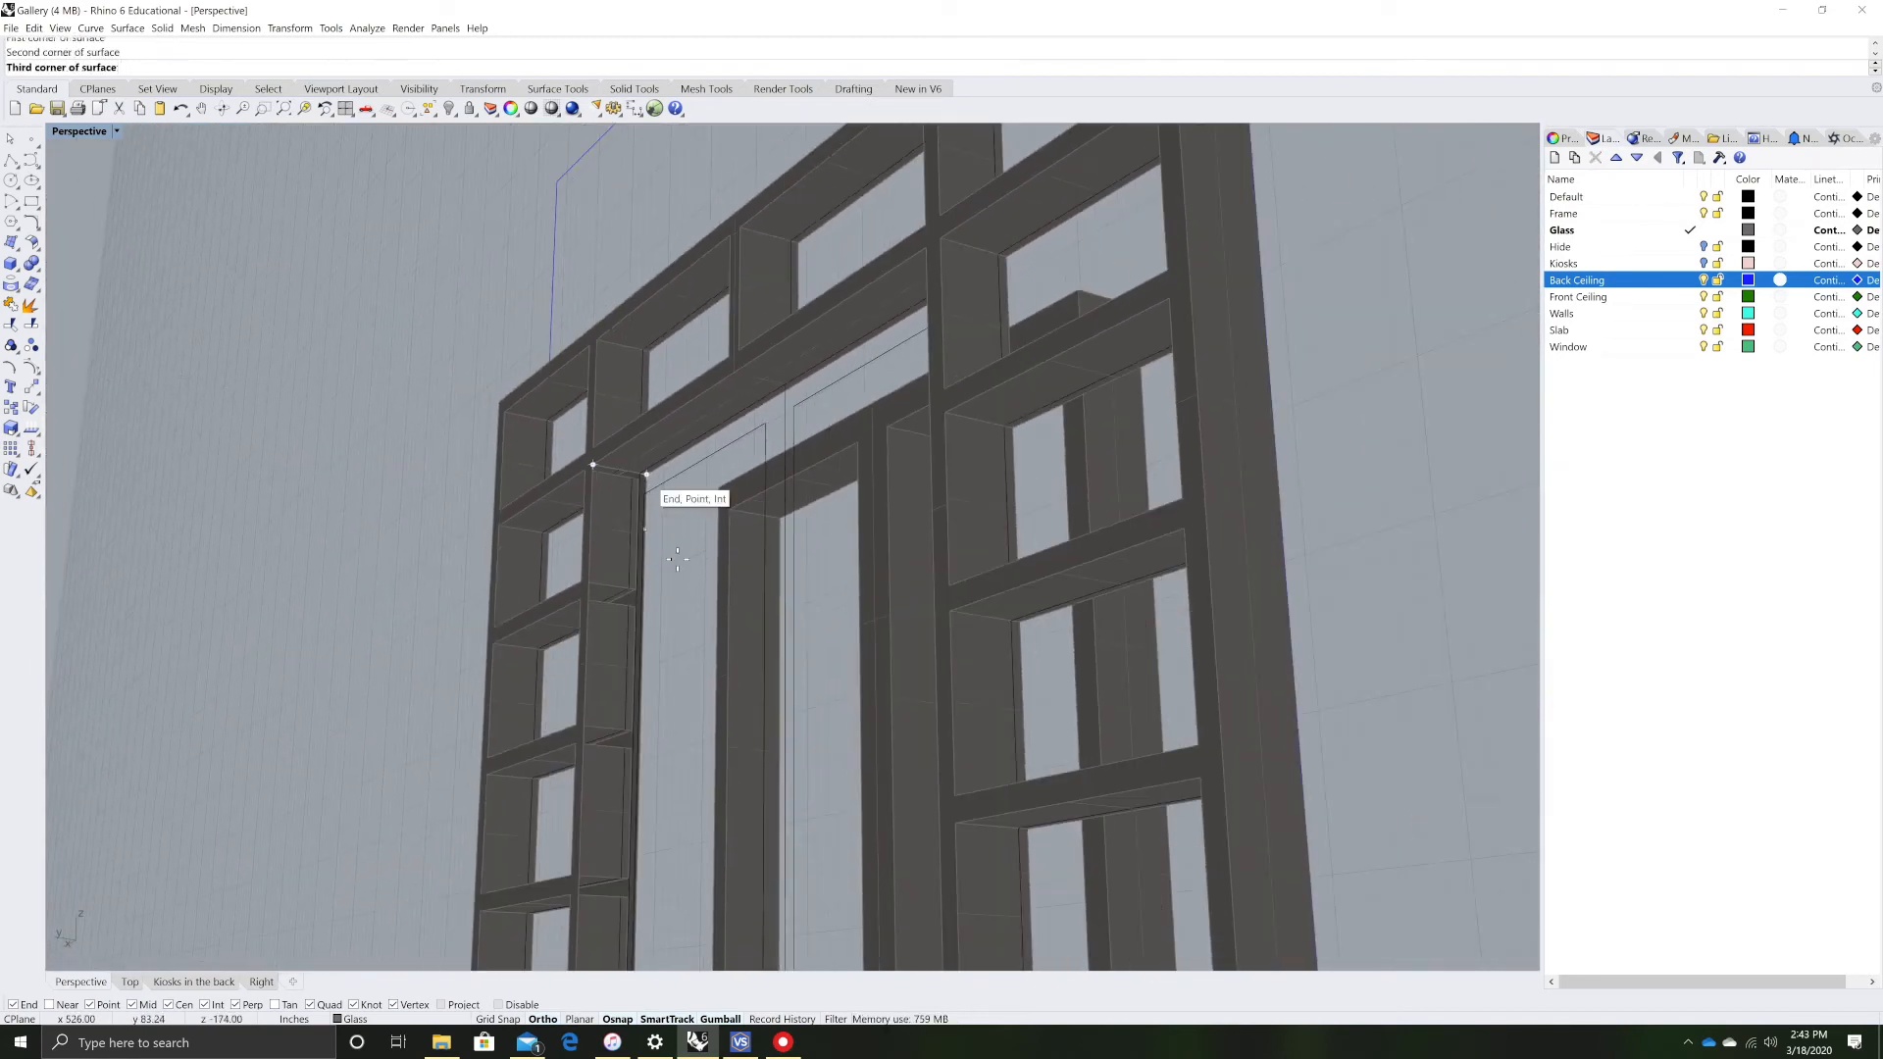
pyautogui.scroll(-2, 667, 586)
pyautogui.moveTo(651, 579); pyautogui.dragTo(660, 516, button='right')
pyautogui.scroll(8, 659, 517)
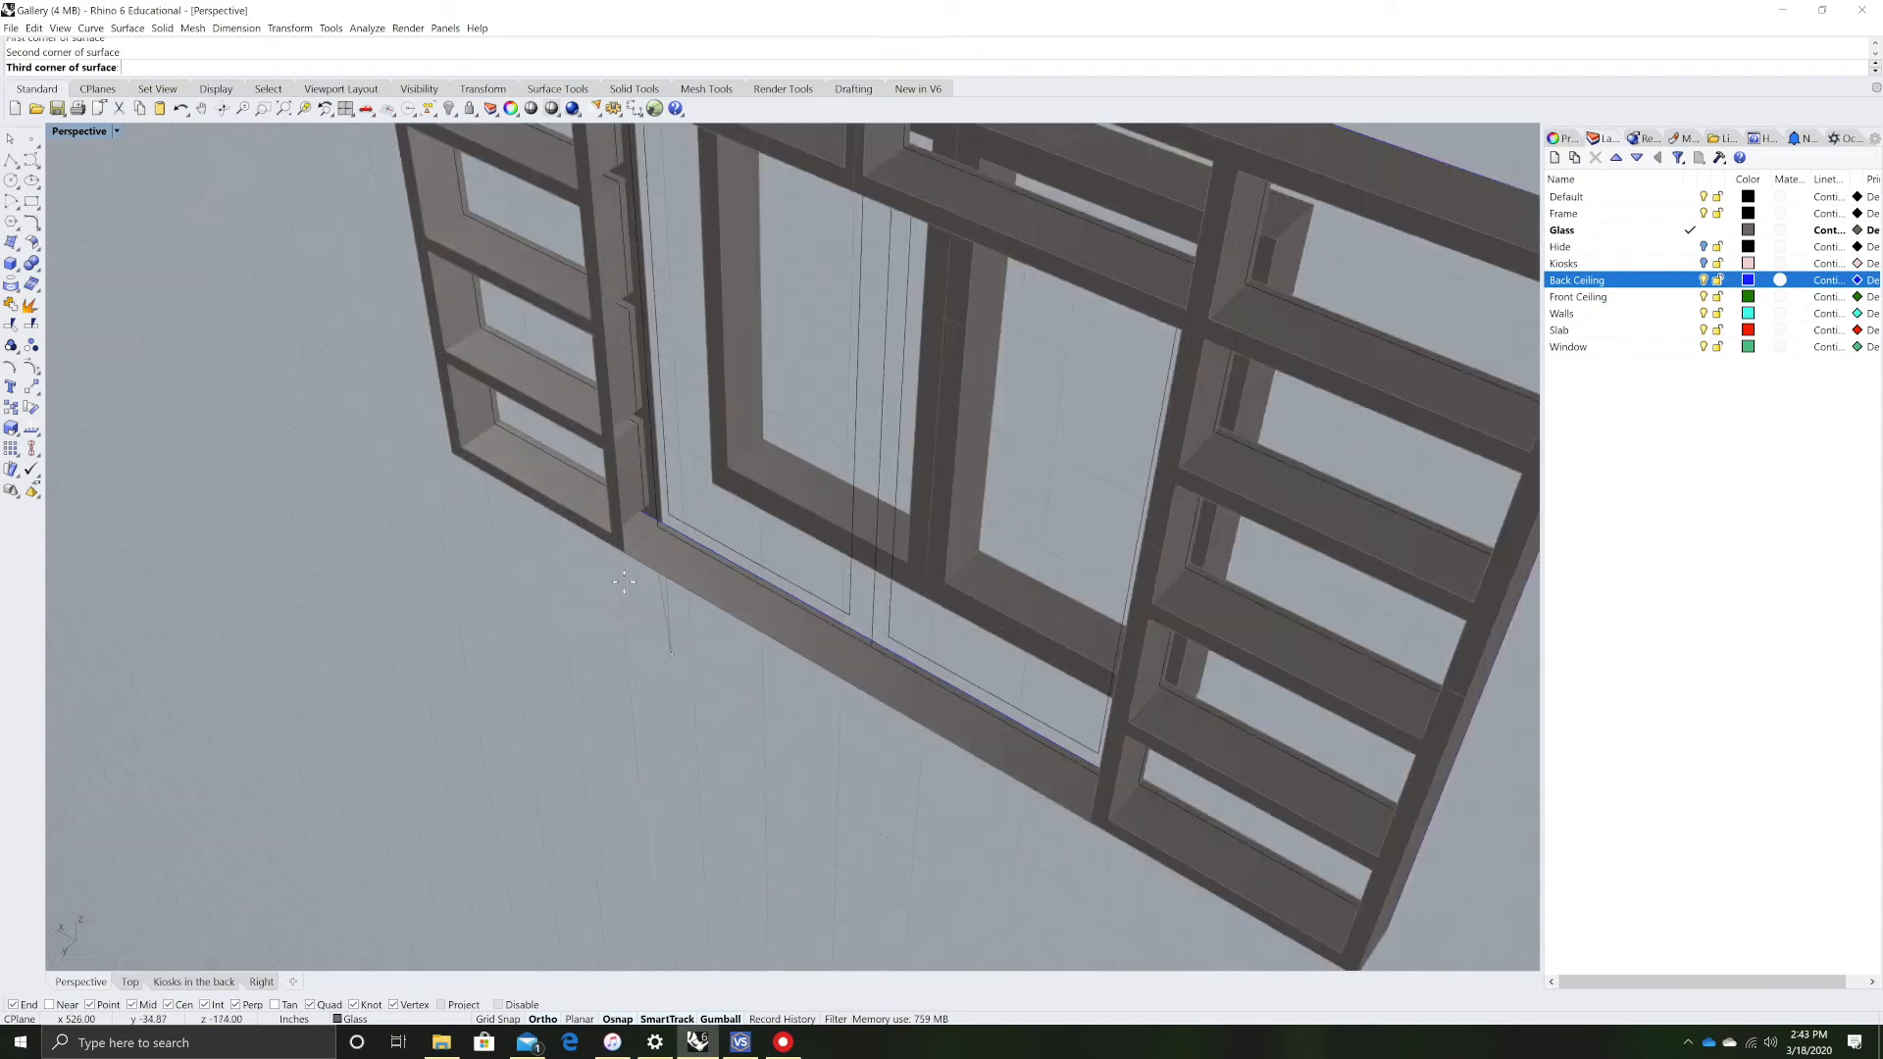
pyautogui.scroll(4, 662, 518)
pyautogui.click(680, 511)
pyautogui.click(573, 608)
pyautogui.scroll(-3, 608, 589)
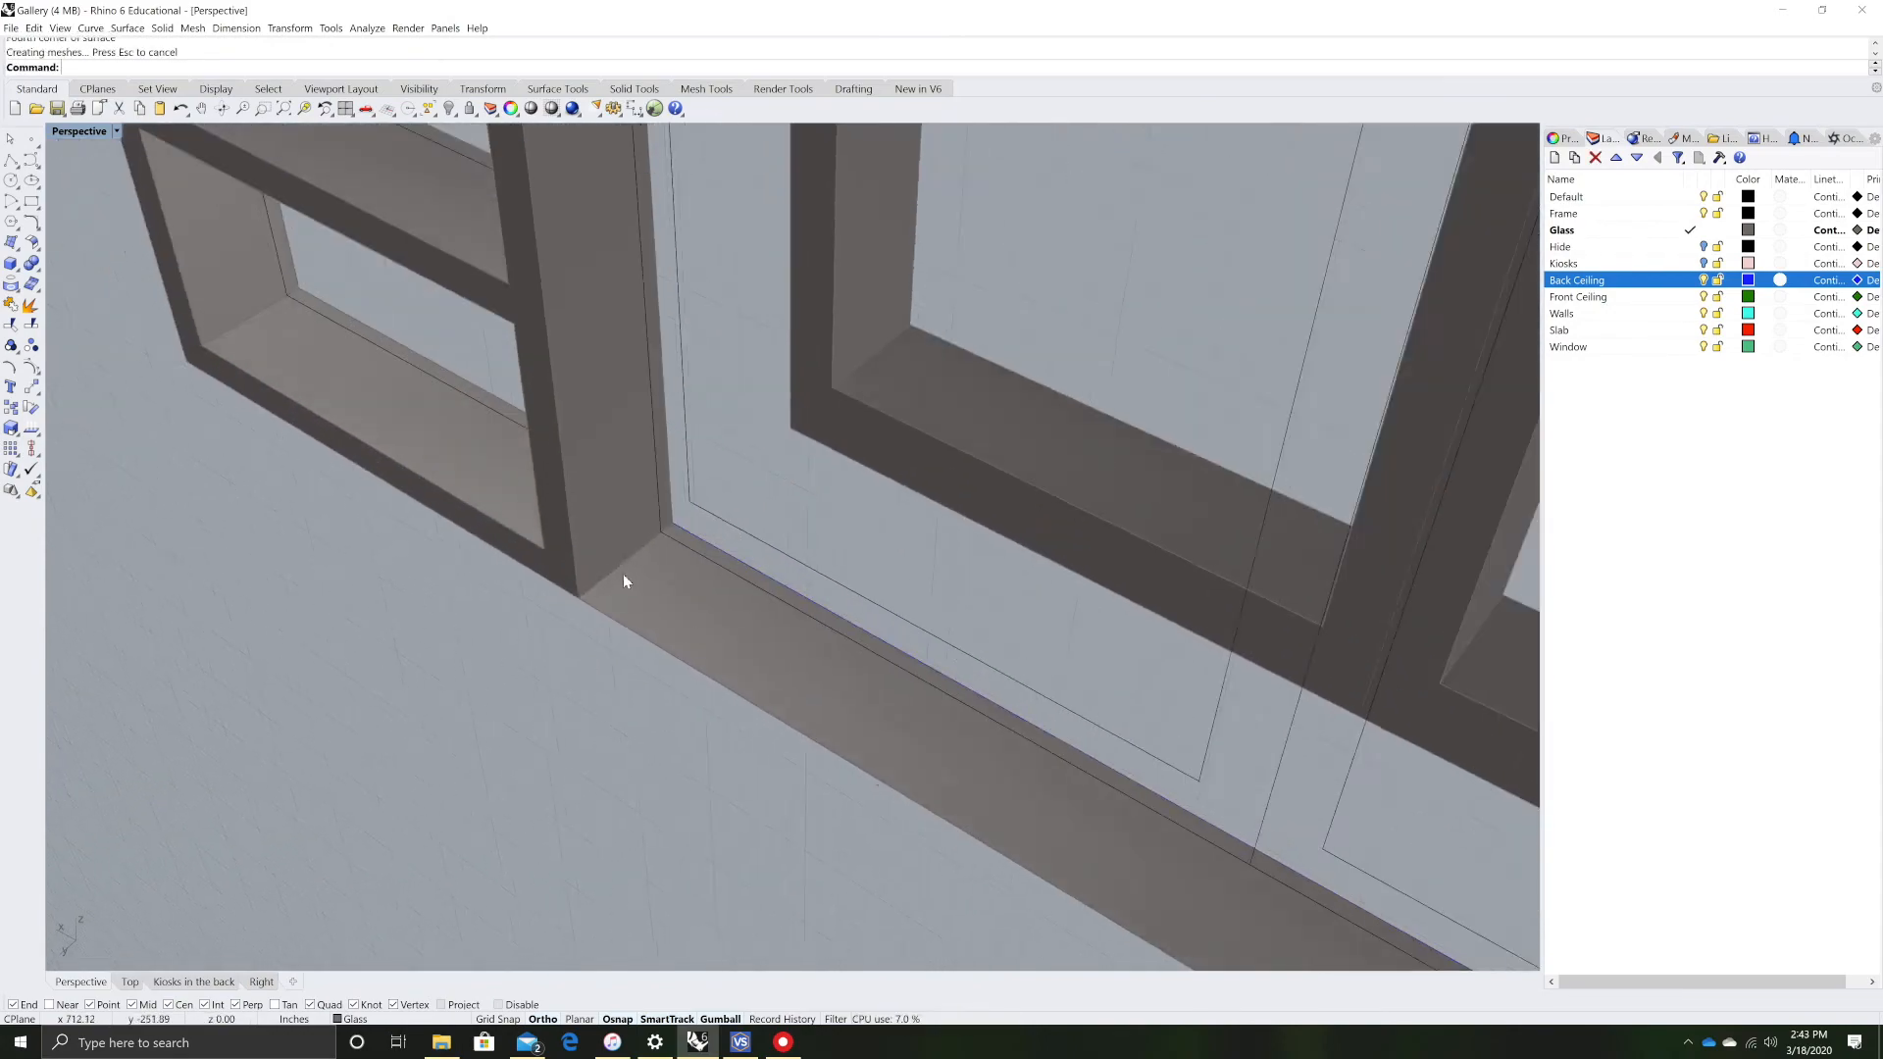
# - Close the opposite vertical side of the window frame's door opening with a four-corner surface from floor to header
pyautogui.moveTo(535, 676); pyautogui.dragTo(778, 559, button='right')
pyautogui.press('Return')
pyautogui.scroll(3, 820, 551)
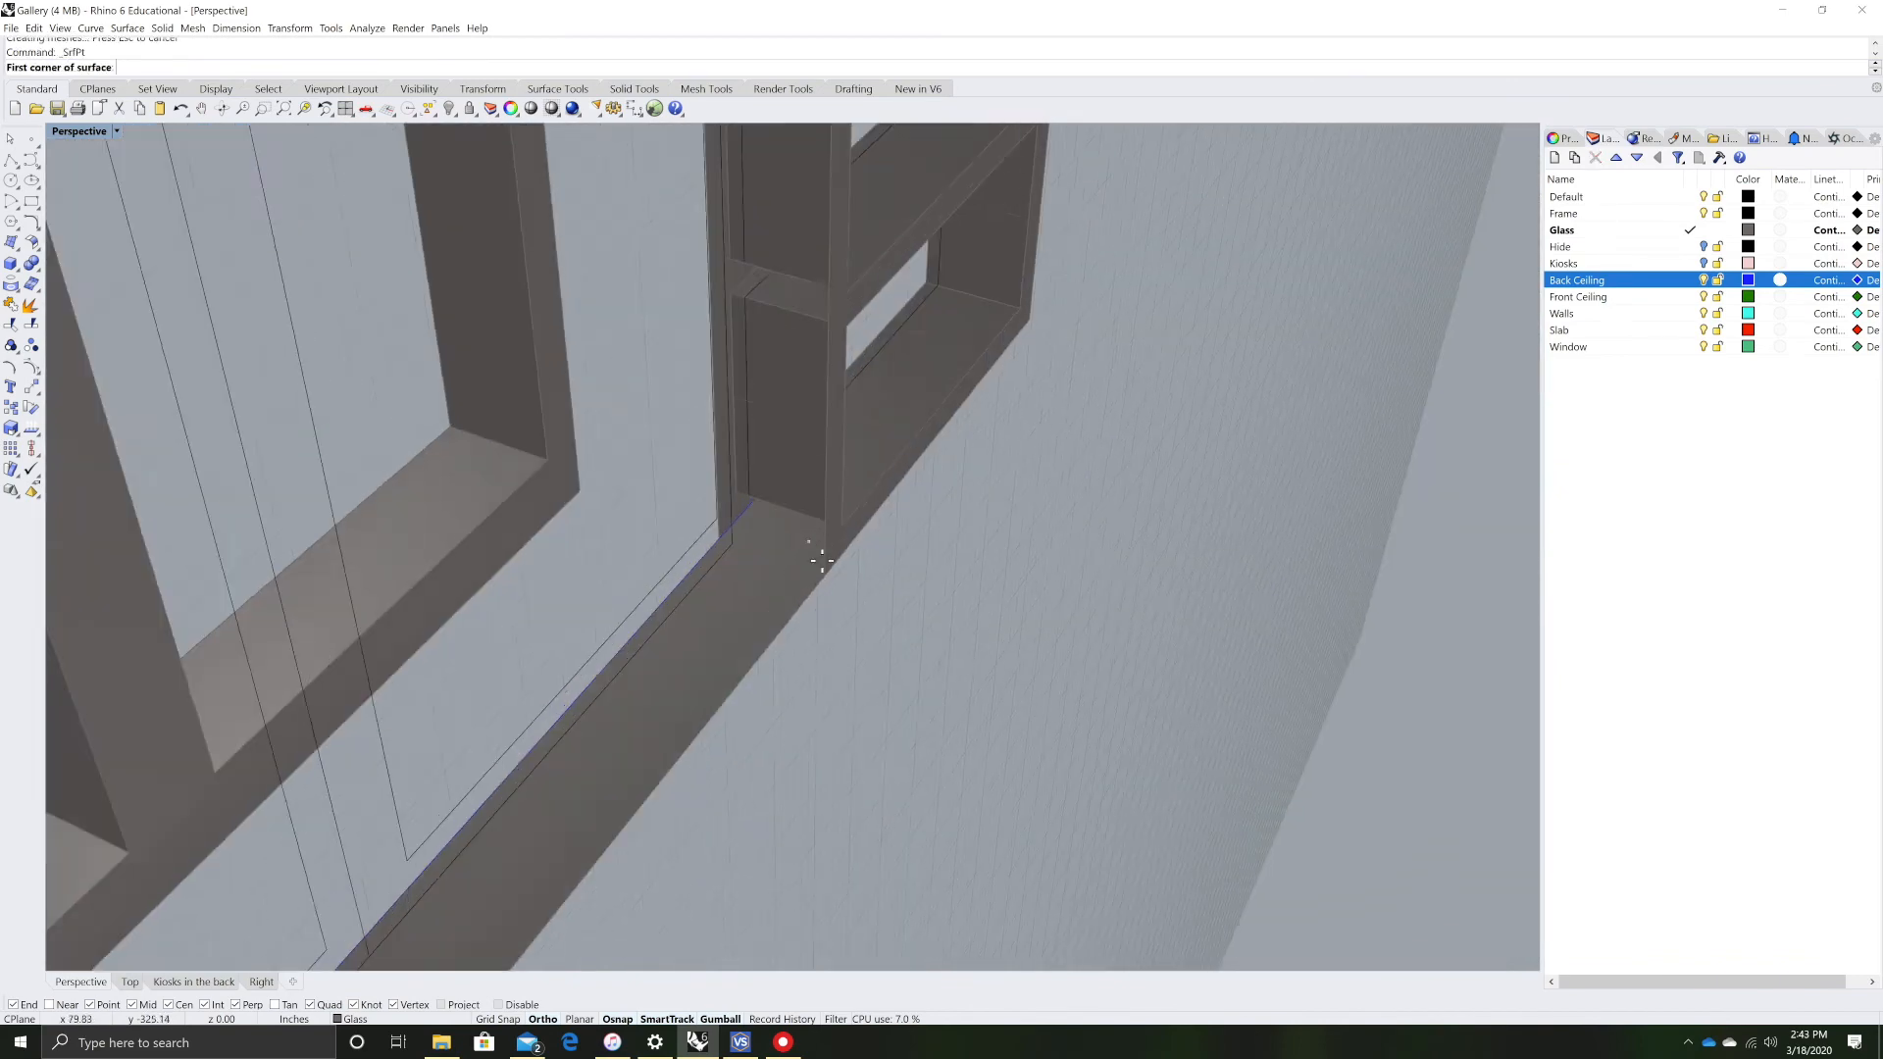
pyautogui.click(824, 578)
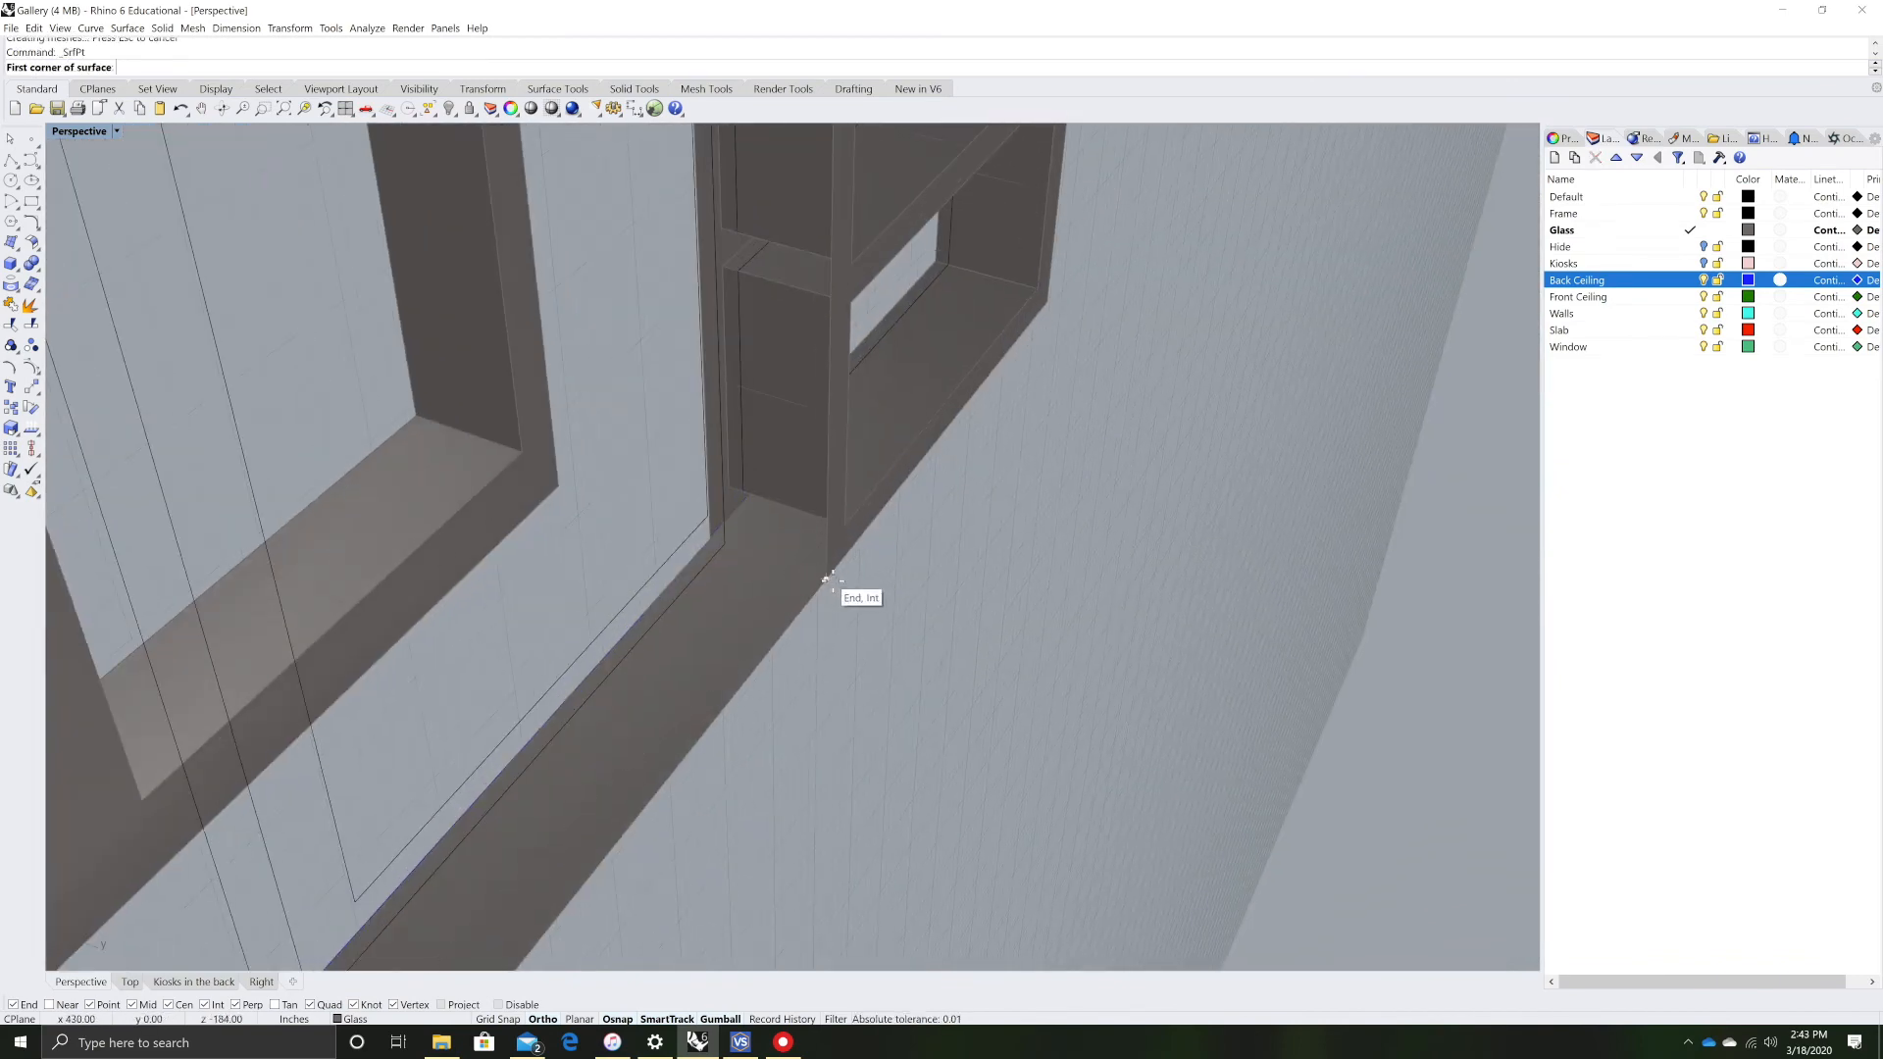
pyautogui.click(711, 539)
pyautogui.scroll(-5, 713, 470)
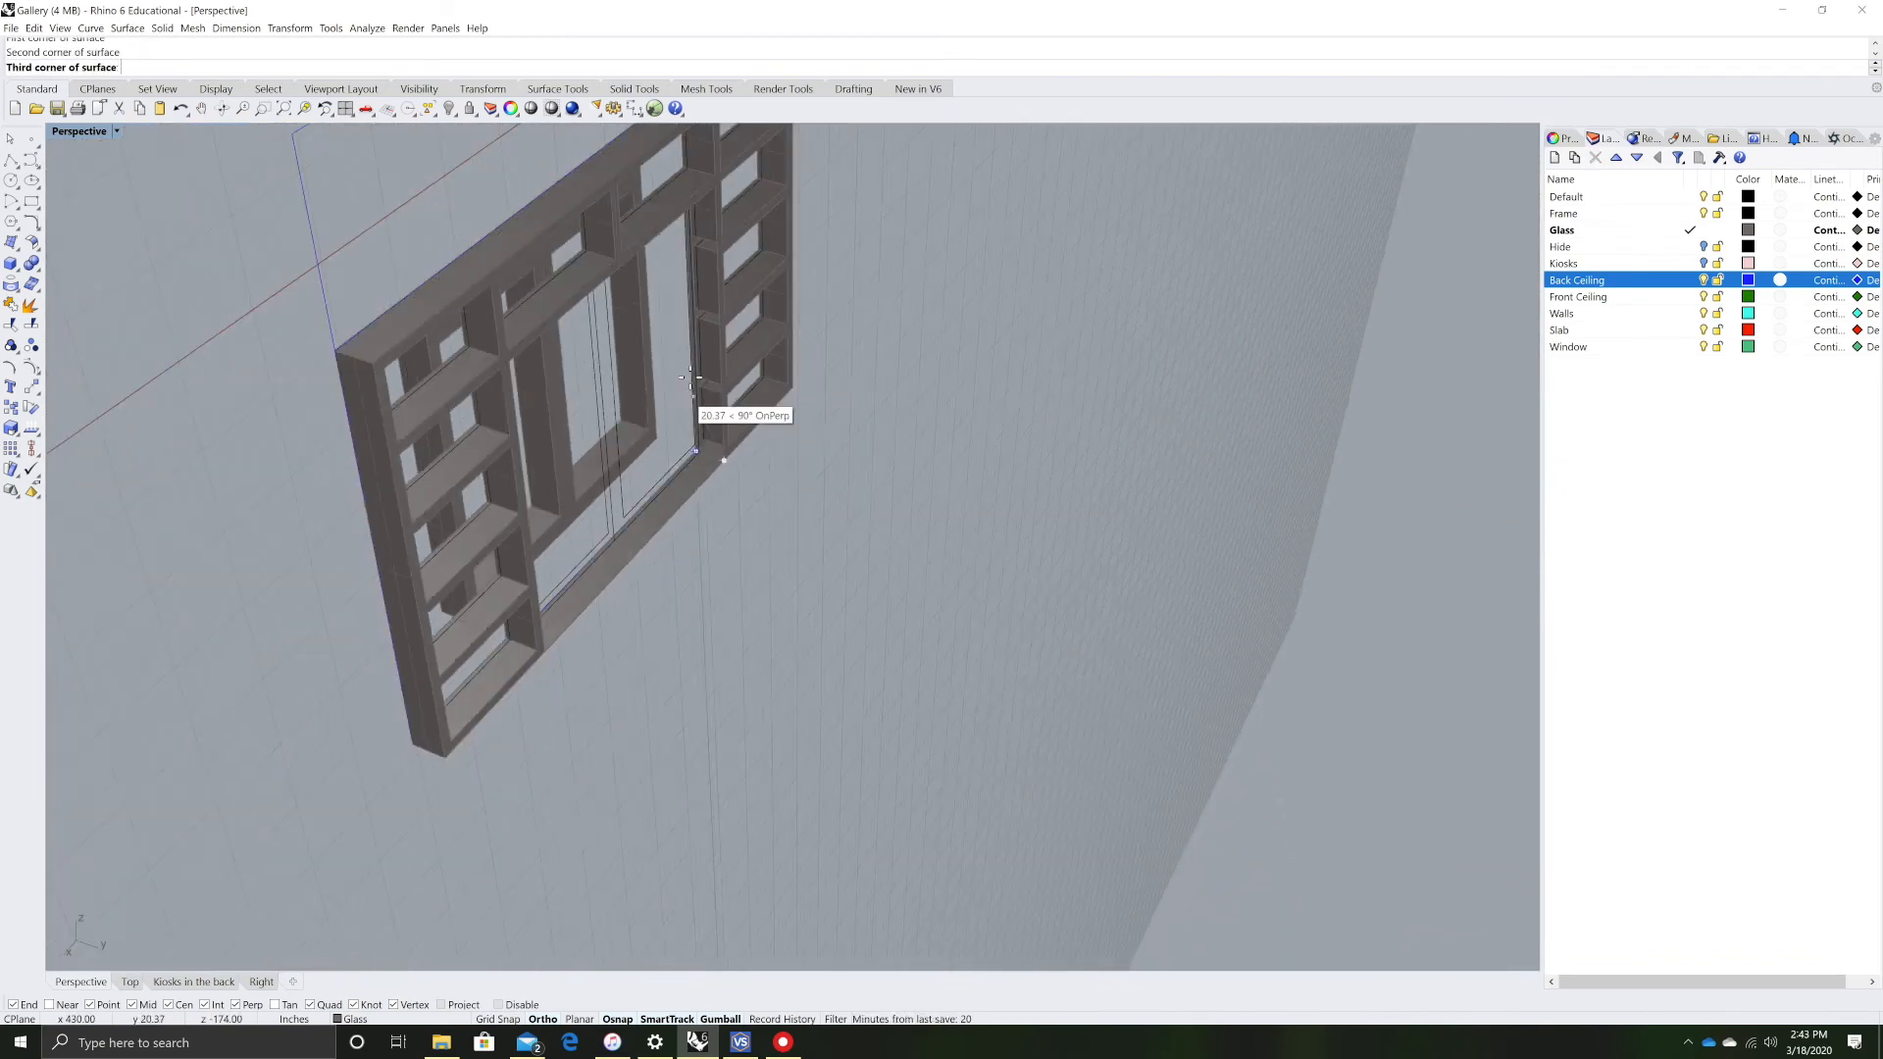
pyautogui.scroll(6, 711, 294)
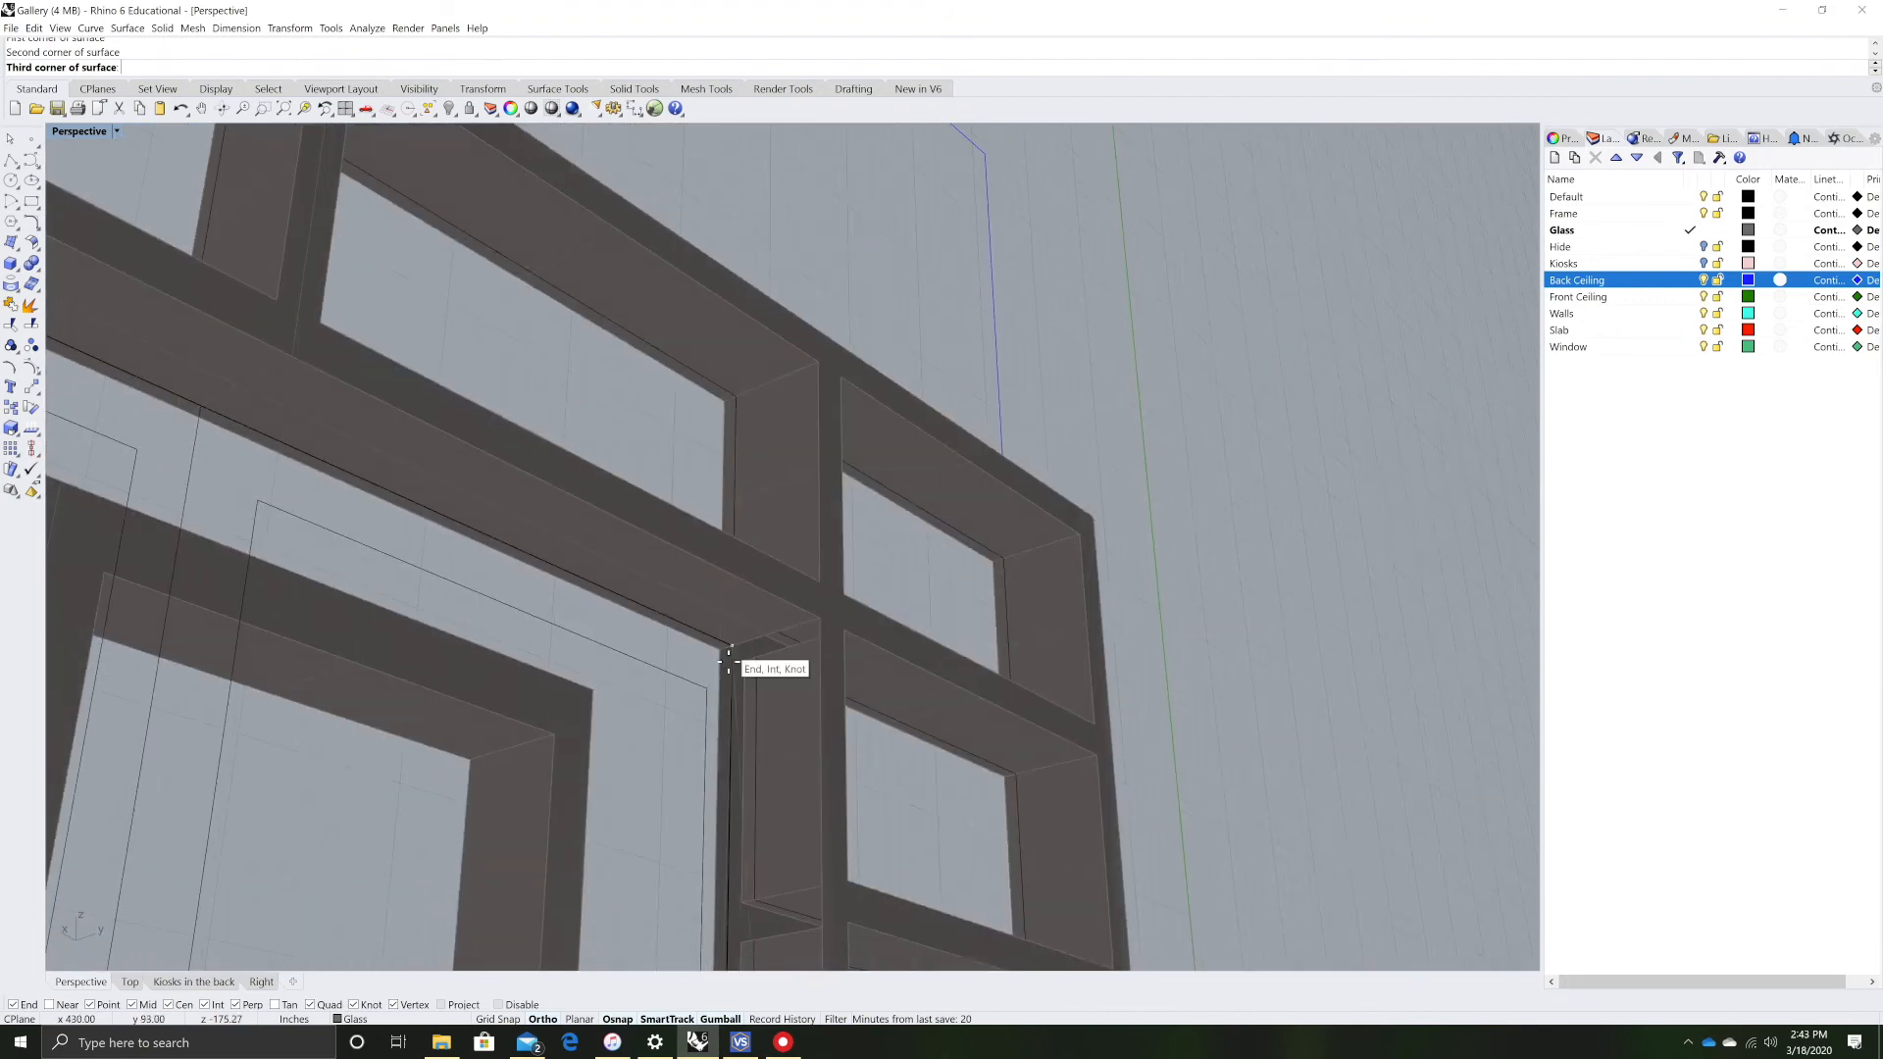
pyautogui.click(714, 647)
pyautogui.click(826, 618)
pyautogui.scroll(-5, 826, 618)
# - Delete the leftover sill surface at the bottom of the window frame's door opening
pyautogui.moveTo(826, 618); pyautogui.dragTo(778, 618, button='right')
pyautogui.scroll(5, 671, 702)
pyautogui.click(684, 637)
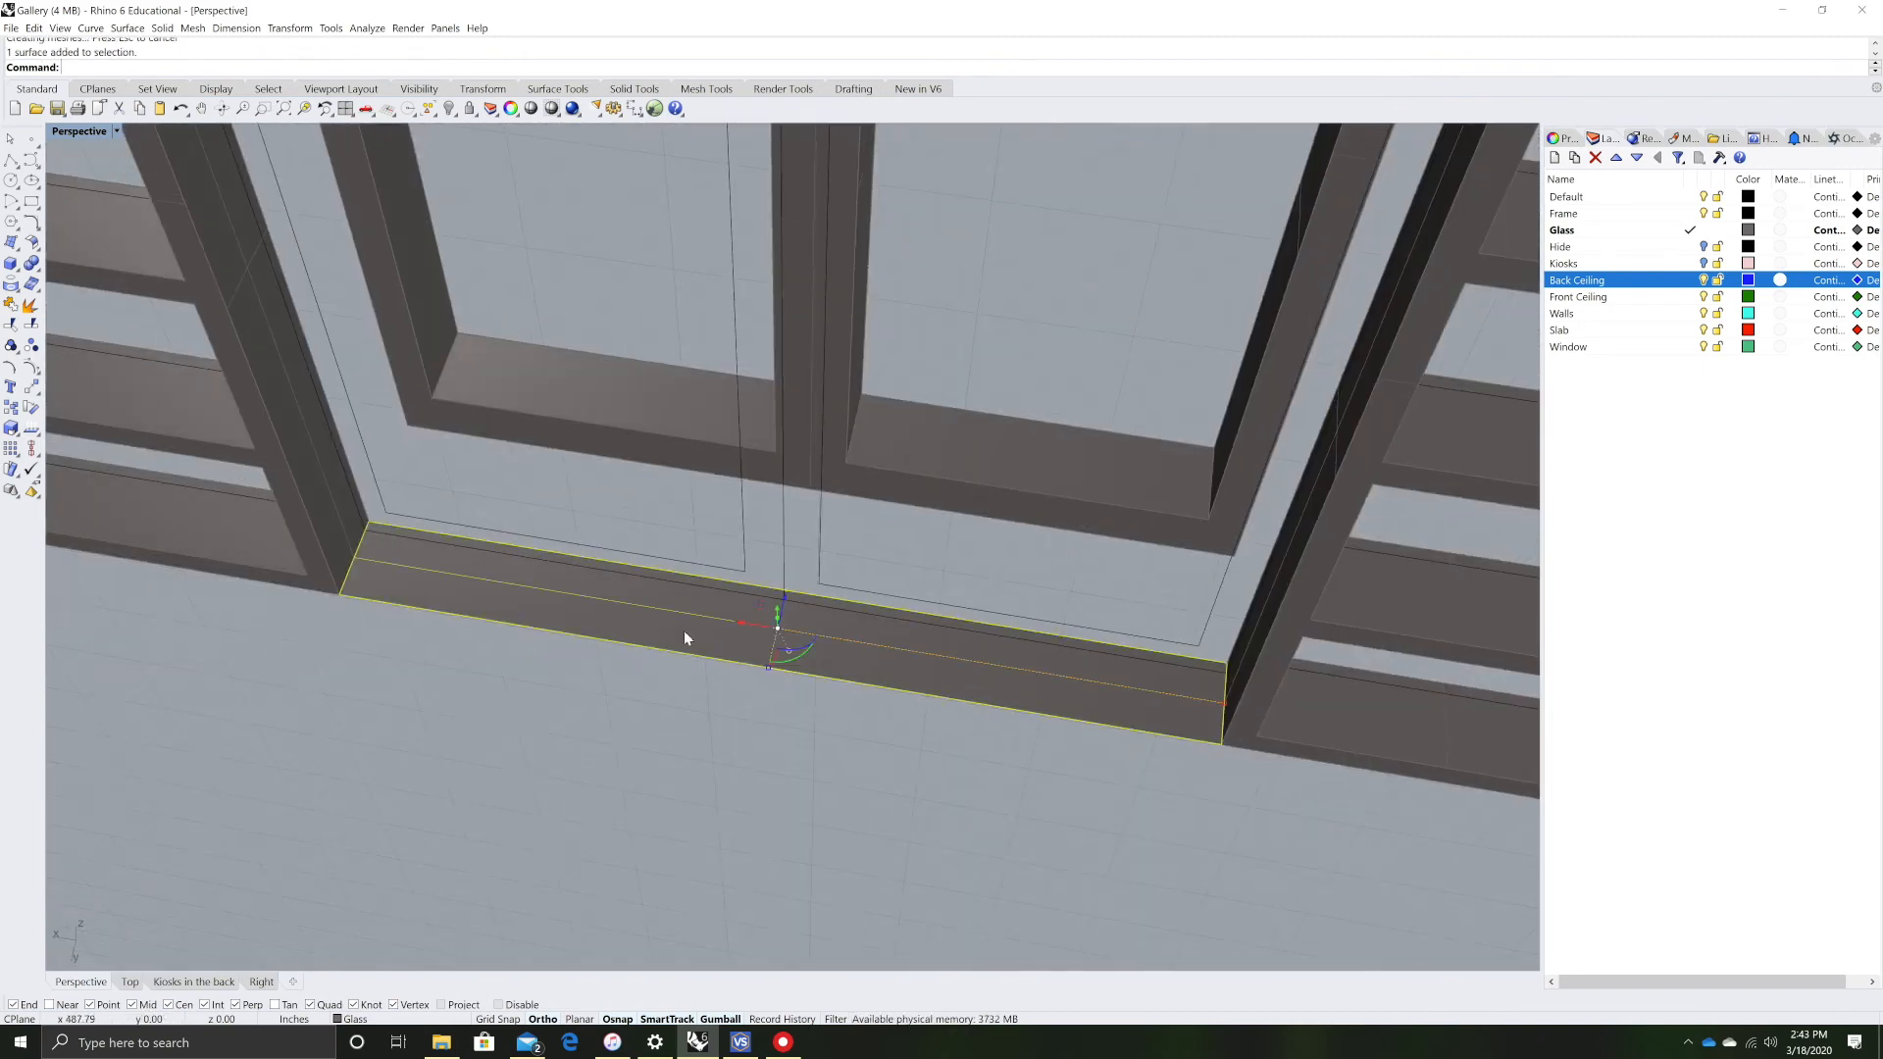
pyautogui.press('Delete')
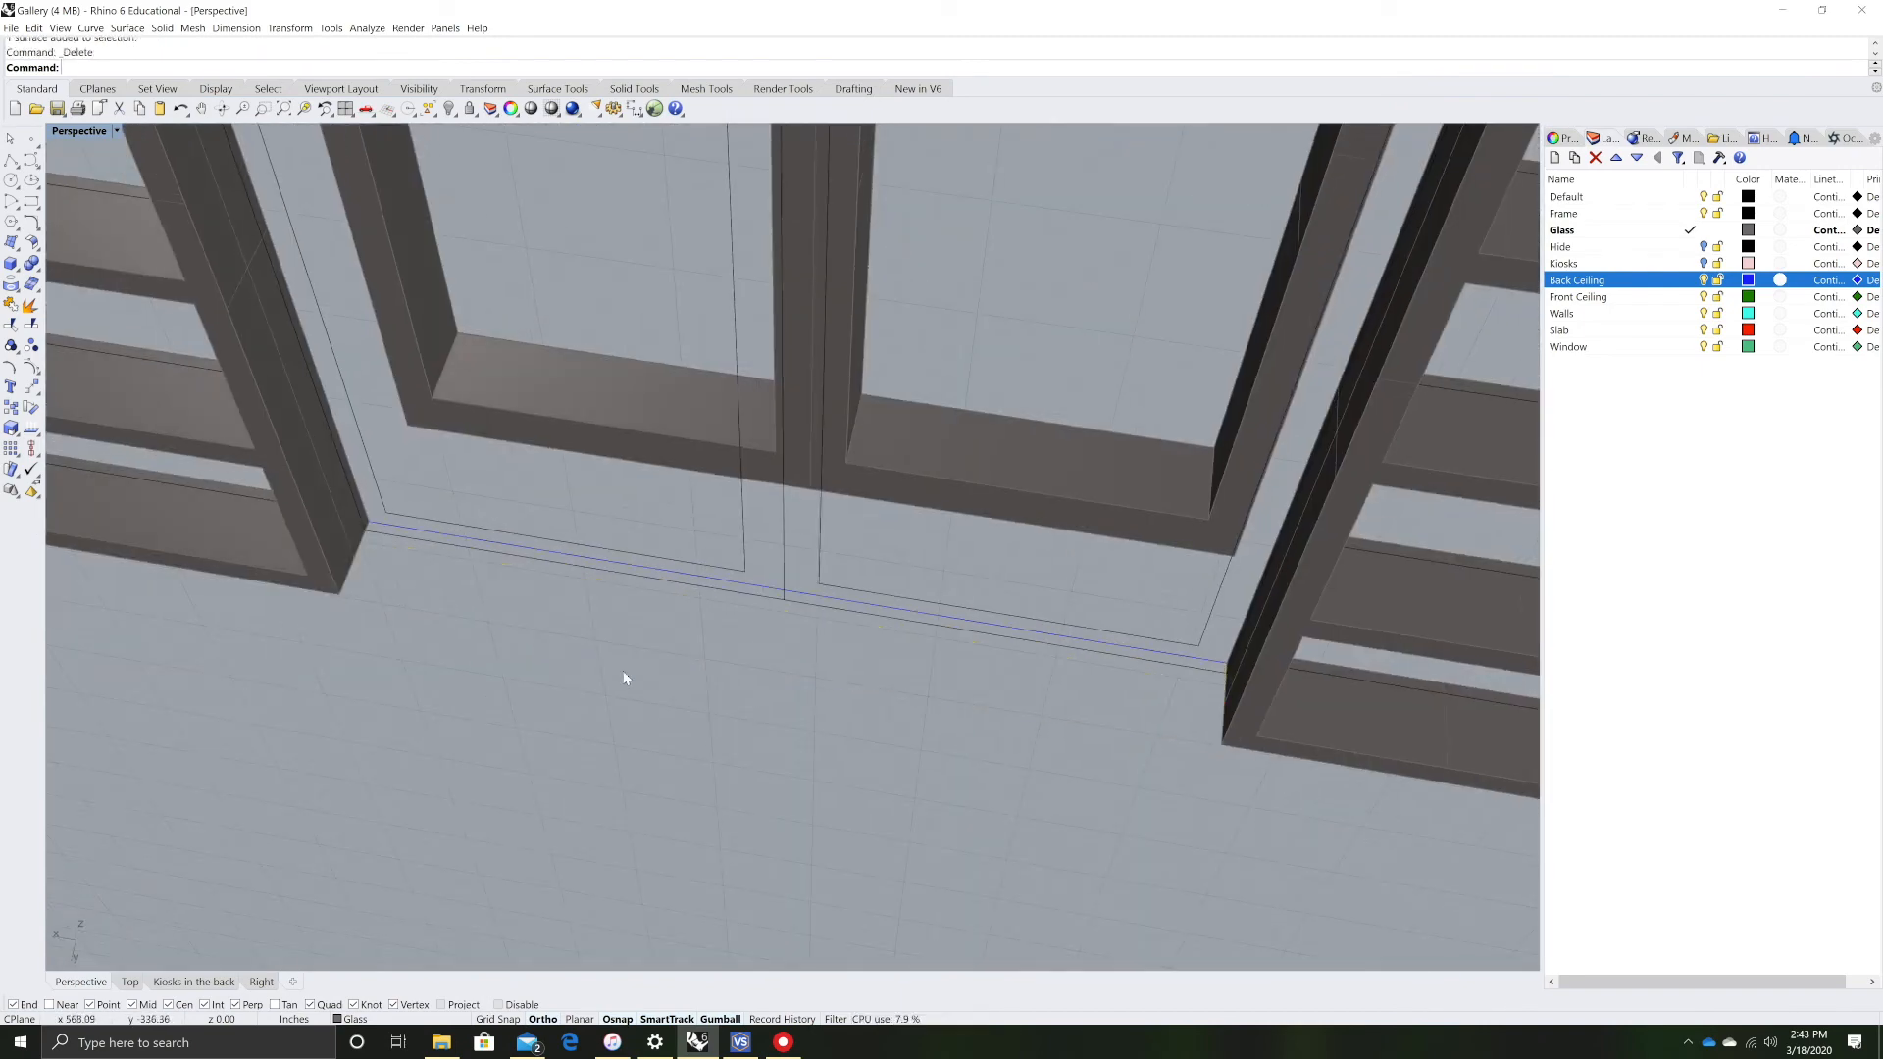
pyautogui.moveTo(438, 610); pyautogui.dragTo(517, 562, button='right')
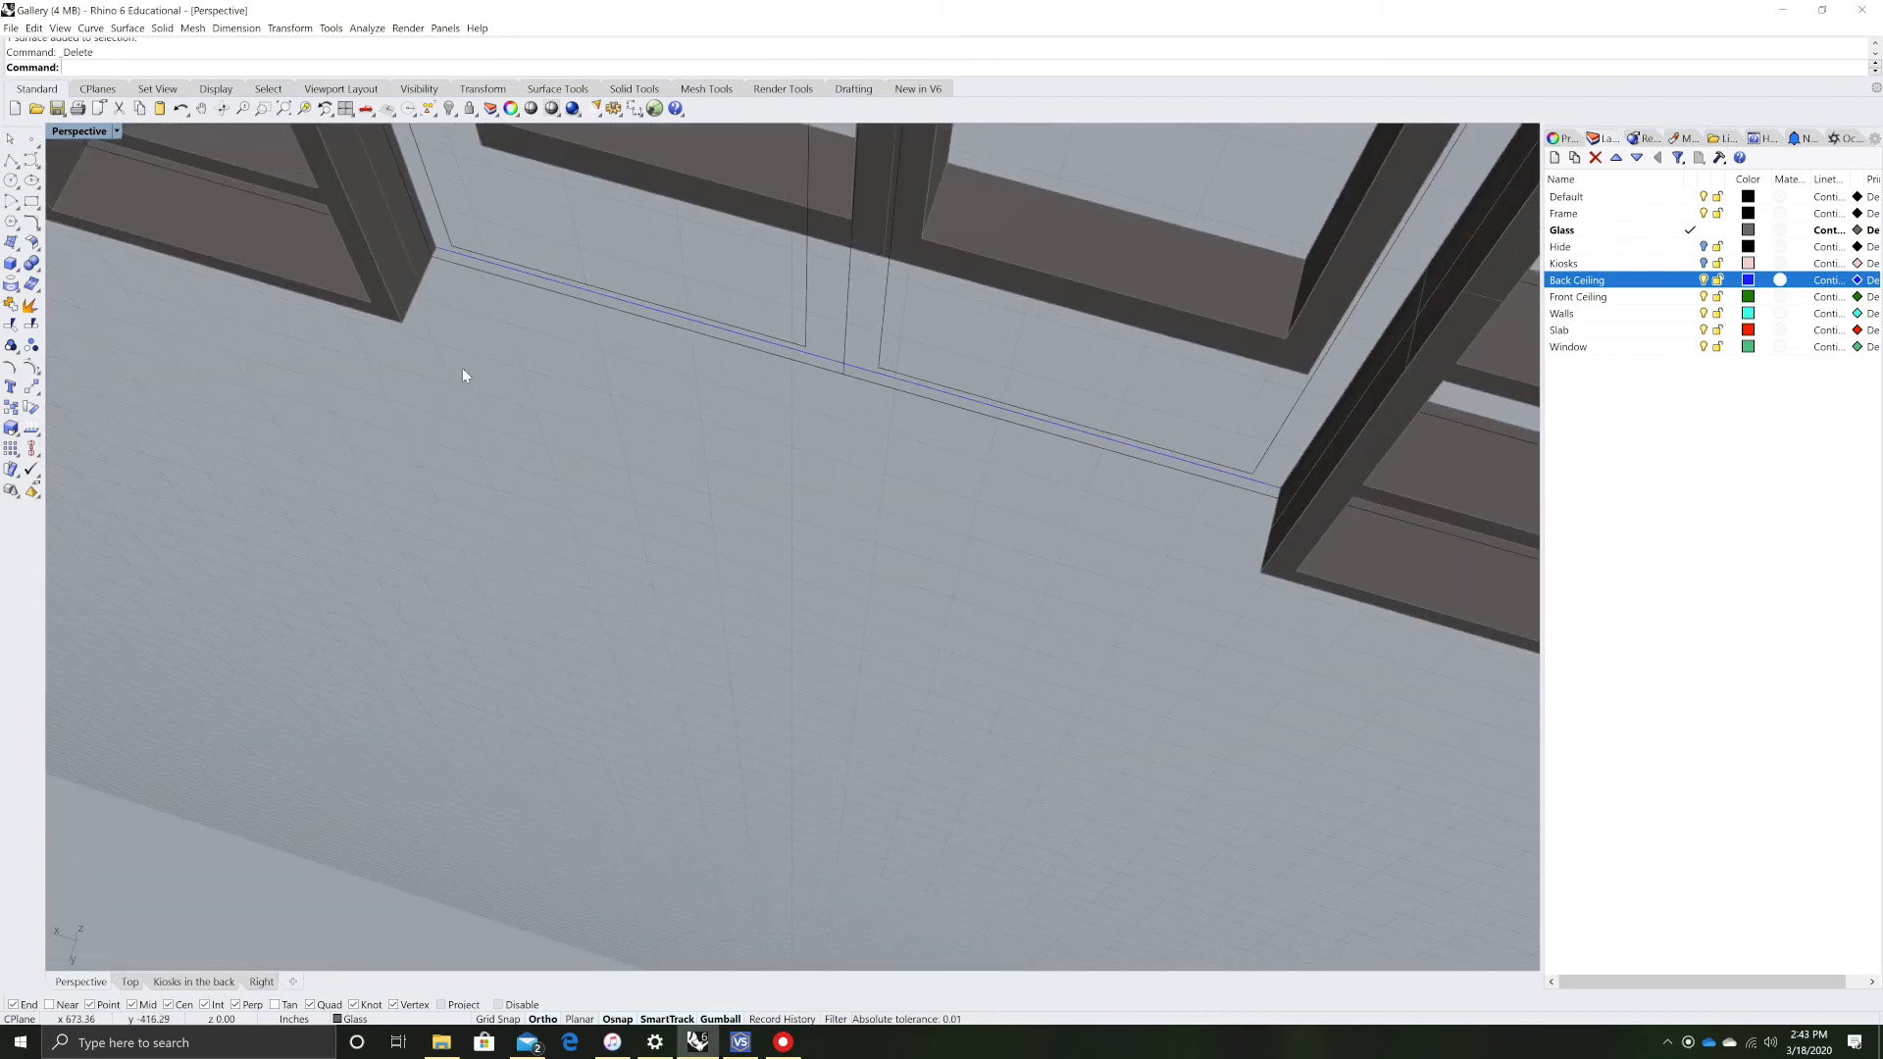
pyautogui.moveTo(483, 350); pyautogui.dragTo(182, 532, button='right')
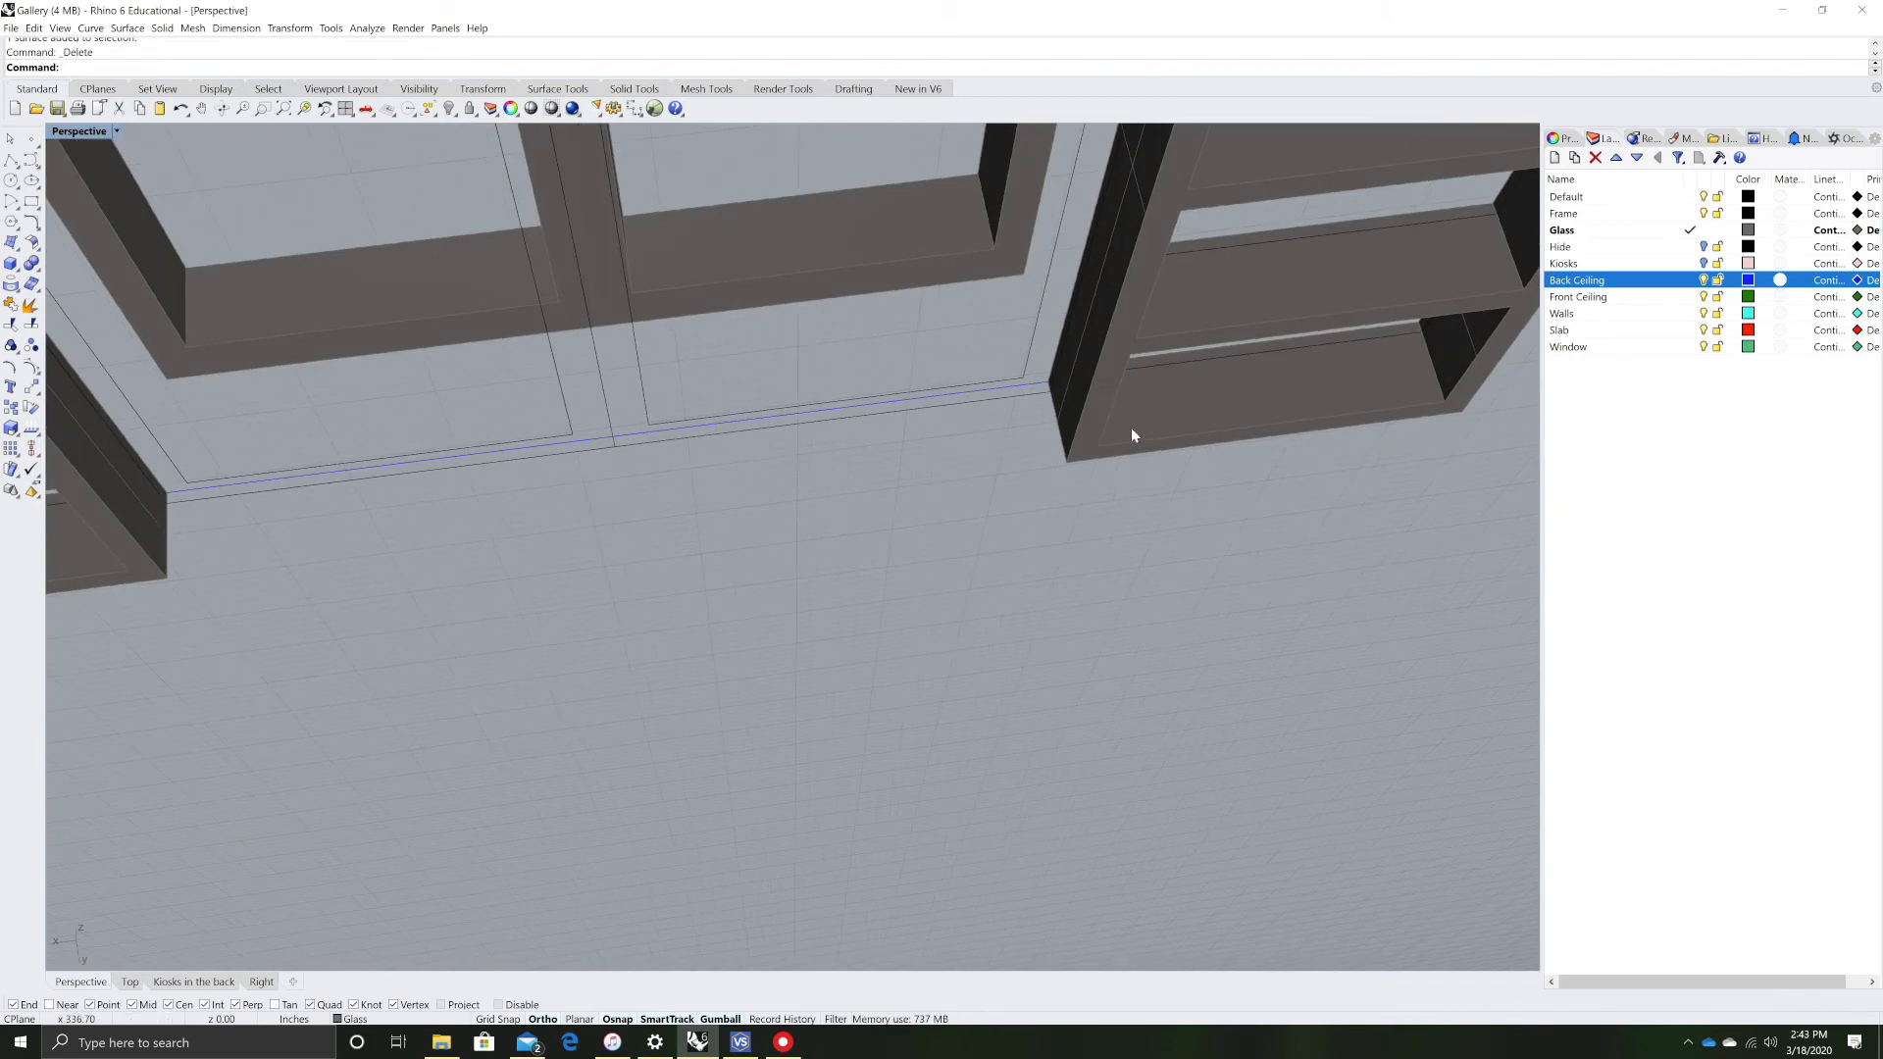
pyautogui.scroll(-10, 780, 563)
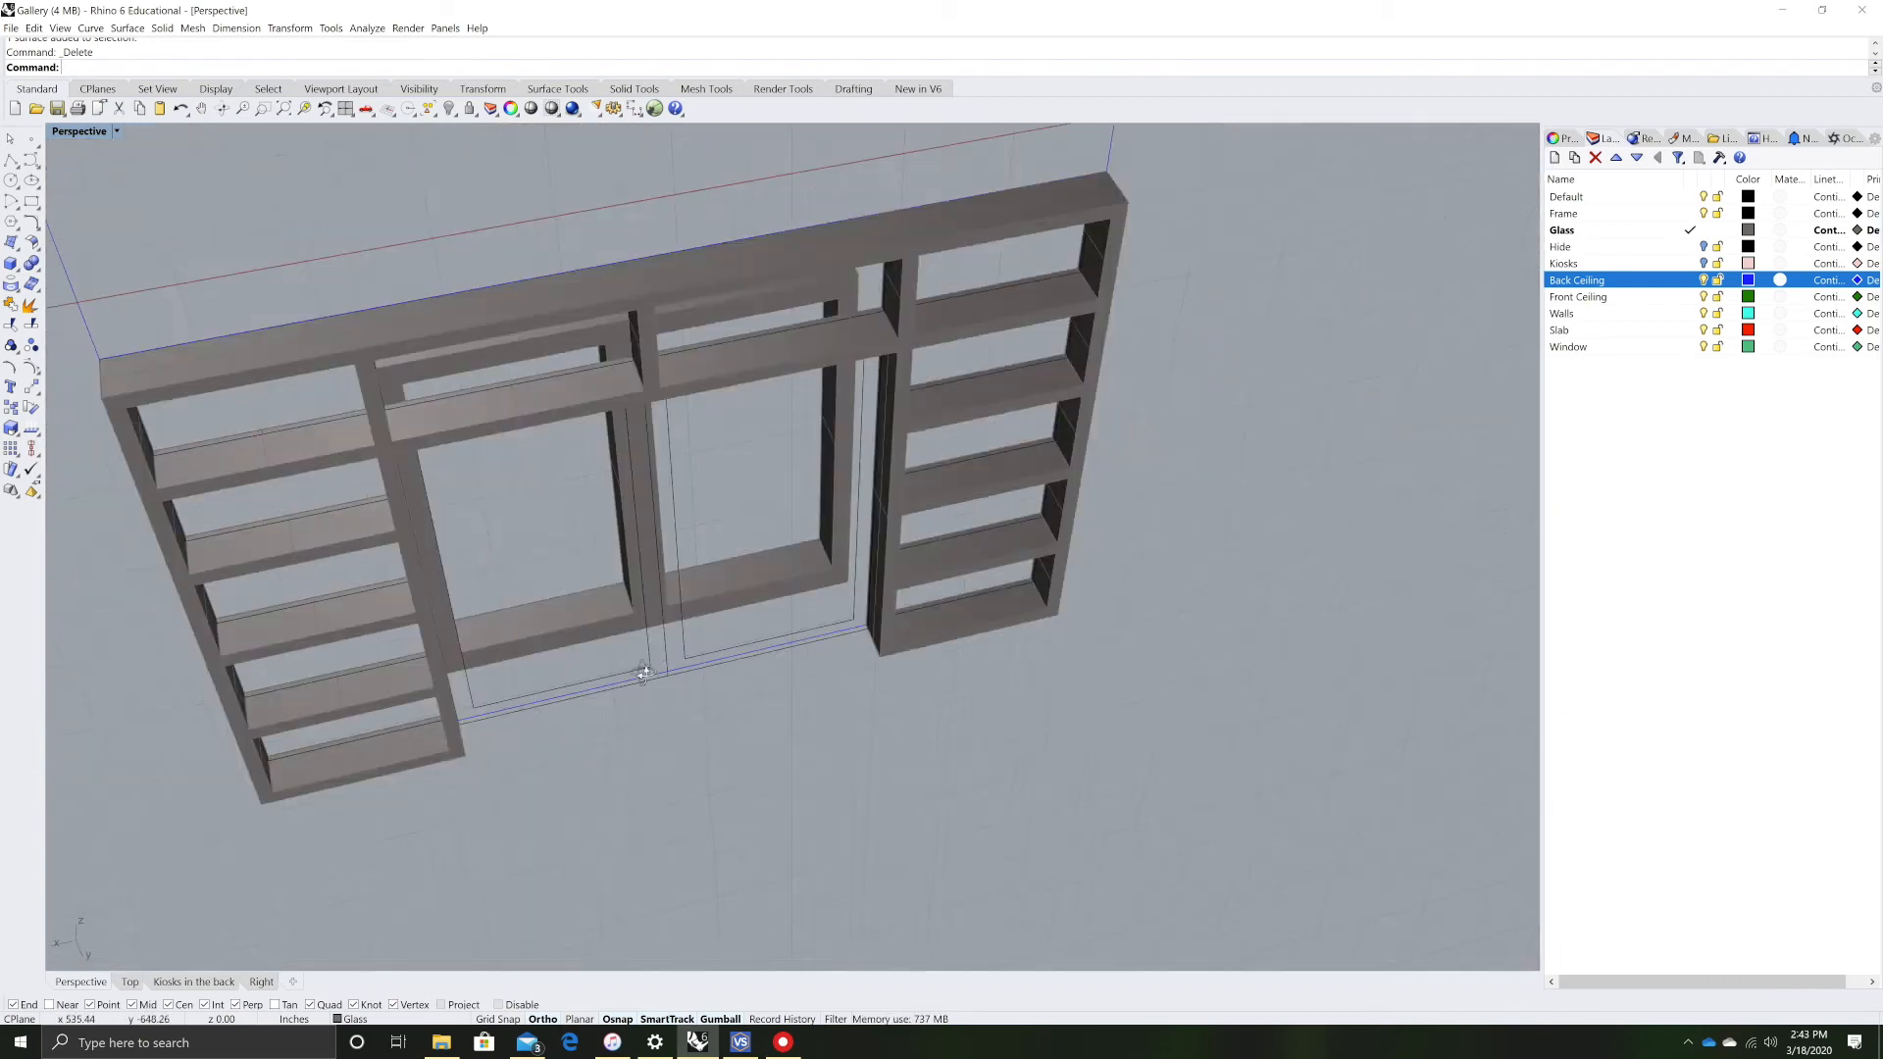
pyautogui.scroll(-2, 632, 644)
pyautogui.moveTo(884, 669); pyautogui.dragTo(971, 703, button='right')
pyautogui.scroll(5, 990, 699)
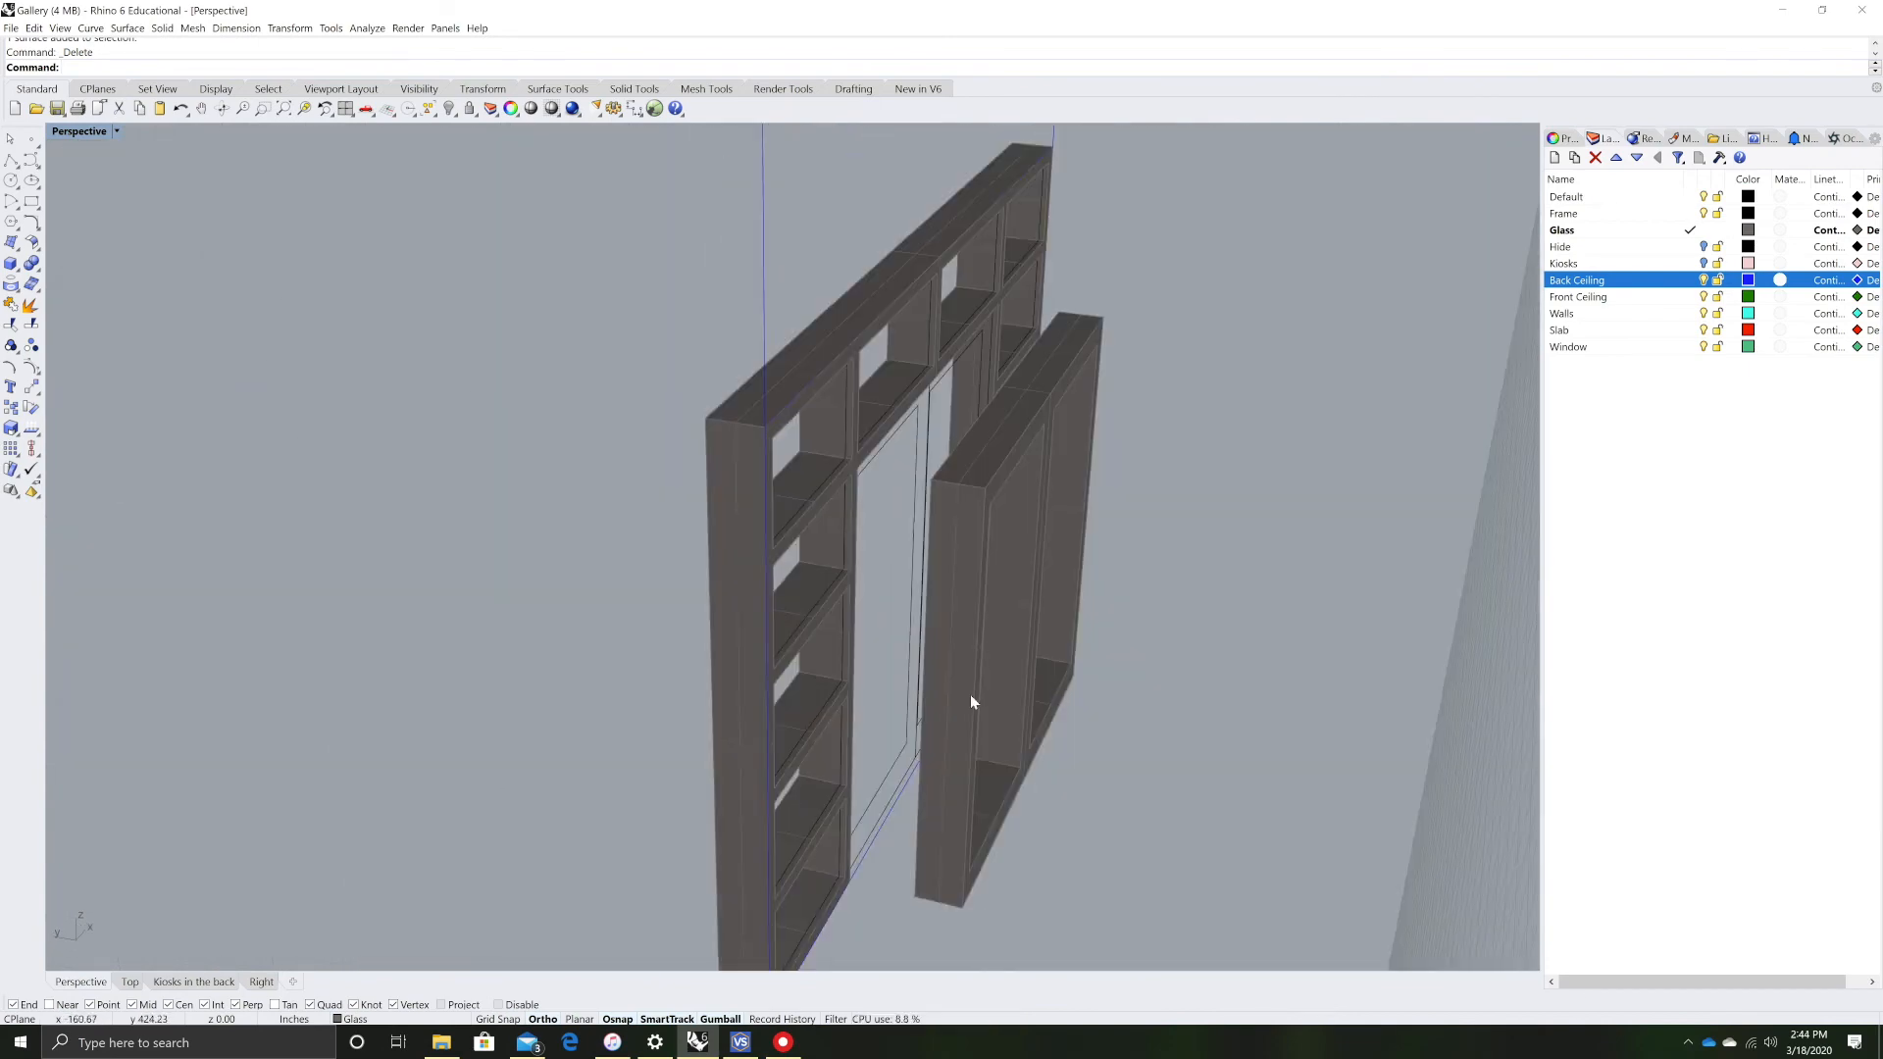
# - Draw a line across the top face of the double-door section at its midpoint, from one long edge to the other
pyautogui.click(956, 665)
pyautogui.click(1256, 644)
pyautogui.moveTo(1151, 716); pyautogui.dragTo(1059, 706, button='right')
pyautogui.moveTo(1205, 574); pyautogui.dragTo(1198, 455, button='right')
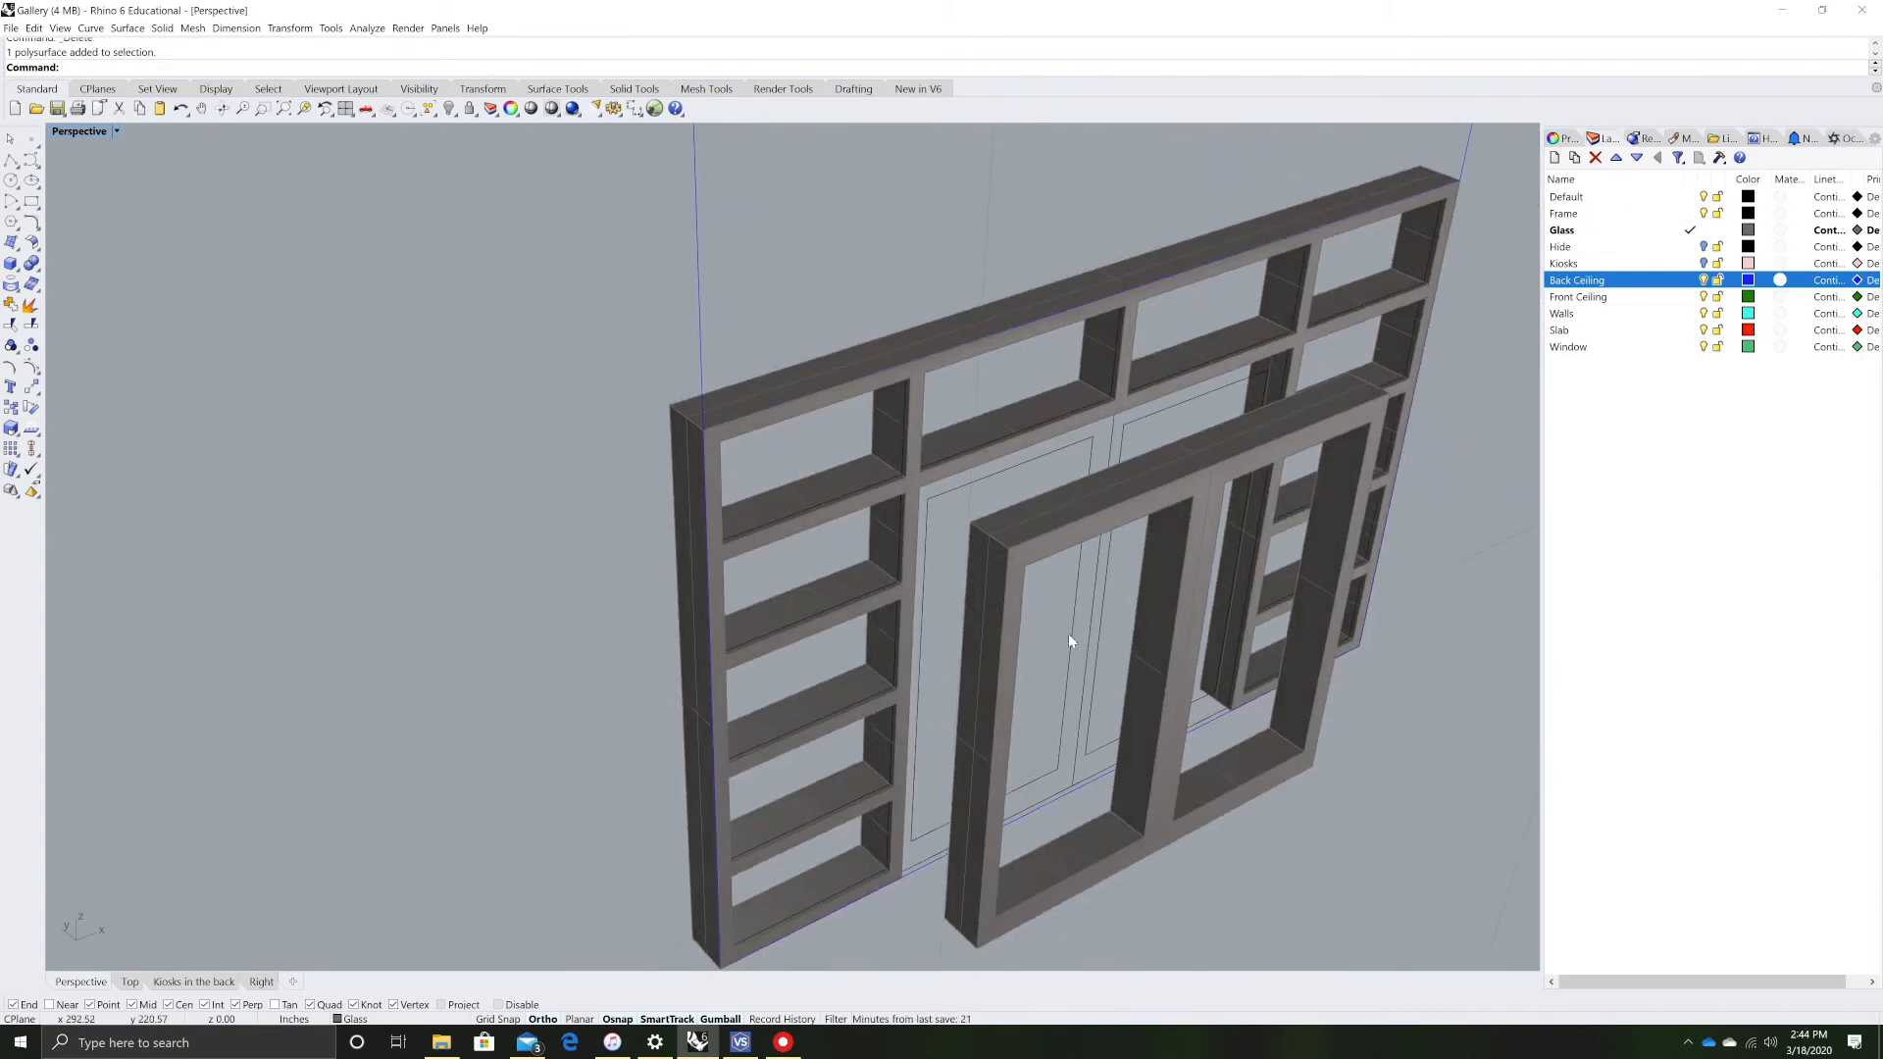
pyautogui.scroll(-5, 1206, 603)
pyautogui.scroll(8, 1214, 602)
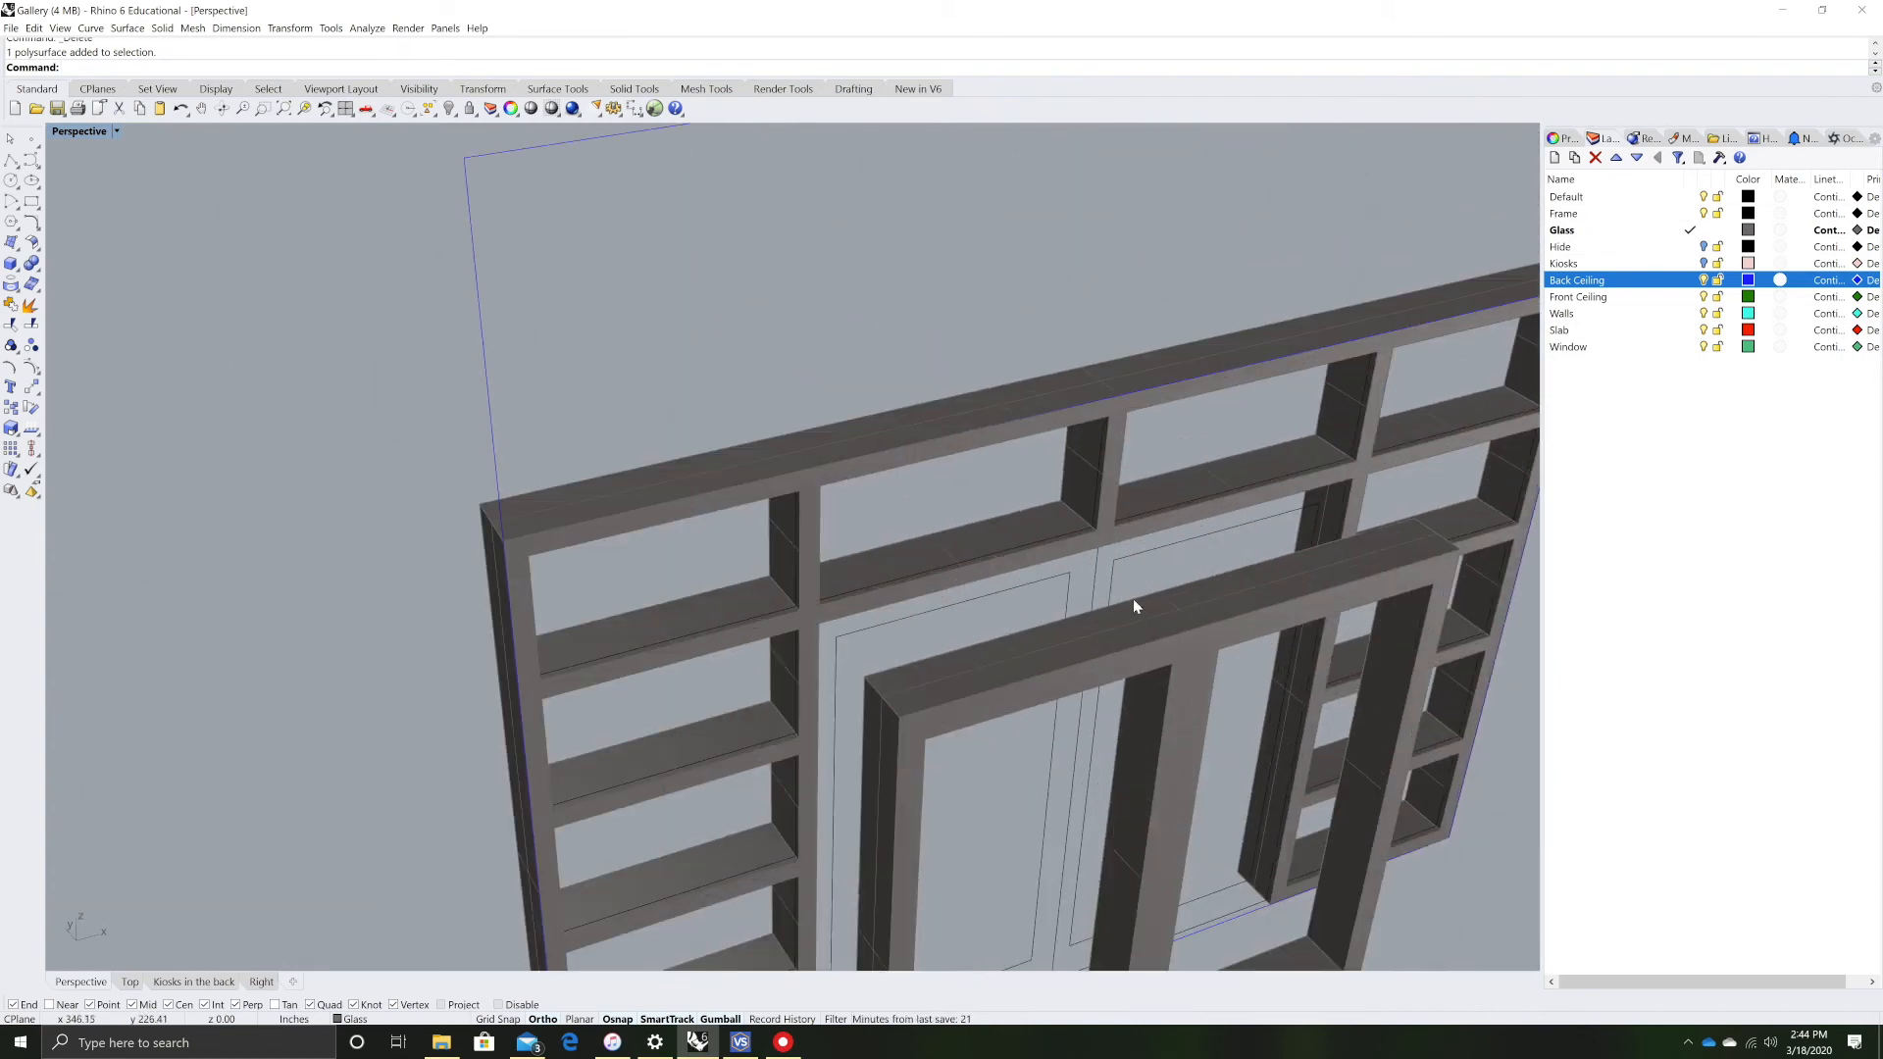
pyautogui.write('Line')
pyautogui.press('Return')
pyautogui.click(1158, 593)
pyautogui.click(1203, 620)
# - Extrude the midpoint line vertically downward through the door section until it extends past the bottom rail
pyautogui.click(1186, 612)
pyautogui.click(1227, 650)
pyautogui.write('Exc')
pyautogui.press('BackSpace')
pyautogui.write('tr')
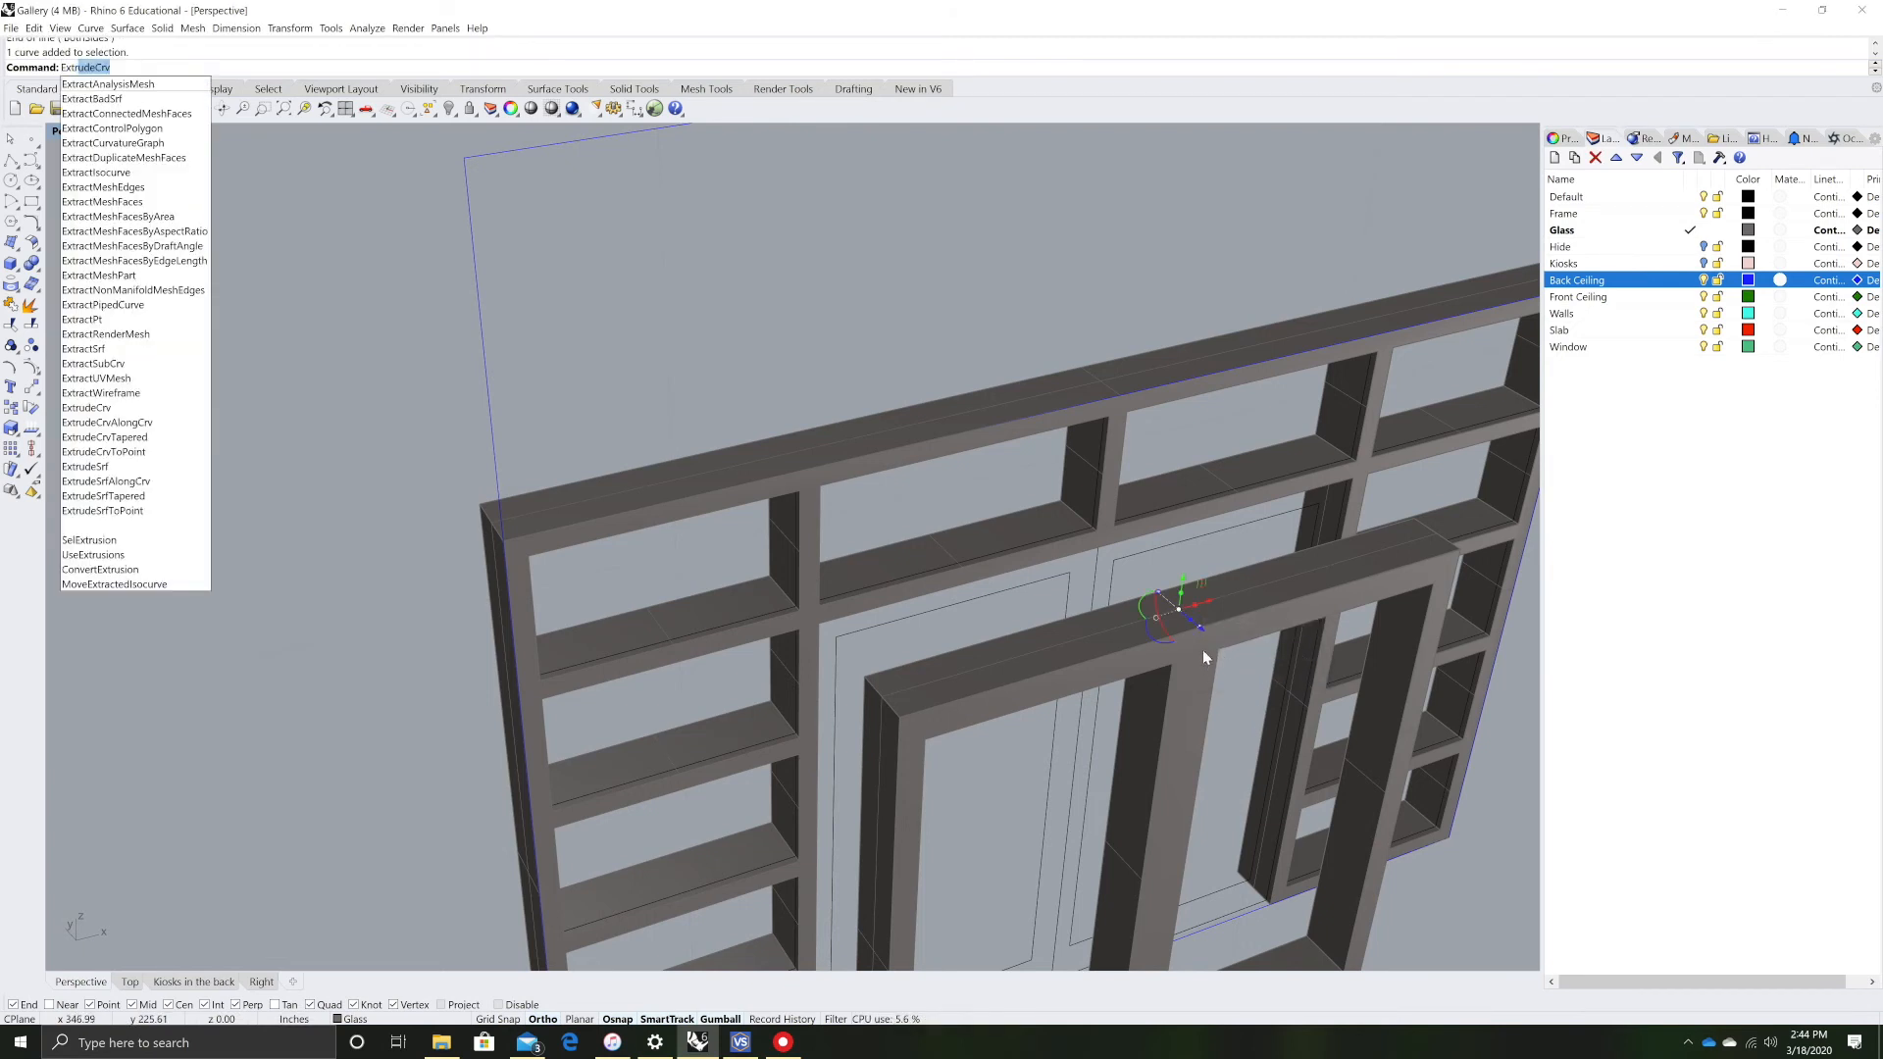
pyautogui.press('Return')
pyautogui.scroll(-6, 1203, 695)
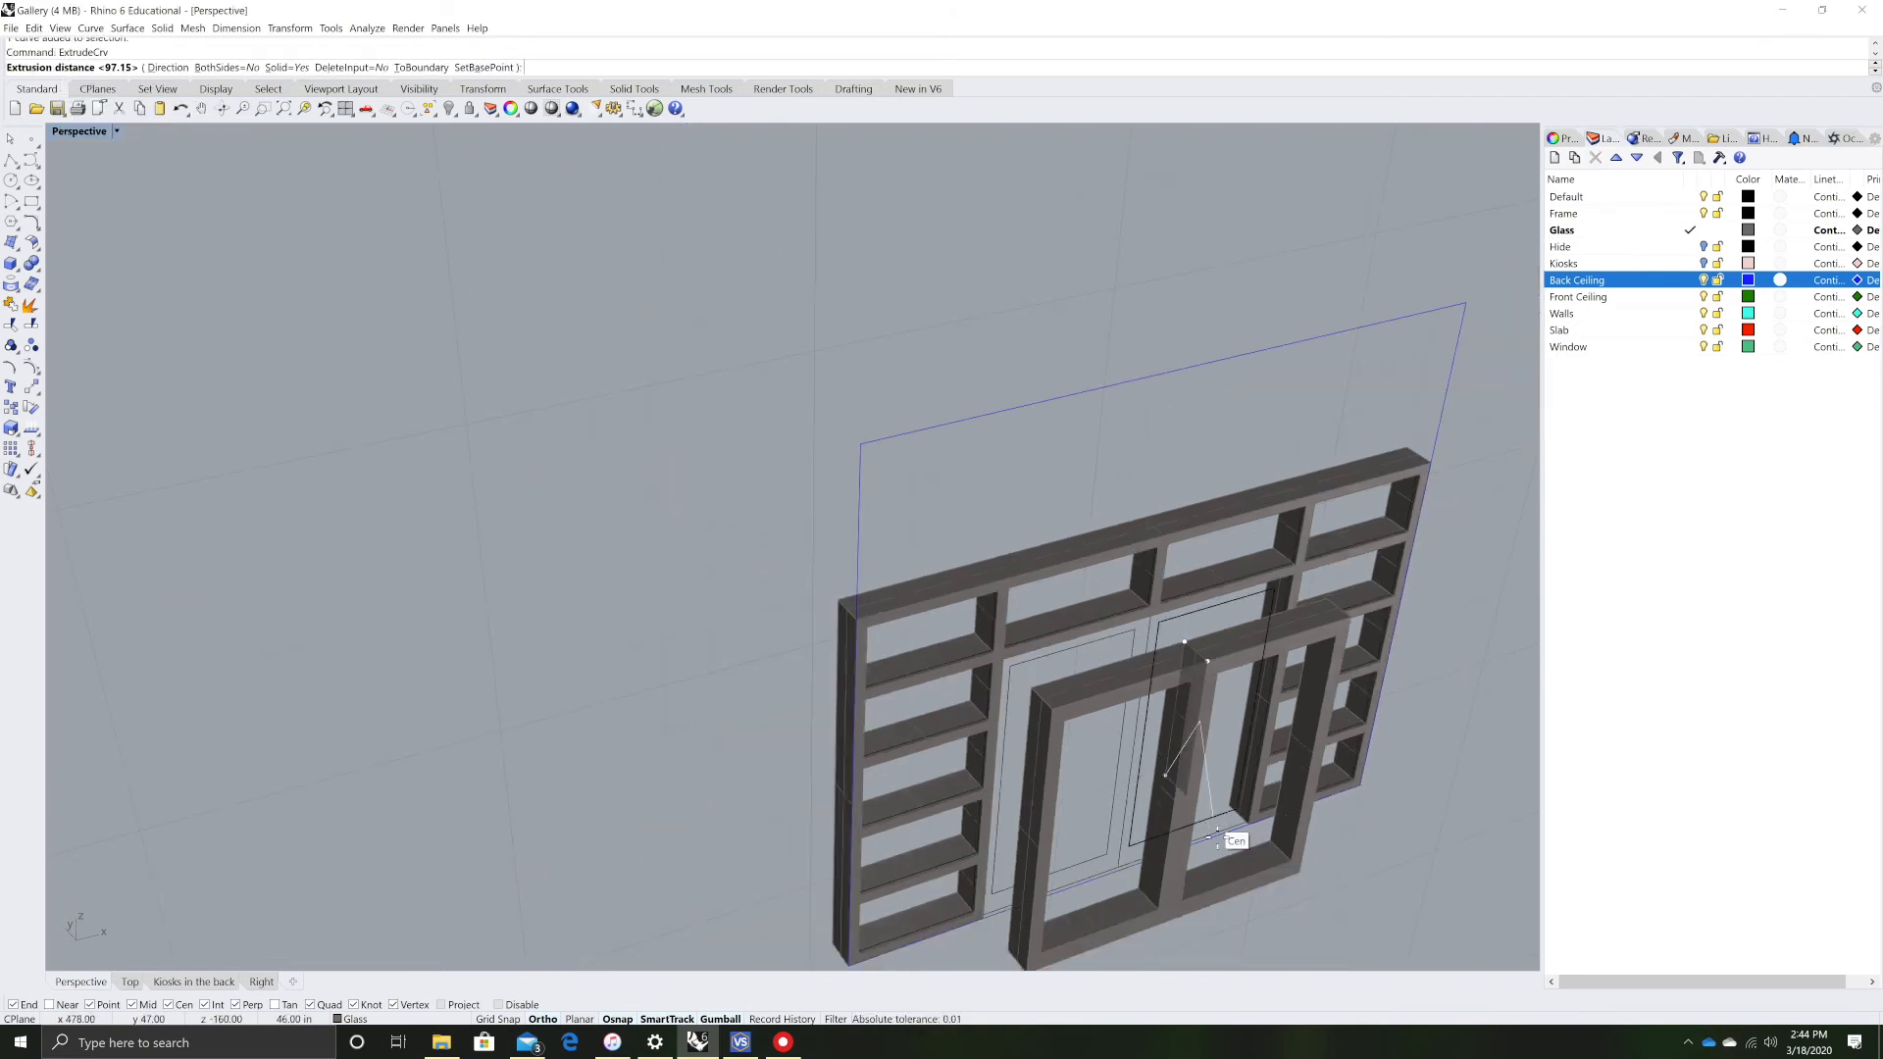
pyautogui.click(1167, 951)
# - Extrude the vertical cutting surface by 0.25 inches with ExtrudeSrf to make a thin solid
pyautogui.scroll(3, 1226, 966)
pyautogui.scroll(-4, 1186, 934)
pyautogui.moveTo(1188, 936); pyautogui.dragTo(963, 622, button='right')
pyautogui.scroll(6, 948, 738)
pyautogui.scroll(8, 949, 743)
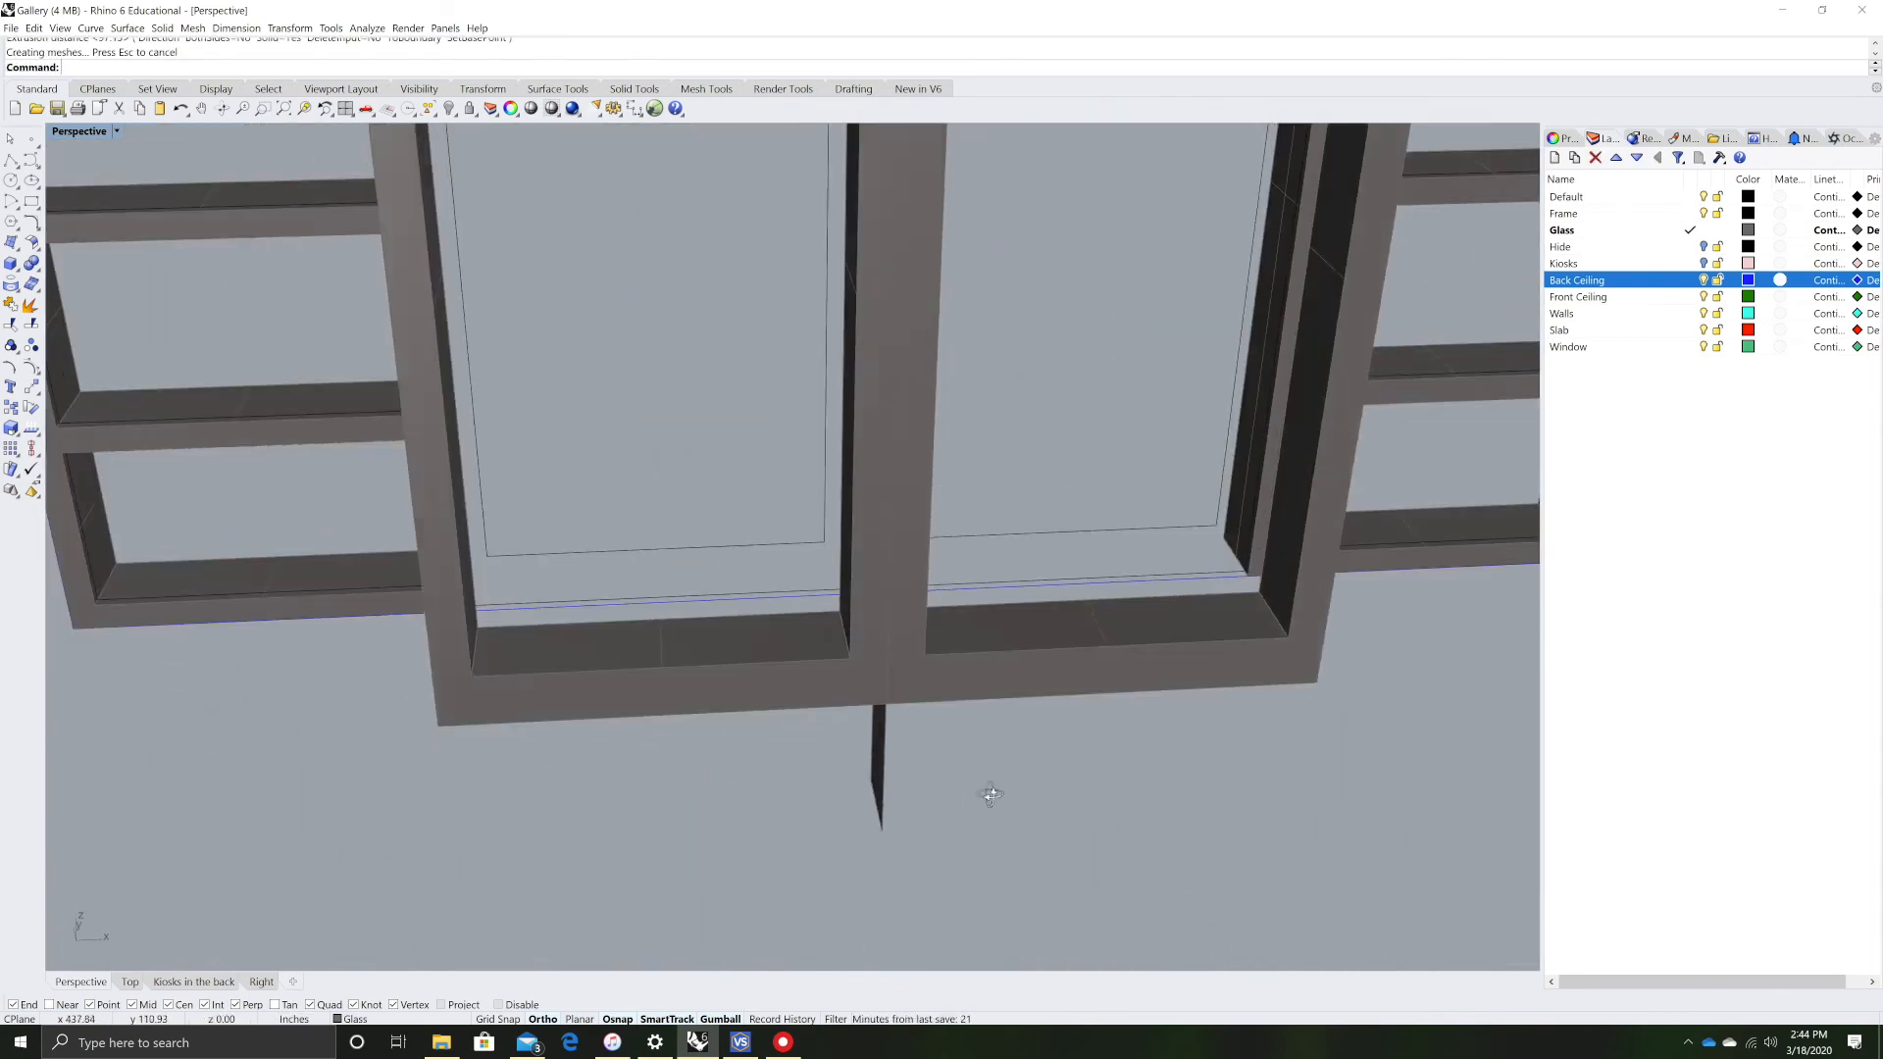
pyautogui.click(955, 803)
pyautogui.press('Escape')
pyautogui.click(949, 799)
pyautogui.write('extr')
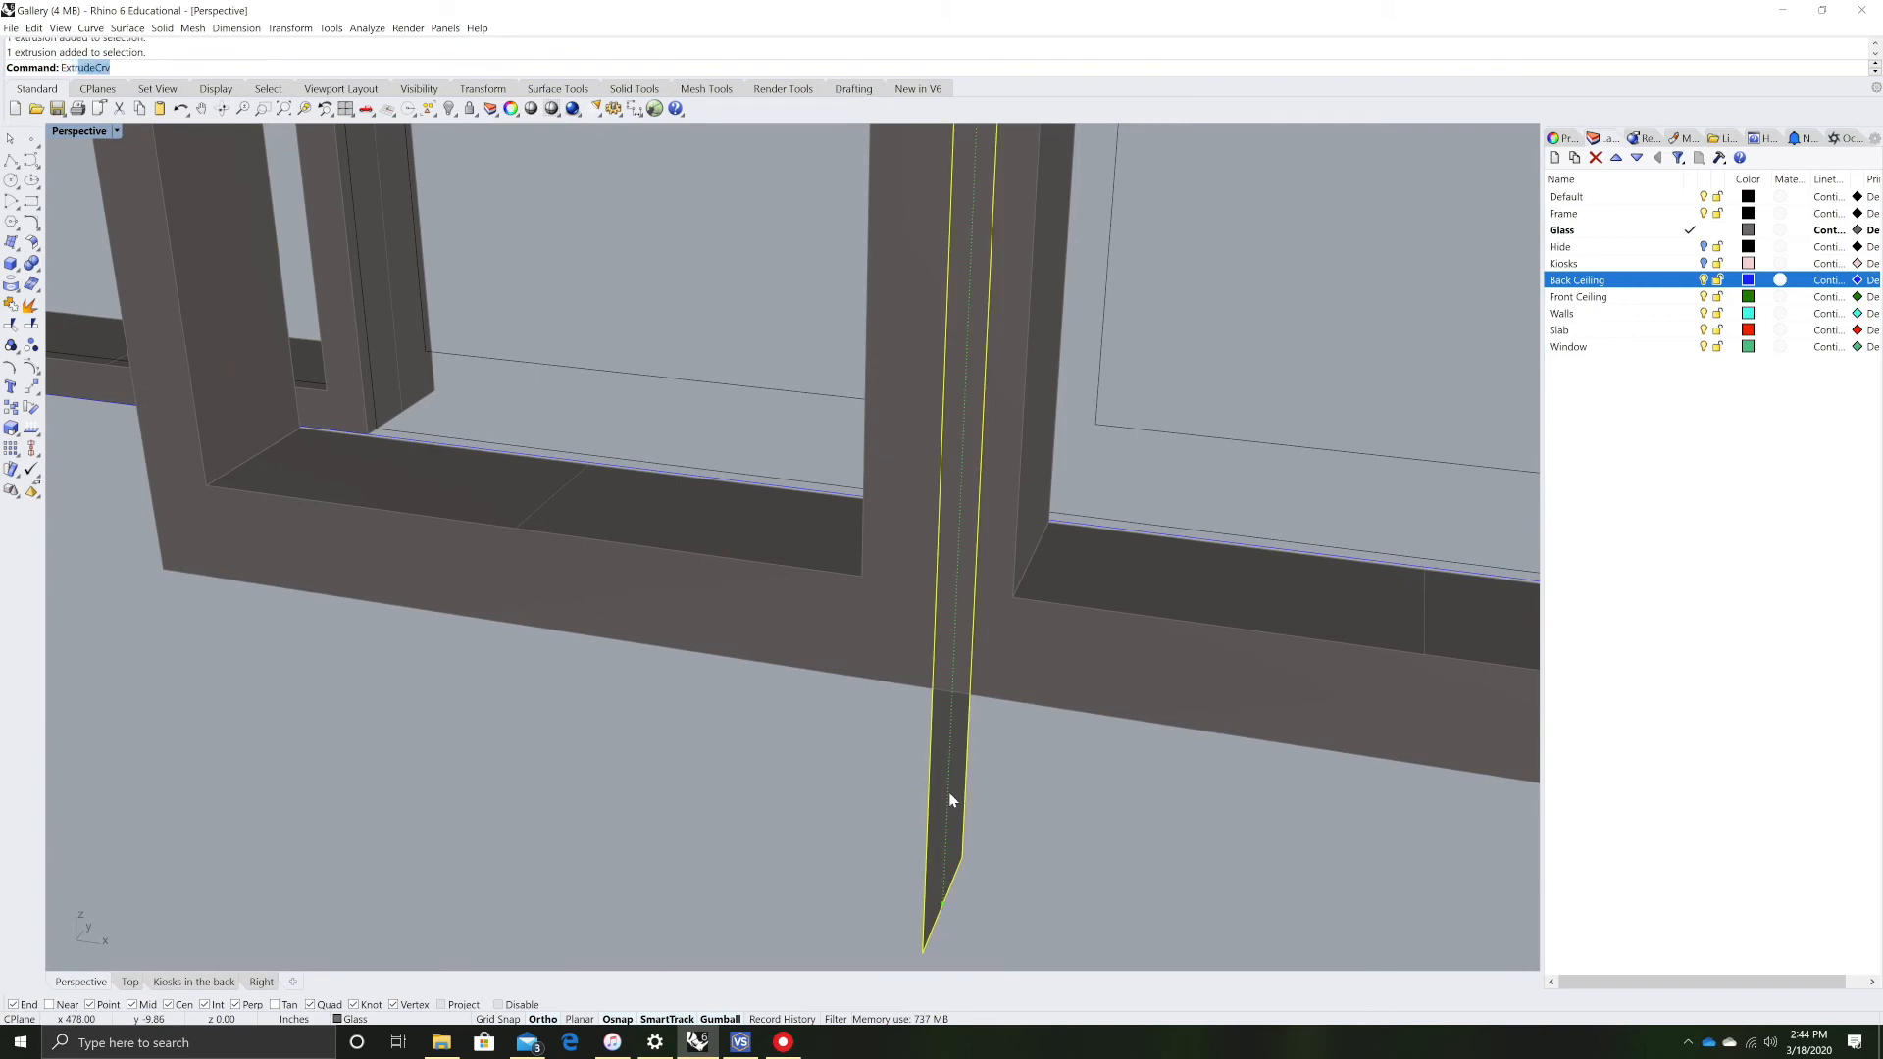
pyautogui.write('udesrf')
pyautogui.press('Return')
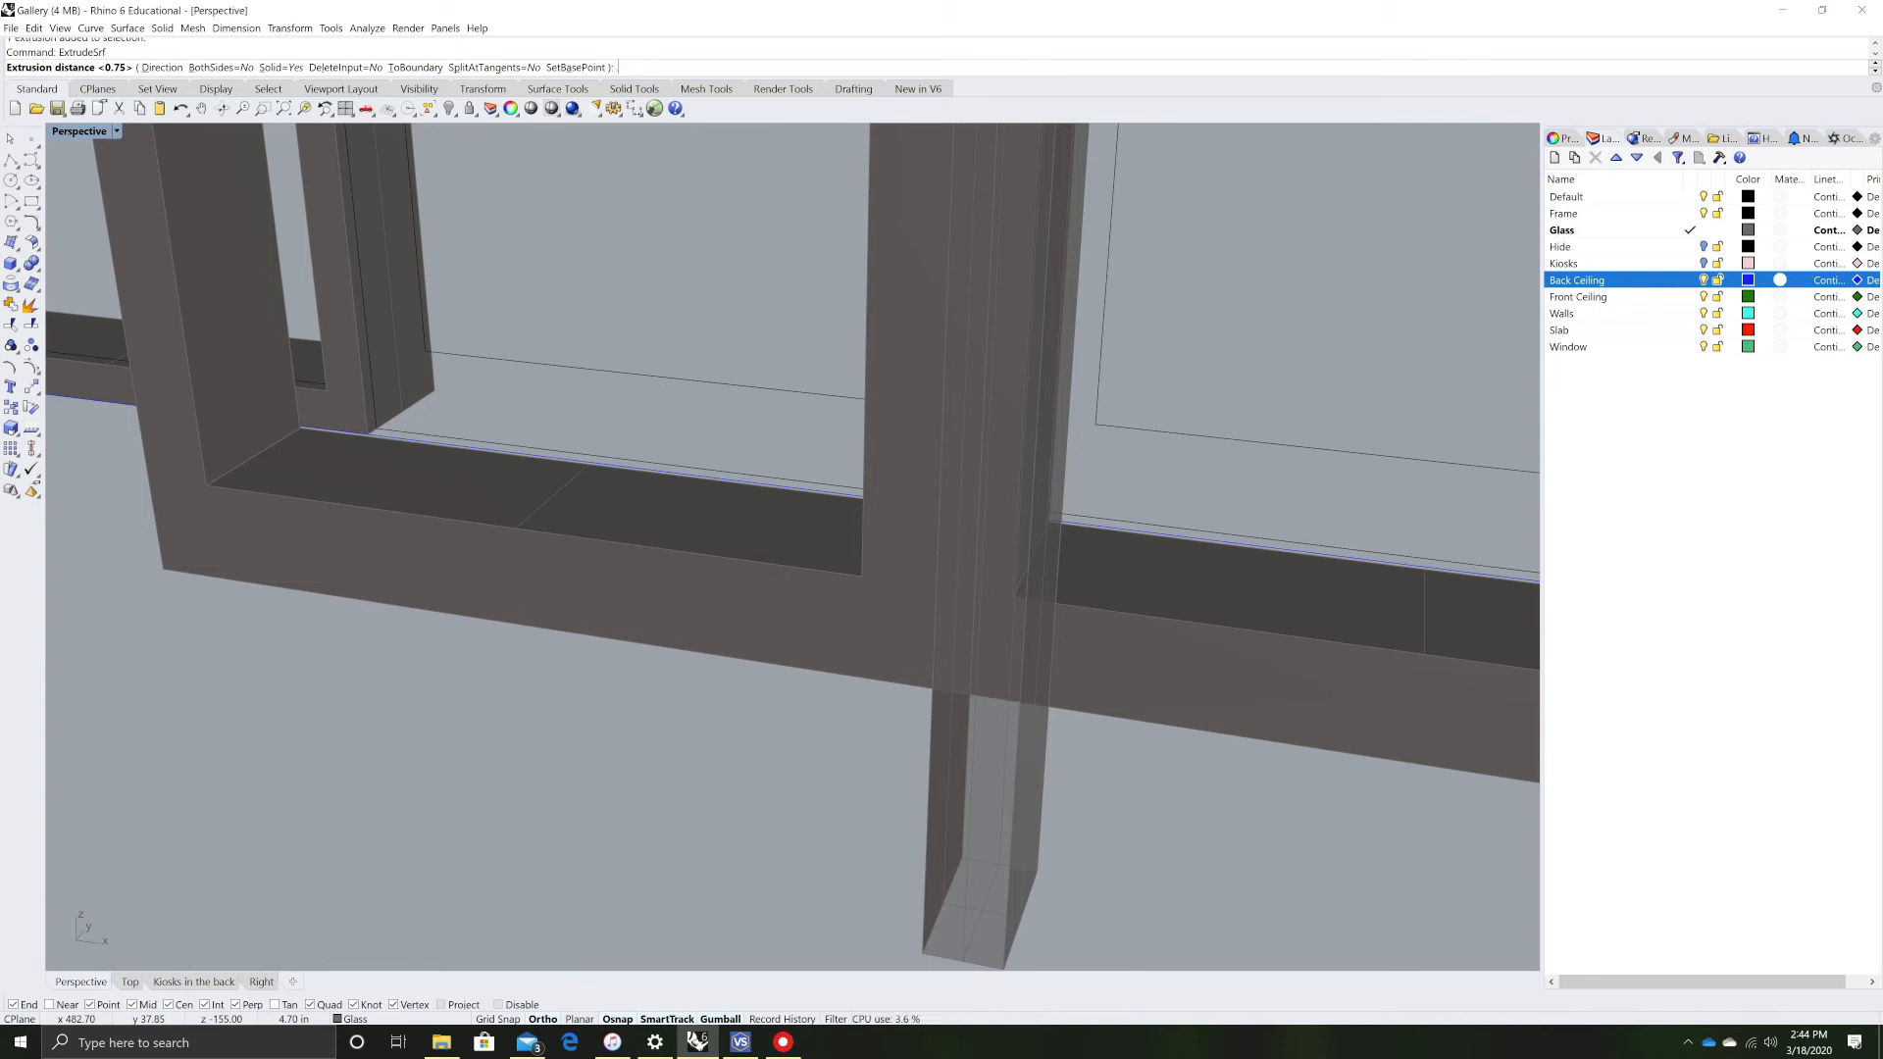
pyautogui.write('.25')
pyautogui.press('Return')
pyautogui.click(880, 839)
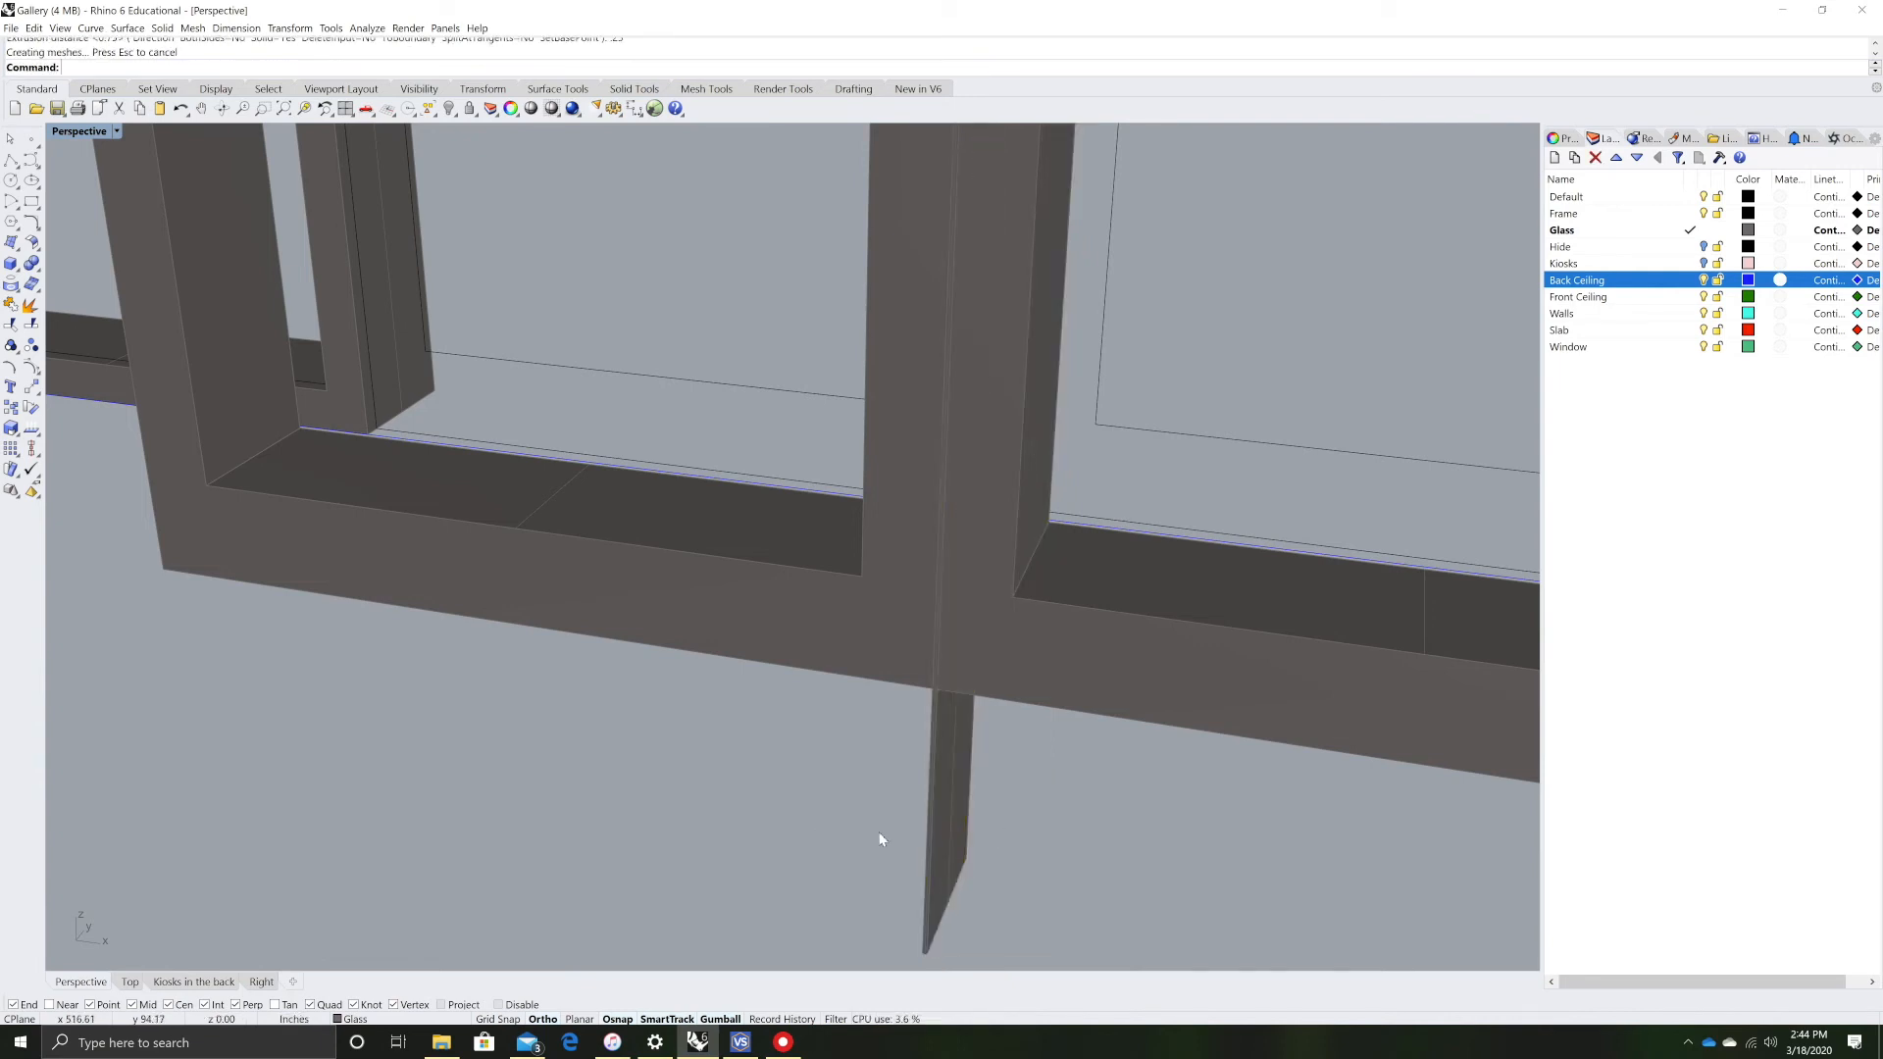
# - Move the thin cutting solid -1/8 inch along the door section's width
pyautogui.click(934, 833)
pyautogui.moveTo(1043, 761); pyautogui.dragTo(947, 666, button='right')
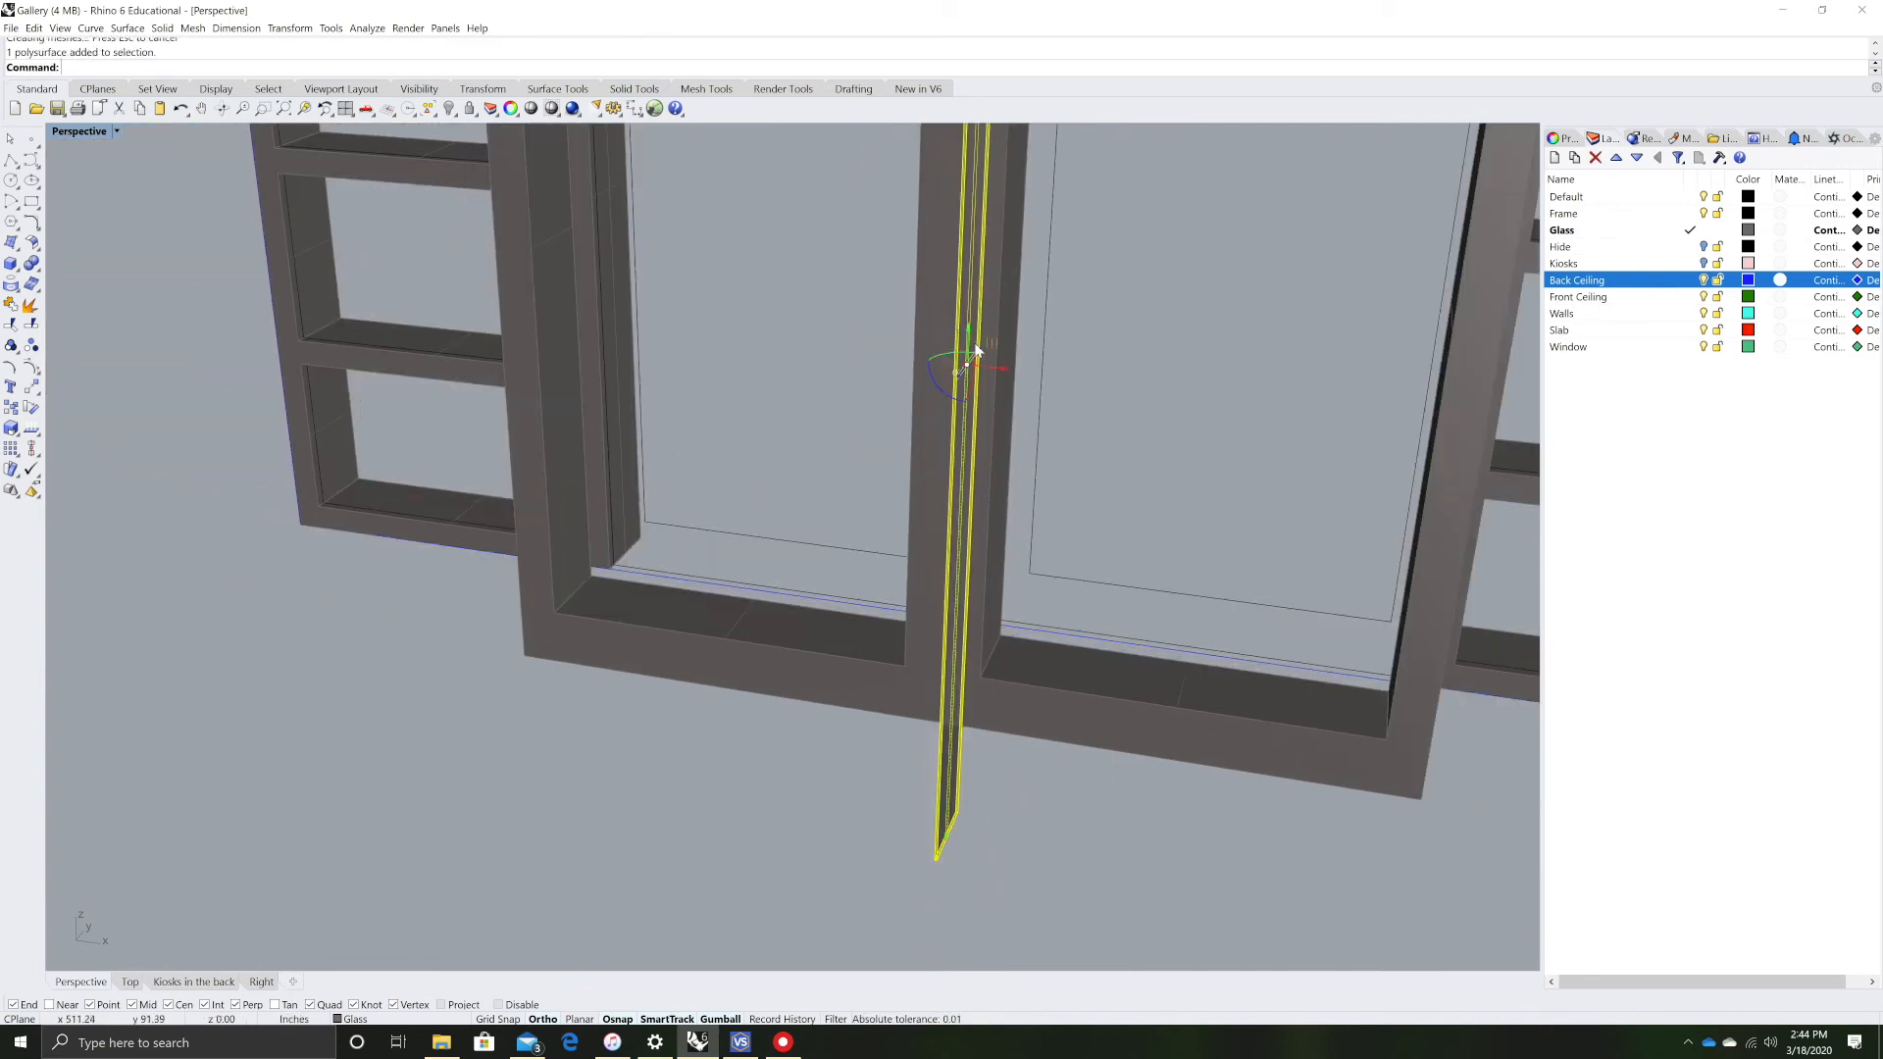
pyautogui.click(1005, 368)
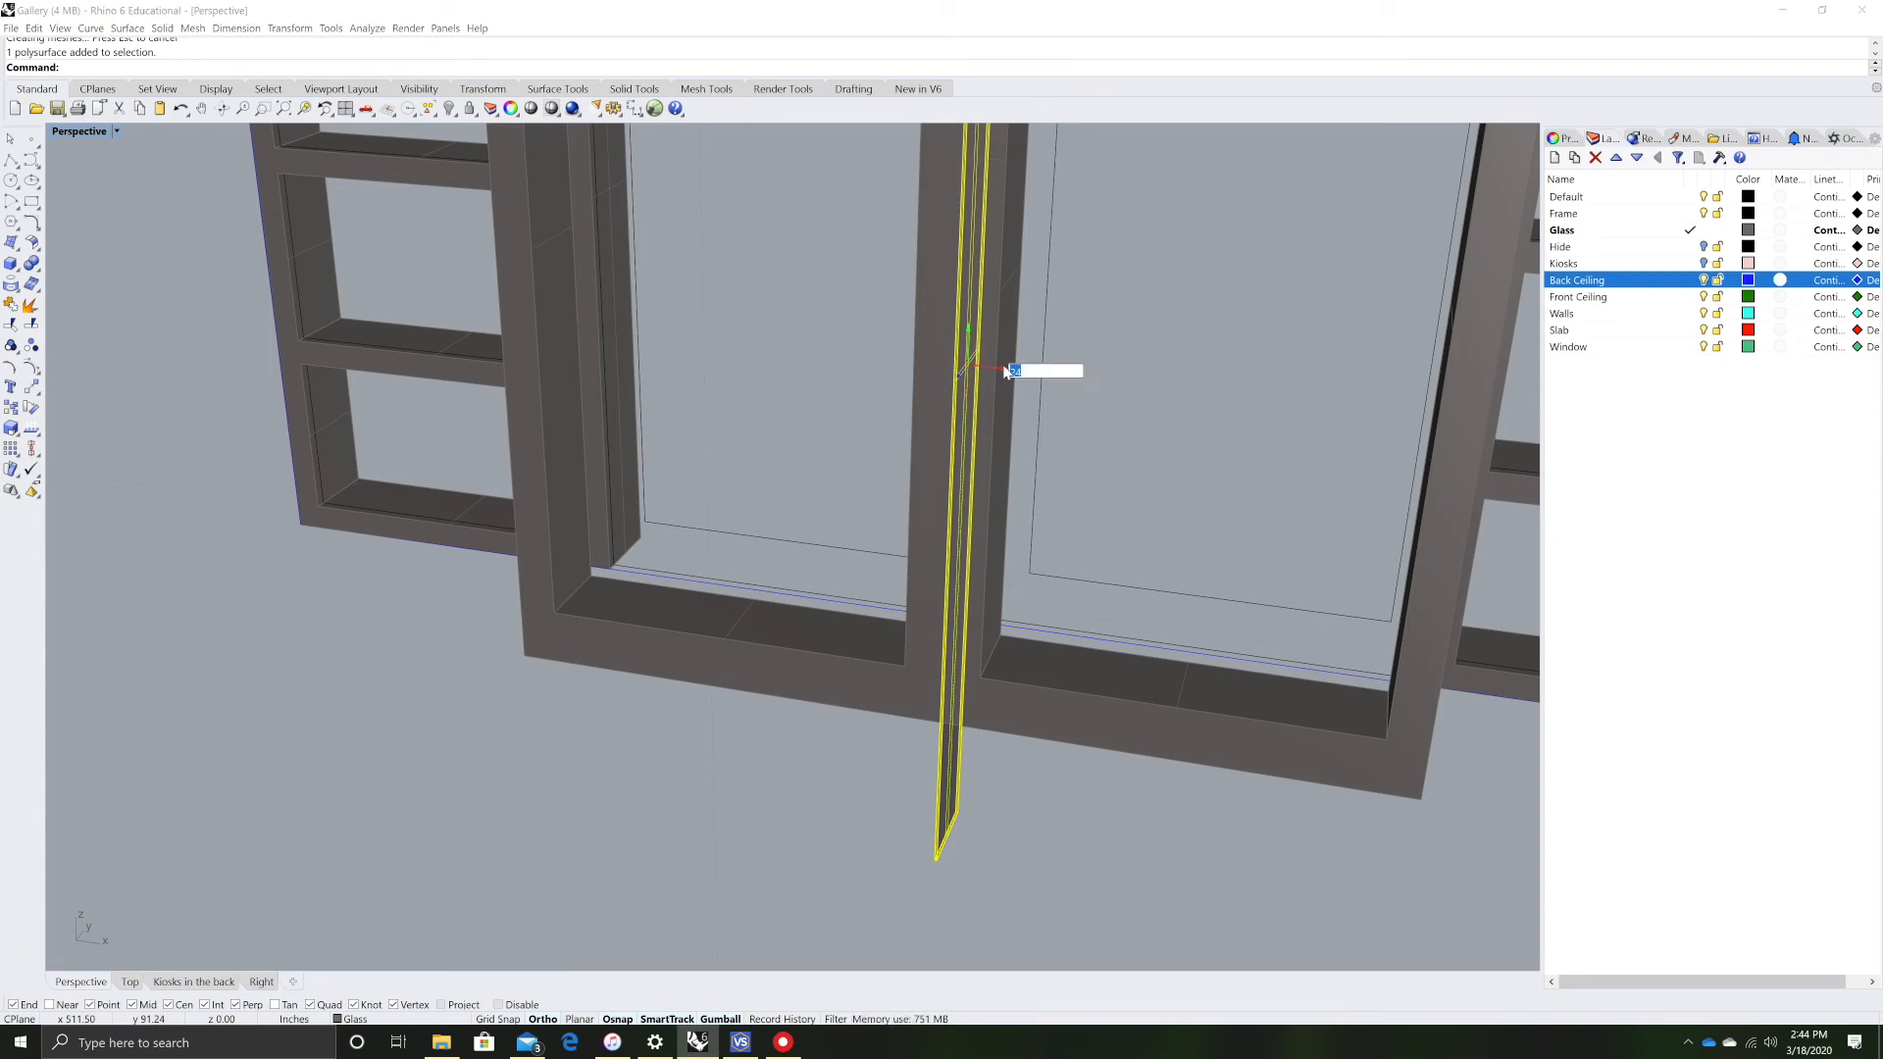
pyautogui.write('-1/8')
pyautogui.press('Return')
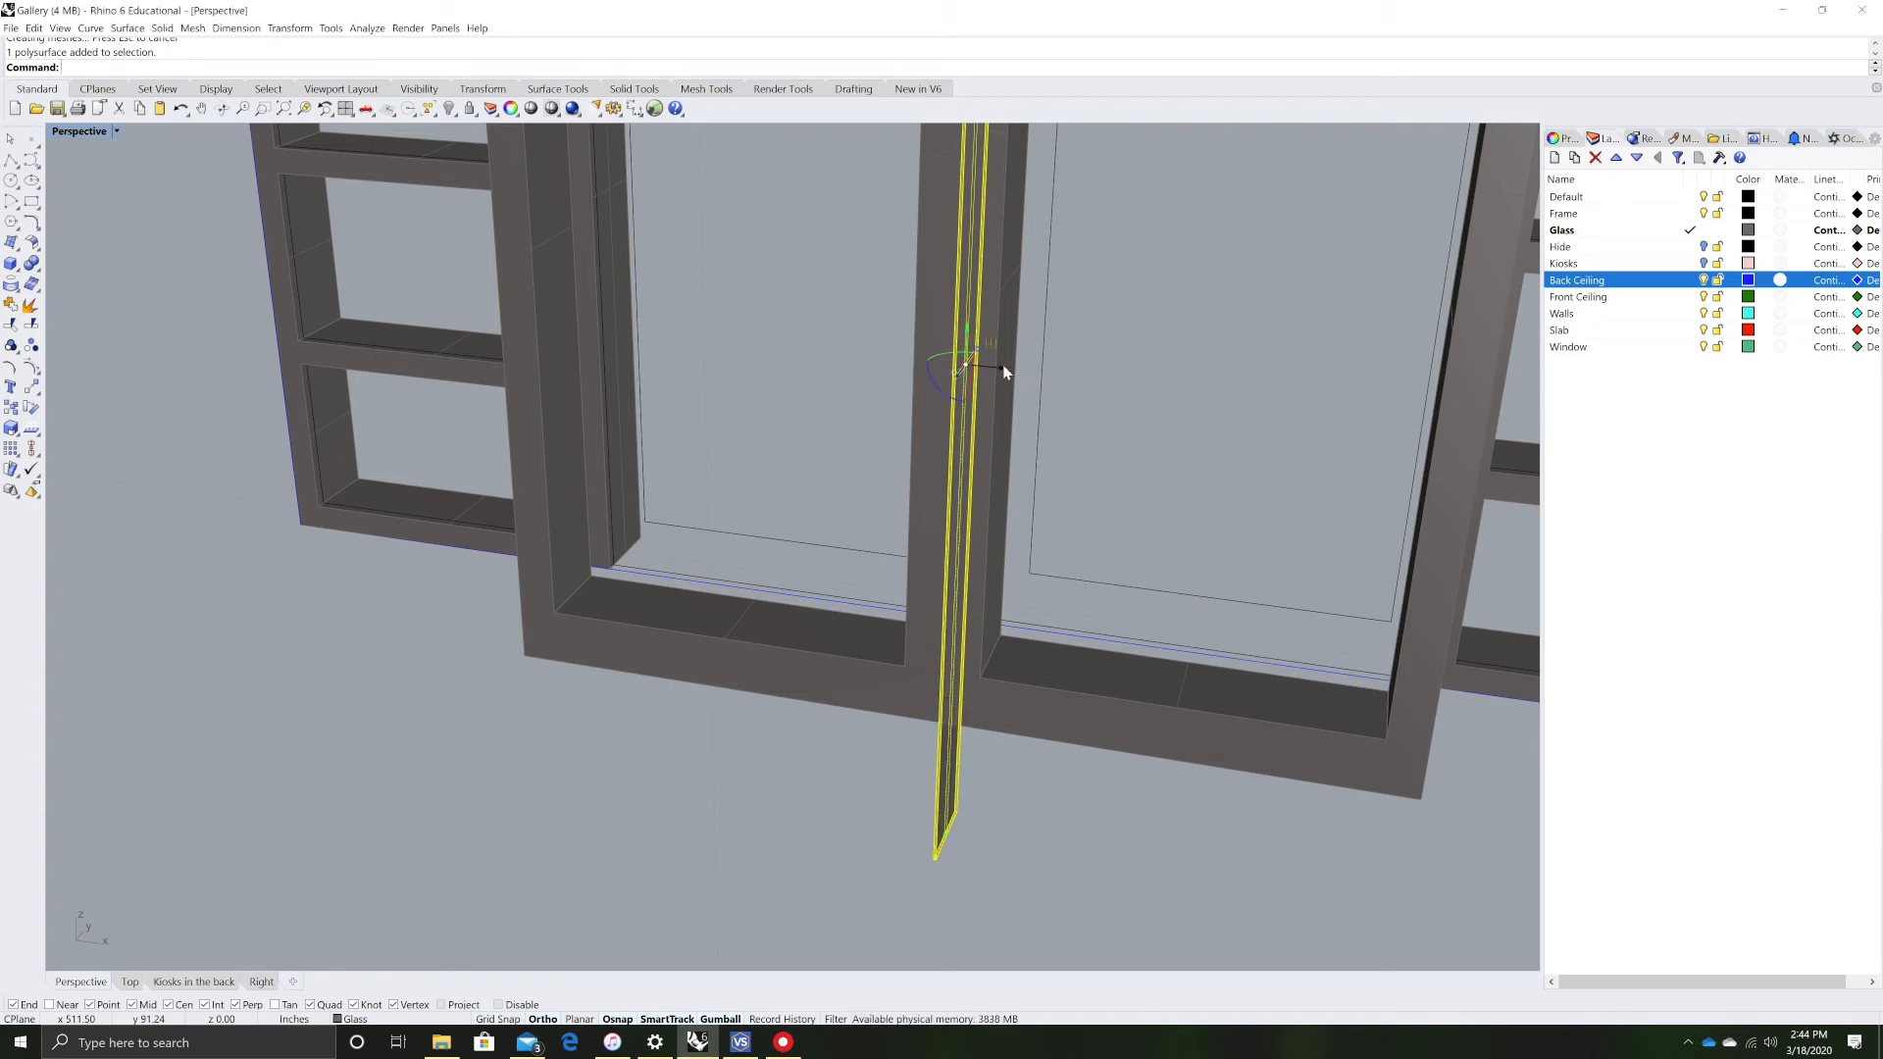
pyautogui.click(697, 804)
# - Split the double door down the middle by subtracting the thin cutting solid from it with Boolean Difference
pyautogui.scroll(-9, 697, 808)
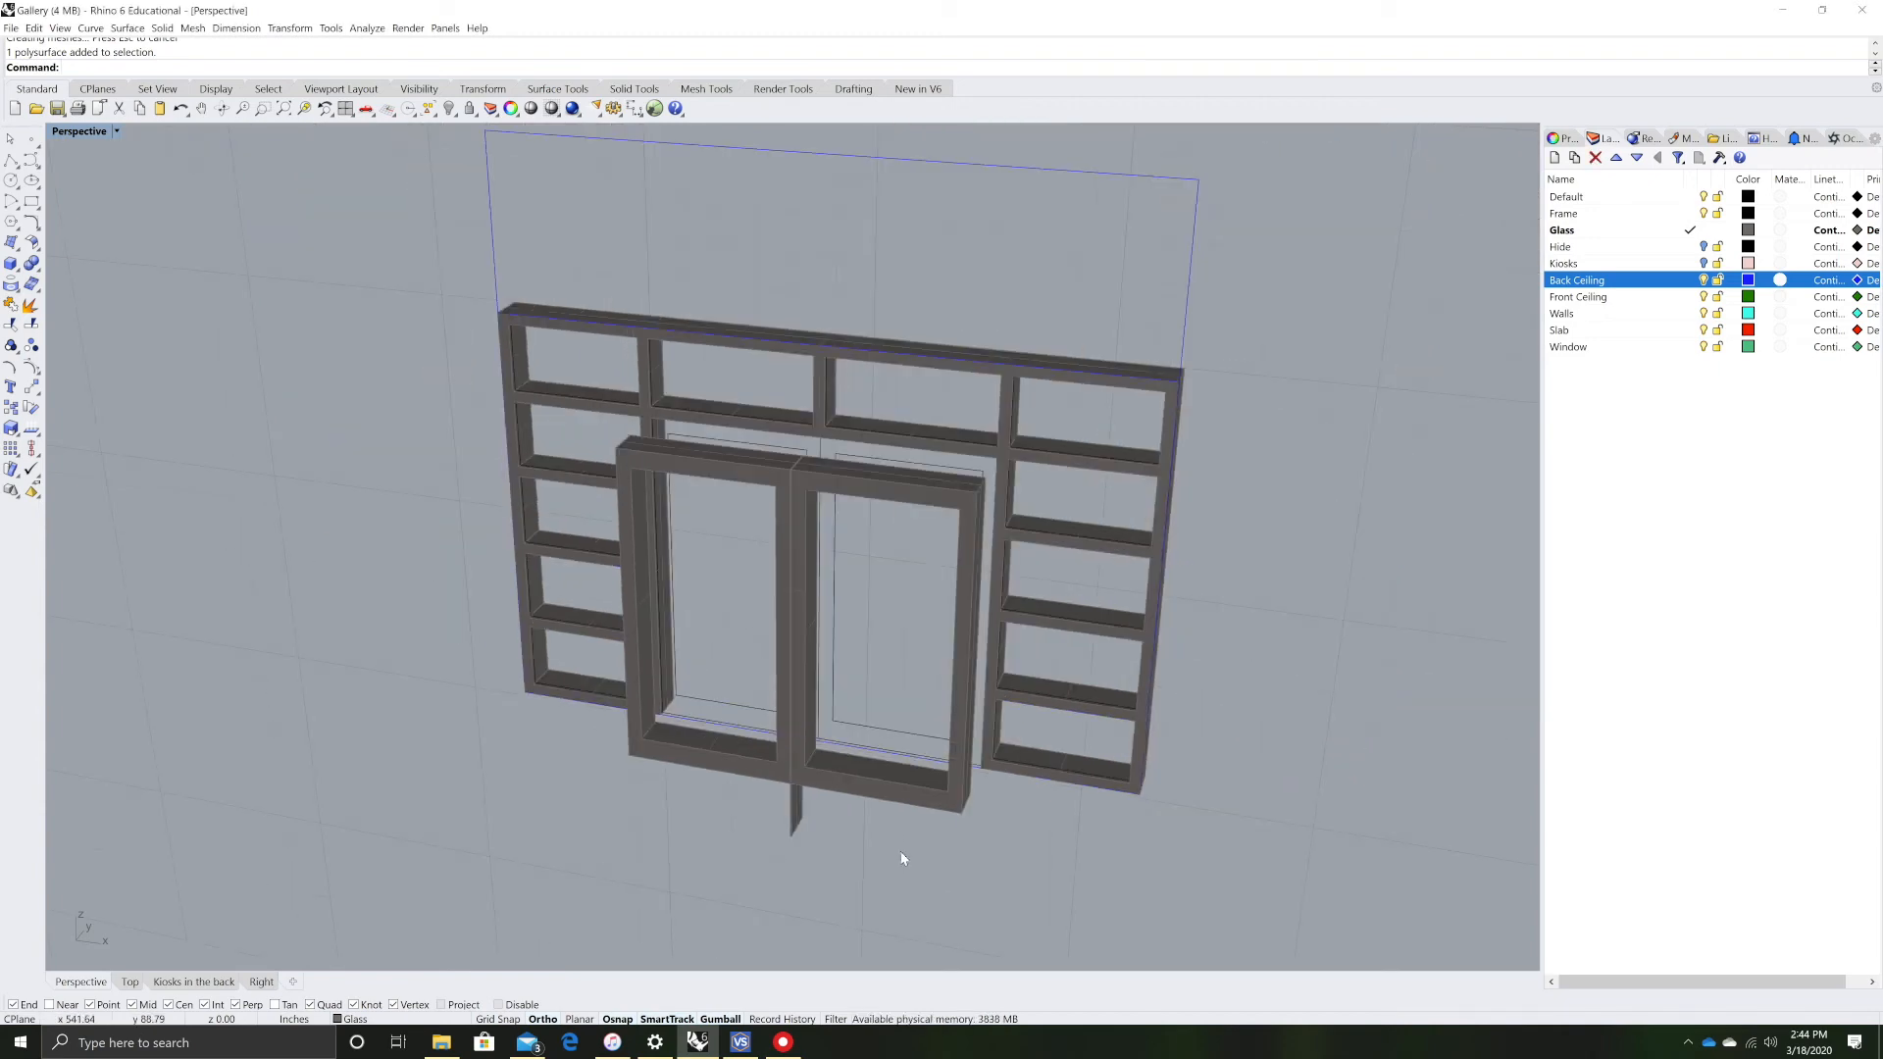
pyautogui.scroll(9, 898, 851)
pyautogui.moveTo(799, 785)
pyautogui.mouseDown(button='right')
pyautogui.moveTo(738, 791)
pyautogui.moveTo(784, 757)
pyautogui.mouseUp(button='right')
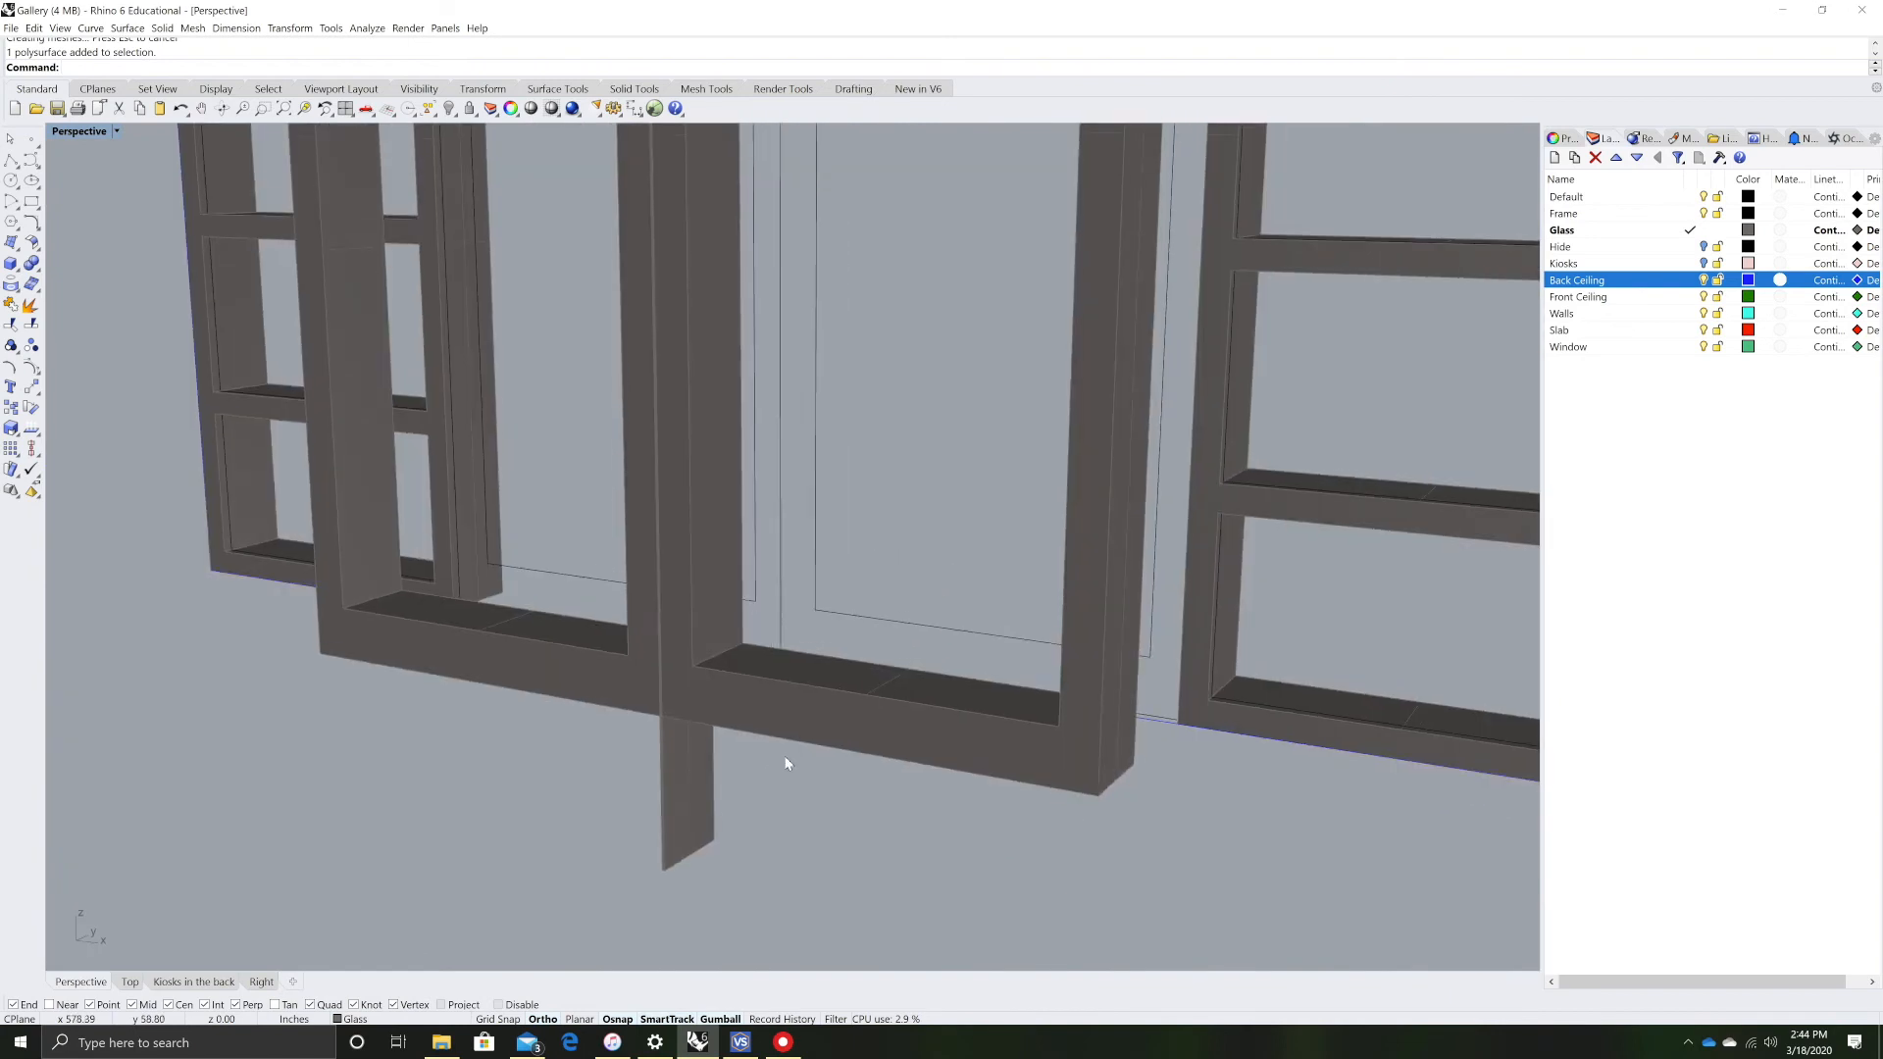
pyautogui.scroll(-8, 770, 758)
pyautogui.scroll(5, 751, 556)
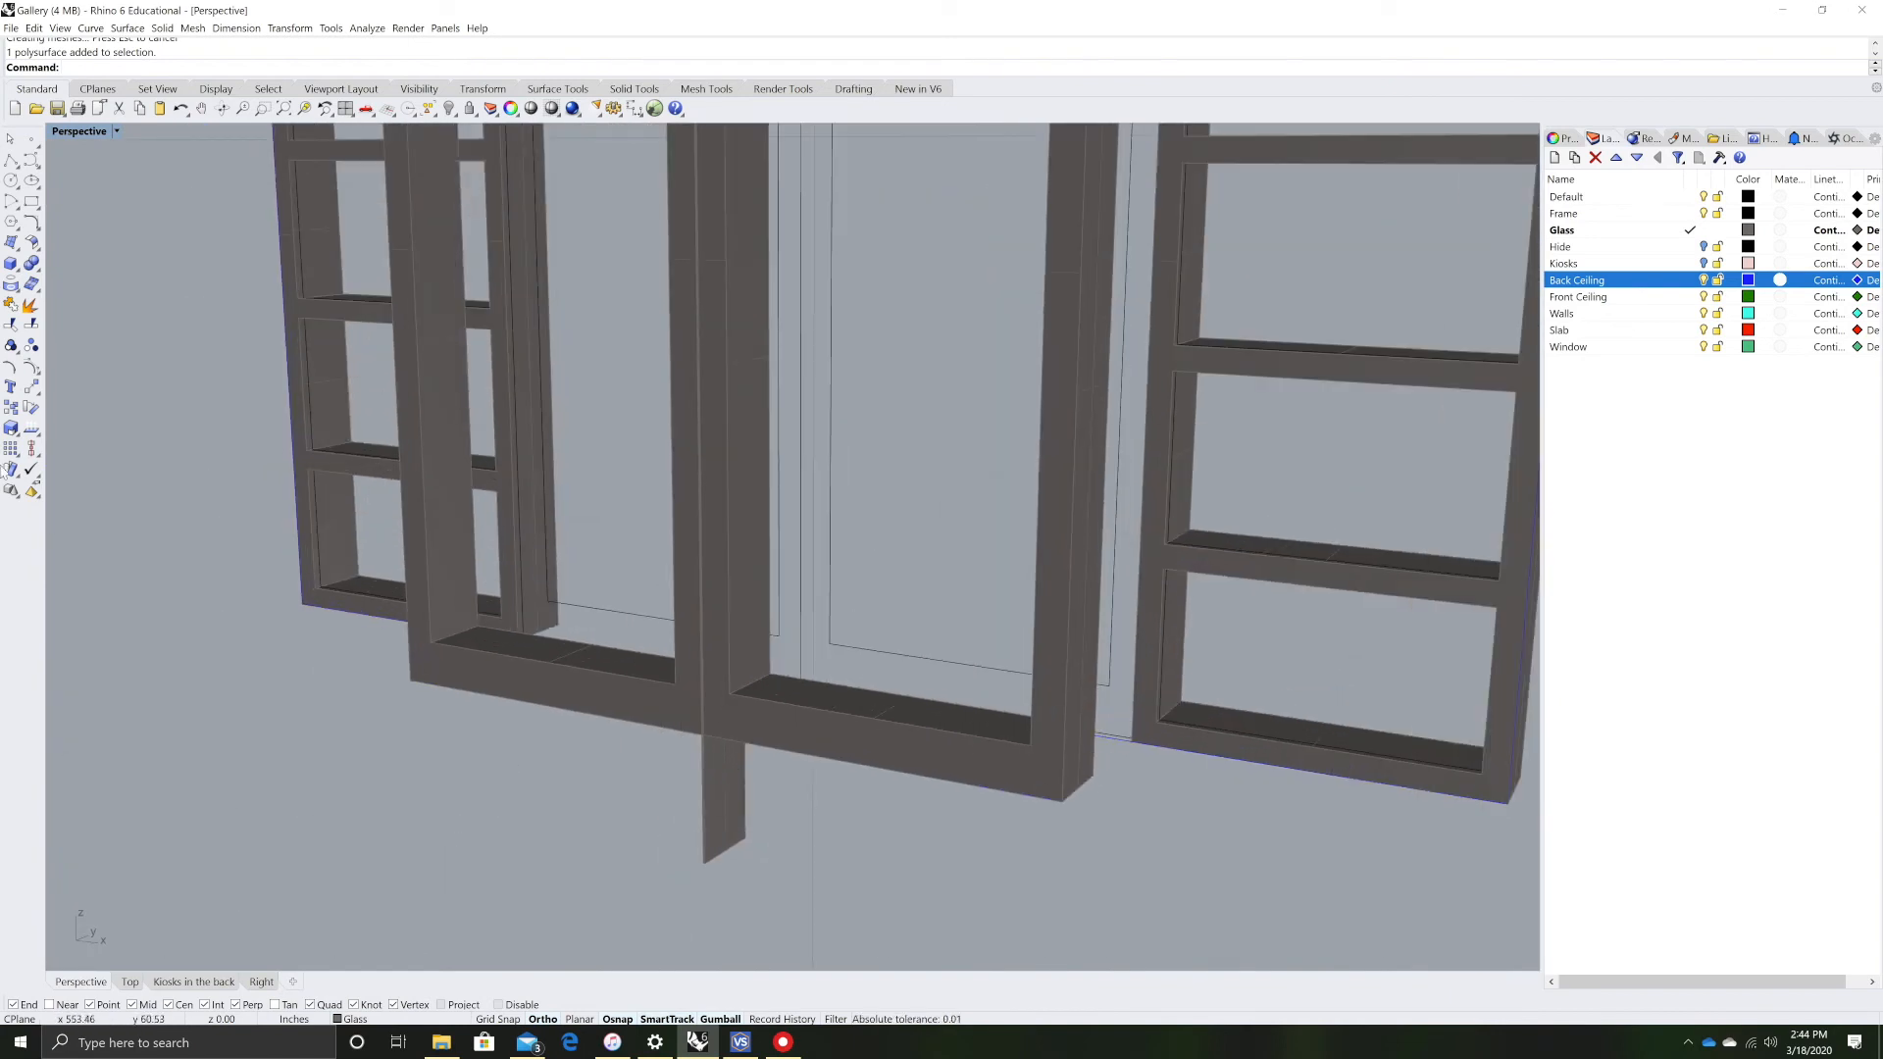
pyautogui.click(32, 263)
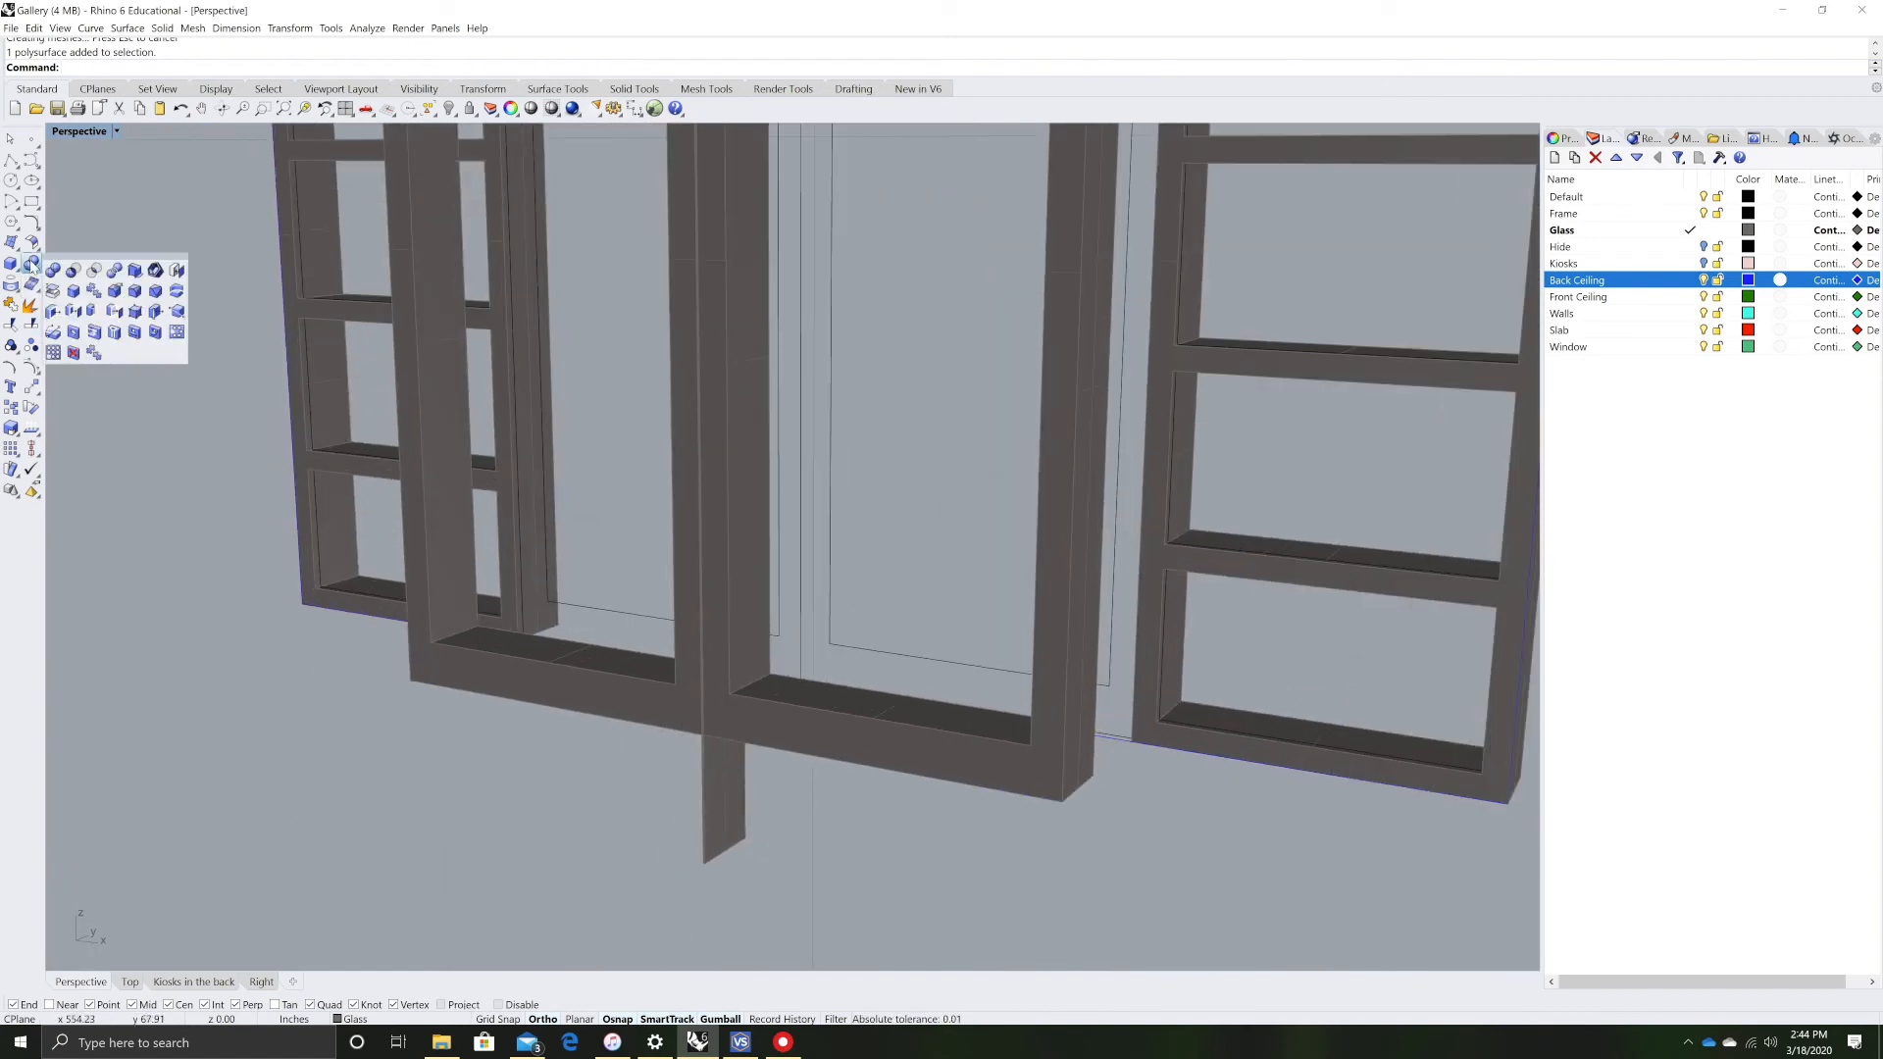
pyautogui.click(74, 271)
pyautogui.click(600, 692)
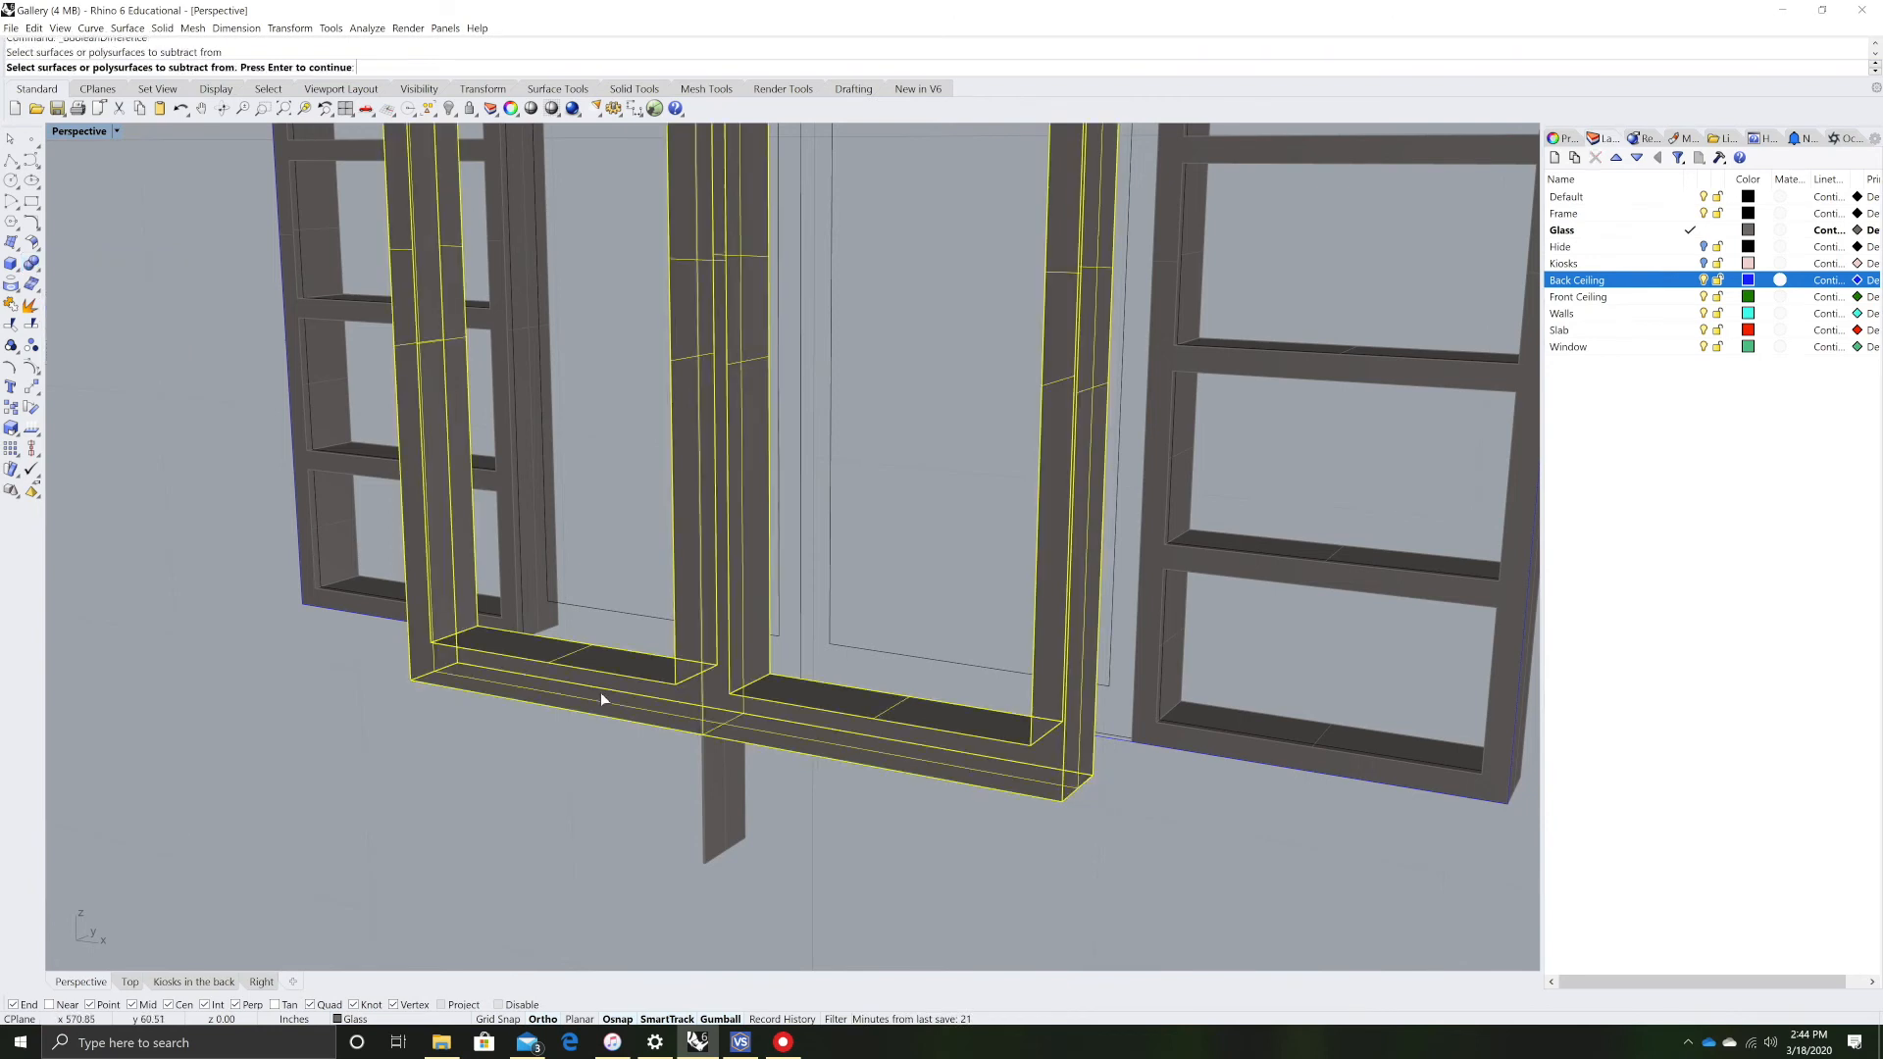
pyautogui.press('Return')
pyautogui.click(726, 786)
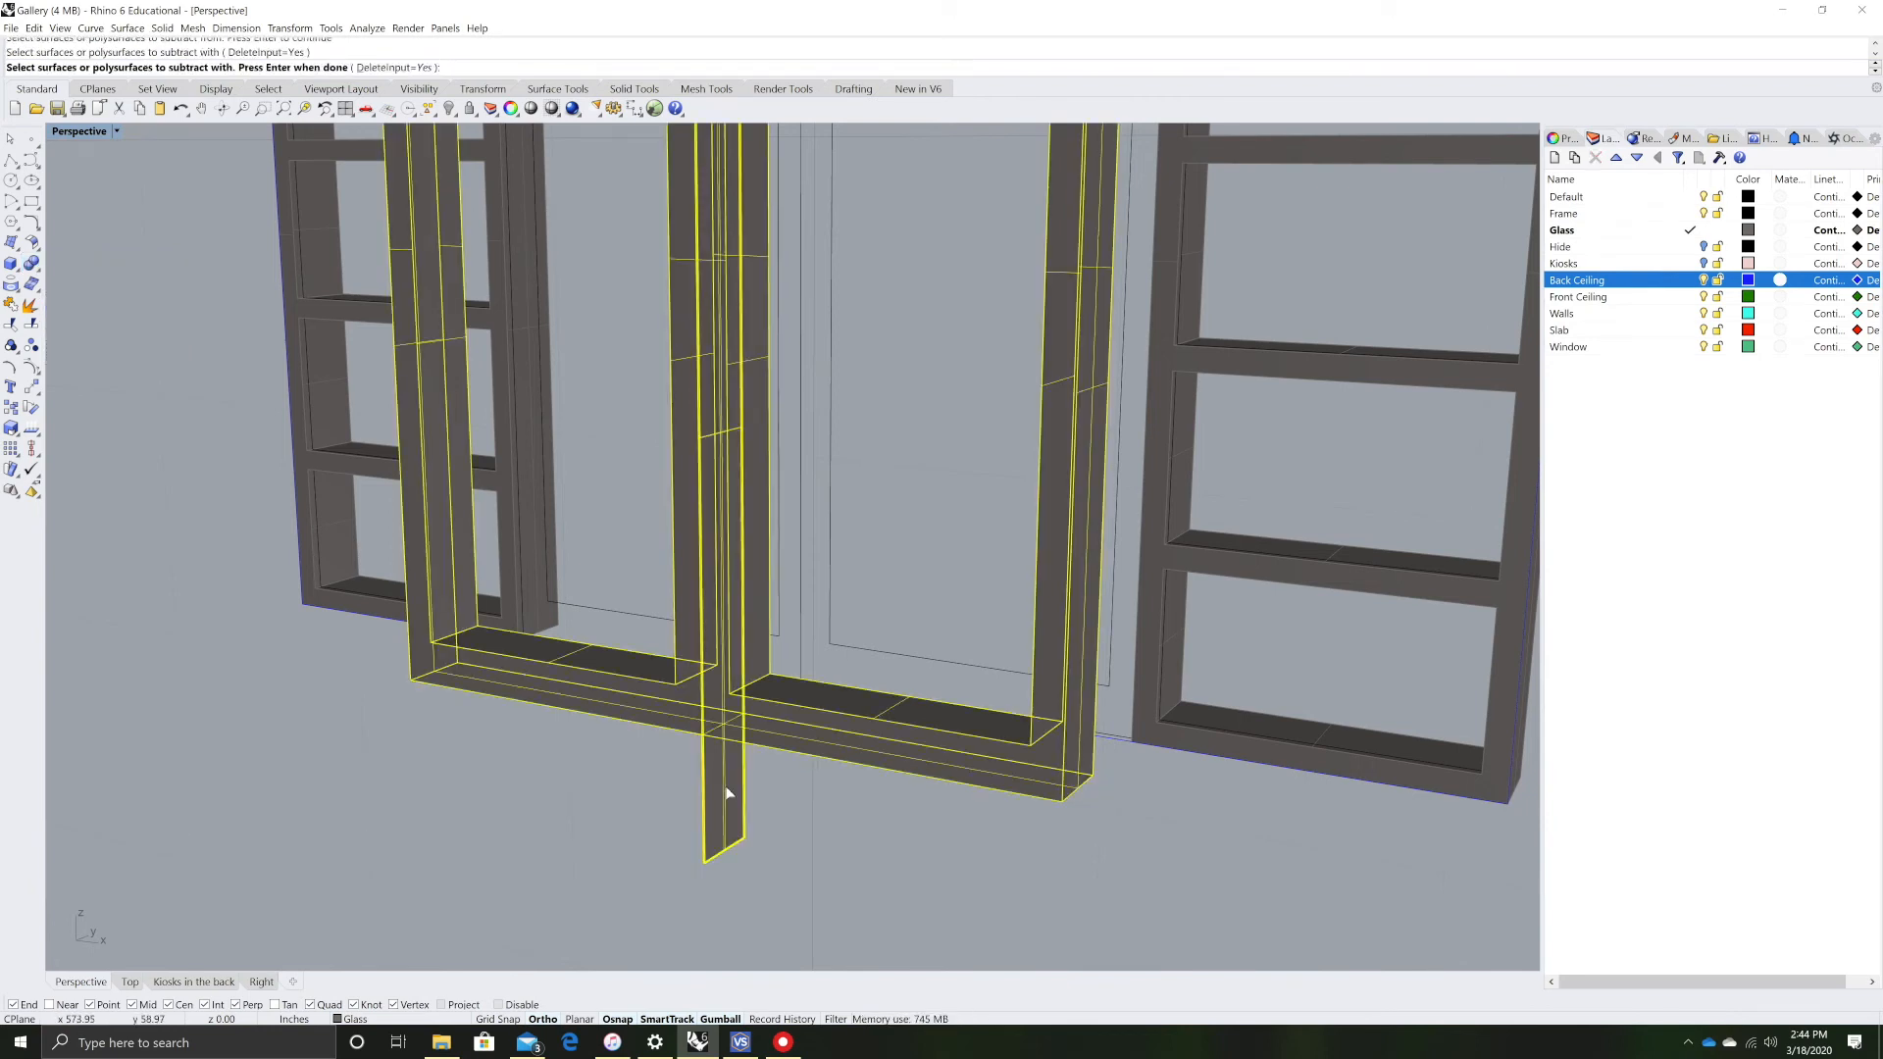
pyautogui.press('Return')
# - Delete the original cutting surface left between the two door leaves
pyautogui.scroll(3, 741, 706)
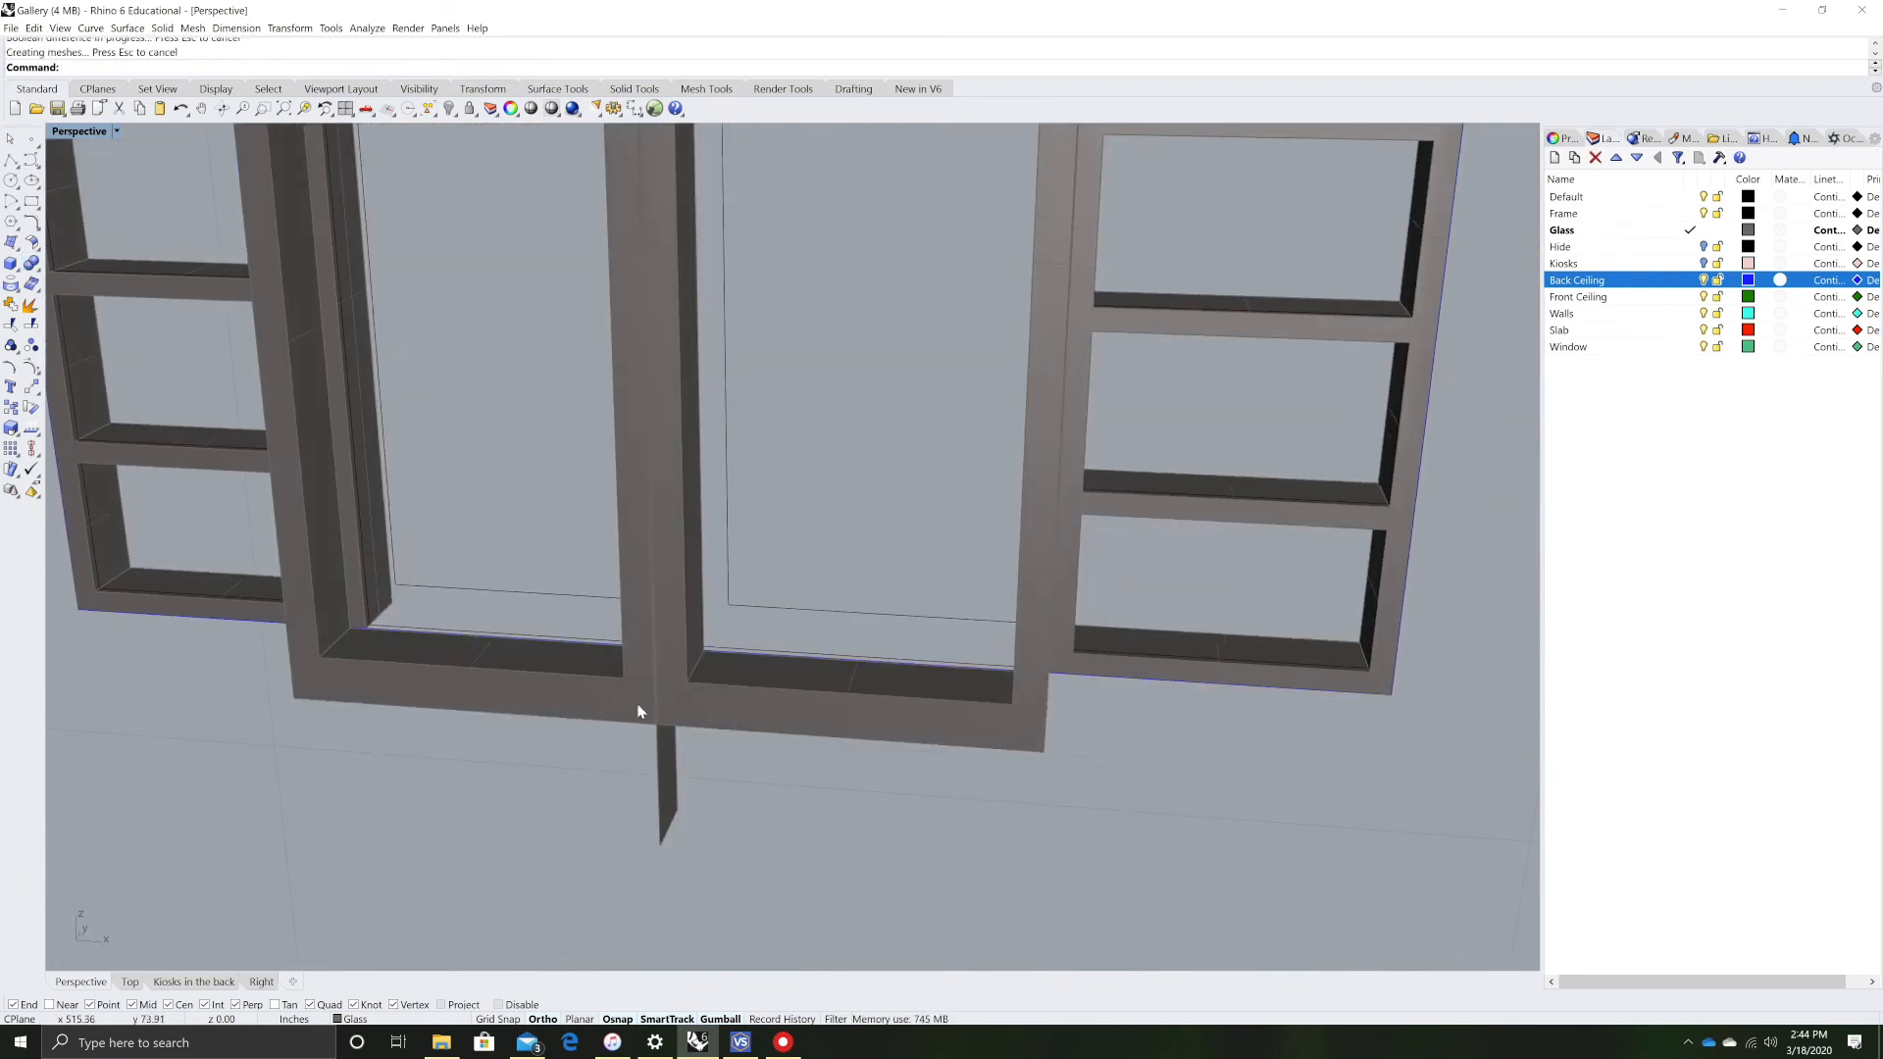
pyautogui.scroll(5, 712, 749)
pyautogui.click(750, 855)
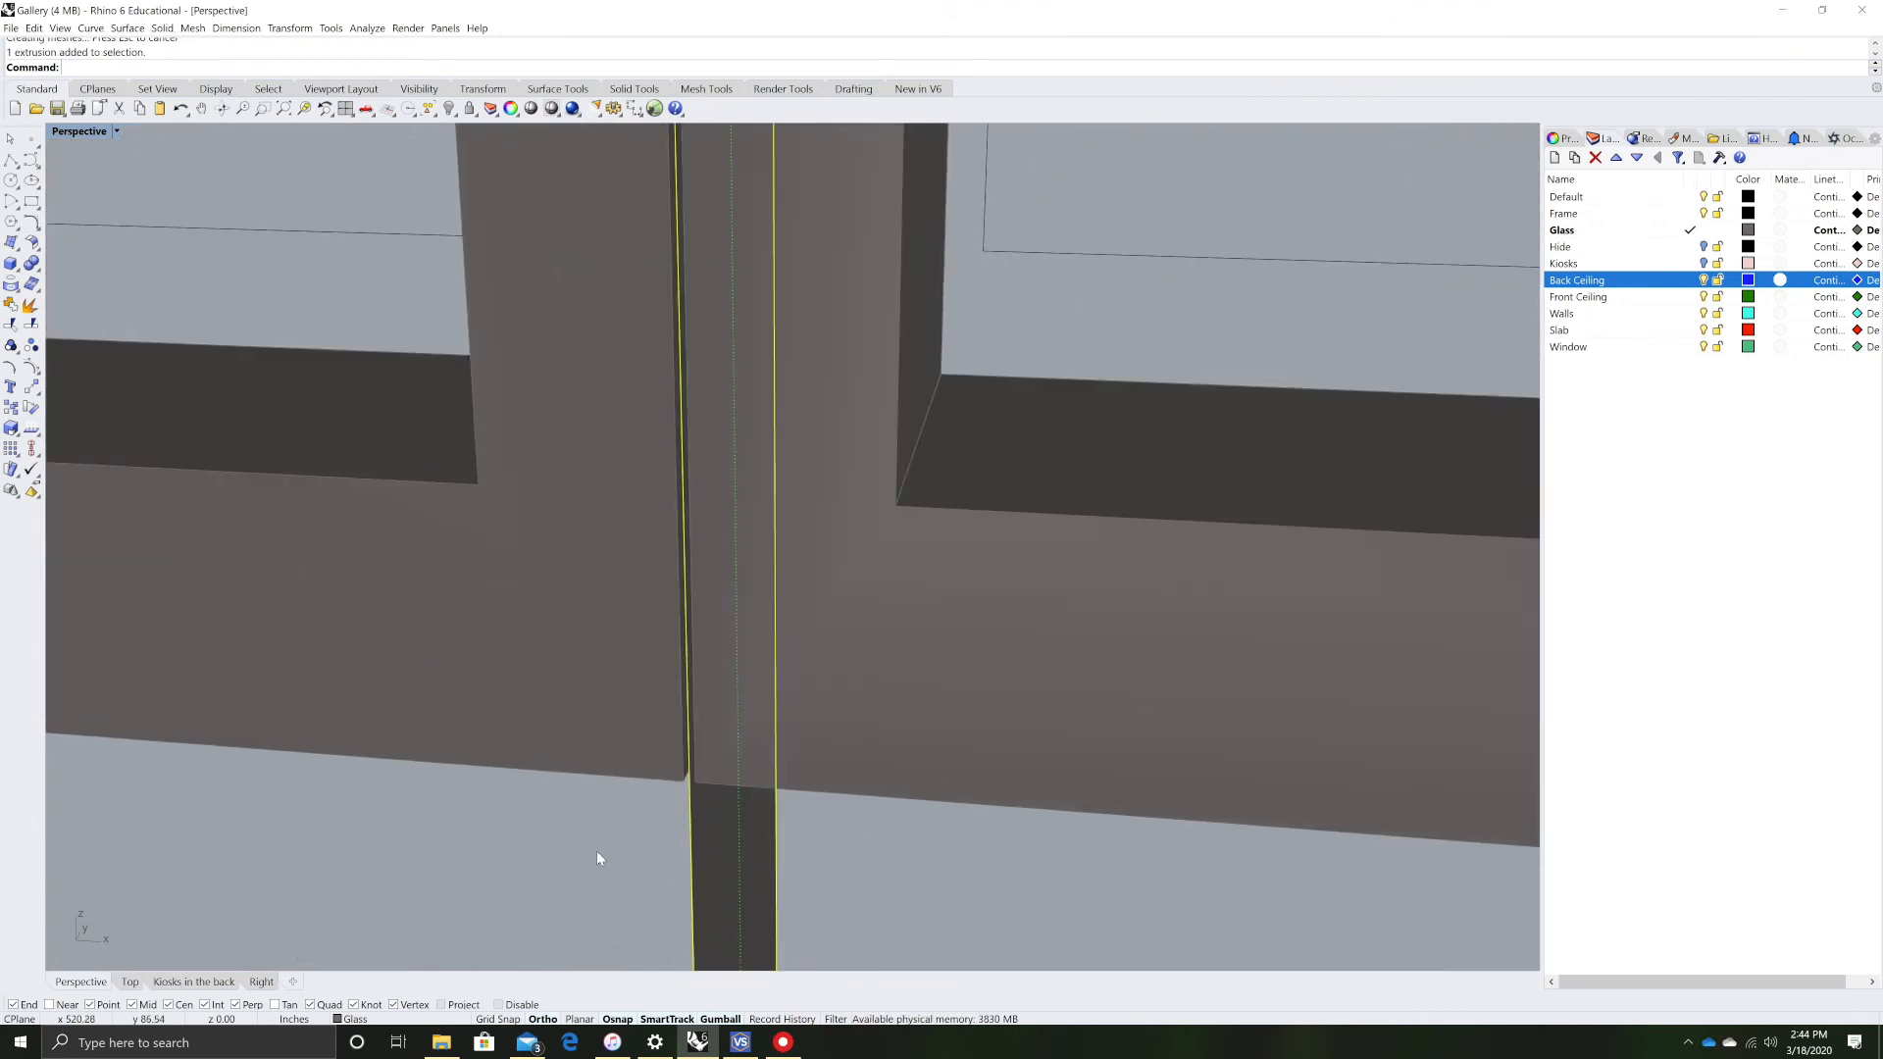
pyautogui.press('Delete')
# - Select the door leaves individually and together to check that they are separate solids, and inspect the gap between them
pyautogui.scroll(-2, 447, 828)
pyautogui.scroll(-5, 481, 785)
pyautogui.click(474, 765)
pyautogui.scroll(-2, 432, 814)
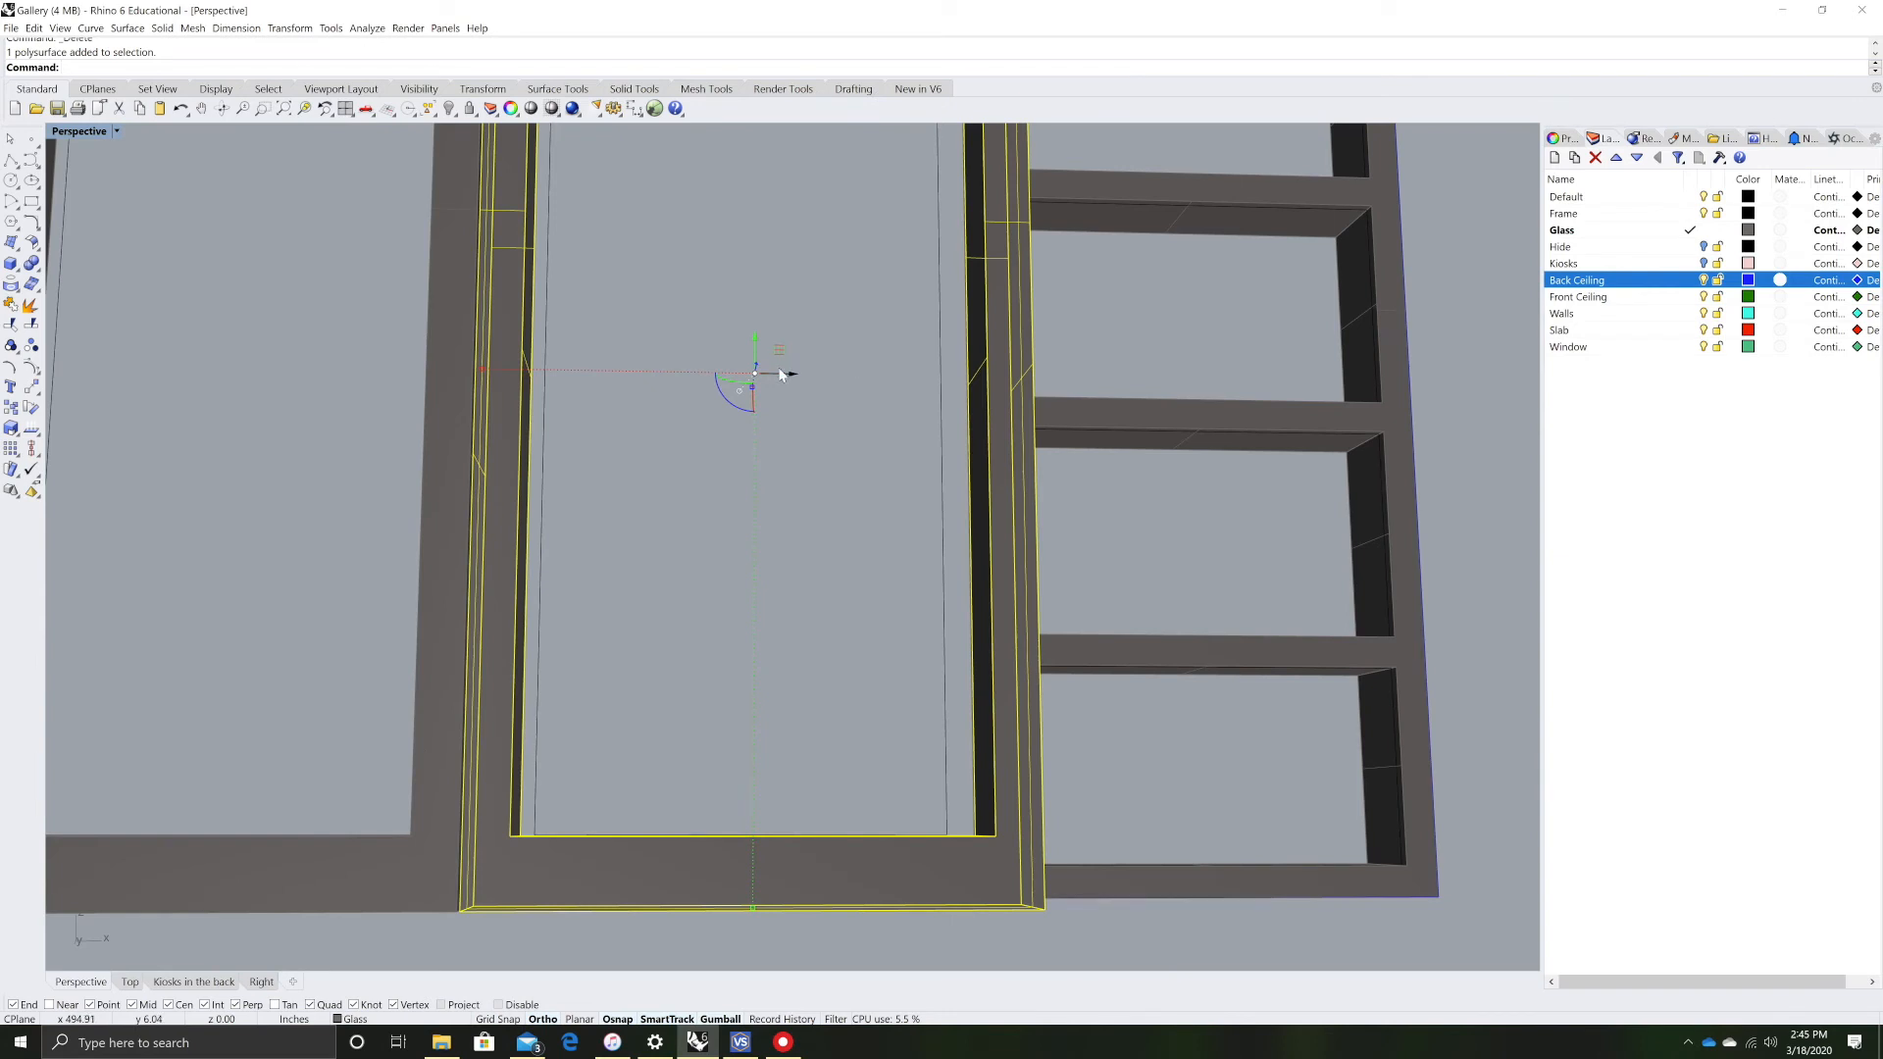
pyautogui.click(608, 575)
pyautogui.scroll(-8, 826, 697)
pyautogui.moveTo(826, 697); pyautogui.dragTo(768, 769, button='right')
pyautogui.scroll(7, 775, 366)
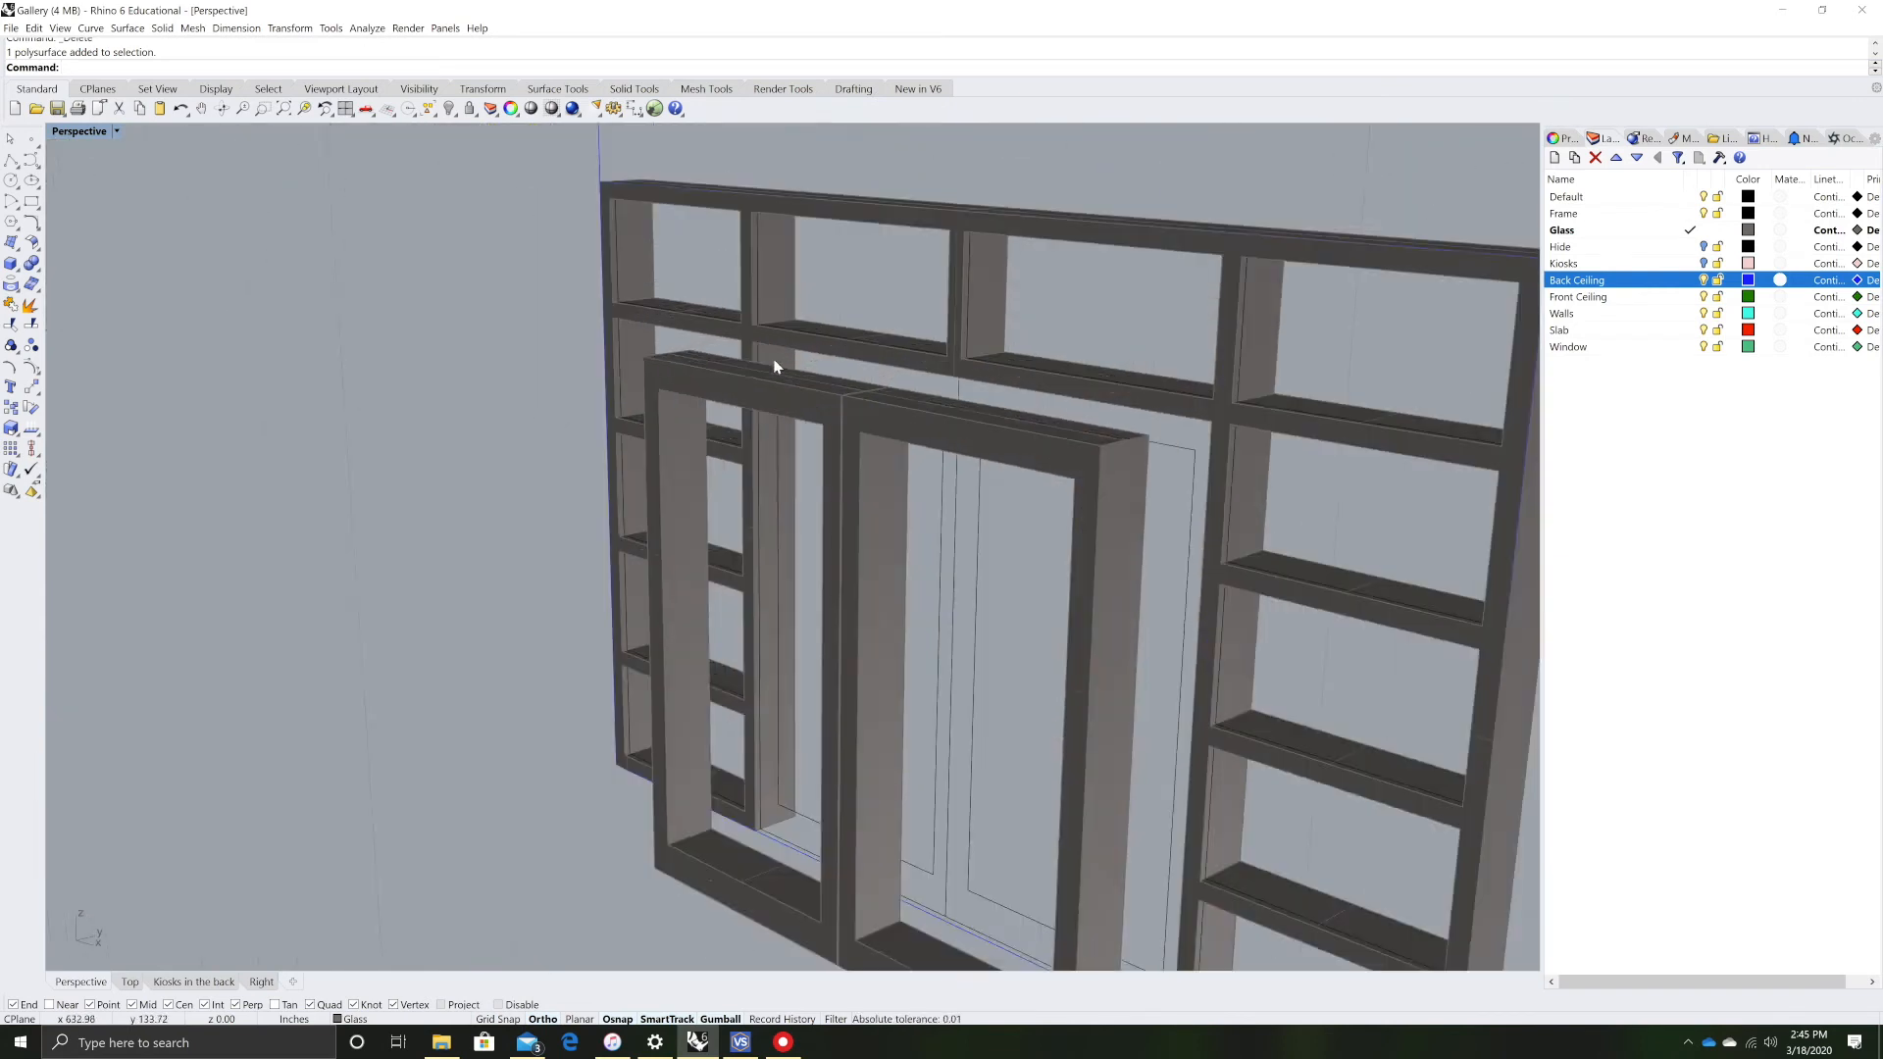
pyautogui.click(830, 412)
pyautogui.click(951, 557)
pyautogui.click(891, 433)
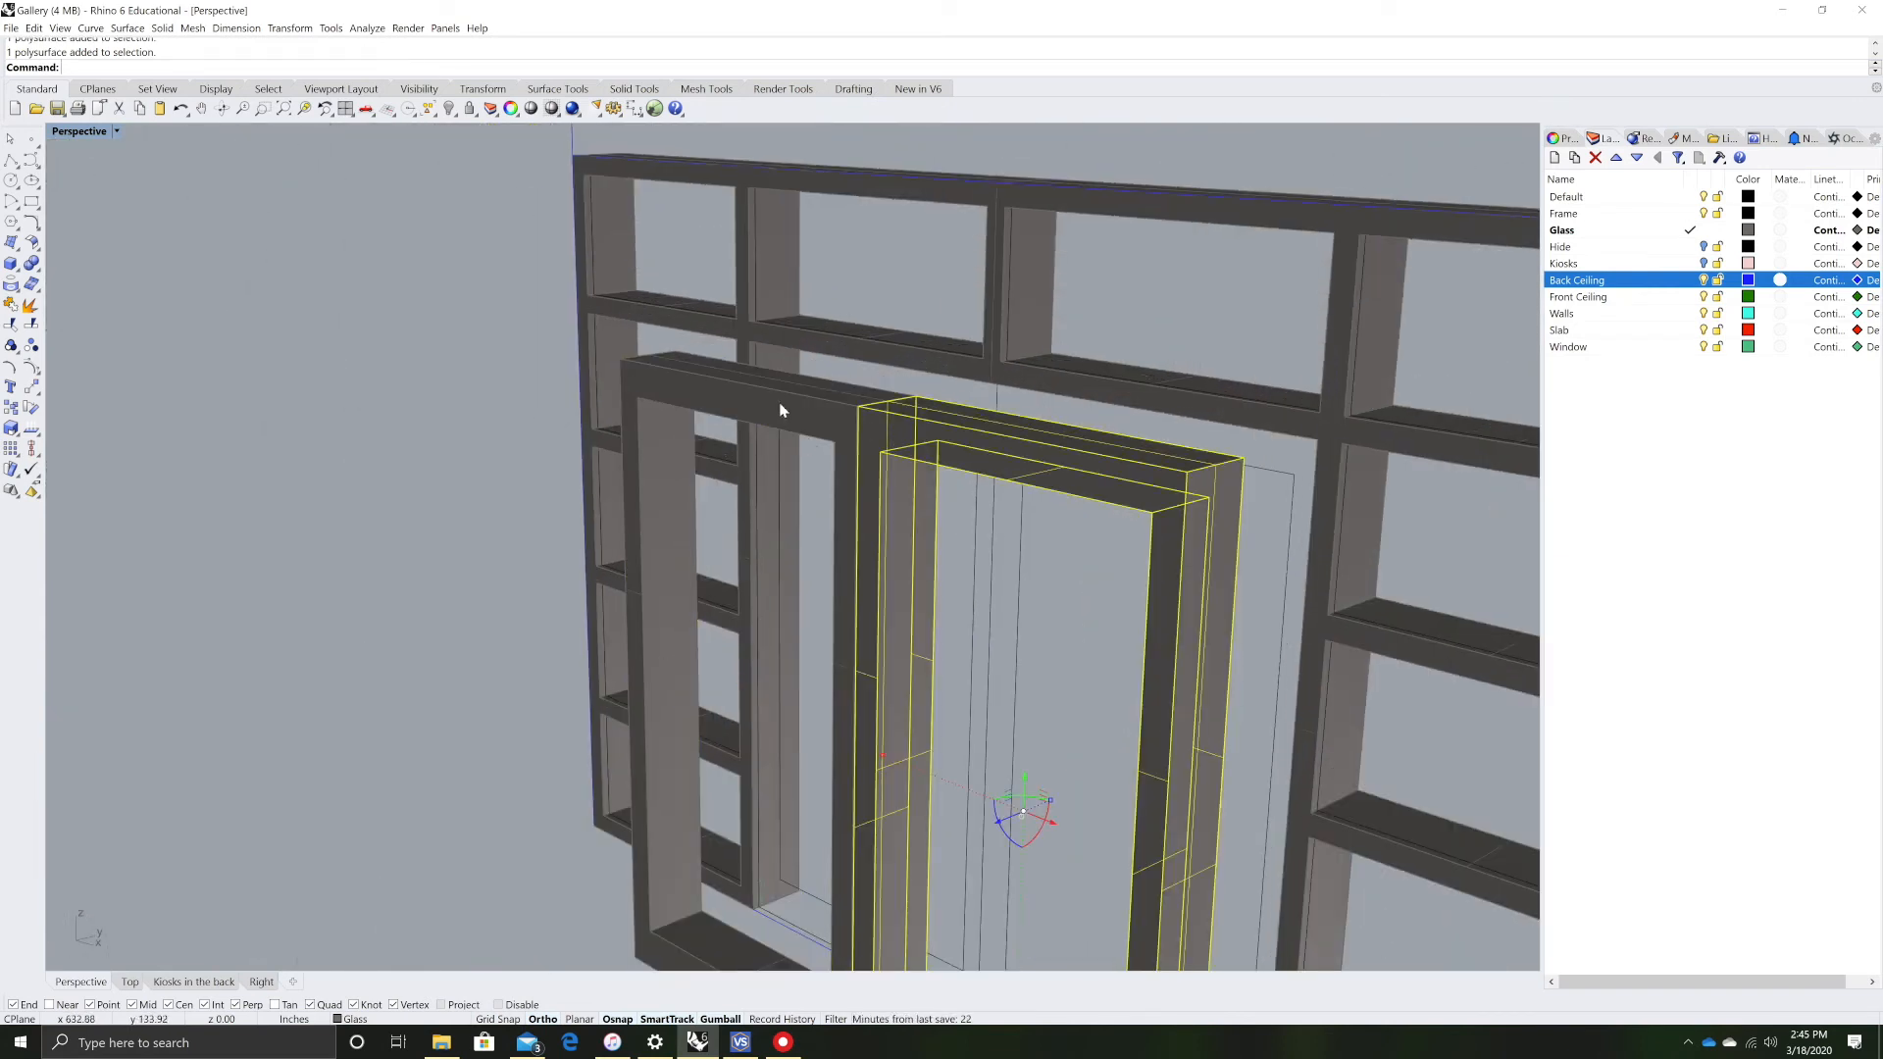
pyautogui.keyDown('shift'); pyautogui.click(815, 405); pyautogui.keyUp('shift')
pyautogui.scroll(-8, 886, 669)
pyautogui.moveTo(1063, 781); pyautogui.dragTo(781, 750, button='right')
pyautogui.scroll(3, 781, 750)
pyautogui.click(780, 755)
pyautogui.scroll(5, 781, 755)
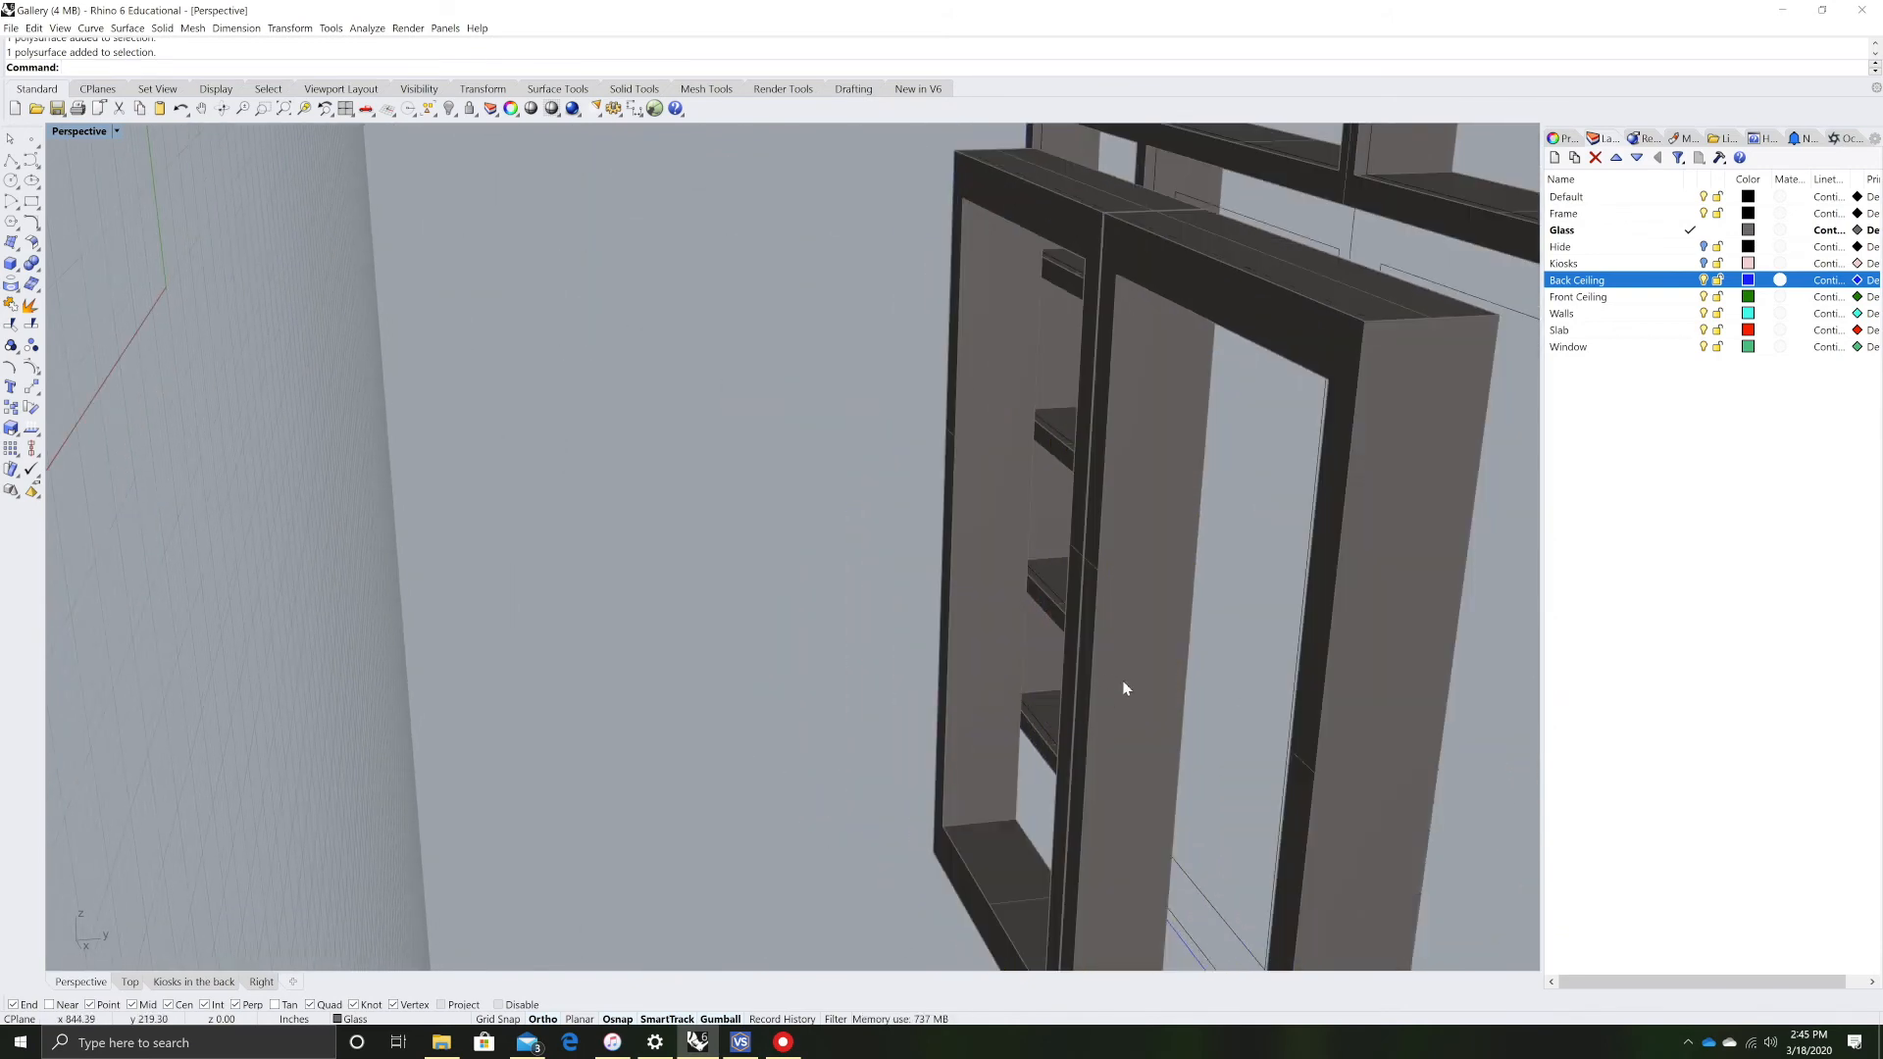
# - Select both door leaves and move them back into the window frame's door opening
pyautogui.scroll(-3, 1147, 608)
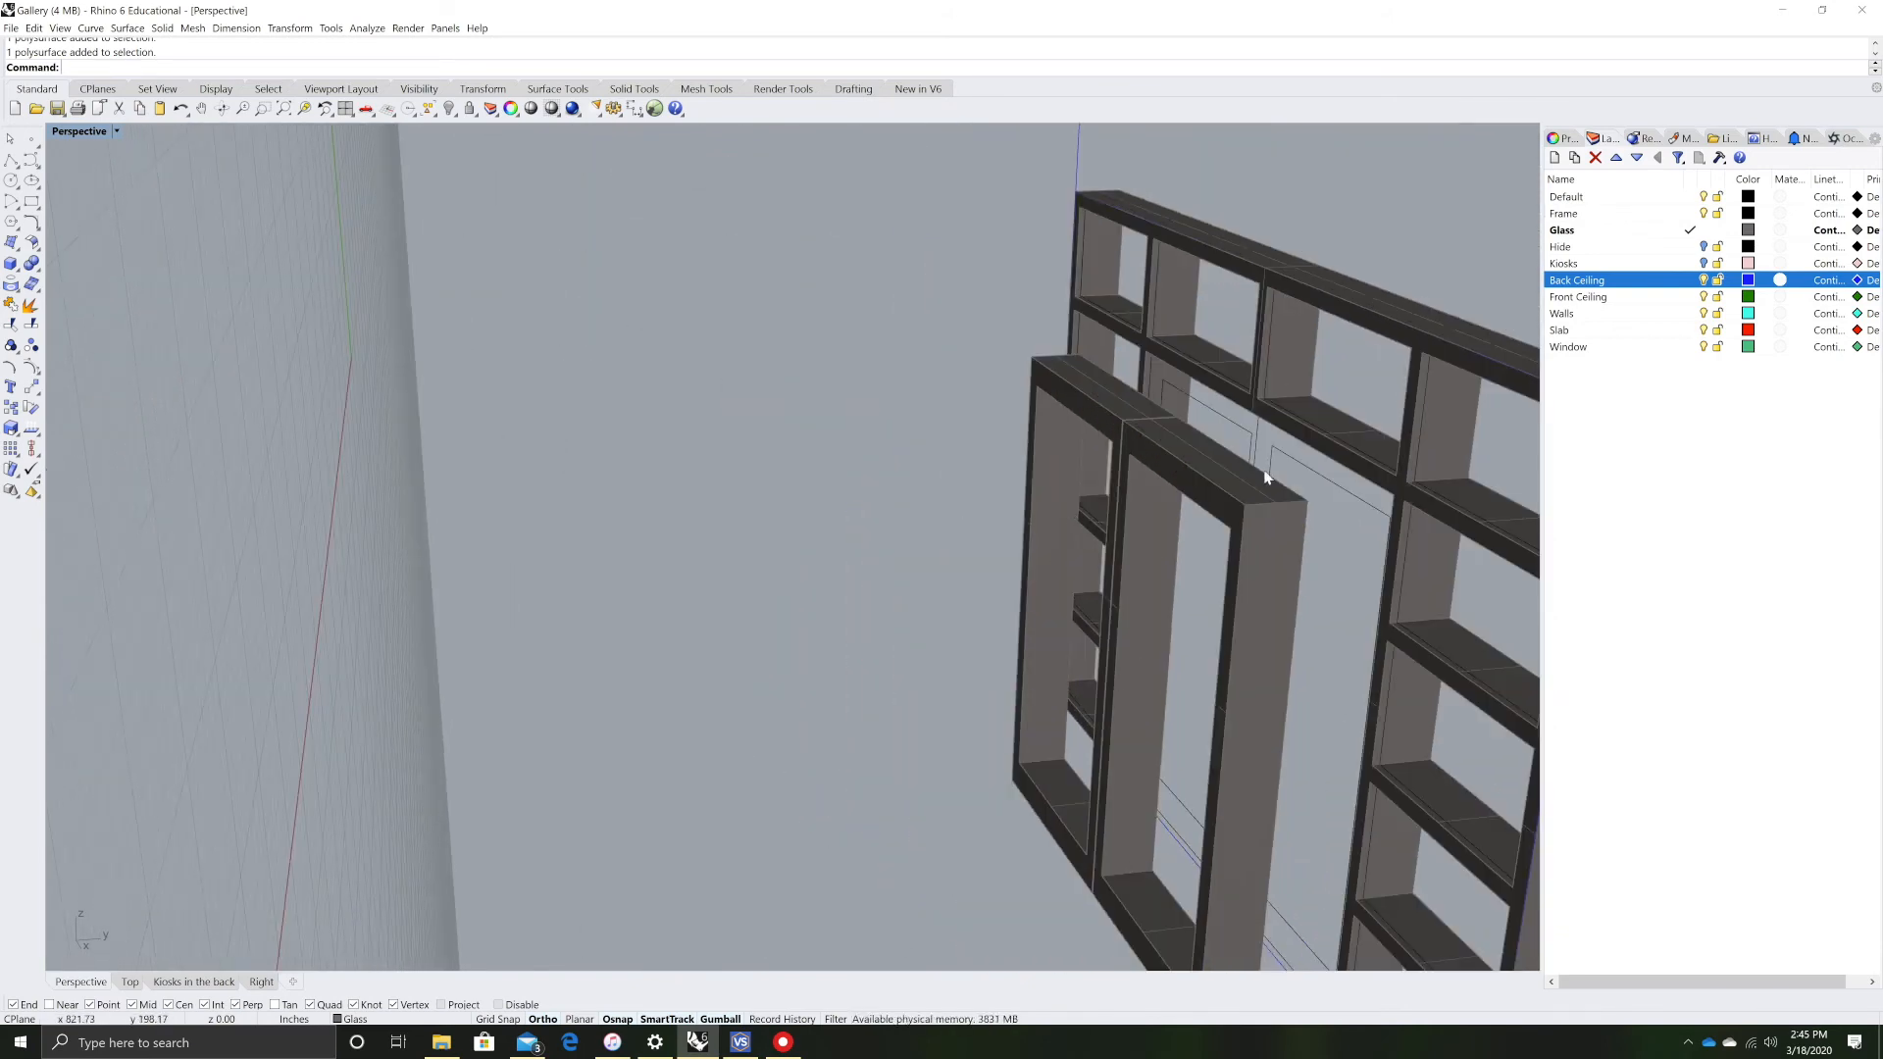
pyautogui.moveTo(1016, 590); pyautogui.dragTo(1103, 584, button='right')
pyautogui.scroll(5, 990, 378)
pyautogui.click(989, 377)
pyautogui.keyDown('shift'); pyautogui.click(922, 365); pyautogui.keyUp('shift')
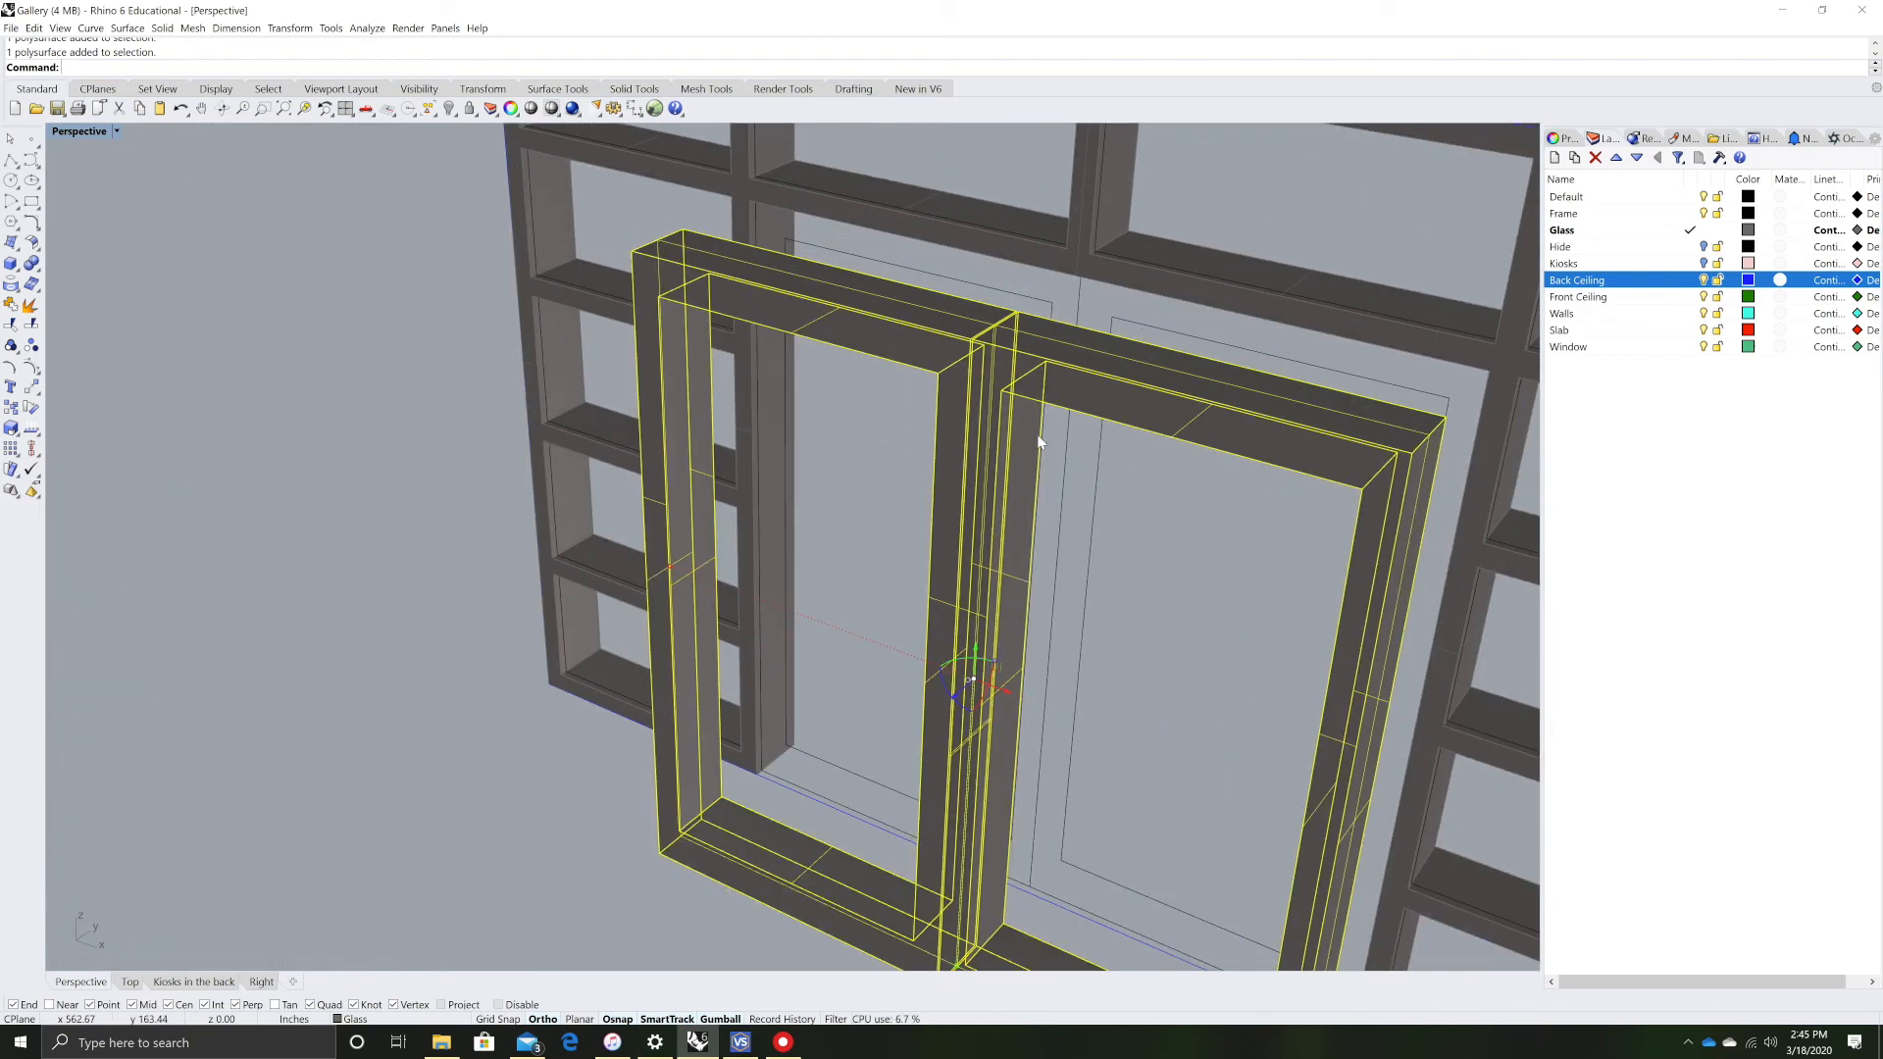
pyautogui.moveTo(1139, 725); pyautogui.dragTo(1061, 734, button='right')
pyautogui.click(1162, 824)
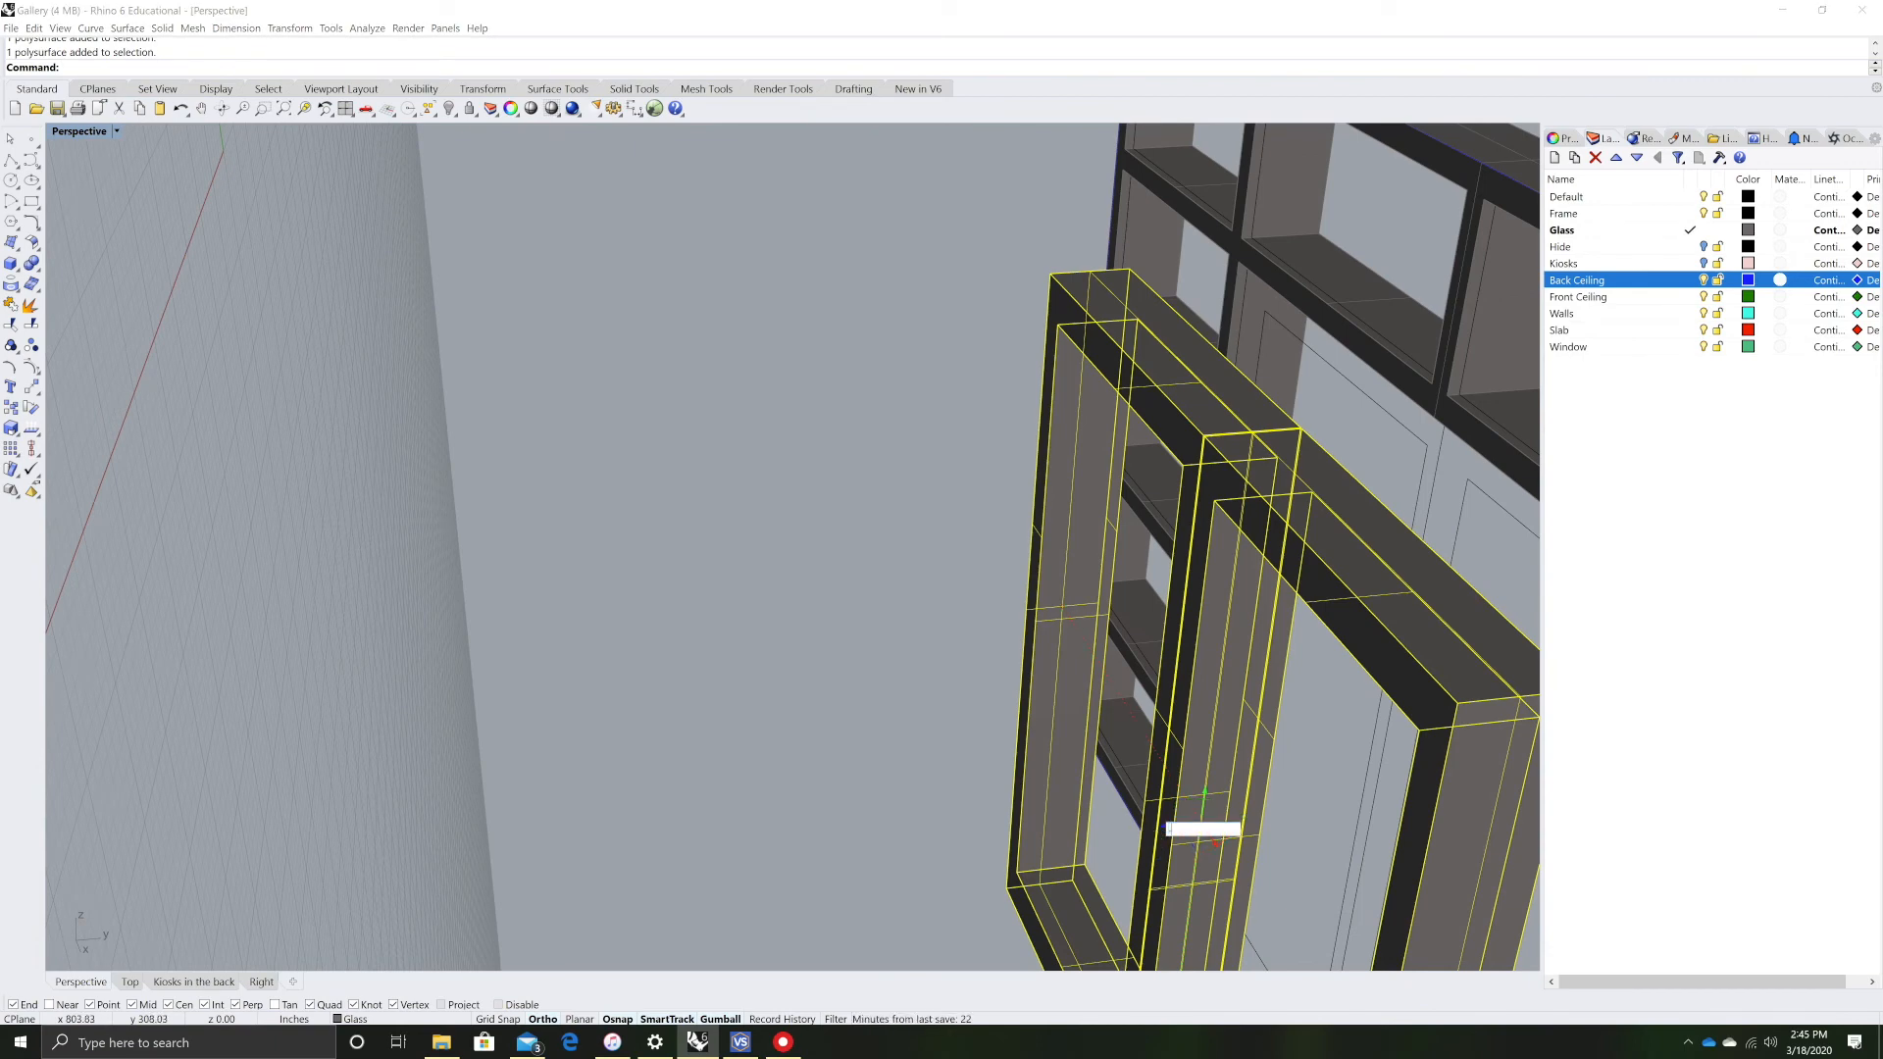
pyautogui.press('Return')
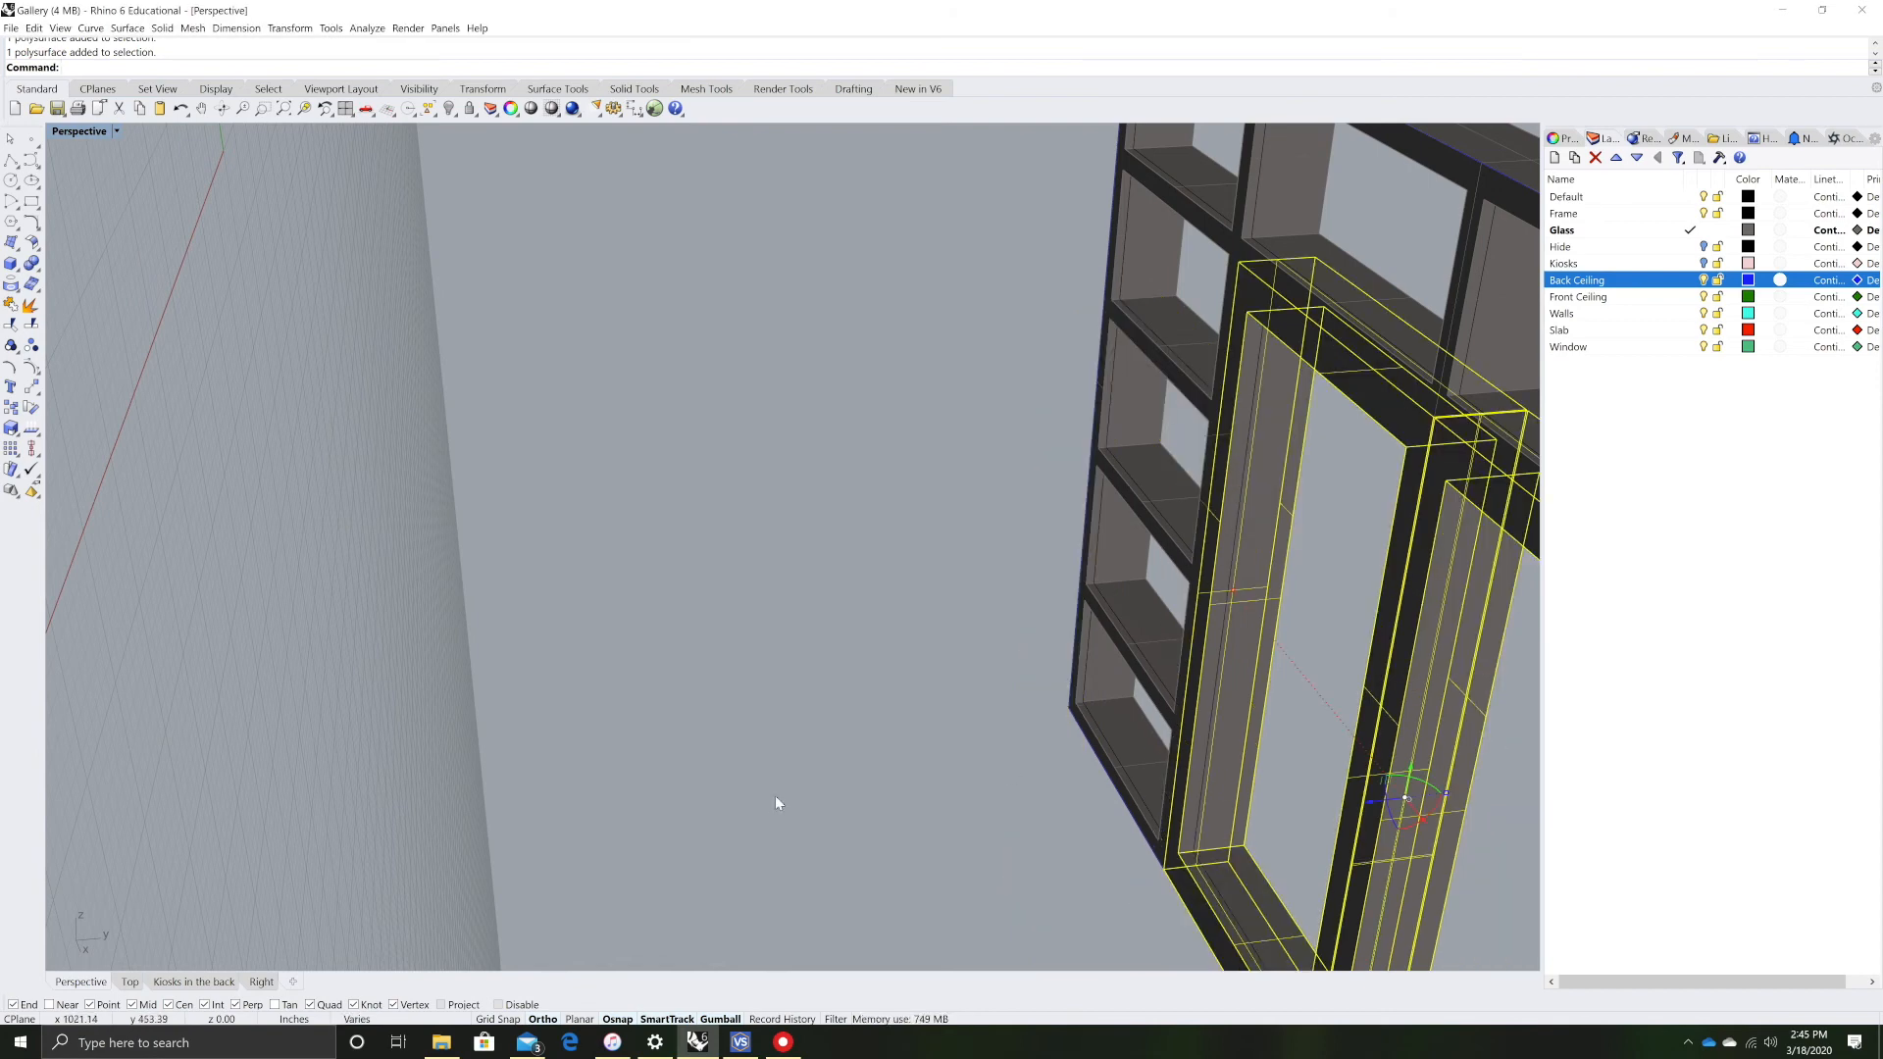
pyautogui.press('Escape')
pyautogui.moveTo(1030, 776); pyautogui.dragTo(725, 765, button='right')
pyautogui.scroll(-2, 685, 790)
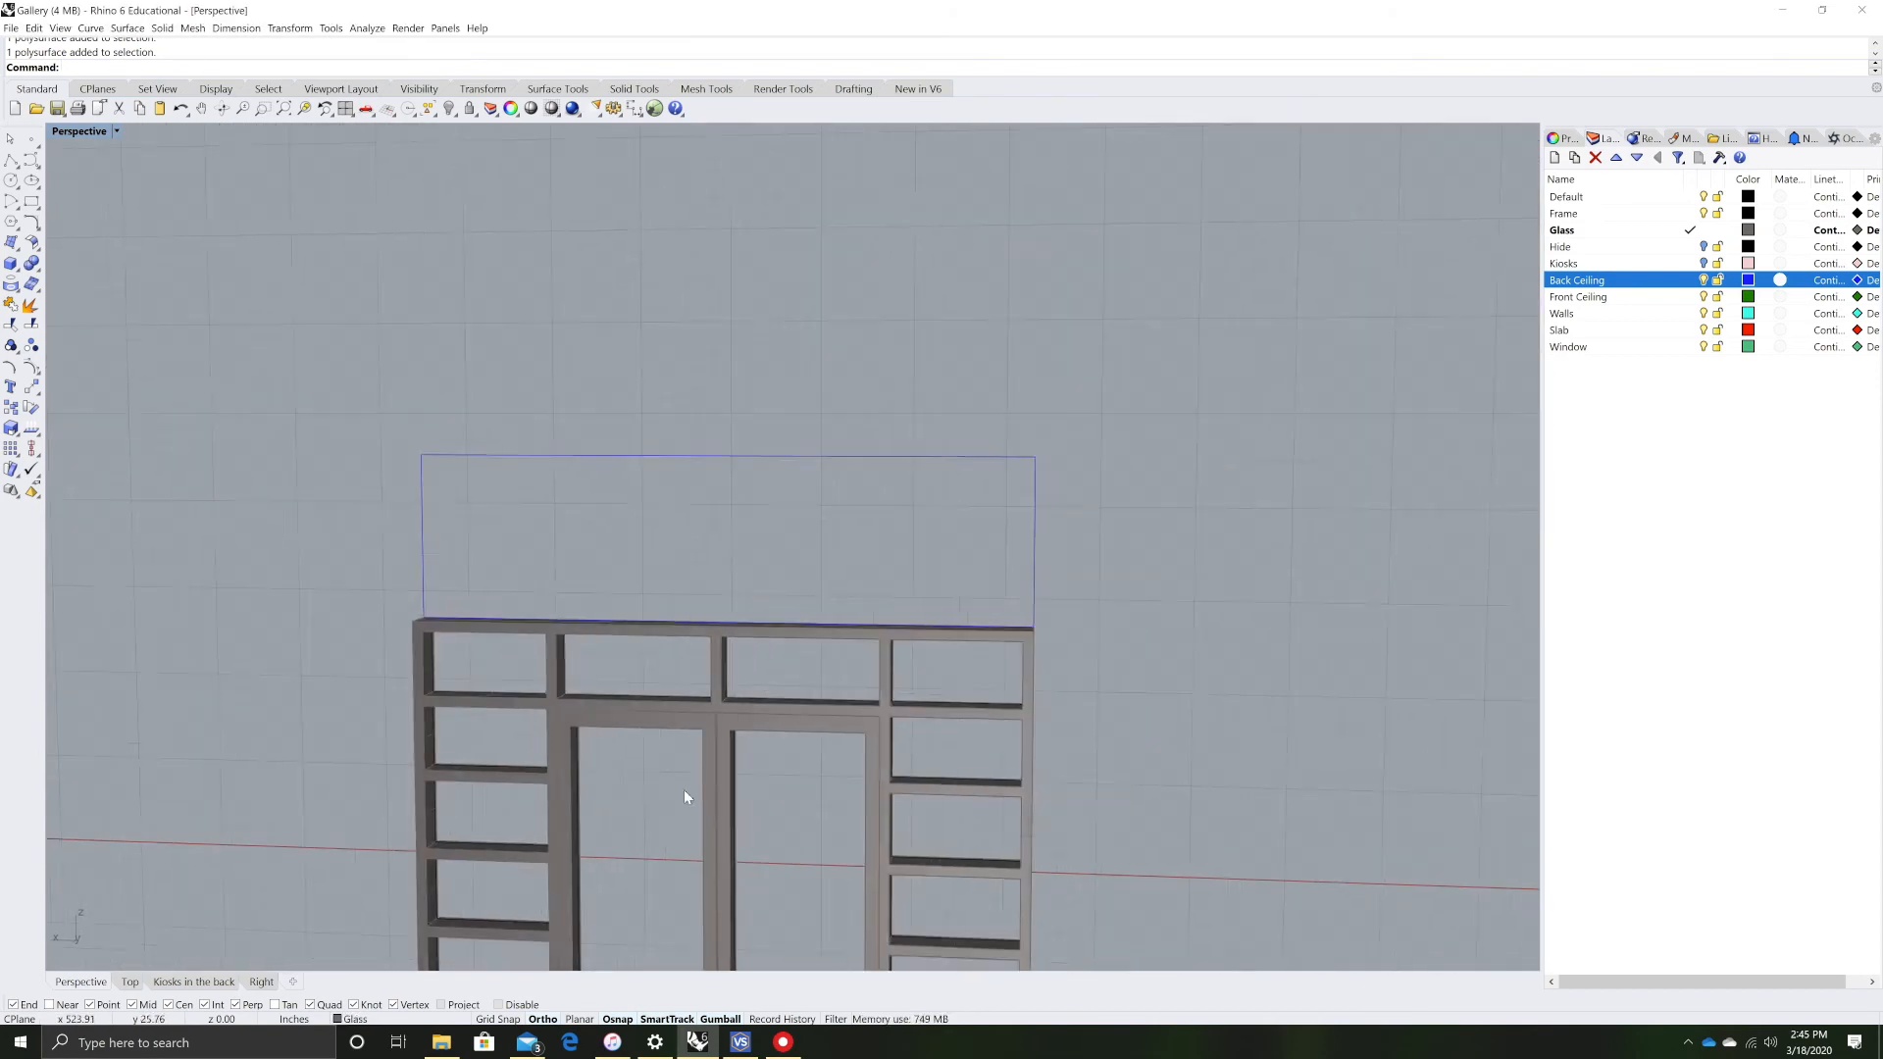
pyautogui.scroll(4, 642, 904)
pyautogui.scroll(1, 642, 910)
pyautogui.scroll(-4, 580, 765)
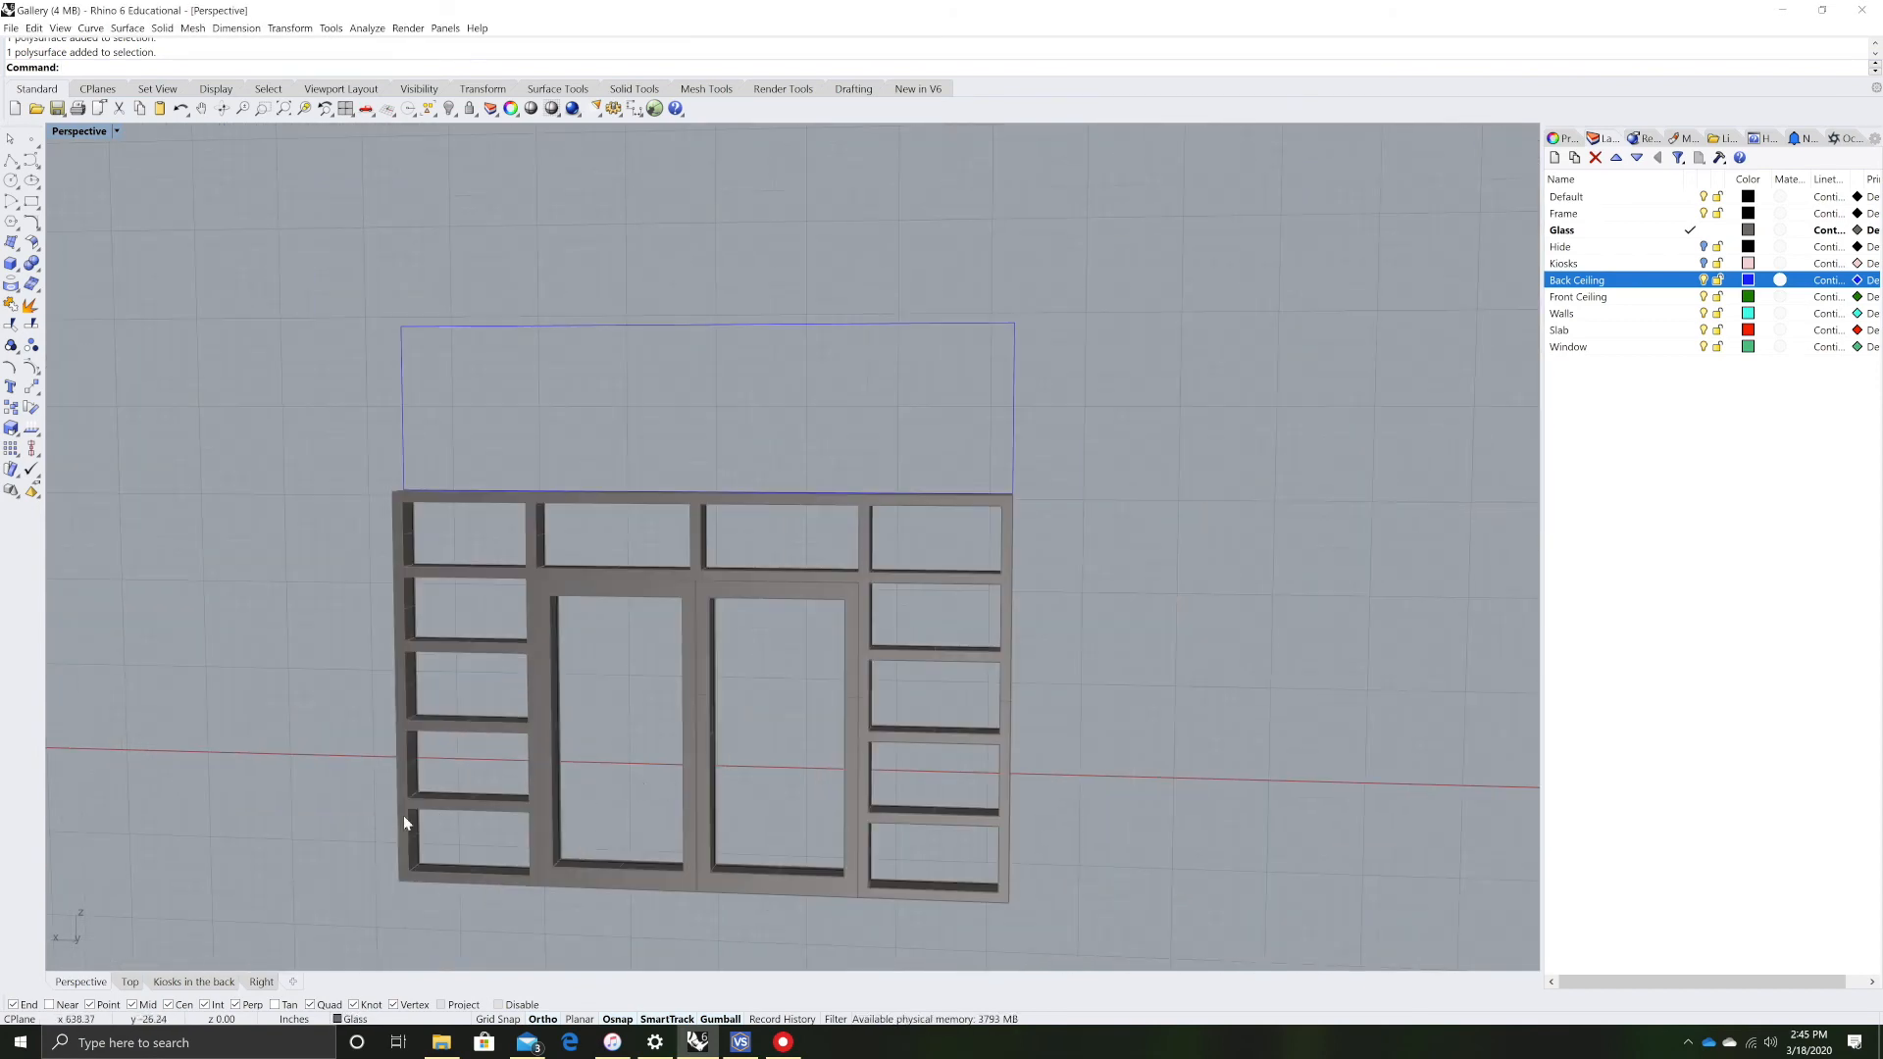
pyautogui.moveTo(351, 898); pyautogui.dragTo(557, 449)
pyautogui.moveTo(687, 533); pyautogui.dragTo(478, 590, button='right')
pyautogui.click(575, 437)
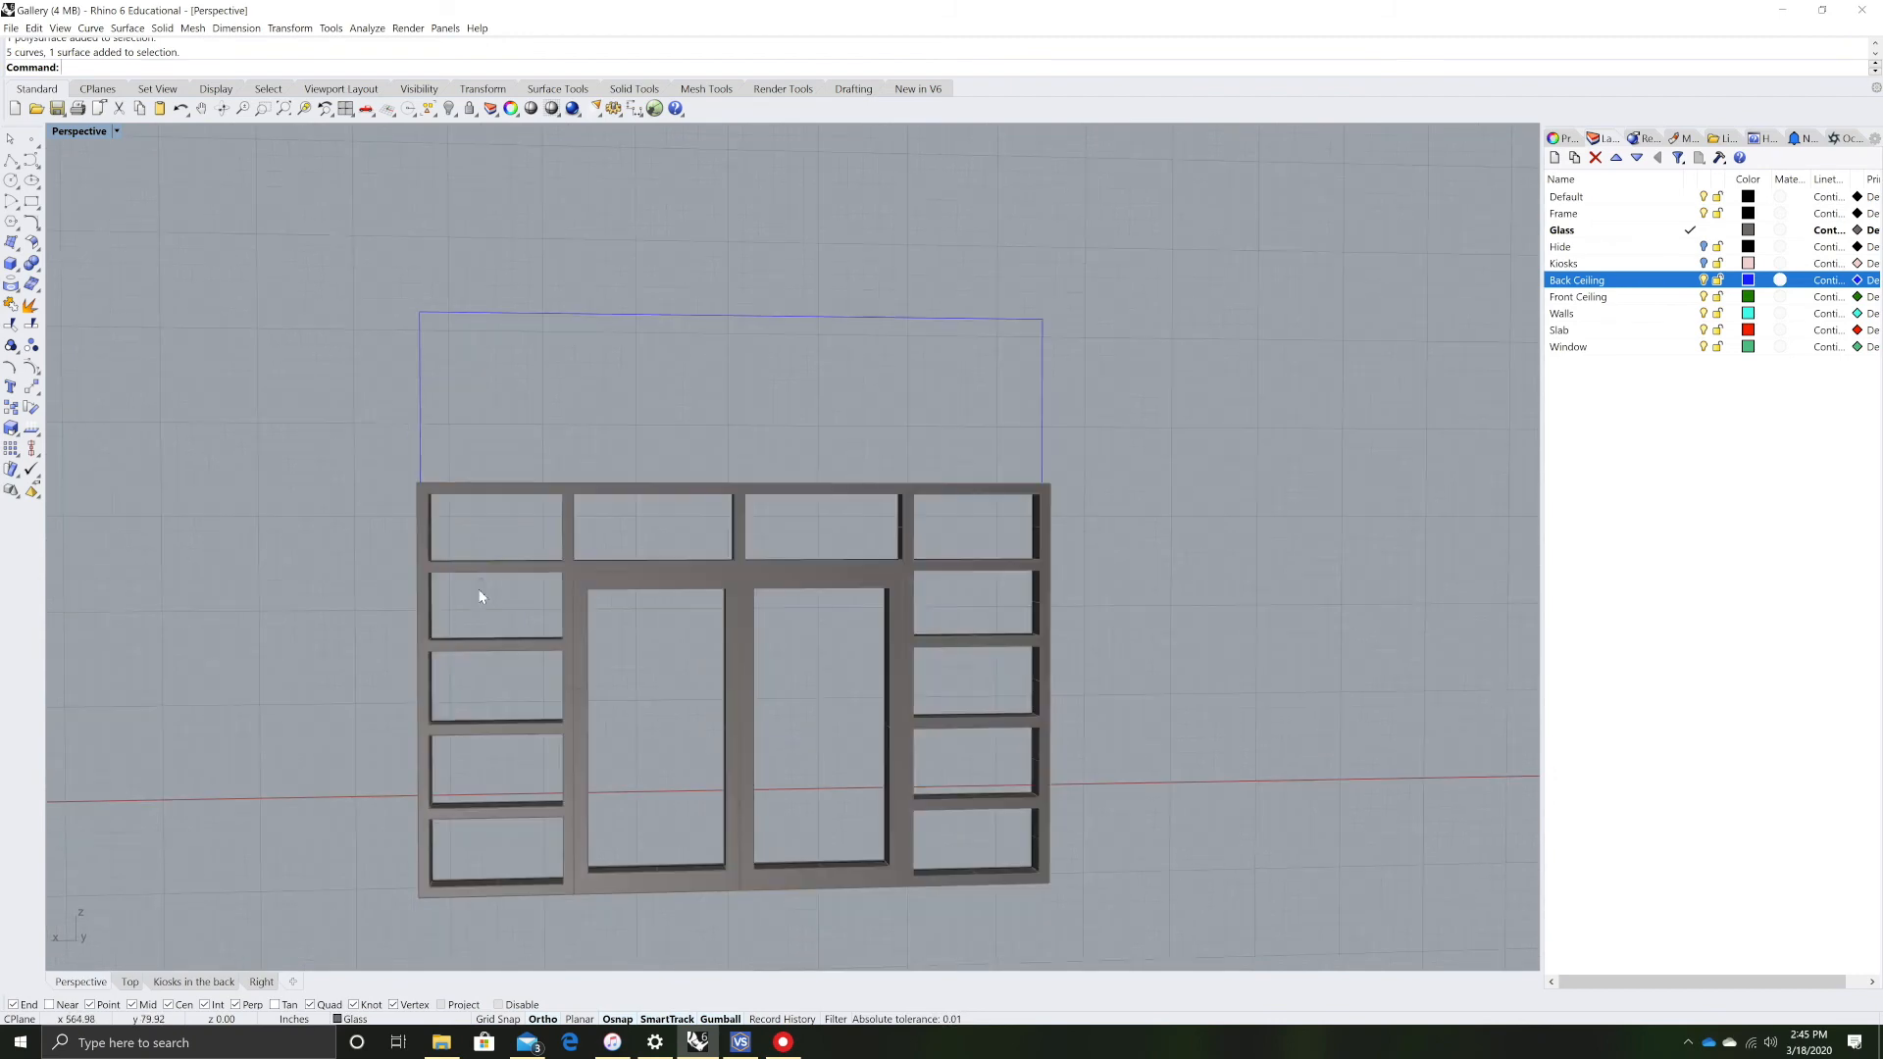
# - Select the five stacked window-pane outlines in one side column of the frame and extrude them 10 inches
pyautogui.scroll(-8, 327, 587)
pyautogui.scroll(8, 372, 761)
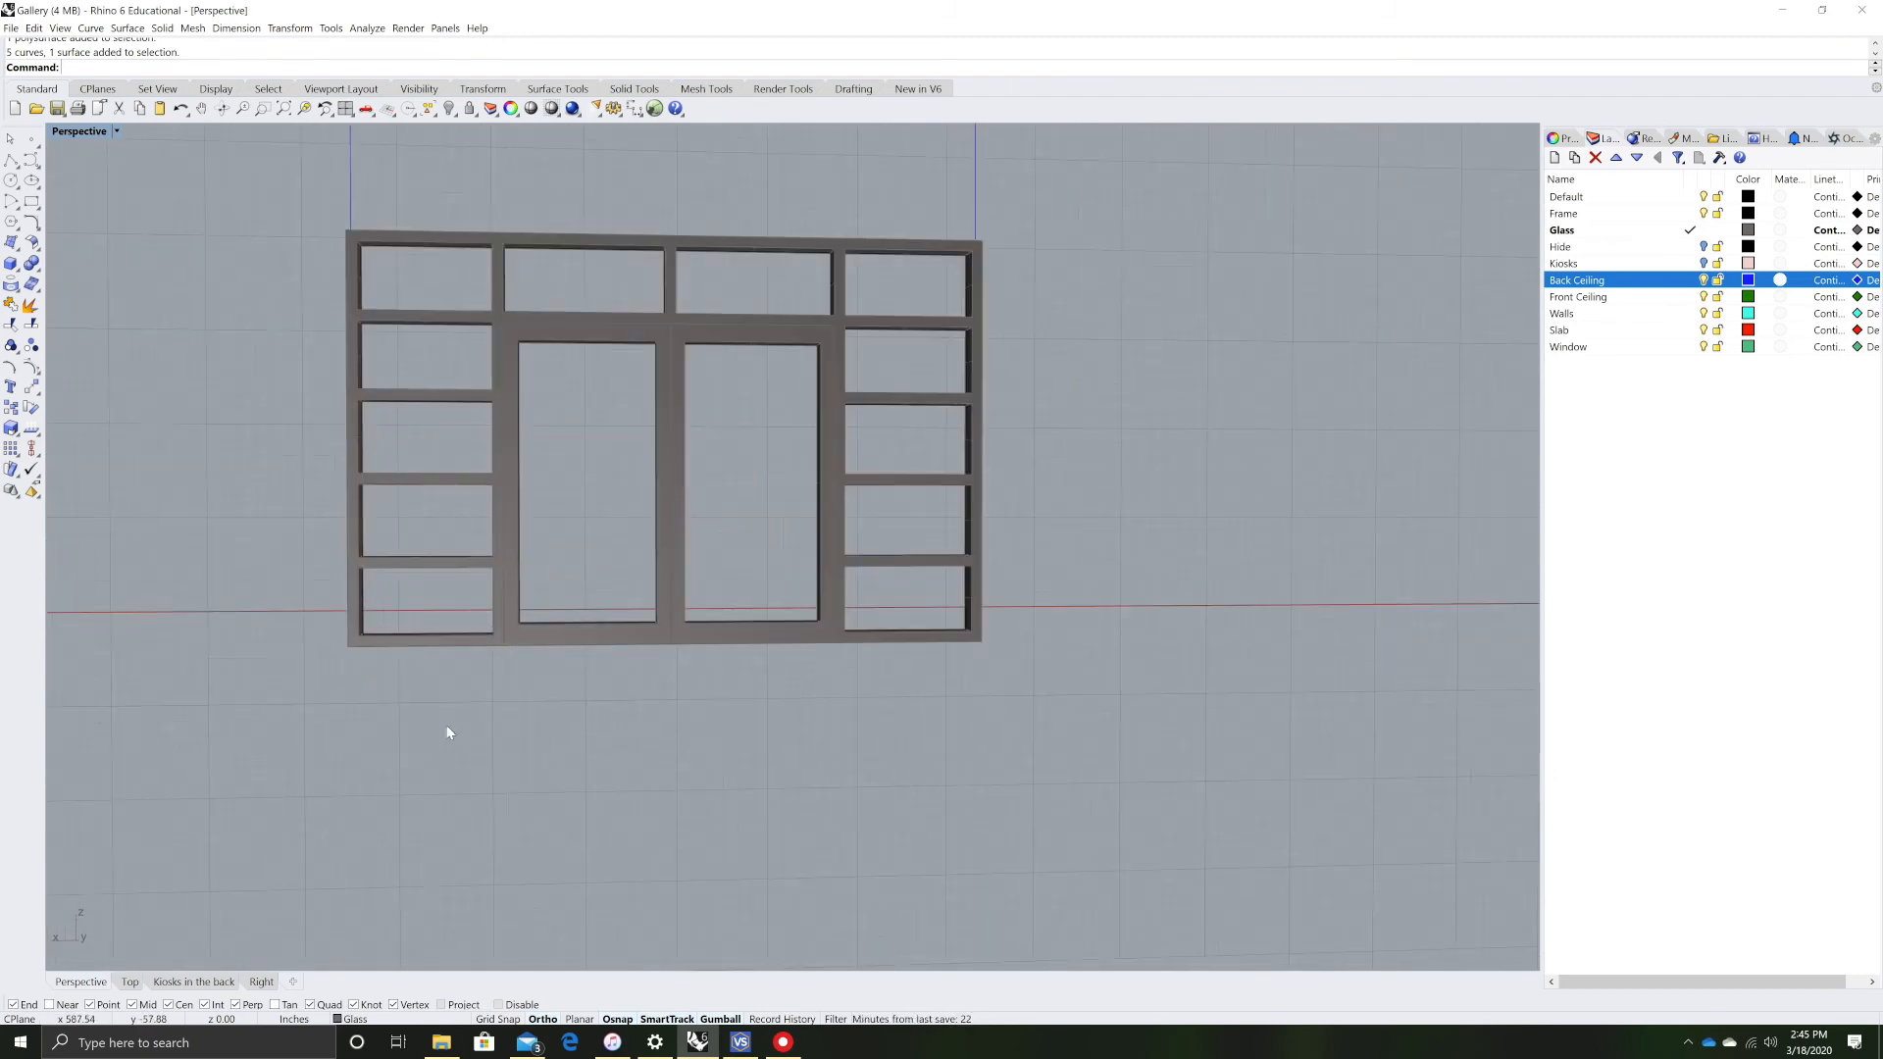
pyautogui.moveTo(313, 210); pyautogui.dragTo(501, 676)
pyautogui.moveTo(661, 710); pyautogui.dragTo(575, 752, button='right')
pyautogui.write('ExtrudeCrv')
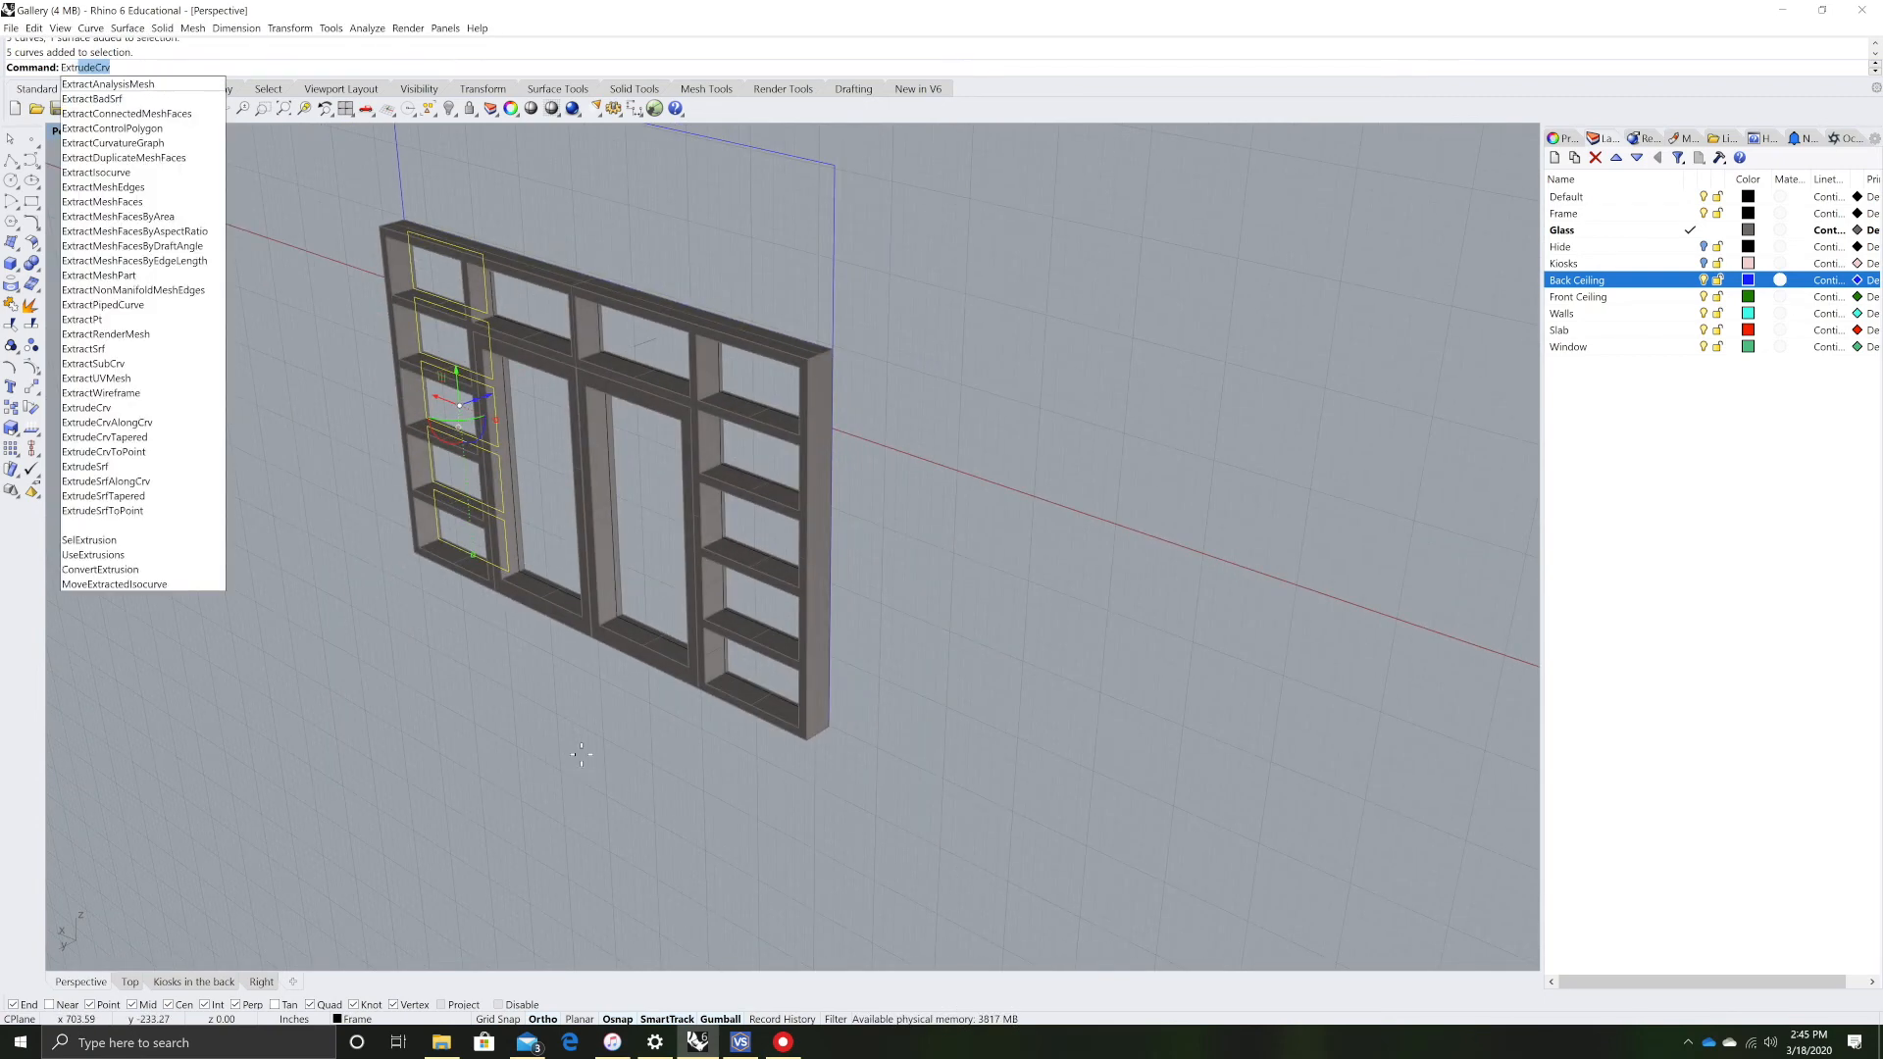
pyautogui.press('Return')
pyautogui.write('10')
pyautogui.press('Return')
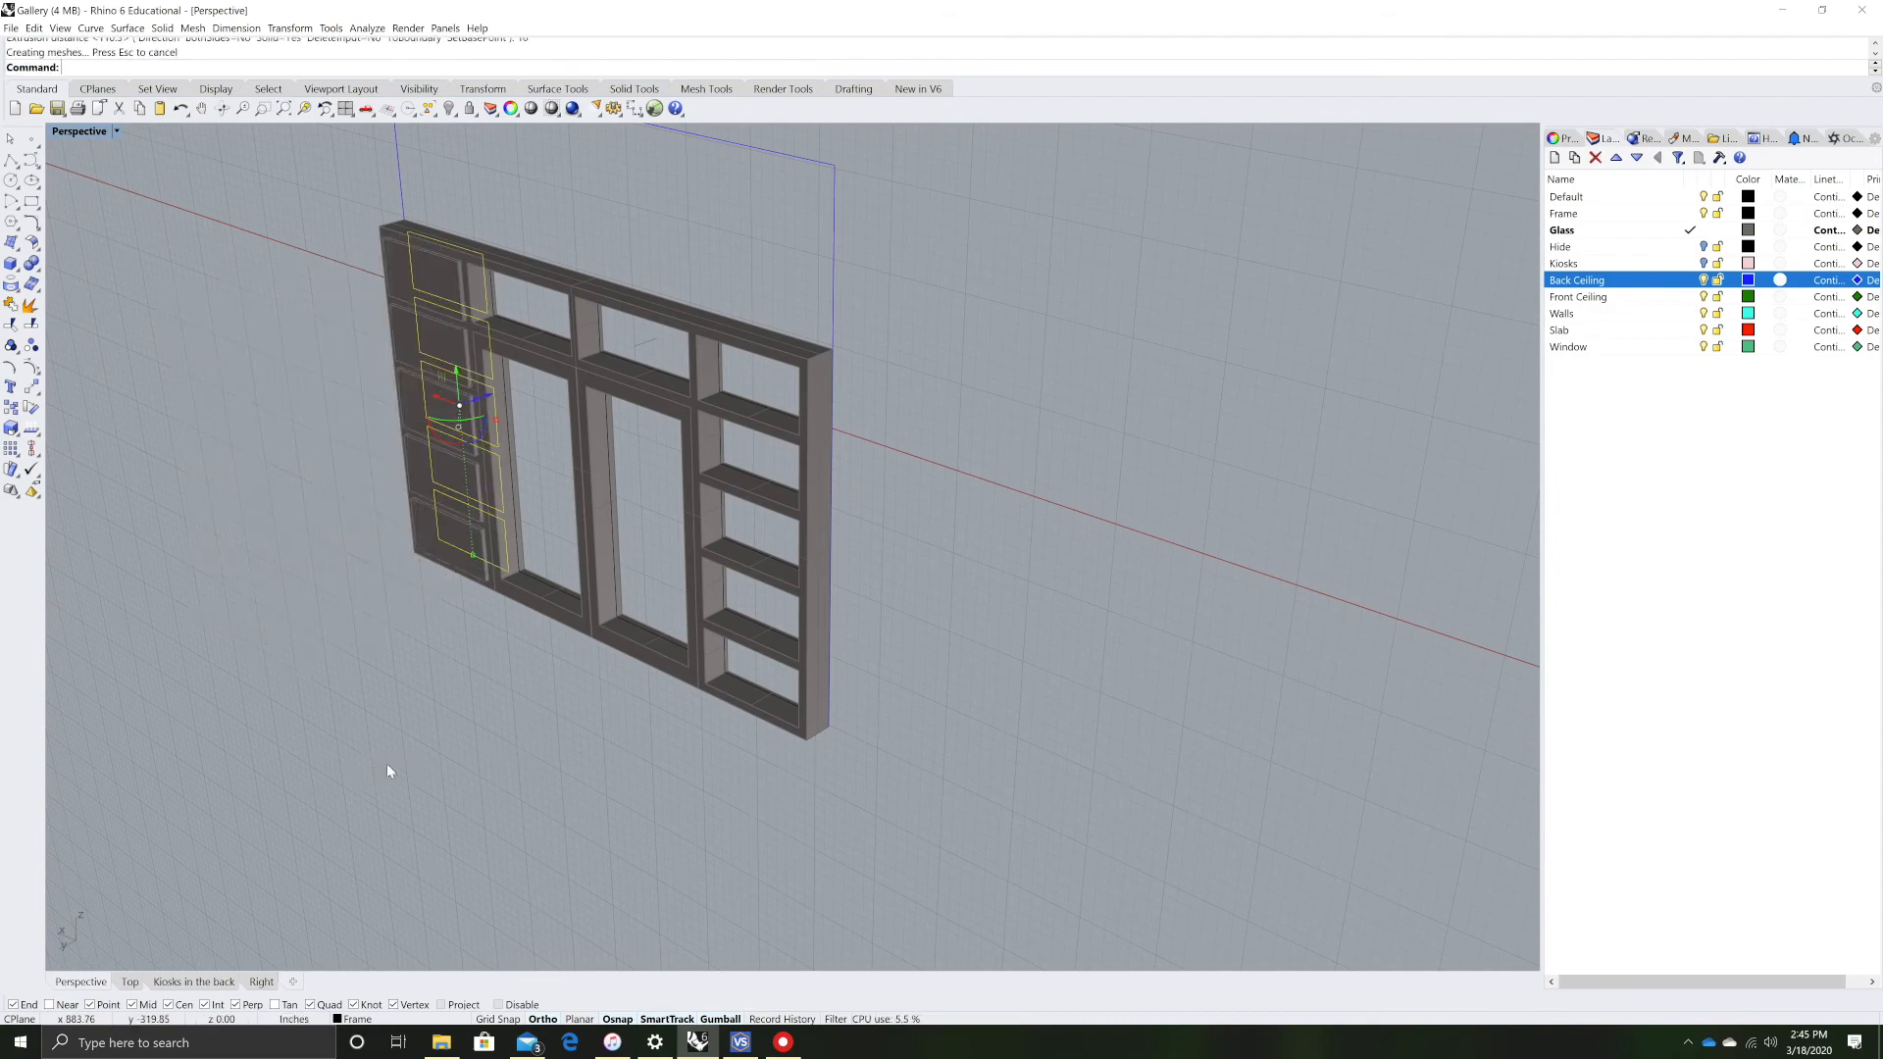
# - Examine the extruded pane solids in the side column from the opposite face of the window frame
pyautogui.scroll(6, 447, 204)
pyautogui.moveTo(697, 359); pyautogui.dragTo(582, 369, button='right')
pyautogui.scroll(-6, 786, 416)
pyautogui.scroll(4, 789, 446)
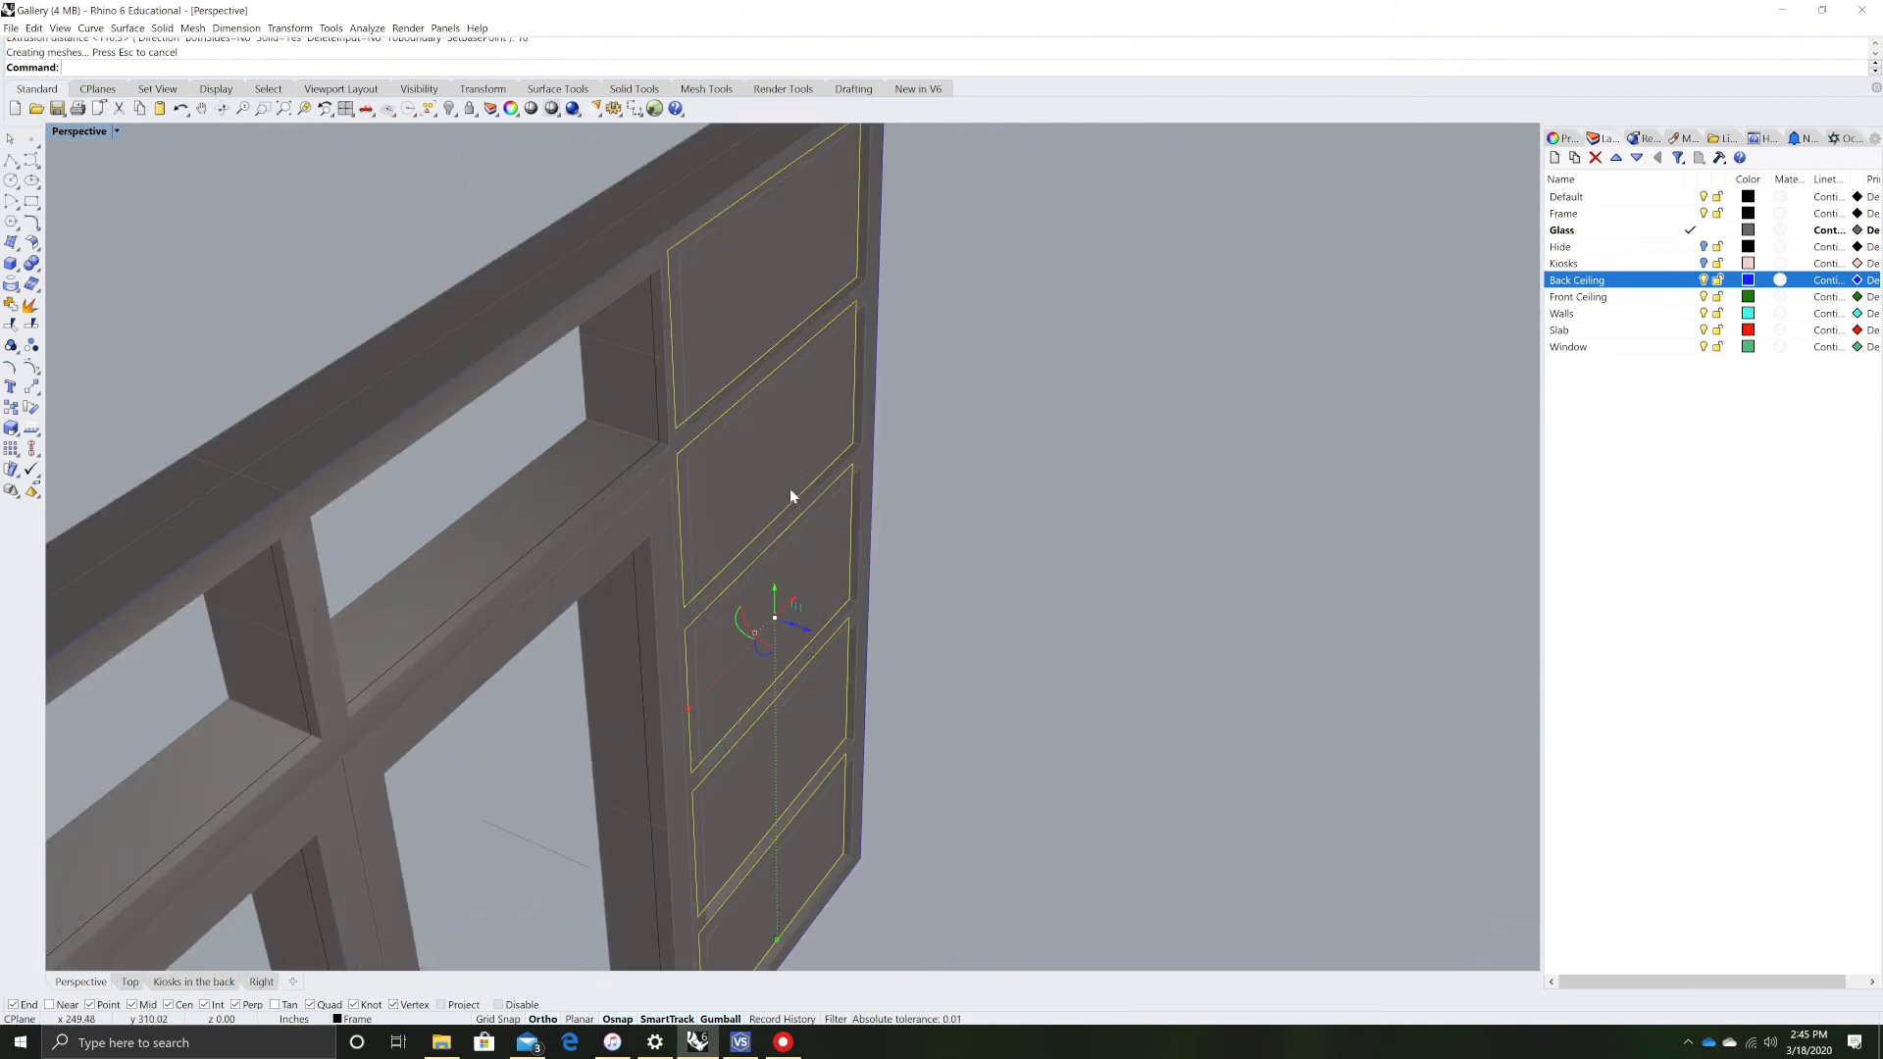
pyautogui.scroll(-3, 790, 488)
pyautogui.scroll(4, 759, 374)
pyautogui.scroll(-4, 785, 457)
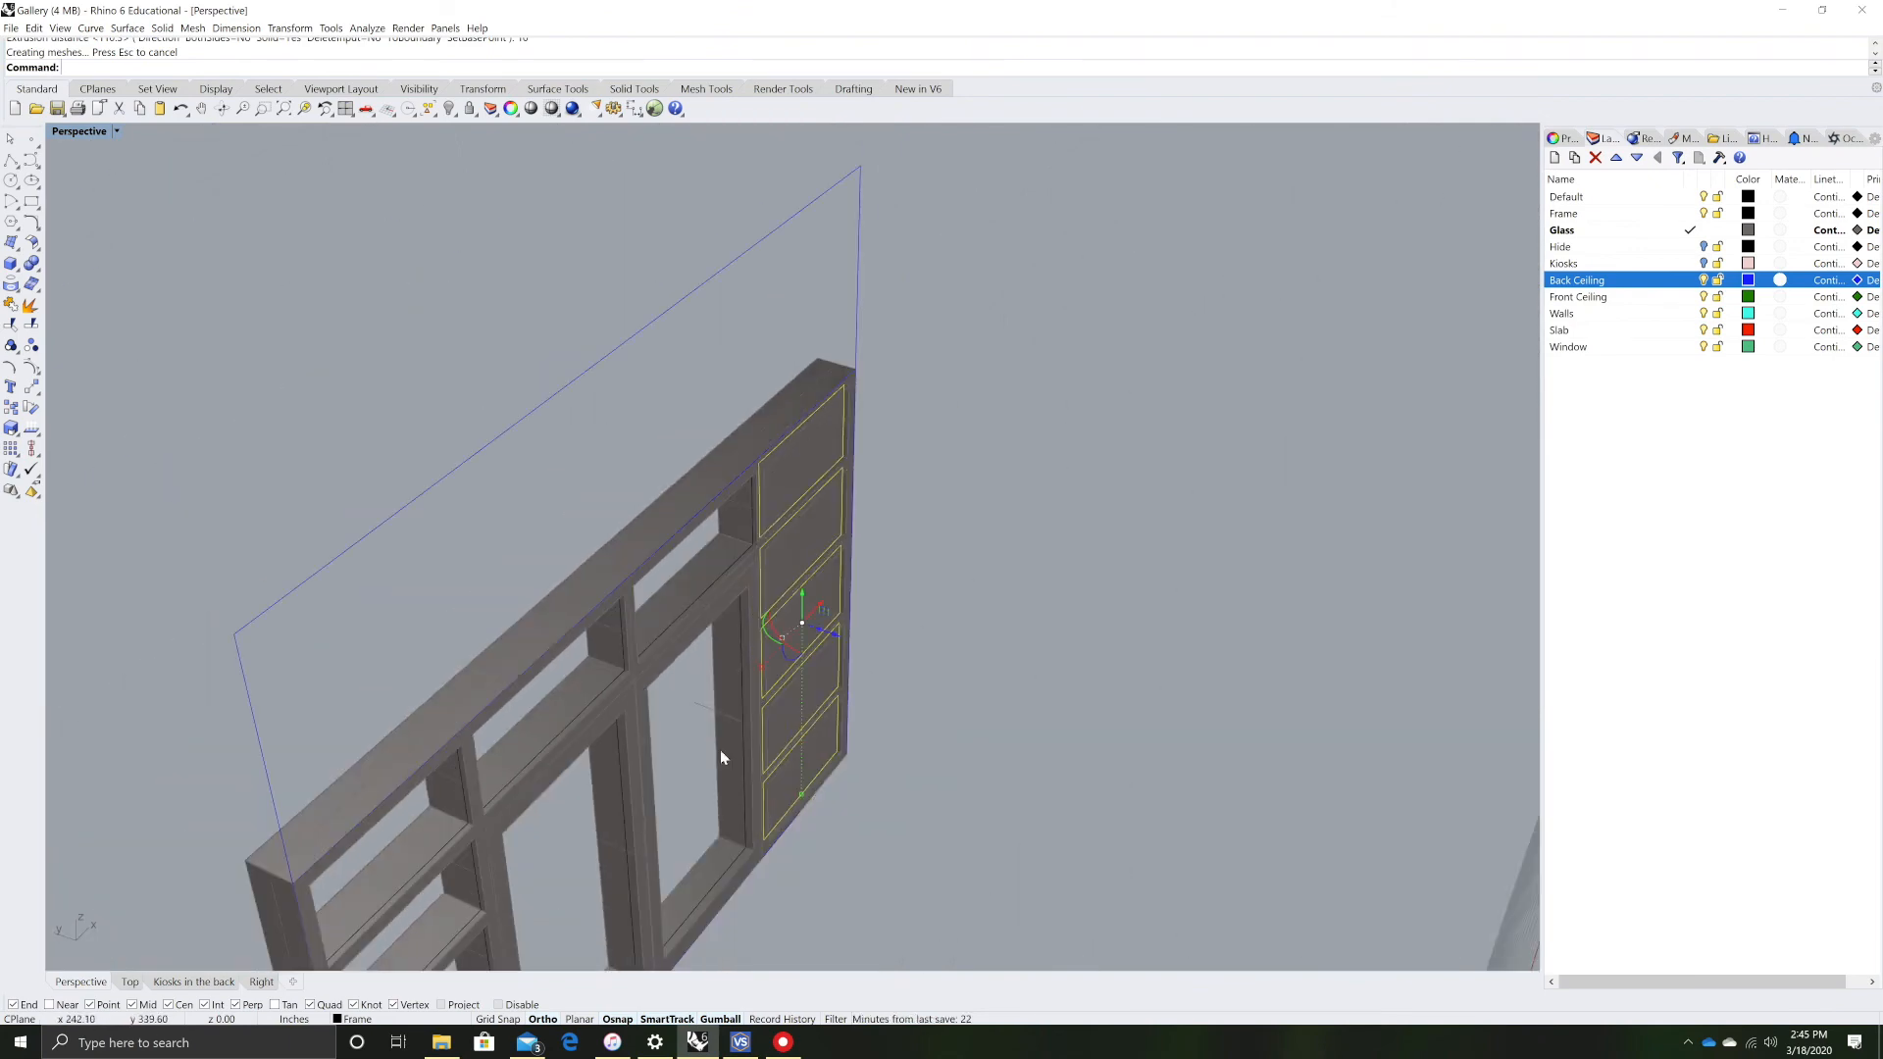
# - Undo the last extrusion of the side column's pane outlines
pyautogui.scroll(4, 854, 580)
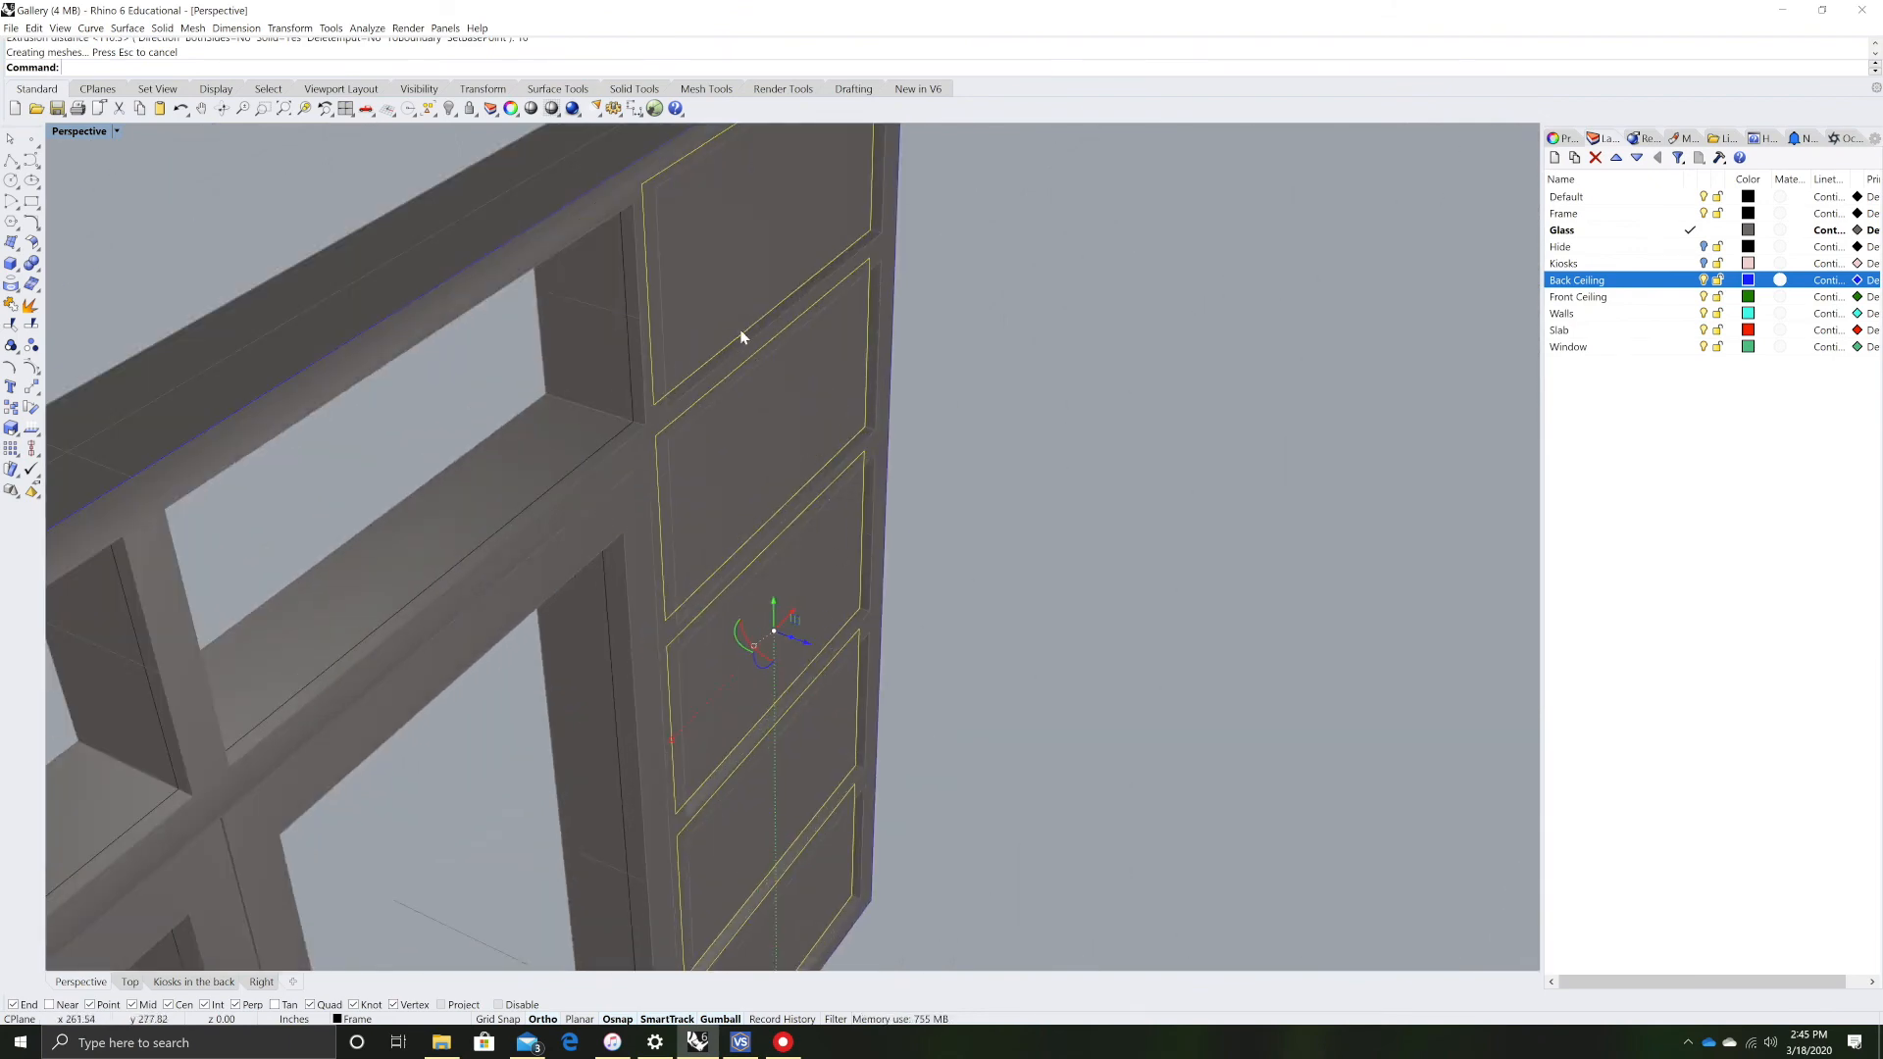
pyautogui.scroll(-4, 561, 574)
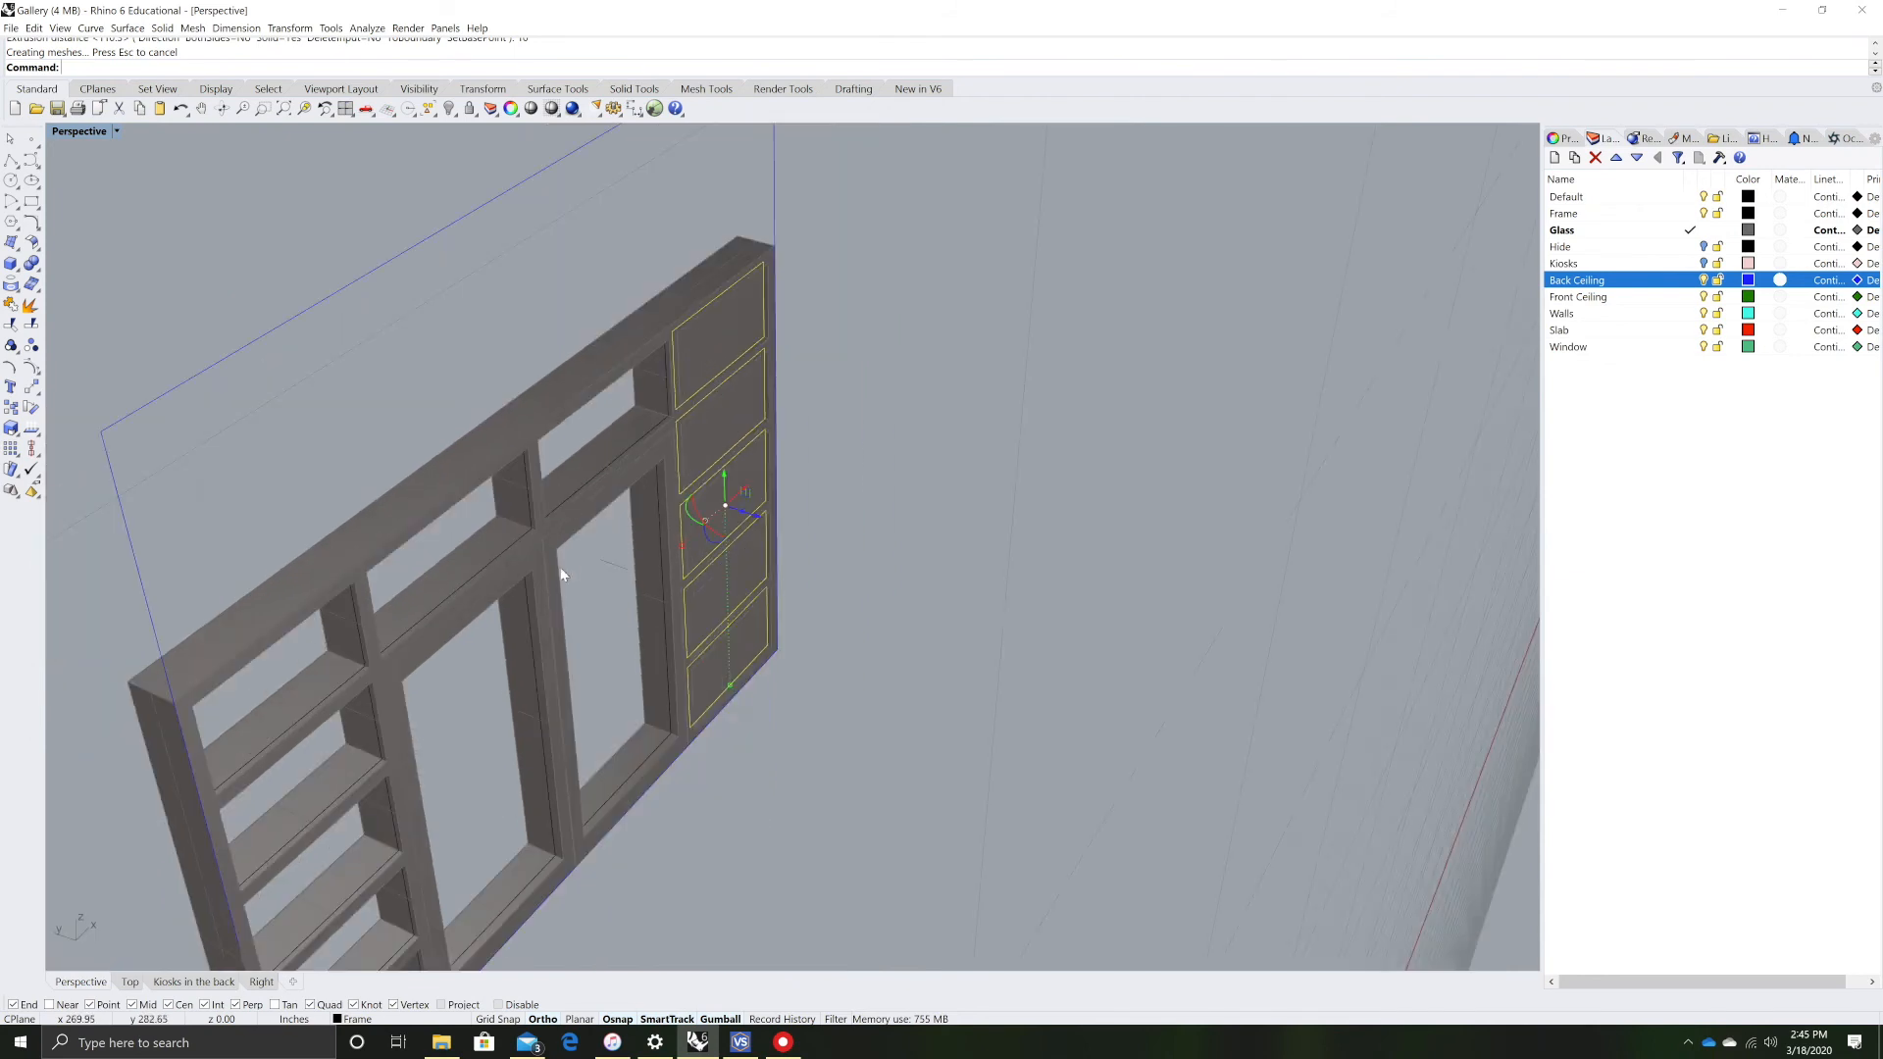
pyautogui.hotkey('ctrl', 'z')
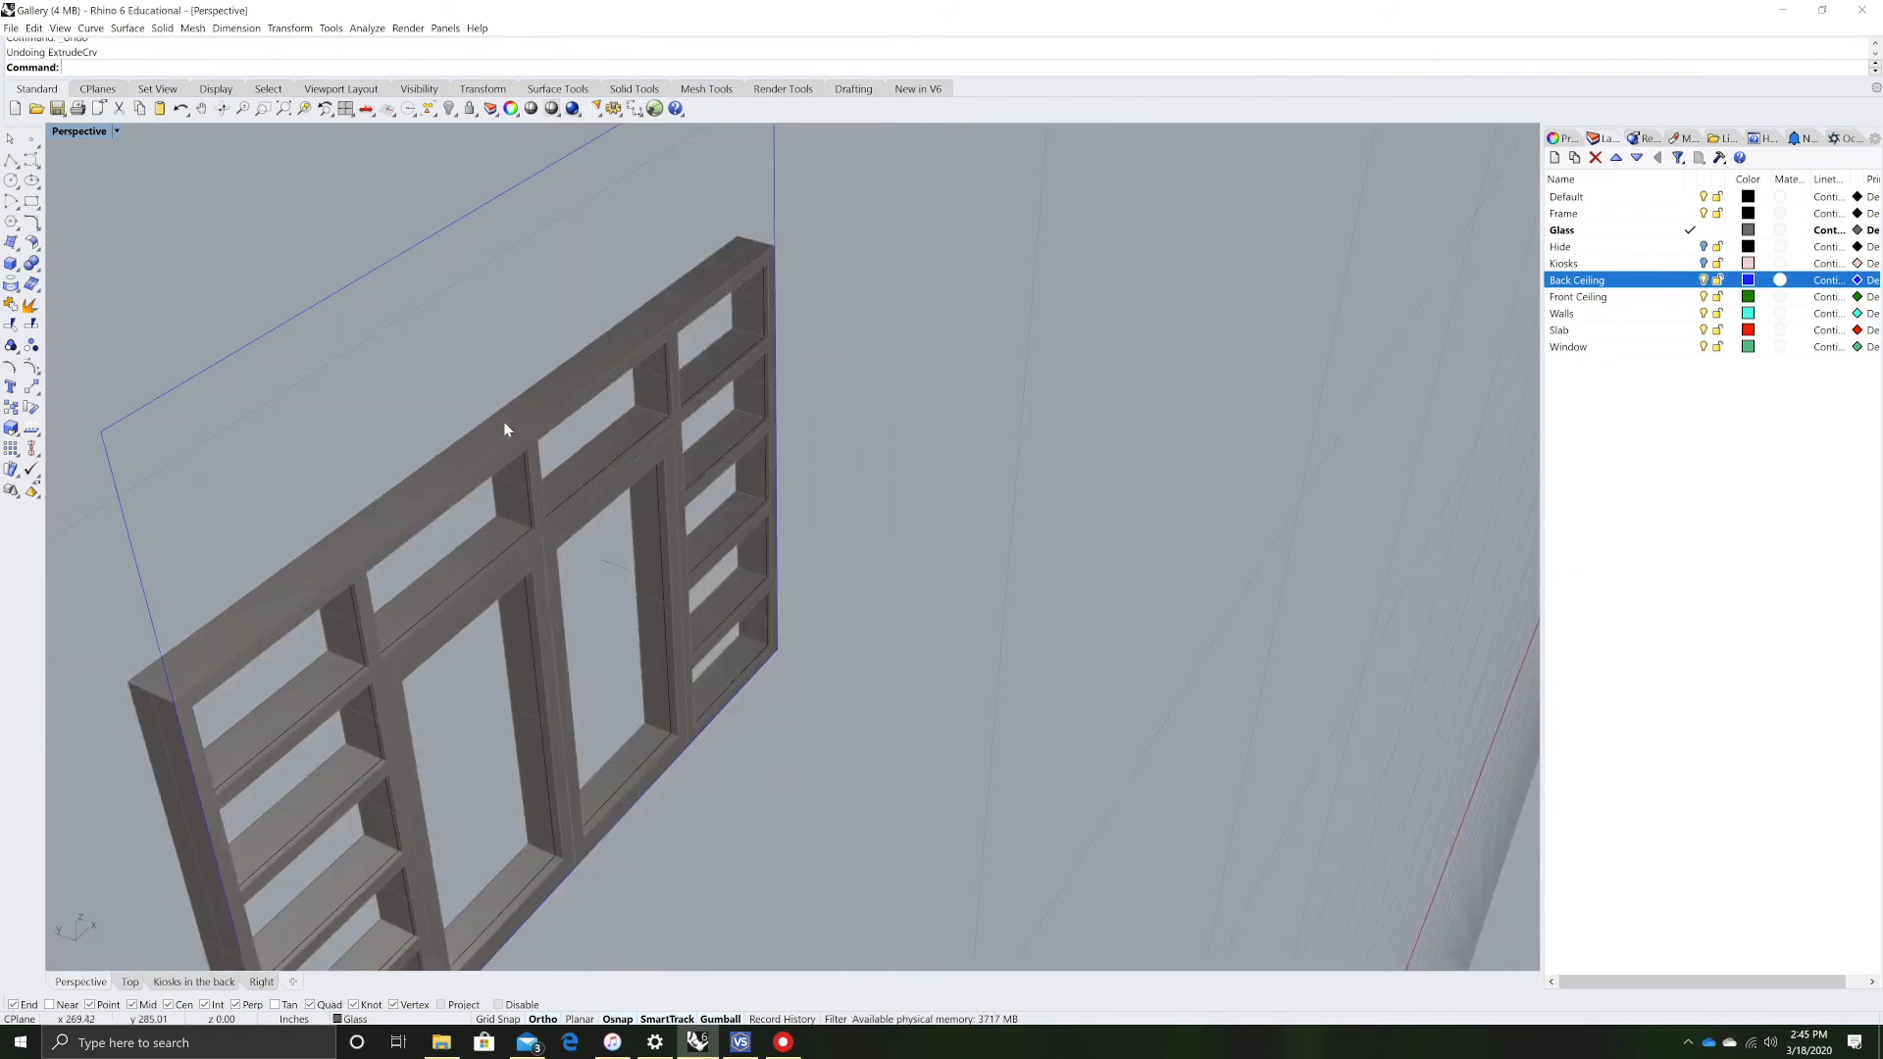
# - Select one side column's pane outlines and the surrounding frame to check which surfaces are picked along with them
pyautogui.scroll(-3, 410, 632)
pyautogui.moveTo(410, 632); pyautogui.dragTo(781, 747, button='right')
pyautogui.scroll(4, 832, 704)
pyautogui.scroll(-2, 841, 727)
pyautogui.moveTo(772, 742); pyautogui.dragTo(1027, 204)
pyautogui.press('Escape')
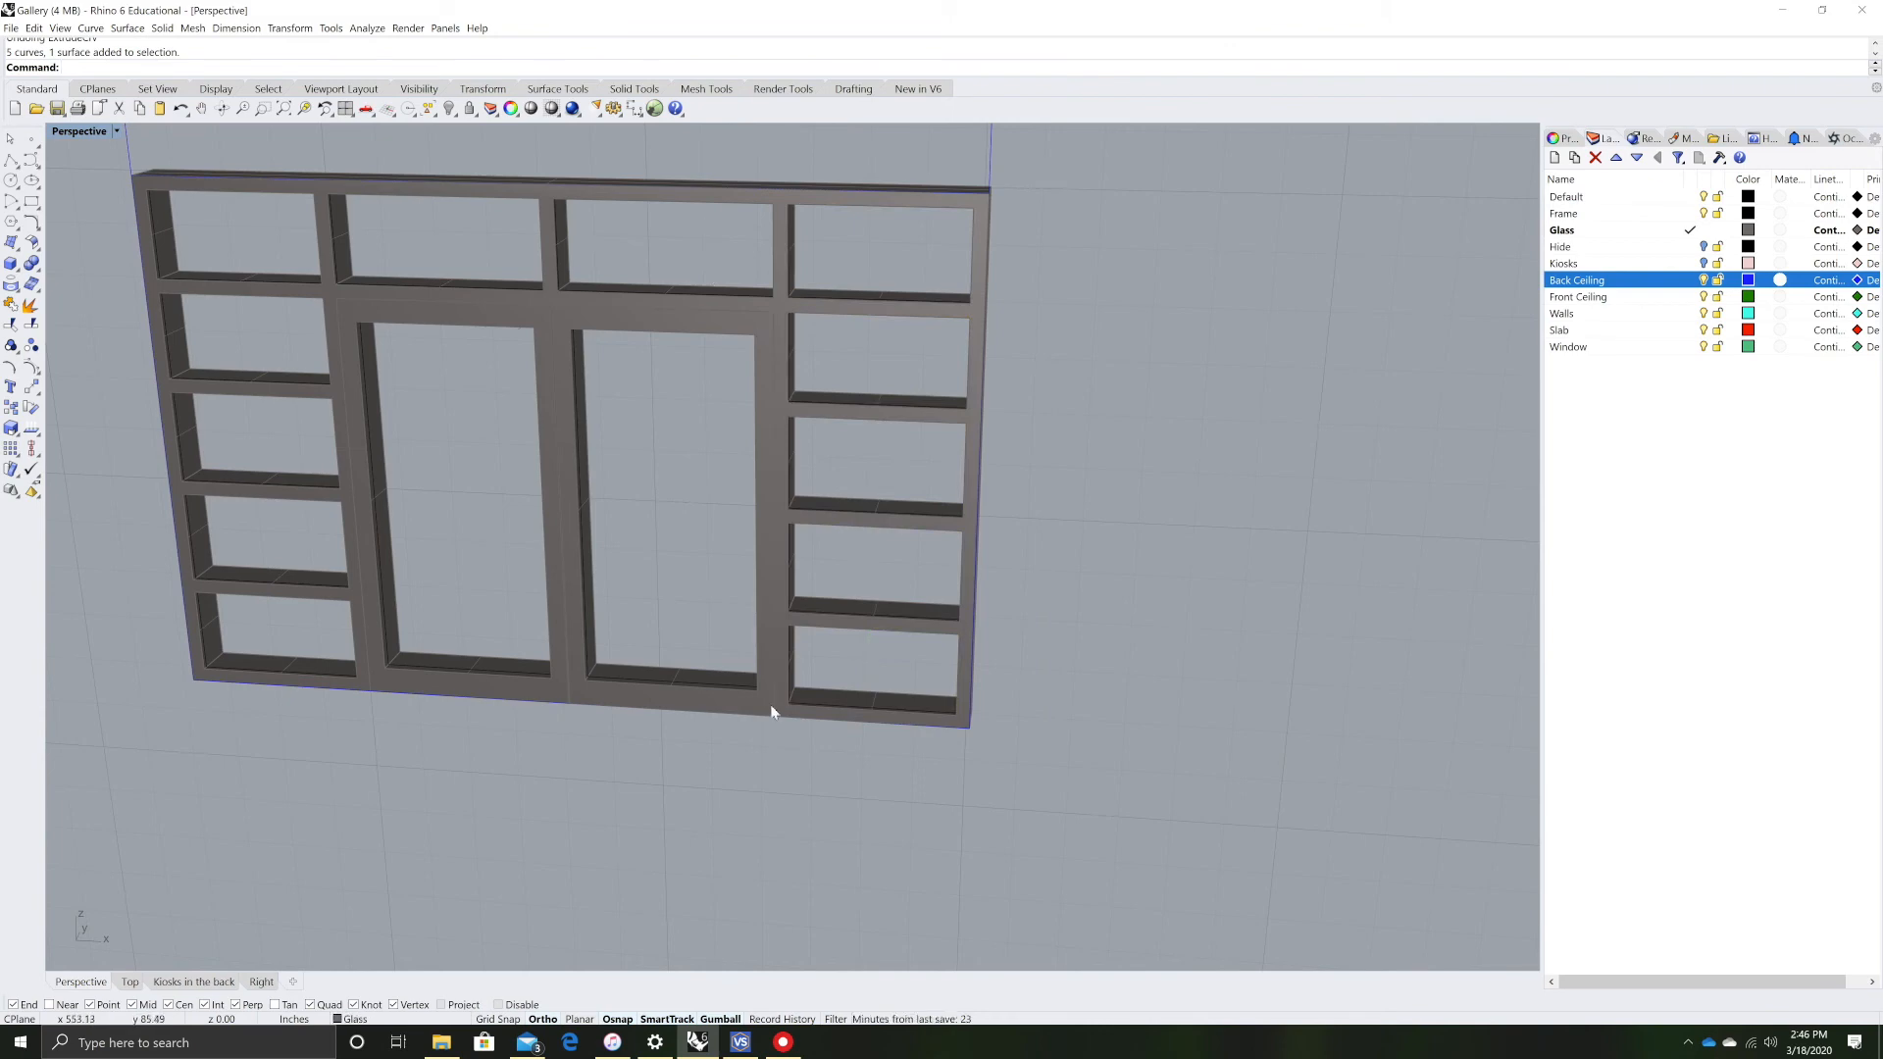
pyautogui.moveTo(920, 518); pyautogui.dragTo(1098, 203)
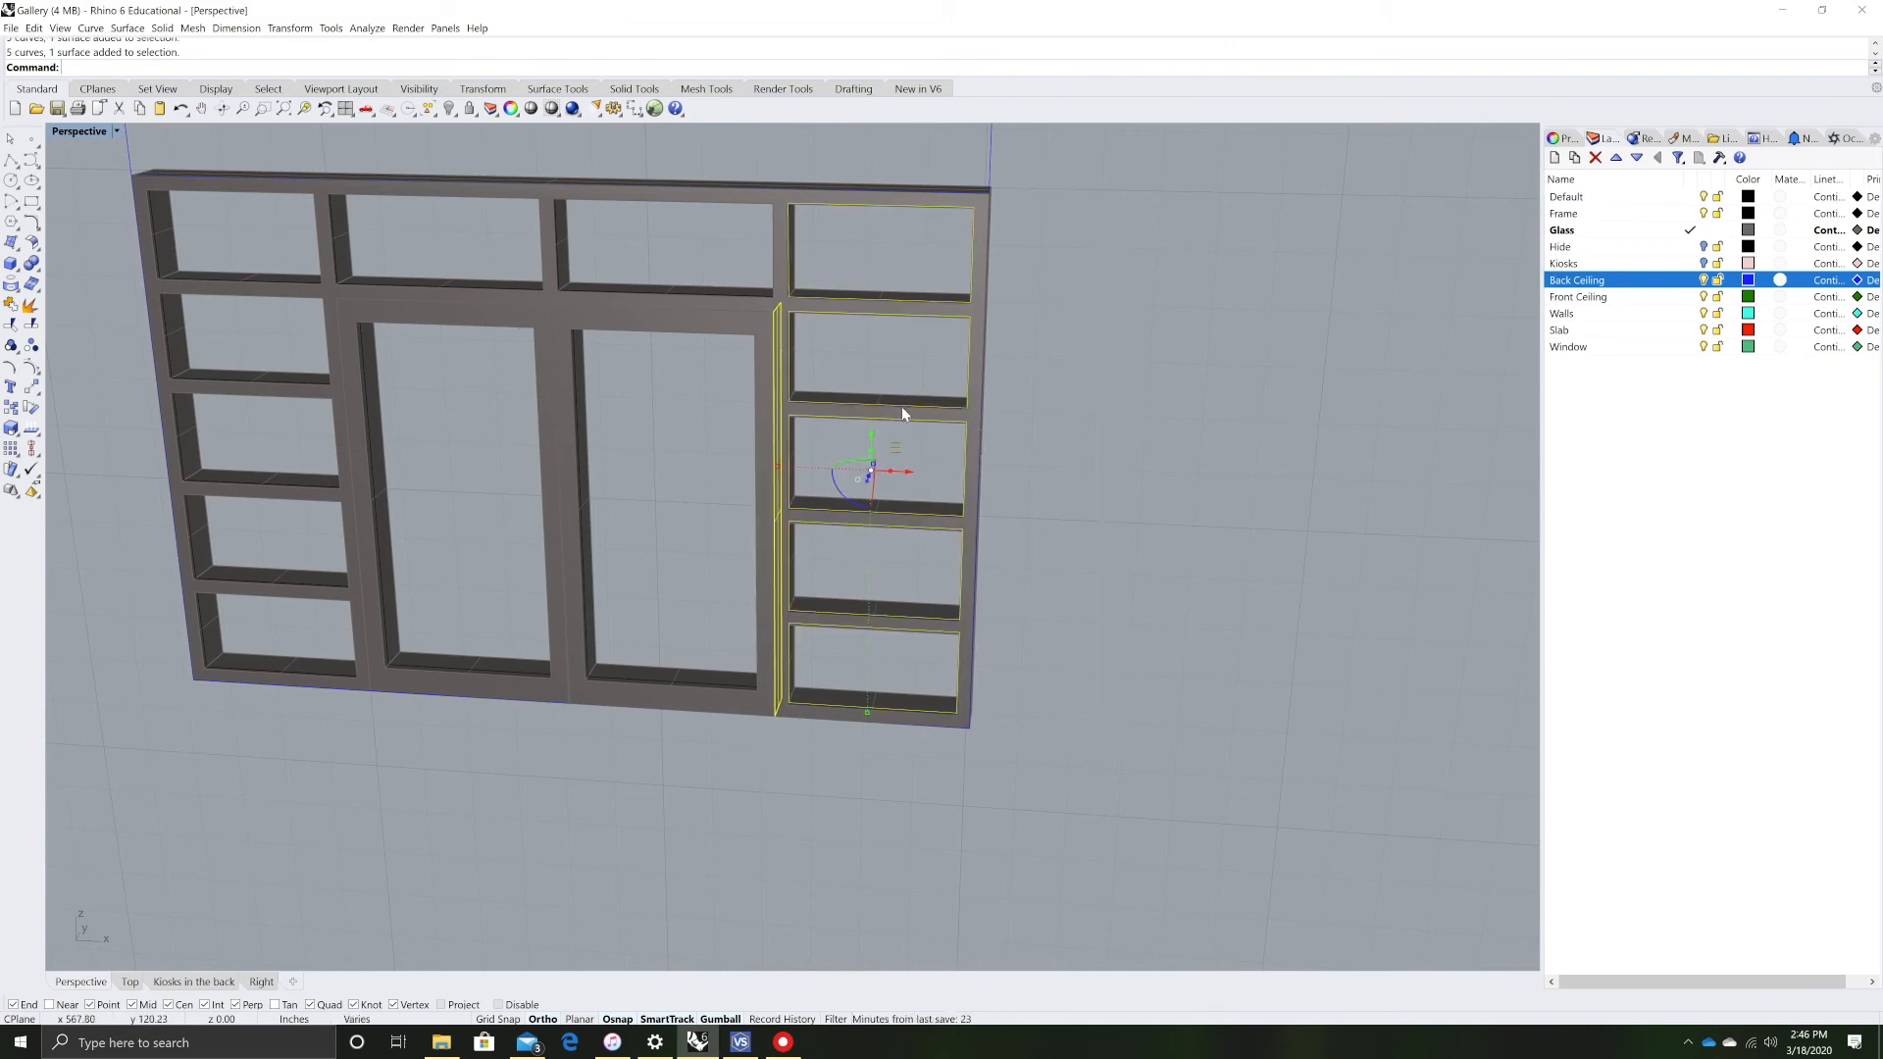
pyautogui.scroll(6, 734, 346)
pyautogui.click(685, 399)
pyautogui.click(827, 307)
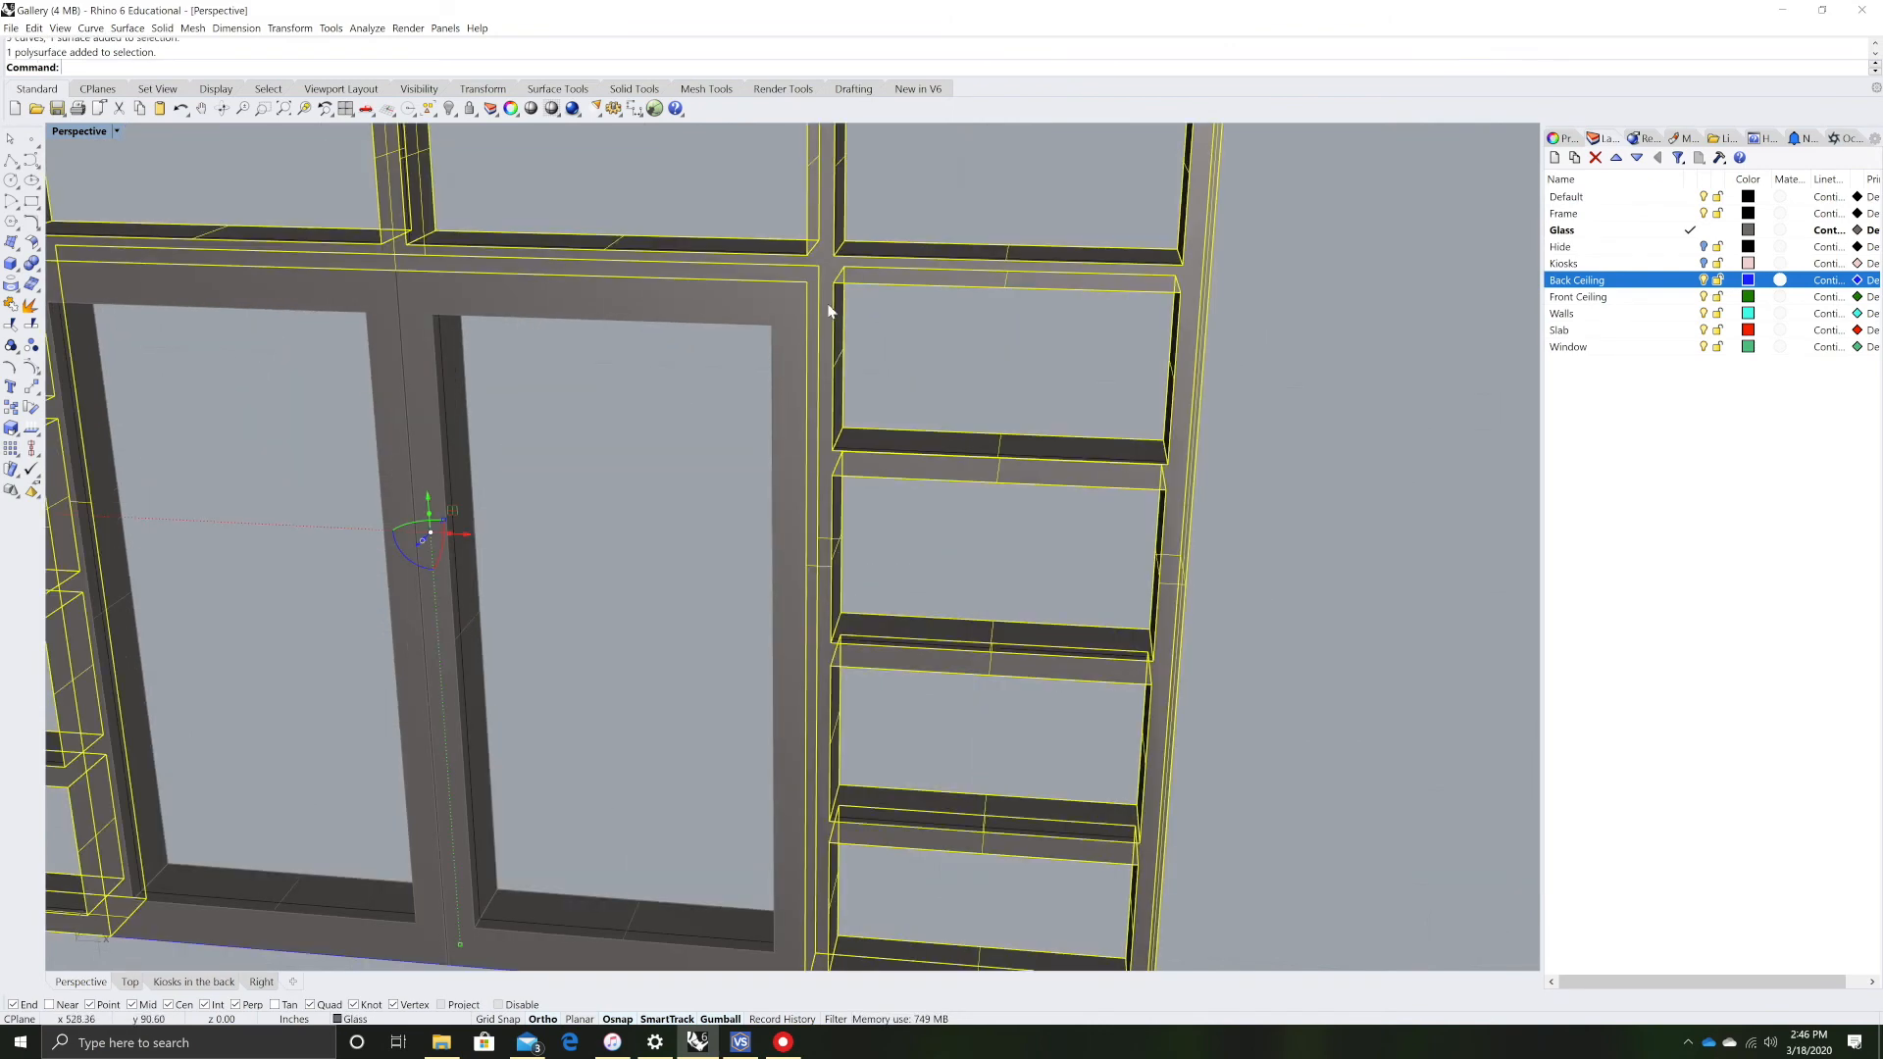
# - Select the opposite side column's pane outlines and check the adjoining door edge for loose surfaces
pyautogui.scroll(-7, 719, 347)
pyautogui.scroll(4, 412, 444)
pyautogui.click(330, 272)
pyautogui.scroll(-4, 304, 733)
pyautogui.moveTo(117, 829); pyautogui.dragTo(383, 306)
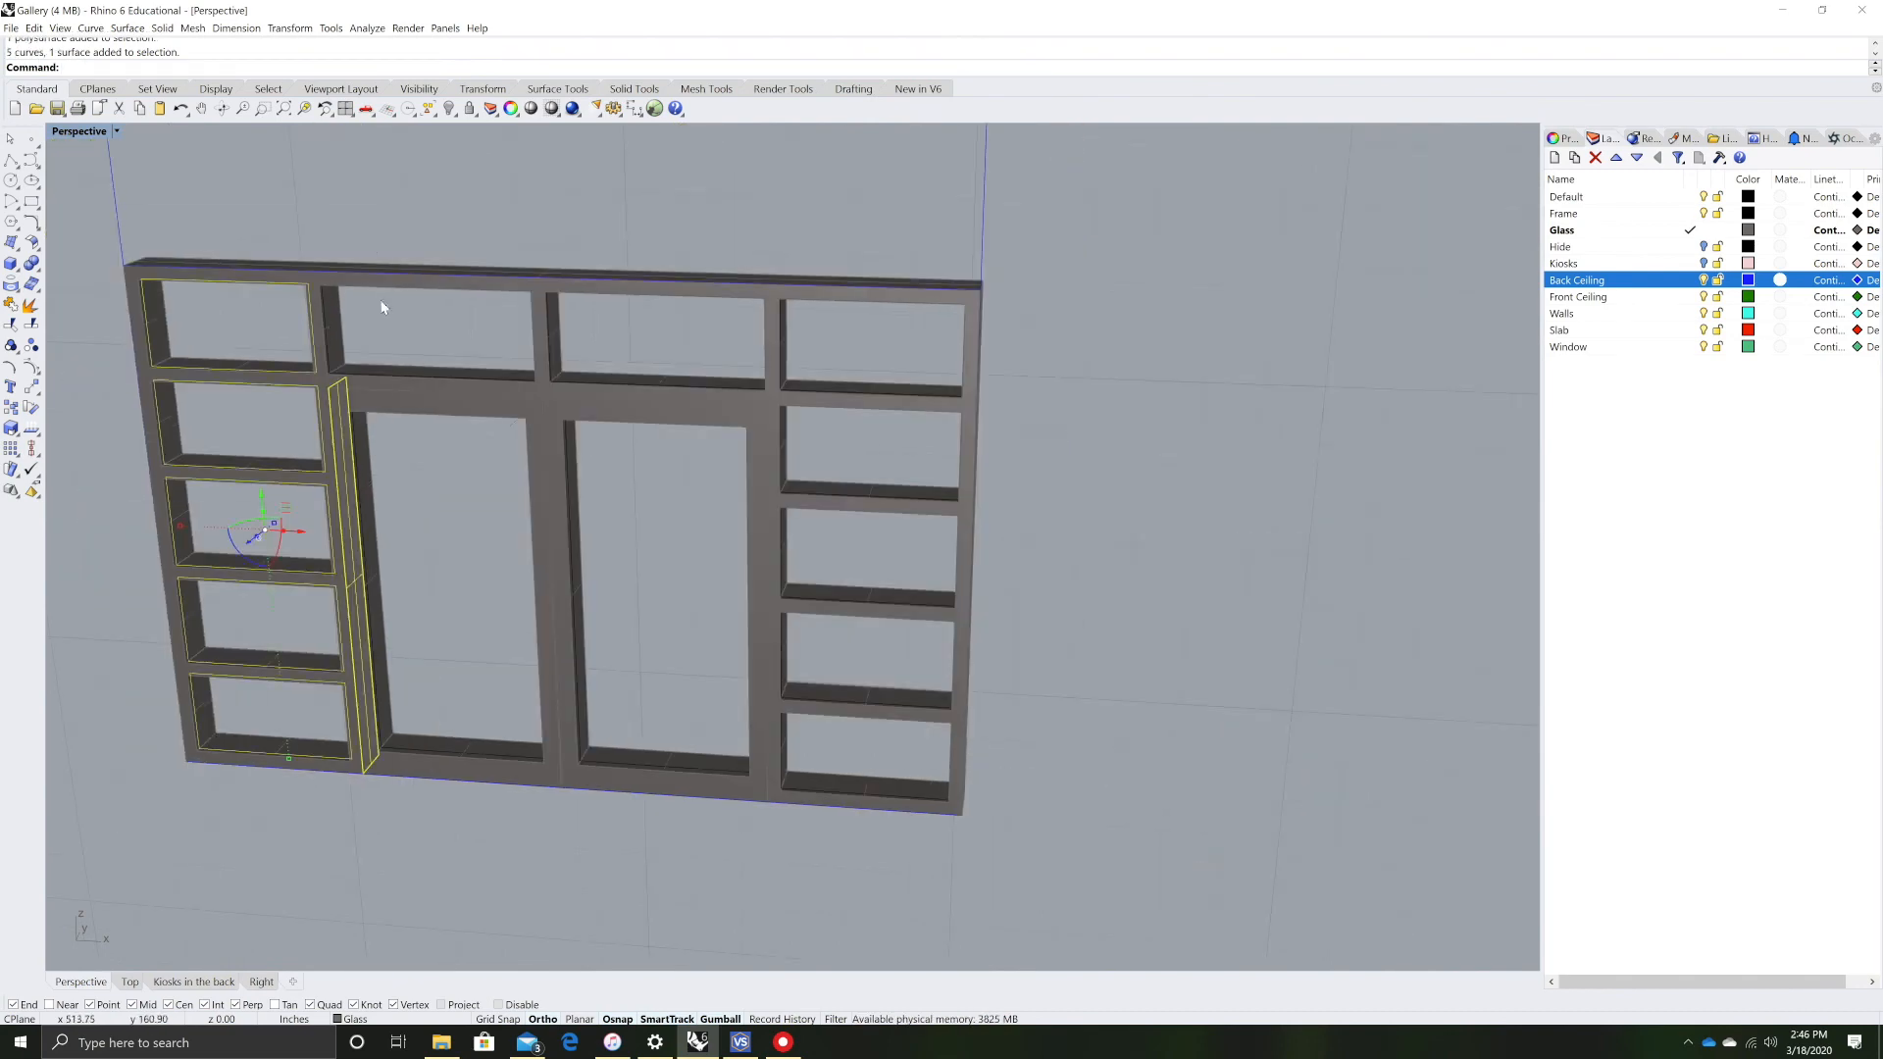
pyautogui.click(441, 520)
pyautogui.click(316, 365)
pyautogui.click(412, 429)
pyautogui.scroll(-4, 721, 549)
pyautogui.scroll(3, 653, 578)
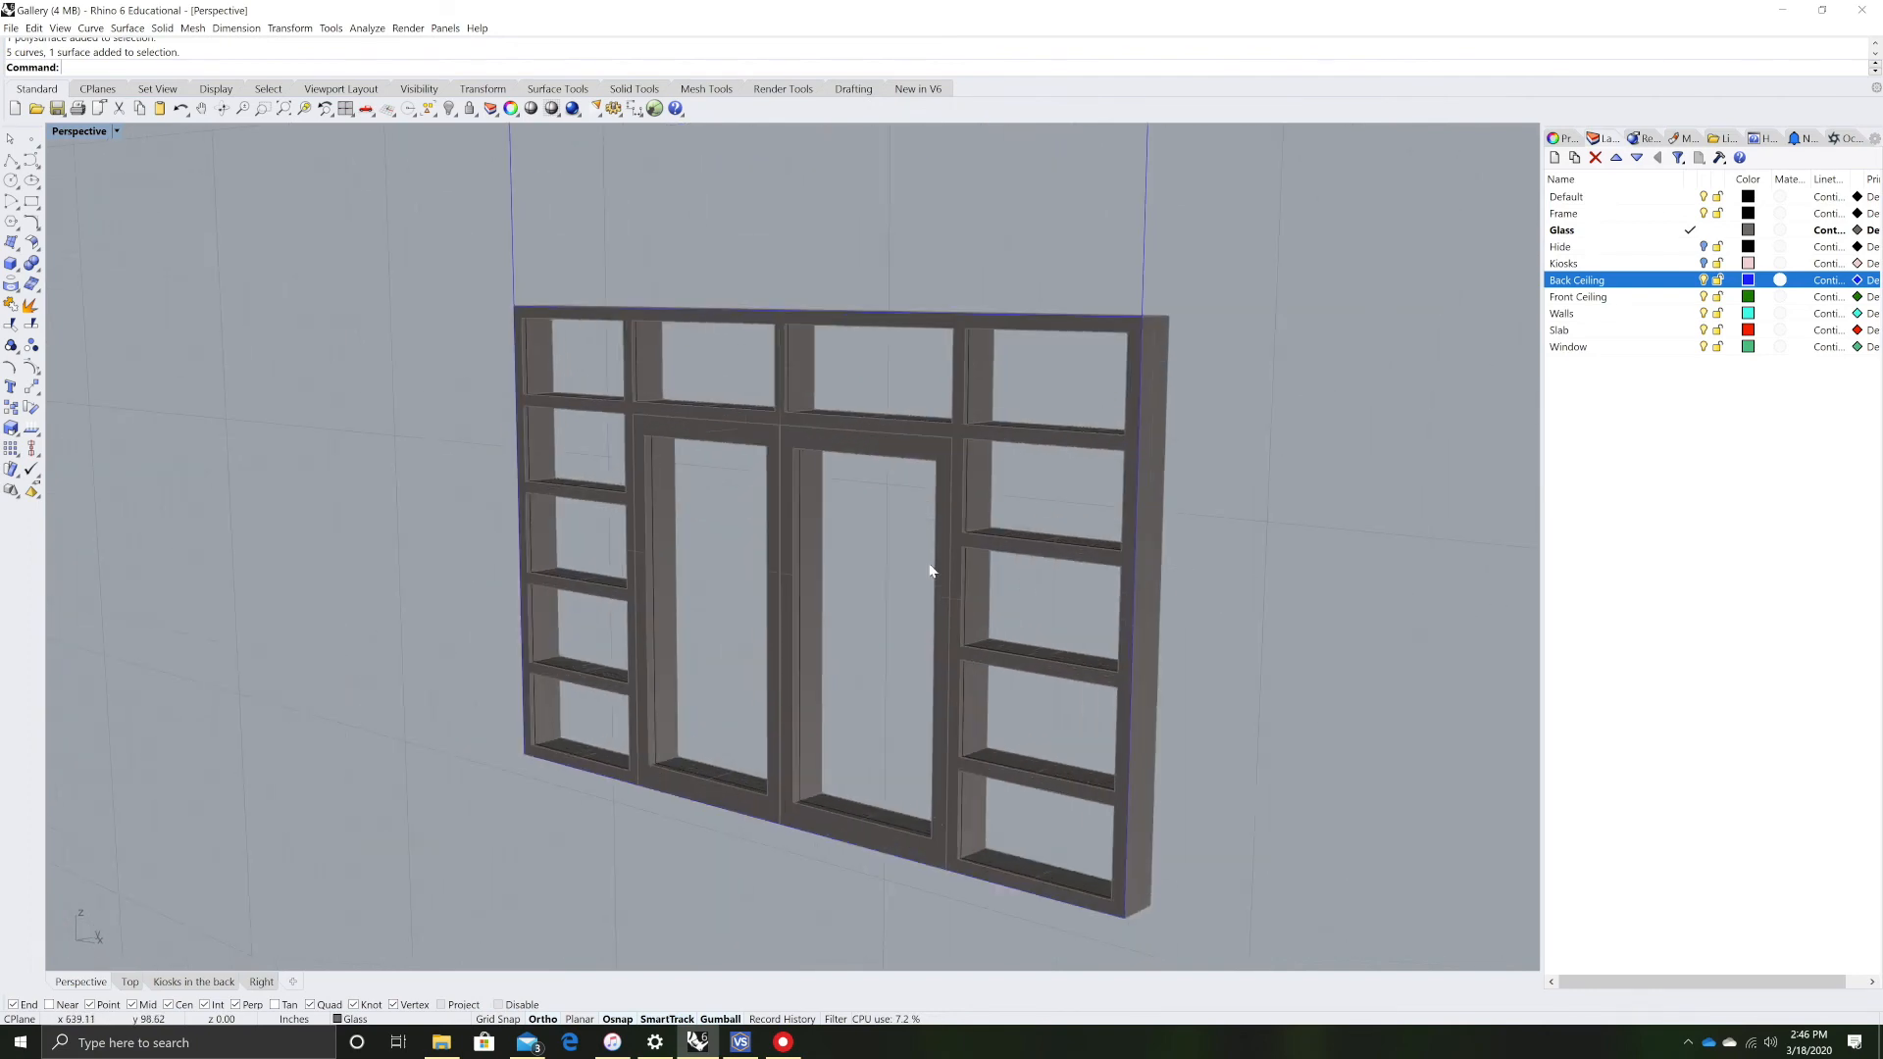
# - Select the complete window frame assembly with both door leaves and outlines and join its loose surfaces
pyautogui.scroll(-2, 859, 662)
pyautogui.moveTo(443, 876); pyautogui.dragTo(1144, 349)
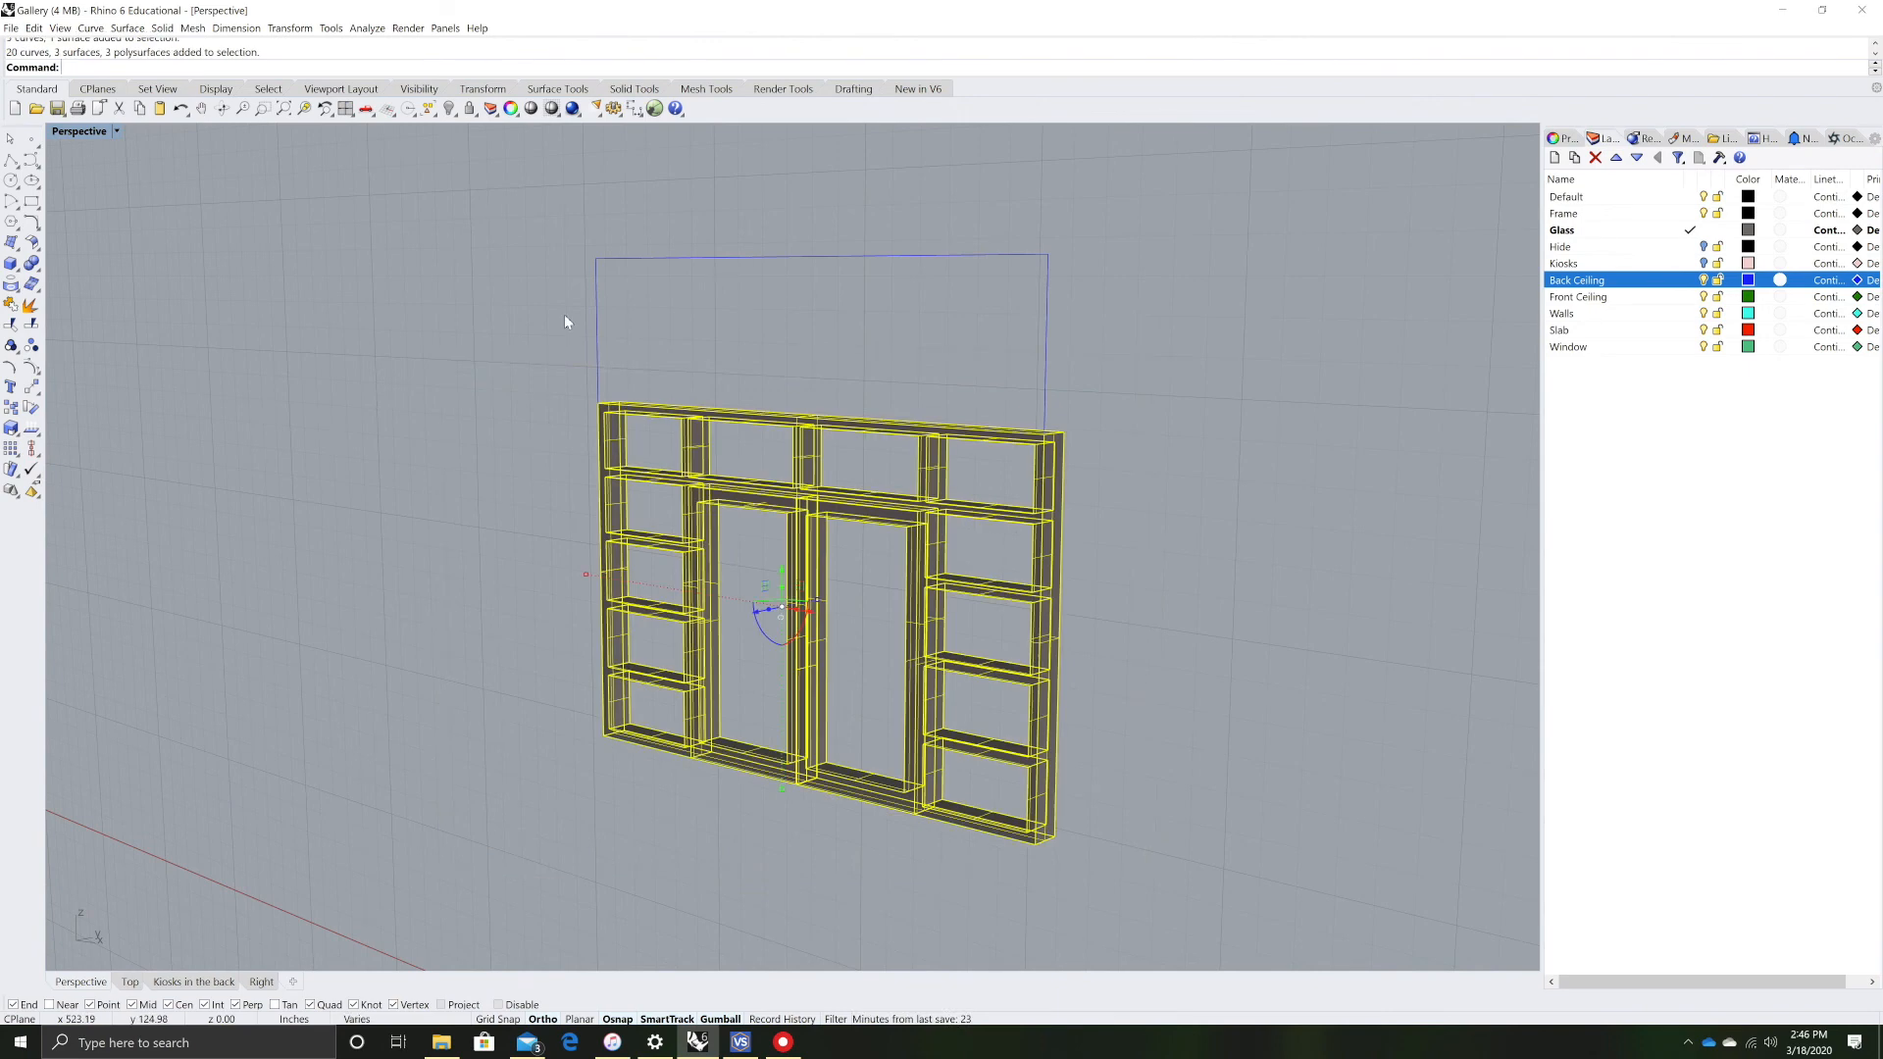
pyautogui.click(13, 309)
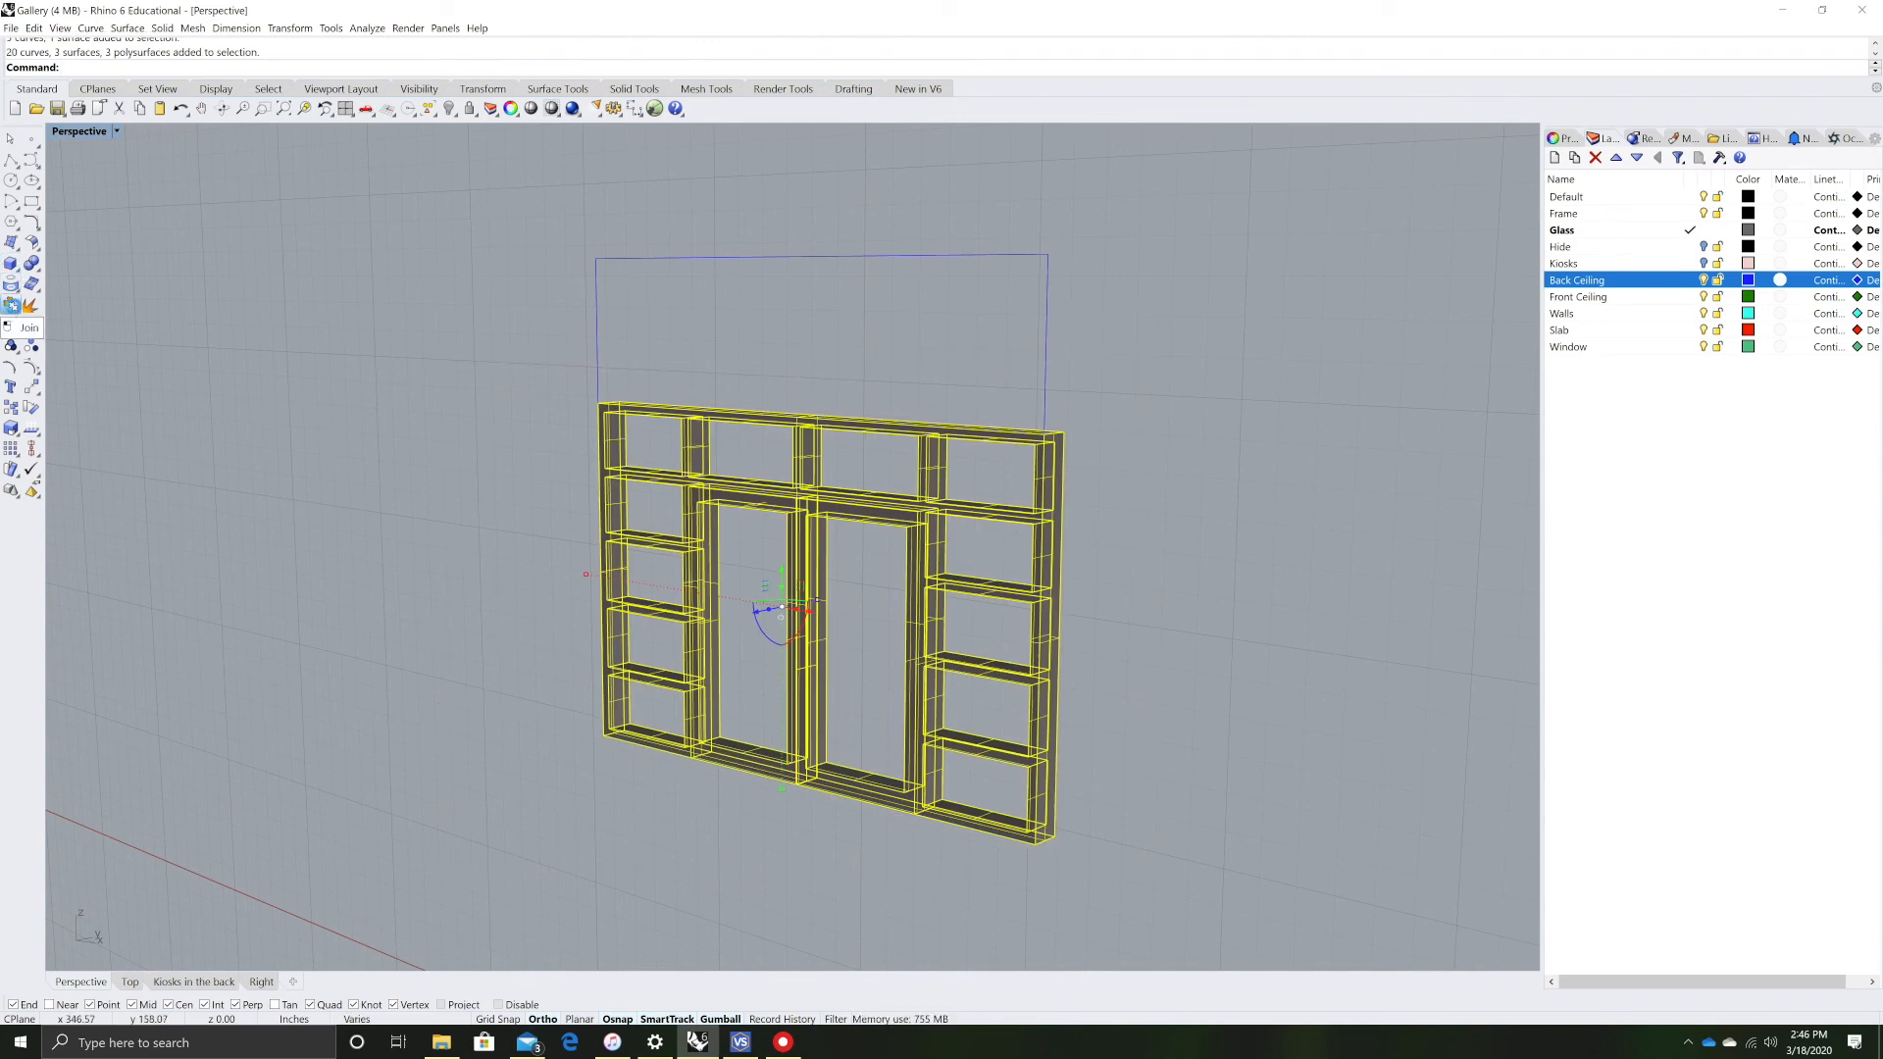
pyautogui.click(679, 474)
# - Inspect the joined window frame from both faces, selecting its parts to check how they hold together
pyautogui.moveTo(638, 623); pyautogui.dragTo(534, 697, button='right')
pyautogui.scroll(5, 662, 557)
pyautogui.press('Escape')
pyautogui.click(743, 369)
pyautogui.press('Escape')
pyautogui.scroll(-6, 743, 366)
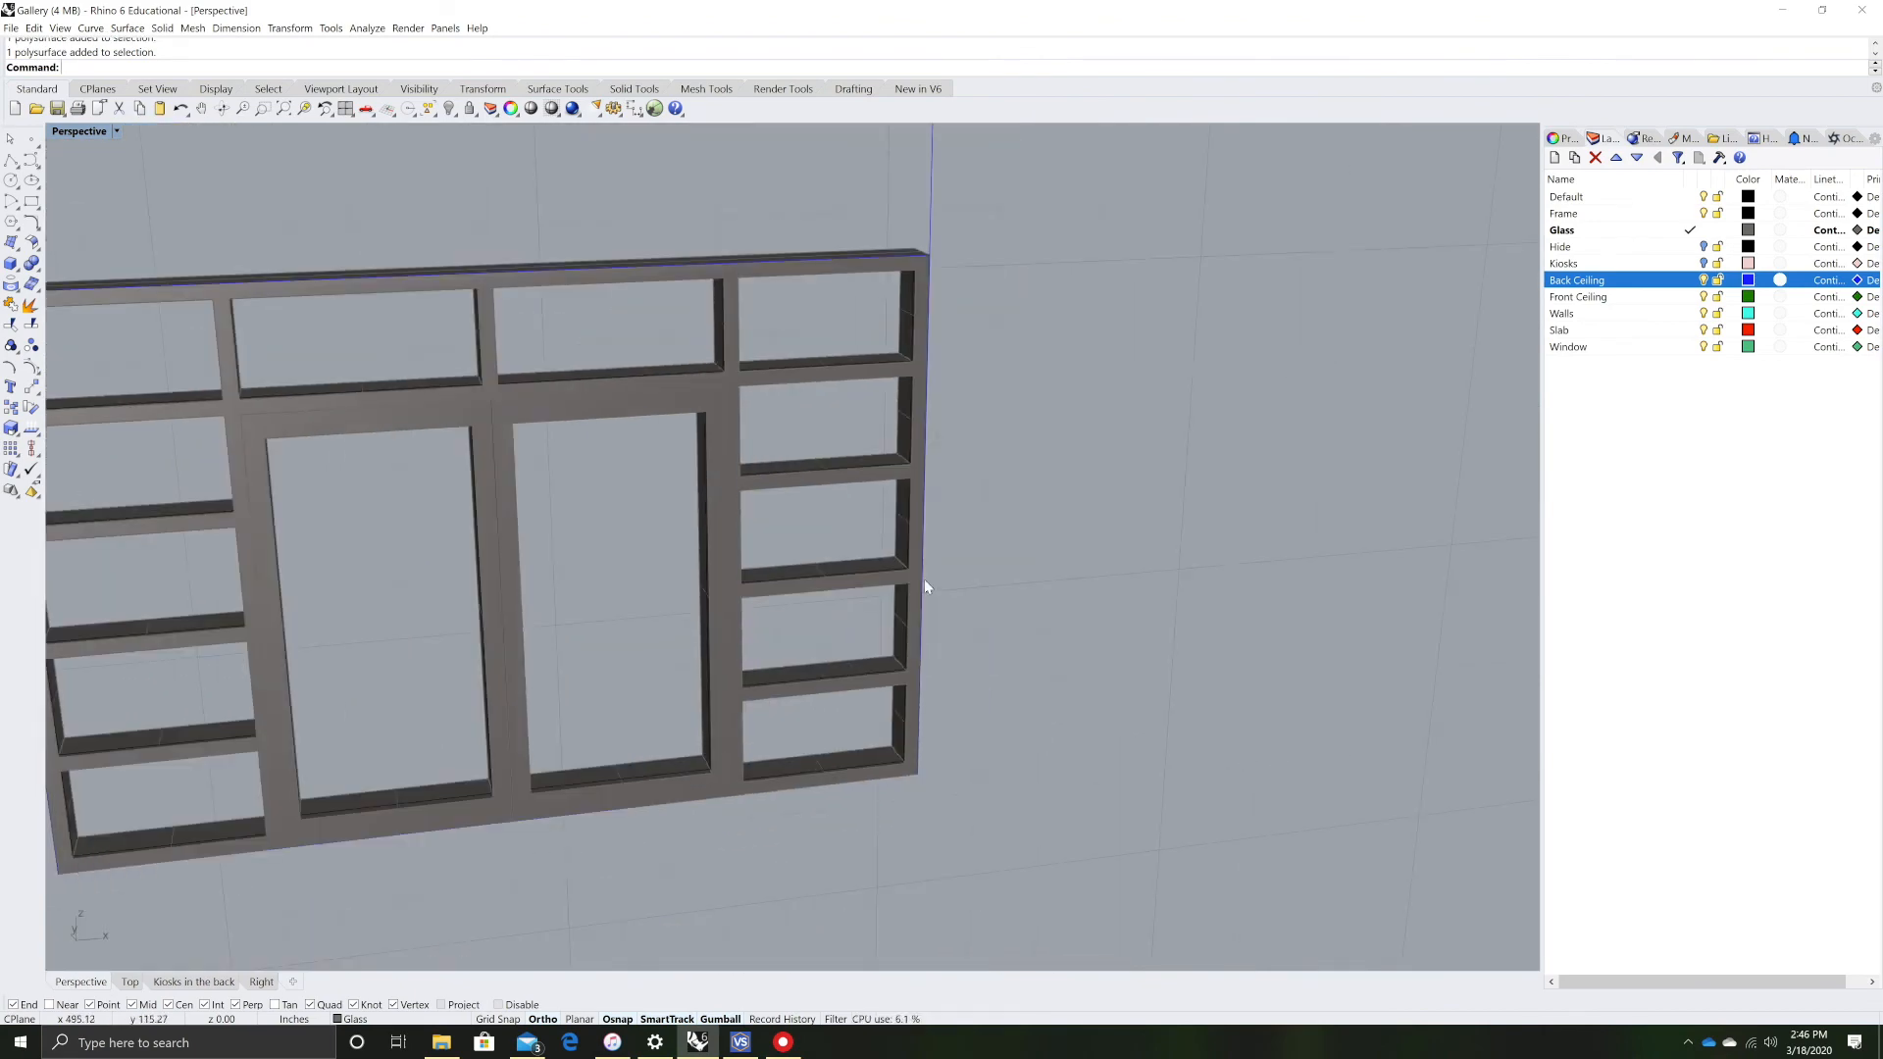
pyautogui.moveTo(925, 581); pyautogui.dragTo(724, 467, button='right')
pyautogui.scroll(5, 527, 419)
pyautogui.scroll(2, 535, 442)
pyautogui.click(532, 435)
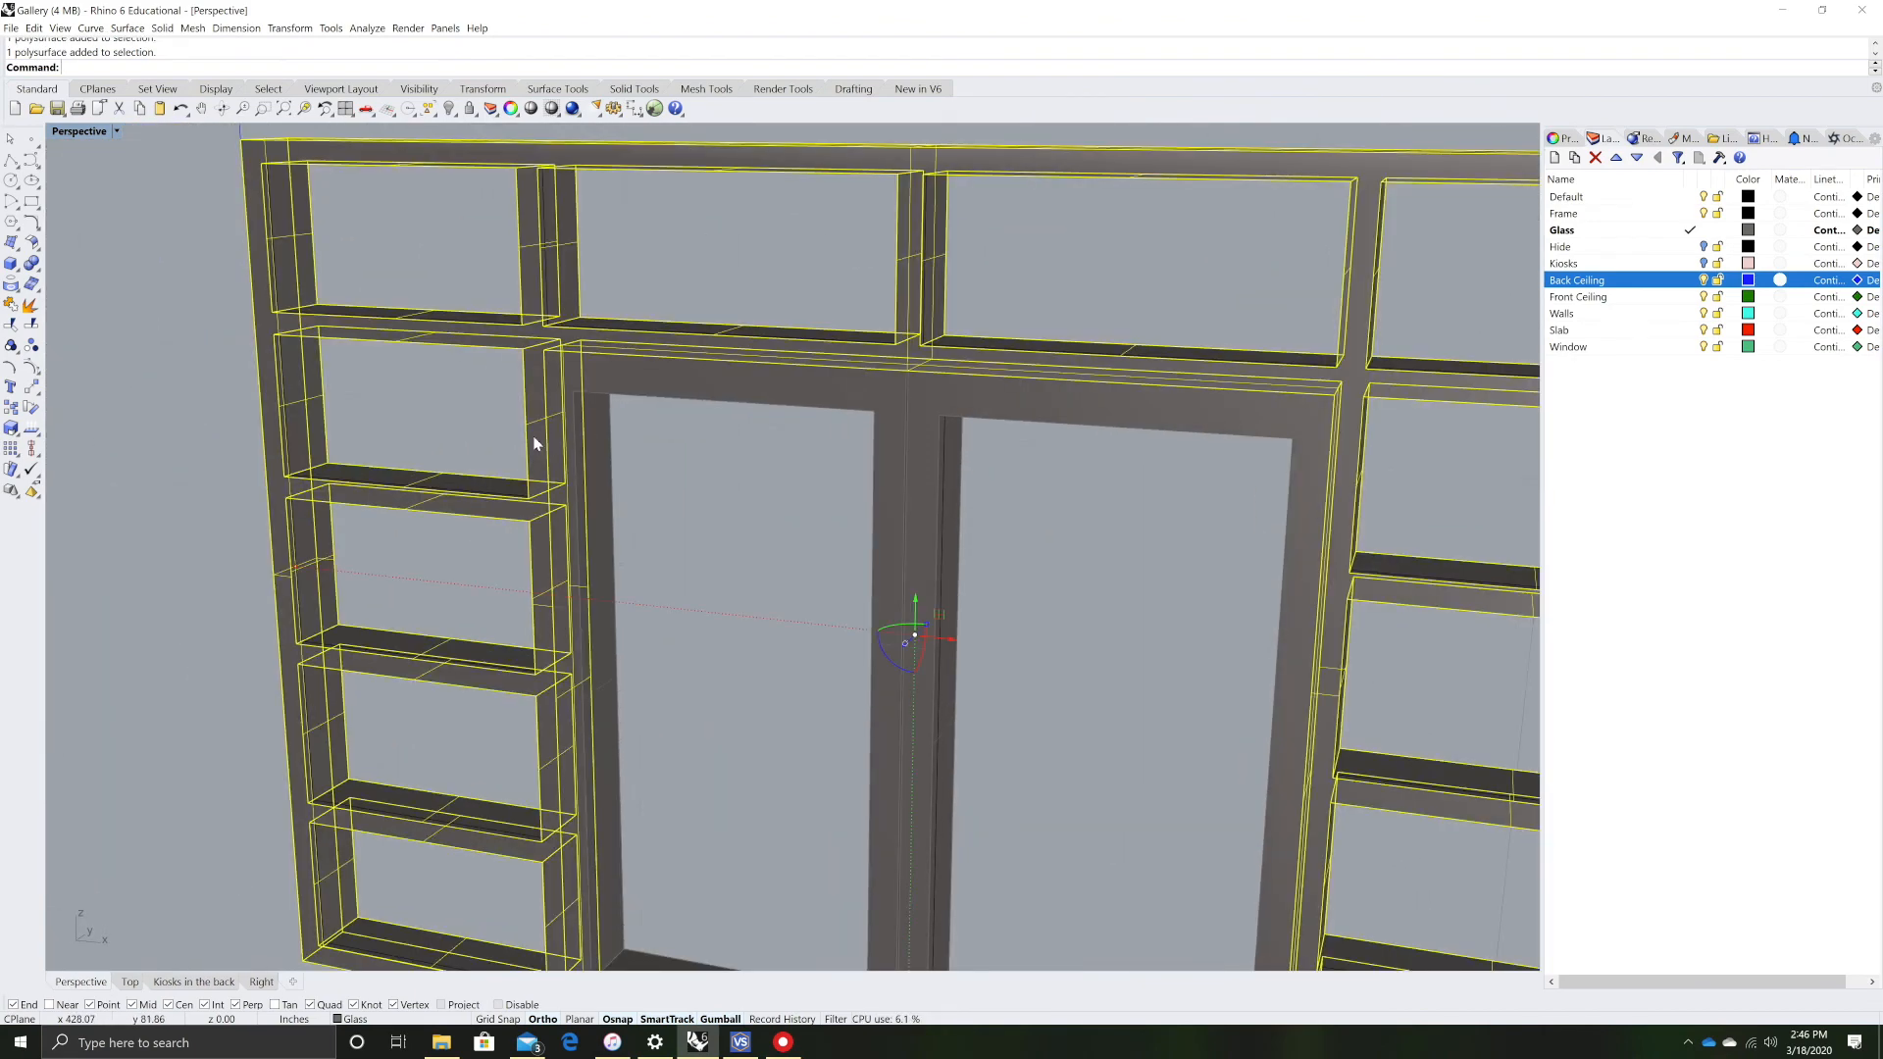
pyautogui.scroll(-10, 603, 467)
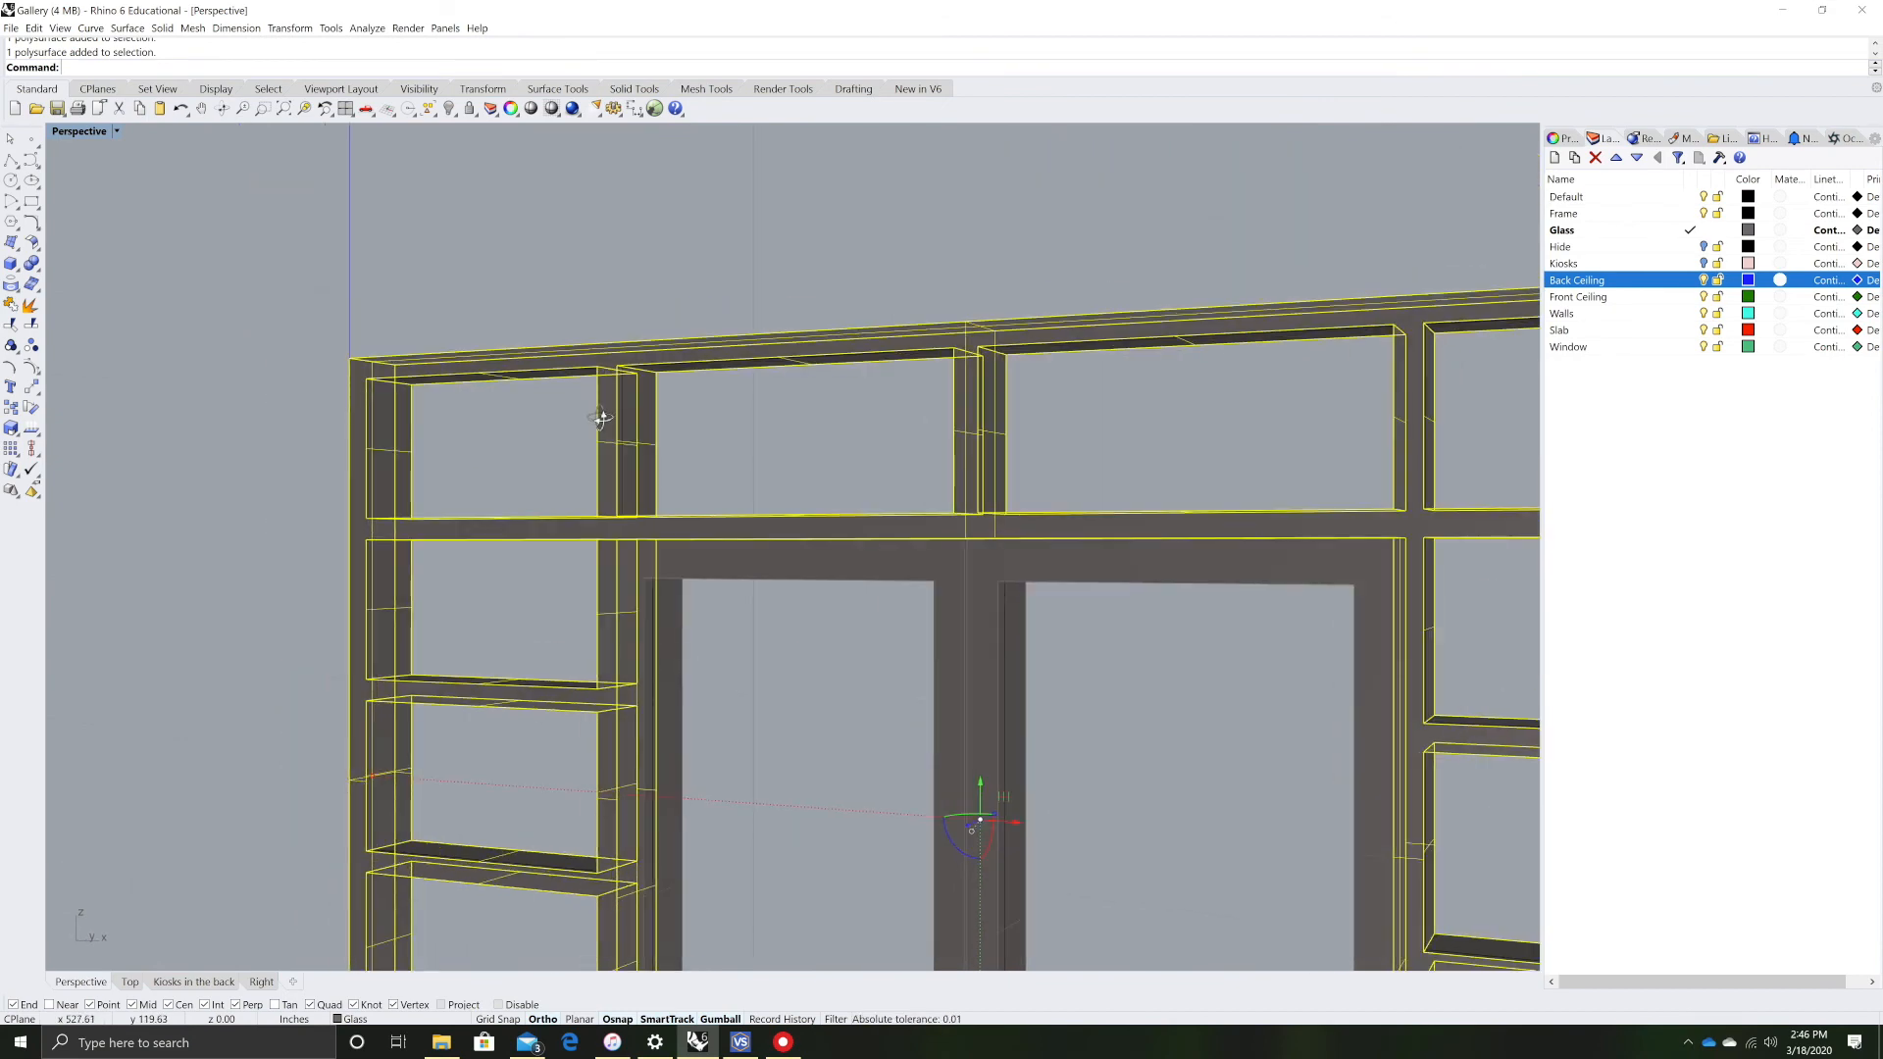
pyautogui.press('Escape')
pyautogui.moveTo(1064, 461); pyautogui.dragTo(890, 597, button='right')
pyautogui.scroll(6, 891, 598)
pyautogui.scroll(-6, 906, 343)
# - Select only the outline curves and move them from an outline corner onto the matching corner of the frame opening
pyautogui.moveTo(741, 824); pyautogui.dragTo(1112, 180)
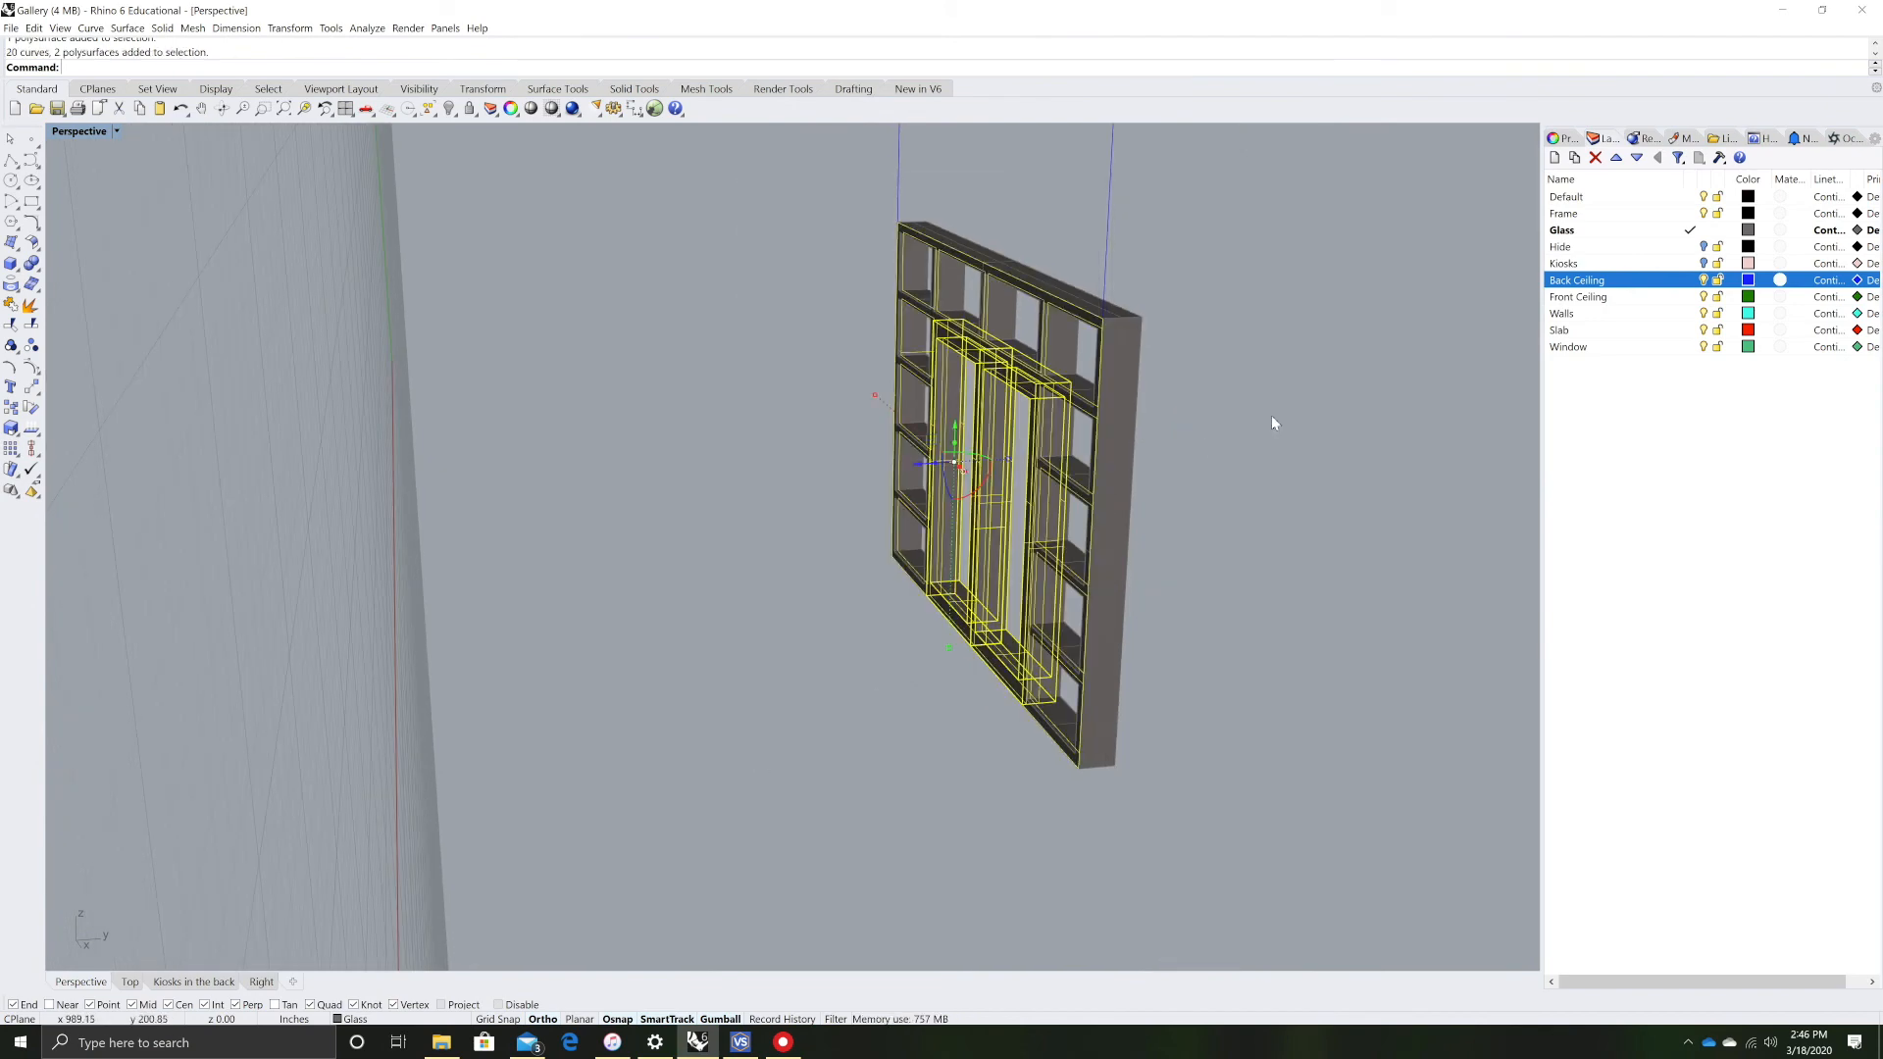
pyautogui.moveTo(1267, 524); pyautogui.dragTo(1207, 651, button='right')
pyautogui.moveTo(965, 833); pyautogui.dragTo(1073, 251)
pyautogui.moveTo(874, 463); pyautogui.dragTo(910, 529, button='right')
pyautogui.scroll(6, 888, 231)
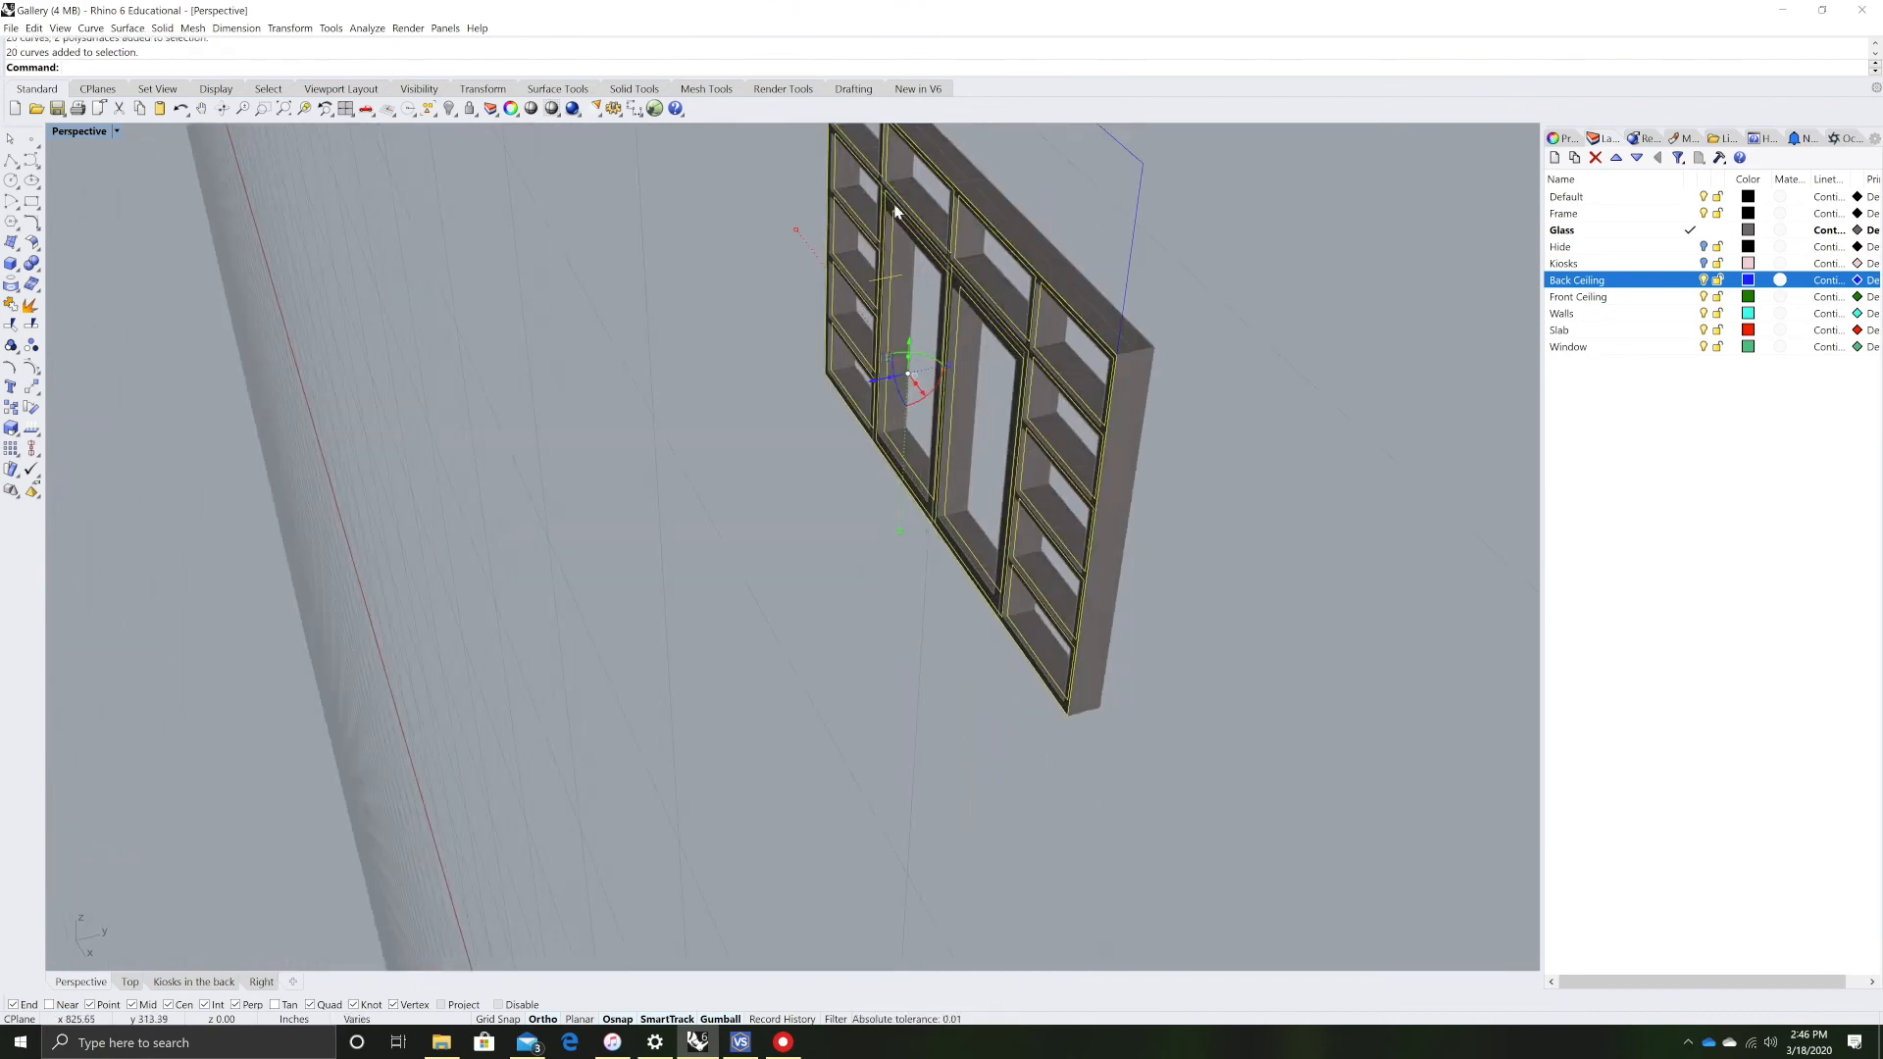
pyautogui.scroll(1, 649, 156)
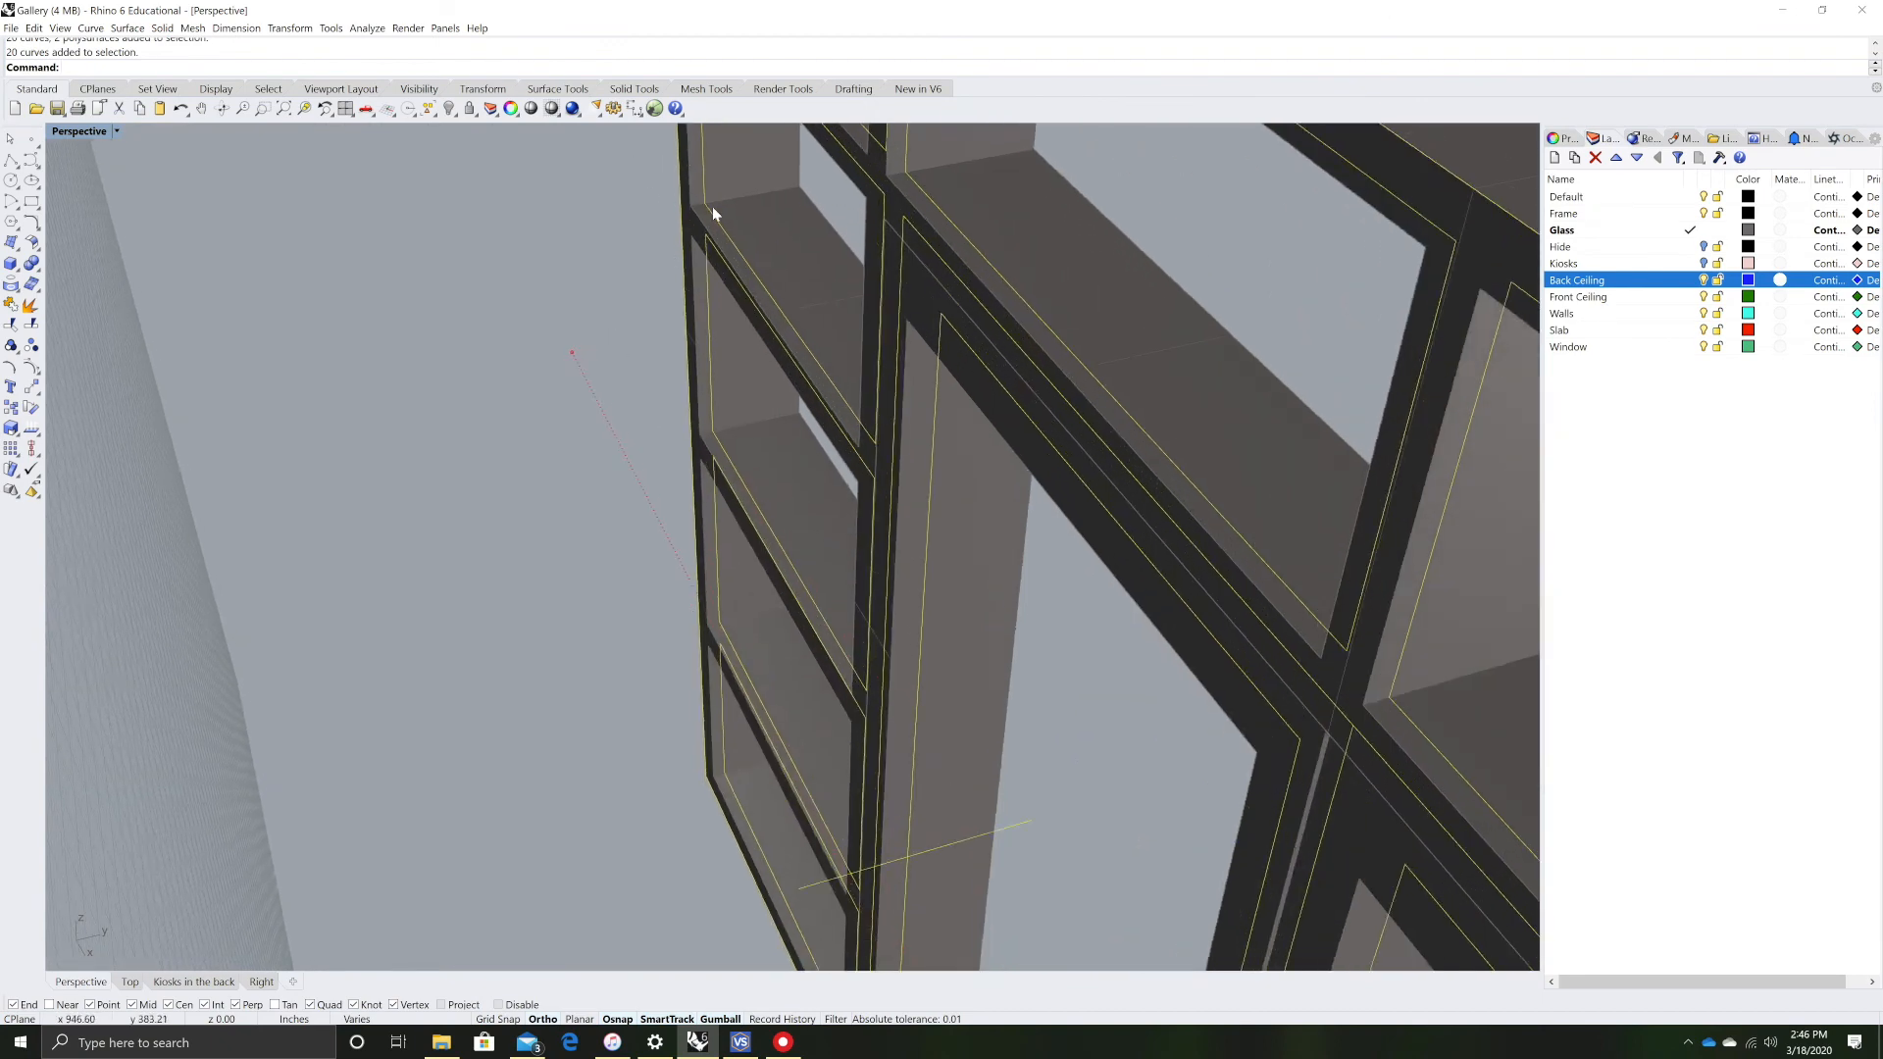
pyautogui.write('ove')
pyautogui.press('Return')
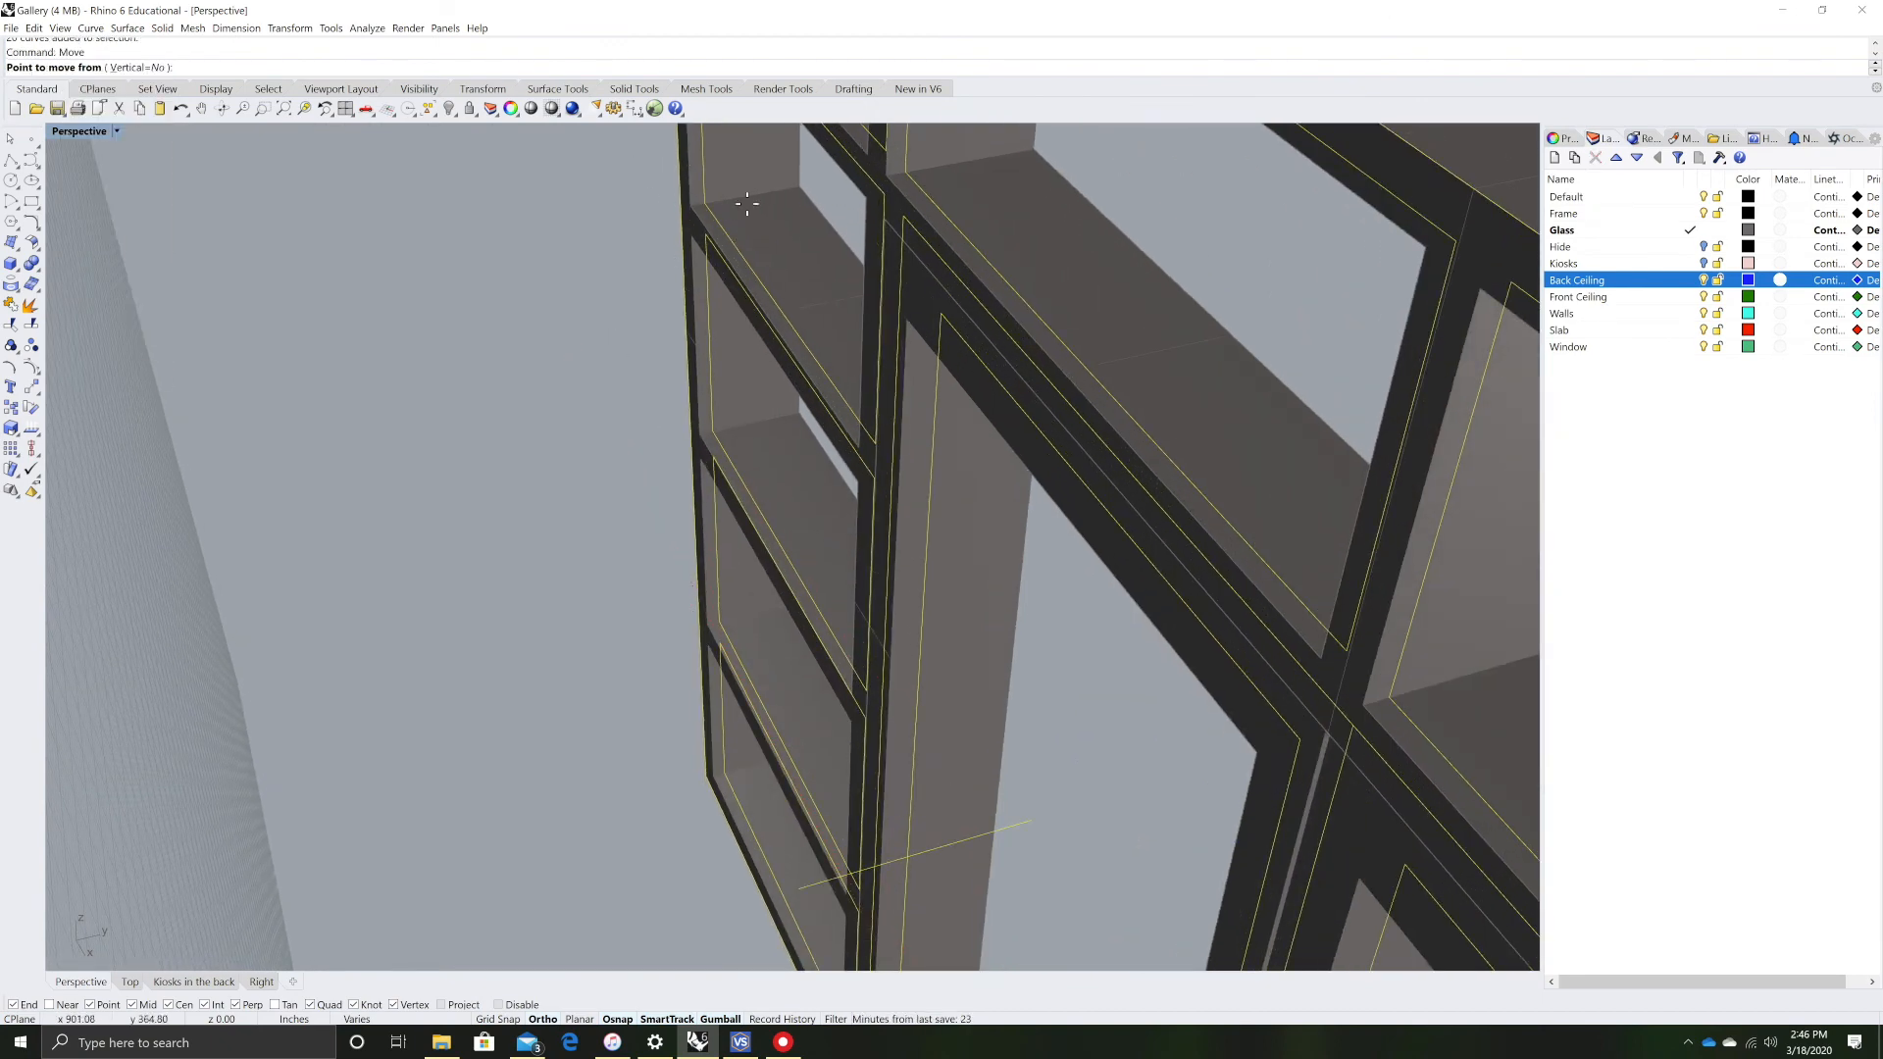
pyautogui.click(712, 203)
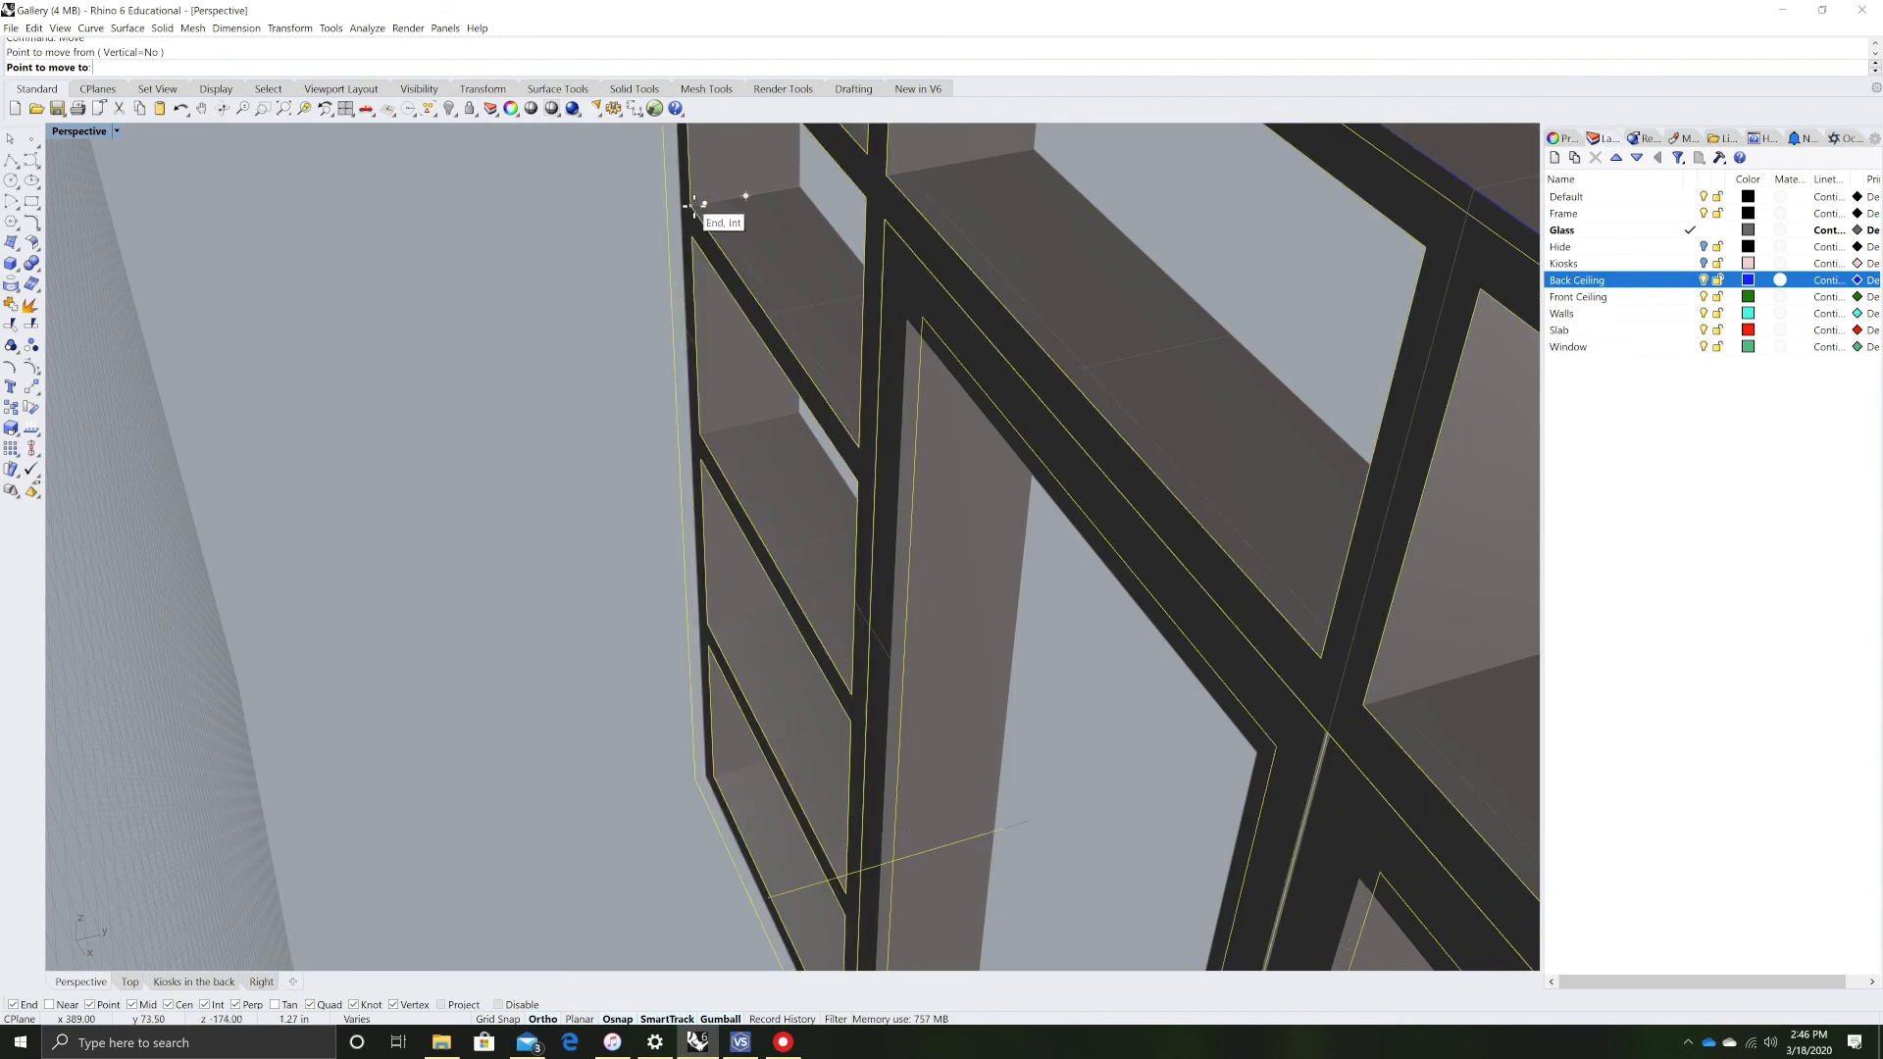
pyautogui.click(693, 206)
pyautogui.scroll(-10, 638, 295)
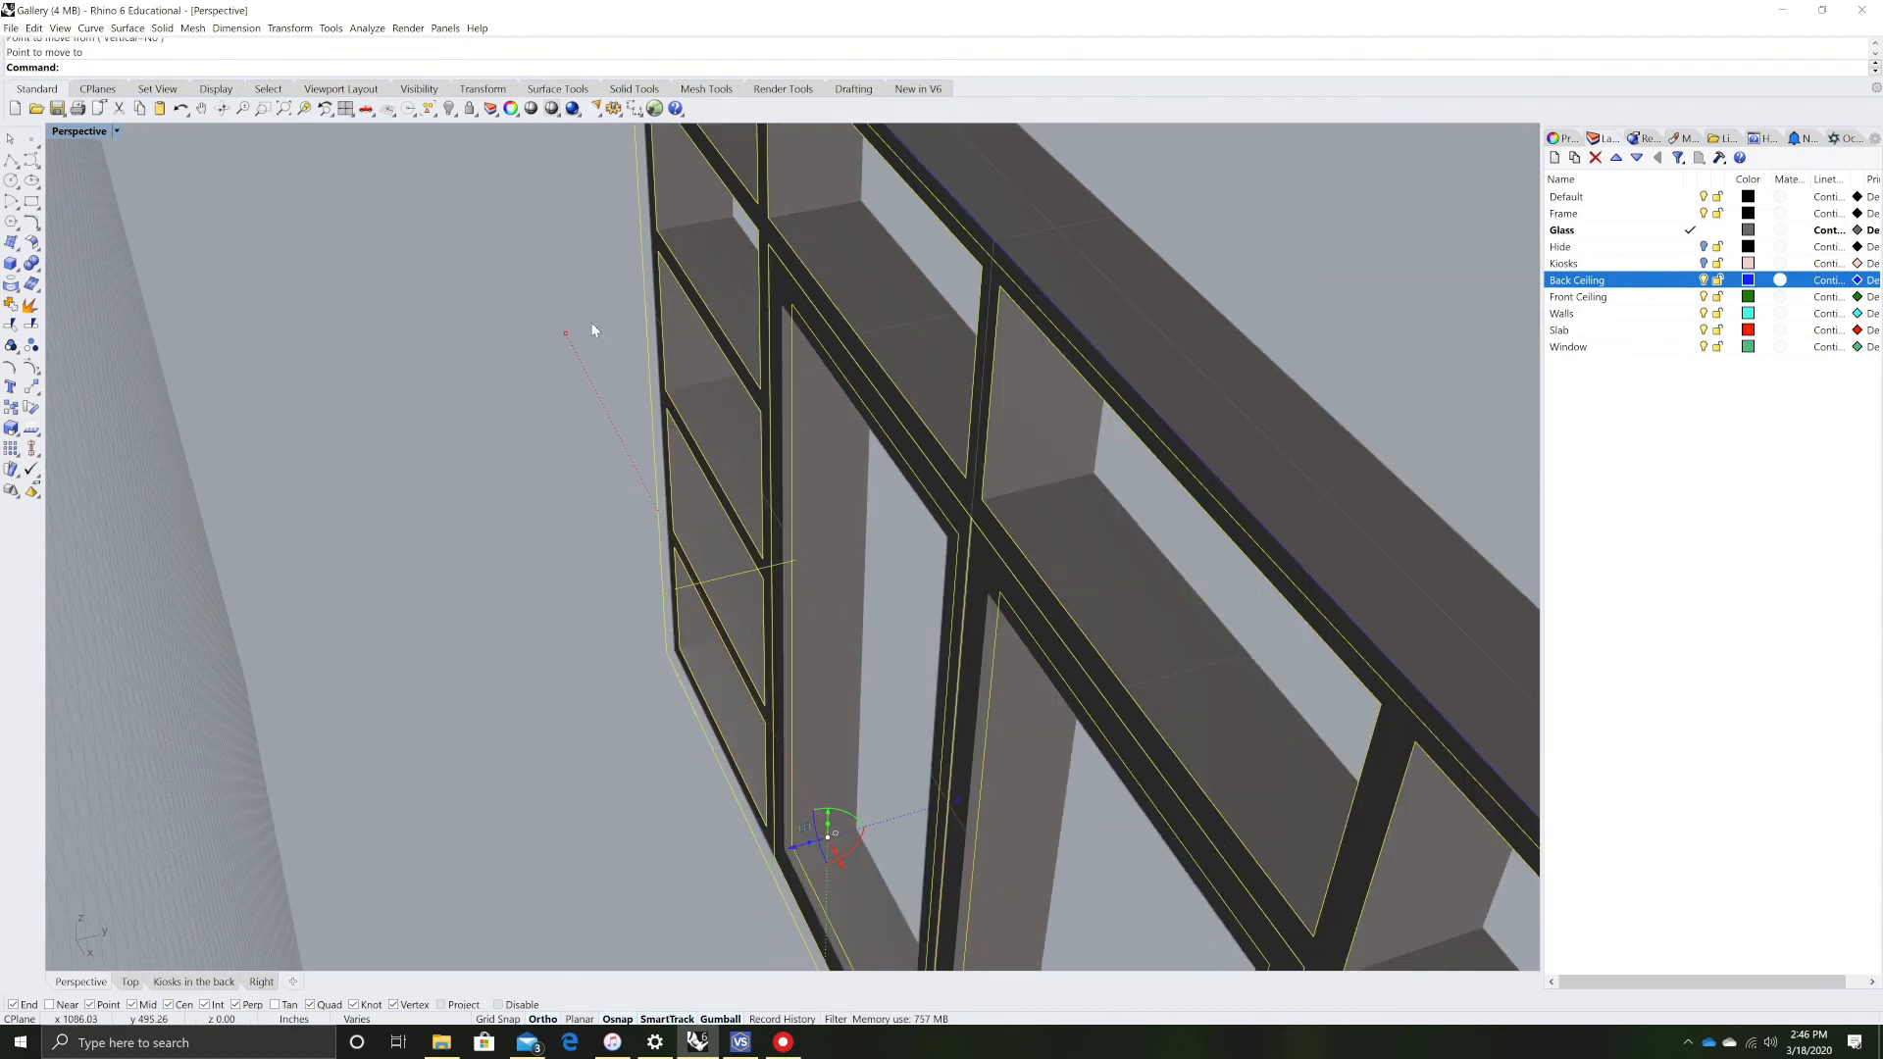
# - Examine the frame and door parts from the front after moving the outlines
pyautogui.moveTo(665, 454); pyautogui.dragTo(826, 474, button='right')
pyautogui.scroll(6, 932, 441)
pyautogui.click(758, 382)
pyautogui.click(867, 350)
pyautogui.click(832, 386)
pyautogui.scroll(-10, 832, 387)
pyautogui.moveTo(1069, 637); pyautogui.dragTo(999, 593, button='right')
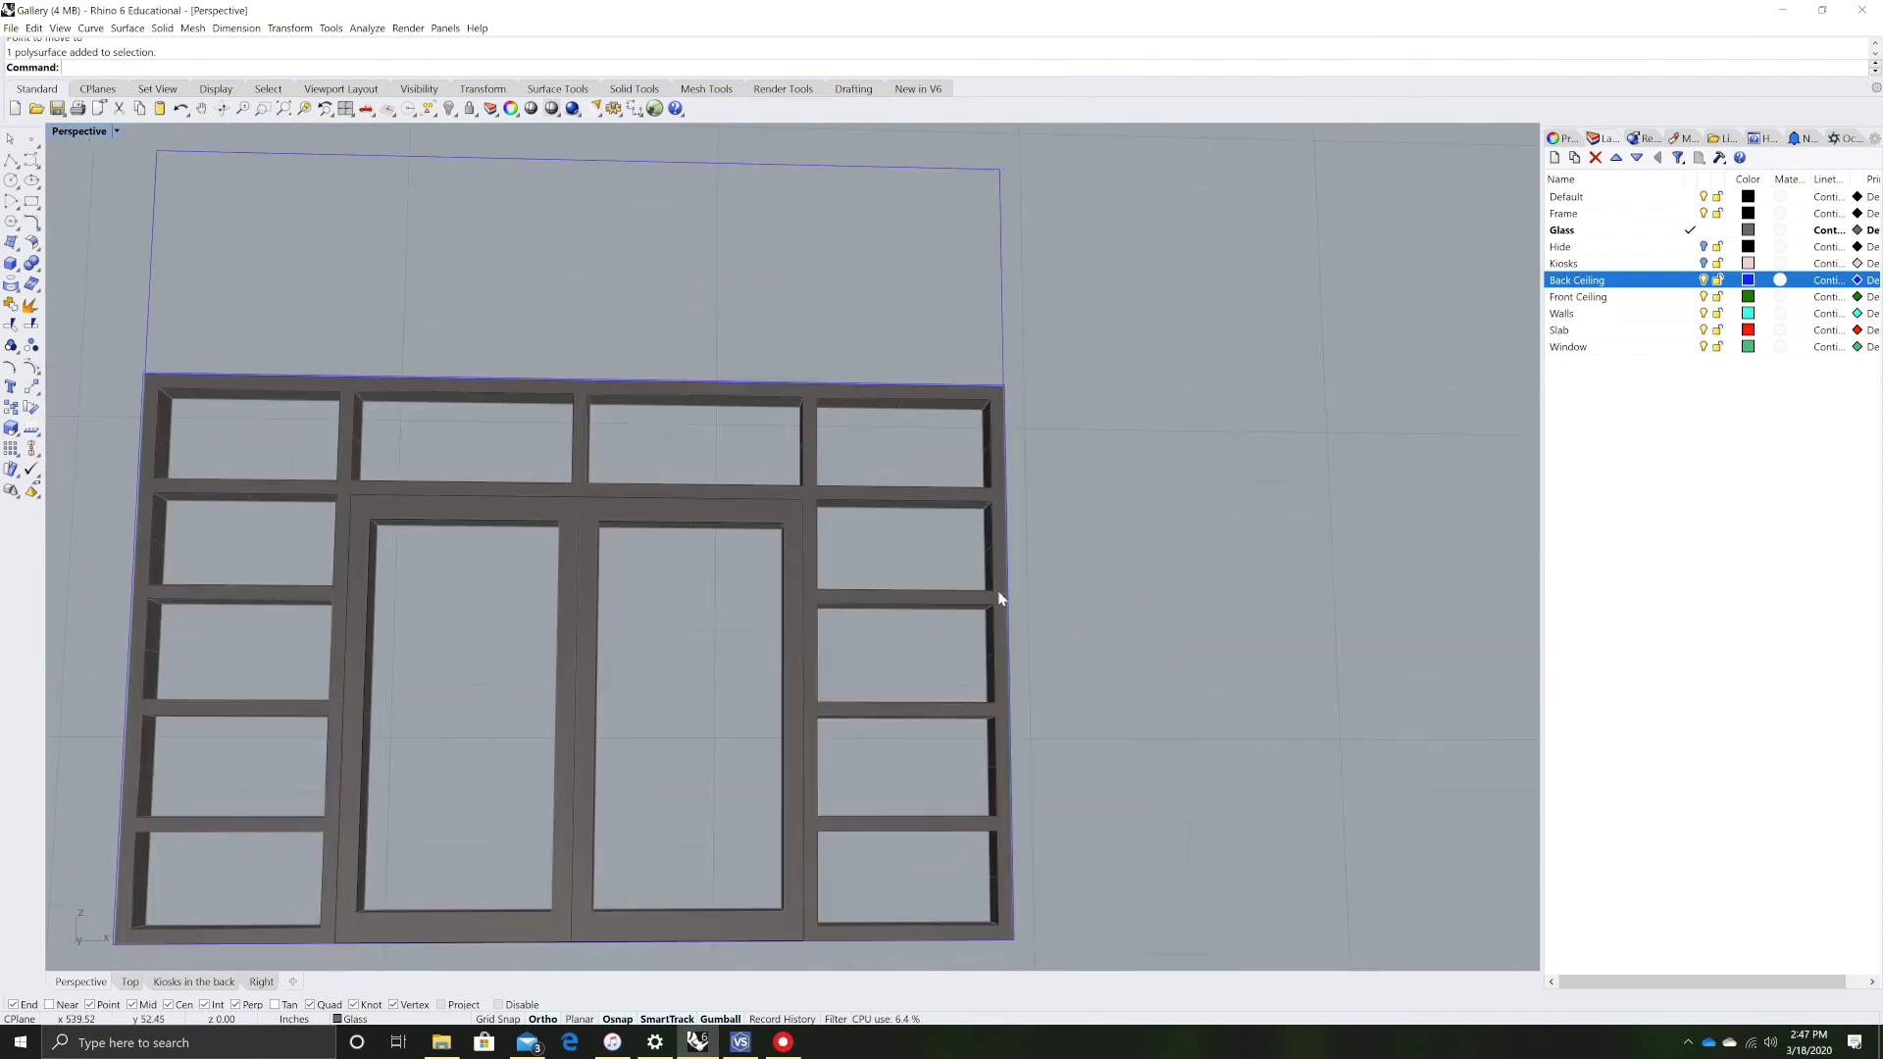
pyautogui.scroll(-6, 999, 593)
pyautogui.moveTo(534, 827); pyautogui.dragTo(998, 486)
pyautogui.moveTo(896, 544); pyautogui.dragTo(829, 609, button='right')
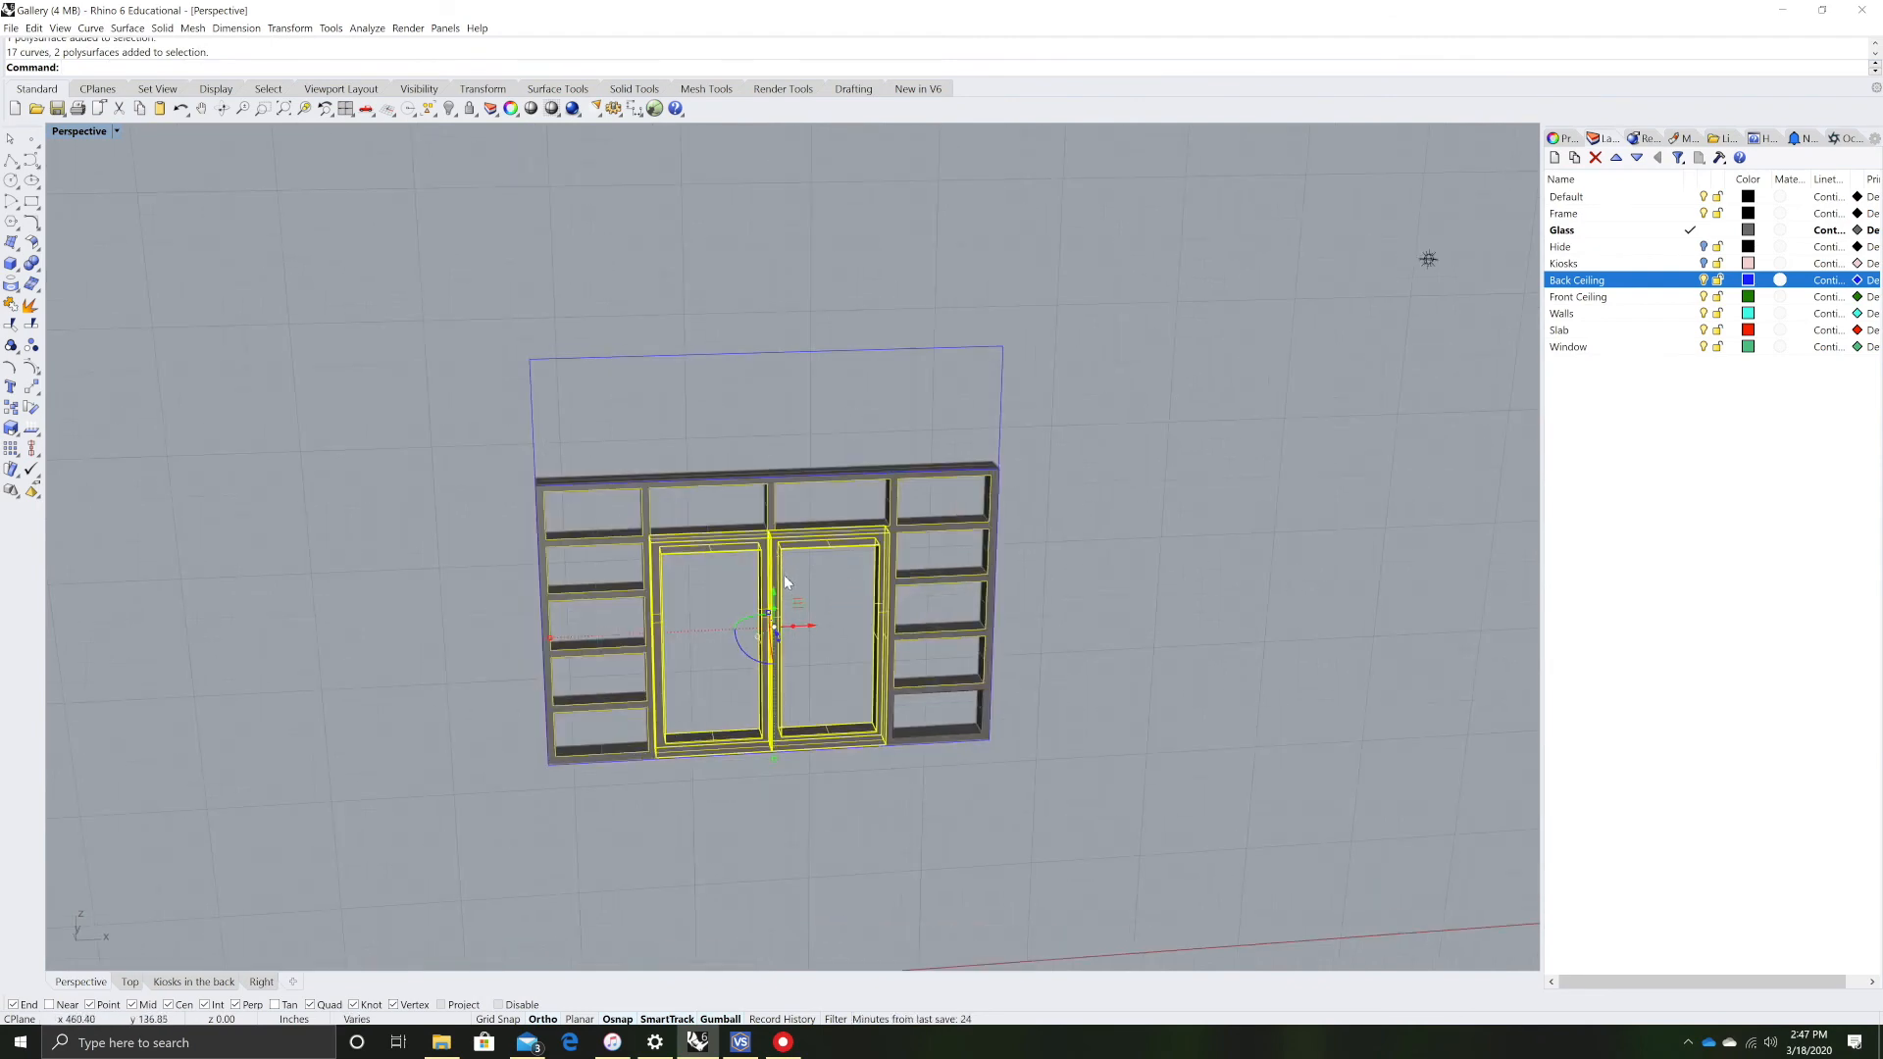
pyautogui.press('Escape')
# - Select the window-pane outlines of both side columns and the top row together
pyautogui.moveTo(497, 844); pyautogui.dragTo(670, 458)
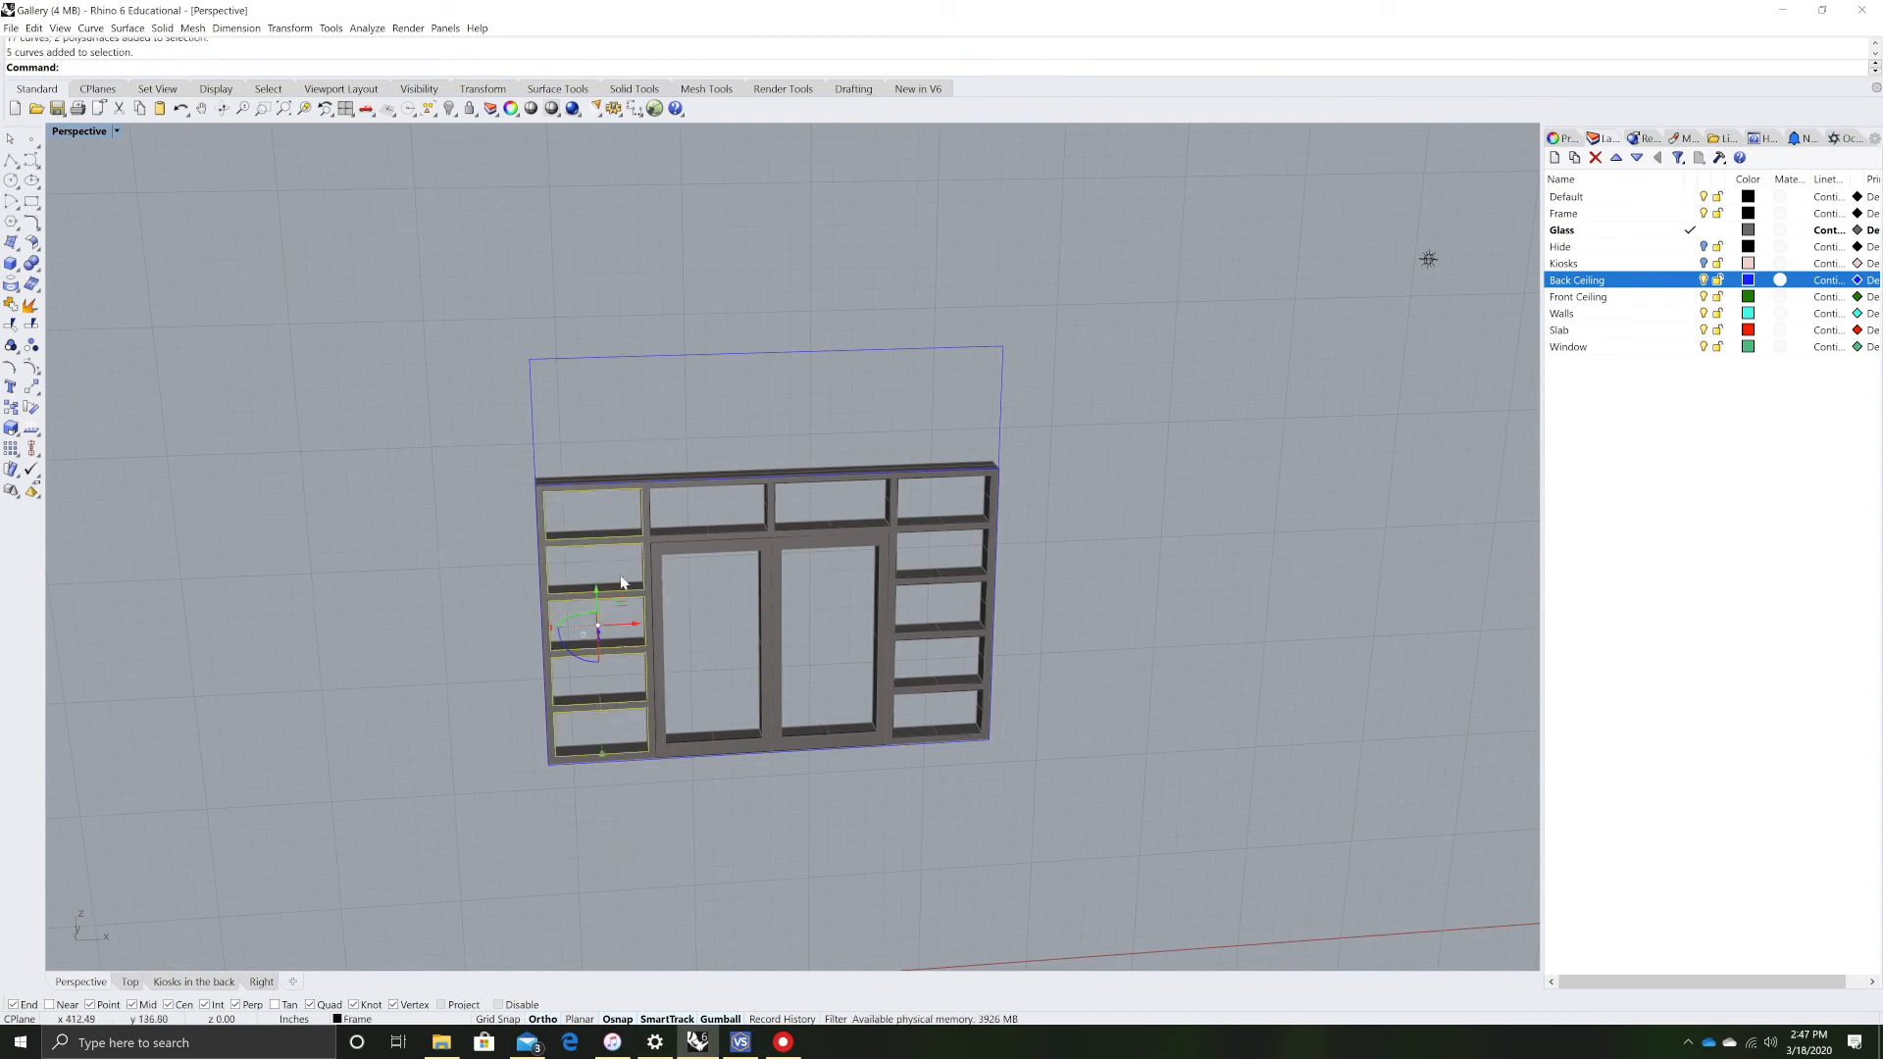
pyautogui.keyDown('shift'); pyautogui.moveTo(644, 555); pyautogui.dragTo(914, 567); pyautogui.keyUp('shift')
pyautogui.keyDown('shift'); pyautogui.moveTo(888, 416); pyautogui.dragTo(998, 845); pyautogui.keyUp('shift')
pyautogui.moveTo(1077, 785); pyautogui.dragTo(619, 840, button='right')
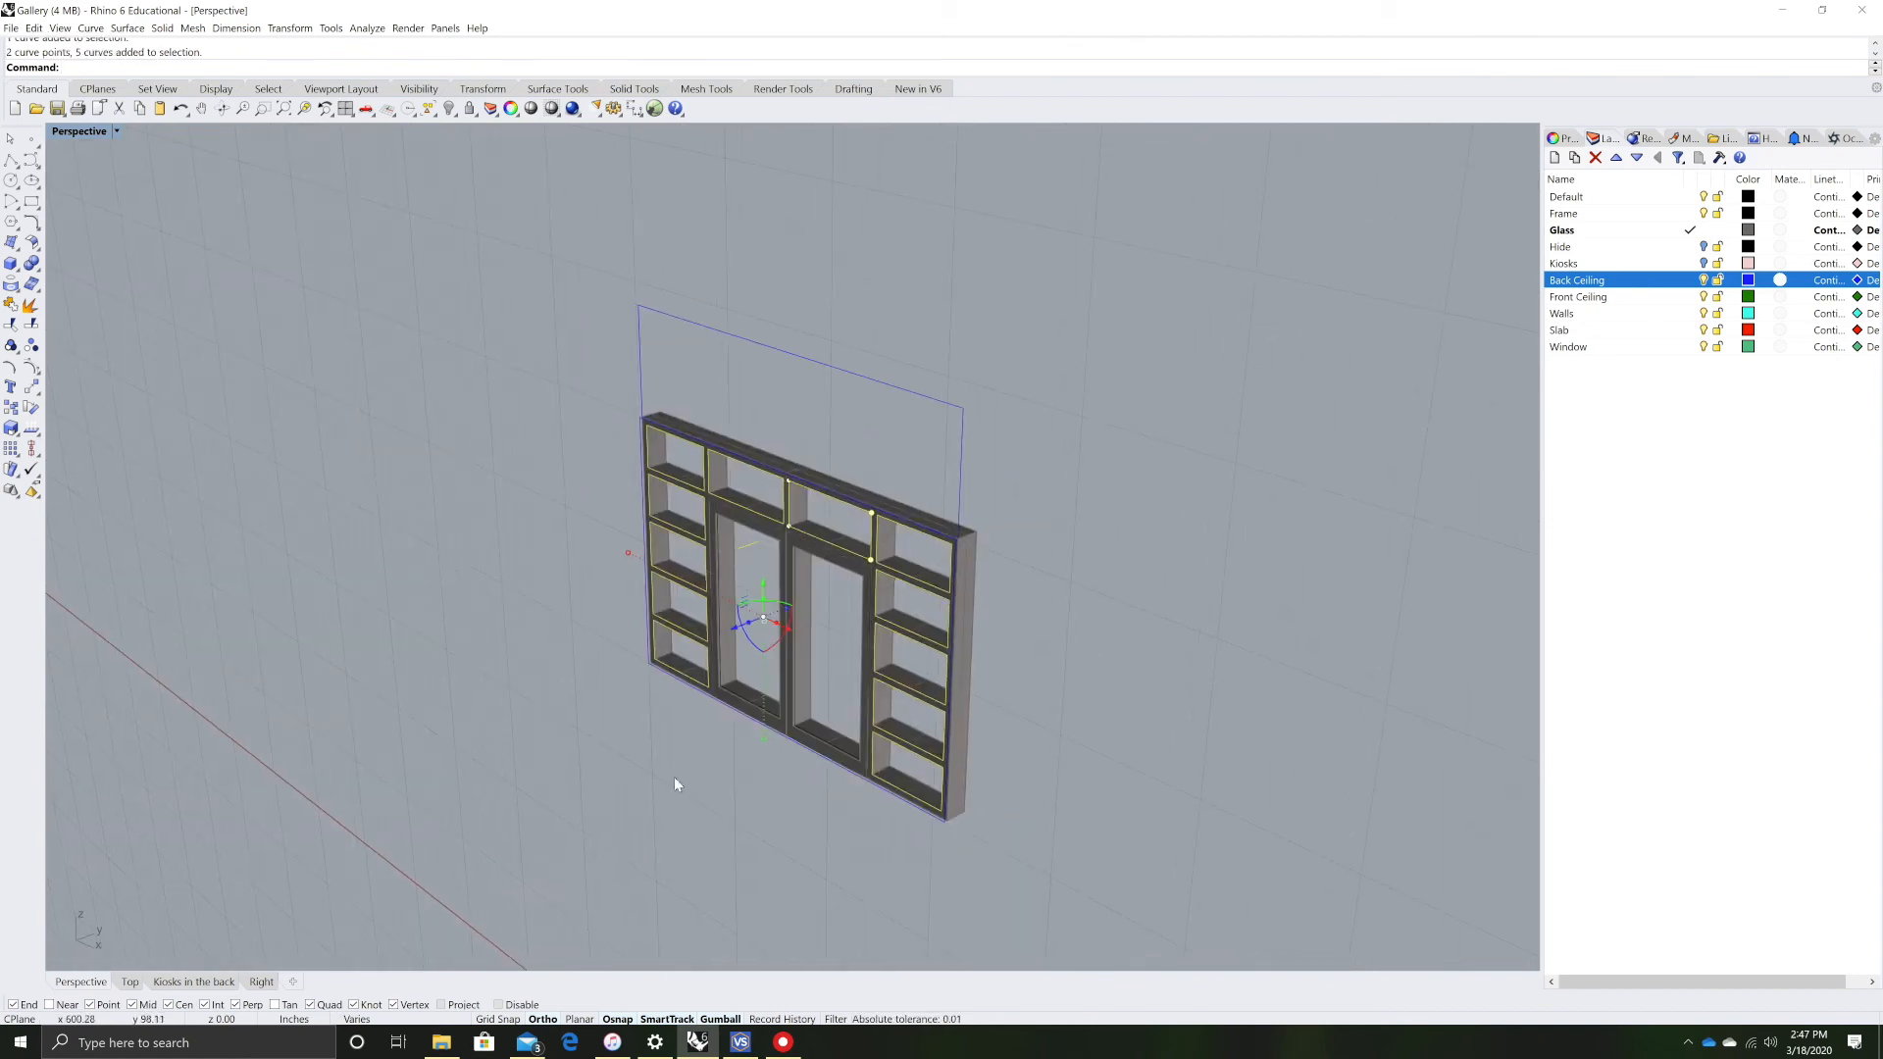
# - Add both door-pane outlines to the selection and extrude all selected outlines 0.25 inches as solids
pyautogui.scroll(5, 717, 566)
pyautogui.keyDown('shift'); pyautogui.click(741, 498); pyautogui.keyUp('shift')
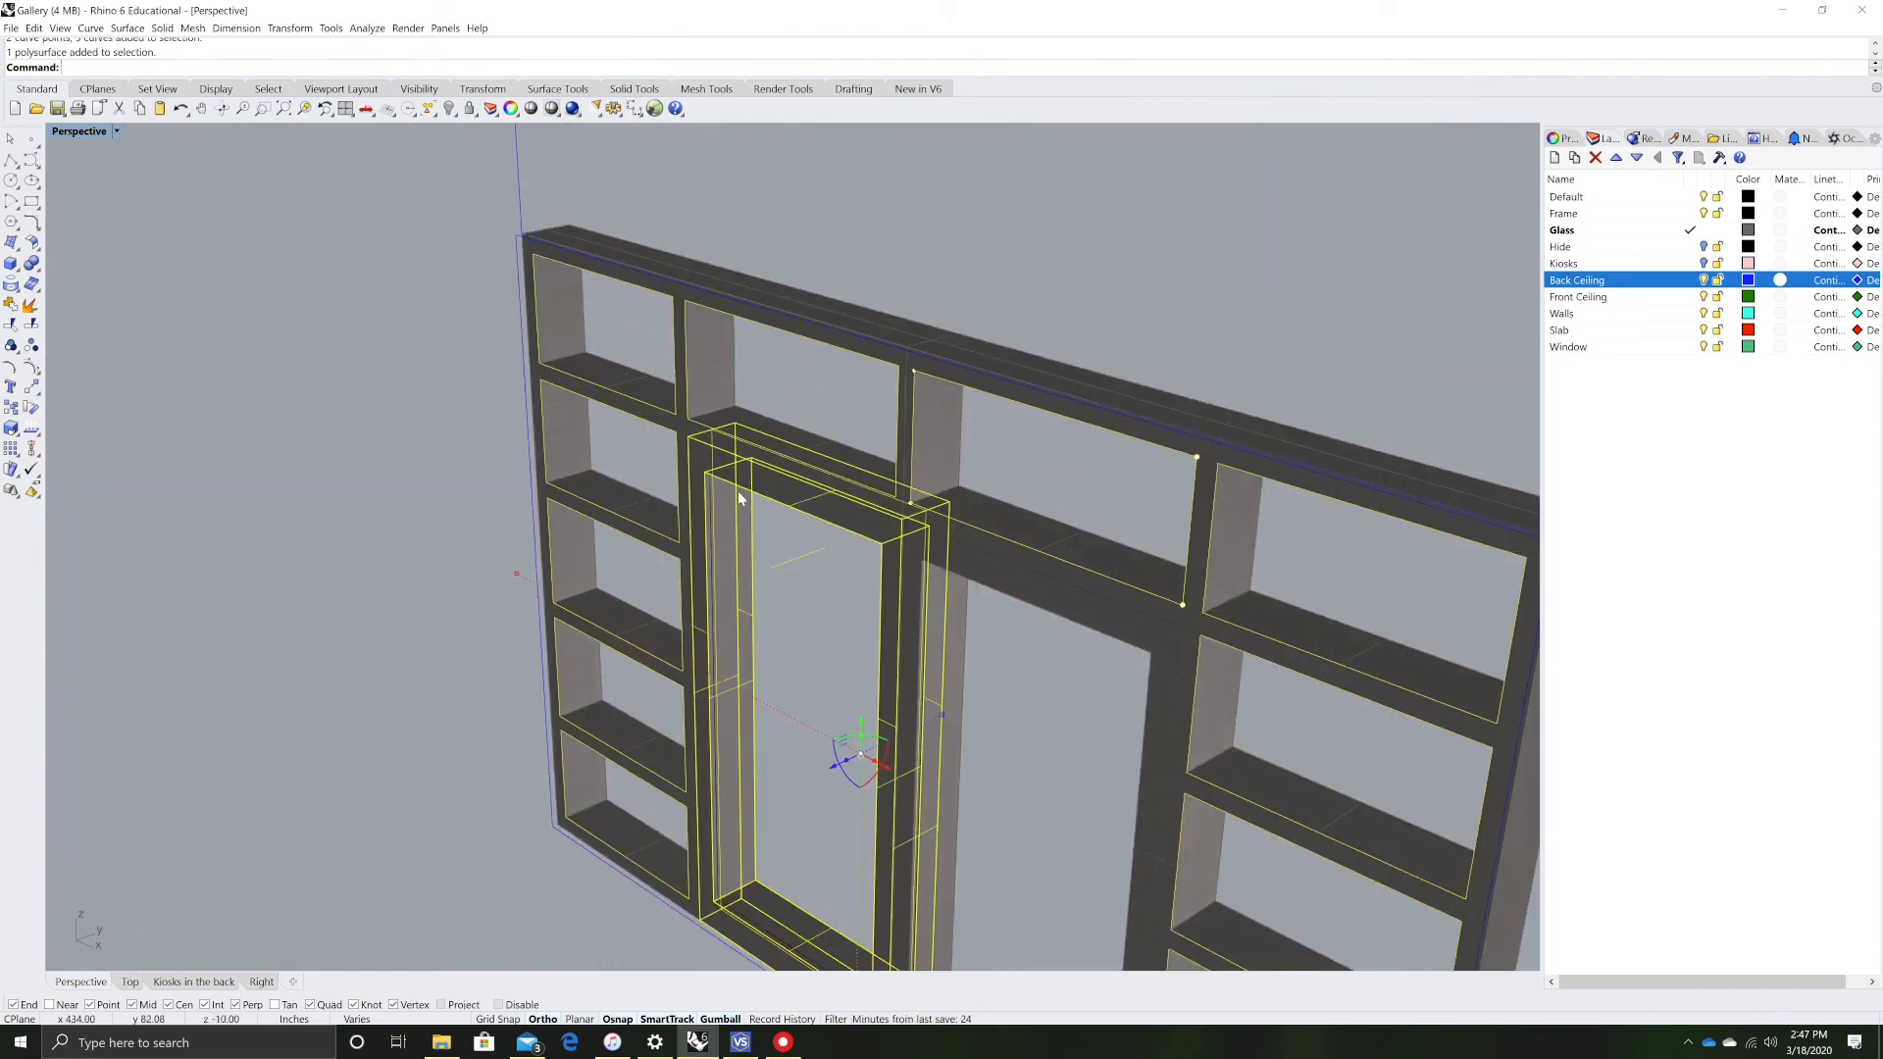
pyautogui.keyDown('shift'); pyautogui.click(710, 508); pyautogui.keyUp('shift')
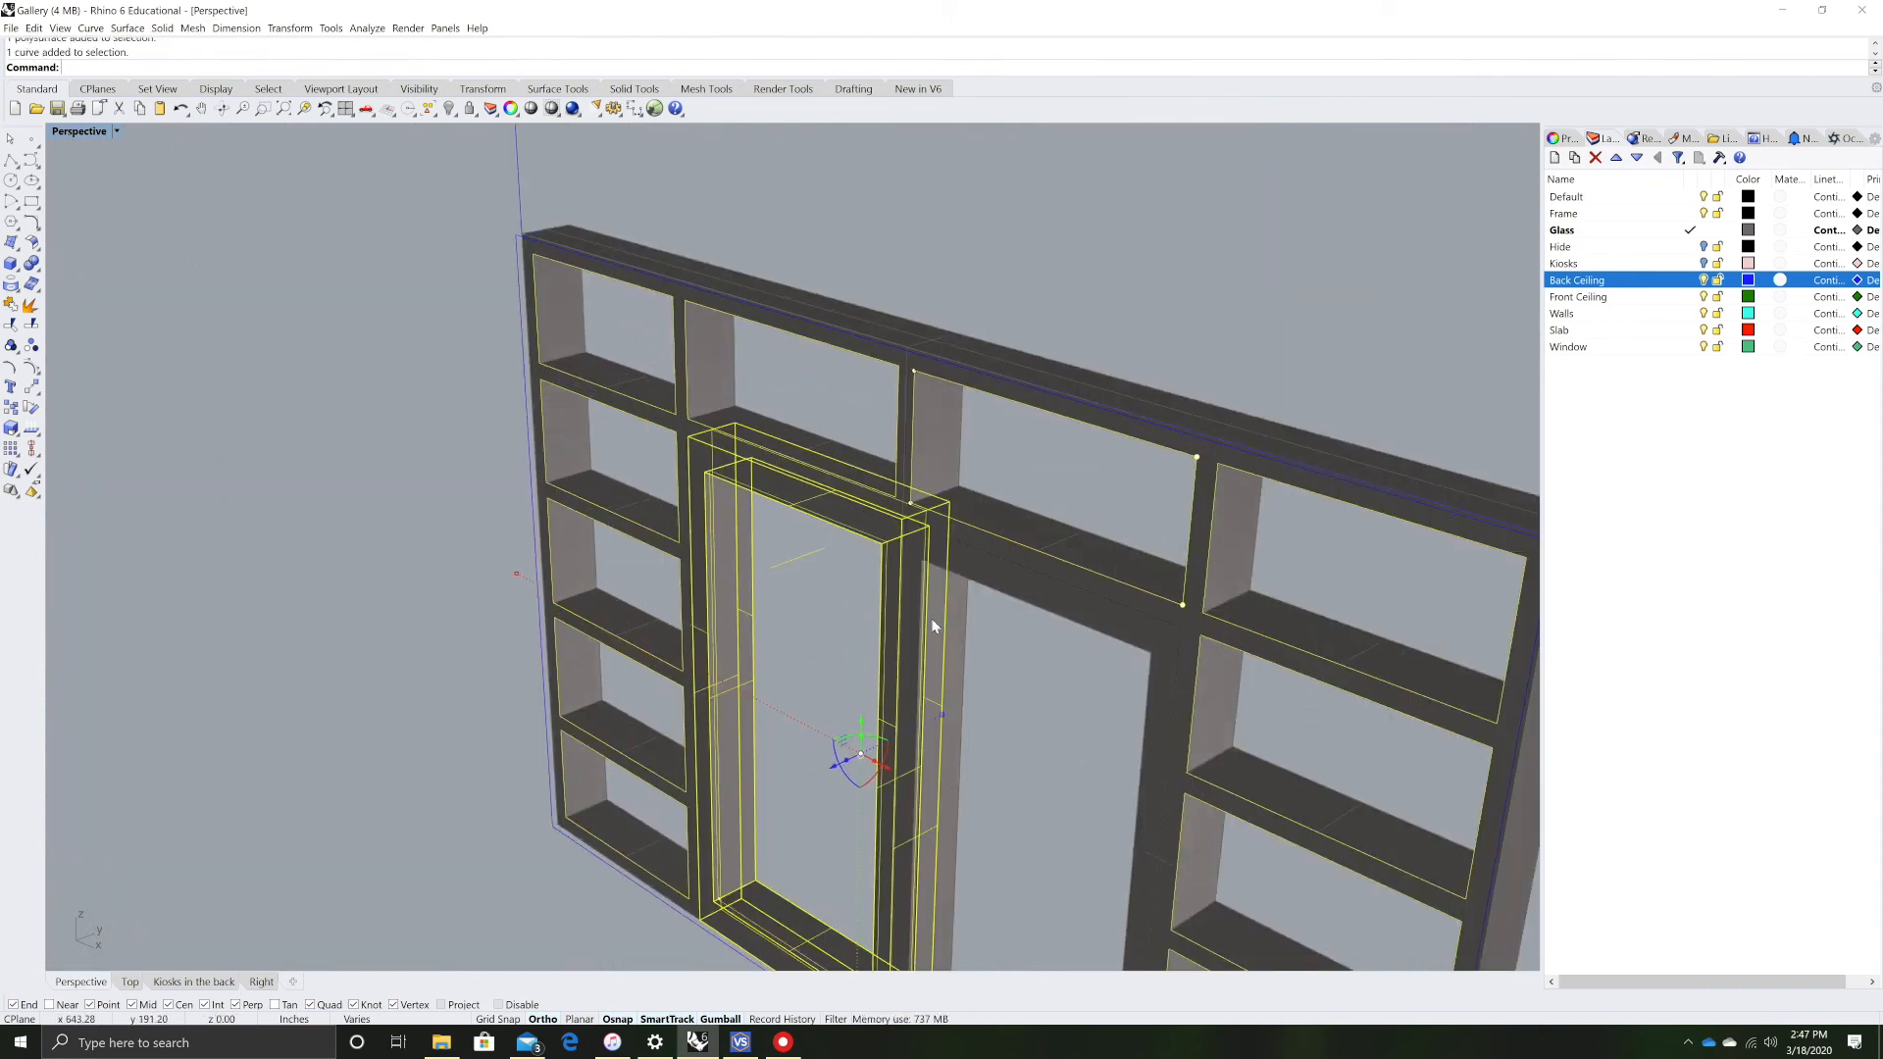
pyautogui.keyDown('shift'); pyautogui.click(939, 594); pyautogui.keyUp('shift')
pyautogui.click(968, 628)
pyautogui.scroll(-10, 815, 657)
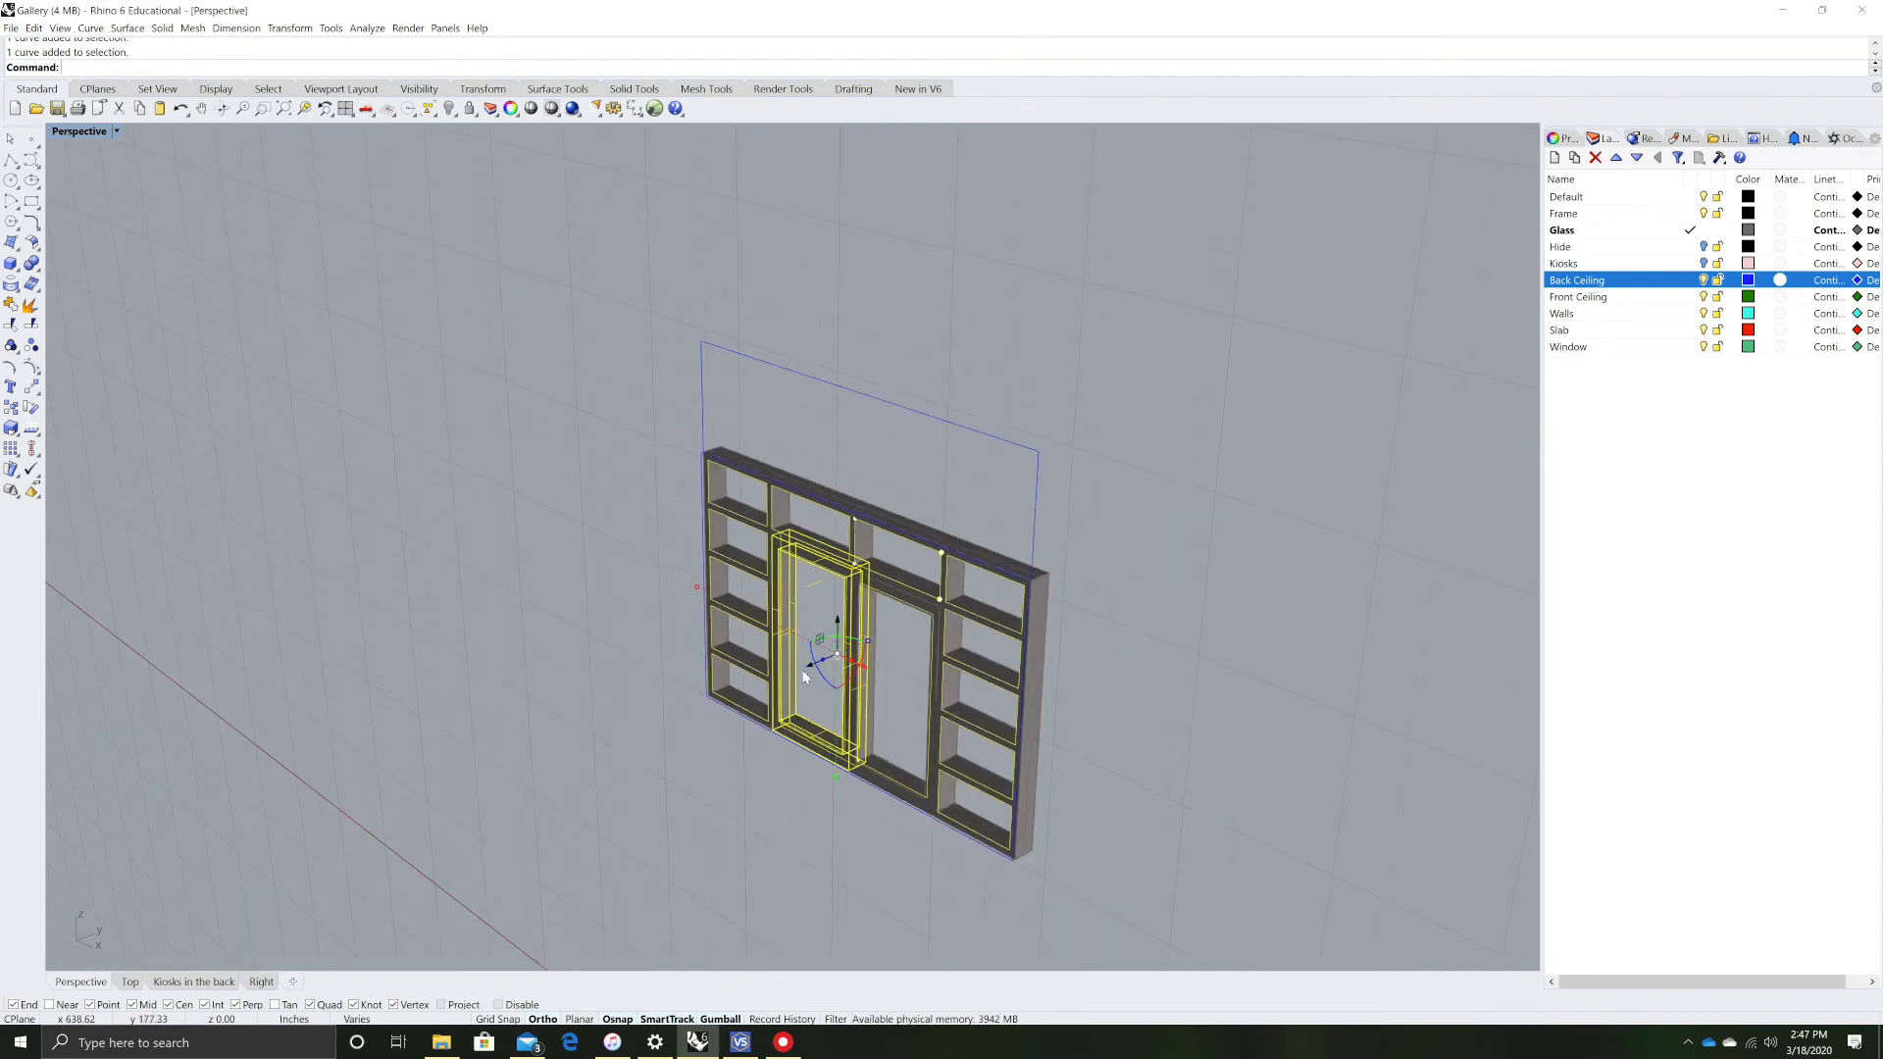
pyautogui.scroll(8, 815, 663)
pyautogui.scroll(-3, 754, 903)
pyautogui.write('ExtrudeCrv')
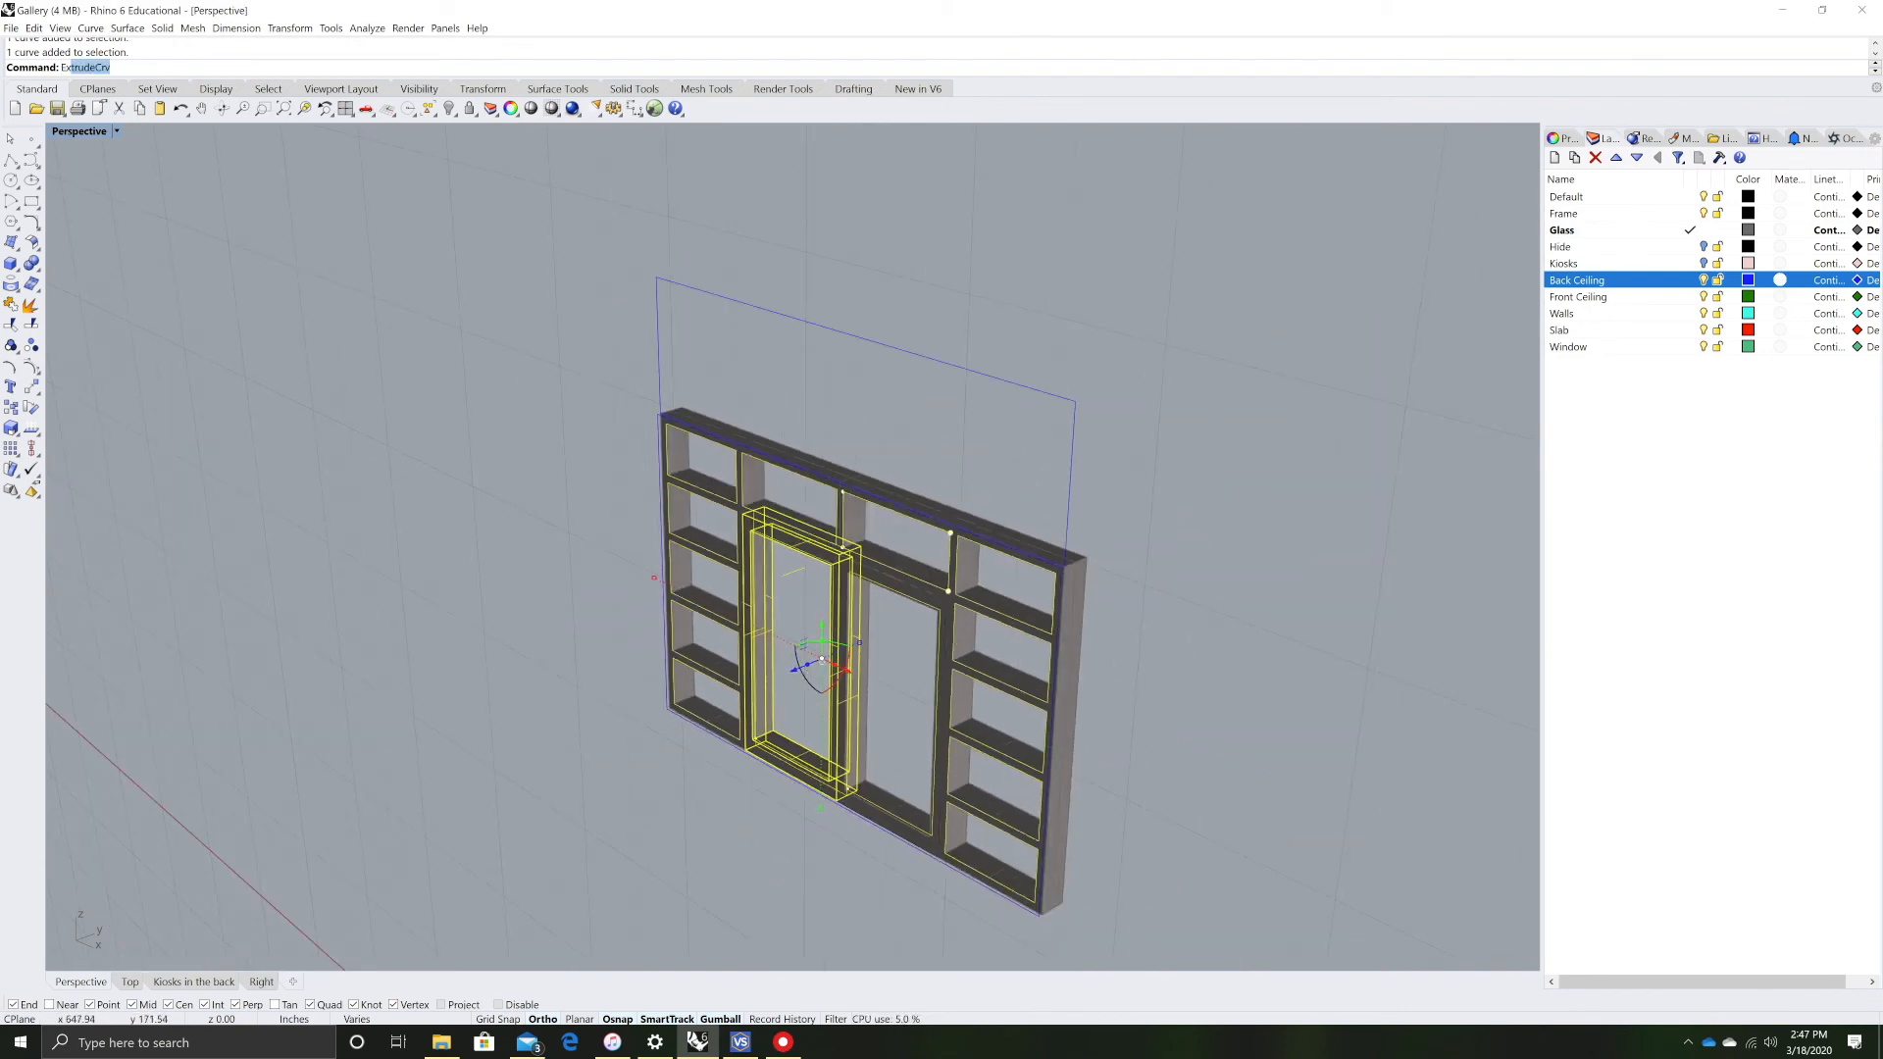
pyautogui.press('Return')
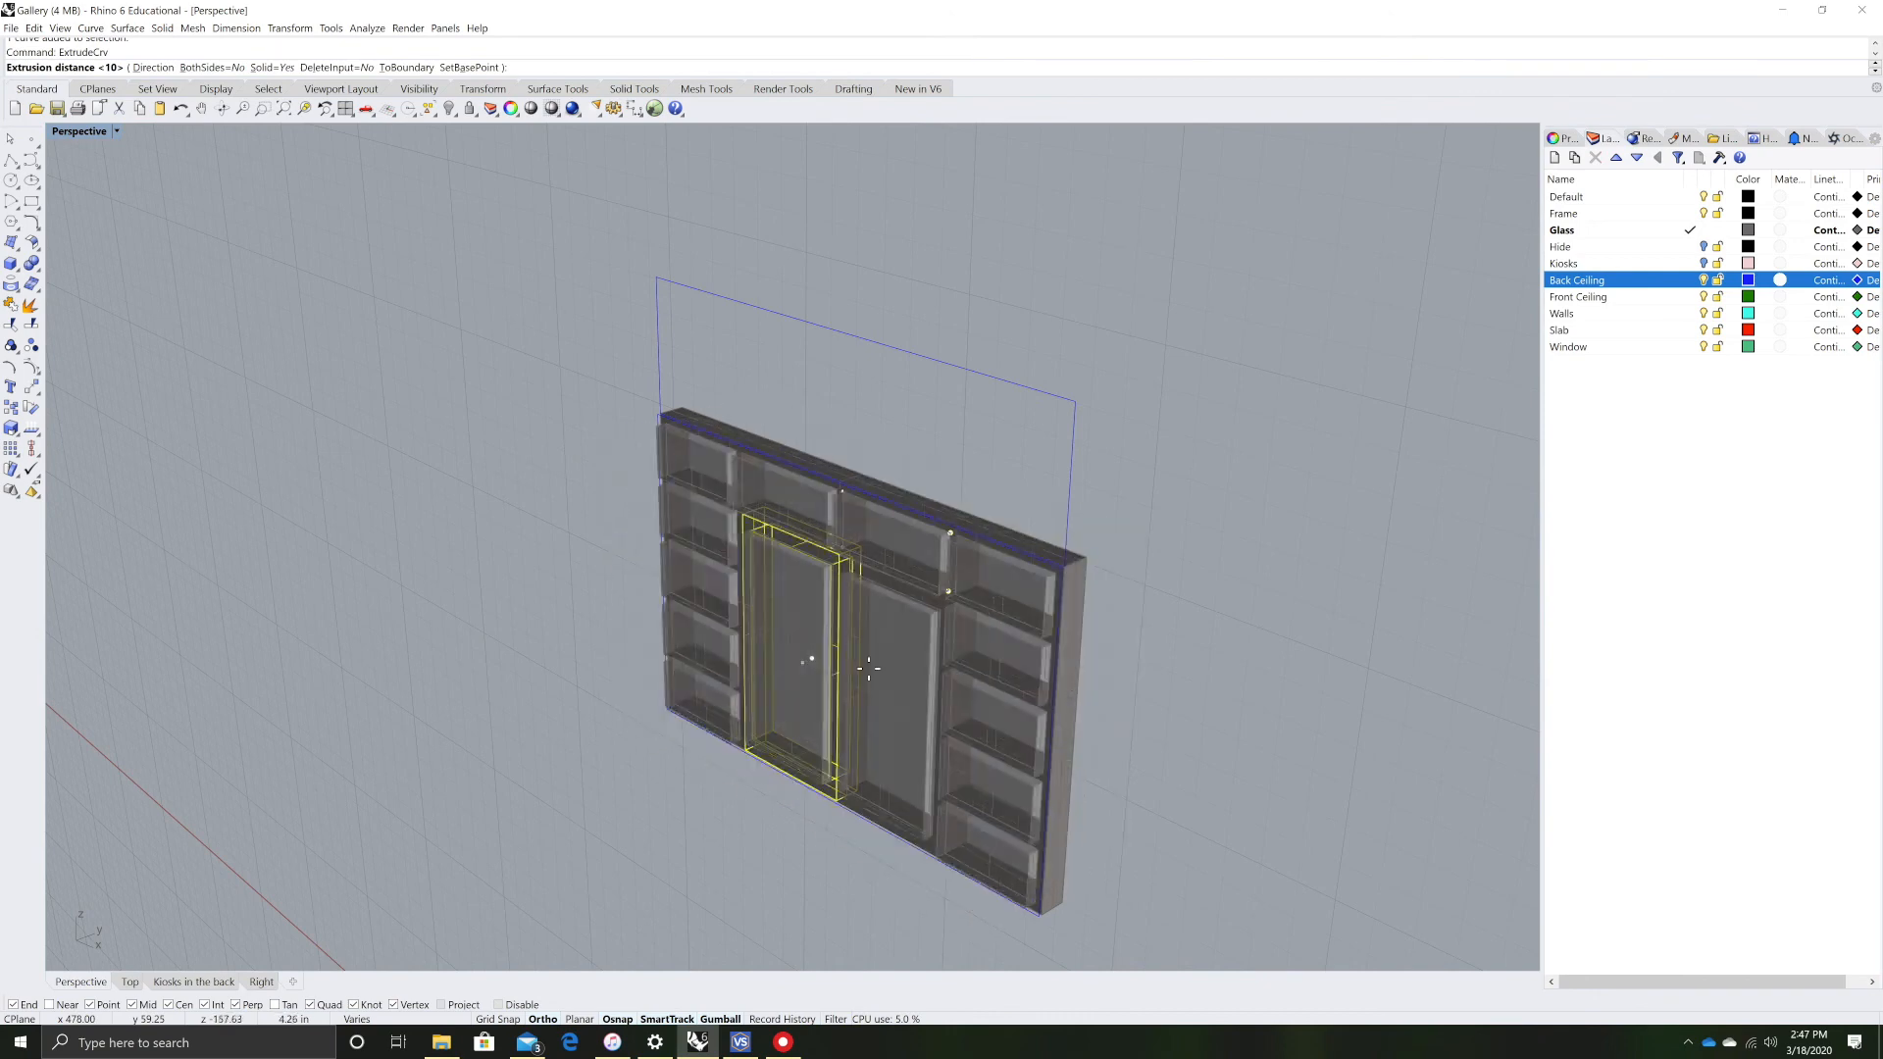
pyautogui.press('Return')
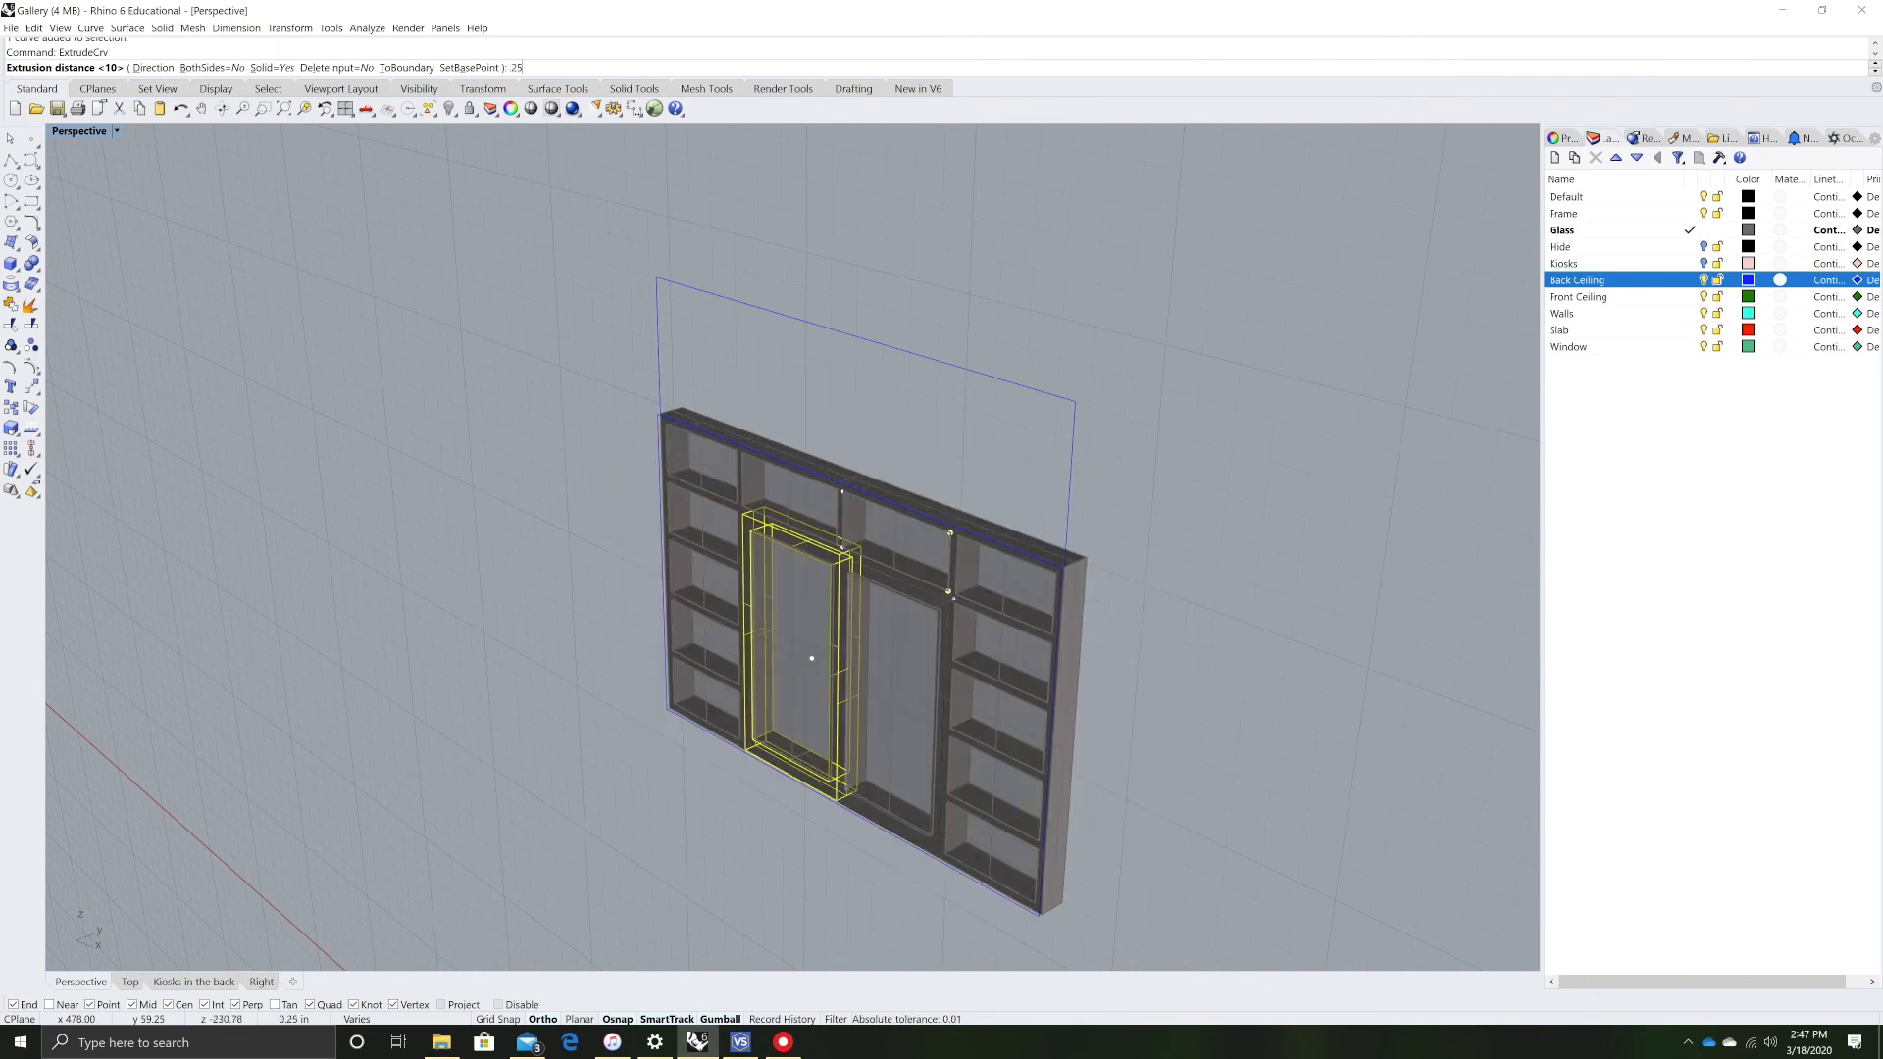
pyautogui.click(554, 782)
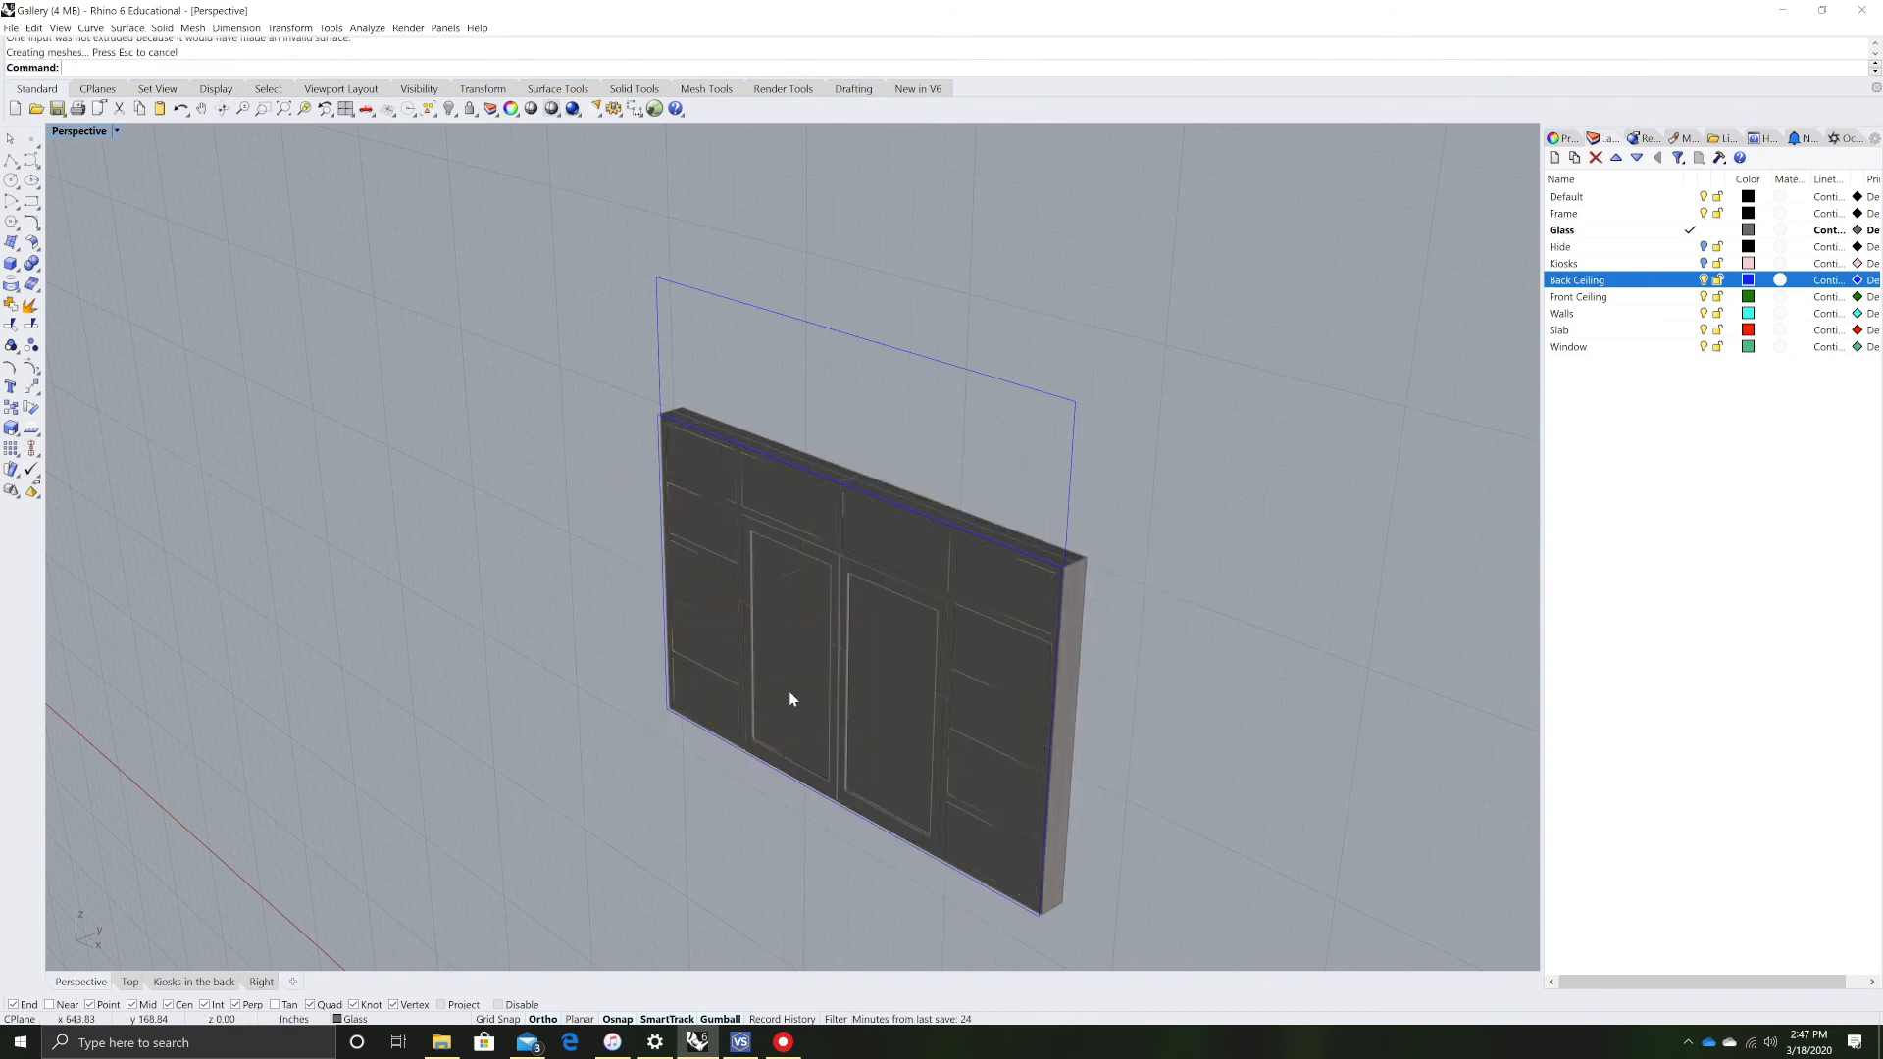
# - Try to move the two extruded door glass panes from their lower corner
pyautogui.scroll(5, 784, 710)
pyautogui.click(824, 543)
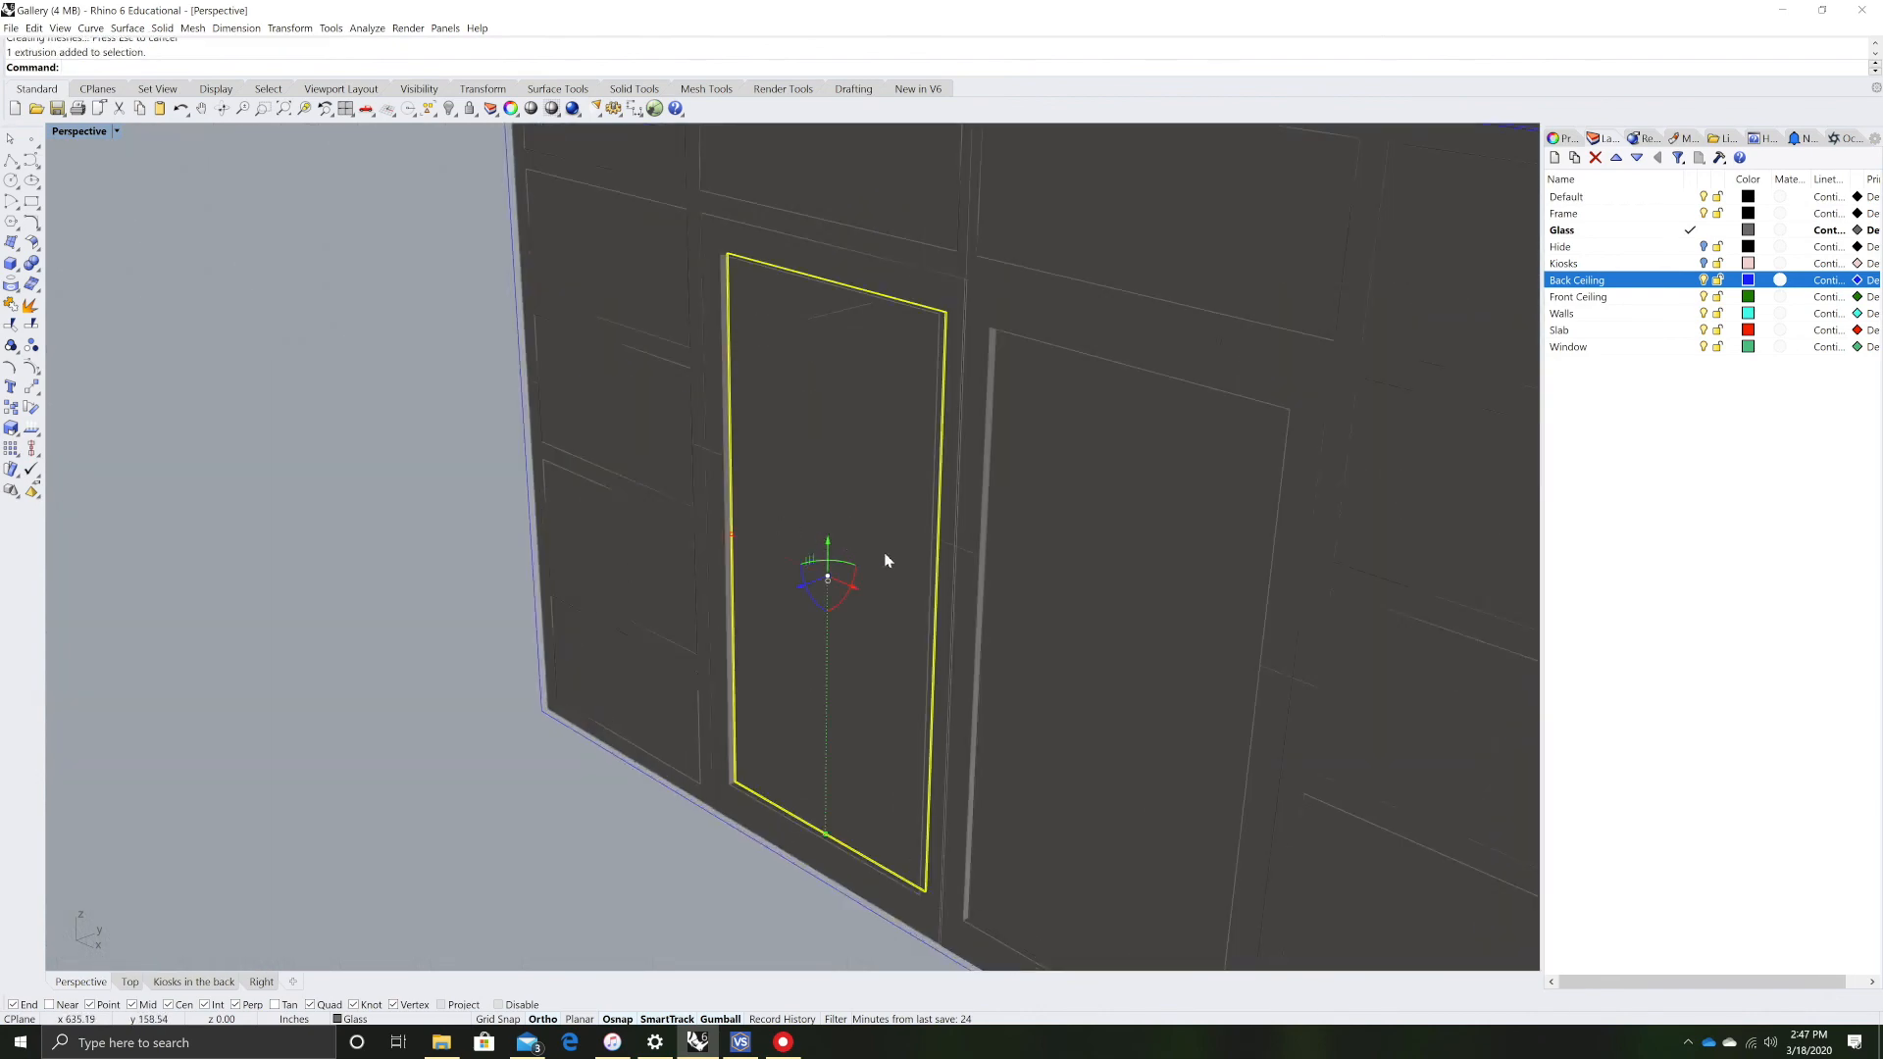
pyautogui.keyDown('shift'); pyautogui.click(1039, 742); pyautogui.keyUp('shift')
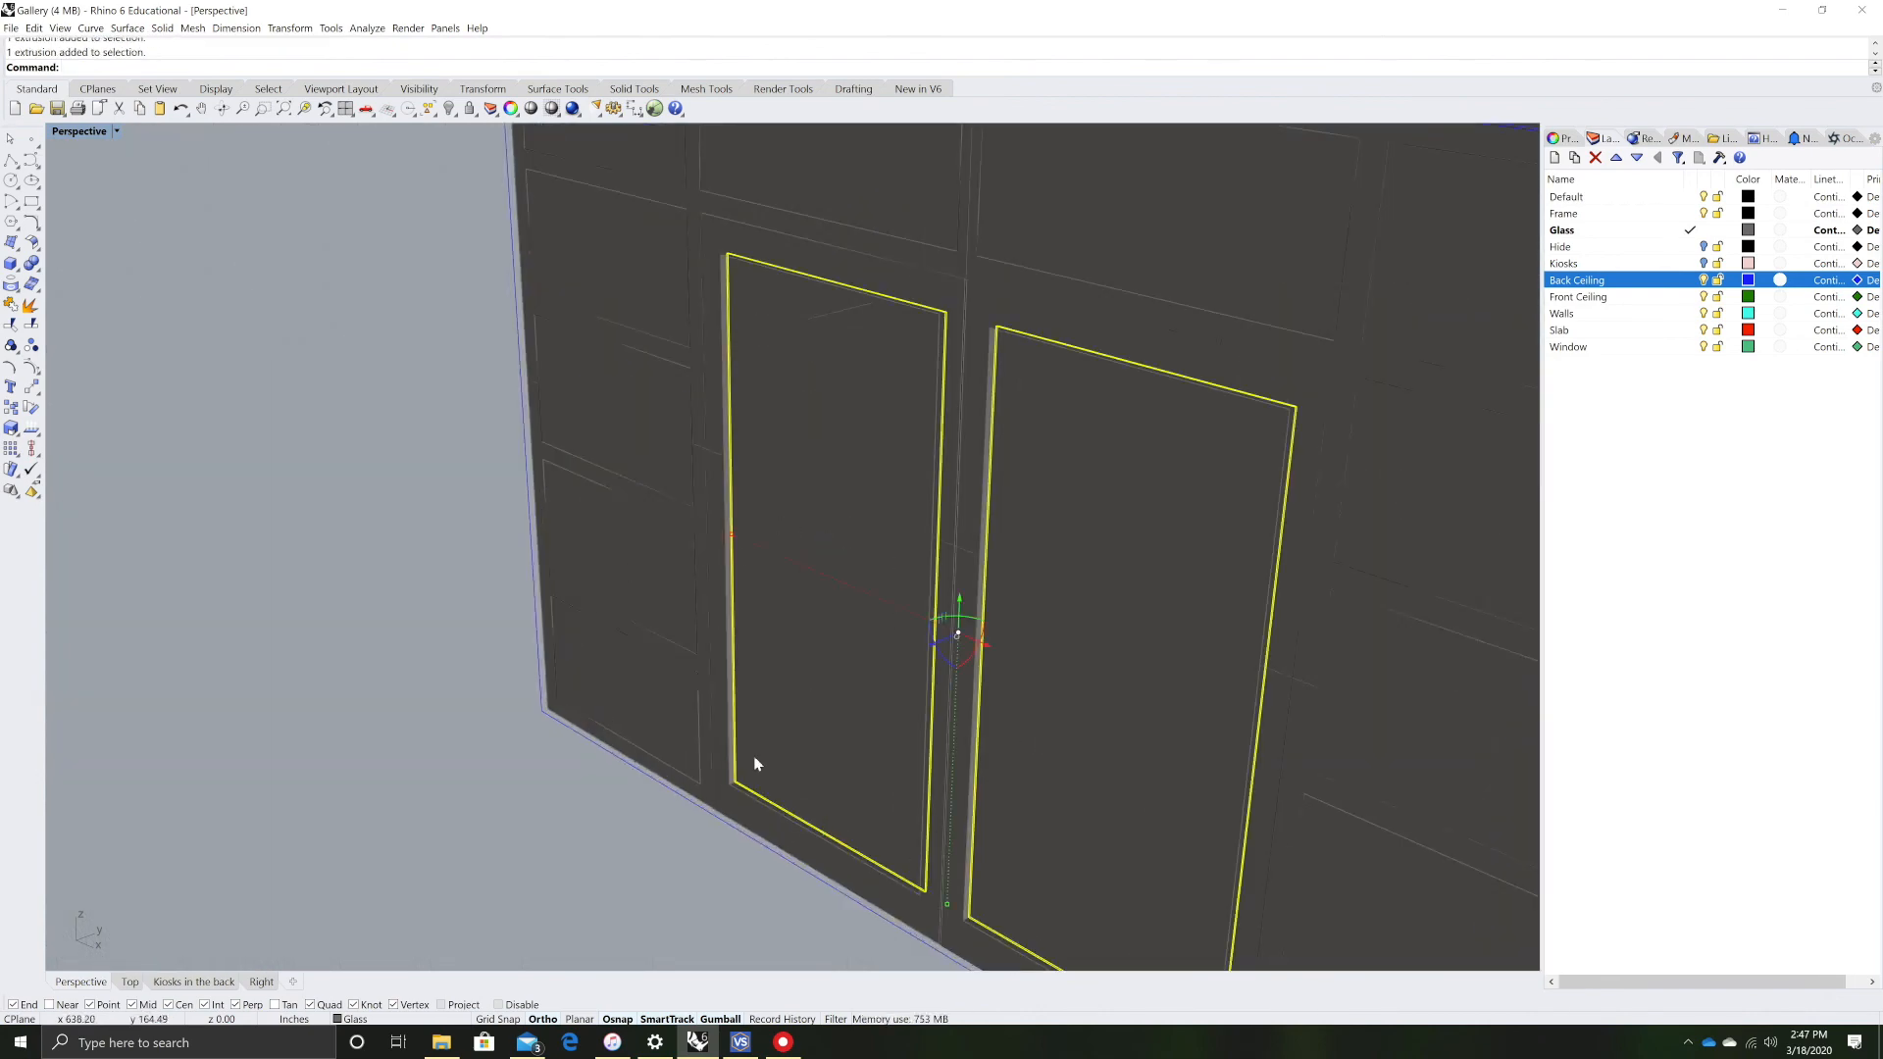
pyautogui.write('m')
pyautogui.press('Return')
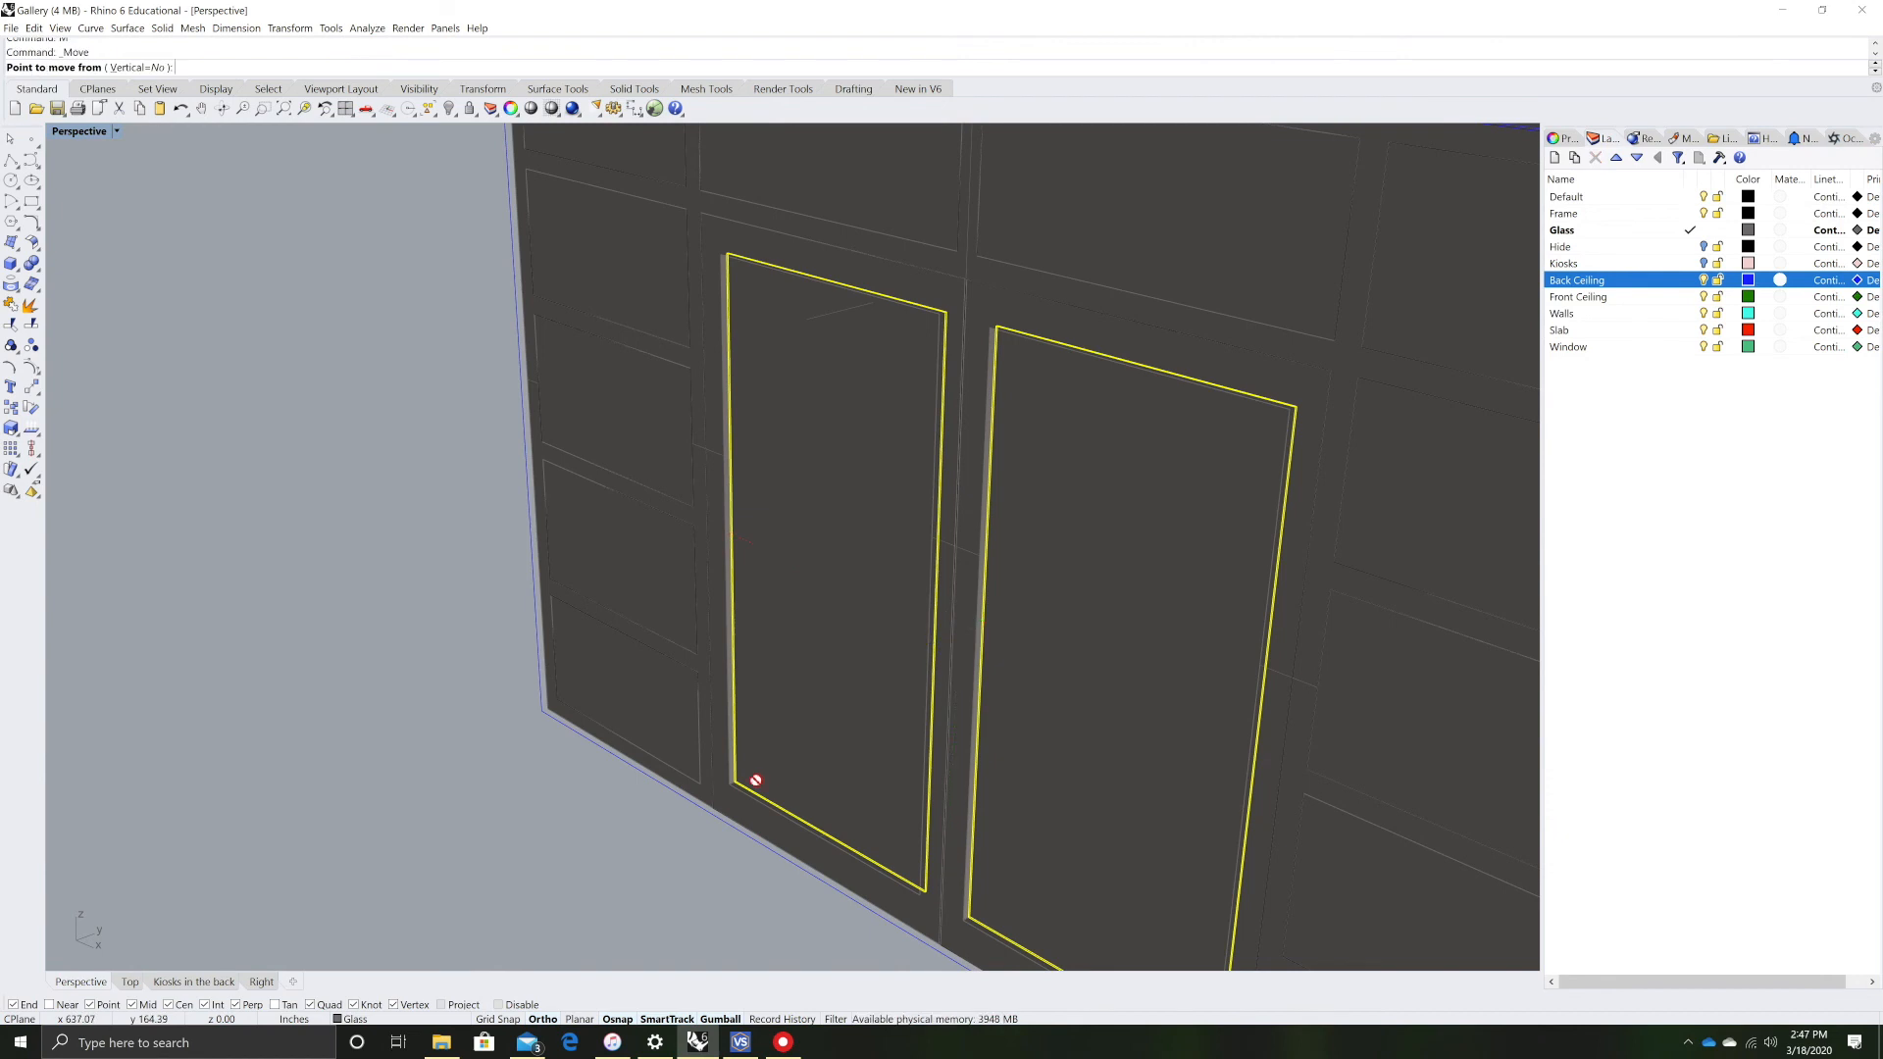
pyautogui.click(735, 781)
pyautogui.click(747, 789)
pyautogui.press('Escape')
pyautogui.scroll(-5, 809, 741)
# - Select all extruded glass panes: both door panes, the top row and the two side columns
pyautogui.moveTo(950, 799); pyautogui.dragTo(551, 761, button='right')
pyautogui.click(683, 734)
pyautogui.keyDown('shift'); pyautogui.click(702, 560); pyautogui.keyUp('shift')
pyautogui.keyDown('shift'); pyautogui.click(857, 553); pyautogui.keyUp('shift')
pyautogui.keyDown('shift'); pyautogui.click(969, 549); pyautogui.keyUp('shift')
pyautogui.keyDown('shift'); pyautogui.click(979, 698); pyautogui.keyUp('shift')
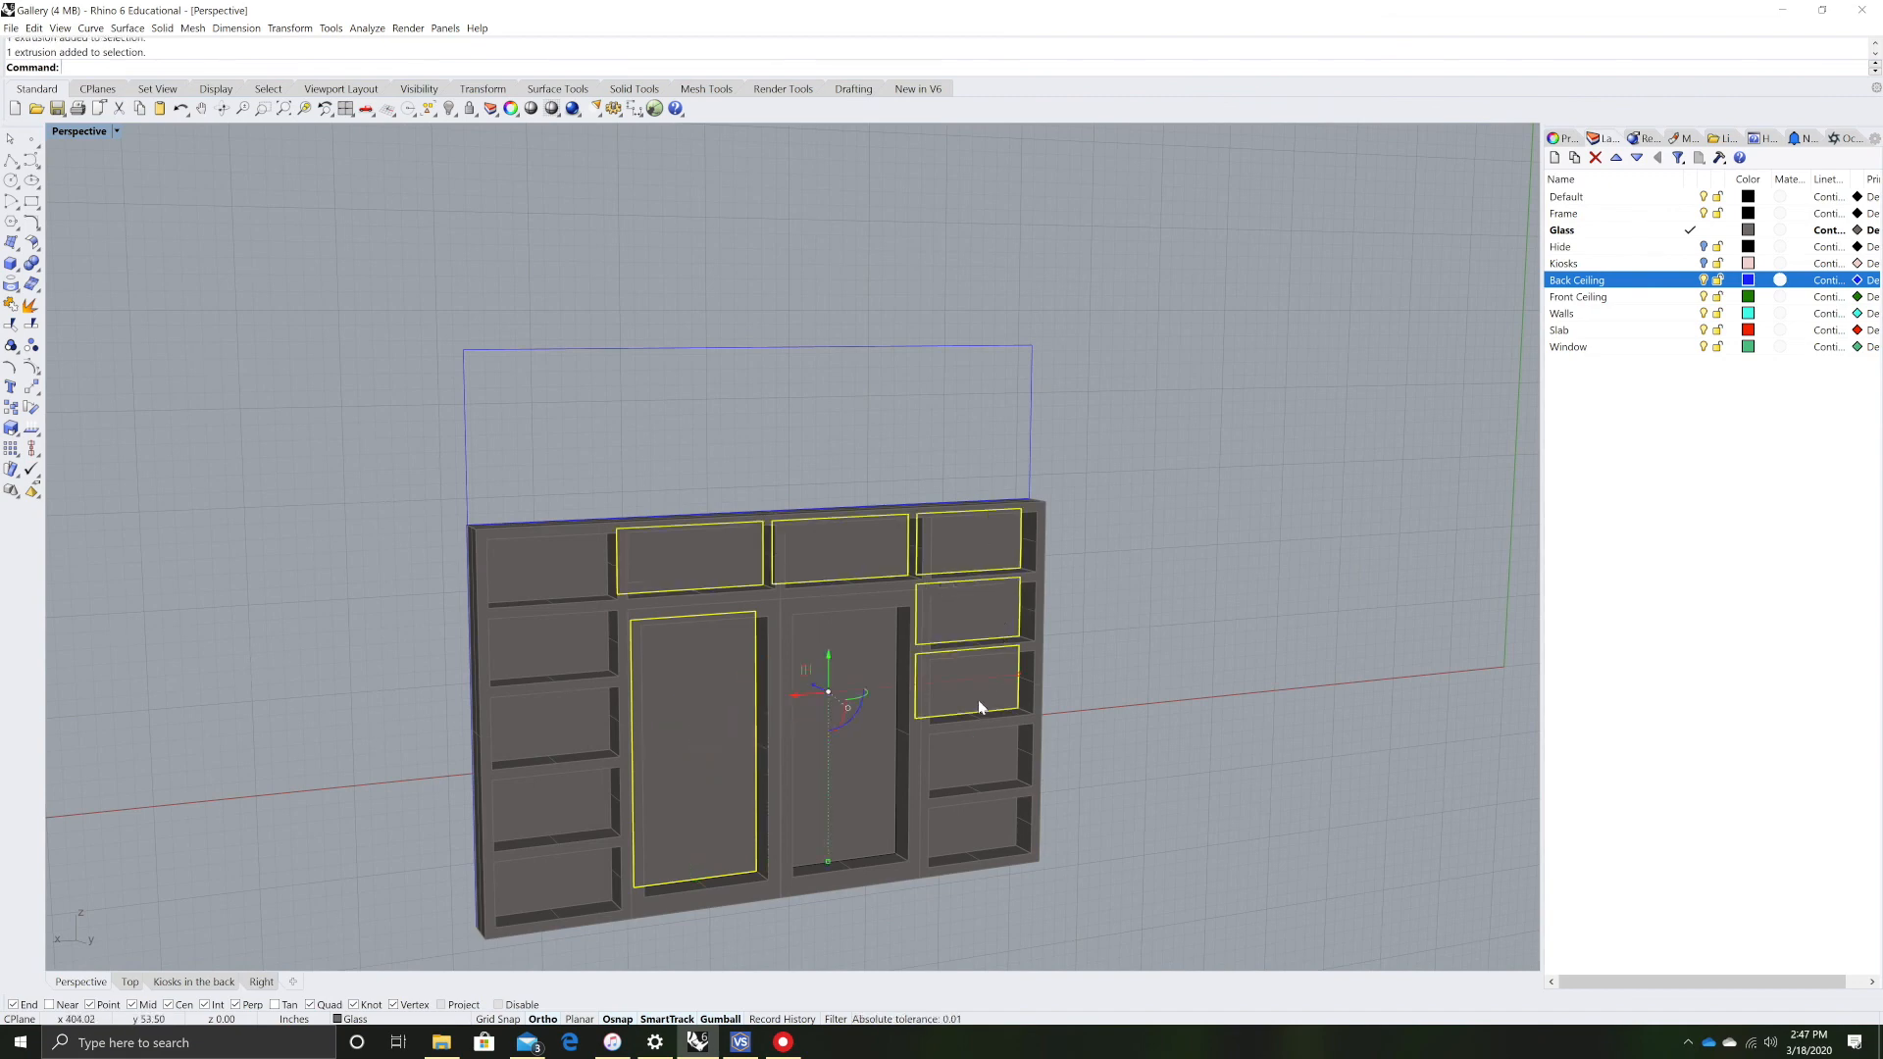
pyautogui.keyDown('shift'); pyautogui.click(978, 757); pyautogui.keyUp('shift')
pyautogui.keyDown('shift'); pyautogui.click(976, 824); pyautogui.keyUp('shift')
pyautogui.keyDown('shift'); pyautogui.click(867, 788); pyautogui.keyUp('shift')
pyautogui.keyDown('shift'); pyautogui.click(568, 716); pyautogui.keyUp('shift')
pyautogui.keyDown('shift'); pyautogui.click(549, 632); pyautogui.keyUp('shift')
pyautogui.keyDown('shift'); pyautogui.click(544, 566); pyautogui.keyUp('shift')
pyautogui.keyDown('shift'); pyautogui.click(559, 816); pyautogui.keyUp('shift')
pyautogui.keyDown('shift'); pyautogui.click(548, 885); pyautogui.keyUp('shift')
# - Move the selected glass panes -5 inches through the frame's depth
pyautogui.moveTo(787, 858); pyautogui.dragTo(796, 757, button='right')
pyautogui.scroll(5, 796, 757)
pyautogui.click(848, 687)
pyautogui.write('-5')
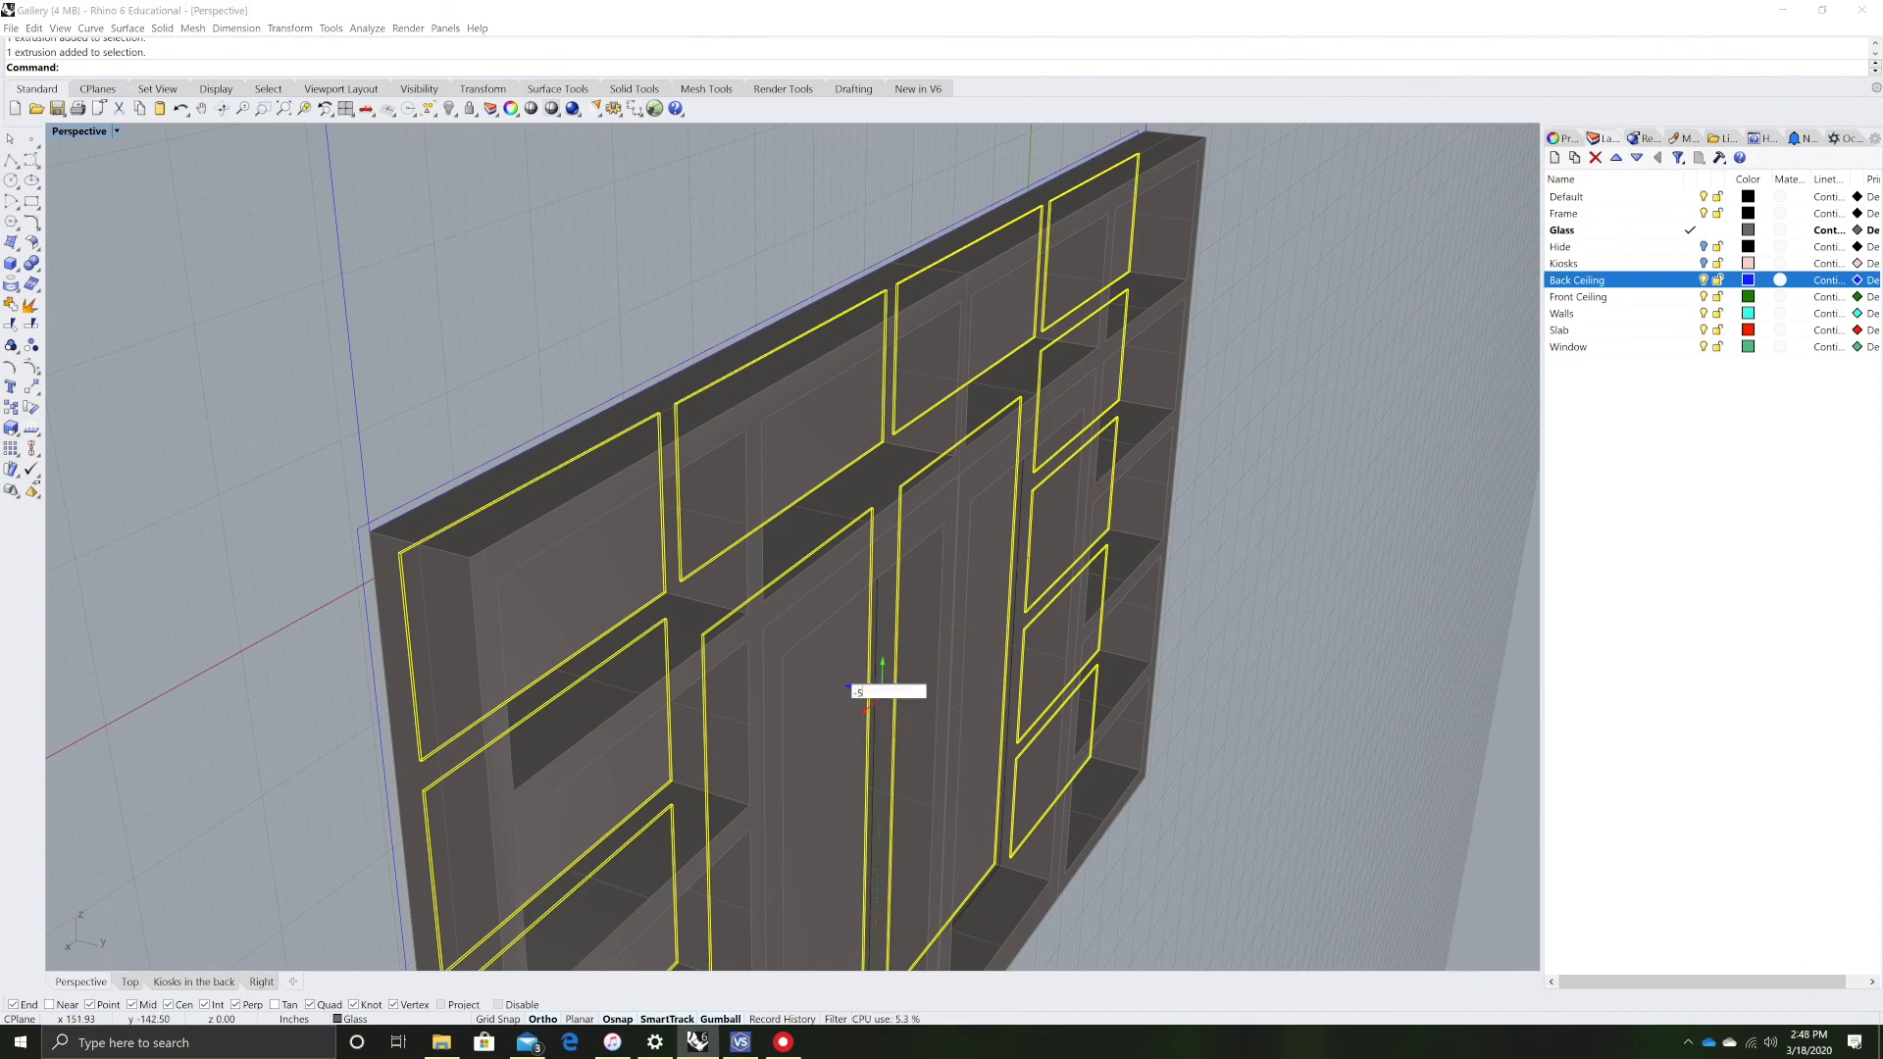
pyautogui.press('Return')
pyautogui.click(508, 432)
# - Examine how the glass panes sit within the frame's depth from the front and back
pyautogui.moveTo(598, 549); pyautogui.dragTo(1067, 257, button='right')
pyautogui.moveTo(804, 245); pyautogui.dragTo(566, 485, button='right')
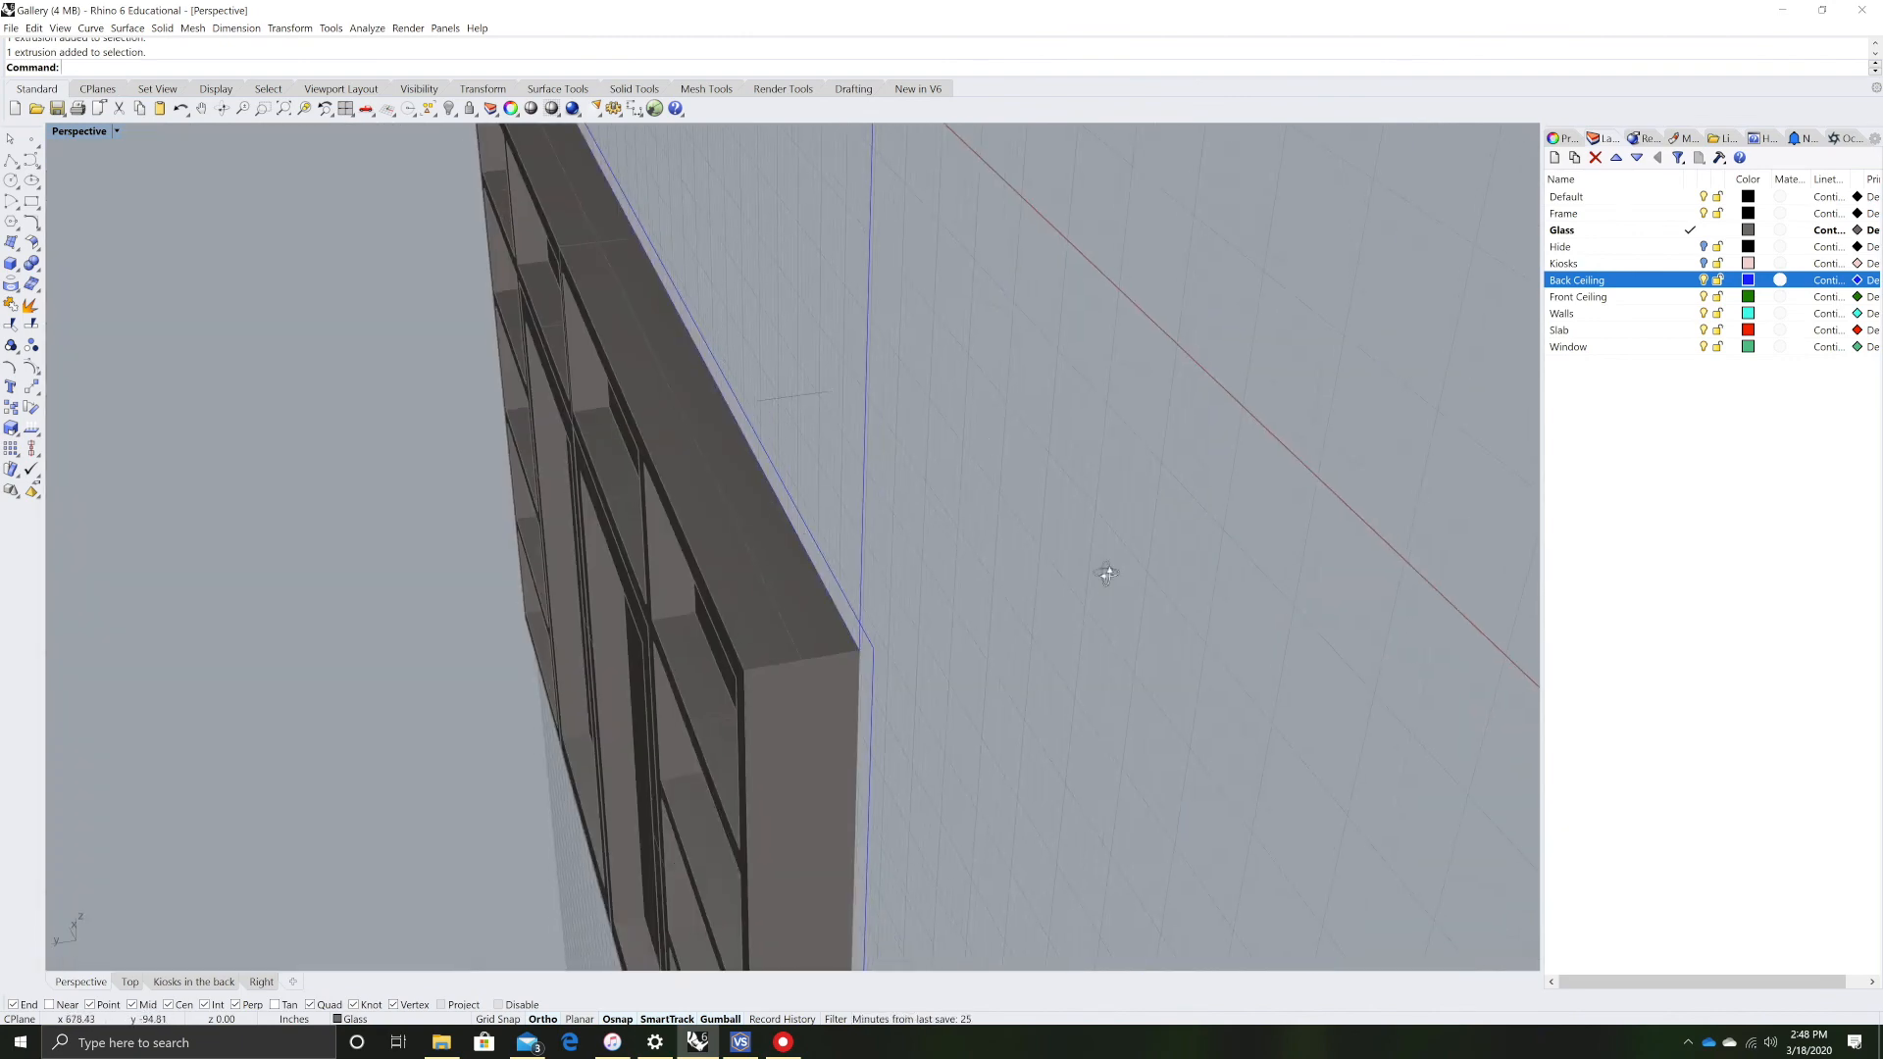
pyautogui.moveTo(1105, 569); pyautogui.dragTo(920, 563, button='right')
pyautogui.moveTo(617, 466); pyautogui.dragTo(966, 573, button='right')
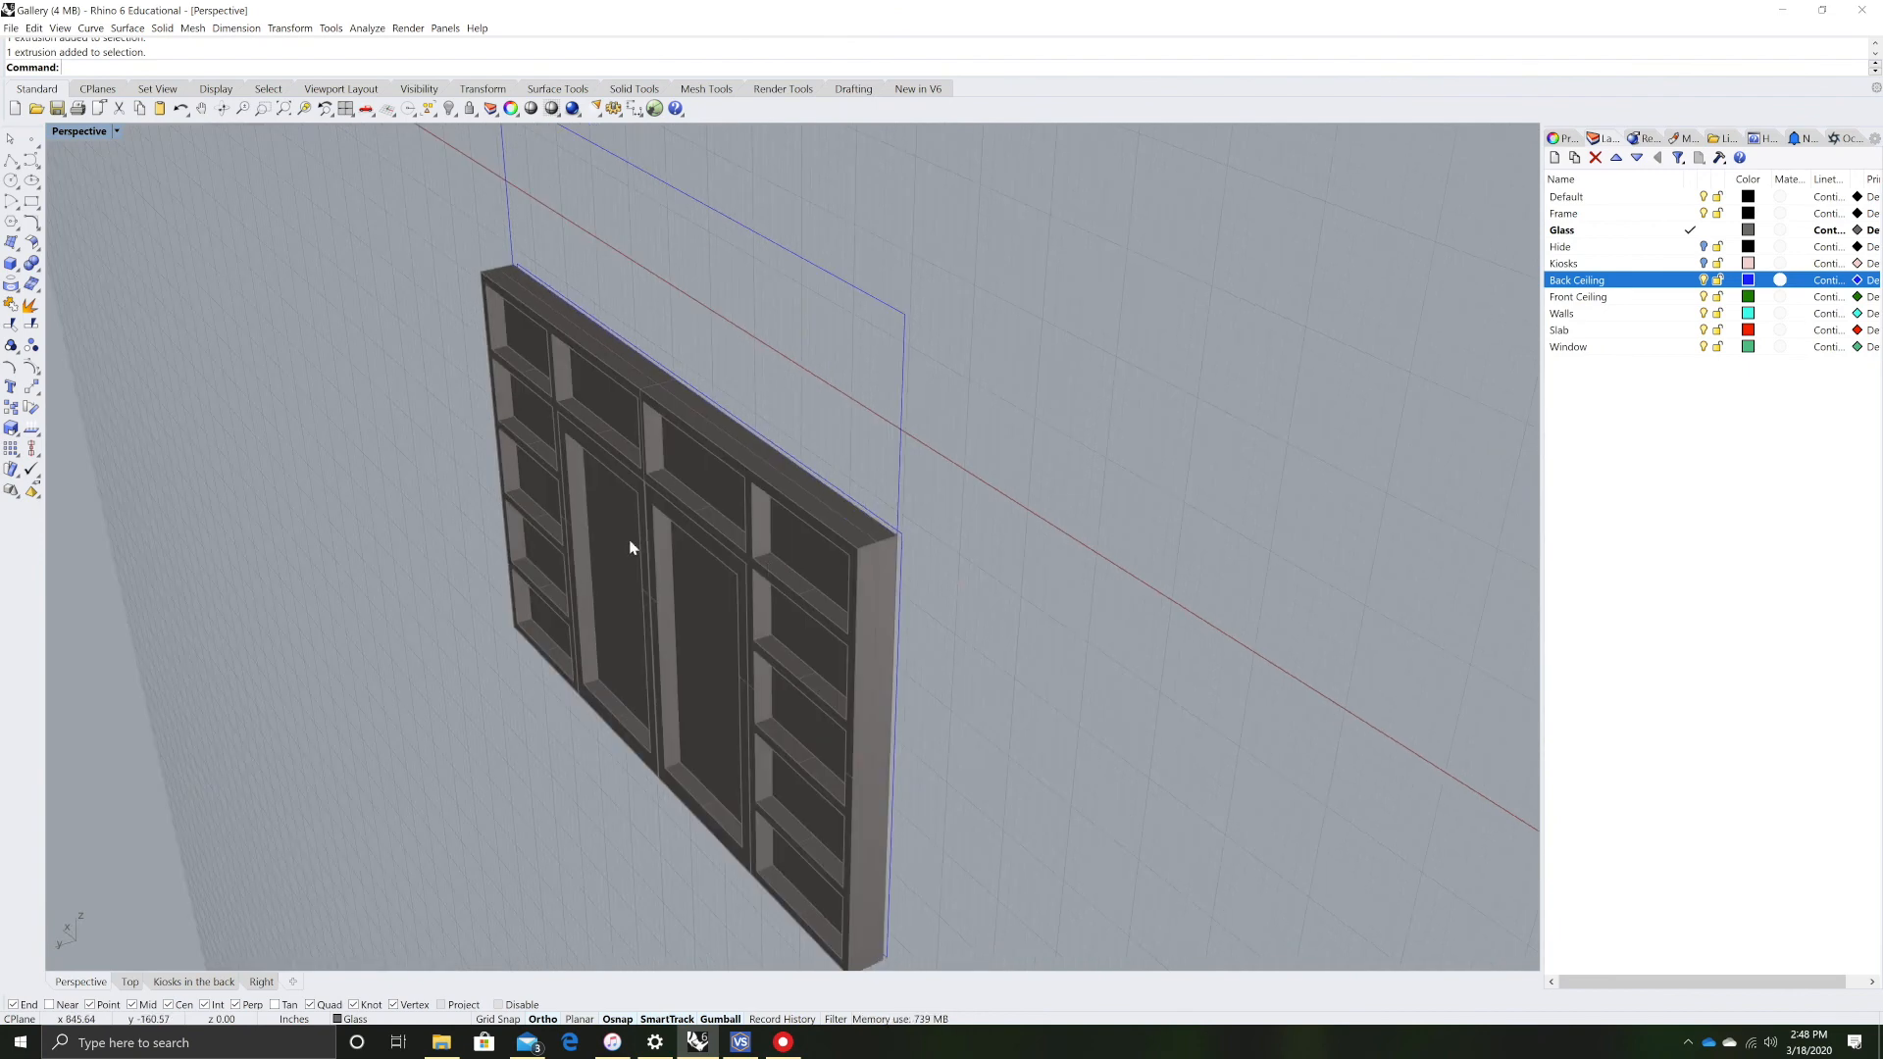
pyautogui.moveTo(947, 746); pyautogui.dragTo(853, 743, button='right')
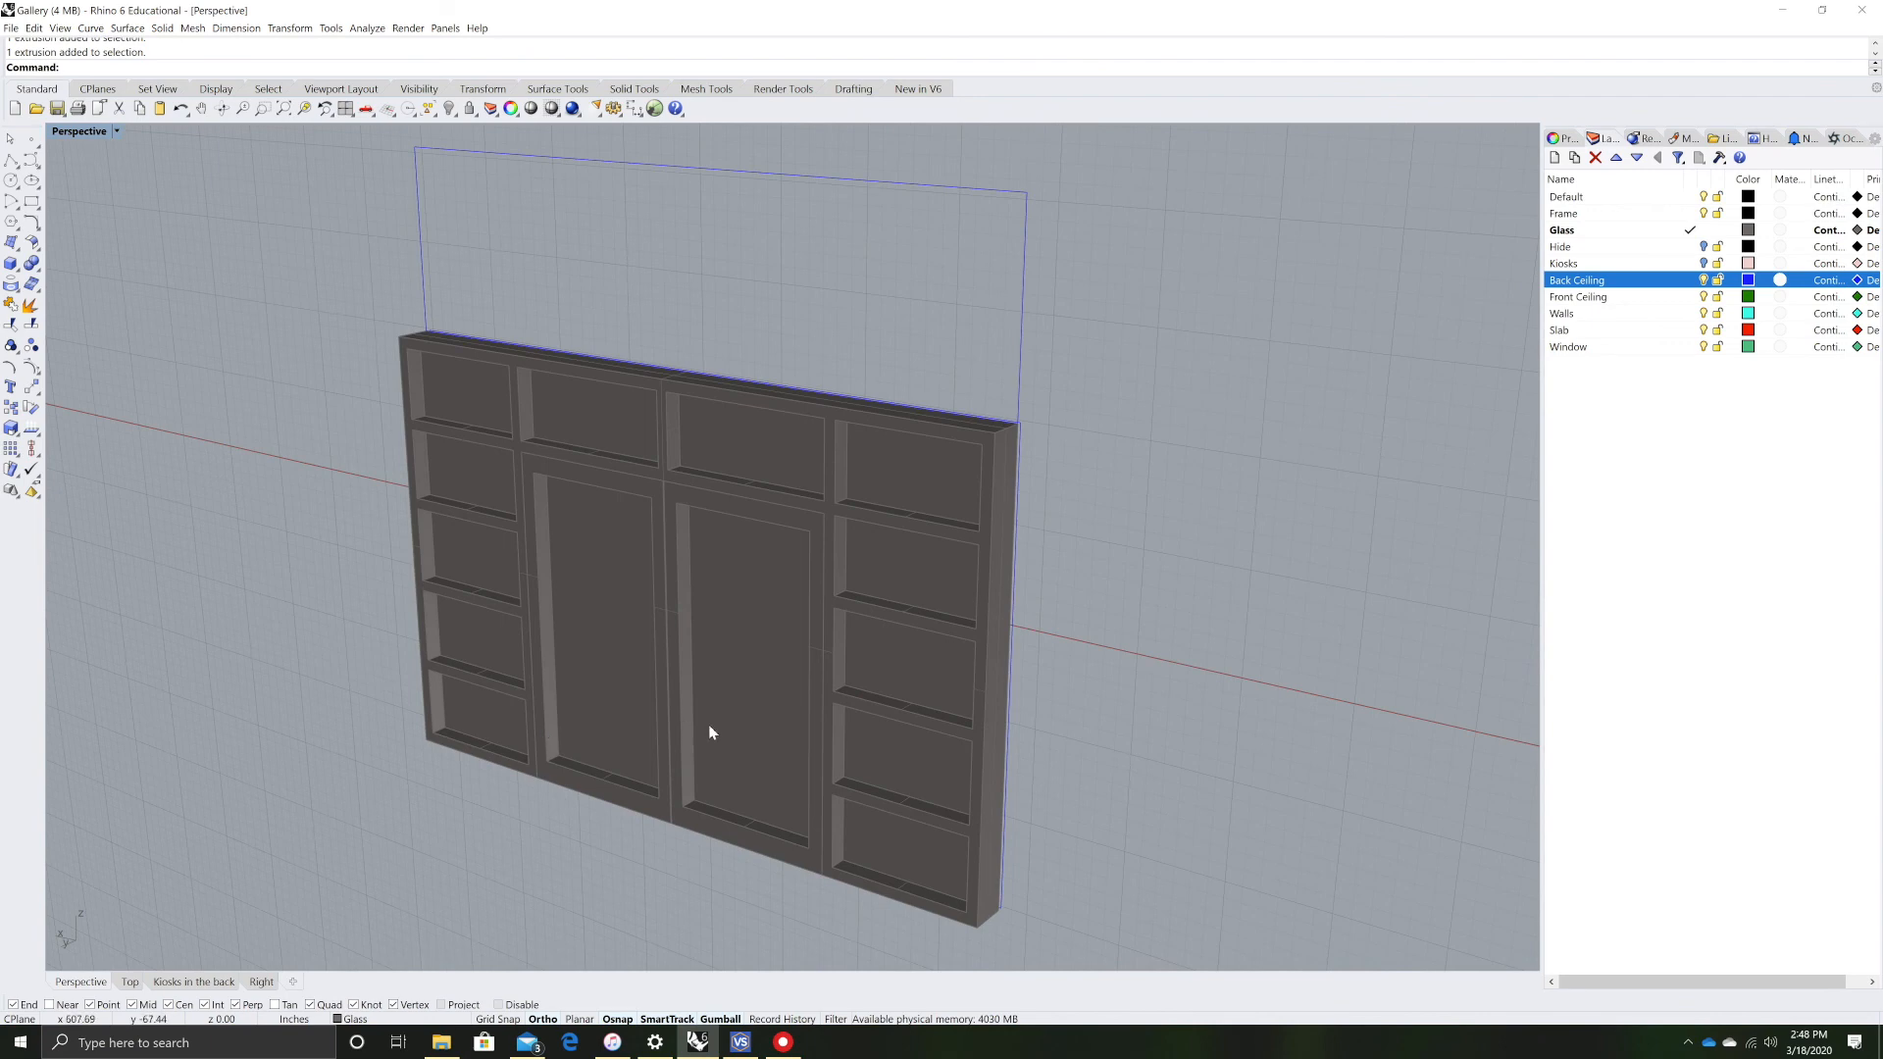
pyautogui.scroll(5, 712, 732)
pyautogui.scroll(-5, 624, 700)
pyautogui.moveTo(628, 700); pyautogui.dragTo(744, 646, button='right')
pyautogui.click(727, 528)
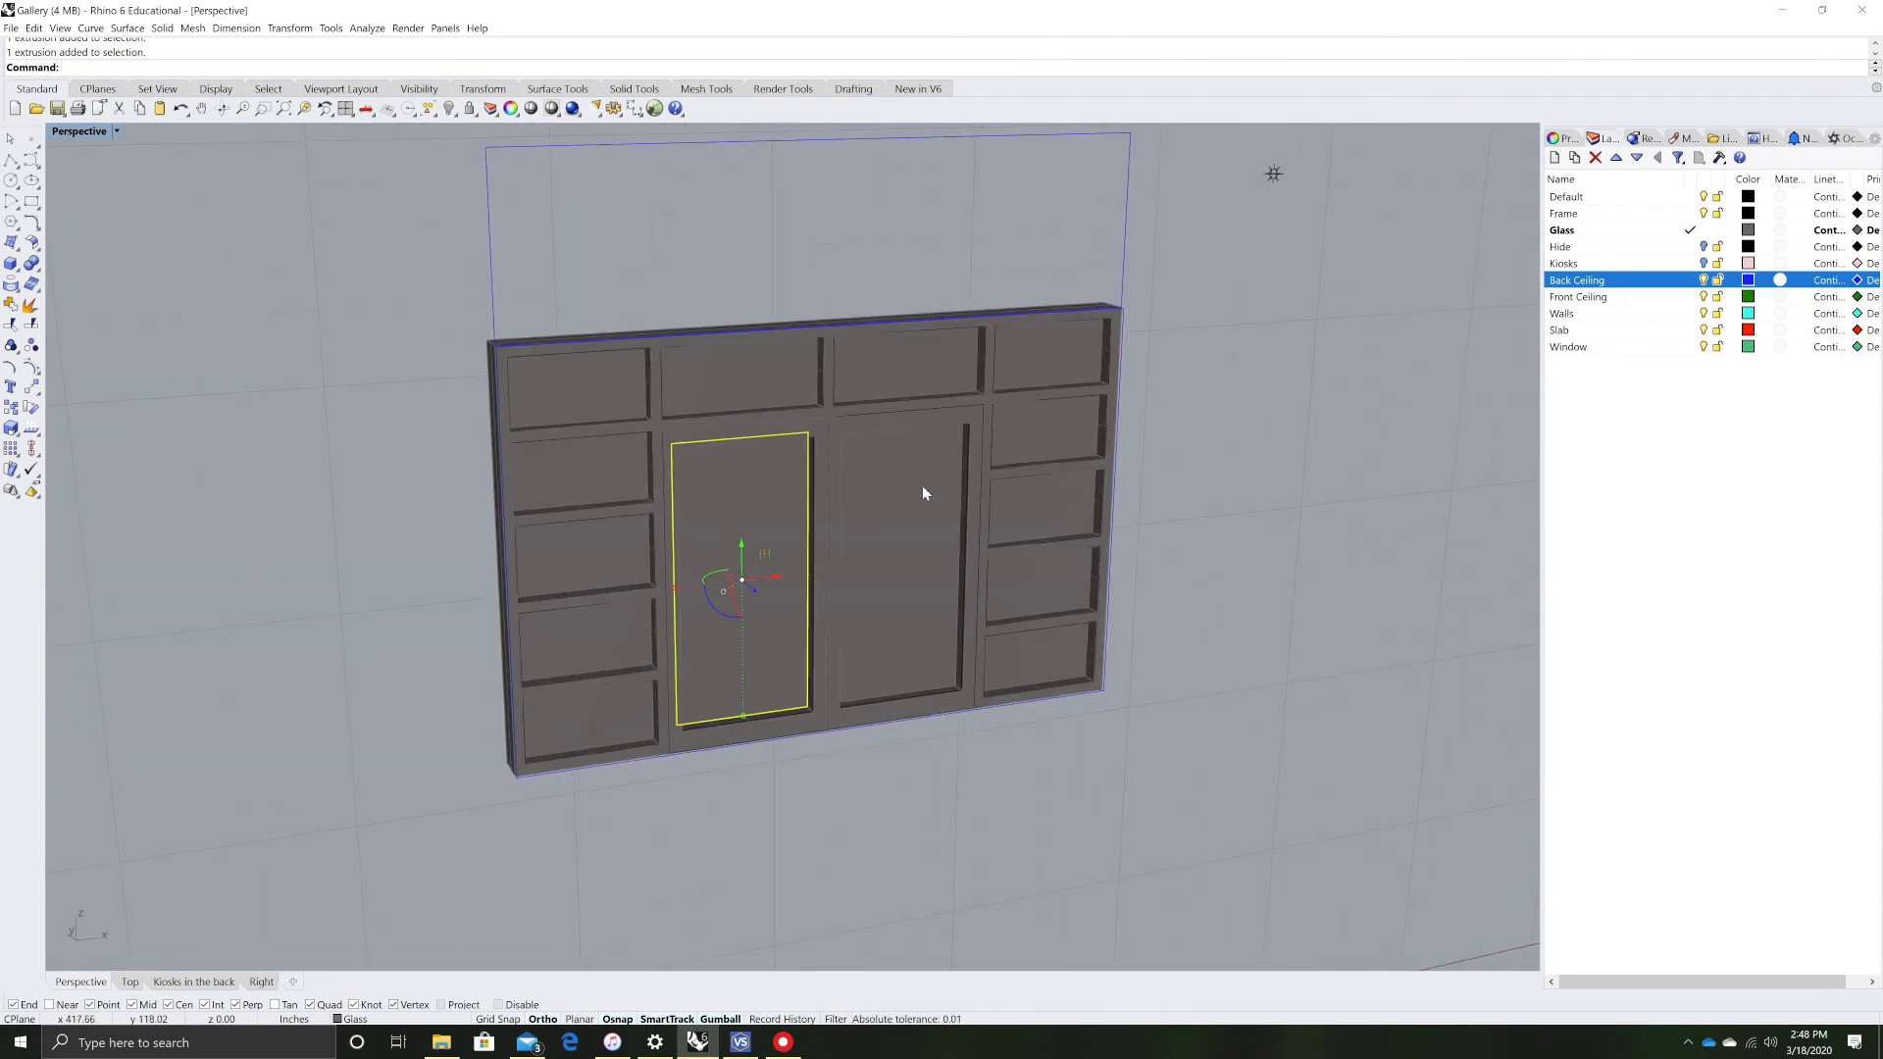
pyautogui.press('Escape')
# - Select both door frames and scale them thinner along the window frame's depth
pyautogui.scroll(5, 833, 461)
pyautogui.click(690, 424)
pyautogui.keyDown('shift'); pyautogui.click(826, 391); pyautogui.keyUp('shift')
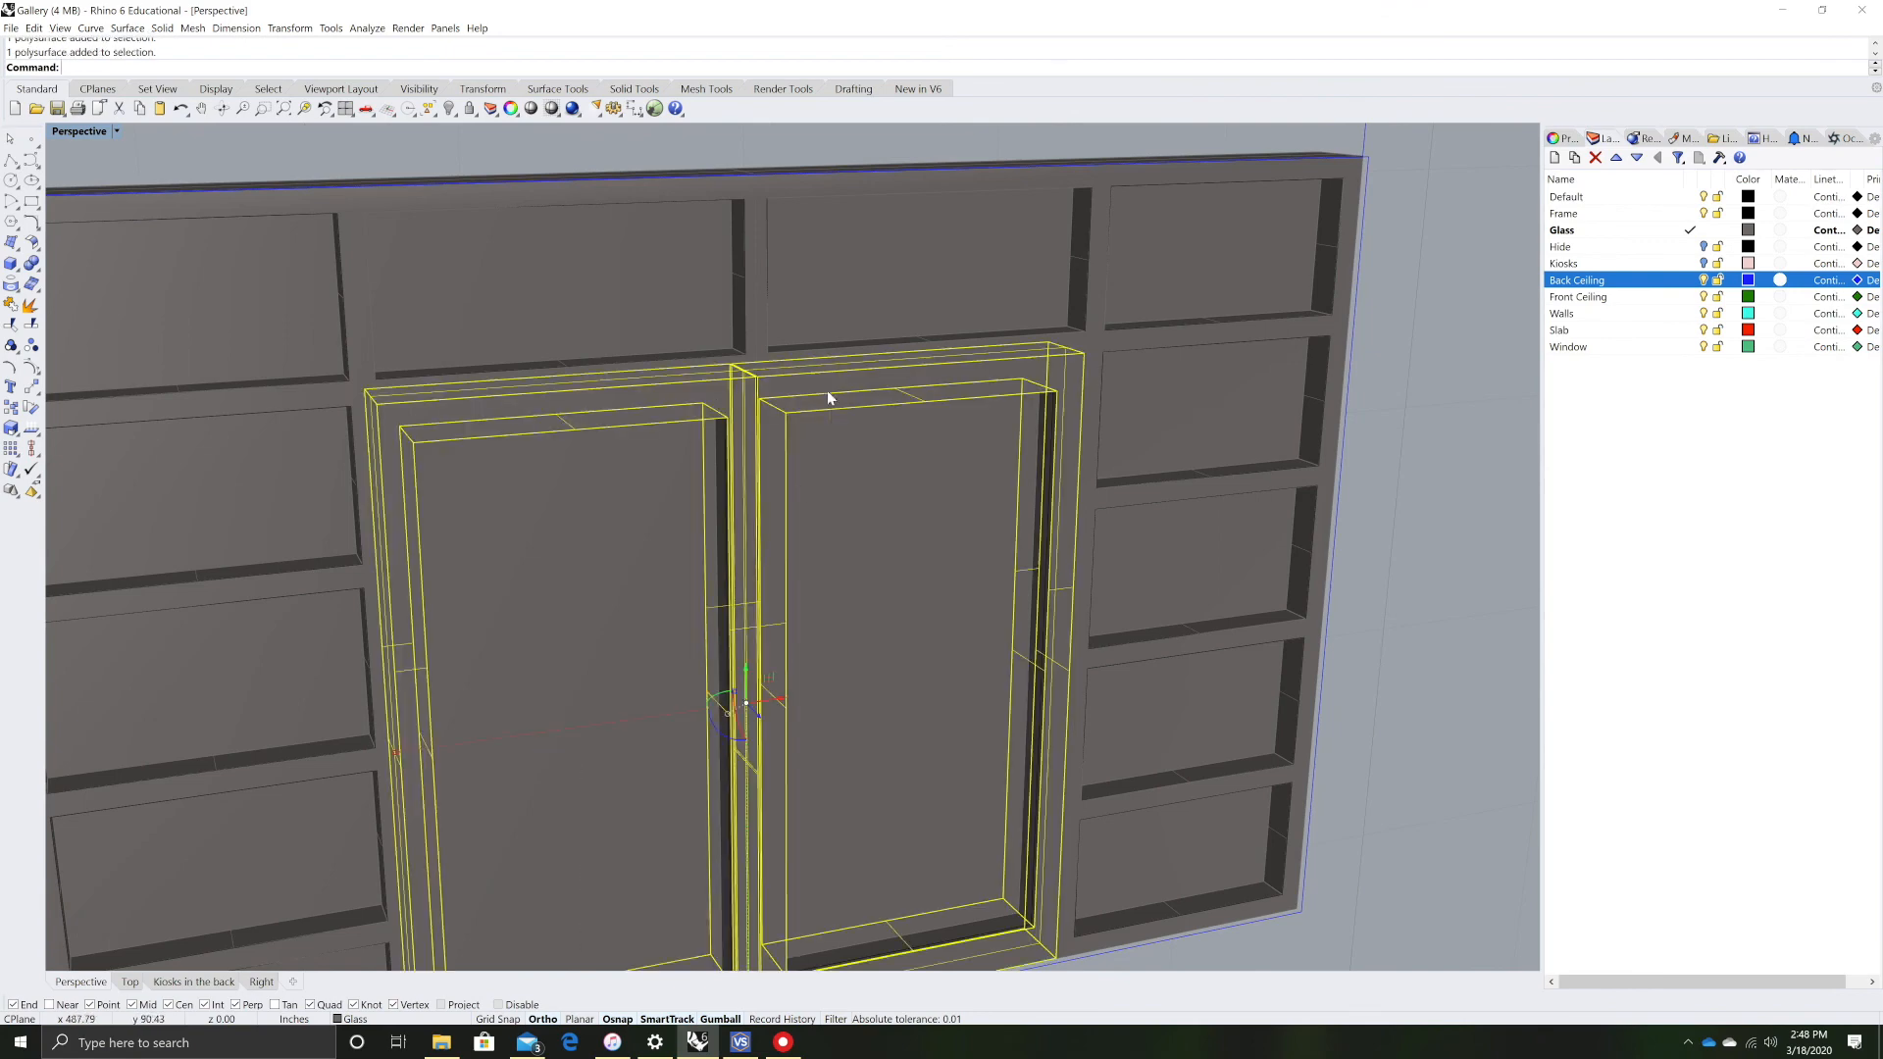
pyautogui.scroll(-5, 797, 729)
pyautogui.moveTo(797, 729); pyautogui.dragTo(692, 662, button='right')
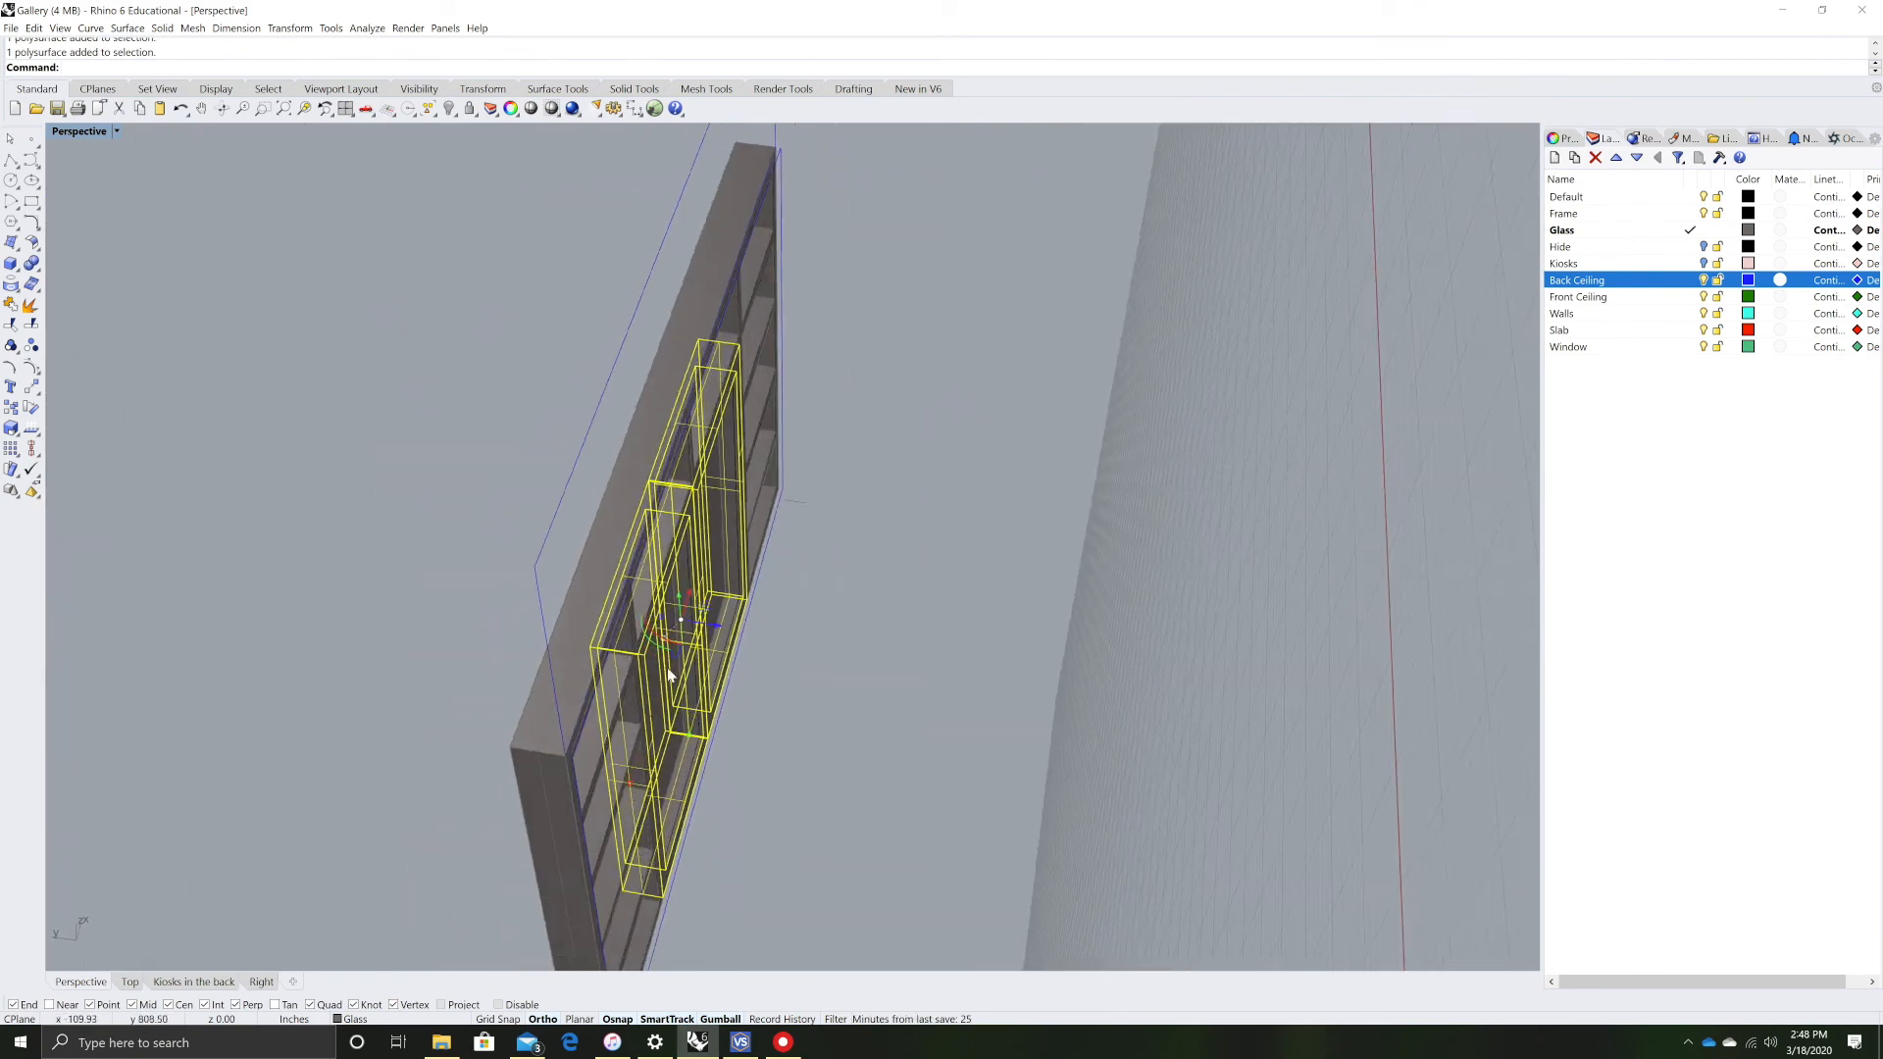
pyautogui.scroll(6, 708, 618)
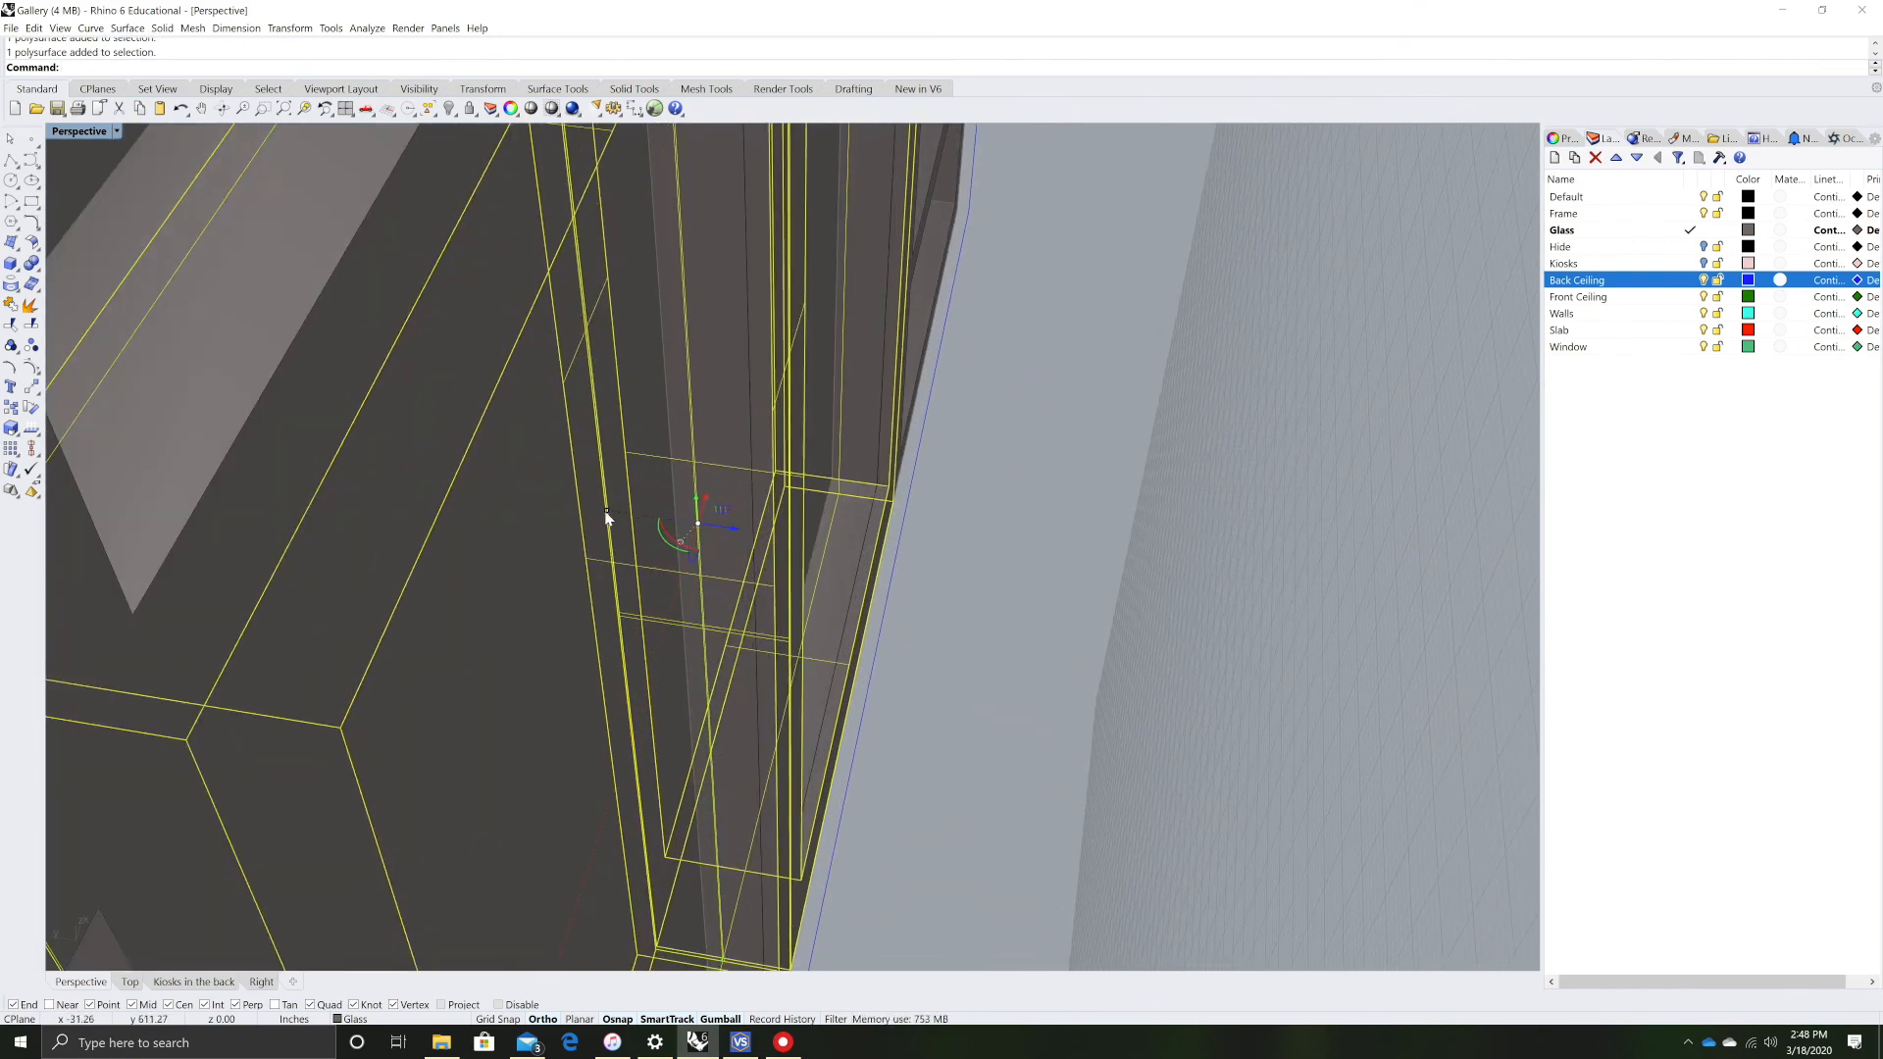
pyautogui.moveTo(605, 514); pyautogui.dragTo(644, 523)
pyautogui.click(1059, 625)
# - Extrude the rectangular outline above the window frame as a solid, matching the depth of the frame's corner
pyautogui.moveTo(1059, 626); pyautogui.dragTo(1230, 686, button='right')
pyautogui.scroll(-4, 1103, 635)
pyautogui.scroll(-10, 1151, 680)
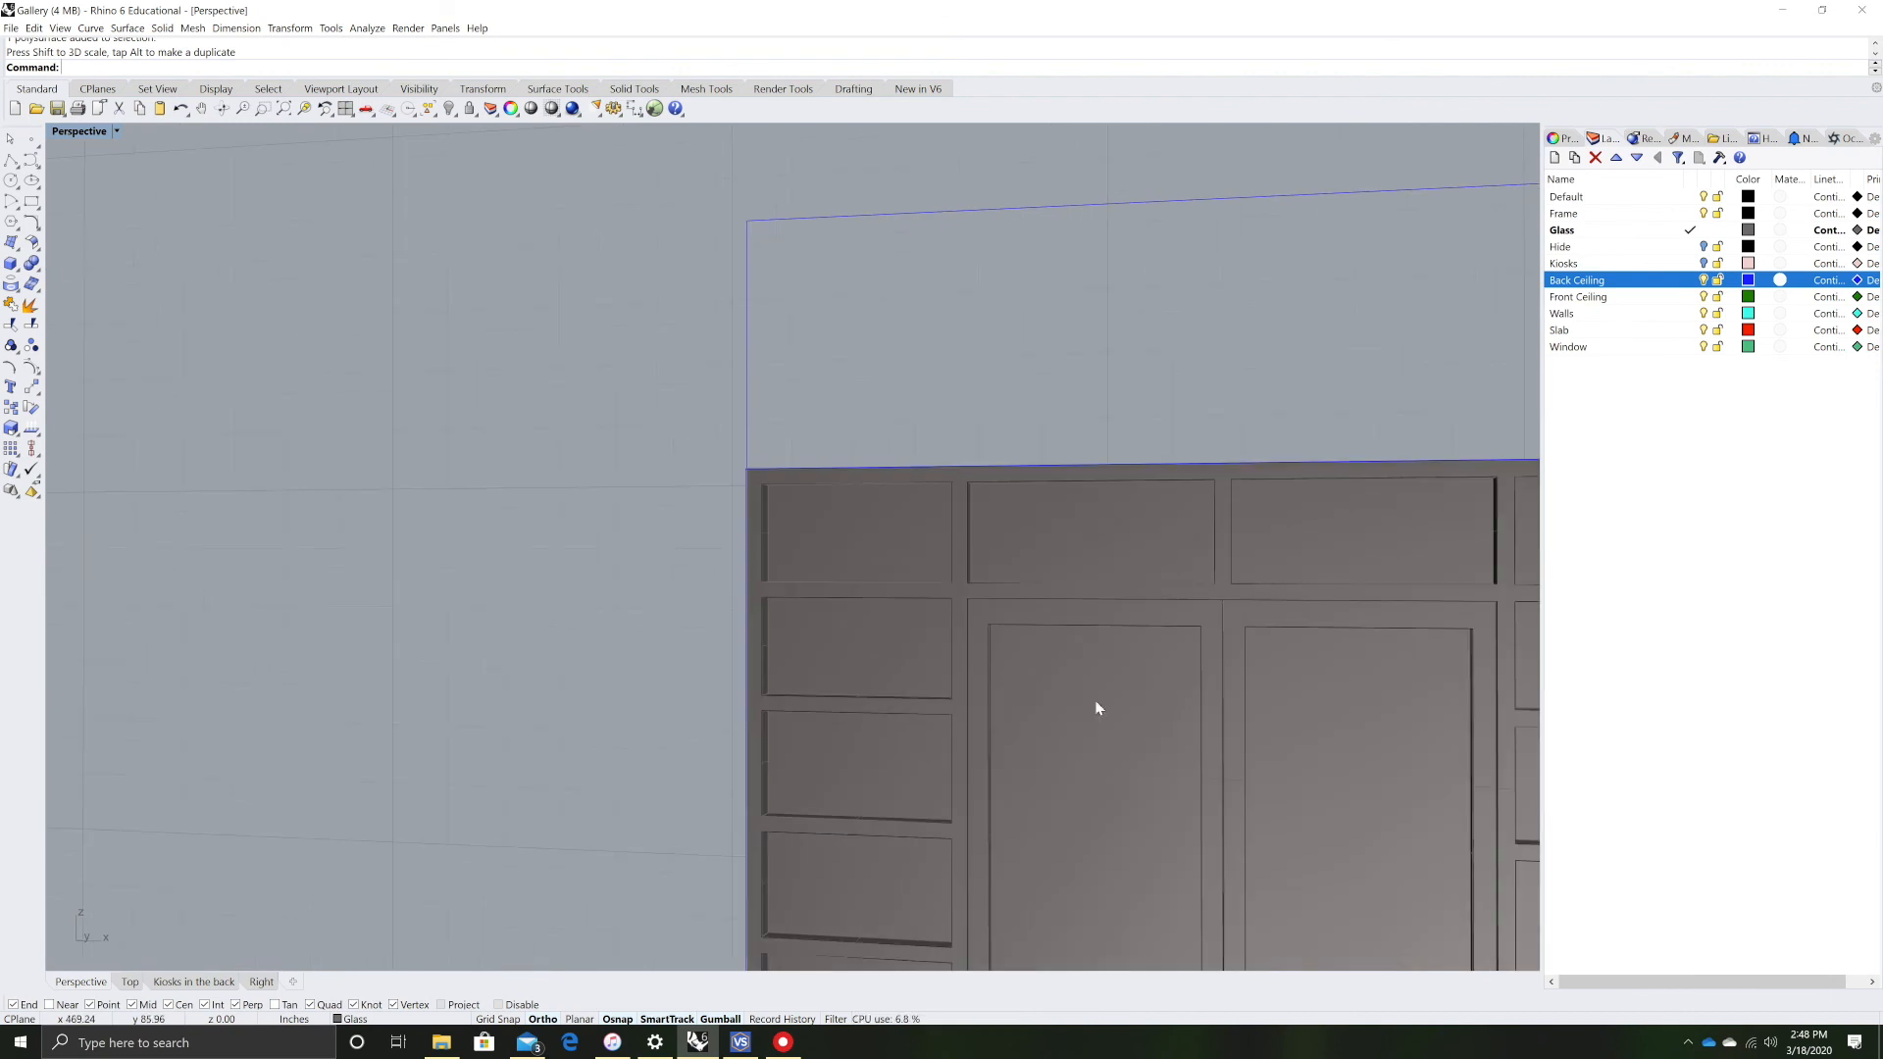
pyautogui.scroll(8, 1196, 813)
pyautogui.scroll(-8, 1261, 790)
pyautogui.moveTo(1059, 722); pyautogui.dragTo(1091, 662, button='right')
pyautogui.click(1222, 541)
pyautogui.write('ExtrudeCrv')
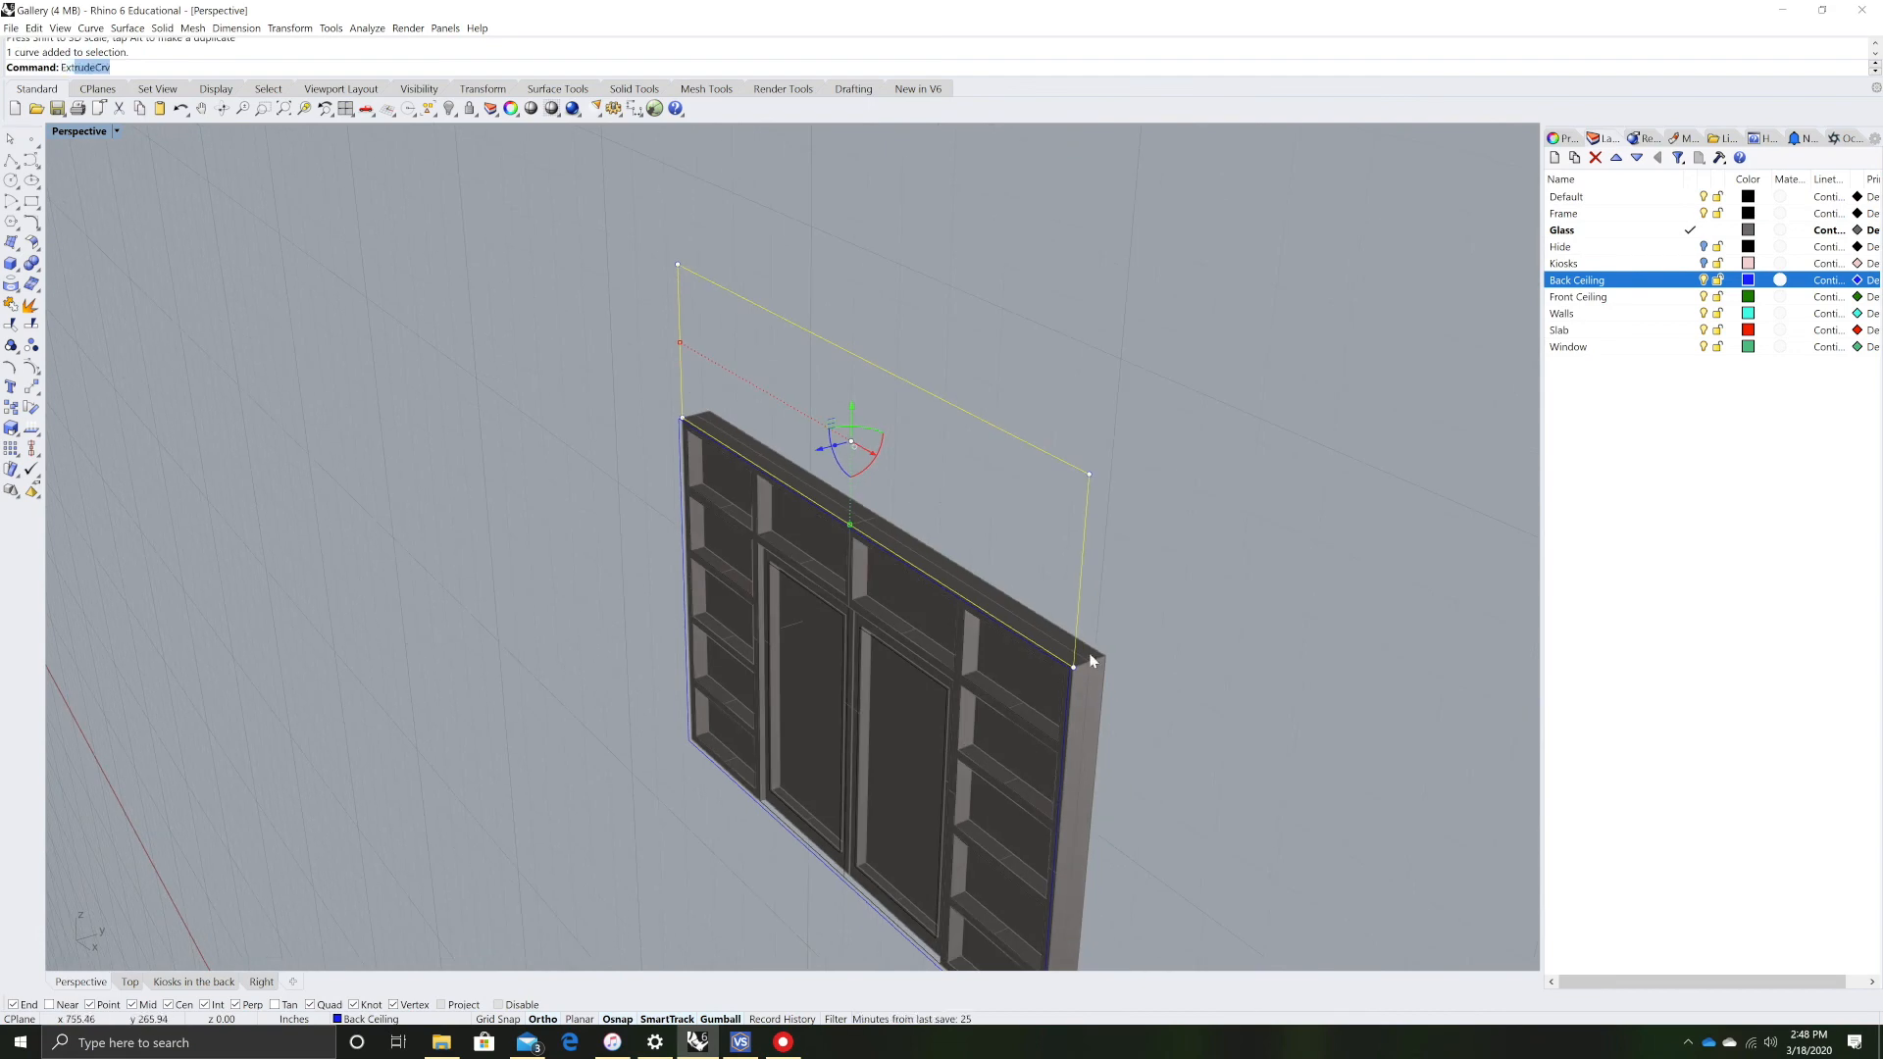
pyautogui.press('Return')
pyautogui.click(1105, 655)
pyautogui.click(1294, 657)
pyautogui.moveTo(1295, 657); pyautogui.dragTo(1273, 617, button='right')
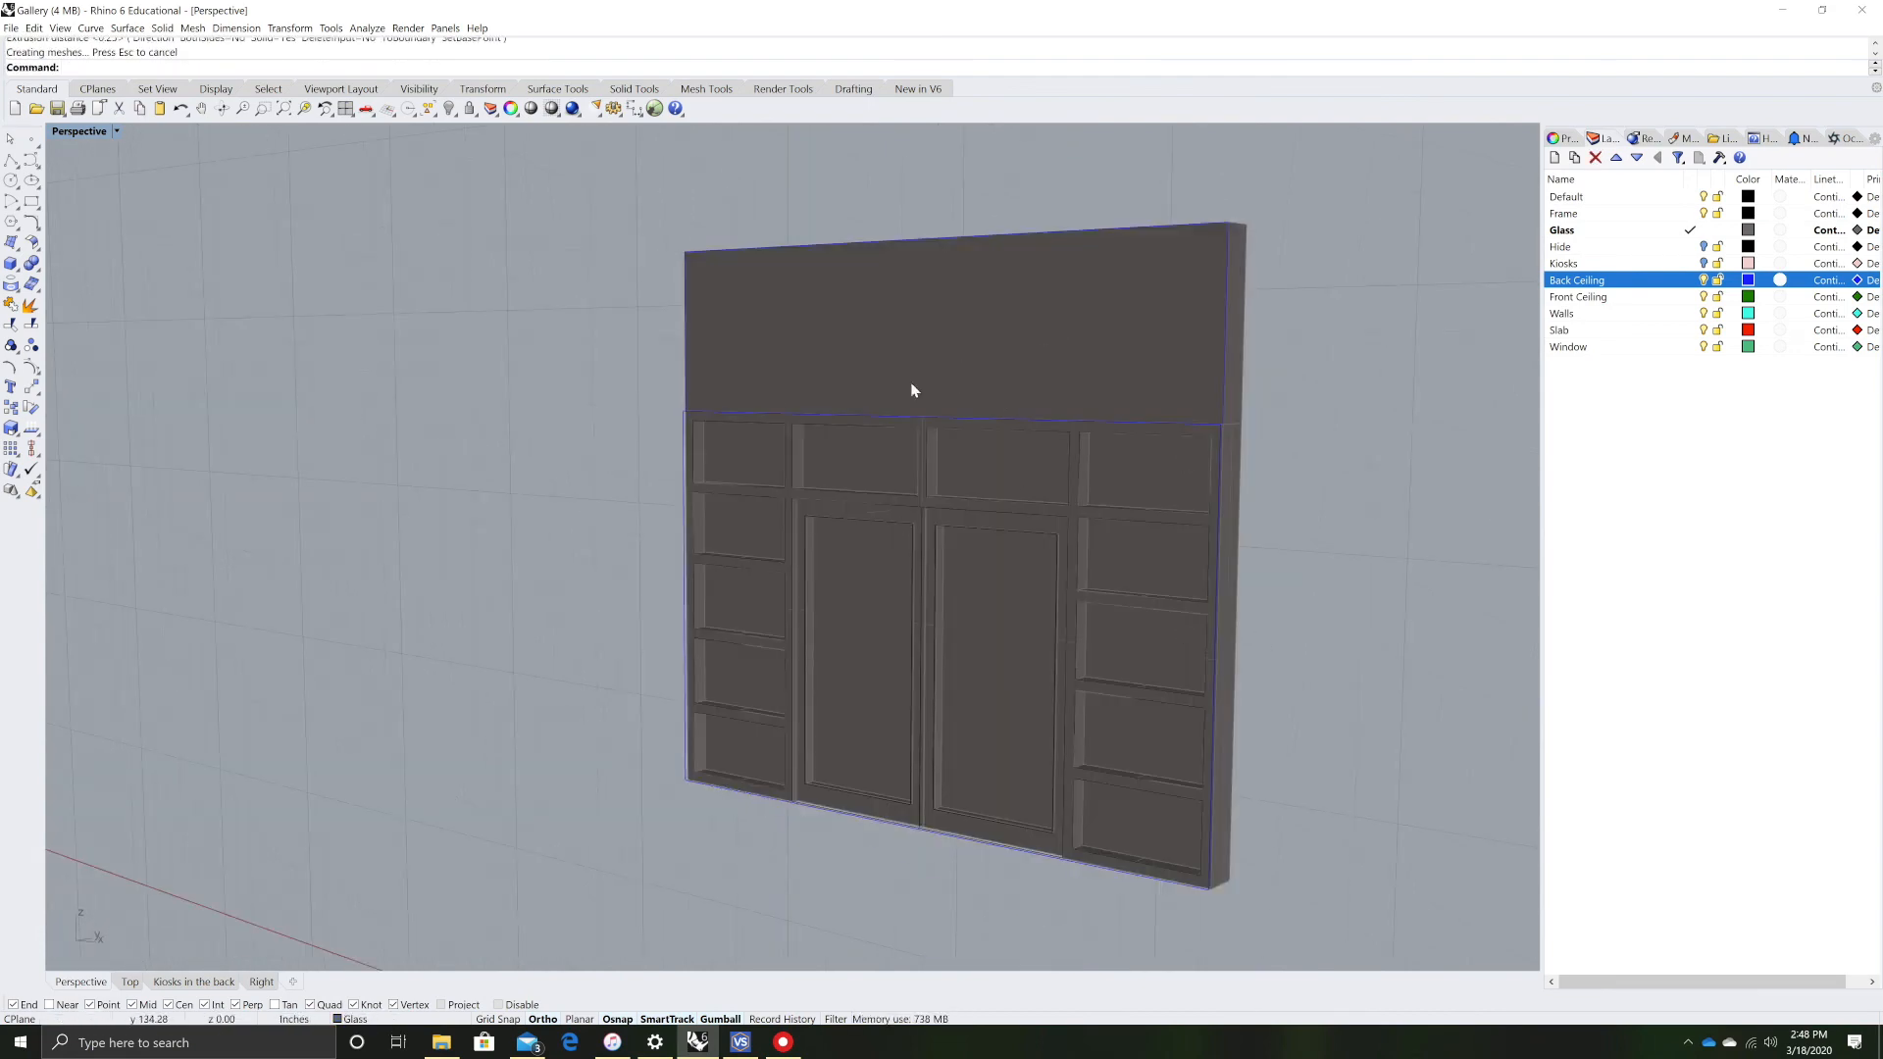
# - Move the main window frame and both door frames to the Frame layer
pyautogui.moveTo(568, 504); pyautogui.dragTo(1147, 651, button='right')
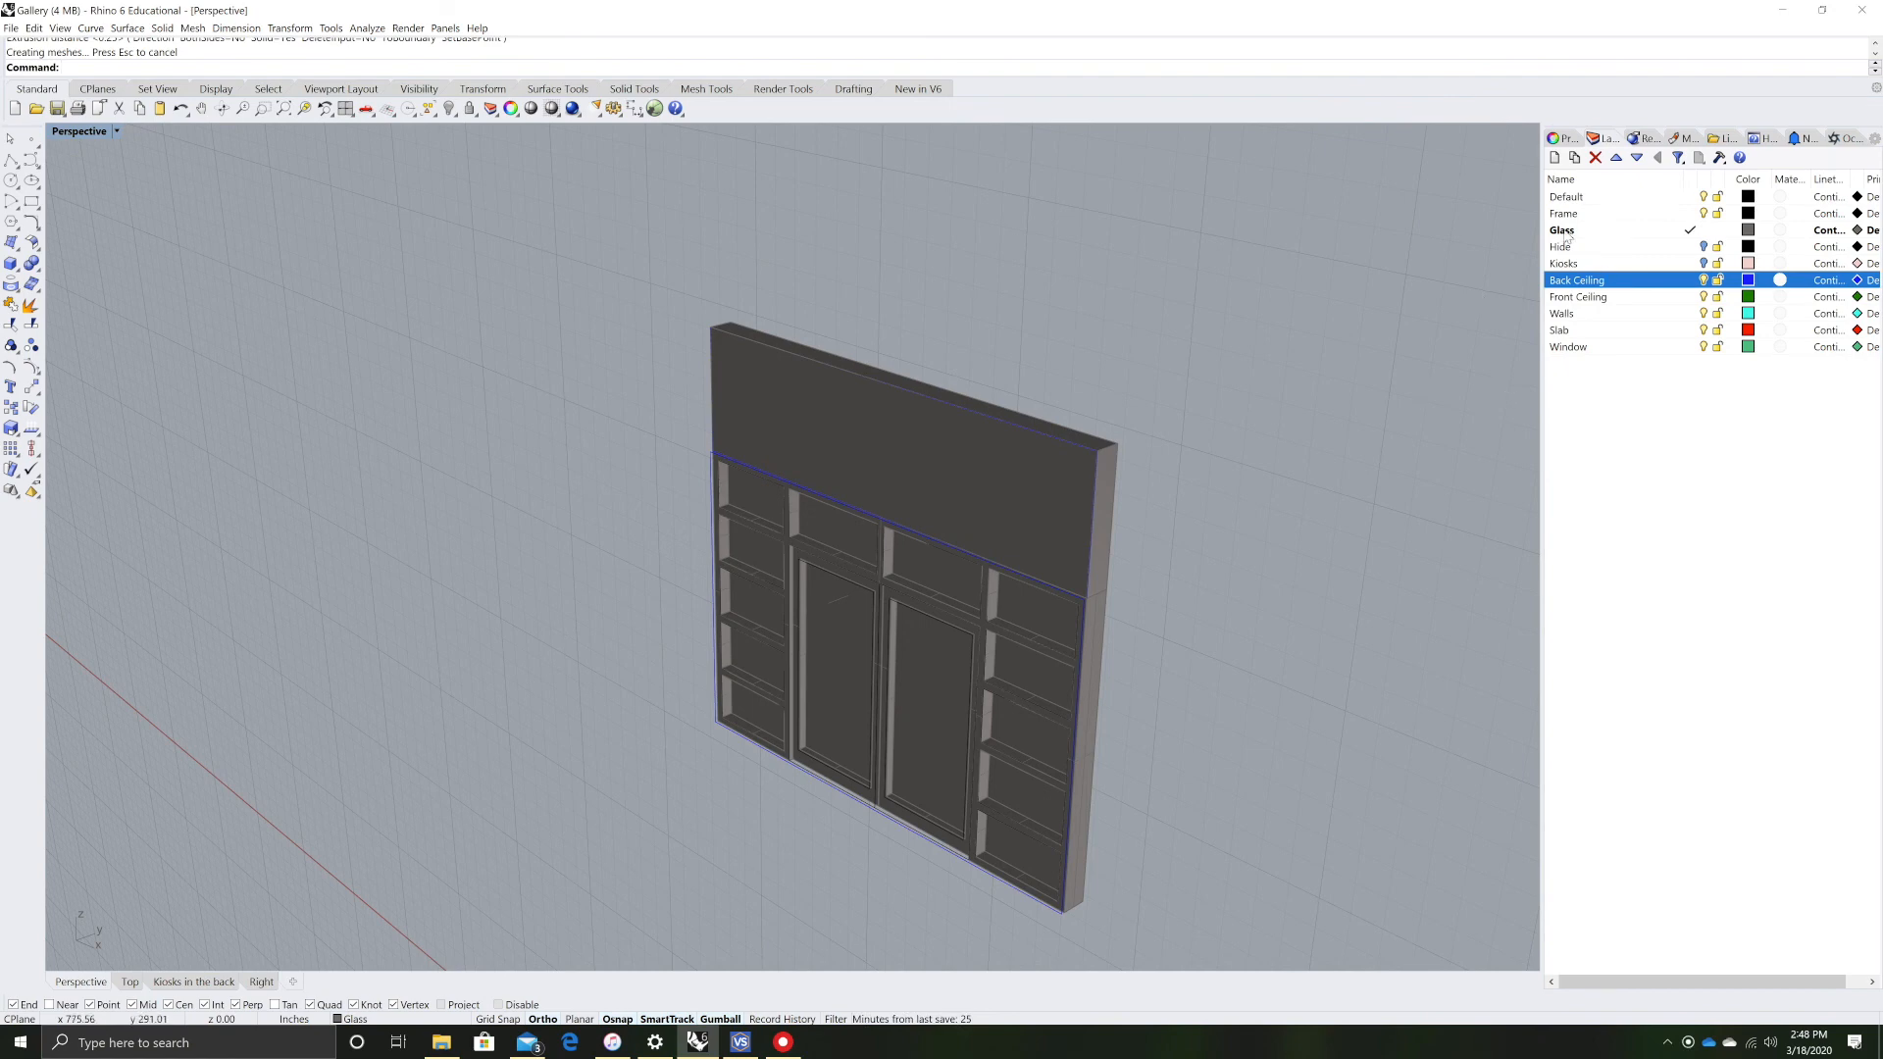
pyautogui.moveTo(1292, 772); pyautogui.dragTo(1345, 737, button='right')
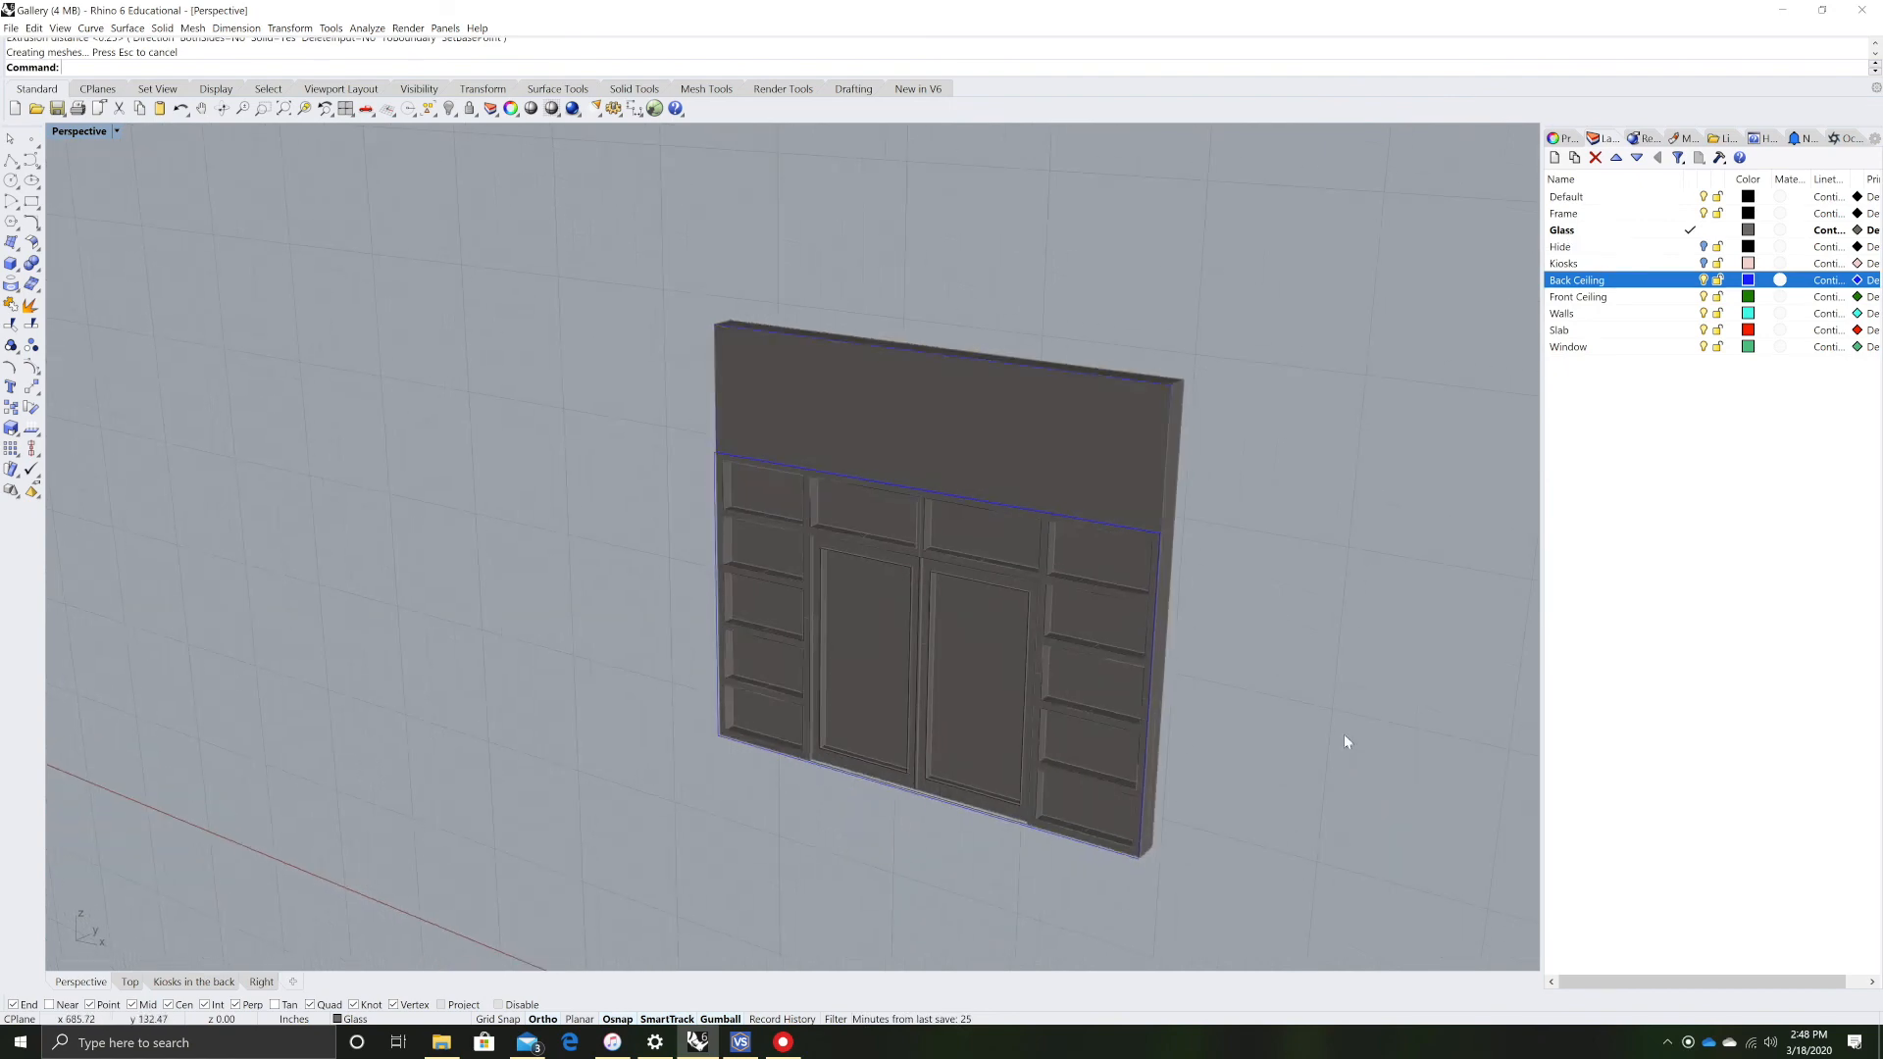
pyautogui.click(1562, 230)
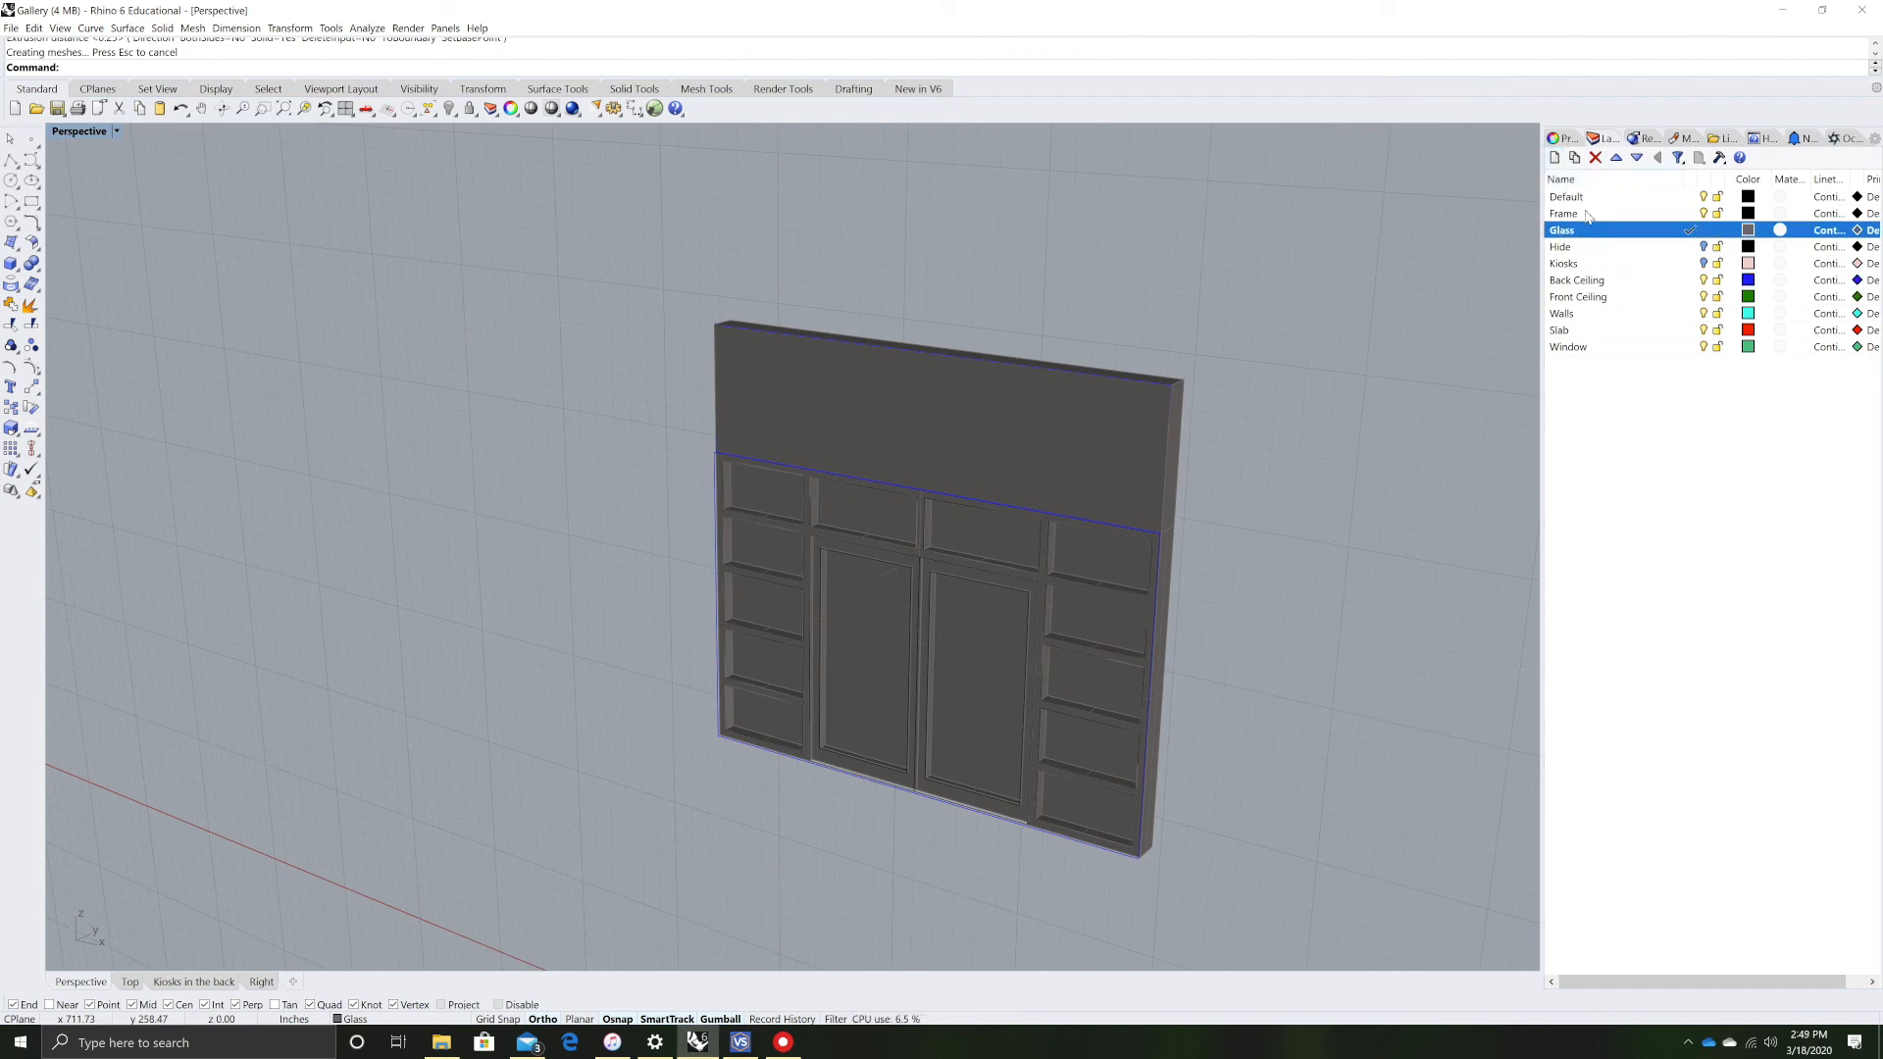
pyautogui.click(1589, 215)
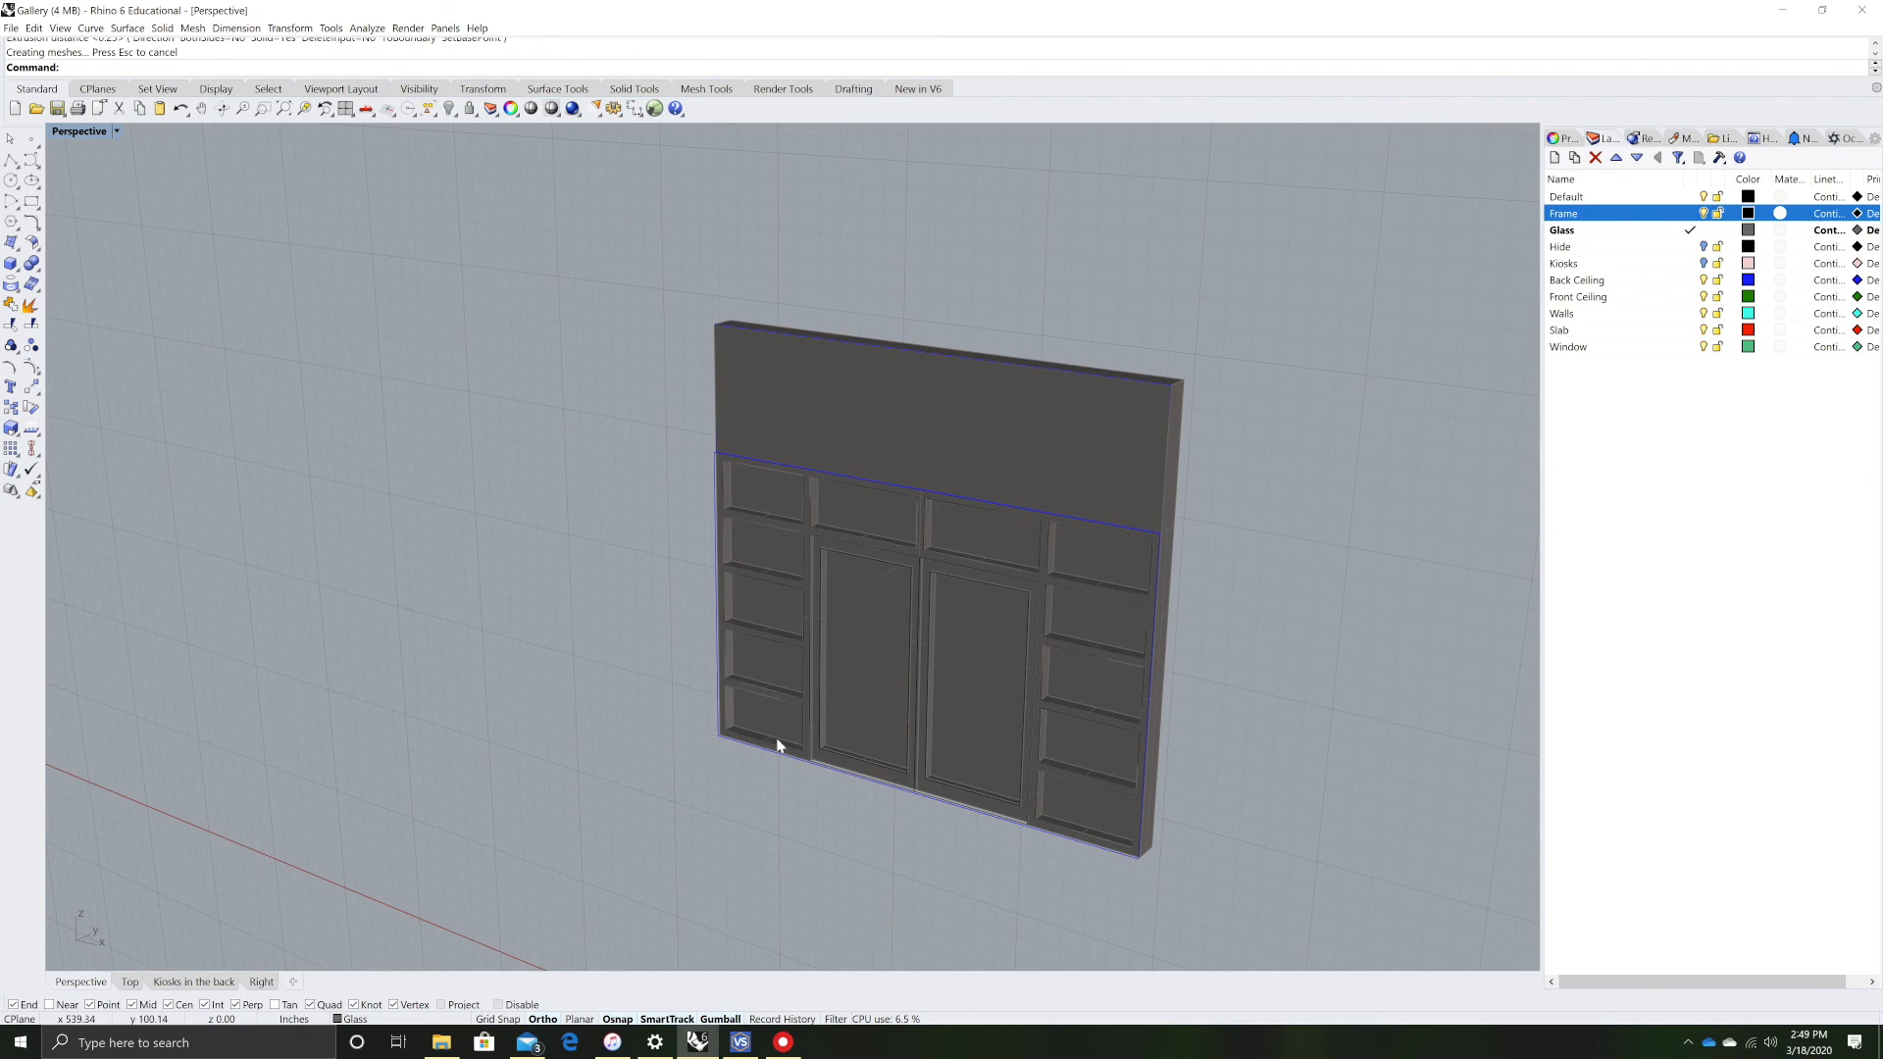
pyautogui.click(797, 696)
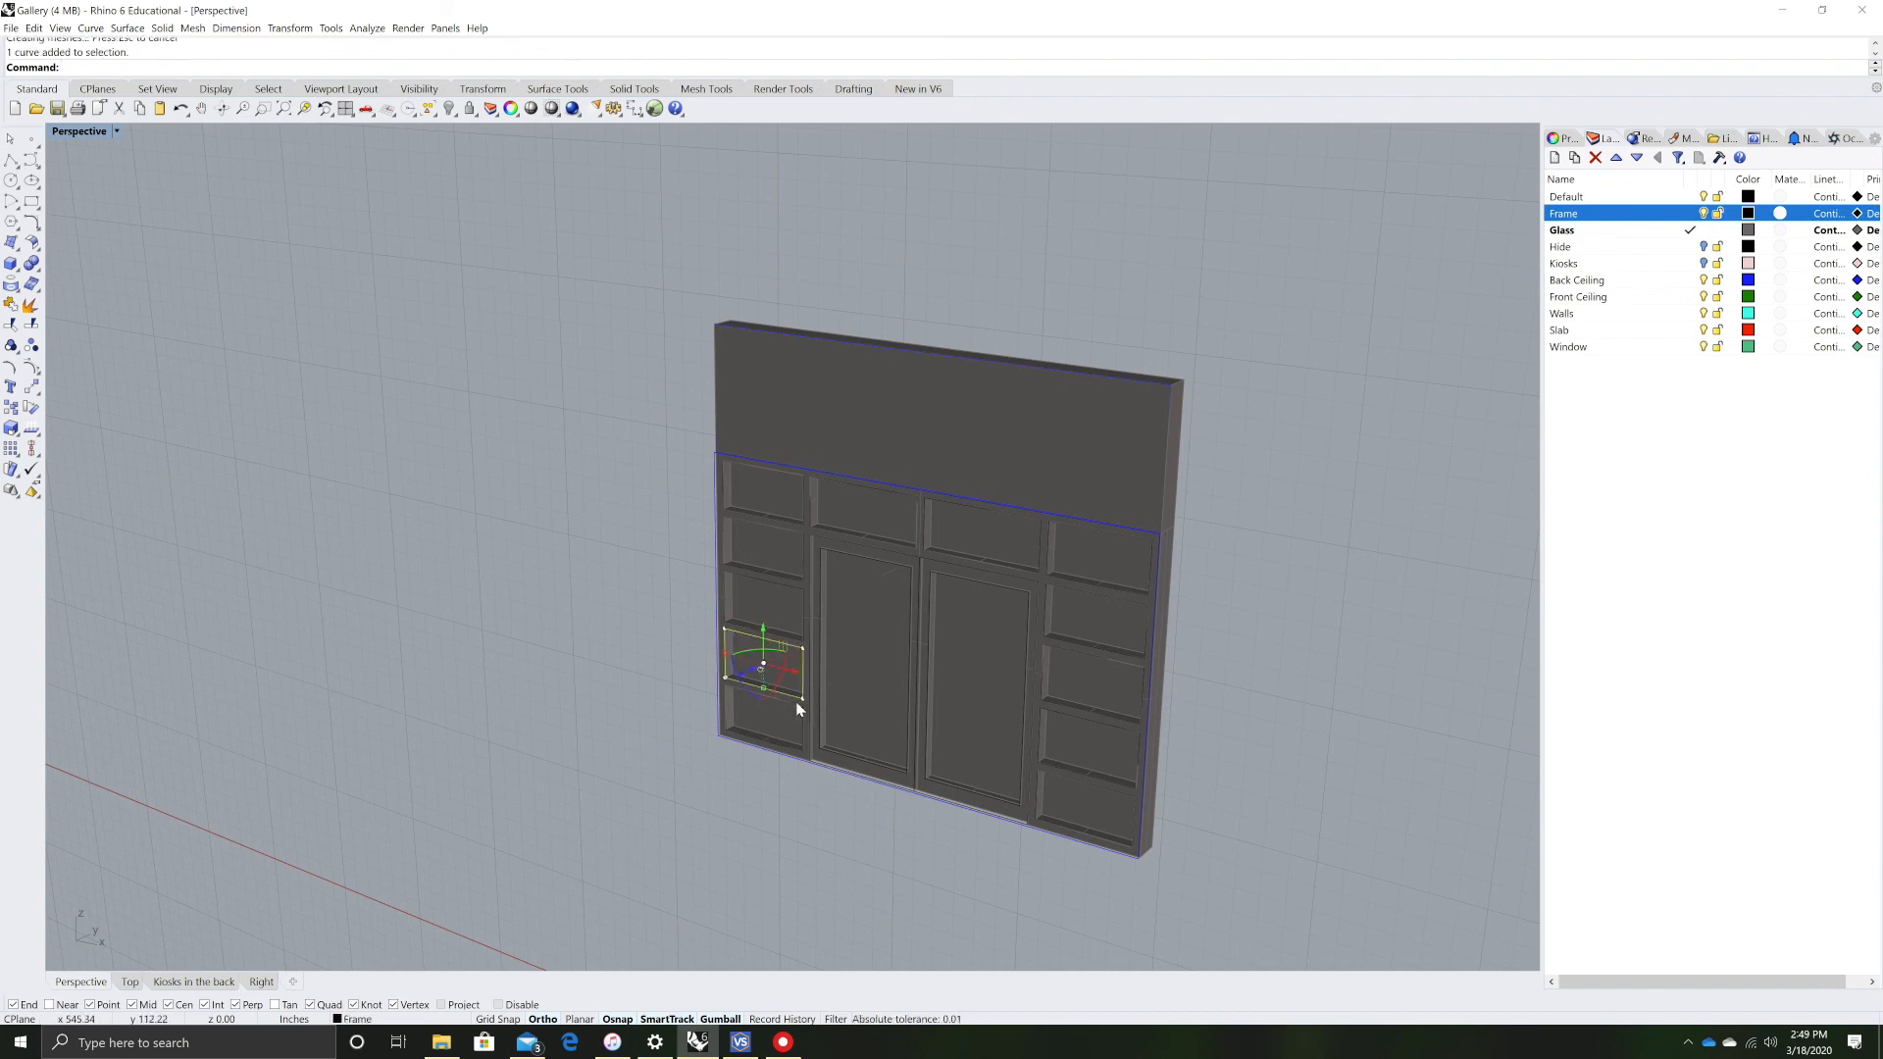
pyautogui.scroll(5, 796, 702)
pyautogui.click(798, 703)
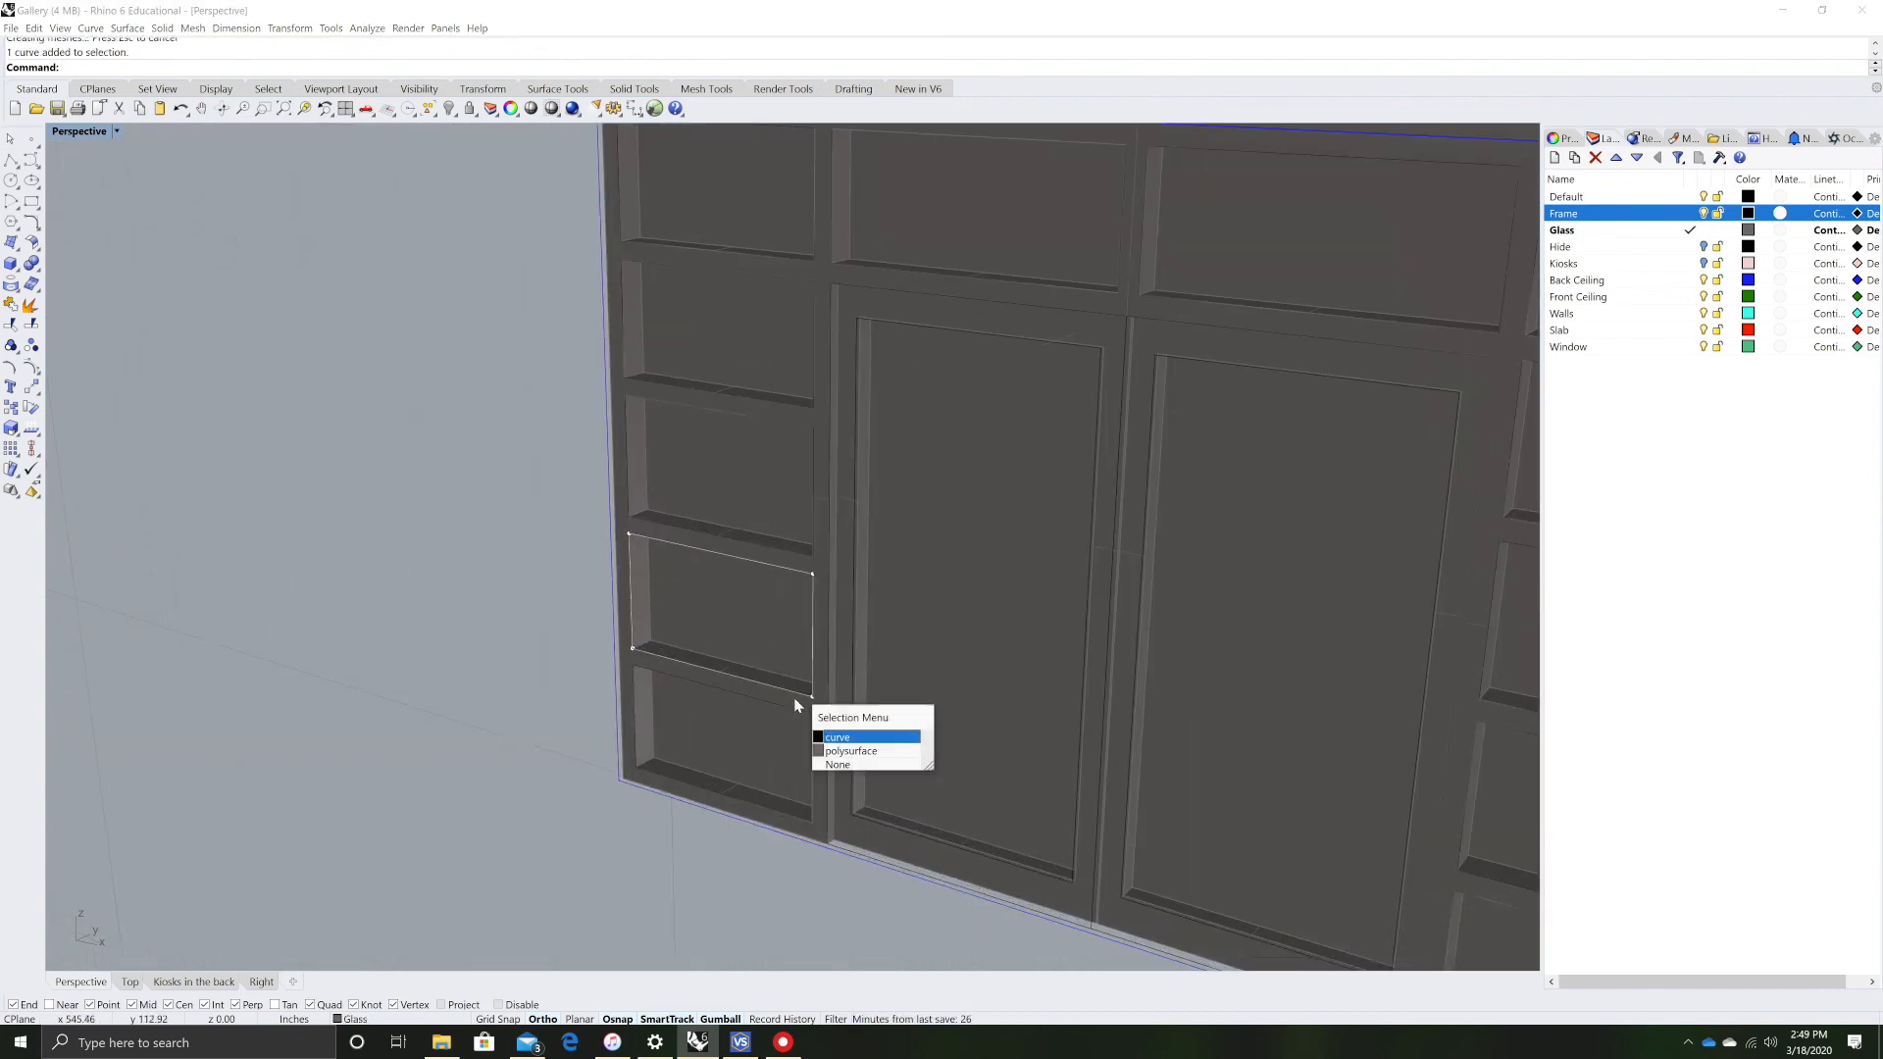
pyautogui.click(837, 751)
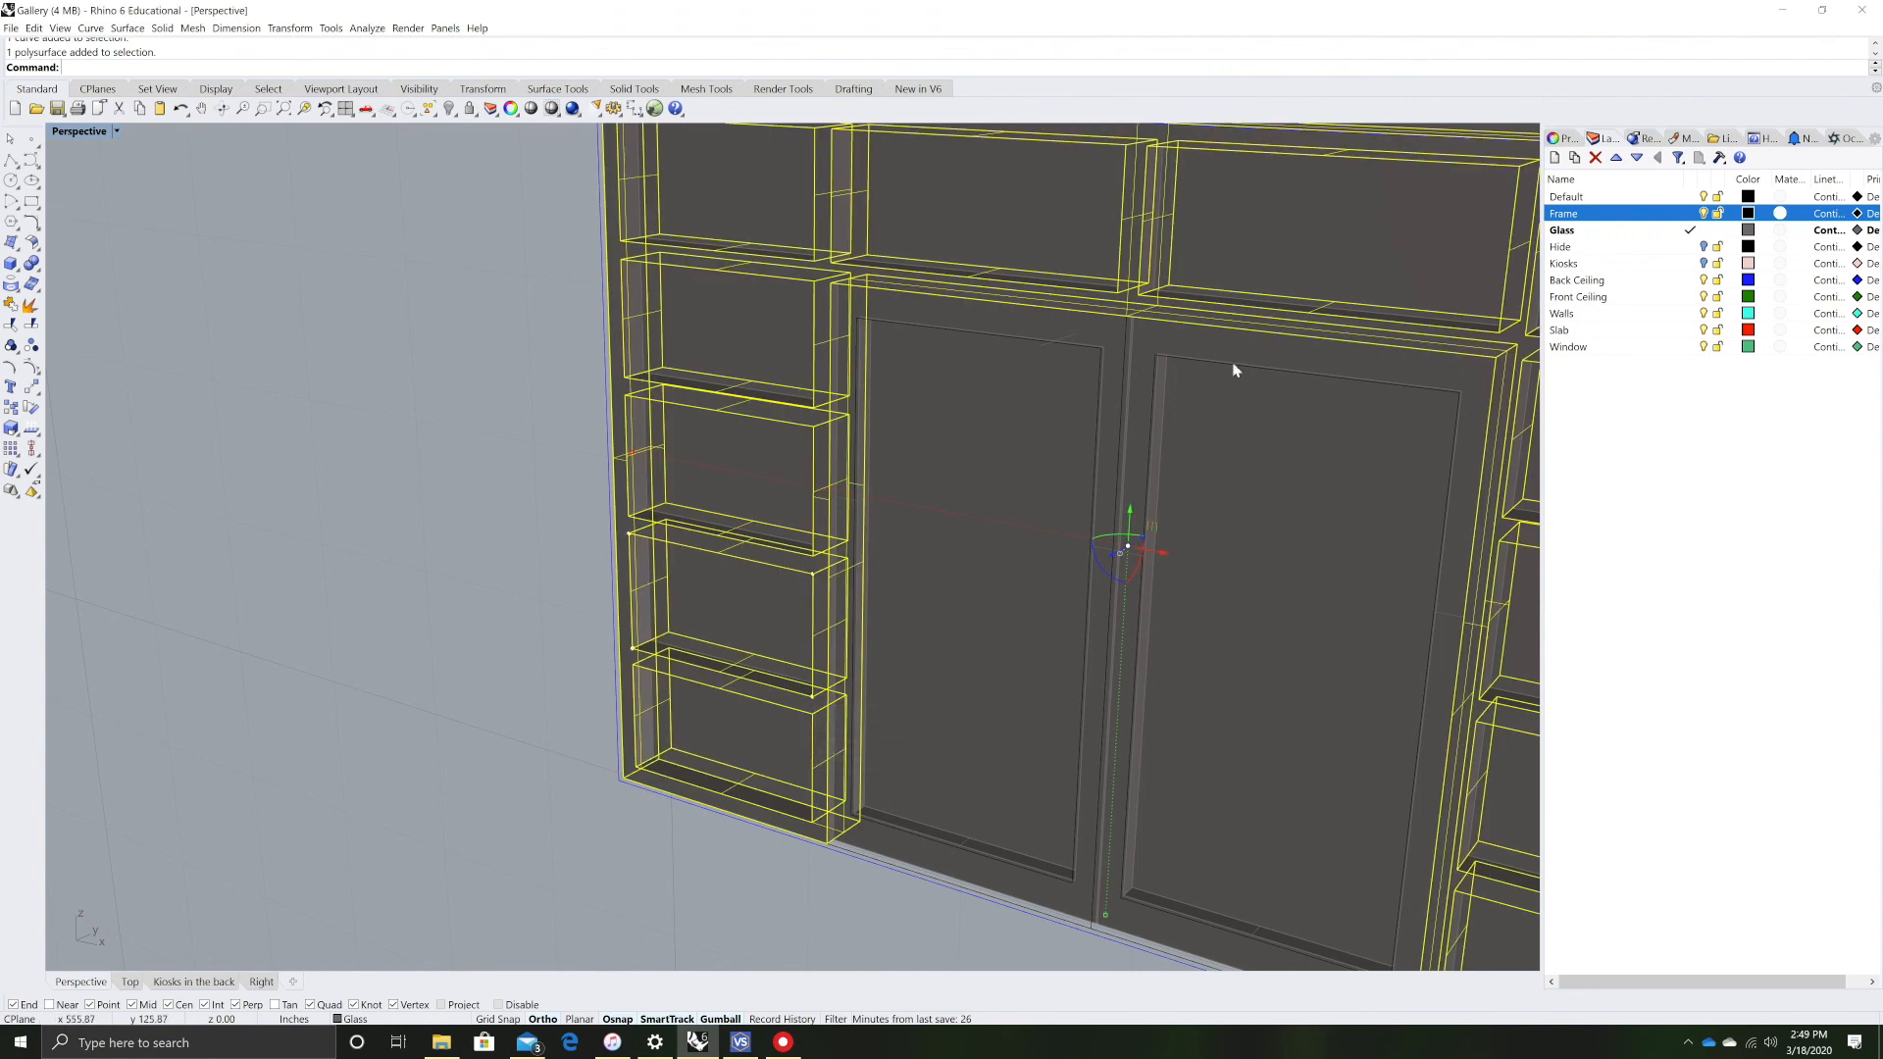
pyautogui.keyDown('shift'); pyautogui.click(1164, 348); pyautogui.keyUp('shift')
pyautogui.keyDown('shift'); pyautogui.click(1139, 343); pyautogui.keyUp('shift')
pyautogui.scroll(-6, 1471, 420)
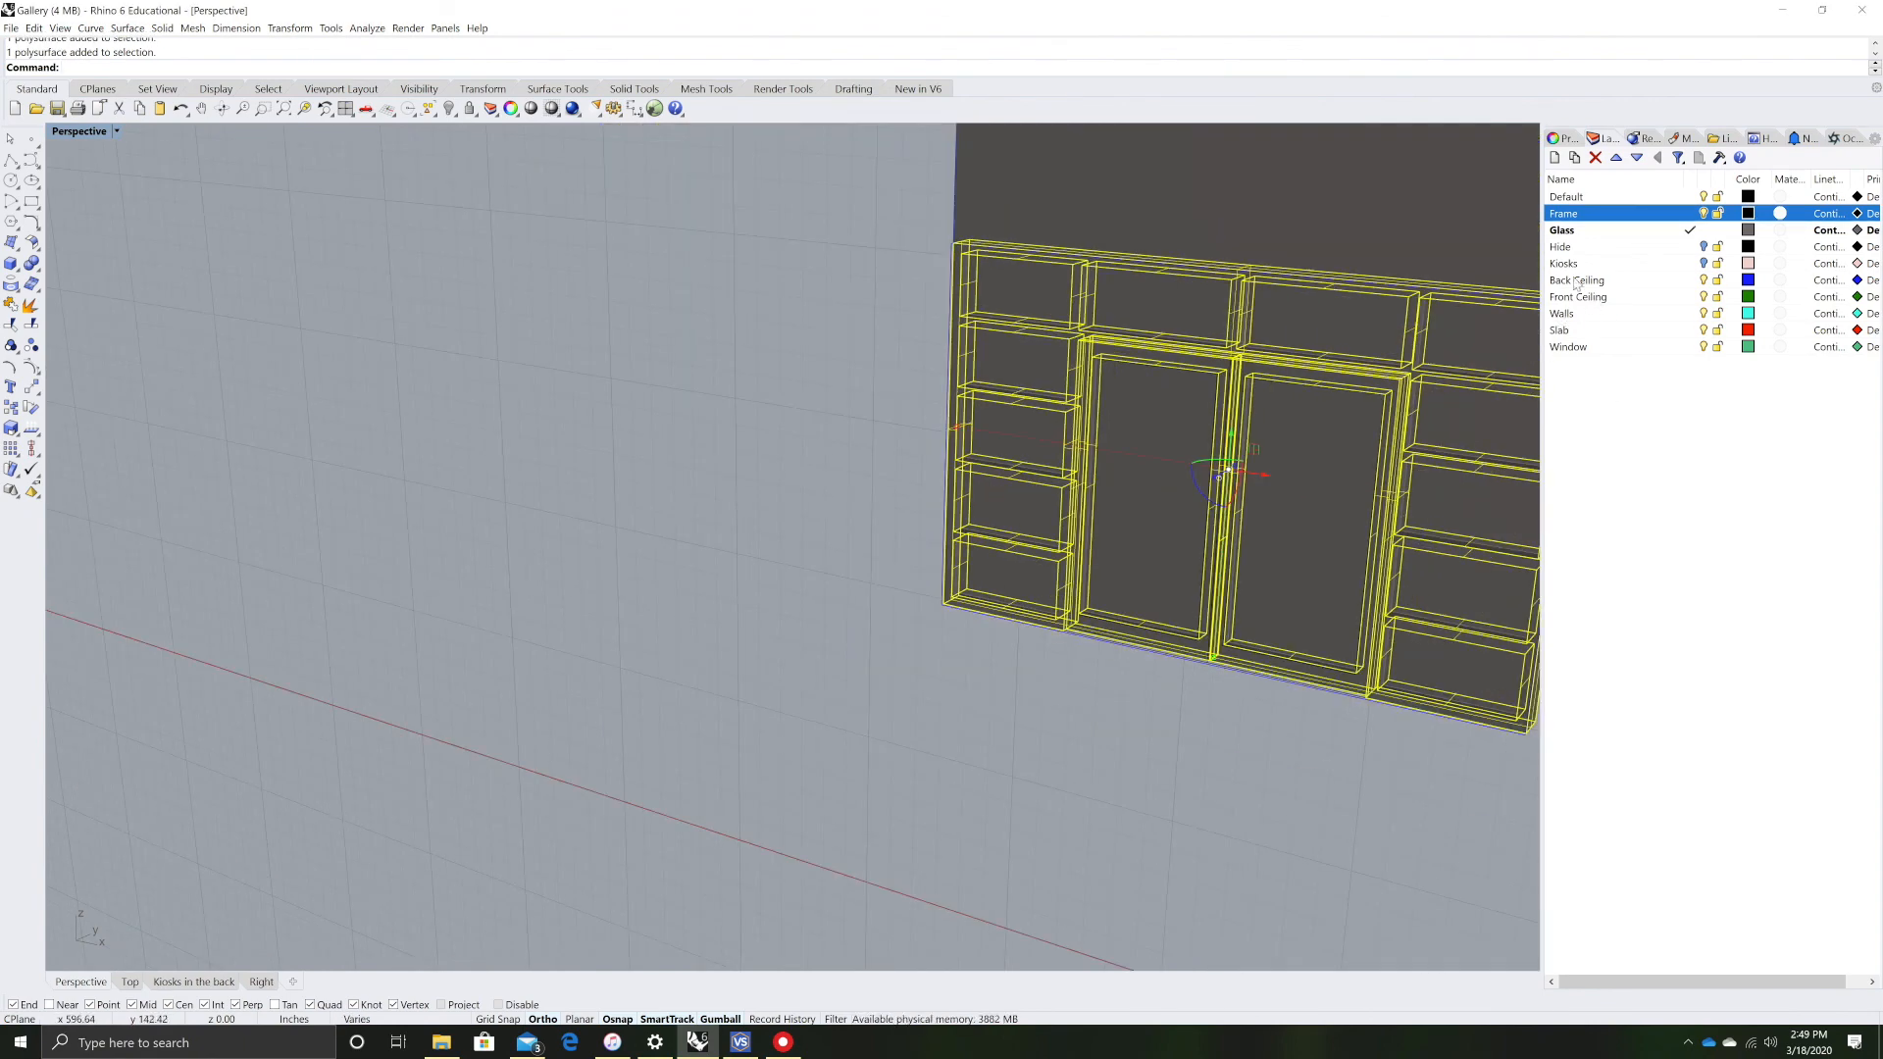
pyautogui.rightClick(1581, 214)
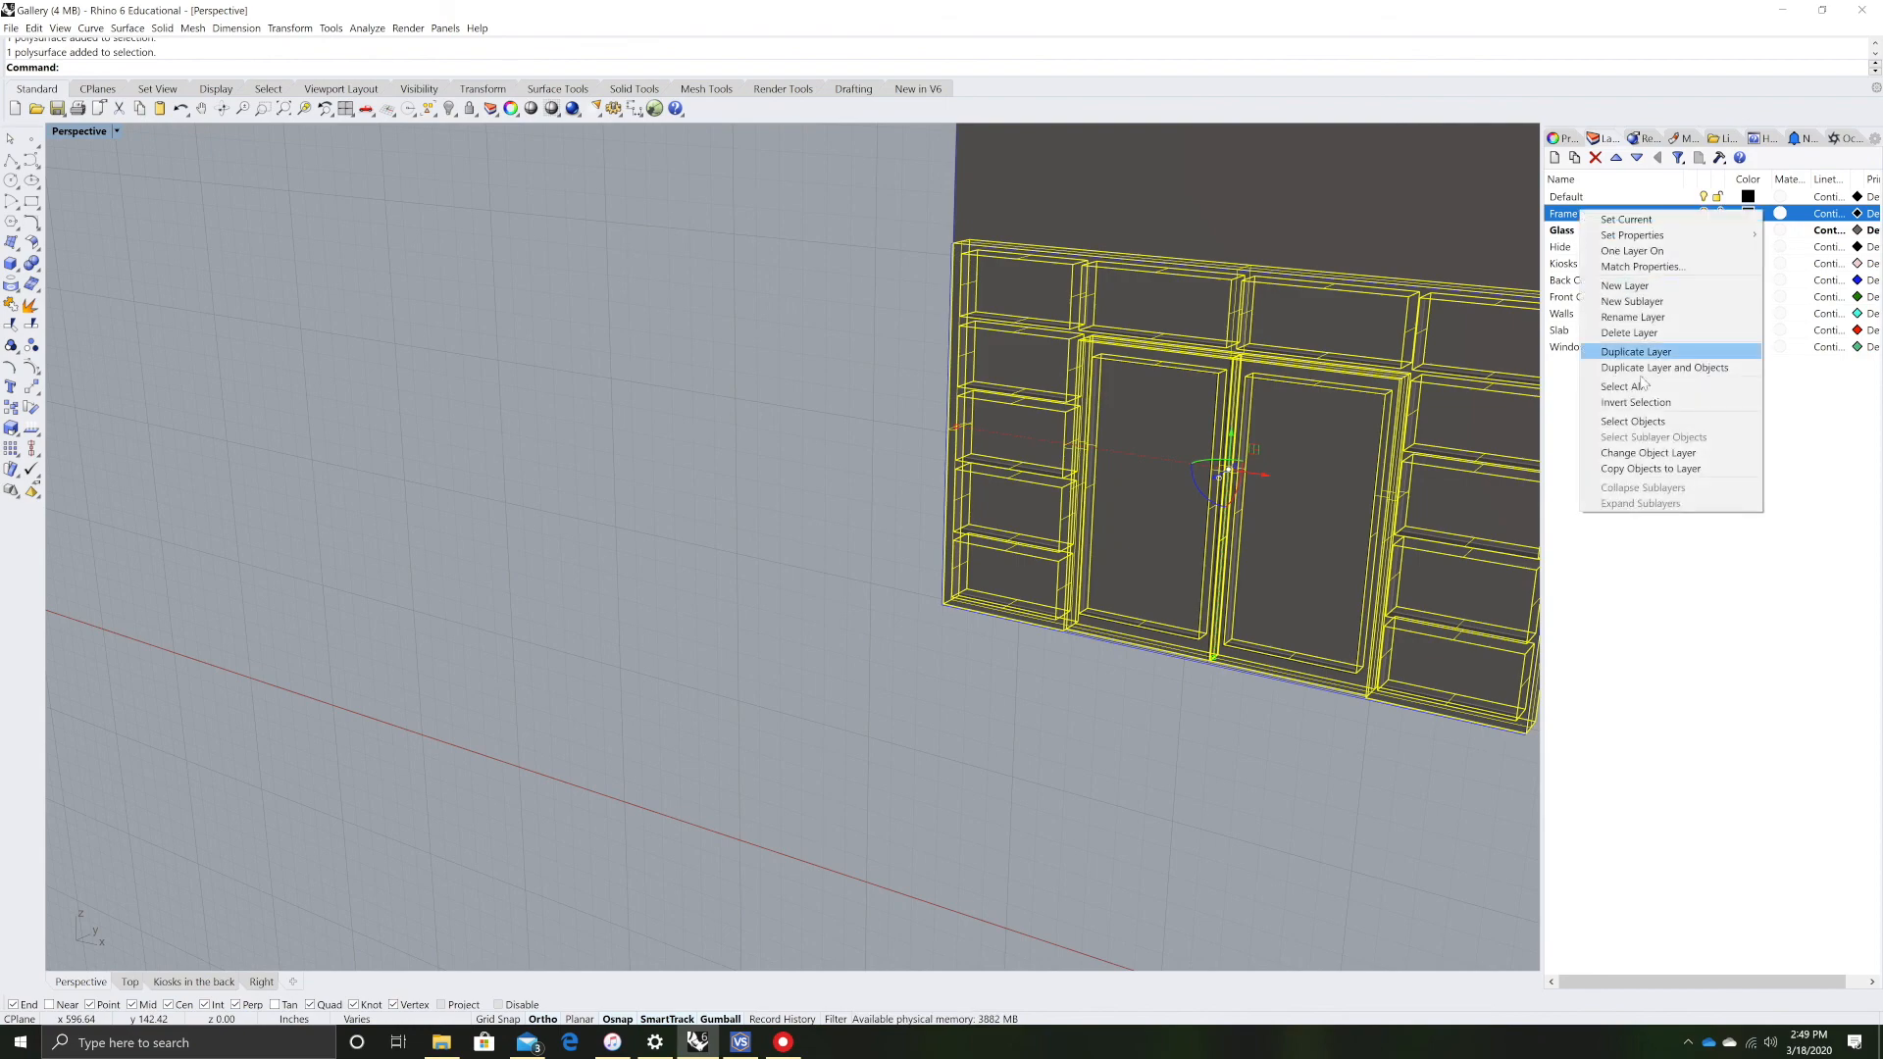
pyautogui.click(1644, 454)
pyautogui.click(774, 765)
# - Show all hidden objects of the gallery model around the window frame
pyautogui.moveTo(773, 764); pyautogui.dragTo(874, 759, button='right')
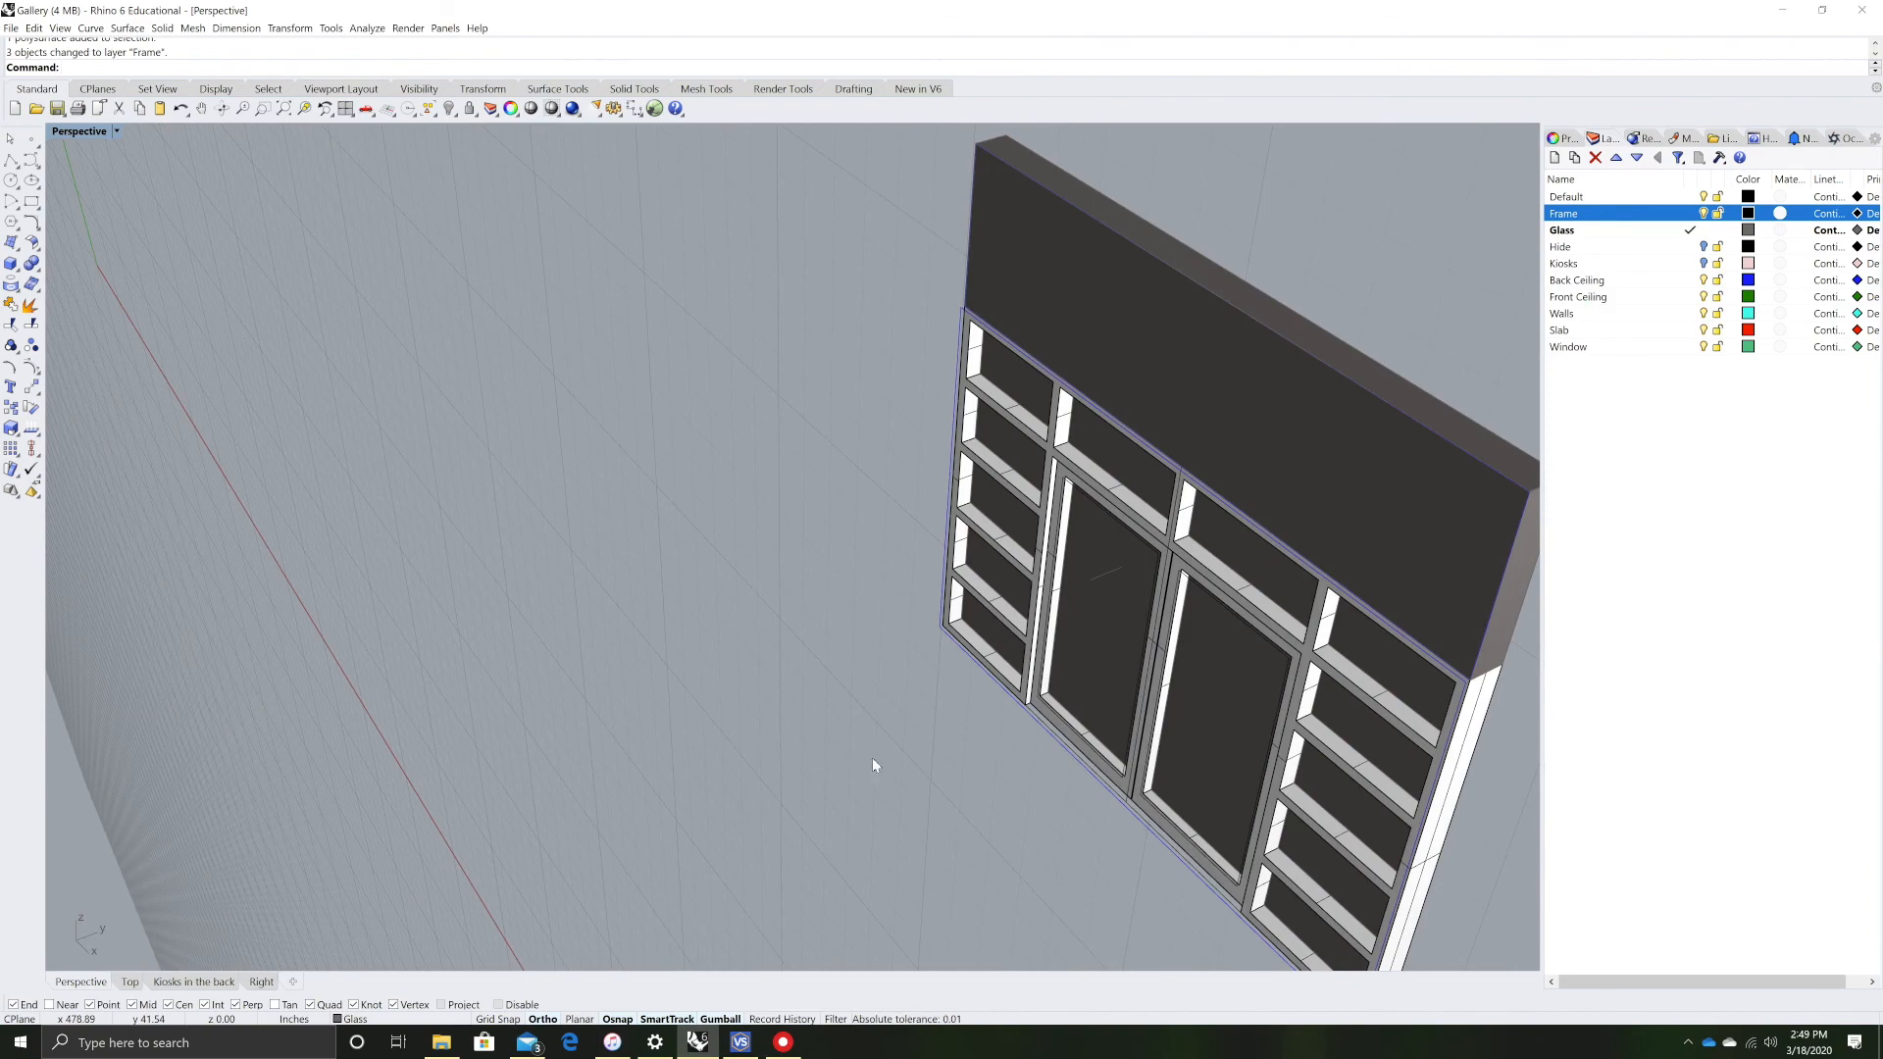
pyautogui.scroll(-7, 1176, 520)
pyautogui.scroll(7, 1336, 628)
pyautogui.moveTo(1337, 628); pyautogui.dragTo(1369, 666, button='right')
pyautogui.moveTo(822, 520); pyautogui.dragTo(609, 513, button='right')
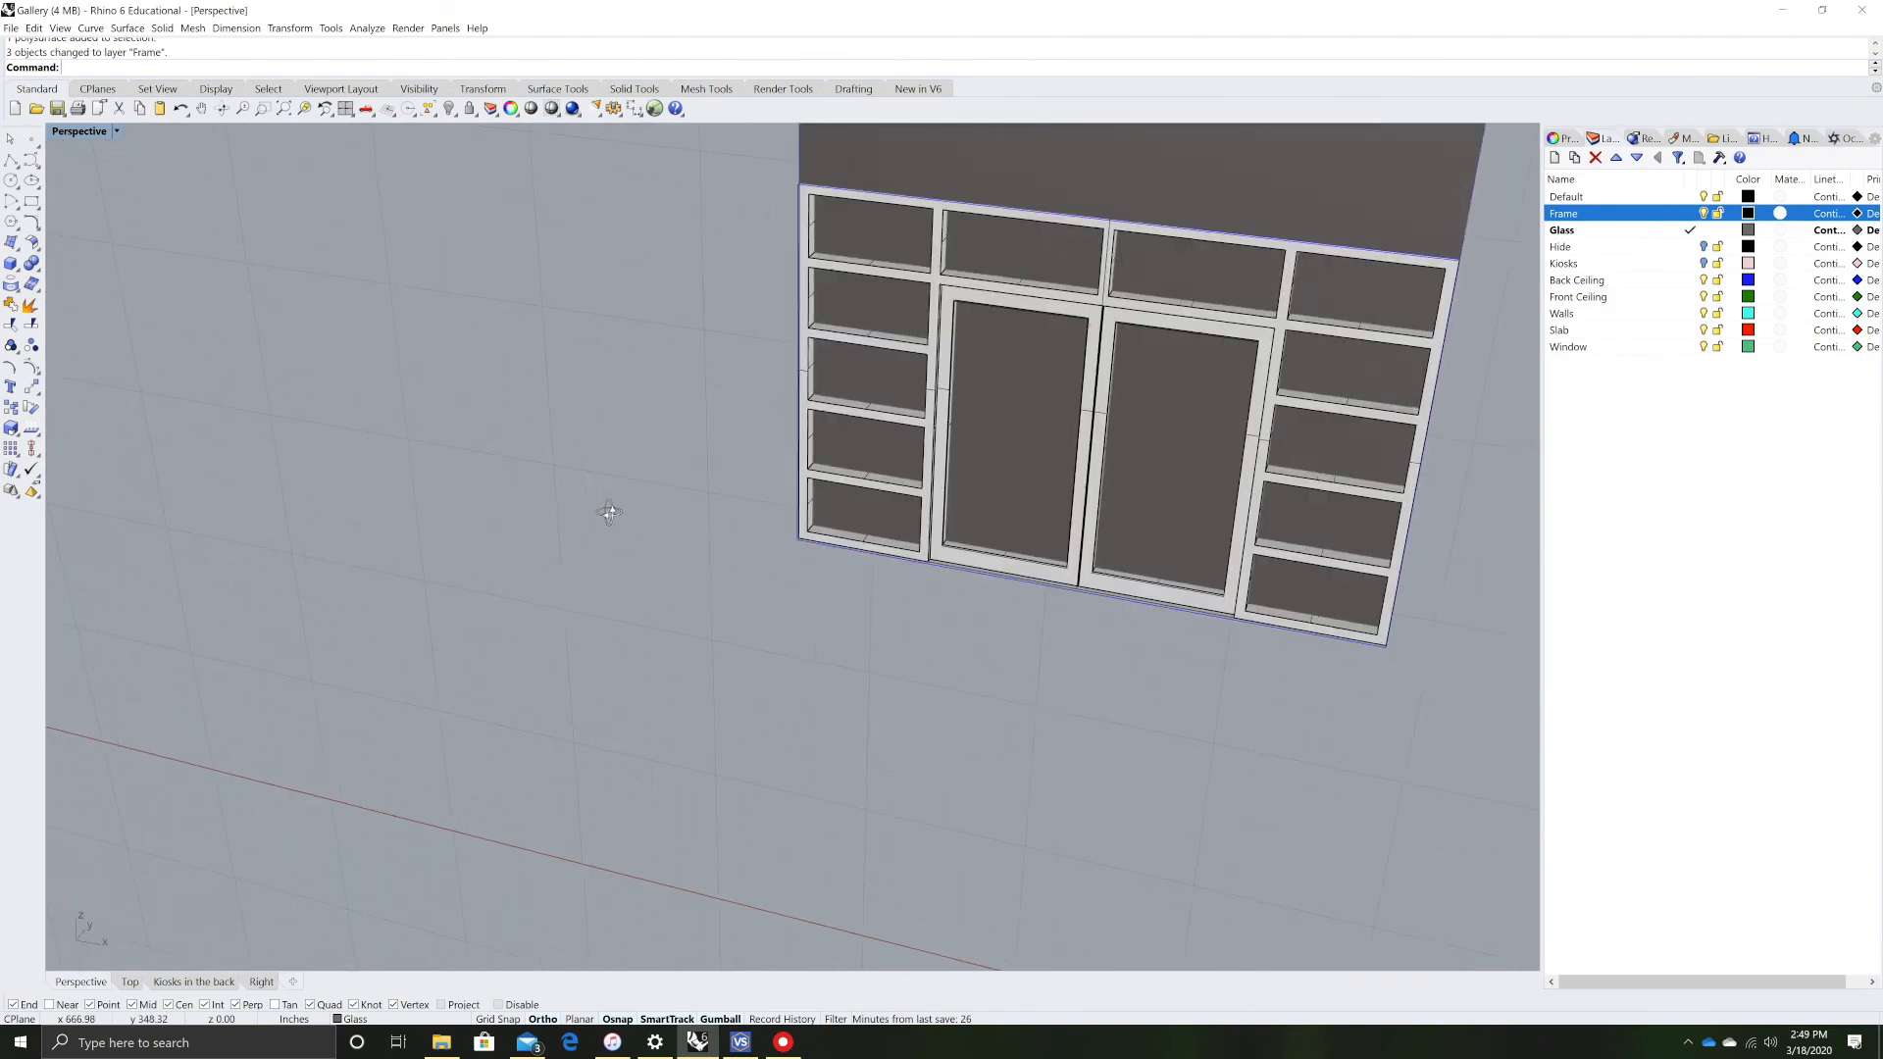
pyautogui.scroll(-8, 686, 480)
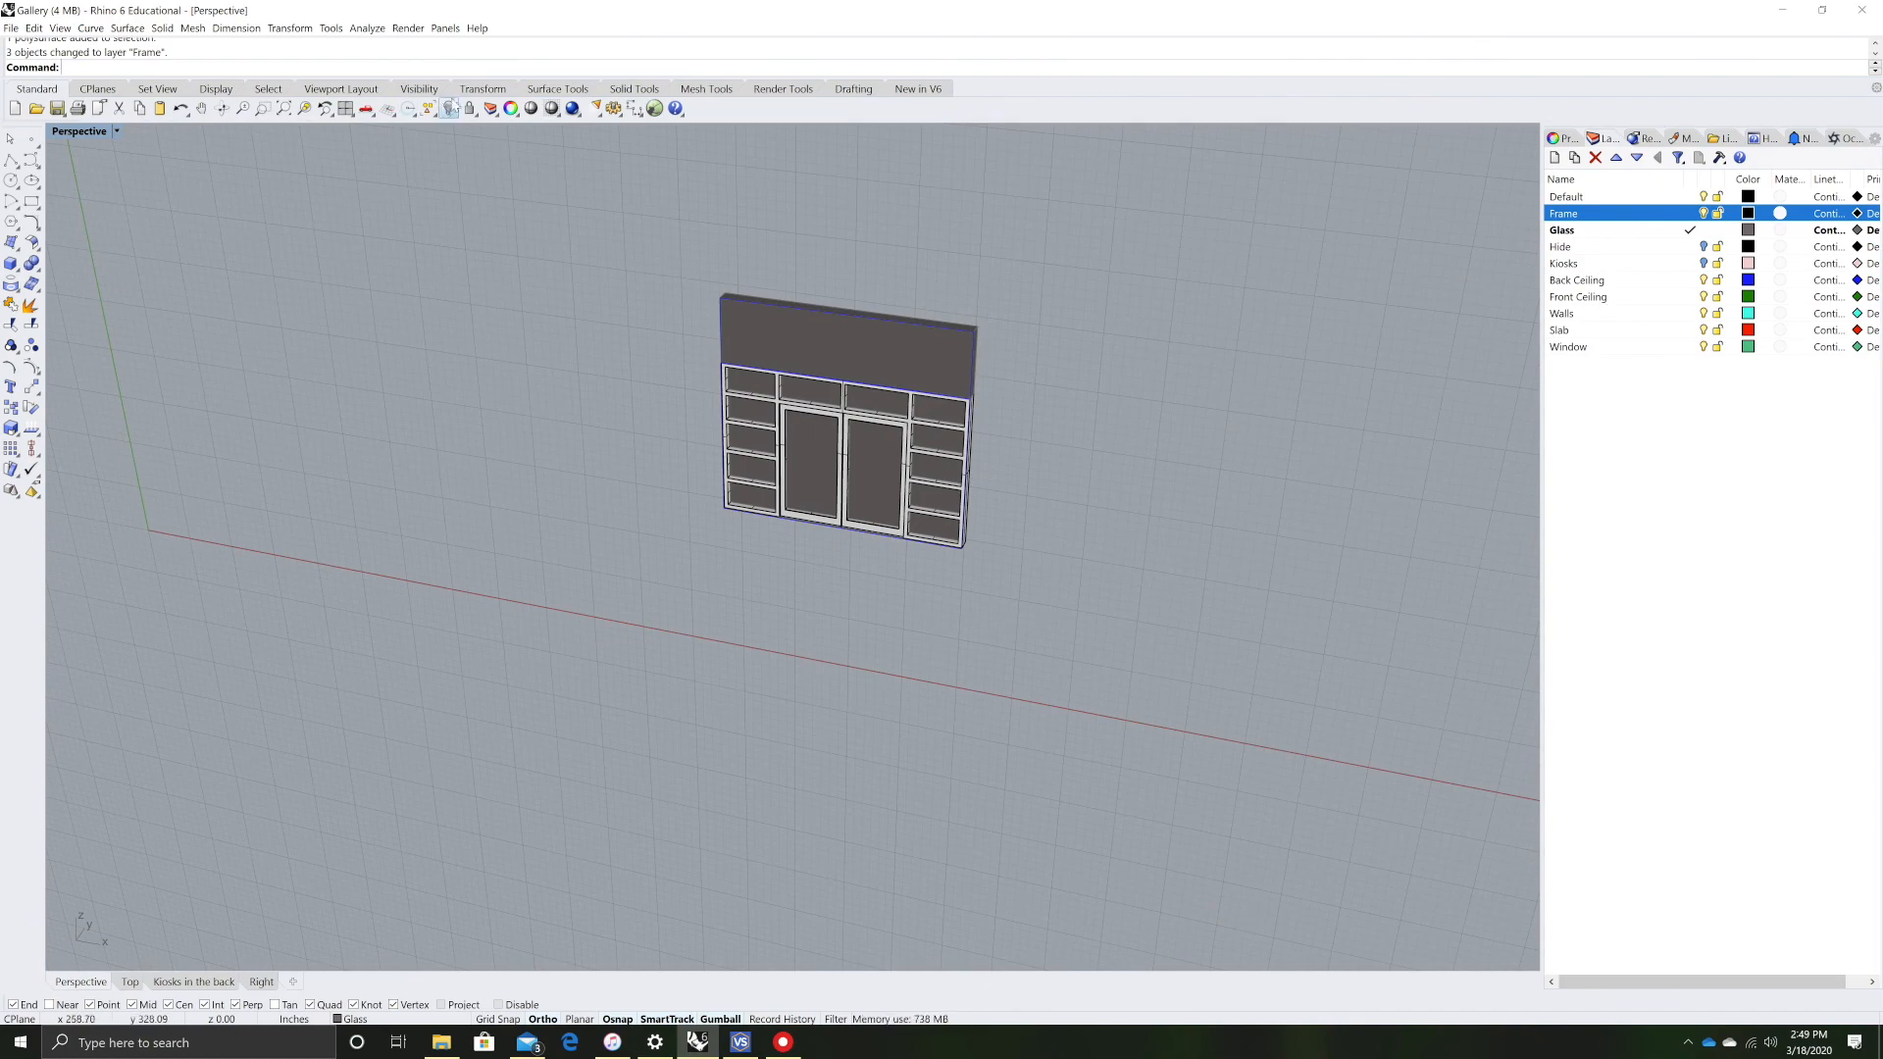
pyautogui.rightClick(449, 108)
pyautogui.moveTo(800, 600)
pyautogui.mouseDown(button='right')
pyautogui.moveTo(780, 504)
pyautogui.moveTo(782, 589)
pyautogui.mouseUp(button='right')
pyautogui.scroll(9, 845, 353)
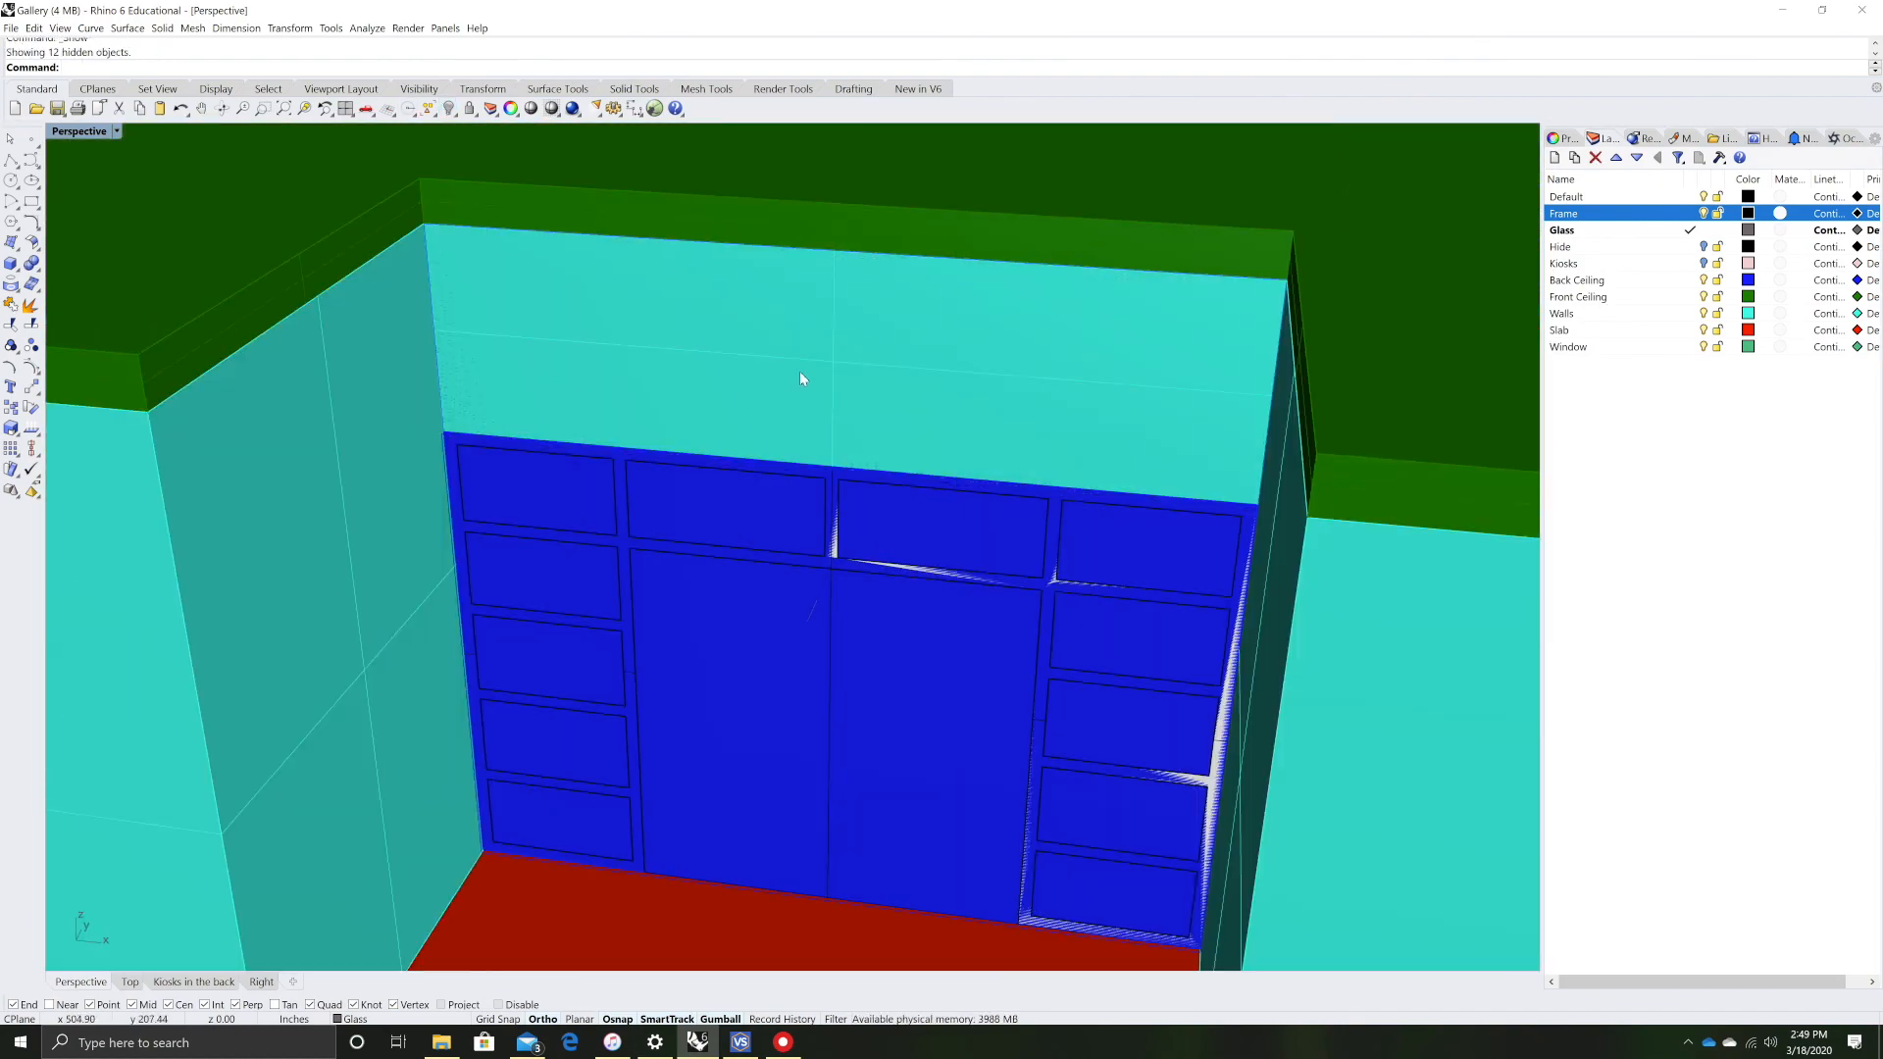
# - Subtract the solid panel above the window frame from the gallery walls with Boolean Difference
pyautogui.scroll(6, 655, 401)
pyautogui.click(672, 410)
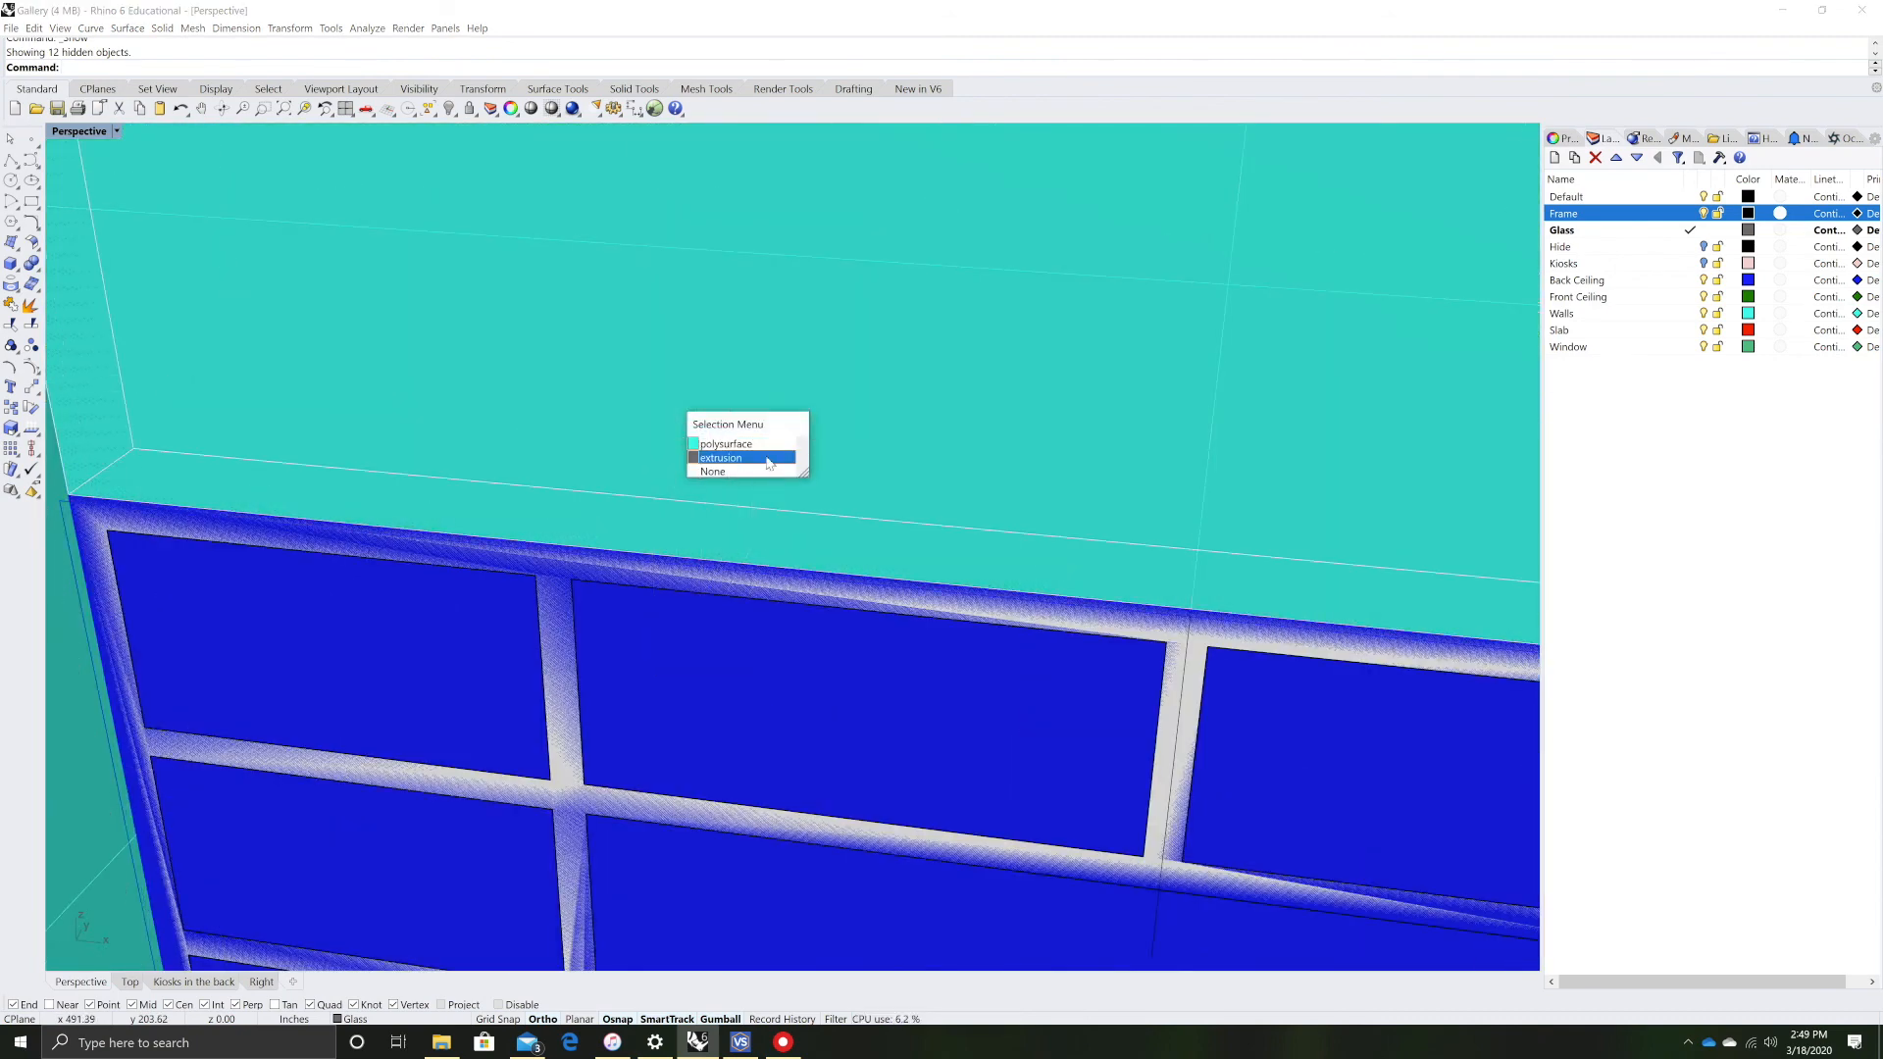
pyautogui.click(726, 458)
pyautogui.scroll(-8, 747, 467)
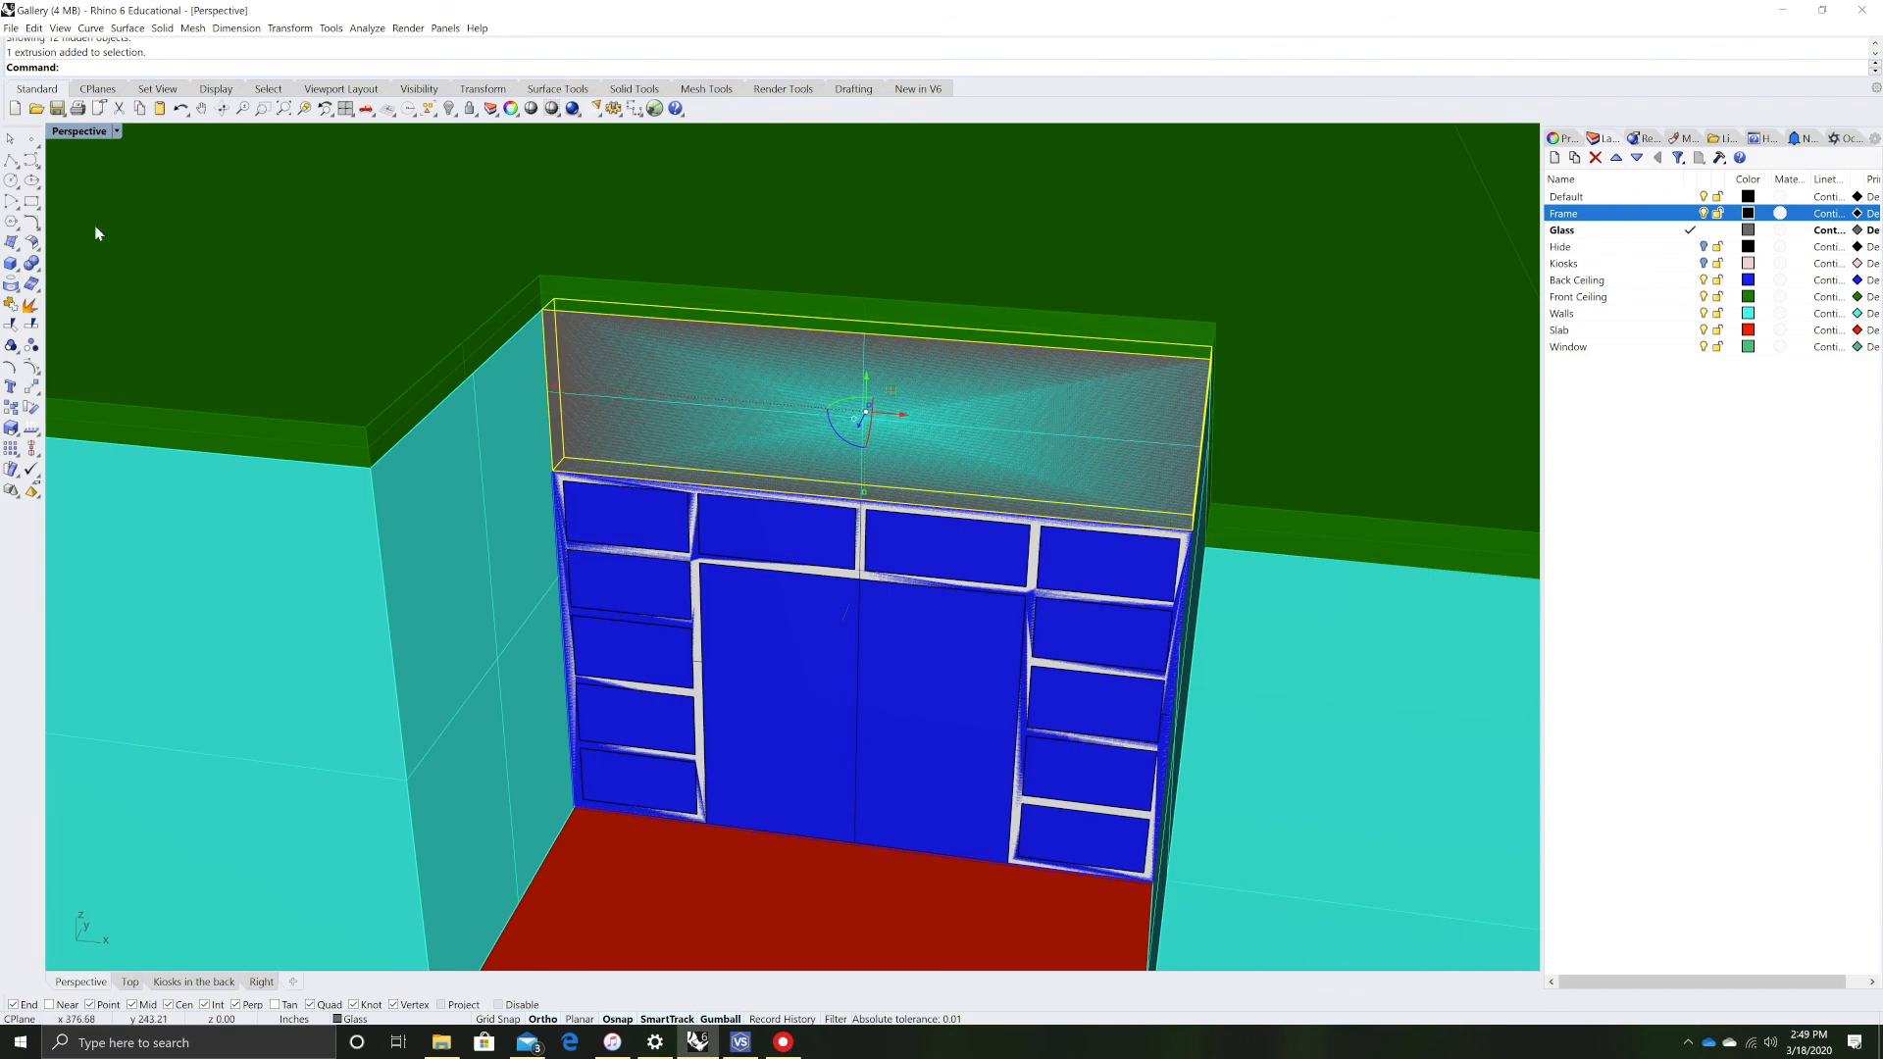
pyautogui.press('Delete')
pyautogui.click(31, 262)
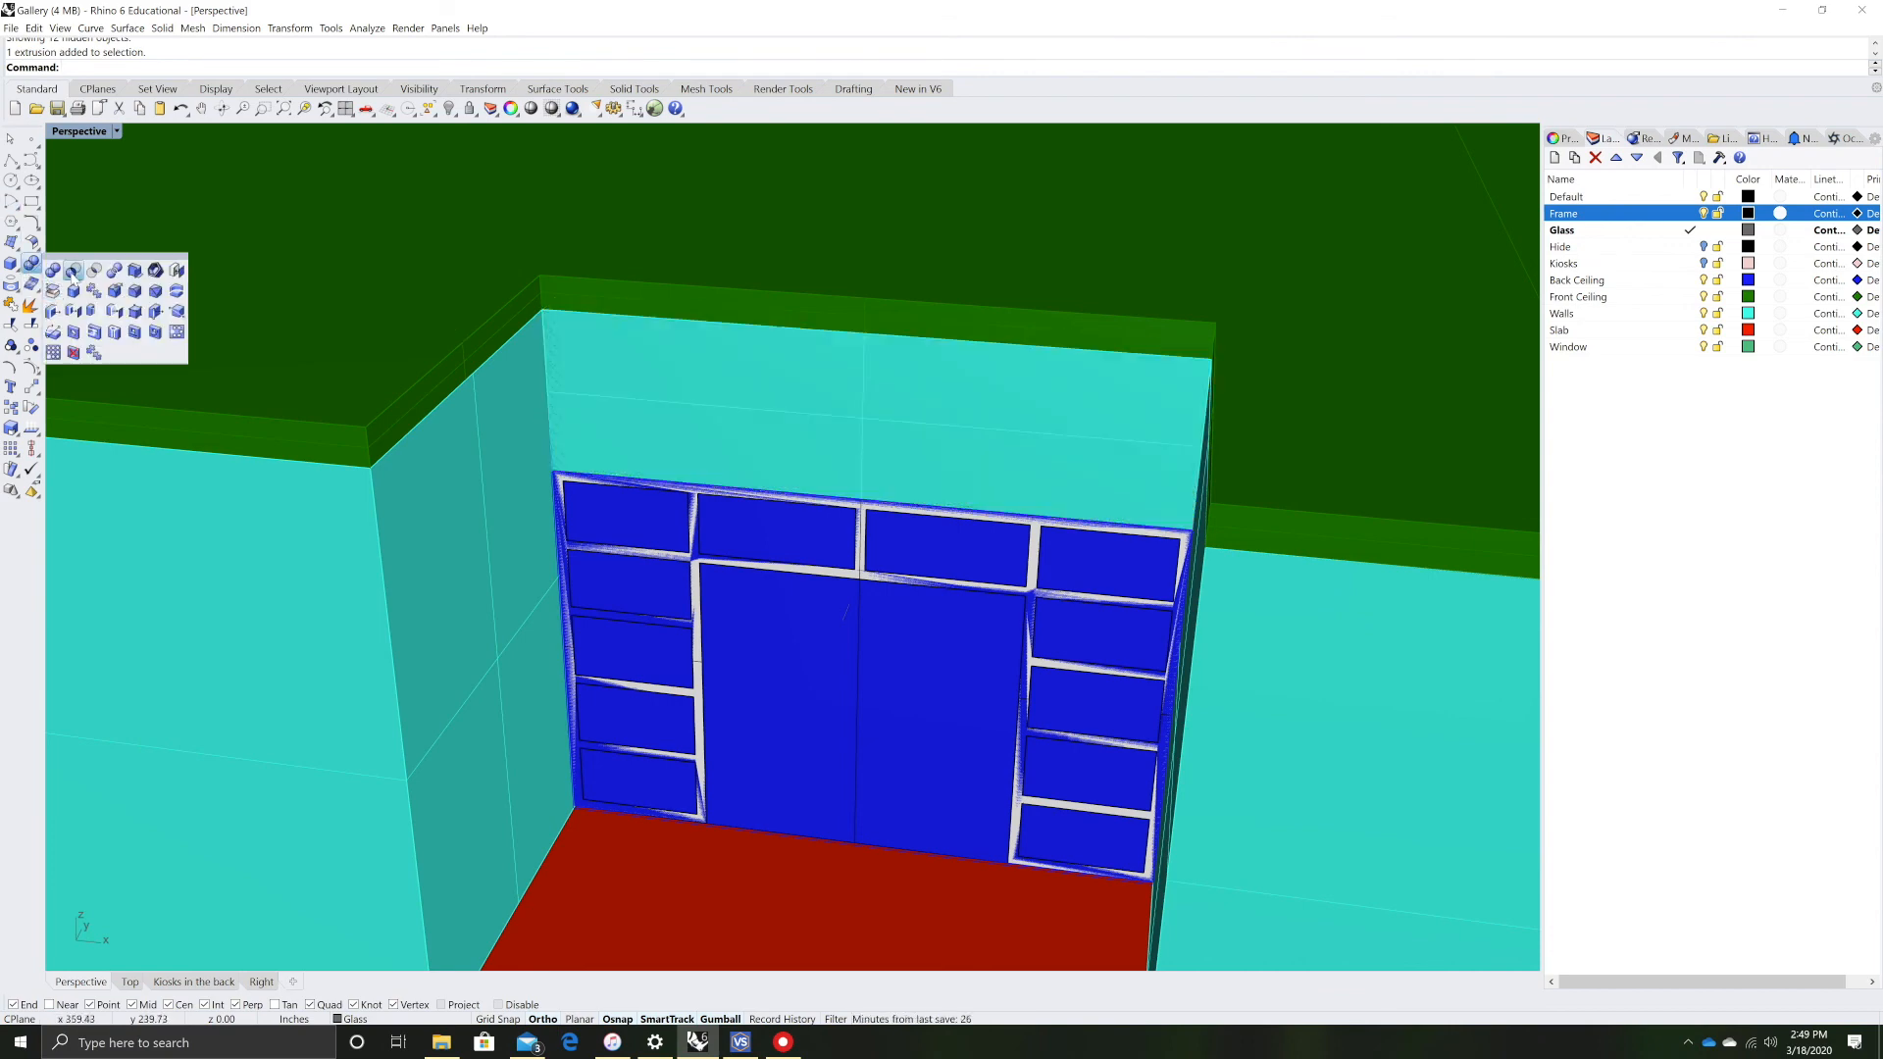
pyautogui.click(70, 276)
pyautogui.click(343, 590)
pyautogui.press('Return')
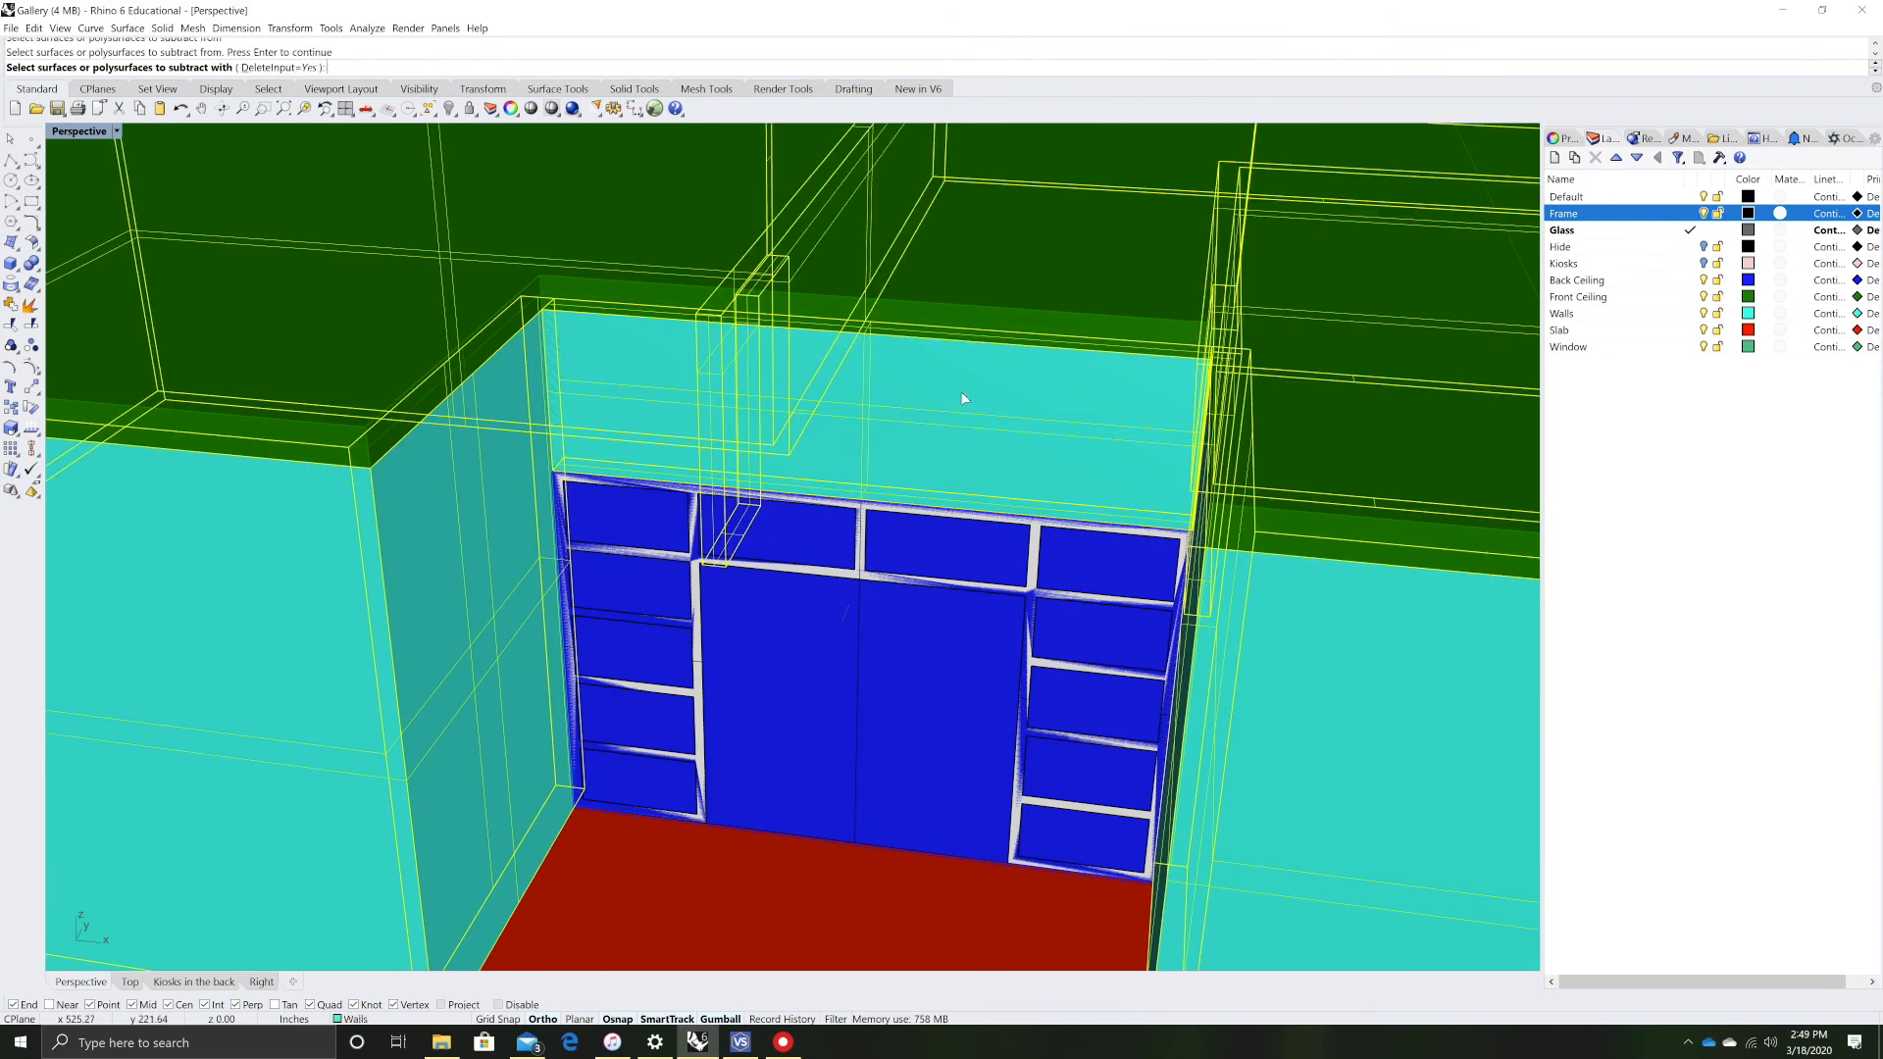
pyautogui.click(962, 399)
pyautogui.press('Return')
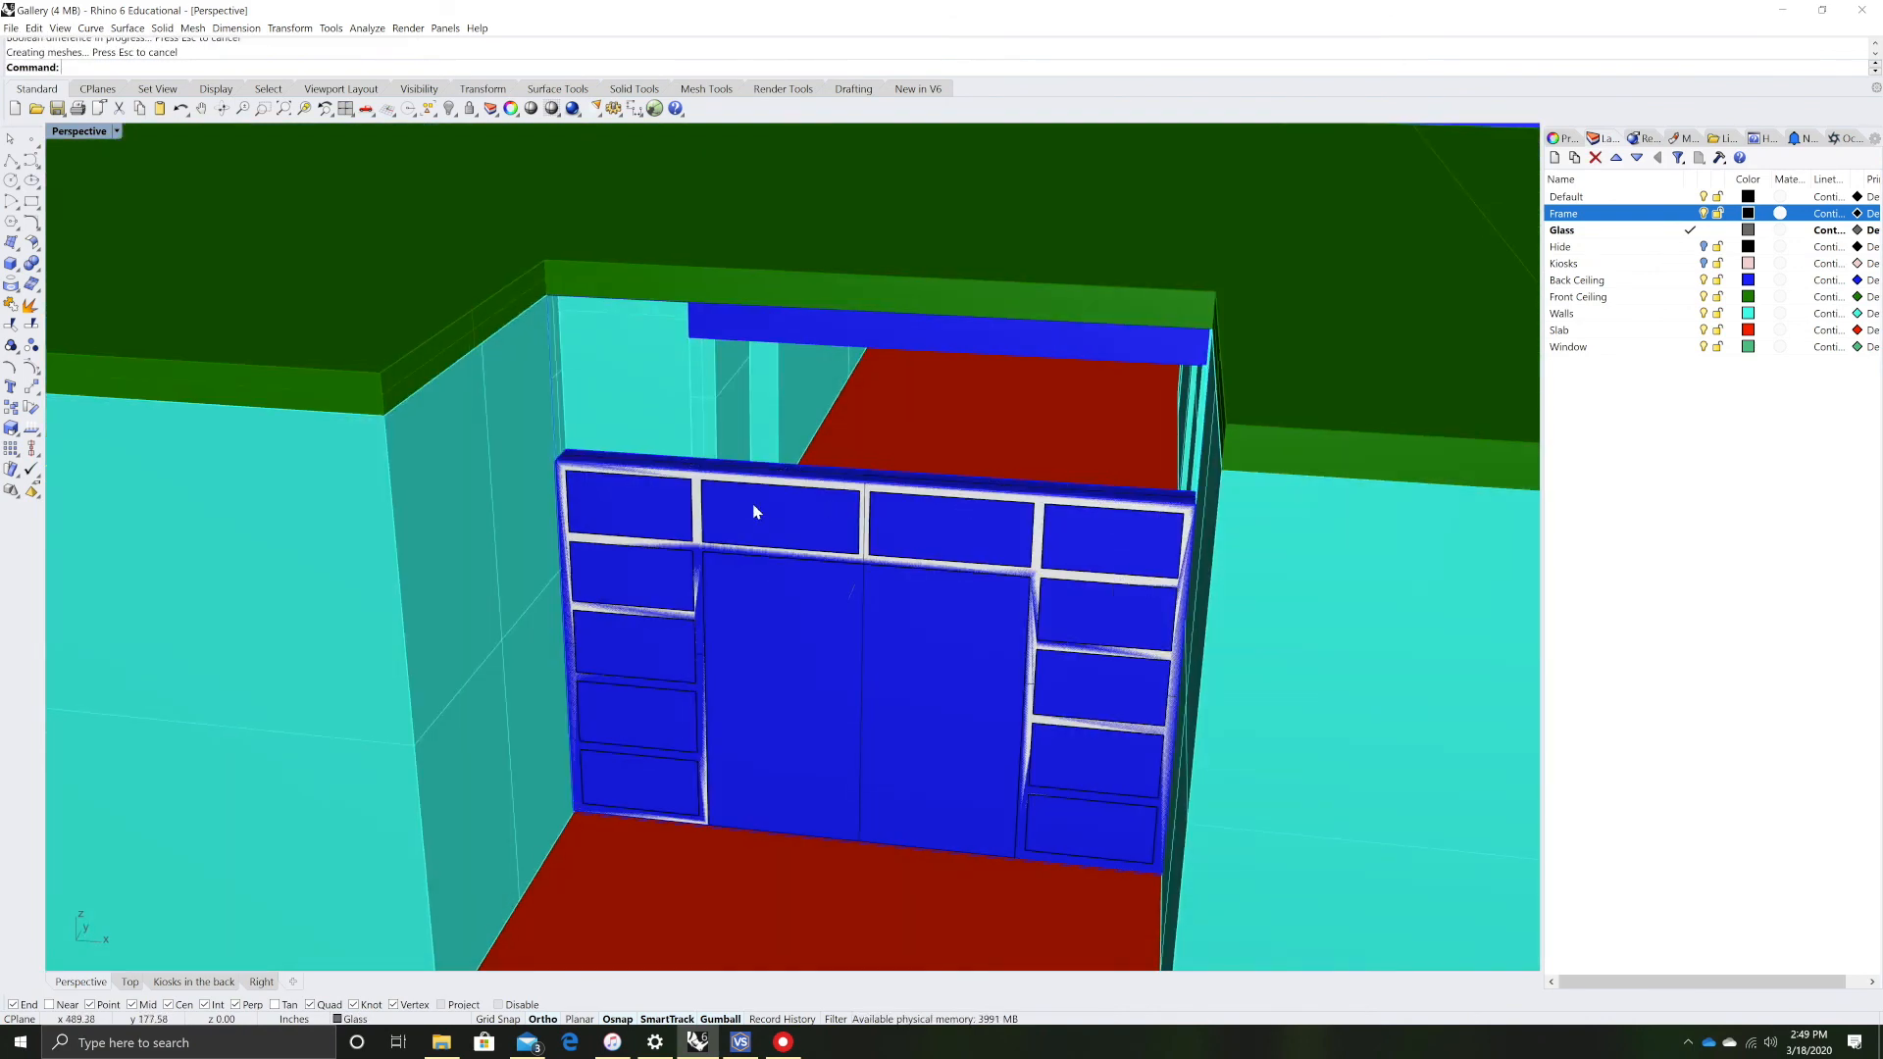
# - Delete the blue and the grey extrusions that overlap the window frame
pyautogui.scroll(5, 756, 509)
pyautogui.click(716, 396)
pyautogui.click(766, 449)
pyautogui.press('Delete')
pyautogui.moveTo(768, 442); pyautogui.dragTo(692, 532, button='right')
pyautogui.click(639, 527)
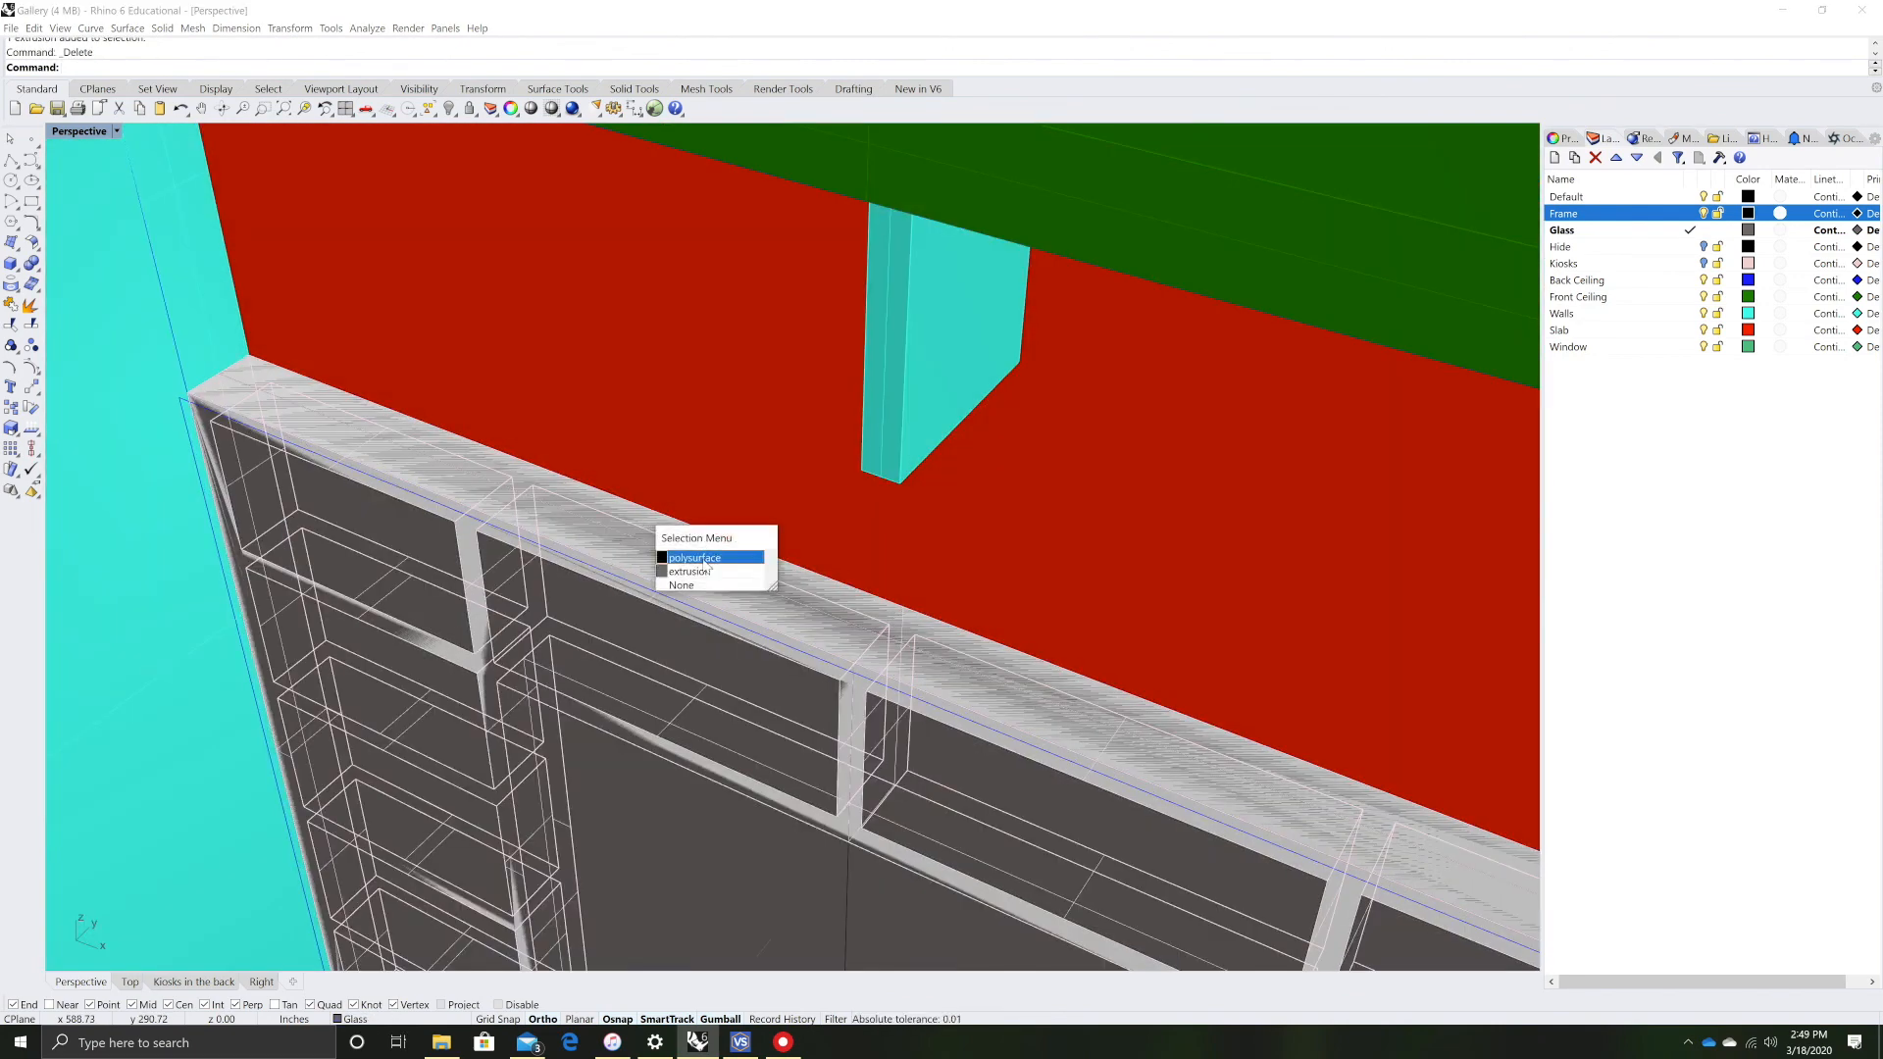
pyautogui.click(689, 571)
pyautogui.moveTo(739, 550); pyautogui.dragTo(481, 520, button='right')
pyautogui.moveTo(257, 543); pyautogui.dragTo(533, 462, button='right')
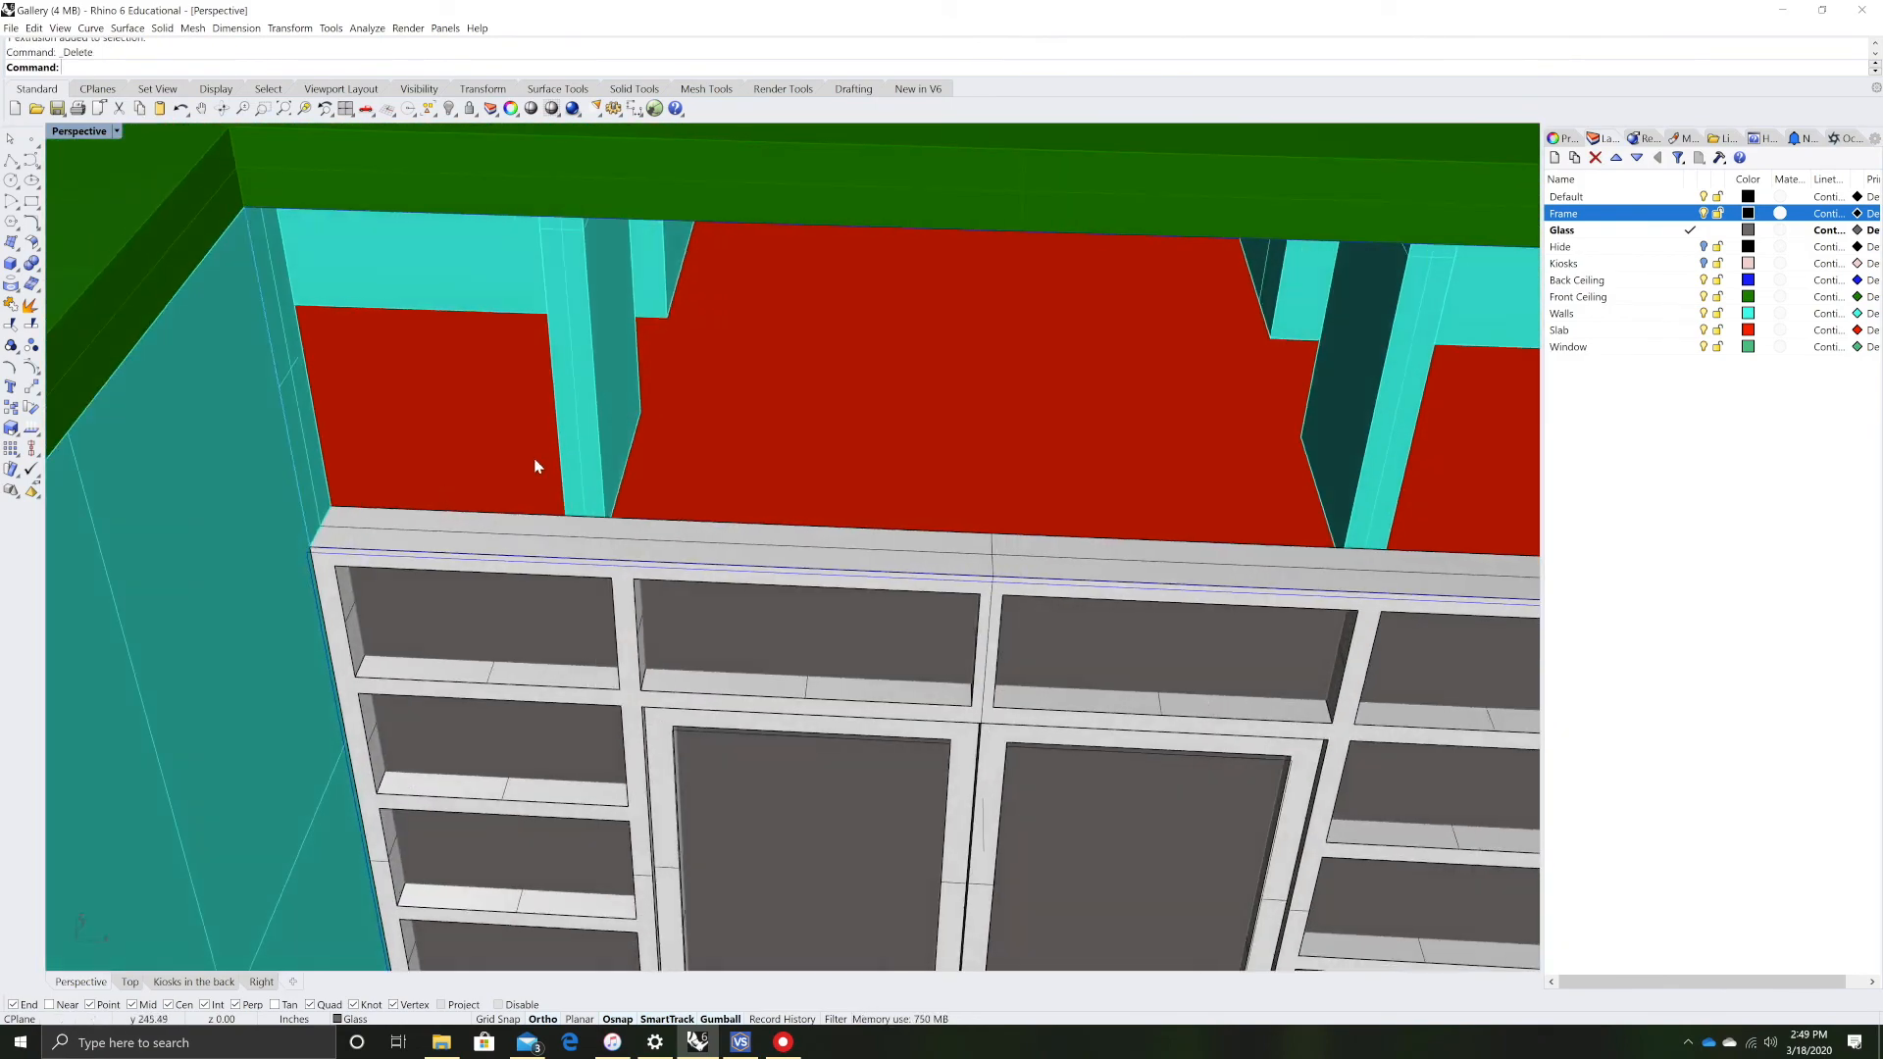
# - Extrude the outline curve above the window frame into a solid as deep as the end of the adjoining wall
pyautogui.scroll(-8, 533, 462)
pyautogui.moveTo(929, 529); pyautogui.dragTo(653, 480, button='right')
pyautogui.scroll(10, 1008, 297)
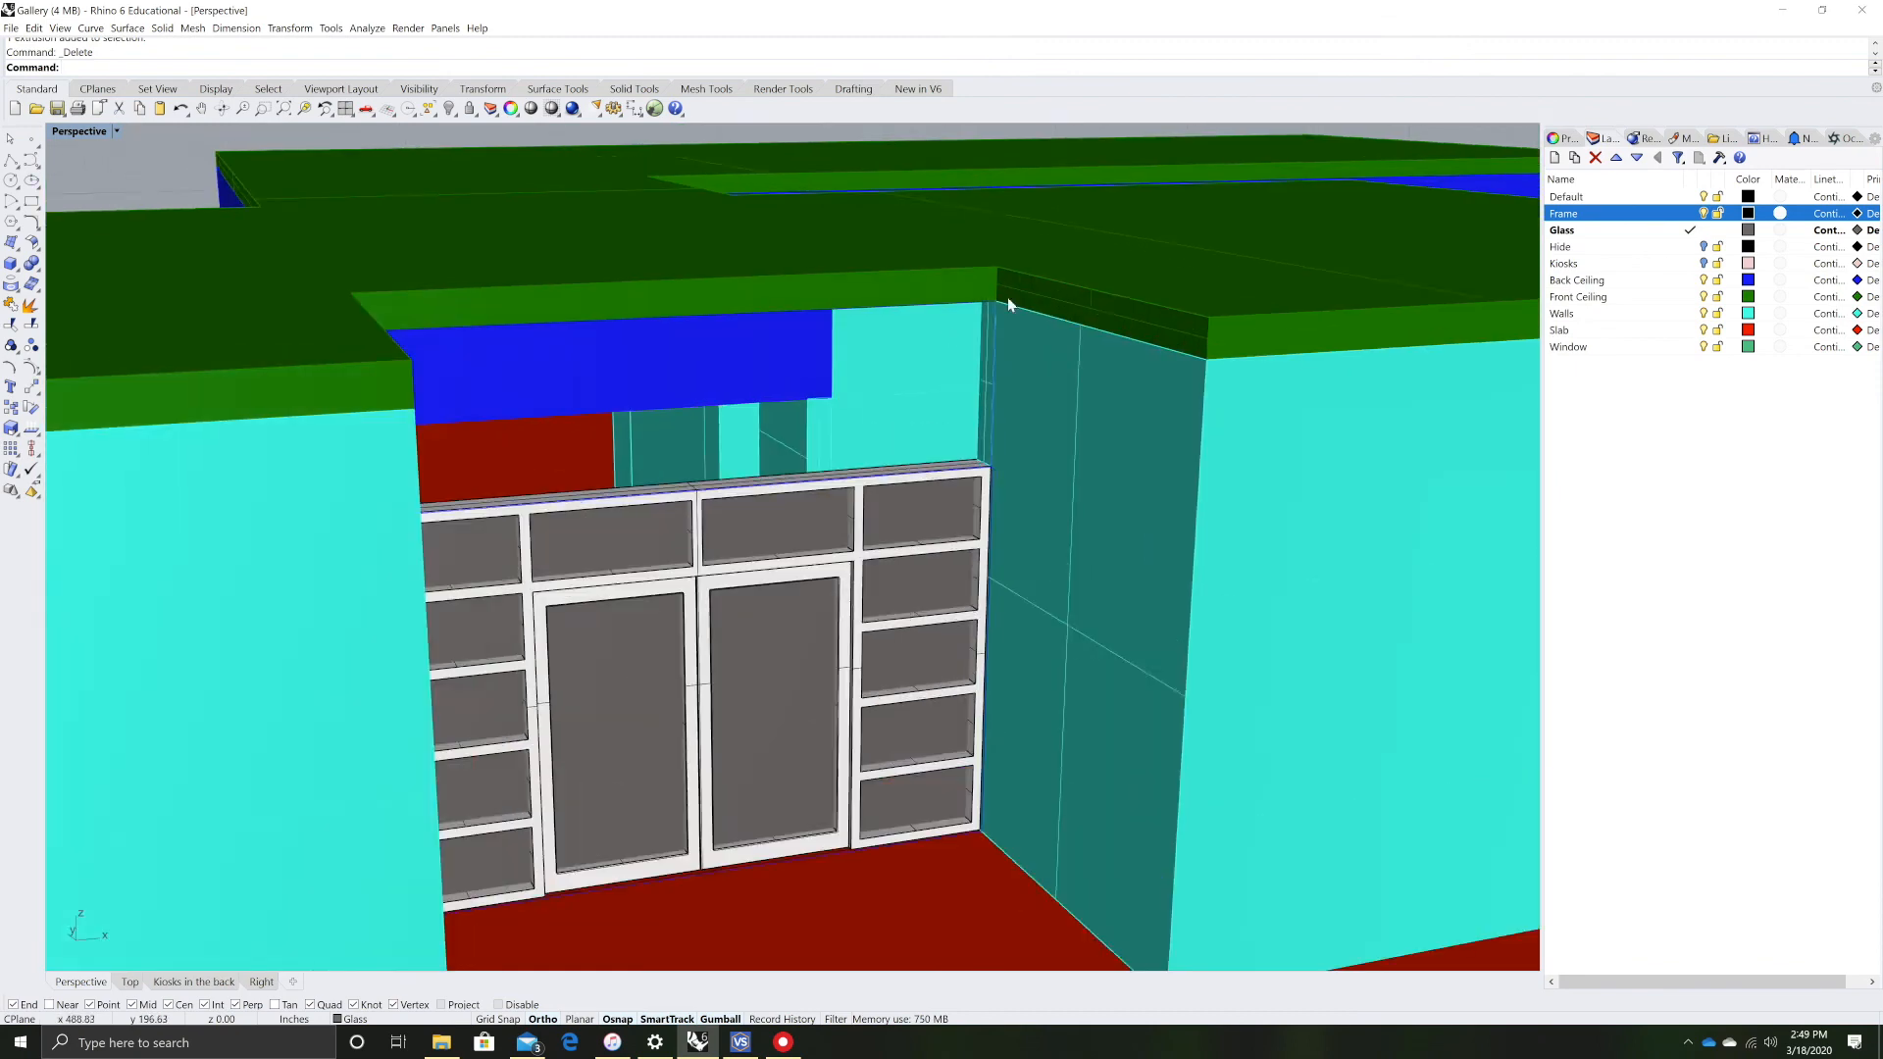
pyautogui.click(1020, 326)
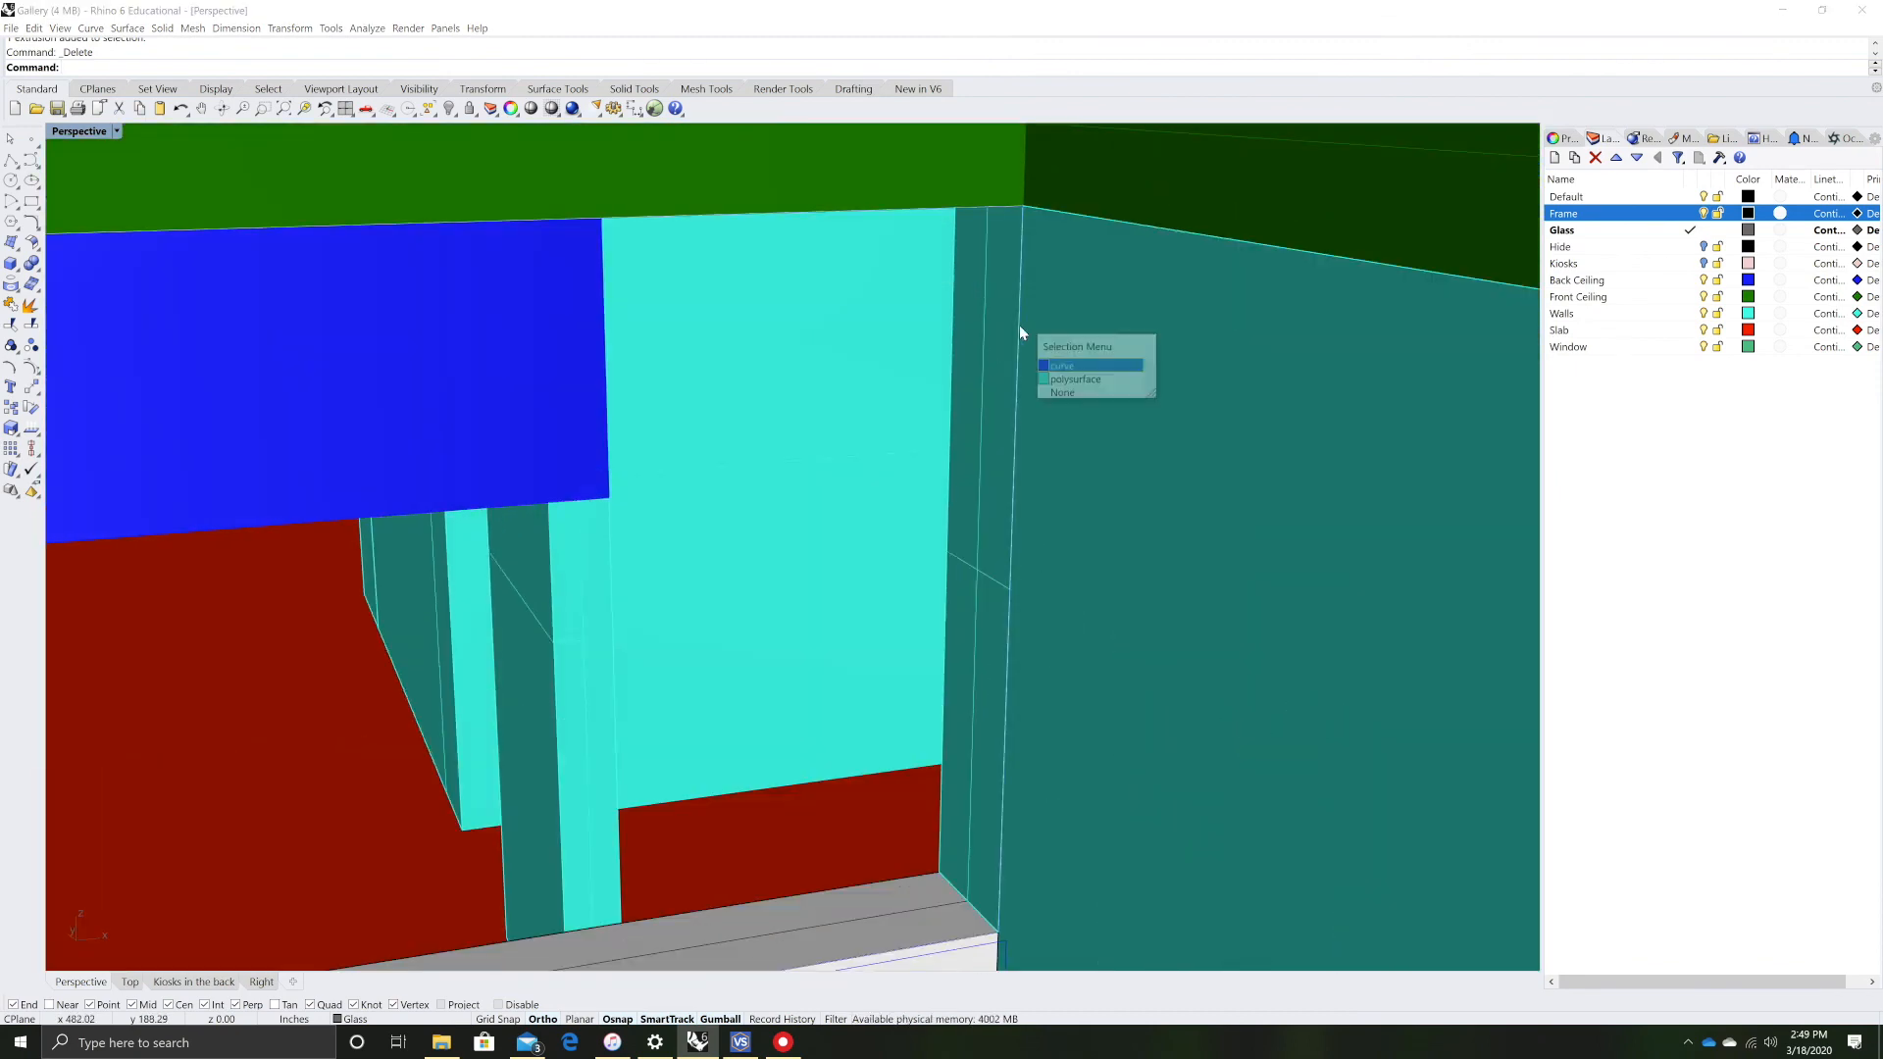
pyautogui.click(1055, 366)
pyautogui.scroll(-5, 1099, 392)
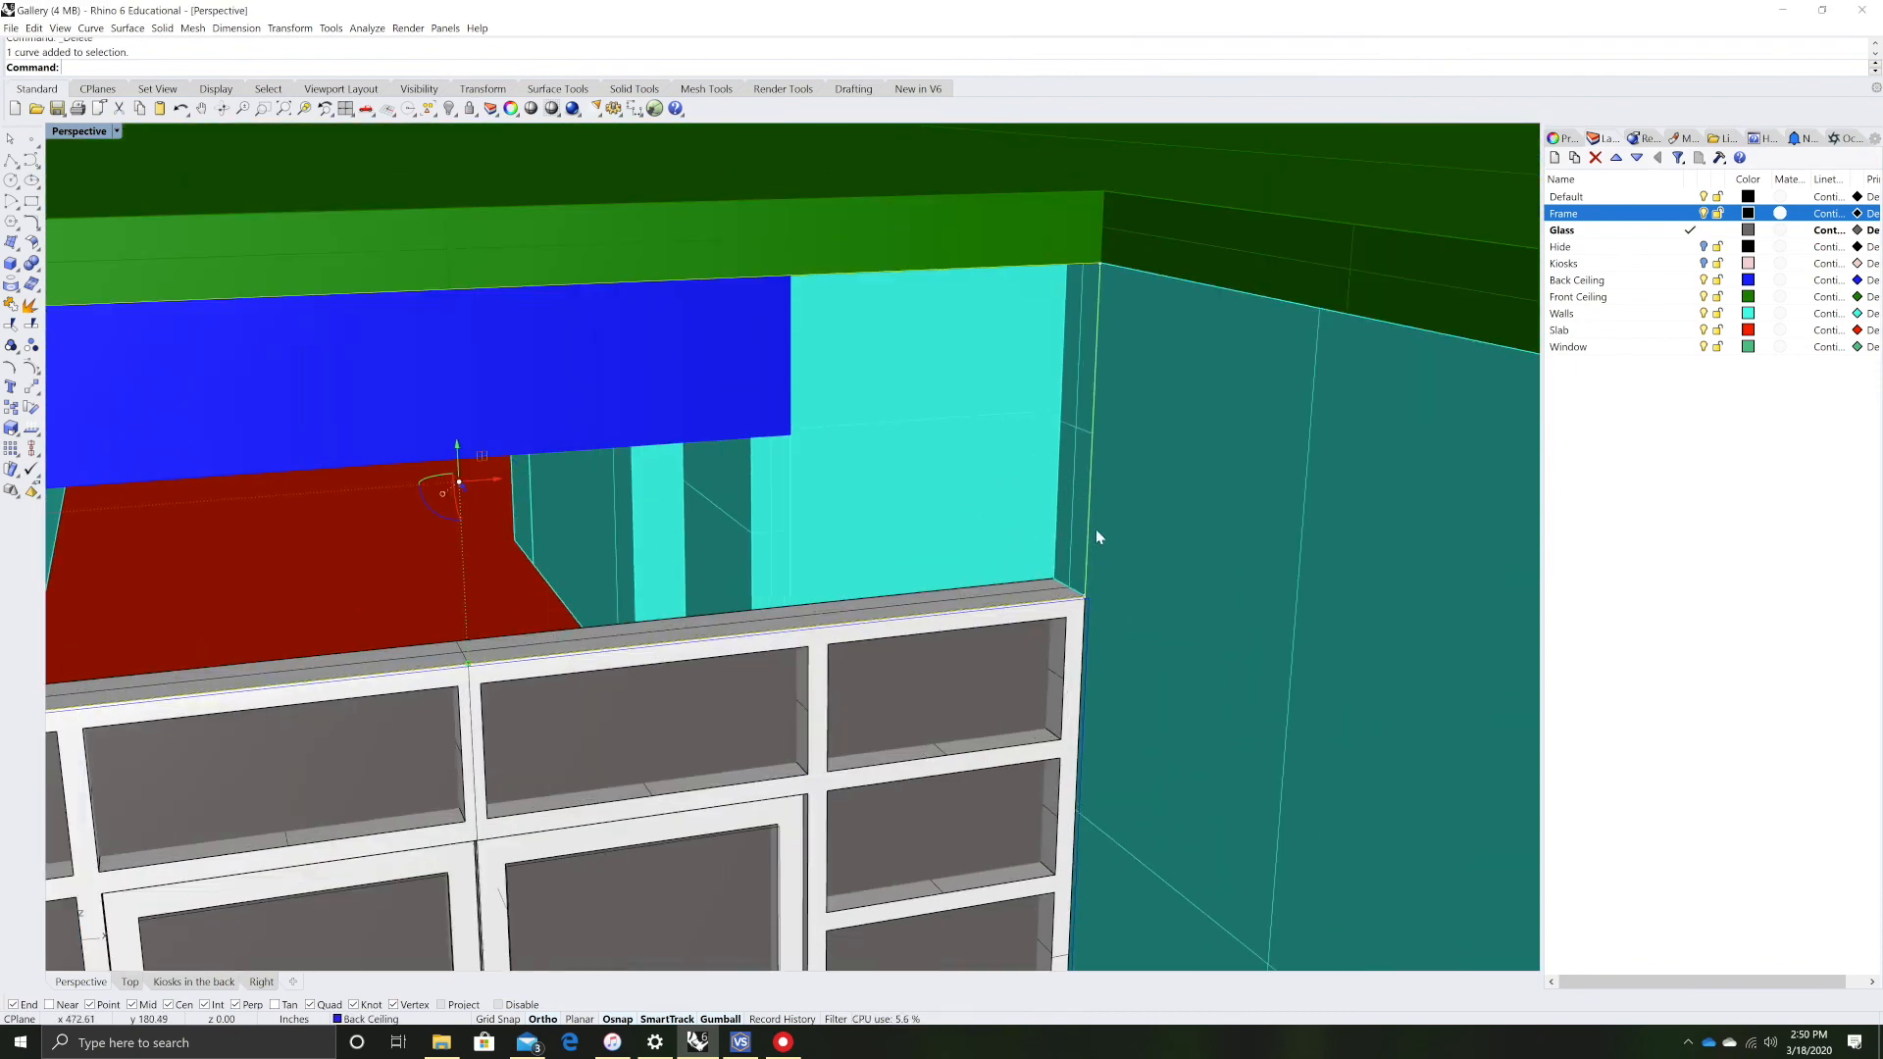
pyautogui.press('Return')
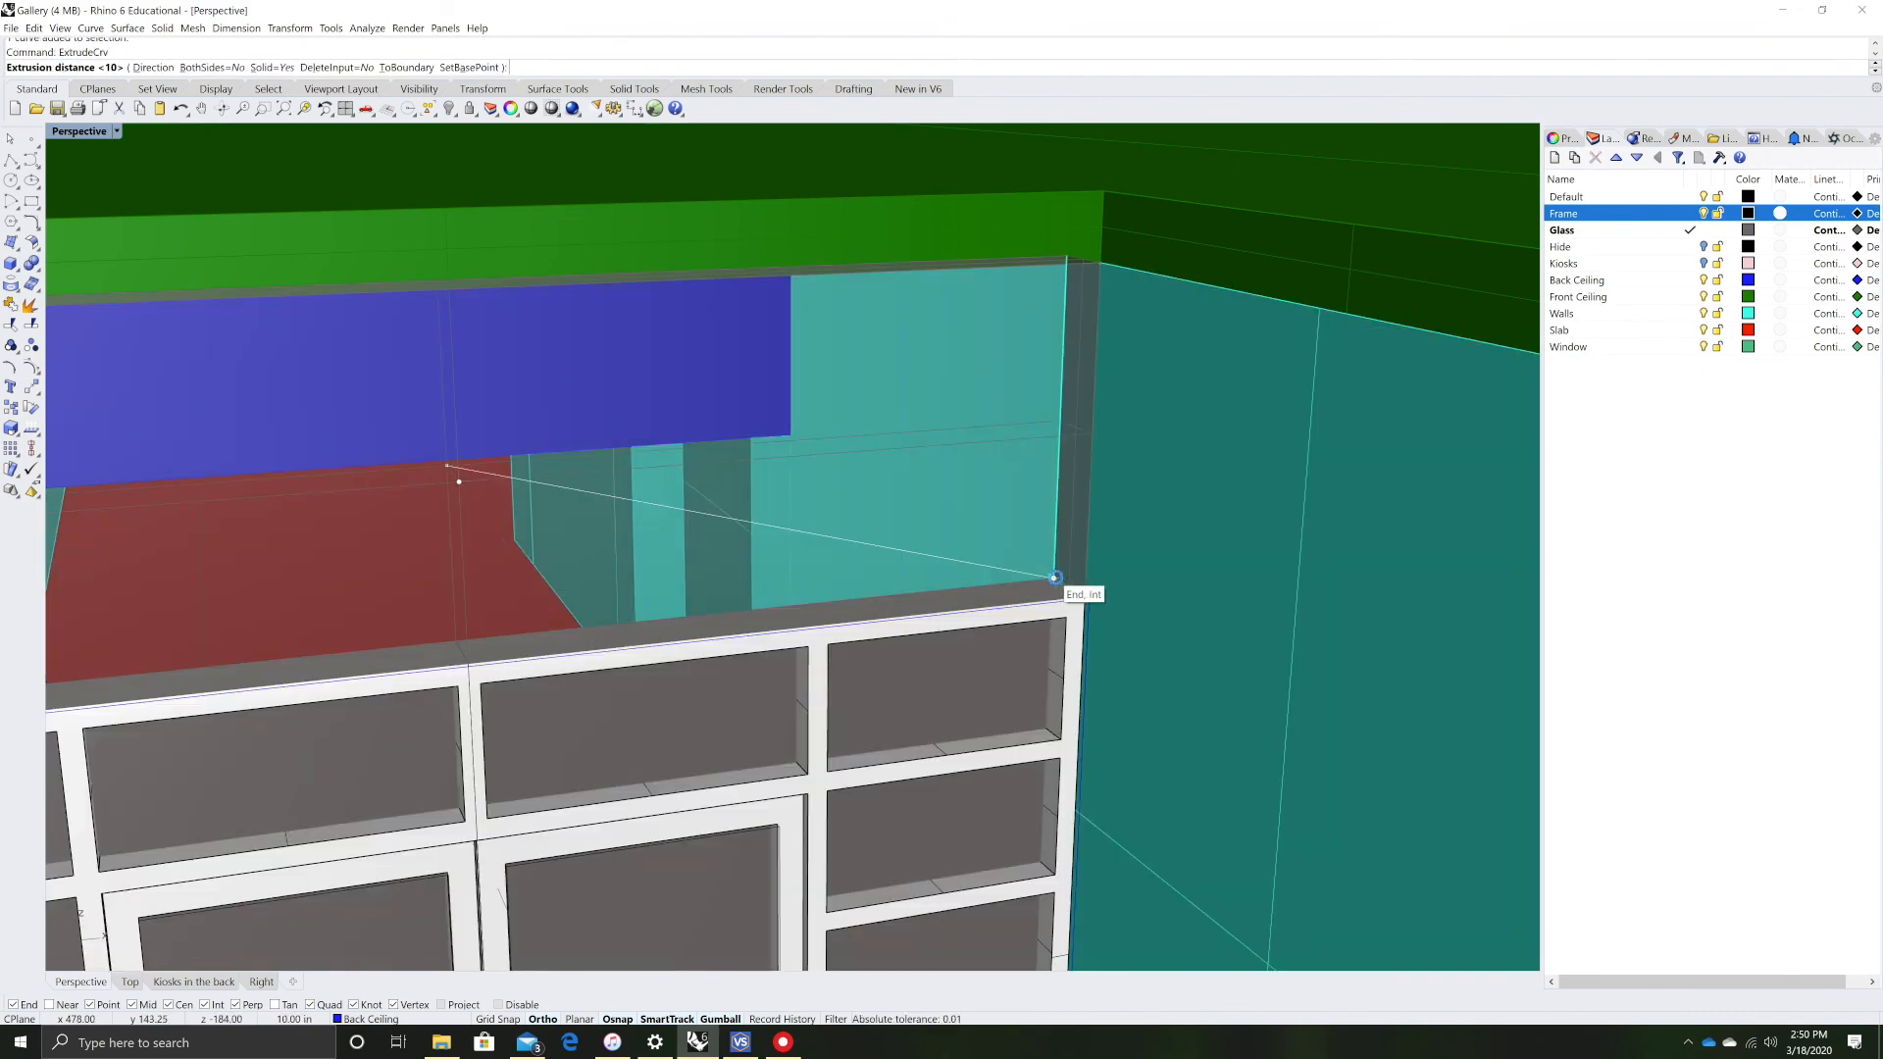
pyautogui.click(1054, 577)
pyautogui.moveTo(983, 502); pyautogui.dragTo(1530, 290, button='right')
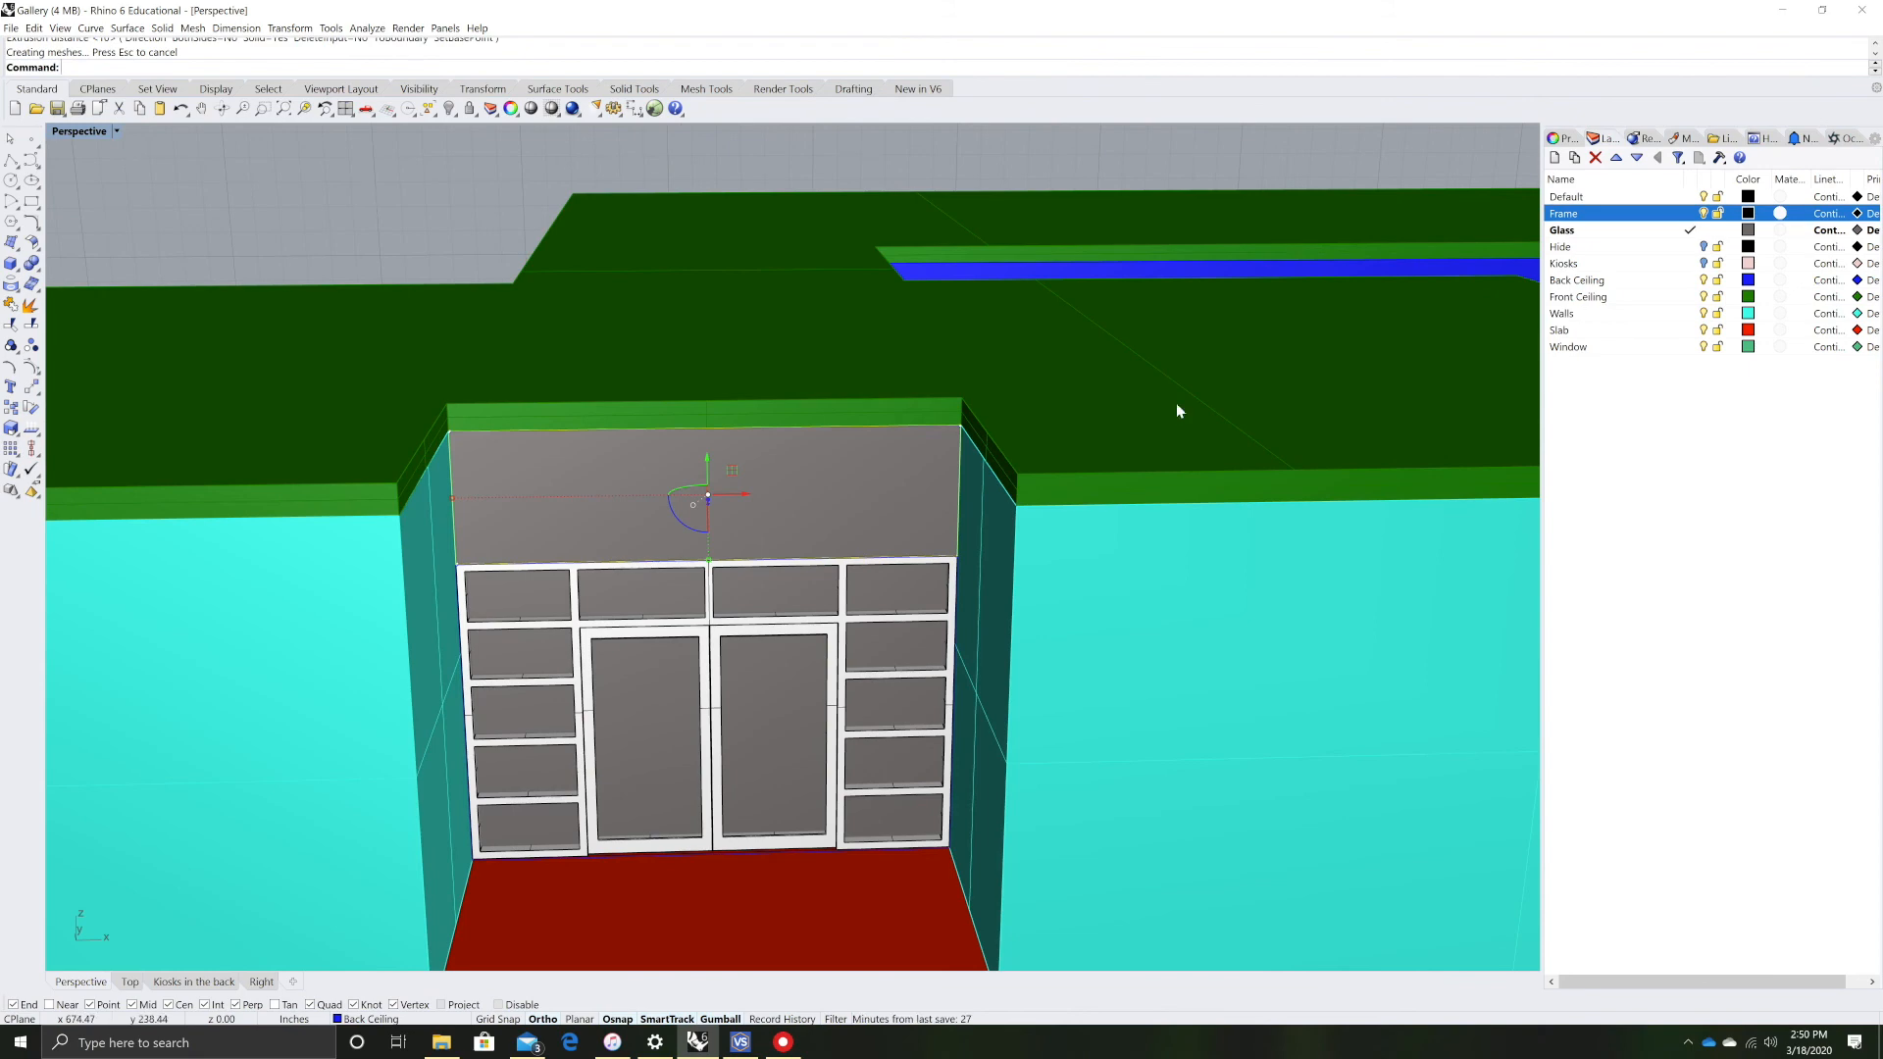
# - Join the new solid above the window frame with the gallery walls using Boolean Union
pyautogui.moveTo(1153, 576); pyautogui.dragTo(191, 434)
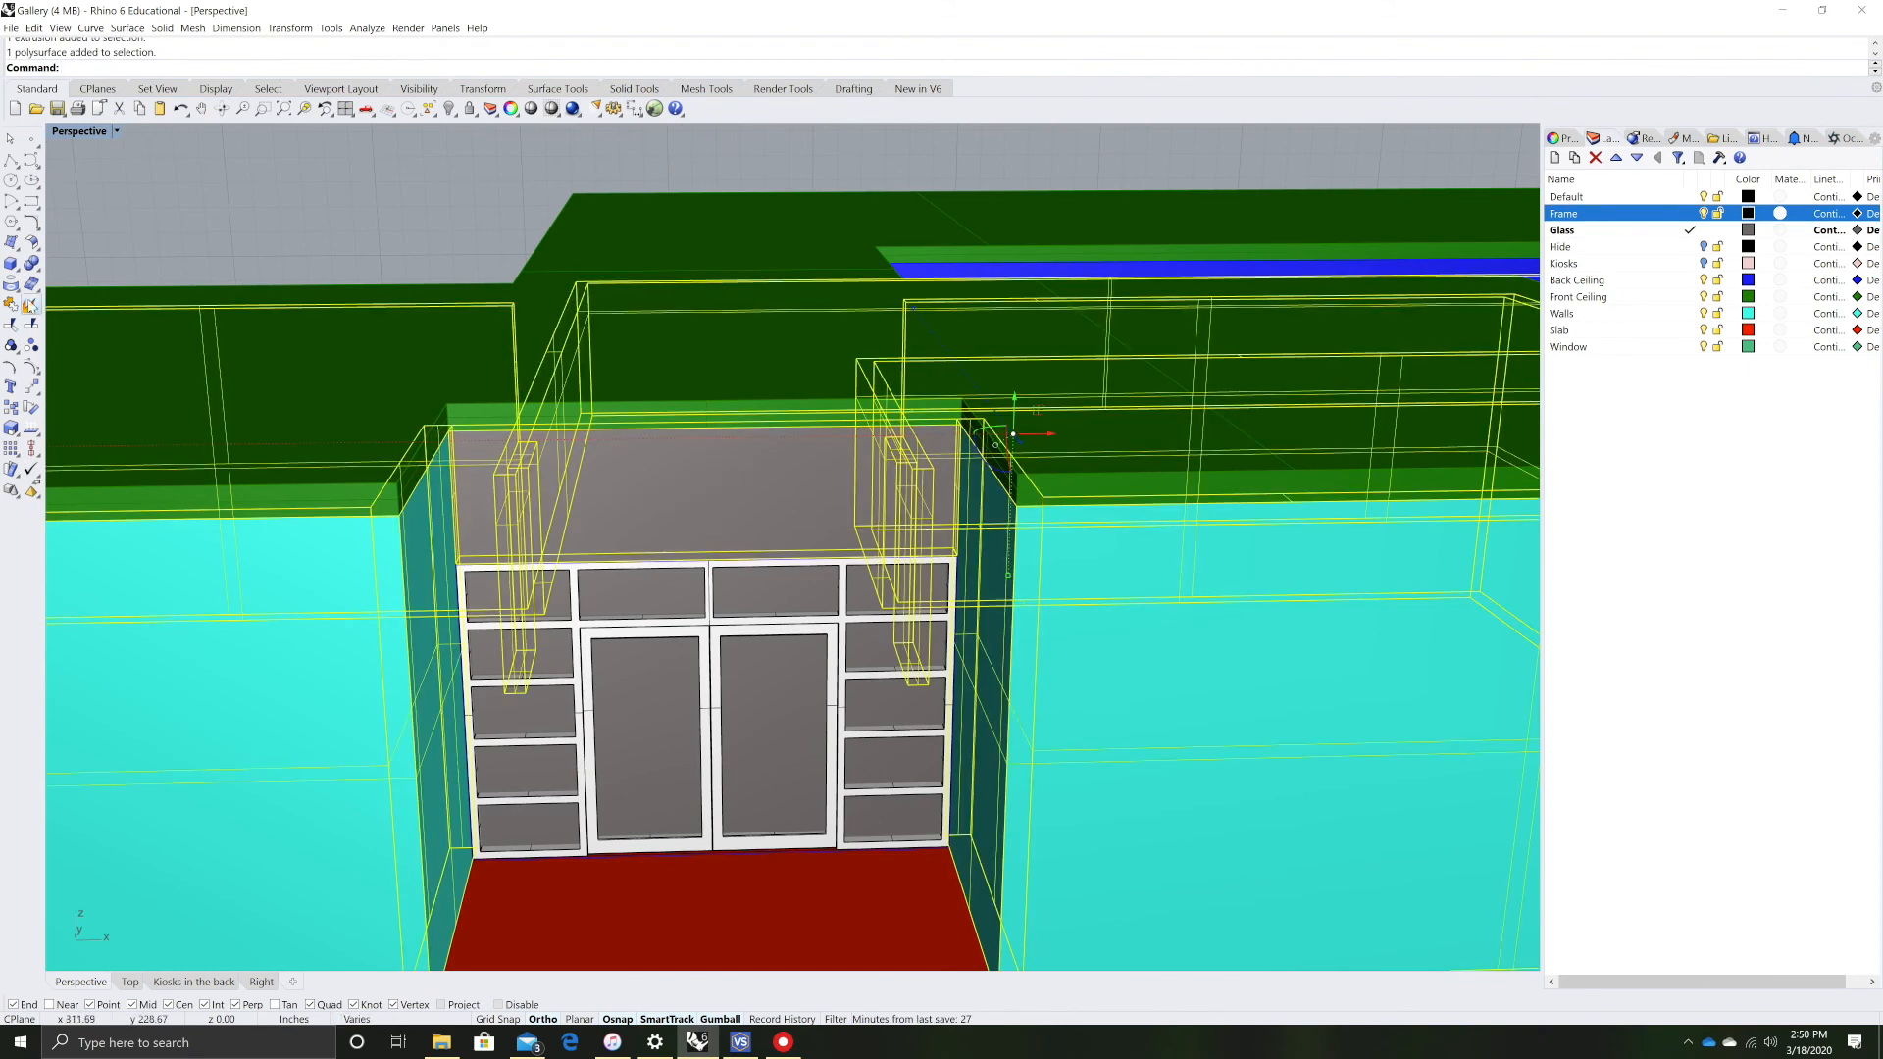
pyautogui.click(31, 262)
pyautogui.scroll(5, 592, 659)
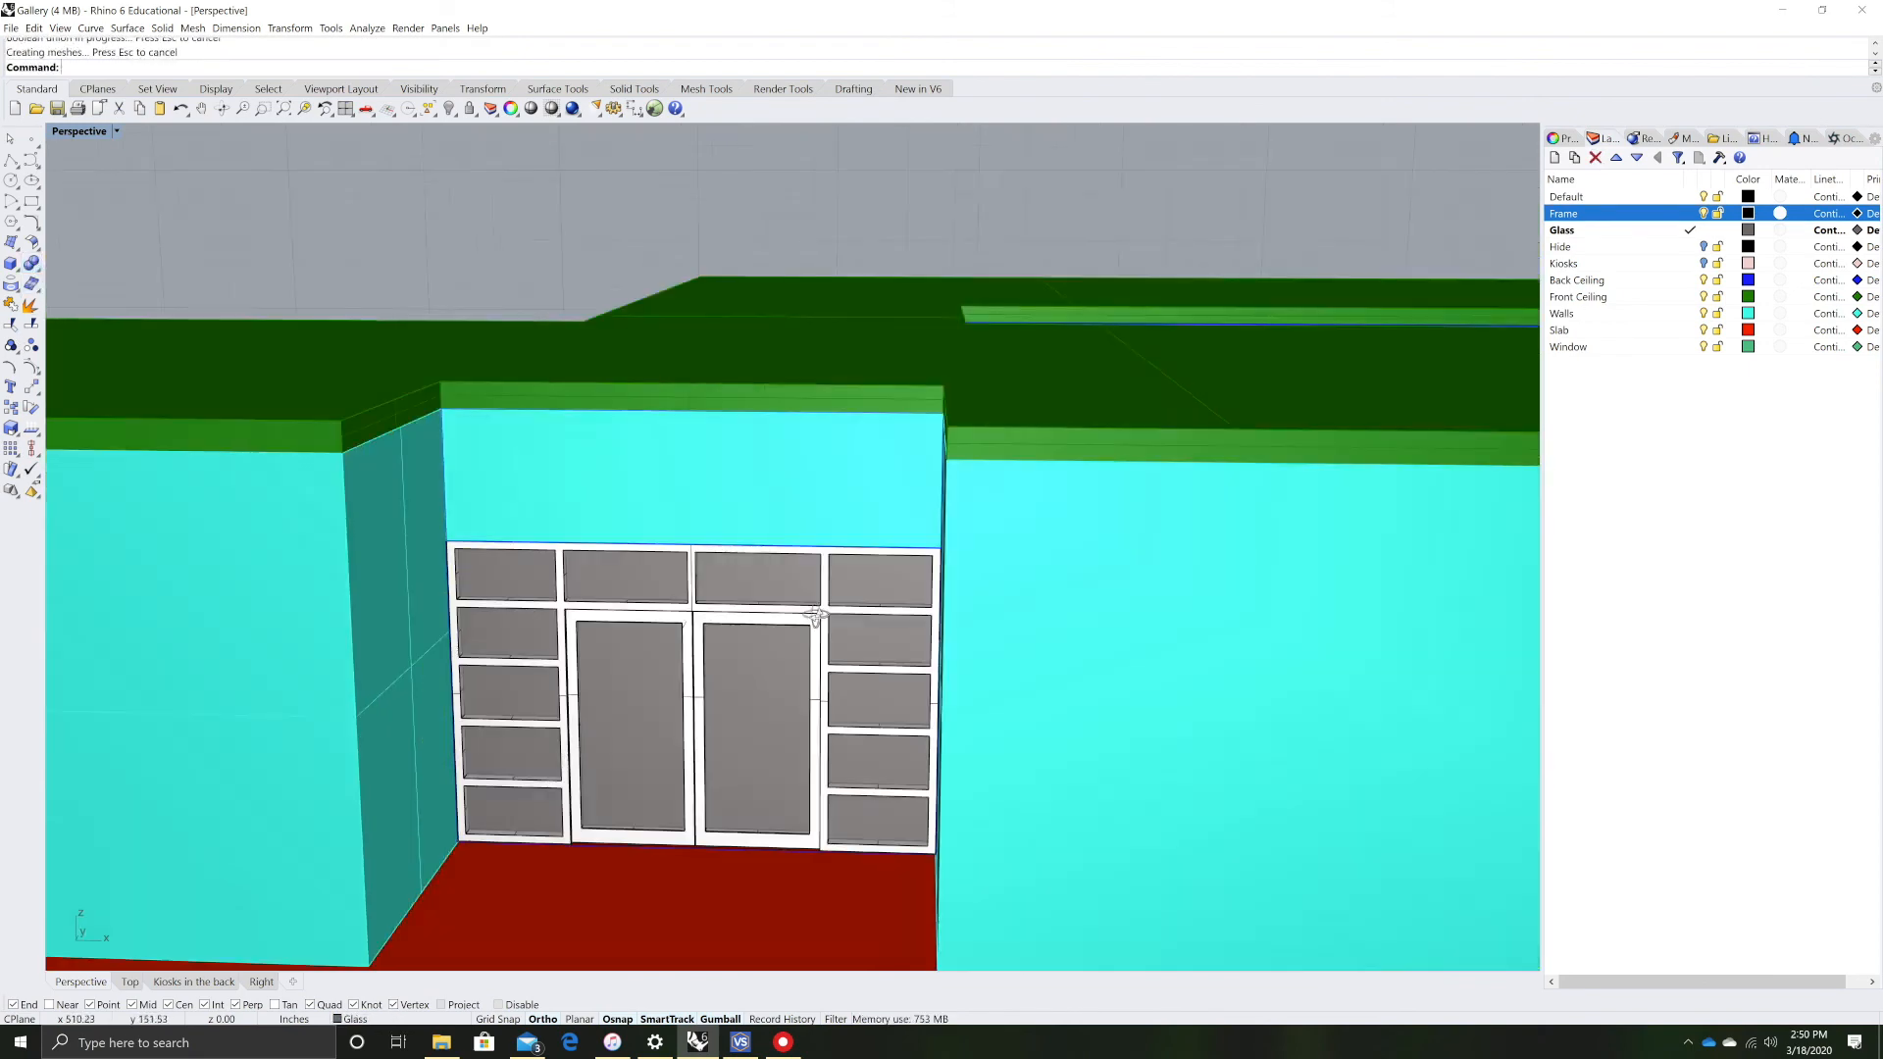
# - Scale the main window frame slightly thinner in depth so that its front face sits behind the door frames
pyautogui.scroll(5, 590, 652)
pyautogui.scroll(-4, 437, 547)
pyautogui.moveTo(667, 713); pyautogui.dragTo(707, 707, button='right')
pyautogui.scroll(5, 775, 561)
pyautogui.moveTo(696, 481); pyautogui.dragTo(734, 608, button='right')
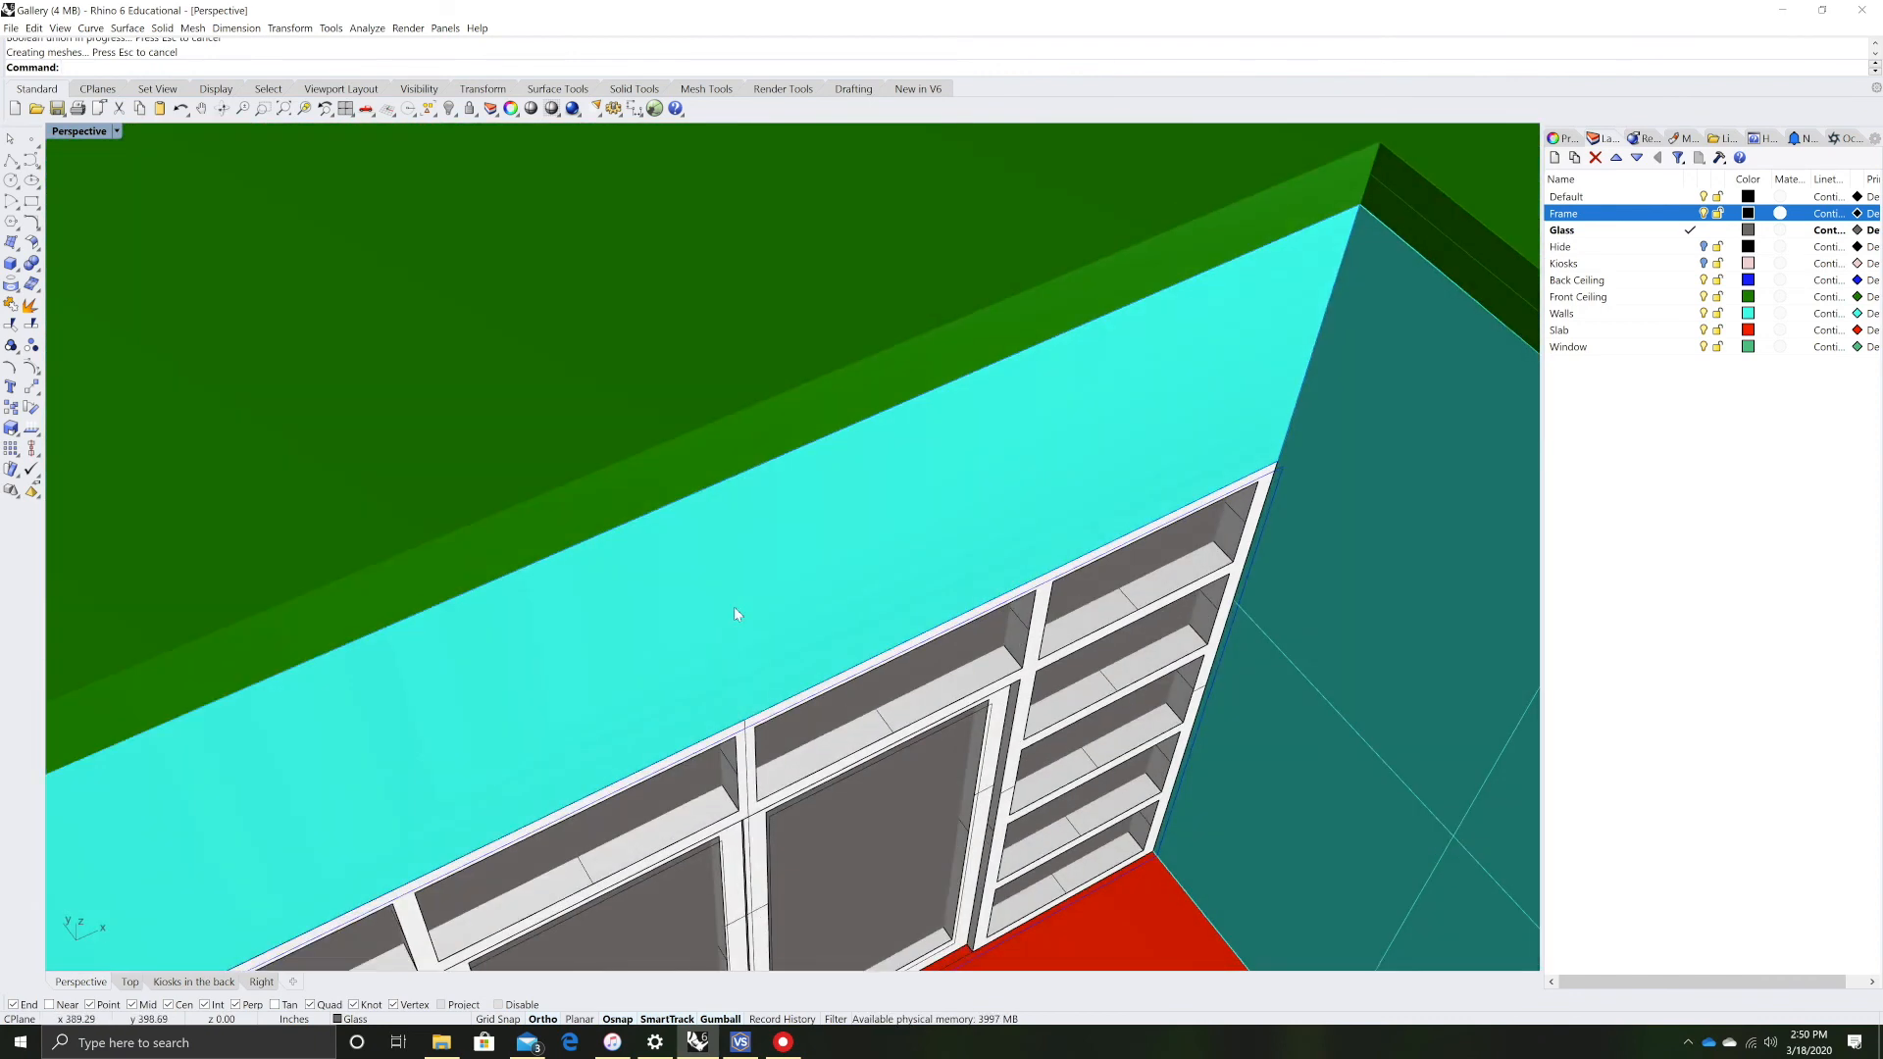
pyautogui.scroll(5, 931, 628)
pyautogui.click(1084, 620)
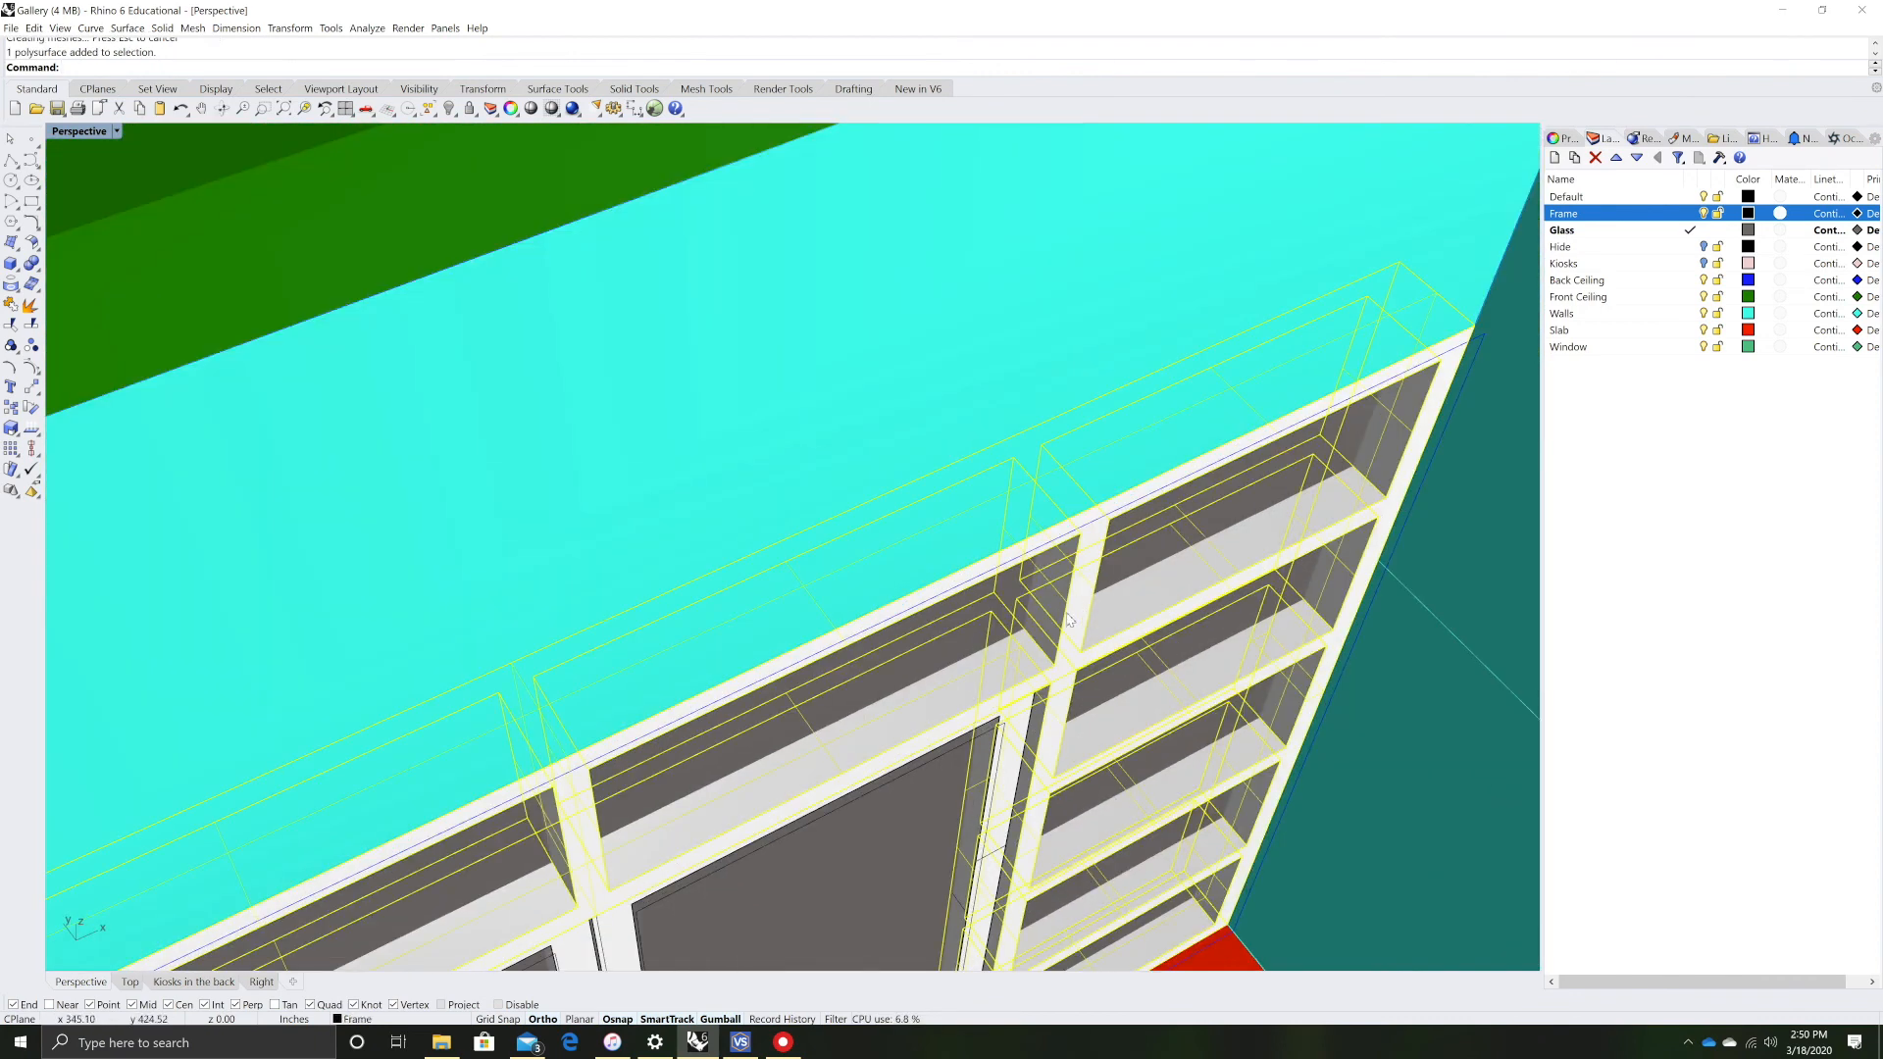
pyautogui.scroll(-6, 1069, 620)
pyautogui.scroll(8, 802, 778)
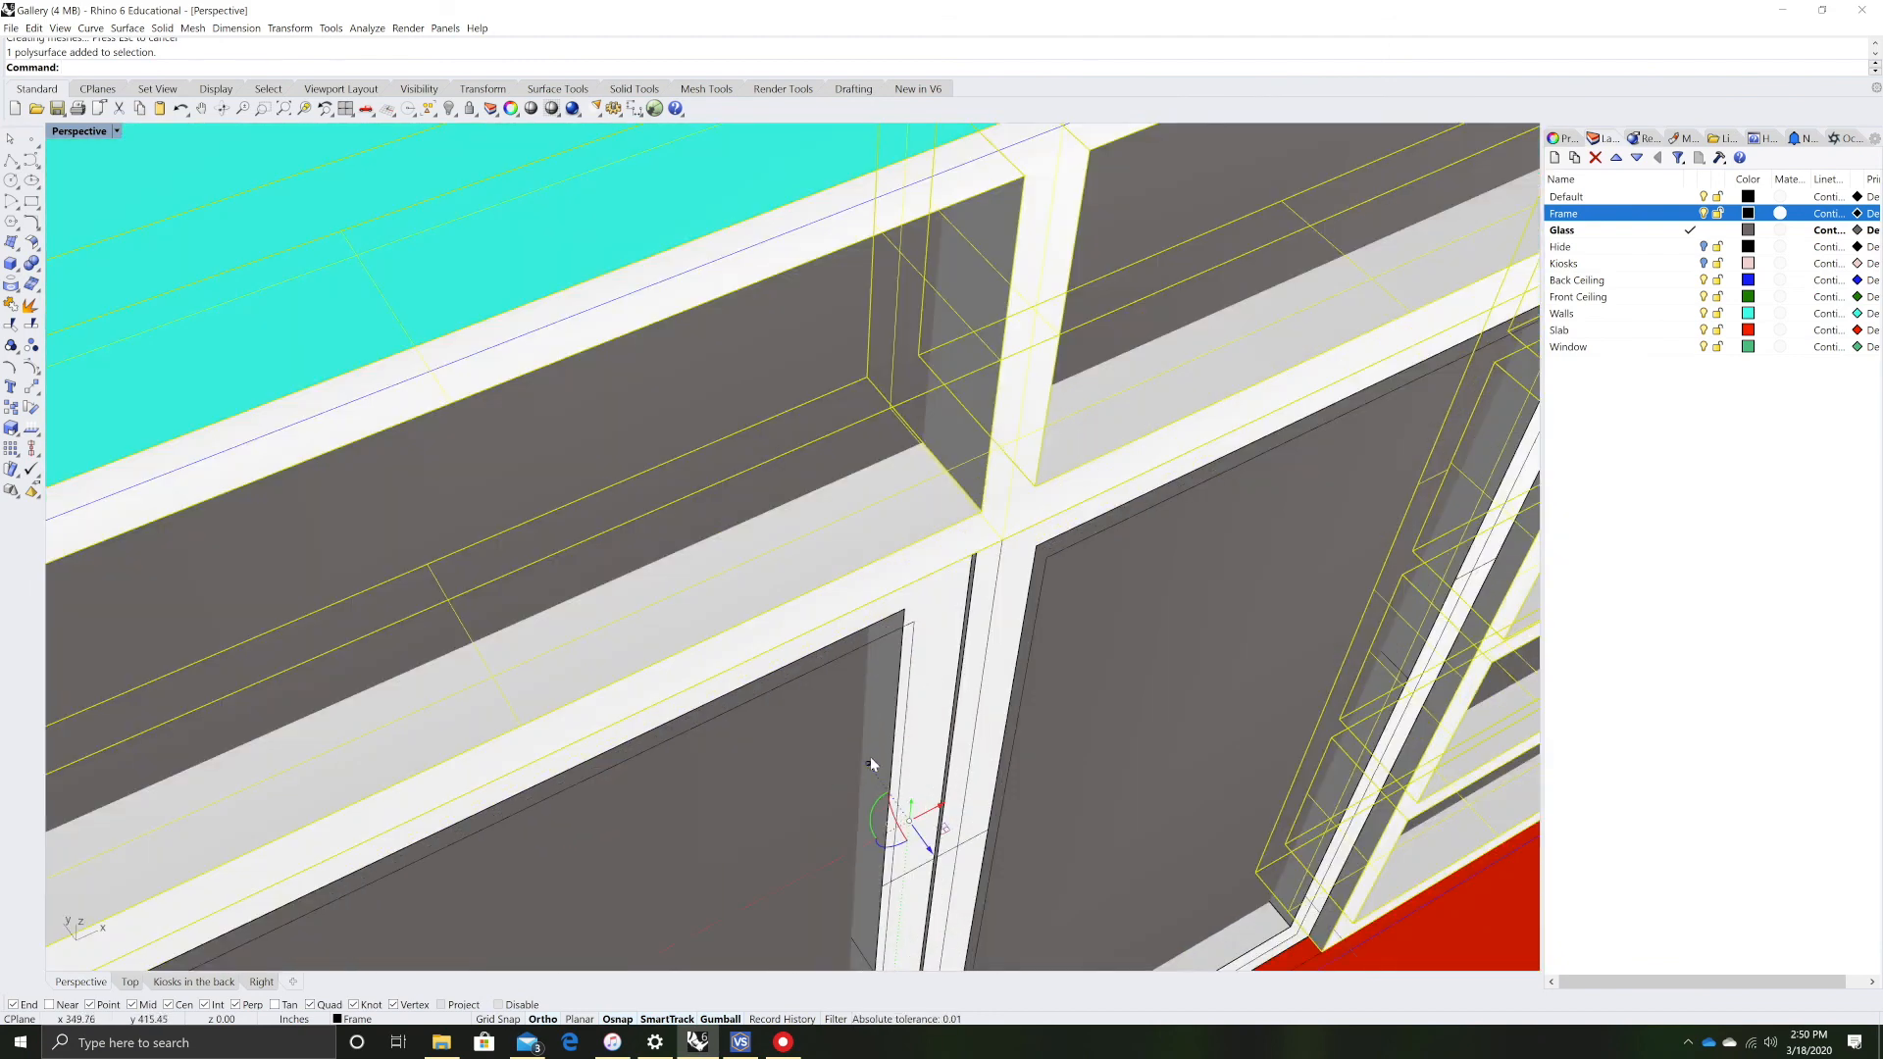
pyautogui.moveTo(867, 761); pyautogui.dragTo(878, 779)
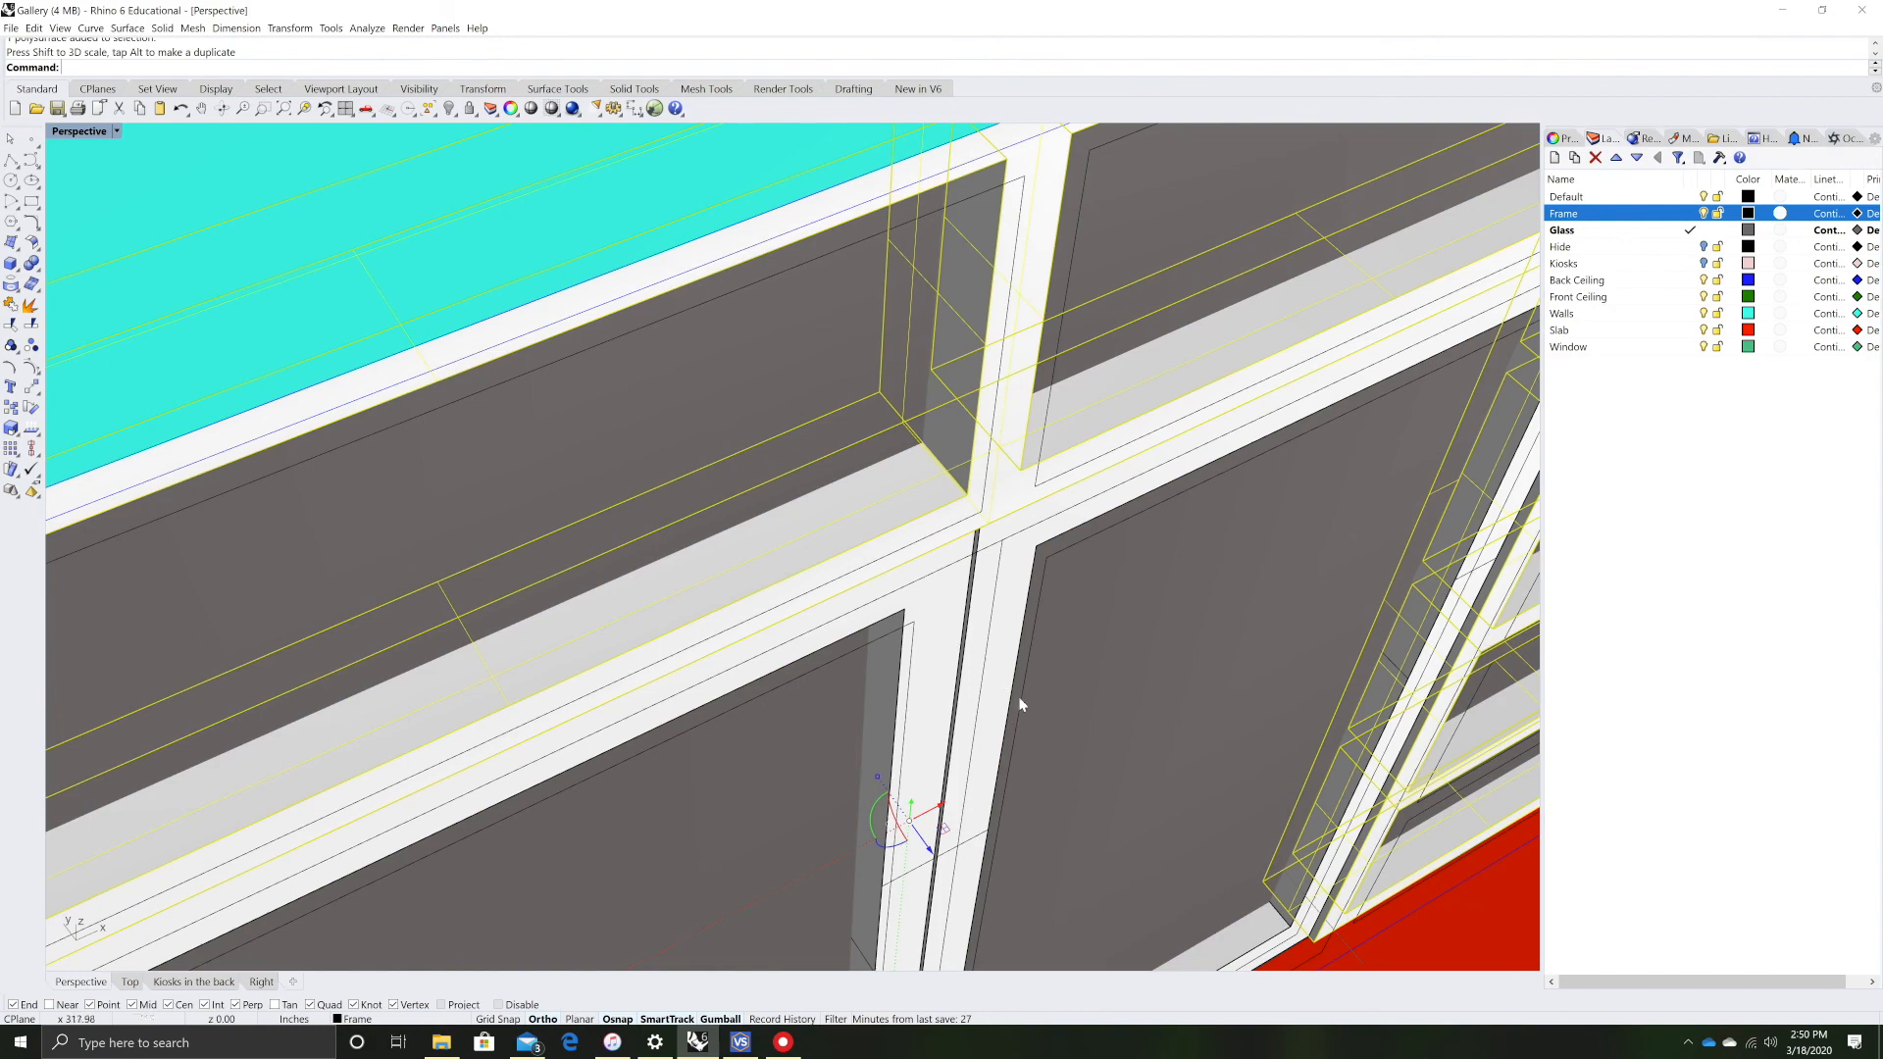
pyautogui.scroll(-10, 1020, 705)
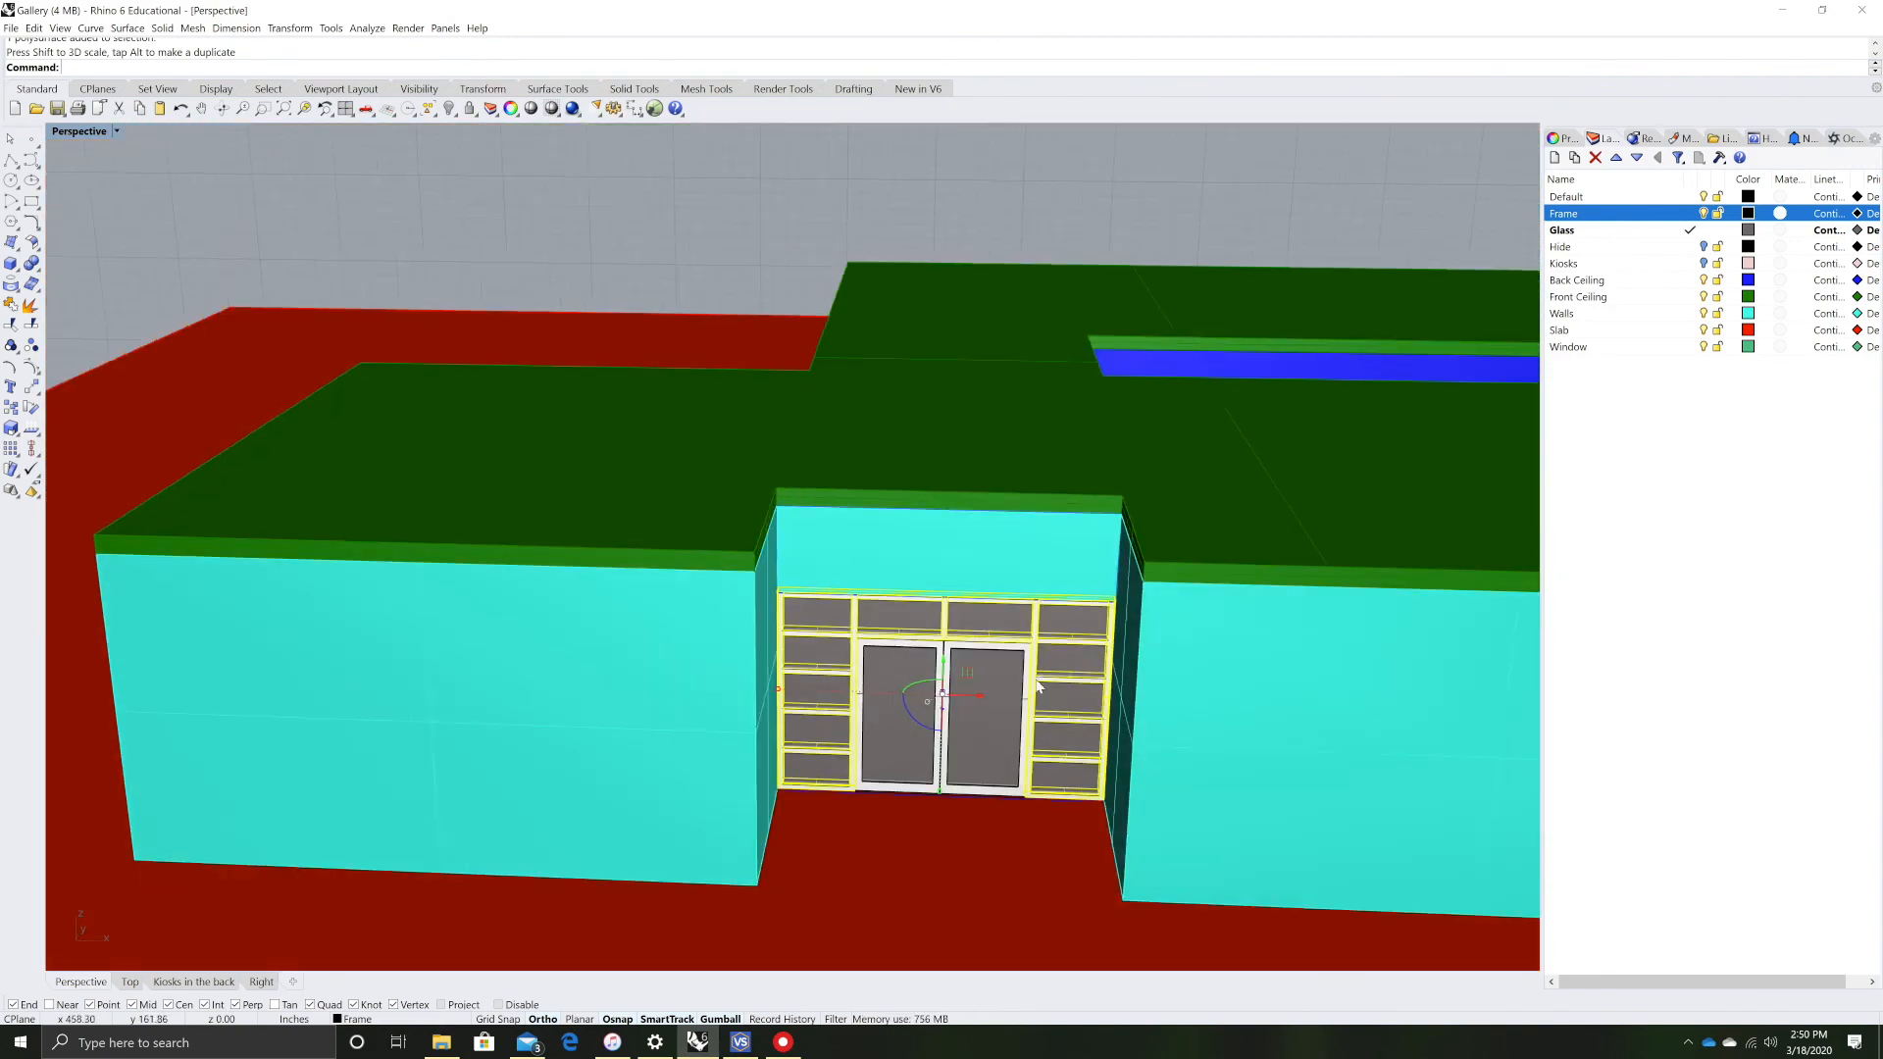
pyautogui.press('Escape')
# - Select all curves in the gallery model and delete them
pyautogui.scroll(10, 1037, 687)
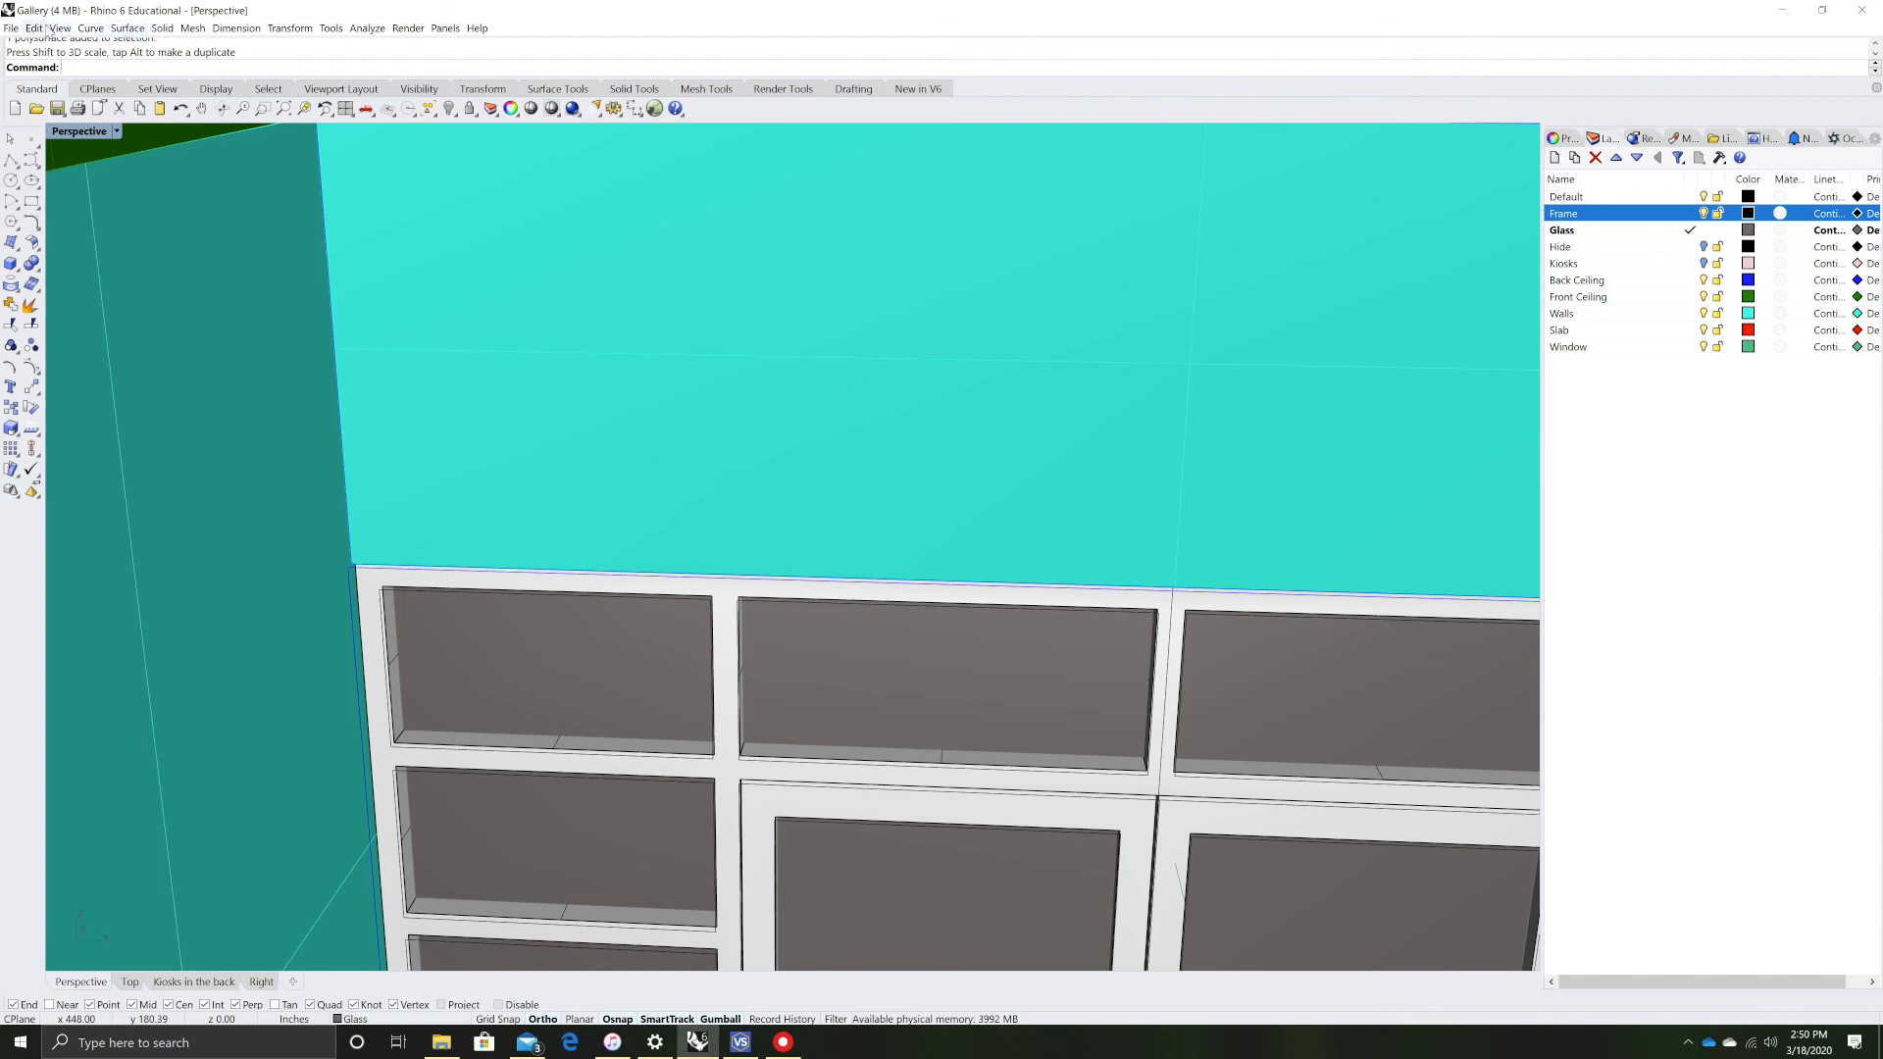
pyautogui.click(34, 28)
pyautogui.moveTo(79, 182)
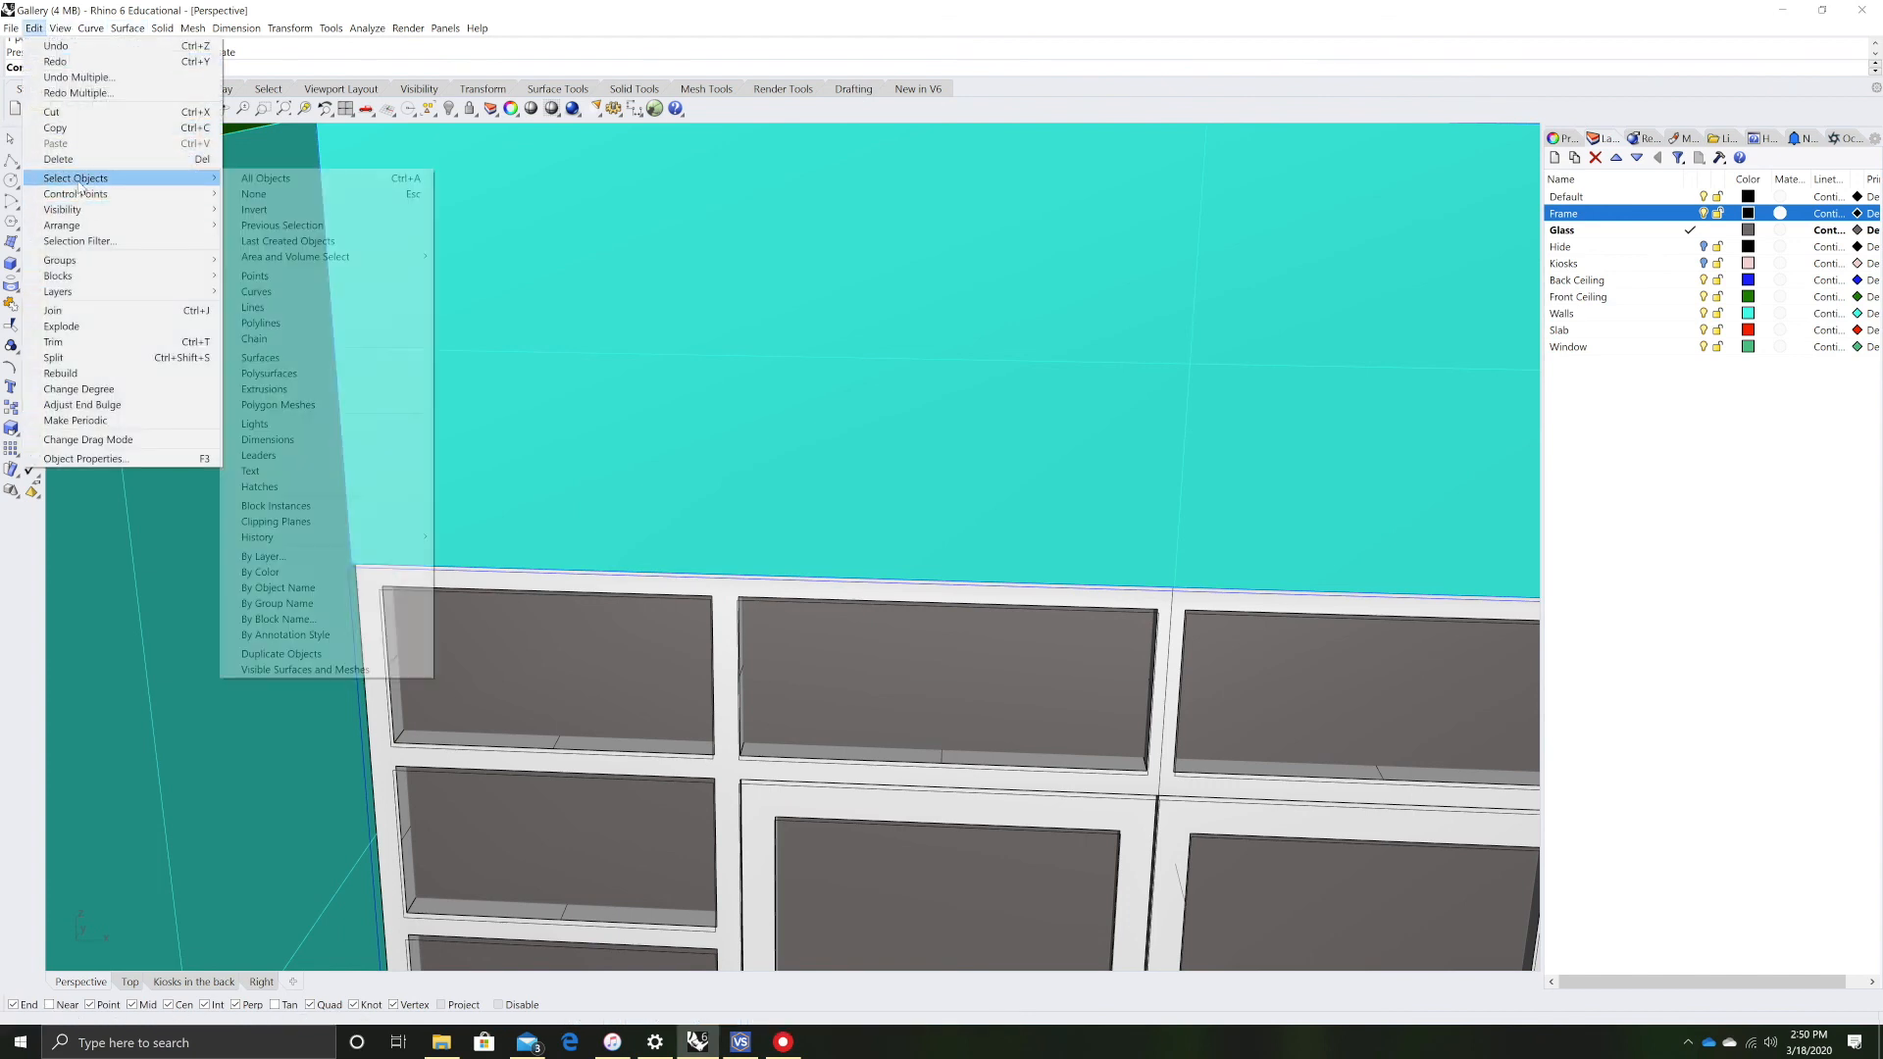
pyautogui.click(257, 292)
pyautogui.press('Delete')
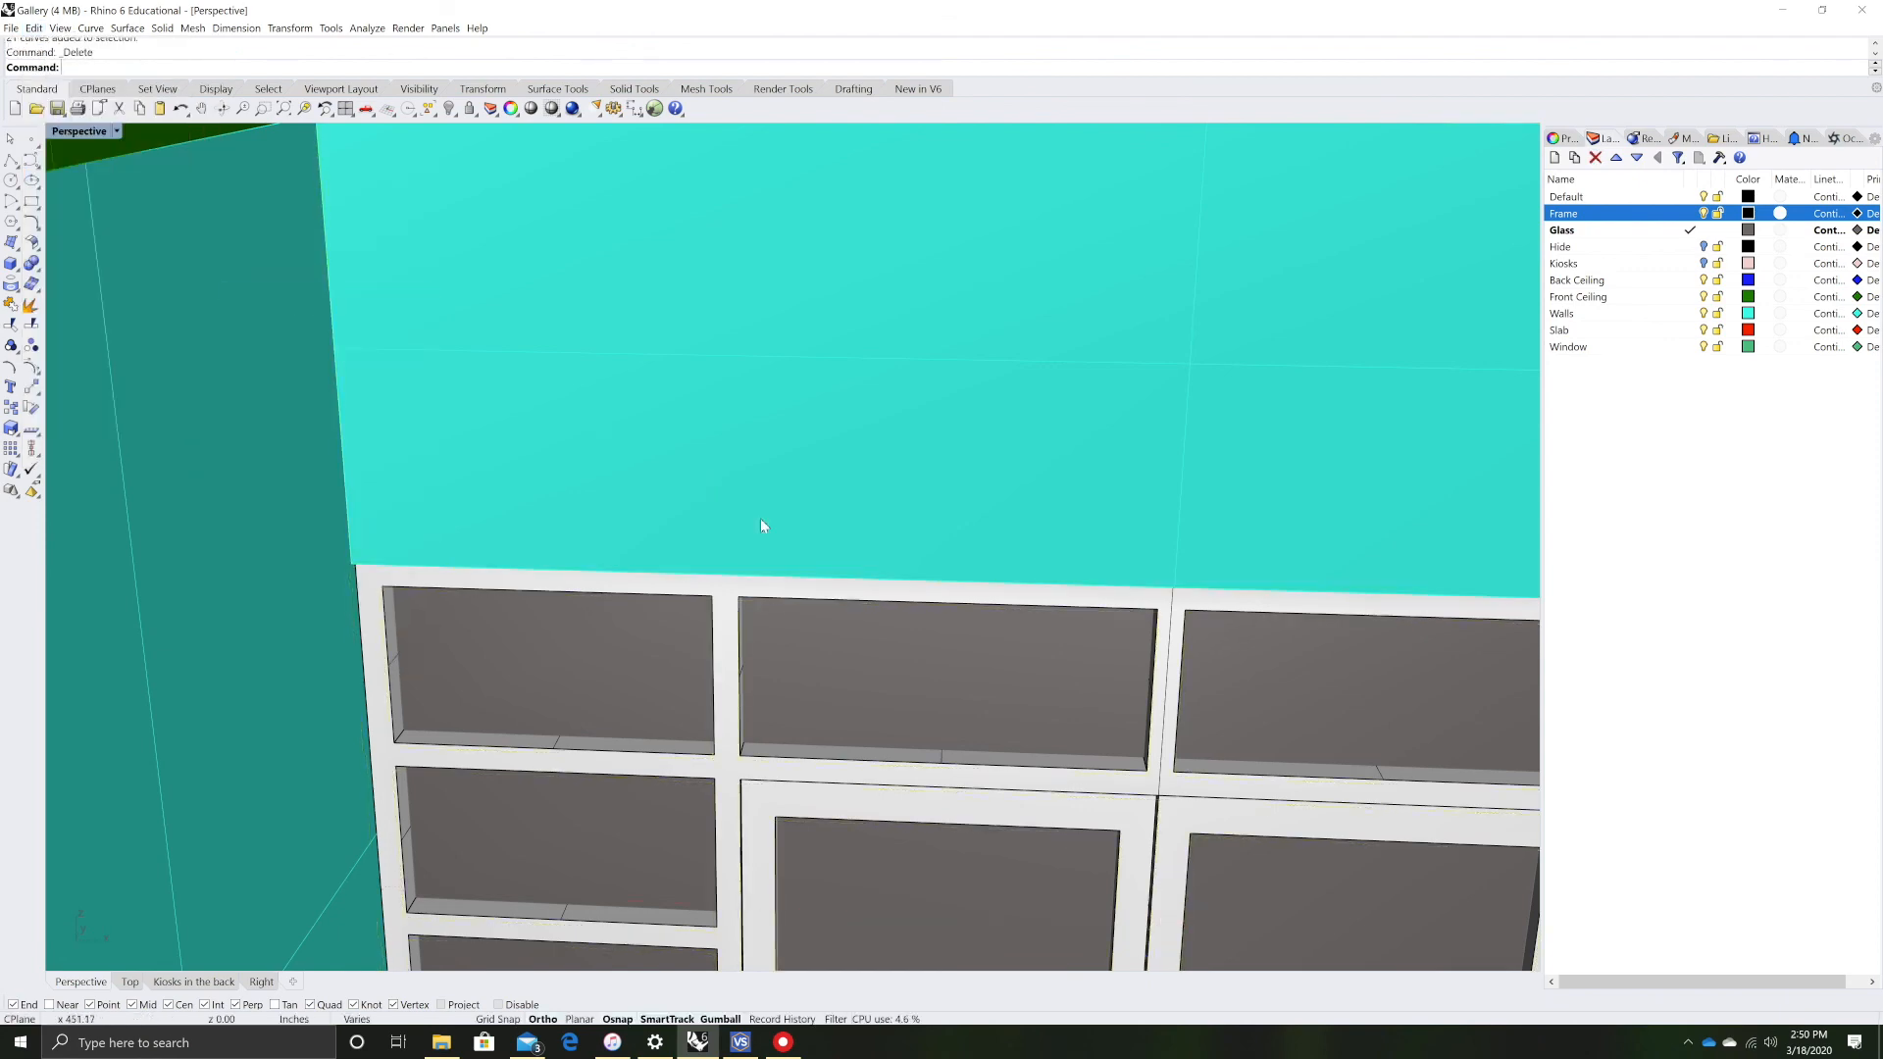
pyautogui.scroll(-10, 761, 517)
pyautogui.moveTo(931, 667); pyautogui.dragTo(885, 677, button='right')
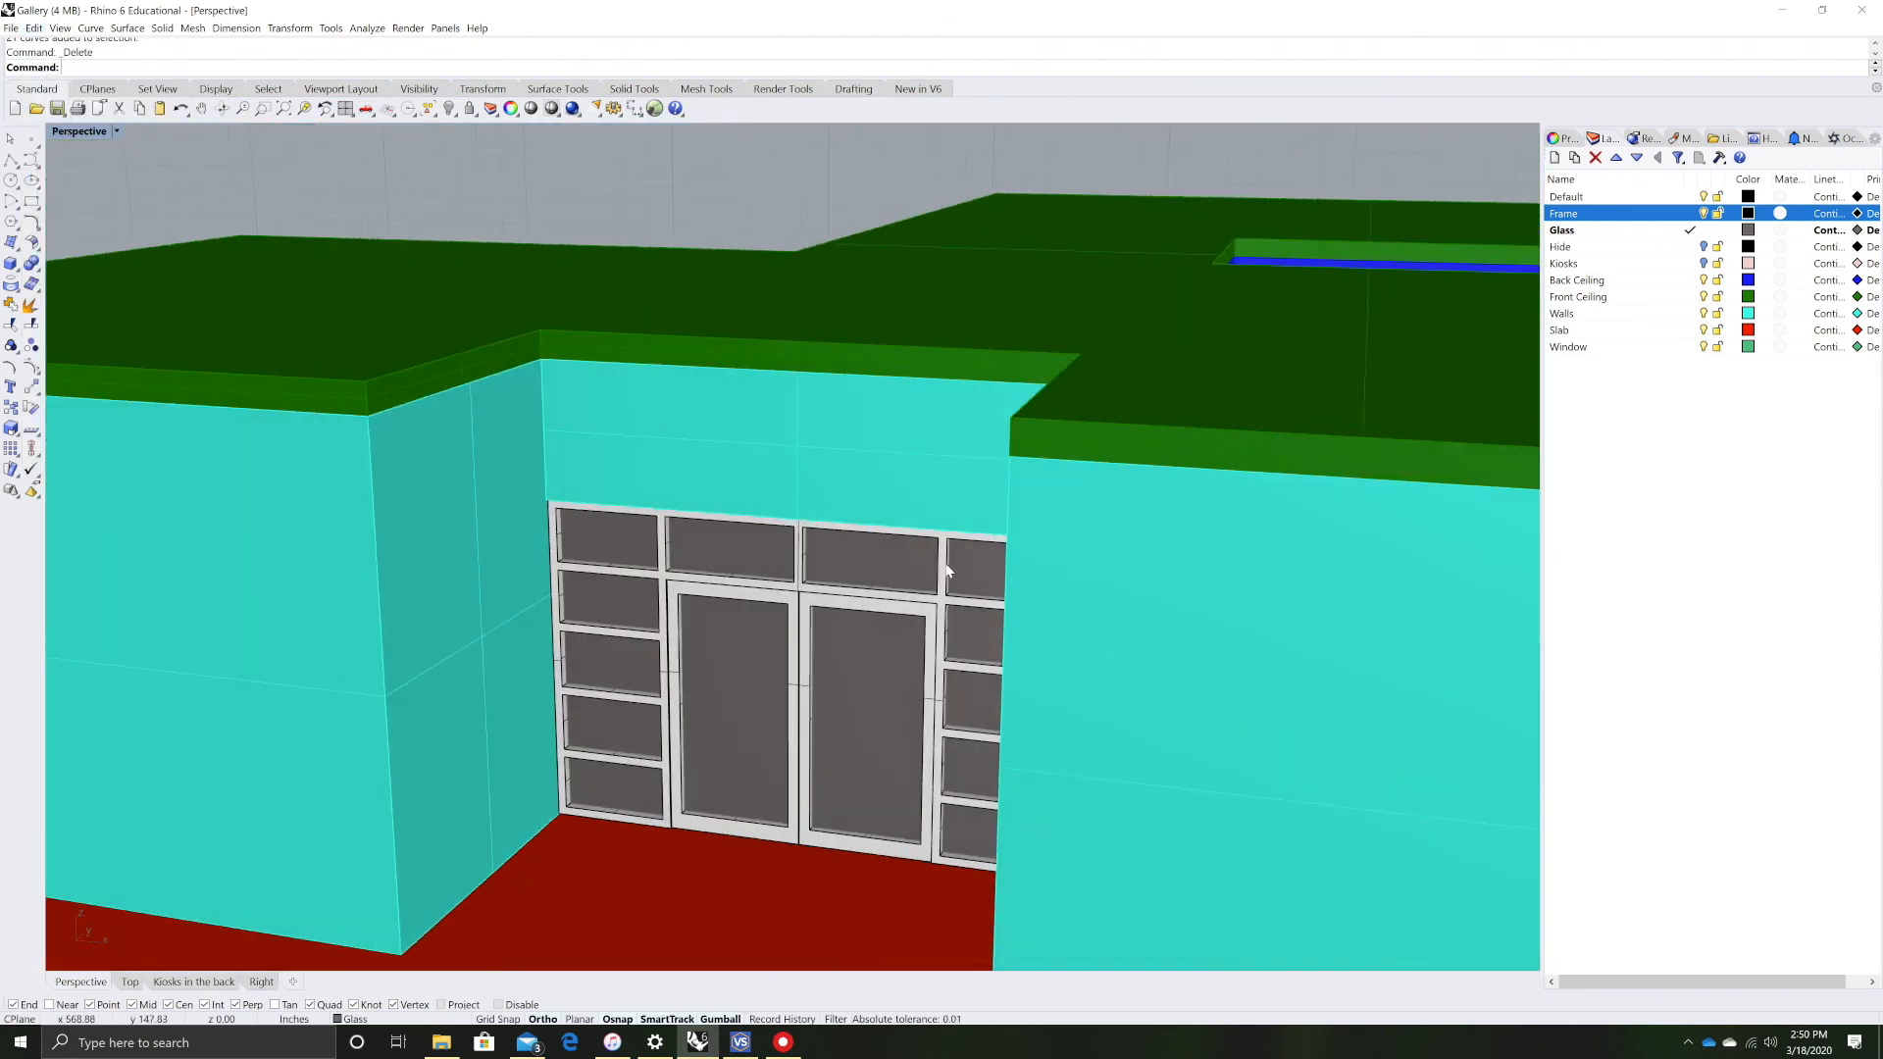